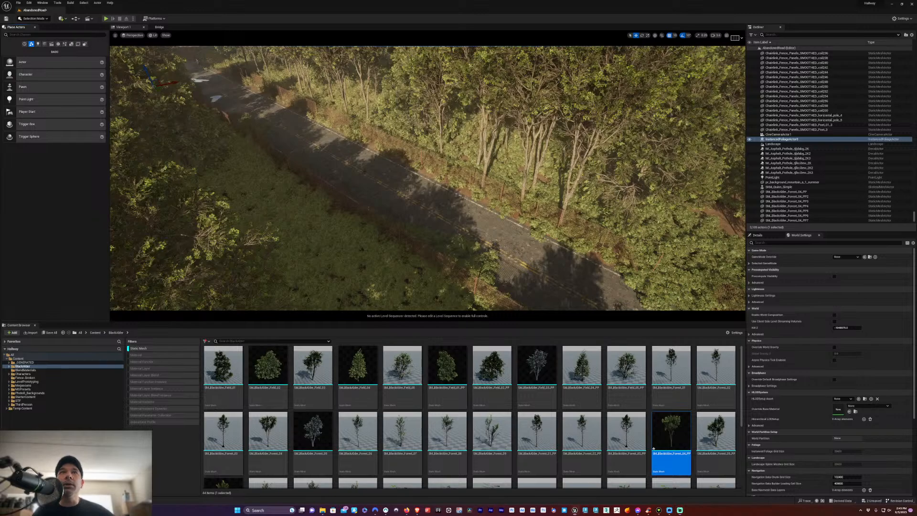
# Look over the "Unreal Engine 5 Beginner Tutorial" video page in the browser, and move its window off the editor
pyautogui.moveTo(374, 190); pyautogui.dragTo(332, 191, button='right')
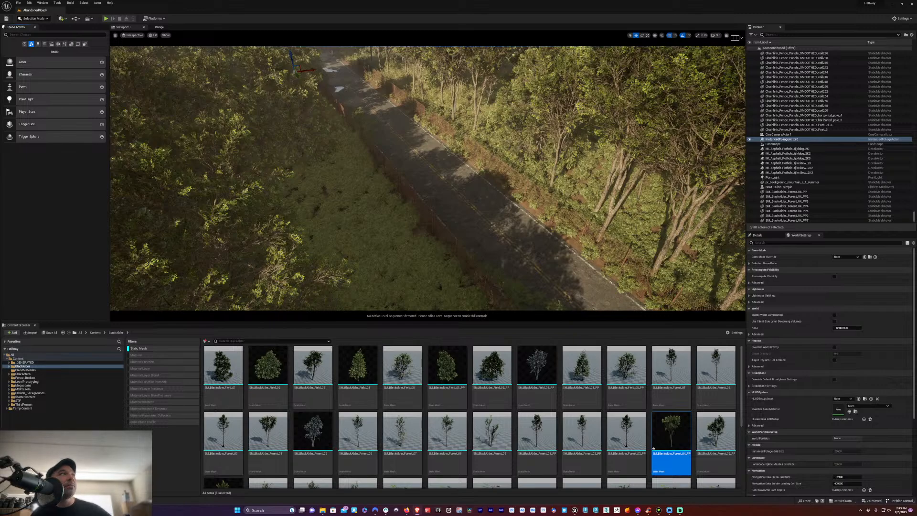
pyautogui.moveTo(0, 34); pyautogui.dragTo(469, 64)
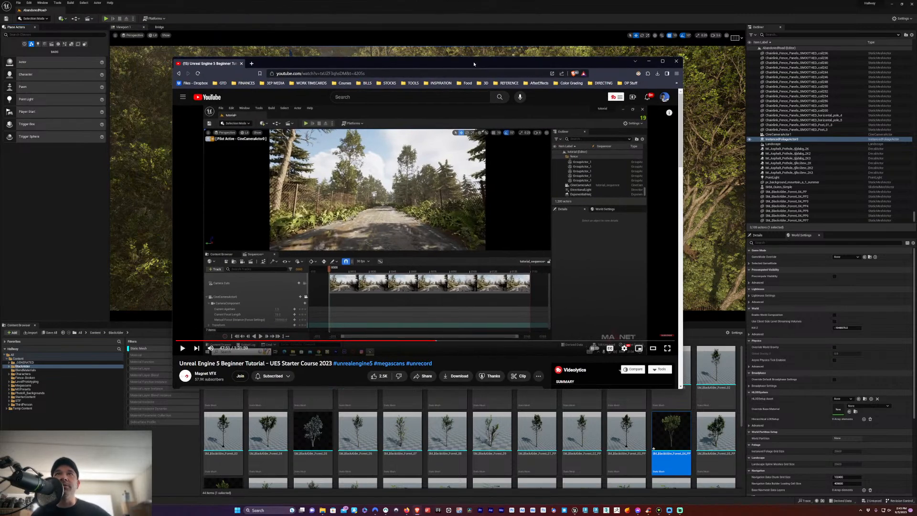
pyautogui.moveTo(475, 66); pyautogui.dragTo(448, 105)
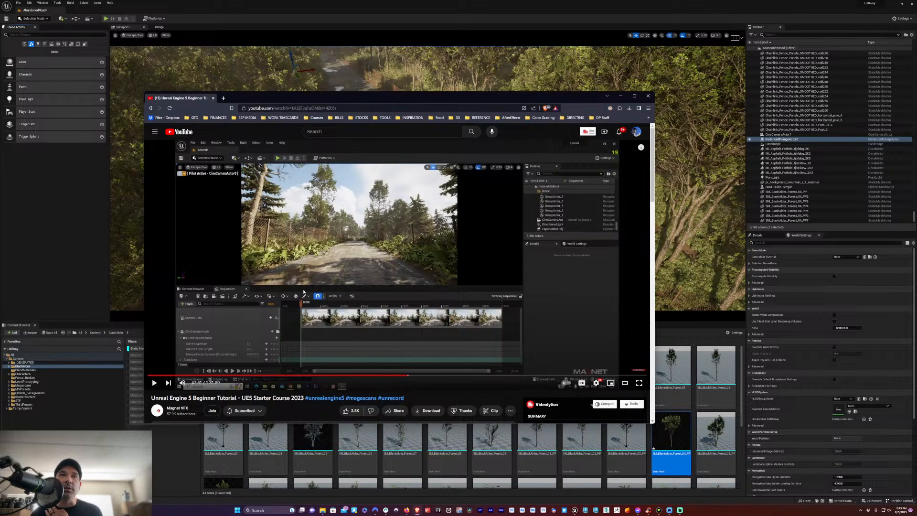
pyautogui.scroll(-2, 335, 284)
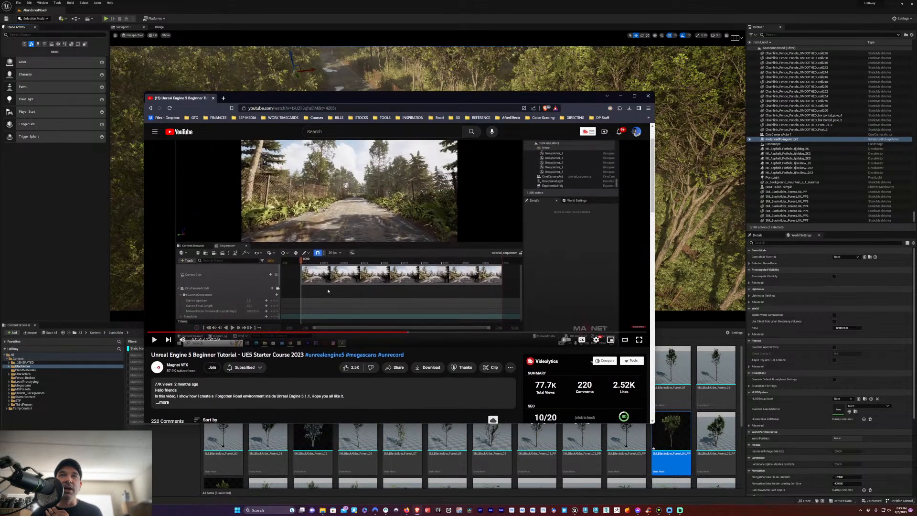
pyautogui.scroll(2, 331, 170)
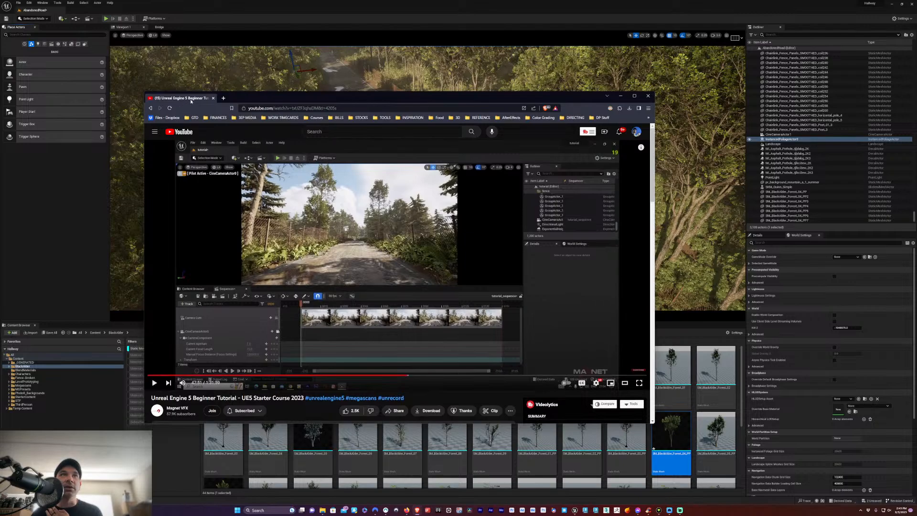
pyautogui.moveTo(196, 99); pyautogui.dragTo(0, 58)
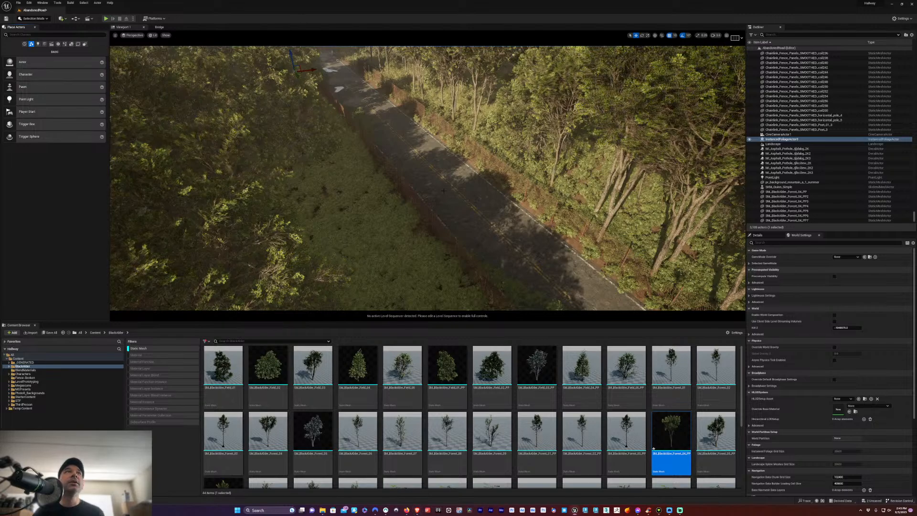
# Fly the viewport camera from above the forest to road level and look along the abandoned road
pyautogui.moveTo(444, 191); pyautogui.dragTo(470, 193, button='right')
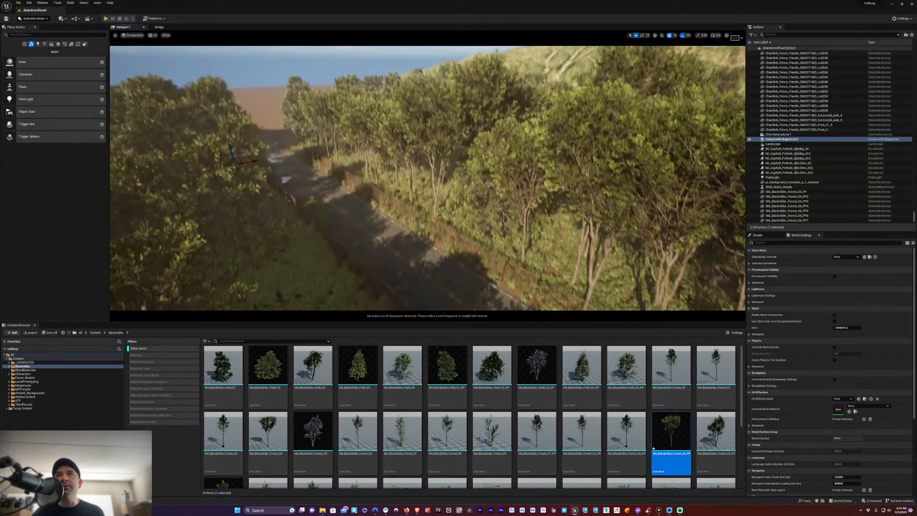
pyautogui.moveTo(471, 194); pyautogui.dragTo(640, 238, button='right')
pyautogui.press('w')
pyautogui.press('q')
pyautogui.moveTo(404, 201); pyautogui.dragTo(404, 168, button='right')
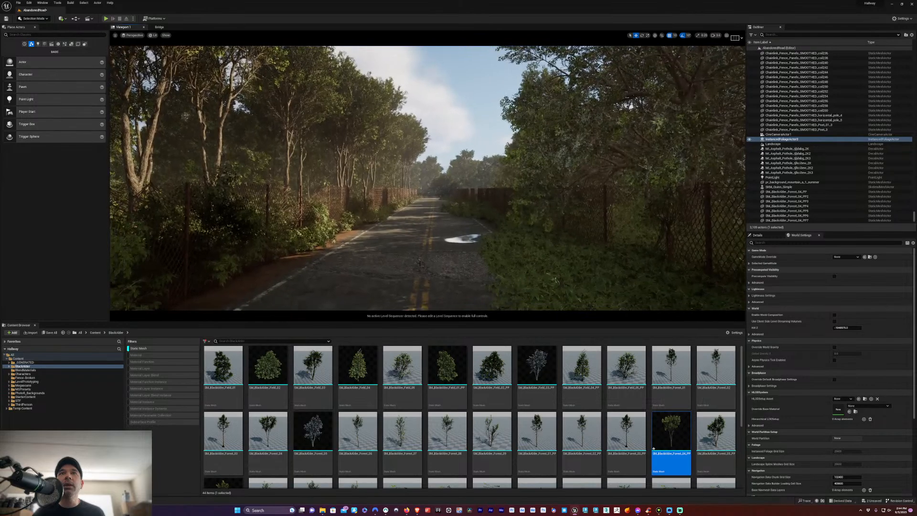
pyautogui.press('w')
pyautogui.moveTo(425, 262); pyautogui.dragTo(475, 278, button='right')
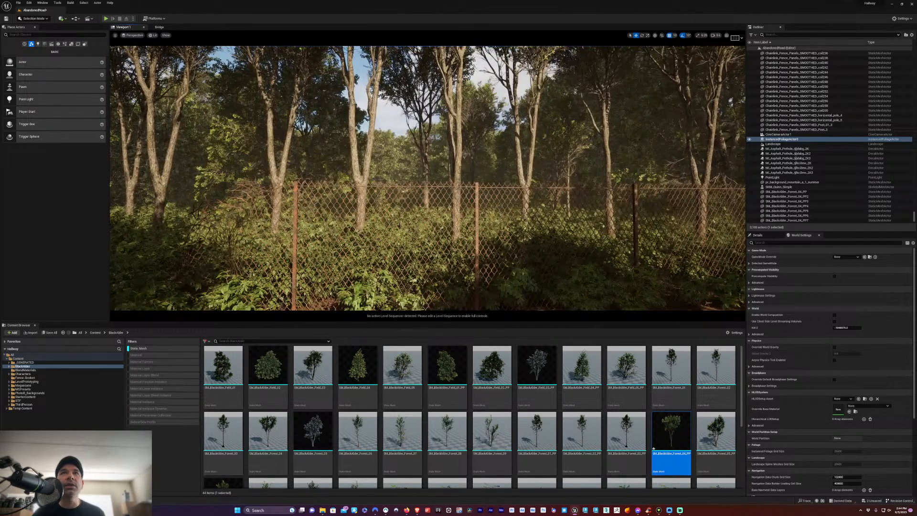
# Examine the trees and undergrowth behind the chain-link fence, both close up and from farther back
pyautogui.moveTo(404, 218); pyautogui.dragTo(399, 189, button='middle')
pyautogui.press('w')
pyautogui.moveTo(399, 249); pyautogui.dragTo(366, 246, button='right')
pyautogui.press('s')
pyautogui.moveTo(415, 265); pyautogui.dragTo(415, 265, button='right')
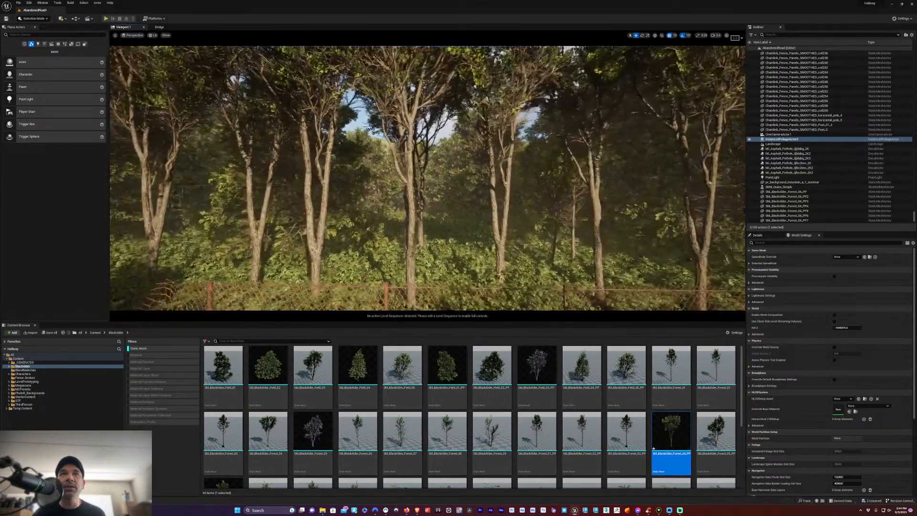
pyautogui.press('s')
pyautogui.moveTo(431, 233); pyautogui.dragTo(431, 233, button='right')
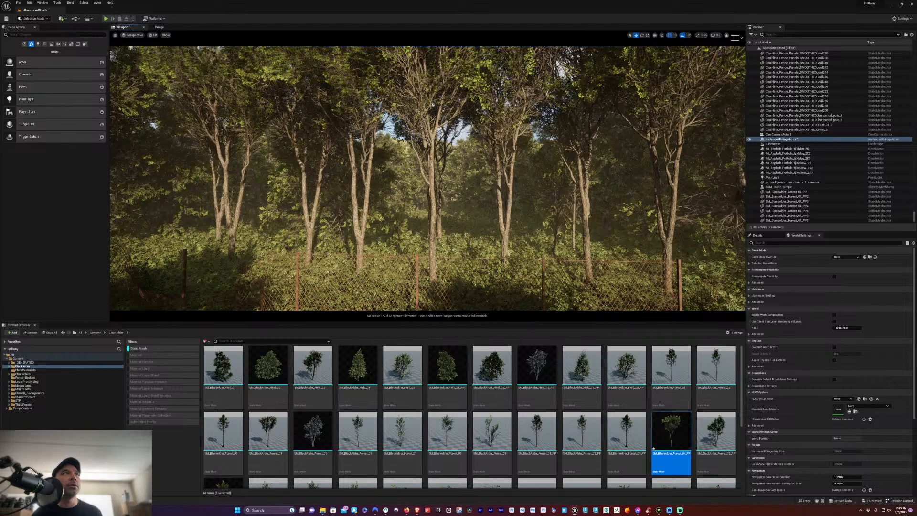
# Examine the tree lines, ground cover and fences on both sides of the road from several angles
pyautogui.moveTo(427, 178); pyautogui.dragTo(552, 178, button='right')
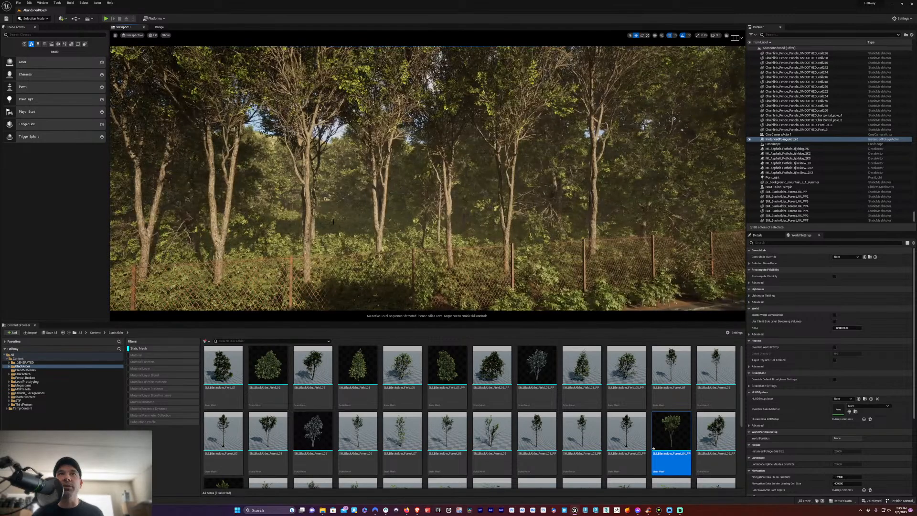
pyautogui.moveTo(323, 221); pyautogui.dragTo(126, 244, button='right')
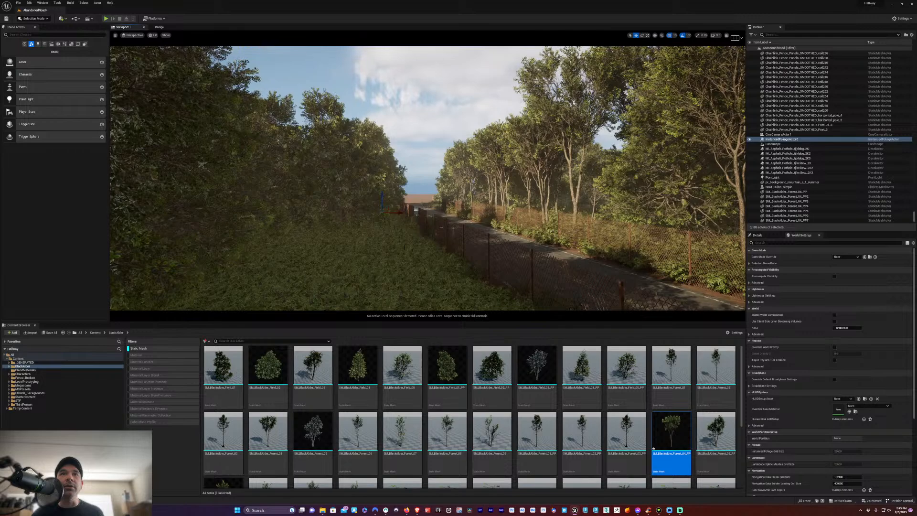
pyautogui.moveTo(421, 281); pyautogui.dragTo(559, 281, button='right')
pyautogui.moveTo(314, 266); pyautogui.dragTo(405, 250, button='right')
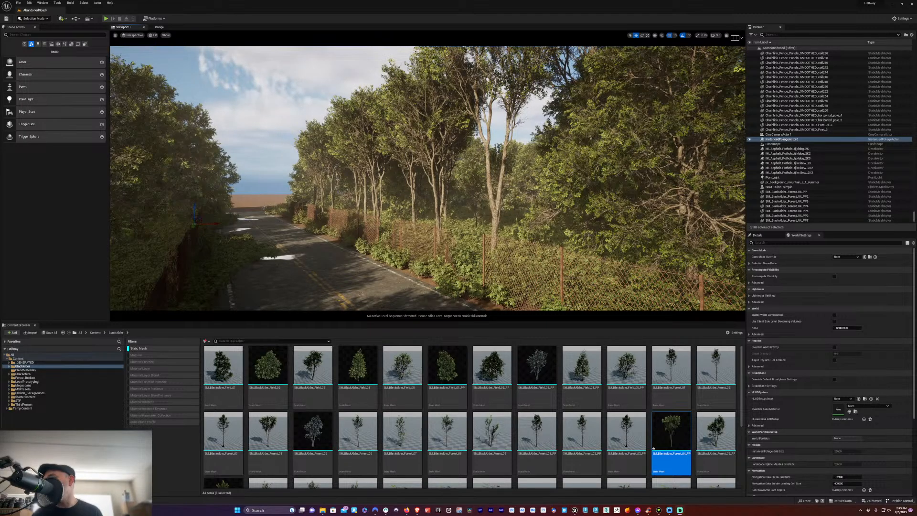
pyautogui.moveTo(414, 248); pyautogui.dragTo(360, 214, button='right')
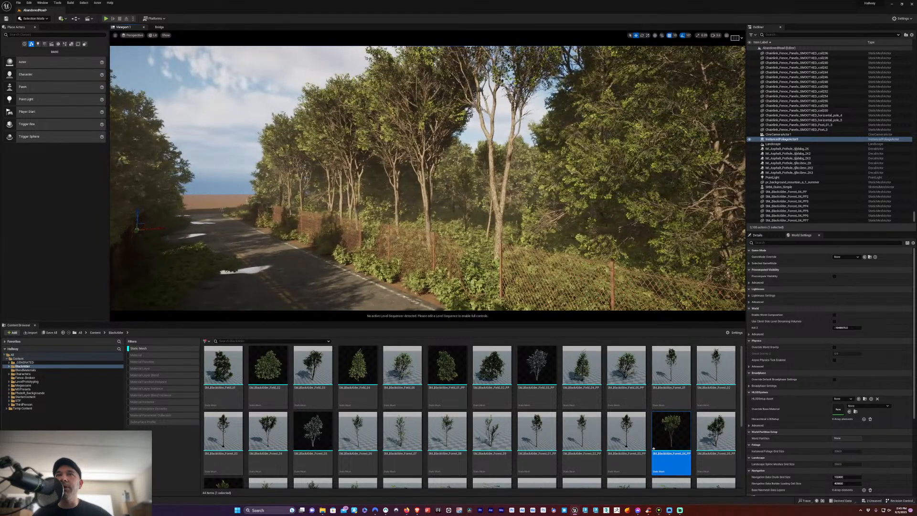
pyautogui.moveTo(154, 106); pyautogui.dragTo(412, 206, button='right')
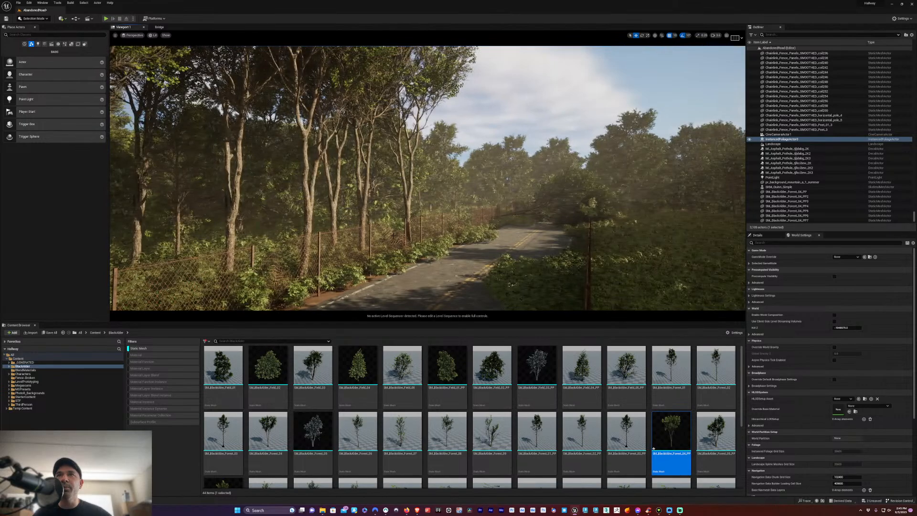
pyautogui.moveTo(412, 206); pyautogui.dragTo(468, 206, button='right')
pyautogui.moveTo(417, 288); pyautogui.dragTo(369, 288, button='right')
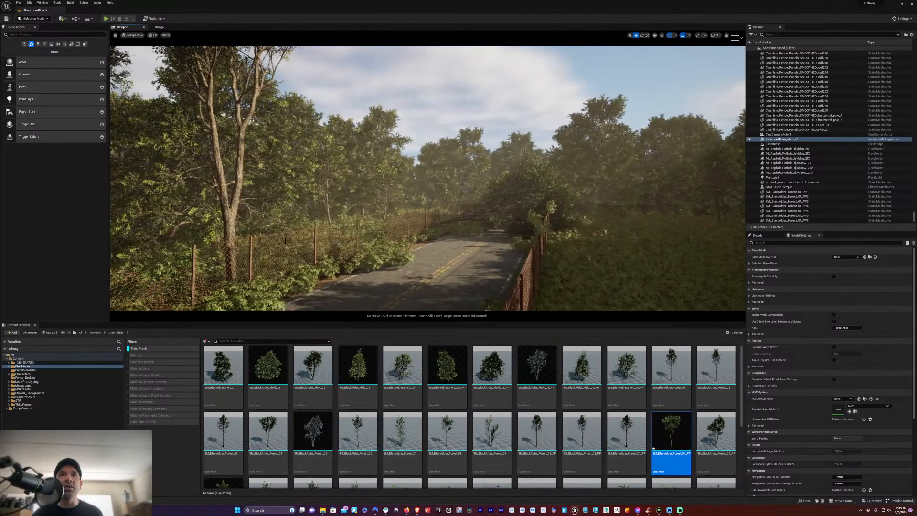
pyautogui.moveTo(285, 239); pyautogui.dragTo(248, 227, button='right')
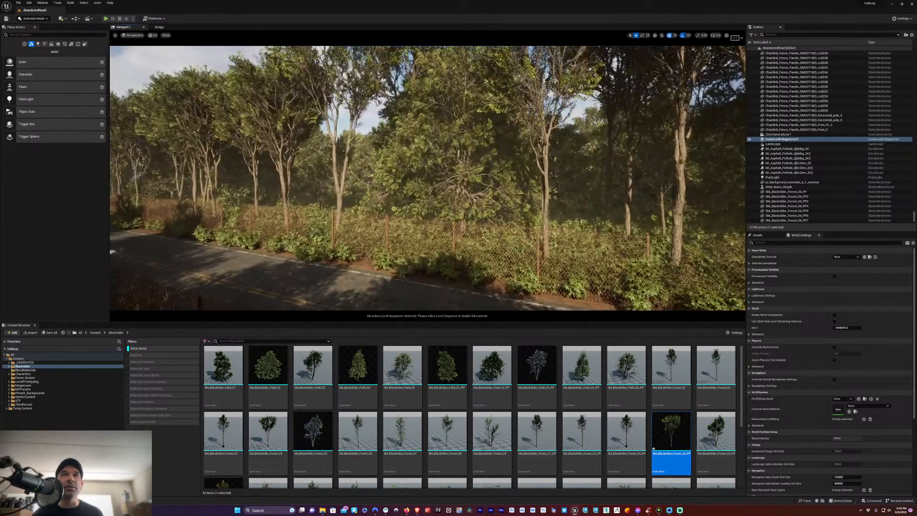
# Select the tall alder tree beside the roadside fence, followed by the foliage at its base
pyautogui.moveTo(433, 207); pyautogui.dragTo(499, 203, button='right')
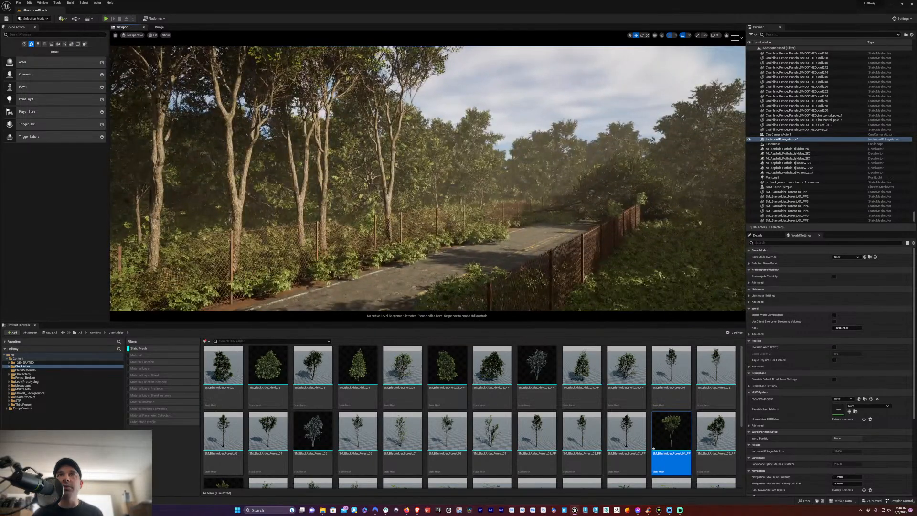
pyautogui.click(387, 191)
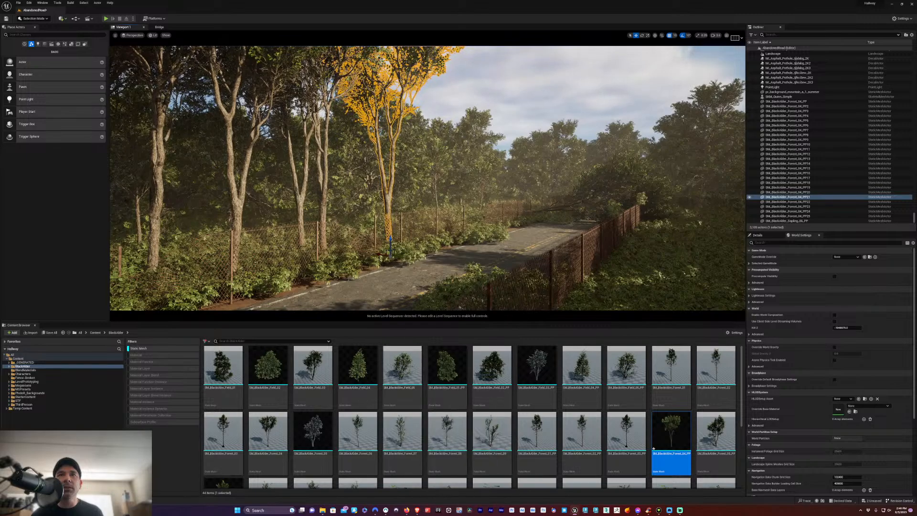
pyautogui.click(401, 253)
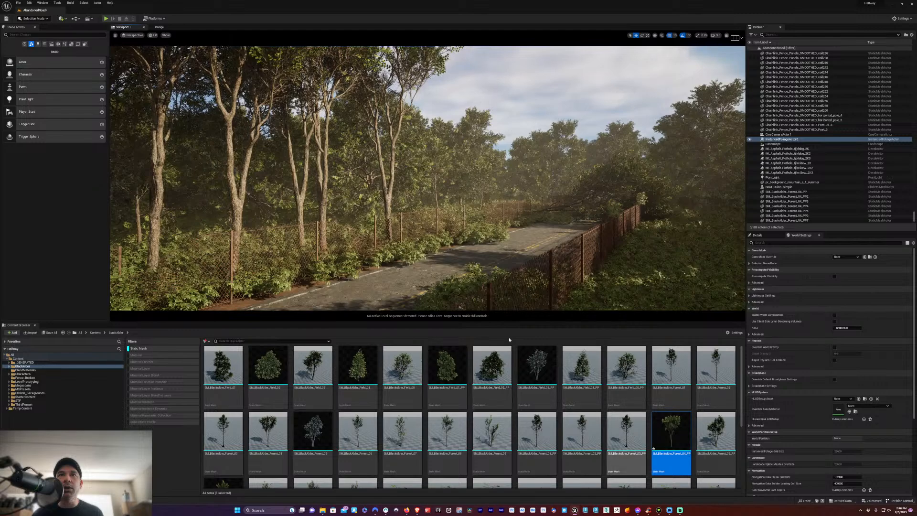
# Launch the Epic Games Launcher and open the Unreal Engine Marketplace
pyautogui.press('super')
pyautogui.write('epic games')
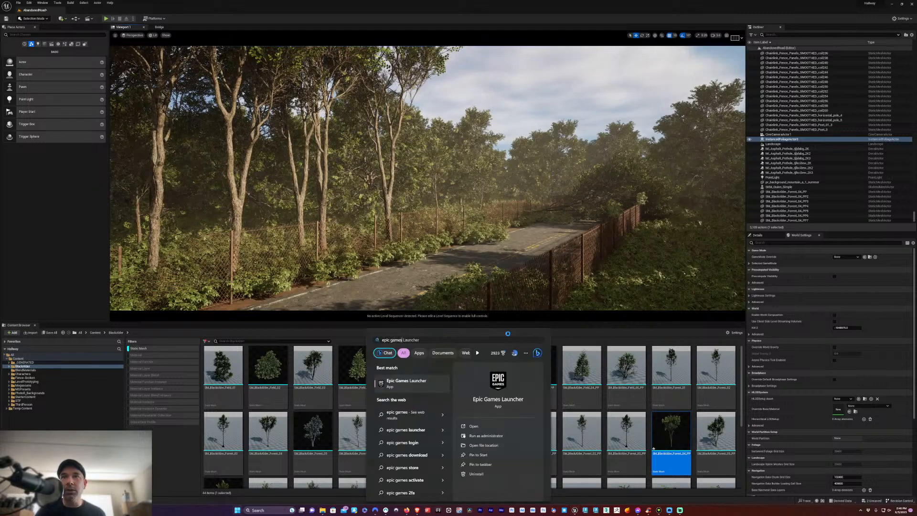
pyautogui.press('Return')
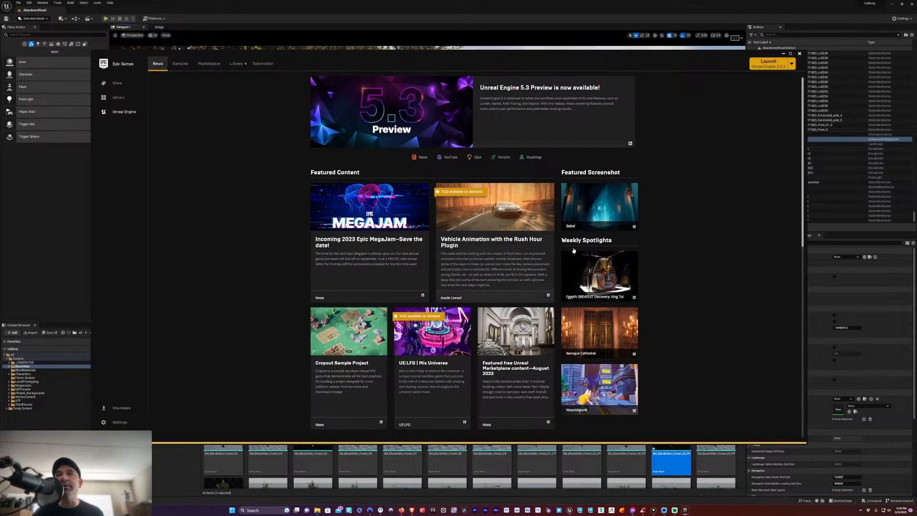
pyautogui.click(209, 64)
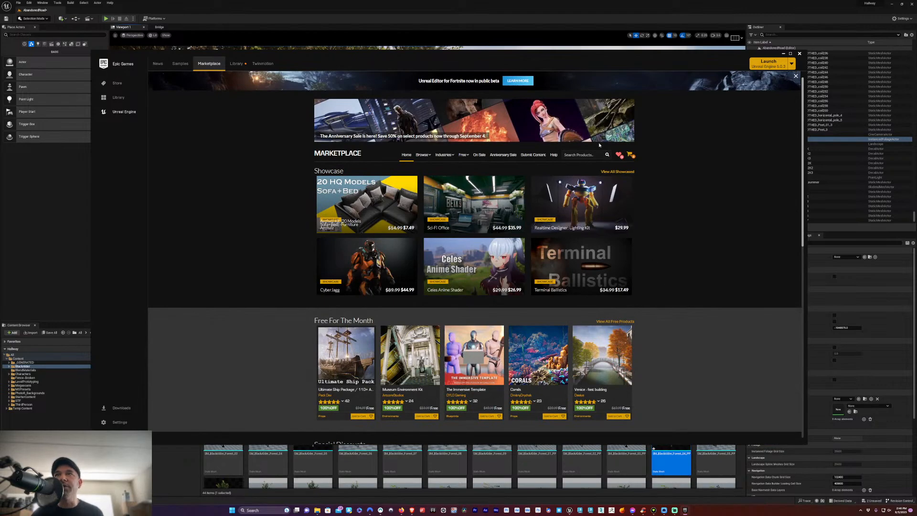
# Search the Marketplace for "megascans trees"
pyautogui.click(566, 156)
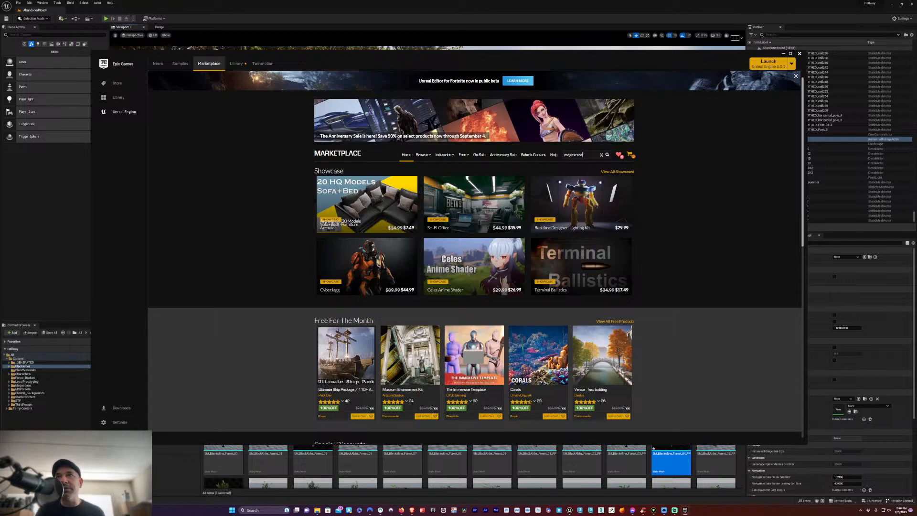
pyautogui.write('megascans')
pyautogui.press('Return')
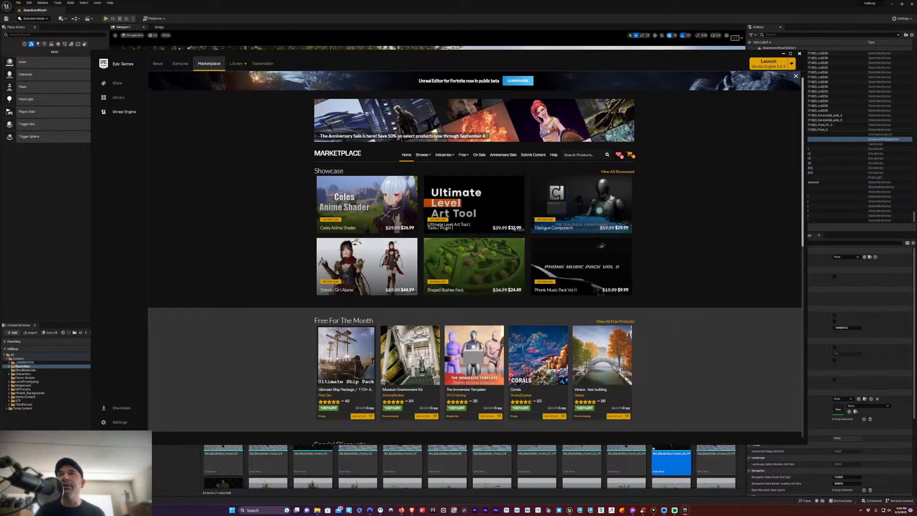
pyautogui.write('megascans trees')
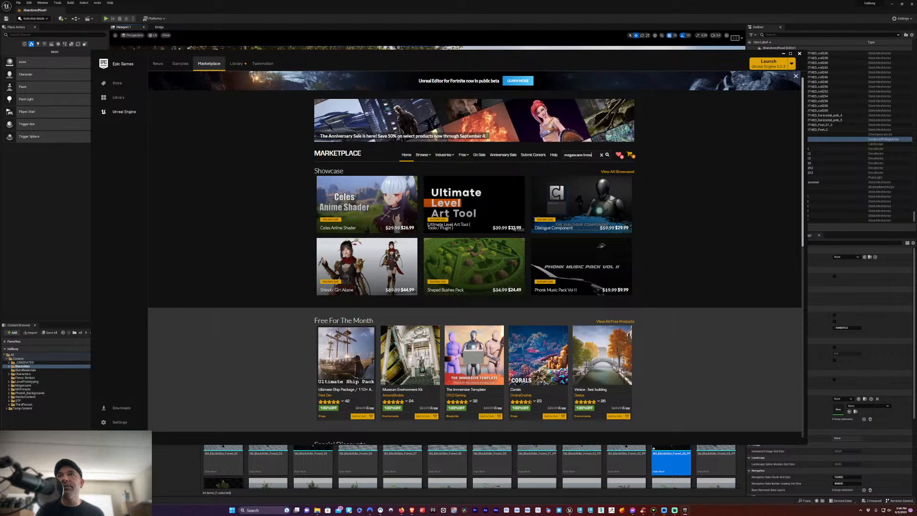
pyautogui.press('Return')
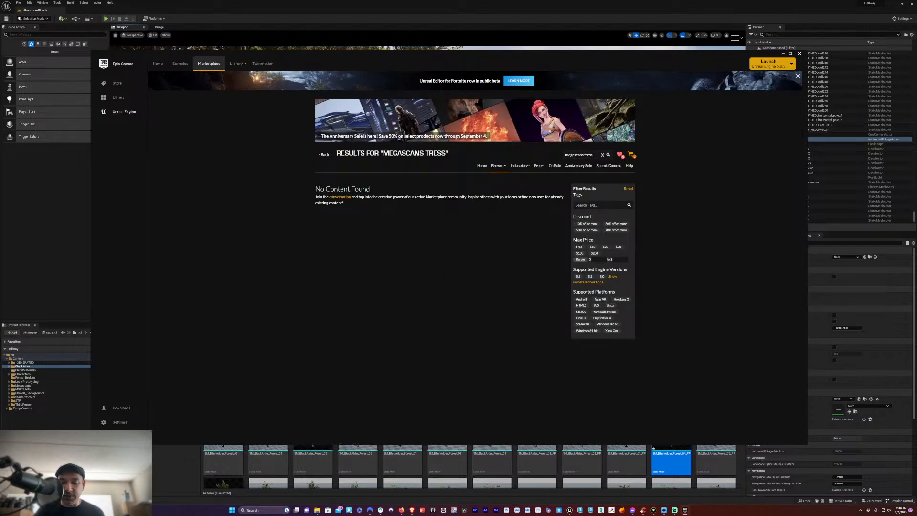
pyautogui.write('s')
pyautogui.press('Return')
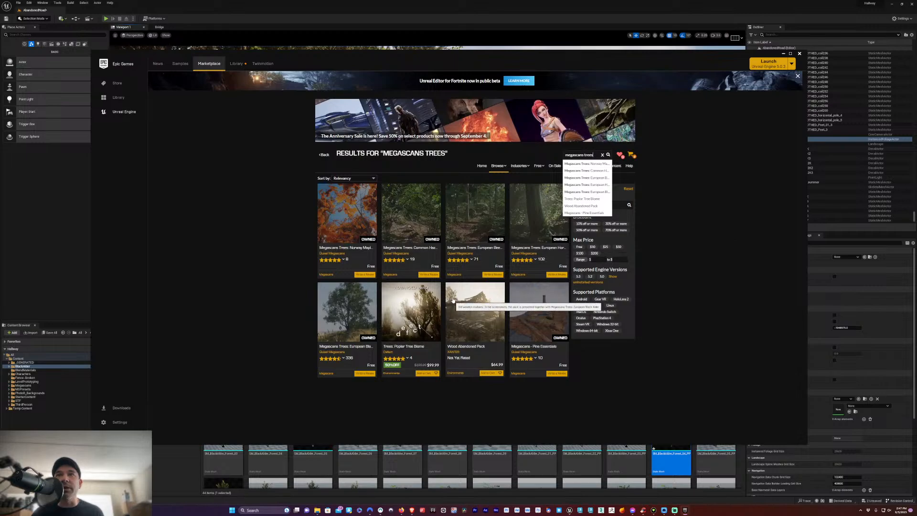
# Open the Wood Abandoned Pack product page and browse its enlarged gallery images of abandoned wooden houses, closing the enlarged view at the end
pyautogui.click(461, 325)
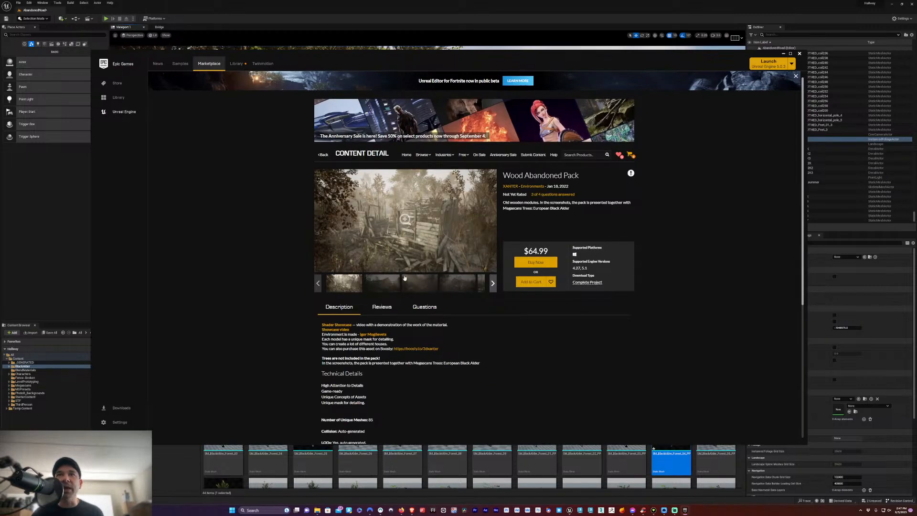
pyautogui.click(380, 286)
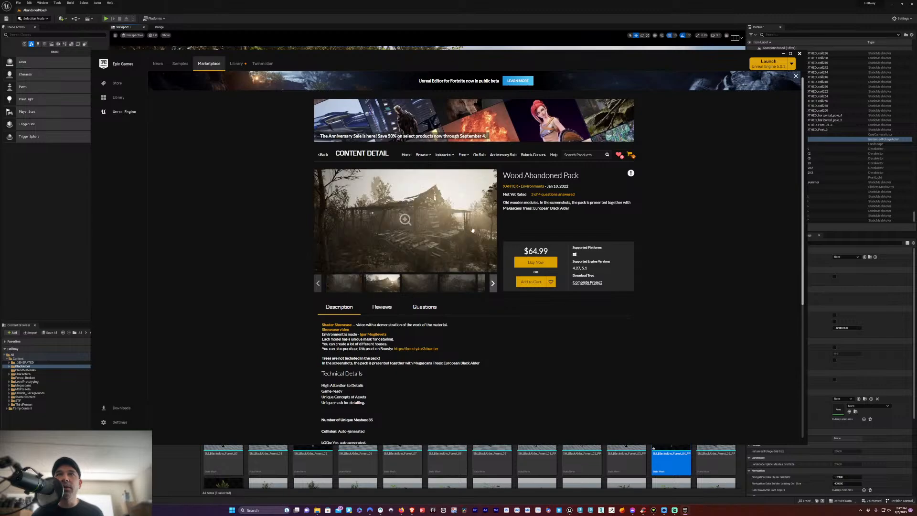
pyautogui.click(400, 223)
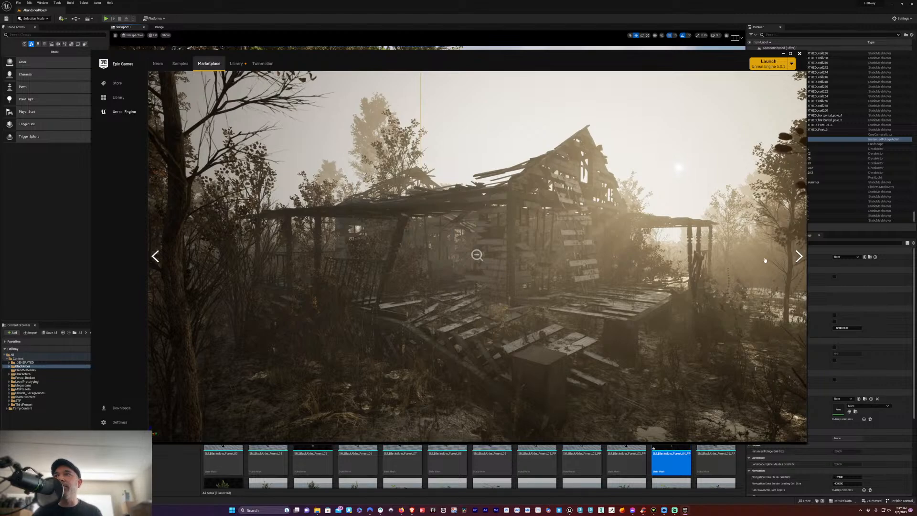
pyautogui.click(792, 259)
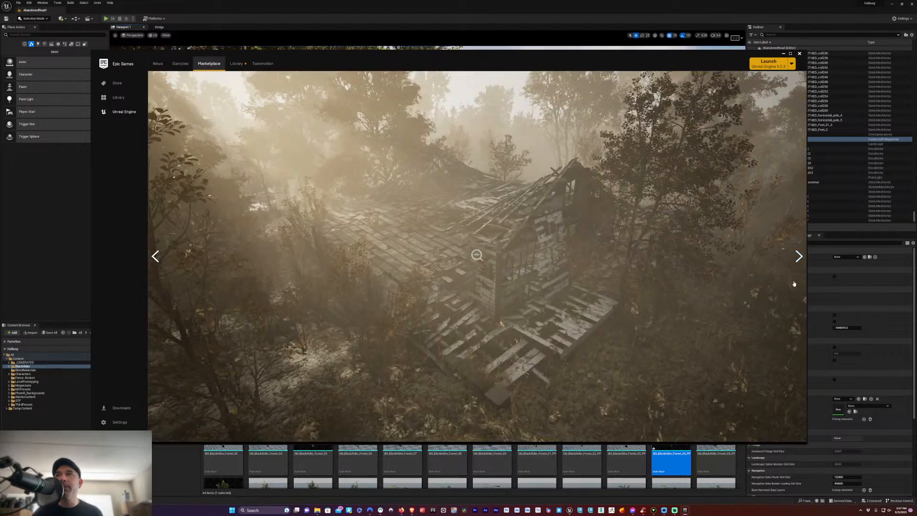
pyautogui.click(798, 256)
pyautogui.click(798, 256)
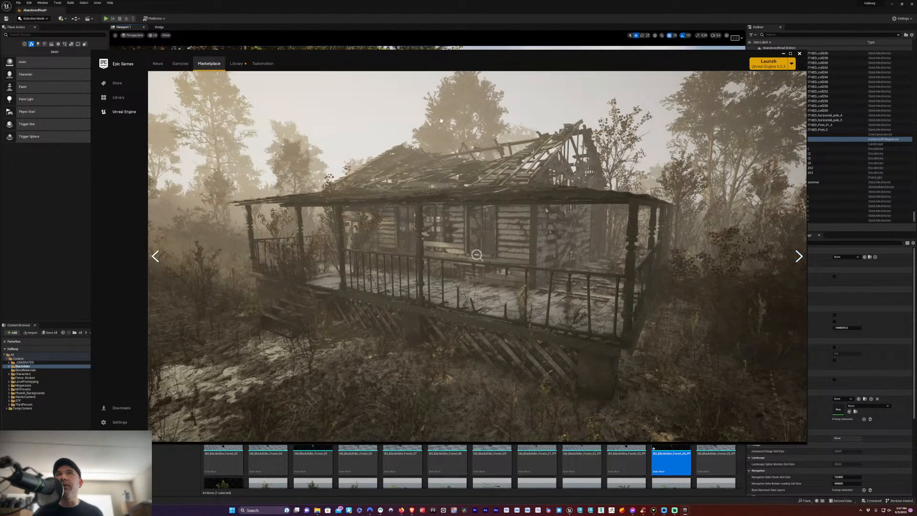
pyautogui.click(391, 219)
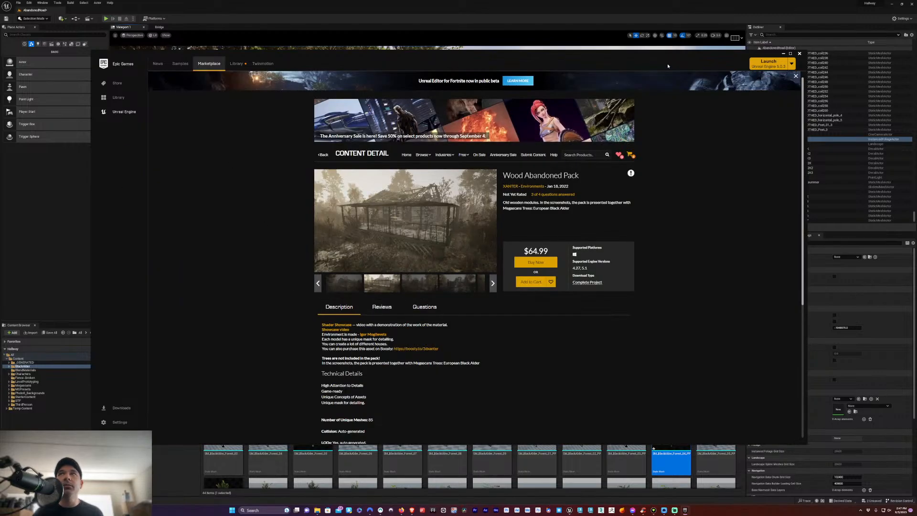
# Switch back to the Unreal Editor and place a copy of the tall roadside alder farther along the fence toward the fallen tree
pyautogui.click(784, 54)
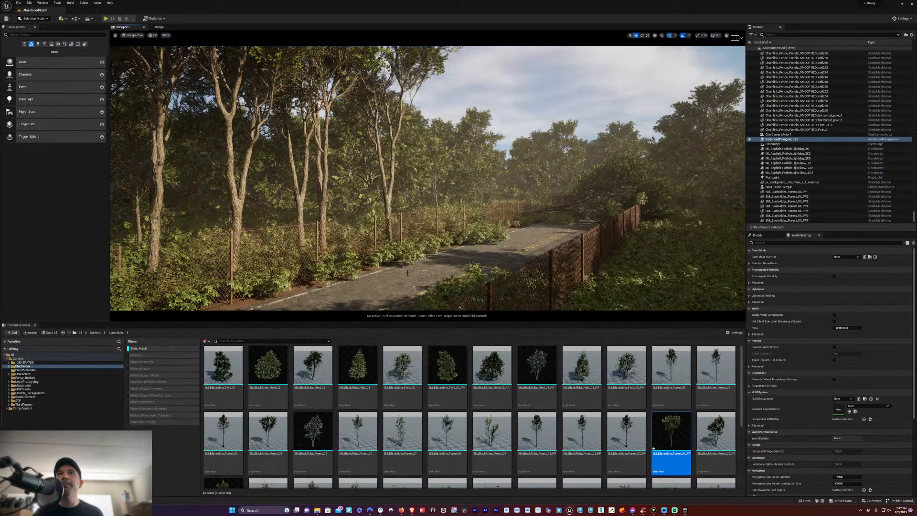
pyautogui.click(388, 200)
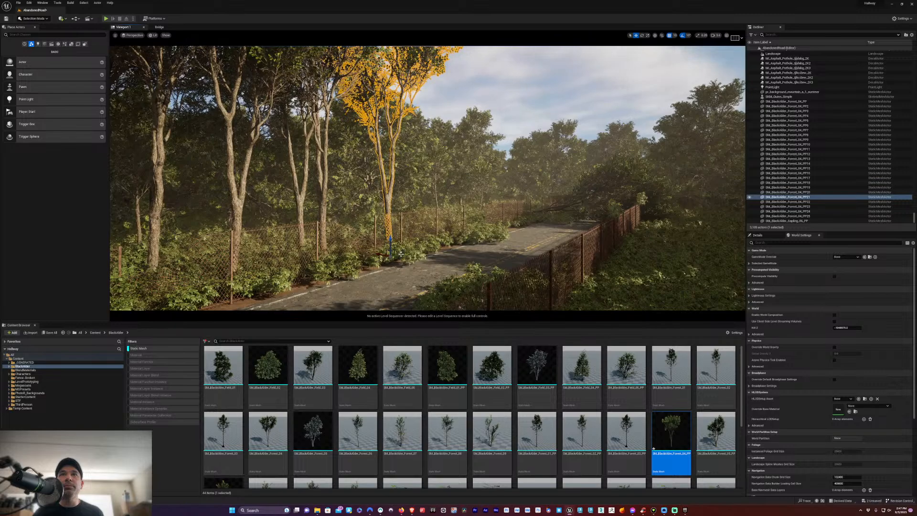
pyautogui.keyDown('alt'); pyautogui.moveTo(402, 251); pyautogui.dragTo(464, 235); pyautogui.keyUp('alt')
pyautogui.moveTo(447, 262); pyautogui.dragTo(437, 262, button='right')
pyautogui.press('w')
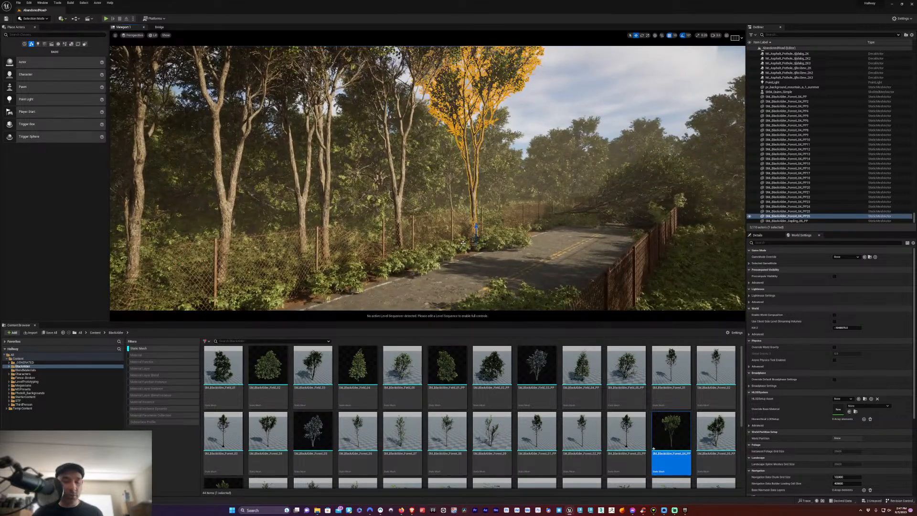
# Duplicate the selected alder along the fence line and rotate the copy so it looks different from its neighbours
pyautogui.keyDown('alt'); pyautogui.moveTo(463, 243); pyautogui.dragTo(404, 238); pyautogui.keyUp('alt')
pyautogui.press('e')
pyautogui.click(474, 210)
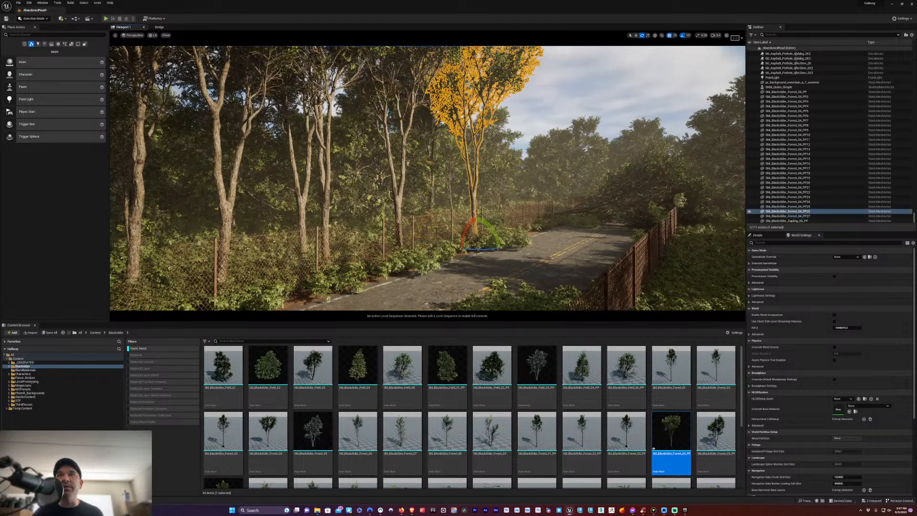
pyautogui.moveTo(446, 246); pyautogui.dragTo(523, 231)
# Place another copy of the alder behind the fence, in front of the dense woods beside the road
pyautogui.press('w')
pyautogui.moveTo(523, 231); pyautogui.dragTo(471, 247, button='right')
pyautogui.keyDown('alt'); pyautogui.moveTo(462, 246); pyautogui.dragTo(353, 256); pyautogui.keyUp('alt')
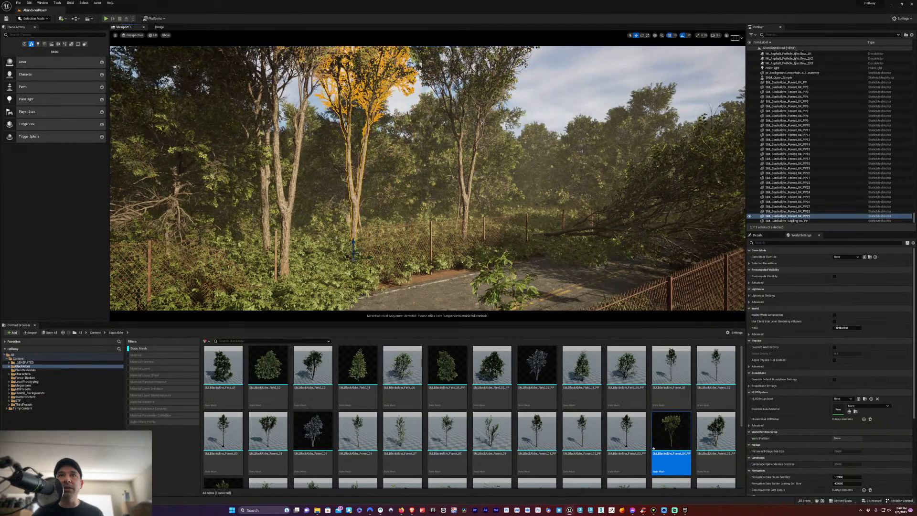
# Check the tree row across the road, then duplicate the selected alder into the gap beside it and shift the copy toward the road
pyautogui.moveTo(581, 151); pyautogui.dragTo(421, 167, button='right')
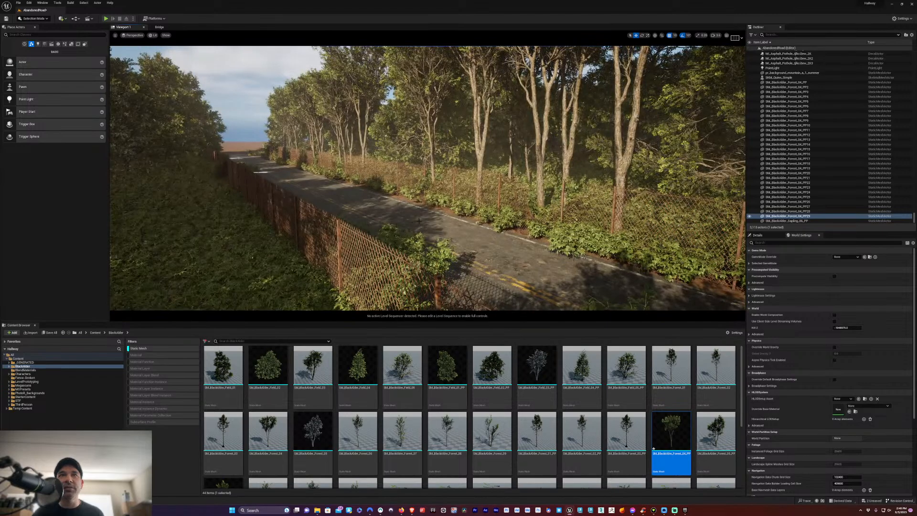
pyautogui.press('w')
pyautogui.moveTo(420, 168)
pyautogui.mouseDown(button='right')
pyautogui.moveTo(363, 167)
pyautogui.moveTo(559, 167)
pyautogui.moveTo(421, 168)
pyautogui.mouseUp(button='right')
pyautogui.moveTo(406, 228); pyautogui.dragTo(383, 165, button='right')
pyautogui.moveTo(526, 173); pyautogui.dragTo(517, 206, button='right')
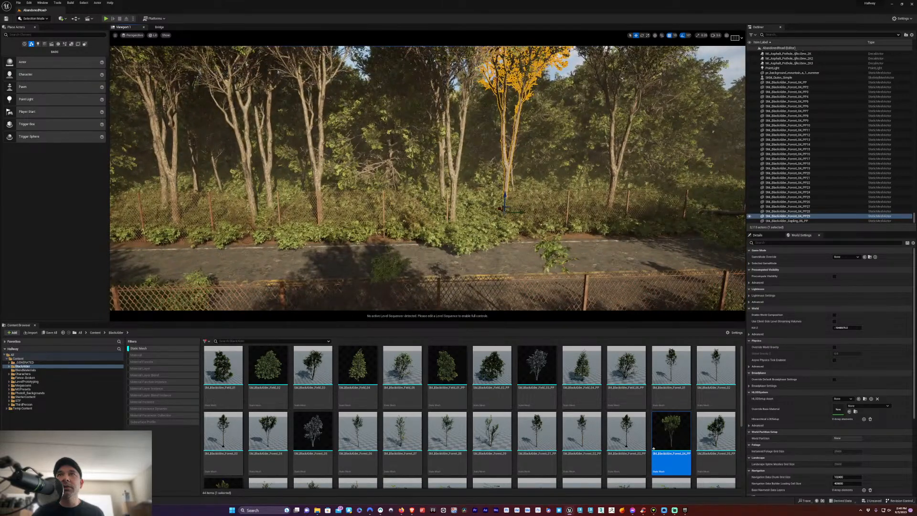
pyautogui.moveTo(477, 249); pyautogui.dragTo(511, 180, button='right')
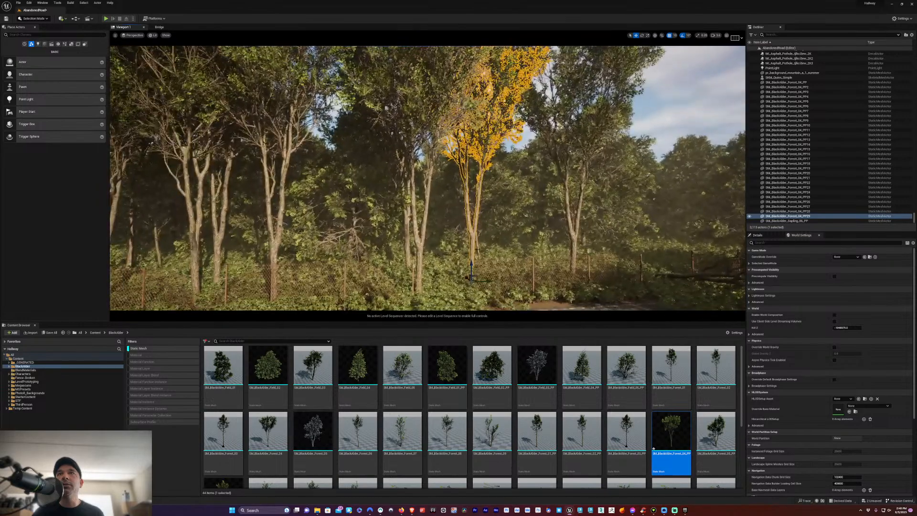
pyautogui.click(474, 241)
pyautogui.click(472, 241)
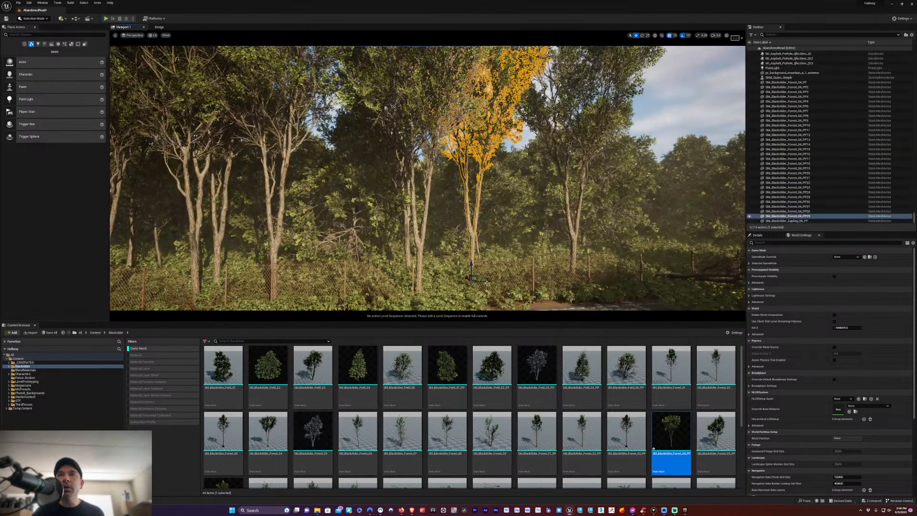
pyautogui.keyDown('alt'); pyautogui.moveTo(488, 282); pyautogui.dragTo(547, 278); pyautogui.keyUp('alt')
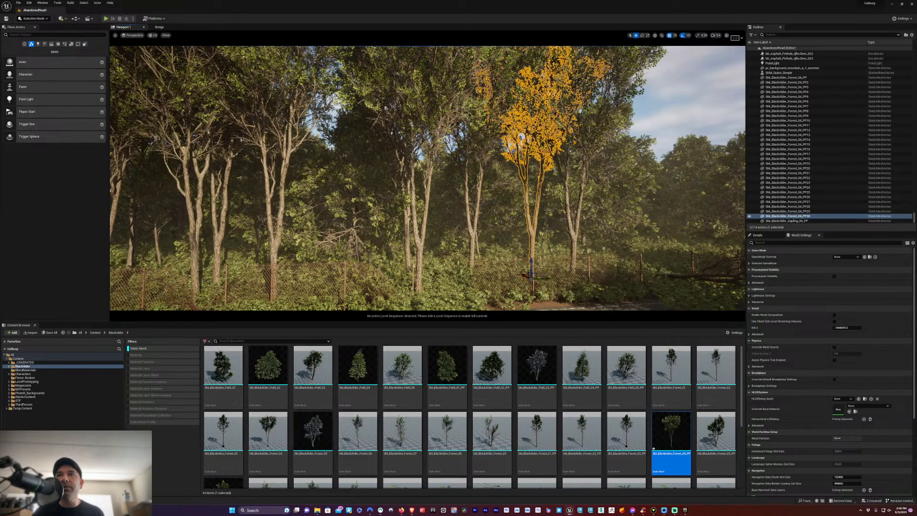
pyautogui.press('w')
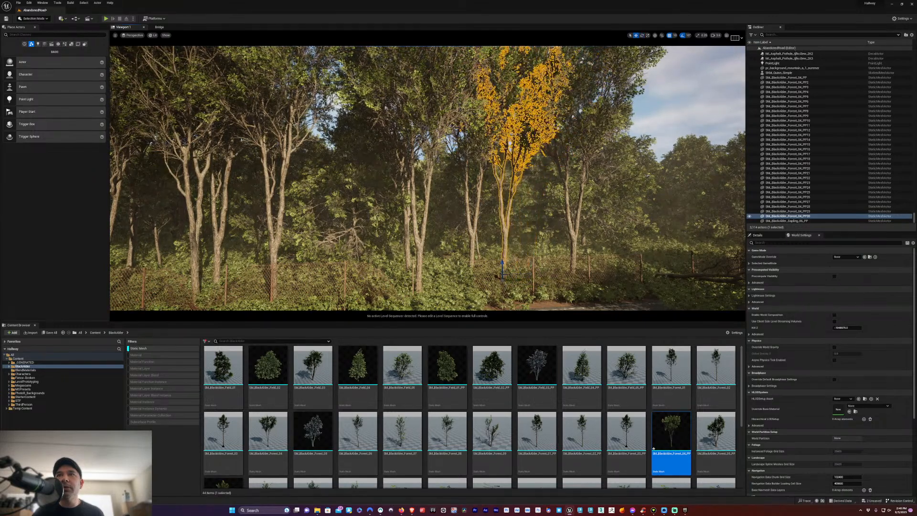
pyautogui.moveTo(497, 277); pyautogui.dragTo(516, 308)
# Duplicate the alder toward the fallen tree at the road's edge and rotate the new copy
pyautogui.moveTo(516, 308); pyautogui.dragTo(367, 224, button='right')
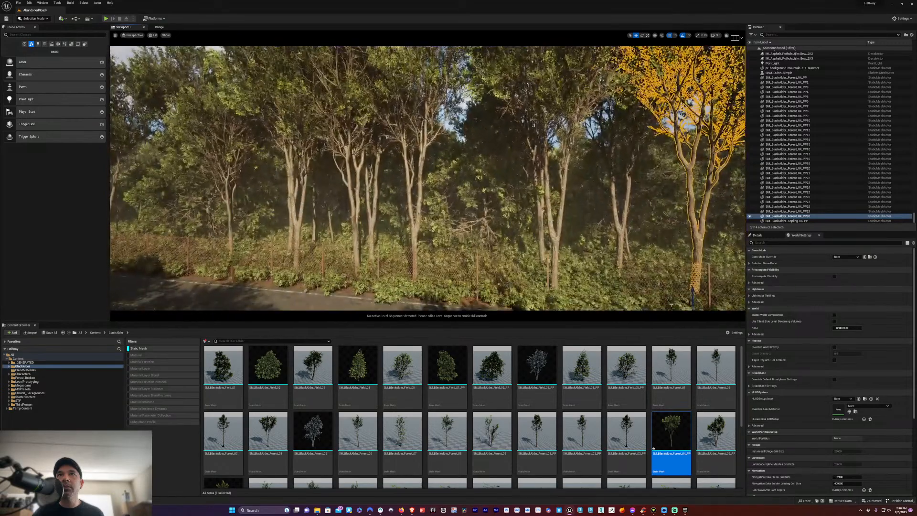
pyautogui.moveTo(537, 265); pyautogui.dragTo(595, 266, button='right')
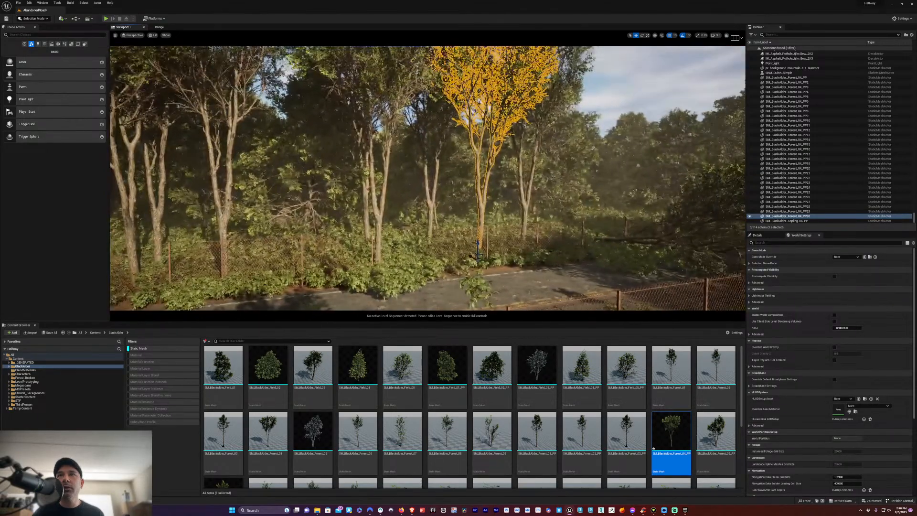
pyautogui.keyDown('alt'); pyautogui.moveTo(492, 259); pyautogui.dragTo(578, 243); pyautogui.keyUp('alt')
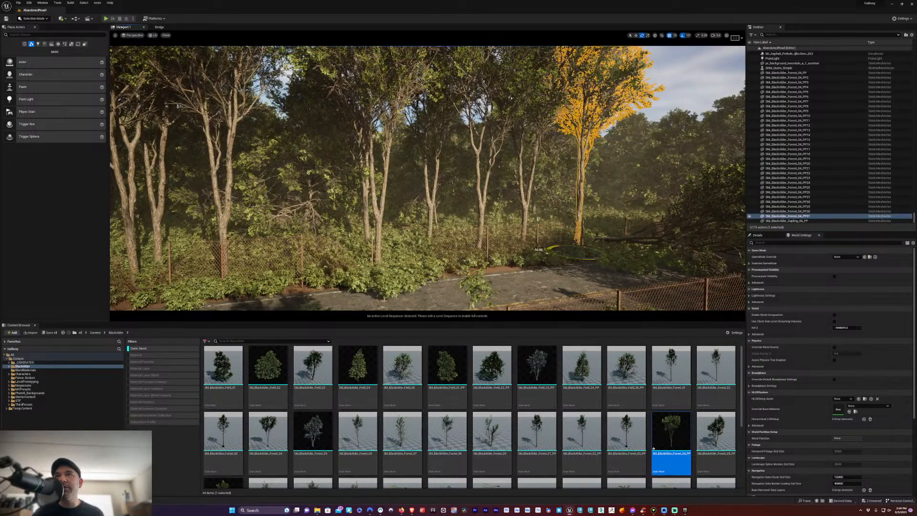
pyautogui.moveTo(549, 249); pyautogui.dragTo(549, 250)
# Delete the intact chain-link fence panel behind the fallen tree's crown, accepting the broken references for all of its parts
pyautogui.moveTo(549, 249); pyautogui.dragTo(645, 301, button='right')
pyautogui.press('w')
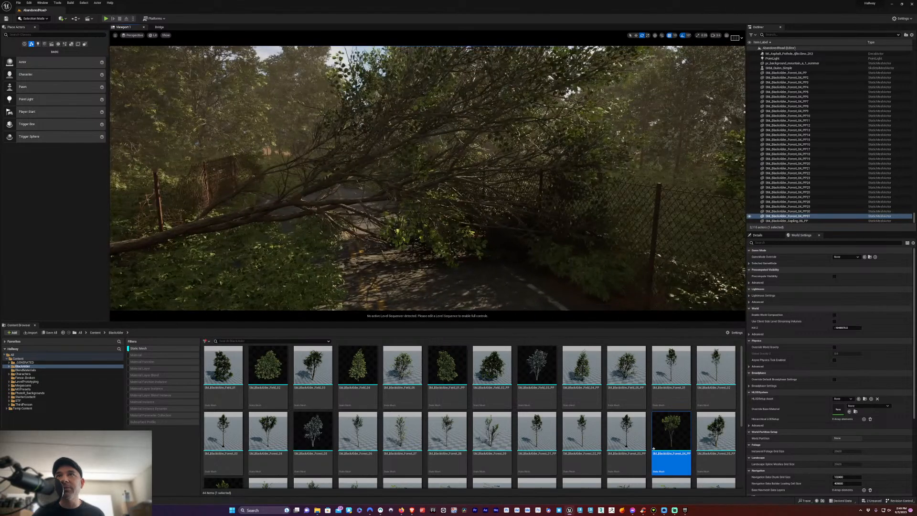
pyautogui.click(528, 189)
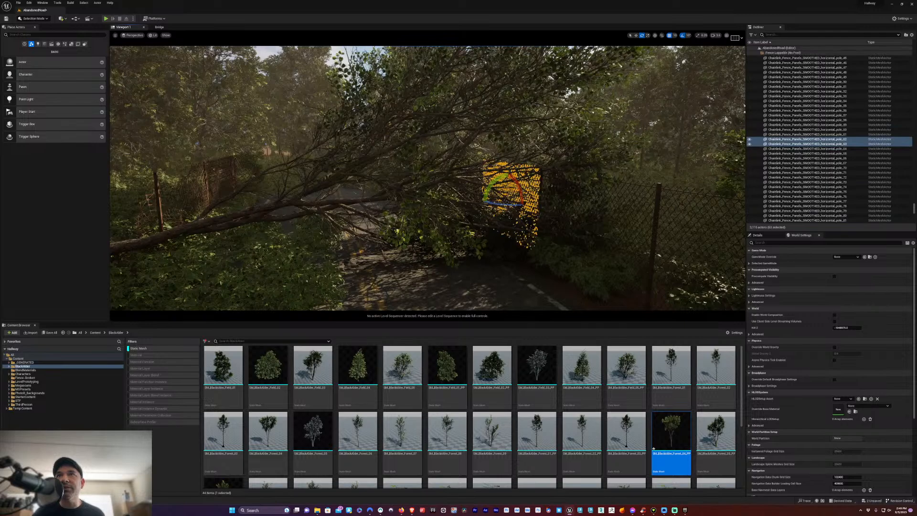
pyautogui.press('Delete')
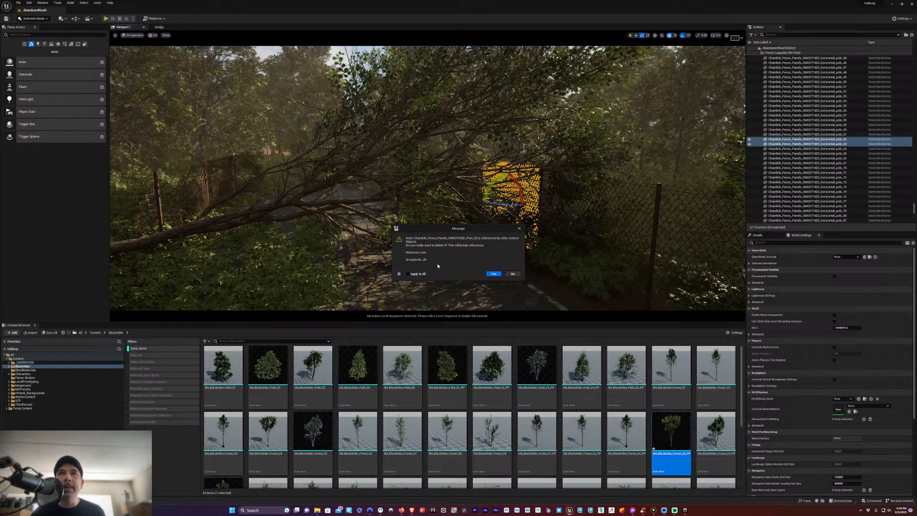
pyautogui.click(493, 273)
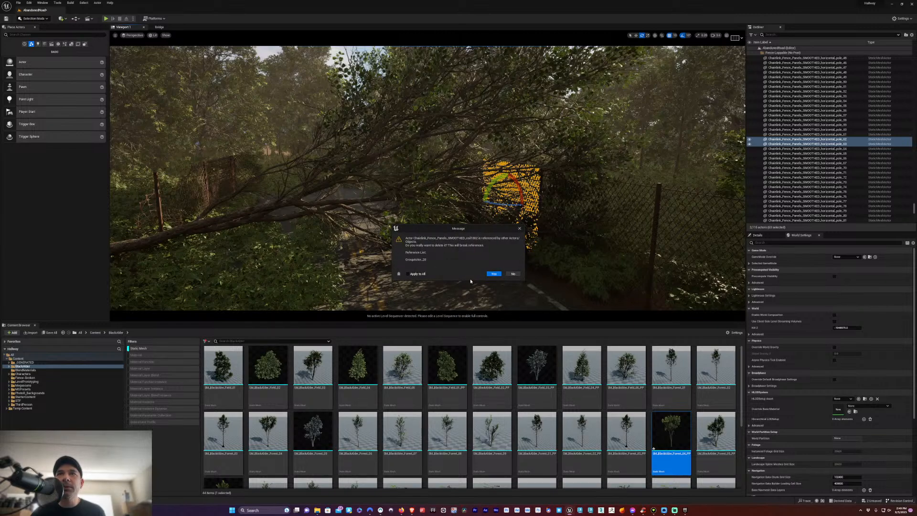
pyautogui.click(498, 275)
pyautogui.click(496, 274)
pyautogui.click(408, 273)
pyautogui.click(494, 273)
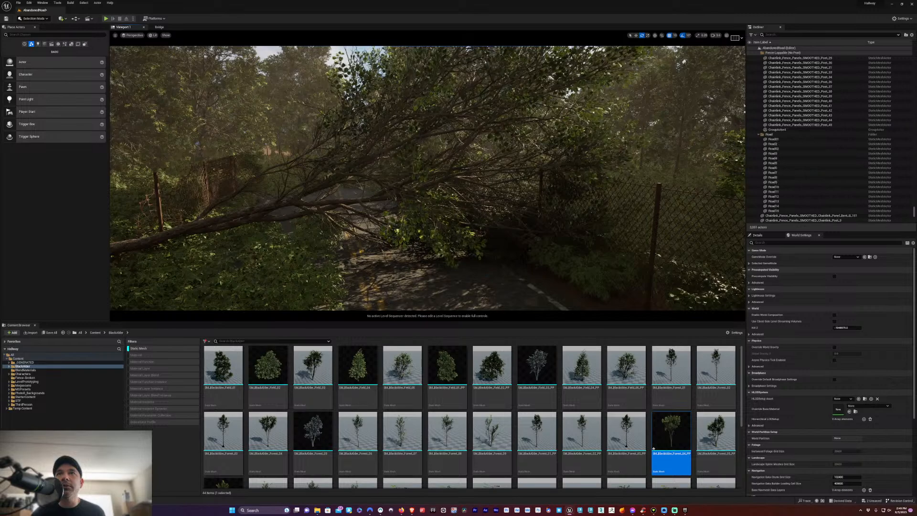
# Delete the adjoining intact fence panel, nearer the camera, beside the fallen tree's crown
pyautogui.click(526, 190)
pyautogui.click(582, 267)
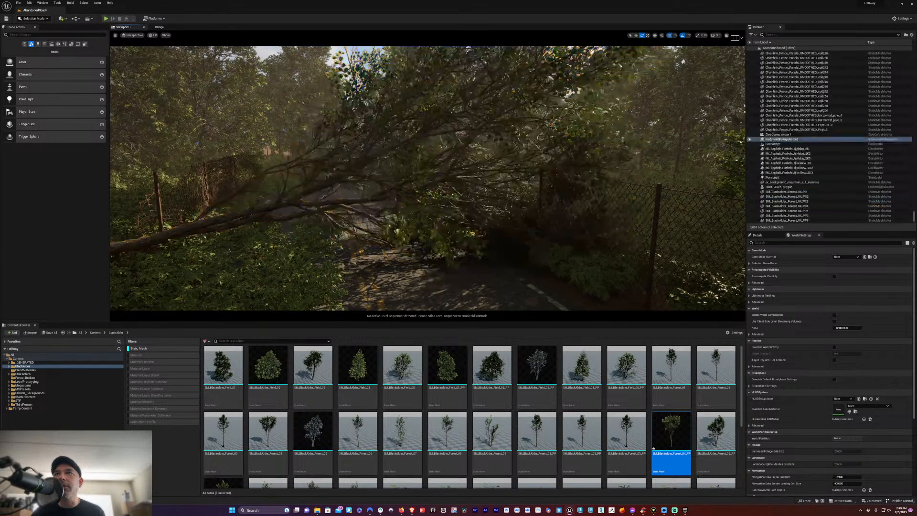
pyautogui.click(526, 191)
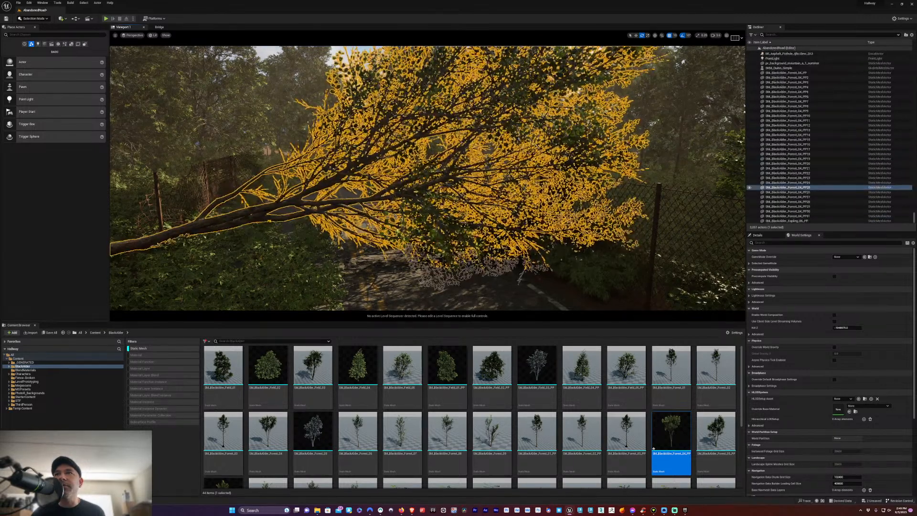
pyautogui.click(524, 266)
pyautogui.click(587, 249)
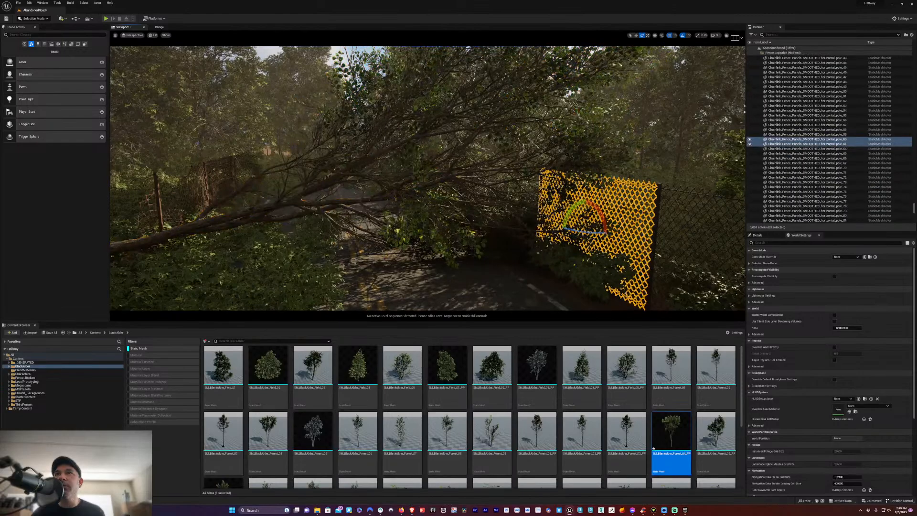
pyautogui.press('Delete')
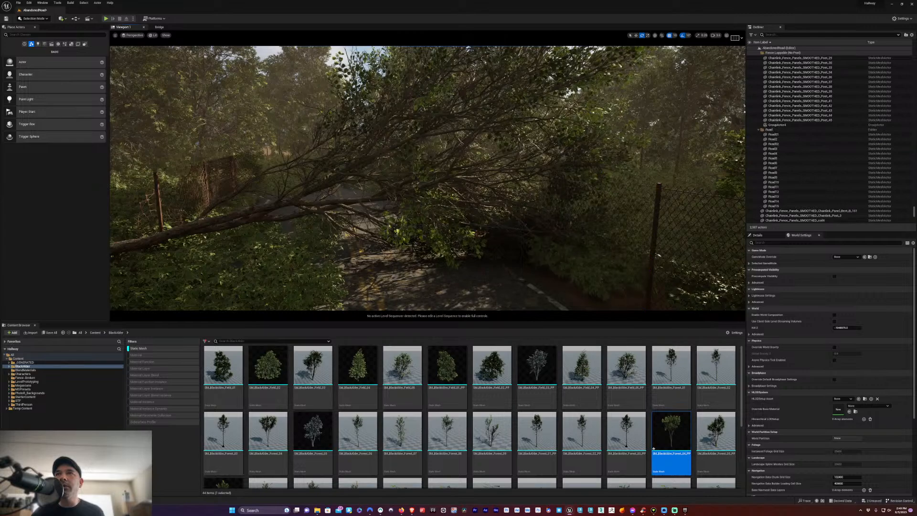
# Duplicate the broken fence section from across the road into the gap by the fallen tree's crown and align it with the fence line
pyautogui.click(782, 137)
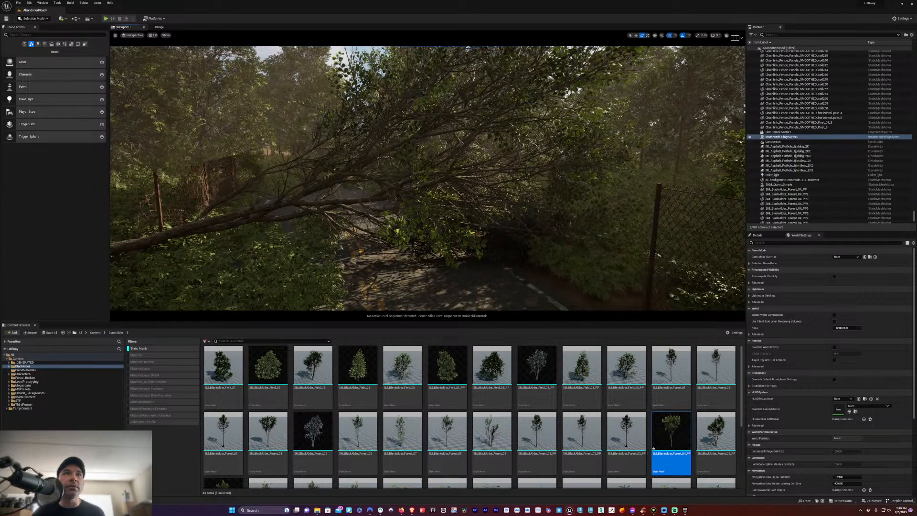
pyautogui.click(217, 191)
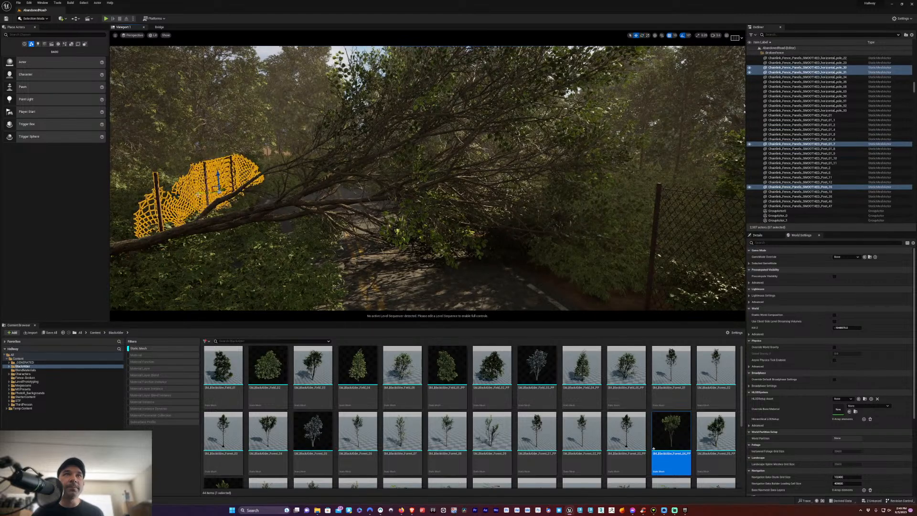
pyautogui.keyDown('alt'); pyautogui.moveTo(198, 193); pyautogui.dragTo(453, 205); pyautogui.keyUp('alt')
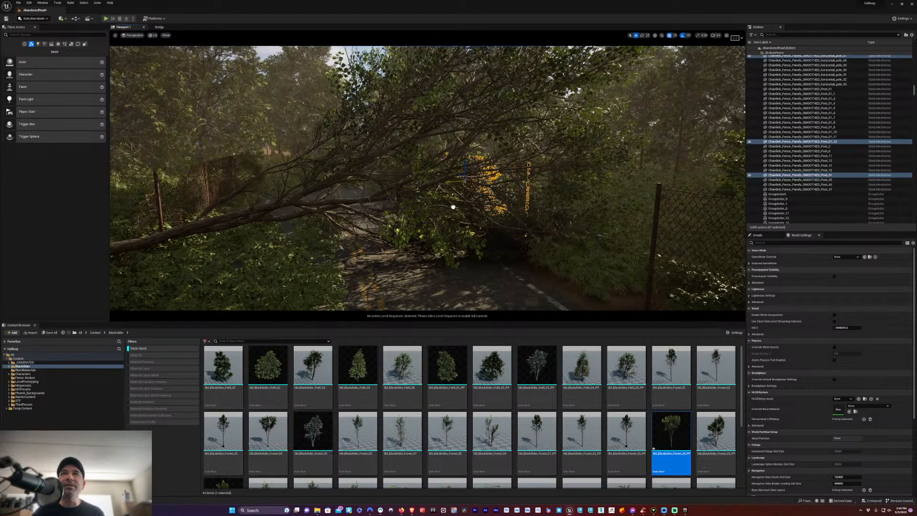
pyautogui.moveTo(456, 177); pyautogui.dragTo(579, 268)
pyautogui.moveTo(578, 269); pyautogui.dragTo(477, 305, button='right')
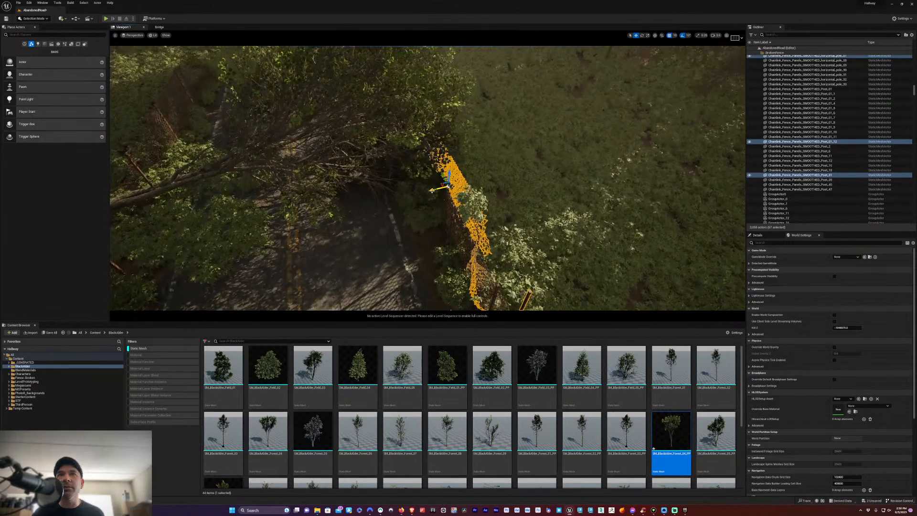
pyautogui.moveTo(432, 190); pyautogui.dragTo(414, 198)
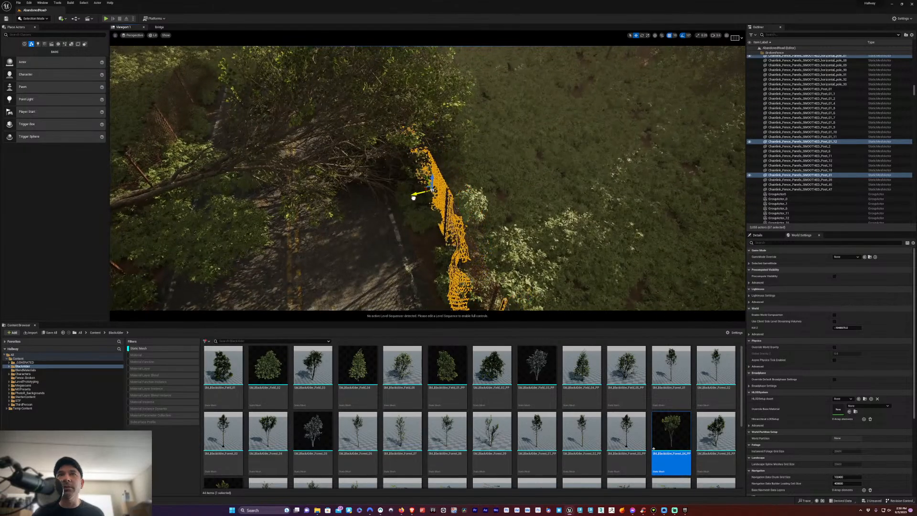
# Delete the straight fence panel overlapping the copied broken section, accepting the broken references for all of its parts
pyautogui.click(464, 255)
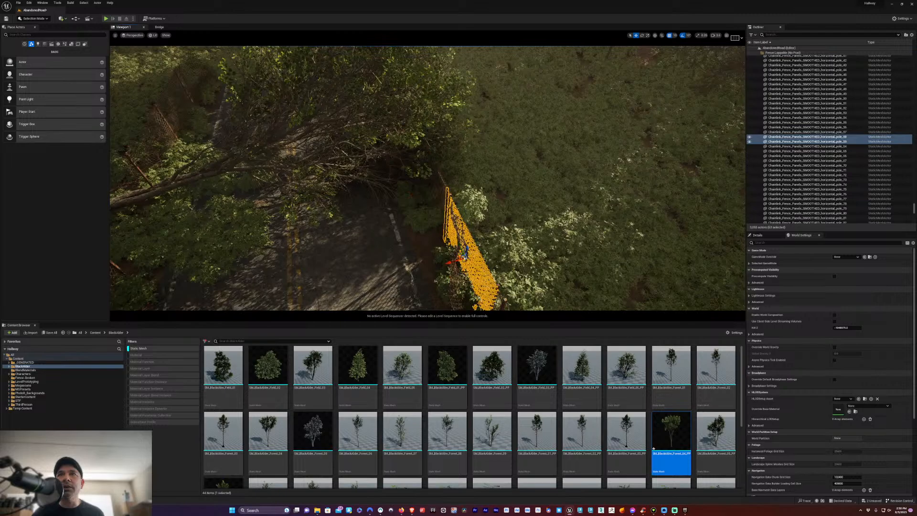
pyautogui.press('Delete')
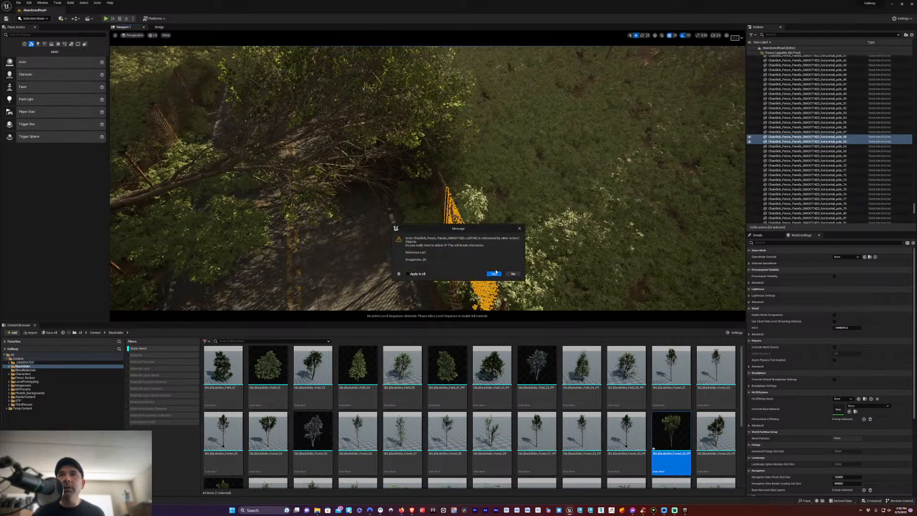
pyautogui.click(420, 273)
pyautogui.click(494, 273)
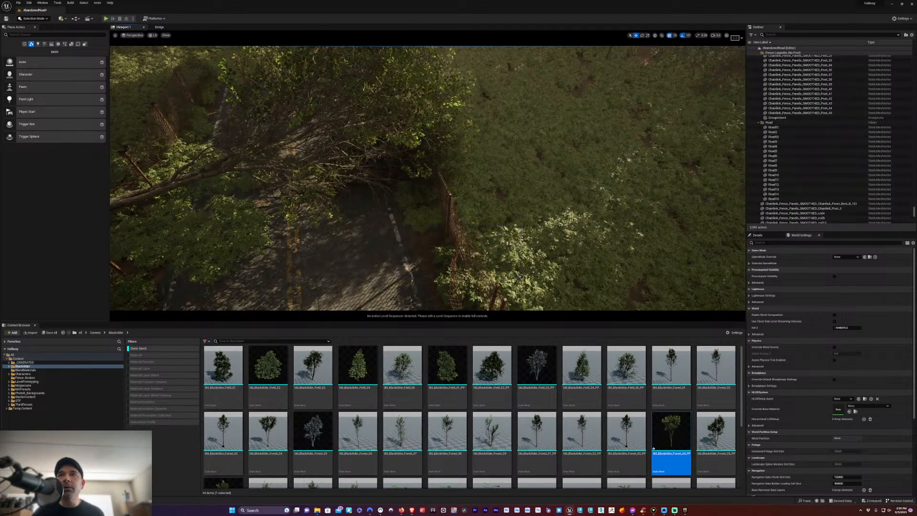
# Delete the next straight fence panel, starting at the double posts beside the roadside bush
pyautogui.moveTo(428, 178); pyautogui.dragTo(445, 157, button='right')
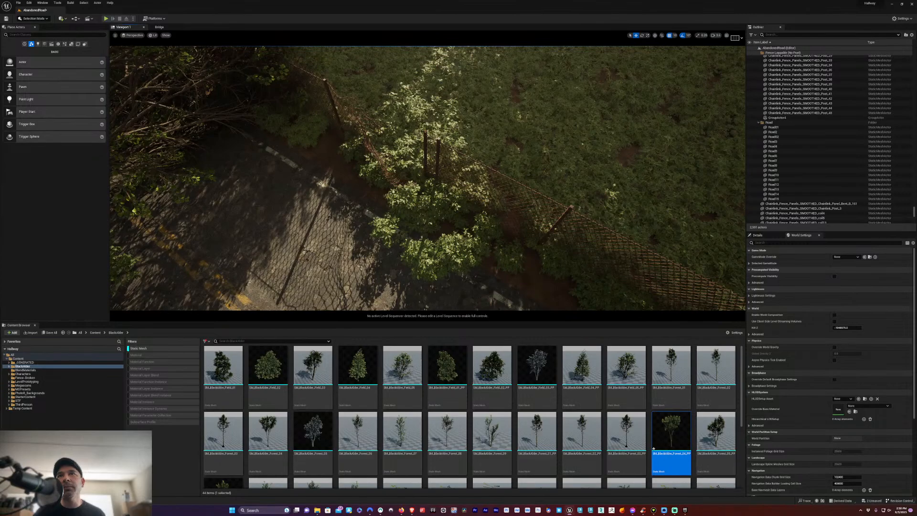
pyautogui.click(430, 138)
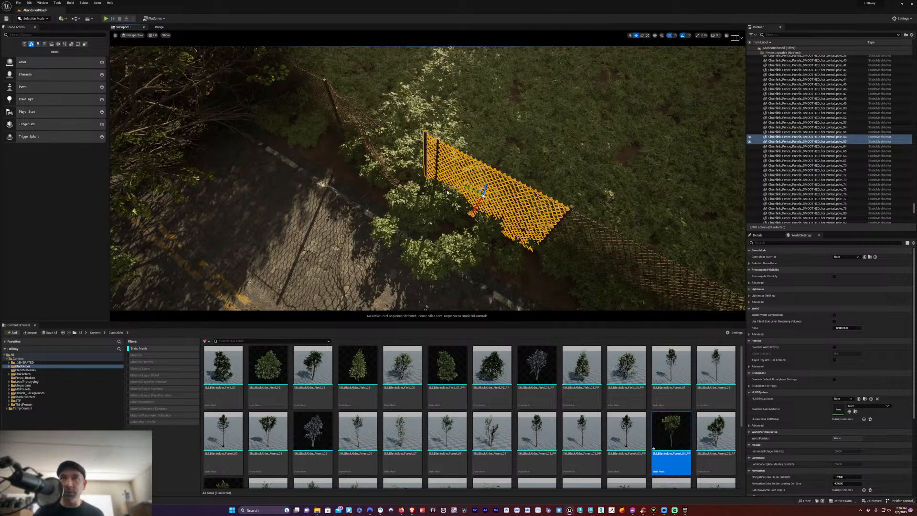
pyautogui.press('Delete')
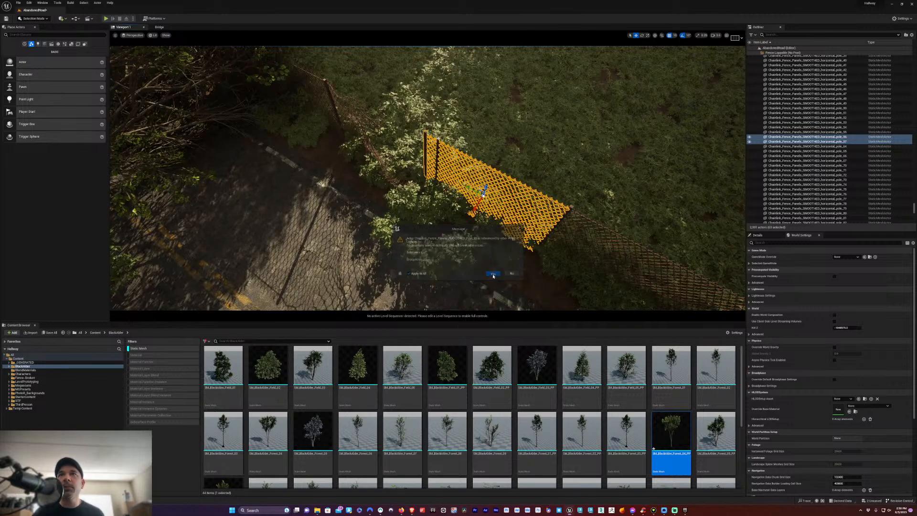
pyautogui.click(493, 274)
# Move the copied broken fence section by the fallen tree's crown along the fence line, into the gap left by the deleted panel
pyautogui.moveTo(428, 179); pyautogui.dragTo(262, 107, button='right')
pyautogui.moveTo(512, 176); pyautogui.dragTo(595, 156, button='right')
pyautogui.moveTo(428, 176); pyautogui.dragTo(535, 187, button='right')
pyautogui.click(447, 191)
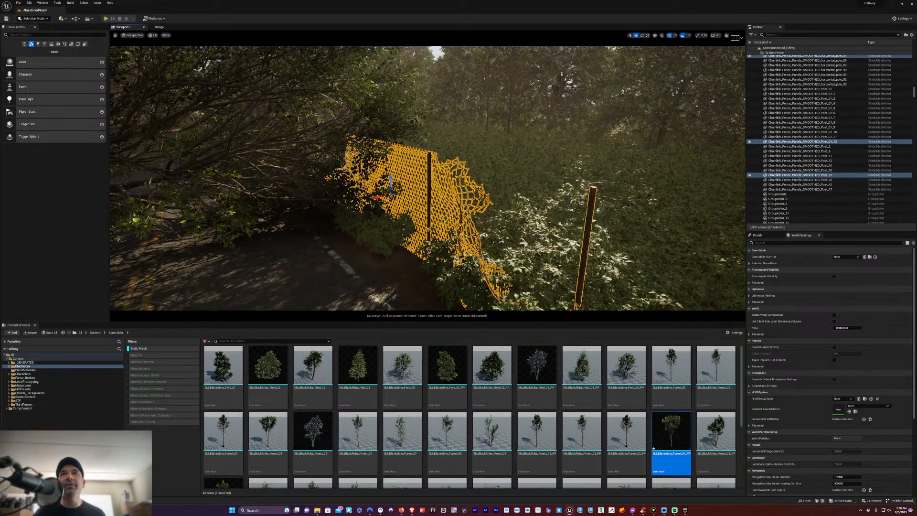
pyautogui.moveTo(447, 191); pyautogui.dragTo(279, 206, button='right')
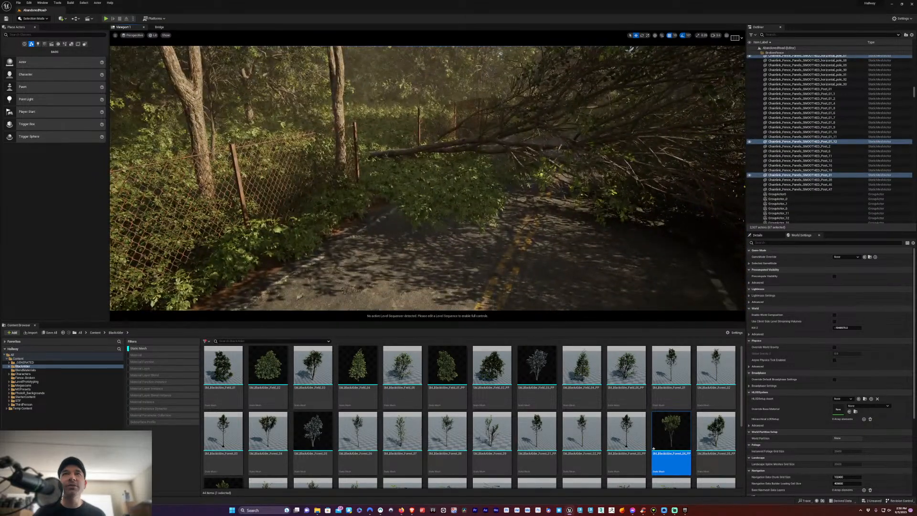
pyautogui.press('w')
pyautogui.moveTo(427, 178); pyautogui.dragTo(520, 177, button='right')
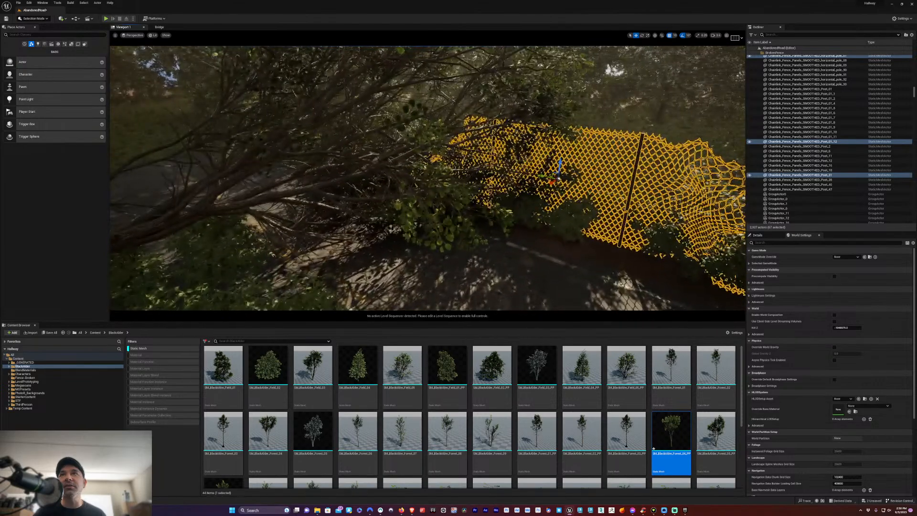
pyautogui.moveTo(540, 177); pyautogui.dragTo(620, 196)
pyautogui.click(652, 166)
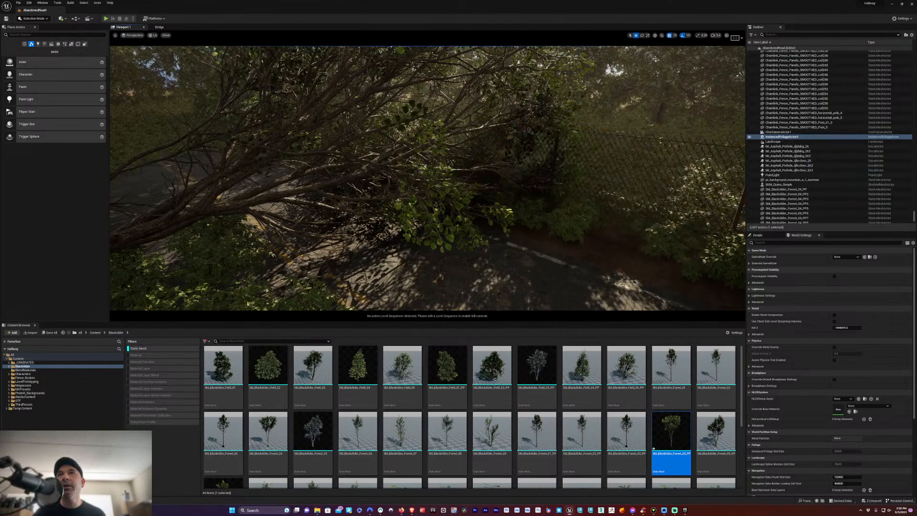
# Turn the copied broken fence section around along the fence line and slide it closer to the remaining intact panels
pyautogui.moveTo(428, 178); pyautogui.dragTo(592, 178, button='right')
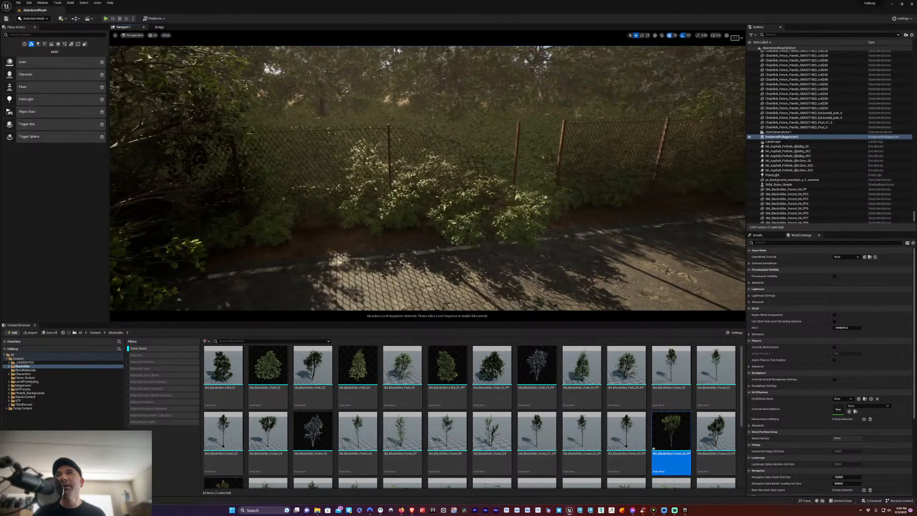
pyautogui.click(517, 132)
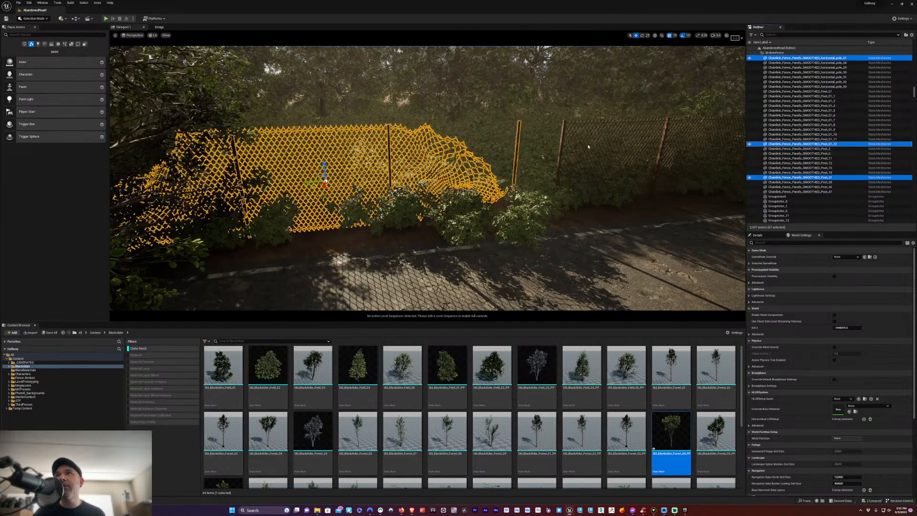
pyautogui.click(514, 158)
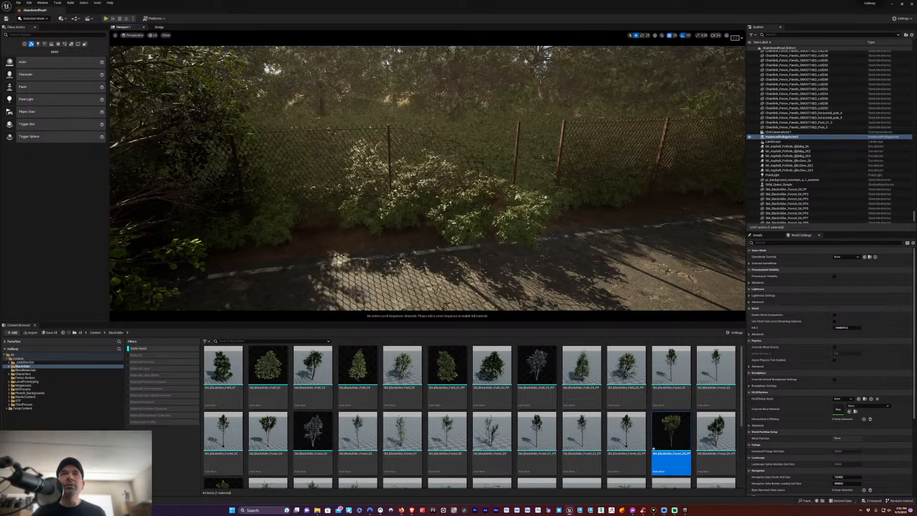
pyautogui.hotkey('ctrl', 'z')
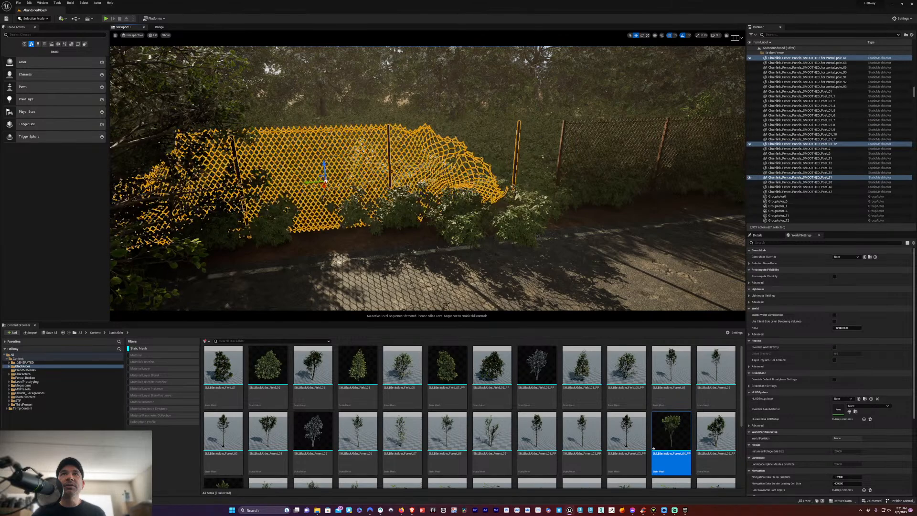
pyautogui.moveTo(322, 190); pyautogui.dragTo(330, 173)
pyautogui.press('w')
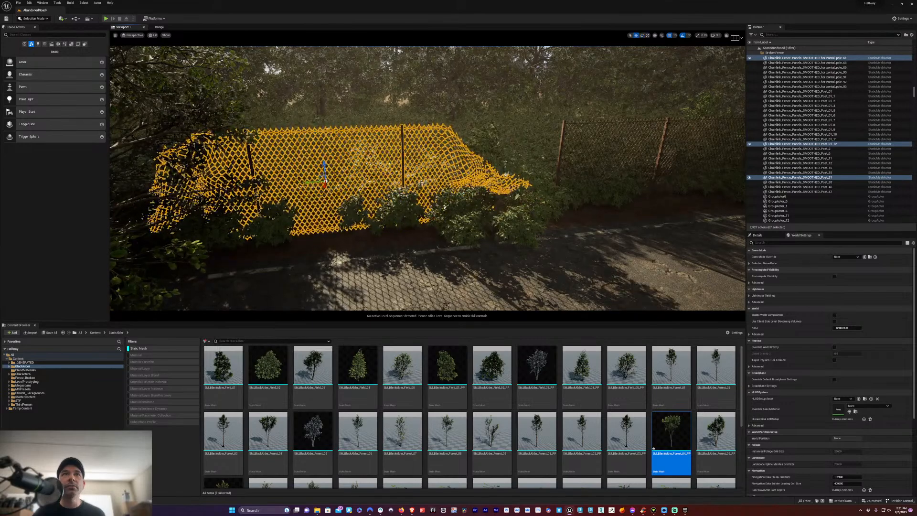
pyautogui.moveTo(311, 182); pyautogui.dragTo(322, 181)
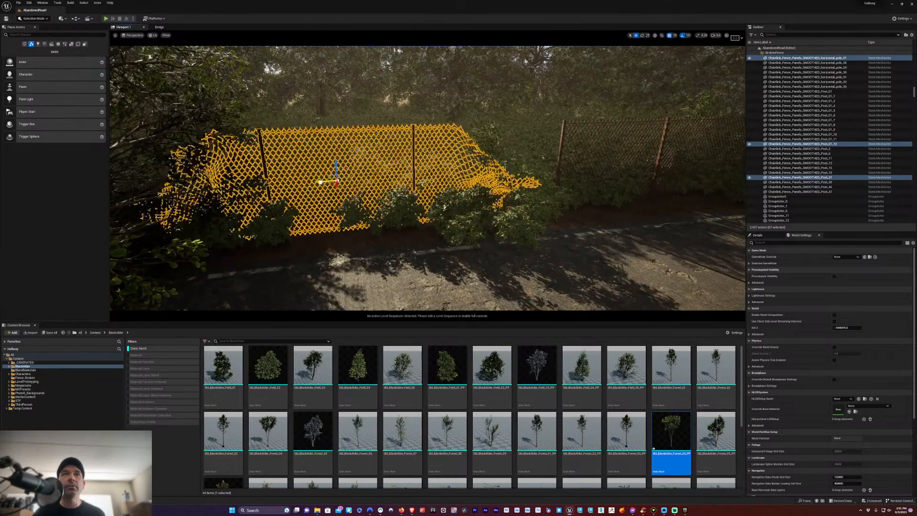
pyautogui.click(516, 174)
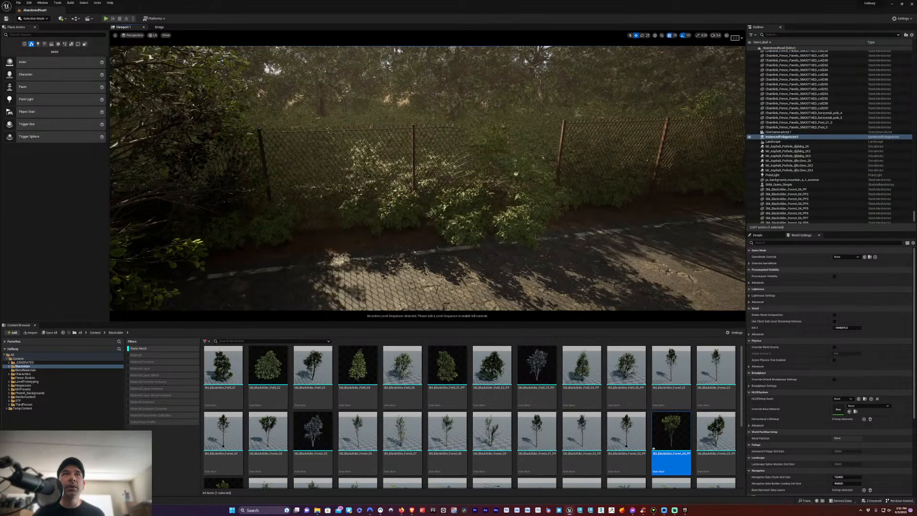
# Delete the straight fence panel on the other side of the fallen tree's crown, accepting the broken references for all its parts
pyautogui.moveTo(427, 178); pyautogui.dragTo(454, 178, button='right')
pyautogui.press('w')
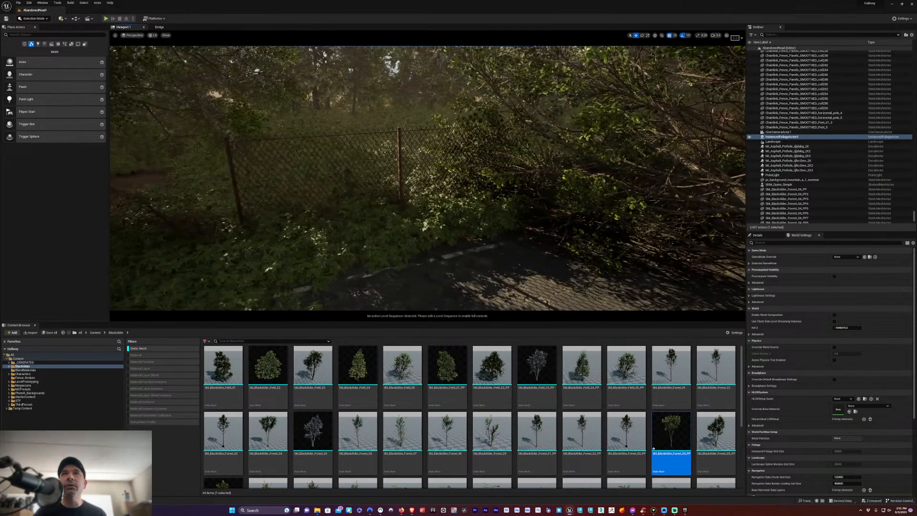
pyautogui.click(404, 199)
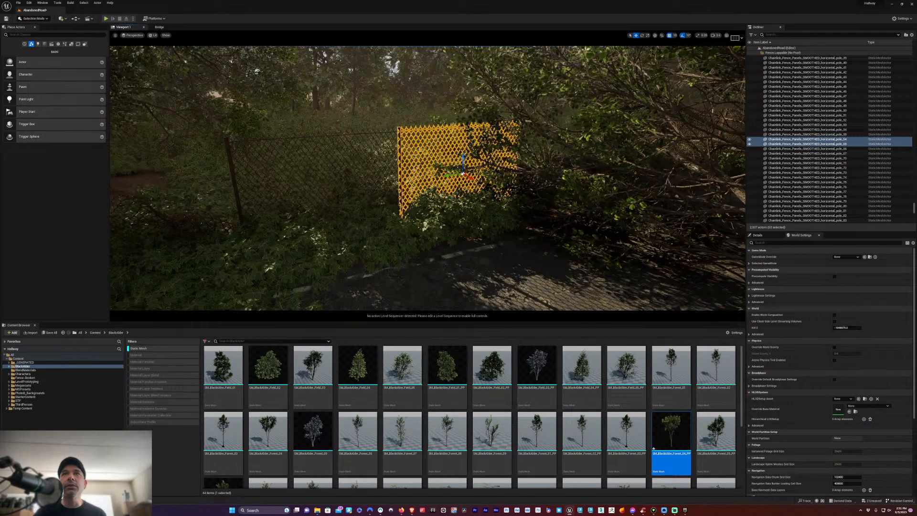
pyautogui.press('Delete')
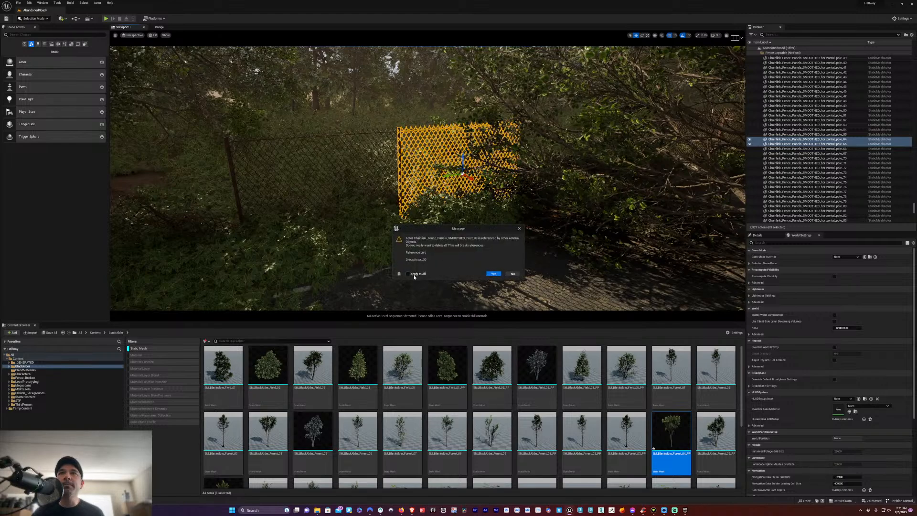
pyautogui.click(408, 273)
pyautogui.click(492, 274)
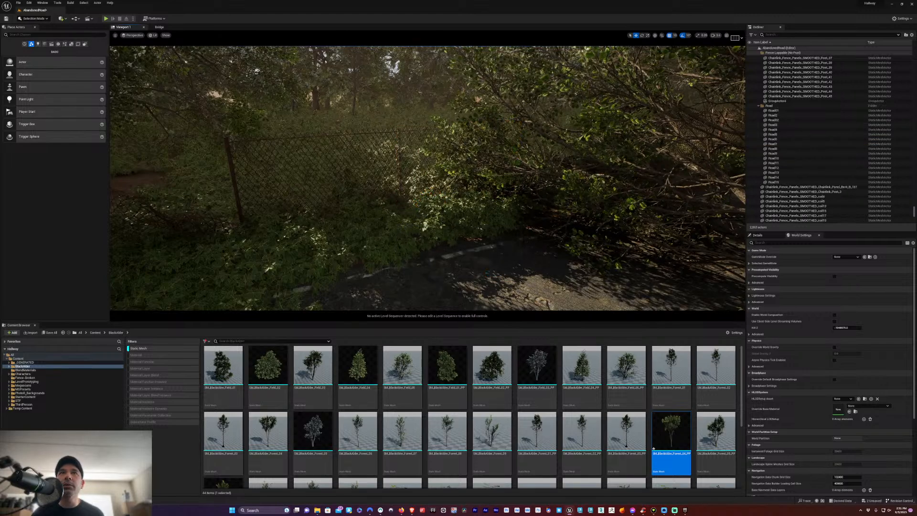
# Delete the adjoining straight fence panel farther from the crown, accepting the broken references for its parts
pyautogui.click(315, 187)
pyautogui.press('Delete')
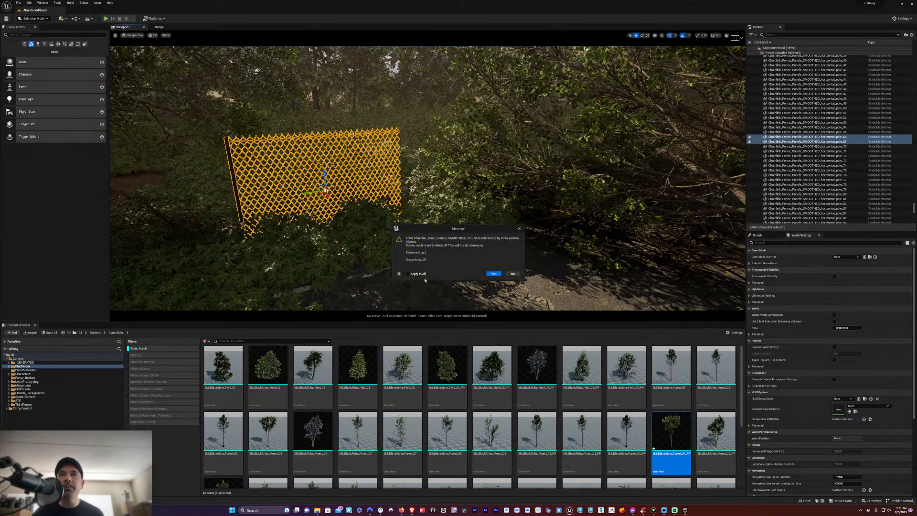
pyautogui.click(494, 274)
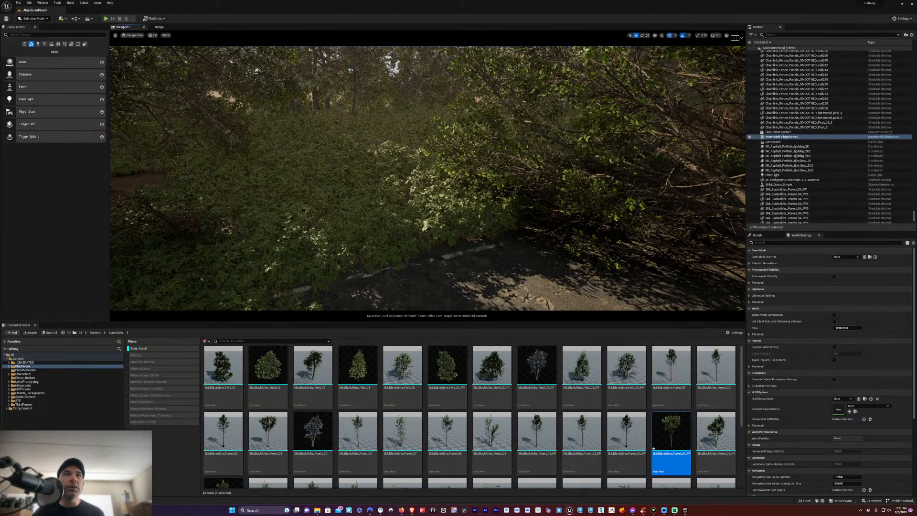
# Duplicate a broken fence section into the two-panel gap beside the fallen tree's crown, standing it along the roadside fence line
pyautogui.moveTo(427, 178); pyautogui.dragTo(354, 178, button='right')
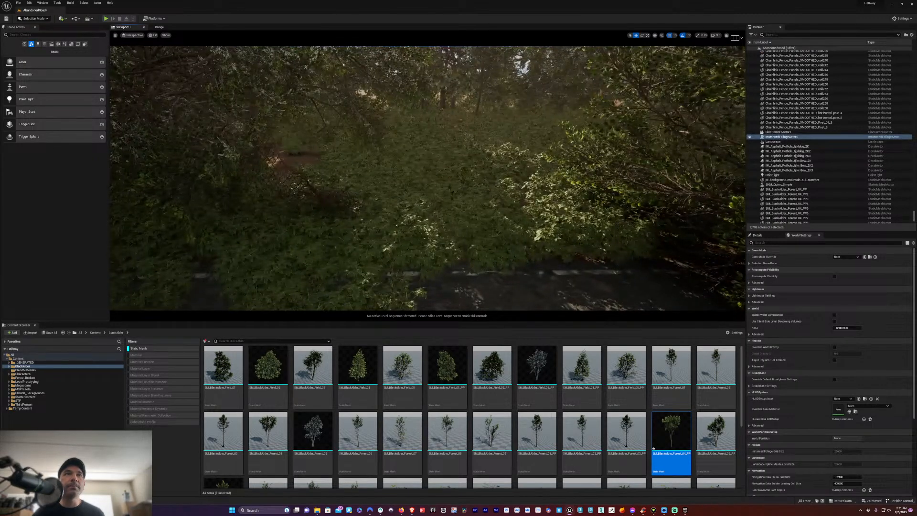
pyautogui.click(452, 193)
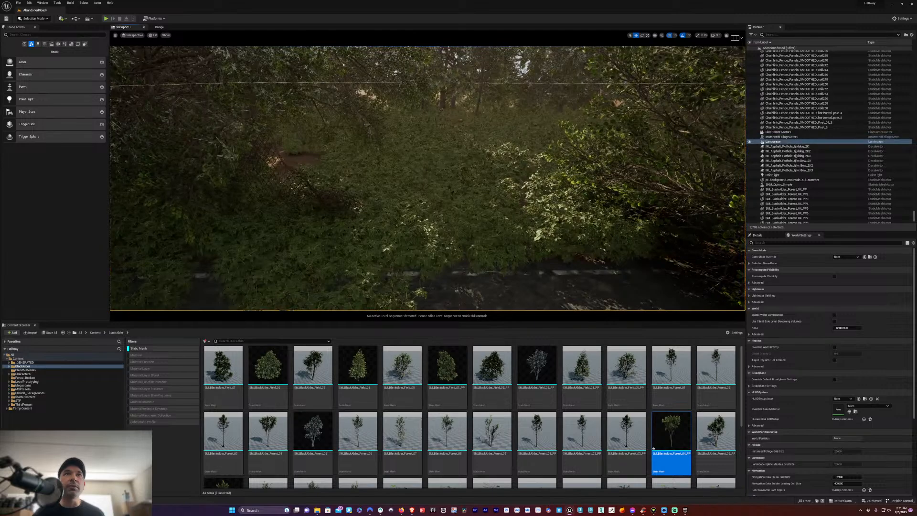
pyautogui.click(452, 193)
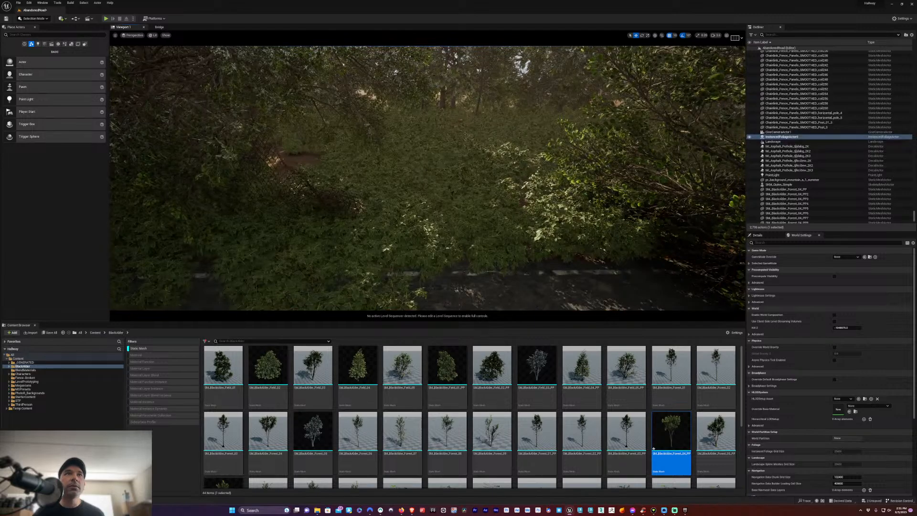
pyautogui.moveTo(427, 178); pyautogui.dragTo(478, 179, button='right')
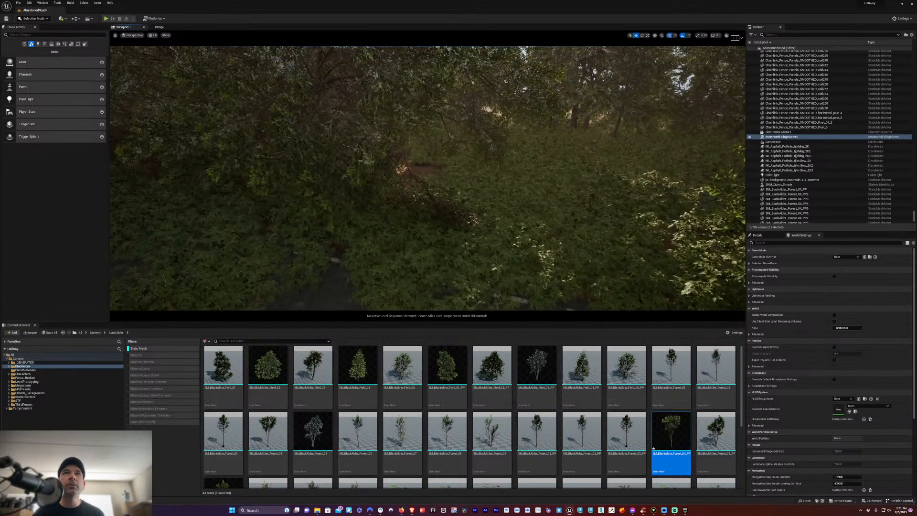
pyautogui.click(374, 282)
pyautogui.moveTo(493, 172); pyautogui.dragTo(483, 210, button='right')
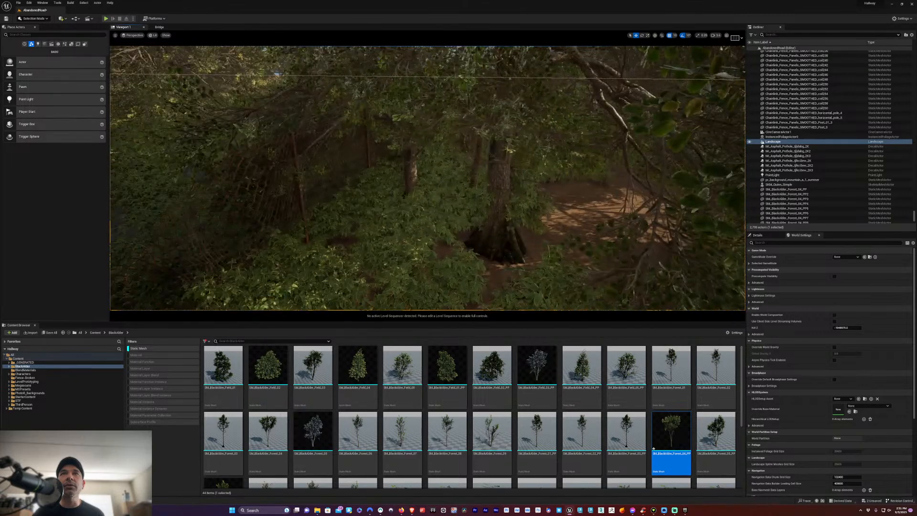
pyautogui.click(302, 190)
pyautogui.moveTo(301, 190); pyautogui.dragTo(219, 184, button='right')
pyautogui.keyDown('alt'); pyautogui.moveTo(434, 143); pyautogui.dragTo(266, 239); pyautogui.keyUp('alt')
pyautogui.moveTo(266, 239); pyautogui.dragTo(116, 301, button='right')
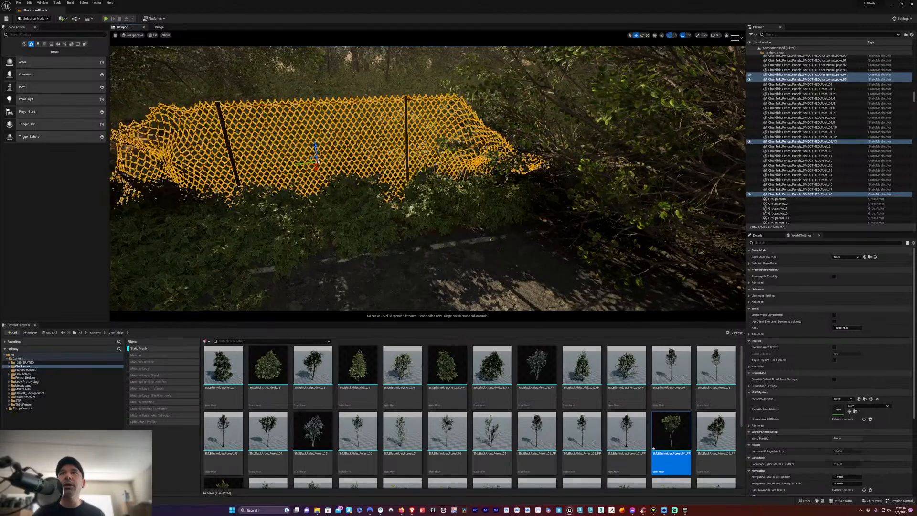
pyautogui.click(491, 239)
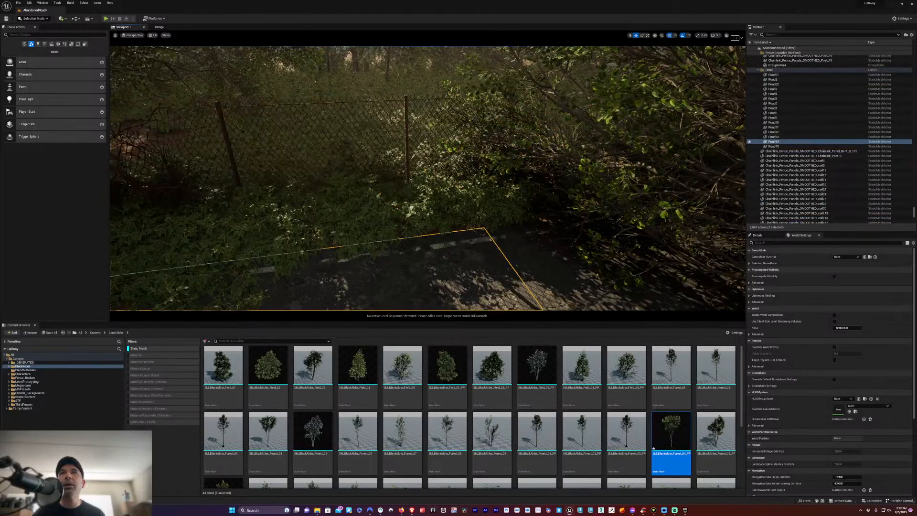
# Examine the fallen tree across the road, the torn fence at its trunk base and the road on both sides
pyautogui.moveTo(491, 239); pyautogui.dragTo(643, 230, button='right')
pyautogui.click(539, 172)
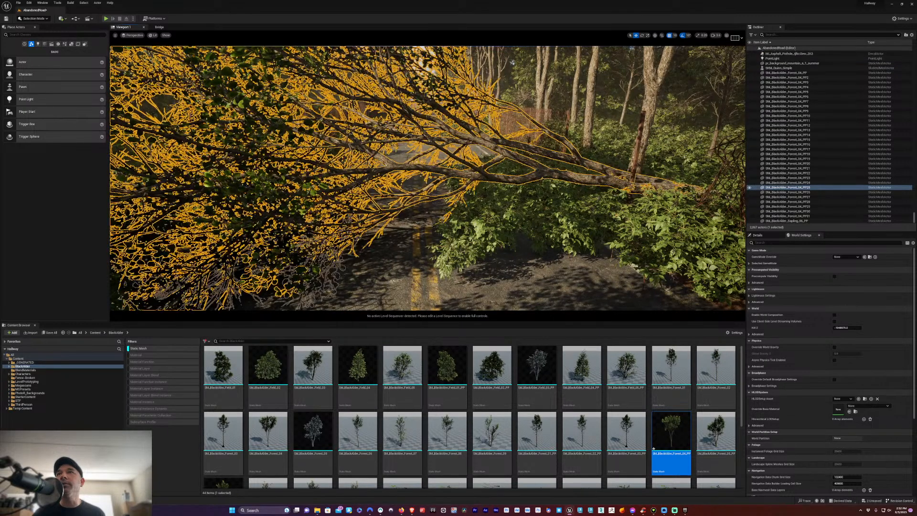
pyautogui.rightClick(648, 199)
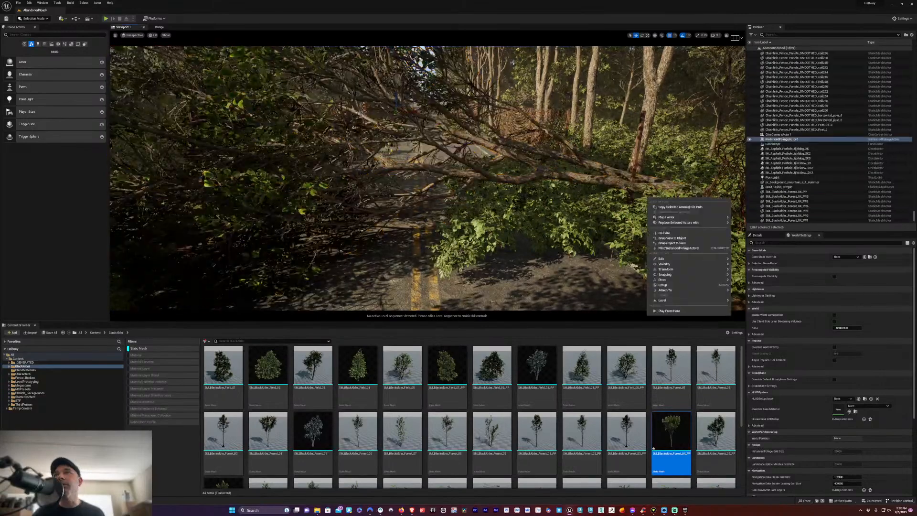
pyautogui.click(638, 134)
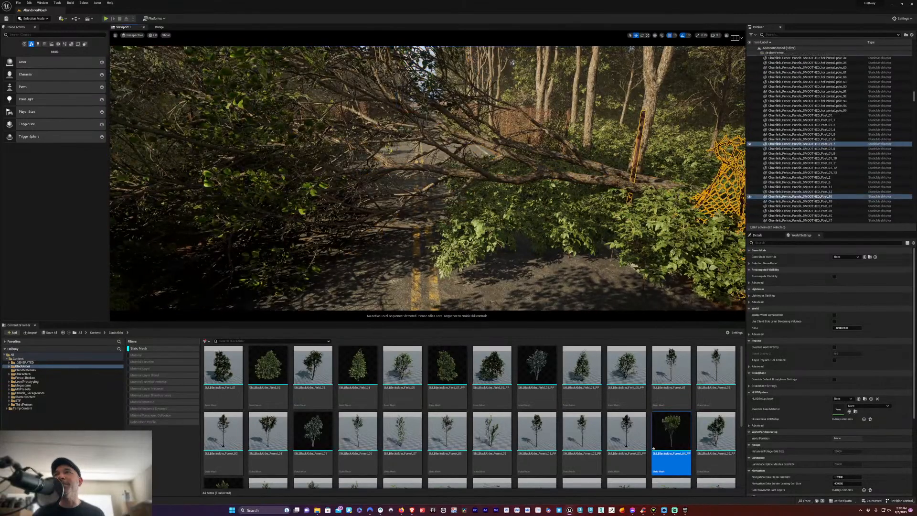
pyautogui.moveTo(427, 177); pyautogui.dragTo(496, 208, button='right')
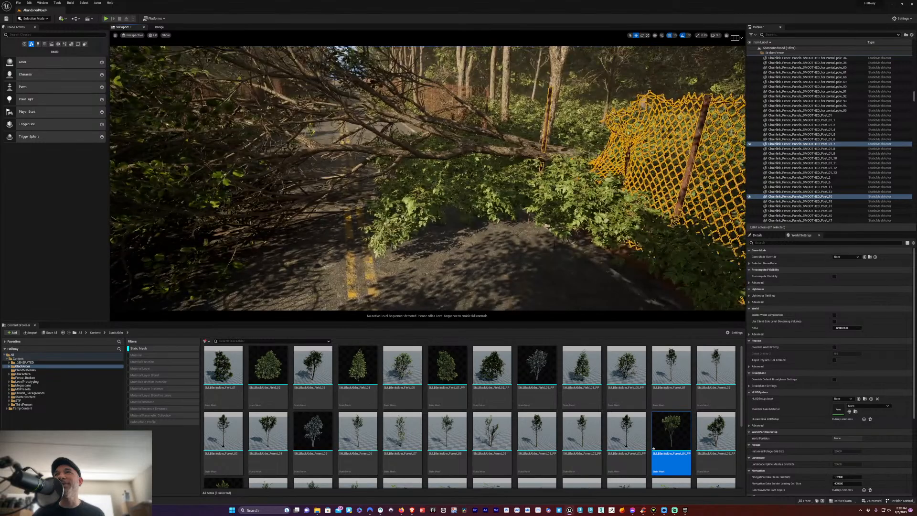
pyautogui.click(507, 151)
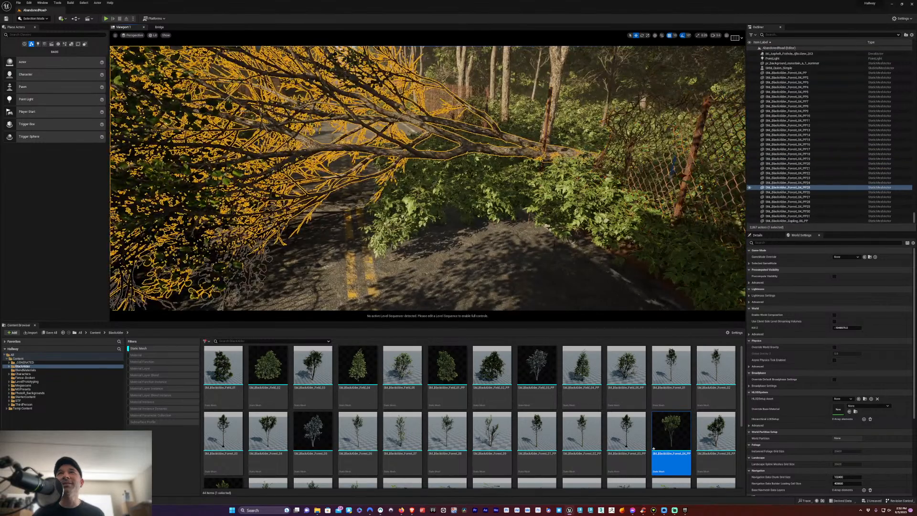
pyautogui.press('w')
pyautogui.moveTo(415, 232)
pyautogui.mouseDown(button='right')
pyautogui.moveTo(363, 225)
pyautogui.moveTo(430, 230)
pyautogui.moveTo(392, 228)
pyautogui.moveTo(415, 233)
pyautogui.mouseUp(button='right')
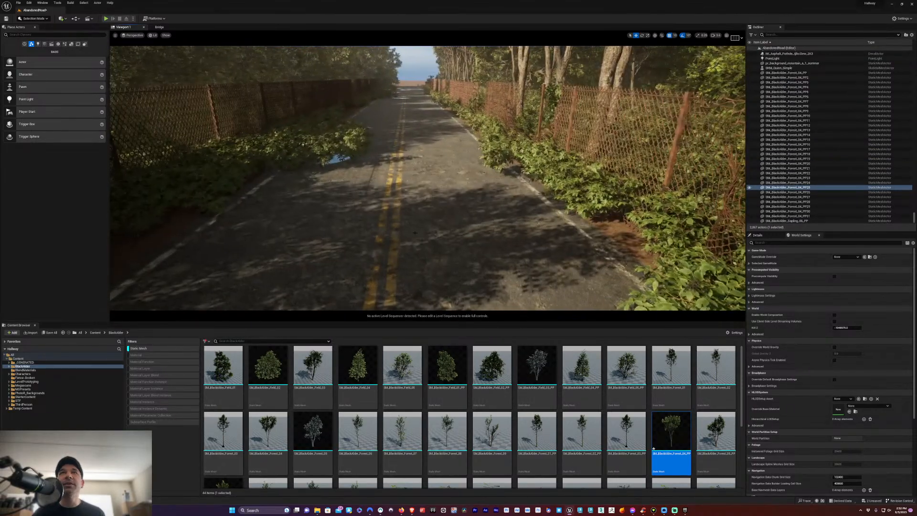
pyautogui.moveTo(414, 161)
pyautogui.mouseDown(button='right')
pyautogui.moveTo(696, 169)
pyautogui.moveTo(413, 148)
pyautogui.mouseUp(button='right')
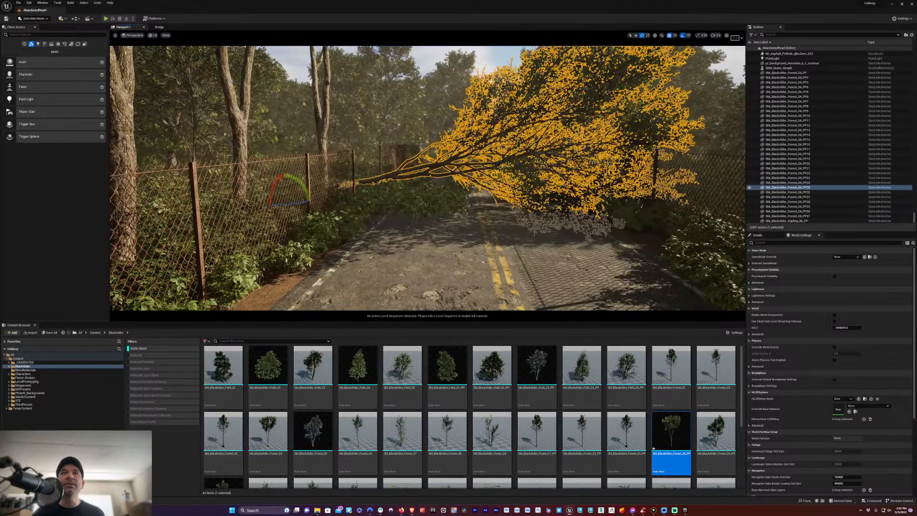
# Place the SM_BlackAlder_Field_04 tree in the scene and turn it to lie across the road
pyautogui.click(357, 373)
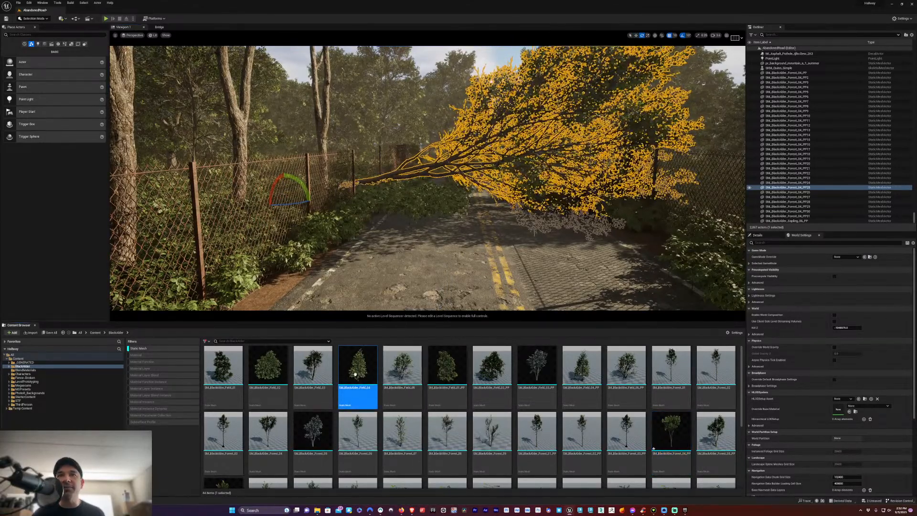
pyautogui.moveTo(360, 373); pyautogui.dragTo(143, 206)
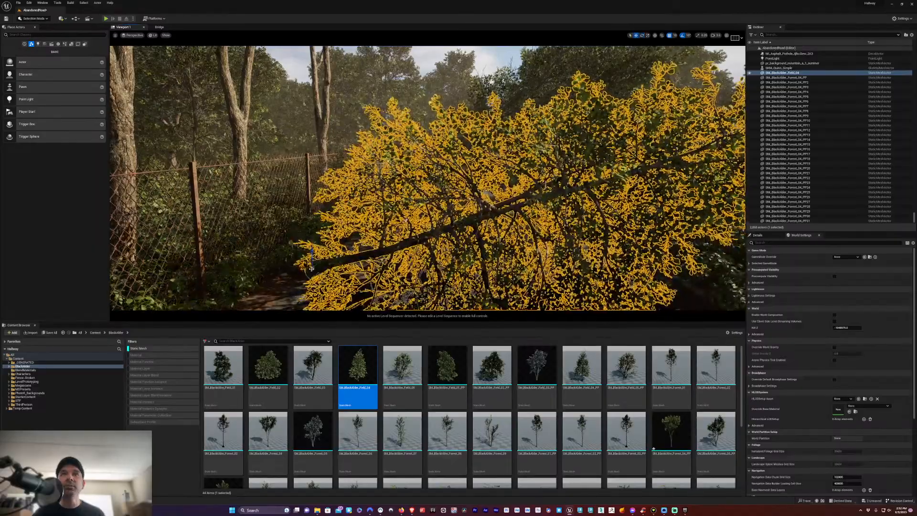
pyautogui.press('w')
pyautogui.press('e')
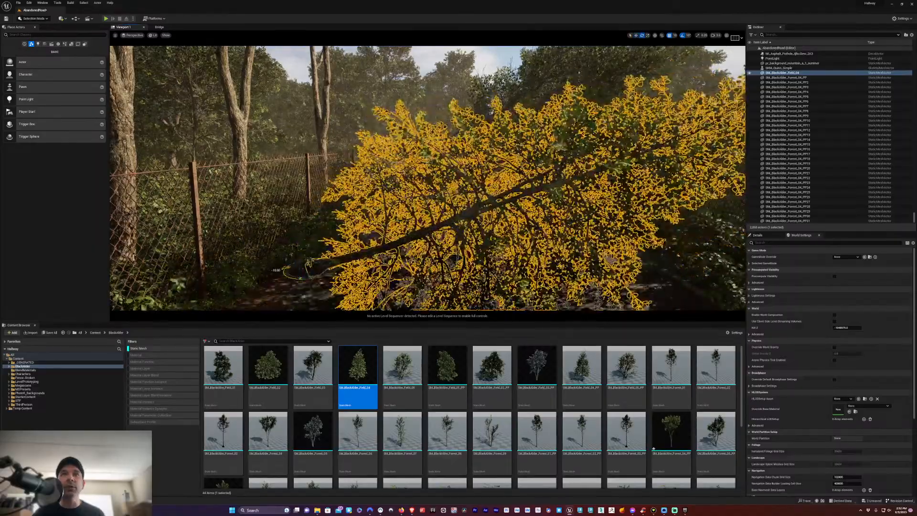
pyautogui.moveTo(291, 274); pyautogui.dragTo(285, 268)
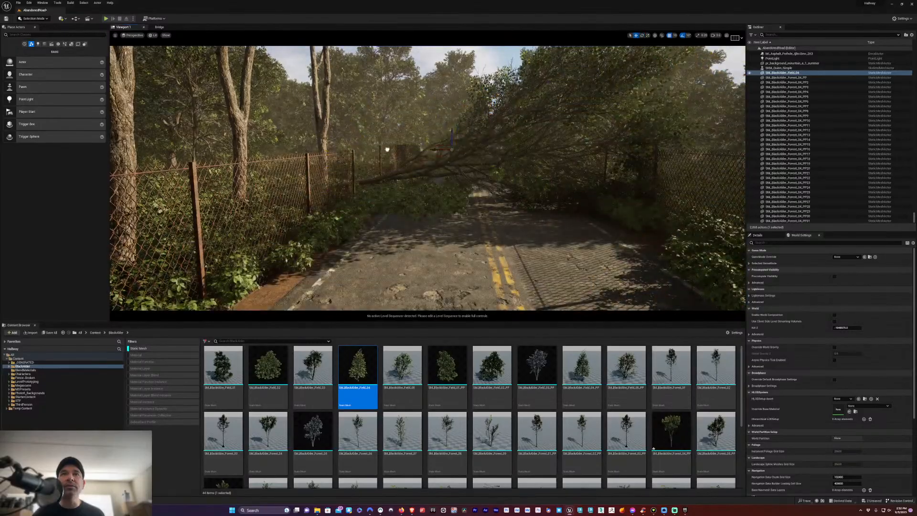
# Rotate the field alder down onto the asphalt and shift its trunk base toward the roadside fence in front of the larger fallen tree
pyautogui.press('e')
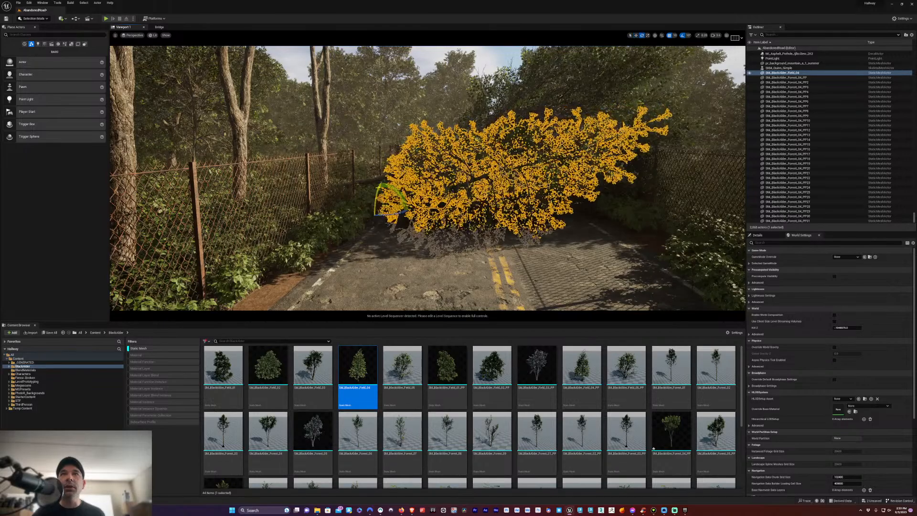
pyautogui.moveTo(366, 190); pyautogui.dragTo(377, 184)
pyautogui.press('w')
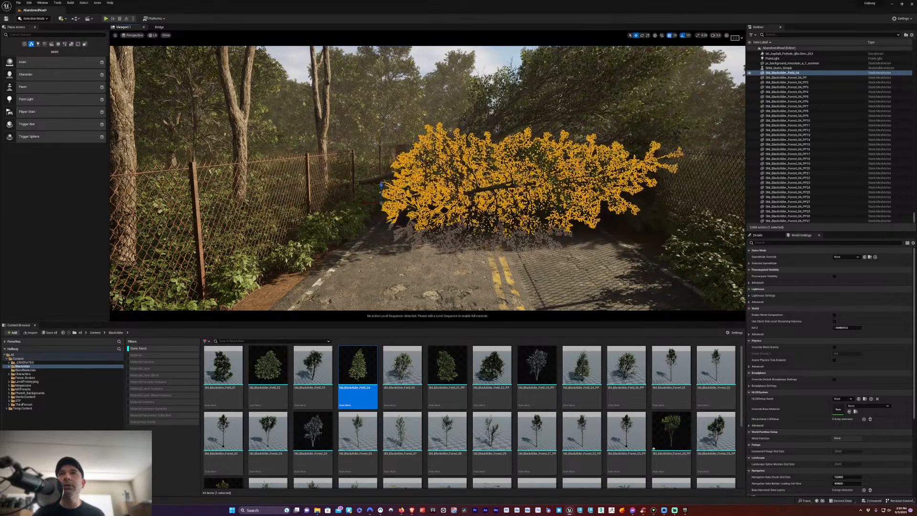
pyautogui.moveTo(381, 188); pyautogui.dragTo(337, 193)
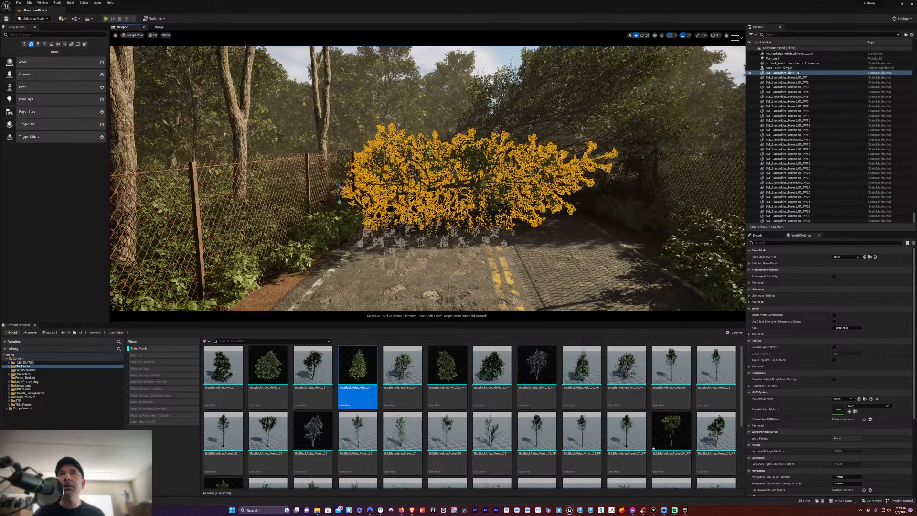
pyautogui.press('e')
pyautogui.moveTo(356, 188); pyautogui.dragTo(315, 198)
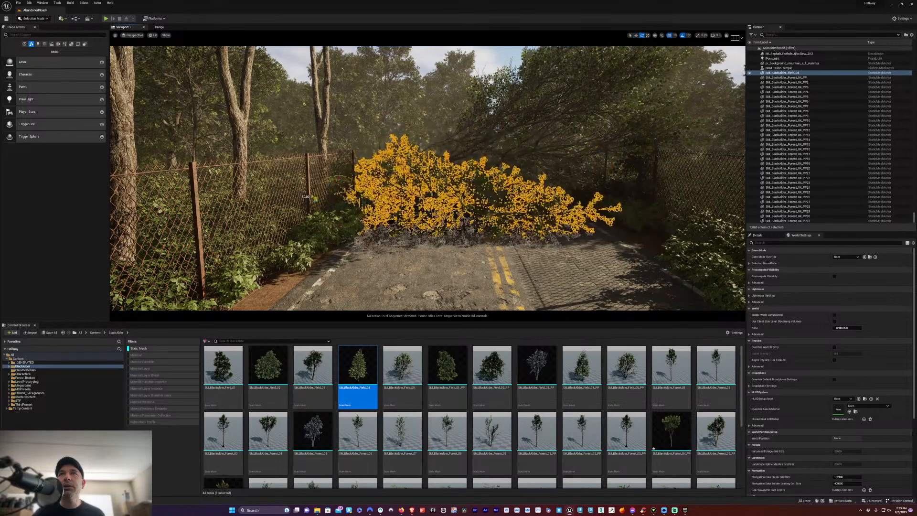
pyautogui.press('w')
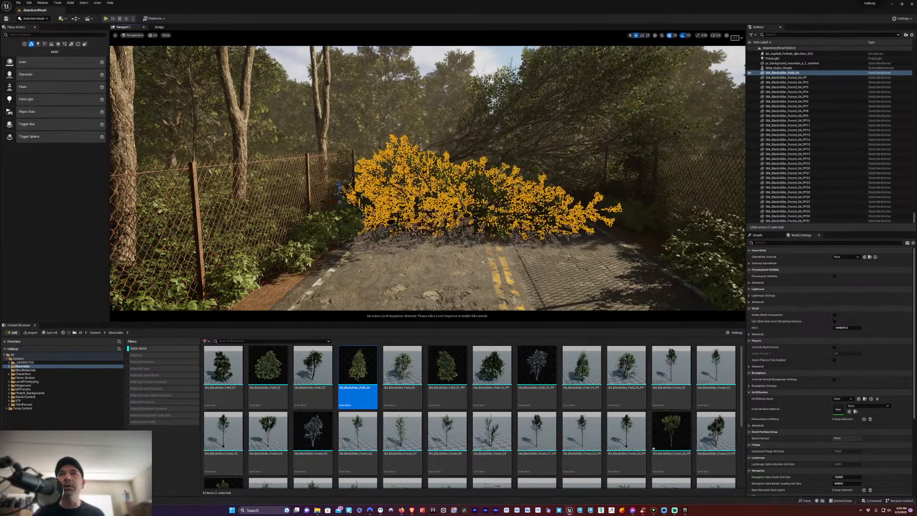
# Scale the lying field alder up slightly so its crown reaches farther across the road
pyautogui.click(678, 103)
pyautogui.click(721, 117)
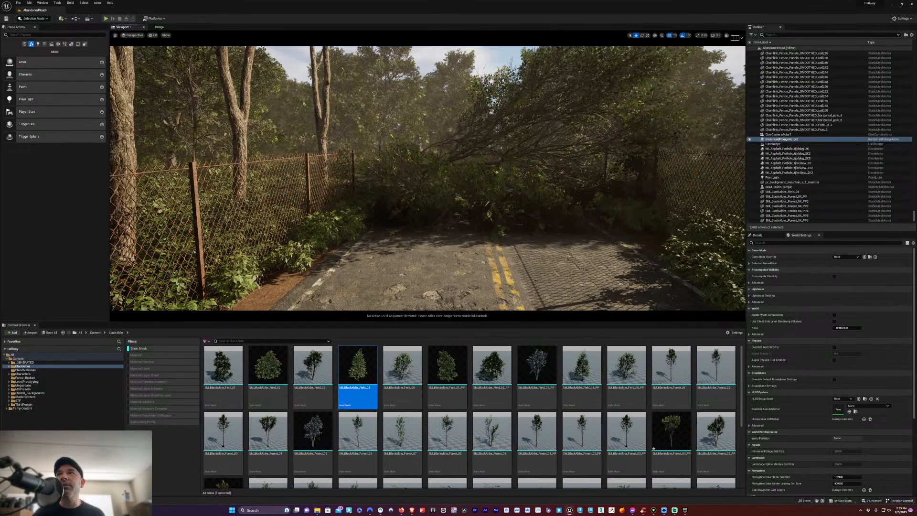
pyautogui.moveTo(467, 191); pyautogui.dragTo(467, 244)
pyautogui.click(467, 191)
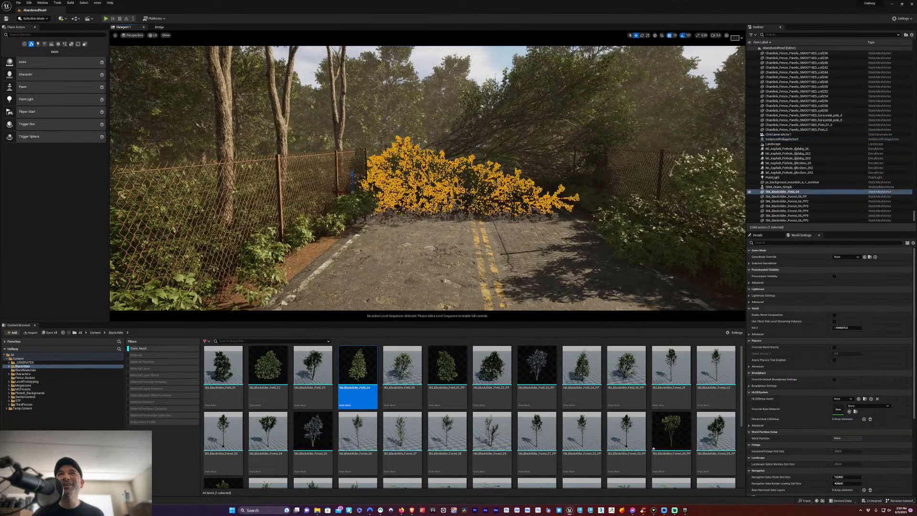
pyautogui.press('r')
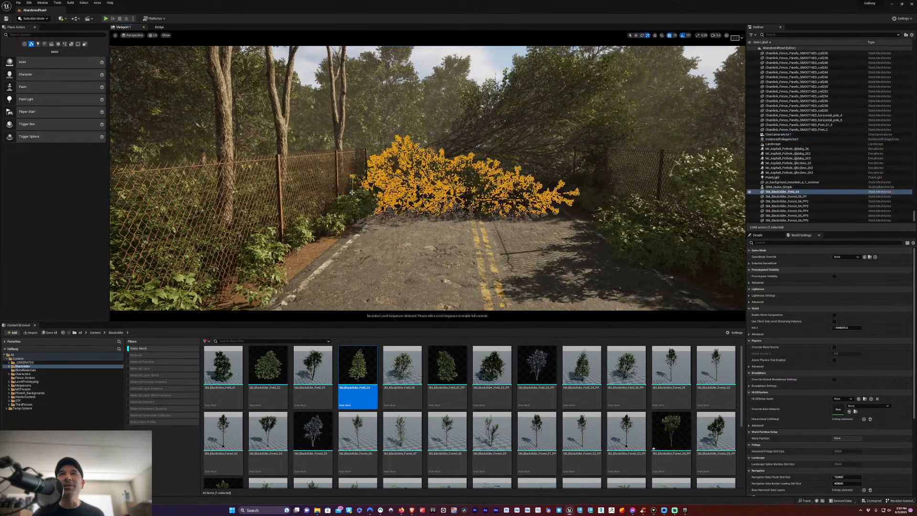
pyautogui.press('w')
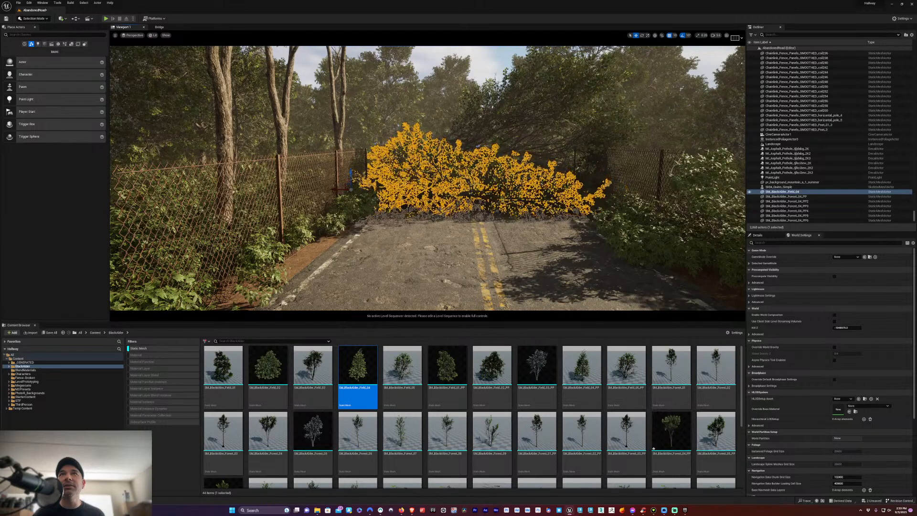
pyautogui.press('Escape')
pyautogui.press('w')
pyautogui.moveTo(506, 219); pyautogui.dragTo(513, 217, button='right')
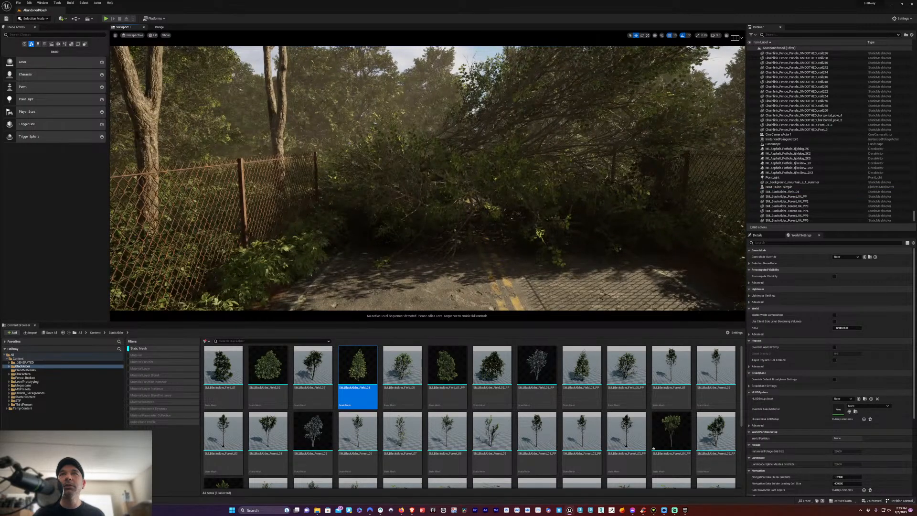
# Try a further size change on the lying field alder and compare it with the larger fallen tree behind it
pyautogui.click(313, 217)
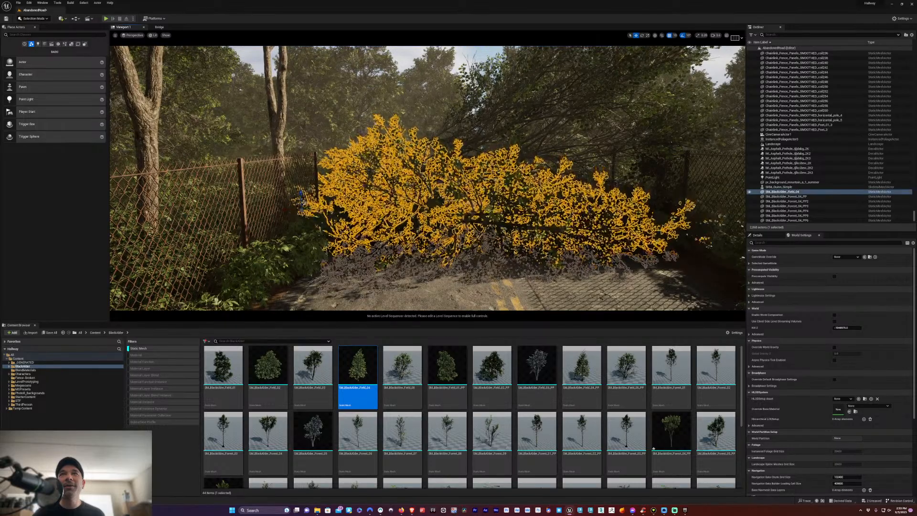
pyautogui.press('r')
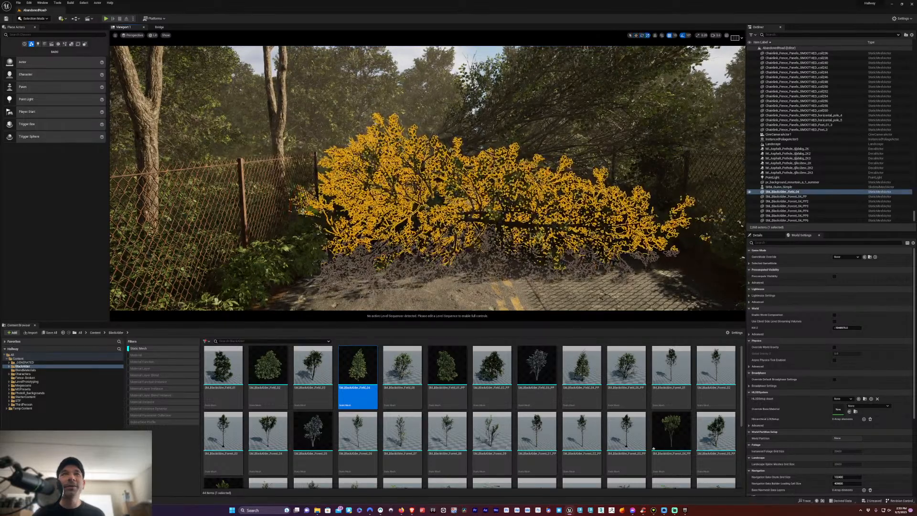
pyautogui.moveTo(307, 211)
pyautogui.mouseDown()
pyautogui.moveTo(298, 187)
pyautogui.moveTo(268, 207)
pyautogui.moveTo(306, 194)
pyautogui.mouseUp()
pyautogui.press('w')
pyautogui.click(549, 120)
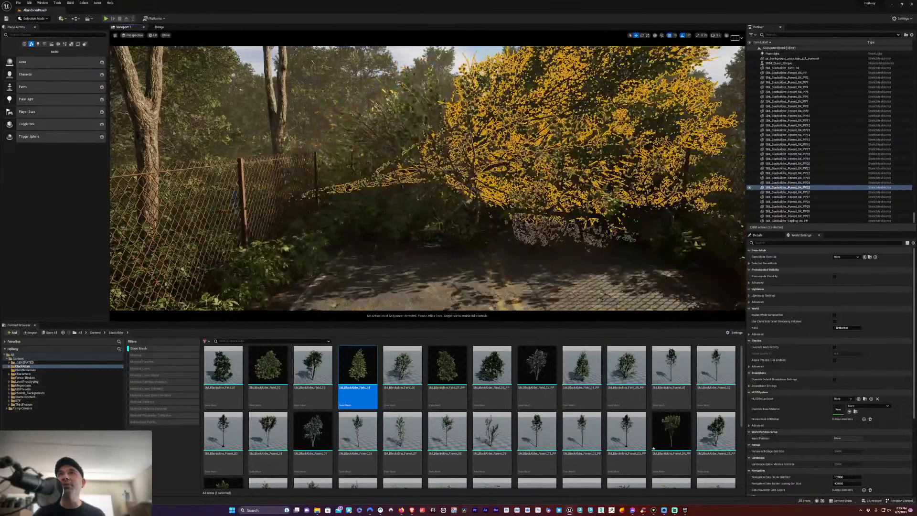
pyautogui.scroll(-3, 428, 178)
pyautogui.press('Escape')
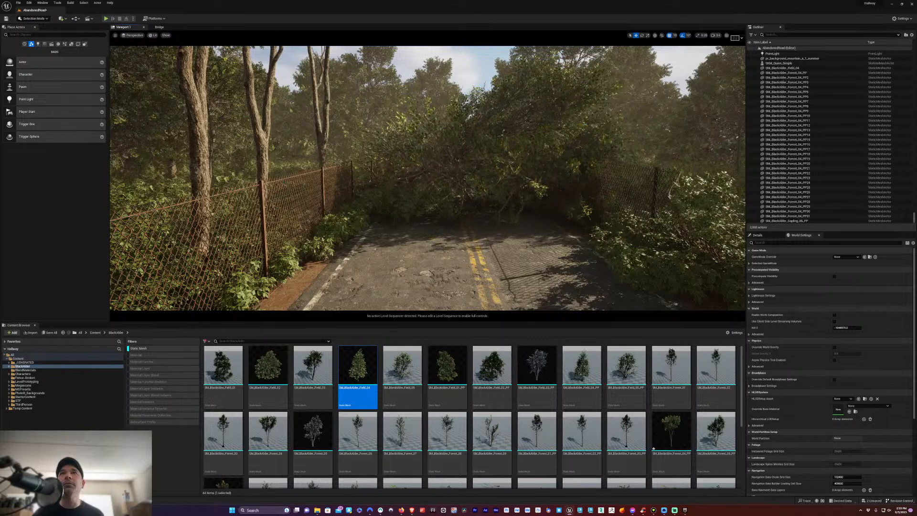
# Undo the last size change of the lying field alder
pyautogui.scroll(2, 492, 194)
pyautogui.hotkey('ctrl', 'z')
pyautogui.hotkey('ctrl', 'z')
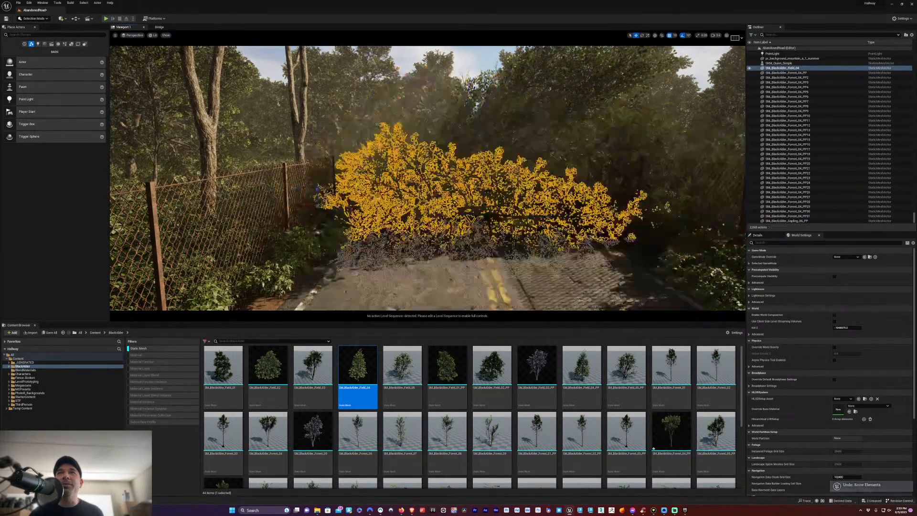
# Enlarge the lying field alder a little so its branches fill more of the road's width
pyautogui.press('e')
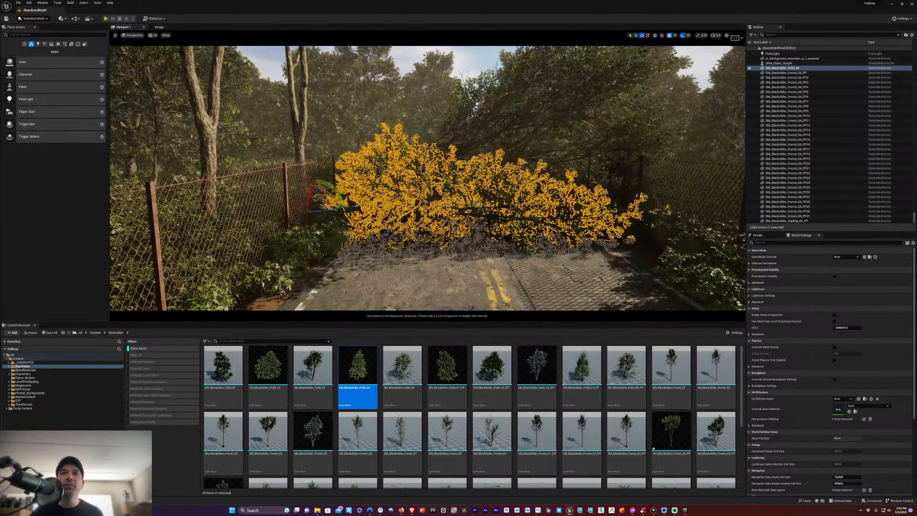
pyautogui.press('r')
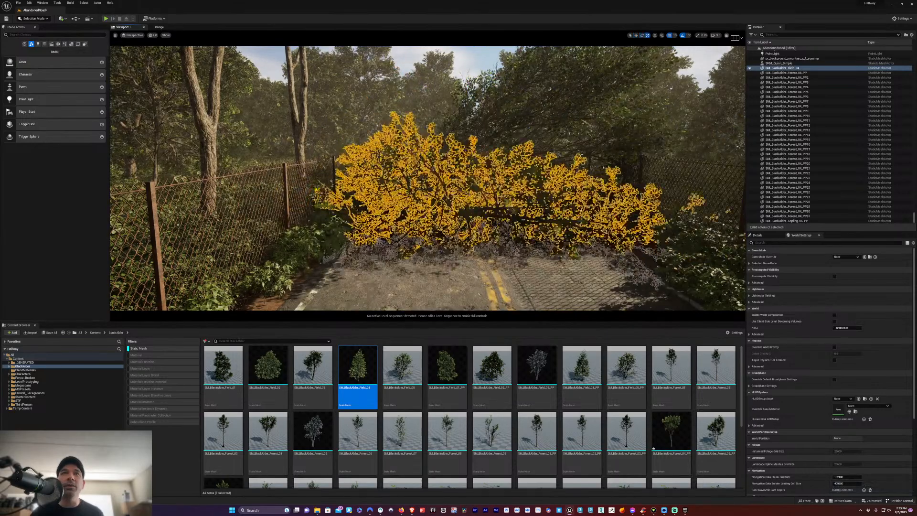
pyautogui.press('w')
pyautogui.press('Escape')
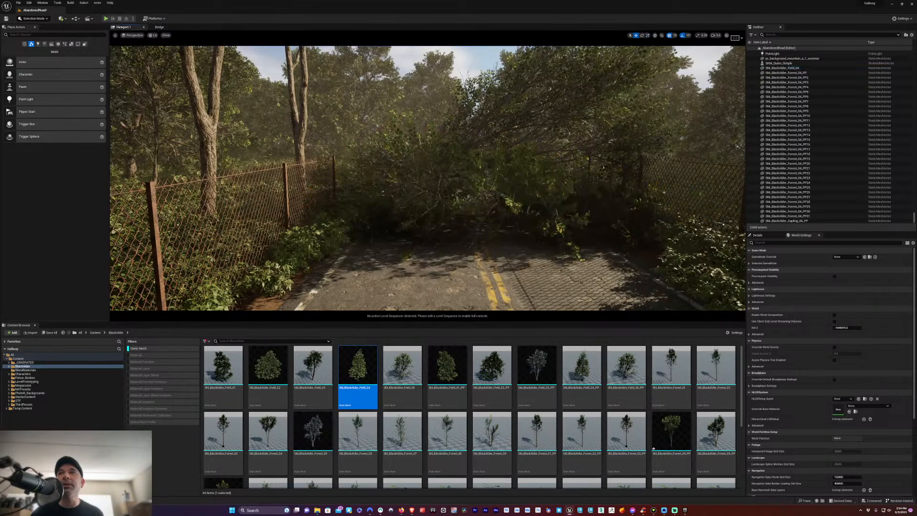
pyautogui.moveTo(427, 177)
pyautogui.mouseDown()
pyautogui.moveTo(418, 215)
pyautogui.moveTo(428, 162)
pyautogui.mouseUp()
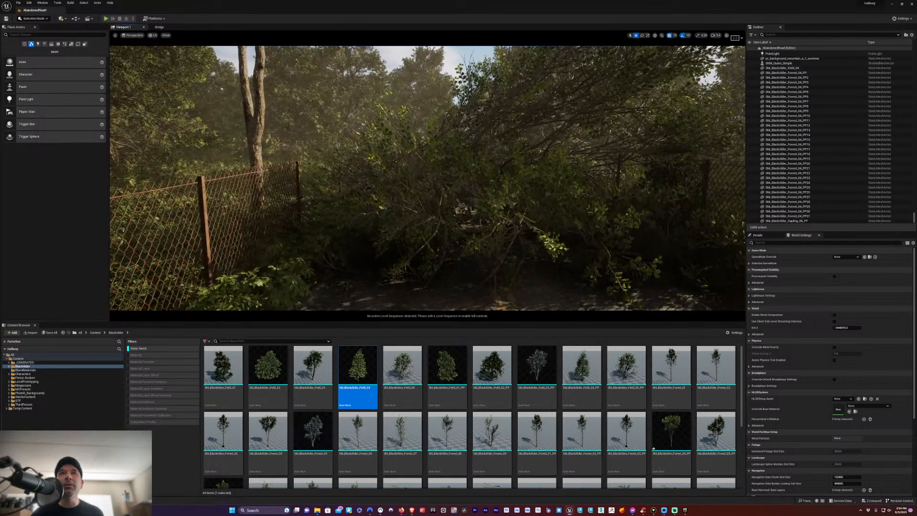
# Move the lying field alder farther down the road so its trunk base sits beside the larger fallen tree's trunk
pyautogui.click(449, 215)
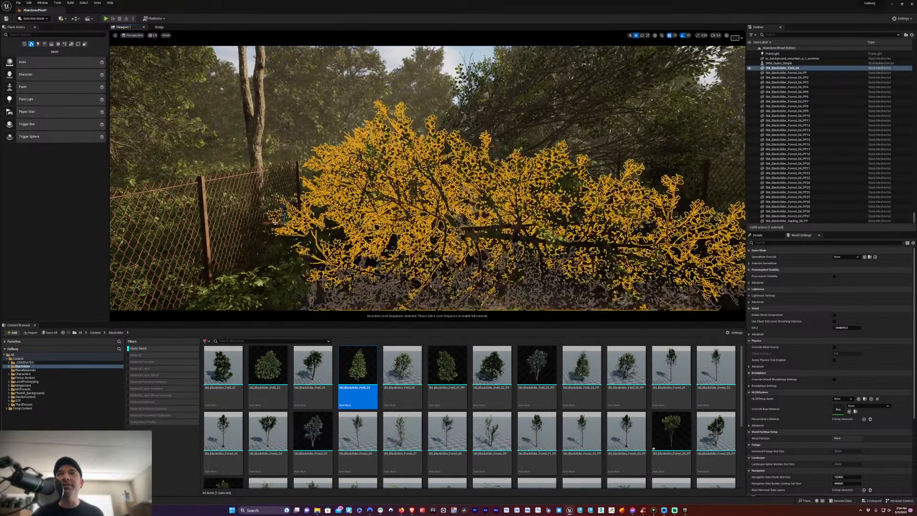
pyautogui.moveTo(449, 215); pyautogui.dragTo(449, 248, button='right')
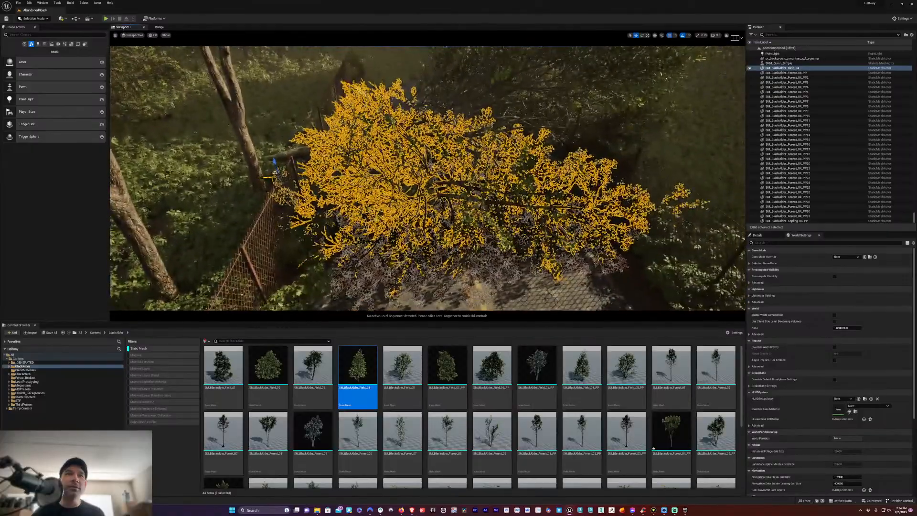
pyautogui.moveTo(275, 173); pyautogui.dragTo(272, 163)
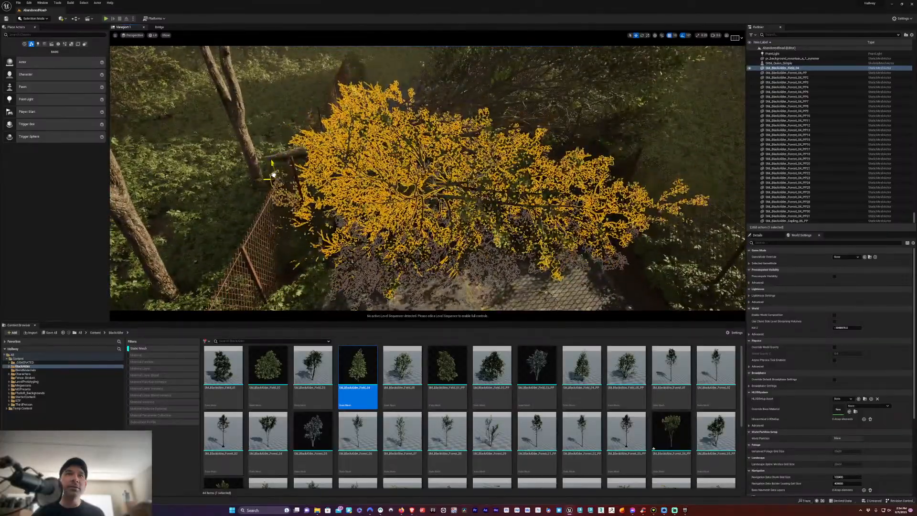
pyautogui.hotkey('ctrl', 'z')
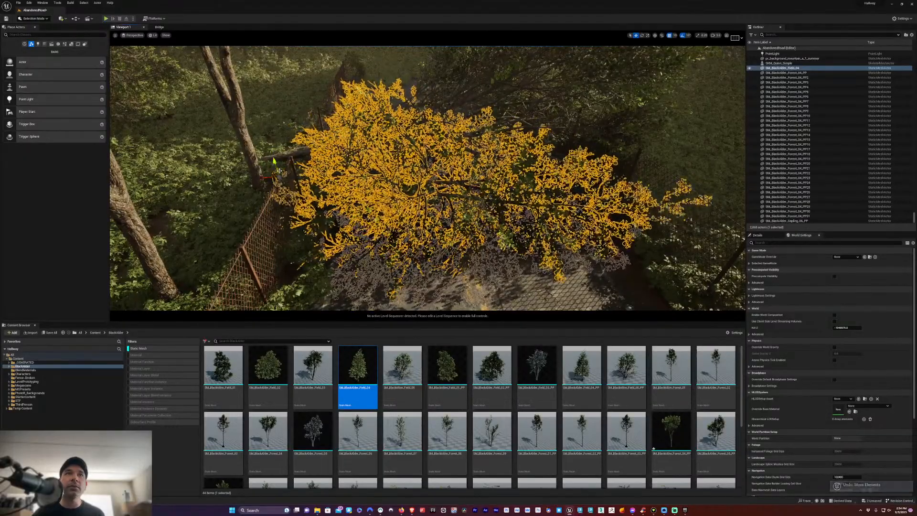
pyautogui.moveTo(272, 172); pyautogui.dragTo(245, 228, button='right')
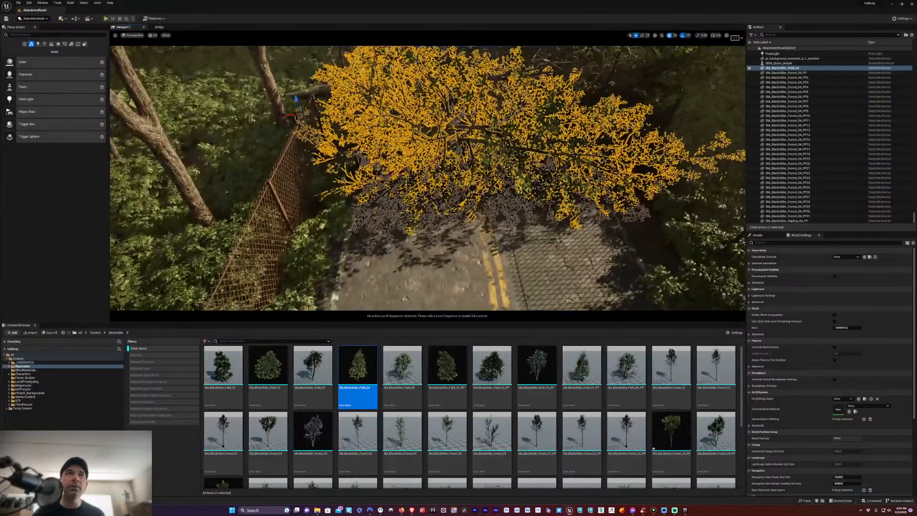
pyautogui.press('a')
pyautogui.moveTo(344, 118); pyautogui.dragTo(291, 118, button='right')
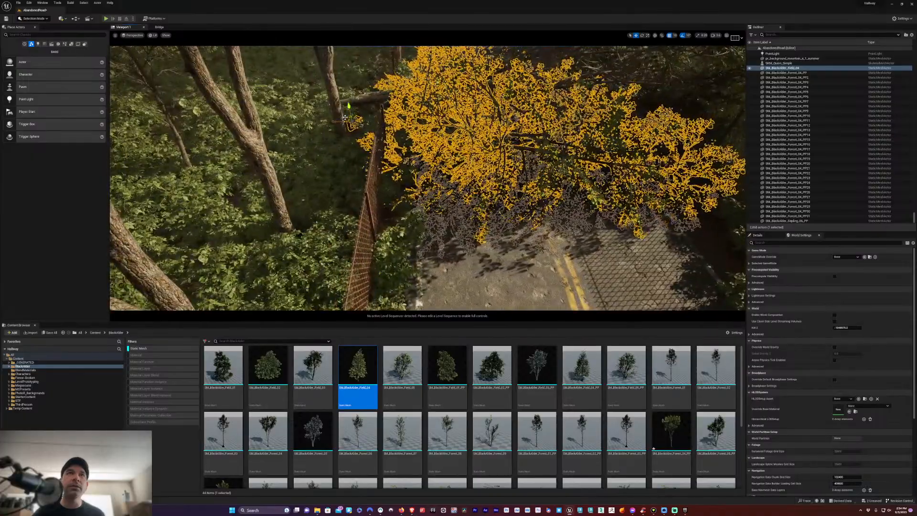
pyautogui.moveTo(354, 115); pyautogui.dragTo(352, 92)
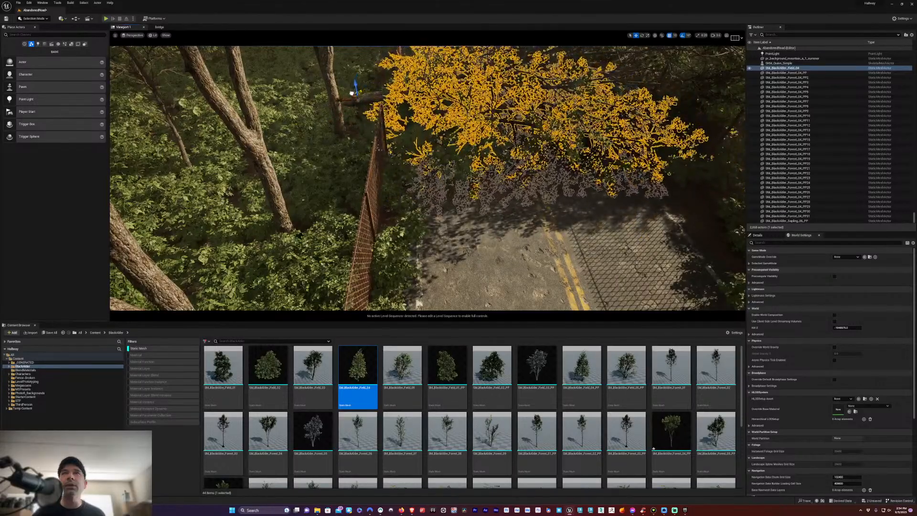
# Slide the lying field alder sideways so its trunk base extends past the fence into the forest by the standing trees
pyautogui.click(438, 165)
pyautogui.moveTo(524, 215); pyautogui.dragTo(524, 146, button='right')
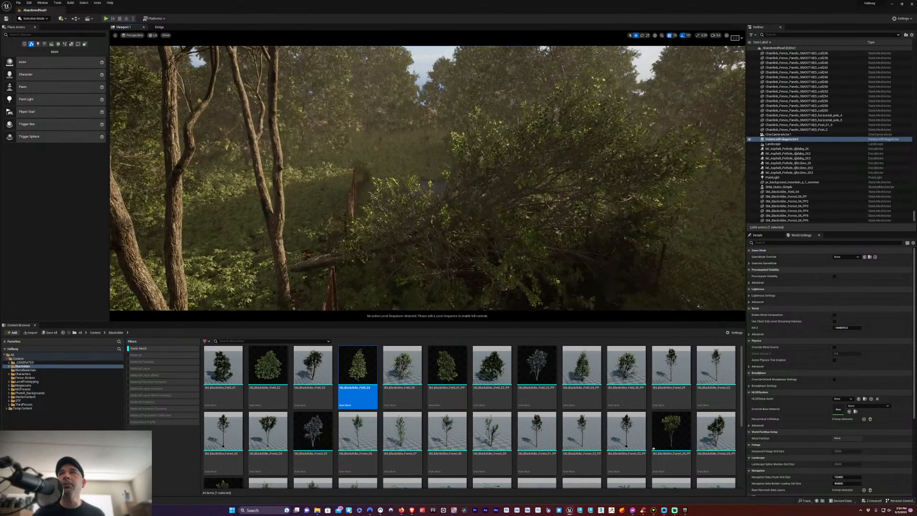
pyautogui.click(694, 266)
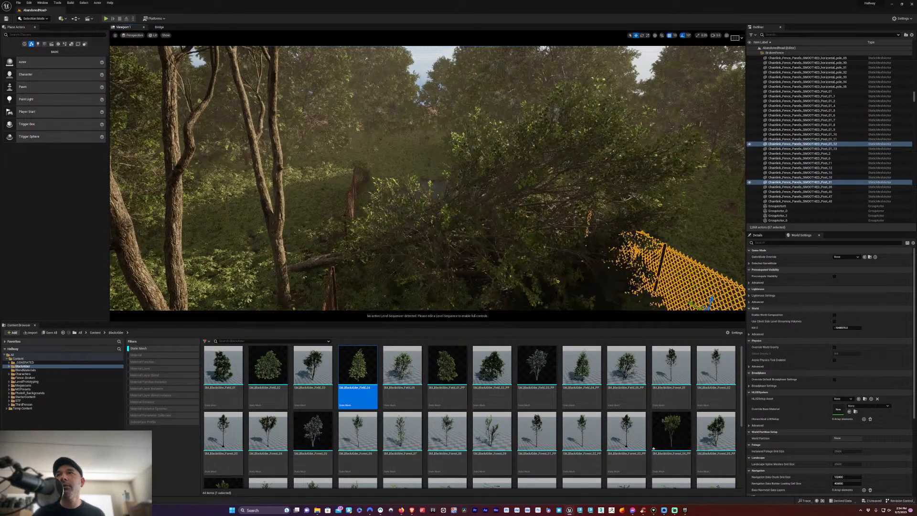
pyautogui.click(591, 200)
pyautogui.click(535, 282)
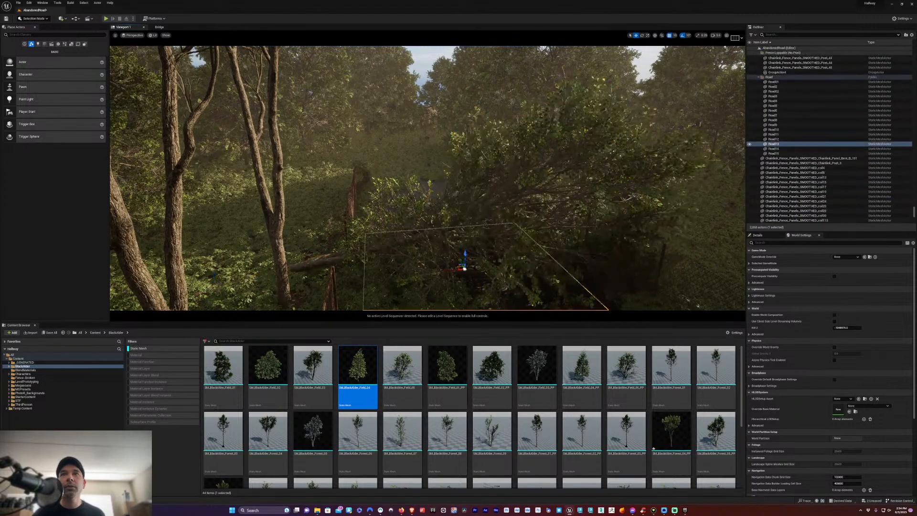
pyautogui.click(464, 269)
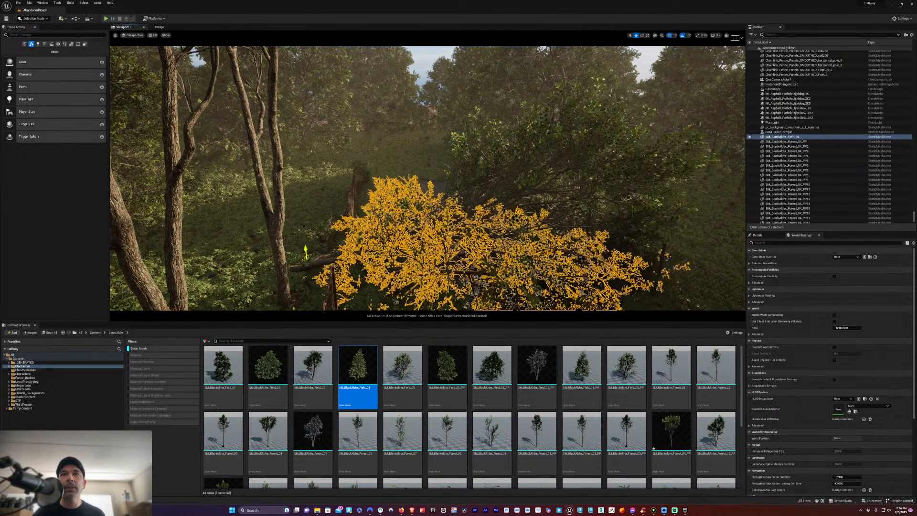
pyautogui.moveTo(305, 253); pyautogui.dragTo(255, 262)
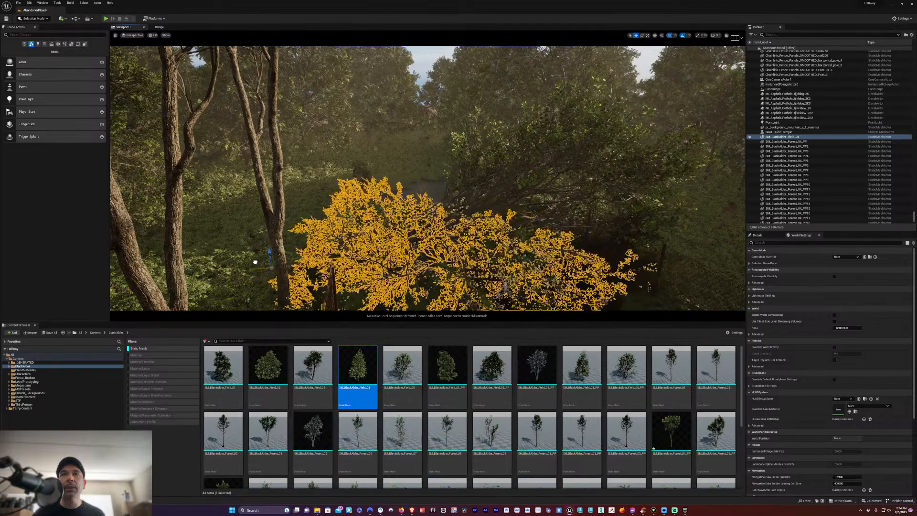
# Nudge the broken chain-link fence section beside the fallen trees slightly along the roadside fence line
pyautogui.click(781, 84)
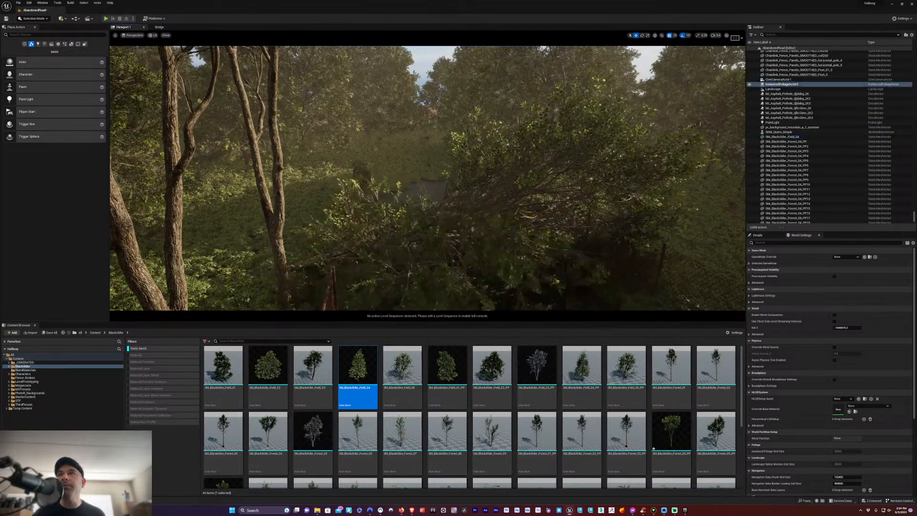
pyautogui.moveTo(529, 218); pyautogui.dragTo(645, 224, button='right')
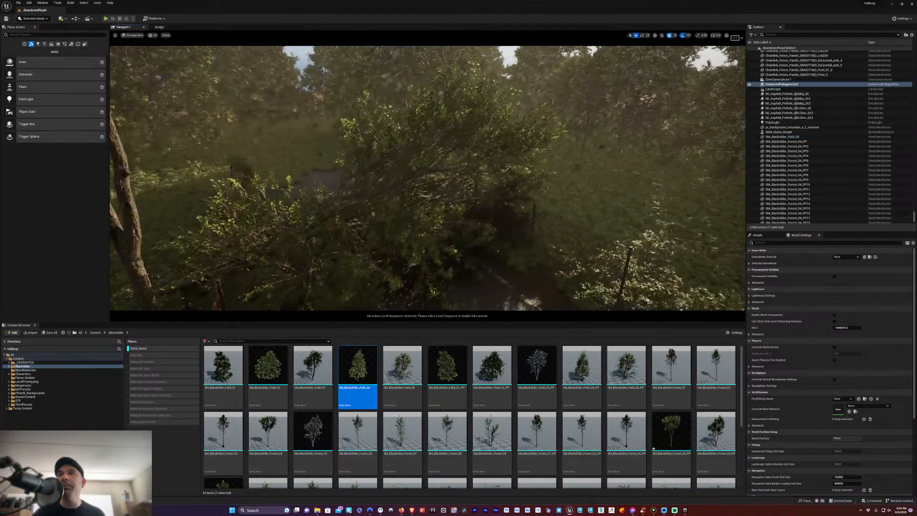
pyautogui.click(529, 219)
pyautogui.press('f')
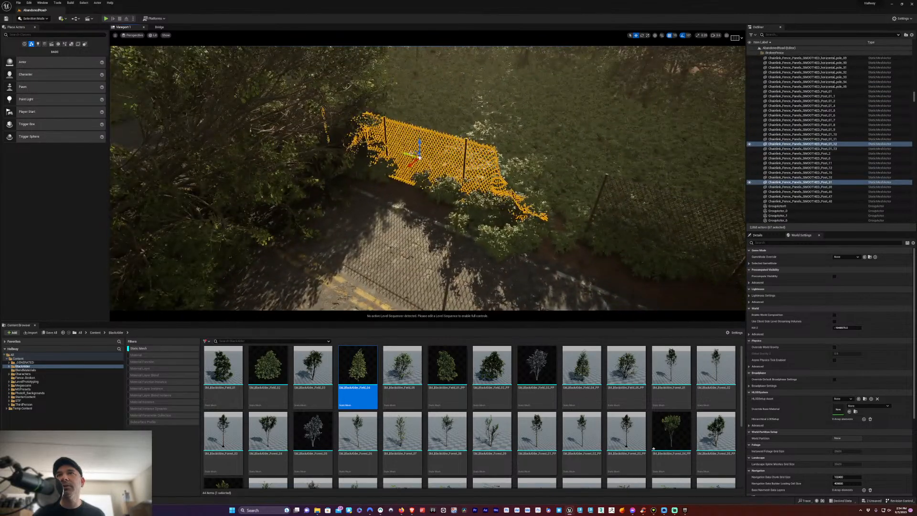
pyautogui.moveTo(420, 158)
pyautogui.mouseDown()
pyautogui.moveTo(472, 175)
pyautogui.moveTo(409, 155)
pyautogui.mouseUp()
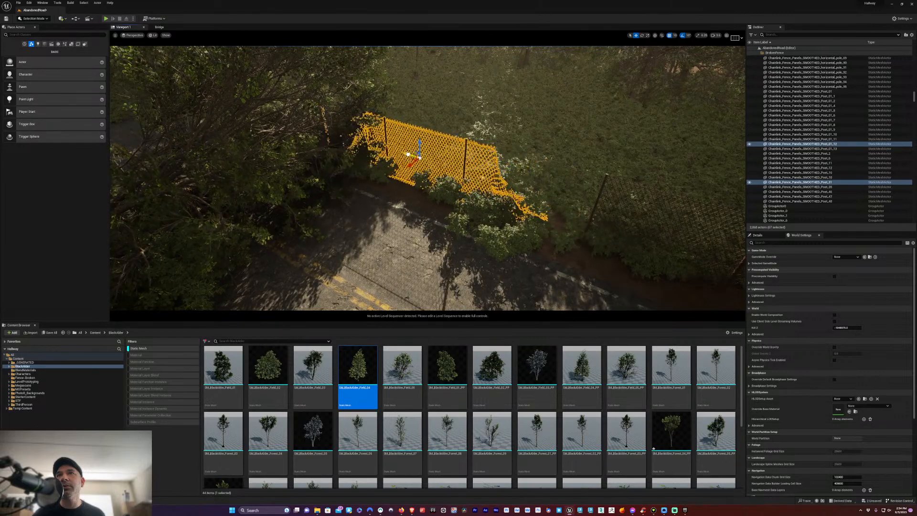
pyautogui.click(735, 301)
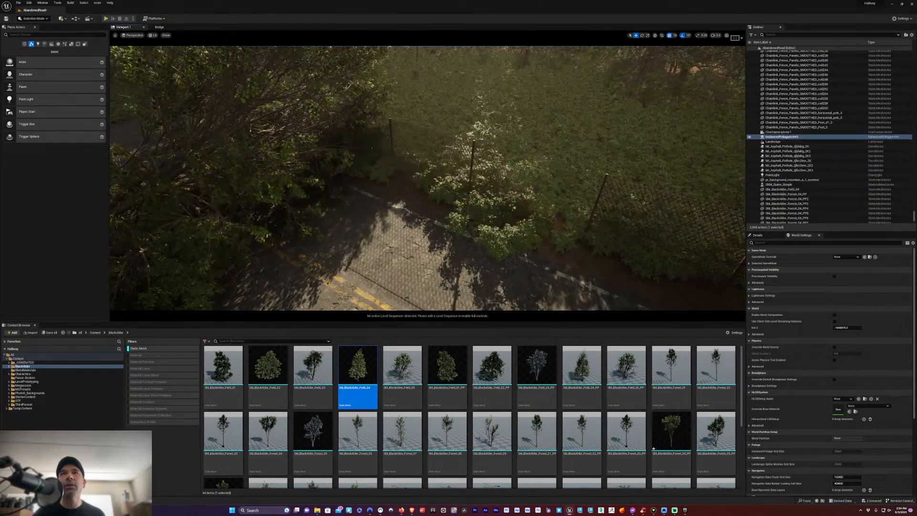
# Examine the roadside fence and the gap between the standing trees behind it at ground level
pyautogui.moveTo(446, 212); pyautogui.dragTo(320, 205, button='right')
pyautogui.moveTo(428, 191); pyautogui.dragTo(346, 191, button='right')
pyautogui.press('w')
pyautogui.moveTo(427, 191); pyautogui.dragTo(550, 198, button='right')
pyautogui.press('q')
pyautogui.moveTo(332, 237); pyautogui.dragTo(332, 277, button='right')
pyautogui.moveTo(313, 228); pyautogui.dragTo(322, 177, button='right')
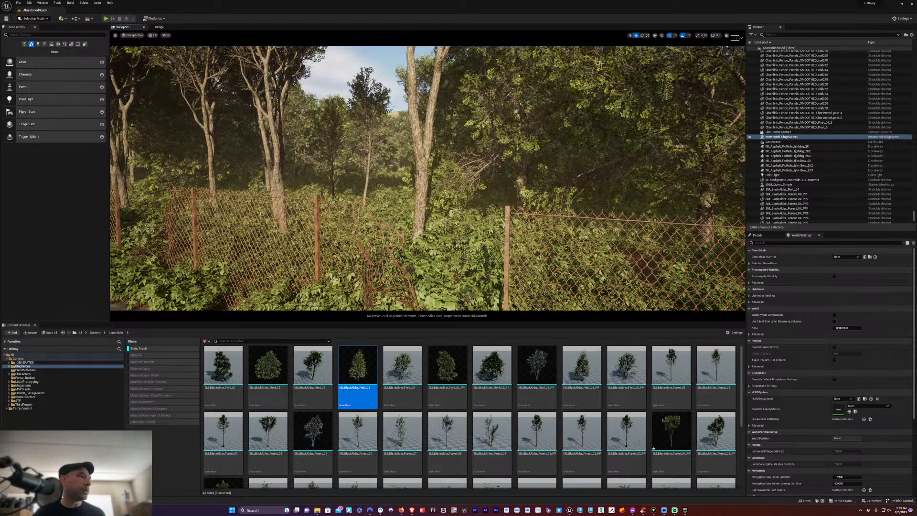
# Switch to File Explorer, copy rusty-windmill-updated.zip from the Downloads folder and open a second Explorer window
pyautogui.hotkey('alt', 'Tab')
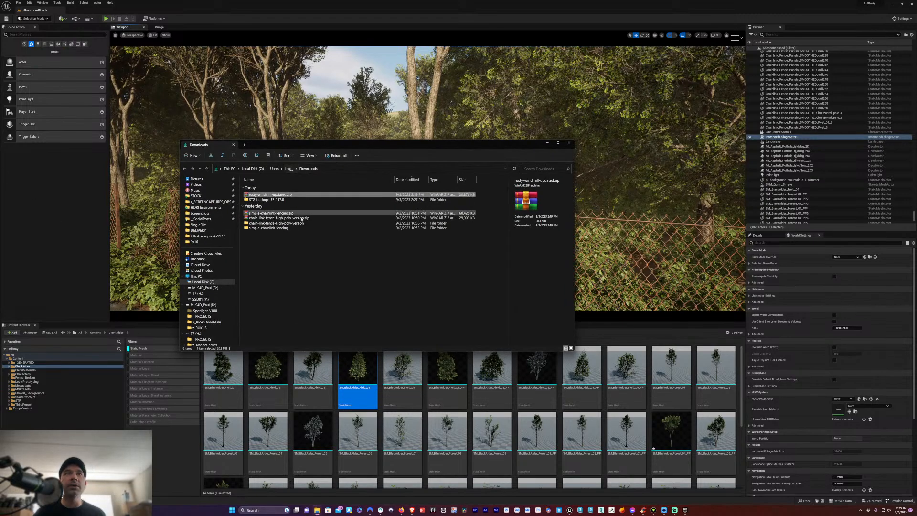
pyautogui.click(272, 204)
pyautogui.click(271, 195)
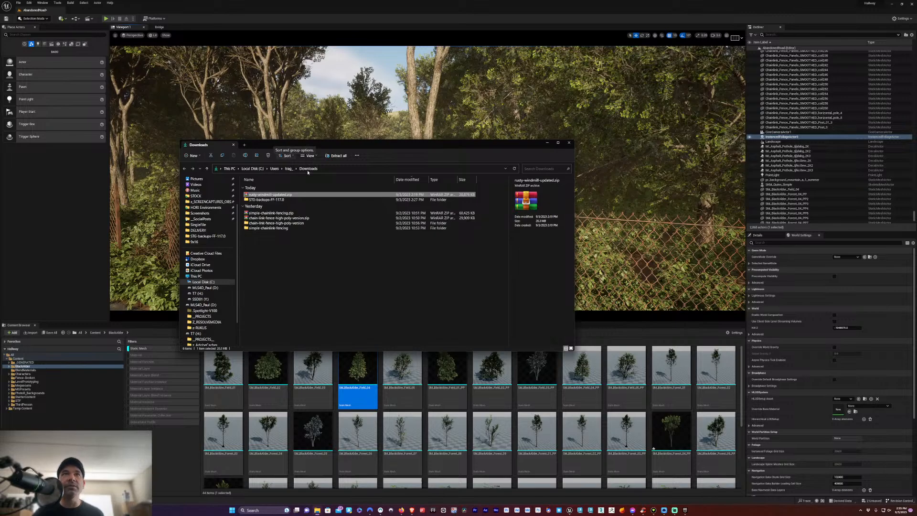
pyautogui.hotkey('ctrl', 'c')
pyautogui.press('super+e')
pyautogui.moveTo(367, 151); pyautogui.dragTo(0, 103)
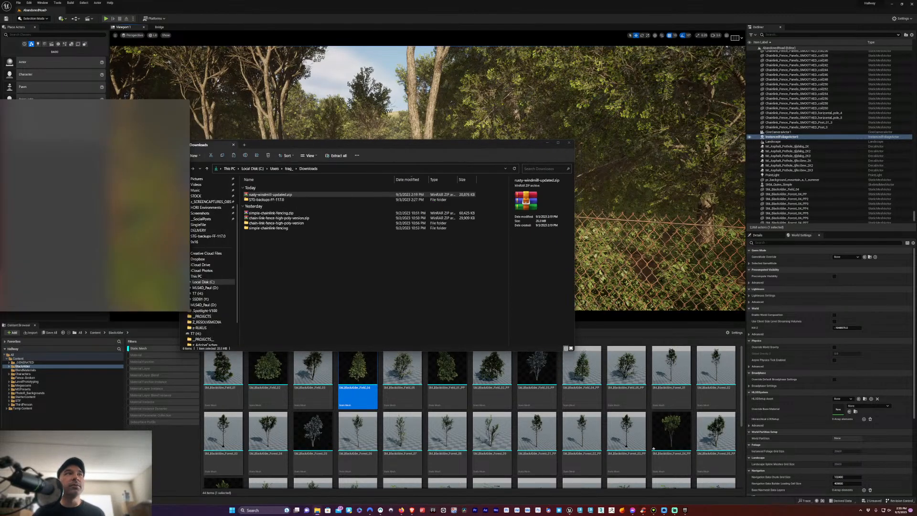
pyautogui.click(547, 143)
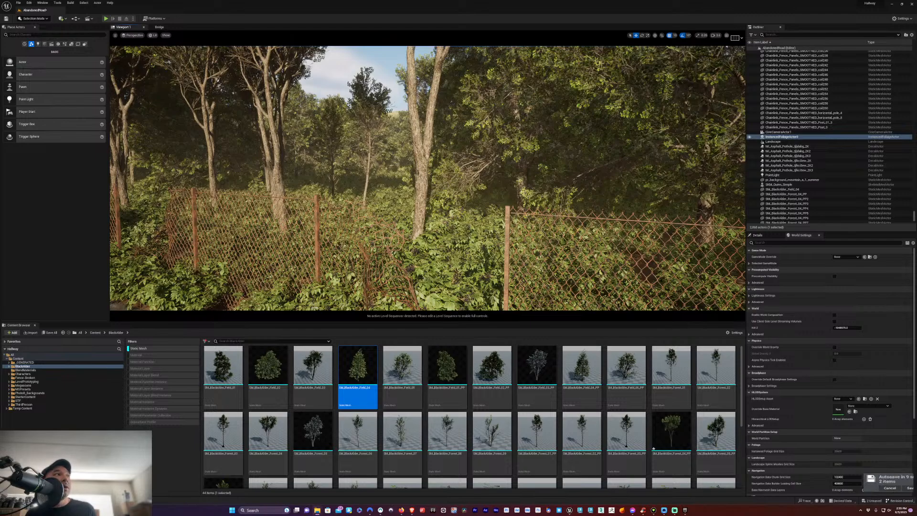
pyautogui.moveTo(1, 69)
pyautogui.mouseDown()
pyautogui.moveTo(262, 82)
pyautogui.moveTo(1, 83)
pyautogui.mouseUp()
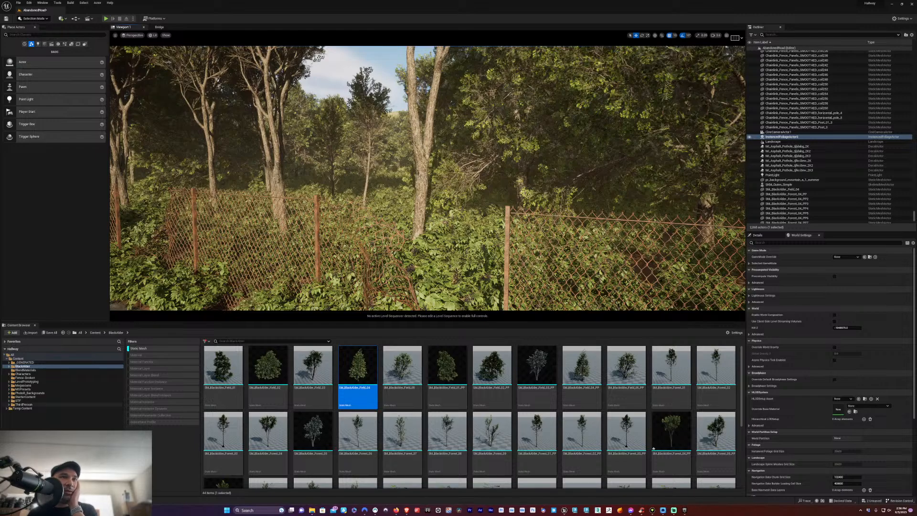
# Create a new folder named WindMill inside the project's Content folder
pyautogui.click(19, 359)
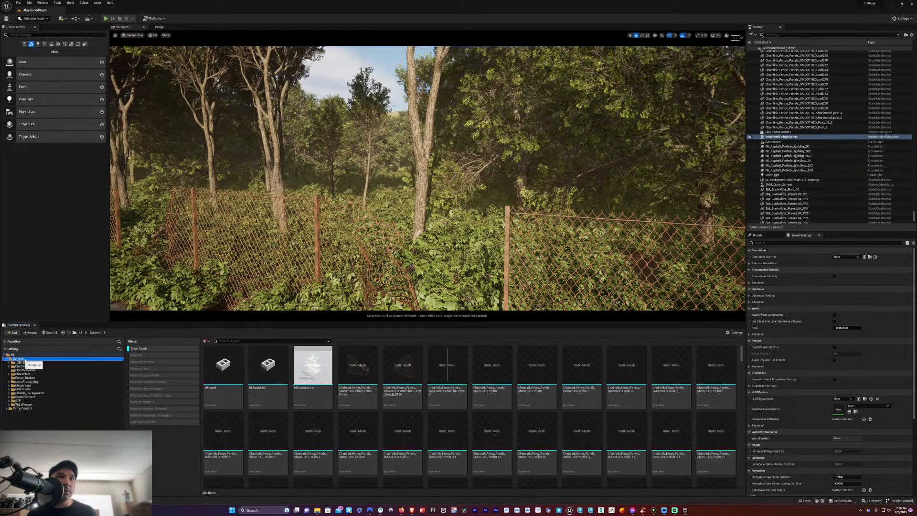
pyautogui.rightClick(23, 361)
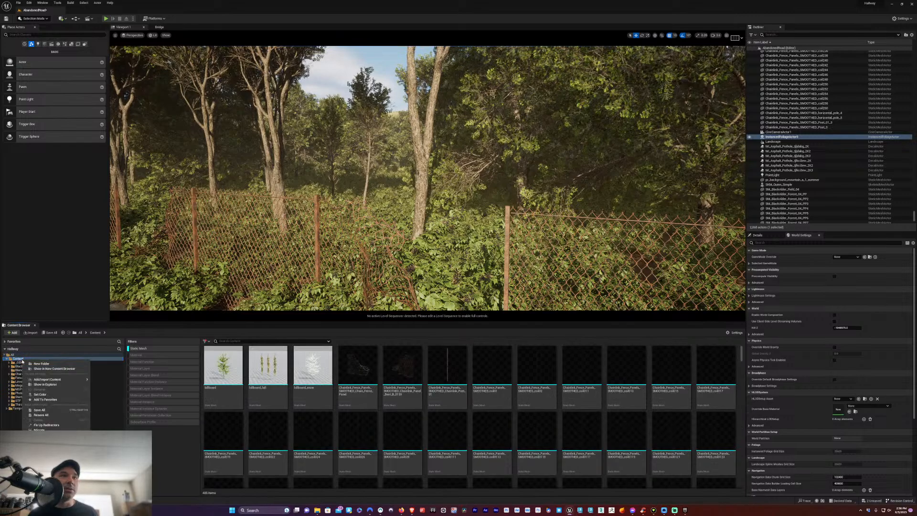
pyautogui.click(33, 364)
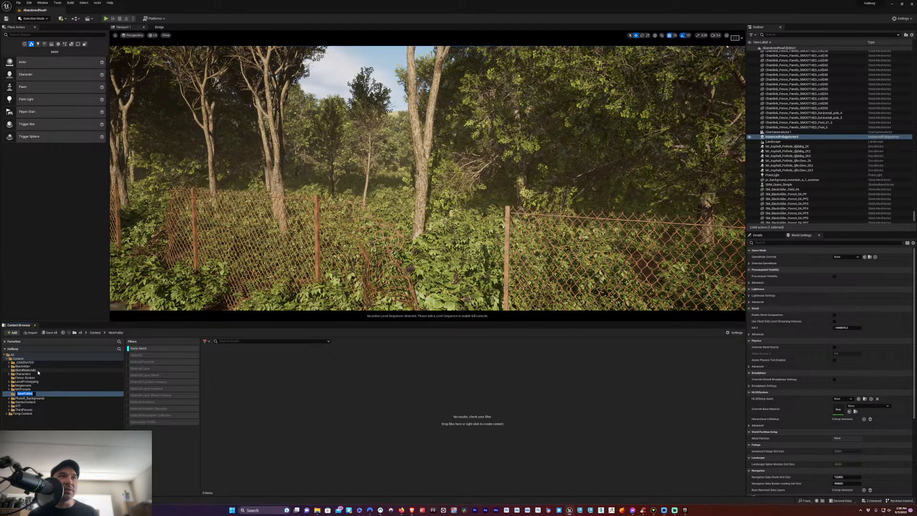
pyautogui.write('MINC')
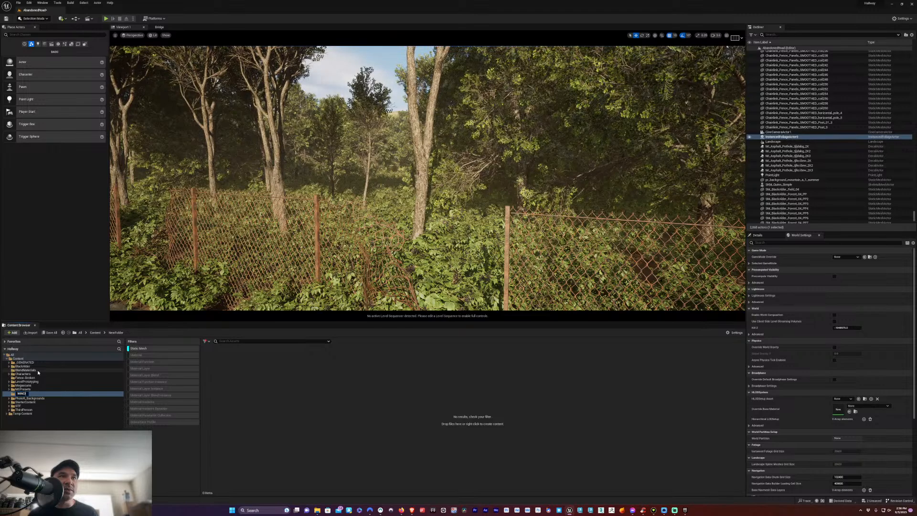
pyautogui.press('Return')
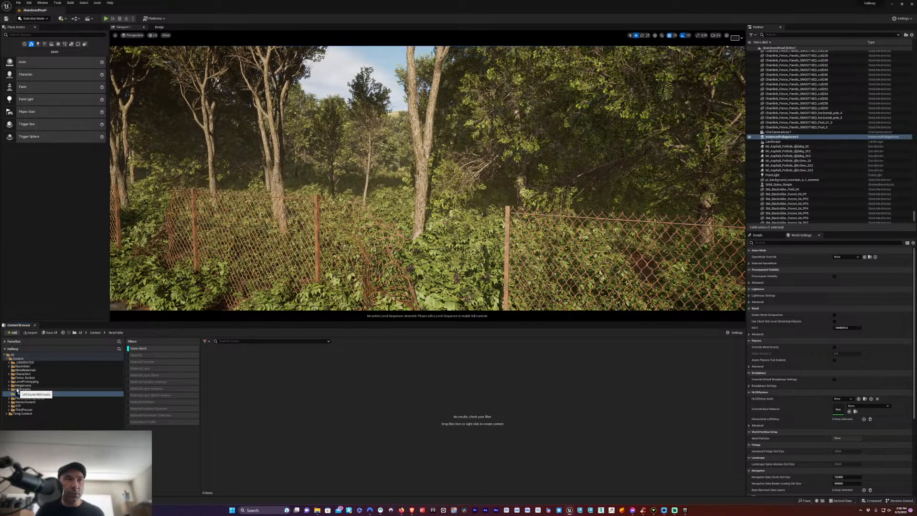
pyautogui.doubleClick(26, 394)
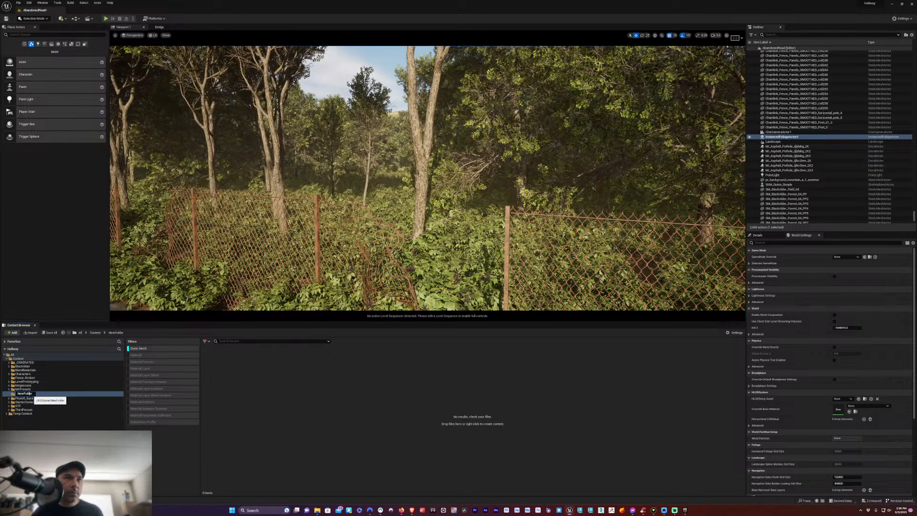
pyautogui.doubleClick(31, 393)
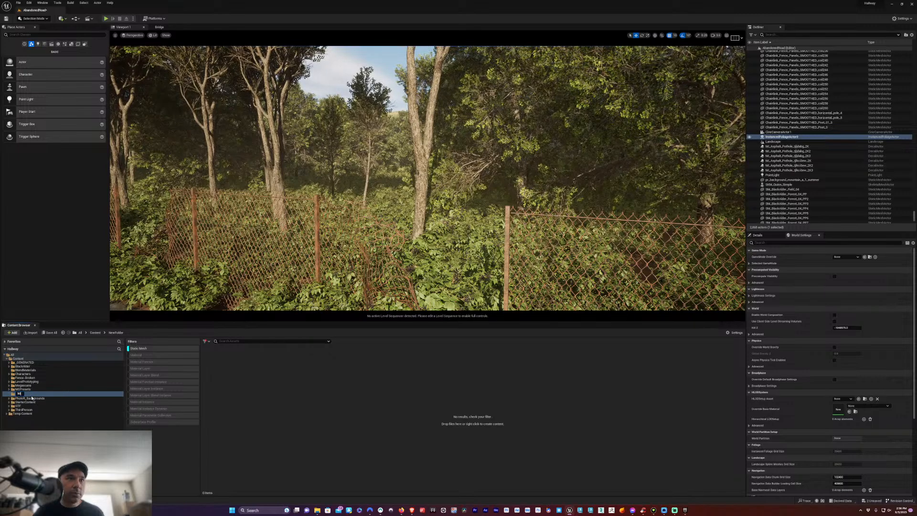
pyautogui.write('WindMill')
pyautogui.press('Return')
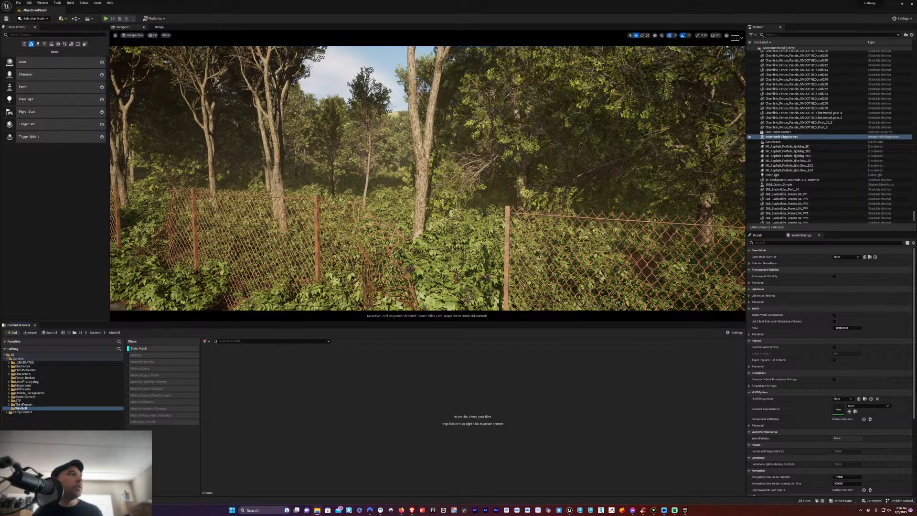
# Switch to the Explorer window with the rusty-windmill-updated model and look through its textures folder
pyautogui.moveTo(0, 109); pyautogui.dragTo(460, 122)
pyautogui.doubleClick(429, 168)
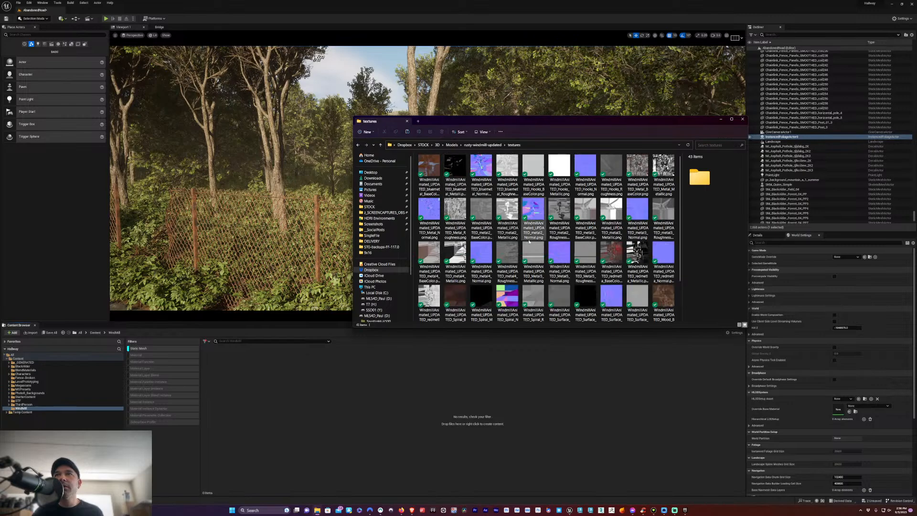
pyautogui.scroll(-1, 529, 240)
pyautogui.scroll(1, 530, 241)
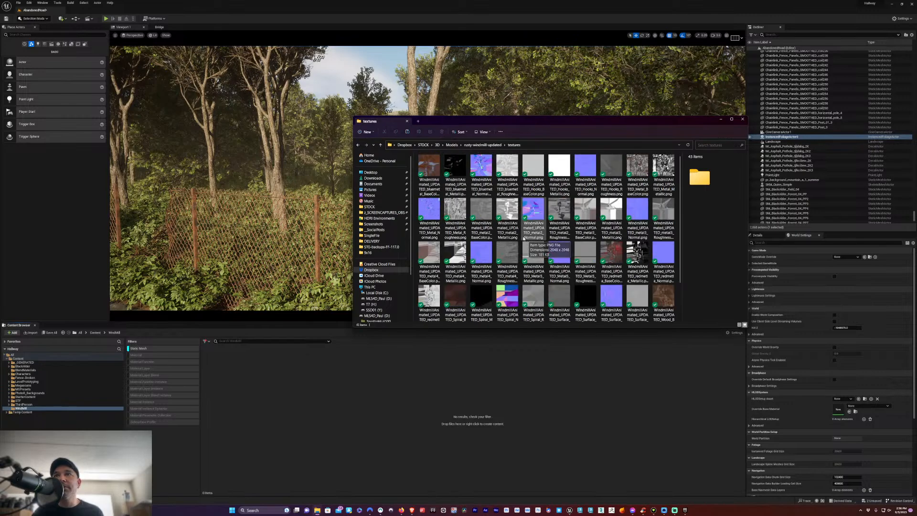
pyautogui.hotkey('alt', 'Left')
# Import the windmill FBX from the model's source folder into the WindMill folder as skeletal meshes with new materials
pyautogui.doubleClick(435, 165)
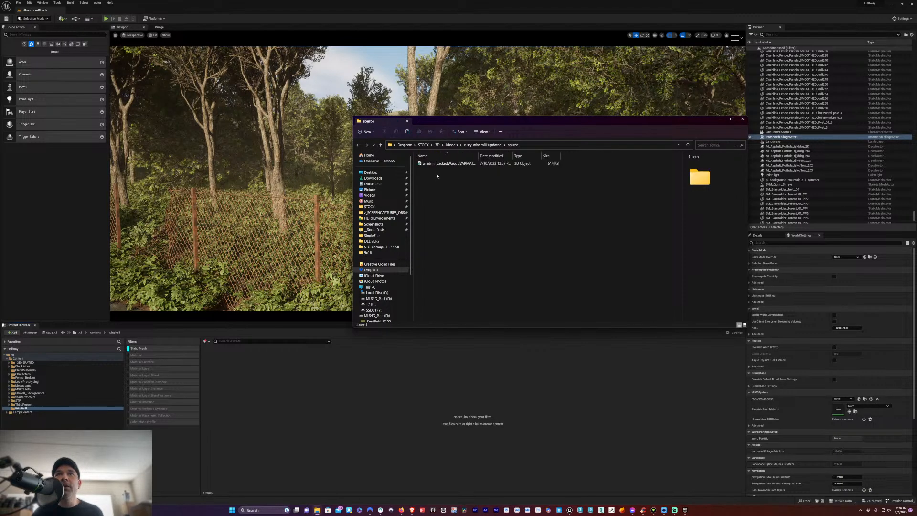
pyautogui.click(454, 163)
pyautogui.moveTo(479, 156); pyautogui.dragTo(541, 156)
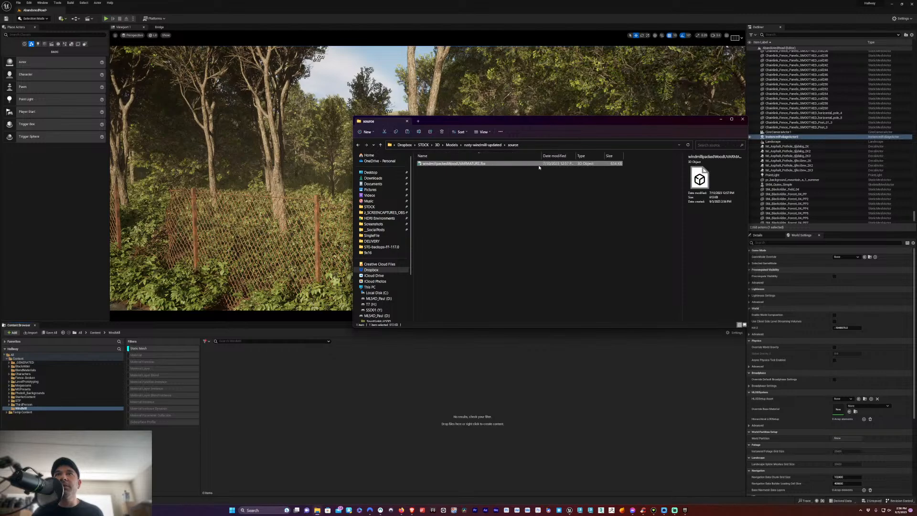
pyautogui.click(447, 165)
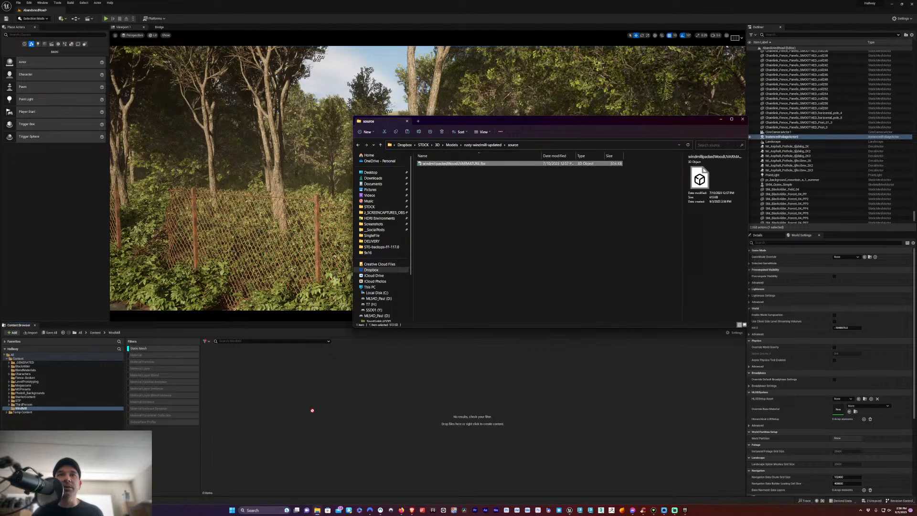
pyautogui.moveTo(312, 410); pyautogui.dragTo(309, 414)
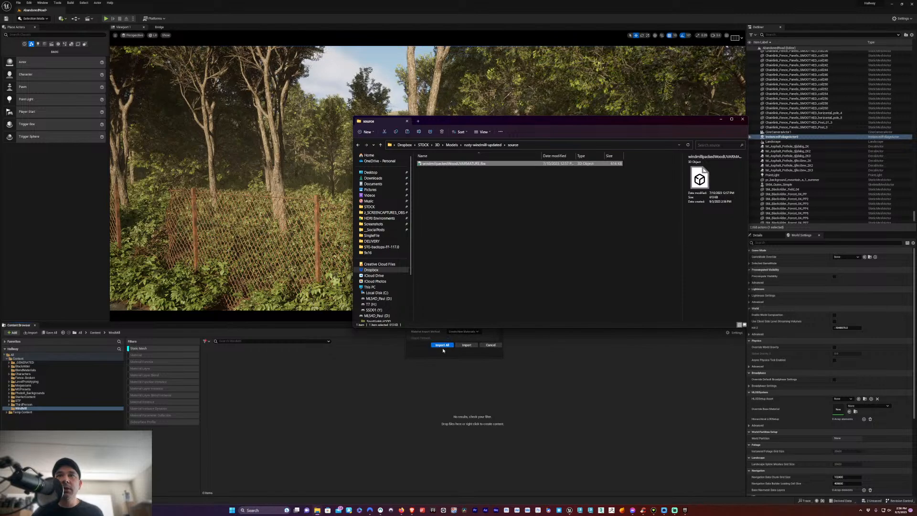
pyautogui.click(429, 361)
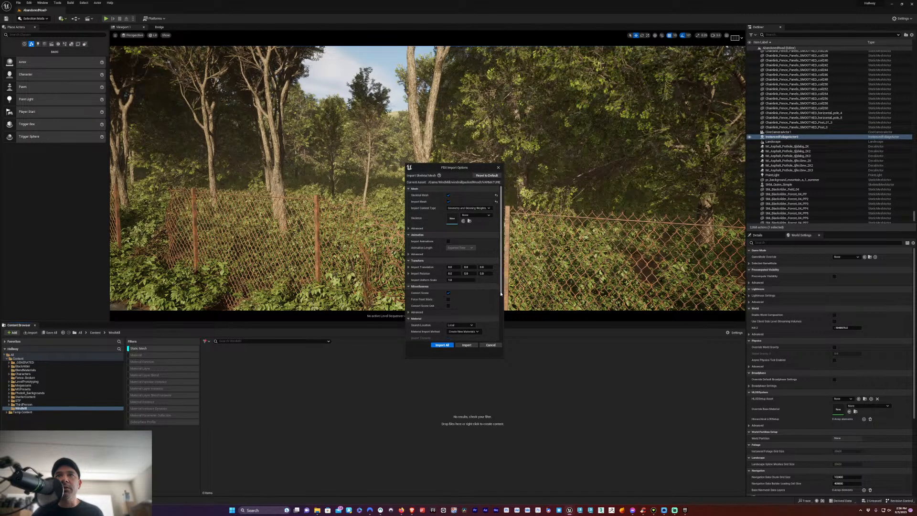
pyautogui.moveTo(500, 294); pyautogui.dragTo(499, 294)
pyautogui.click(442, 346)
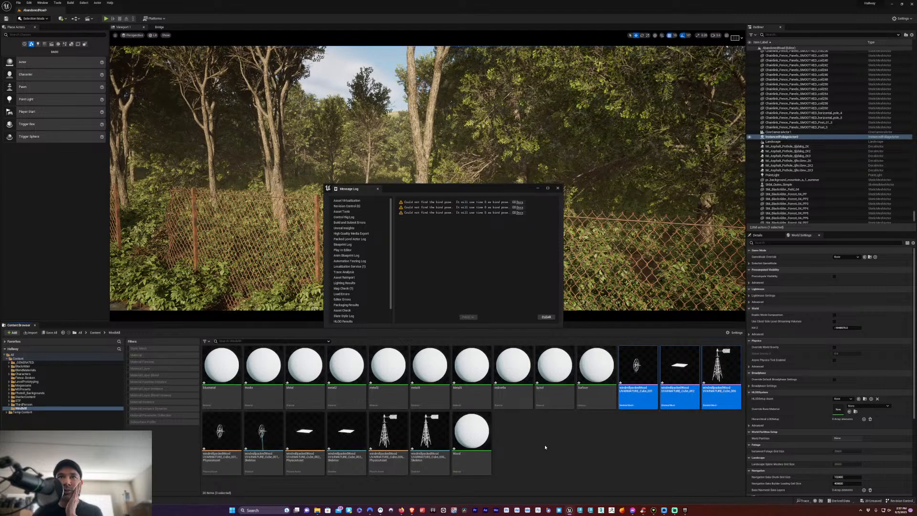
pyautogui.click(558, 188)
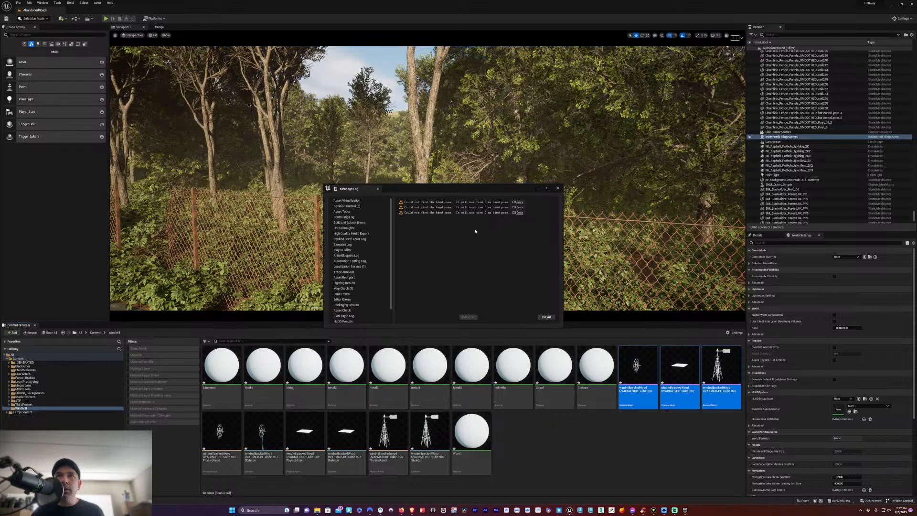
# Try placing the windmill tower's physics asset in the clearing behind the fence, and undo the placement
pyautogui.click(138, 348)
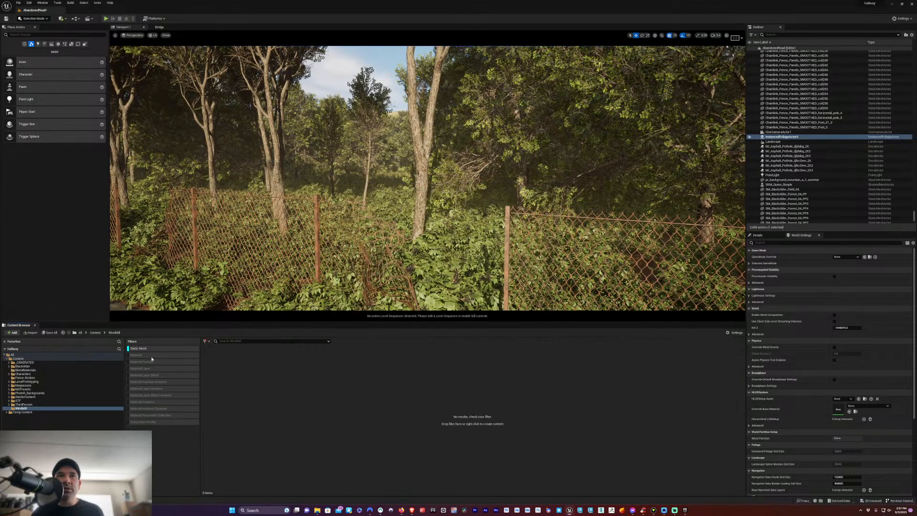
pyautogui.click(143, 349)
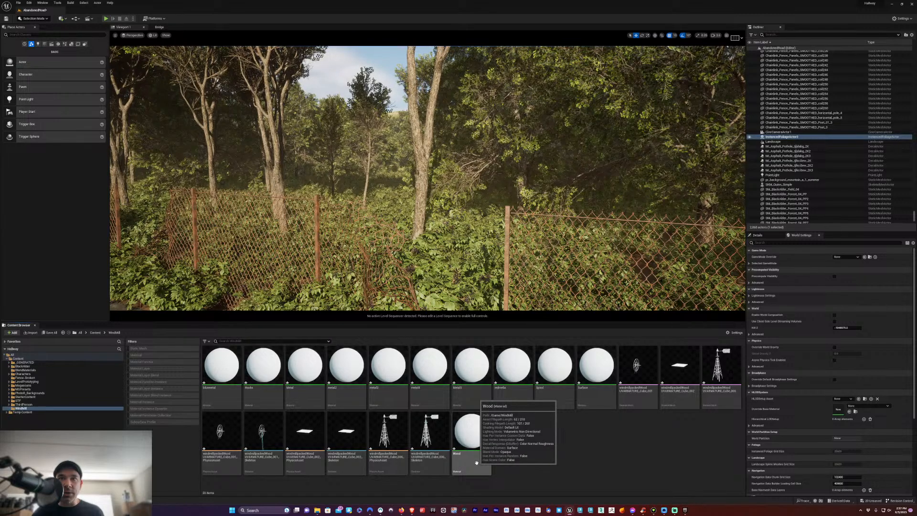
pyautogui.click(379, 451)
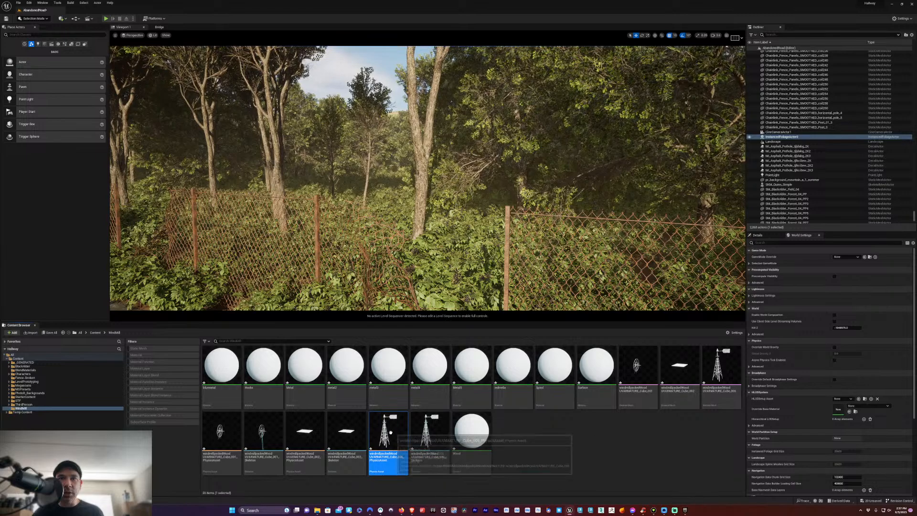
pyautogui.moveTo(388, 432); pyautogui.dragTo(375, 201)
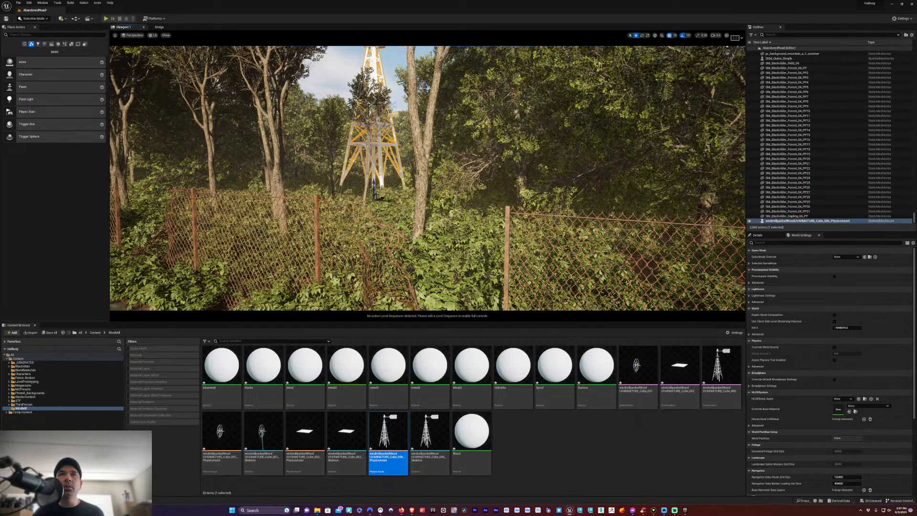
pyautogui.moveTo(376, 201)
pyautogui.mouseDown(button='right')
pyautogui.moveTo(377, 167)
pyautogui.moveTo(377, 193)
pyautogui.mouseUp(button='right')
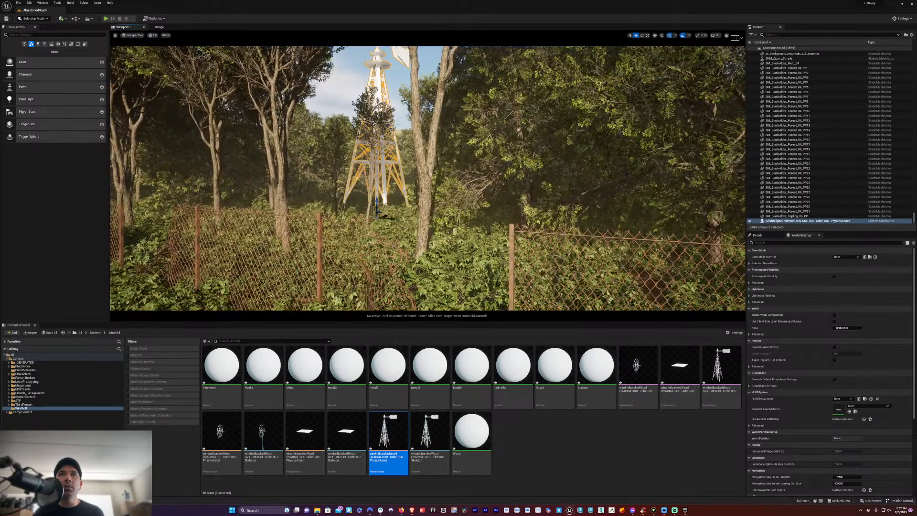
pyautogui.moveTo(377, 193); pyautogui.dragTo(379, 130, button='right')
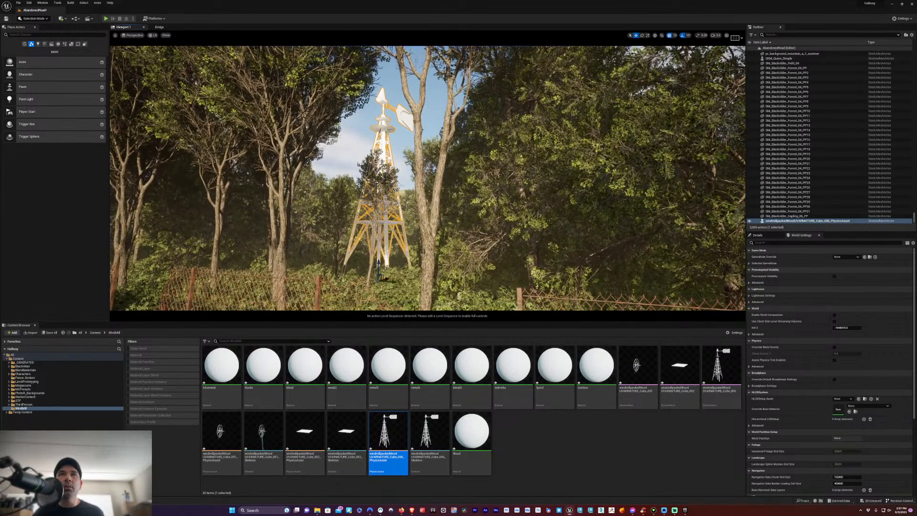
pyautogui.hotkey('ctrl', 'z')
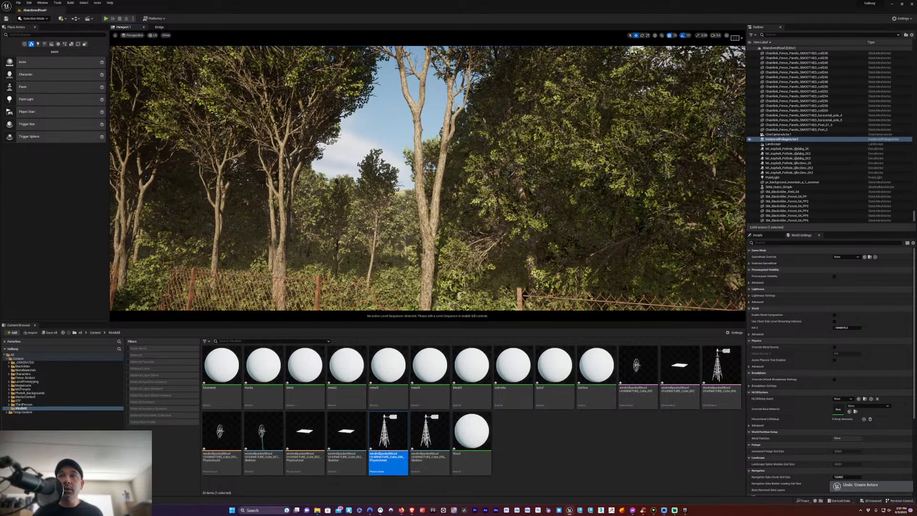
# Place all the imported windmill meshes, skeletons and physics assets together in the clearing behind the fence
pyautogui.click(636, 390)
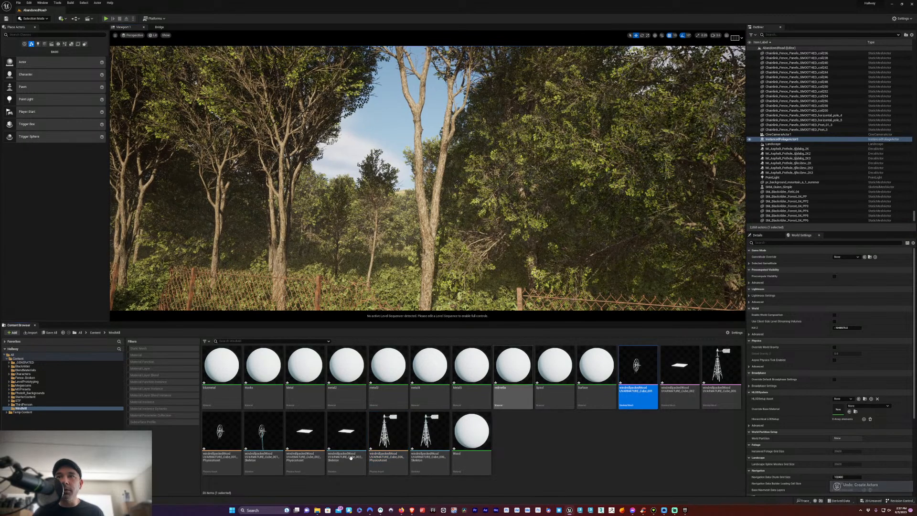
pyautogui.keyDown('shift'); pyautogui.click(427, 441); pyautogui.keyUp('shift')
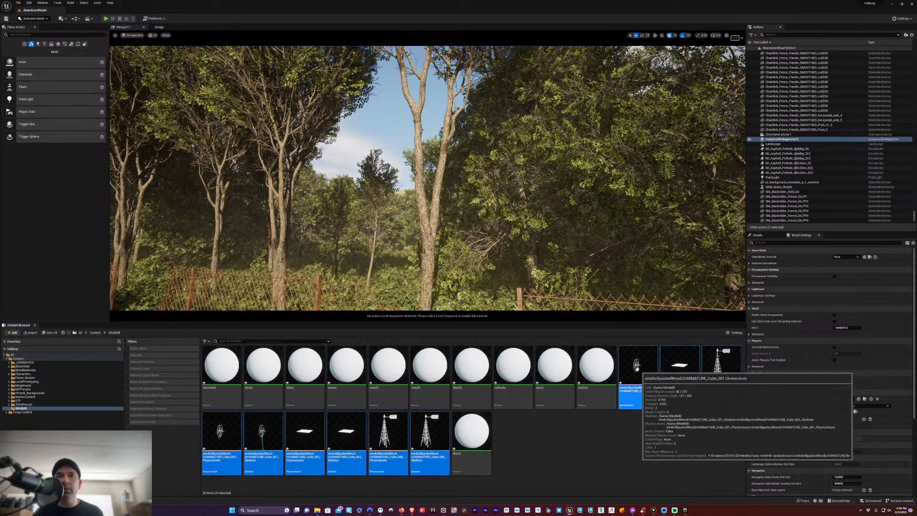
pyautogui.moveTo(636, 378); pyautogui.dragTo(383, 258)
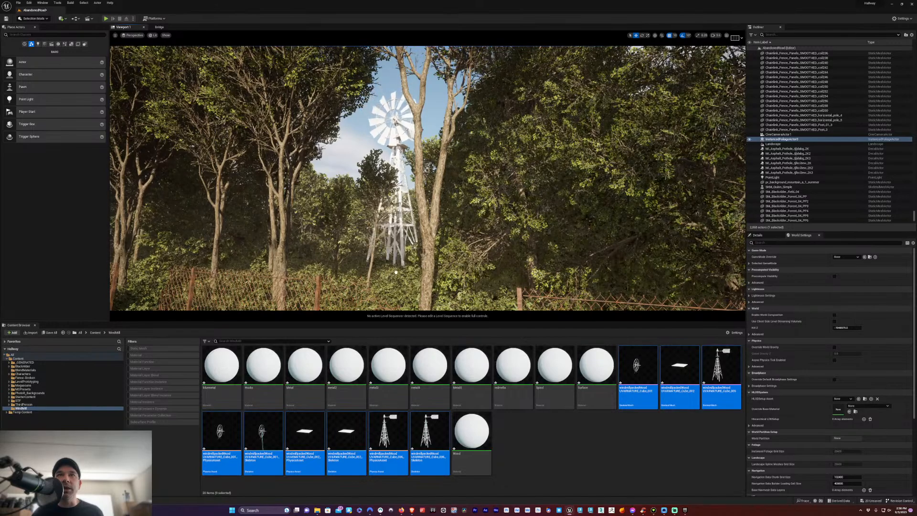
pyautogui.moveTo(397, 270); pyautogui.dragTo(398, 269)
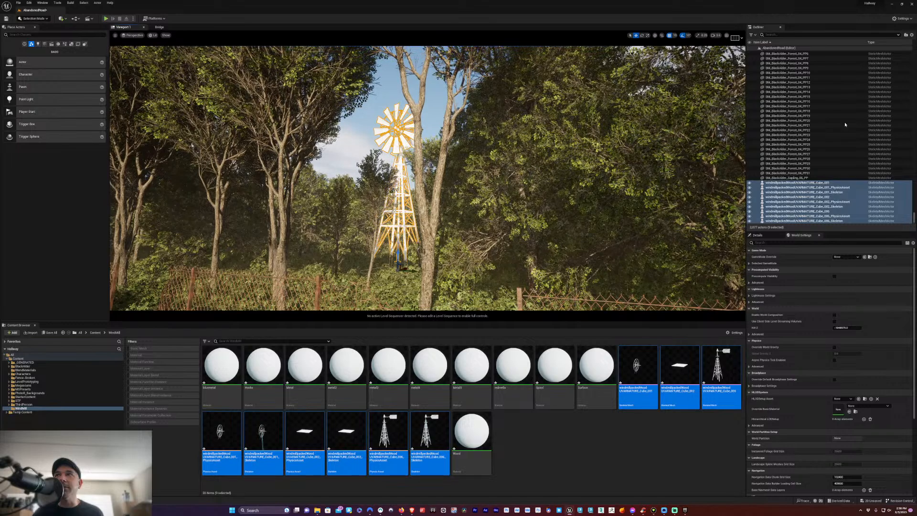
# Put the placed windmill actors into a new Outliner folder named WINDMILL
pyautogui.click(905, 36)
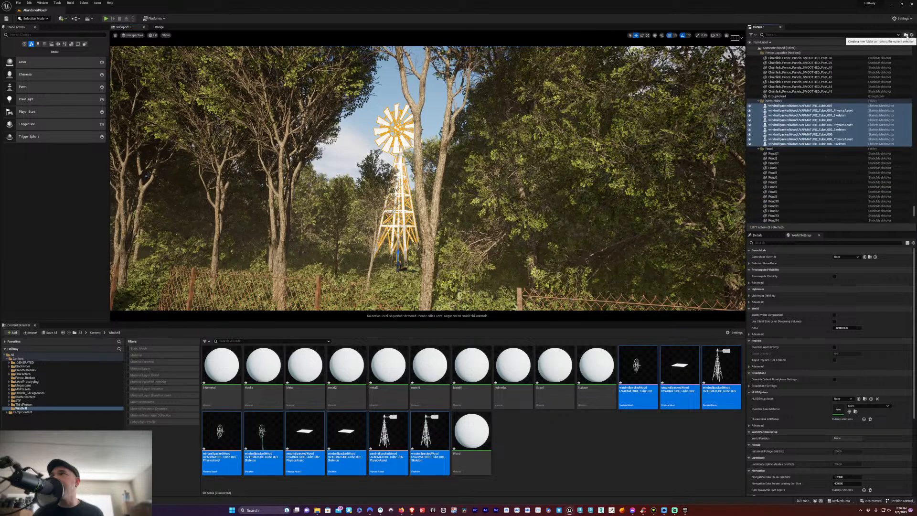
pyautogui.click(774, 102)
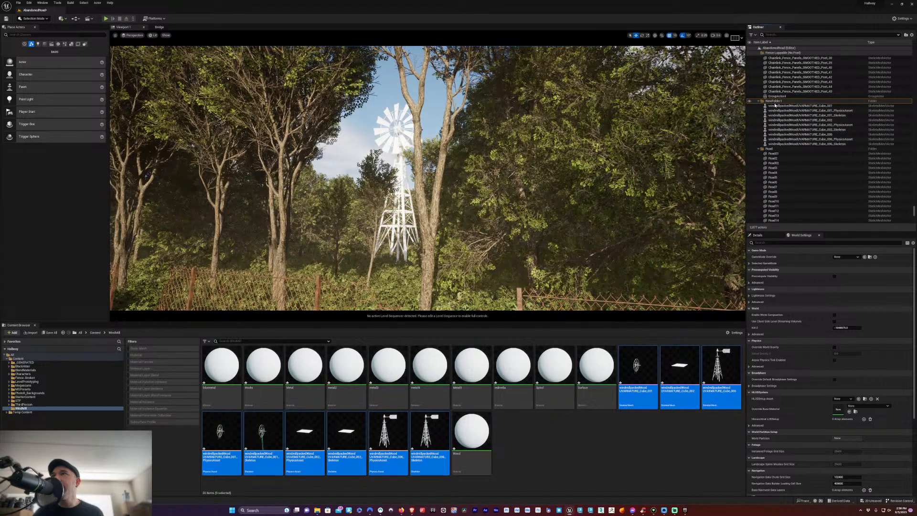
pyautogui.click(774, 102)
pyautogui.click(776, 102)
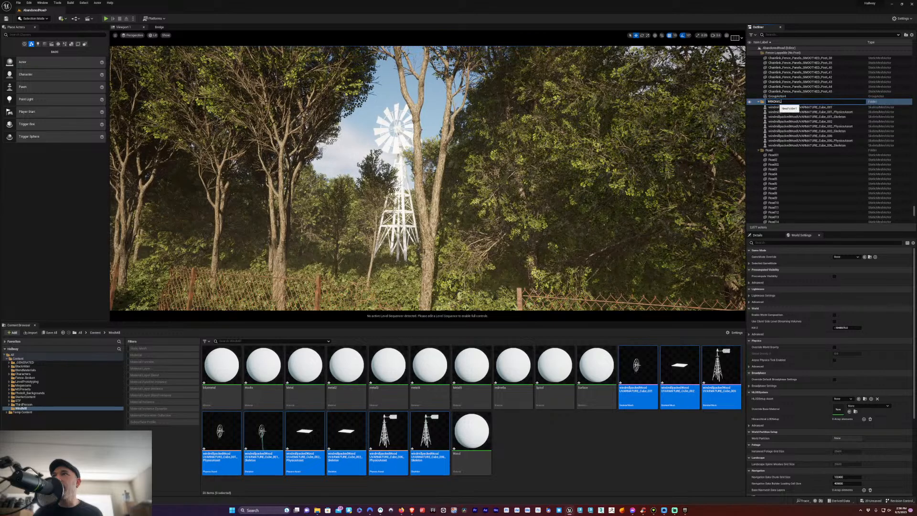
pyautogui.press('Return')
# Group all the windmill actors inside the WINDMILL folder
pyautogui.scroll(-5, 815, 191)
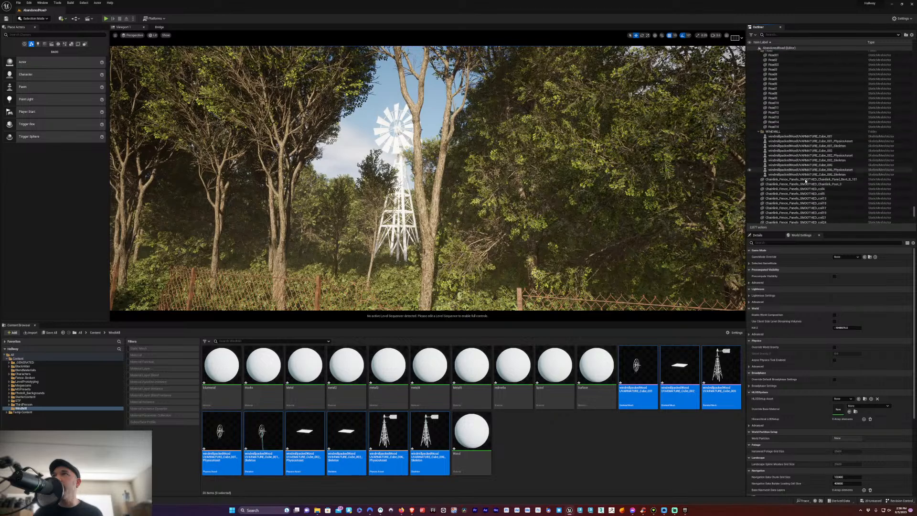
pyautogui.click(785, 105)
pyautogui.keyDown('shift'); pyautogui.click(788, 141); pyautogui.keyUp('shift')
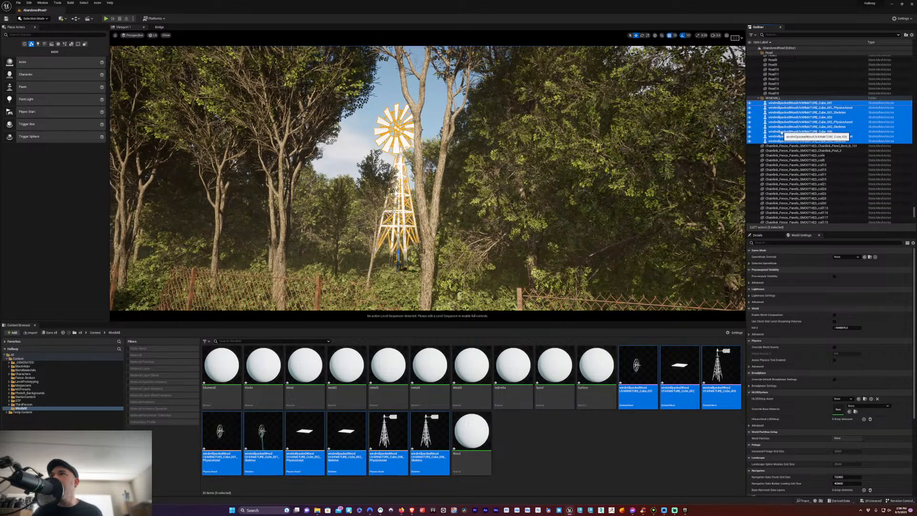
pyautogui.hotkey('ctrl', 'g')
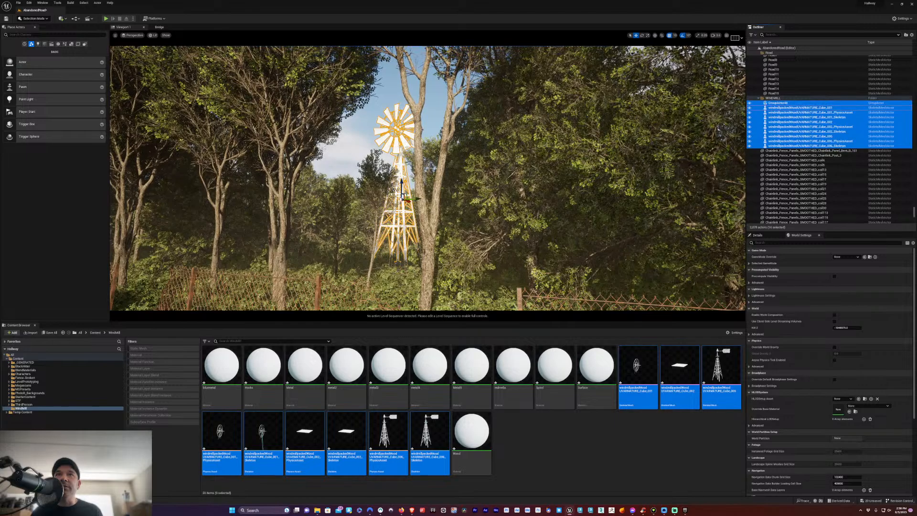
# Try shifting the grouped windmill sideways behind the trees, and undo the move
pyautogui.click(403, 191)
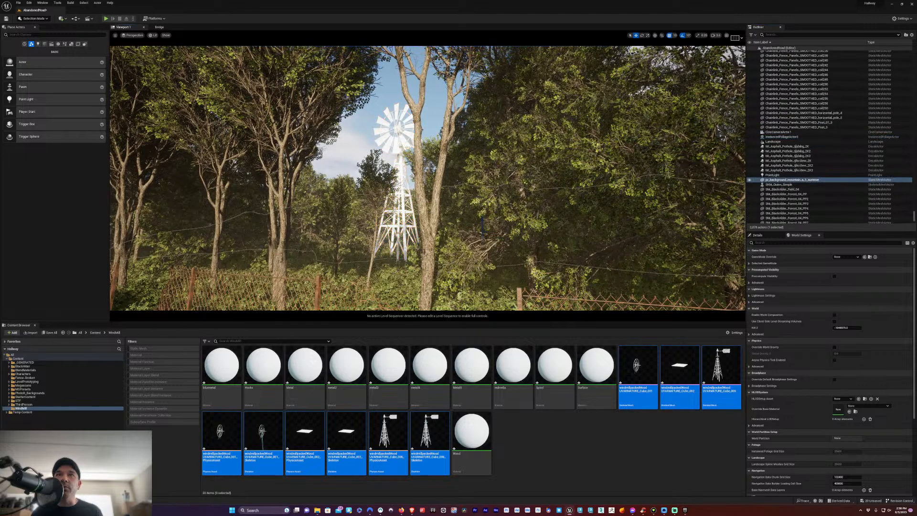
pyautogui.click(400, 191)
pyautogui.moveTo(413, 198); pyautogui.dragTo(478, 197)
pyautogui.hotkey('ctrl', 'z')
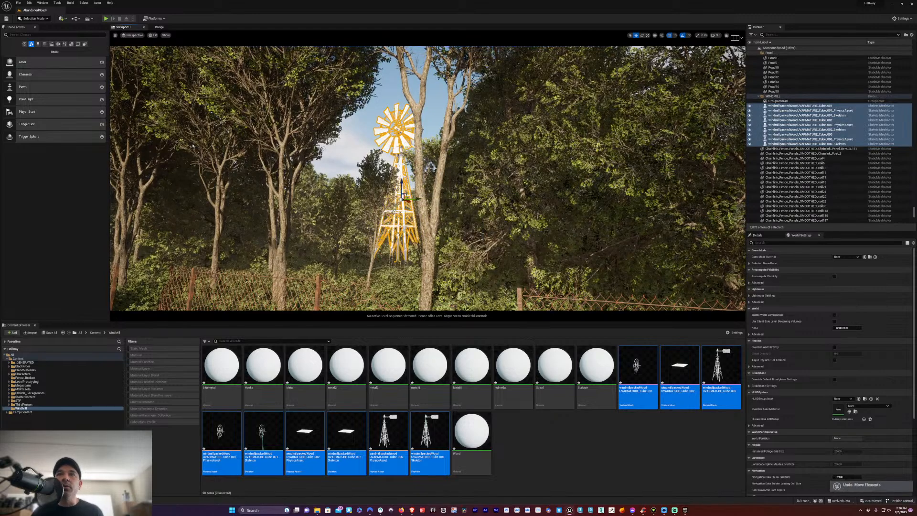
pyautogui.click(529, 448)
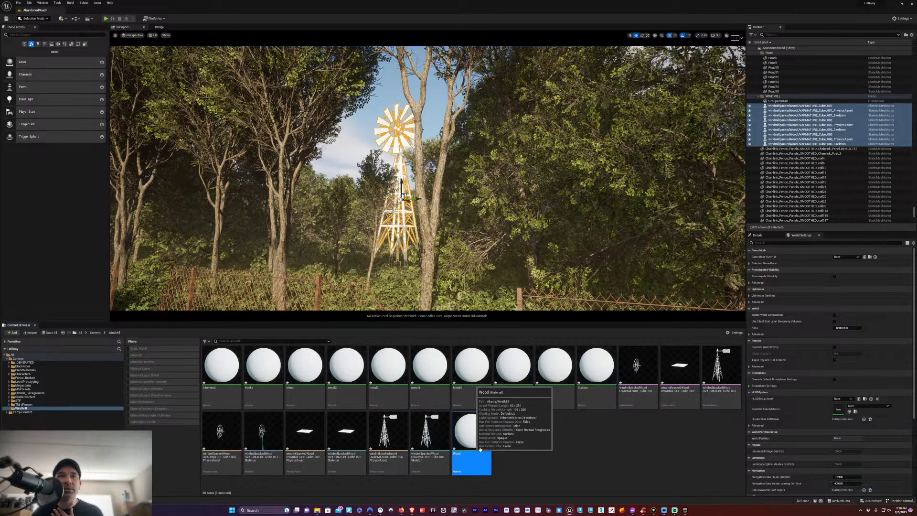
pyautogui.rightClick(523, 444)
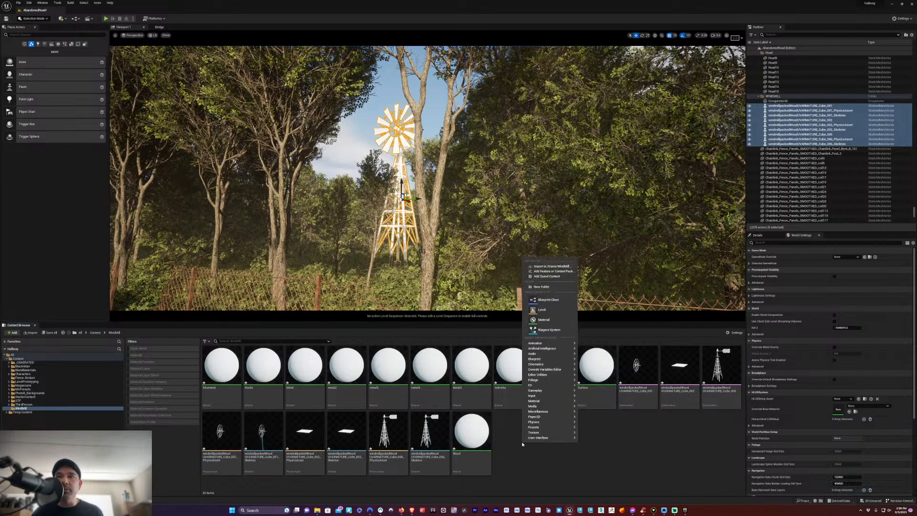
pyautogui.rightClick(530, 451)
pyautogui.rightClick(530, 451)
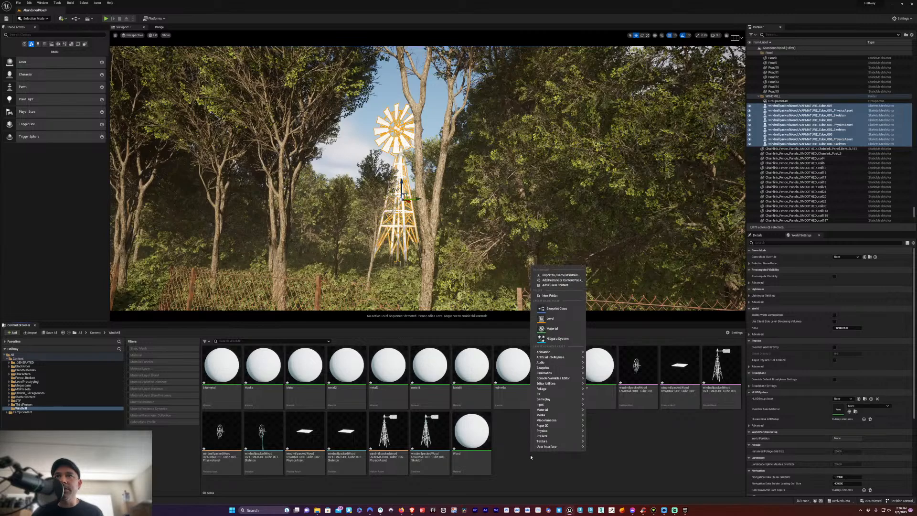
pyautogui.click(531, 457)
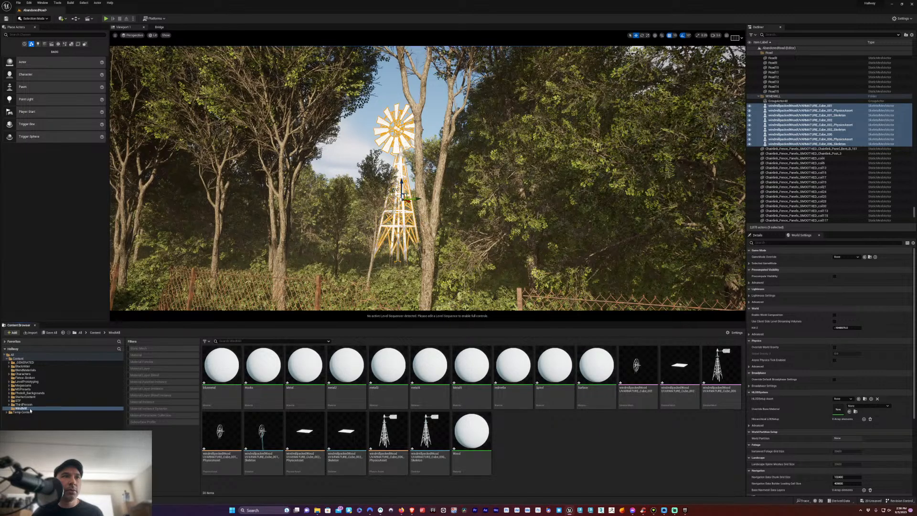
# Import every texture from the rusty-windmill-updated model's textures folder in Explorer into the project's WindMill folder
pyautogui.hotkey('alt', 'Tab')
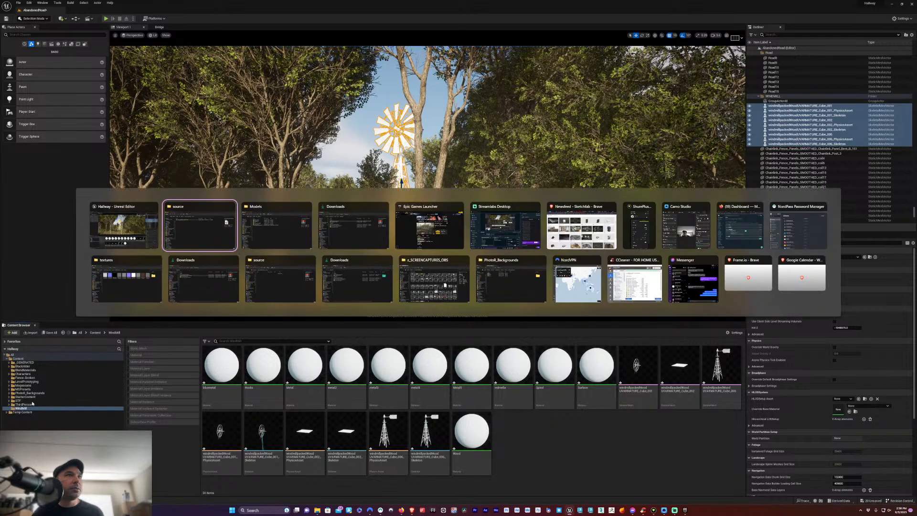
pyautogui.click(483, 145)
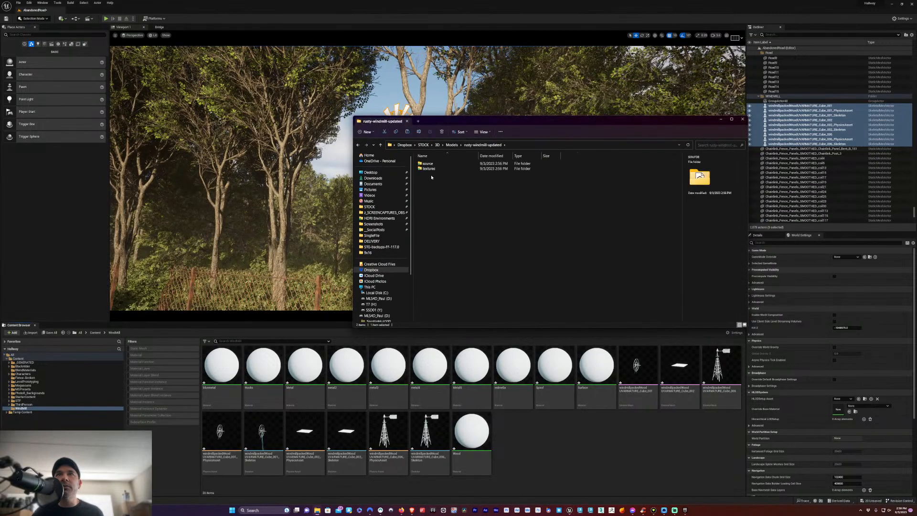
pyautogui.doubleClick(430, 169)
pyautogui.click(428, 171)
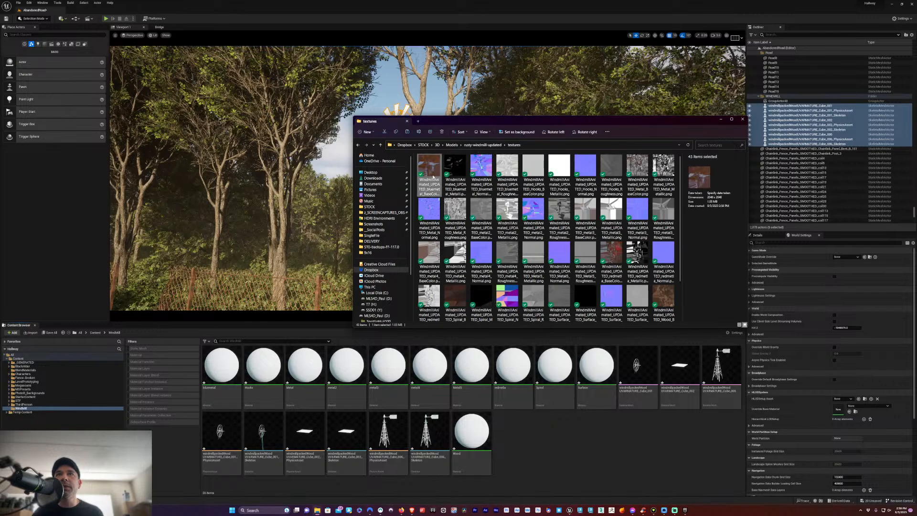
pyautogui.hotkey('ctrl', 'a')
pyautogui.scroll(-1, 465, 310)
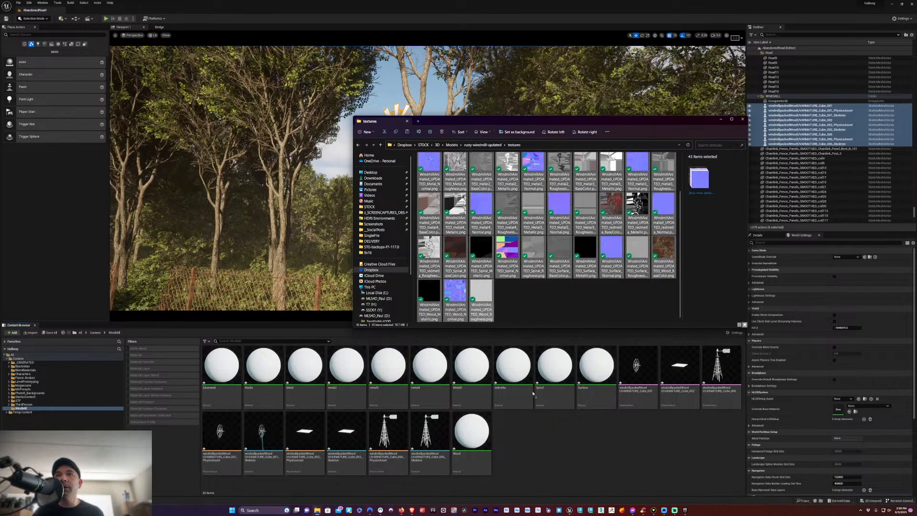
pyautogui.moveTo(560, 451); pyautogui.dragTo(561, 451)
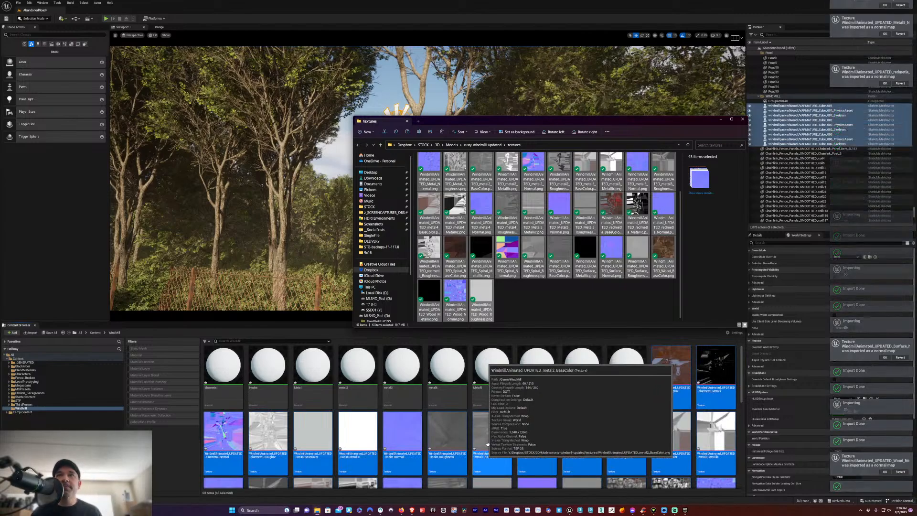
# Show the source texture files as a detailed list, and open the bluemetal material for editing, clear of the WindMill assets
pyautogui.scroll(1, 535, 294)
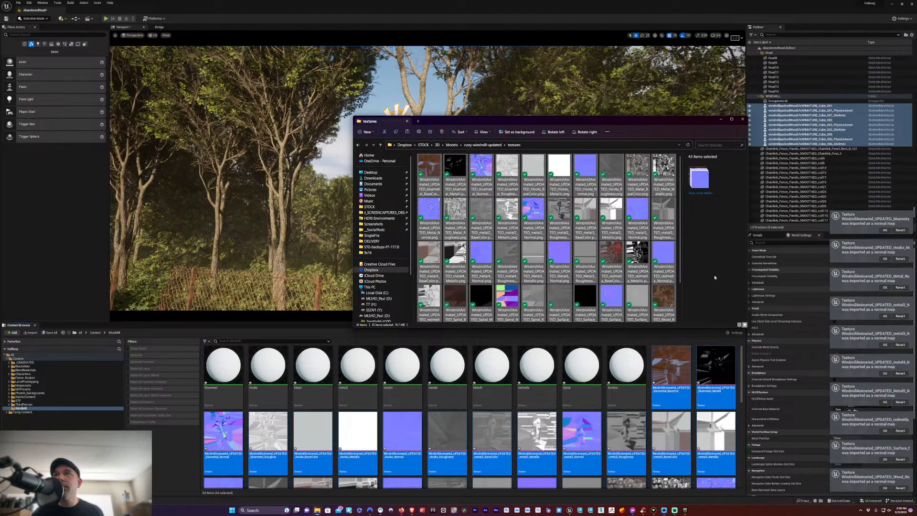
pyautogui.click(739, 325)
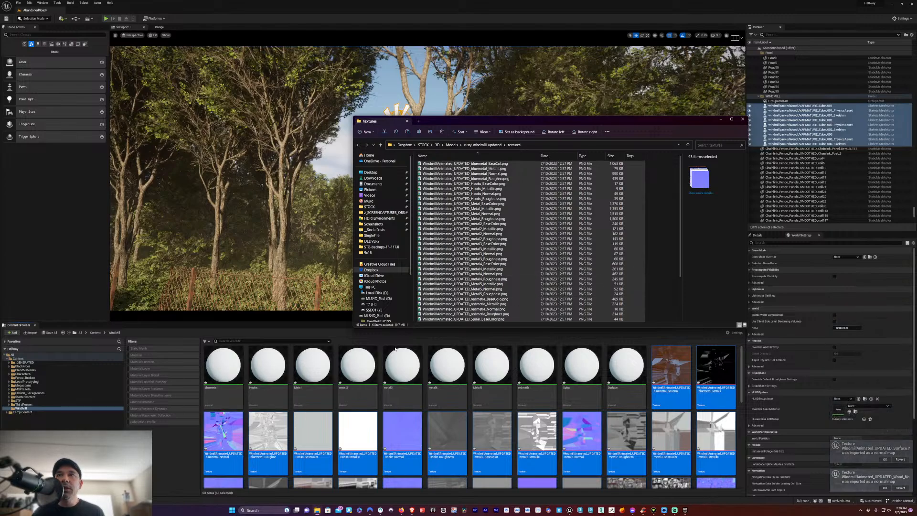
pyautogui.click(341, 403)
pyautogui.click(341, 403)
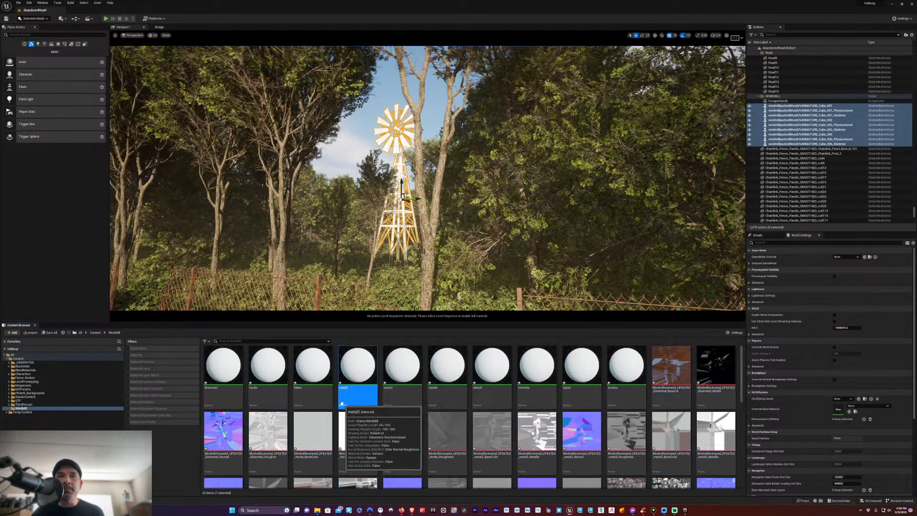
pyautogui.click(218, 365)
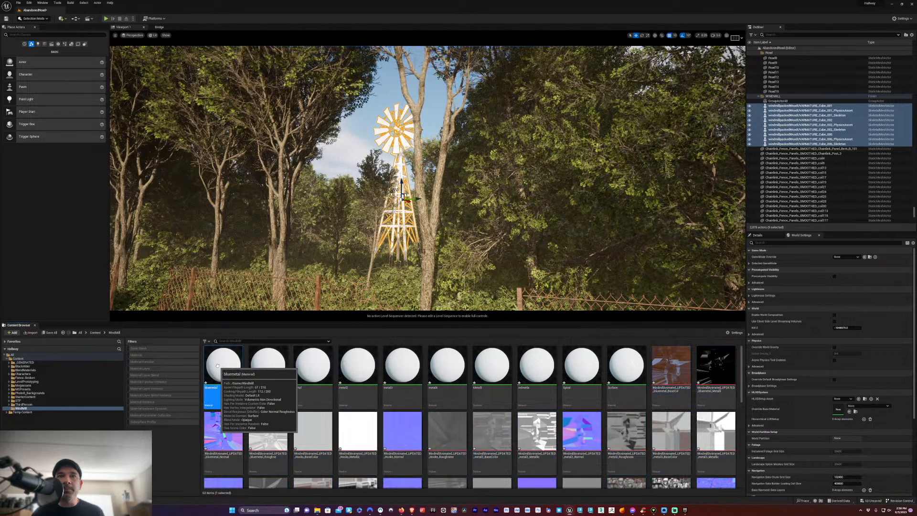
pyautogui.doubleClick(220, 366)
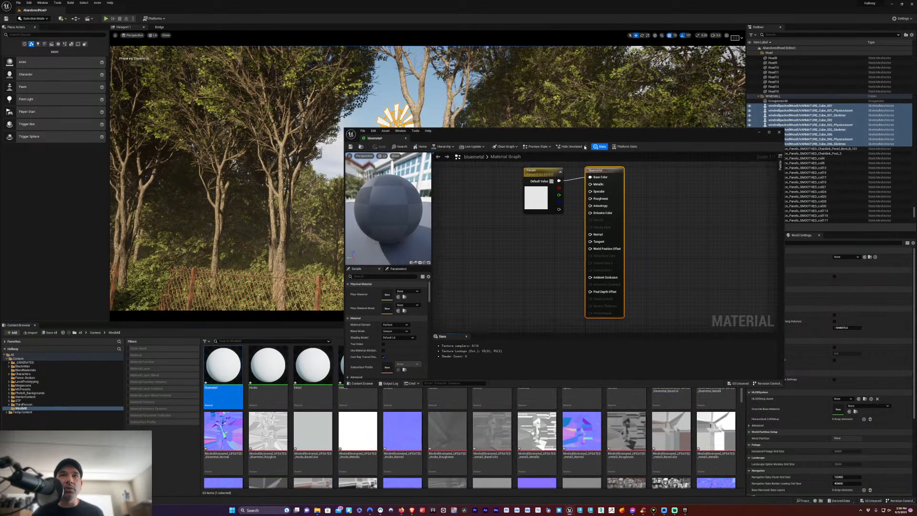
pyautogui.moveTo(559, 133); pyautogui.dragTo(393, 53)
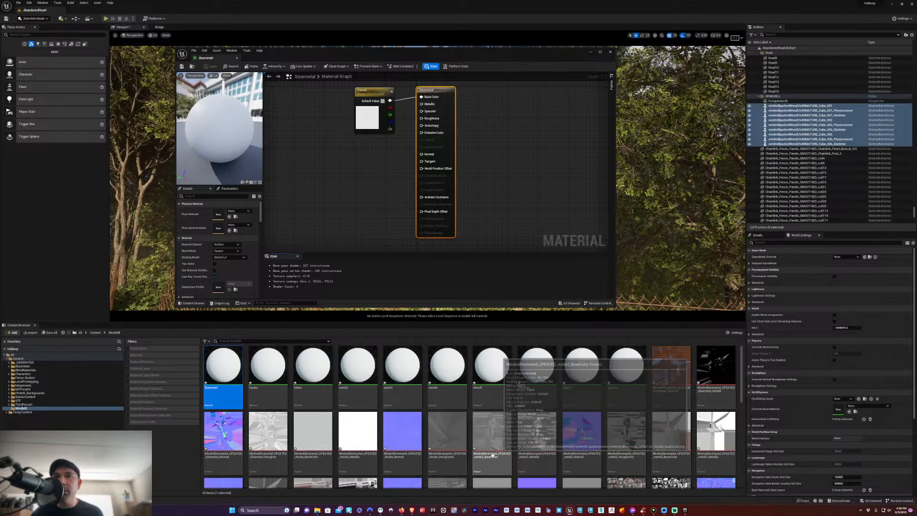
# Filter the WindMill assets by "blue" and add the four bluemetal textures to the material graph as texture samples
pyautogui.click(220, 341)
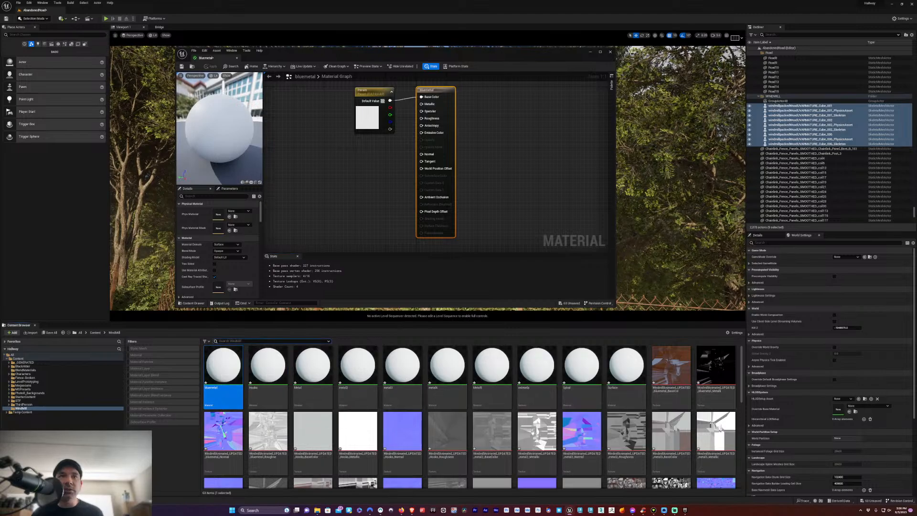
pyautogui.write('blue')
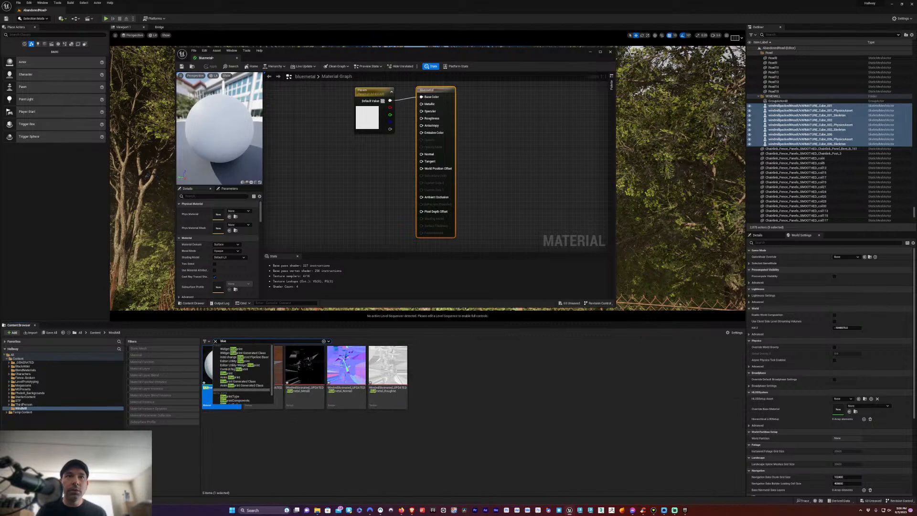
pyautogui.click(276, 428)
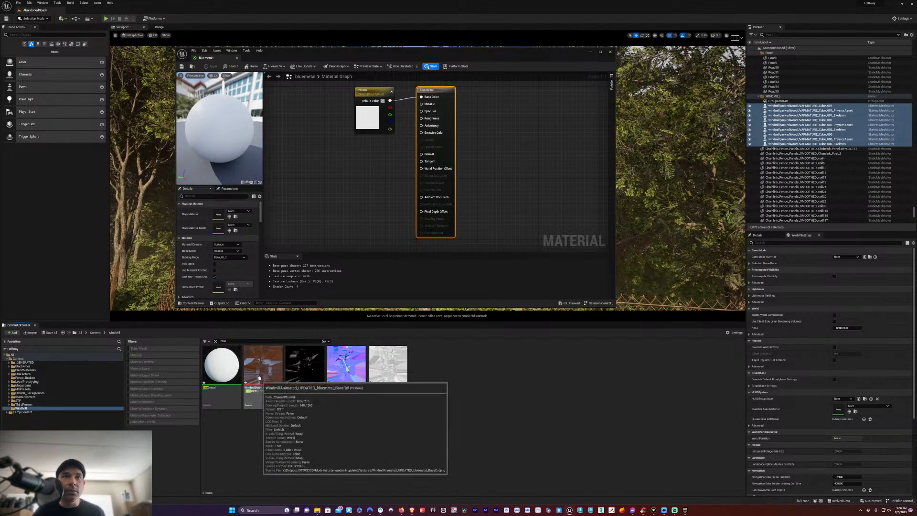
pyautogui.click(258, 378)
pyautogui.keyDown('shift'); pyautogui.click(385, 371); pyautogui.keyUp('shift')
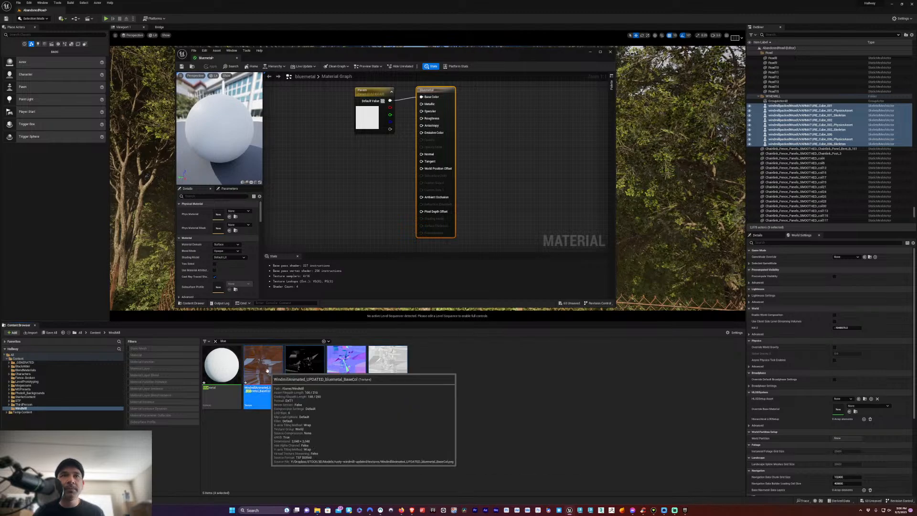
pyautogui.moveTo(267, 371); pyautogui.dragTo(311, 127)
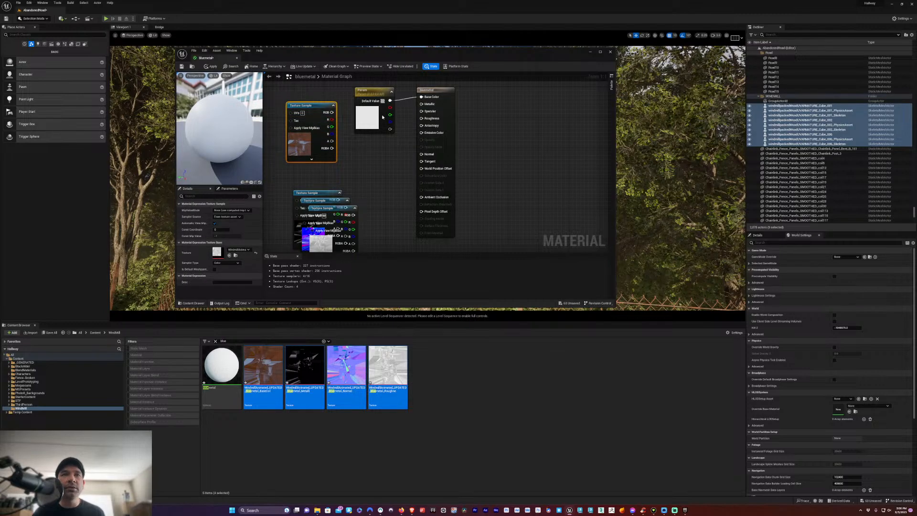
# Replace the default Param node with the base colour sample feeding Base Color, and pull the metallic sample out of the overlapping stack
pyautogui.click(373, 168)
pyautogui.moveTo(370, 91); pyautogui.dragTo(420, 97)
pyautogui.press('Delete')
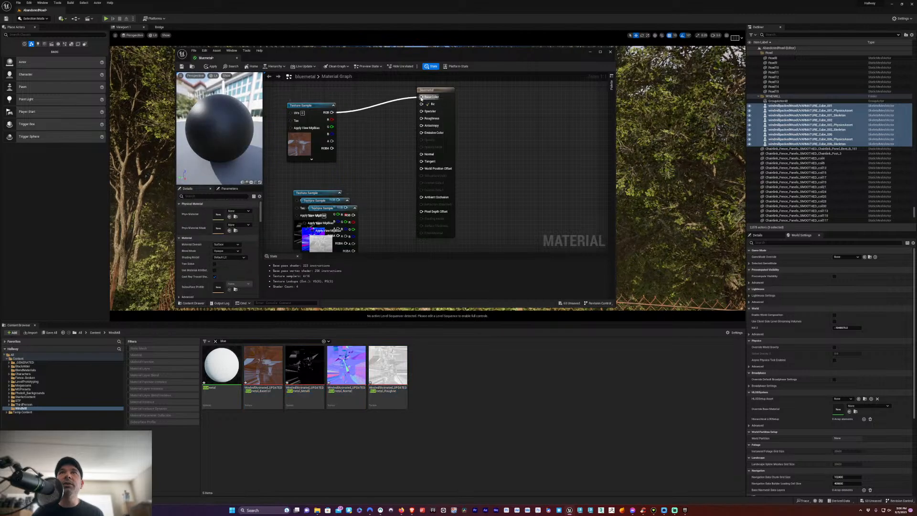
pyautogui.moveTo(310, 196); pyautogui.dragTo(369, 148)
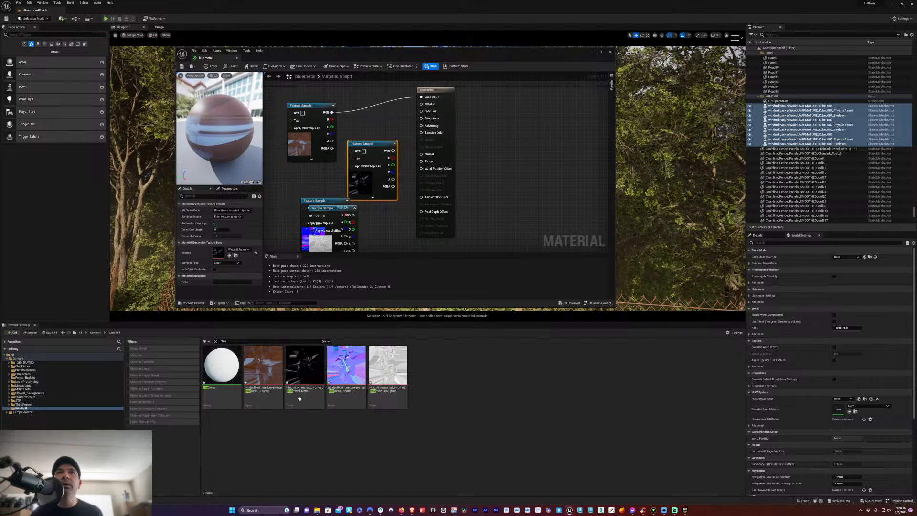
pyautogui.moveTo(305, 395)
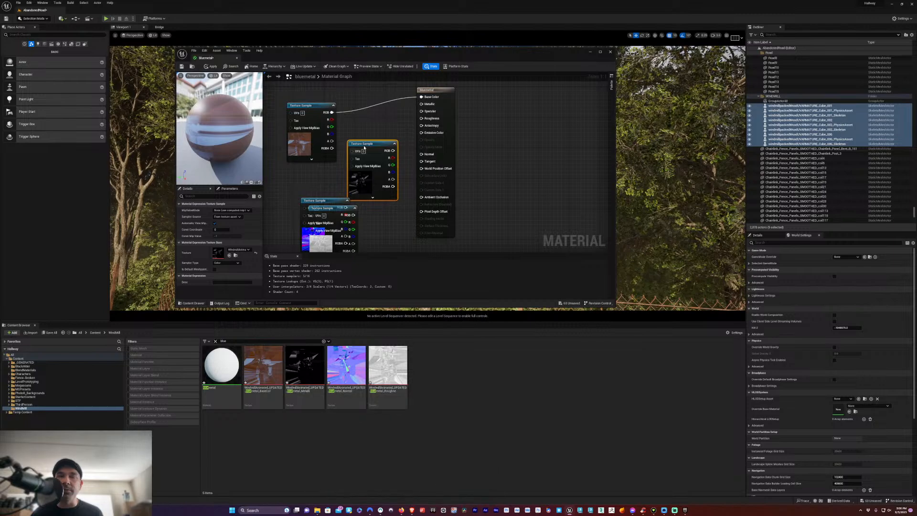
# Feed the metallic sample into Metallic, separate the roughness and normal samples, and feed the normal sample into Normal
pyautogui.moveTo(389, 151); pyautogui.dragTo(421, 104)
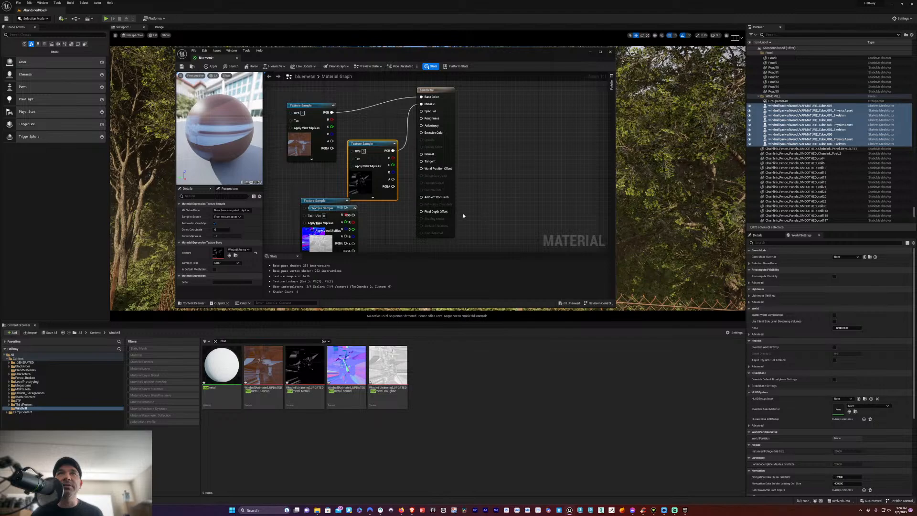
pyautogui.moveTo(384, 232); pyautogui.dragTo(407, 174, button='right')
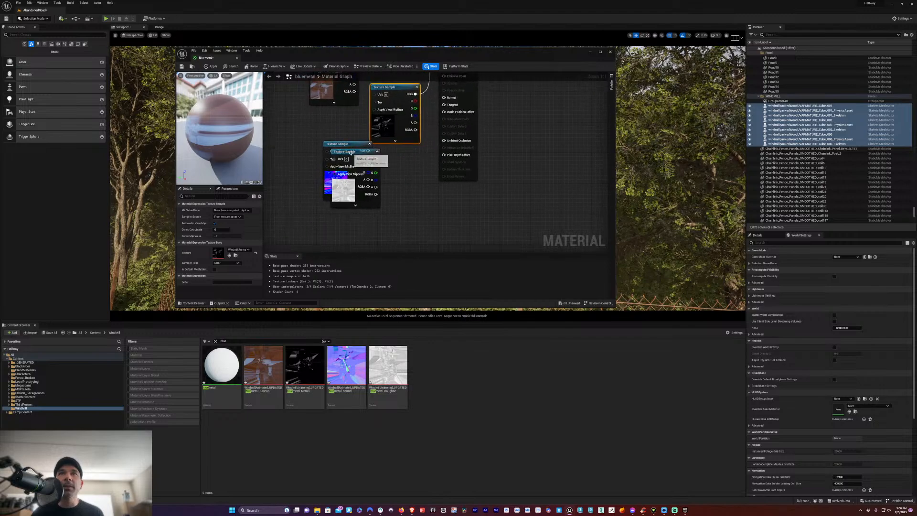
pyautogui.moveTo(355, 154); pyautogui.dragTo(413, 197)
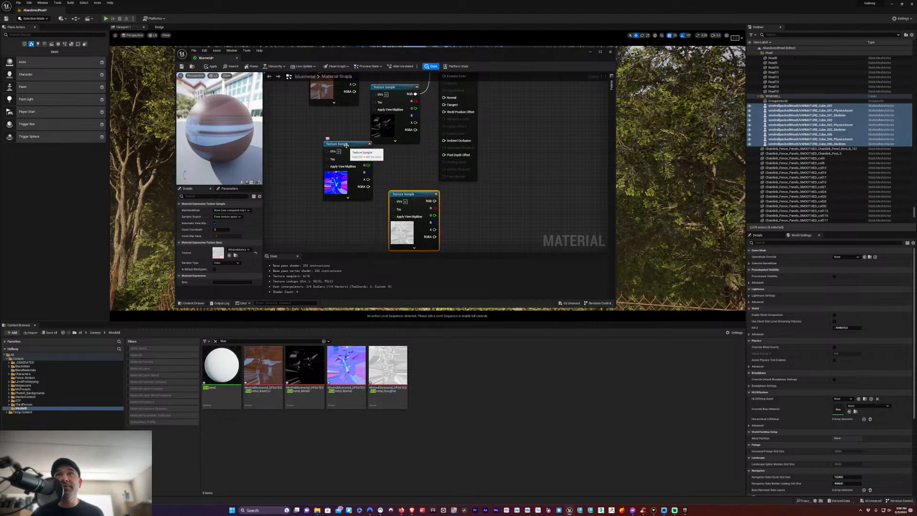
pyautogui.moveTo(346, 146); pyautogui.dragTo(324, 162)
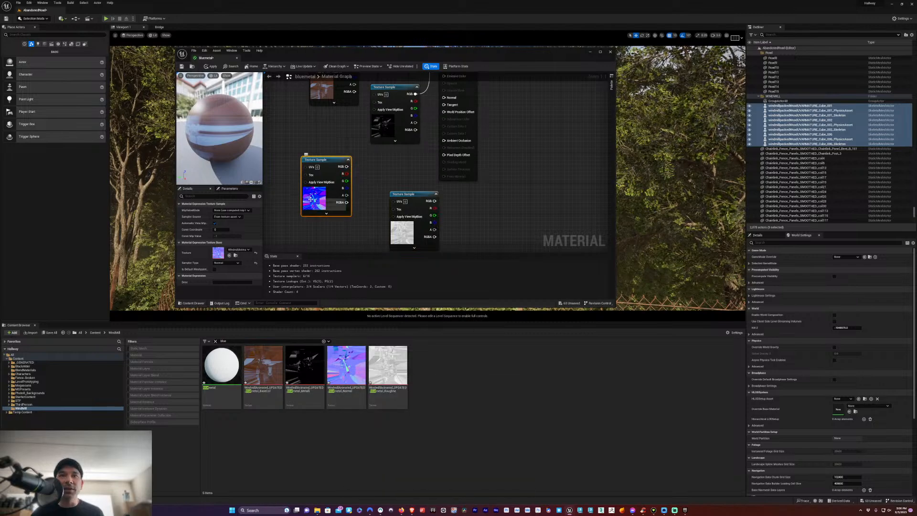
pyautogui.moveTo(347, 167); pyautogui.dragTo(444, 97)
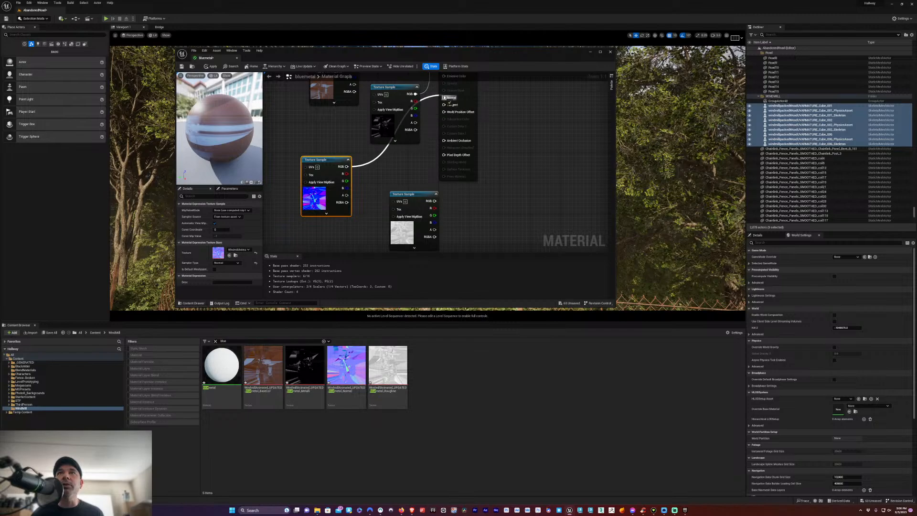
# Feed the bluemetal roughness sample into the Roughness input and spread the roughness and normal samples apart
pyautogui.click(406, 247)
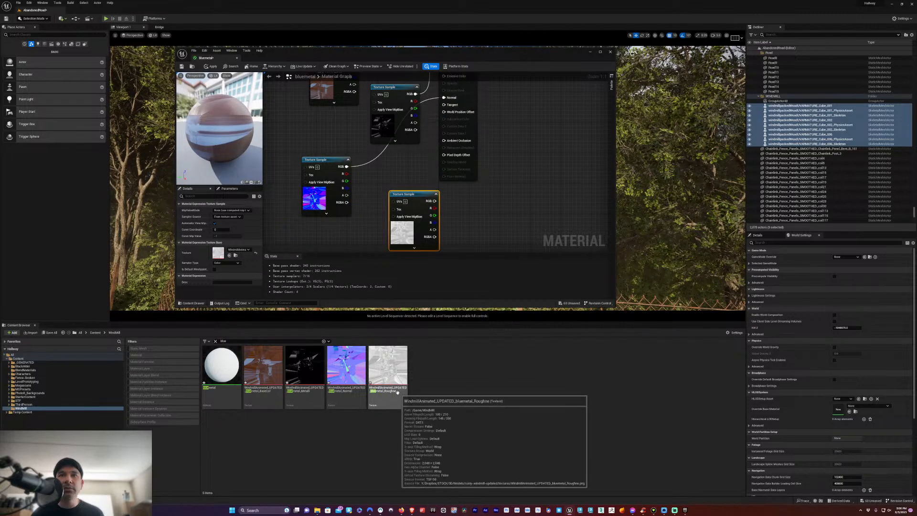
pyautogui.moveTo(409, 194); pyautogui.dragTo(374, 171)
pyautogui.moveTo(504, 133); pyautogui.dragTo(505, 166, button='right')
pyautogui.moveTo(398, 211); pyautogui.dragTo(446, 94)
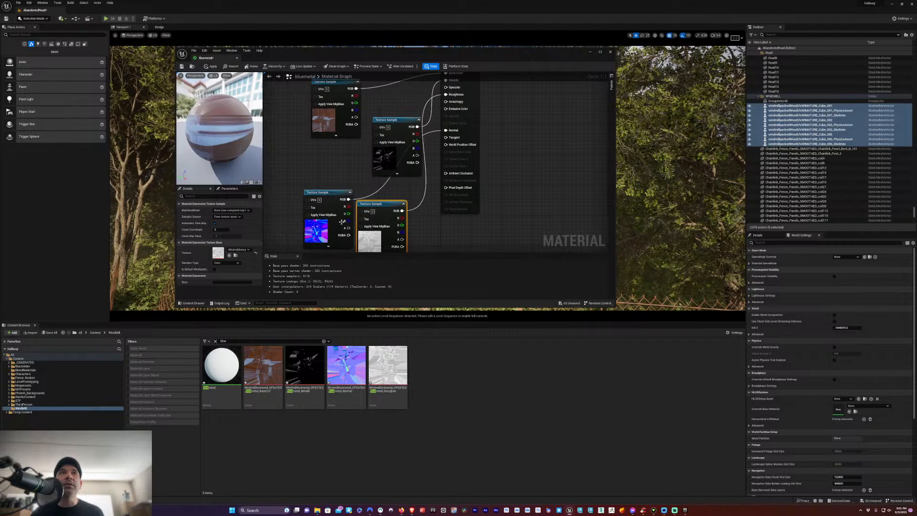
pyautogui.moveTo(329, 193); pyautogui.dragTo(292, 182)
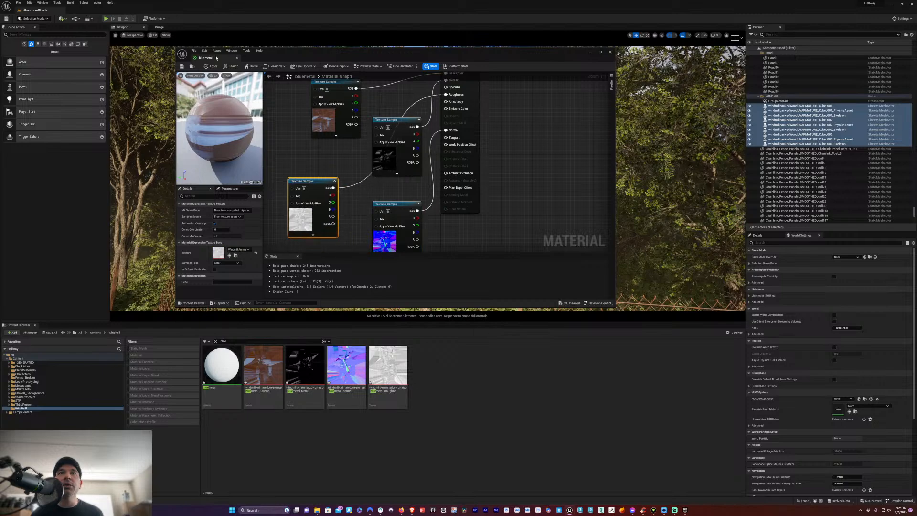
# Save and close the bluemetal material, and clear the windmill selection in the level
pyautogui.click(182, 67)
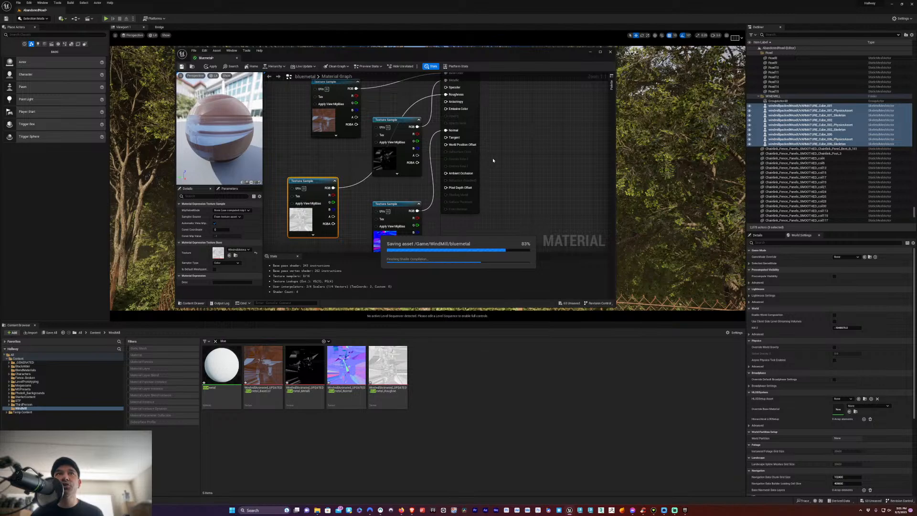
pyautogui.click(610, 52)
pyautogui.press('Escape')
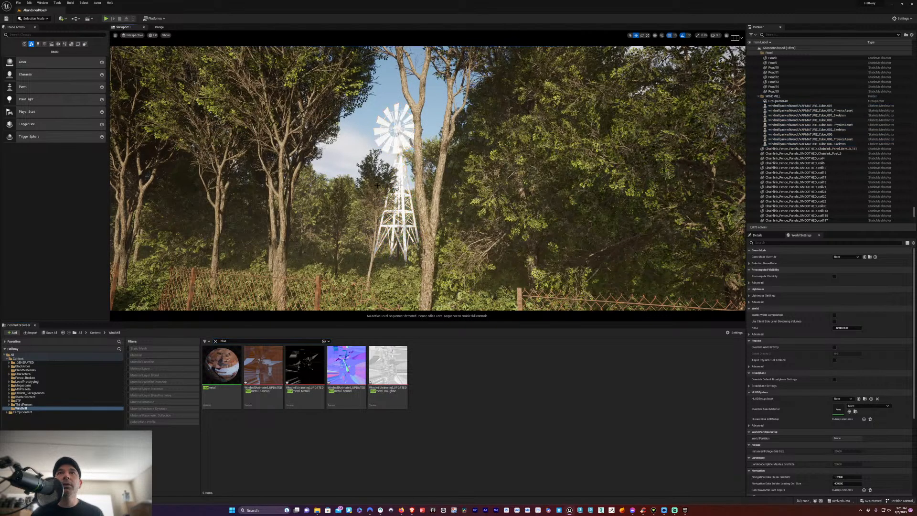
# Examine the windmill in the level from the forest up to its blades, and from above with its full tower
pyautogui.scroll(8, 384, 223)
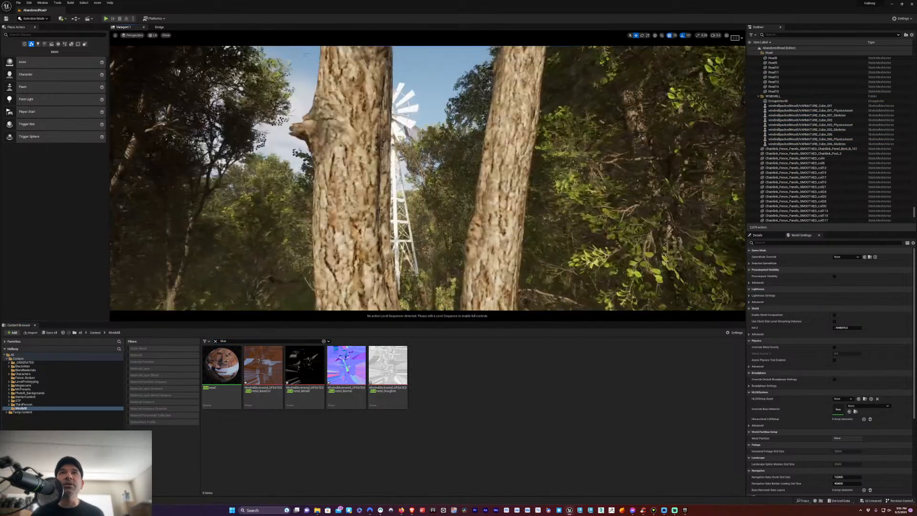
pyautogui.scroll(3, 388, 154)
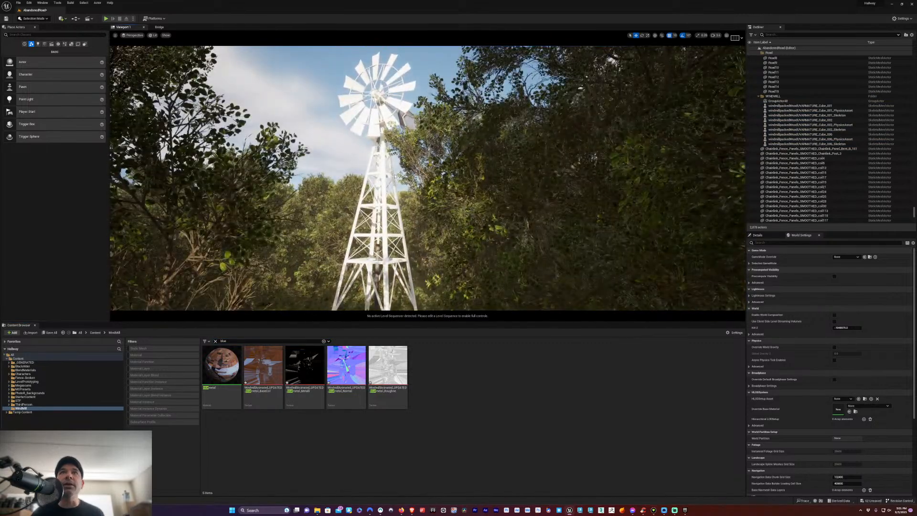
pyautogui.press('w')
pyautogui.moveTo(388, 153); pyautogui.dragTo(356, 139, button='right')
pyautogui.press('e')
pyautogui.press('d')
pyautogui.press('e')
pyautogui.press('a')
pyautogui.press('s')
pyautogui.press('w')
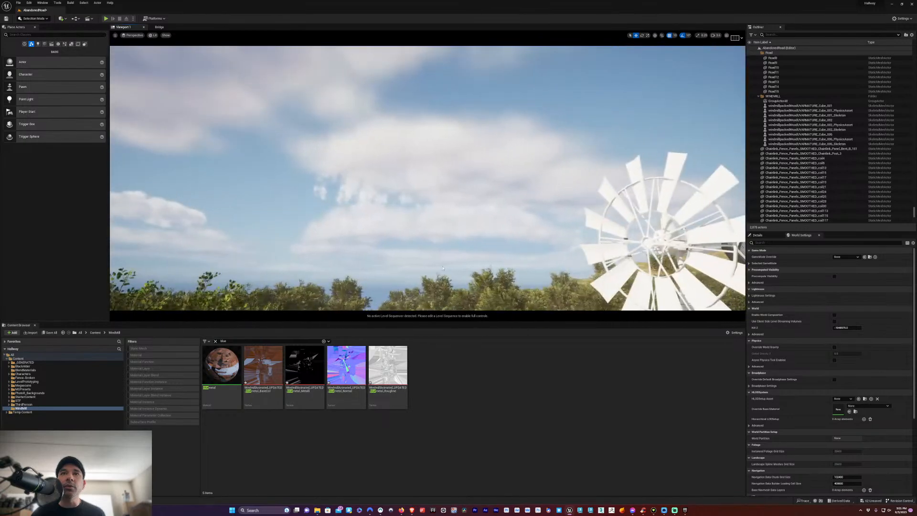
pyautogui.moveTo(556, 238); pyautogui.dragTo(566, 239, button='right')
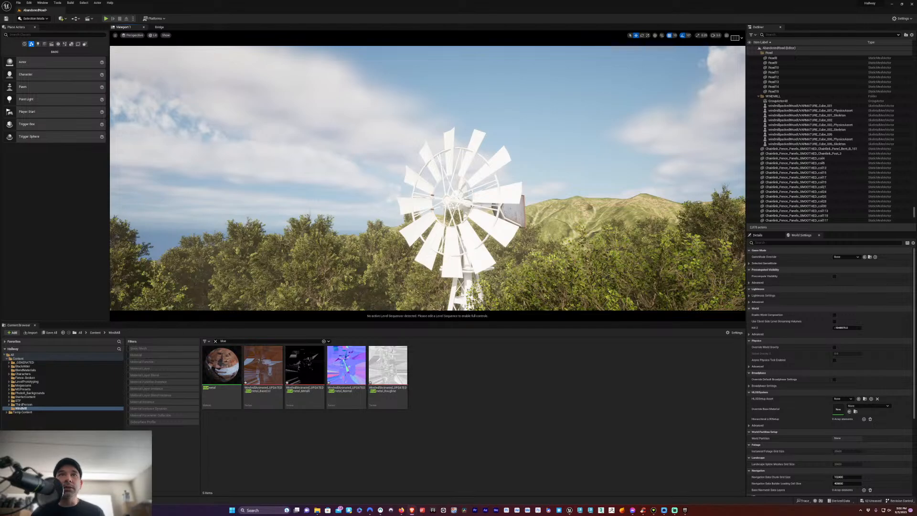
pyautogui.moveTo(428, 178); pyautogui.dragTo(420, 210, button='right')
pyautogui.scroll(-4, 424, 209)
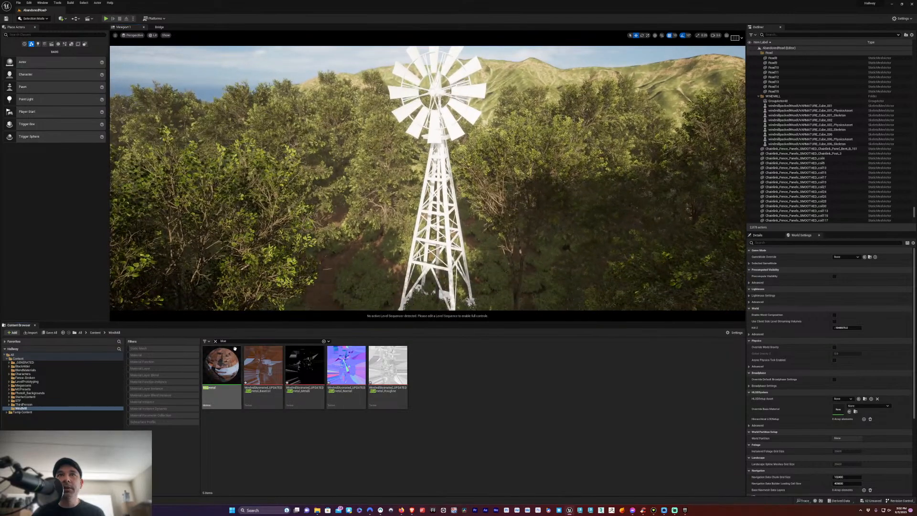
# Clear the "blue" asset filter and open the Hooks material for editing, clear of the WindMill assets
pyautogui.click(215, 341)
pyautogui.click(271, 371)
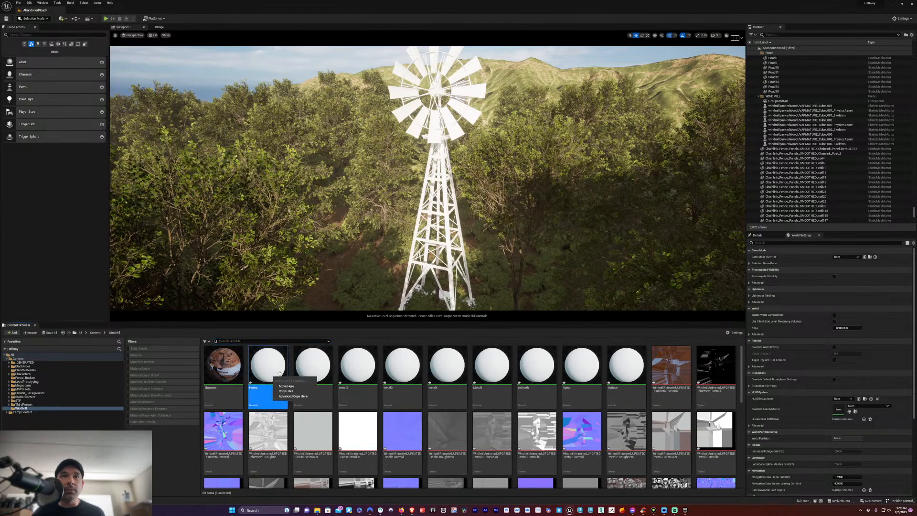
pyautogui.doubleClick(270, 368)
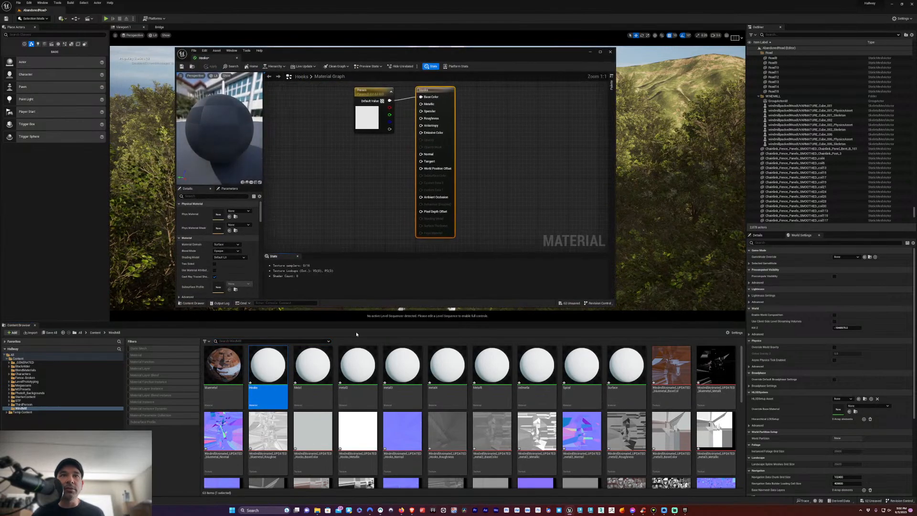
pyautogui.moveTo(356, 51); pyautogui.dragTo(310, 37)
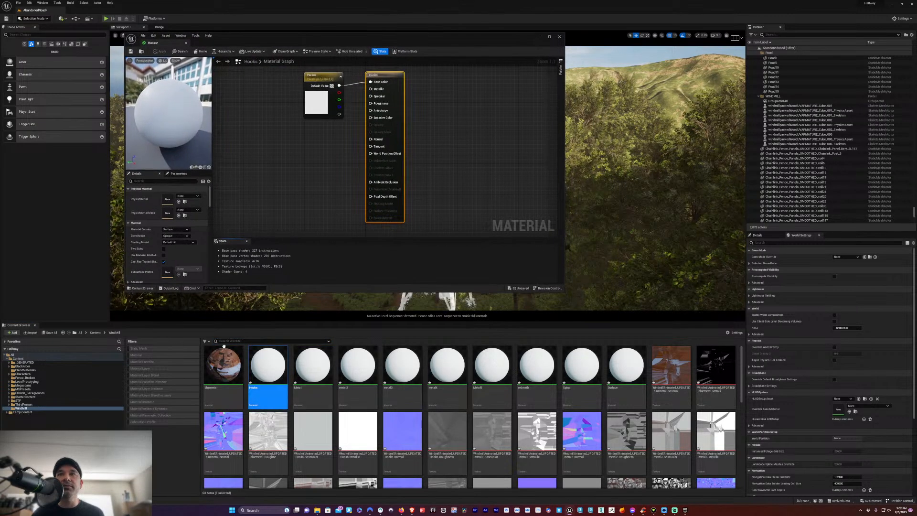
# Filter the WindMill assets by "hooks" and add the four Hooks textures to the material graph as texture samples
pyautogui.write('hooks')
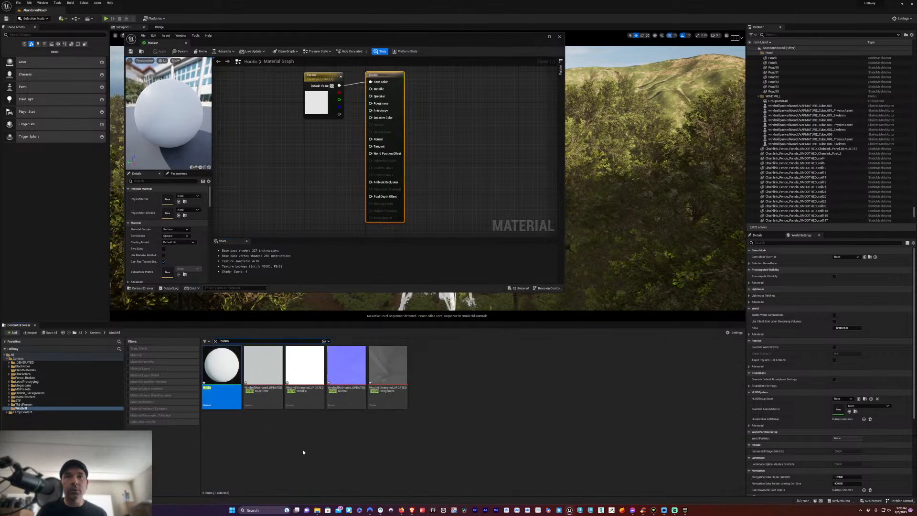
pyautogui.click(263, 368)
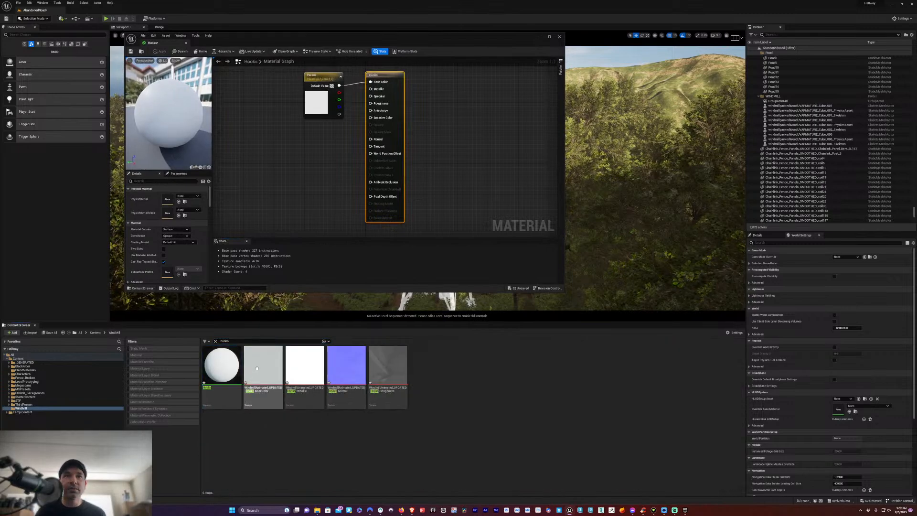
pyautogui.keyDown('shift'); pyautogui.click(387, 372); pyautogui.keyUp('shift')
pyautogui.moveTo(388, 373); pyautogui.dragTo(235, 134)
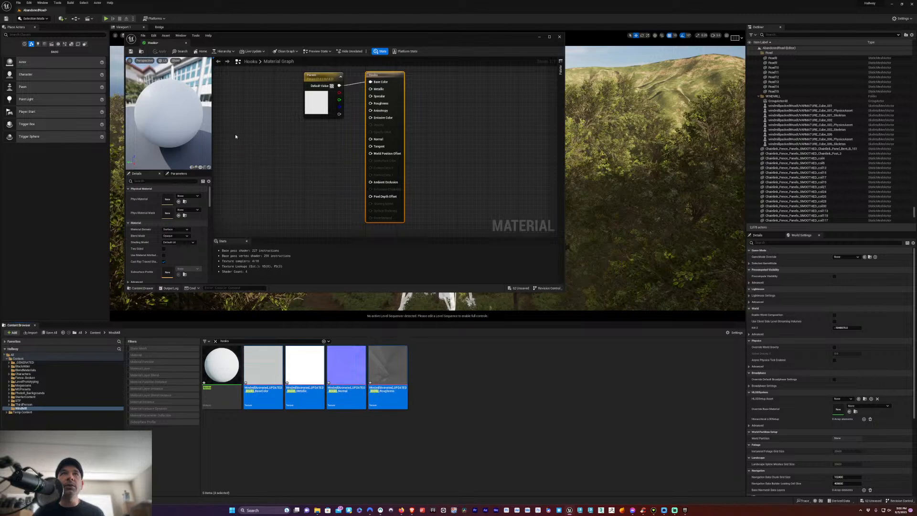
# Replace the default Param node in the Hooks graph with the base colour sample feeding Base Color
pyautogui.click(320, 75)
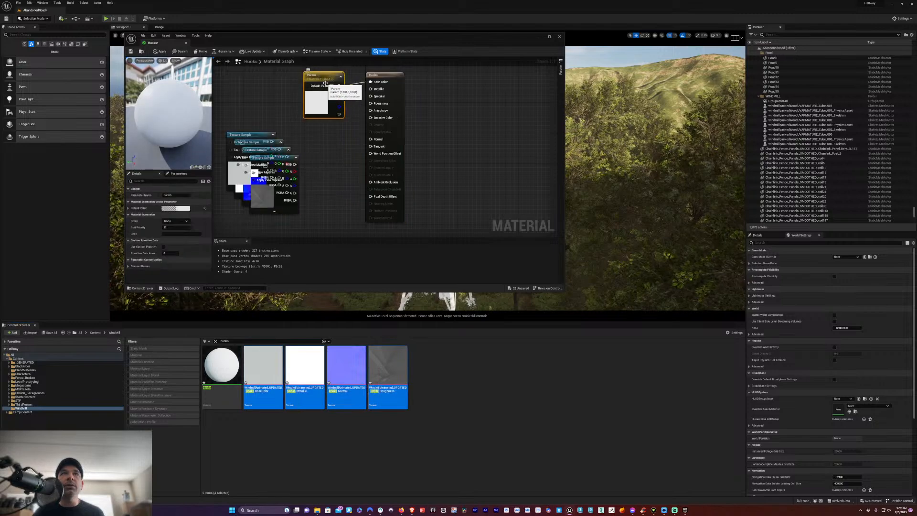
pyautogui.press('Delete')
pyautogui.moveTo(258, 135); pyautogui.dragTo(281, 86)
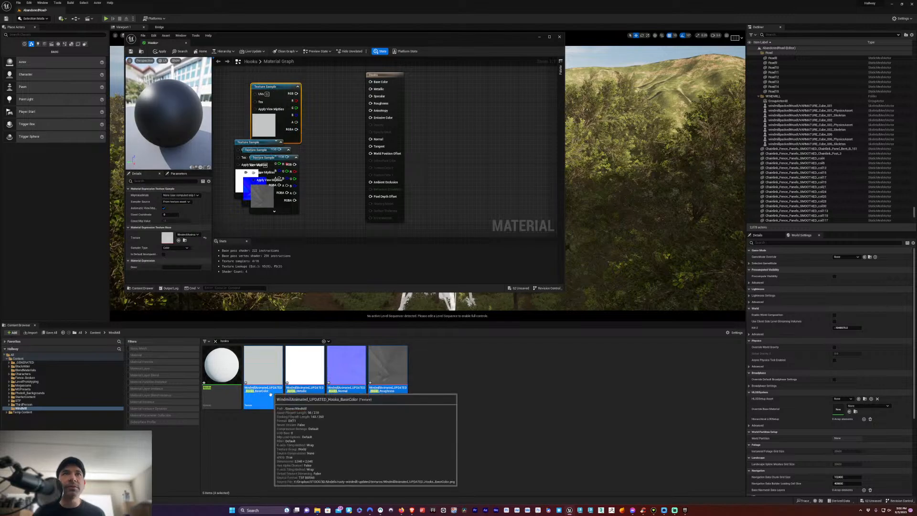
pyautogui.click(311, 91)
pyautogui.moveTo(296, 93); pyautogui.dragTo(359, 82)
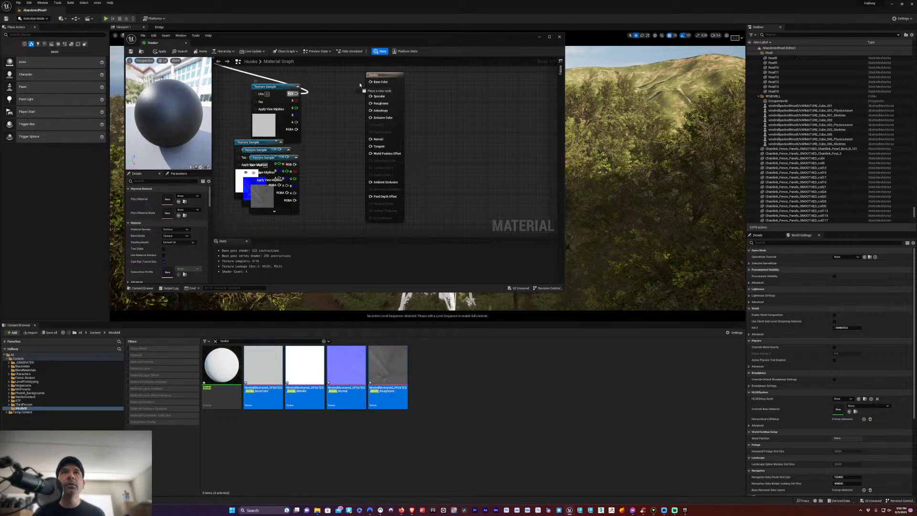
# Pull the remaining Hooks samples apart and feed them into the matching Metallic, Normal and Roughness inputs
pyautogui.moveTo(262, 146); pyautogui.dragTo(338, 125)
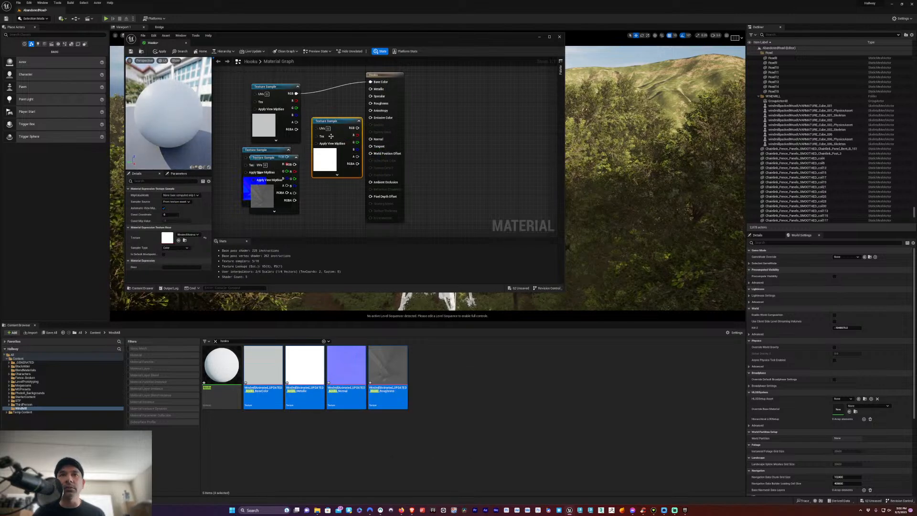
pyautogui.moveTo(313, 121); pyautogui.dragTo(372, 90)
pyautogui.moveTo(268, 157); pyautogui.dragTo(301, 193)
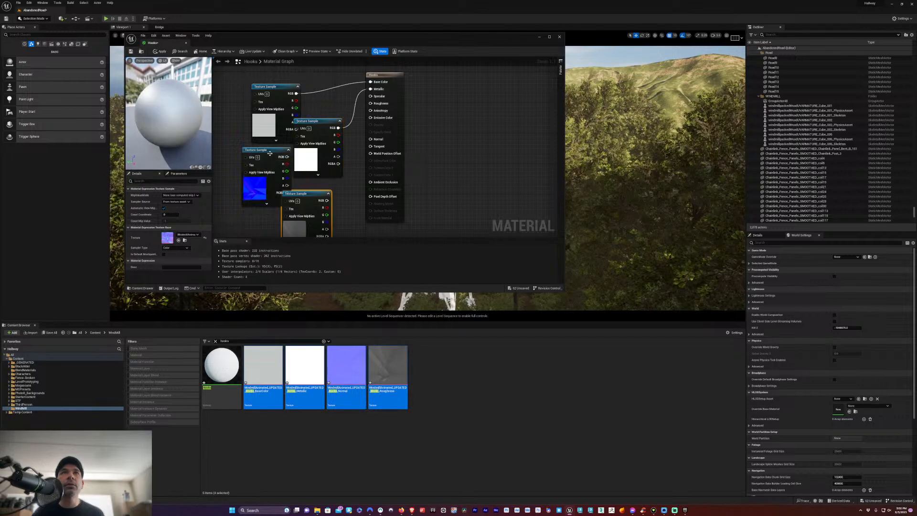
pyautogui.click(271, 155)
pyautogui.moveTo(284, 158); pyautogui.dragTo(371, 139)
pyautogui.moveTo(296, 194); pyautogui.dragTo(371, 99)
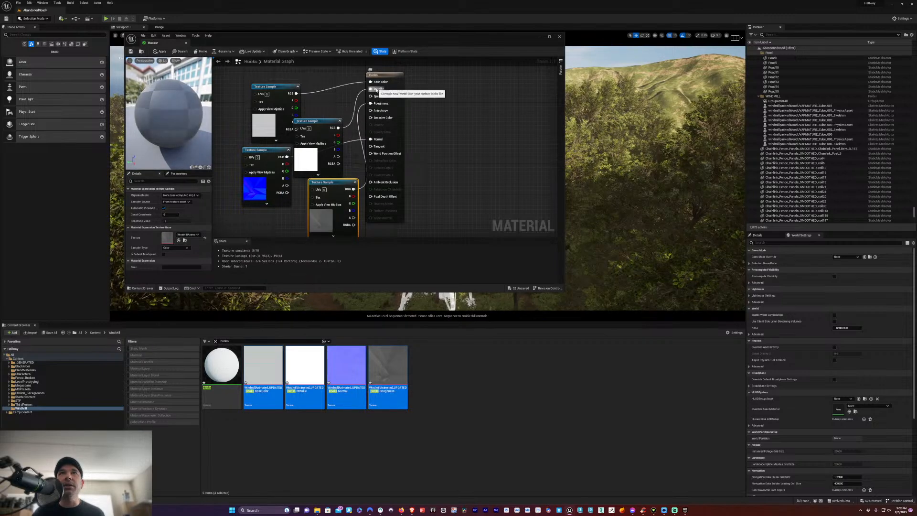
# Arrange the four Hooks texture samples in a tidy, non-overlapping layout, and save and close the material
pyautogui.moveTo(340, 185); pyautogui.dragTo(323, 192)
pyautogui.moveTo(270, 153); pyautogui.dragTo(245, 164)
pyautogui.scroll(-4, 315, 138)
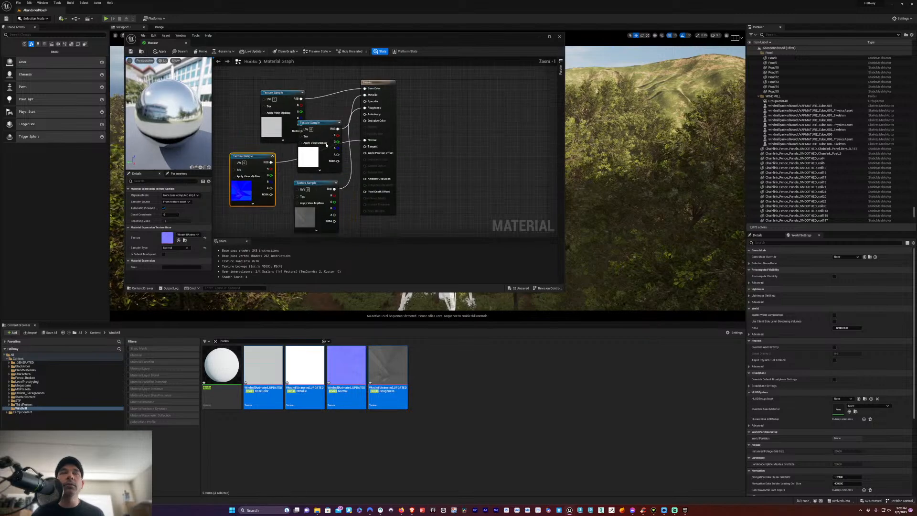
pyautogui.moveTo(300, 114); pyautogui.dragTo(270, 91)
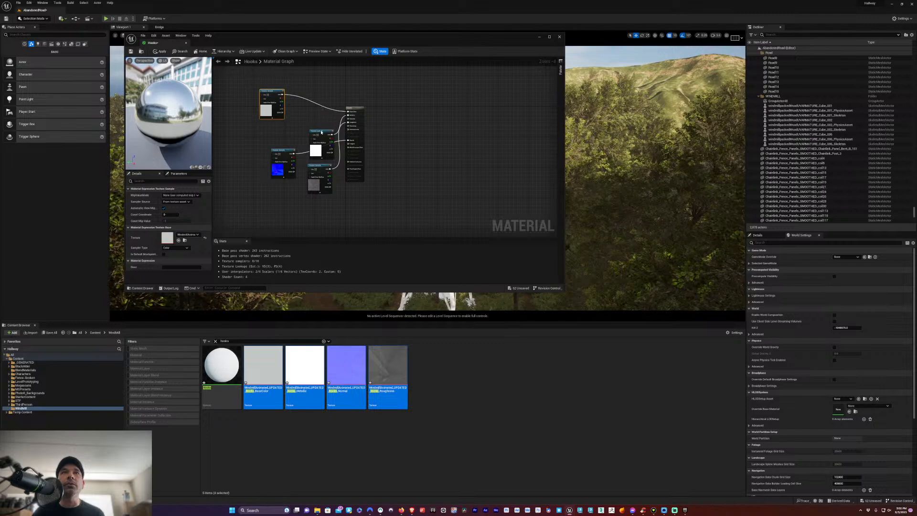
pyautogui.moveTo(321, 132); pyautogui.dragTo(304, 111)
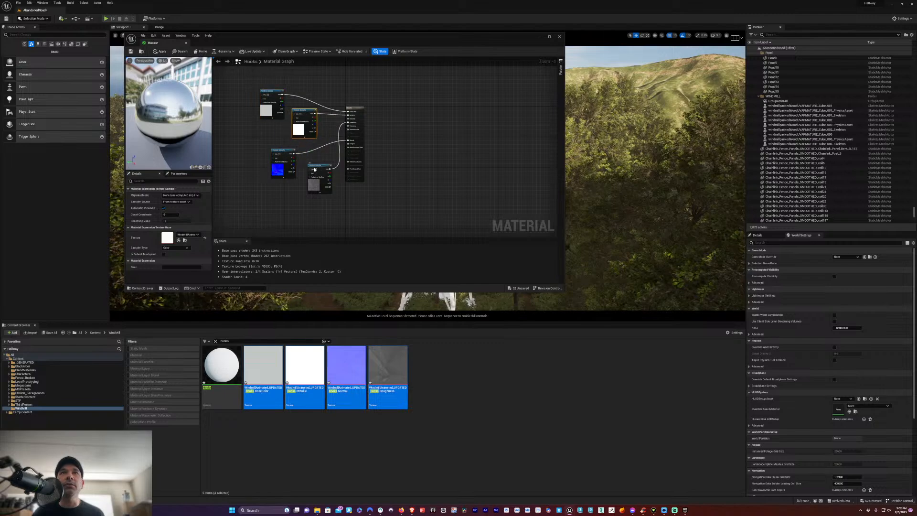
pyautogui.moveTo(314, 169); pyautogui.dragTo(305, 192)
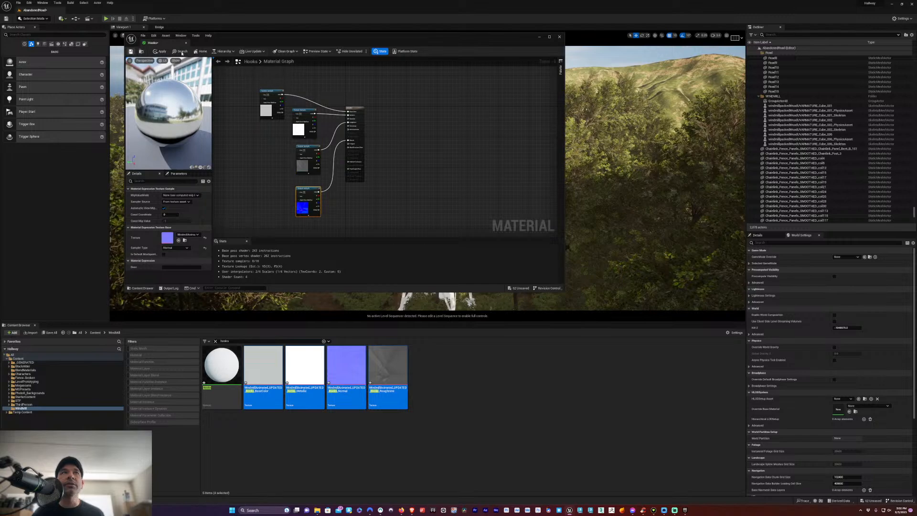
pyautogui.hotkey('ctrl', 's')
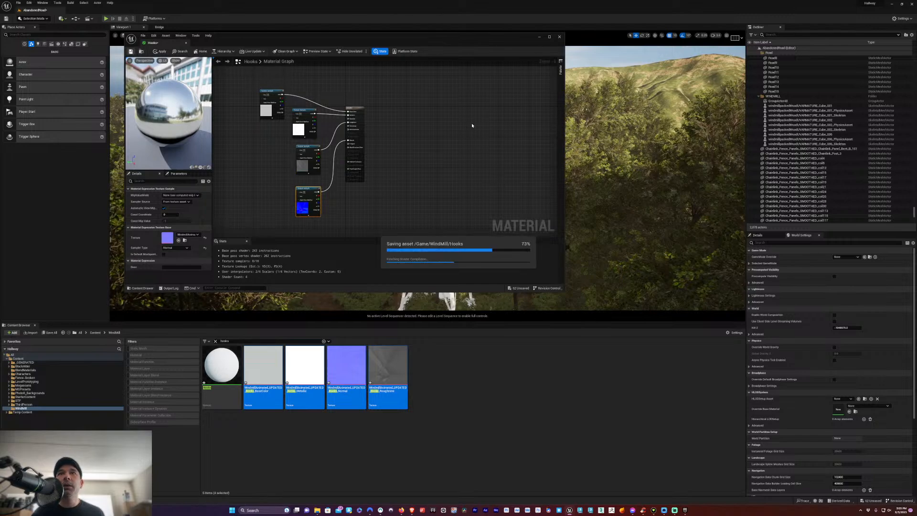
pyautogui.click(560, 37)
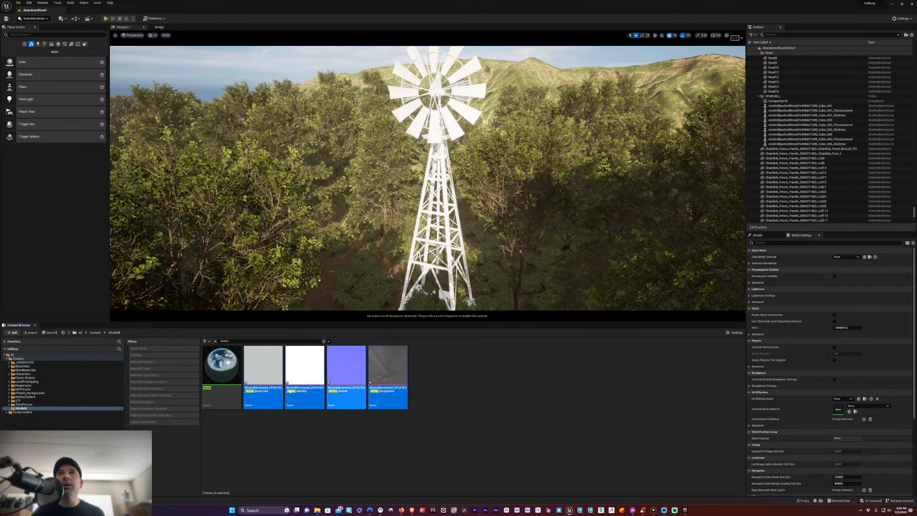
# Clear the hooks filter, open the Metal material and filter the WindMill assets by "metal"
pyautogui.click(215, 343)
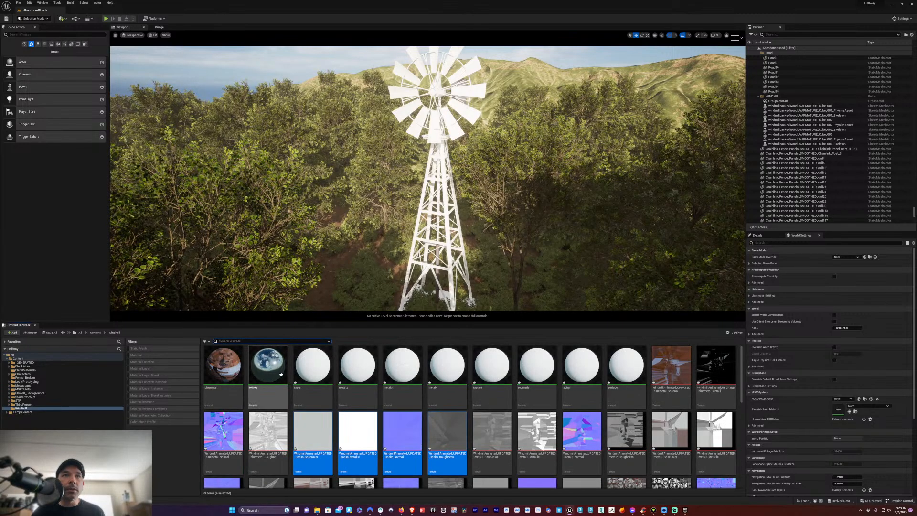
pyautogui.moveTo(311, 380); pyautogui.dragTo(319, 378)
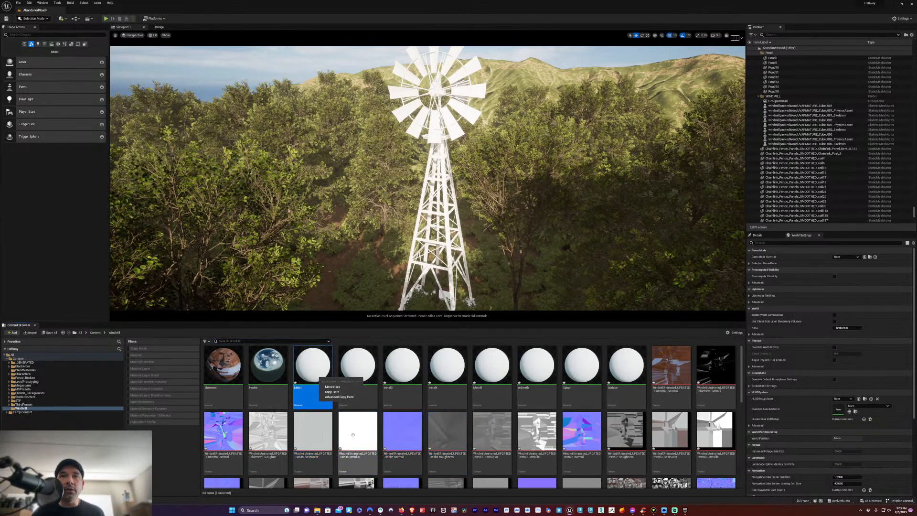
pyautogui.click(359, 366)
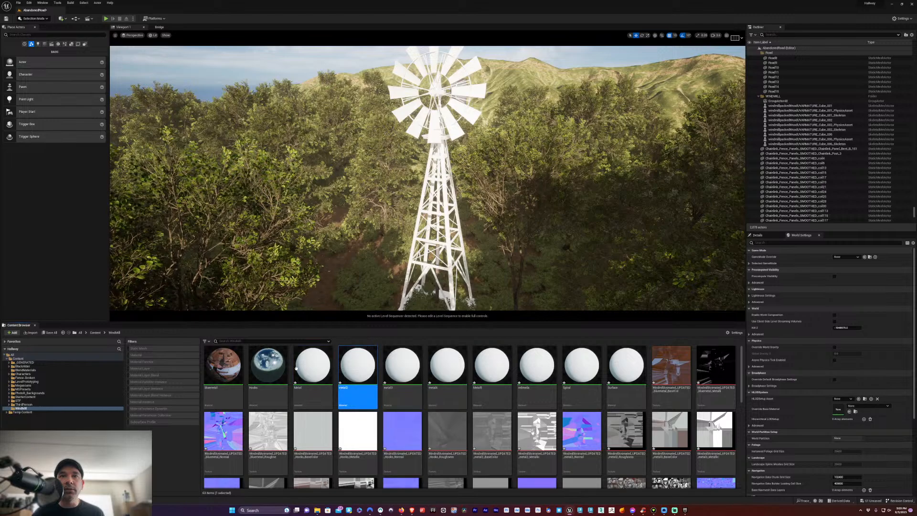
pyautogui.click(314, 366)
pyautogui.doubleClick(314, 365)
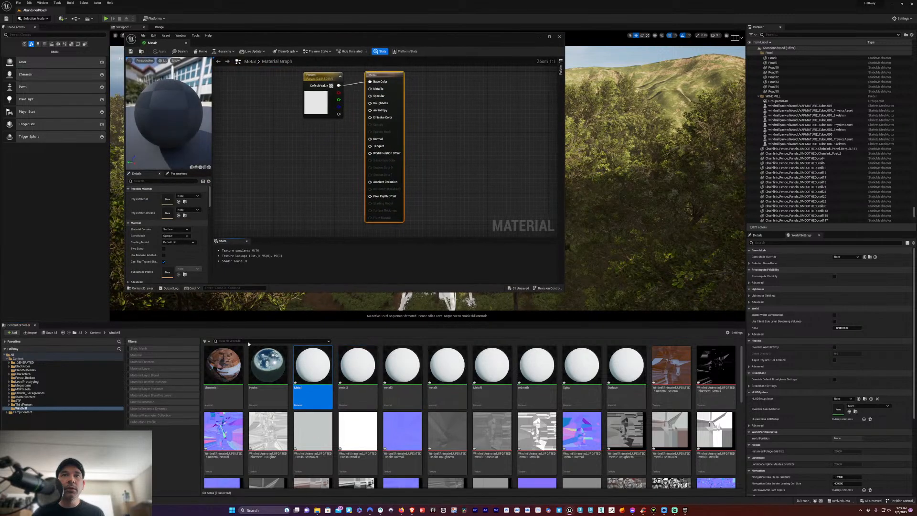
pyautogui.write('metal')
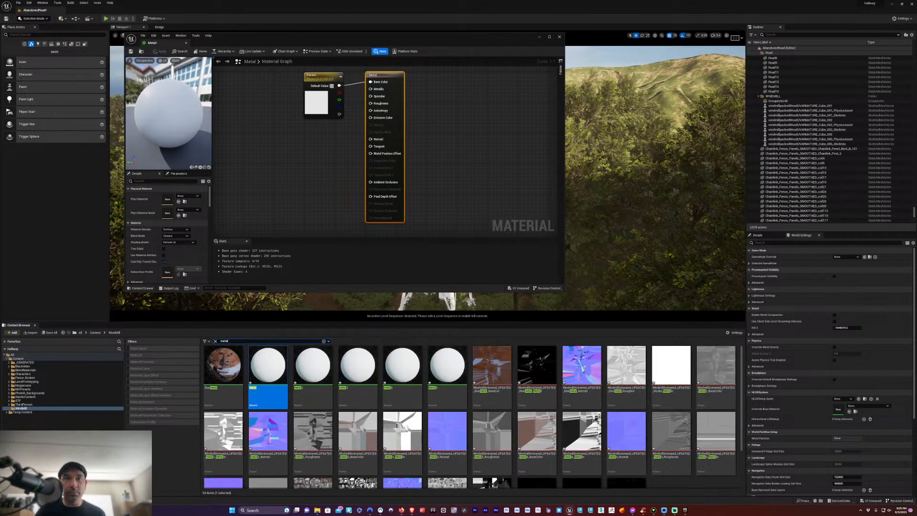
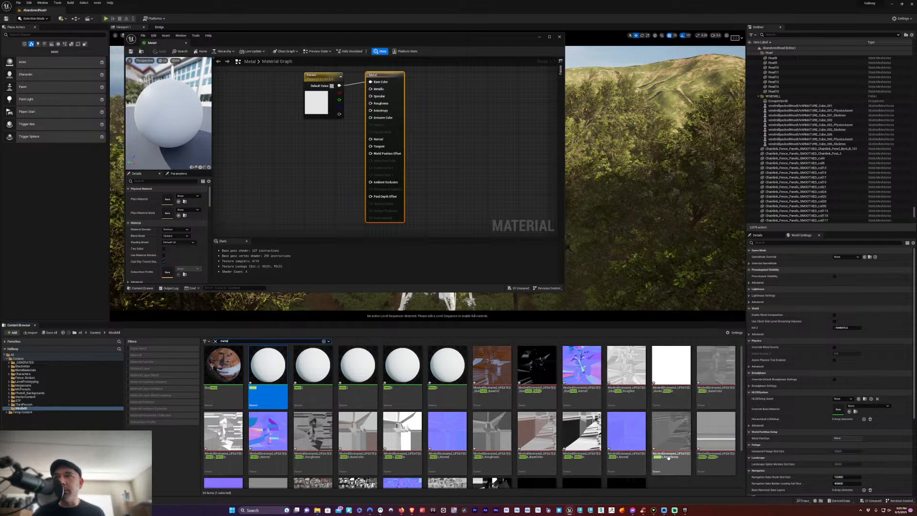
# Examine the filtered metal assets for the texture maps that belong to the Metal material
pyautogui.scroll(-2, 673, 463)
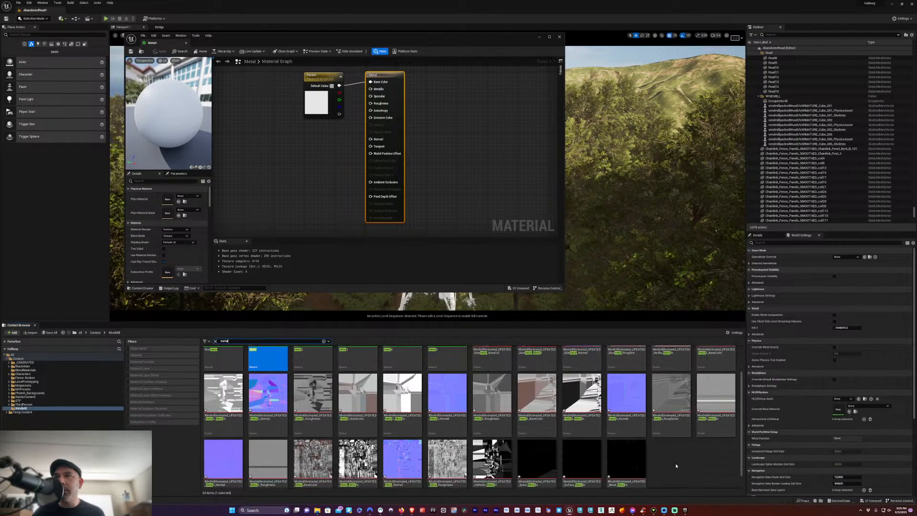
pyautogui.scroll(2, 676, 464)
pyautogui.scroll(-3, 453, 441)
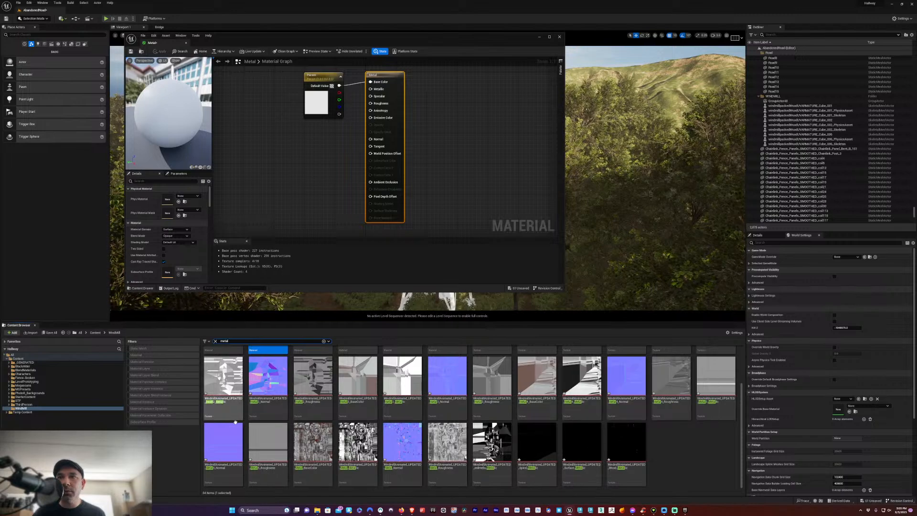
pyautogui.scroll(1, 334, 446)
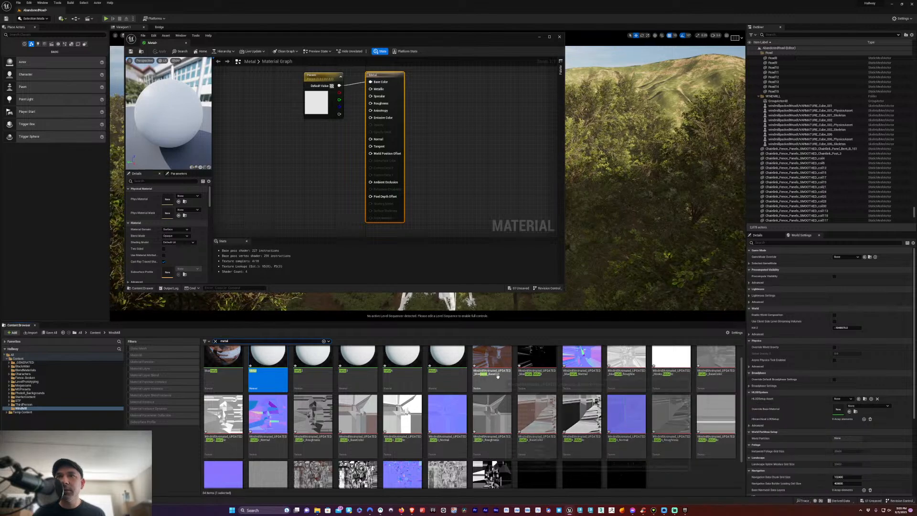
pyautogui.scroll(1, 525, 389)
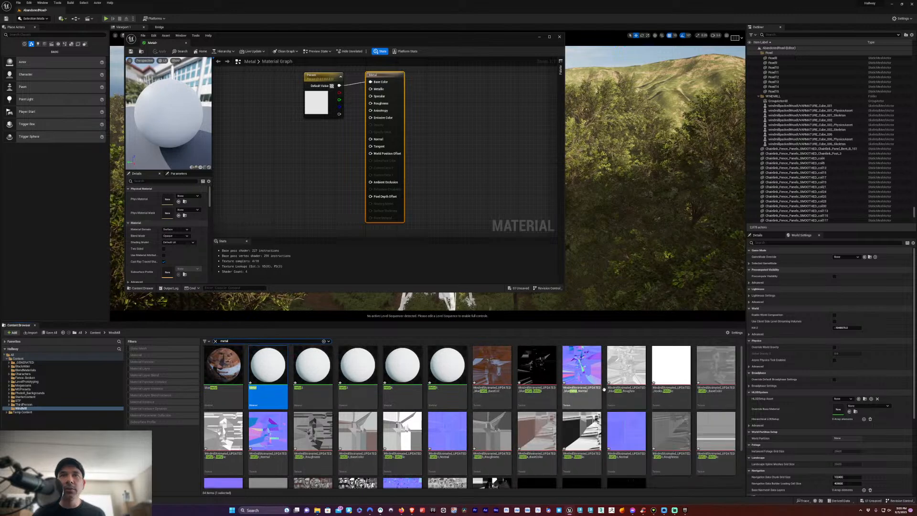
pyautogui.moveTo(599, 383)
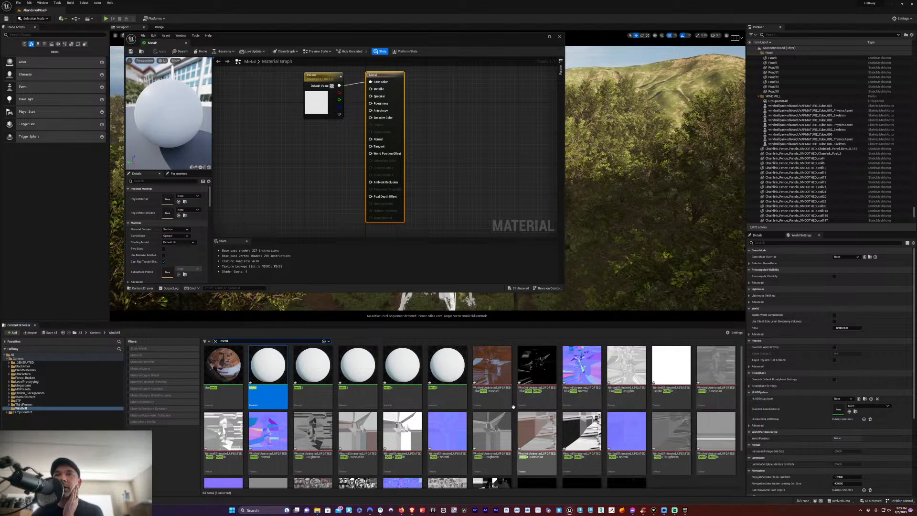
pyautogui.scroll(-2, 513, 407)
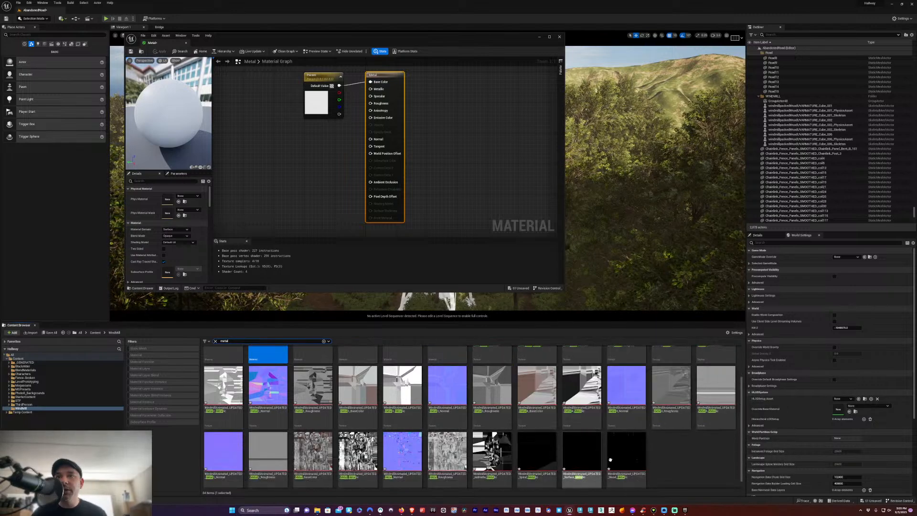
pyautogui.click(671, 462)
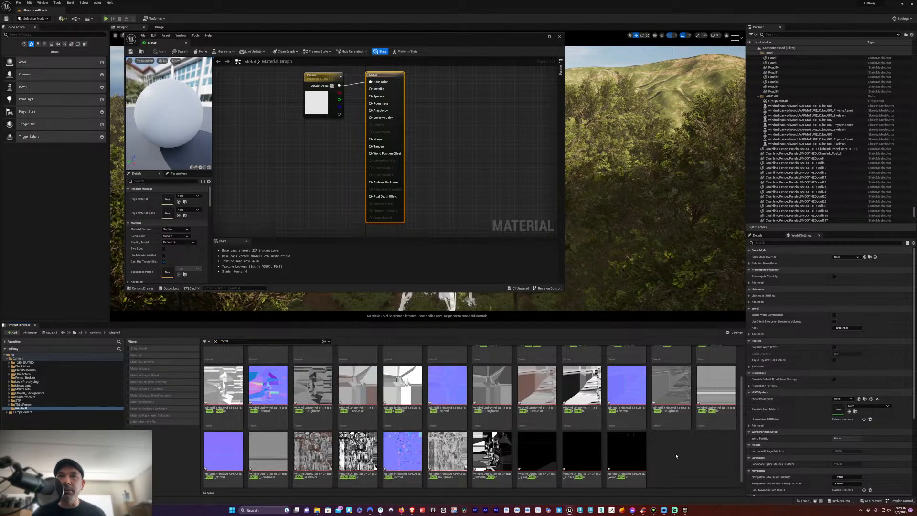
pyautogui.scroll(2, 676, 456)
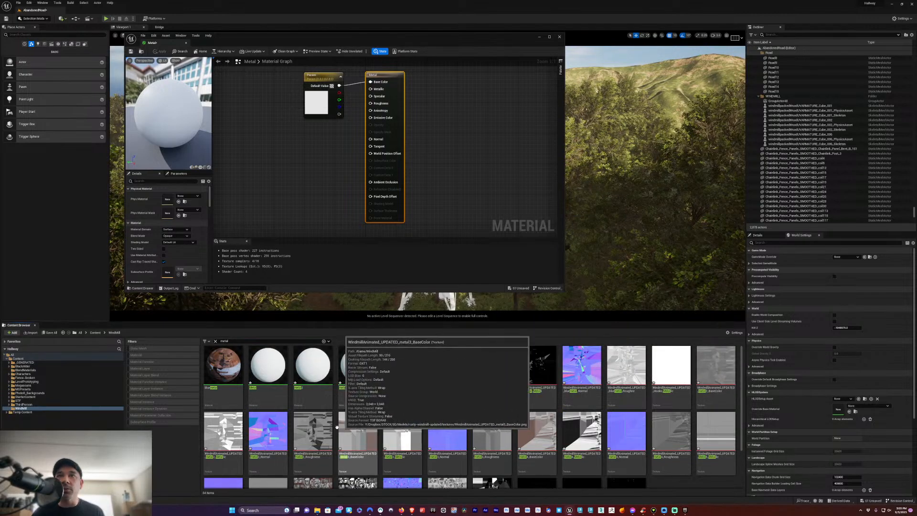
# Open the metal2 material and delete the default Param node from its graph
pyautogui.doubleClick(315, 383)
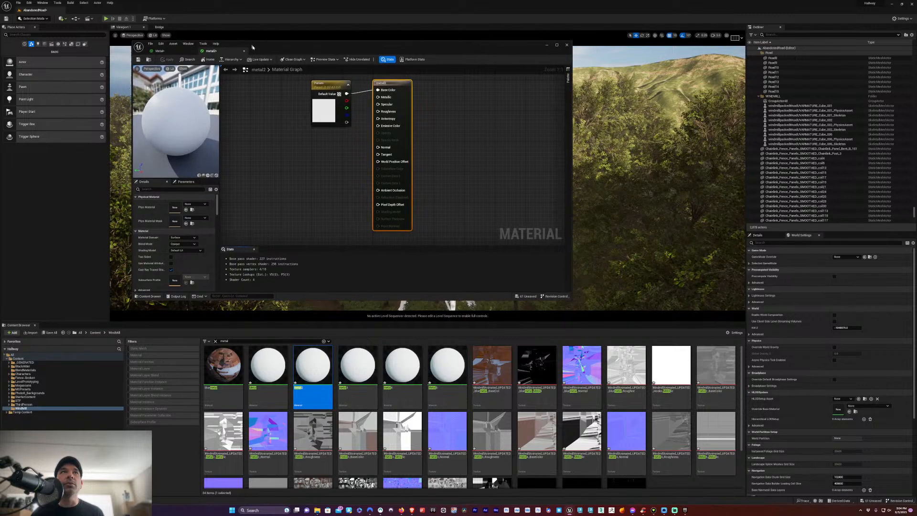
pyautogui.moveTo(245, 38); pyautogui.dragTo(258, 78)
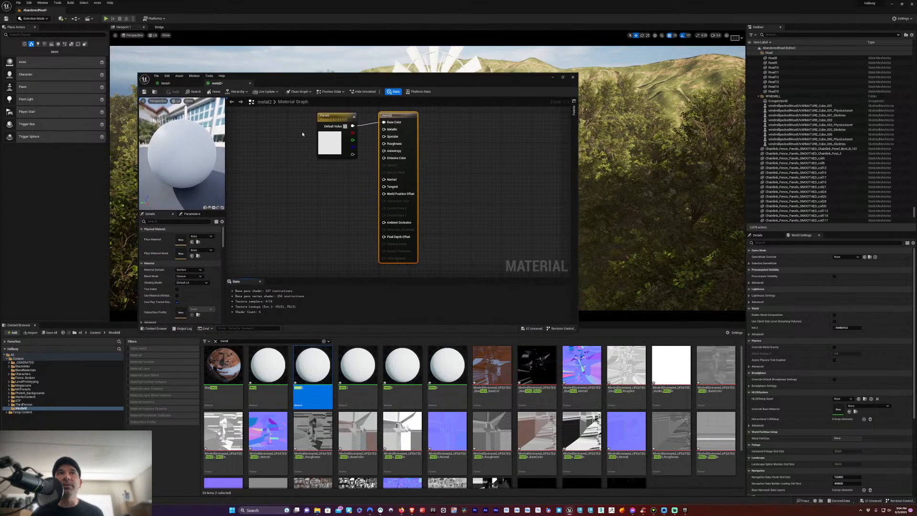
pyautogui.click(338, 117)
pyautogui.press('Delete')
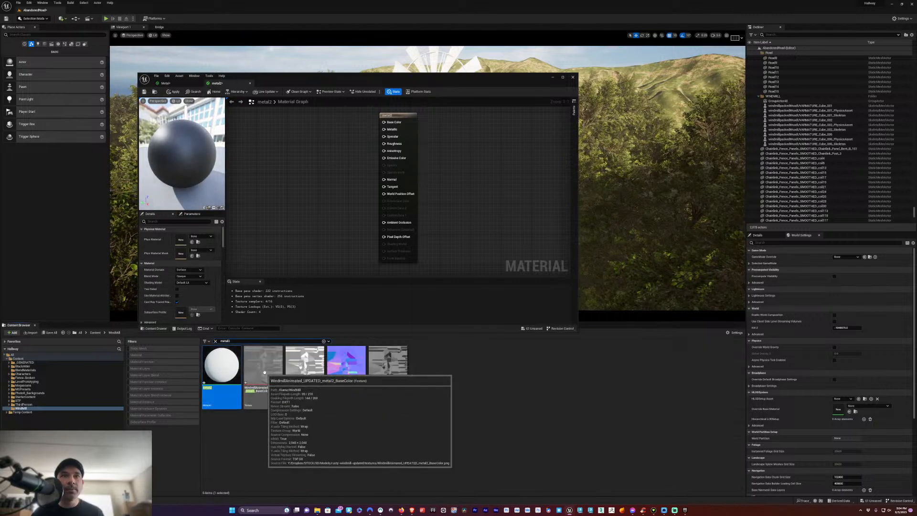
# Filter the assets by "metal2" and add the four metal2 textures to the material graph as texture samples
pyautogui.click(263, 366)
pyautogui.keyDown('shift'); pyautogui.click(381, 368); pyautogui.keyUp('shift')
pyautogui.moveTo(381, 368); pyautogui.dragTo(281, 128)
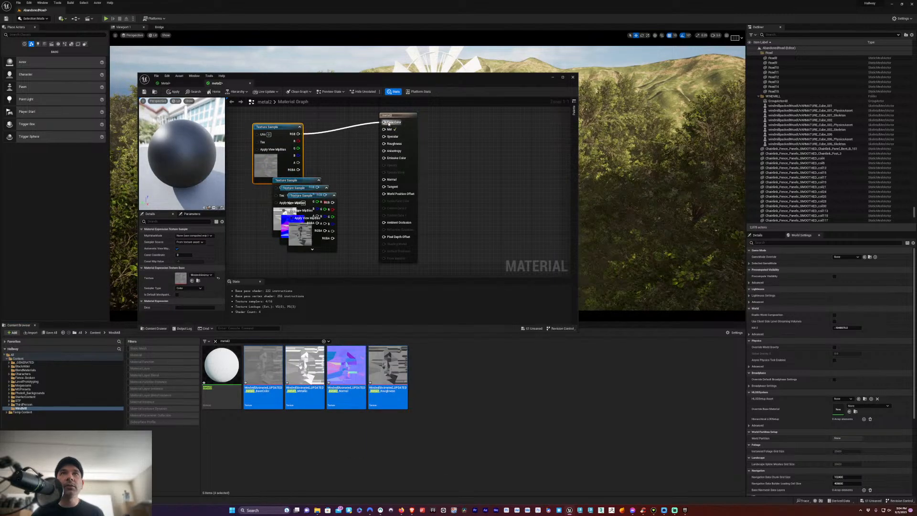
# Feed the metal2 base colour sample into Base Color and the separated metallic sample into Metallic
pyautogui.moveTo(388, 123); pyautogui.dragTo(388, 123)
pyautogui.moveTo(301, 164); pyautogui.dragTo(276, 134)
pyautogui.moveTo(277, 175); pyautogui.dragTo(258, 153)
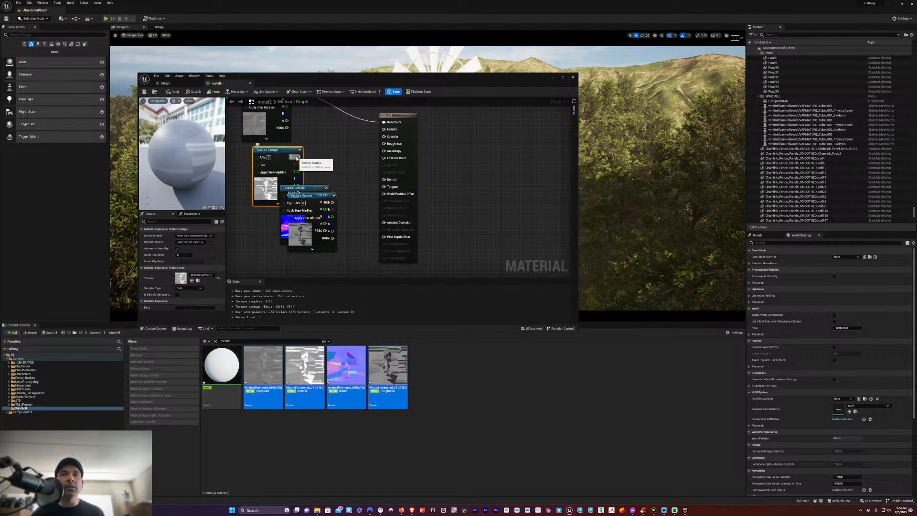
pyautogui.moveTo(386, 132); pyautogui.dragTo(385, 130)
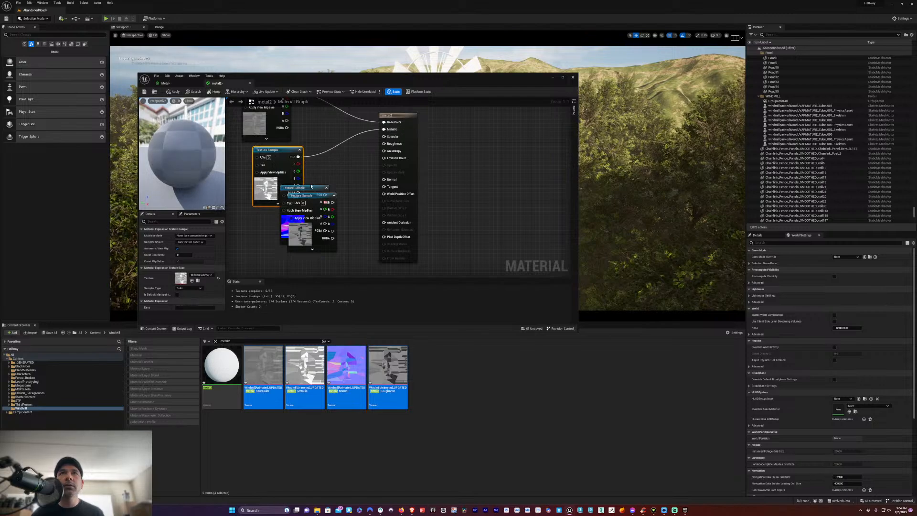
# Pull the metal2 normal and roughness samples apart and feed them into the Normal and Roughness inputs
pyautogui.moveTo(288, 204); pyautogui.dragTo(322, 252)
pyautogui.moveTo(389, 181); pyautogui.dragTo(385, 180)
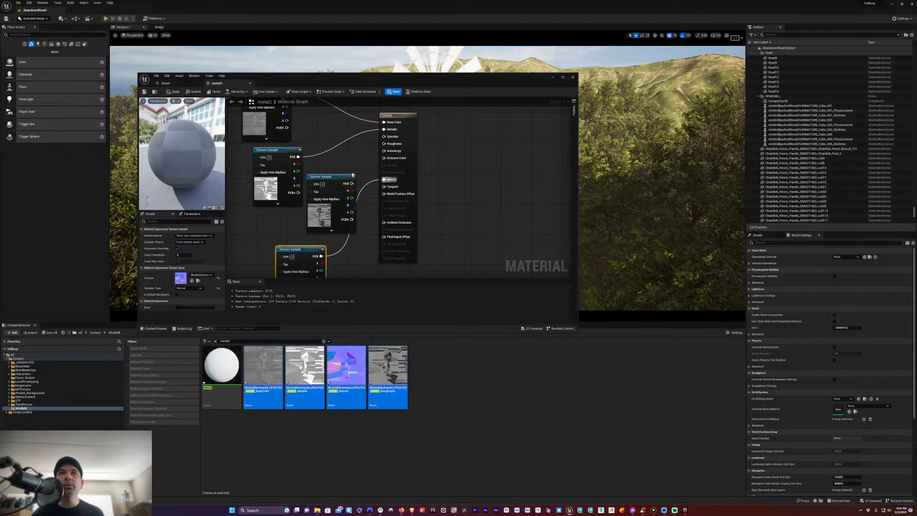
pyautogui.click(354, 183)
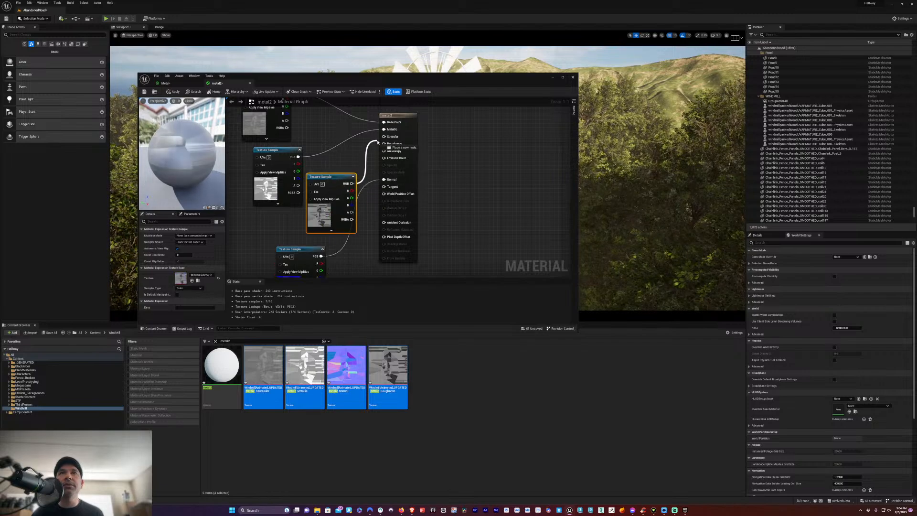
pyautogui.moveTo(384, 146); pyautogui.dragTo(383, 146)
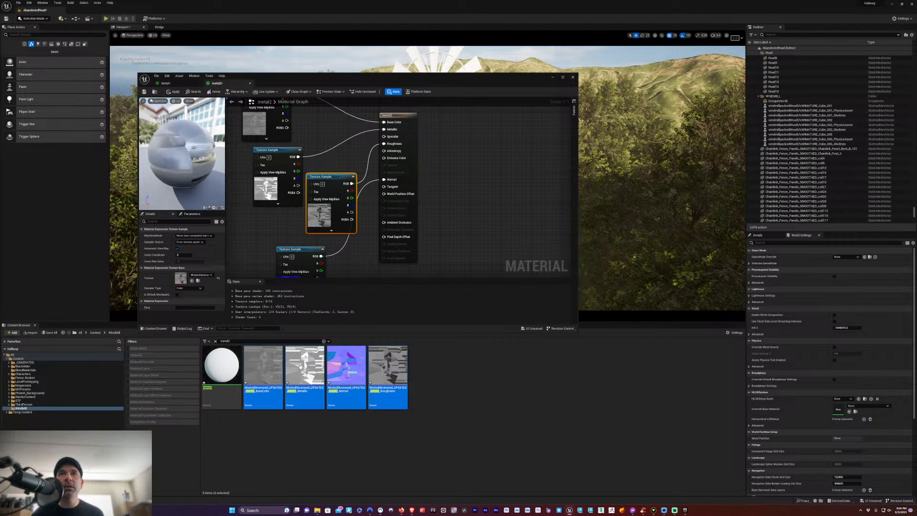
# Save the metal2 material and close both the Metal and metal2 material editors
pyautogui.hotkey('ctrl', 's')
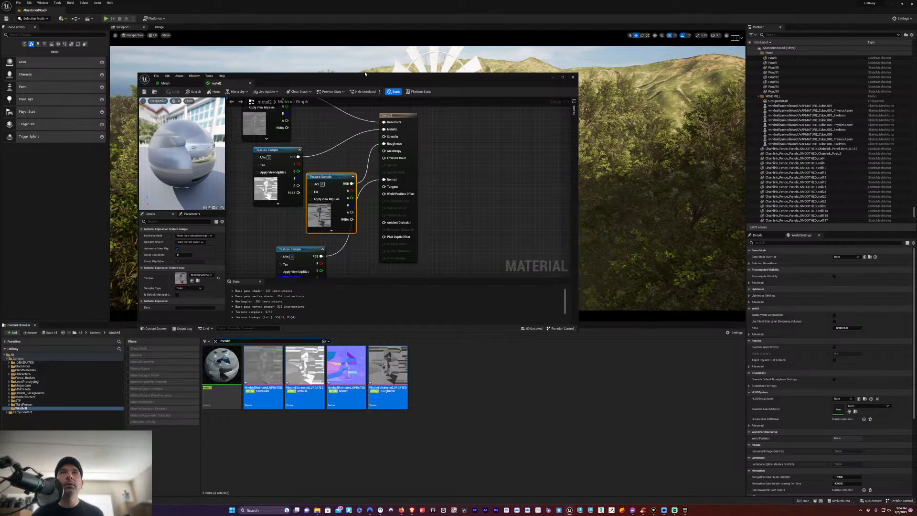
pyautogui.moveTo(365, 73); pyautogui.dragTo(328, 91)
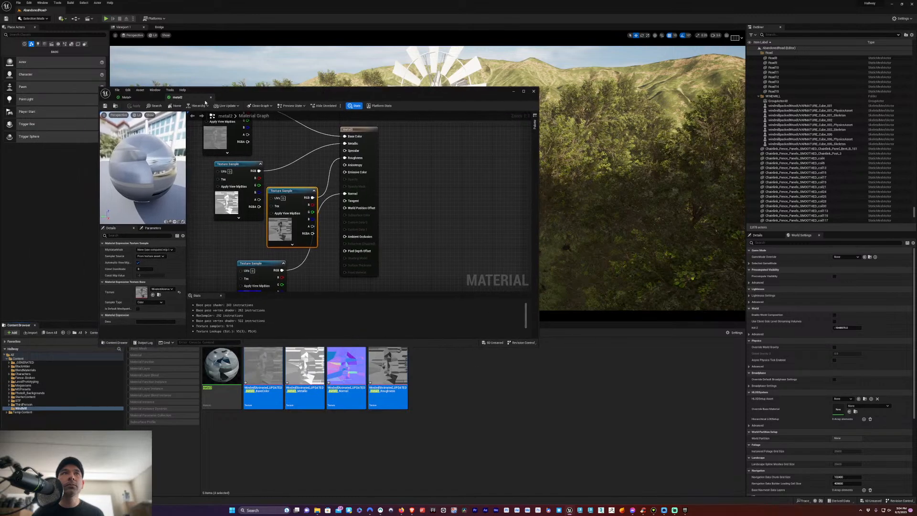
pyautogui.click(155, 98)
pyautogui.click(160, 97)
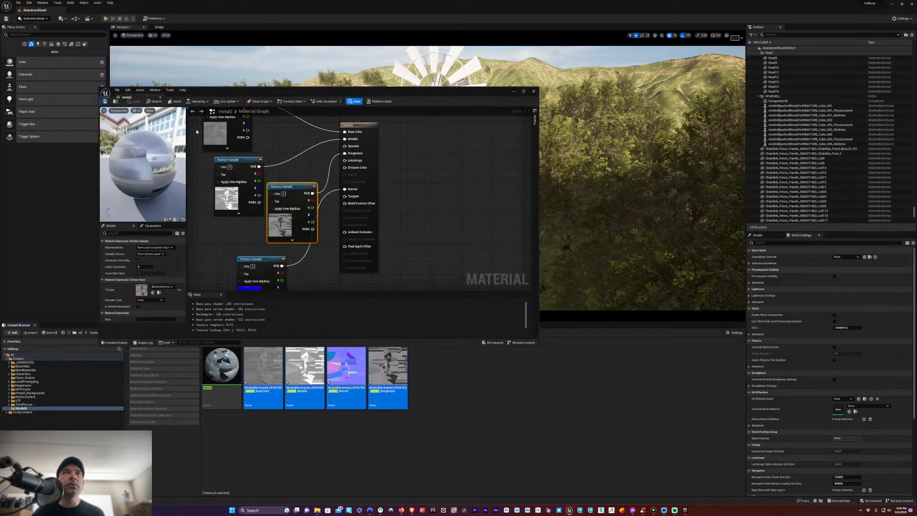
pyautogui.click(160, 97)
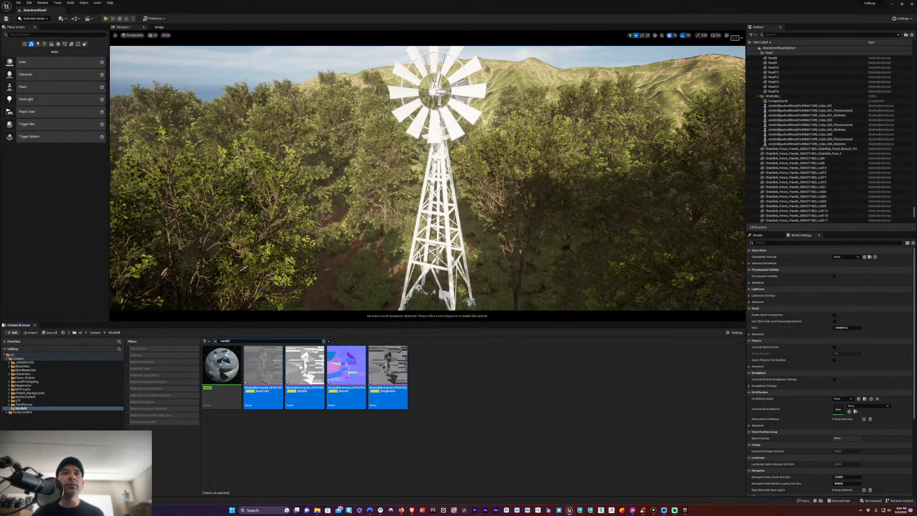
# Filter by "metal3", open the metal3 material, add its four textures as texture samples and delete the default Param node
pyautogui.doubleClick(220, 365)
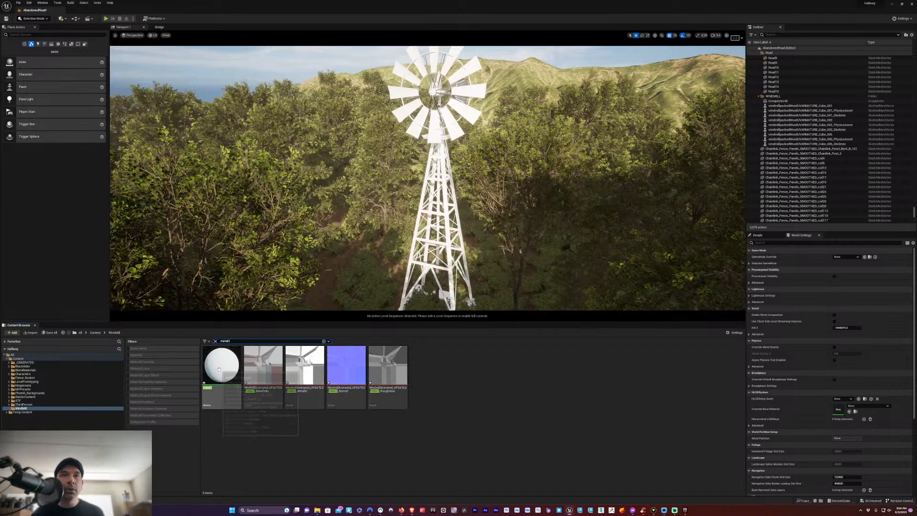
pyautogui.click(263, 370)
pyautogui.keyDown('shift'); pyautogui.click(388, 370); pyautogui.keyUp('shift')
pyautogui.moveTo(273, 370); pyautogui.dragTo(252, 186)
pyautogui.click(301, 132)
pyautogui.press('Delete')
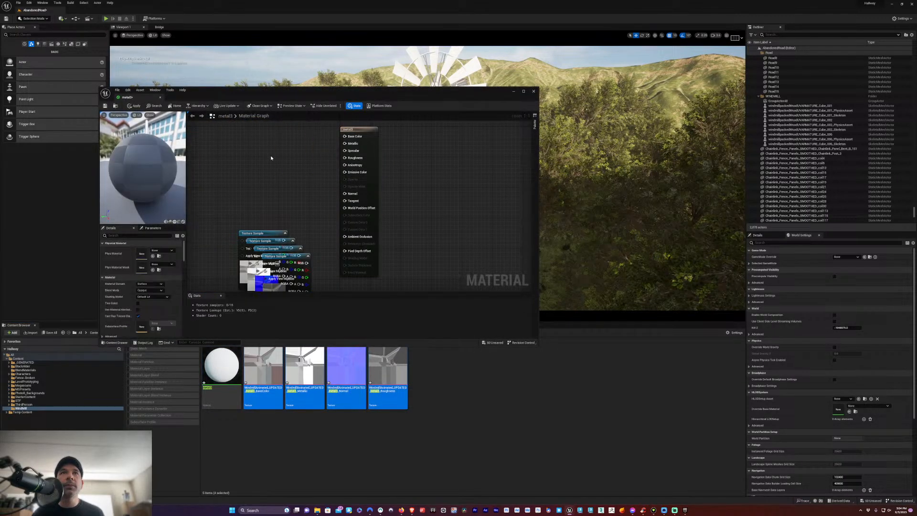
# Separate the metal3 base colour and metallic samples and feed them into Base Color and Metallic
pyautogui.moveTo(252, 234); pyautogui.dragTo(234, 134)
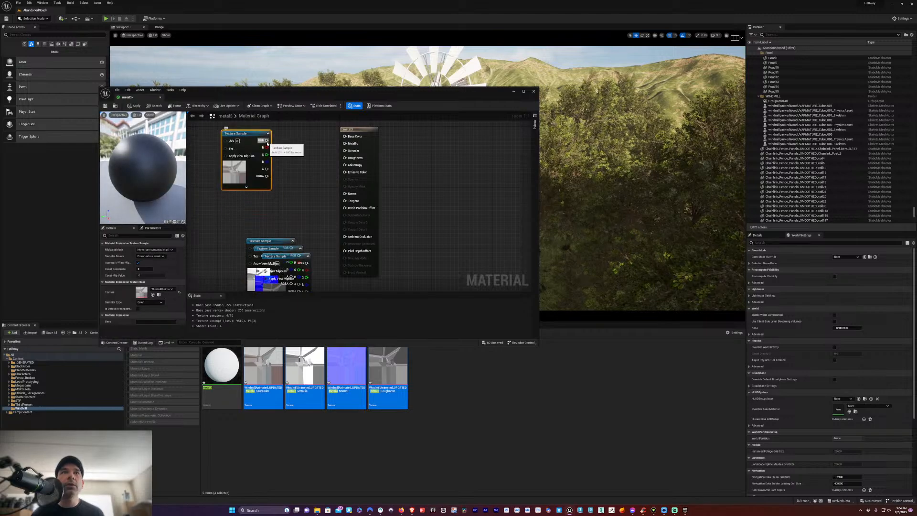
pyautogui.moveTo(344, 138); pyautogui.dragTo(344, 137)
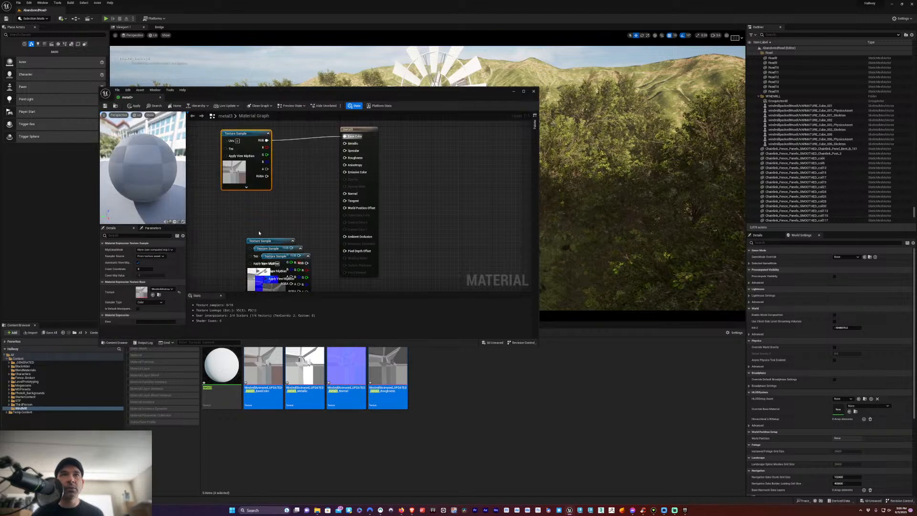
pyautogui.moveTo(261, 240); pyautogui.dragTo(250, 199)
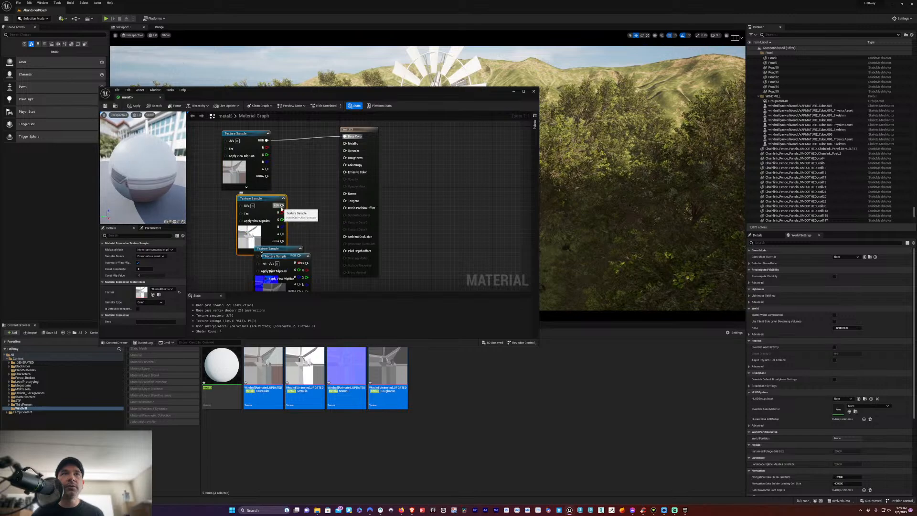
pyautogui.moveTo(344, 146); pyautogui.dragTo(344, 144)
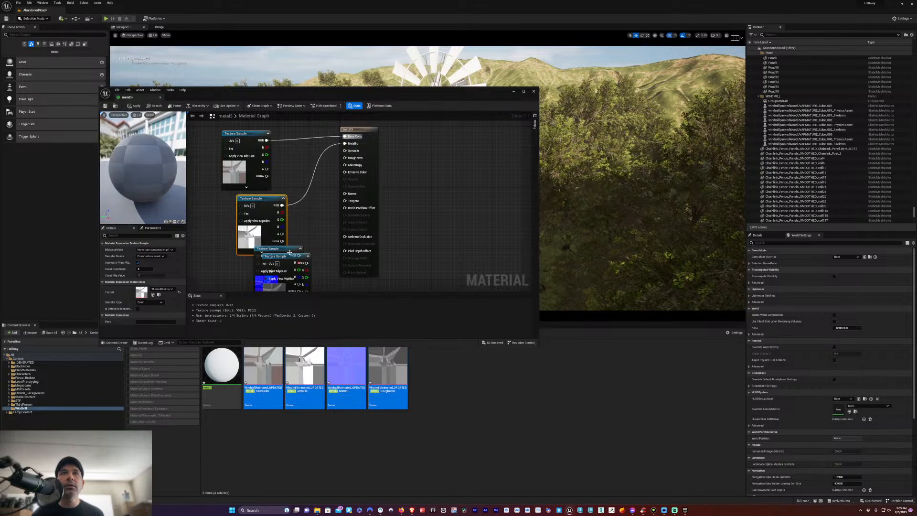
# Pull the metal3 normal and roughness samples apart and feed them into the Normal and Roughness inputs
pyautogui.moveTo(293, 252); pyautogui.dragTo(264, 124)
pyautogui.moveTo(321, 171); pyautogui.dragTo(325, 283, button='right')
pyautogui.moveTo(282, 234); pyautogui.dragTo(293, 177)
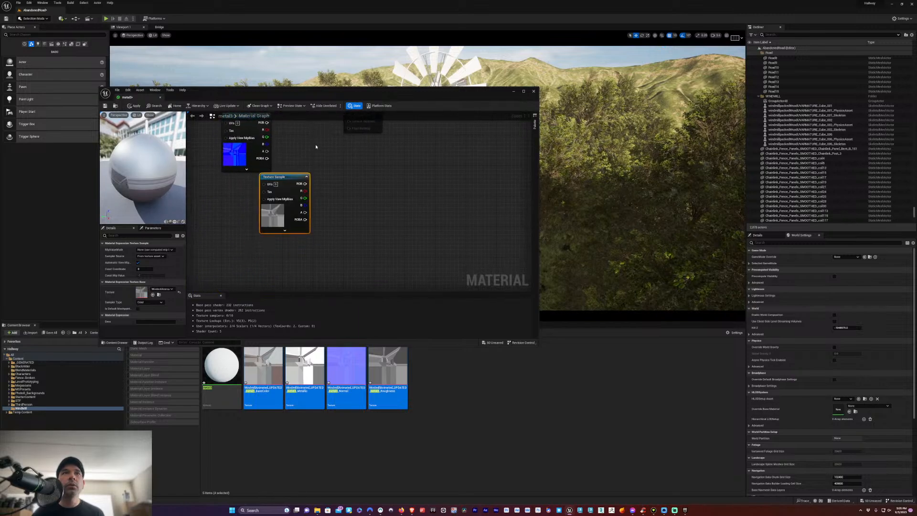
pyautogui.moveTo(316, 146); pyautogui.dragTo(326, 184, button='right')
pyautogui.moveTo(348, 132); pyautogui.dragTo(359, 147)
pyautogui.moveTo(300, 273); pyautogui.dragTo(315, 239)
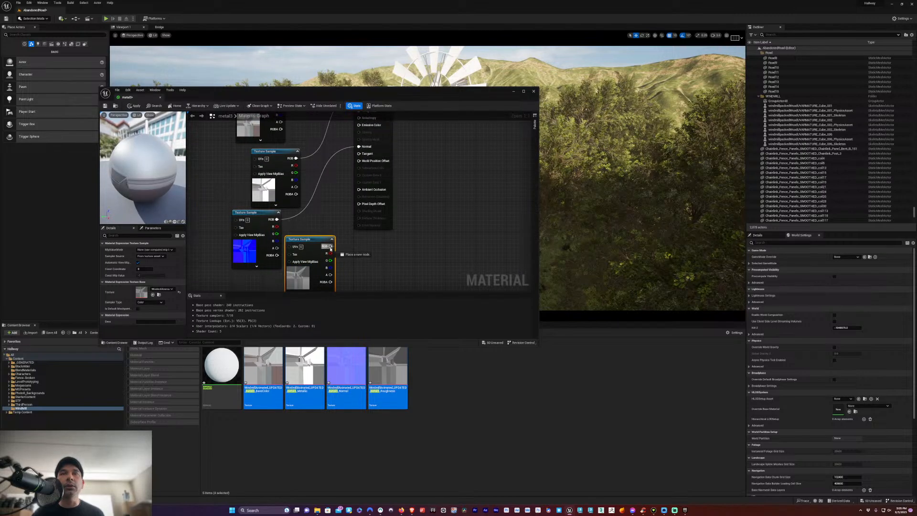
pyautogui.moveTo(349, 128); pyautogui.dragTo(360, 209)
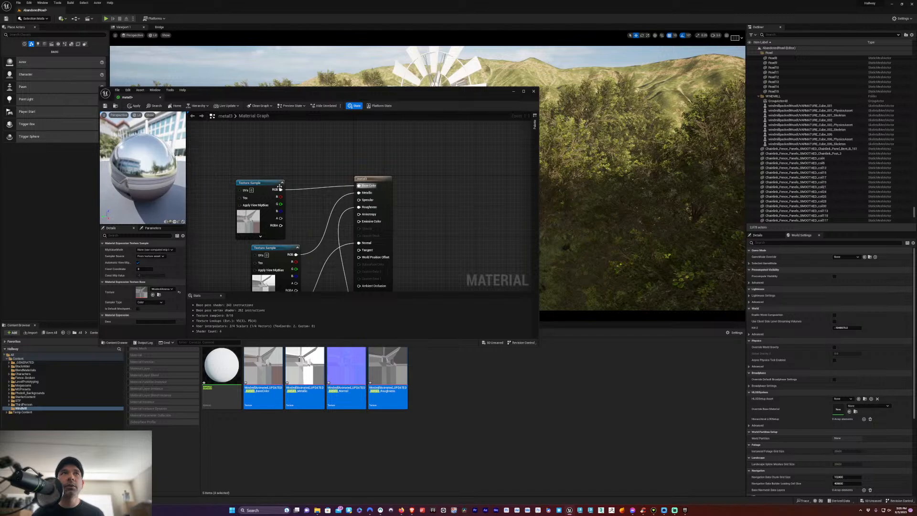
# Save the metal3 material and close its material editor
pyautogui.click(309, 147)
pyautogui.hotkey('ctrl', 's')
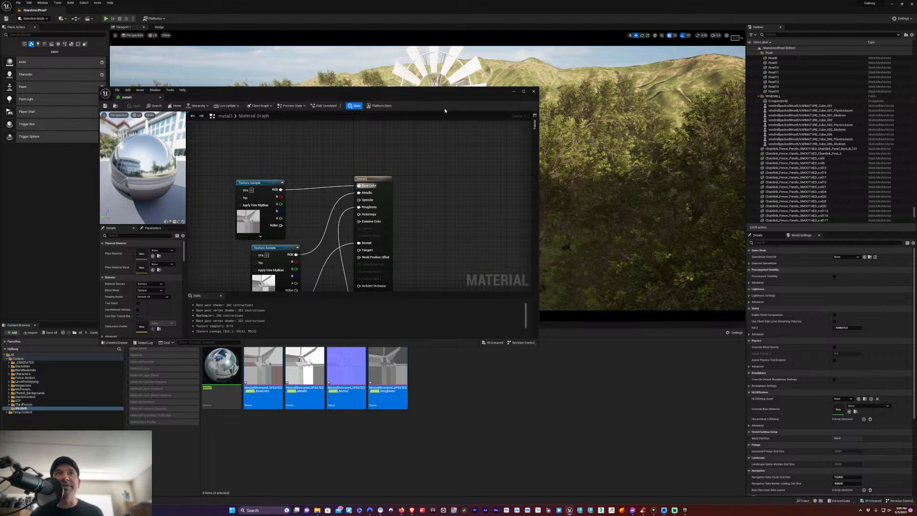
pyautogui.click(534, 92)
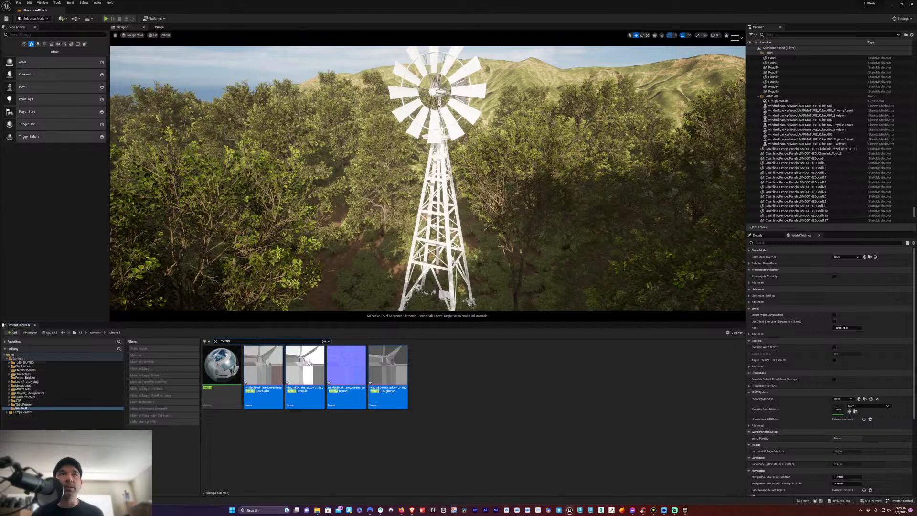
# Filter by "metal4", open the metal4 material, add its four textures as texture samples and delete the default Param node
pyautogui.press('BackSpace')
pyautogui.write('4')
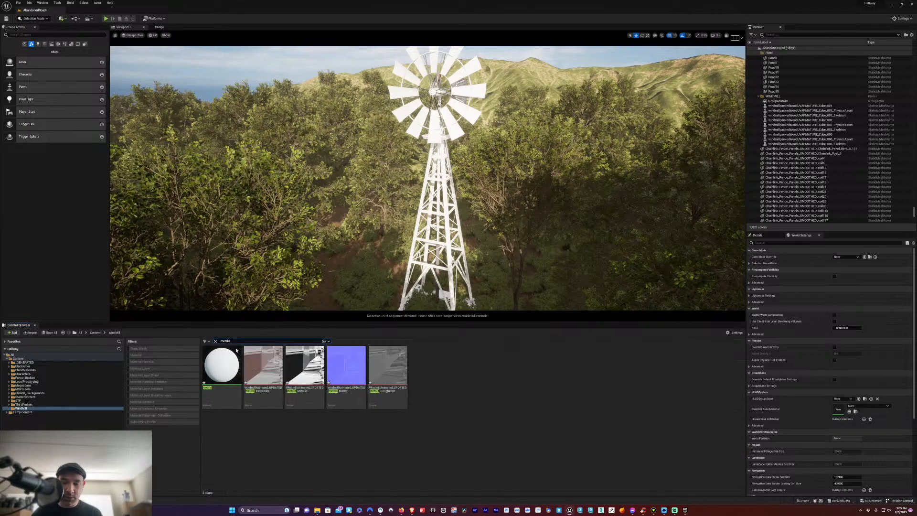
pyautogui.doubleClick(222, 371)
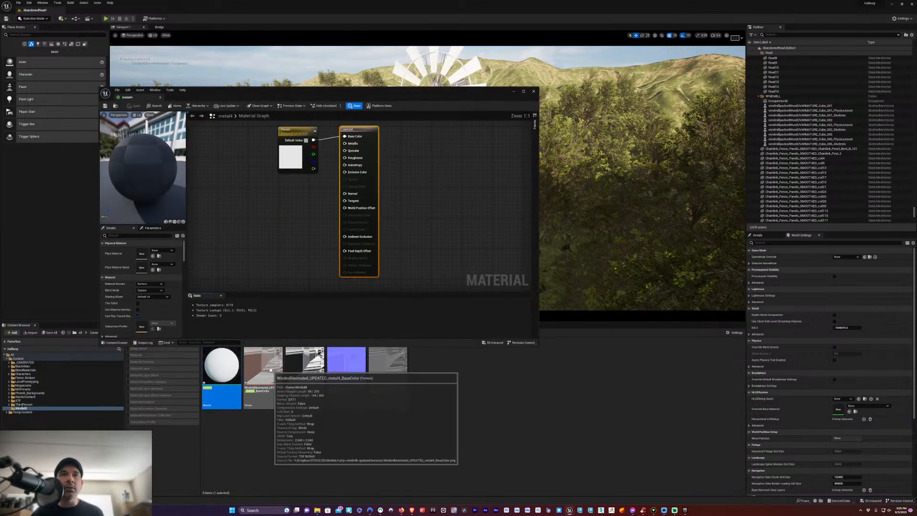
pyautogui.click(263, 366)
pyautogui.keyDown('shift'); pyautogui.click(390, 370); pyautogui.keyUp('shift')
pyautogui.moveTo(390, 371); pyautogui.dragTo(229, 226)
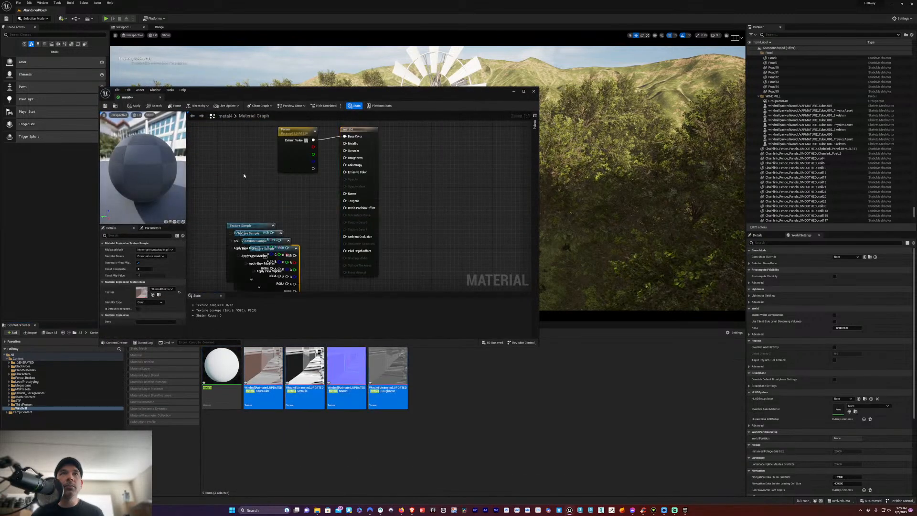
pyautogui.click(295, 131)
pyautogui.press('Delete')
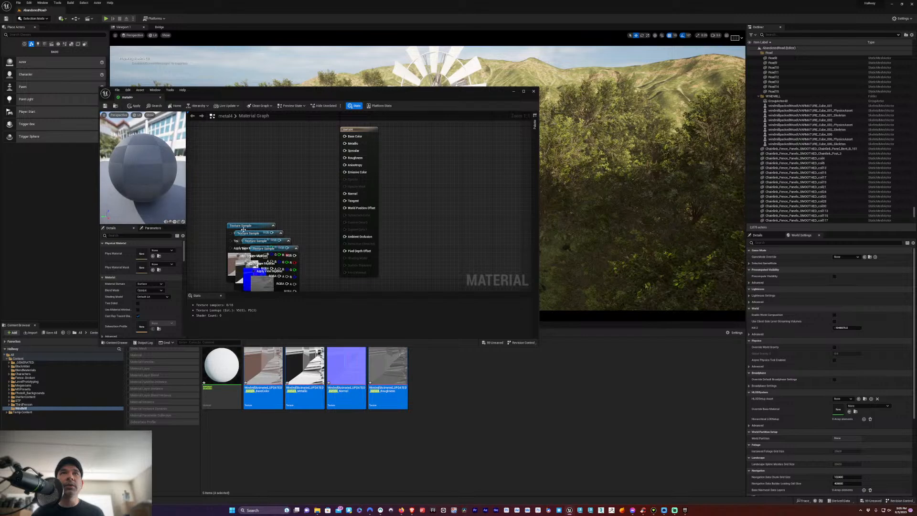
# Separate the metal4 base colour and metallic samples and feed them into Base Color and Metallic
pyautogui.moveTo(243, 229); pyautogui.dragTo(238, 142)
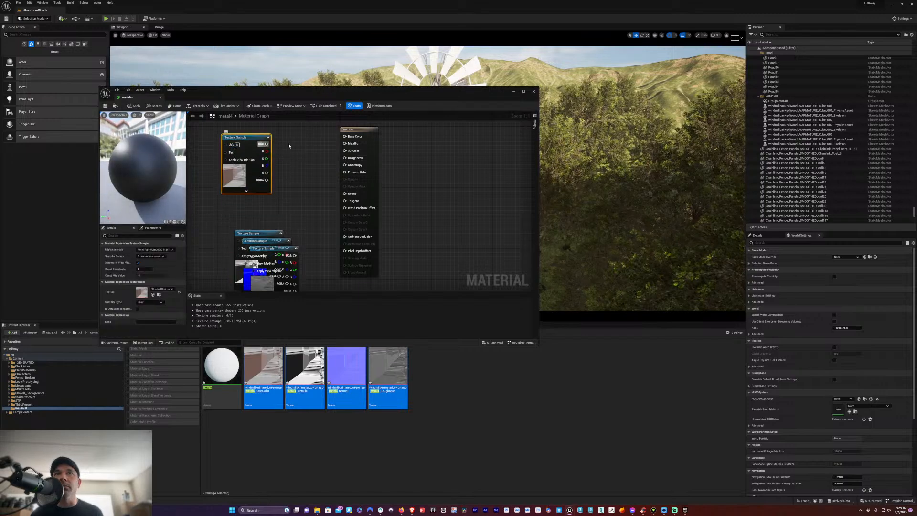
pyautogui.moveTo(344, 140); pyautogui.dragTo(344, 137)
pyautogui.moveTo(250, 234); pyautogui.dragTo(260, 181)
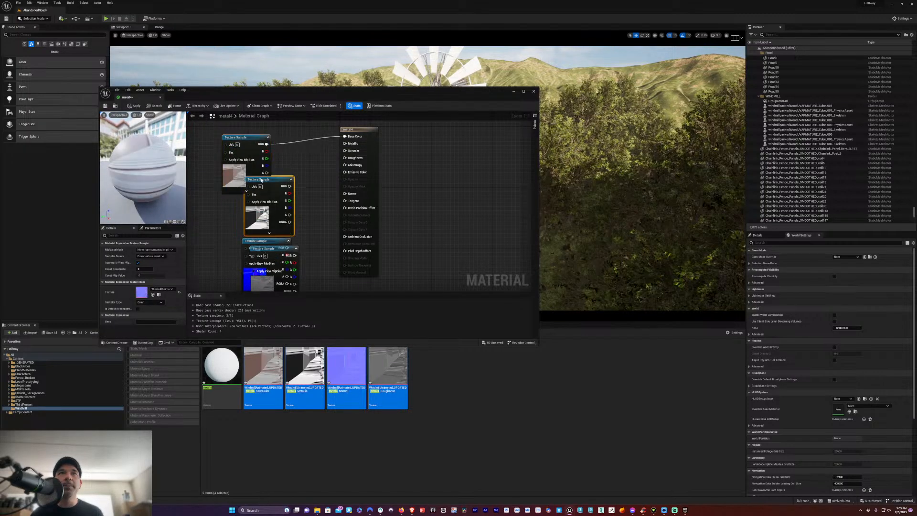
pyautogui.moveTo(347, 147); pyautogui.dragTo(344, 144)
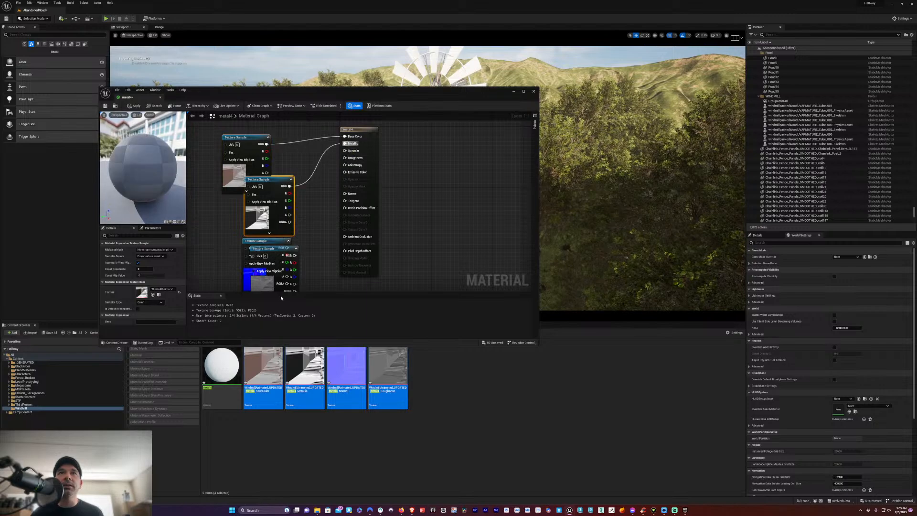
# Separate the metal4 roughness and normal samples and feed them into the Roughness and Normal inputs
pyautogui.moveTo(263, 244); pyautogui.dragTo(345, 158)
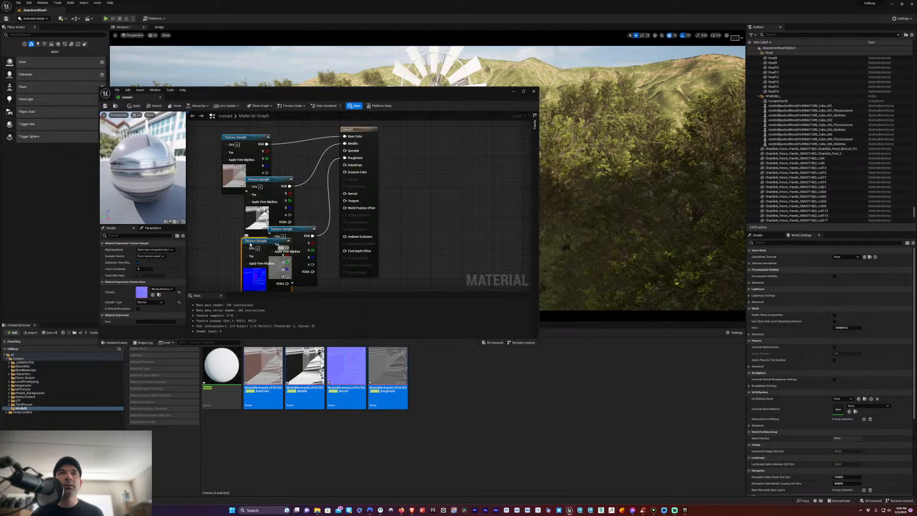
pyautogui.moveTo(250, 244); pyautogui.dragTo(203, 267)
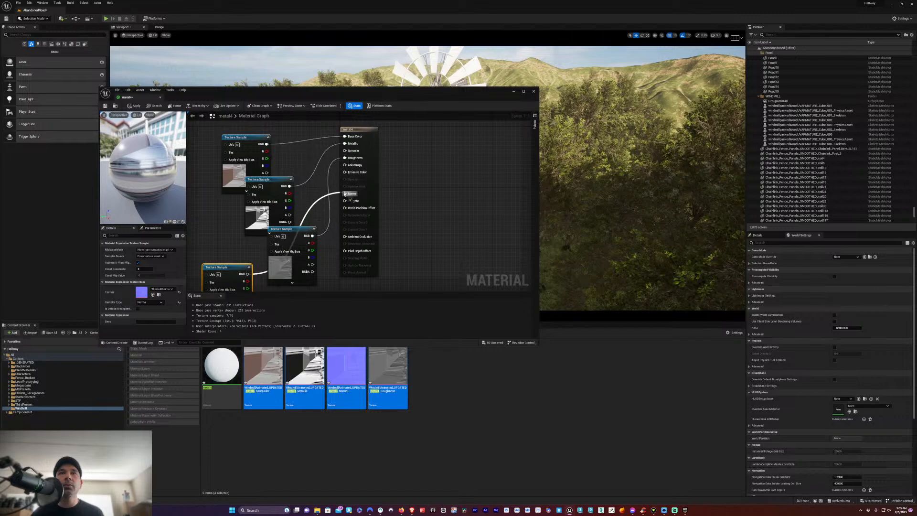
pyautogui.moveTo(345, 193); pyautogui.dragTo(345, 194)
# Spread the four metal4 texture samples out so they no longer overlap and save the material
pyautogui.moveTo(425, 232); pyautogui.dragTo(462, 197, button='right')
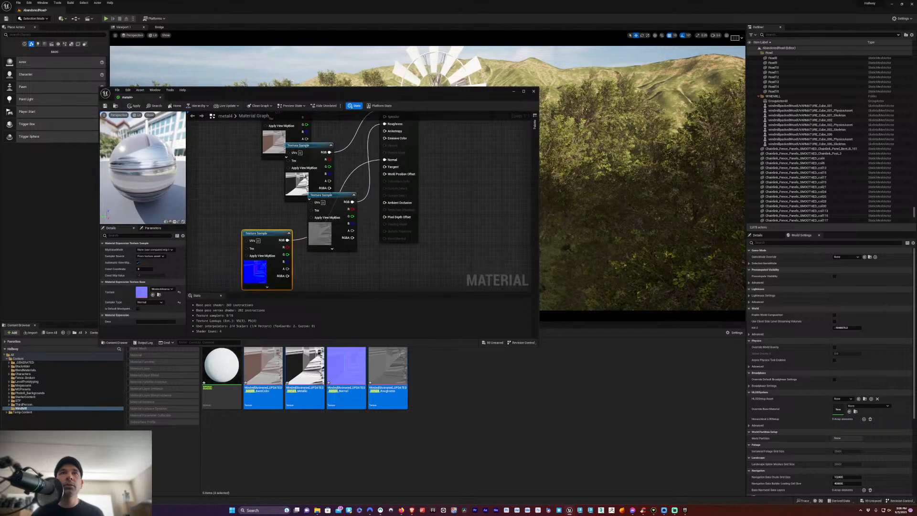
pyautogui.moveTo(301, 209); pyautogui.dragTo(282, 206)
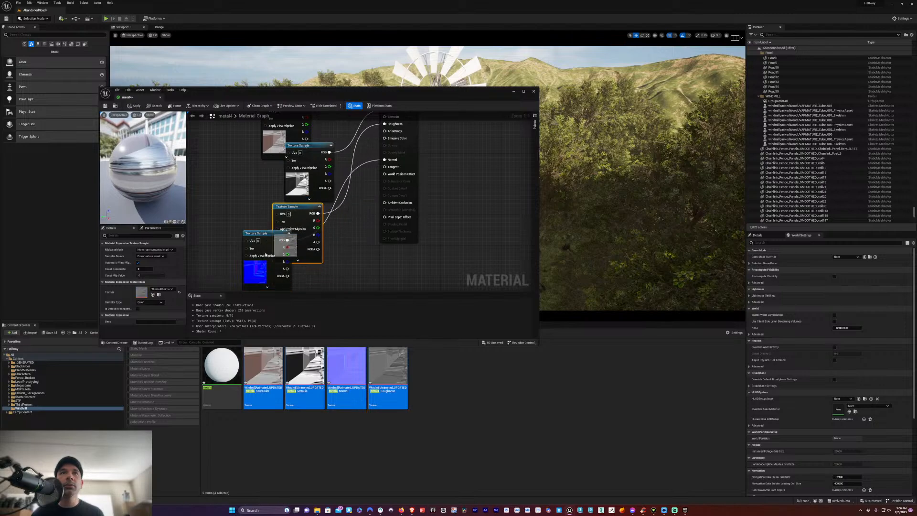
pyautogui.moveTo(258, 237); pyautogui.dragTo(285, 282)
pyautogui.moveTo(256, 182); pyautogui.dragTo(254, 223, button='right')
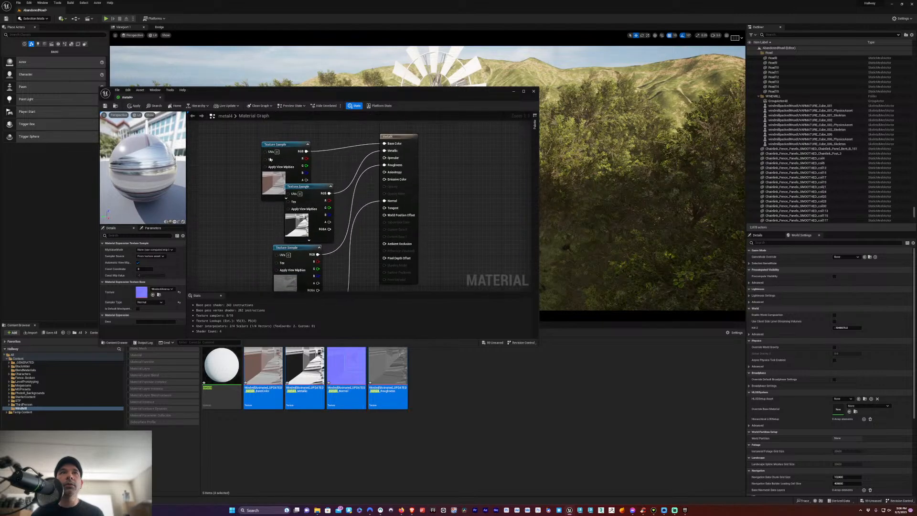
pyautogui.moveTo(273, 143); pyautogui.dragTo(262, 120)
pyautogui.moveTo(301, 186); pyautogui.dragTo(246, 191)
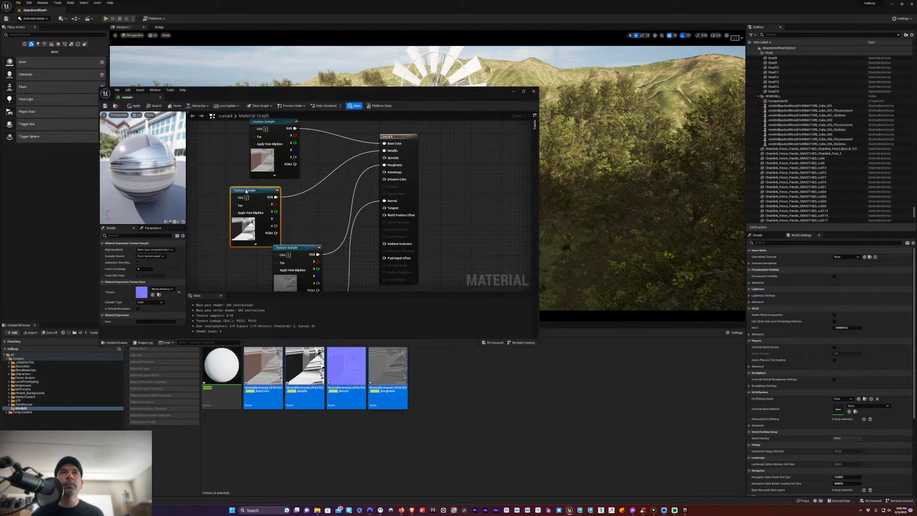
pyautogui.click(217, 169)
pyautogui.hotkey('ctrl', 's')
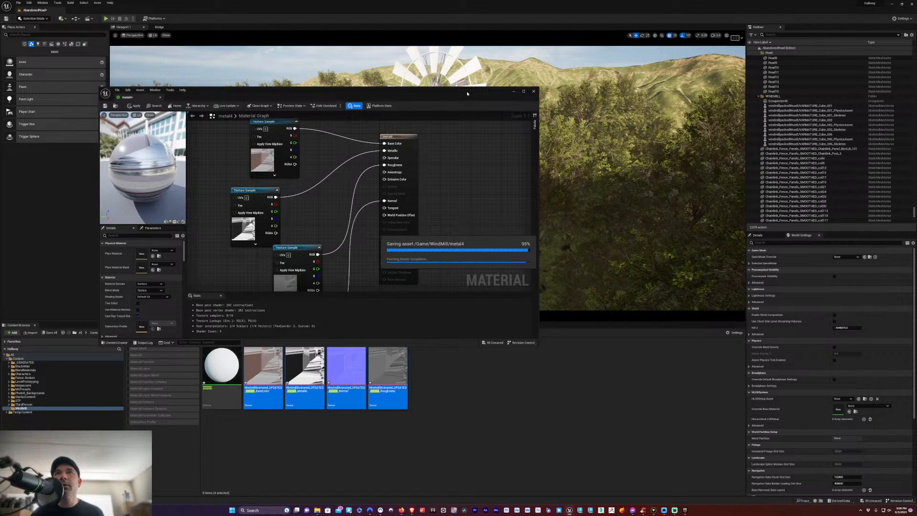
# Move the material editor aside to inspect the windmill blades up close in the viewport, and close the metal4 material
pyautogui.moveTo(465, 93); pyautogui.dragTo(457, 253)
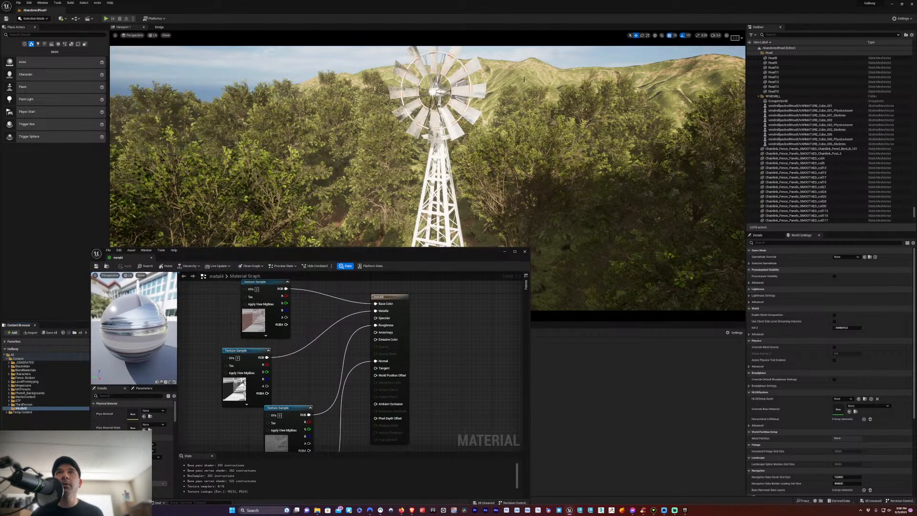
pyautogui.press('w')
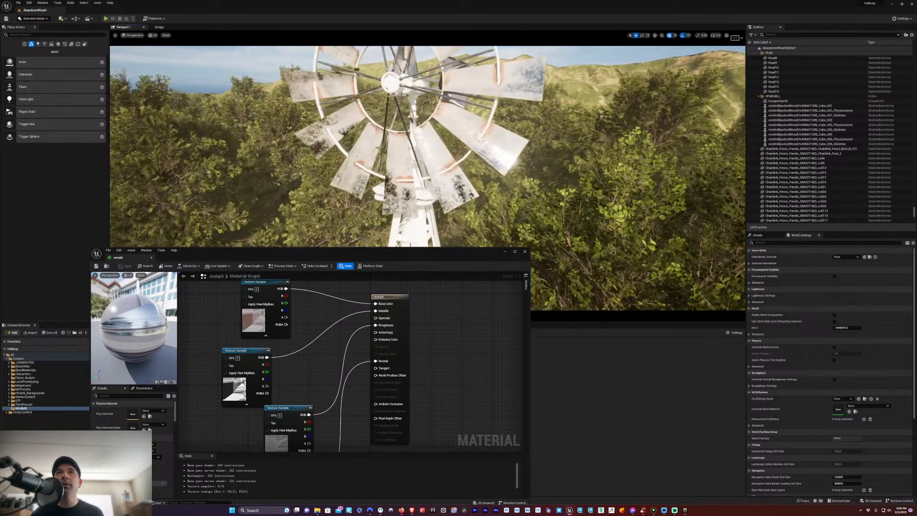
pyautogui.press('s')
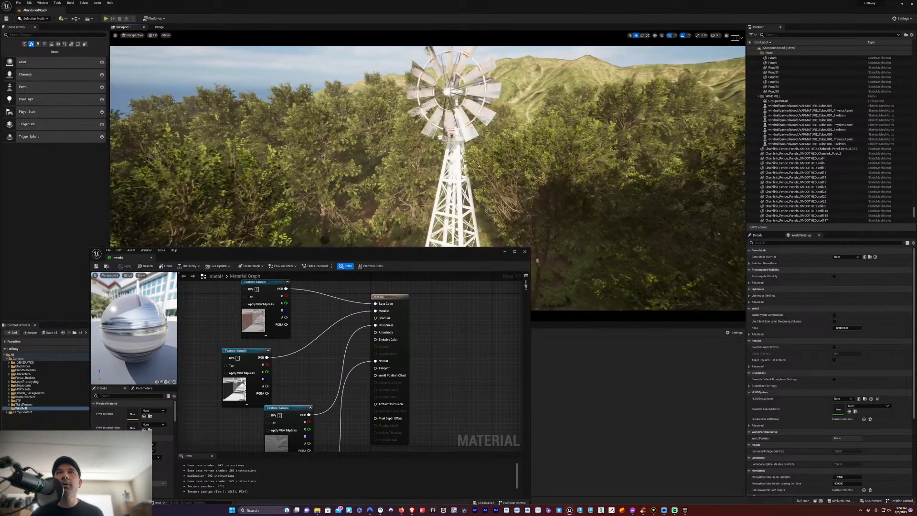
pyautogui.moveTo(365, 257); pyautogui.dragTo(395, 104)
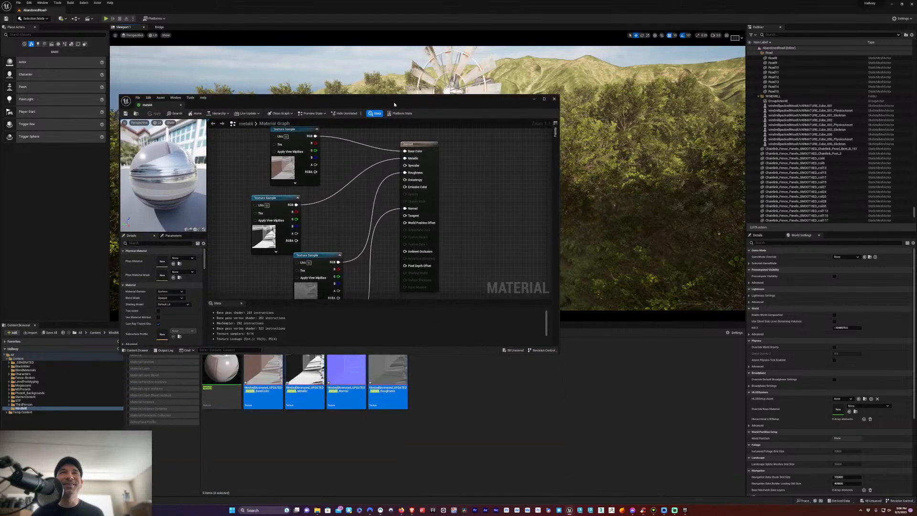
pyautogui.click(181, 105)
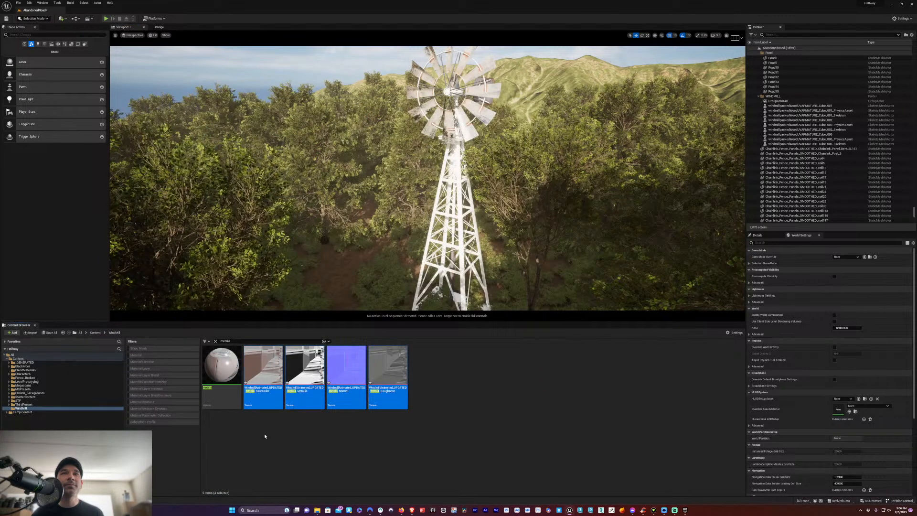
# Clear the asset search, filter the WindMill folder by "metal5" and open the Metal5 material
pyautogui.click(327, 341)
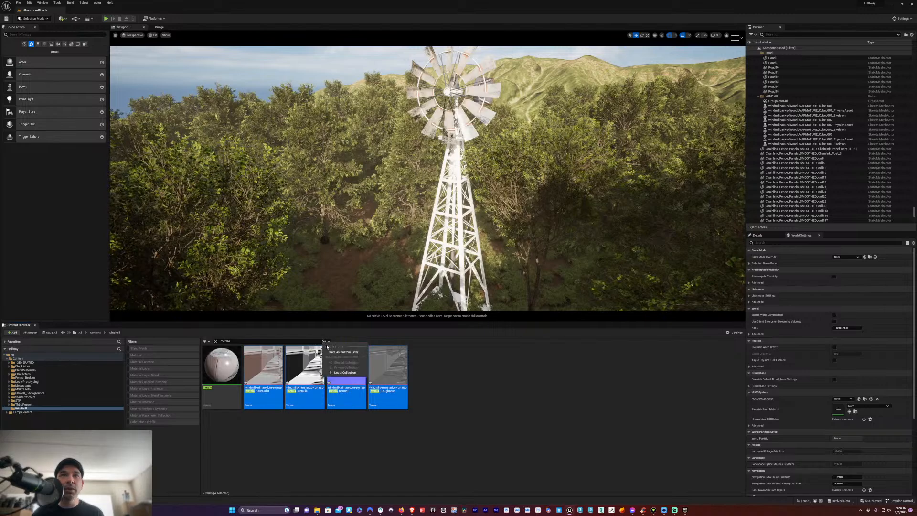
pyautogui.click(308, 342)
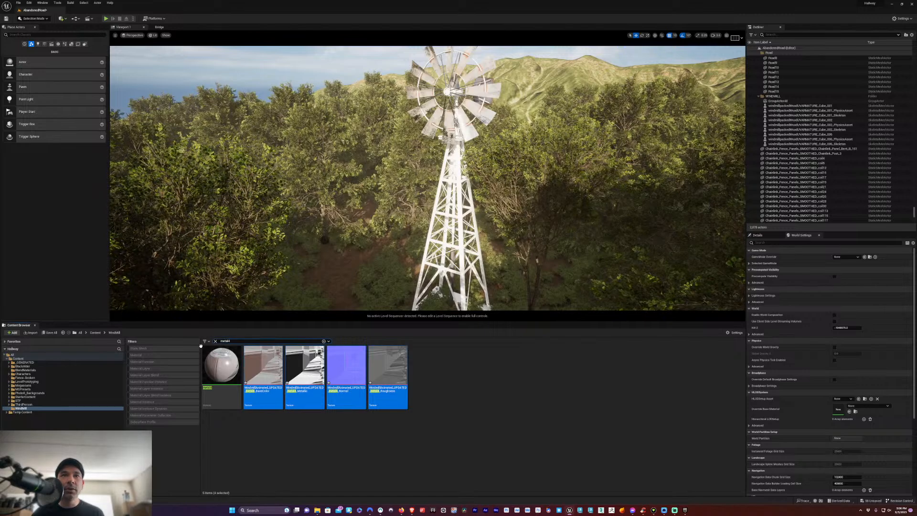
pyautogui.click(216, 341)
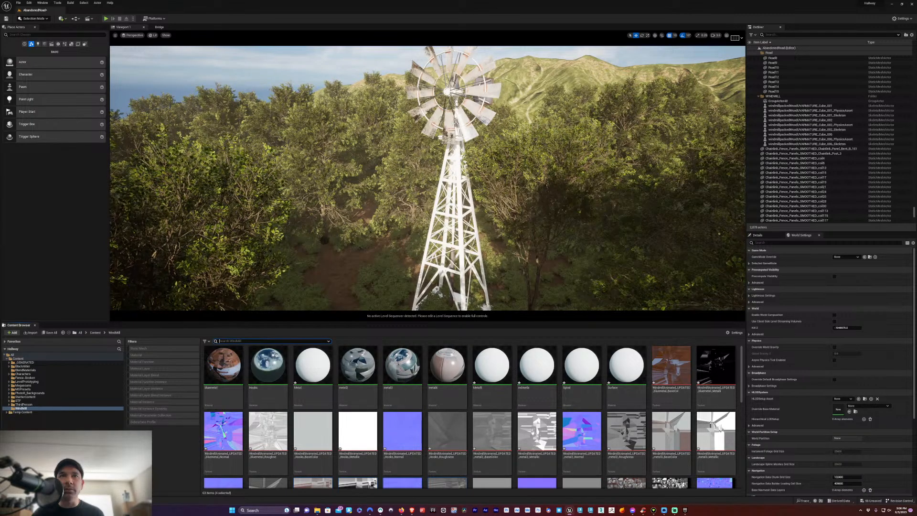
pyautogui.write('metal8')
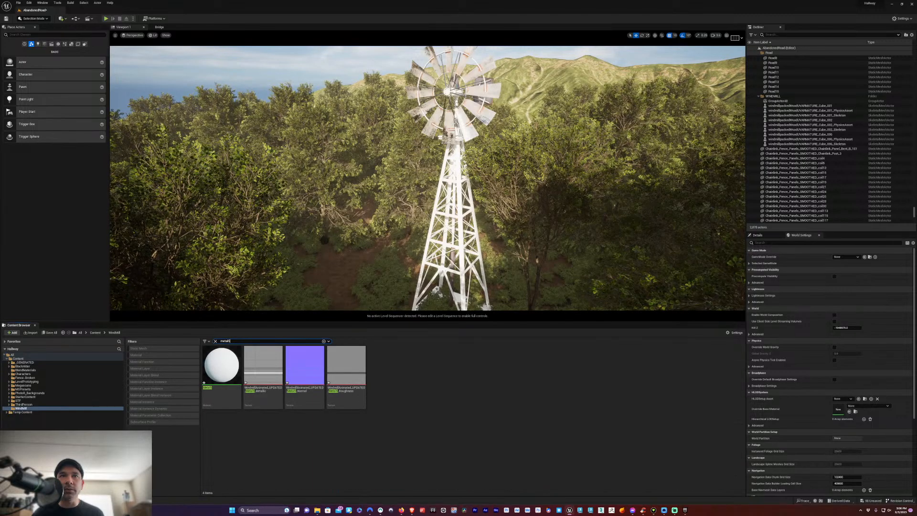
pyautogui.doubleClick(221, 366)
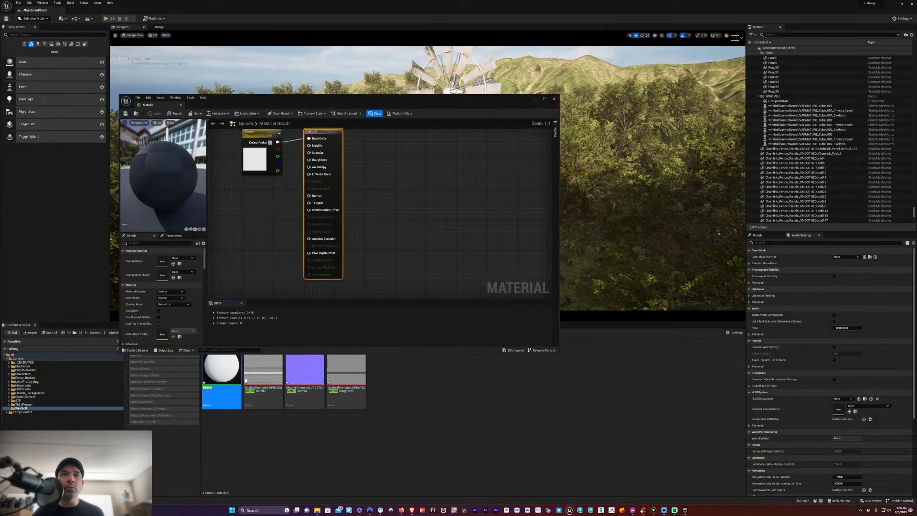
pyautogui.click(262, 375)
pyautogui.keyDown('shift'); pyautogui.click(339, 373); pyautogui.keyUp('shift')
pyautogui.moveTo(338, 373); pyautogui.dragTo(342, 374)
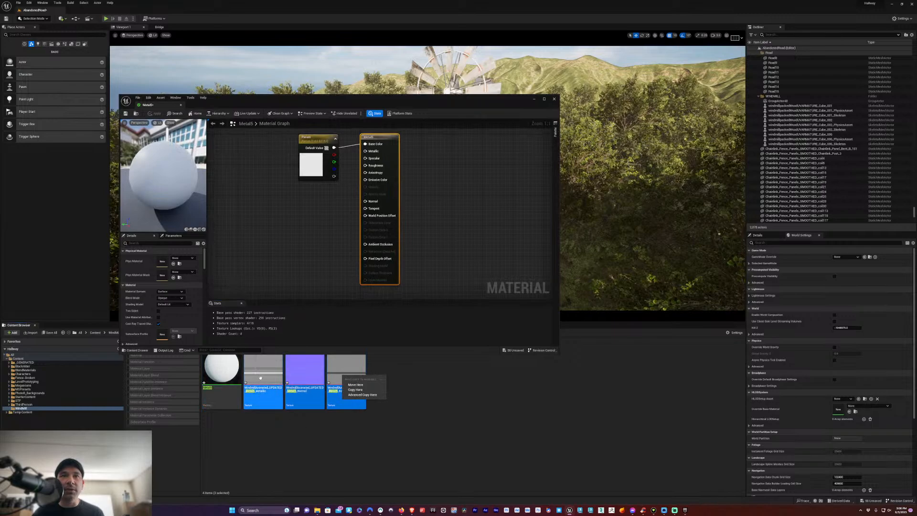
pyautogui.click(269, 426)
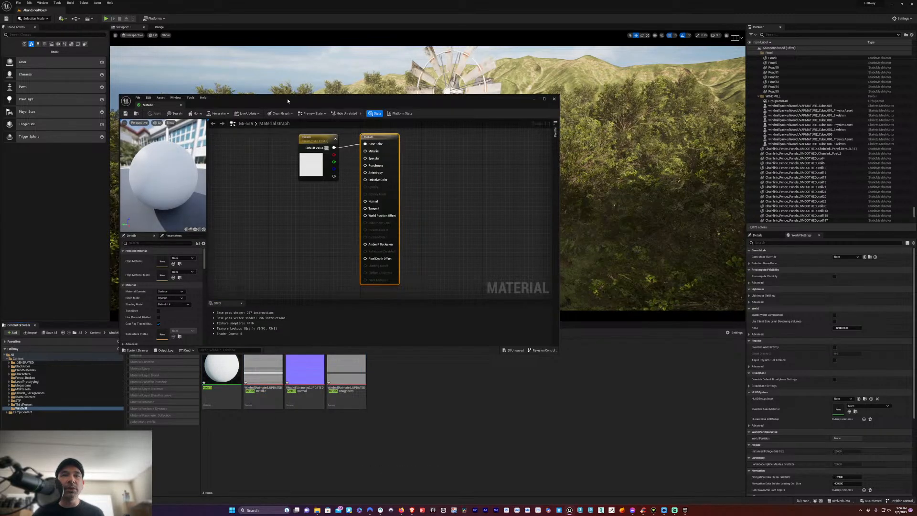
# Move the Metal5 editor clear of the asset thumbnails and add the metallic, normal and roughness textures as texture samples
pyautogui.moveTo(288, 100); pyautogui.dragTo(236, 67)
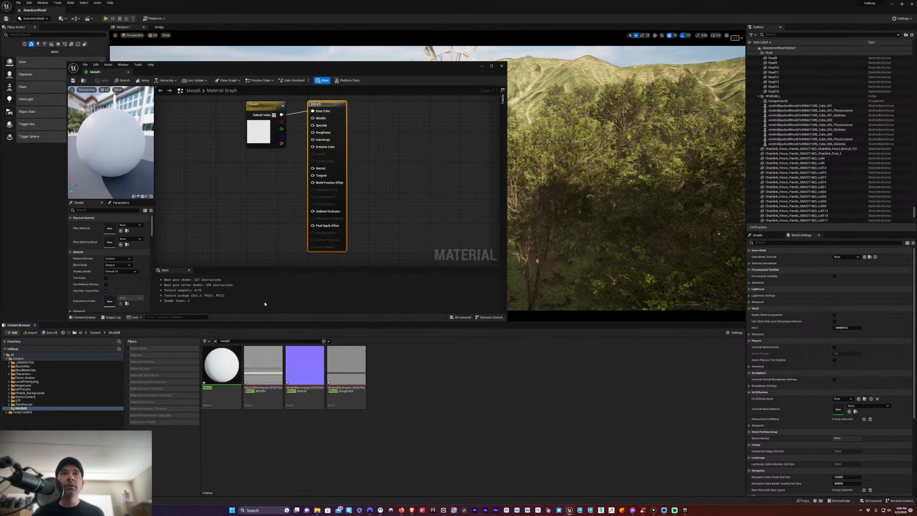
pyautogui.click(263, 373)
pyautogui.keyDown('shift'); pyautogui.click(346, 371); pyautogui.keyUp('shift')
pyautogui.moveTo(347, 372); pyautogui.dragTo(210, 151)
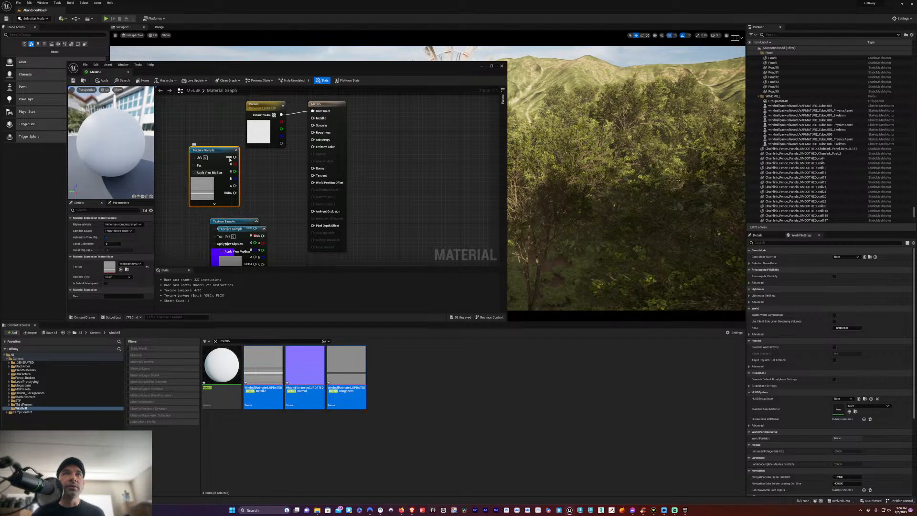
# Connect the Metal5 texture samples to Metallic, Normal and Roughness, then save the material and minimize its editor
pyautogui.moveTo(231, 157); pyautogui.dragTo(312, 118)
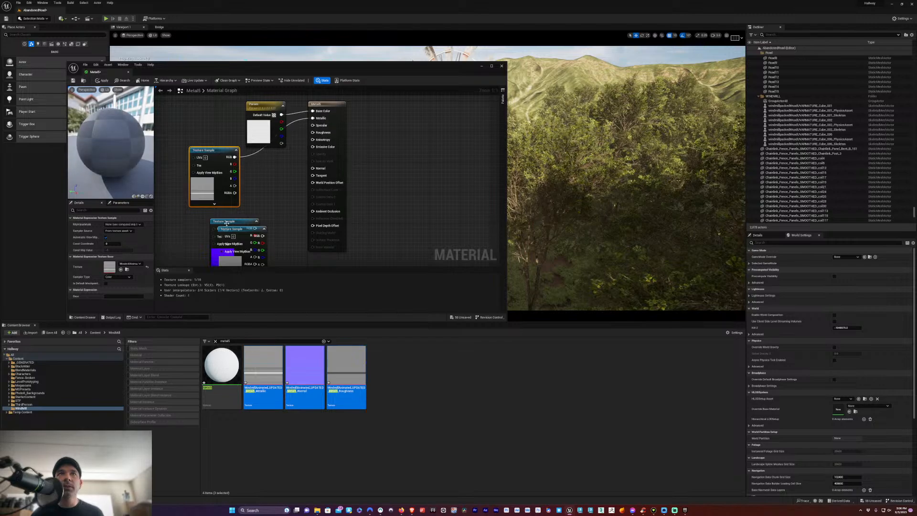
pyautogui.moveTo(229, 222); pyautogui.dragTo(250, 185)
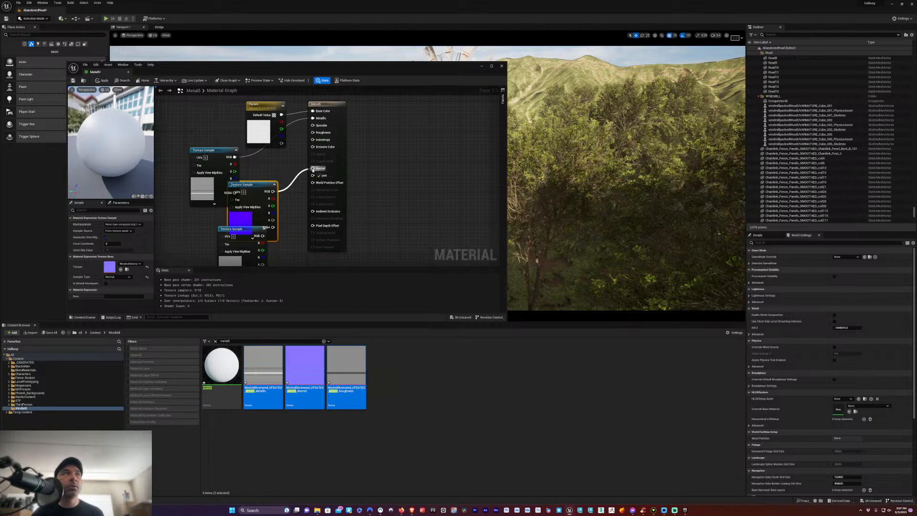
pyautogui.moveTo(314, 169); pyautogui.dragTo(313, 168)
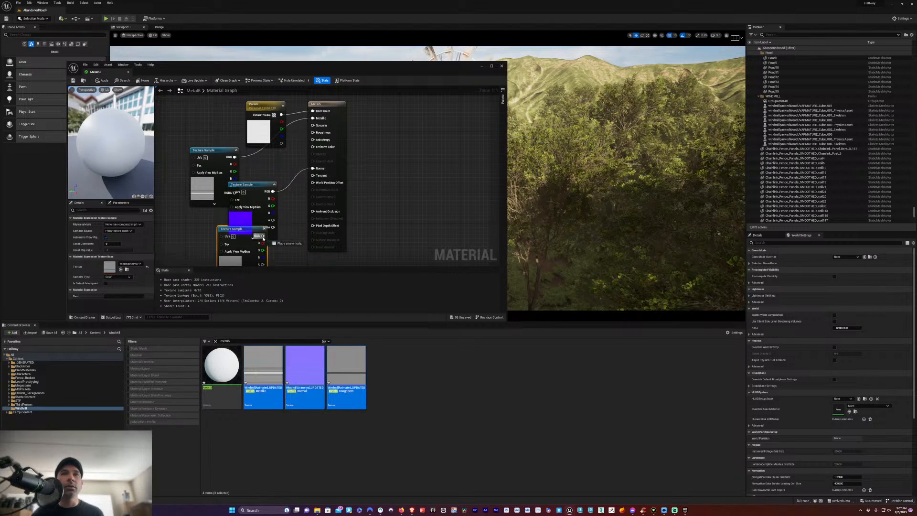
pyautogui.moveTo(316, 135); pyautogui.dragTo(314, 133)
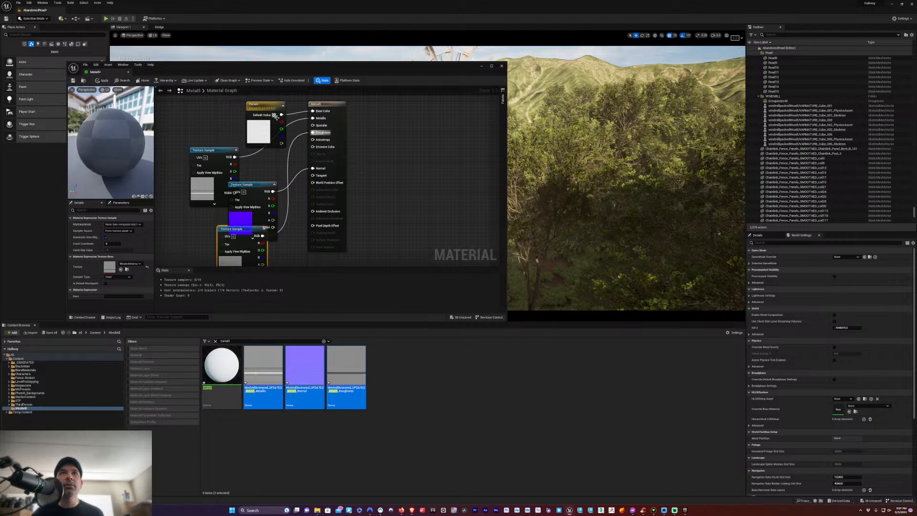
pyautogui.click(219, 121)
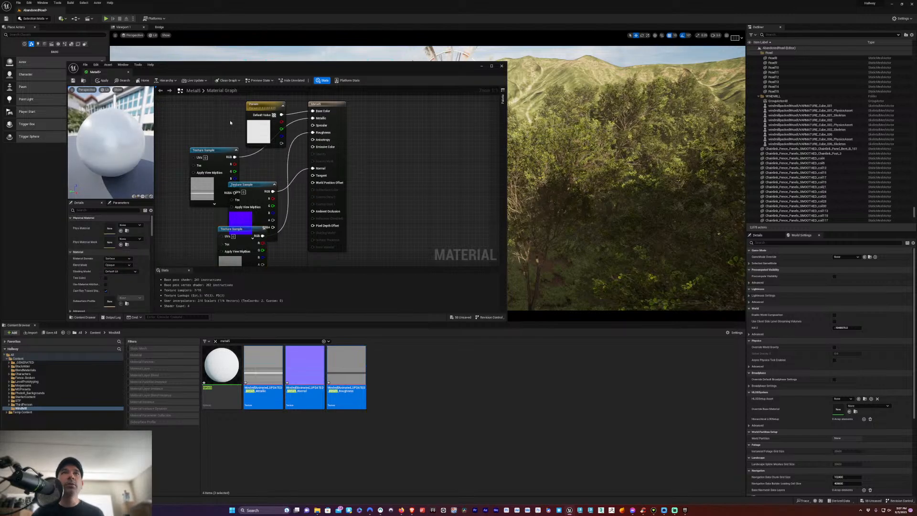
pyautogui.hotkey('ctrl', 's')
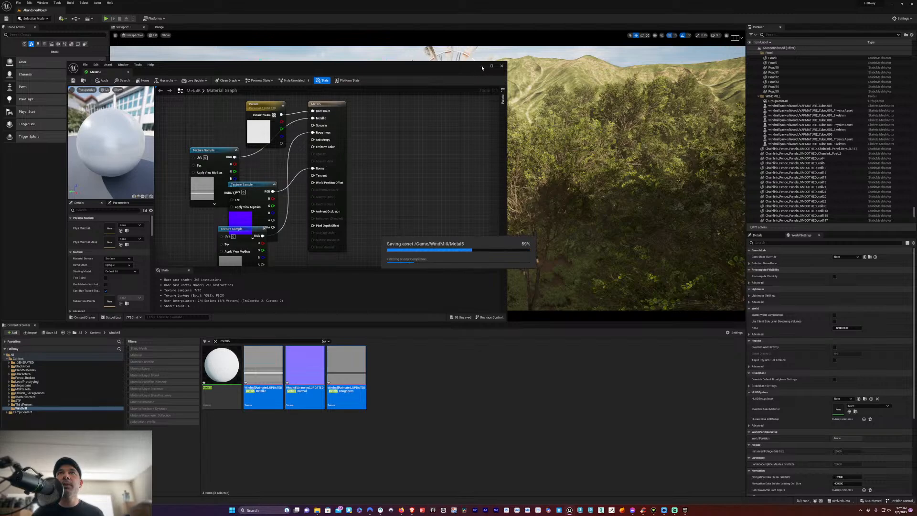
pyautogui.click(481, 67)
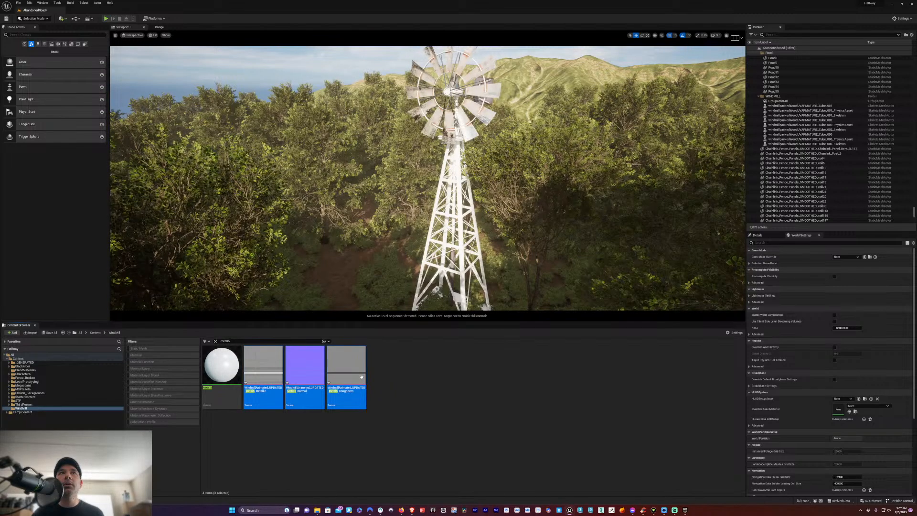
# Clear the metal5 asset filter and open the Metal material from the WindMill folder
pyautogui.click(342, 425)
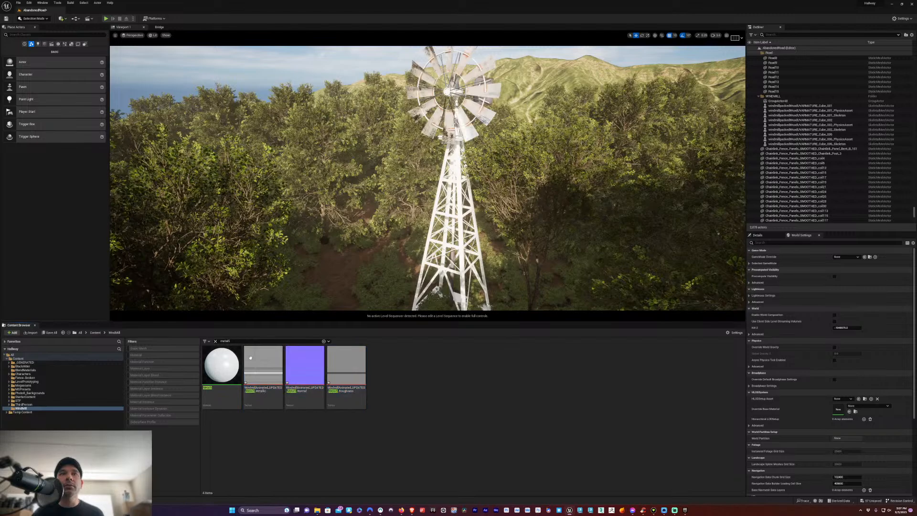
pyautogui.click(216, 341)
pyautogui.scroll(-1, 447, 413)
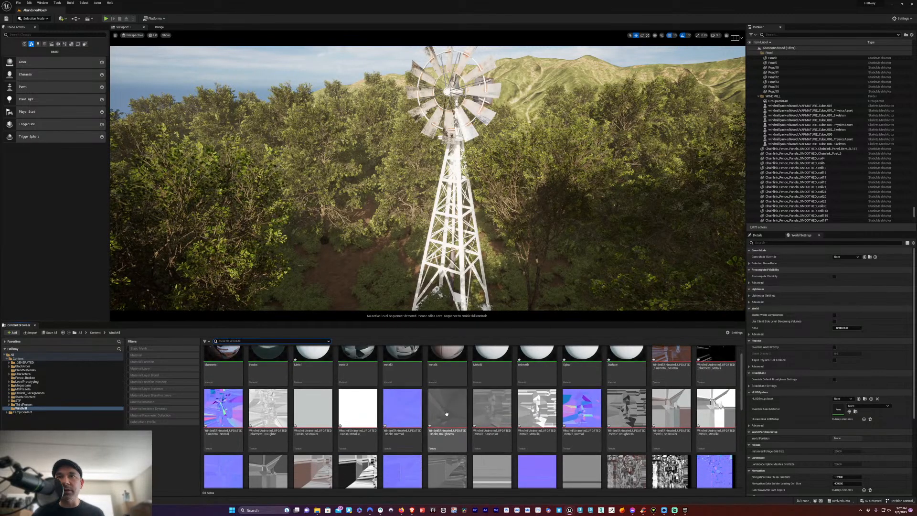
pyautogui.scroll(1, 446, 414)
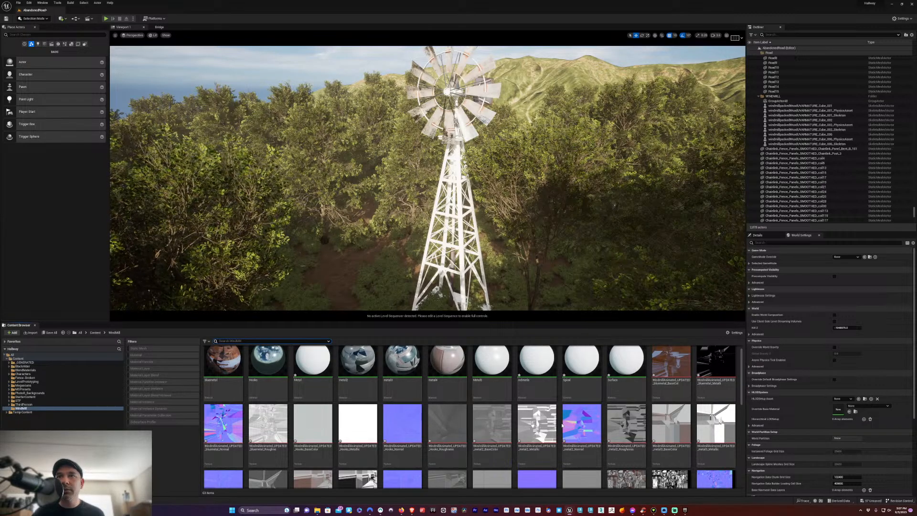
pyautogui.scroll(-3, 562, 425)
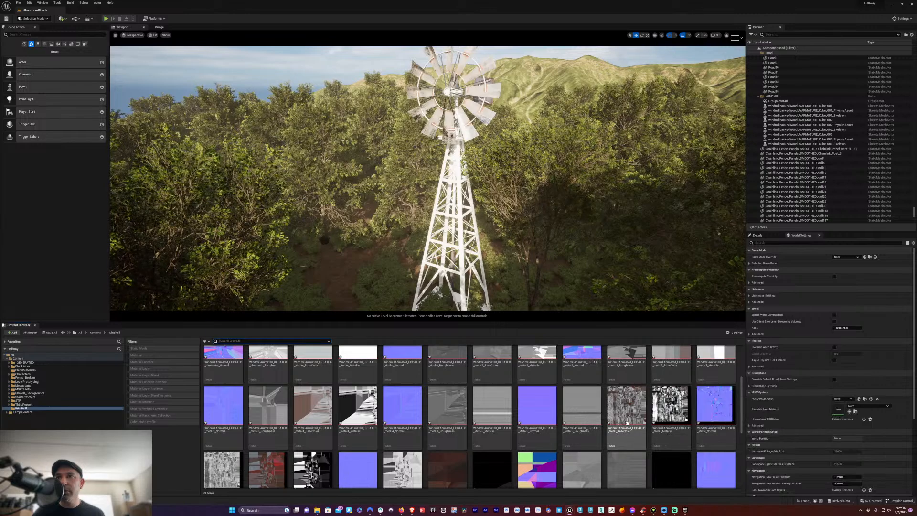
pyautogui.scroll(2, 267, 415)
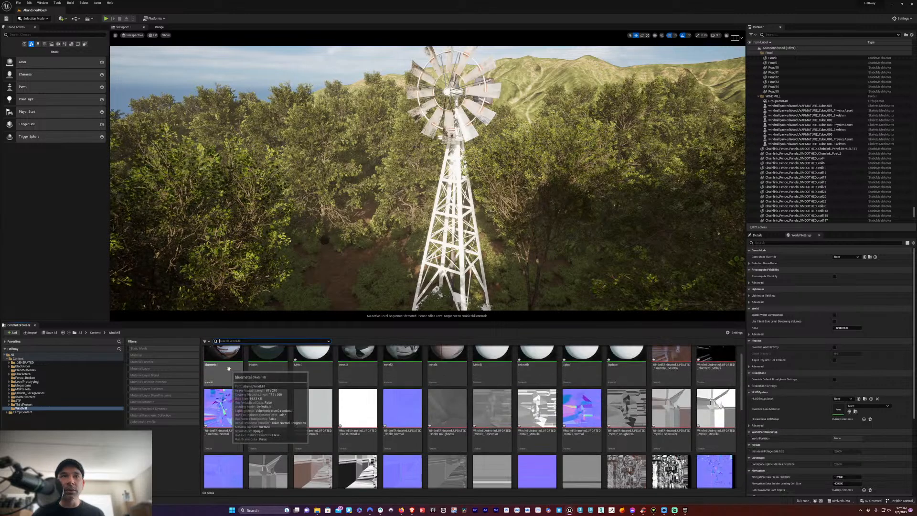
pyautogui.scroll(1, 229, 368)
pyautogui.doubleClick(329, 401)
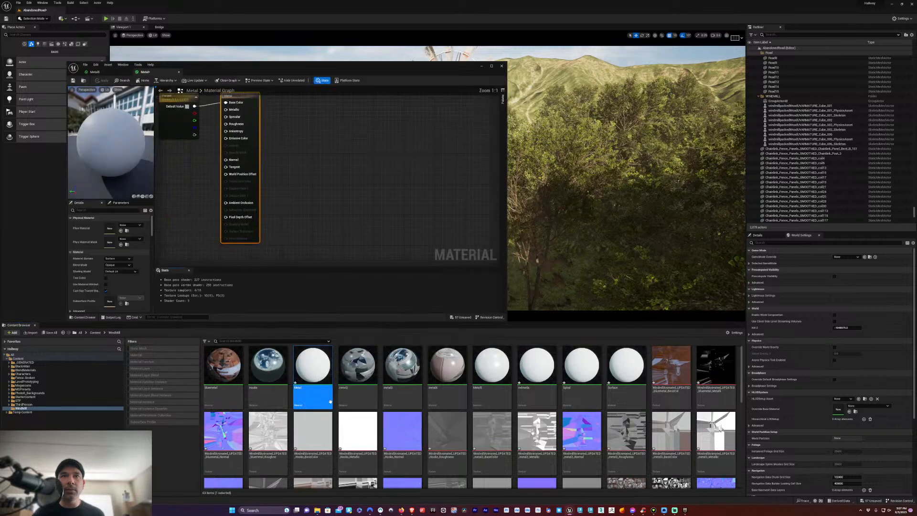
# Select the Metal base color, metallic, normal and roughness textures and add them to the Metal material graph
pyautogui.scroll(-2, 597, 430)
pyautogui.click(626, 444)
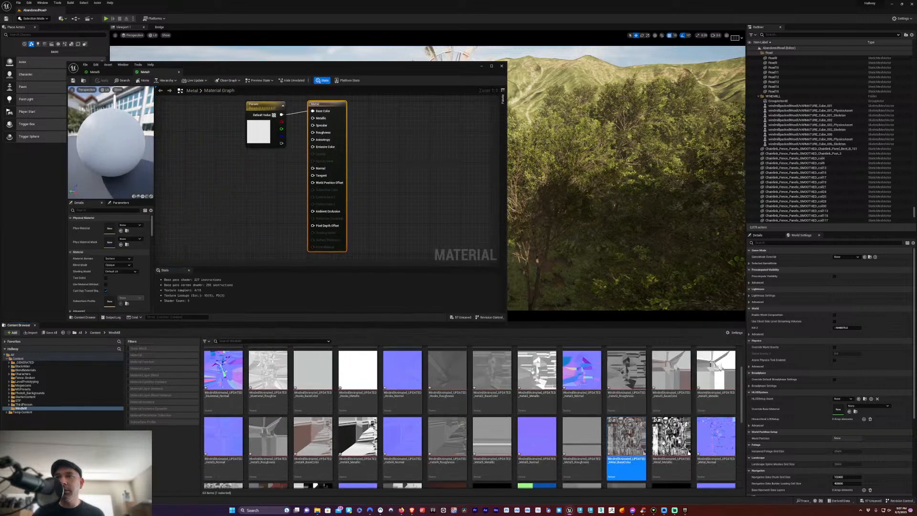
pyautogui.keyDown('shift'); pyautogui.click(716, 436); pyautogui.keyUp('shift')
pyautogui.scroll(-1, 496, 443)
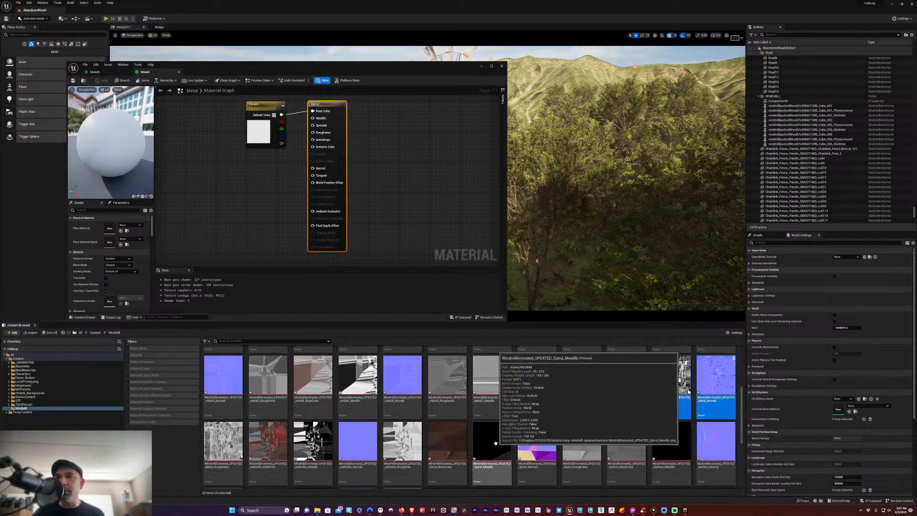
pyautogui.keyDown('shift'); pyautogui.click(224, 444); pyautogui.keyUp('shift')
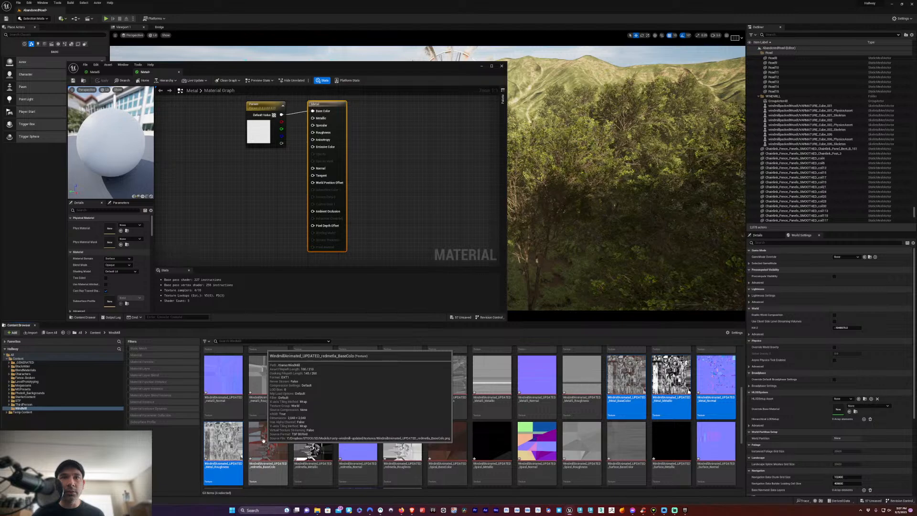
pyautogui.scroll(3, 434, 427)
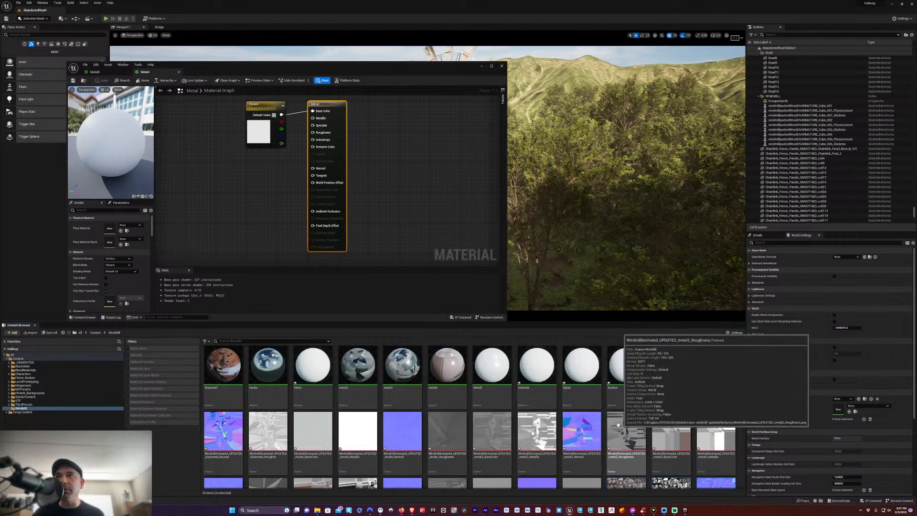
pyautogui.scroll(-2, 417, 417)
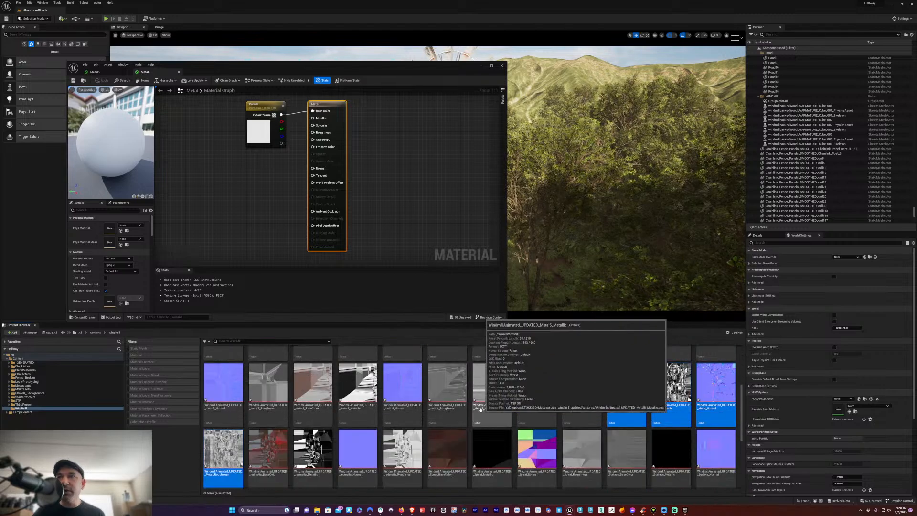
pyautogui.scroll(-2, 493, 401)
# Connect the base color sample to Base Color, delete the Param node and move the metallic sample into its own space
pyautogui.moveTo(253, 221); pyautogui.dragTo(312, 111)
pyautogui.click(261, 104)
pyautogui.press('Delete')
pyautogui.moveTo(226, 202); pyautogui.dragTo(237, 153)
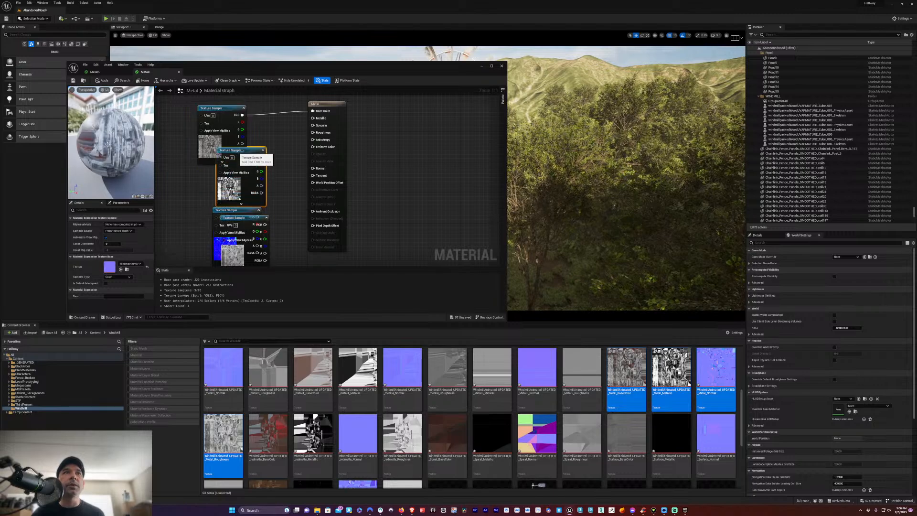
# Shift the material editor clear of the thumbnails and connect the metallic sample to the Metallic input
pyautogui.moveTo(334, 68); pyautogui.dragTo(339, 48)
pyautogui.moveTo(197, 135); pyautogui.dragTo(216, 135)
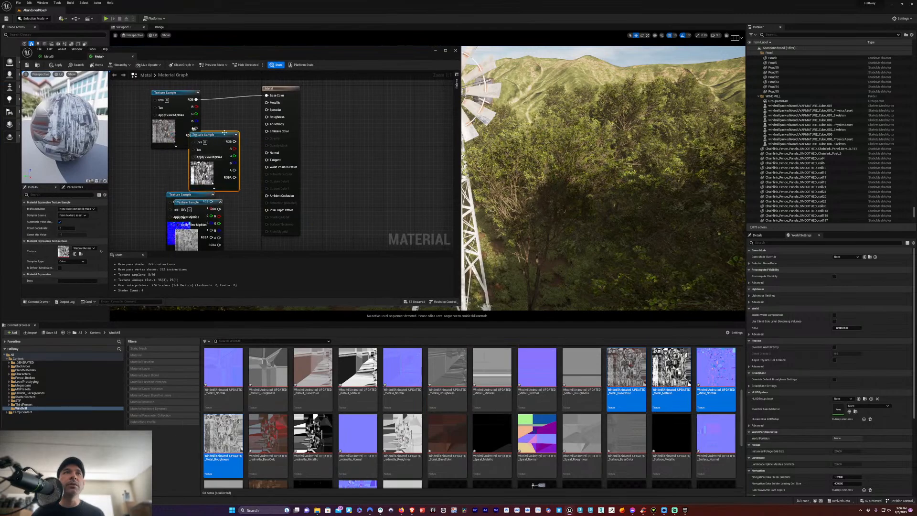
pyautogui.moveTo(233, 142); pyautogui.dragTo(267, 103)
pyautogui.moveTo(218, 135); pyautogui.dragTo(229, 139)
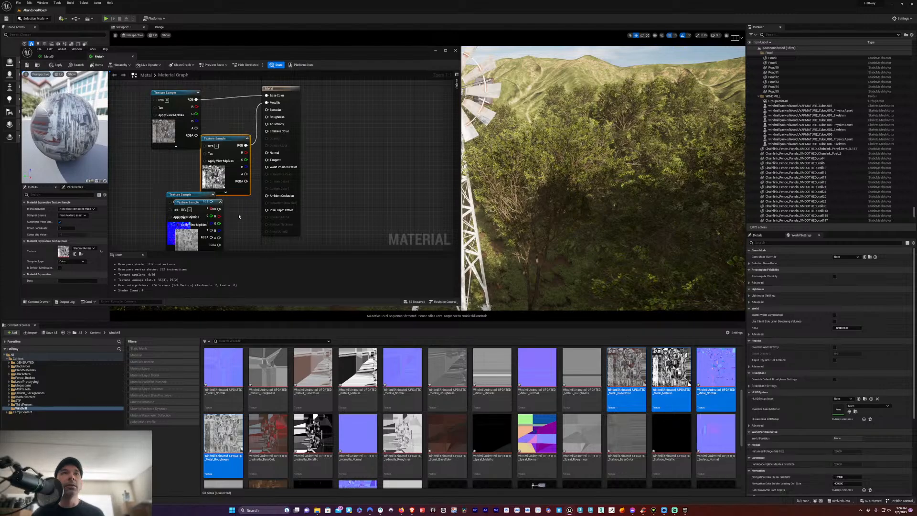
# Separate the roughness and normal samples, connect them to Roughness and Normal, and save the Metal material
pyautogui.moveTo(239, 216); pyautogui.dragTo(287, 173, button='right')
pyautogui.moveTo(234, 162); pyautogui.dragTo(242, 168)
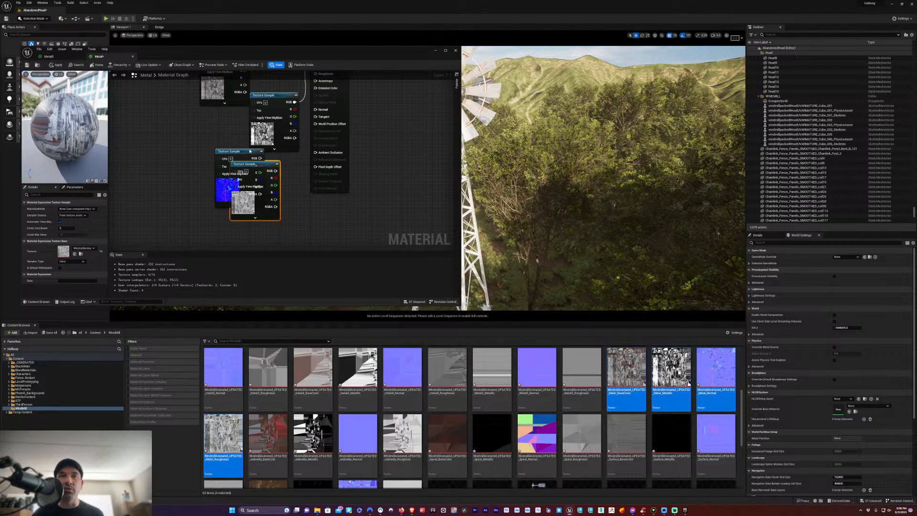
pyautogui.moveTo(275, 171); pyautogui.dragTo(319, 109)
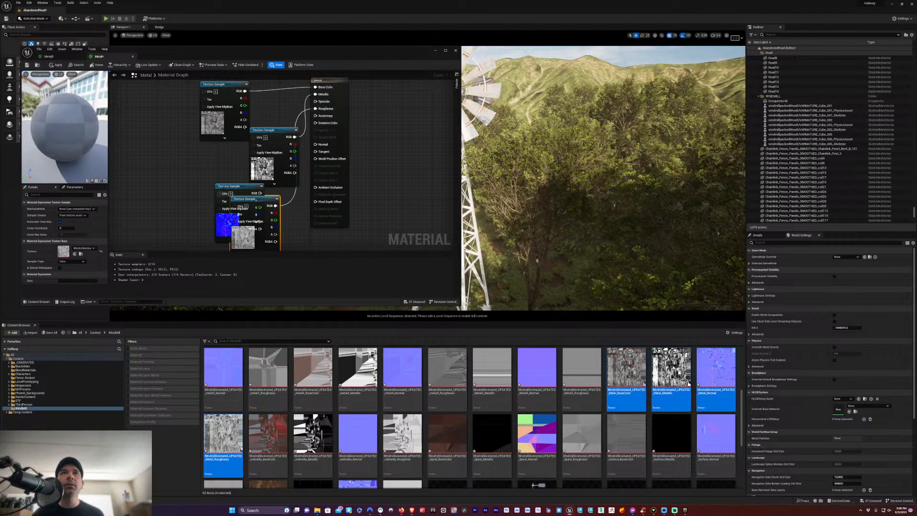
pyautogui.moveTo(223, 186); pyautogui.dragTo(164, 188)
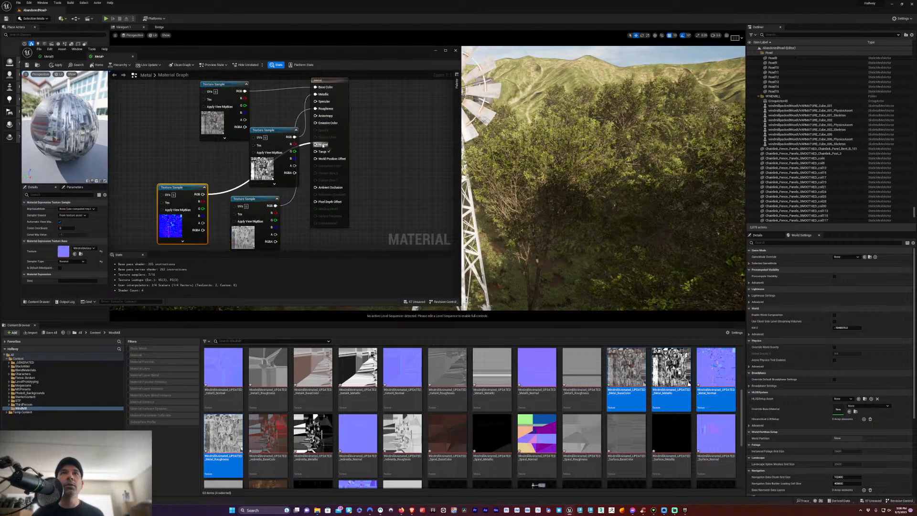
pyautogui.moveTo(323, 145); pyautogui.dragTo(323, 148)
pyautogui.click(429, 190)
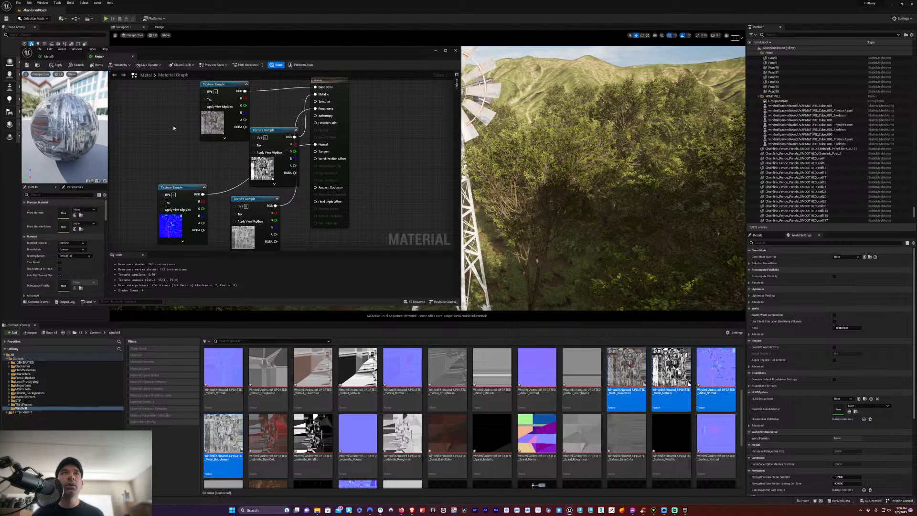
pyautogui.hotkey('ctrl', 's')
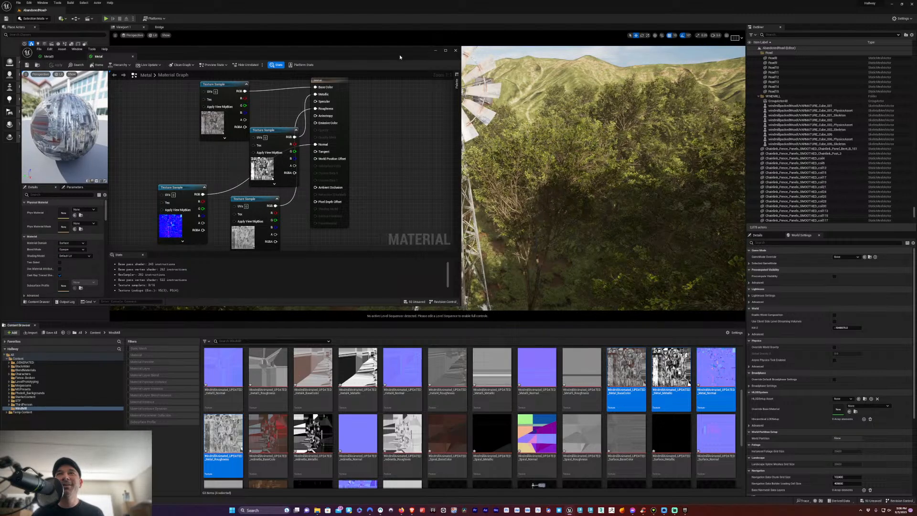
# Move the material editor aside to inspect the windmill's tower and blades in the viewport, and close the editor
pyautogui.moveTo(416, 54); pyautogui.dragTo(357, 334)
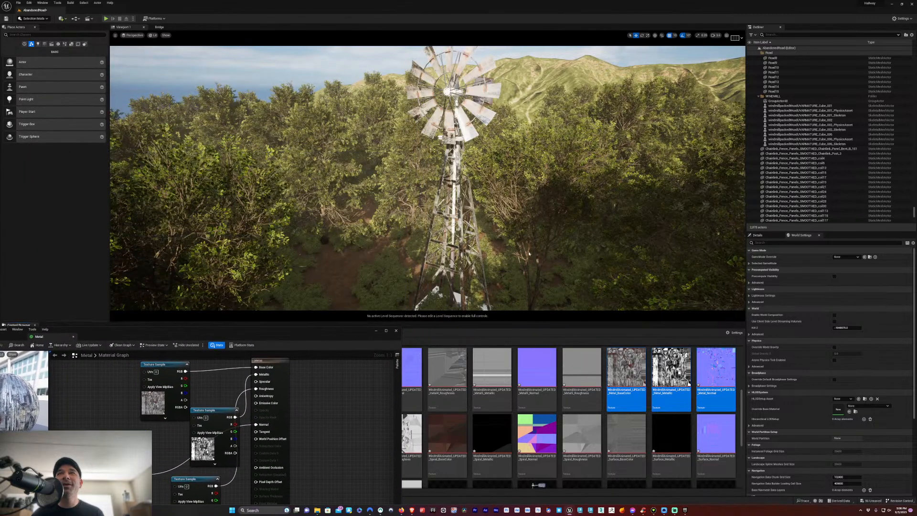
pyautogui.moveTo(434, 263); pyautogui.dragTo(434, 353, button='right')
pyautogui.moveTo(434, 262); pyautogui.dragTo(434, 162, button='right')
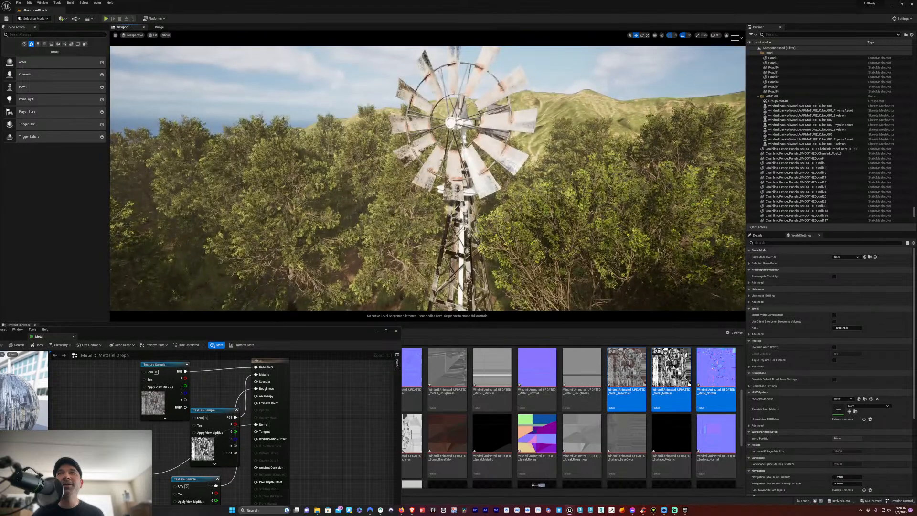
pyautogui.moveTo(365, 258); pyautogui.dragTo(334, 310)
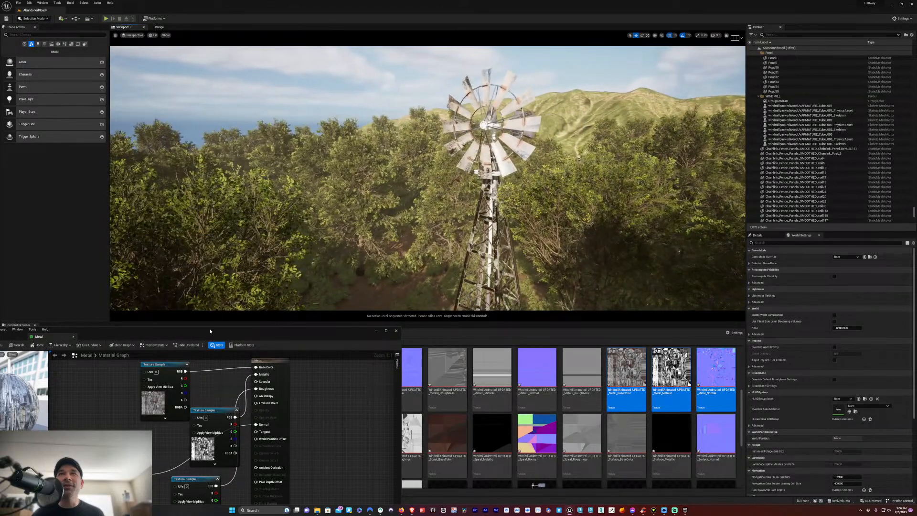
pyautogui.moveTo(211, 331); pyautogui.dragTo(346, 113)
pyautogui.click(488, 106)
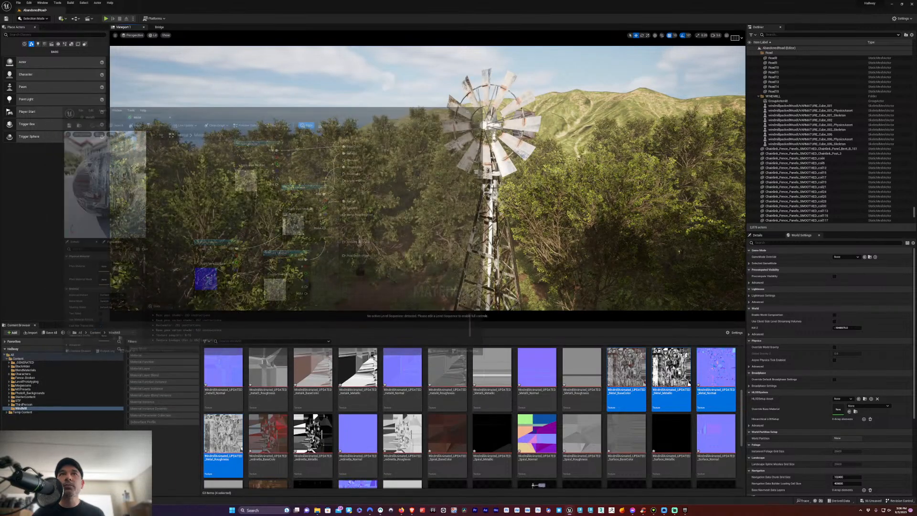
# Open the redmetla material from the WindMill folder and bring the folder's texture thumbnails into reach
pyautogui.scroll(1, 507, 387)
pyautogui.scroll(3, 508, 387)
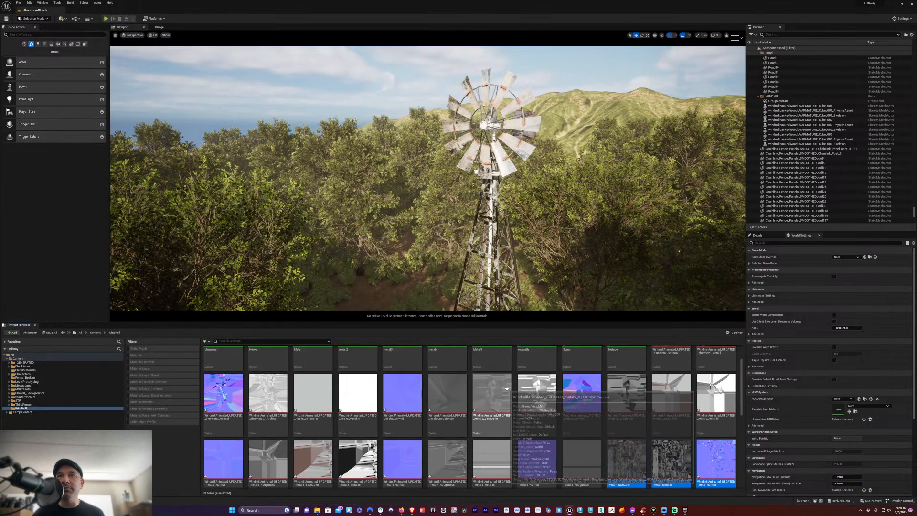
pyautogui.click(490, 375)
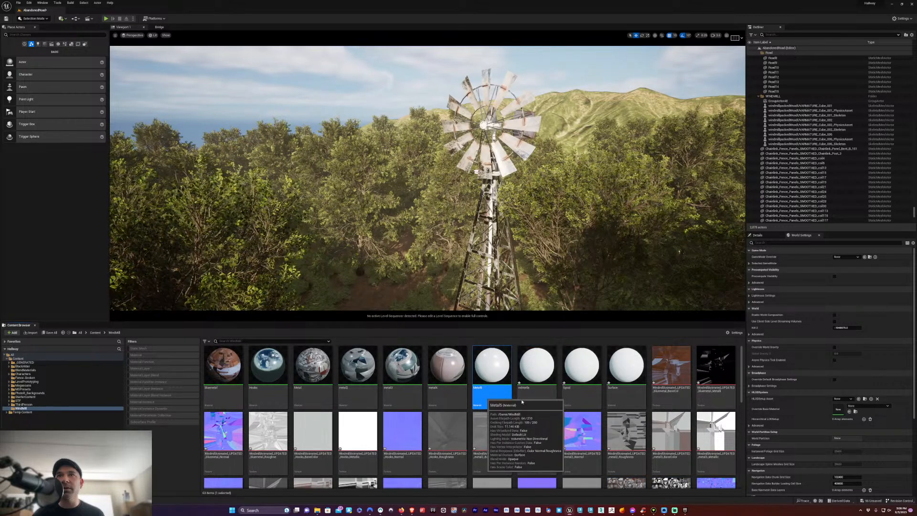
pyautogui.click(538, 373)
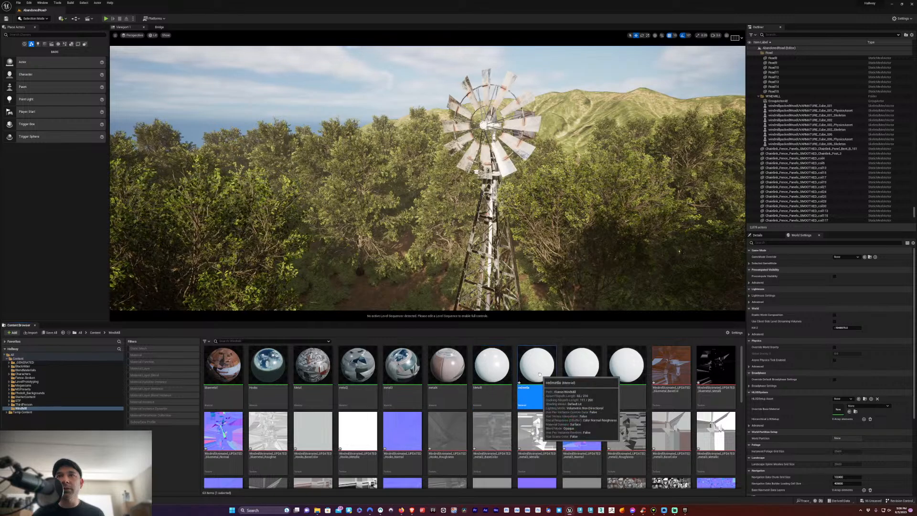
pyautogui.doubleClick(539, 376)
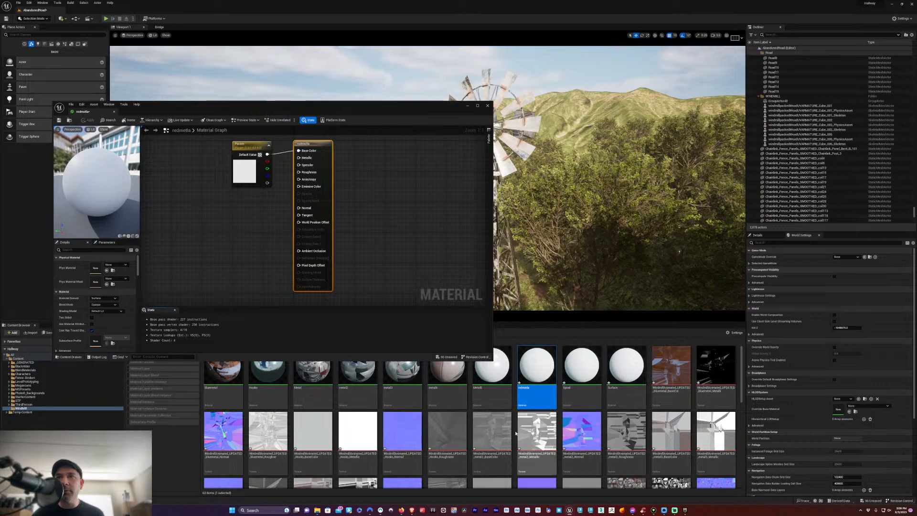
pyautogui.scroll(-2, 515, 433)
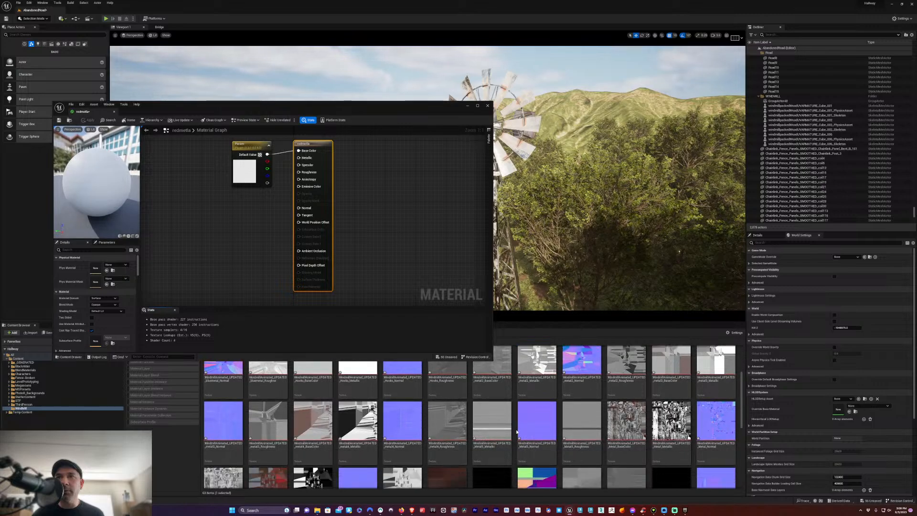
# Move the material editor clear of the WindMill folder's thumbnails and filter the folder by "redmetla"
pyautogui.scroll(-2, 517, 433)
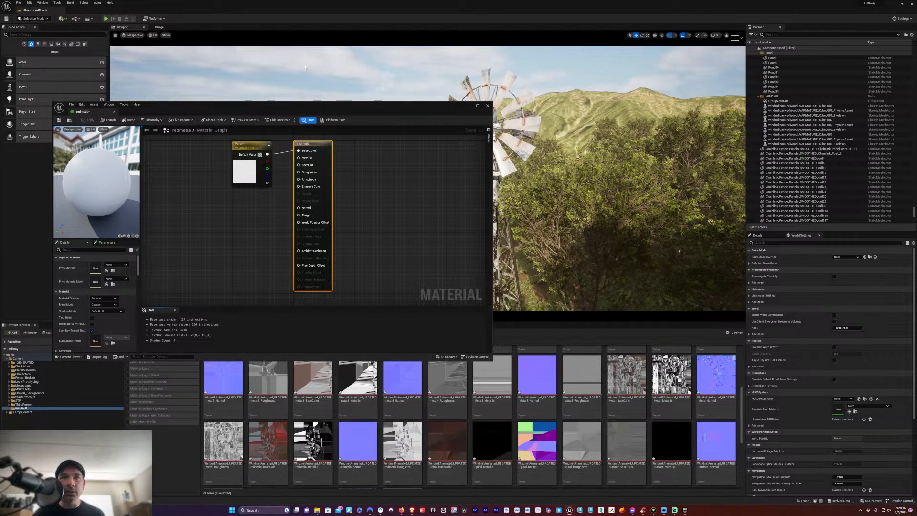
pyautogui.moveTo(303, 105); pyautogui.dragTo(368, 41)
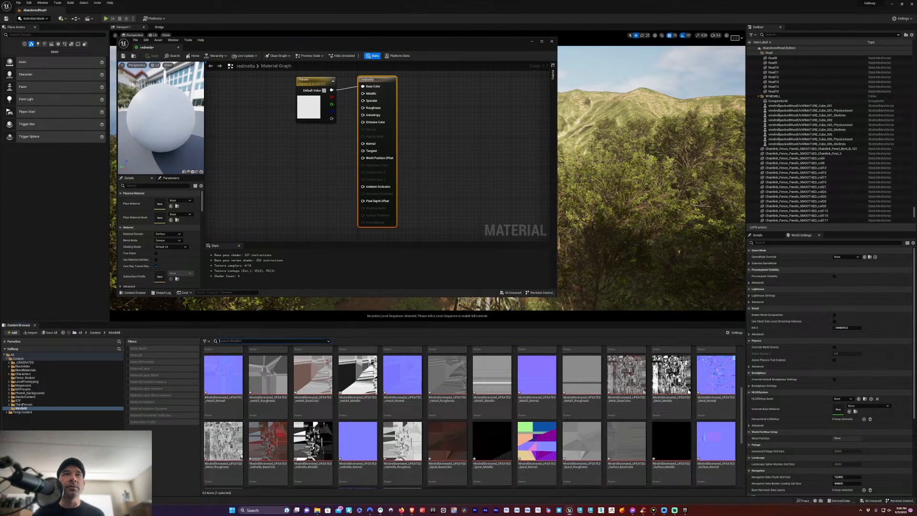
pyautogui.write('dme')
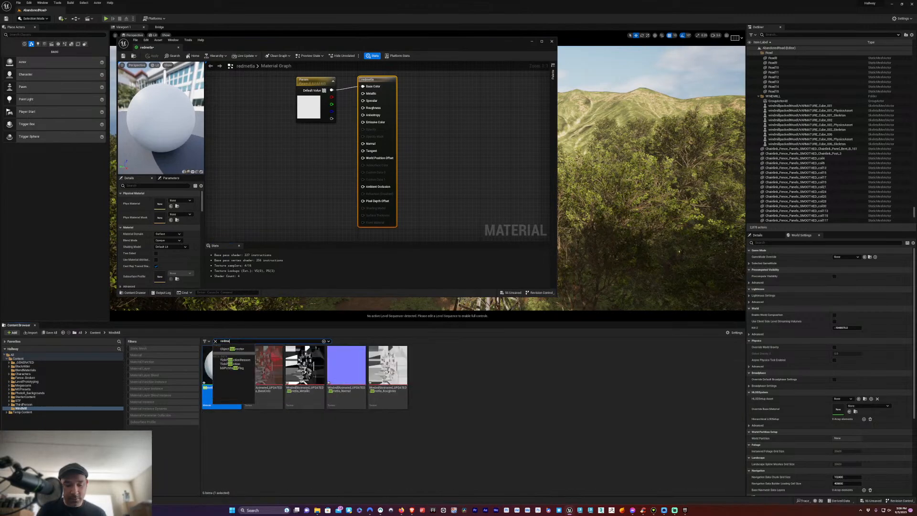
pyautogui.write('tla')
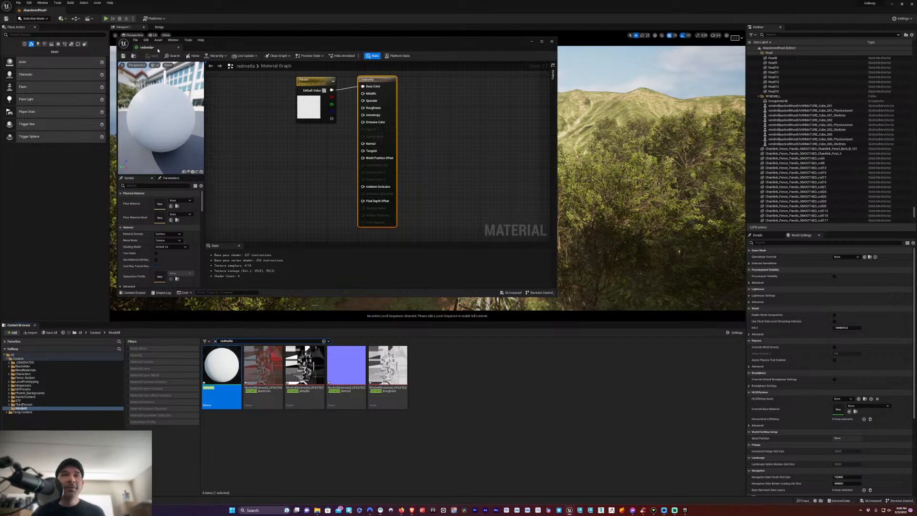
# Add the four redmetla textures to the graph, replacing the Param node with the base color sample on Base Color
pyautogui.click(258, 375)
pyautogui.keyDown('shift'); pyautogui.click(385, 375); pyautogui.keyUp('shift')
pyautogui.moveTo(262, 370); pyautogui.dragTo(363, 87)
pyautogui.click(310, 81)
pyautogui.press('Delete')
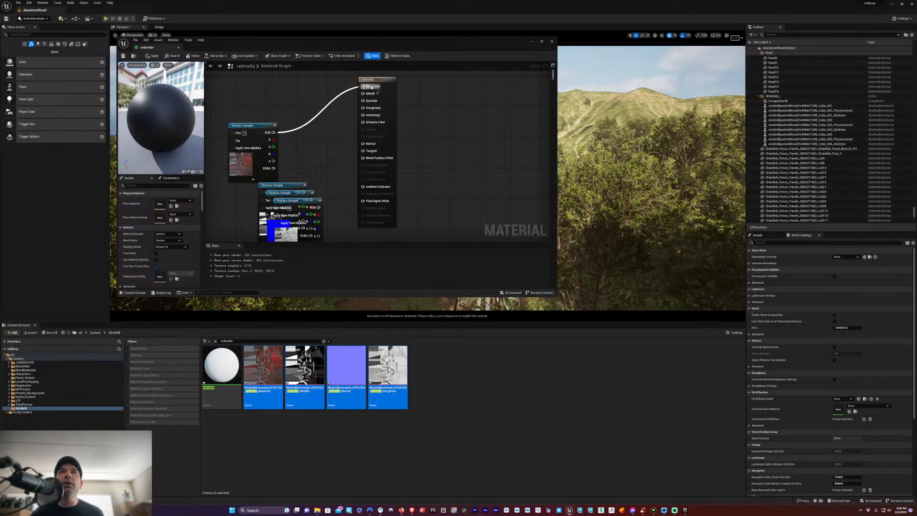
# Separate the overlapping texture samples and connect metallic to Metallic and roughness to Roughness in the redmetla material
pyautogui.moveTo(280, 184); pyautogui.dragTo(303, 136)
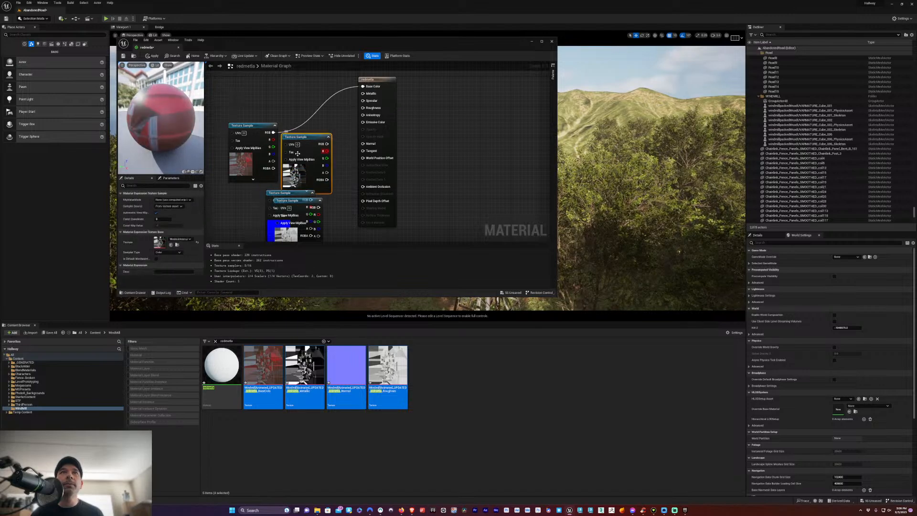
pyautogui.moveTo(367, 97); pyautogui.dragTo(364, 94)
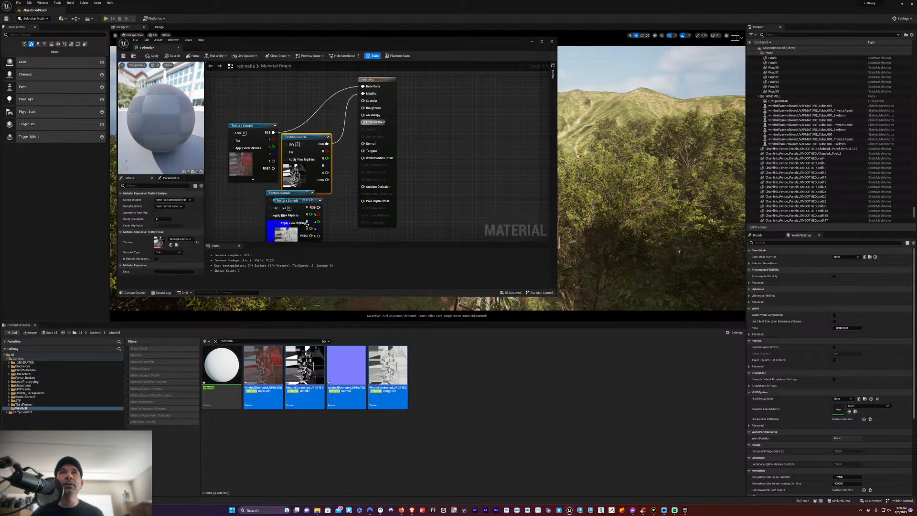
pyautogui.moveTo(287, 201); pyautogui.dragTo(295, 249)
pyautogui.moveTo(322, 190); pyautogui.dragTo(318, 185)
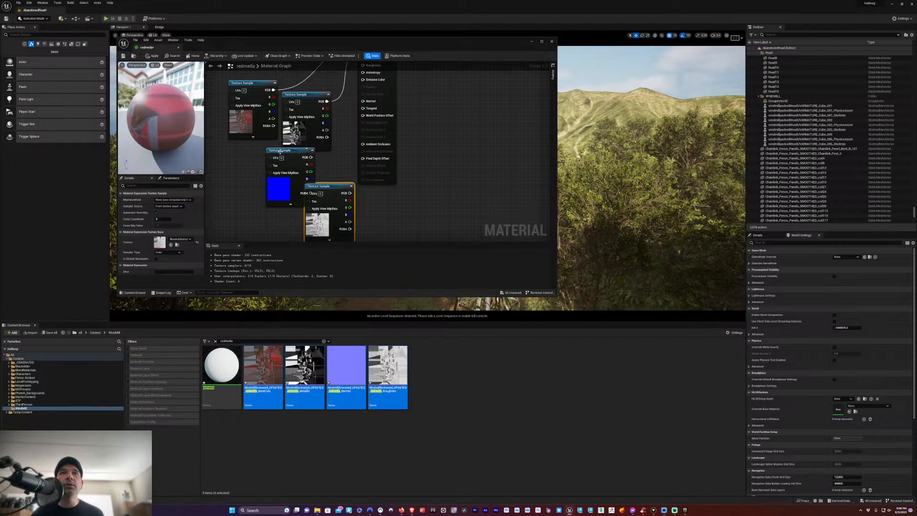
pyautogui.moveTo(284, 150); pyautogui.dragTo(363, 93)
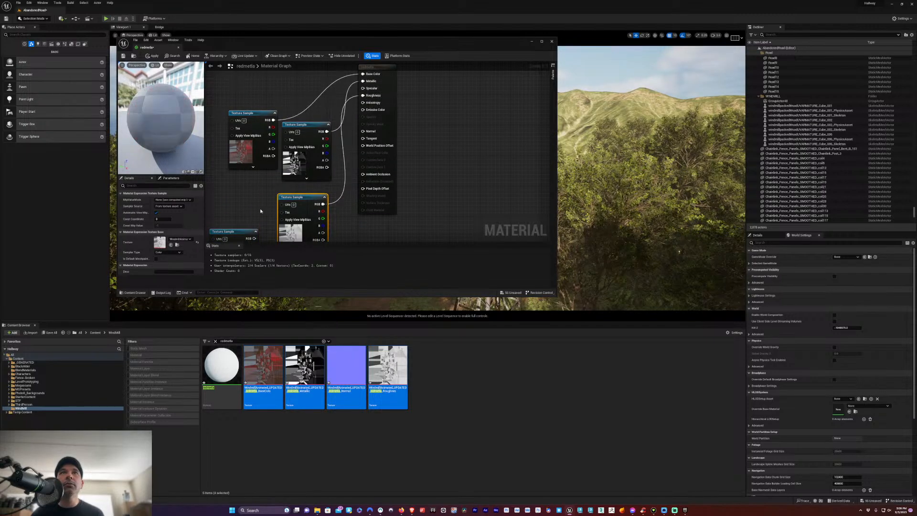
# Connect the normal sample to the redmetla material's Normal input, and save and close the material
pyautogui.moveTo(240, 211); pyautogui.dragTo(259, 178, button='right')
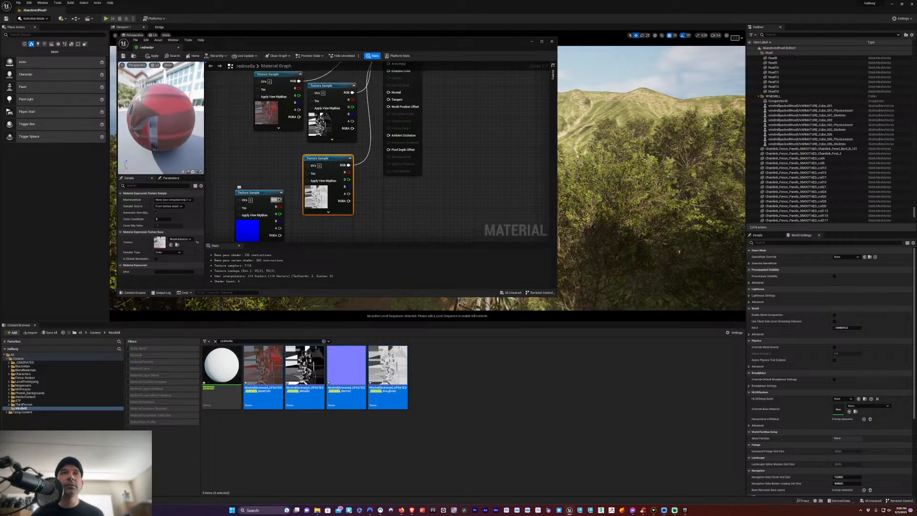
pyautogui.moveTo(276, 199); pyautogui.dragTo(388, 92)
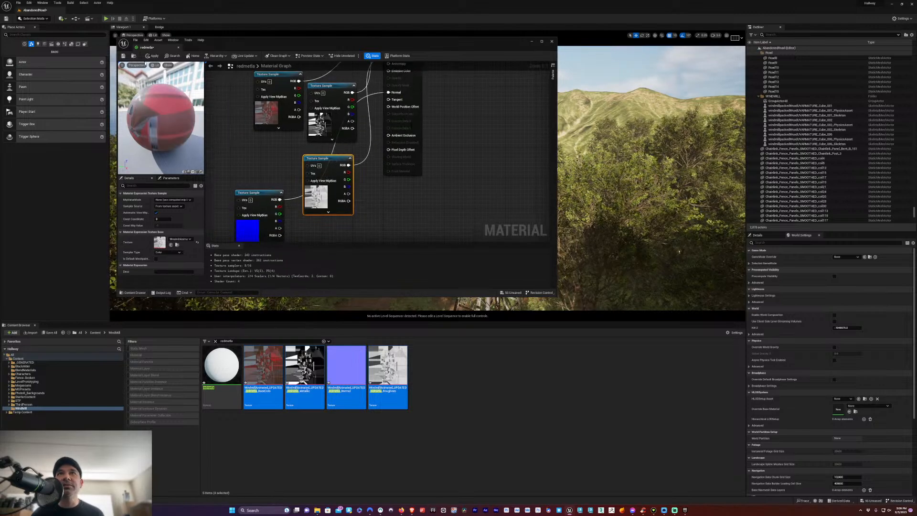
pyautogui.click(123, 57)
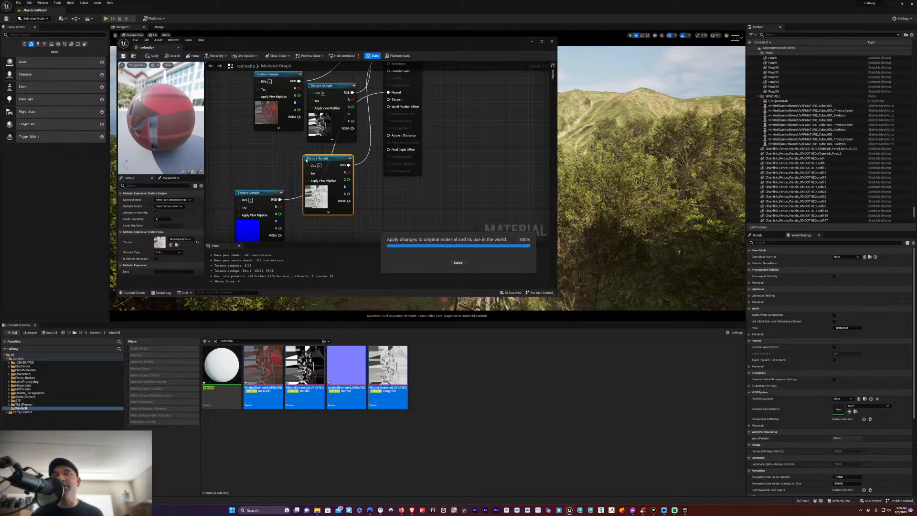
pyautogui.click(551, 42)
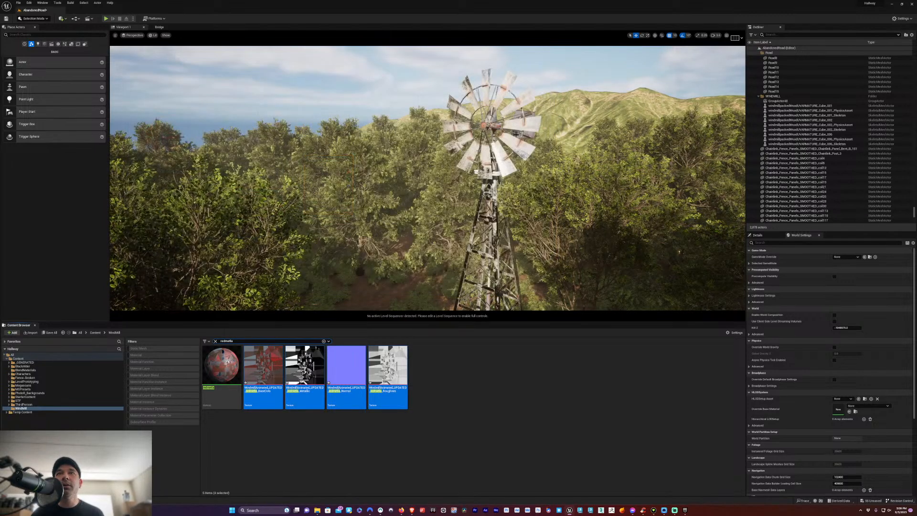
# Clear the redmetla filter and filter the WindMill folder by "spiral" to isolate the Spiral material and its textures
pyautogui.click(391, 421)
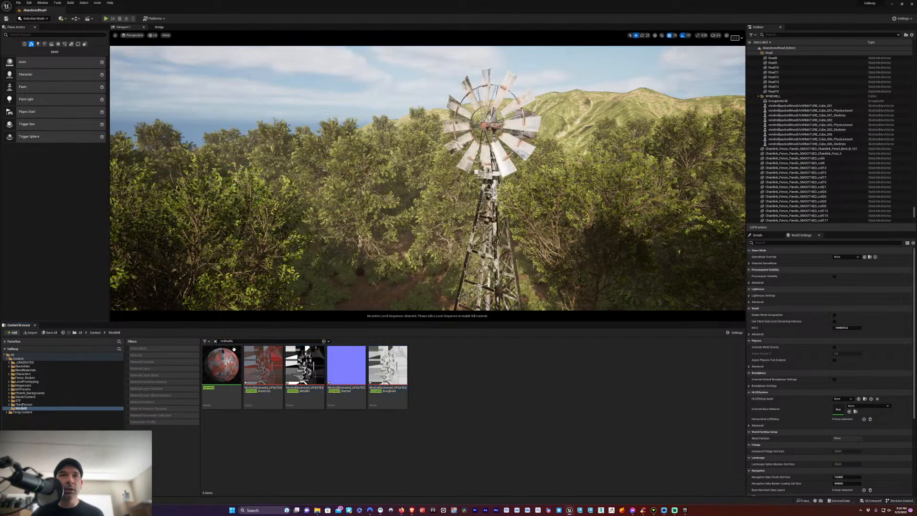
pyautogui.click(215, 341)
pyautogui.click(583, 373)
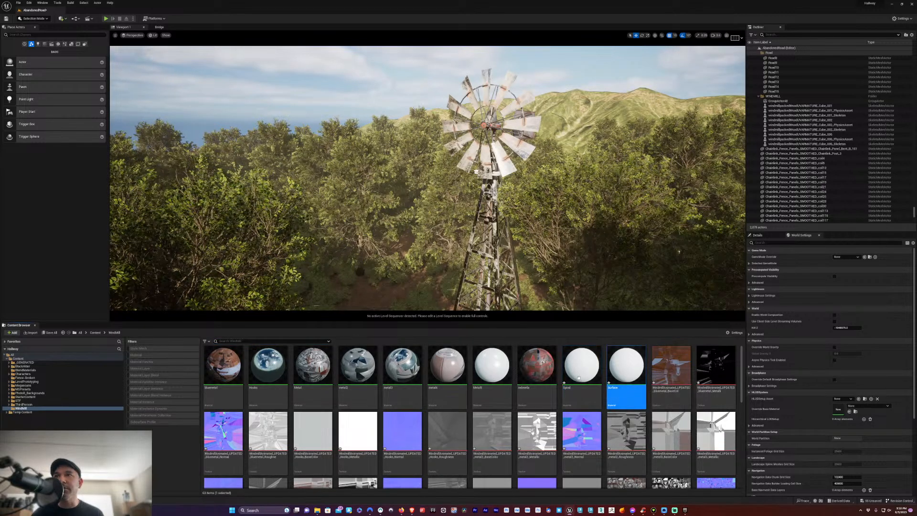
pyautogui.click(237, 343)
pyautogui.write('sp')
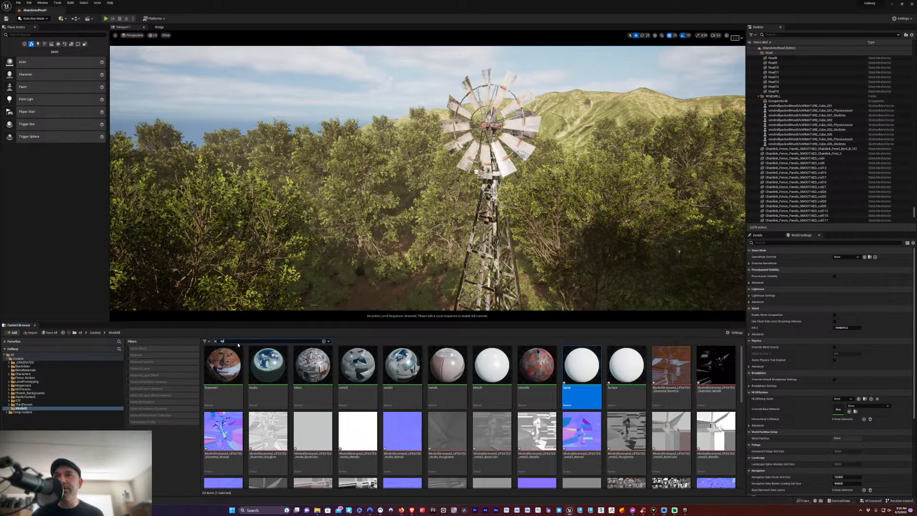
pyautogui.write('iral')
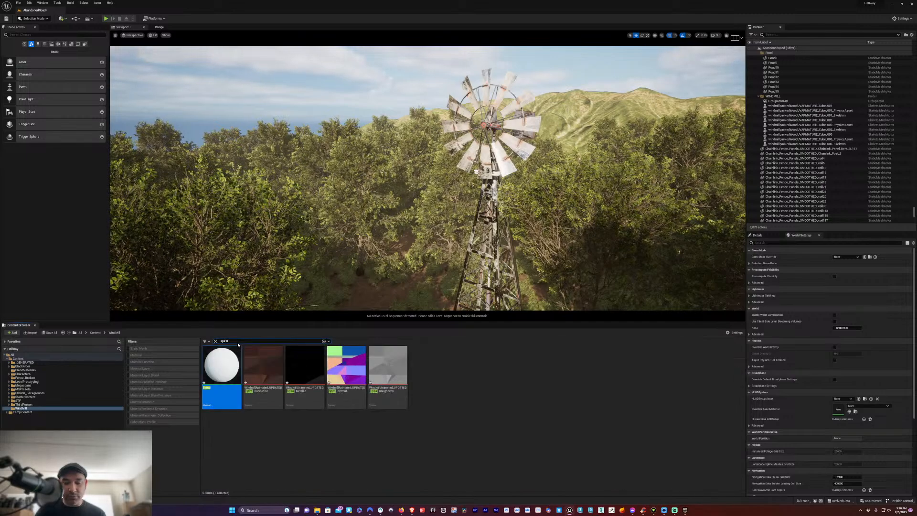
# Open the Spiral material and add its four textures, replacing the Param node with the base color sample on Base Color
pyautogui.doubleClick(221, 366)
pyautogui.click(263, 368)
pyautogui.keyDown('shift'); pyautogui.click(370, 368); pyautogui.keyUp('shift')
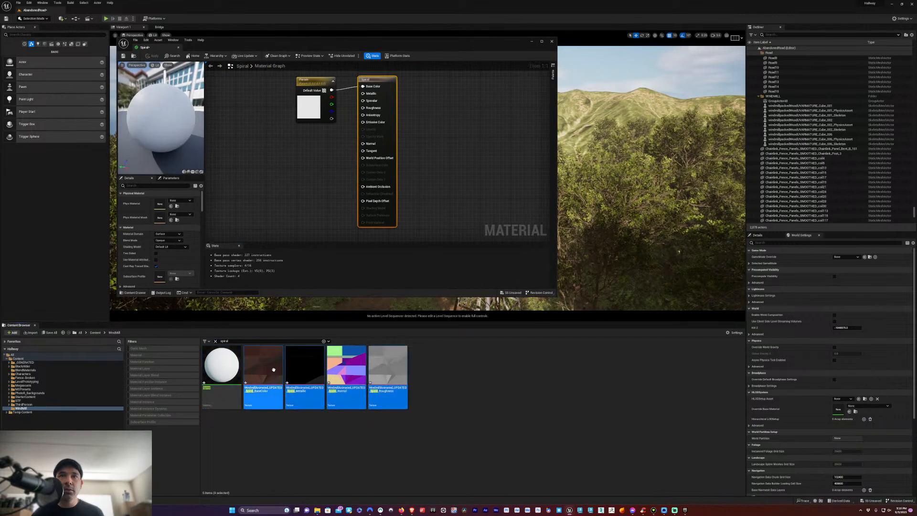
pyautogui.moveTo(370, 368); pyautogui.dragTo(363, 86)
pyautogui.click(307, 84)
pyautogui.press('Delete')
# Separate the Spiral texture samples and connect metallic to Metallic and roughness to Roughness
pyautogui.moveTo(294, 155); pyautogui.dragTo(363, 94)
pyautogui.moveTo(293, 167); pyautogui.dragTo(363, 108)
pyautogui.moveTo(295, 163); pyautogui.dragTo(304, 193)
# Place the normal sample below the others, connect it to Spiral's Normal input, and save and close the material
pyautogui.moveTo(346, 229); pyautogui.dragTo(356, 172, button='right')
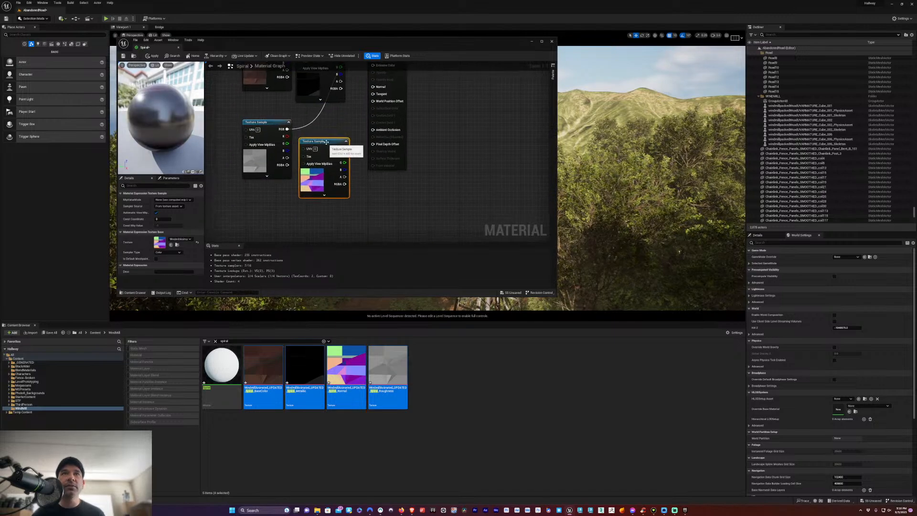
pyautogui.moveTo(326, 142); pyautogui.dragTo(322, 173)
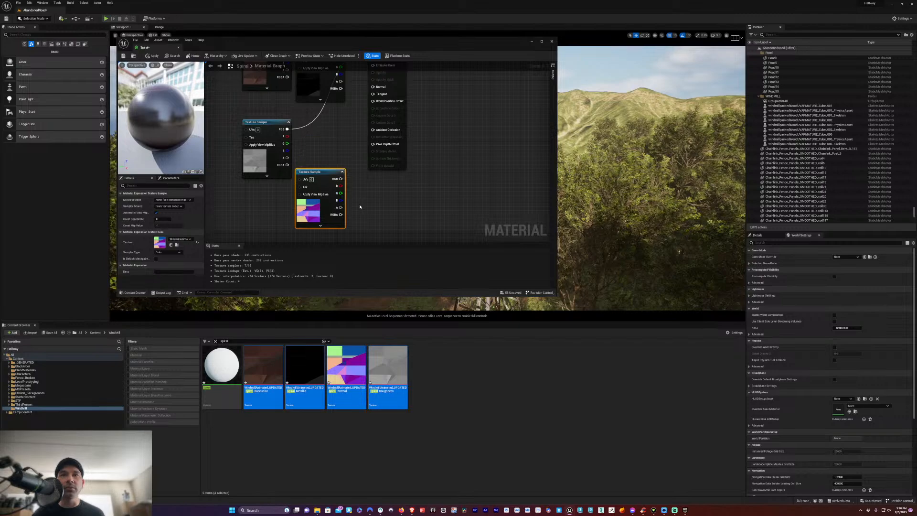
pyautogui.moveTo(358, 196); pyautogui.dragTo(340, 225, button='right')
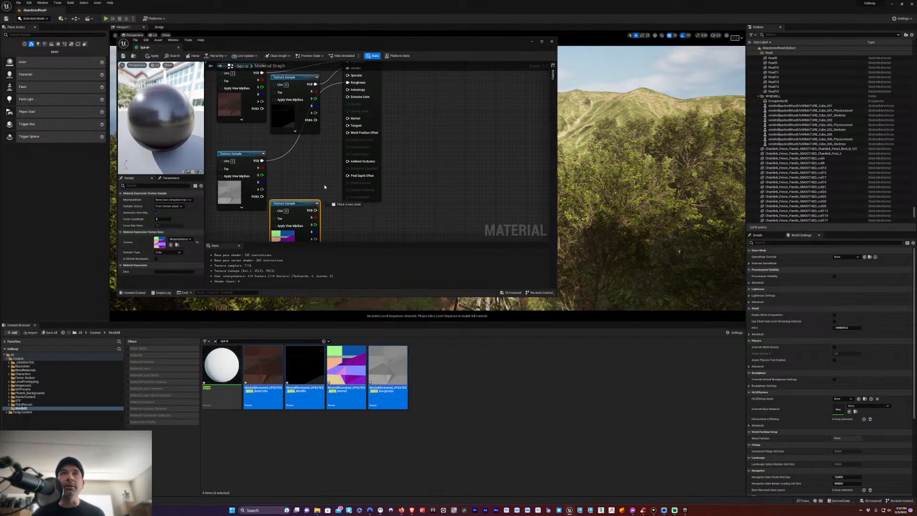
pyautogui.moveTo(315, 210); pyautogui.dragTo(347, 118)
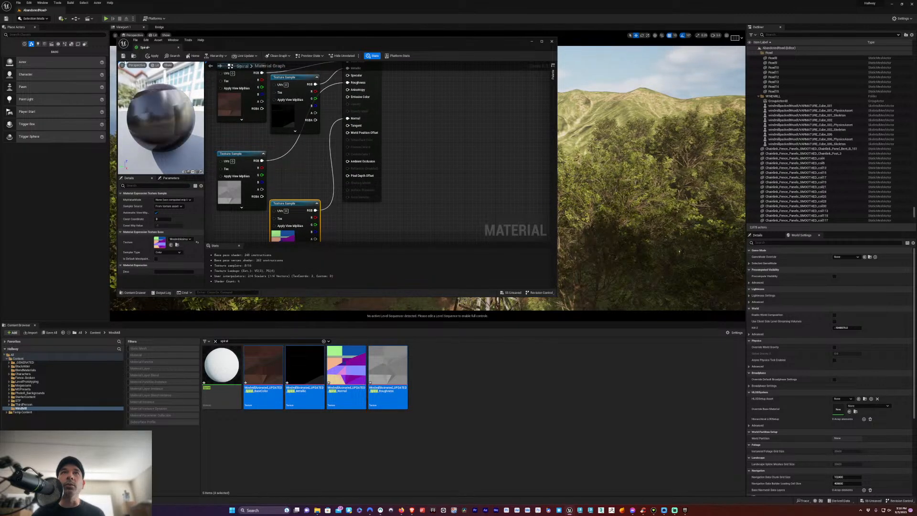
pyautogui.click(123, 56)
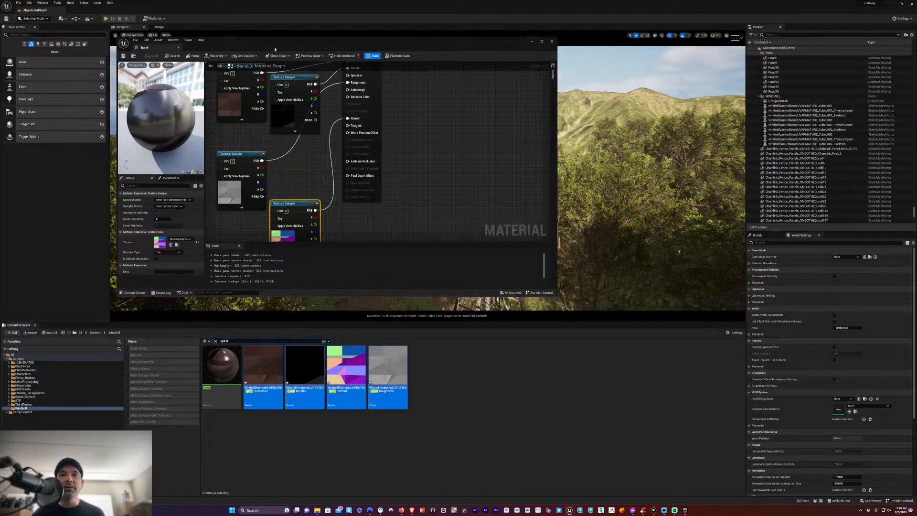
pyautogui.click(551, 41)
# Replace the folder filter with "surface" and open the Surface material
pyautogui.click(457, 373)
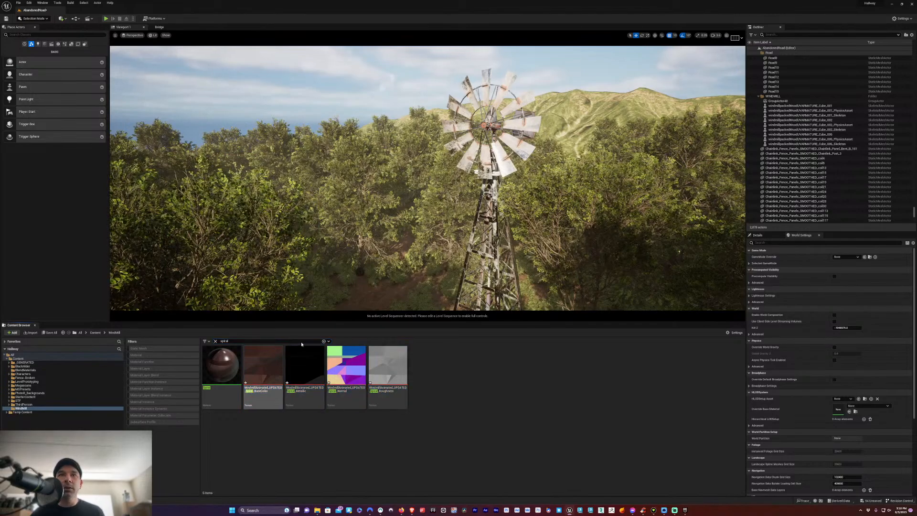
pyautogui.click(215, 341)
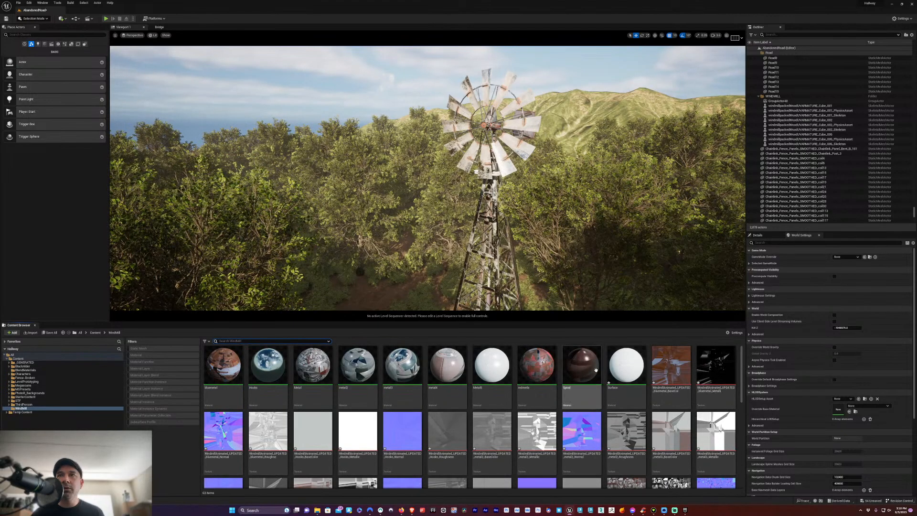
pyautogui.click(626, 369)
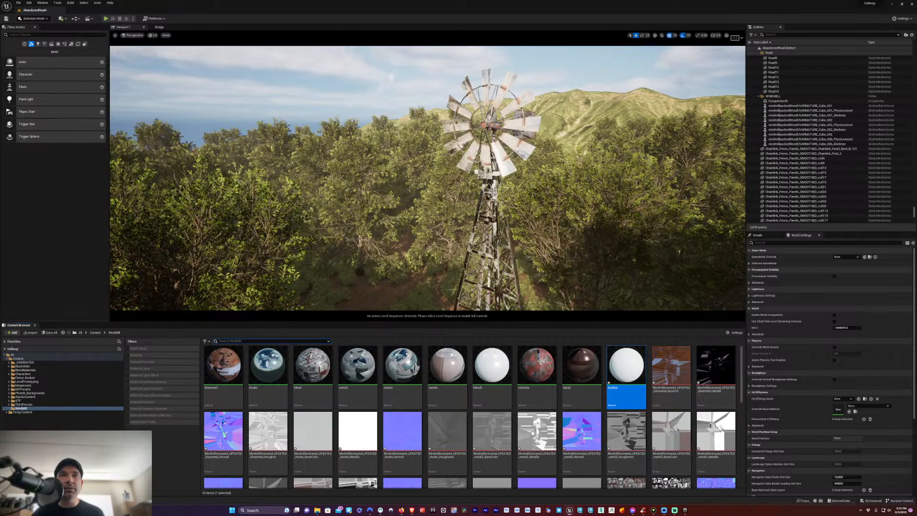
pyautogui.write('surface')
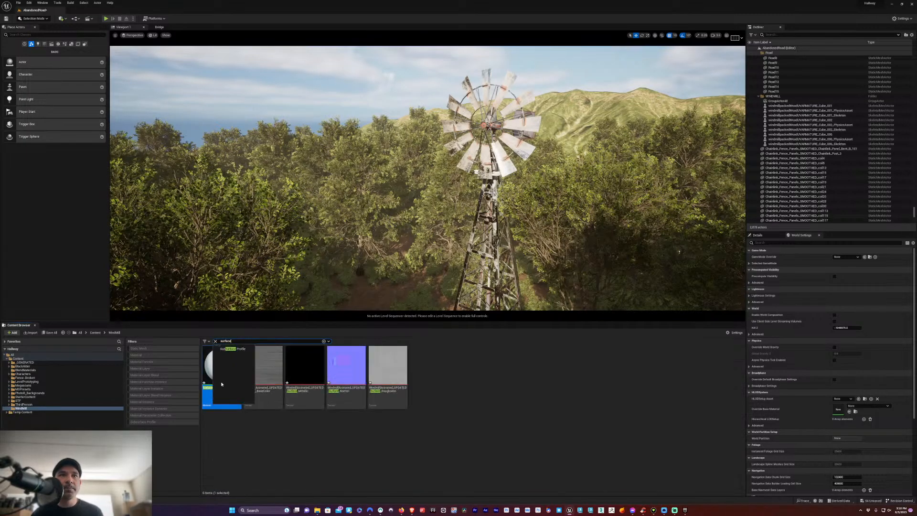
pyautogui.doubleClick(218, 378)
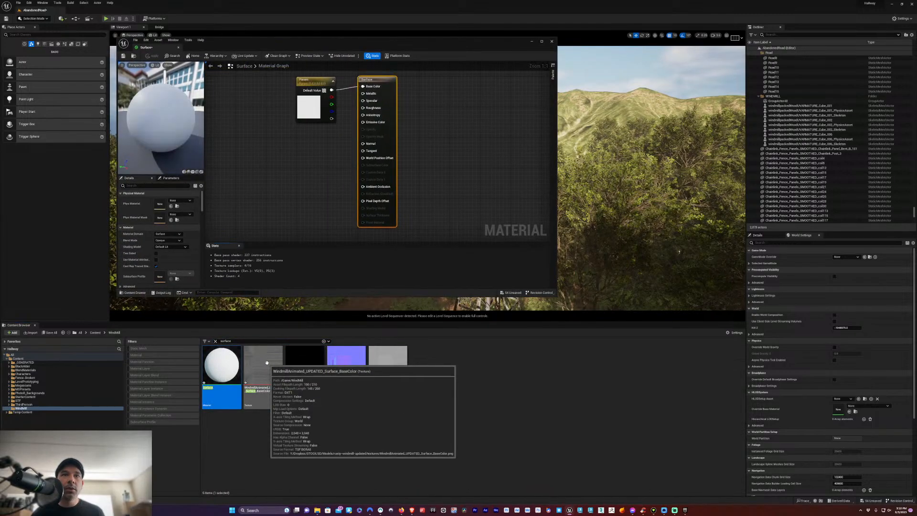
# Add the four Surface textures to the material graph and delete the Param node feeding Base Color
pyautogui.click(262, 365)
pyautogui.keyDown('shift'); pyautogui.click(388, 366); pyautogui.keyUp('shift')
pyautogui.moveTo(262, 355); pyautogui.dragTo(282, 168)
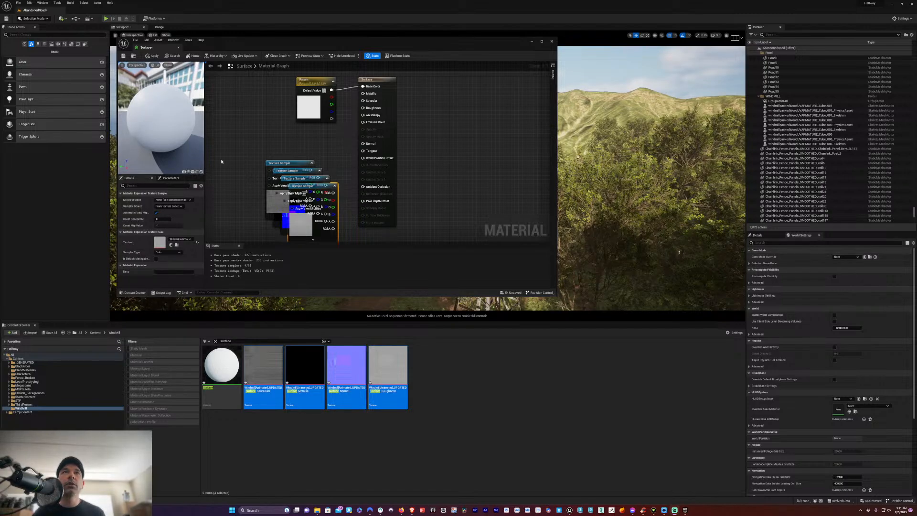
pyautogui.click(311, 93)
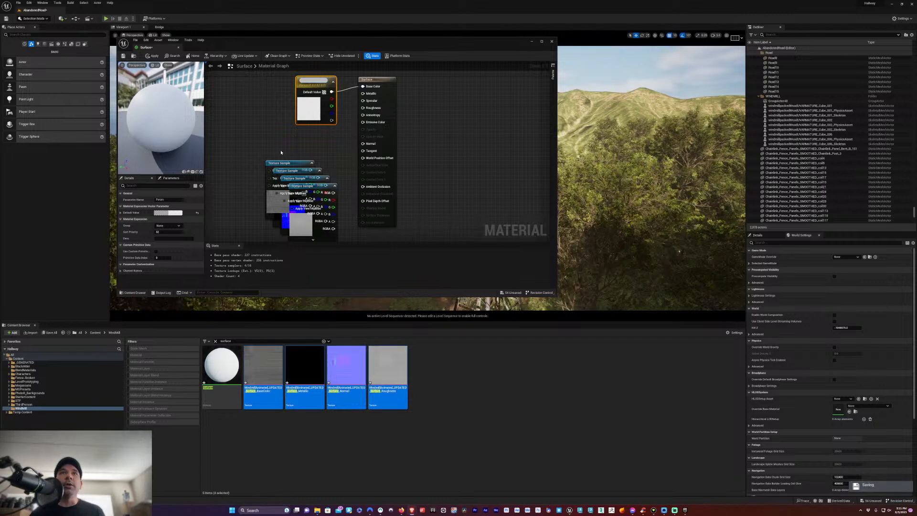
pyautogui.click(274, 93)
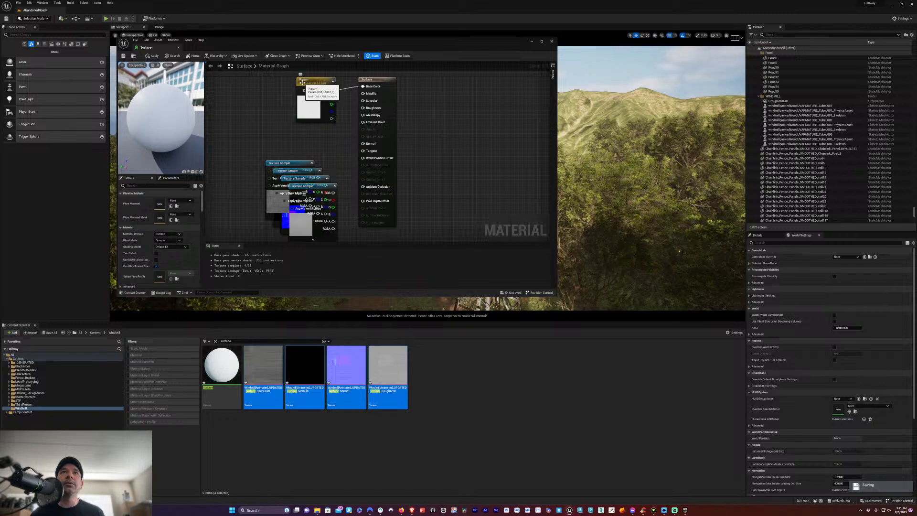
pyautogui.click(299, 84)
pyautogui.press('Delete')
# Spread out the Surface texture samples and connect them to Base Color, Metallic, Roughness and Normal
pyautogui.moveTo(281, 161); pyautogui.dragTo(260, 96)
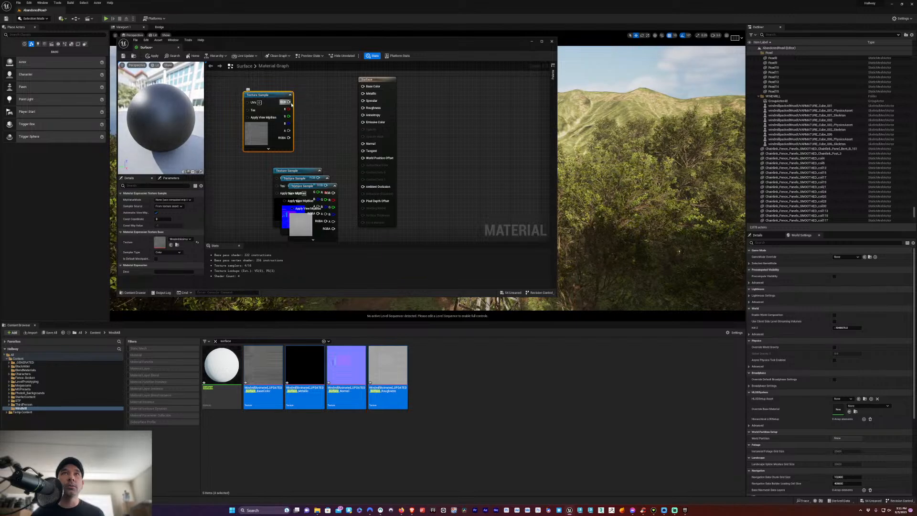
pyautogui.moveTo(363, 87); pyautogui.dragTo(363, 88)
pyautogui.moveTo(294, 173)
pyautogui.mouseDown()
pyautogui.moveTo(317, 122)
pyautogui.moveTo(368, 125)
pyautogui.moveTo(362, 93)
pyautogui.mouseUp()
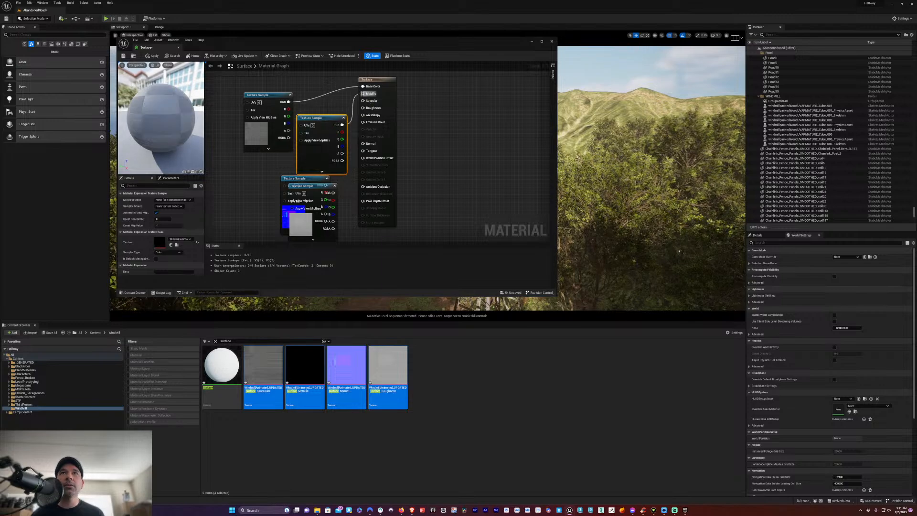
pyautogui.moveTo(311, 178); pyautogui.dragTo(364, 108)
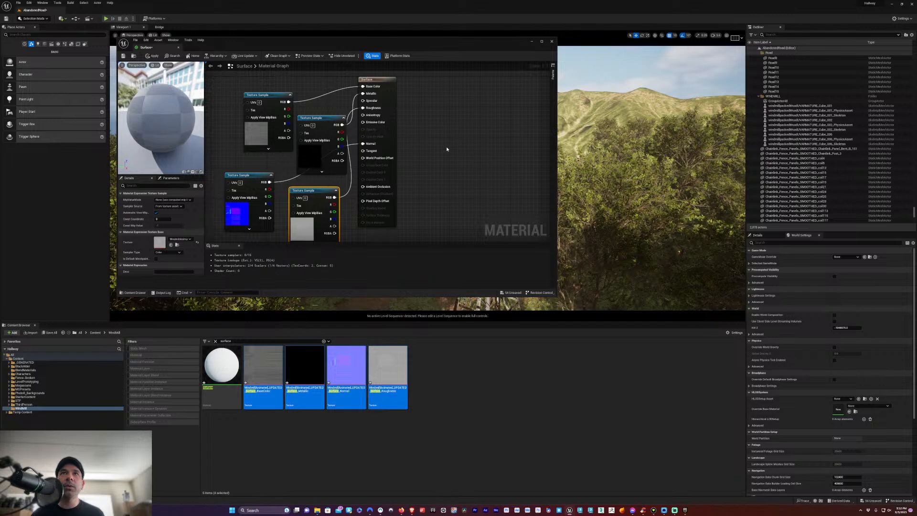
pyautogui.moveTo(306, 195); pyautogui.dragTo(309, 203)
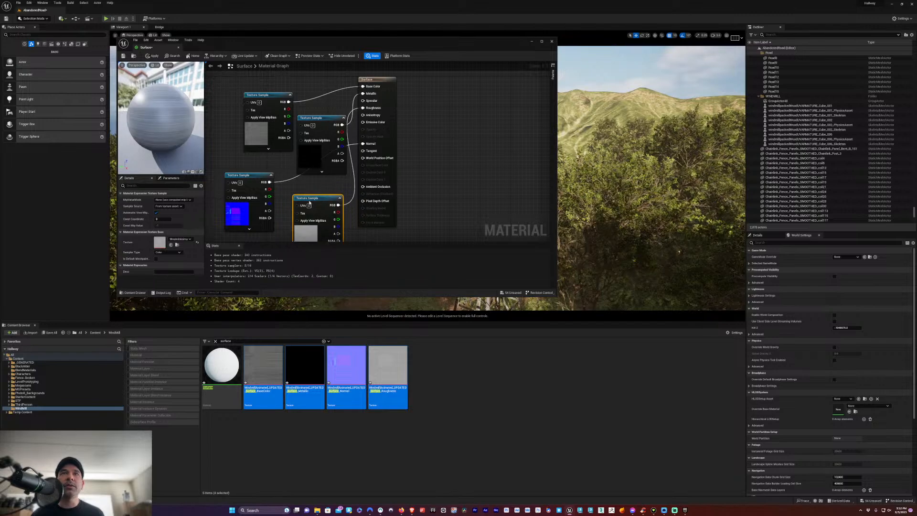
# Save the Surface material, clear the "surface" asset filter, and close the material editor
pyautogui.click(456, 143)
pyautogui.hotkey('ctrl', 's')
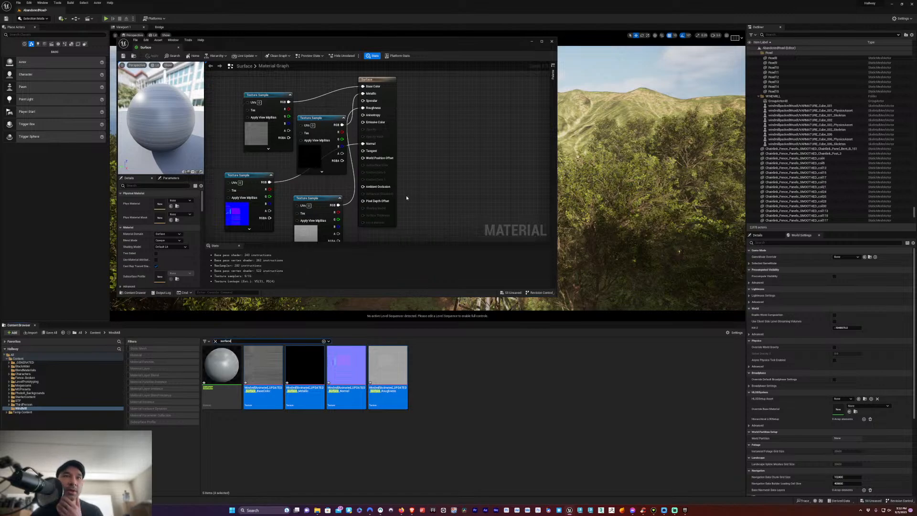
pyautogui.click(216, 341)
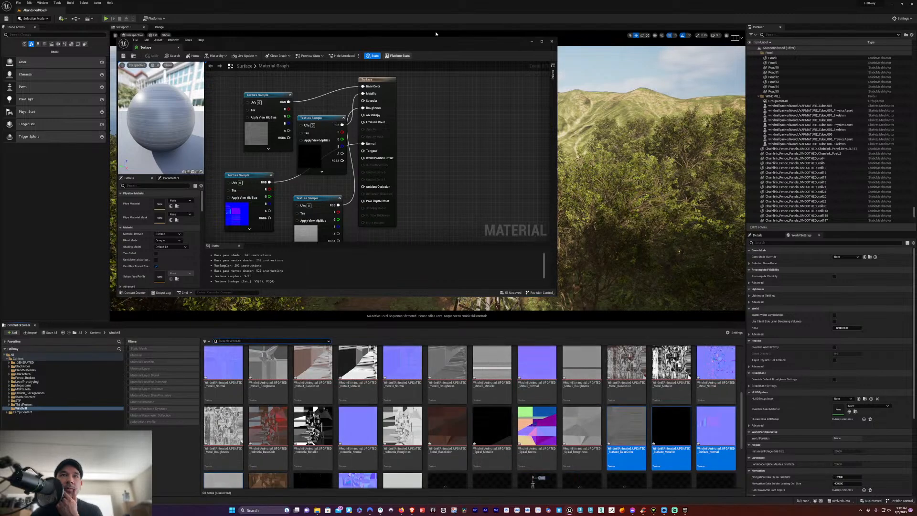
pyautogui.click(552, 41)
pyautogui.scroll(5, 338, 412)
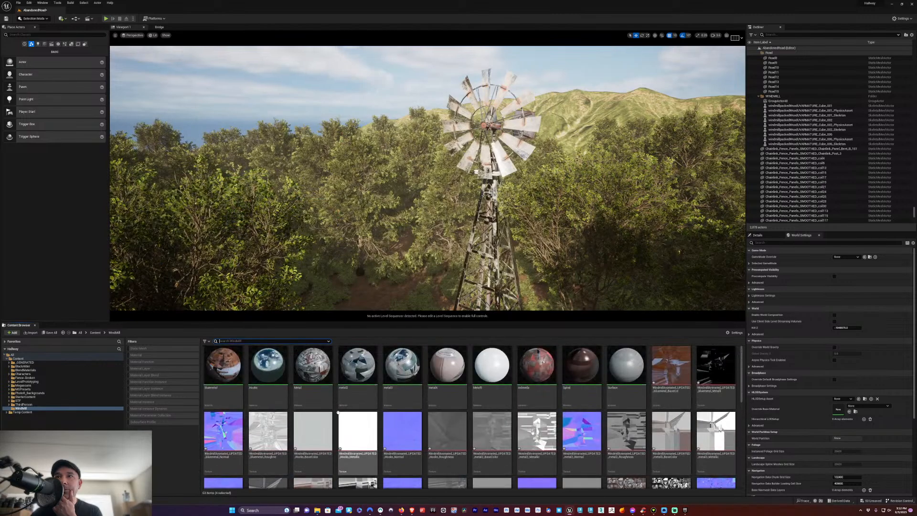
# Check the windmill's plain white parts up close and open the white Metal5 material's graph
pyautogui.click(492, 370)
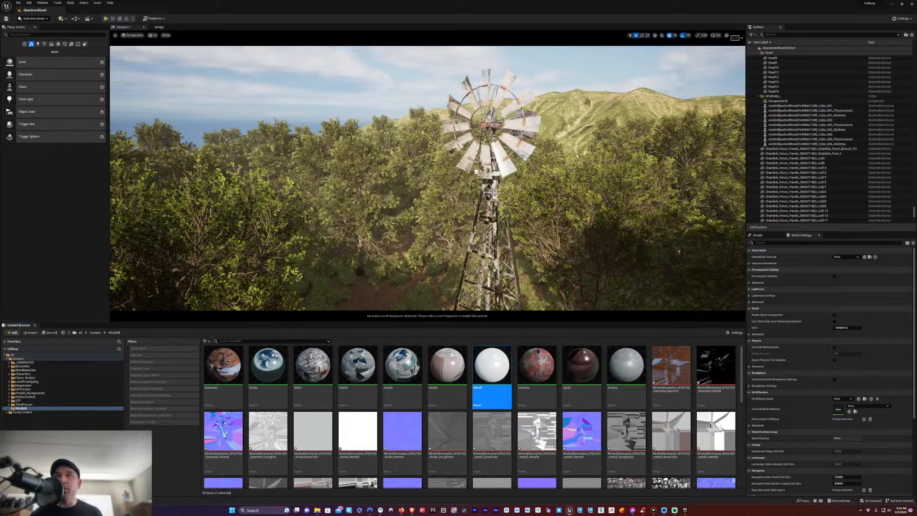
pyautogui.scroll(2, 497, 186)
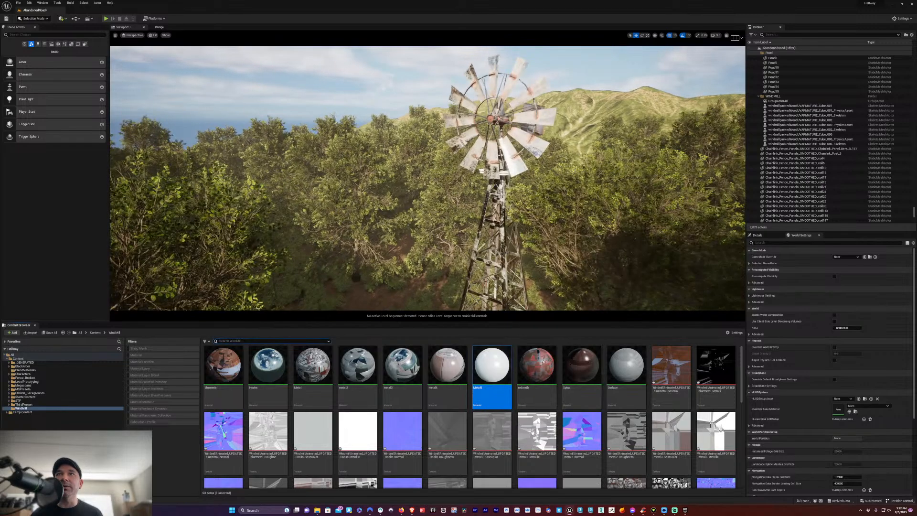
pyautogui.scroll(5, 497, 186)
pyautogui.moveTo(497, 186); pyautogui.dragTo(589, 184, button='right')
pyautogui.press('w')
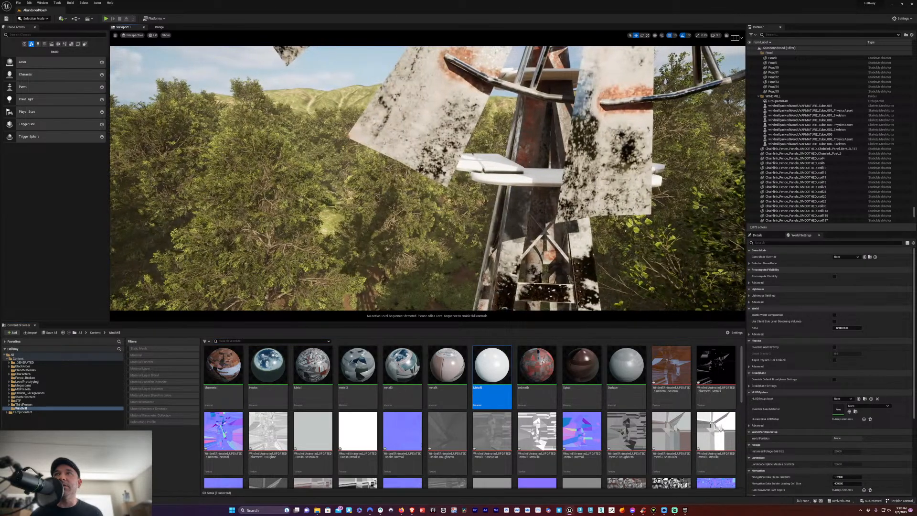
pyautogui.doubleClick(488, 378)
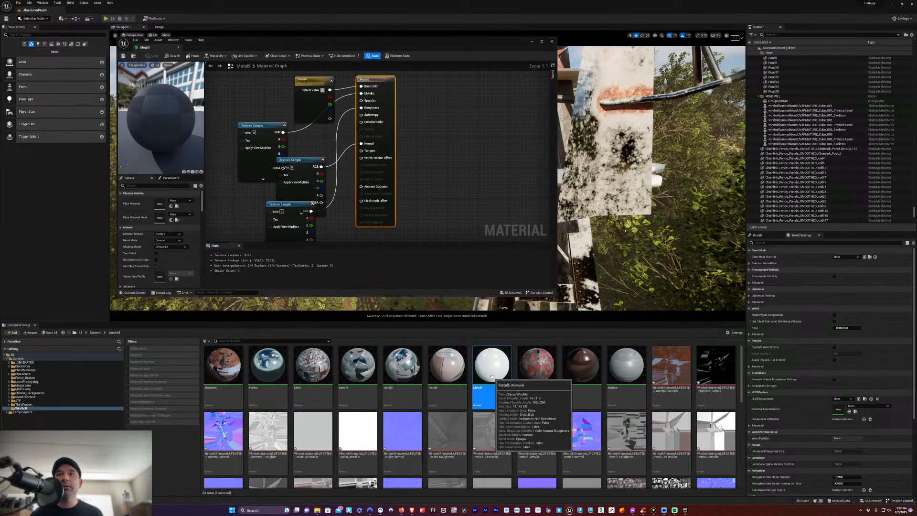
pyautogui.scroll(-1, 468, 435)
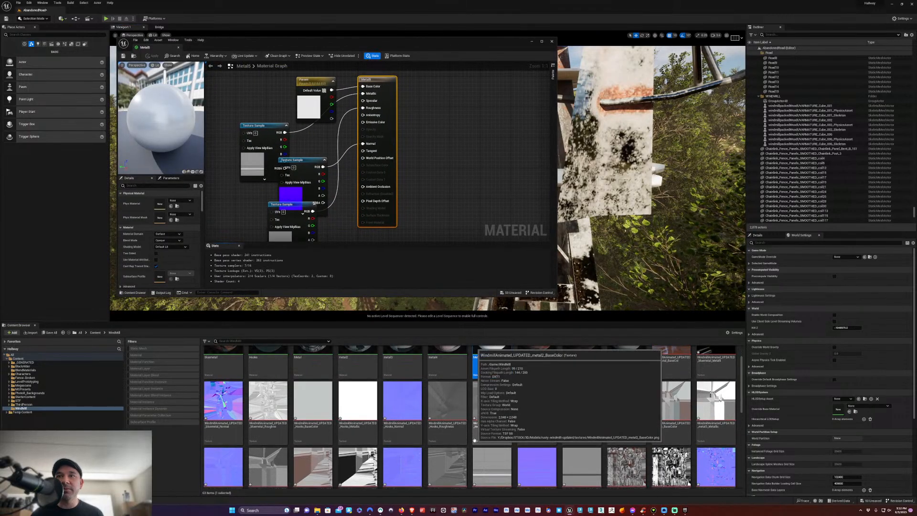
# Filter the WindMill folder's assets by "wood" and open the Wood material
pyautogui.scroll(1, 469, 435)
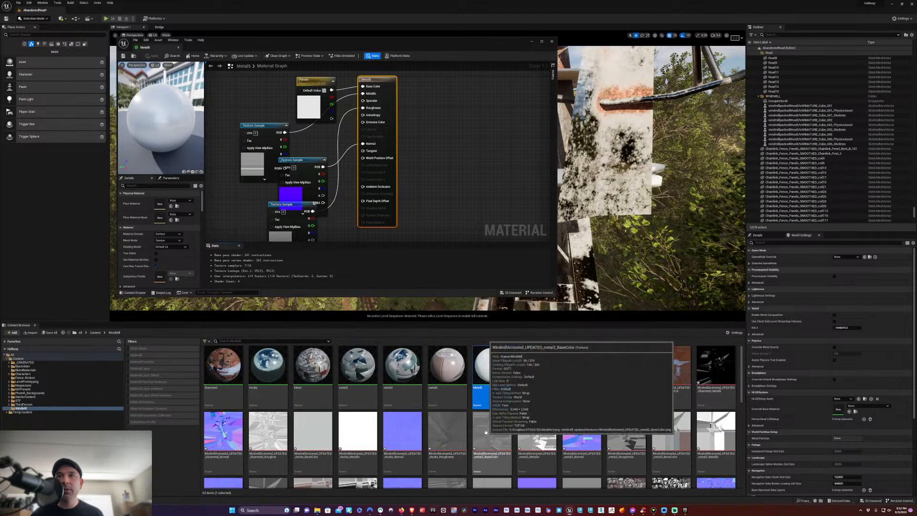
pyautogui.scroll(-3, 486, 431)
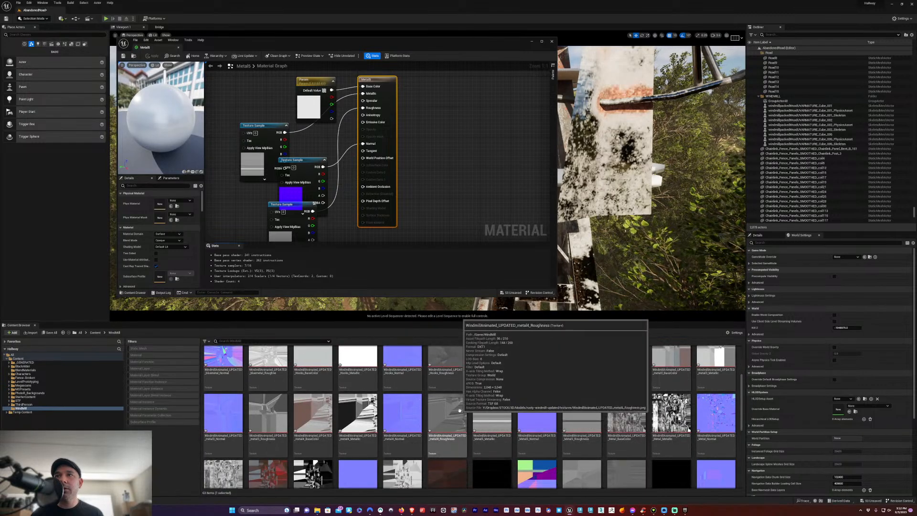
pyautogui.scroll(-3, 461, 420)
pyautogui.scroll(-2, 453, 412)
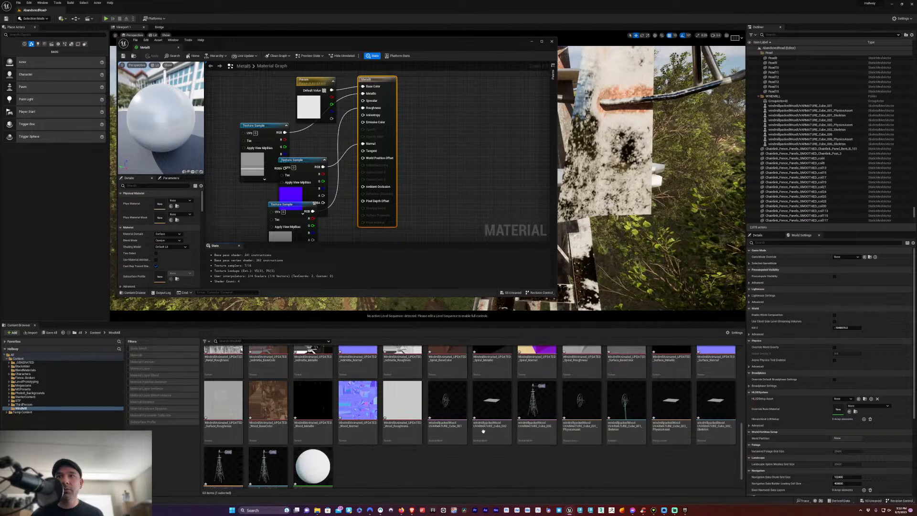
pyautogui.scroll(-1, 377, 454)
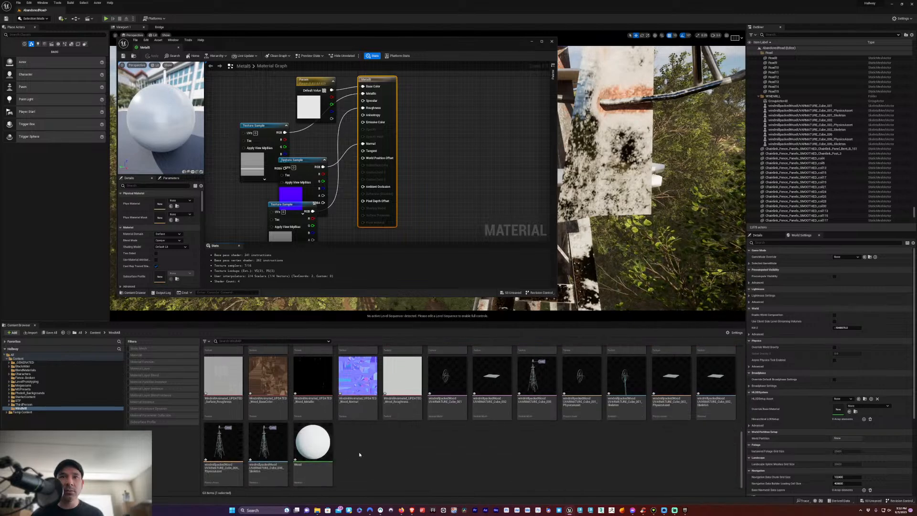
pyautogui.click(360, 455)
pyautogui.click(220, 341)
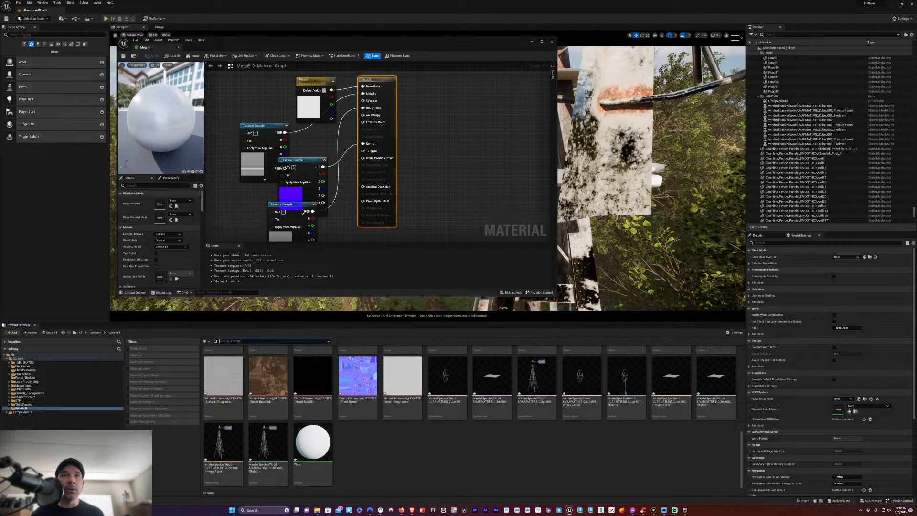
pyautogui.write('wood')
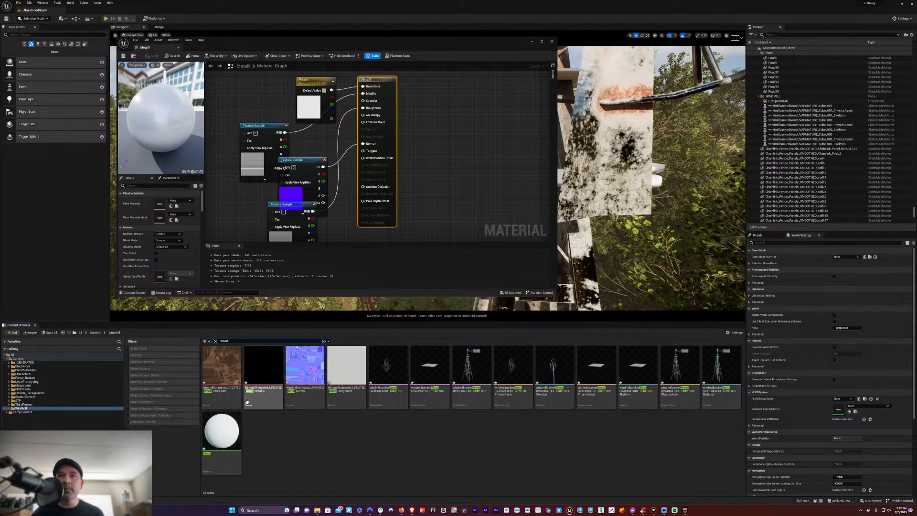
pyautogui.click(220, 433)
pyautogui.doubleClick(220, 433)
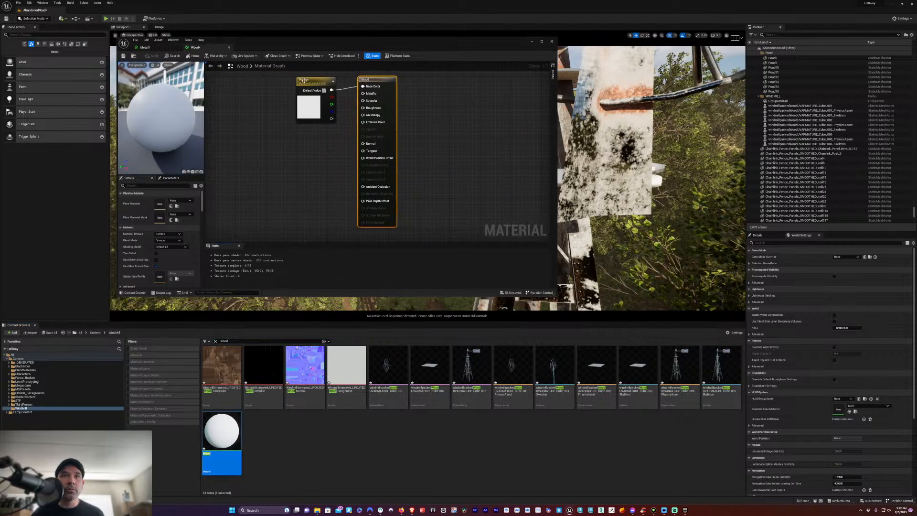
# Add the wood BaseColor, Metallic, Normal and Roughness textures to the Wood material graph and delete the Param node
pyautogui.click(220, 374)
pyautogui.keyDown('shift'); pyautogui.click(343, 375); pyautogui.keyUp('shift')
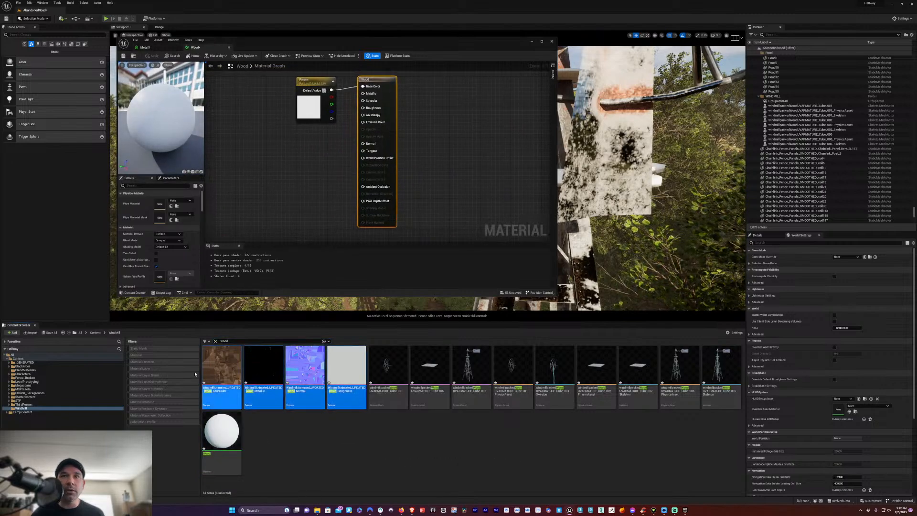
pyautogui.moveTo(217, 369); pyautogui.dragTo(246, 184)
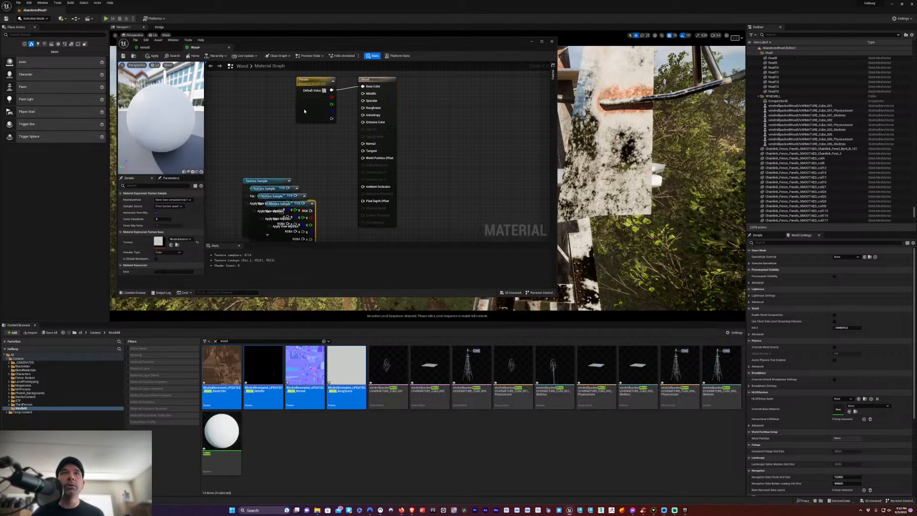
pyautogui.click(317, 82)
pyautogui.press('Delete')
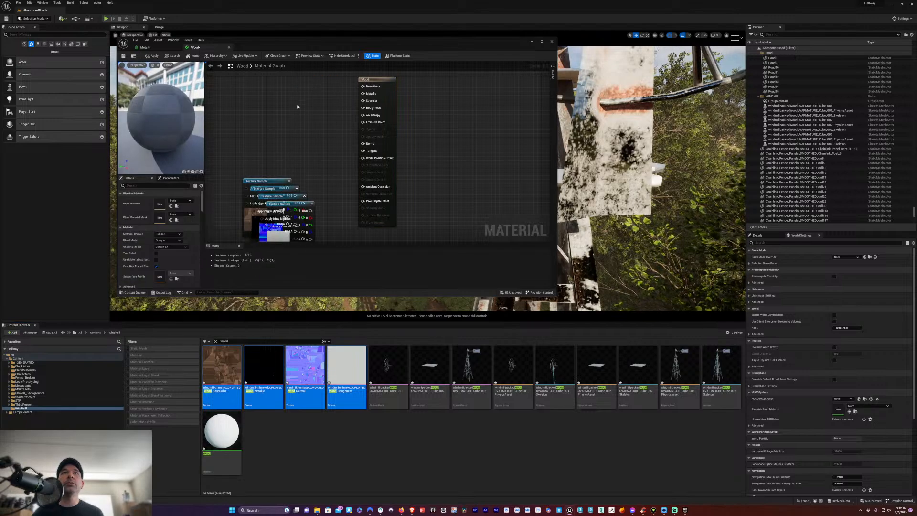
# Wire the four wood texture samples' RGB outputs to the matching Base Color, Metallic, Normal and Roughness inputs
pyautogui.moveTo(263, 181); pyautogui.dragTo(262, 152)
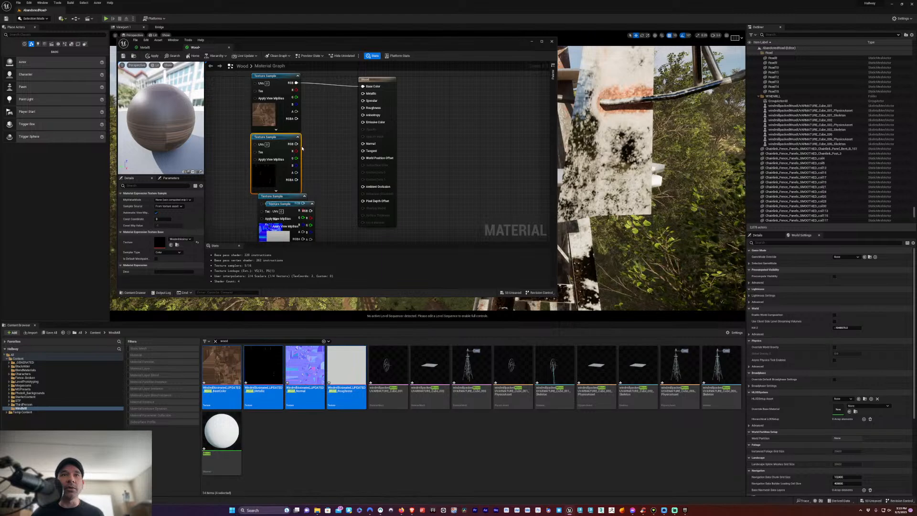
pyautogui.moveTo(296, 144); pyautogui.dragTo(363, 94)
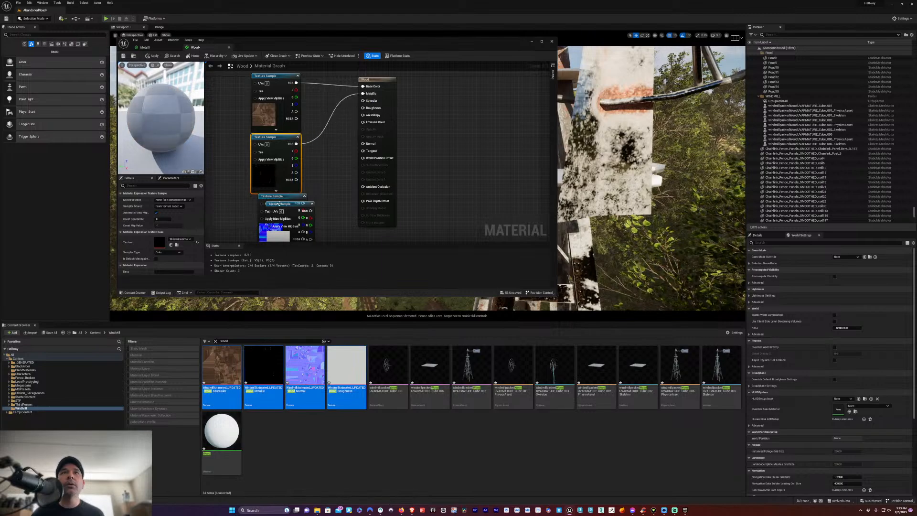
pyautogui.moveTo(291, 194); pyautogui.dragTo(365, 144)
pyautogui.moveTo(318, 170); pyautogui.dragTo(233, 220)
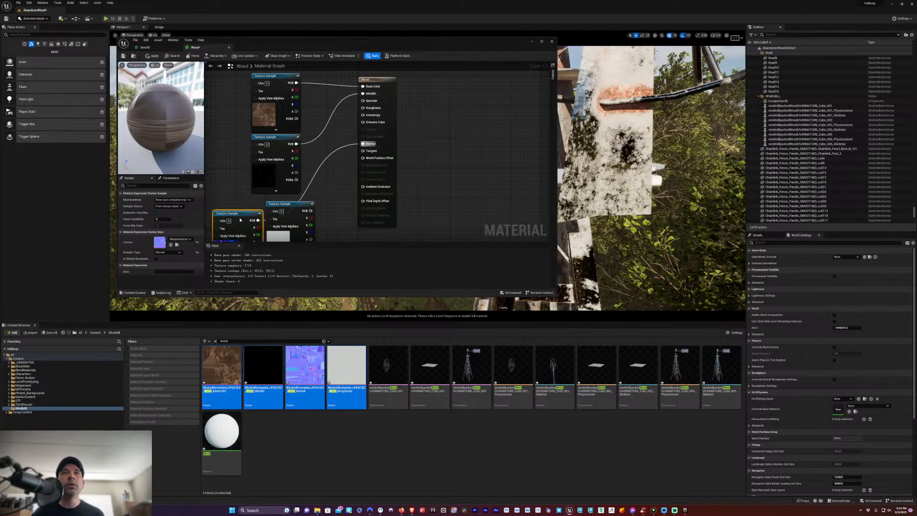
pyautogui.moveTo(309, 211); pyautogui.dragTo(364, 108)
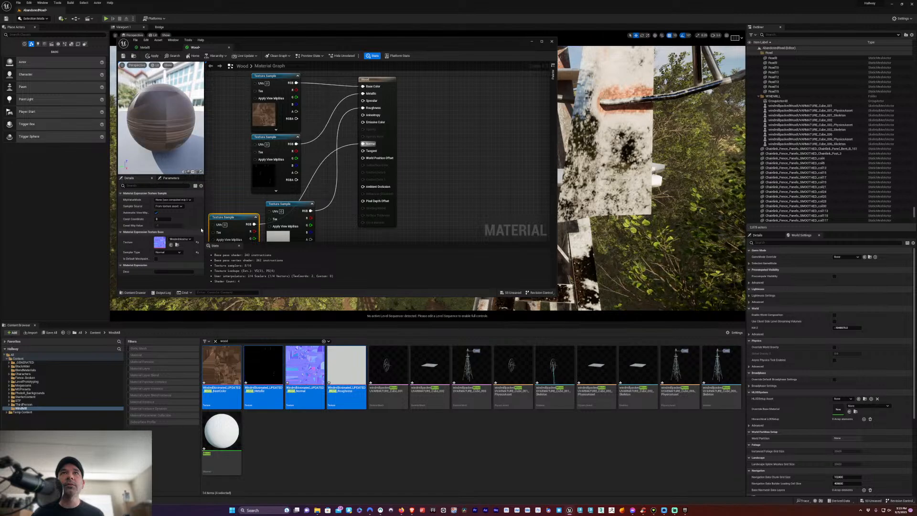
# Place the normal map sample below the roughness sample, then save and close the Wood material
pyautogui.moveTo(231, 217); pyautogui.dragTo(280, 197)
pyautogui.hotkey('ctrl', 's')
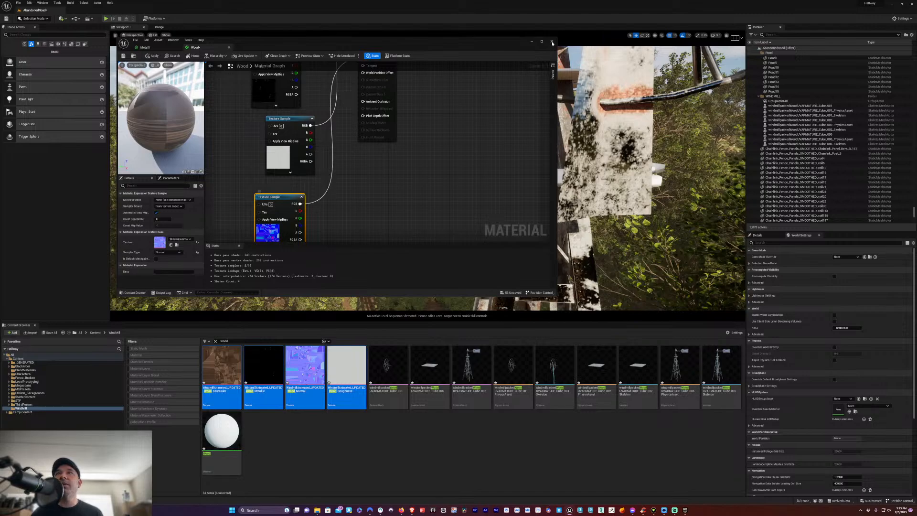
pyautogui.click(552, 42)
# Clear the "wood" asset filter and open the Metal5 material
pyautogui.scroll(-4, 493, 165)
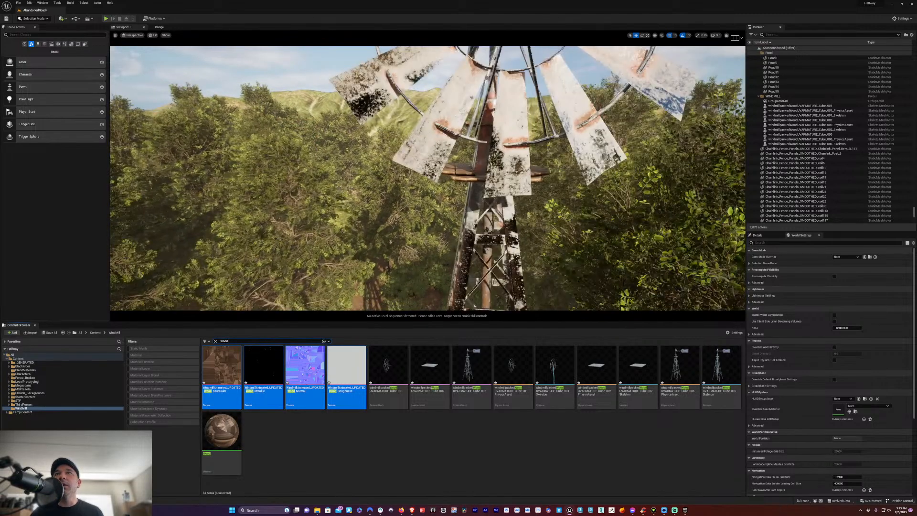
pyautogui.scroll(2, 493, 164)
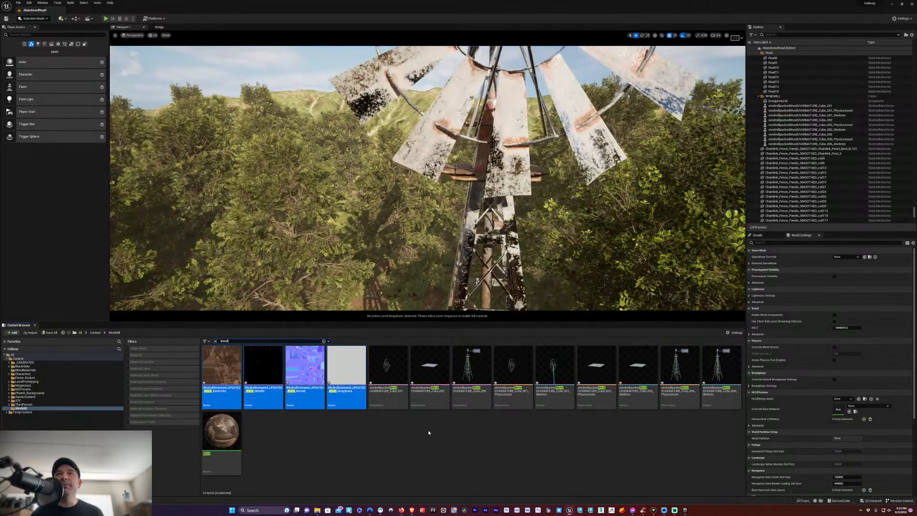
pyautogui.click(352, 442)
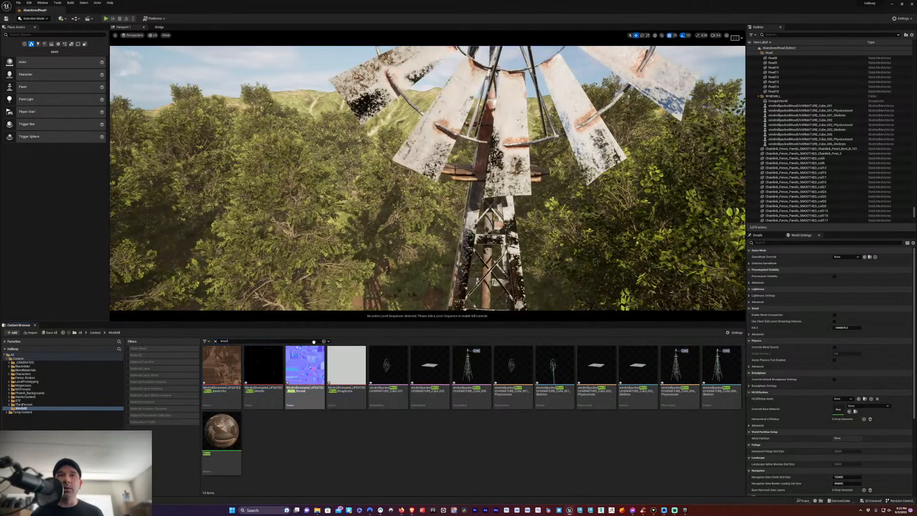
pyautogui.click(215, 341)
pyautogui.click(486, 364)
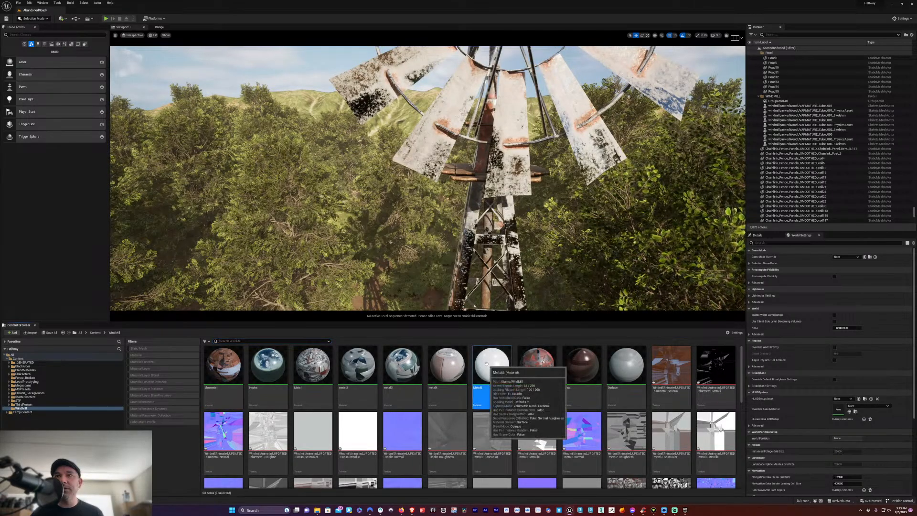
pyautogui.doubleClick(486, 364)
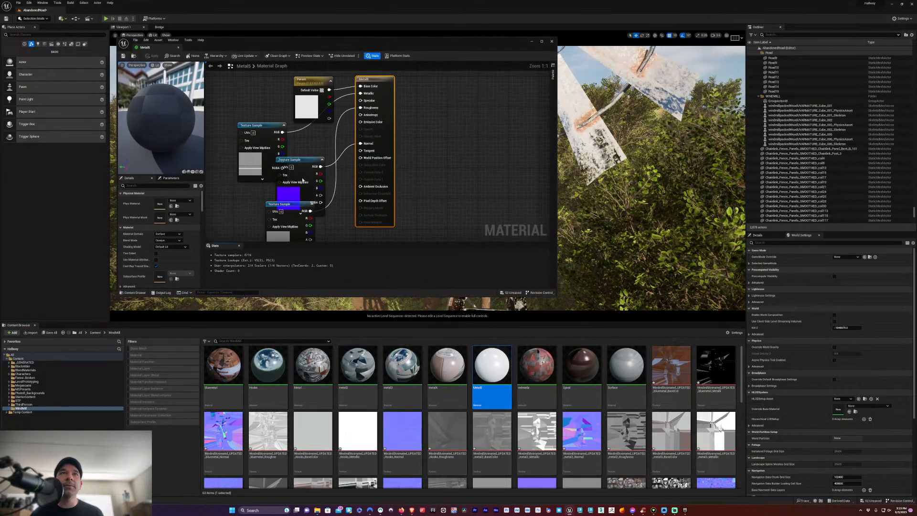
# Move the Param node farther from the Metal5 output node and close the material editor
pyautogui.moveTo(300, 79); pyautogui.dragTo(268, 76)
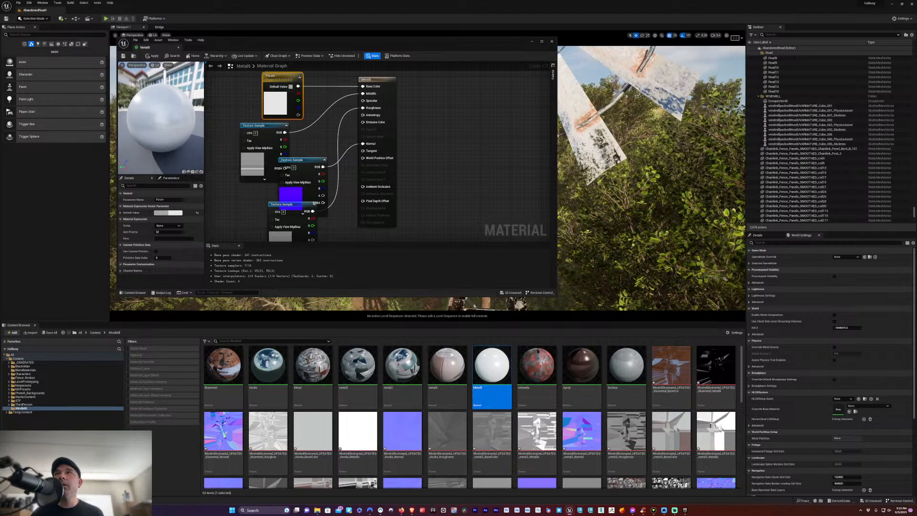
pyautogui.click(610, 97)
pyautogui.click(551, 41)
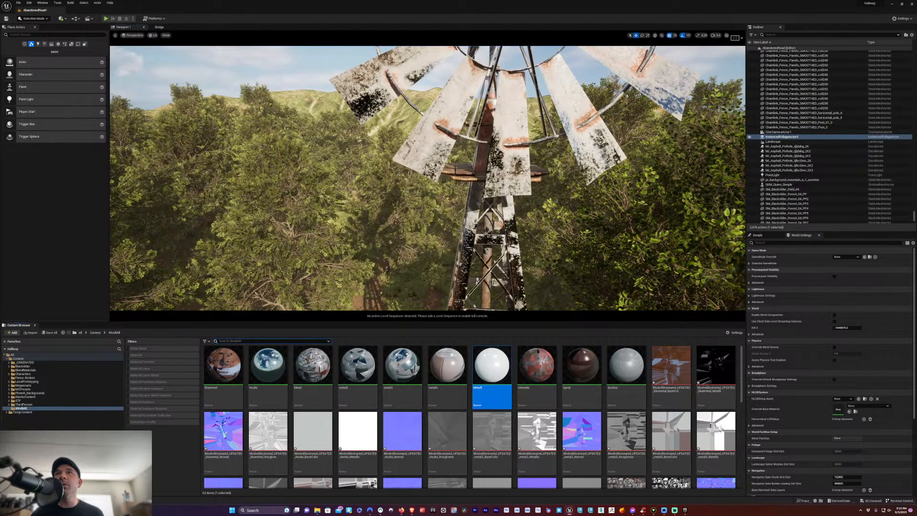
# Reopen the Metal5 material and lower the Param node's default colour brightness to about 0.45
pyautogui.moveTo(417, 189); pyautogui.dragTo(418, 210)
pyautogui.moveTo(418, 210); pyautogui.dragTo(401, 291, button='right')
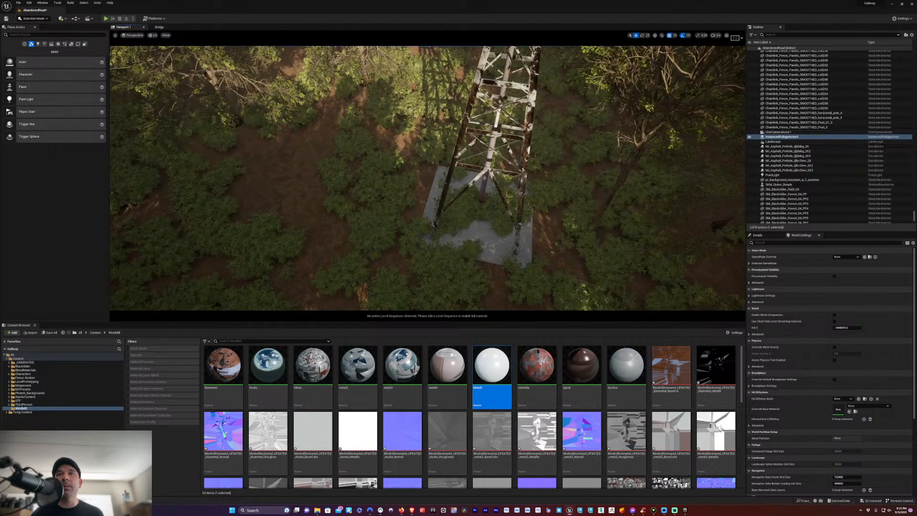
pyautogui.doubleClick(491, 365)
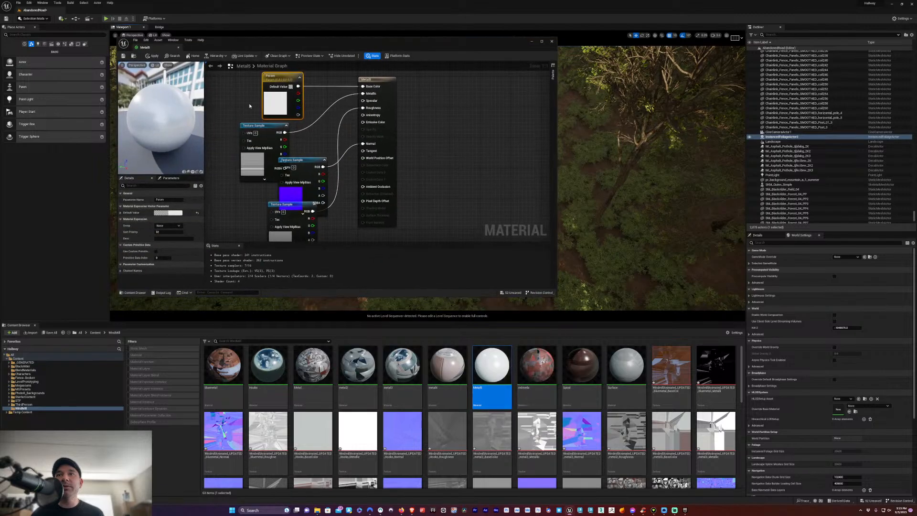
pyautogui.click(176, 213)
pyautogui.click(245, 257)
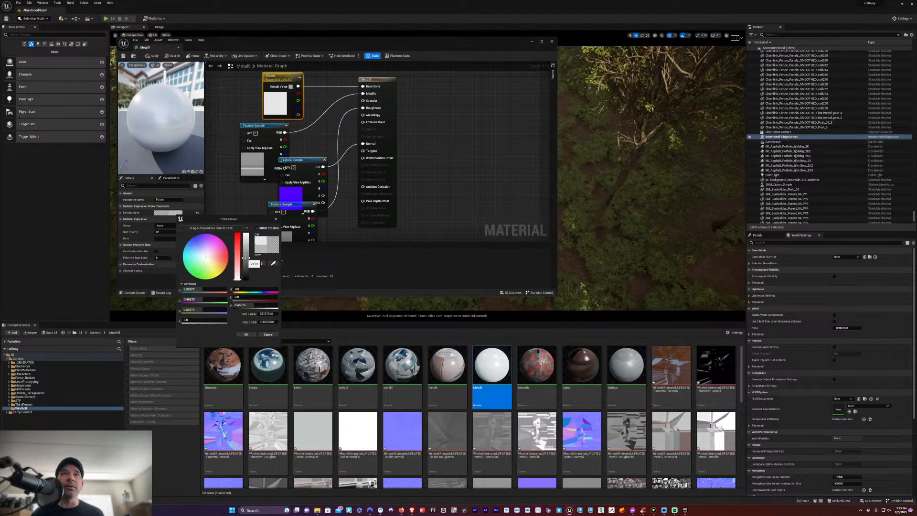
pyautogui.click(245, 257)
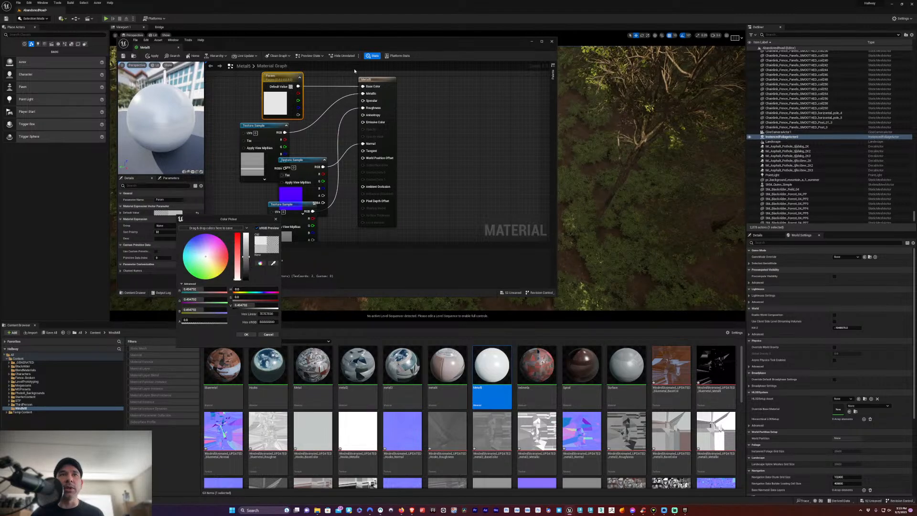
# Change the Param node's default colour to a saturated magenta and save the Metal5 material
pyautogui.moveTo(417, 45); pyautogui.dragTo(268, 157)
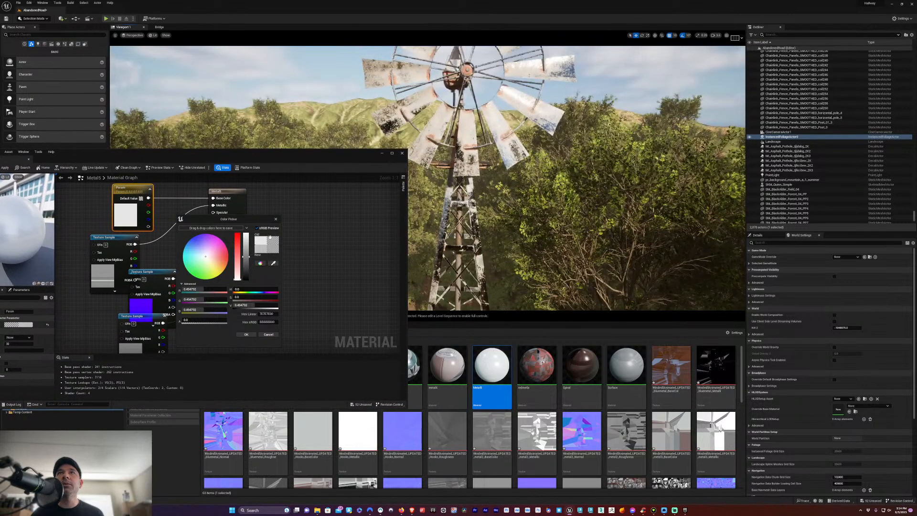
pyautogui.moveTo(235, 254); pyautogui.dragTo(242, 229)
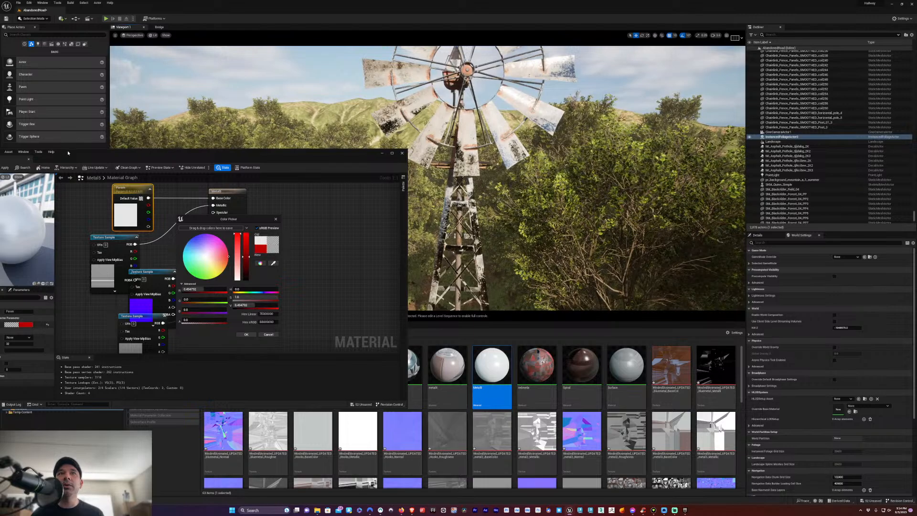
pyautogui.click(206, 272)
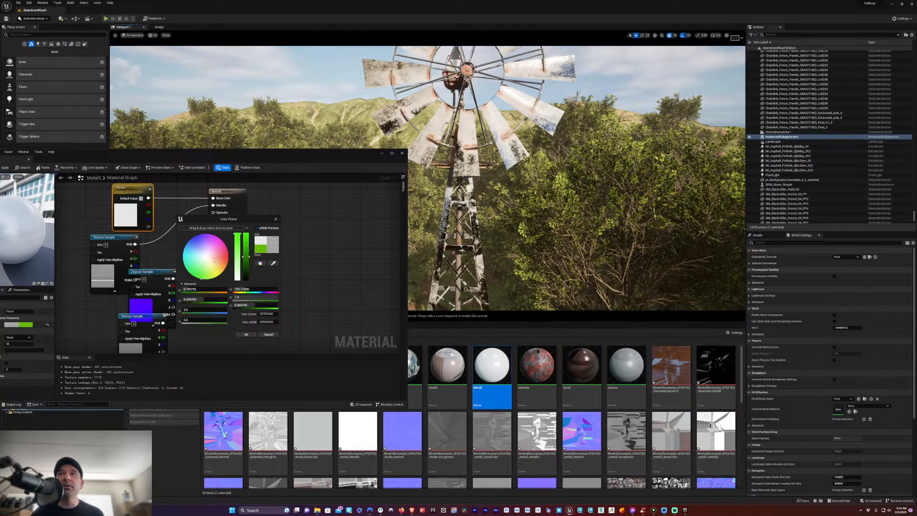
pyautogui.moveTo(214, 260)
pyautogui.mouseDown()
pyautogui.moveTo(229, 254)
pyautogui.moveTo(218, 236)
pyautogui.mouseUp()
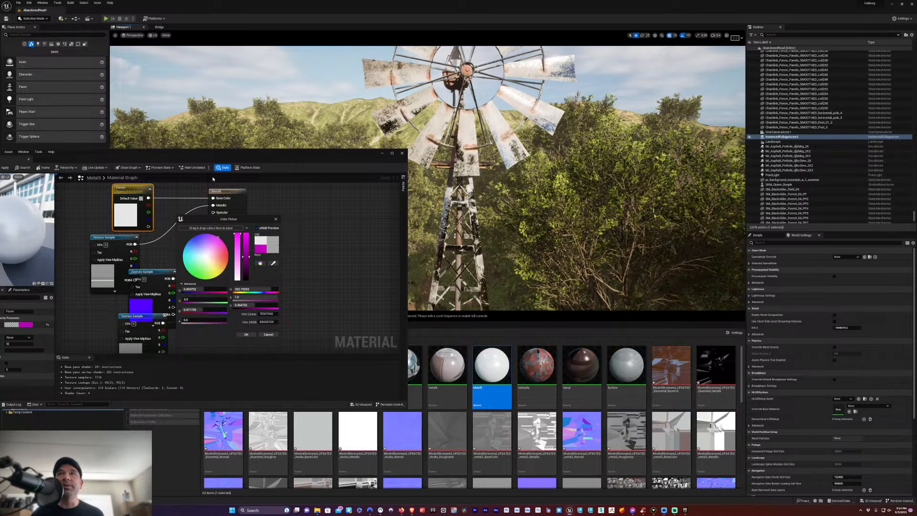
pyautogui.moveTo(127, 155); pyautogui.dragTo(198, 155)
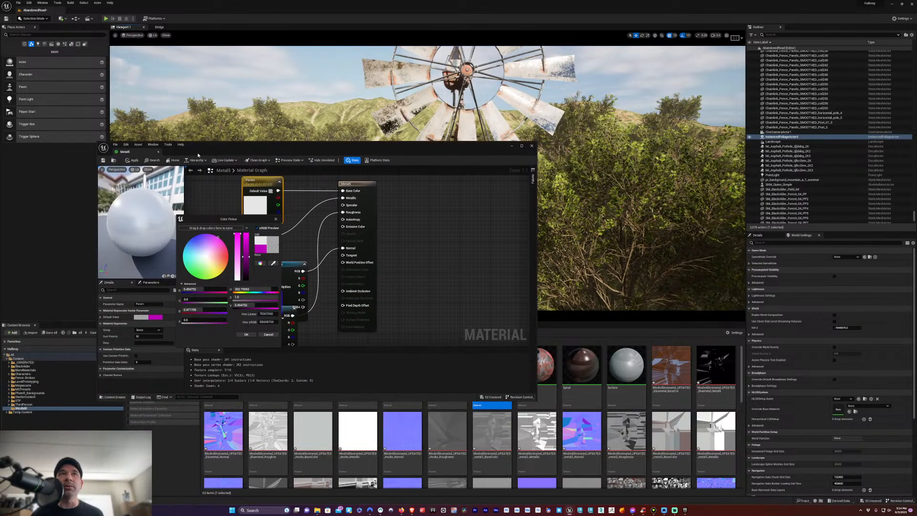
pyautogui.click(102, 161)
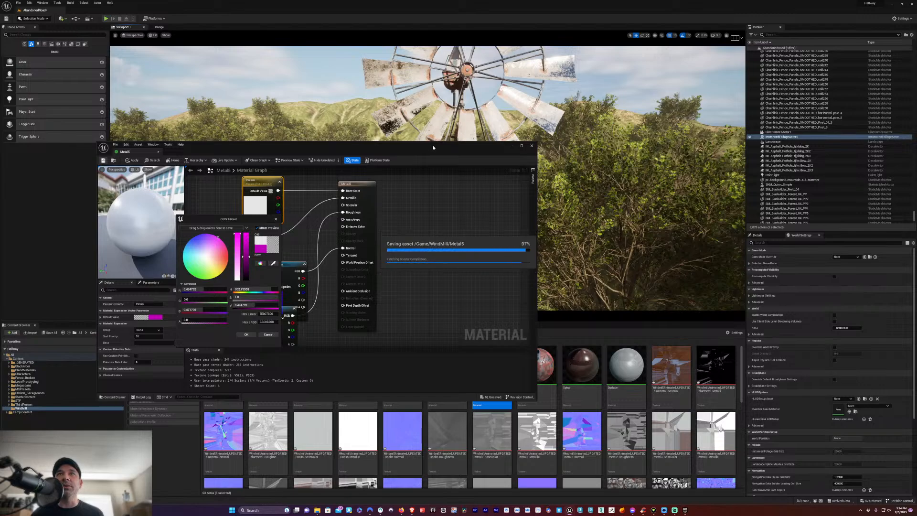
pyautogui.moveTo(433, 147); pyautogui.dragTo(479, 92)
pyautogui.click(245, 334)
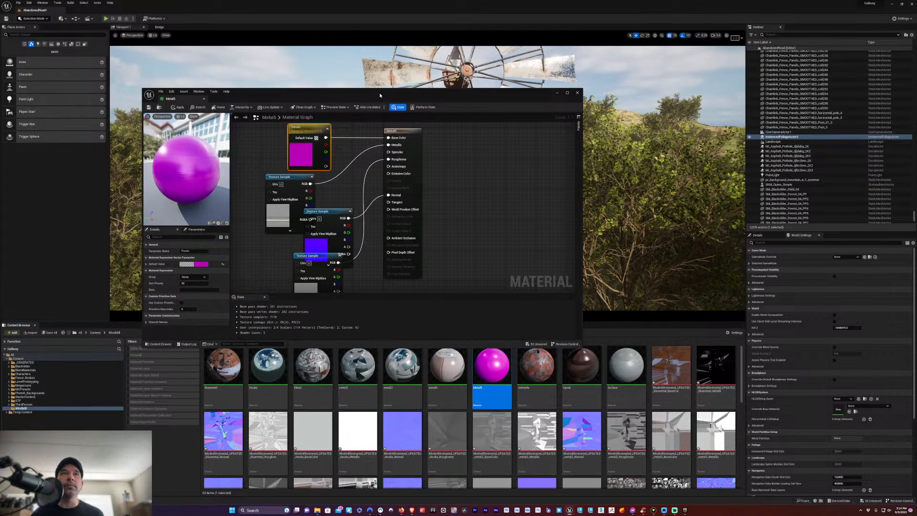
# Move the material editor out of the way and inspect the windmill tower for parts using the magenta Metal5 material
pyautogui.moveTo(380, 95); pyautogui.dragTo(0, 57)
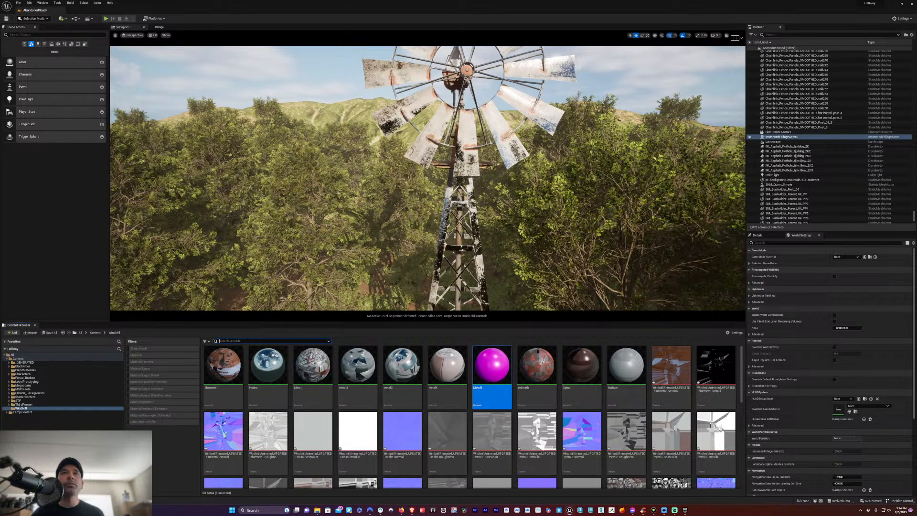
pyautogui.moveTo(427, 178); pyautogui.dragTo(428, 119, button='right')
pyautogui.scroll(3, 439, 104)
pyautogui.scroll(-2, 439, 104)
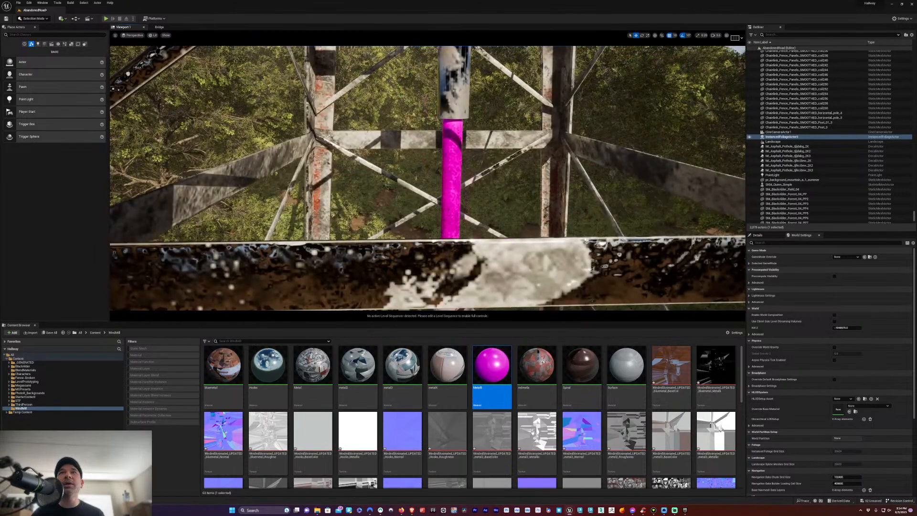
# Reopen the Metal5 material, change the Param node's default colour to a darker neutral grey, save it and apply the changes
pyautogui.doubleClick(491, 366)
pyautogui.moveTo(317, 192); pyautogui.dragTo(361, 257)
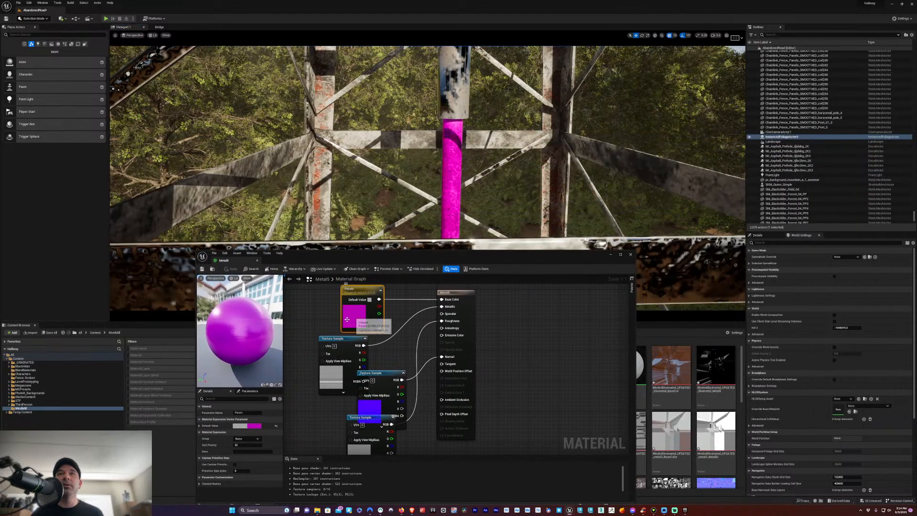
pyautogui.click(253, 425)
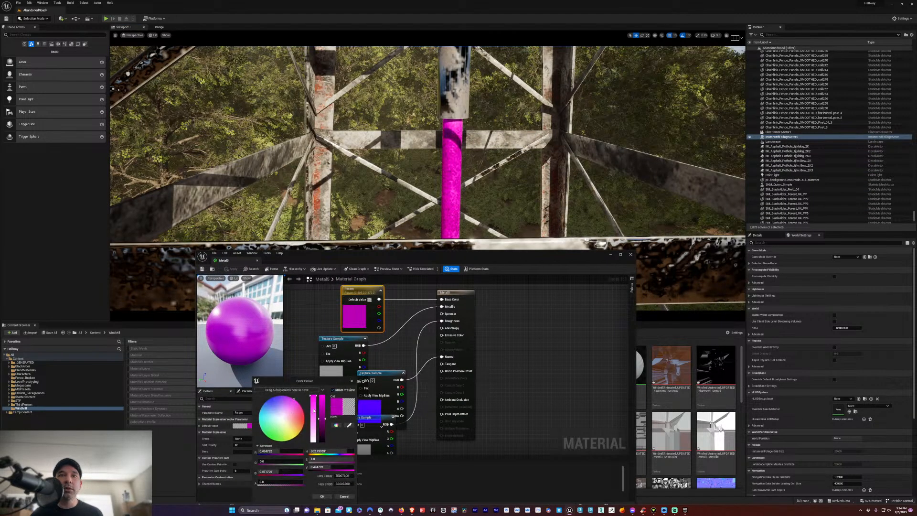
pyautogui.moveTo(314, 423); pyautogui.dragTo(314, 440)
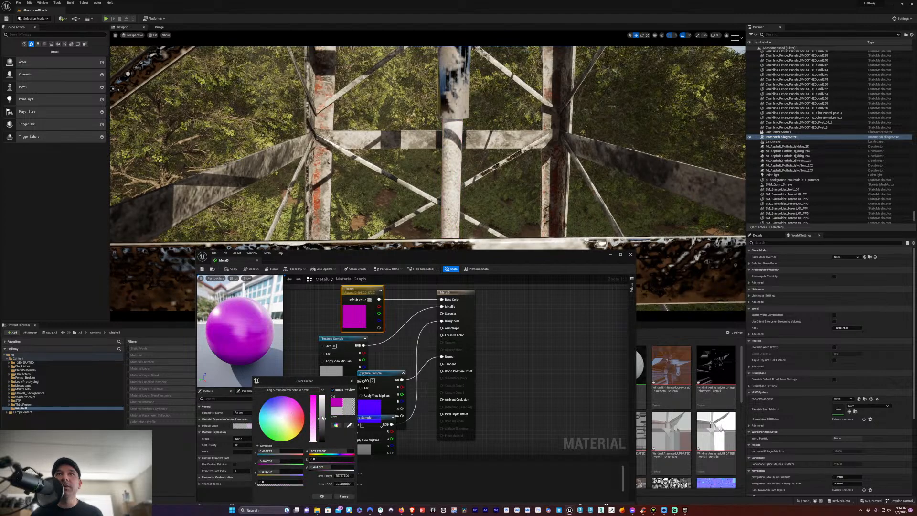
pyautogui.moveTo(323, 418); pyautogui.dragTo(320, 434)
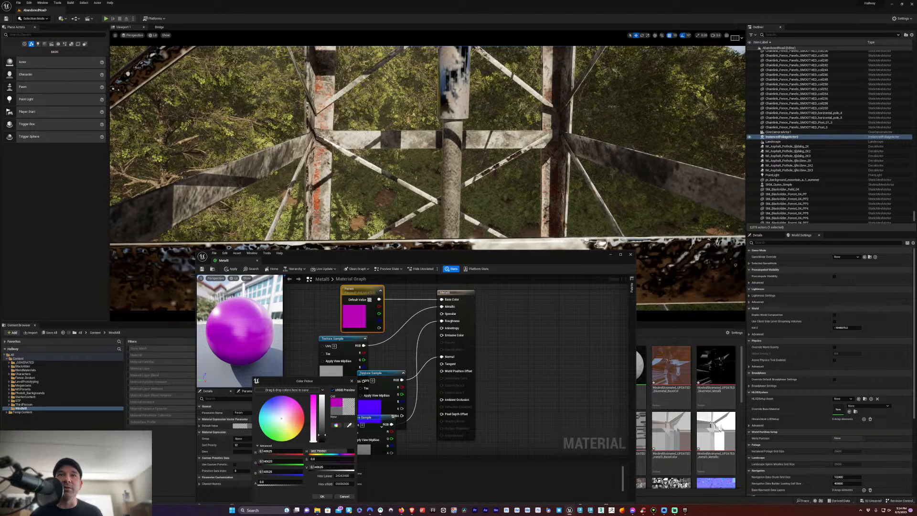
pyautogui.click(202, 269)
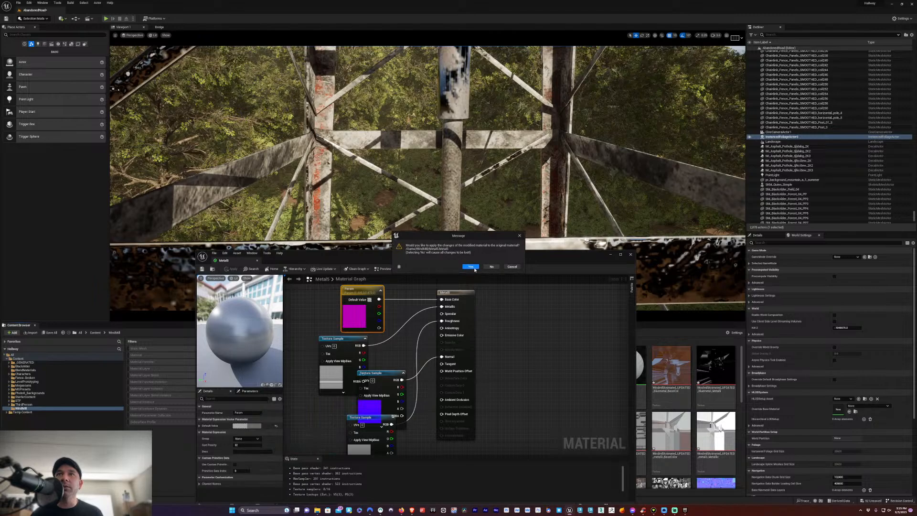
pyautogui.click(471, 267)
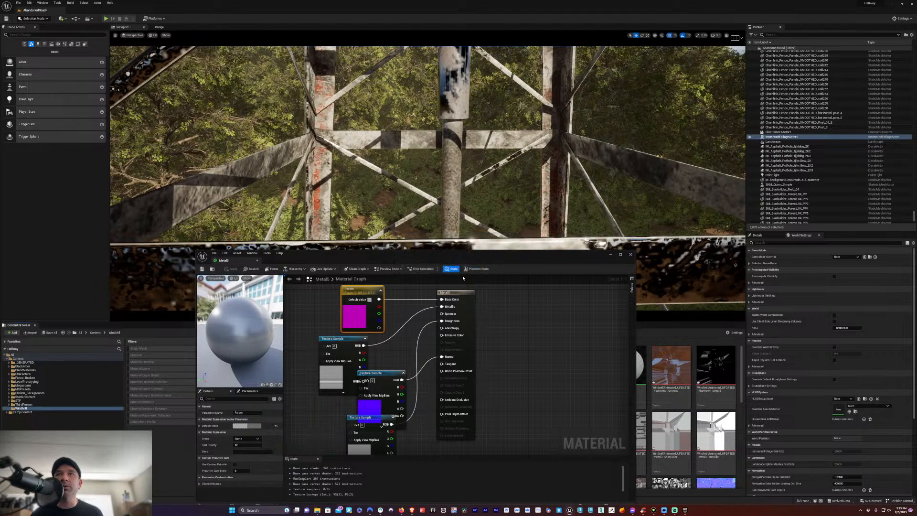
# Examine the windmill from farther away, from above the treetops and from the road through the trees behind the fence
pyautogui.scroll(-8, 372, 166)
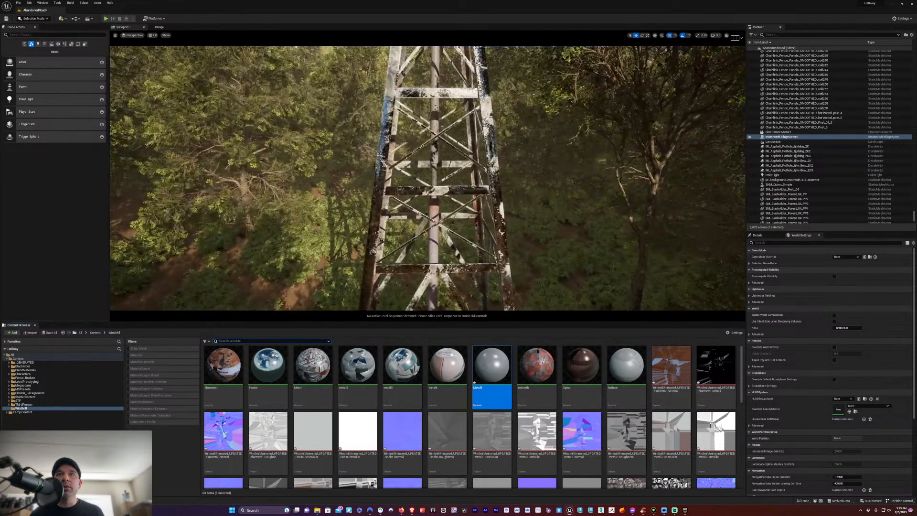
pyautogui.scroll(3, 427, 178)
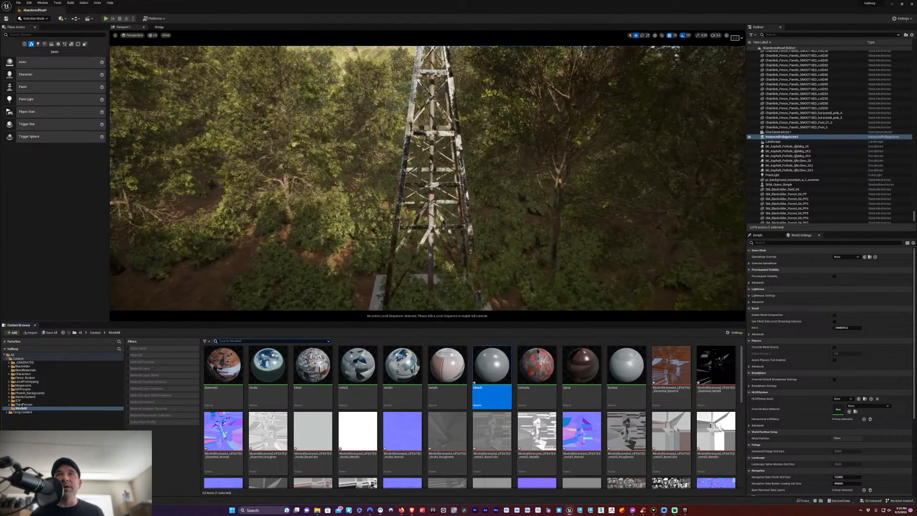
pyautogui.scroll(-8, 478, 248)
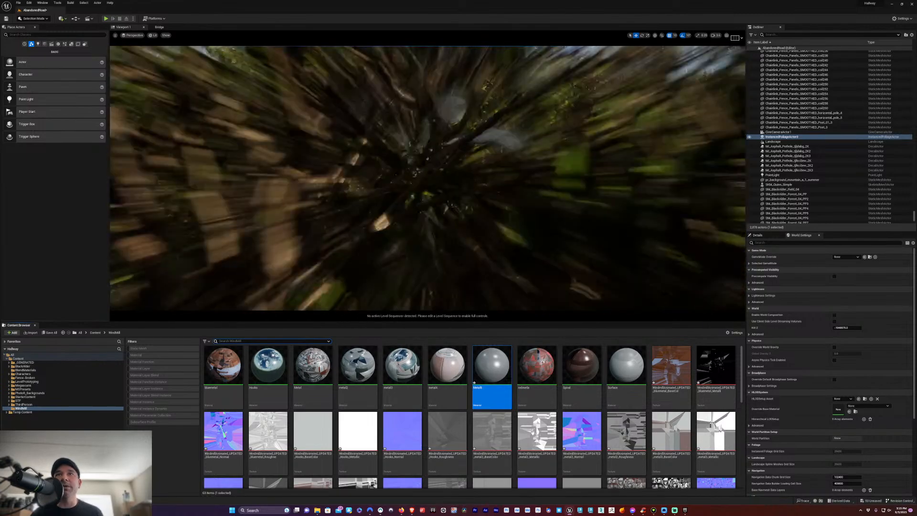
pyautogui.scroll(-3, 426, 177)
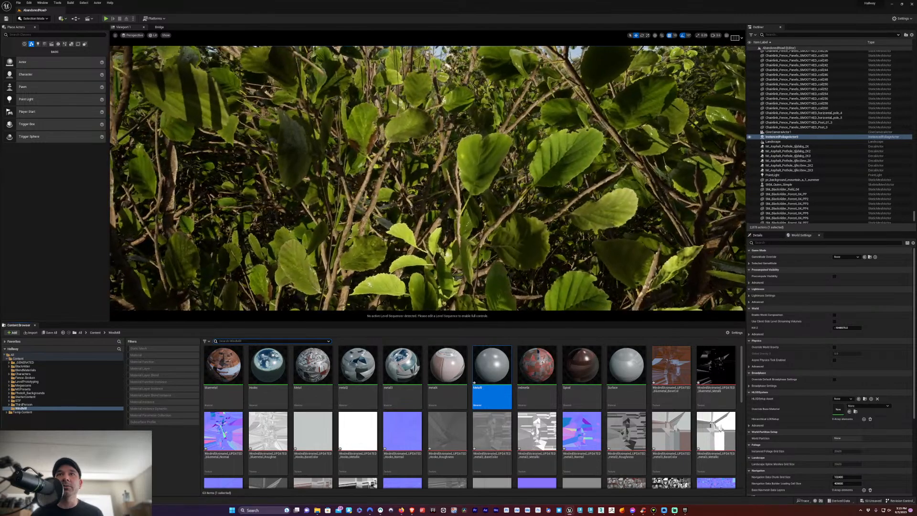
pyautogui.moveTo(427, 178); pyautogui.dragTo(427, 119, button='middle')
pyautogui.moveTo(427, 178); pyautogui.dragTo(427, 296, button='right')
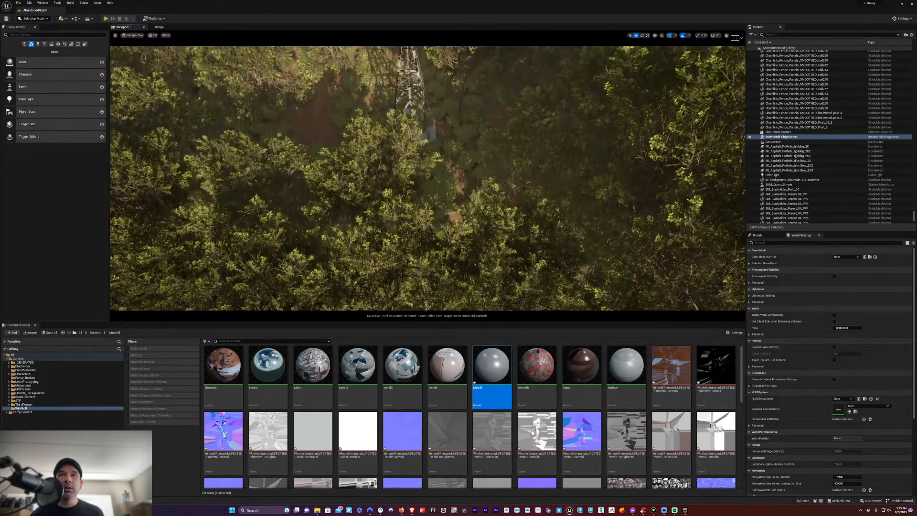
pyautogui.scroll(3, 427, 178)
pyautogui.scroll(-4, 427, 177)
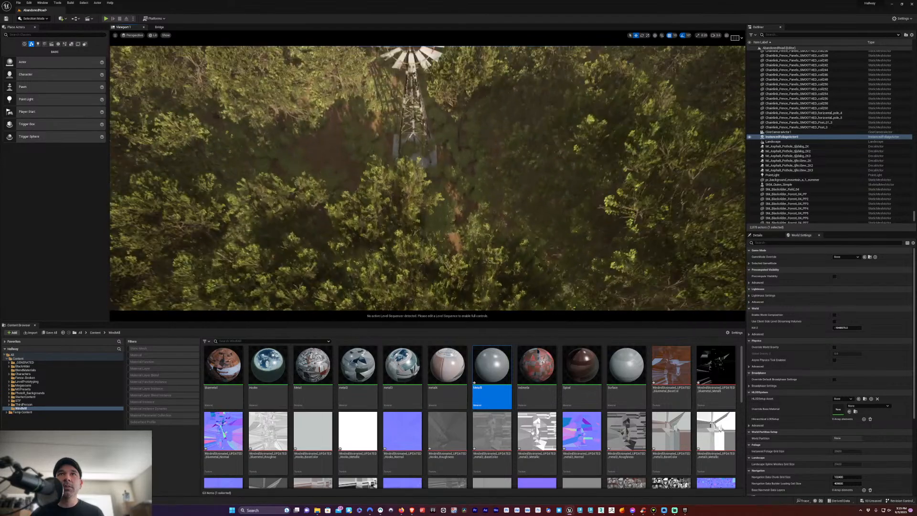
pyautogui.moveTo(427, 177); pyautogui.dragTo(427, 267, button='middle')
pyautogui.moveTo(427, 177); pyautogui.dragTo(363, 146, button='right')
pyautogui.moveTo(363, 146); pyautogui.dragTo(363, 223, button='middle')
pyautogui.moveTo(427, 178); pyautogui.dragTo(427, 143, button='right')
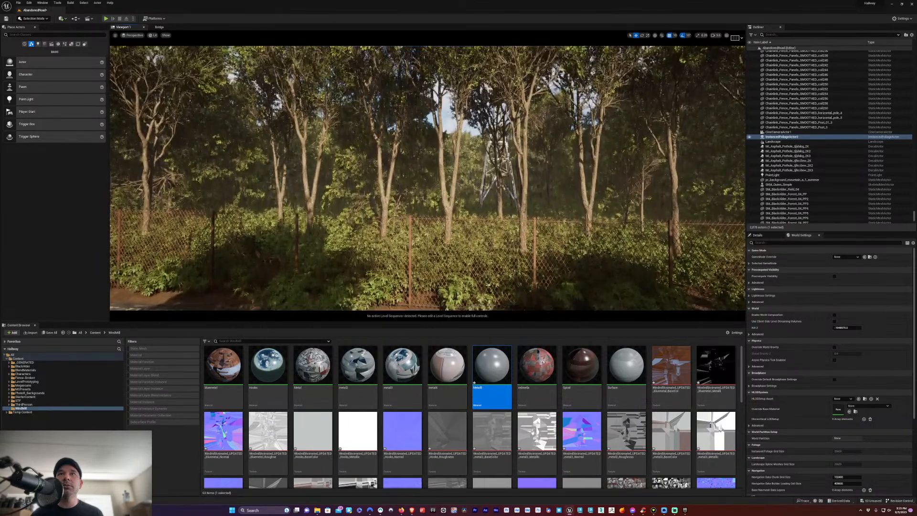
pyautogui.moveTo(469, 263); pyautogui.dragTo(431, 195, button='right')
pyautogui.press('d')
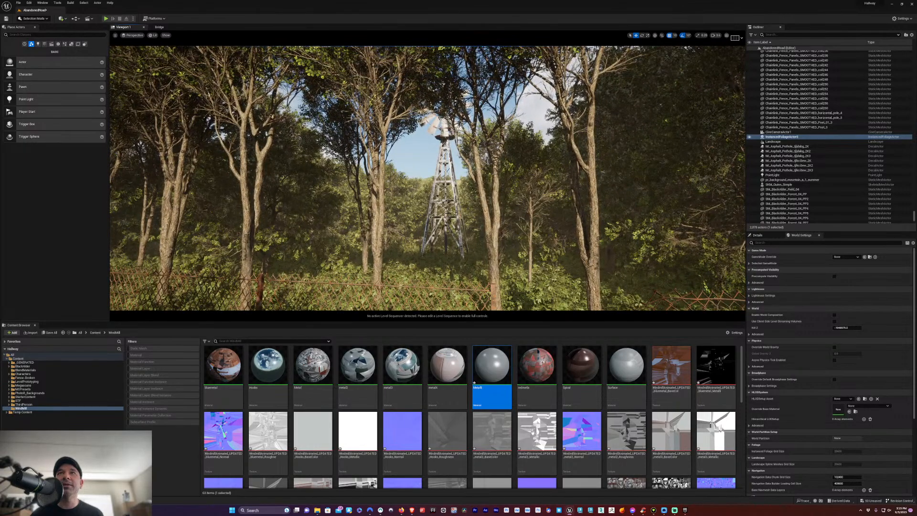
# Select the whole windmill group and scale it up so it stands larger behind the trees
pyautogui.click(445, 216)
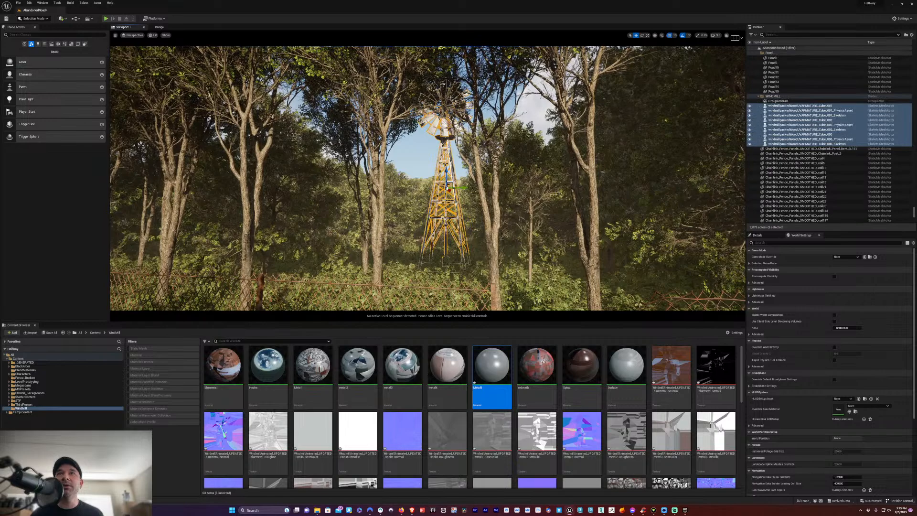
pyautogui.click(264, 286)
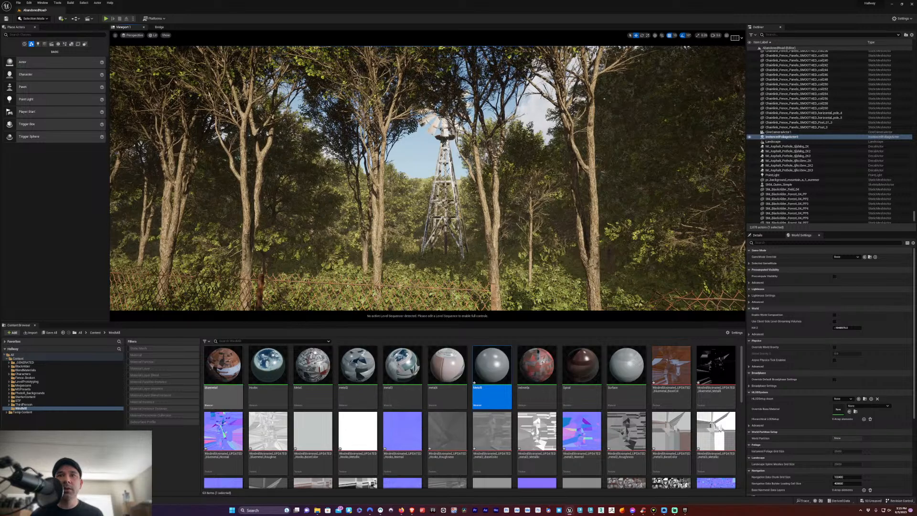
pyautogui.click(445, 215)
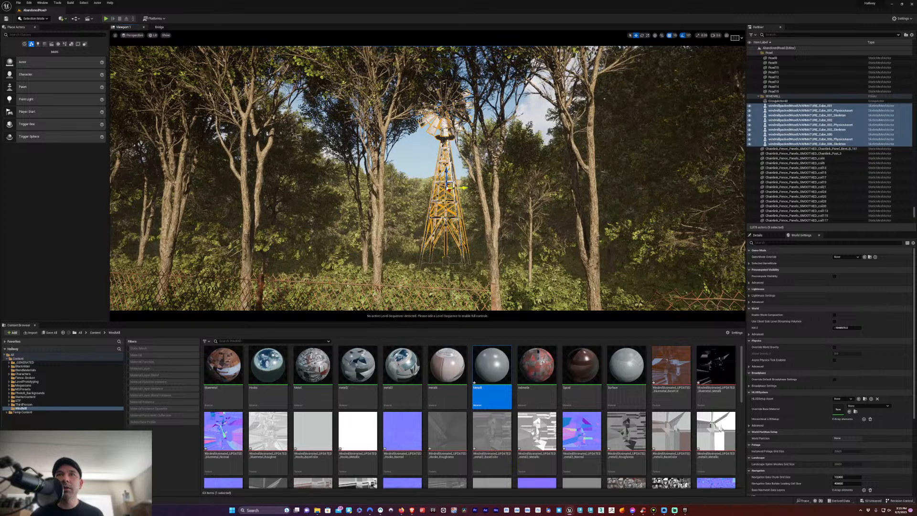
pyautogui.scroll(-2, 402, 190)
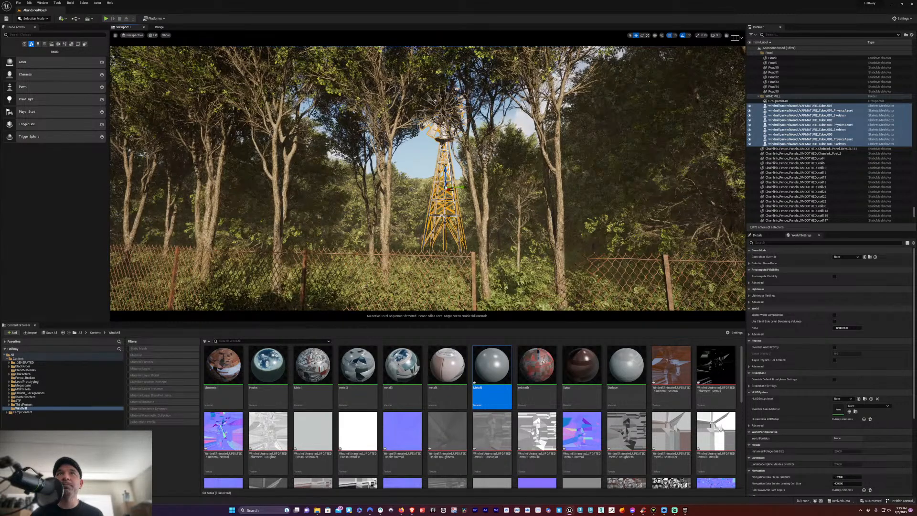
pyautogui.press('e')
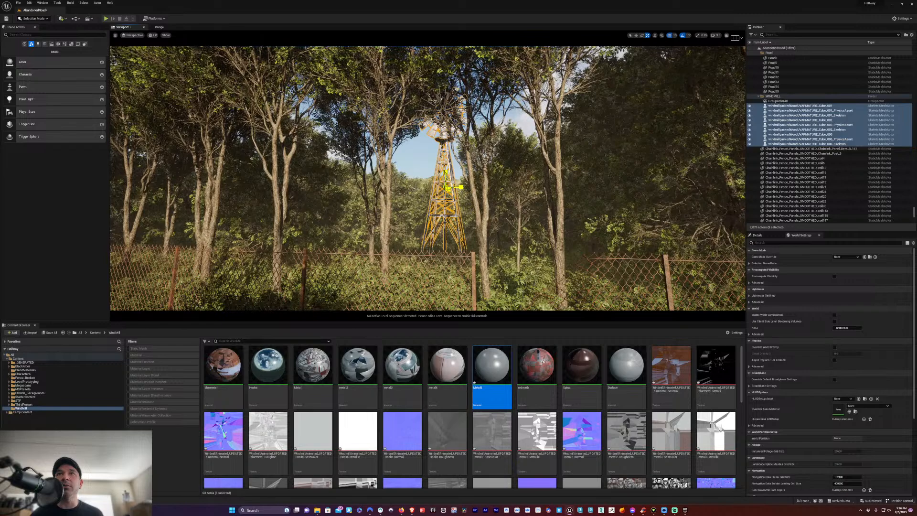
pyautogui.moveTo(447, 188); pyautogui.dragTo(463, 170)
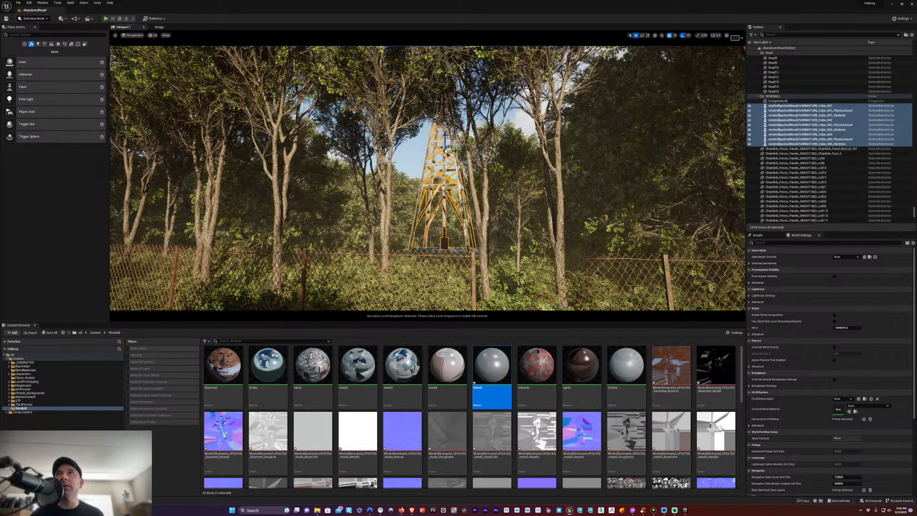
# Lower the enlarged windmill until its concrete base sinks into the ground, check the tower legs up close and deselect it
pyautogui.moveTo(428, 178); pyautogui.dragTo(412, 258, button='right')
pyautogui.press('w')
pyautogui.moveTo(427, 177); pyautogui.dragTo(433, 73, button='right')
pyautogui.press('s')
pyautogui.press('w')
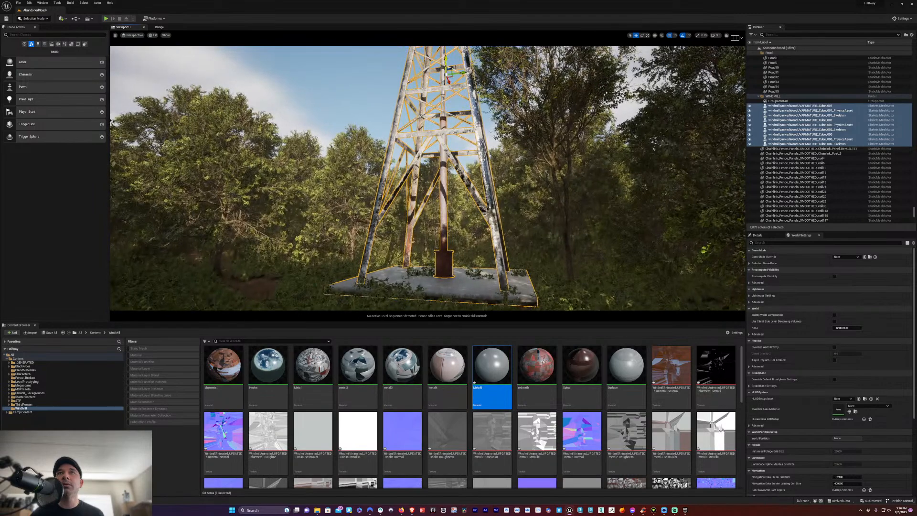
pyautogui.moveTo(446, 60); pyautogui.dragTo(445, 63)
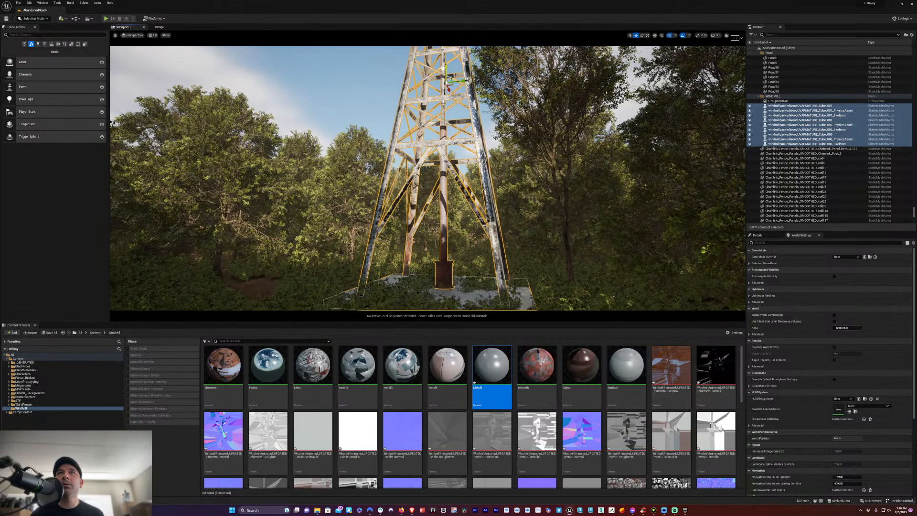
pyautogui.moveTo(441, 75); pyautogui.dragTo(439, 80)
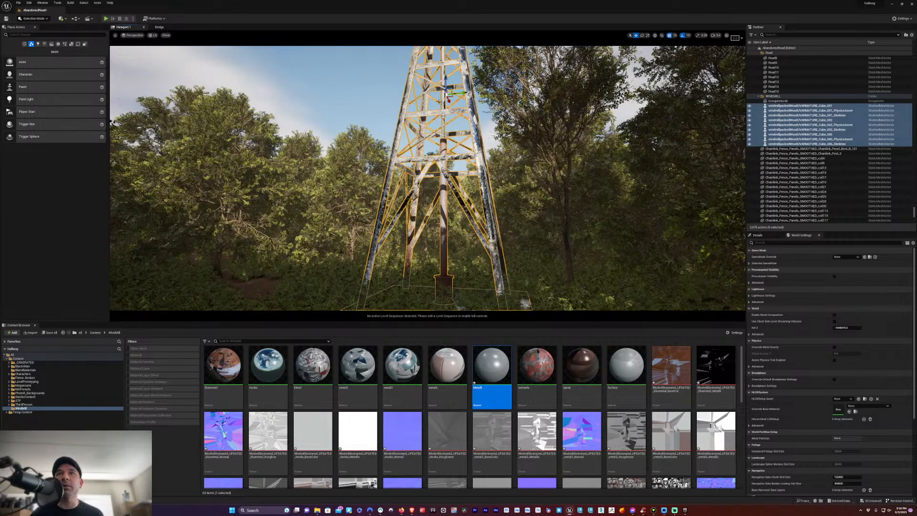
pyautogui.scroll(-2, 420, 209)
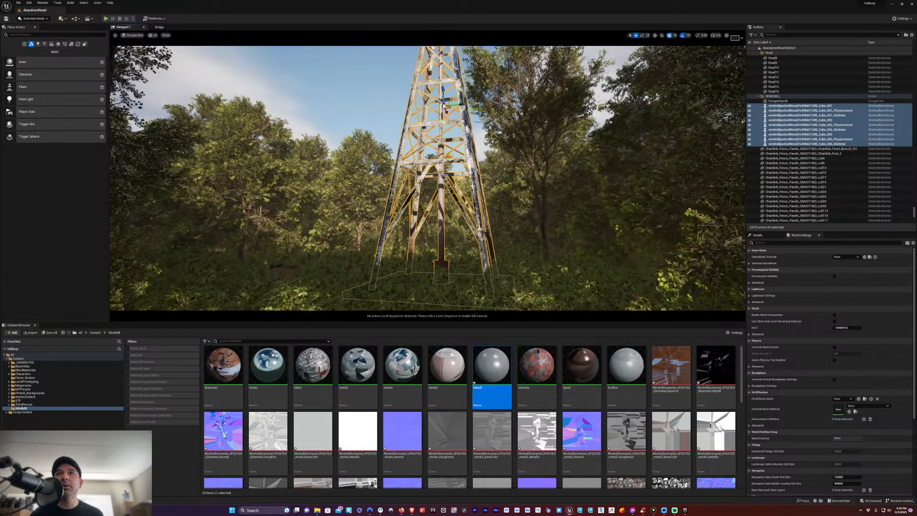
pyautogui.scroll(8, 473, 212)
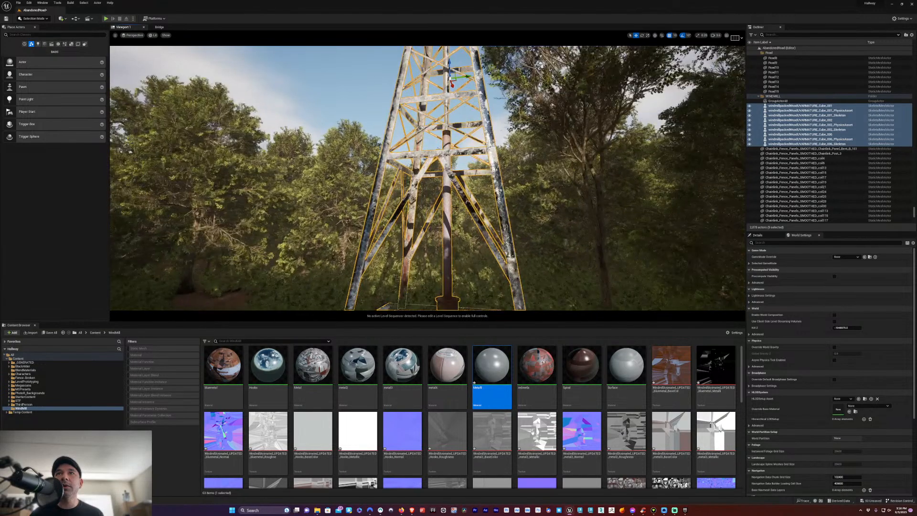
pyautogui.scroll(2, 422, 141)
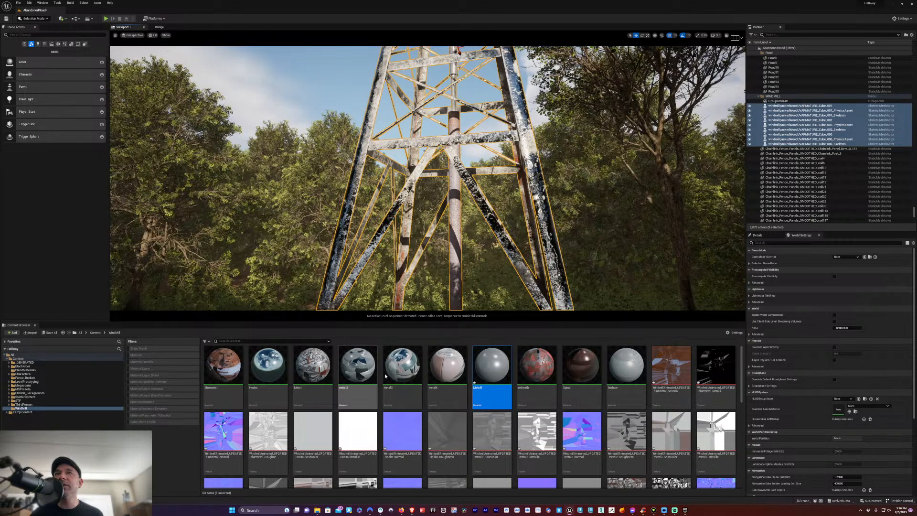
pyautogui.click(342, 251)
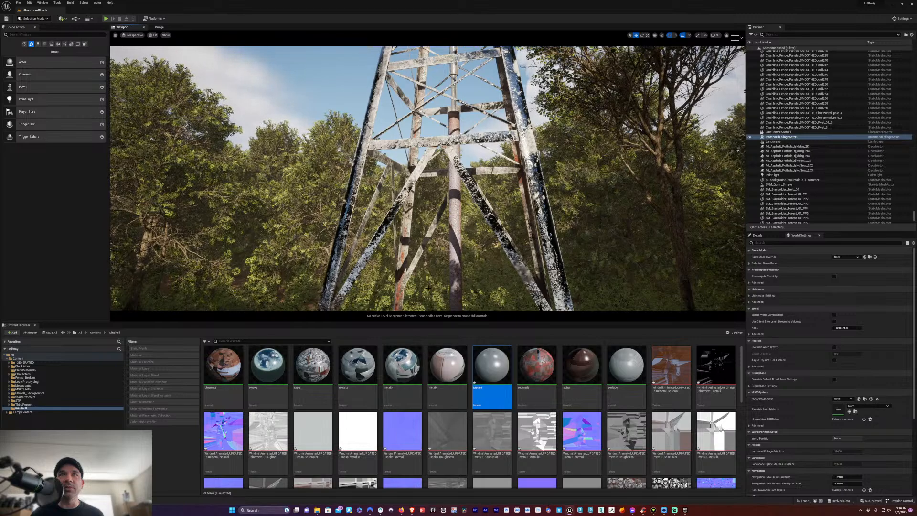
# Shift the windmill sideways into the gap between the tree trunks as seen from the road, and check its placement
pyautogui.press('s')
pyautogui.moveTo(378, 249); pyautogui.dragTo(379, 238, button='right')
pyautogui.press('w')
pyautogui.press('s')
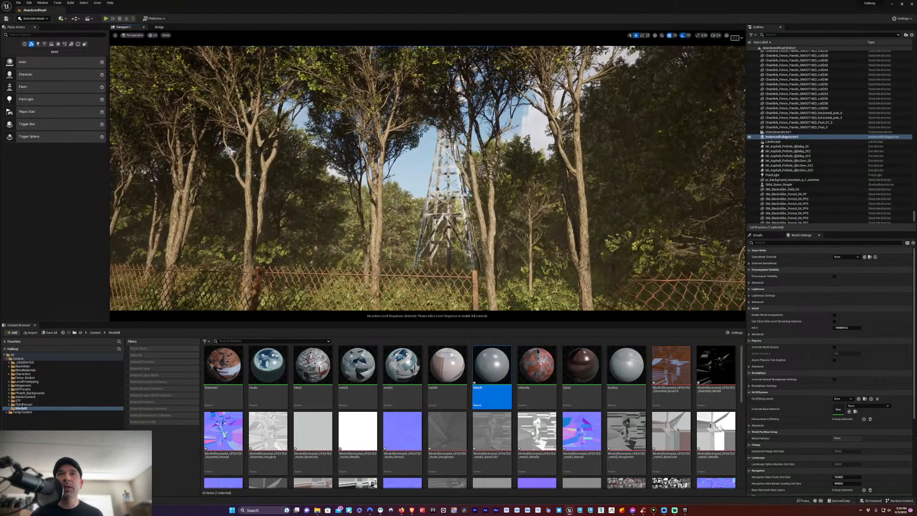
pyautogui.click(452, 258)
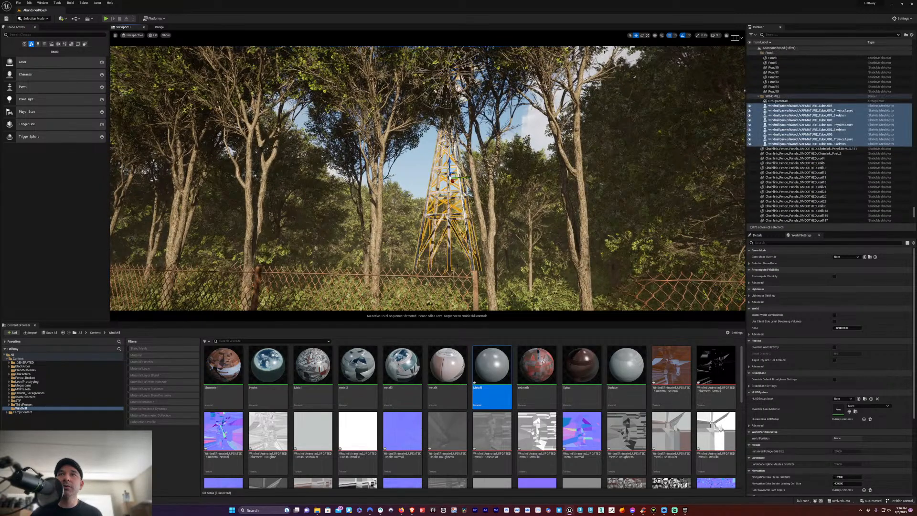
pyautogui.moveTo(467, 178); pyautogui.dragTo(446, 180)
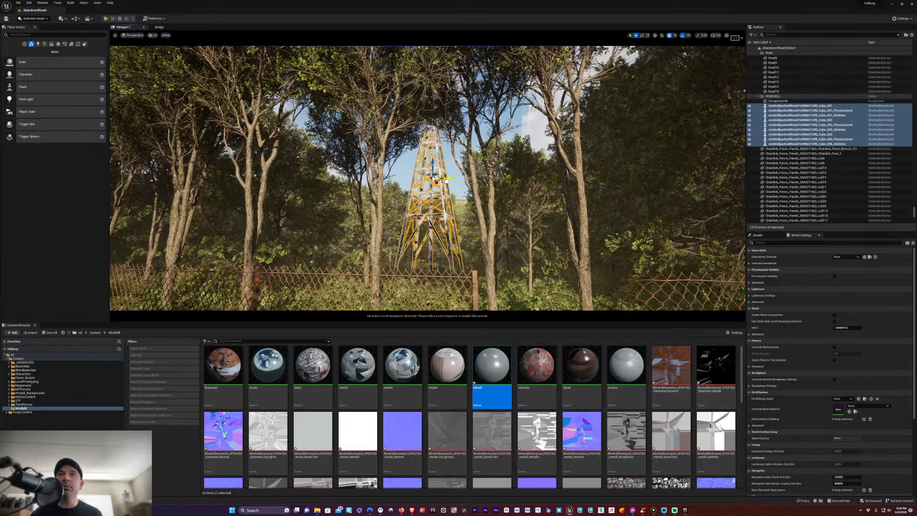
pyautogui.moveTo(441, 179); pyautogui.dragTo(435, 136, button='right')
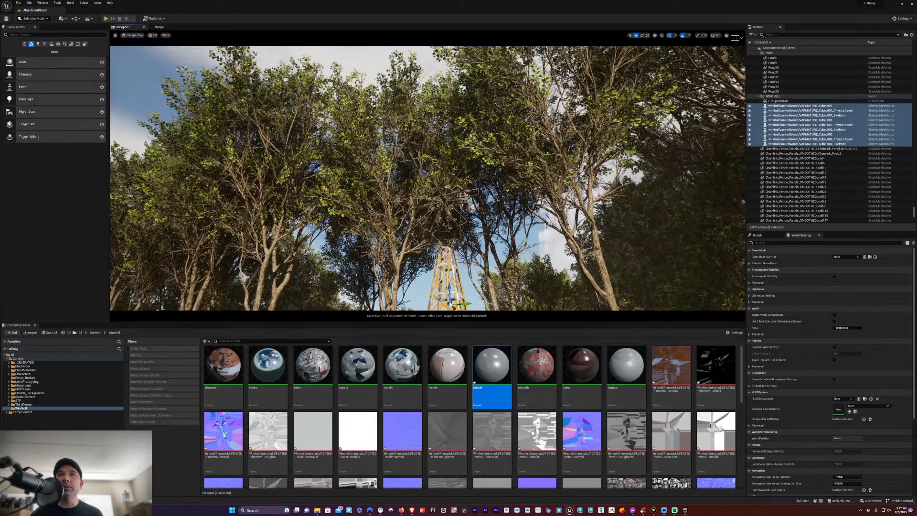
pyautogui.click(540, 298)
pyautogui.moveTo(477, 265); pyautogui.dragTo(483, 313, button='right')
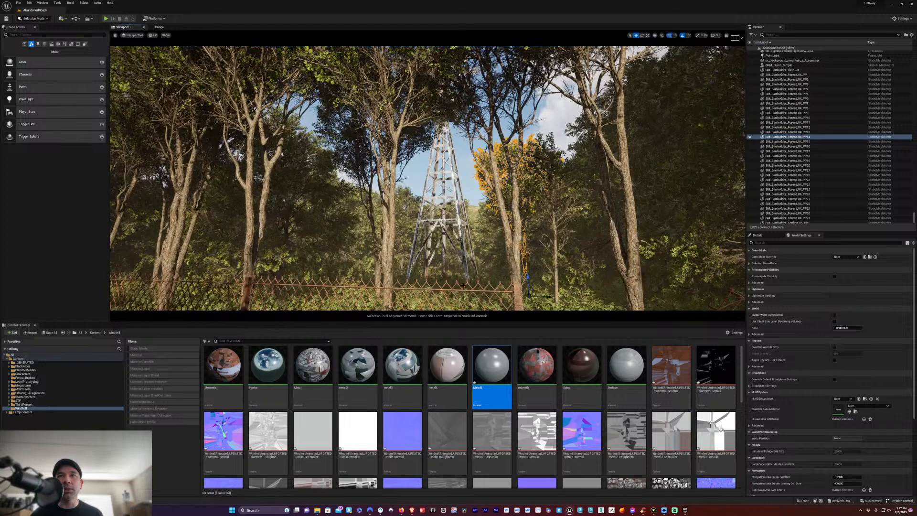
pyautogui.moveTo(483, 314); pyautogui.dragTo(493, 313, button='right')
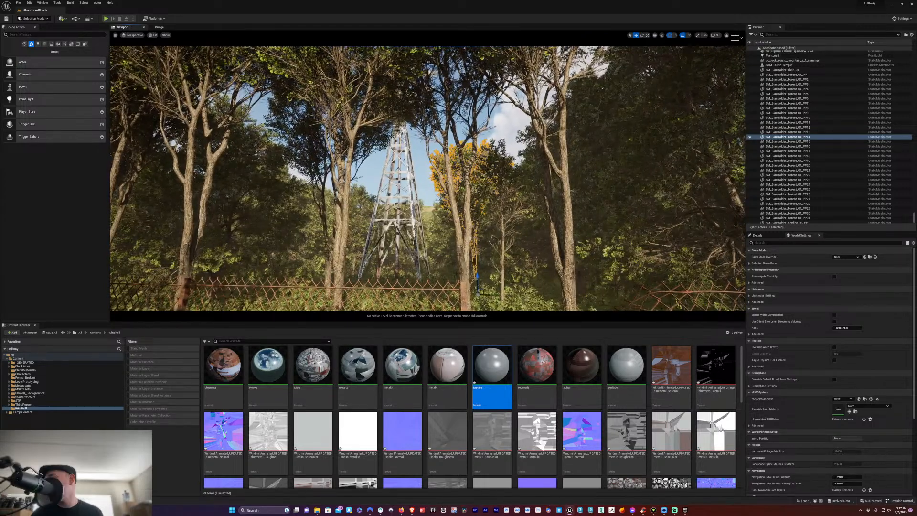
# Travel along the fenced road and examine the trees, fences and road surface toward its far end
pyautogui.moveTo(432, 252); pyautogui.dragTo(602, 272, button='right')
pyautogui.moveTo(432, 215); pyautogui.dragTo(449, 253, button='right')
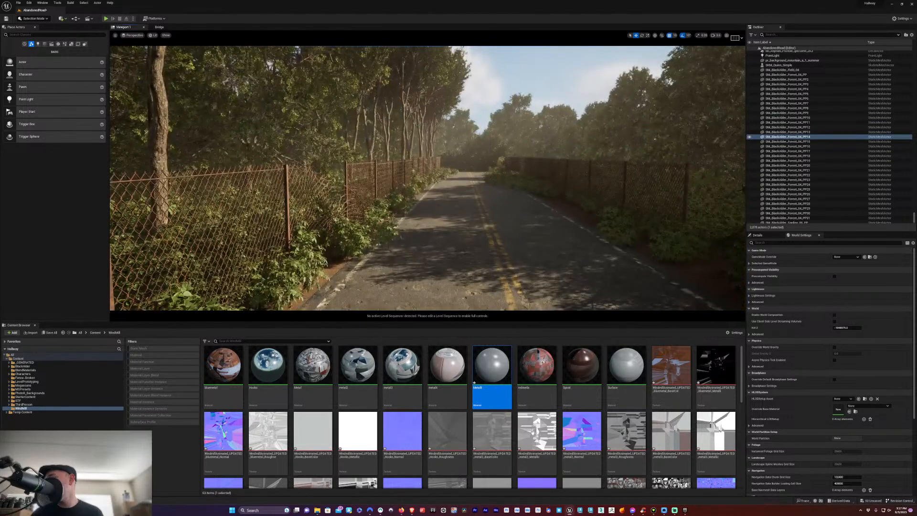
pyautogui.press('w')
pyautogui.press('w')
pyautogui.moveTo(428, 215)
pyautogui.mouseDown(button='right')
pyautogui.moveTo(466, 215)
pyautogui.moveTo(421, 215)
pyautogui.mouseUp(button='right')
pyautogui.press('w')
pyautogui.moveTo(418, 259); pyautogui.dragTo(447, 249, button='right')
pyautogui.press('w')
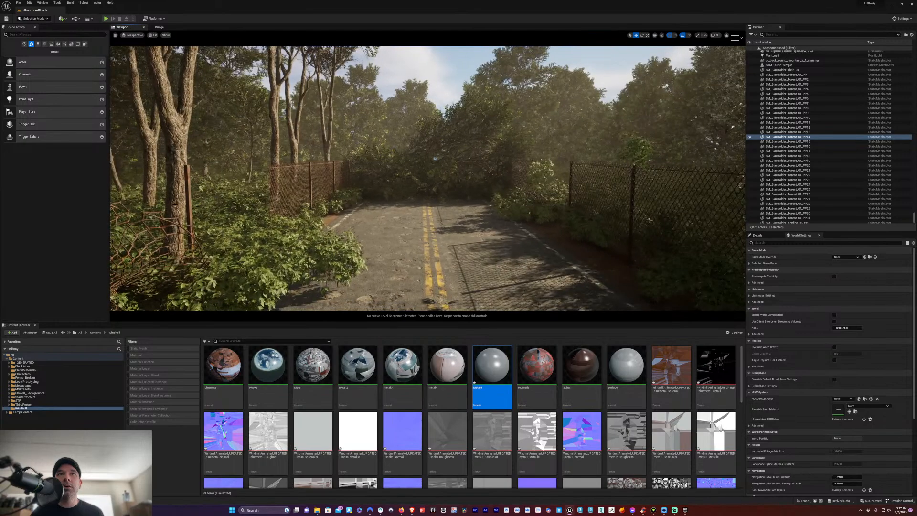
# Copy a tall Black Alder tree from beside the road to behind the opposite fence, and repeat copies along that fence
pyautogui.click(176, 206)
pyautogui.keyDown('alt'); pyautogui.moveTo(158, 291); pyautogui.dragTo(696, 274); pyautogui.keyUp('alt')
pyautogui.moveTo(696, 275)
pyautogui.mouseDown(button='right')
pyautogui.moveTo(719, 270)
pyautogui.moveTo(741, 143)
pyautogui.moveTo(702, 275)
pyautogui.mouseUp(button='right')
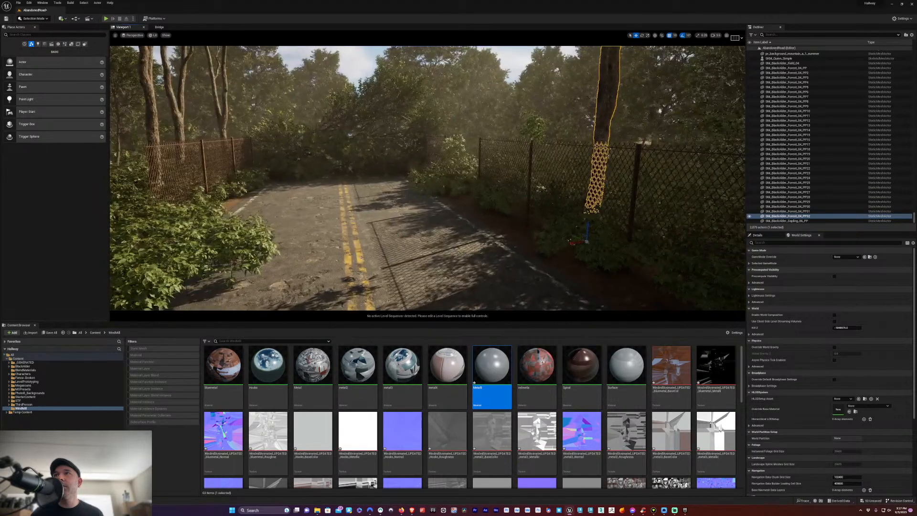
pyautogui.keyDown('alt'); pyautogui.moveTo(584, 229); pyautogui.dragTo(467, 194); pyautogui.keyUp('alt')
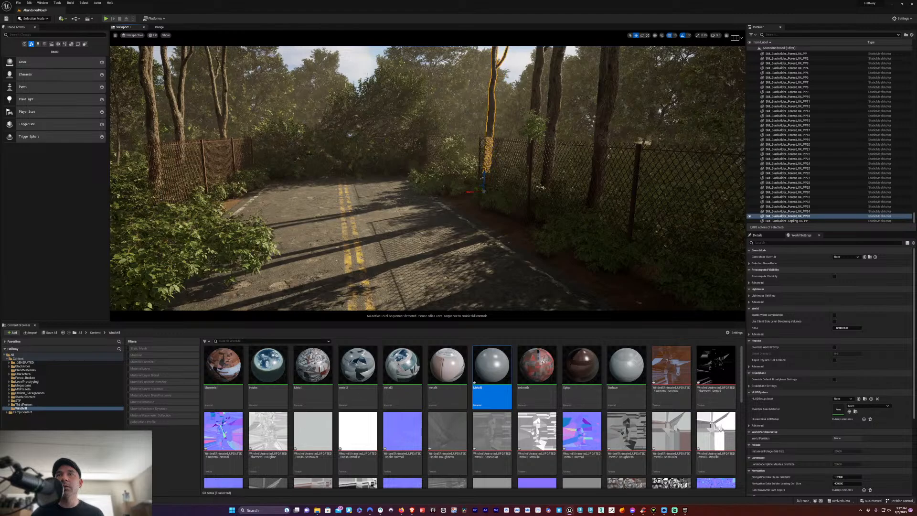
# Place another copy of the selected tree behind the fence, among the trunks near the road's far end
pyautogui.moveTo(468, 193); pyautogui.dragTo(578, 217, button='right')
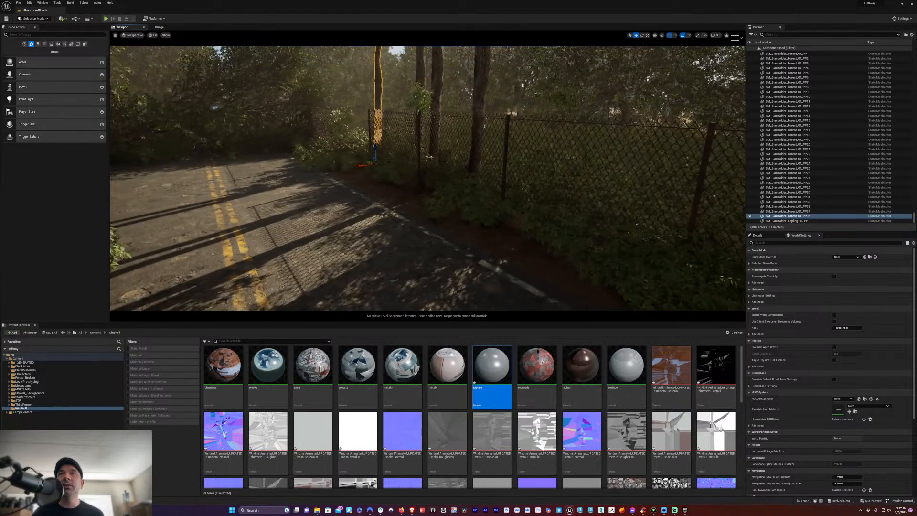
pyautogui.press('e')
pyautogui.moveTo(468, 194); pyautogui.dragTo(456, 189, button='right')
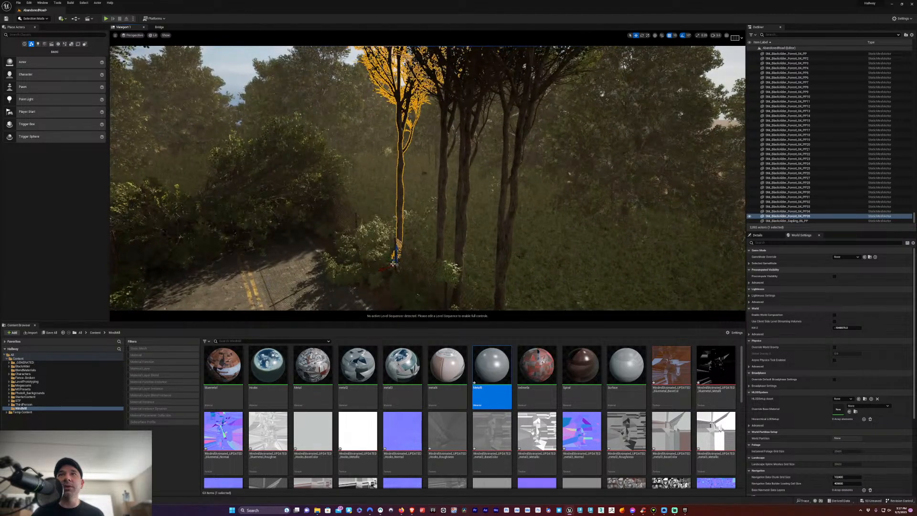
pyautogui.keyDown('alt'); pyautogui.moveTo(393, 264); pyautogui.dragTo(419, 252); pyautogui.keyUp('alt')
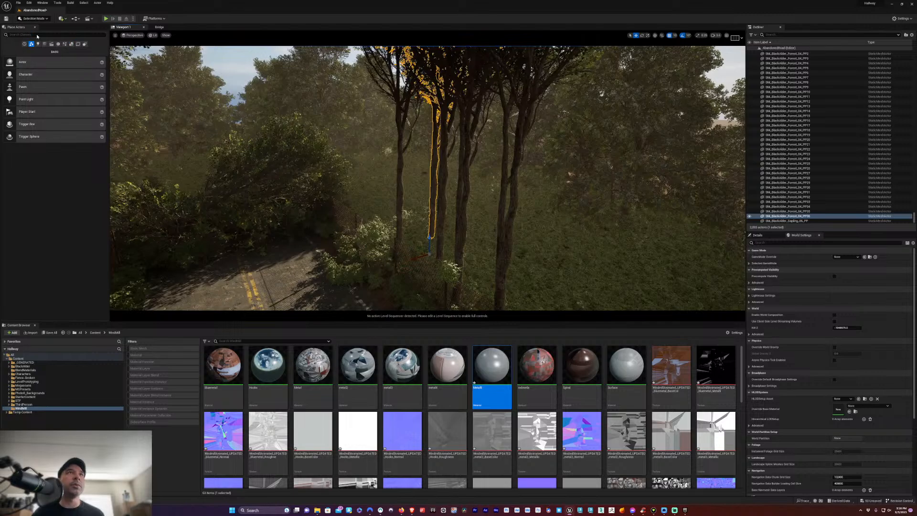
# Switch to Foliage mode and enlarge the thumbnails of the foliage palette
pyautogui.hotkey('shift', '3')
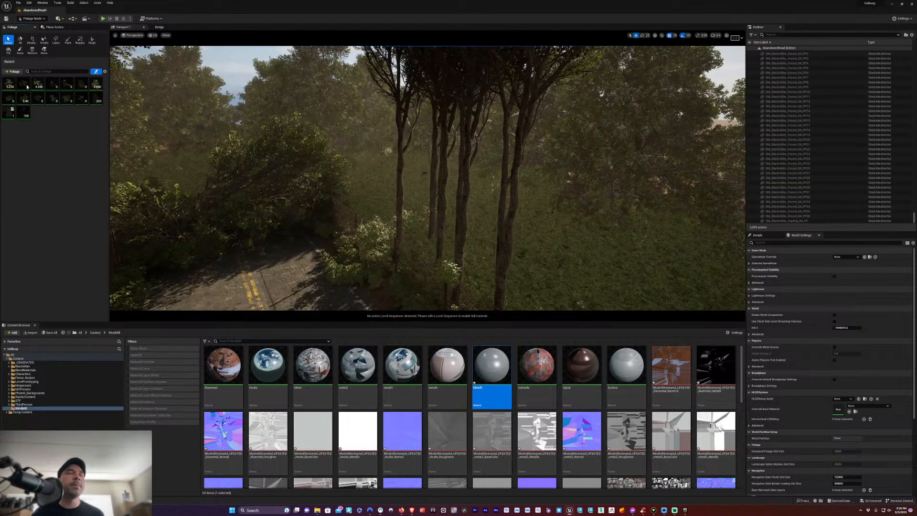
pyautogui.click(104, 71)
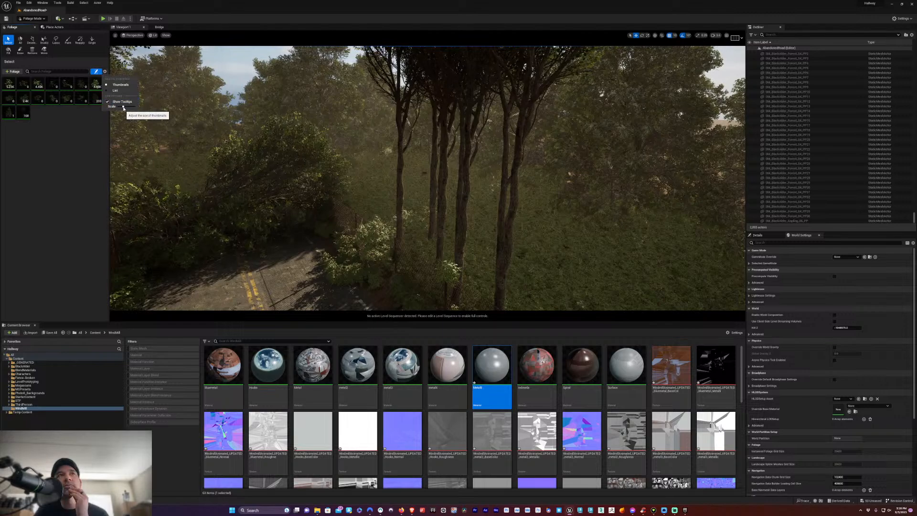
pyautogui.moveTo(124, 107); pyautogui.dragTo(127, 107)
pyautogui.click(87, 150)
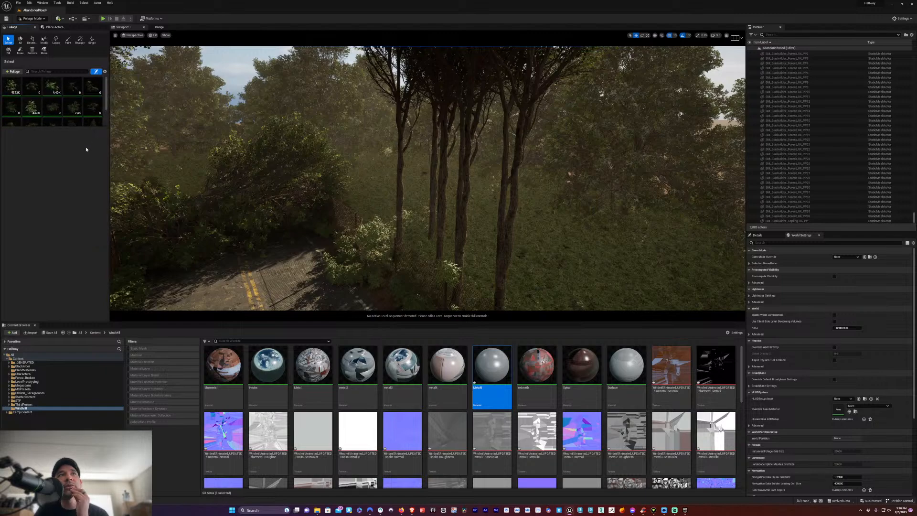
pyautogui.scroll(-2, 103, 110)
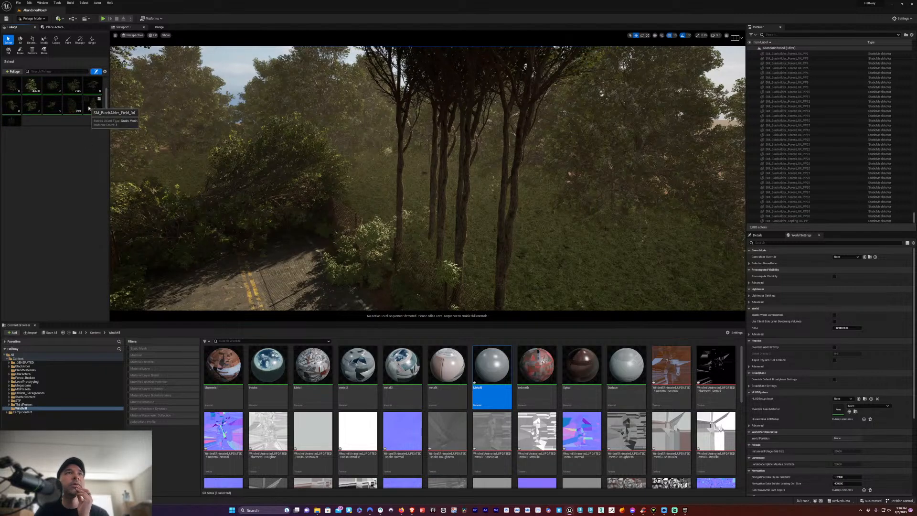
# Examine the palette's foliage types, first SM_BlackAlder_Field_04 and then all types selected together, and clear the selection
pyautogui.click(90, 112)
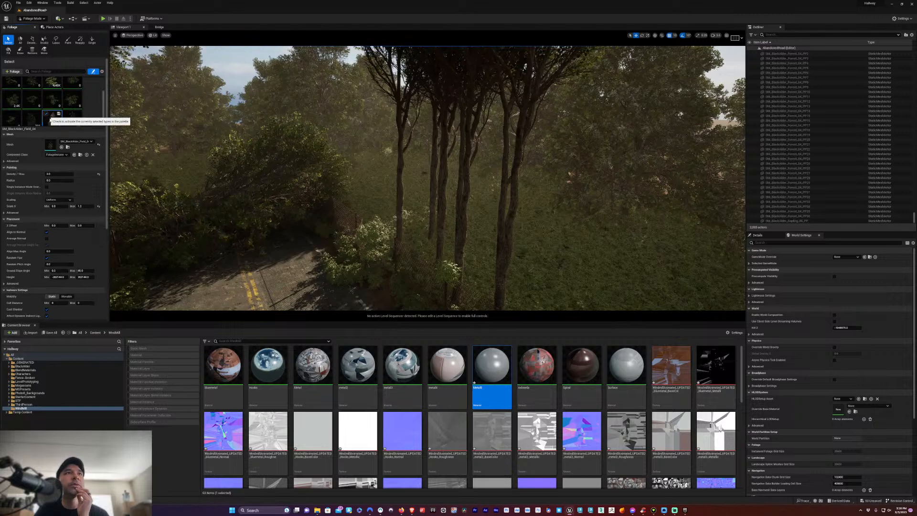
pyautogui.scroll(-2, 51, 120)
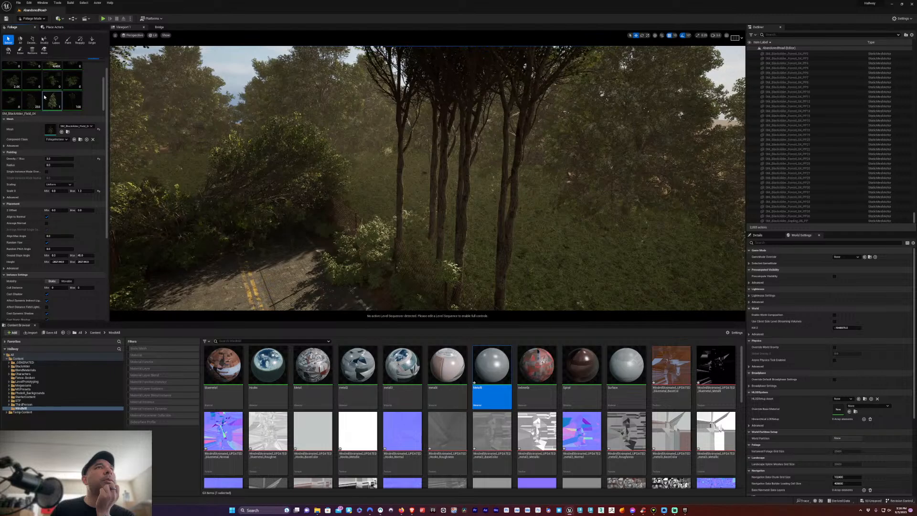
pyautogui.scroll(2, 48, 102)
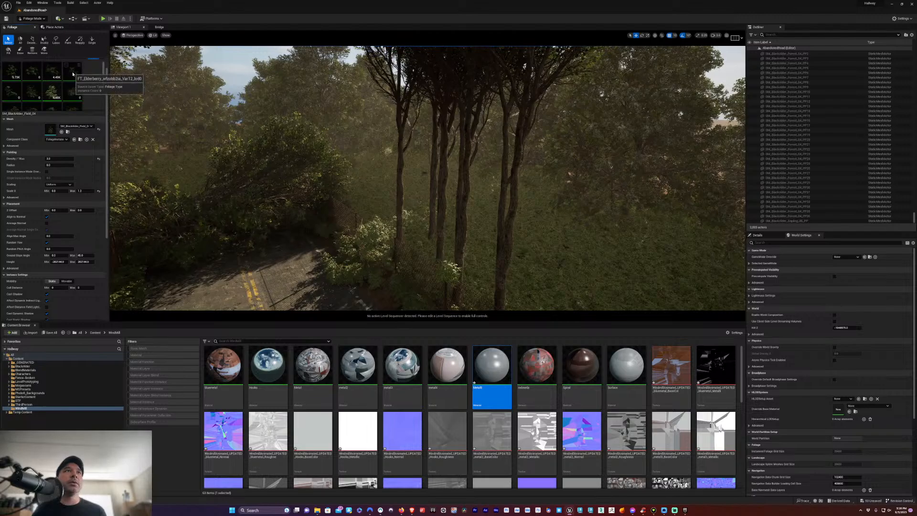
pyautogui.hotkey('ctrl', 'a')
pyautogui.scroll(-1, 88, 85)
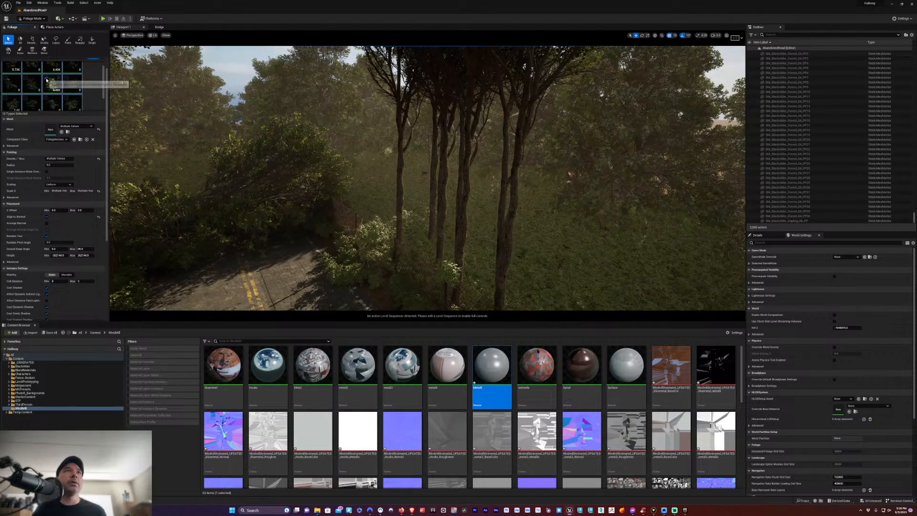
pyautogui.scroll(-1, 67, 87)
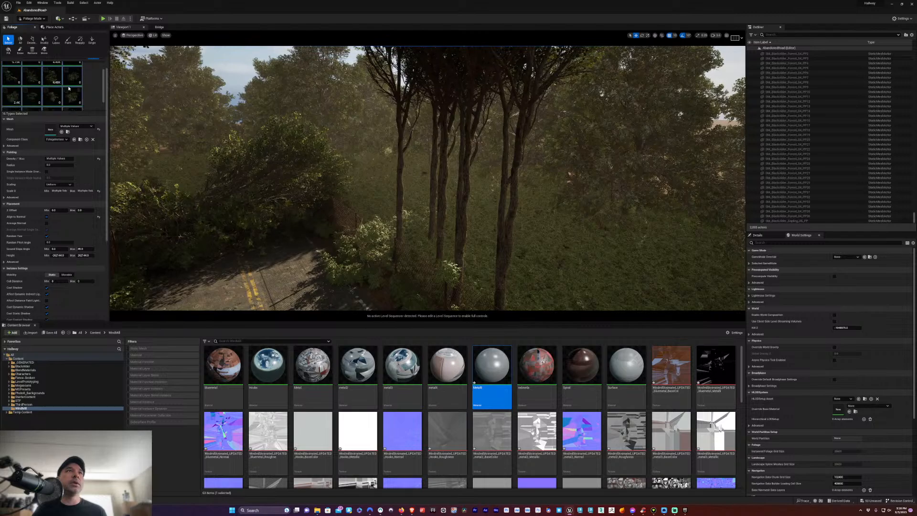
pyautogui.scroll(-1, 32, 99)
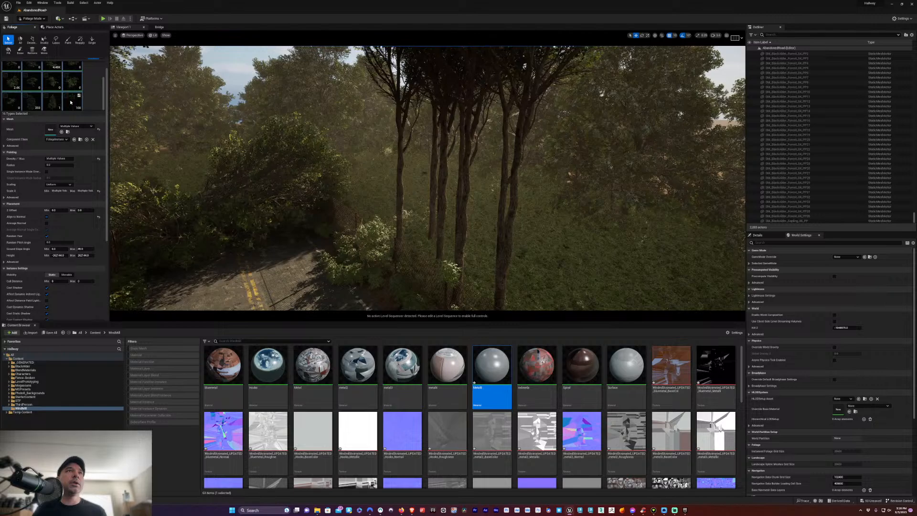
pyautogui.scroll(-2, 46, 89)
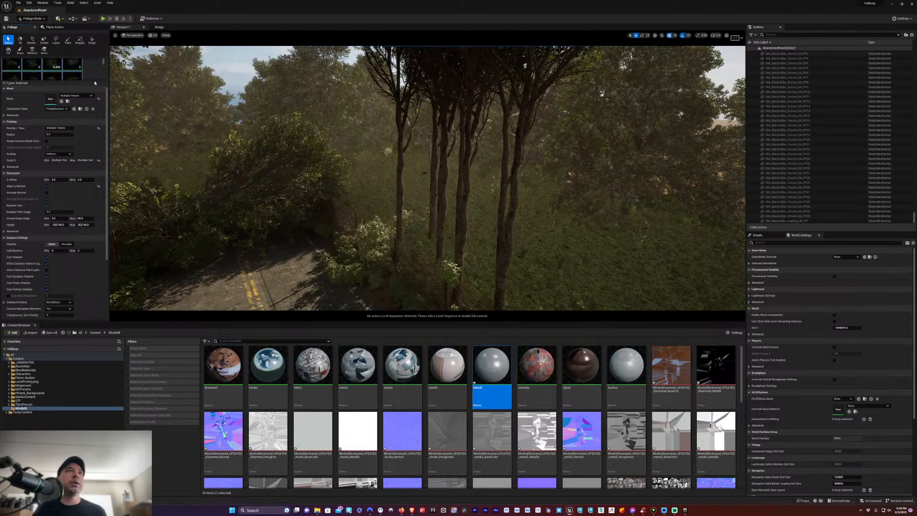
pyautogui.scroll(2, 89, 109)
pyautogui.scroll(2, 89, 106)
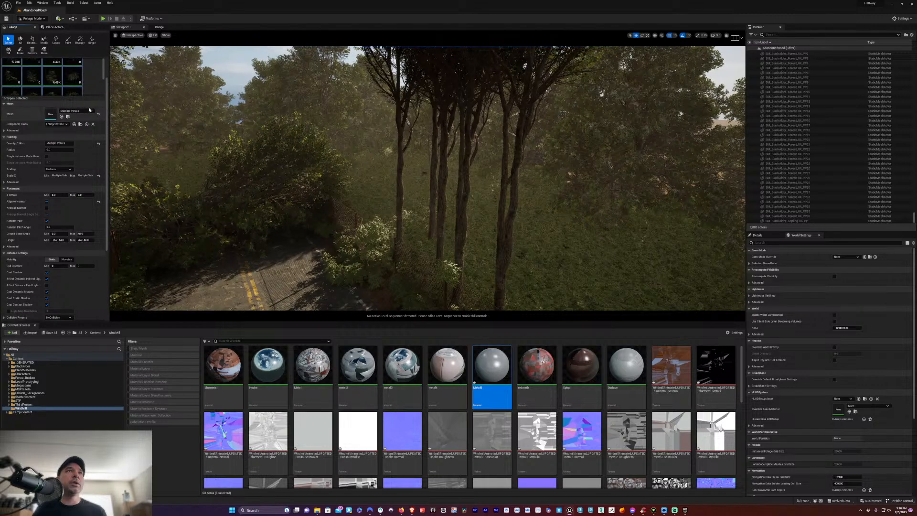
pyautogui.click(94, 89)
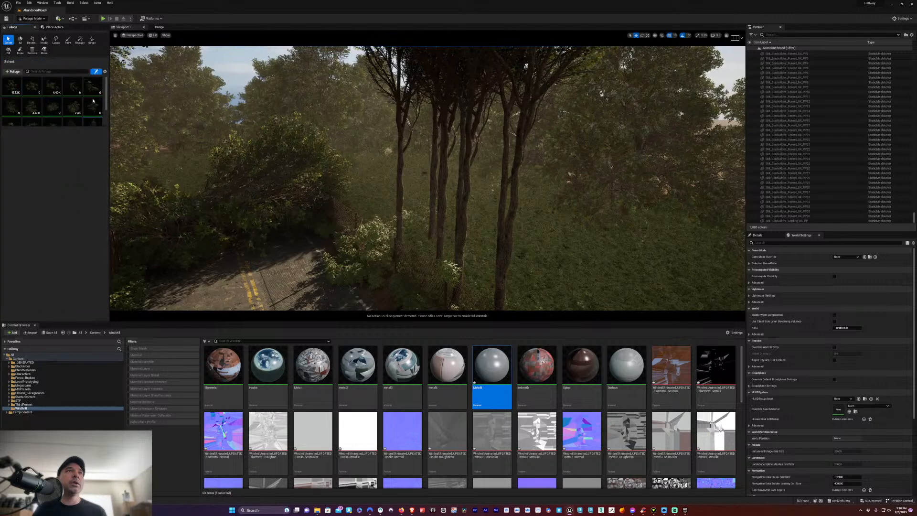
pyautogui.click(104, 72)
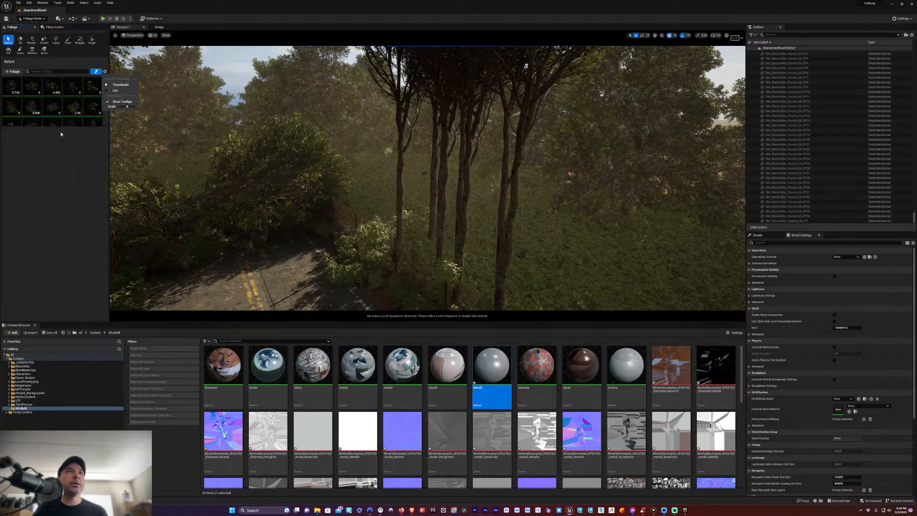
pyautogui.click(114, 90)
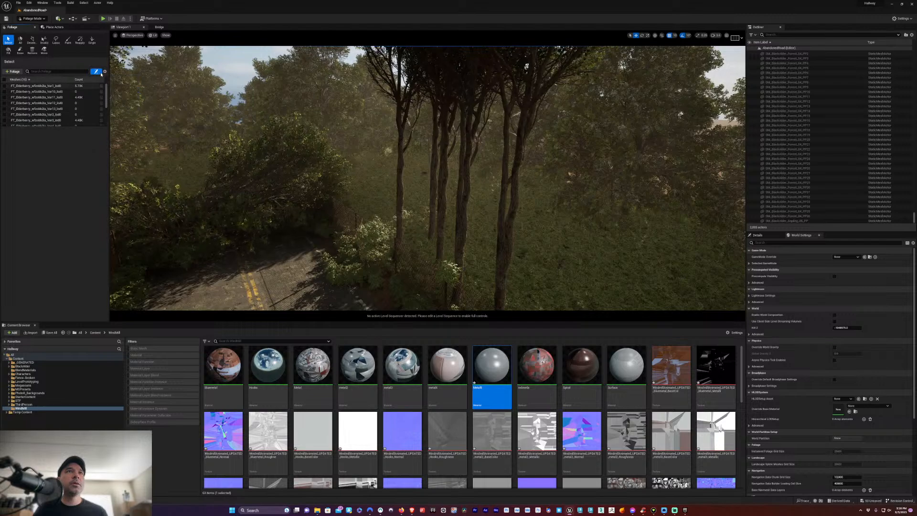
pyautogui.click(105, 72)
pyautogui.click(115, 85)
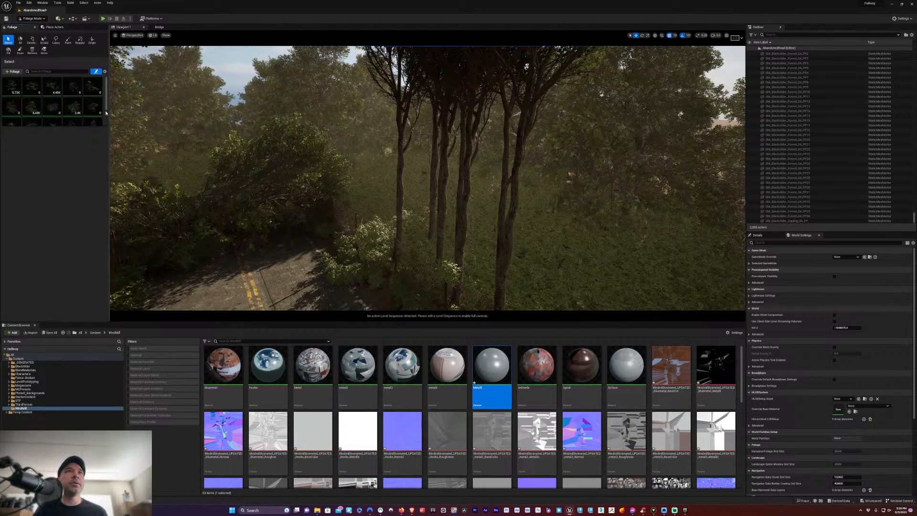
# Show only the static meshes of the BlackAlder folder, select the Black Alder forest foliage type, and look through the tree meshes
pyautogui.scroll(-2, 106, 113)
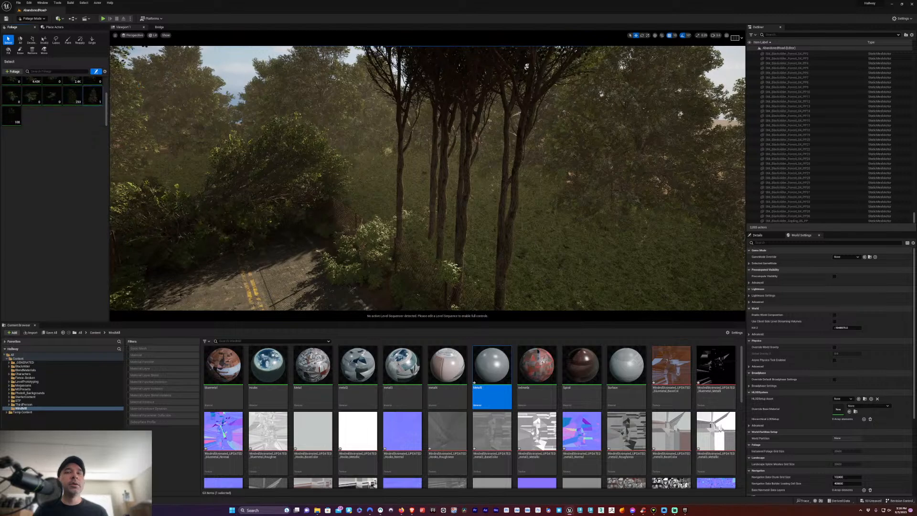
pyautogui.click(30, 367)
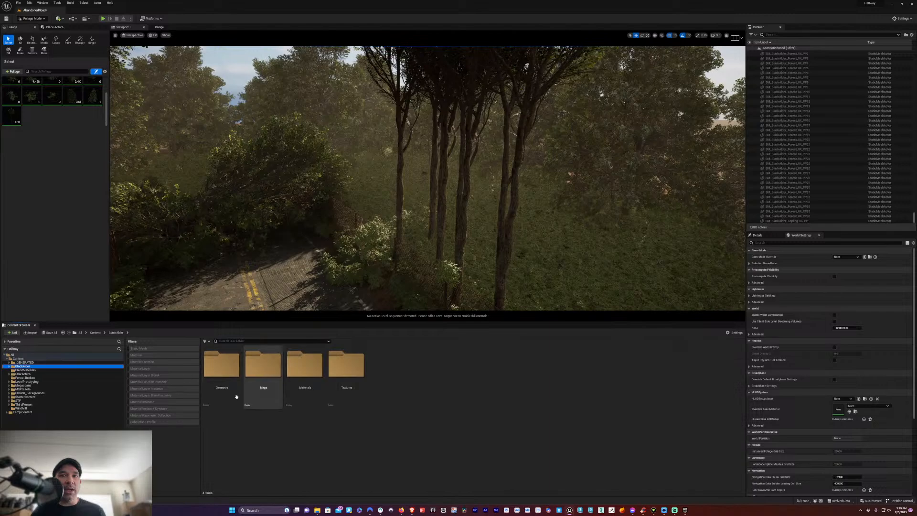
pyautogui.click(159, 350)
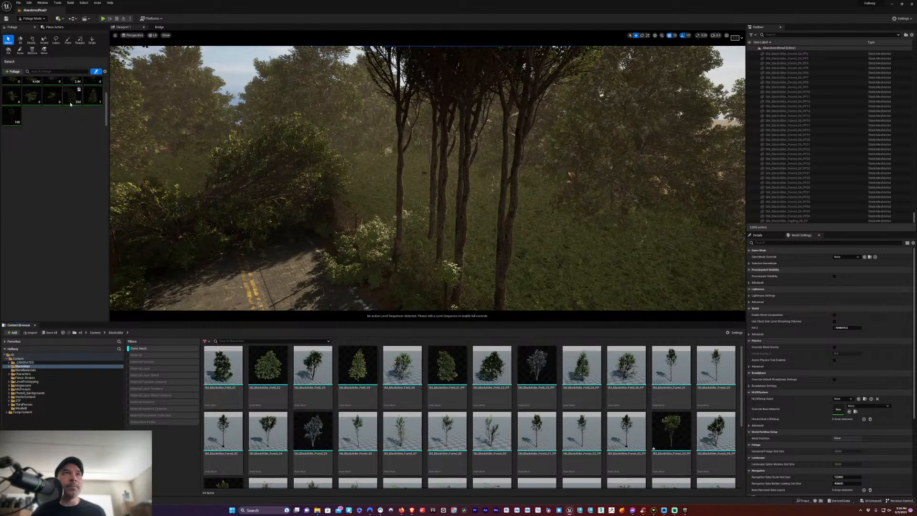
pyautogui.click(18, 123)
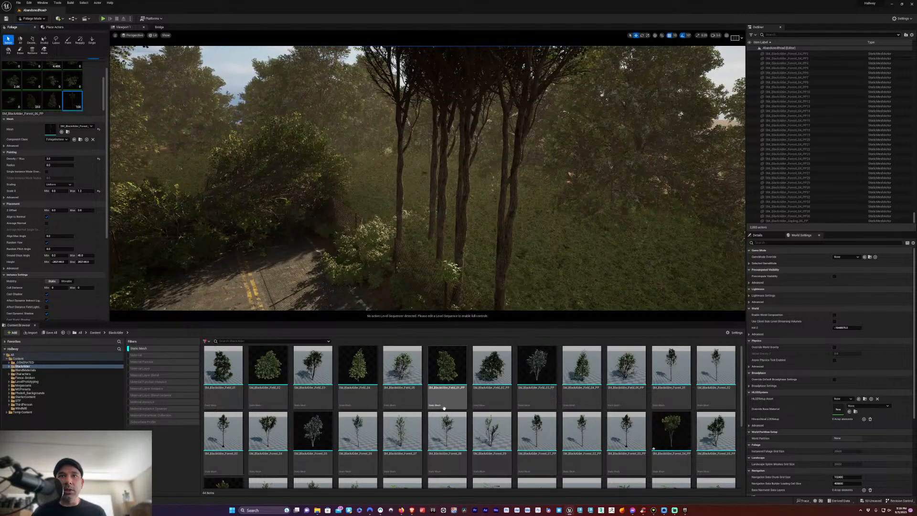
pyautogui.scroll(-3, 444, 408)
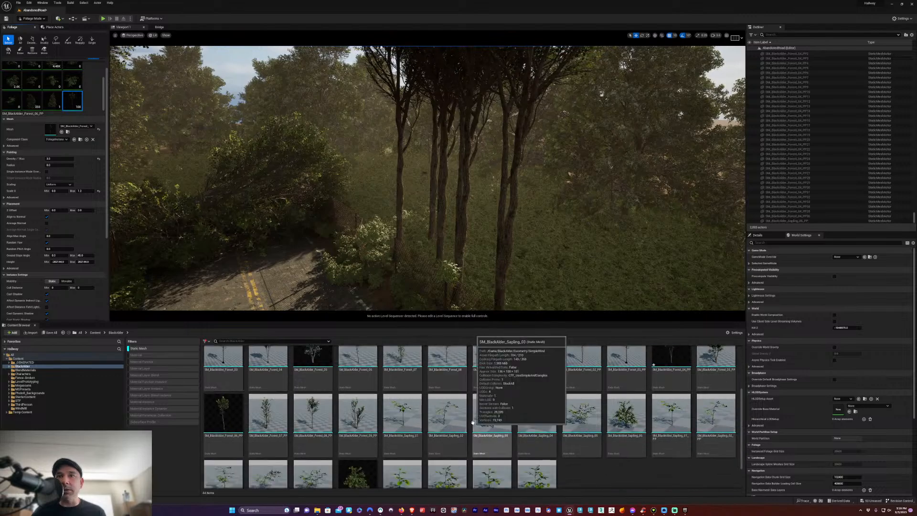
pyautogui.scroll(2, 466, 415)
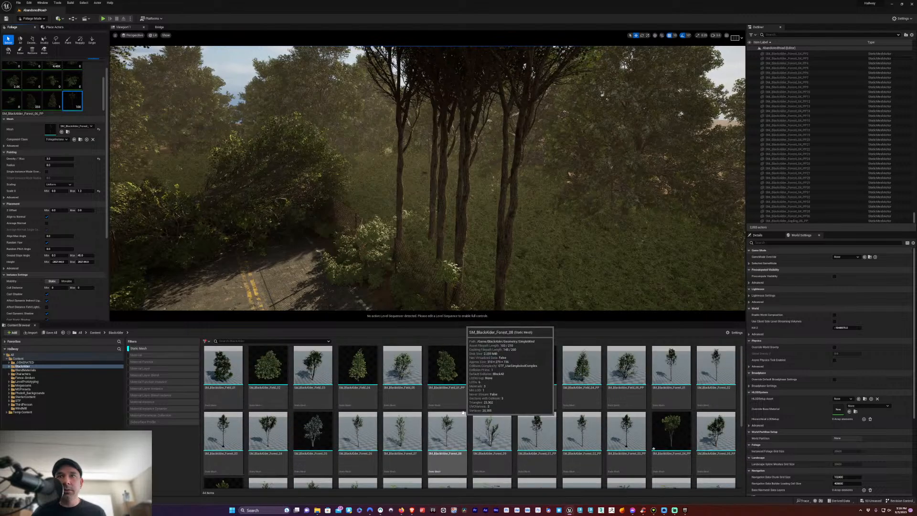
# Enable Nanite on the SM_BlackAlder_Field_01 mesh
pyautogui.click(351, 375)
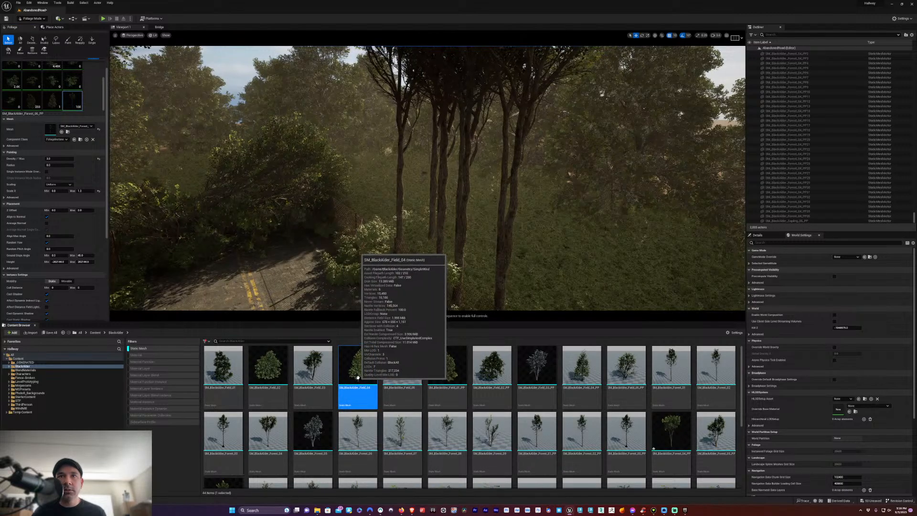
pyautogui.rightClick(225, 370)
pyautogui.moveTo(249, 235)
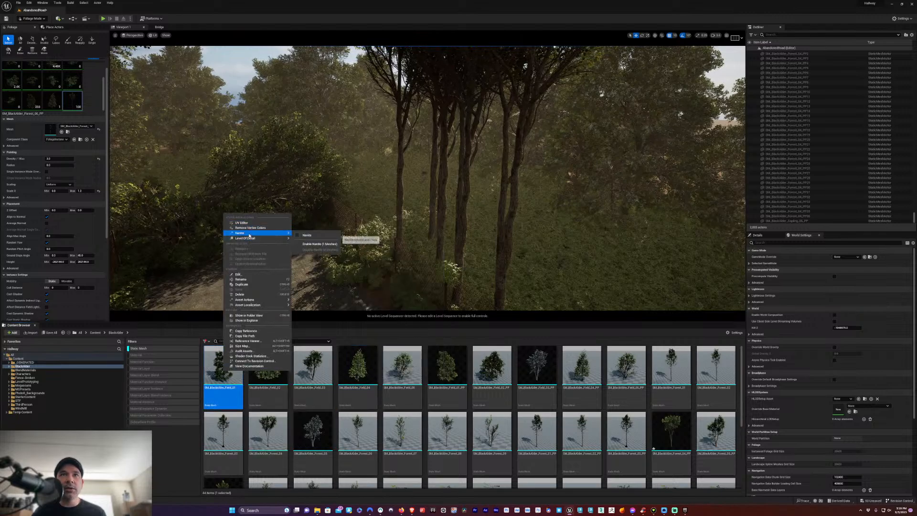
pyautogui.click(308, 244)
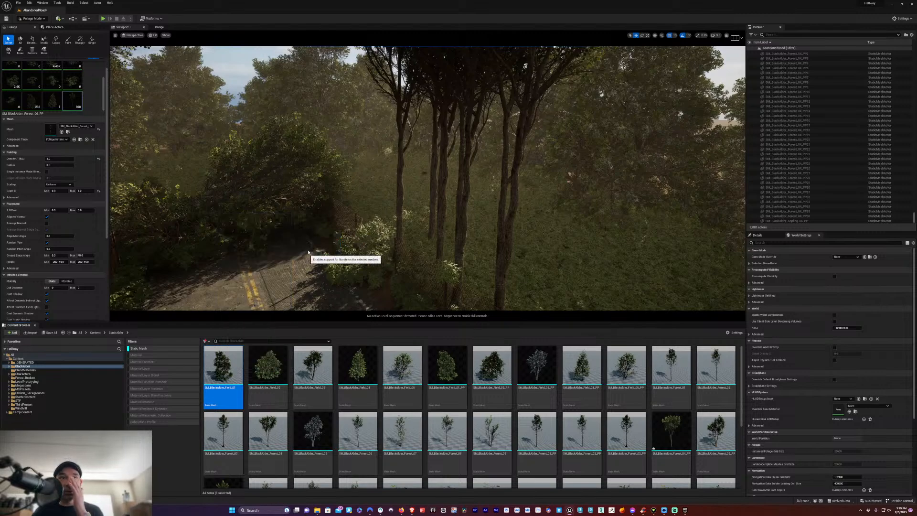
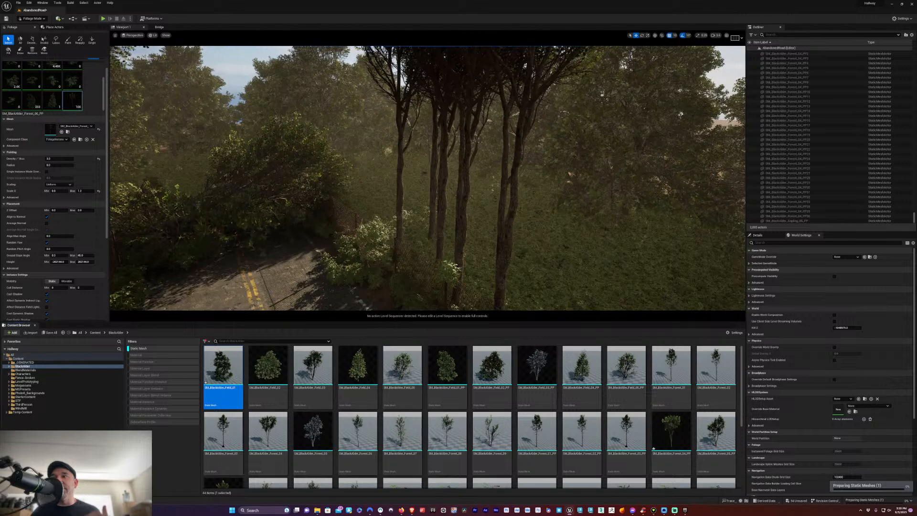
# Check the asset details and options of the SM_BlackAlder_Field_03, SM_BlackAlder_Field_01_PP and SM_BlackAlder_Field_01 meshes
pyautogui.rightClick(313, 367)
pyautogui.press('Escape')
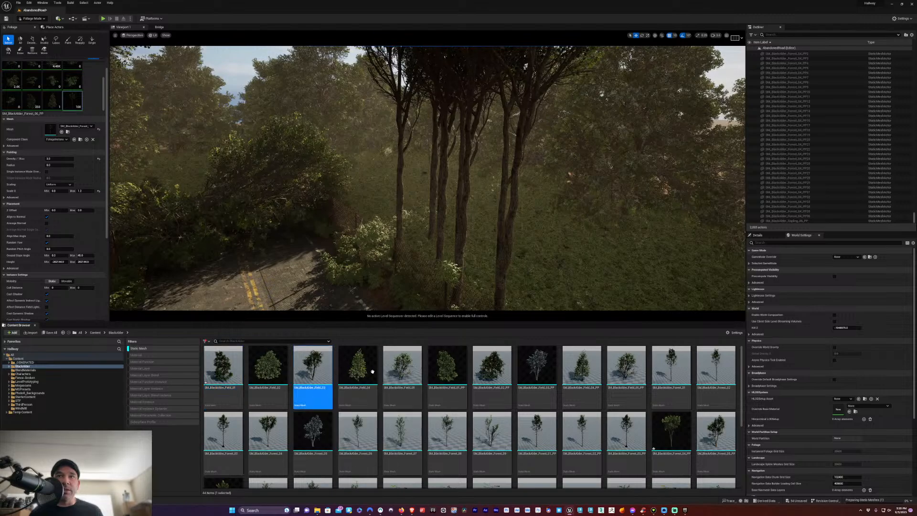
pyautogui.rightClick(446, 373)
pyautogui.press('Escape')
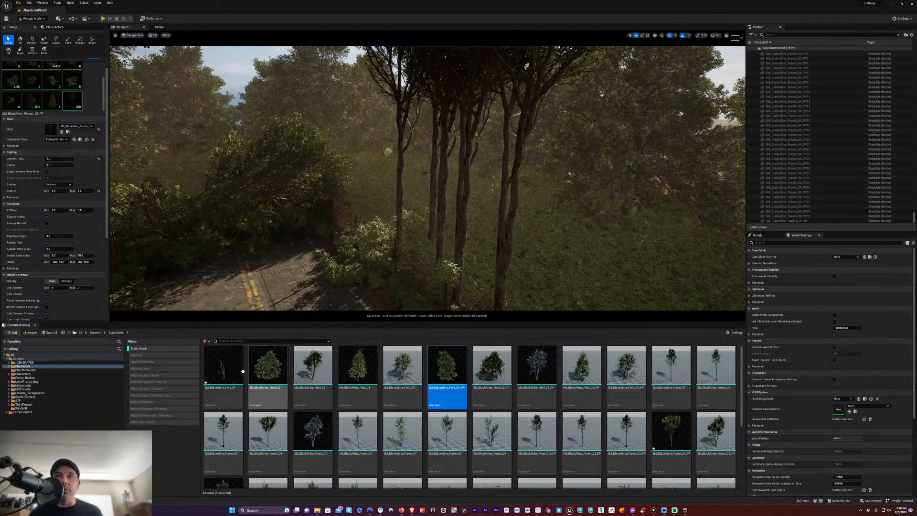
pyautogui.rightClick(242, 377)
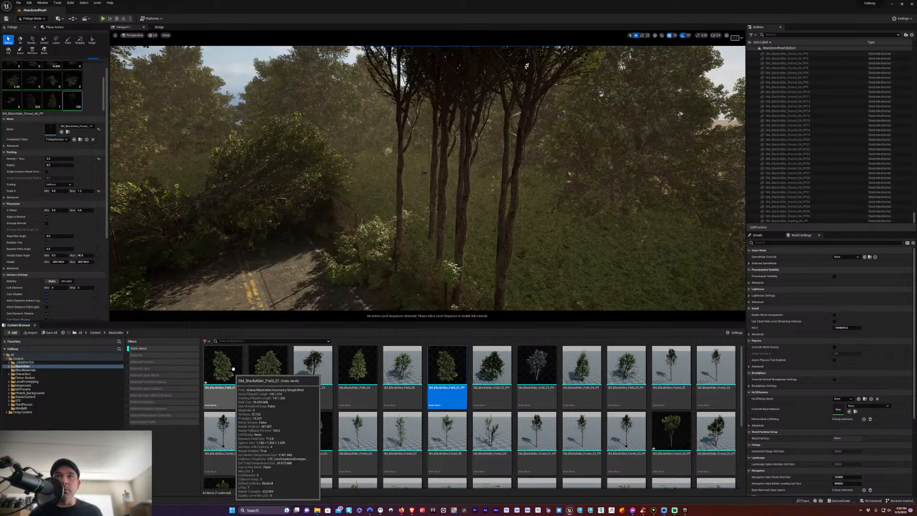
pyautogui.press('Escape')
pyautogui.rightClick(444, 376)
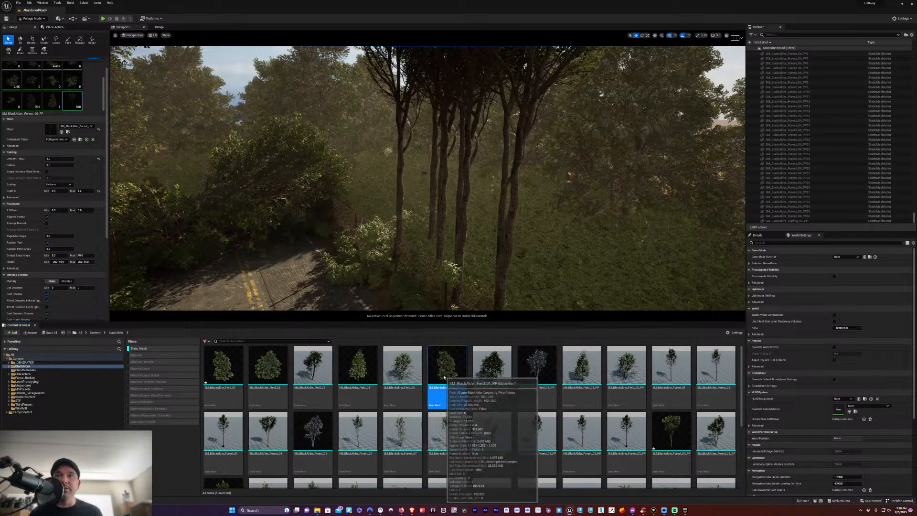
# Check the Nanite options of the SM_BlackAlder_Field_01_PP mesh
pyautogui.moveTo(469, 240)
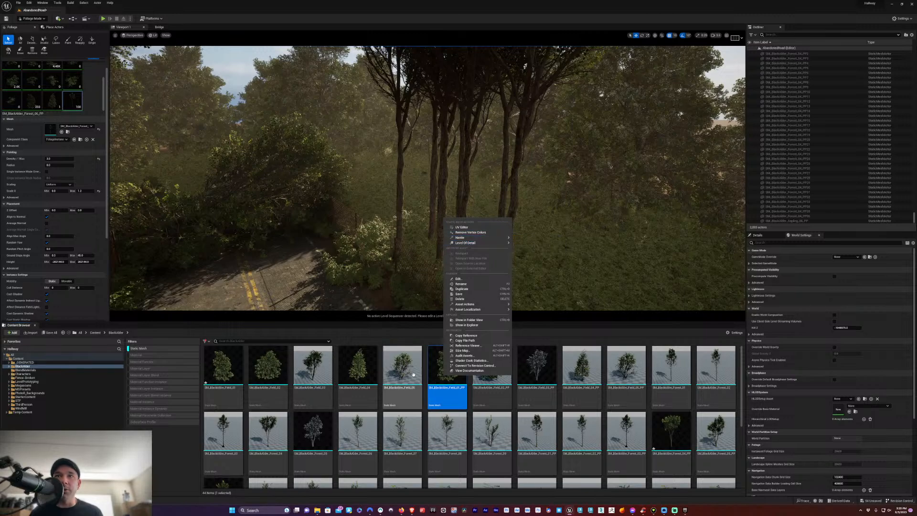
pyautogui.moveTo(506, 243)
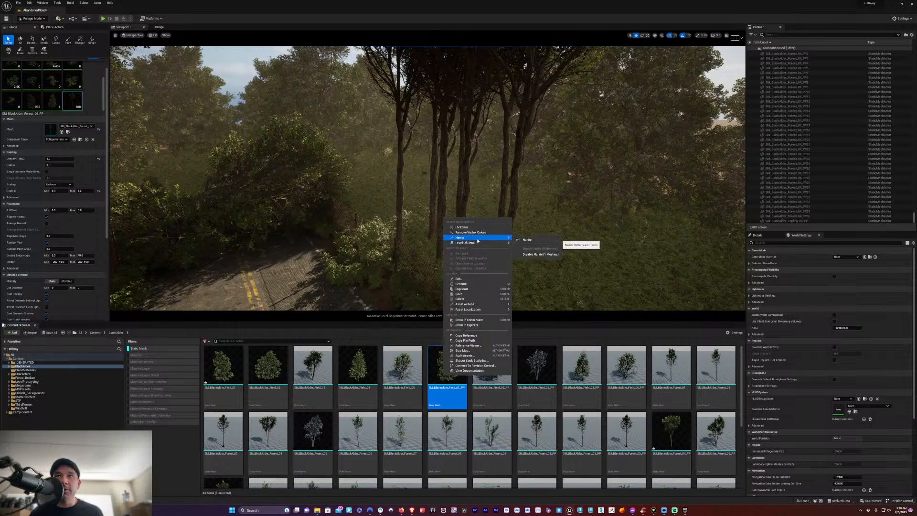
pyautogui.click(441, 364)
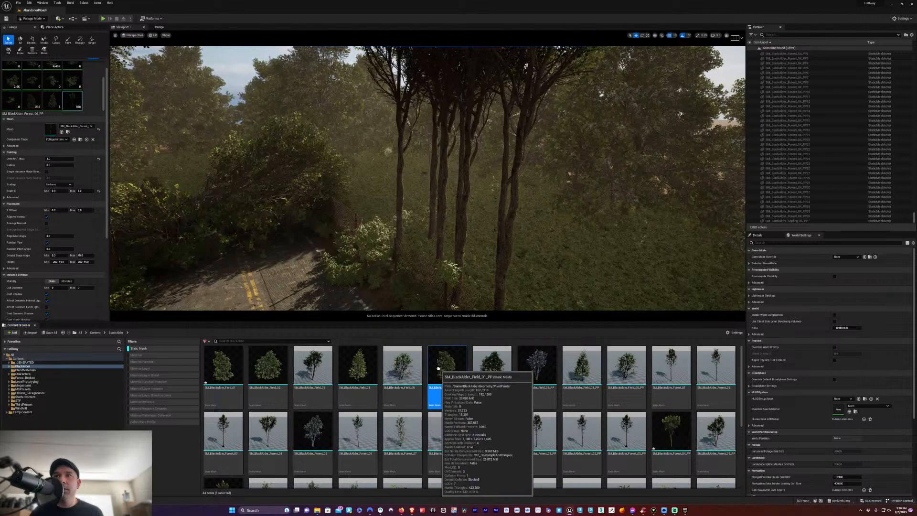
# Add the SM_BlackAlder_Field_01 mesh to the foliage palette and make its foliage type ready for painting with the Paint tool
pyautogui.keyDown('ctrl'); pyautogui.click(219, 366); pyautogui.keyUp('ctrl')
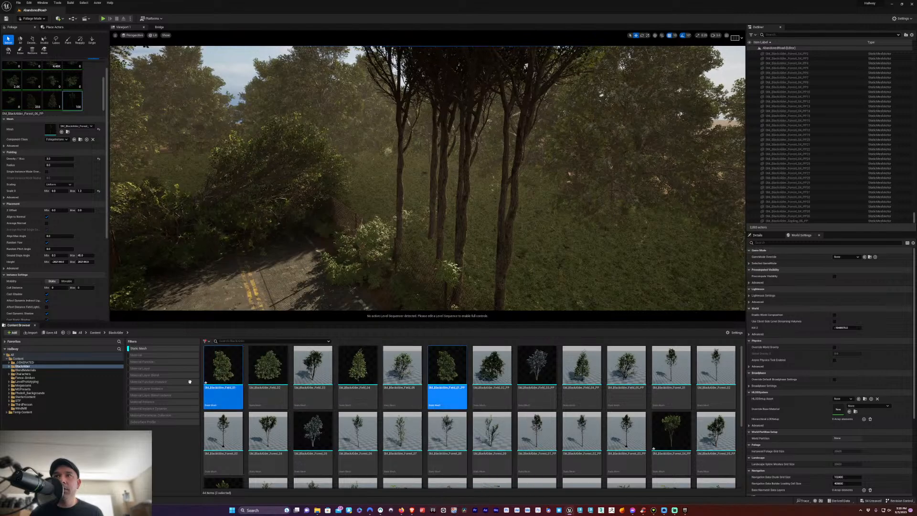
pyautogui.moveTo(219, 366); pyautogui.dragTo(81, 104)
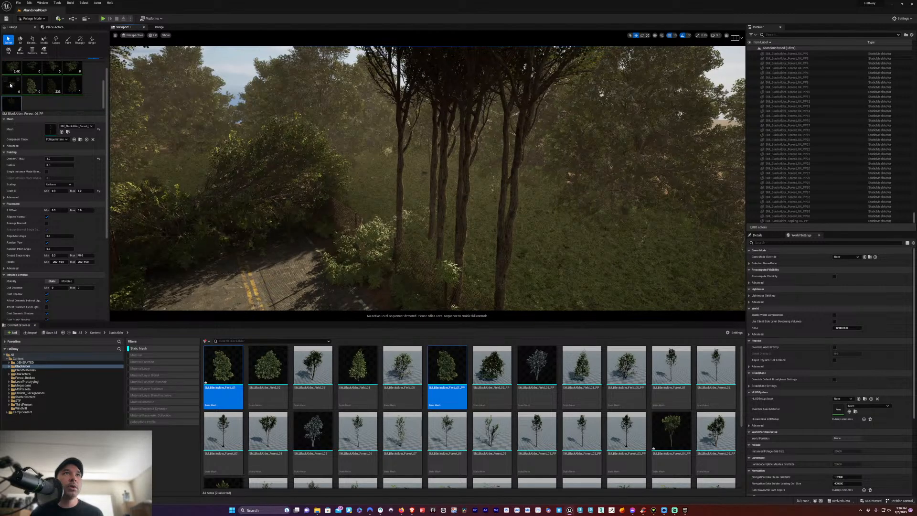
pyautogui.scroll(1, 37, 83)
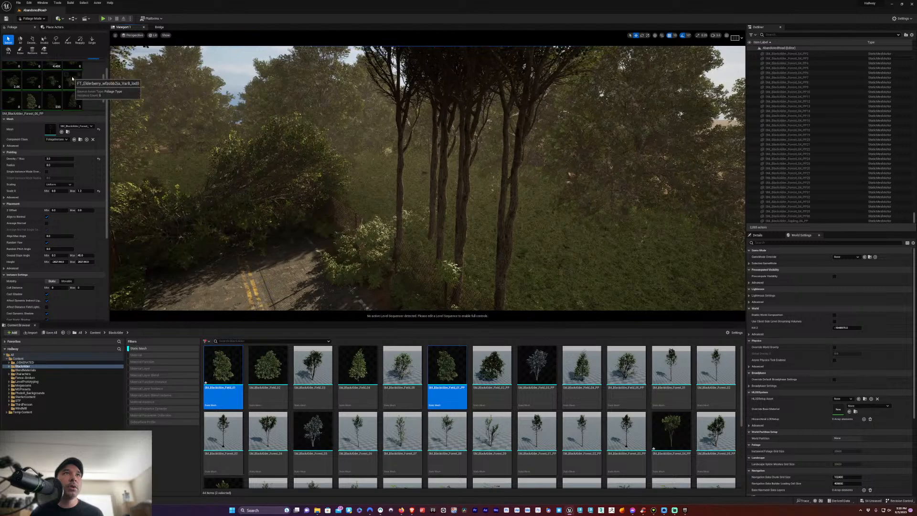
pyautogui.scroll(1, 66, 79)
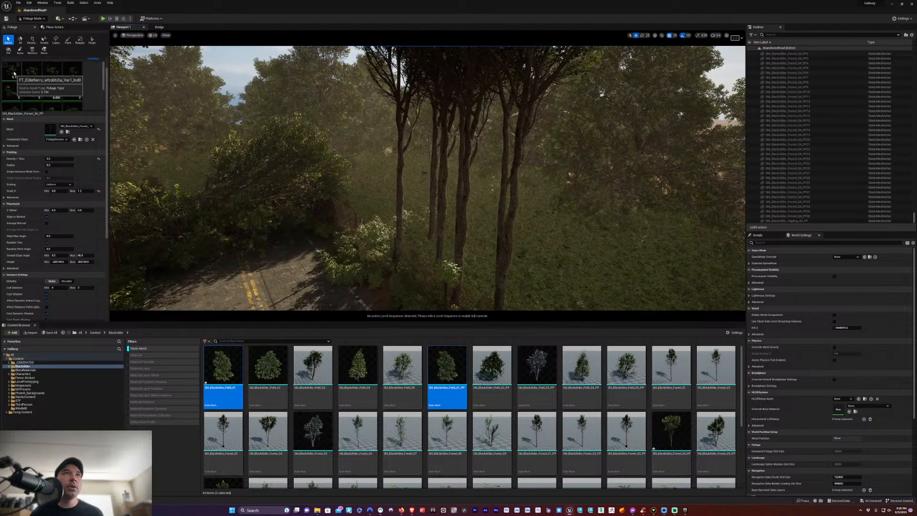
pyautogui.scroll(-1, 74, 75)
pyautogui.scroll(-1, 74, 77)
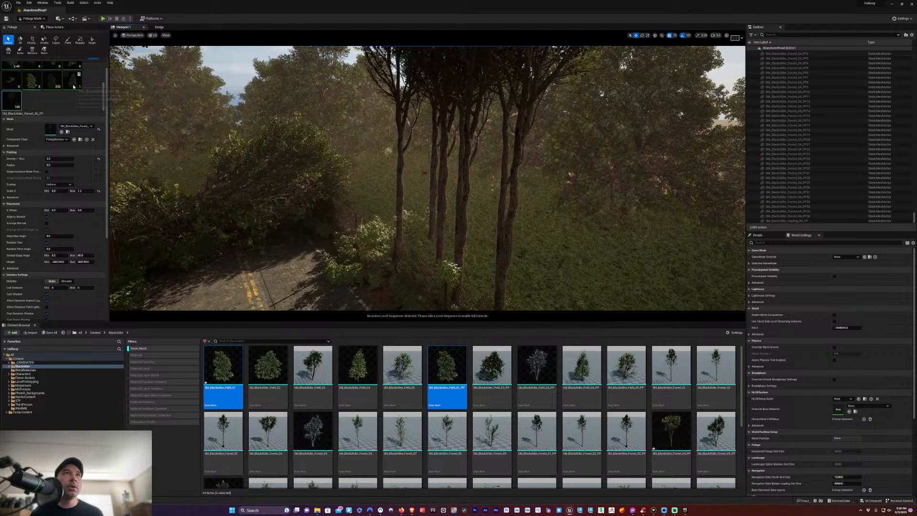
pyautogui.click(28, 85)
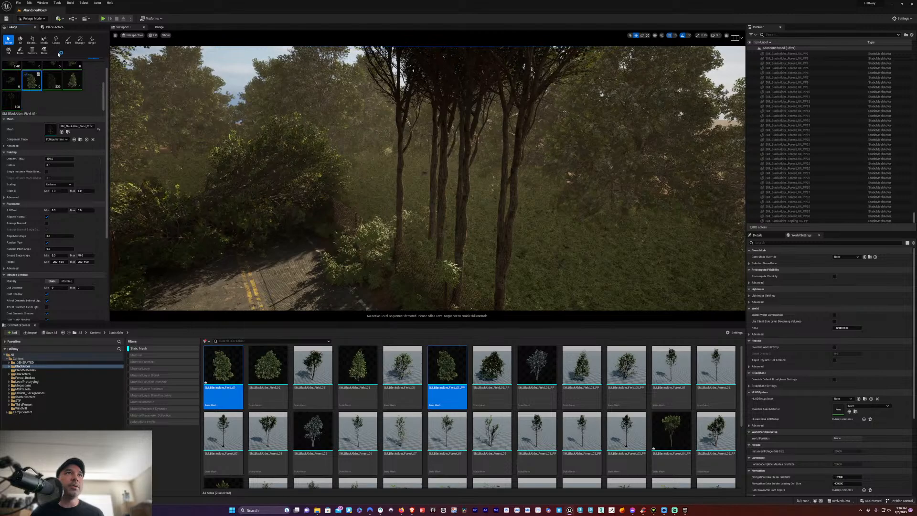
pyautogui.click(68, 40)
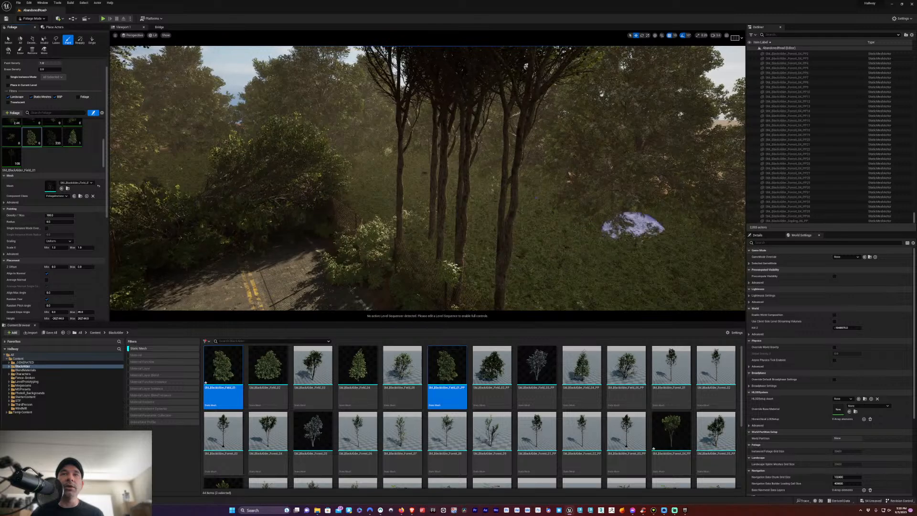
# Try painting SM_BlackAlder_Field_01 trees on the grass beyond the tall trunks, and undo the strokes
pyautogui.click(621, 232)
pyautogui.moveTo(659, 267); pyautogui.dragTo(641, 263)
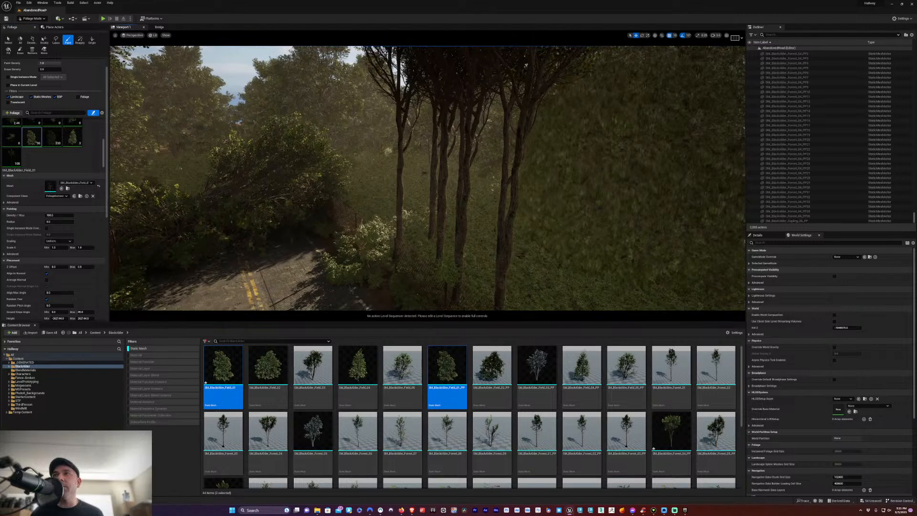
pyautogui.hotkey('ctrl', 'z')
pyautogui.hotkey('ctrl', 'z')
pyautogui.hotkey('ctrl', 'z')
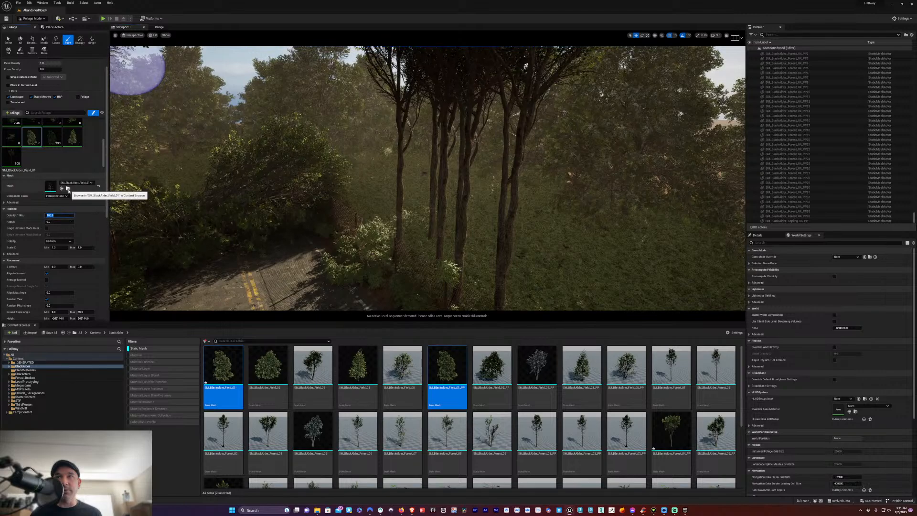
# Set the SM_BlackAlder_Field_01 density to 2, try one paint stroke on the grass, and undo the stroke
pyautogui.write('2')
pyautogui.press('Return')
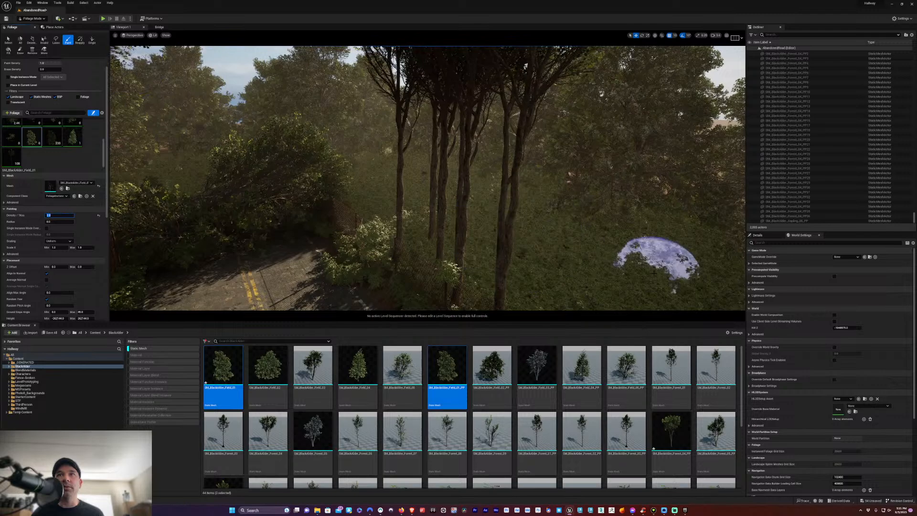
pyautogui.moveTo(635, 257); pyautogui.dragTo(601, 260)
pyautogui.hotkey('ctrl', 'z')
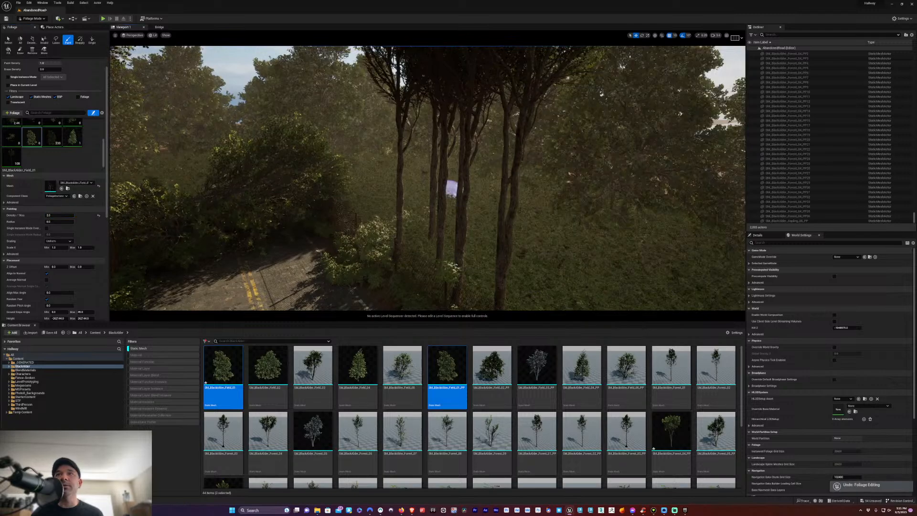
# Set the foliage brush's paint density to 0.1
pyautogui.scroll(-1, 38, 220)
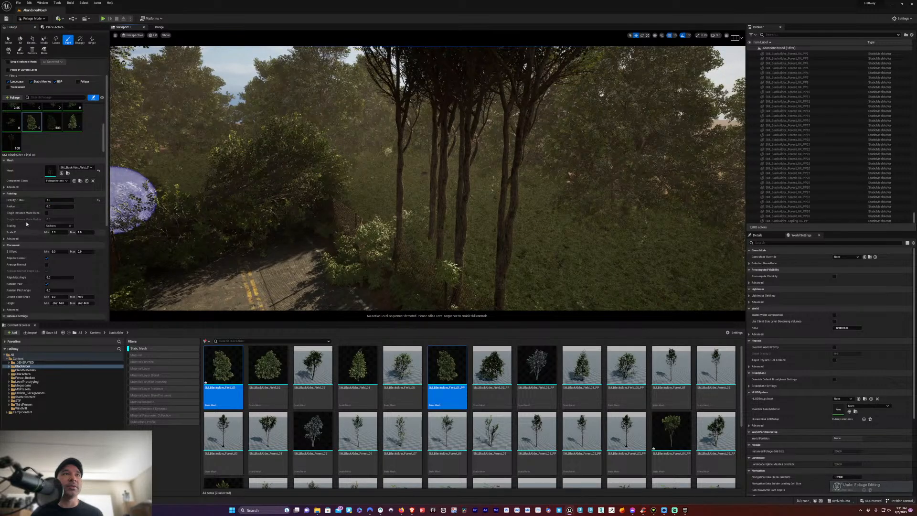
pyautogui.scroll(2, 27, 223)
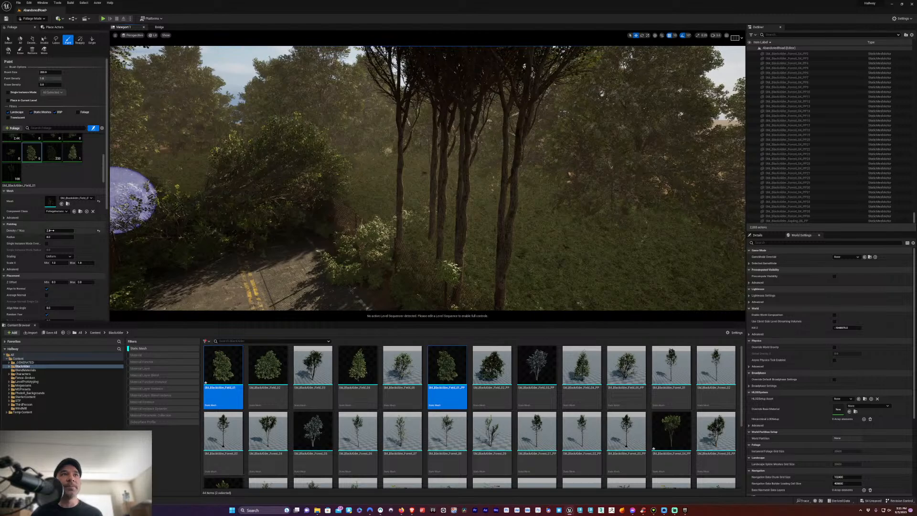
pyautogui.click(45, 77)
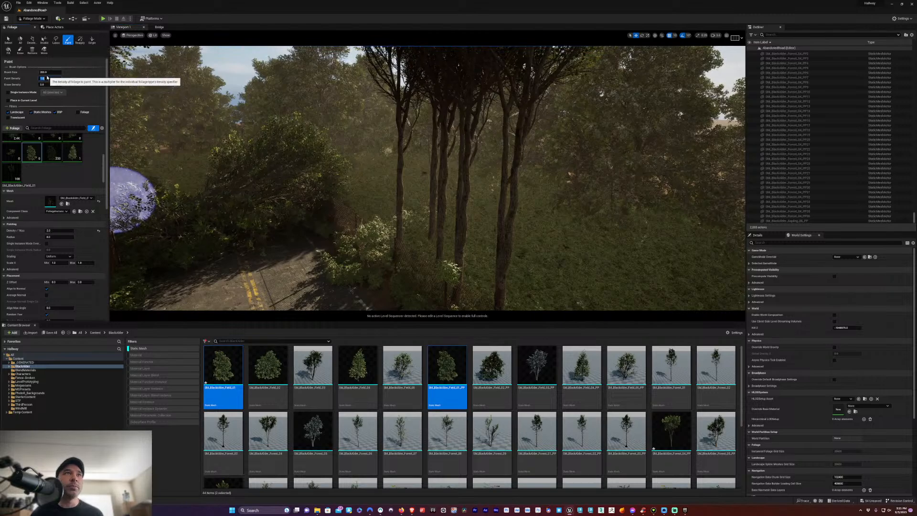
pyautogui.write('0.1')
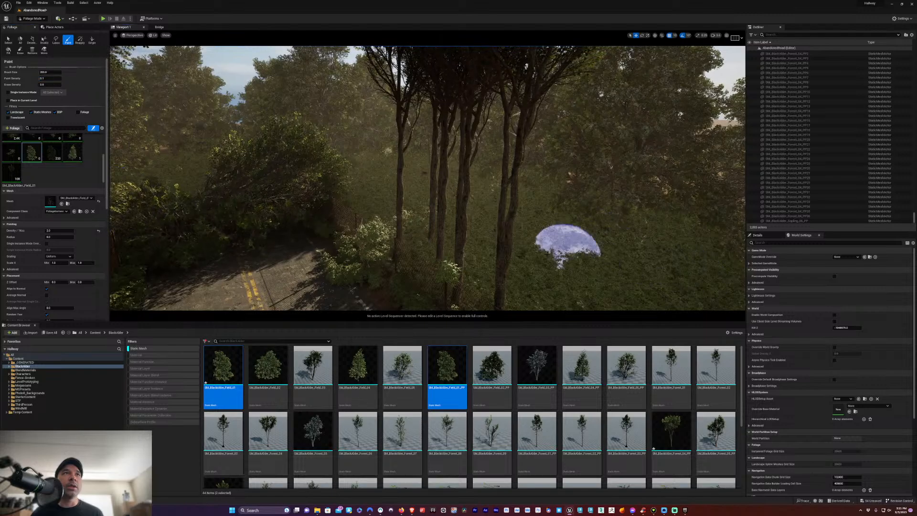
pyautogui.click(47, 78)
pyautogui.press('Return')
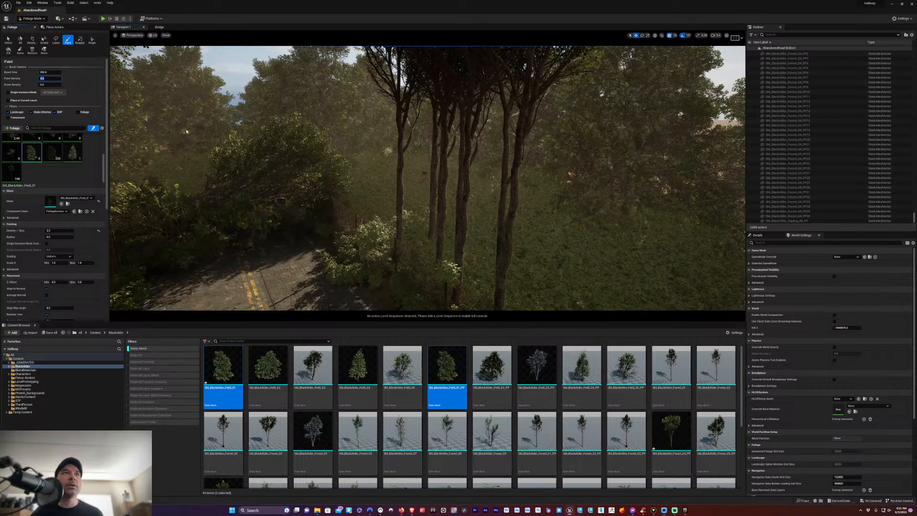
# Try placing SM_BlackAlder_Field_01 trees at two spots on the grass with the reduced paint density, undoing each one
pyautogui.click(587, 262)
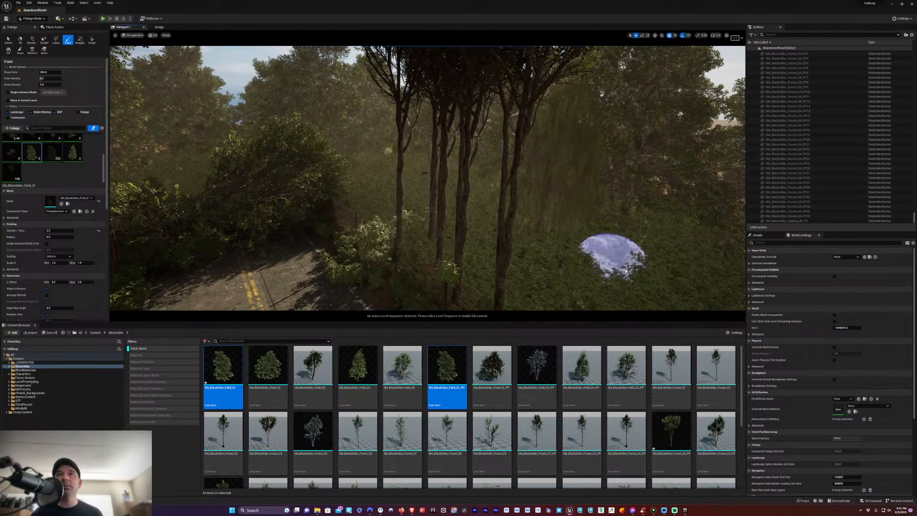
pyautogui.hotkey('ctrl', 'z')
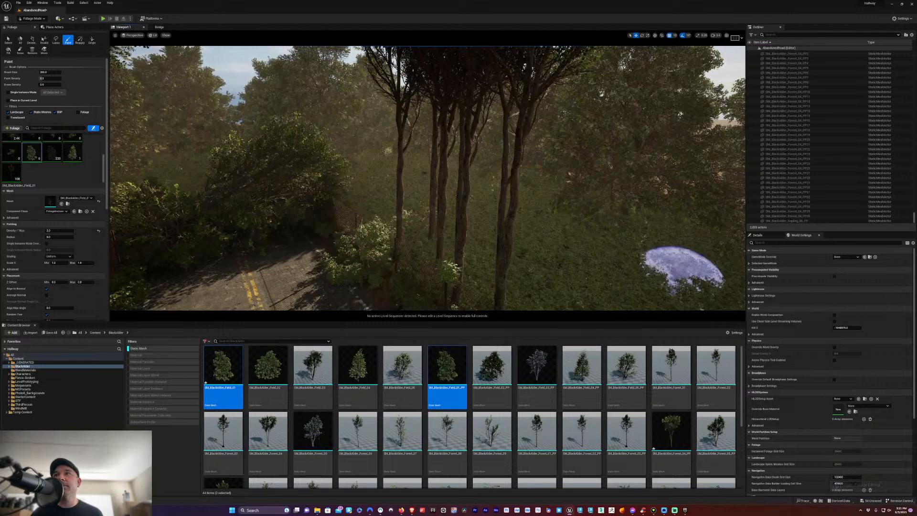
pyautogui.click(664, 257)
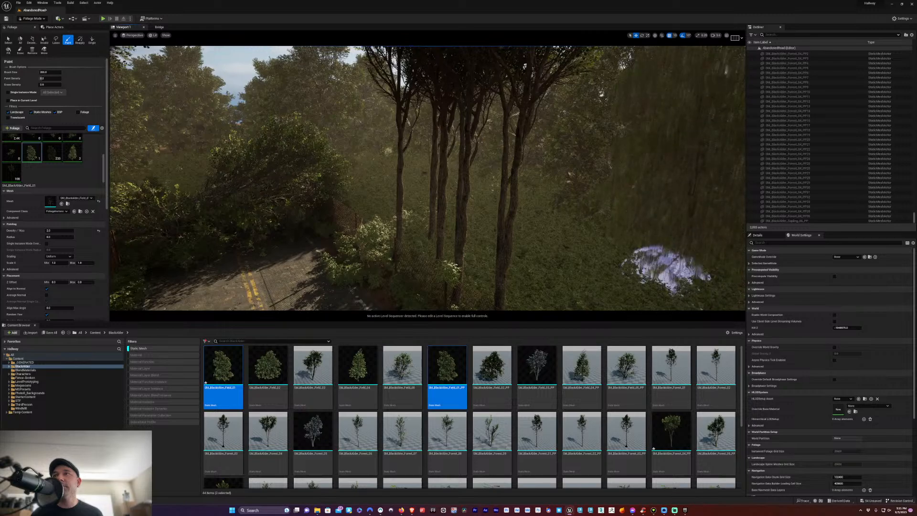
pyautogui.hotkey('ctrl', 'z')
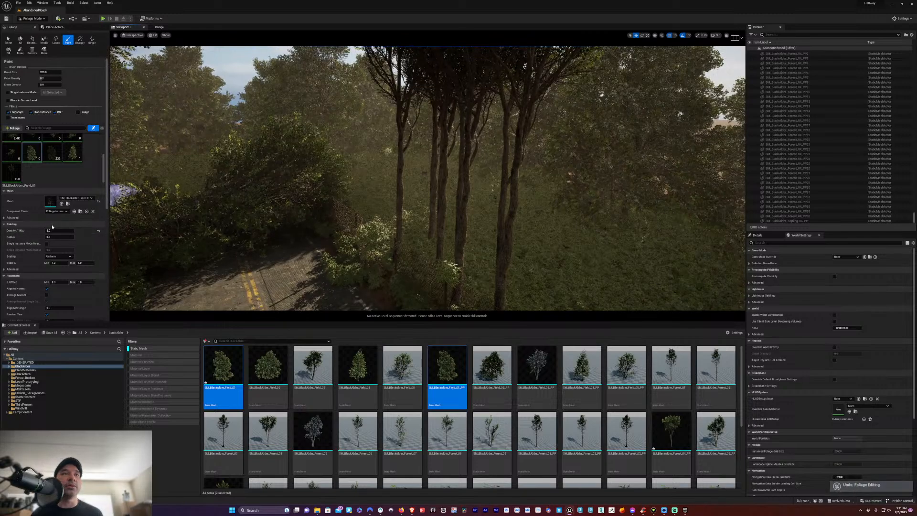
# Set the density of the SM_BlackAlder_Field_01 foliage type to 1 and open its maximum scale for editing
pyautogui.click(55, 230)
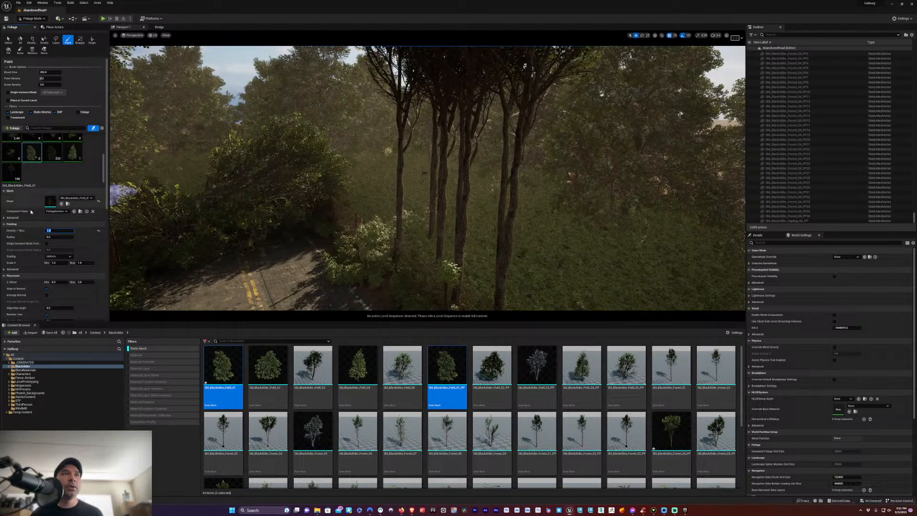
pyautogui.click(80, 263)
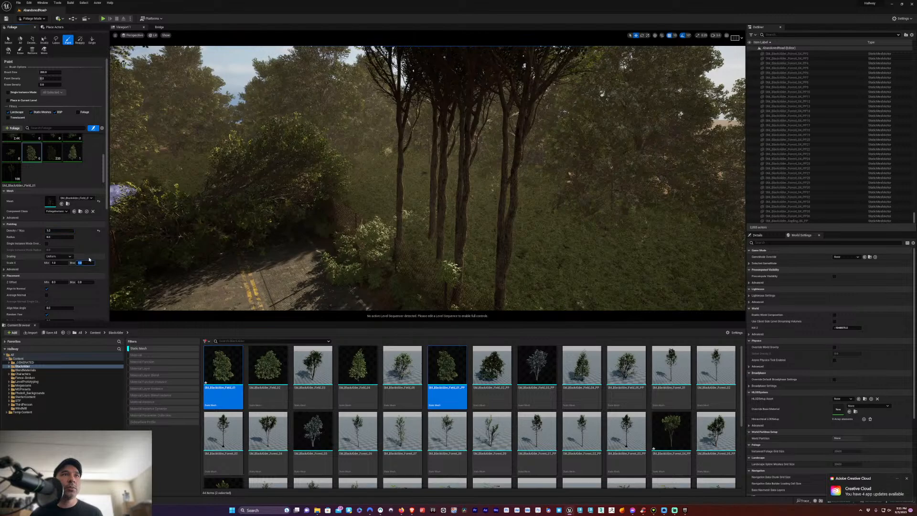
# Compare the painting settings of the SM_BlackAlder_Field_01 and SM_BlackAlder_Field_04 foliage types, and leave only SM_BlackAlder_Field_04 selected
pyautogui.click(51, 177)
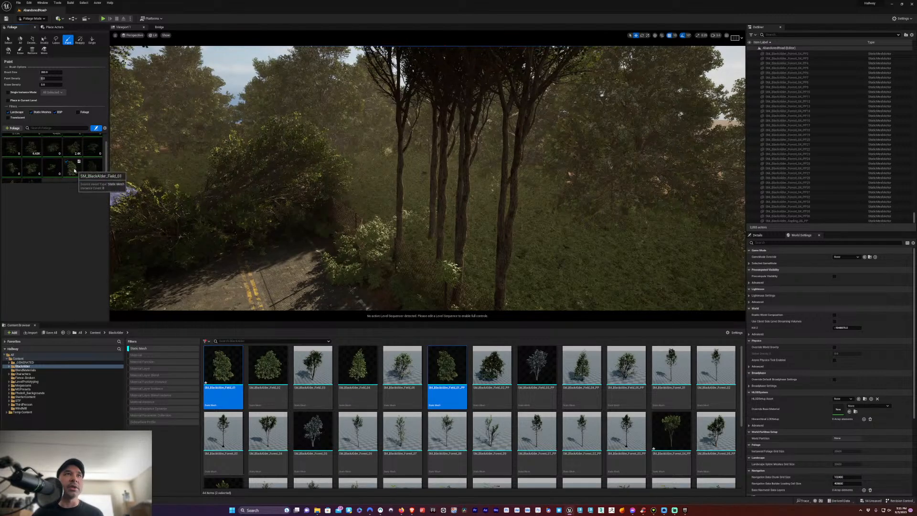
pyautogui.click(71, 165)
pyautogui.scroll(-1, 69, 171)
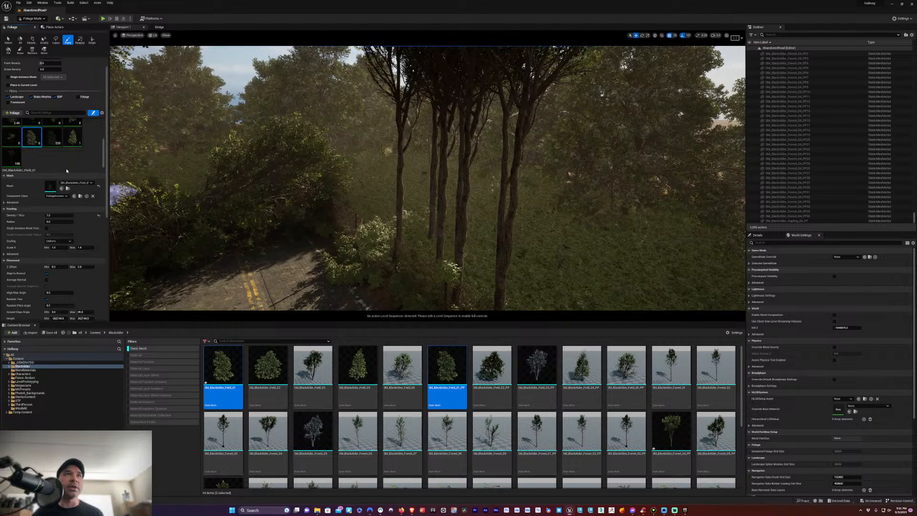
pyautogui.keyDown('ctrl'); pyautogui.click(74, 140); pyautogui.keyUp('ctrl')
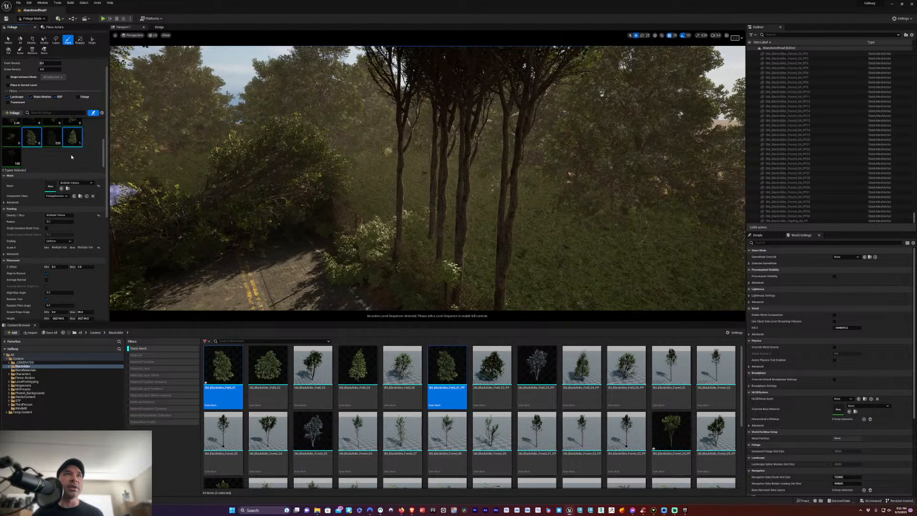
pyautogui.click(71, 157)
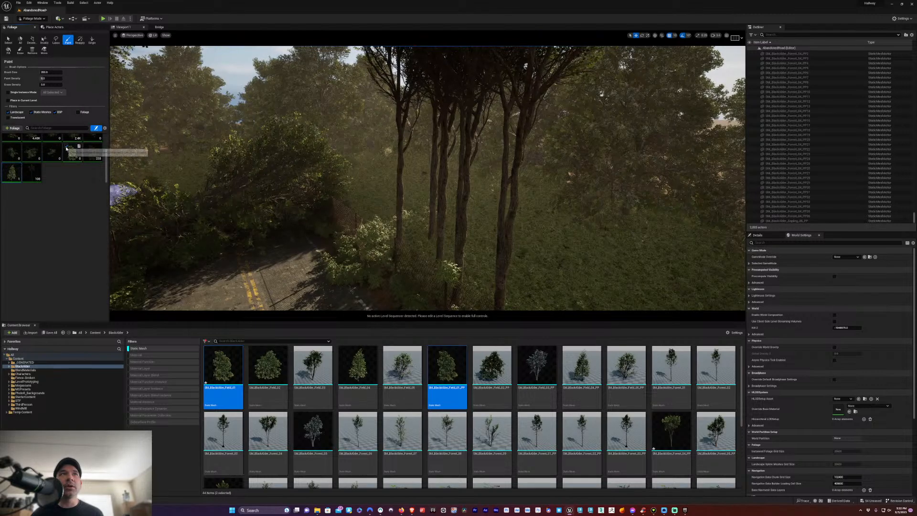
pyautogui.click(13, 176)
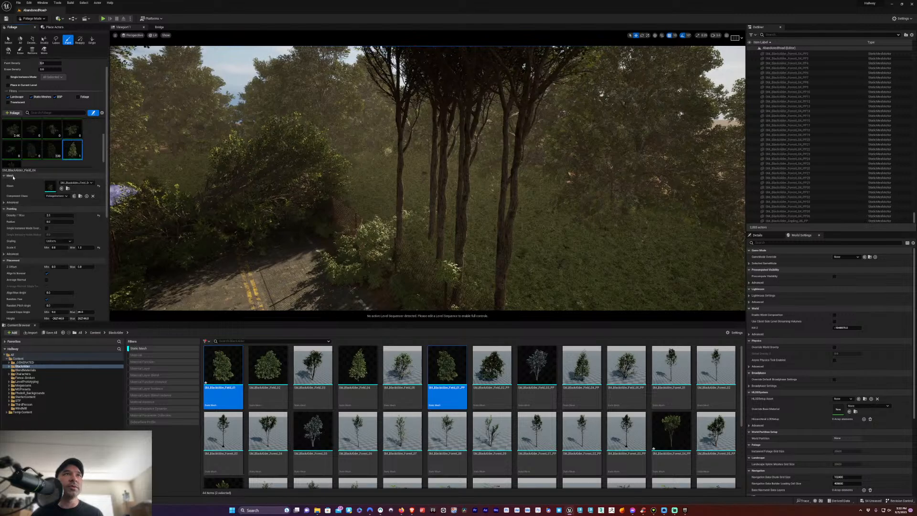
pyautogui.scroll(-1, 46, 248)
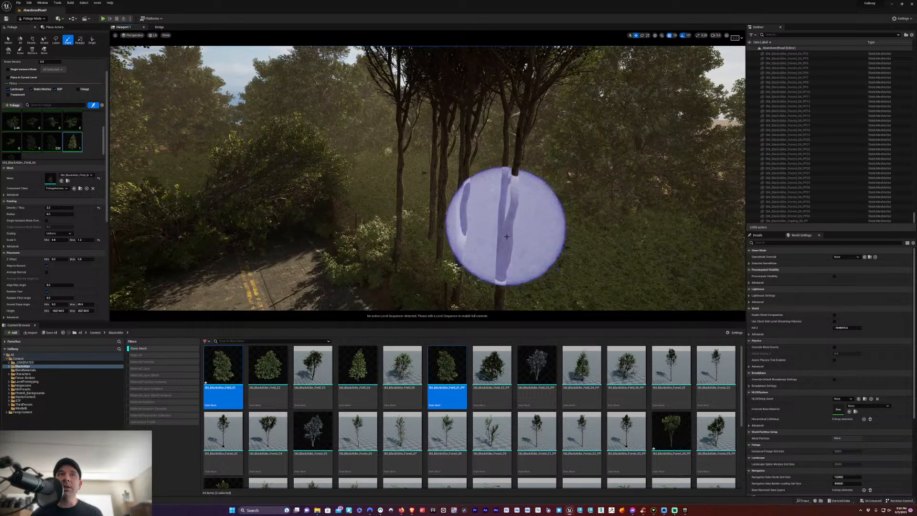
# Try painting SM_BlackAlder_Field_04 on the grass beyond the tall trunks, inspect the result up close, and undo it
pyautogui.click(592, 237)
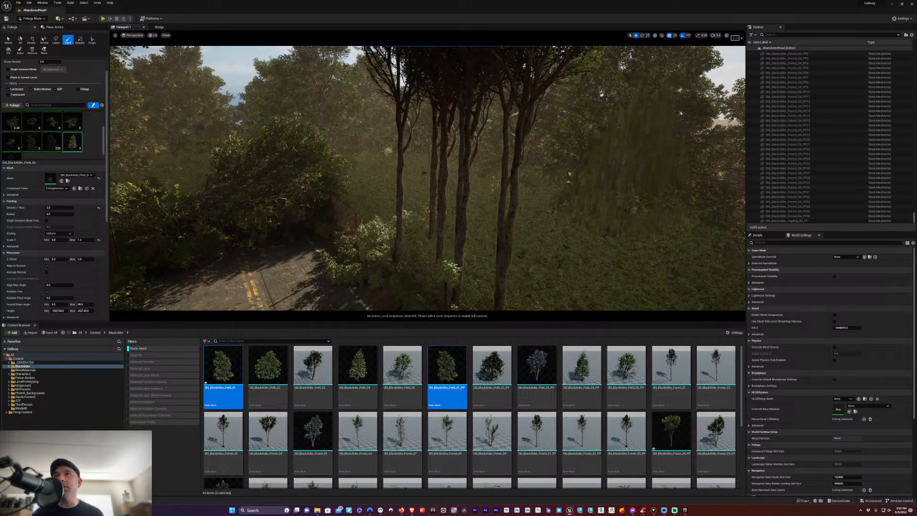
pyautogui.moveTo(603, 230); pyautogui.dragTo(609, 246, button='right')
pyautogui.scroll(3, 611, 247)
pyautogui.moveTo(567, 195); pyautogui.dragTo(567, 198, button='right')
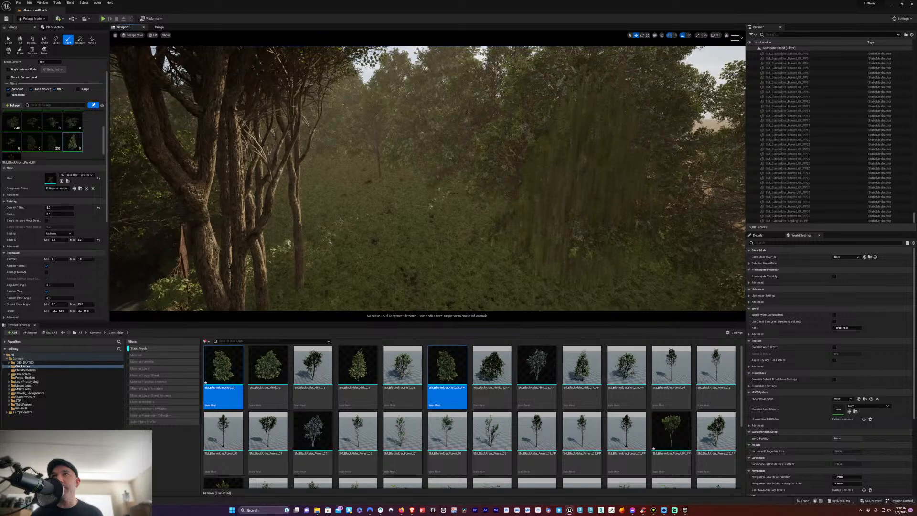
pyautogui.hotkey('ctrl', 'z')
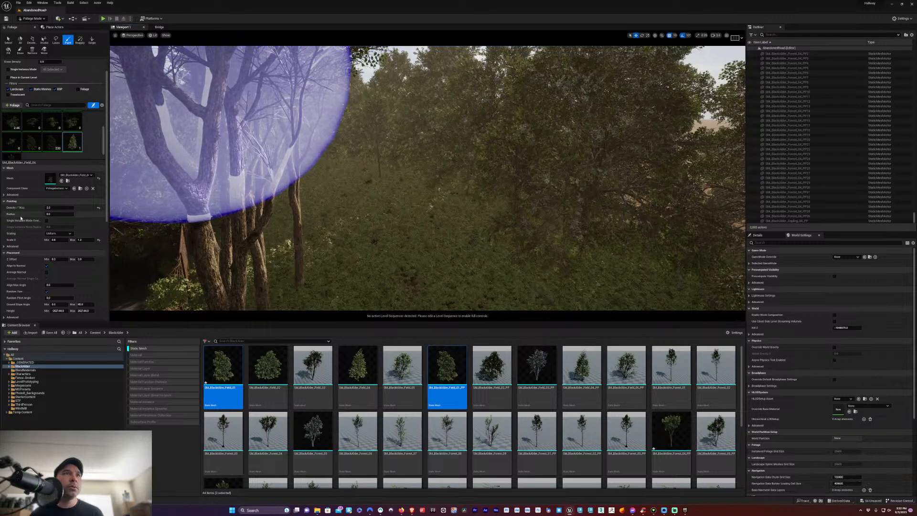
# Set the radius of the SM_BlackAlder_Field_04 foliage type to 10, try placing it on the grass, and undo the placement
pyautogui.click(58, 214)
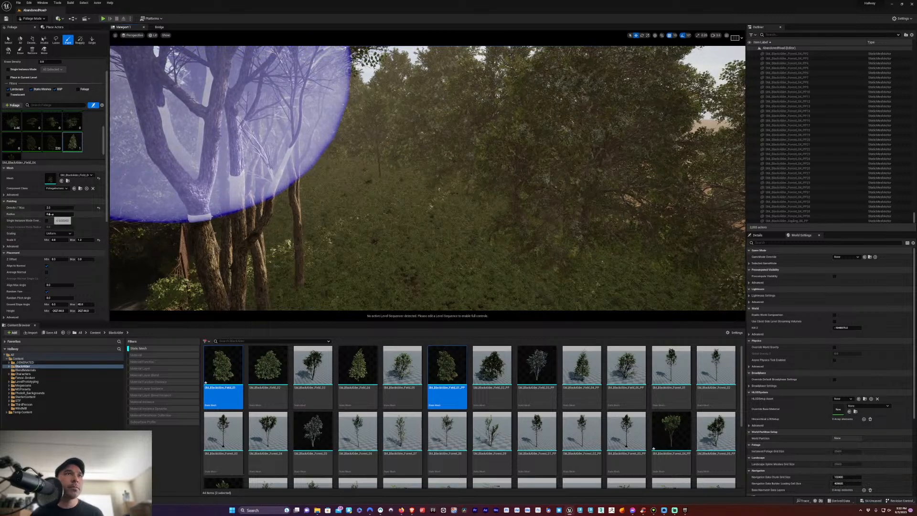
pyautogui.write('10')
pyautogui.press('Return')
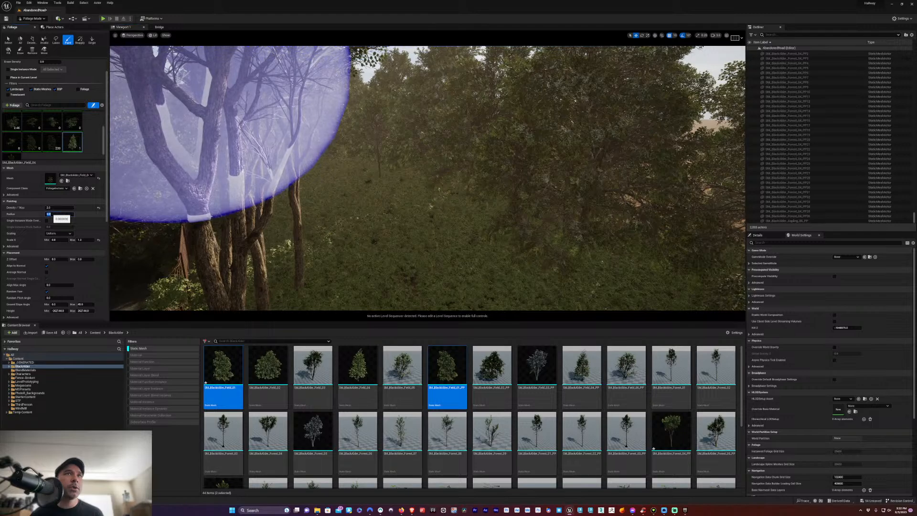
pyautogui.scroll(1, 32, 89)
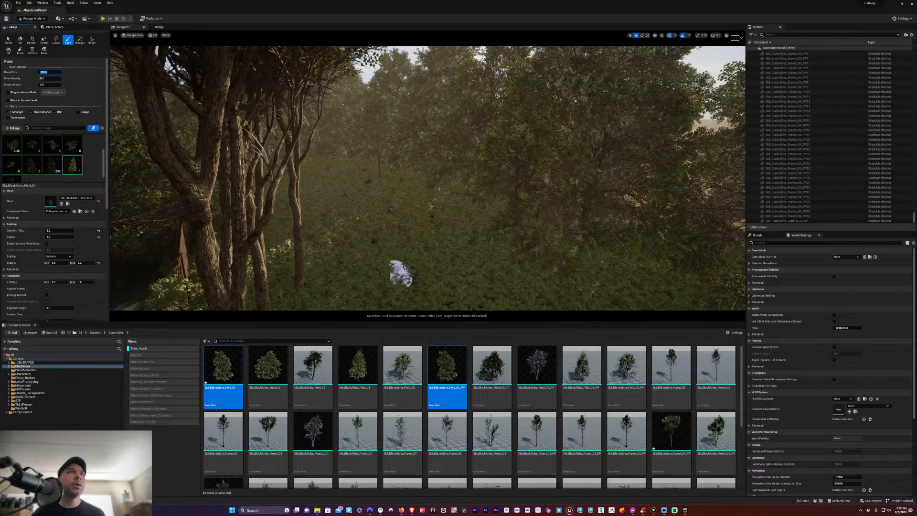
pyautogui.click(415, 241)
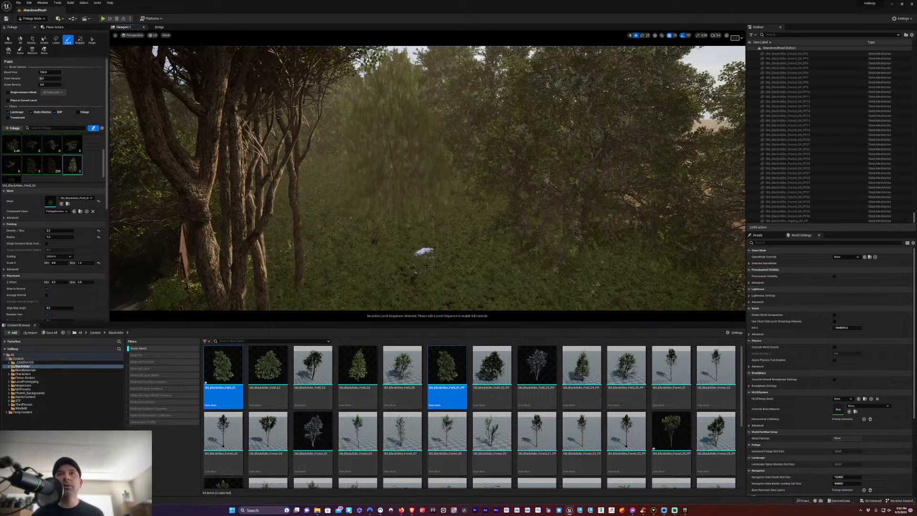
pyautogui.hotkey('ctrl', 'z')
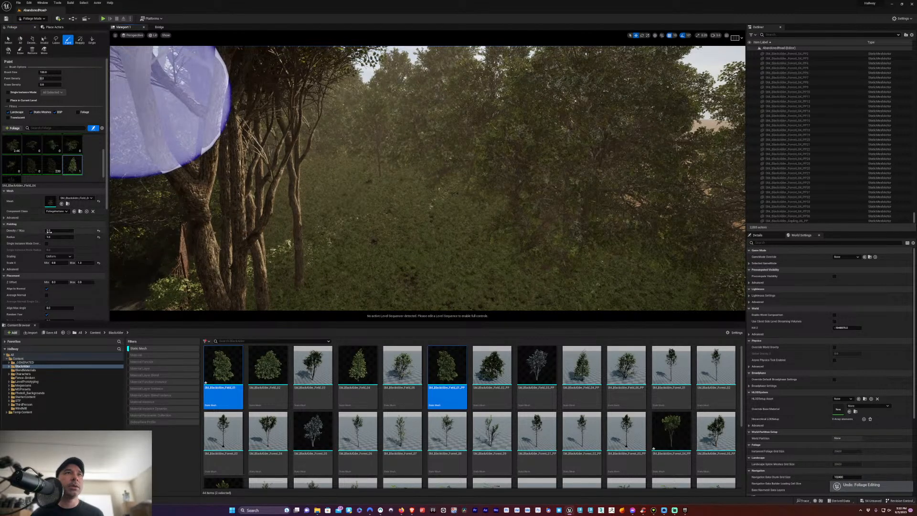
# Set the density of the SM_BlackAlder_Field_04 foliage type to 1 and the brush size to 150
pyautogui.click(49, 231)
pyautogui.write('1')
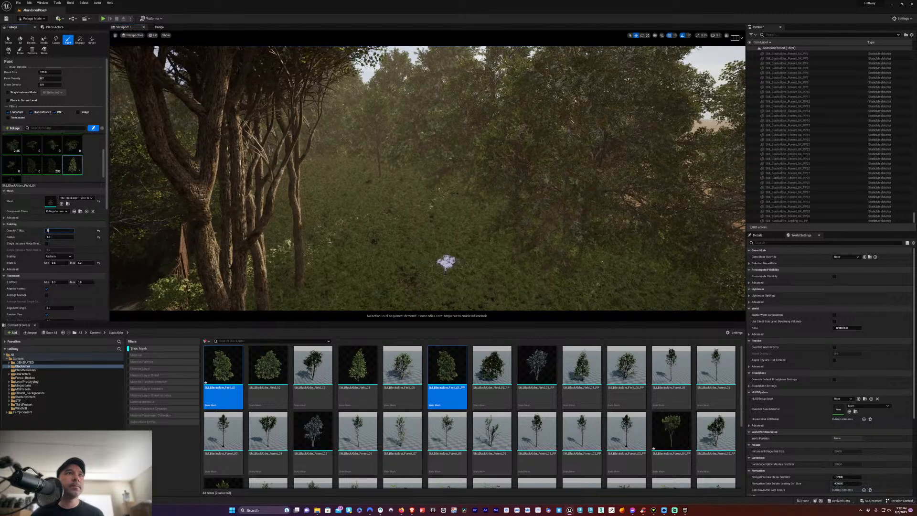
pyautogui.press('Return')
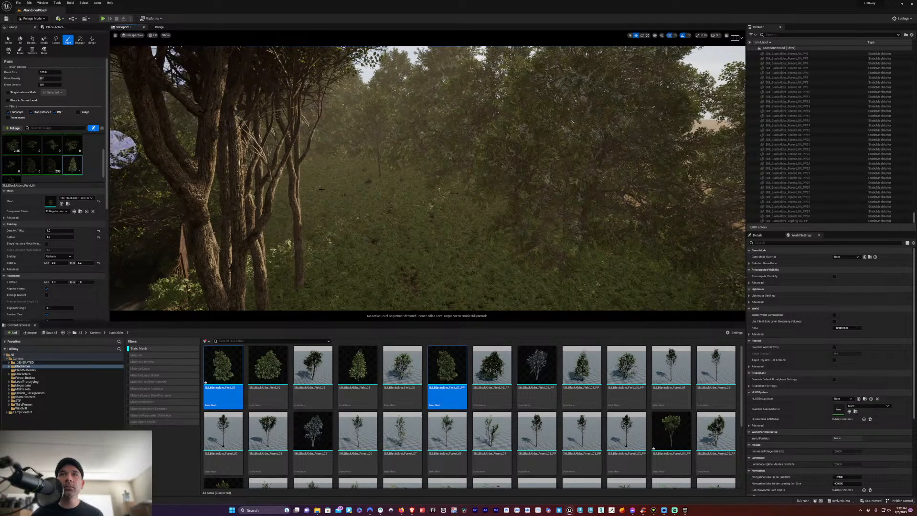
pyautogui.click(51, 71)
pyautogui.write('150')
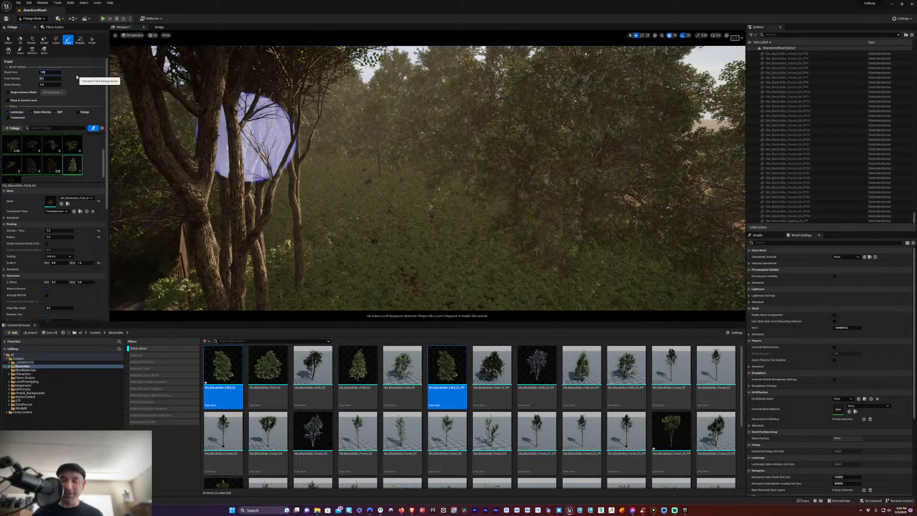
pyautogui.press('Return')
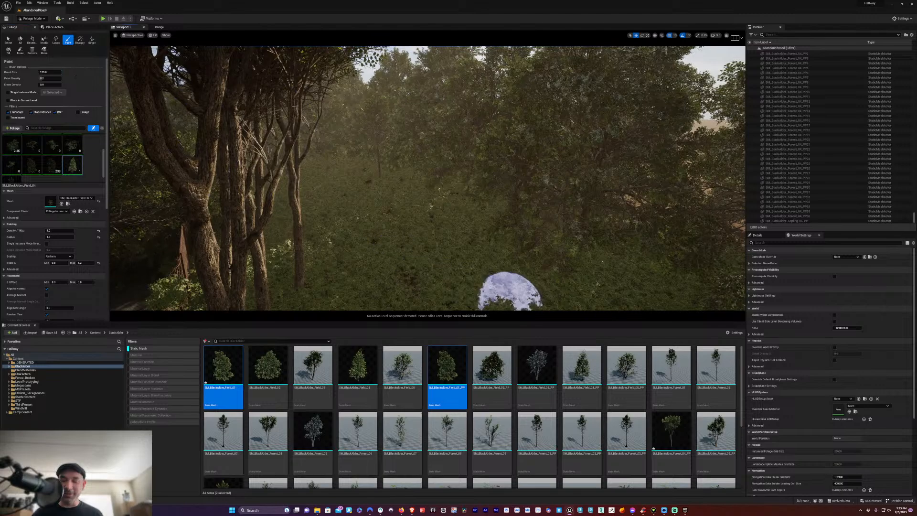
# Try painting a stroke of SM_BlackAlder_Field_04 across the grass beyond the tall trunks with the larger brush, and undo it
pyautogui.moveTo(440, 253)
pyautogui.mouseDown(button='right')
pyautogui.moveTo(431, 243)
pyautogui.moveTo(439, 243)
pyautogui.mouseUp(button='right')
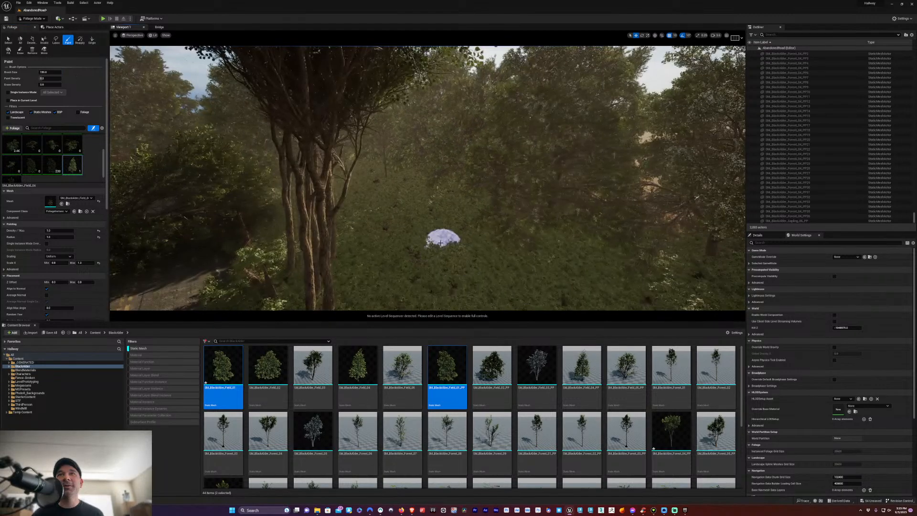
pyautogui.click(52, 231)
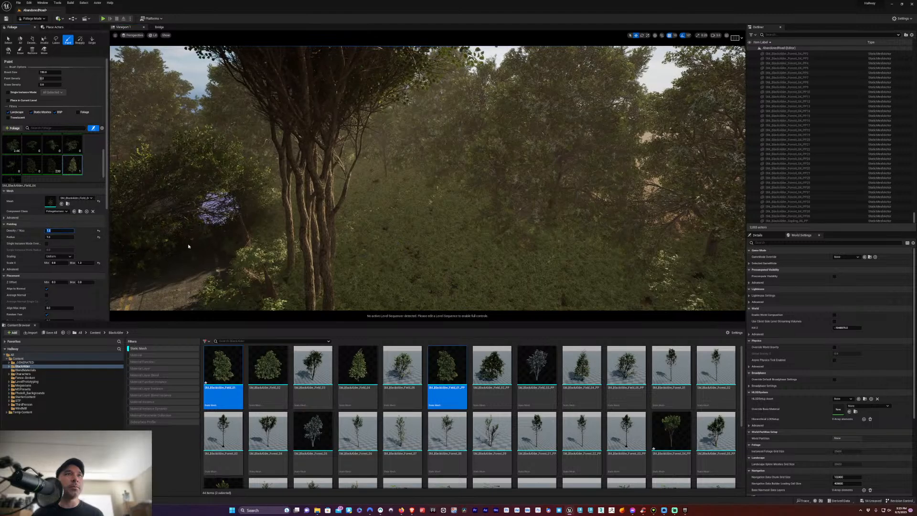
pyautogui.moveTo(418, 239)
pyautogui.mouseDown()
pyautogui.moveTo(528, 272)
pyautogui.moveTo(461, 263)
pyautogui.moveTo(564, 263)
pyautogui.moveTo(450, 246)
pyautogui.moveTo(368, 194)
pyautogui.moveTo(364, 210)
pyautogui.mouseUp()
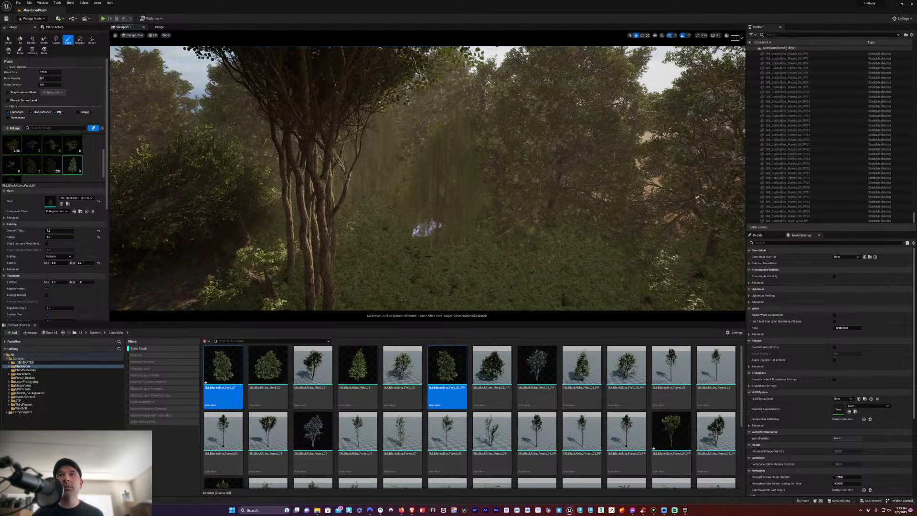
pyautogui.hotkey('ctrl', 'z')
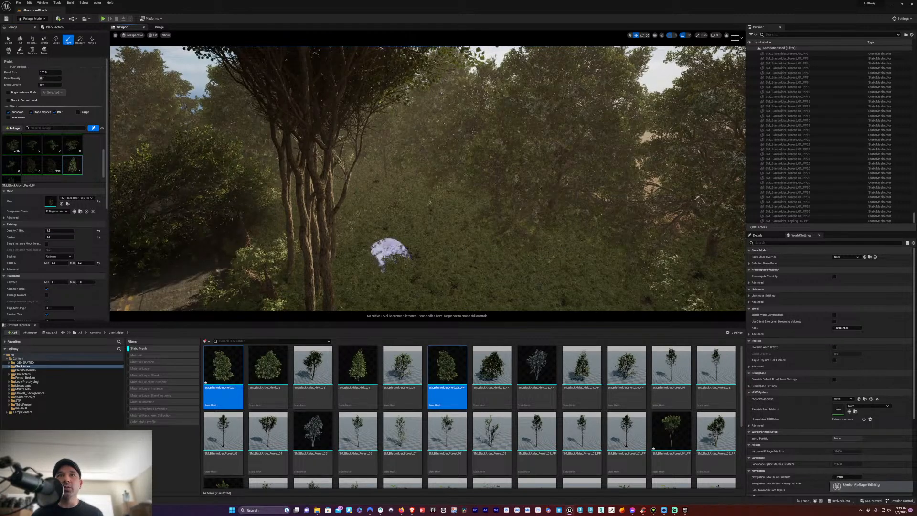
# Review the painting, placement and instance settings of the SM_BlackAlder_Field_04 foliage type
pyautogui.moveTo(411, 260)
pyautogui.mouseDown(button='right')
pyautogui.moveTo(401, 318)
pyautogui.moveTo(497, 310)
pyautogui.mouseUp(button='right')
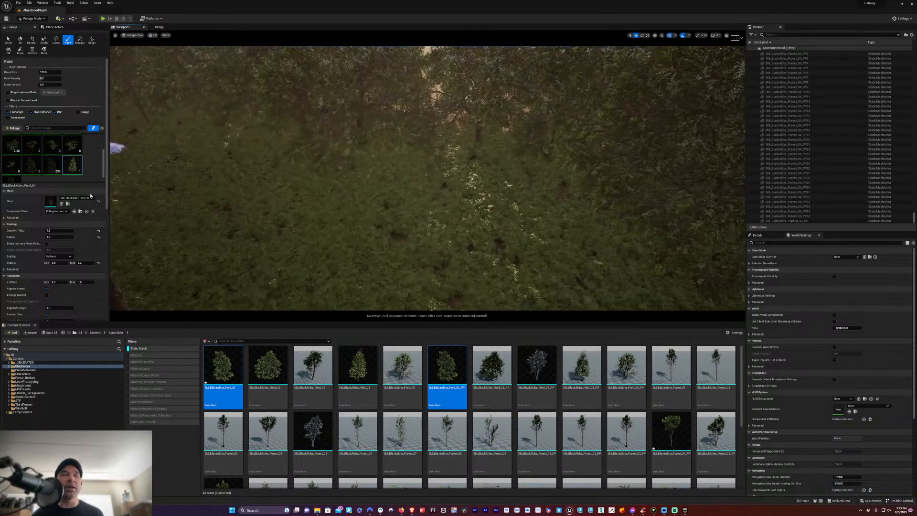
pyautogui.scroll(-1, 103, 181)
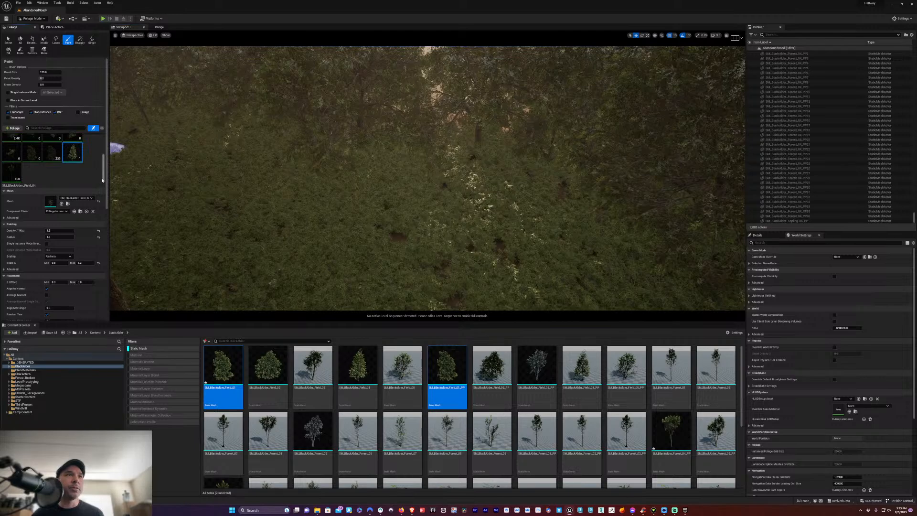
pyautogui.scroll(-1, 106, 199)
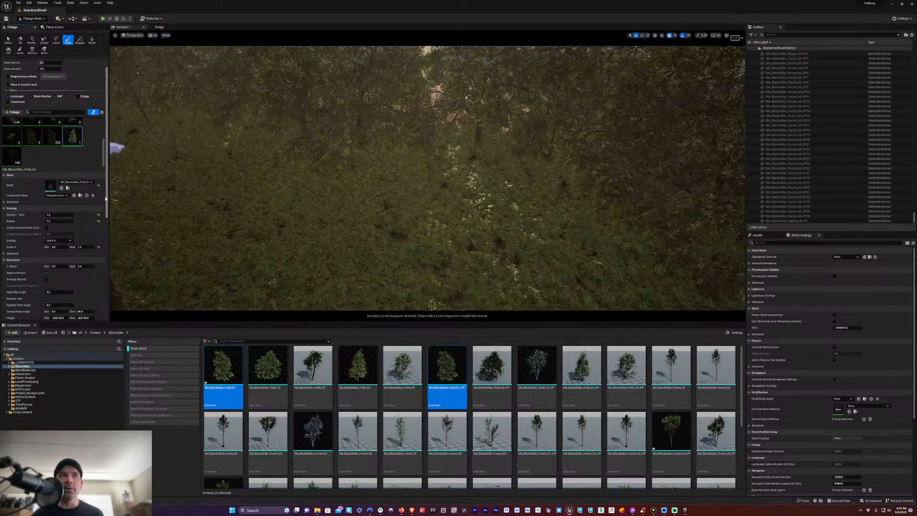
pyautogui.scroll(-5, 104, 215)
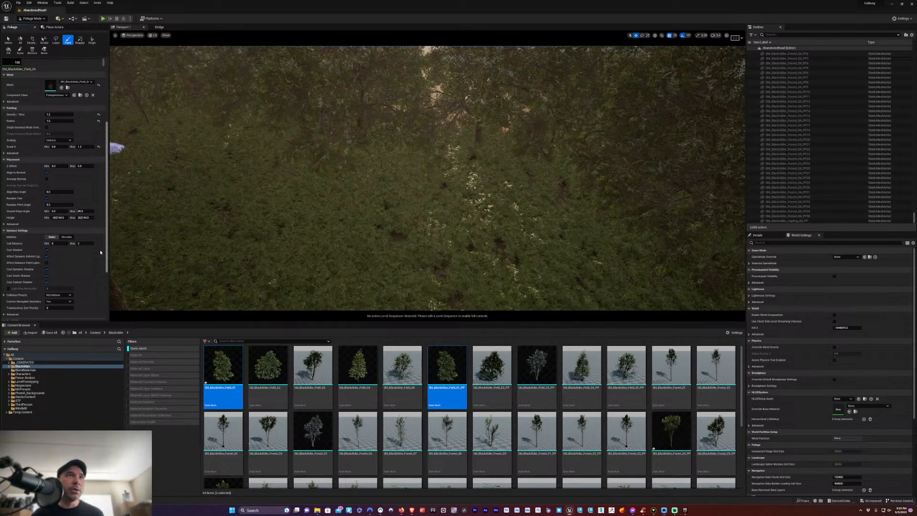
pyautogui.scroll(1, 101, 250)
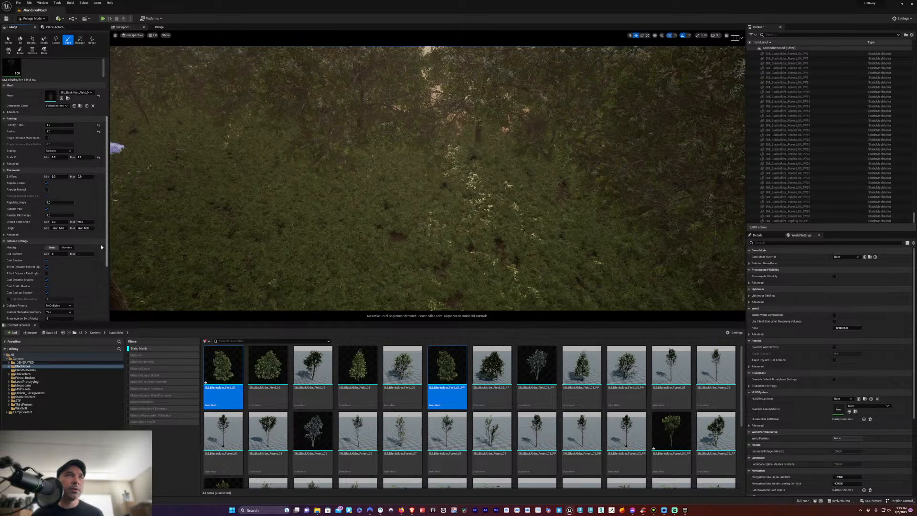
pyautogui.scroll(1, 101, 244)
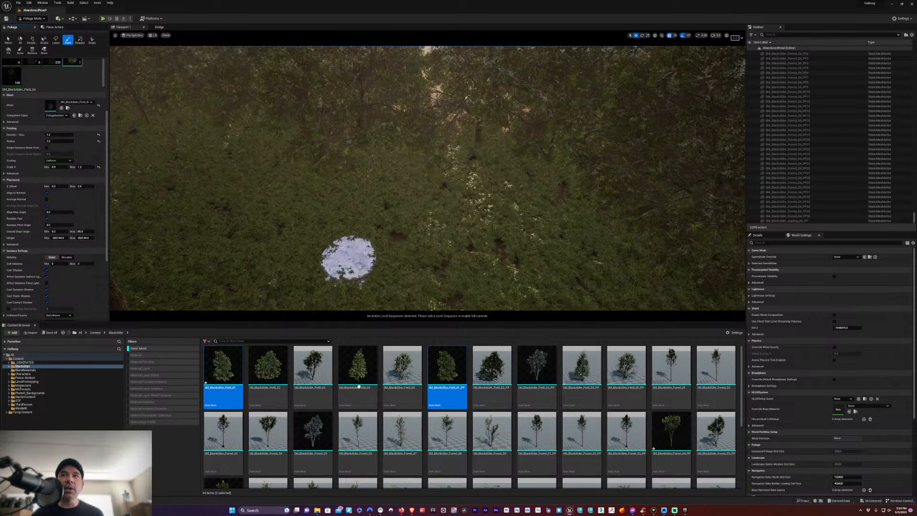
# Disable Nanite on the SM_BlackAlder_Field_01_PP mesh and inspect how the trees around the clearing render
pyautogui.rightClick(447, 375)
pyautogui.moveTo(482, 244)
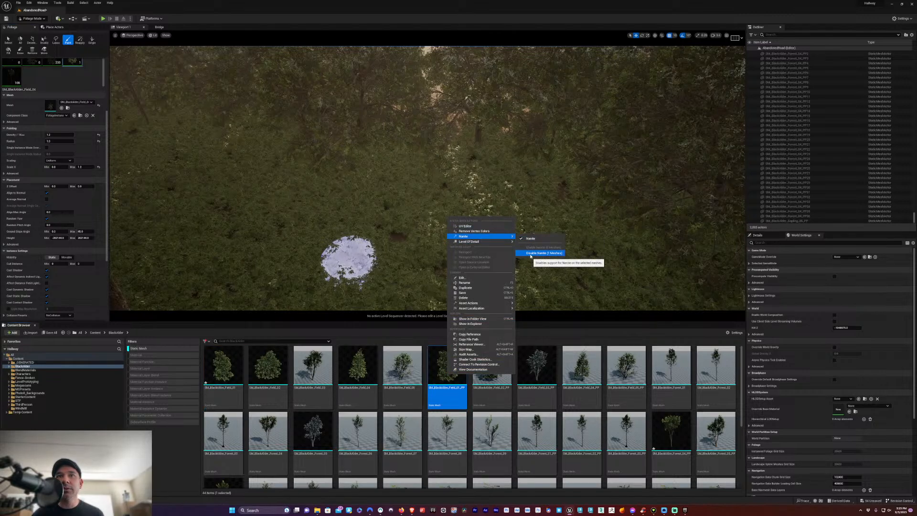
pyautogui.click(530, 253)
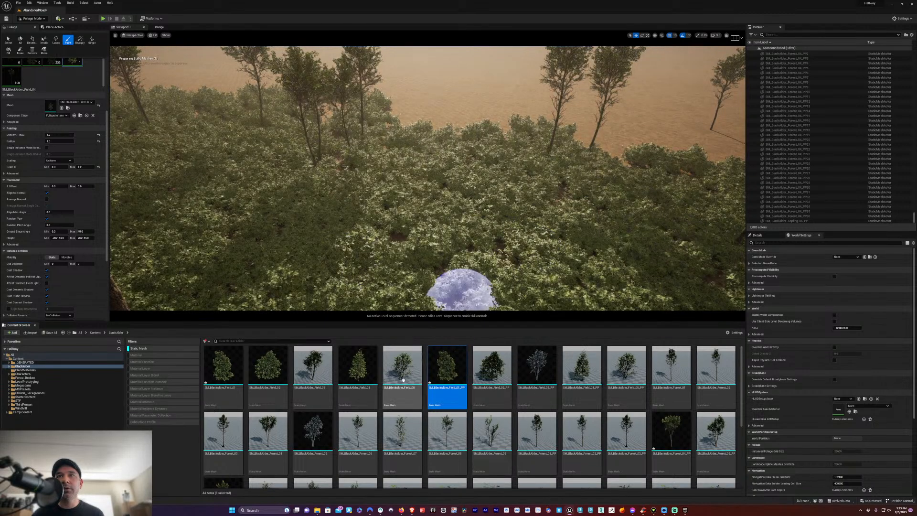
pyautogui.rightClick(440, 374)
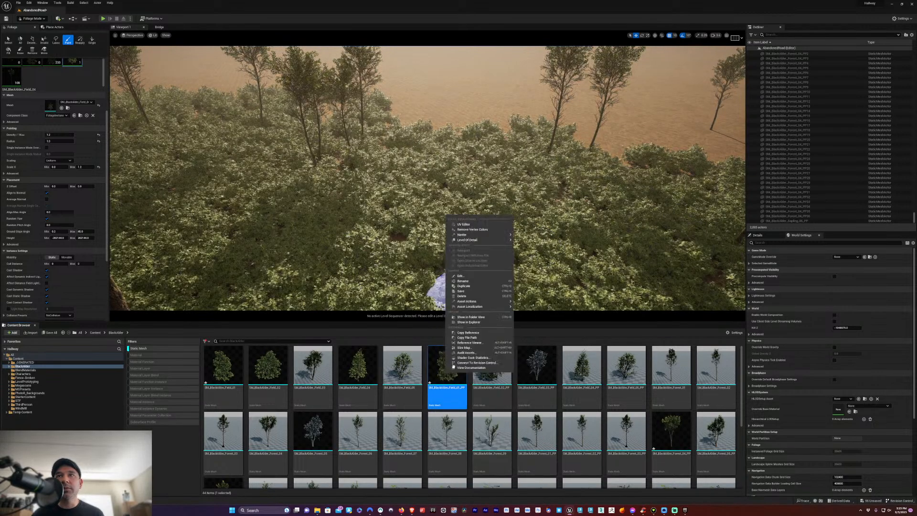
pyautogui.moveTo(494, 236)
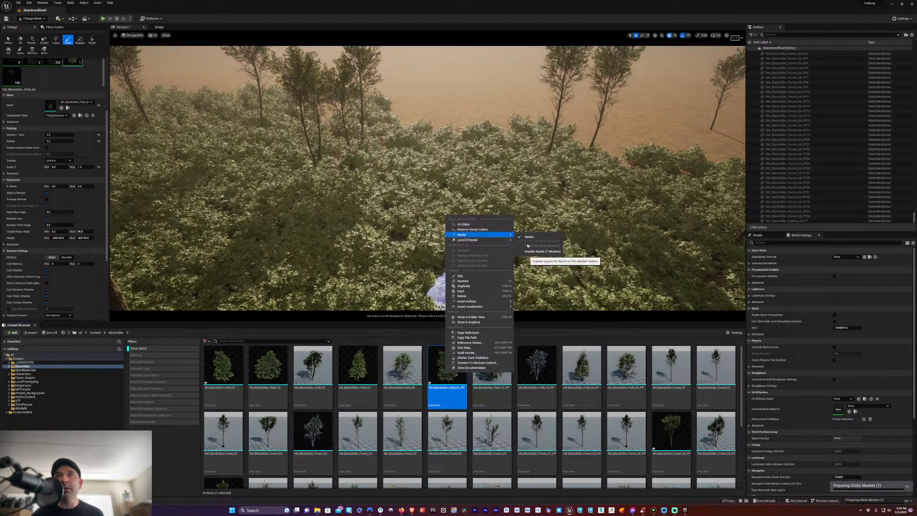
pyautogui.scroll(-10, 367, 211)
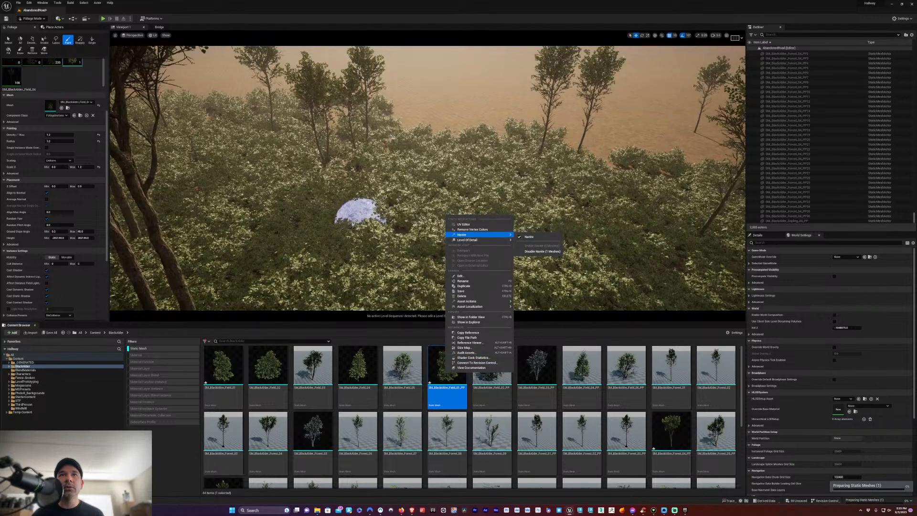
pyautogui.scroll(5, 346, 219)
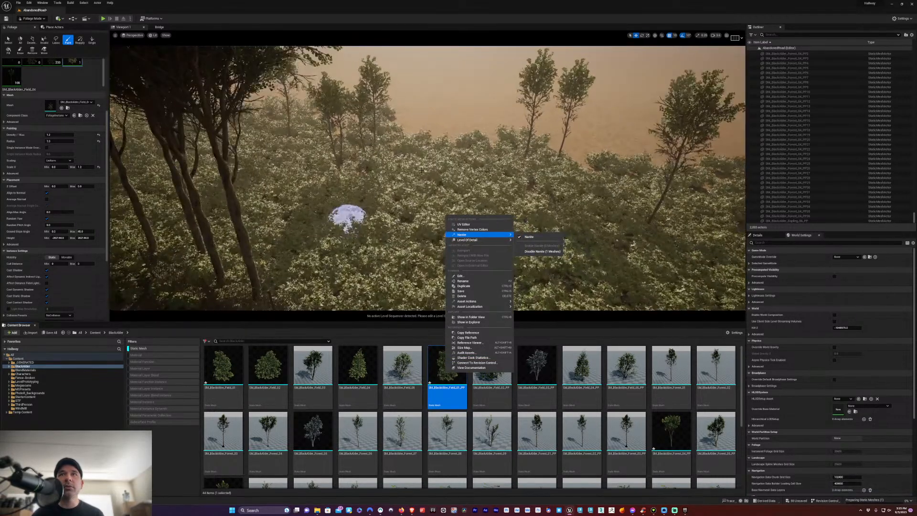
pyautogui.moveTo(346, 217); pyautogui.dragTo(224, 272, button='right')
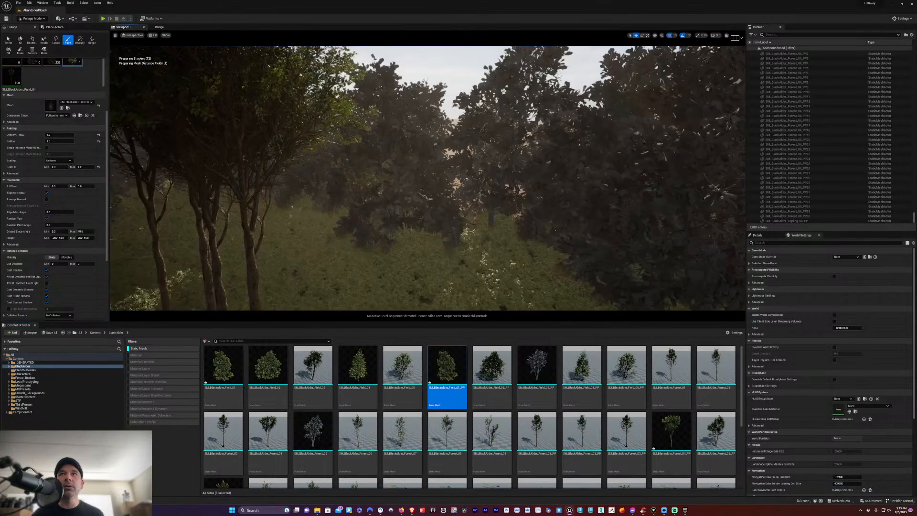
pyautogui.moveTo(428, 165); pyautogui.dragTo(429, 179, button='right')
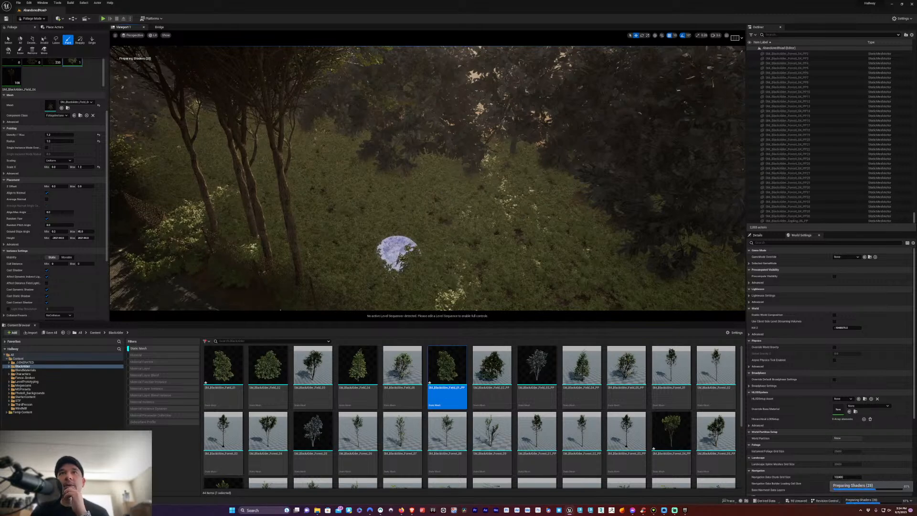
# Enable Nanite again on the SM_BlackAlder_Field_01_PP mesh
pyautogui.rightClick(444, 371)
pyautogui.moveTo(478, 232)
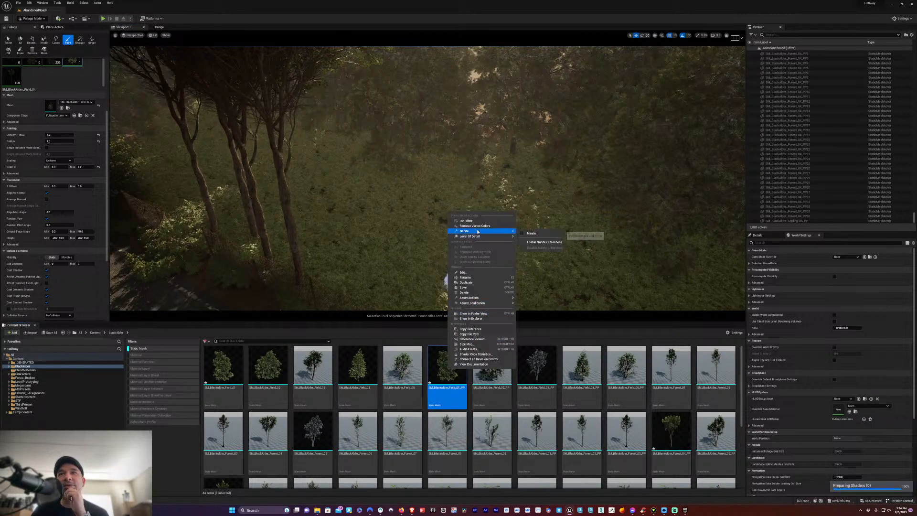
pyautogui.click(429, 385)
pyautogui.rightClick(441, 378)
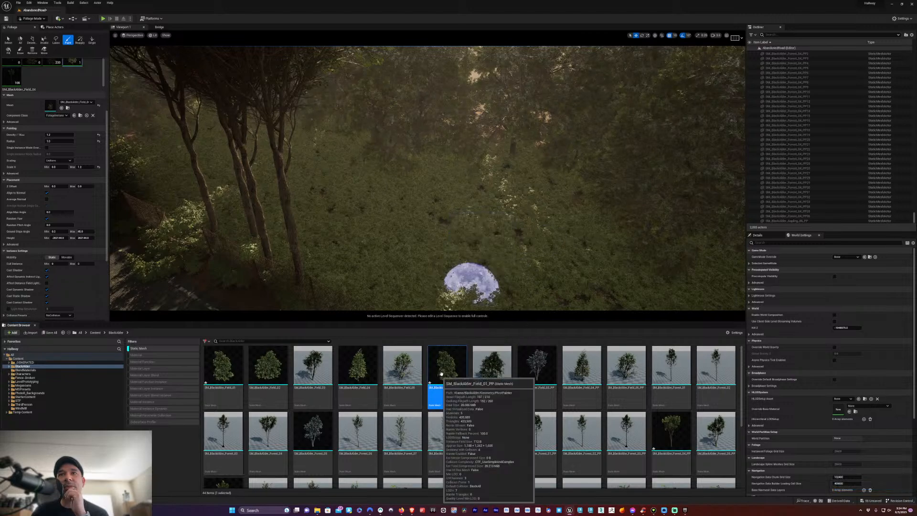
pyautogui.moveTo(478, 236)
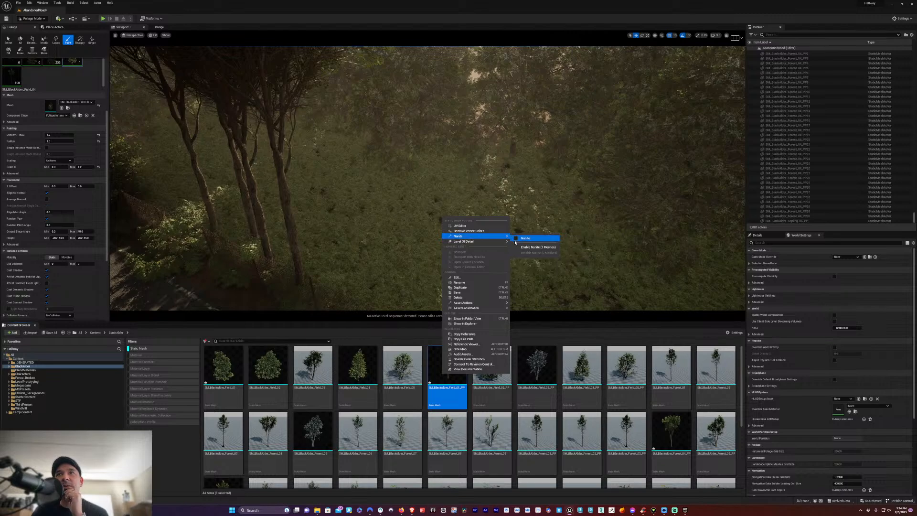
pyautogui.click(525, 242)
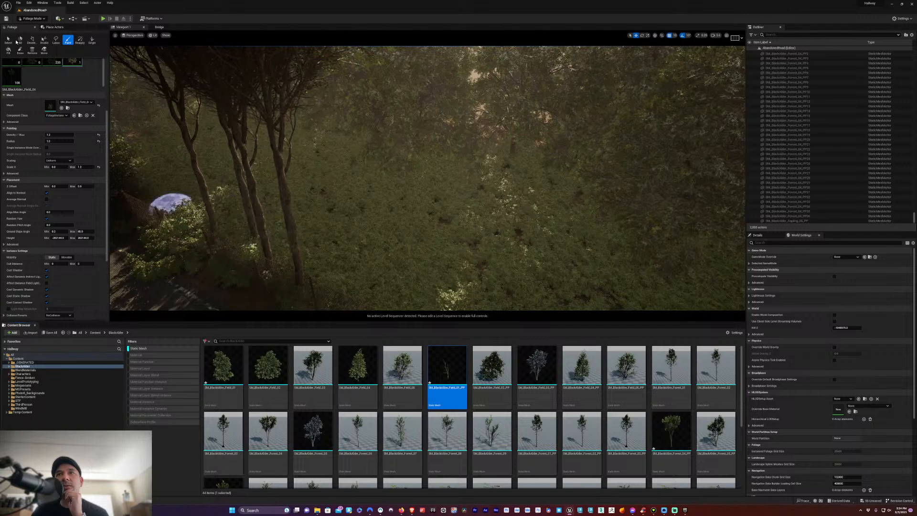
# Return to Selection mode and duplicate the two tall trees closest to the clearing, placing the copies farther into the grass
pyautogui.click(33, 18)
pyautogui.click(29, 26)
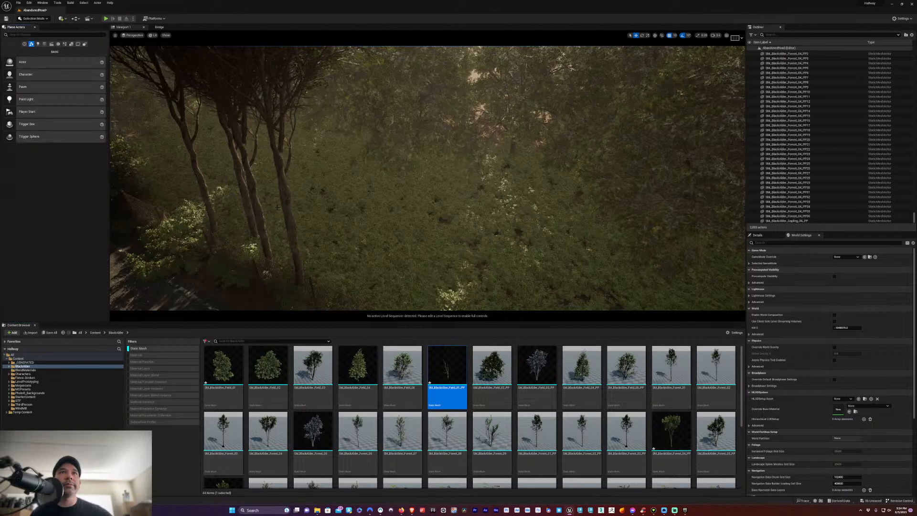
pyautogui.click(258, 218)
pyautogui.keyDown('ctrl'); pyautogui.click(289, 220); pyautogui.keyUp('ctrl')
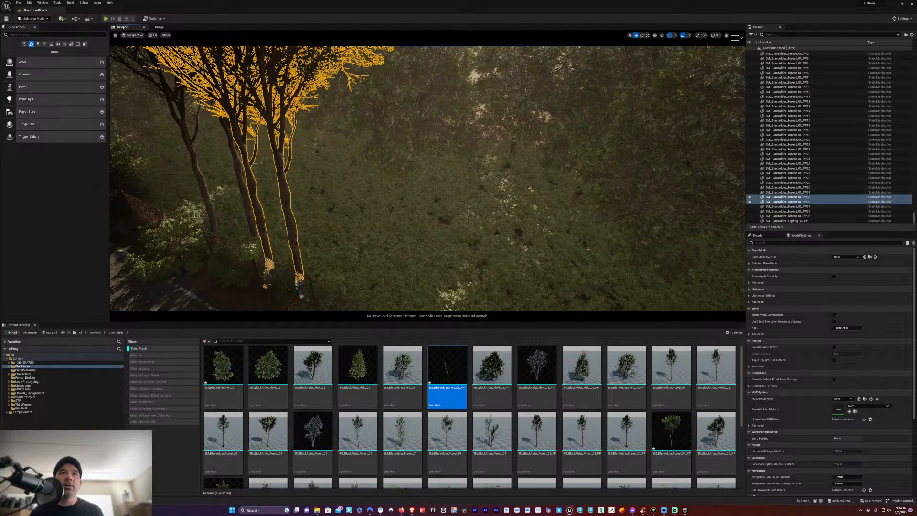
pyautogui.press('e')
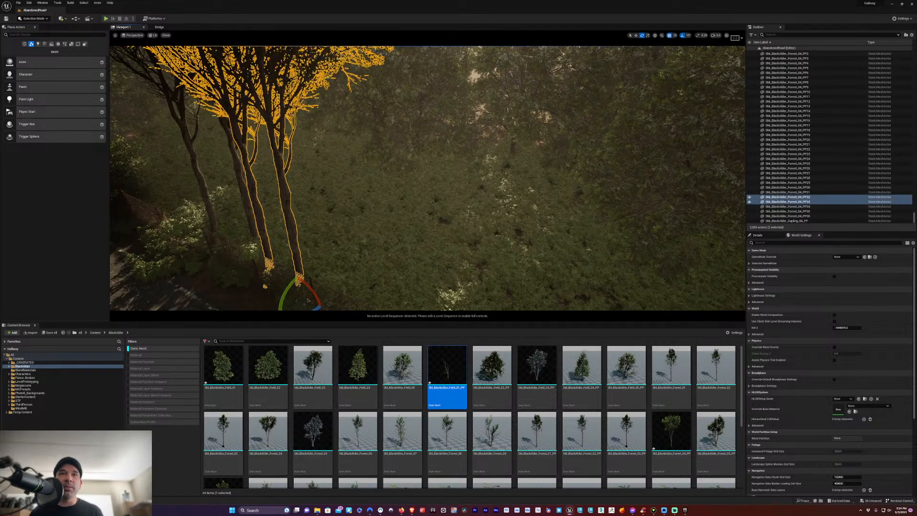
pyautogui.press('w')
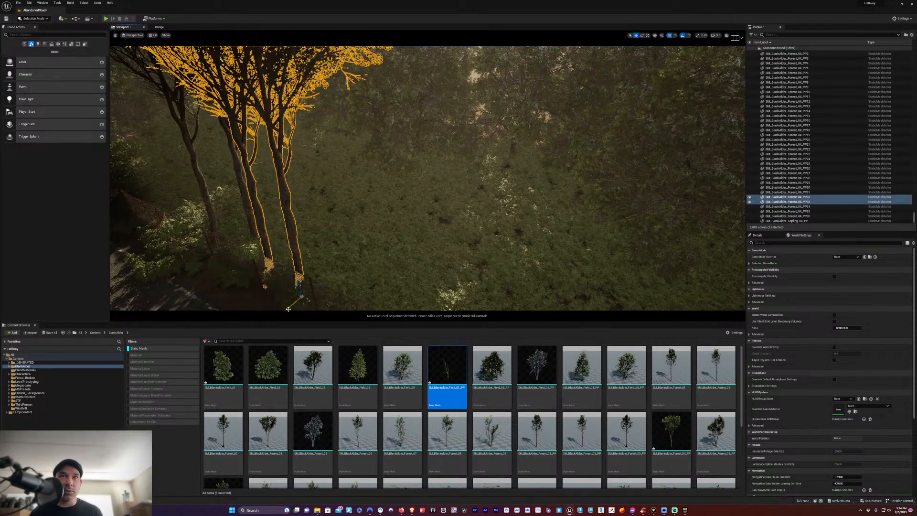
pyautogui.keyDown('alt'); pyautogui.moveTo(307, 300); pyautogui.dragTo(328, 274); pyautogui.keyUp('alt')
pyautogui.moveTo(296, 249); pyautogui.dragTo(343, 273)
# Rotate the two copied trees around their vertical axis and adjust their position behind the original trunks
pyautogui.press('e')
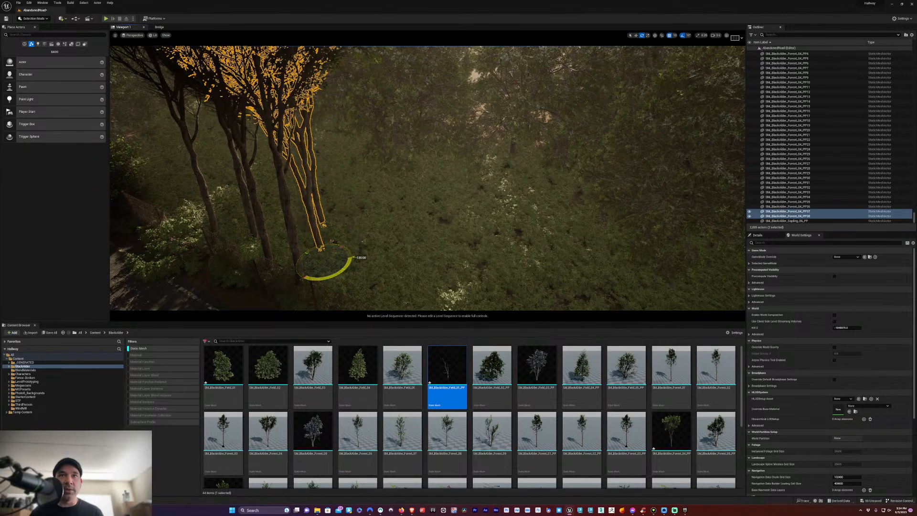
pyautogui.moveTo(337, 245); pyautogui.dragTo(334, 244)
pyautogui.press('w')
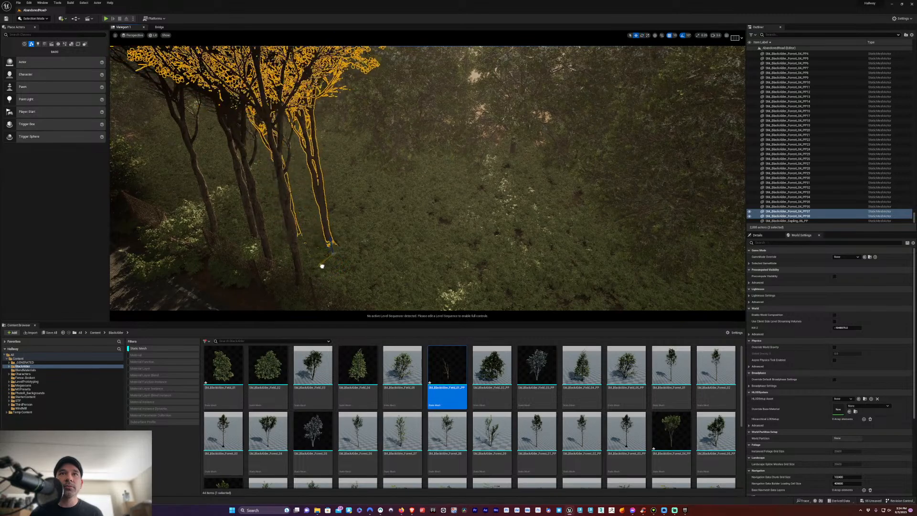
pyautogui.press('e')
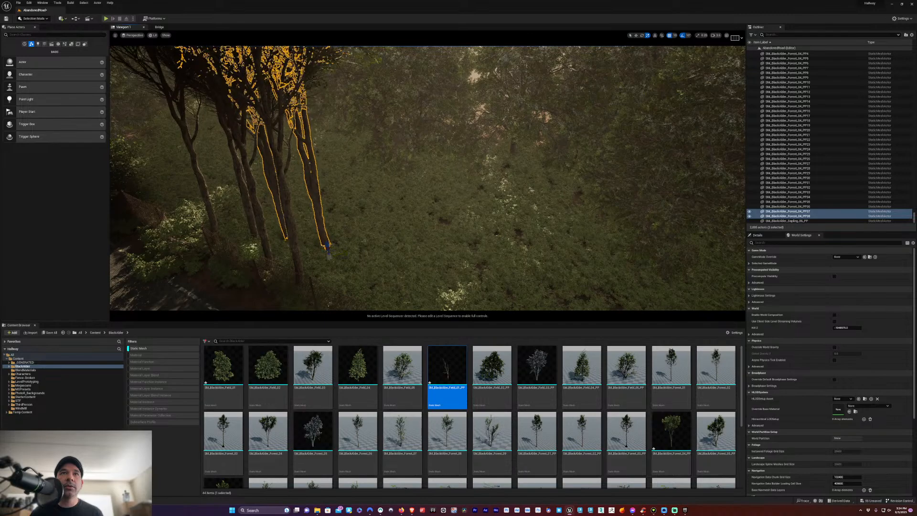
# Duplicate the front tall tree toward the clearing, copy it again deeper into the grass, and rotate the newest copy
pyautogui.click(254, 201)
pyautogui.click(290, 215)
pyautogui.press('w')
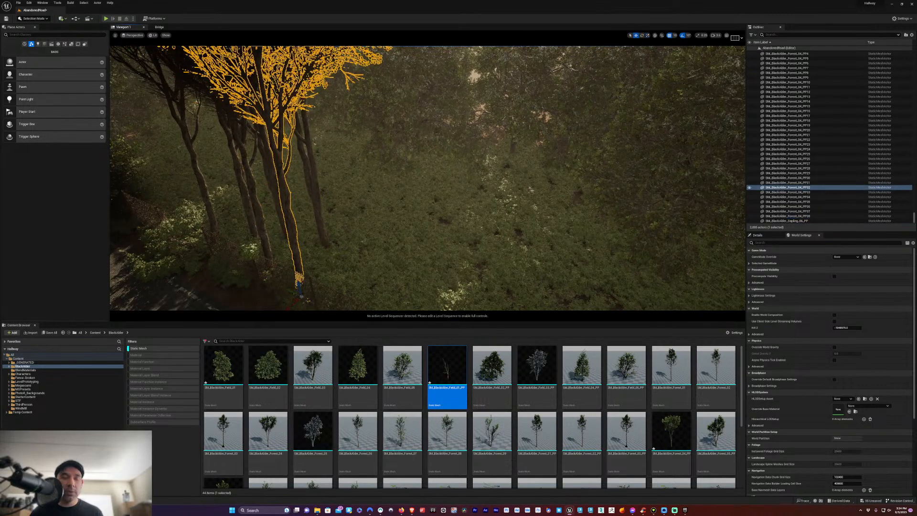
pyautogui.click(336, 281)
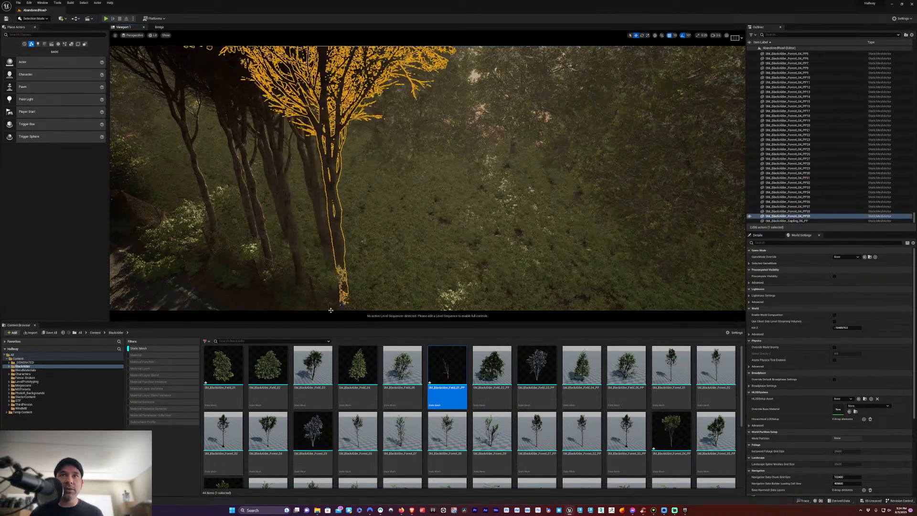
pyautogui.moveTo(335, 279); pyautogui.dragTo(324, 290, button='middle')
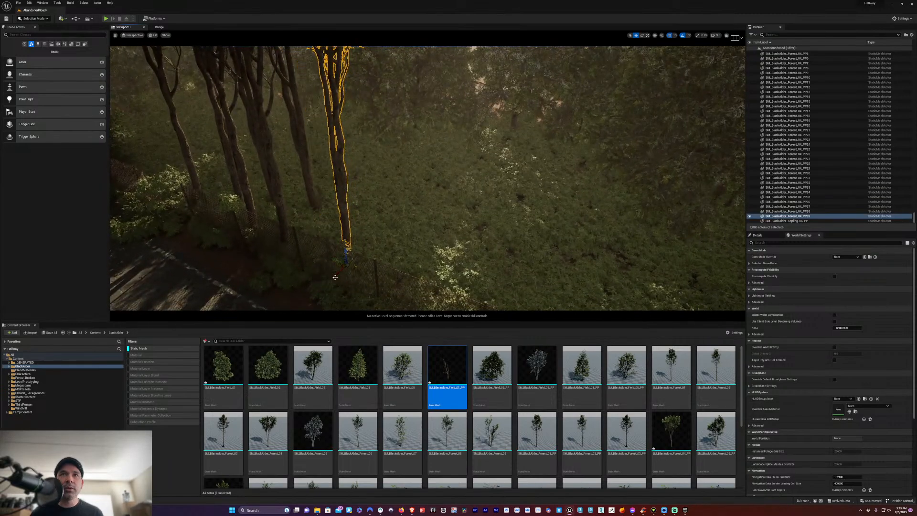
pyautogui.keyDown('alt'); pyautogui.moveTo(335, 277); pyautogui.dragTo(371, 245); pyautogui.keyUp('alt')
pyautogui.press('e')
# Select the five tall trees at the clearing's edge, duplicate them as a group across the grass, and rotate the copies
pyautogui.keyDown('ctrl'); pyautogui.click(313, 201); pyautogui.keyUp('ctrl')
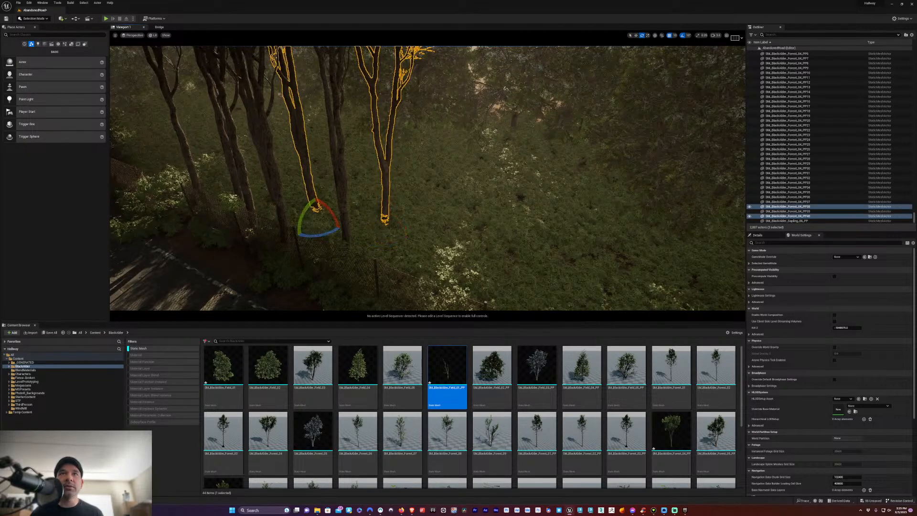
pyautogui.keyDown('ctrl'); pyautogui.click(345, 239); pyautogui.keyUp('ctrl')
pyautogui.keyDown('ctrl'); pyautogui.click(285, 229); pyautogui.keyUp('ctrl')
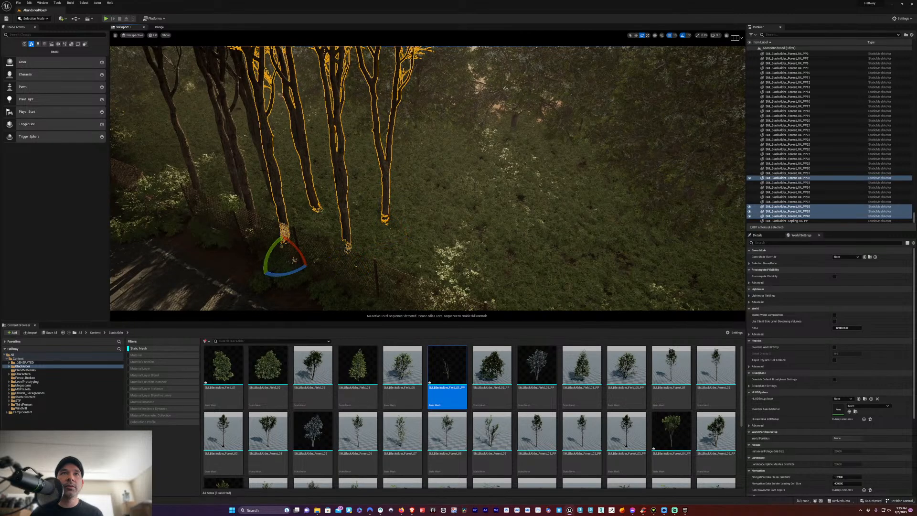
pyautogui.keyDown('ctrl'); pyautogui.click(264, 176); pyautogui.keyUp('ctrl')
pyautogui.press('w')
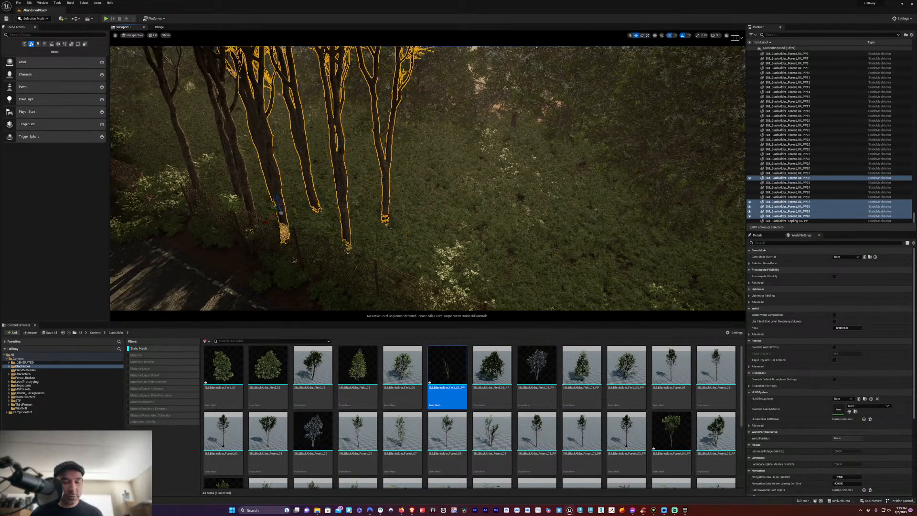
pyautogui.keyDown('alt'); pyautogui.moveTo(270, 208); pyautogui.dragTo(569, 275); pyautogui.keyUp('alt')
pyautogui.press('e')
pyautogui.press('w')
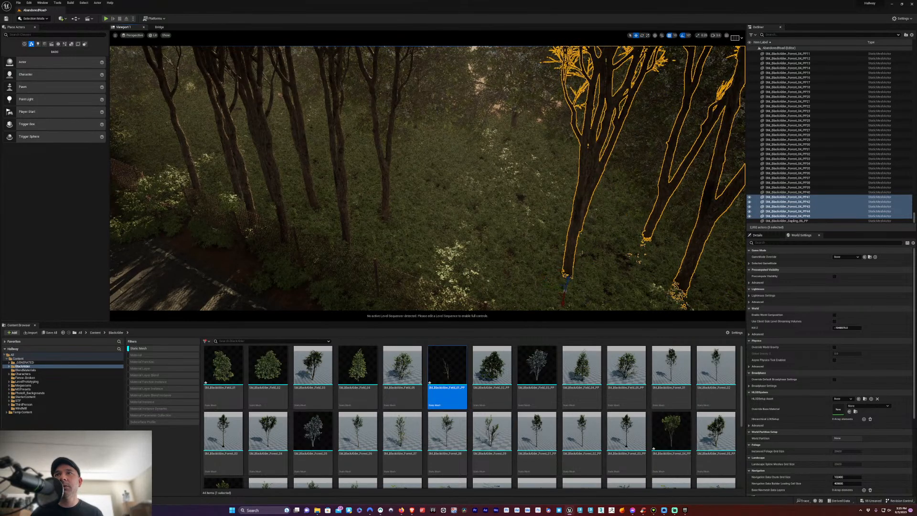
# Reposition the copied group of five trees in the grass behind the chain-link fence
pyautogui.moveTo(563, 301); pyautogui.dragTo(562, 308)
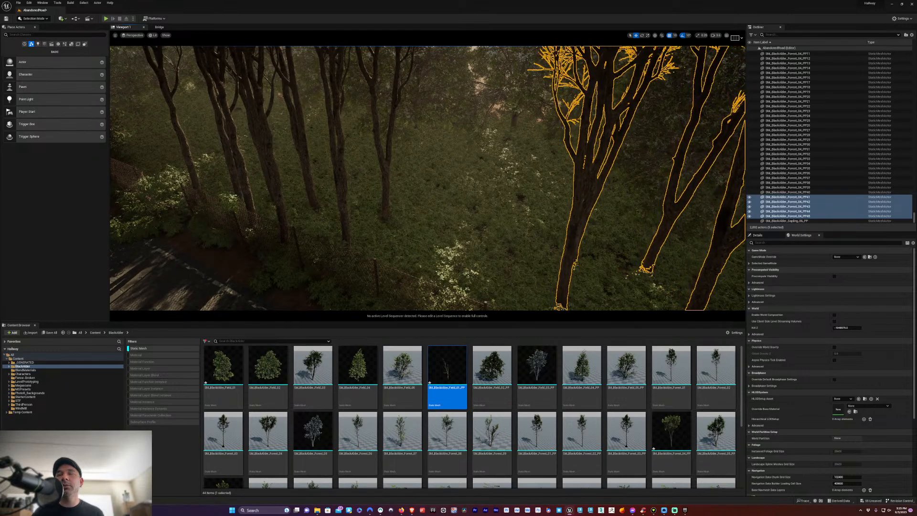
pyautogui.press('f')
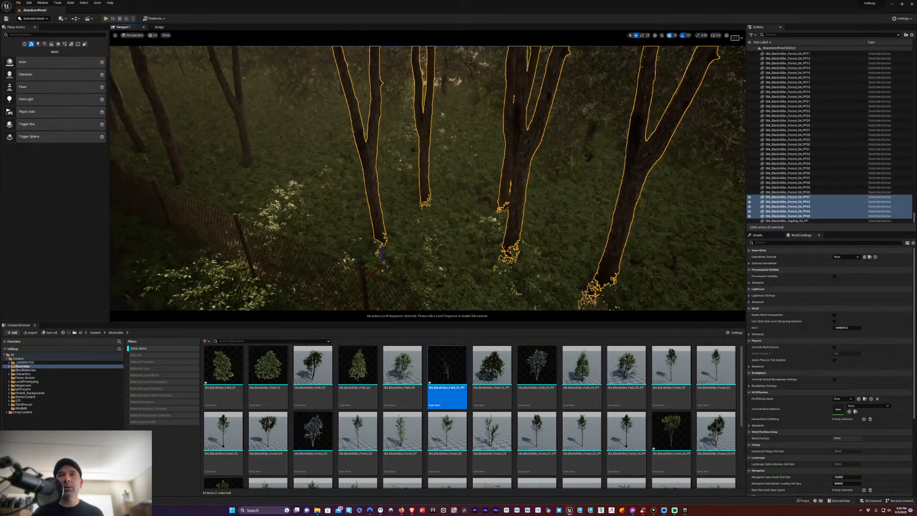
pyautogui.moveTo(372, 260); pyautogui.dragTo(301, 247)
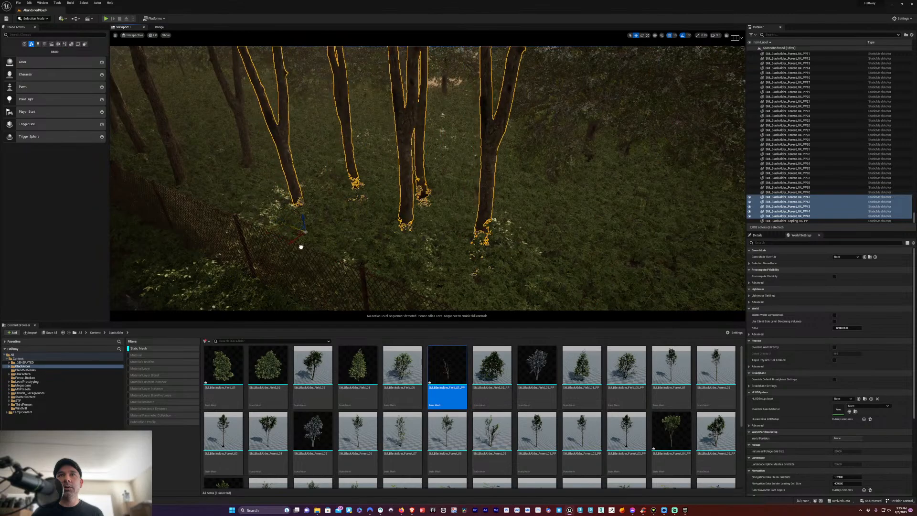
# Duplicate single trunks from the group to fill the gaps along the chain-link fence, varying their rotation
pyautogui.press('Escape')
pyautogui.click(351, 196)
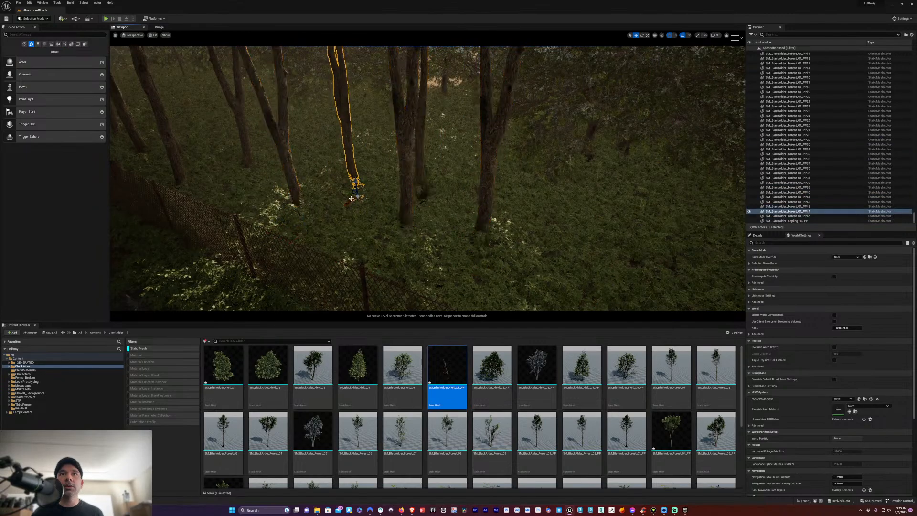
pyautogui.keyDown('alt'); pyautogui.moveTo(358, 193); pyautogui.dragTo(256, 214); pyautogui.keyUp('alt')
pyautogui.press('e')
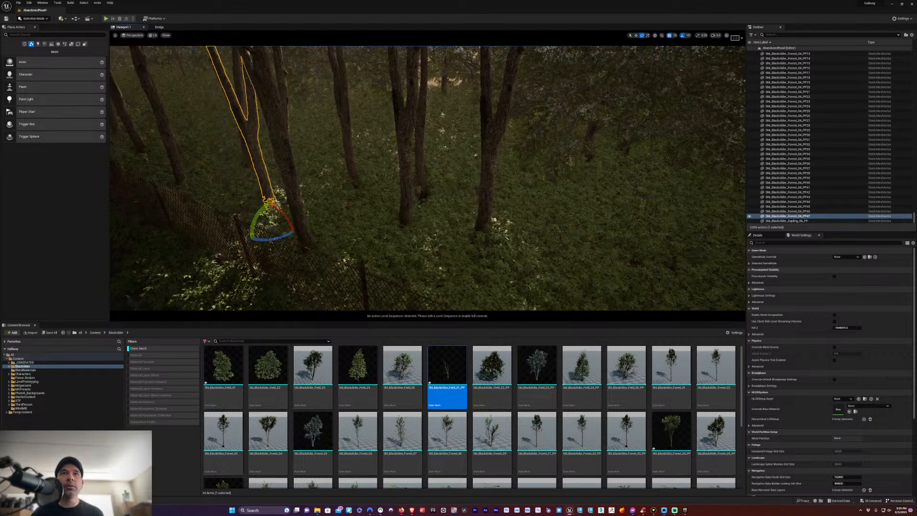
pyautogui.click(304, 248)
pyautogui.press('w')
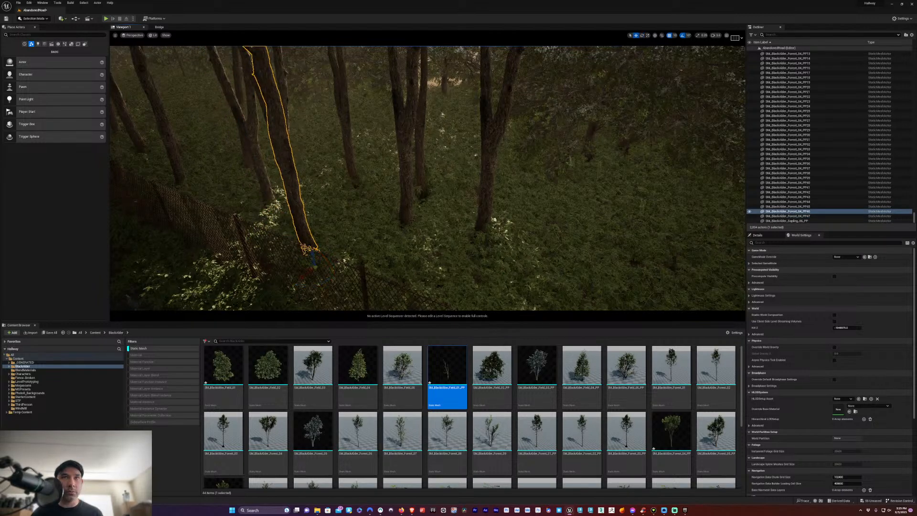
pyautogui.keyDown('alt'); pyautogui.moveTo(301, 261); pyautogui.dragTo(388, 284); pyautogui.keyUp('alt')
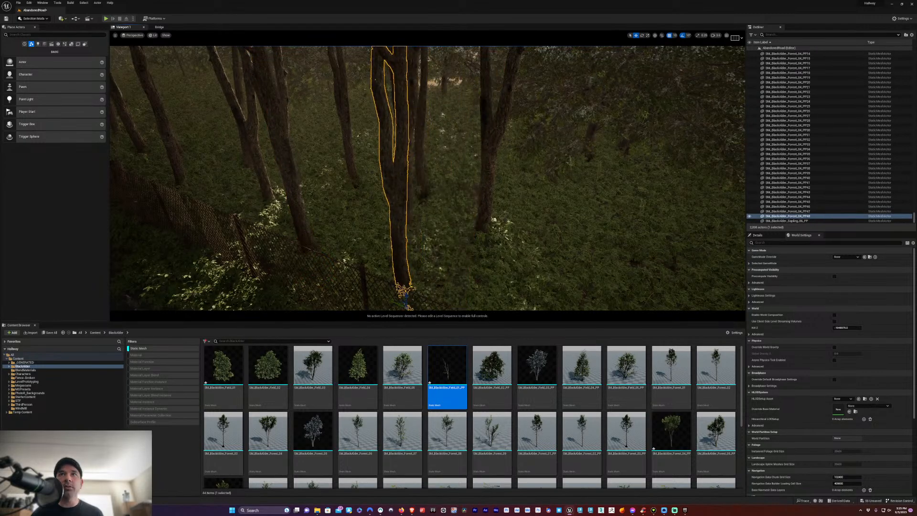
# Duplicate the newest tree farther along the fence line and rotate the copy around its vertical axis
pyautogui.moveTo(427, 178); pyautogui.dragTo(501, 220, button='right')
pyautogui.moveTo(427, 178); pyautogui.dragTo(406, 145, button='right')
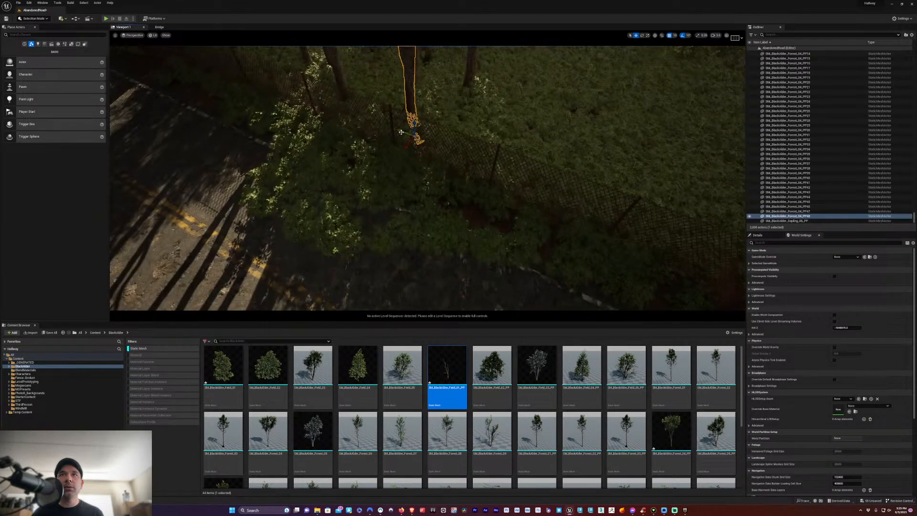
pyautogui.keyDown('alt'); pyautogui.moveTo(402, 132); pyautogui.dragTo(471, 175); pyautogui.keyUp('alt')
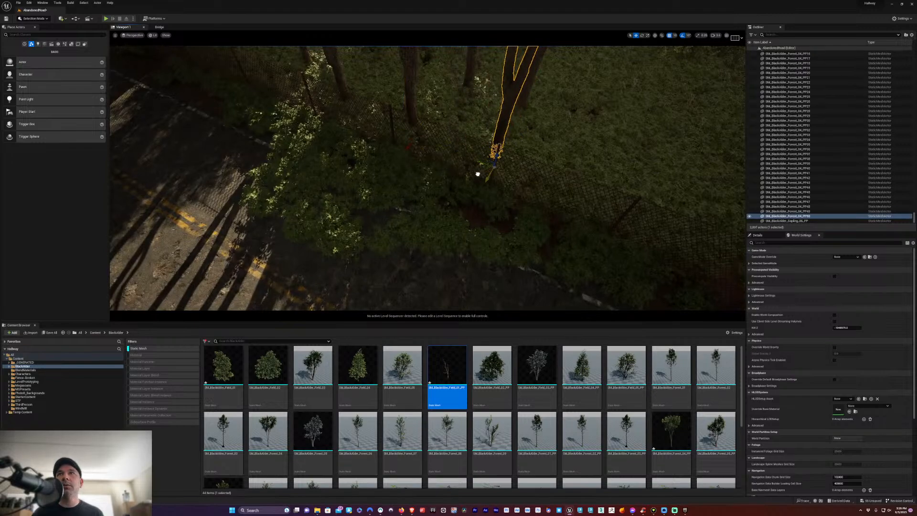
pyautogui.press('e')
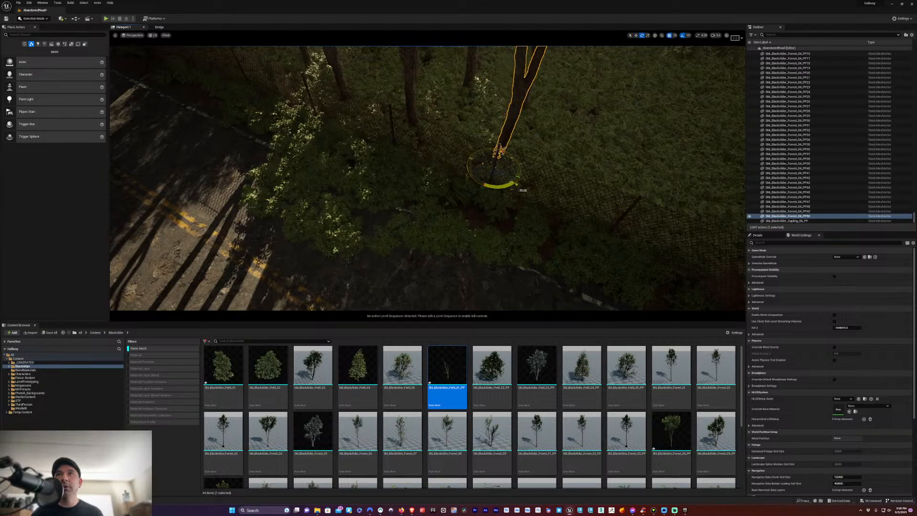
pyautogui.moveTo(482, 163); pyautogui.dragTo(483, 163)
pyautogui.moveTo(484, 164); pyautogui.dragTo(447, 140, button='right')
# Duplicate two trees of the roadside grove, placing one copy on its outer side and one closer along the fence
pyautogui.click(433, 240)
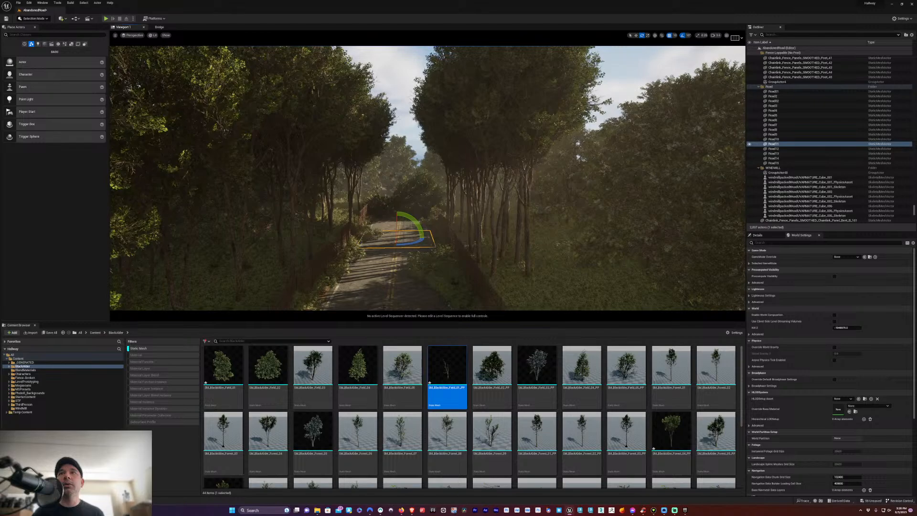
pyautogui.moveTo(433, 240); pyautogui.dragTo(427, 262, button='right')
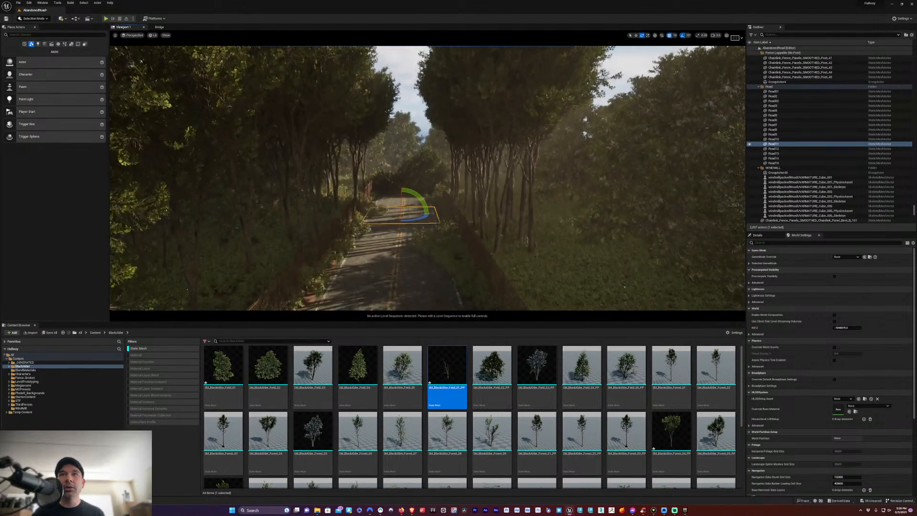
pyautogui.click(506, 225)
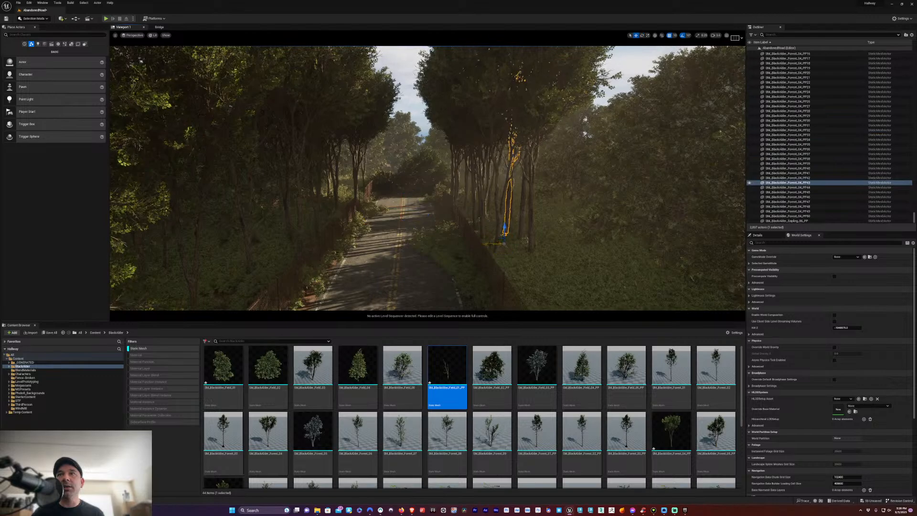
pyautogui.keyDown('alt'); pyautogui.moveTo(491, 244); pyautogui.dragTo(545, 242); pyautogui.keyUp('alt')
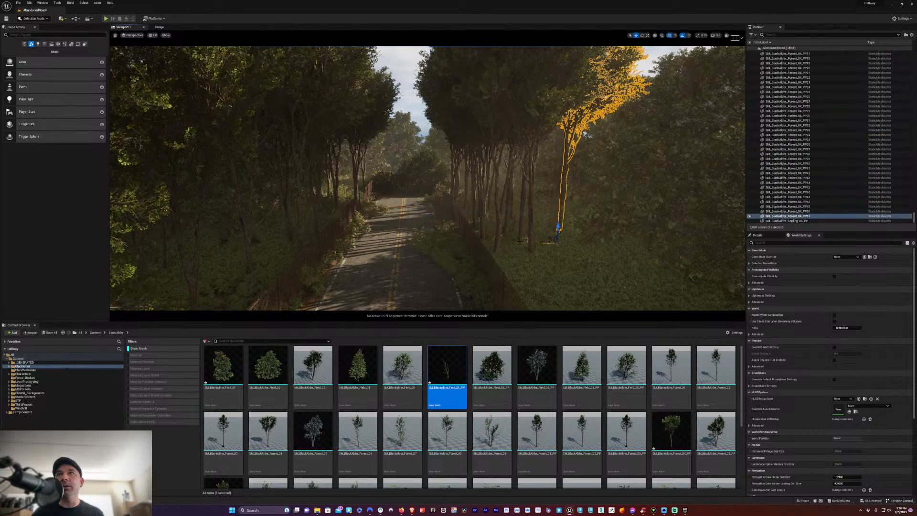
pyautogui.click(533, 254)
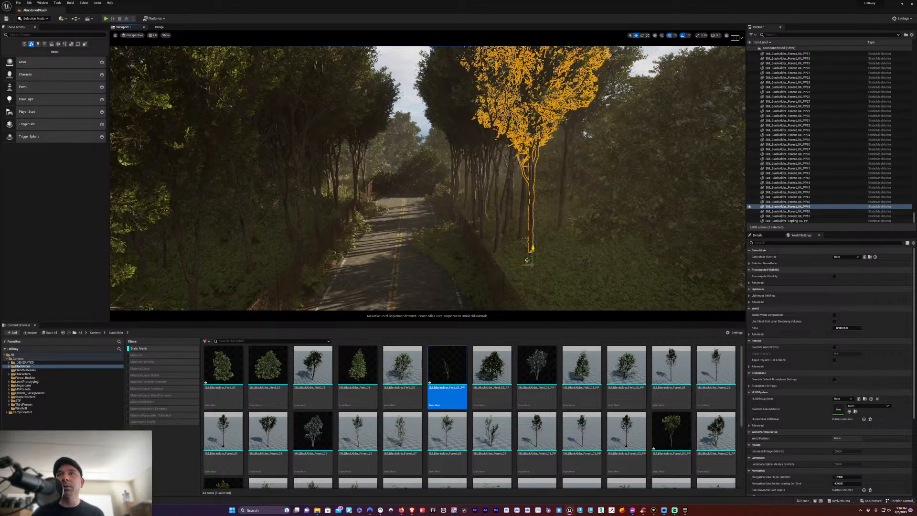
pyautogui.keyDown('alt'); pyautogui.moveTo(525, 259); pyautogui.dragTo(561, 309); pyautogui.keyUp('alt')
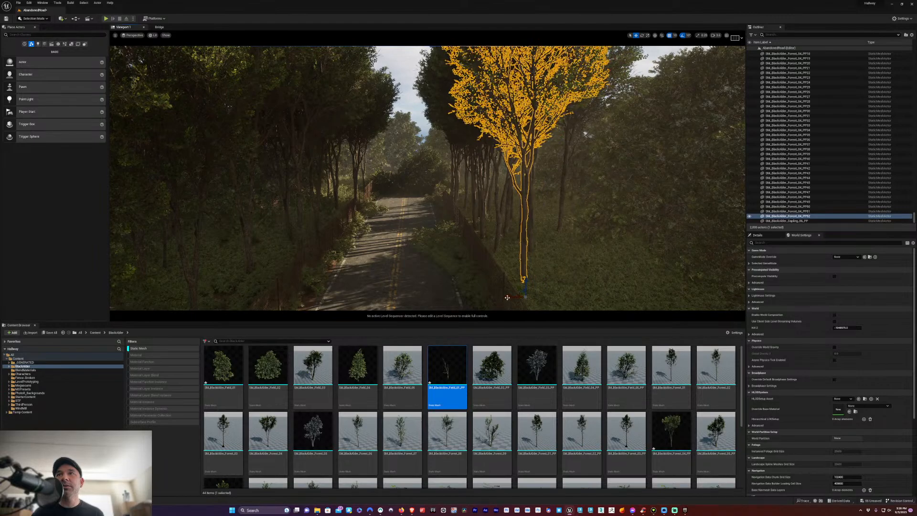
# Duplicate the nearest fence-side tree into the grass, rotate it, and add another rotated copy farther forward along the fence
pyautogui.keyDown('alt'); pyautogui.moveTo(507, 297); pyautogui.dragTo(547, 293); pyautogui.keyUp('alt')
pyautogui.press('e')
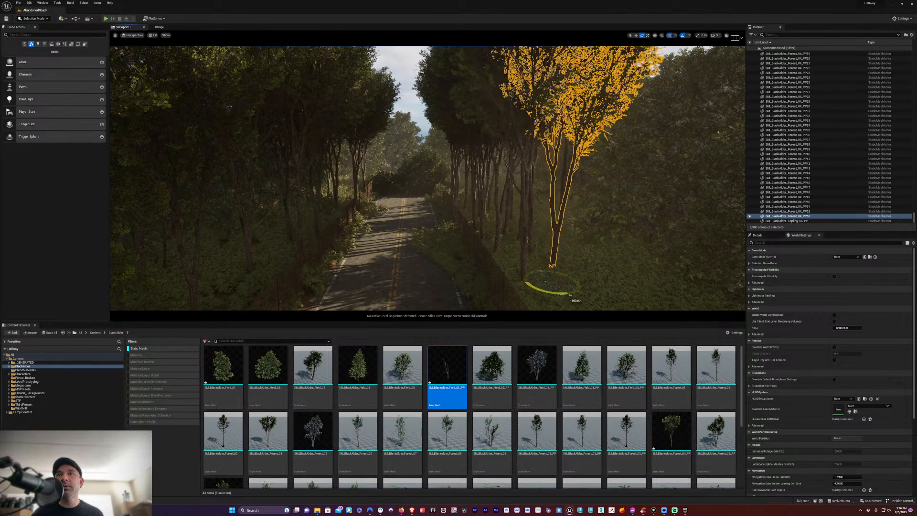
pyautogui.press('w')
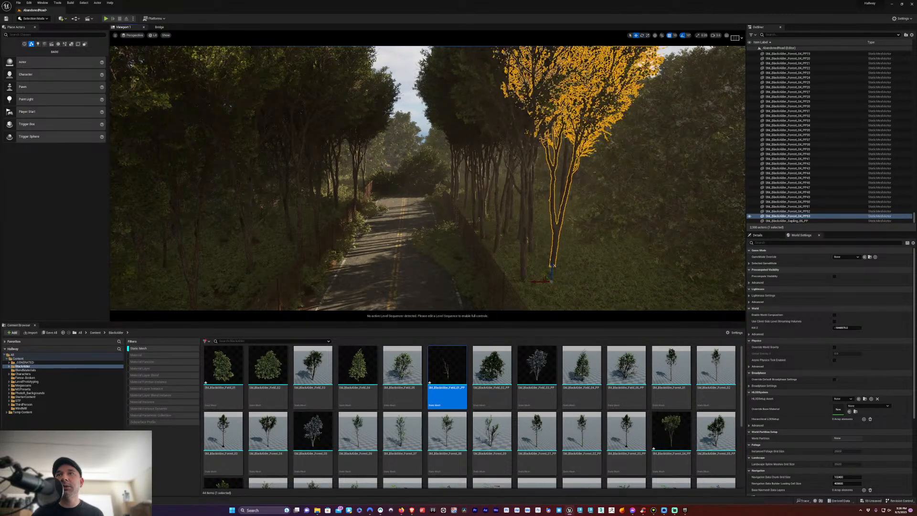
pyautogui.keyDown('alt'); pyautogui.moveTo(552, 265); pyautogui.dragTo(592, 303); pyautogui.keyUp('alt')
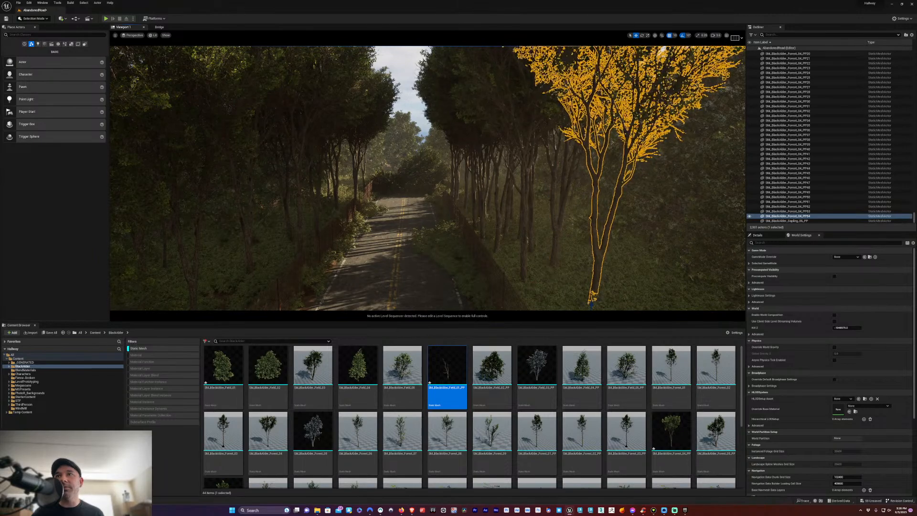
pyautogui.moveTo(428, 178); pyautogui.dragTo(449, 254, button='right')
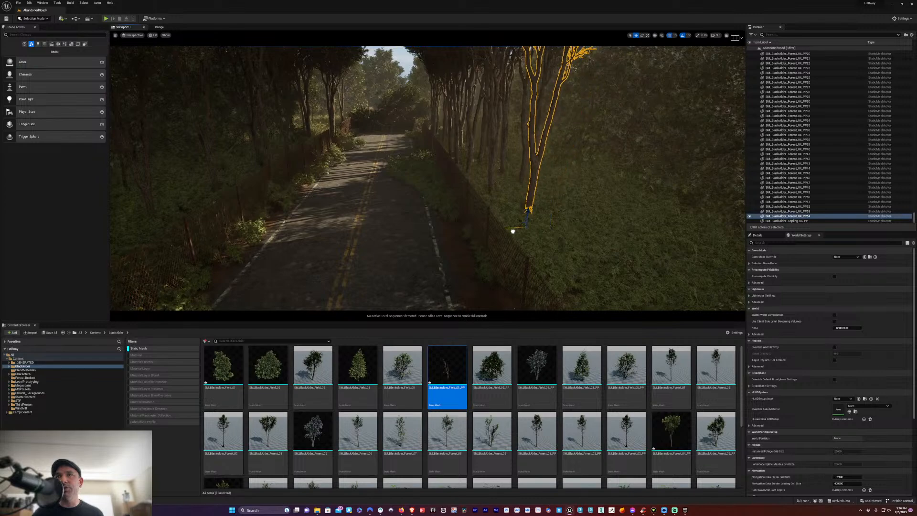
pyautogui.press('e')
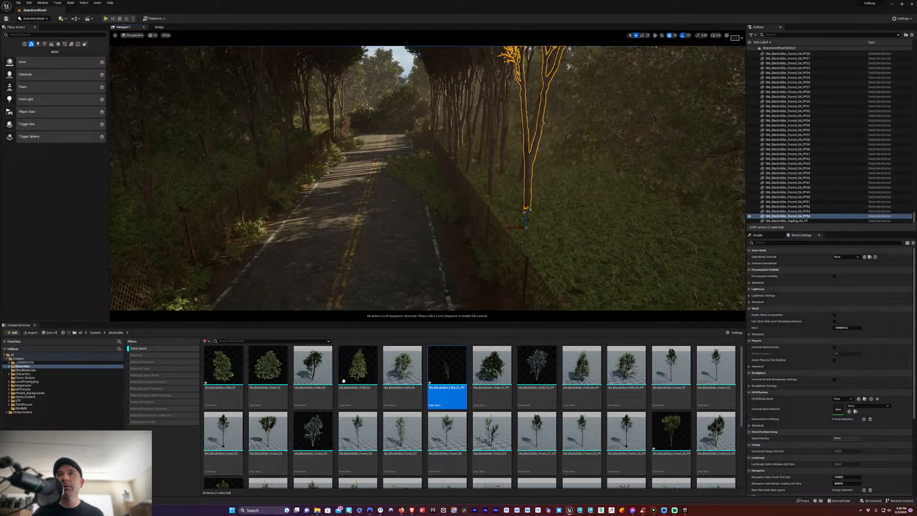
# Place the SM_BlackAlder_Field_01 tree in the grass beyond the chain-link fence, undoing and redoing the placement
pyautogui.click(220, 370)
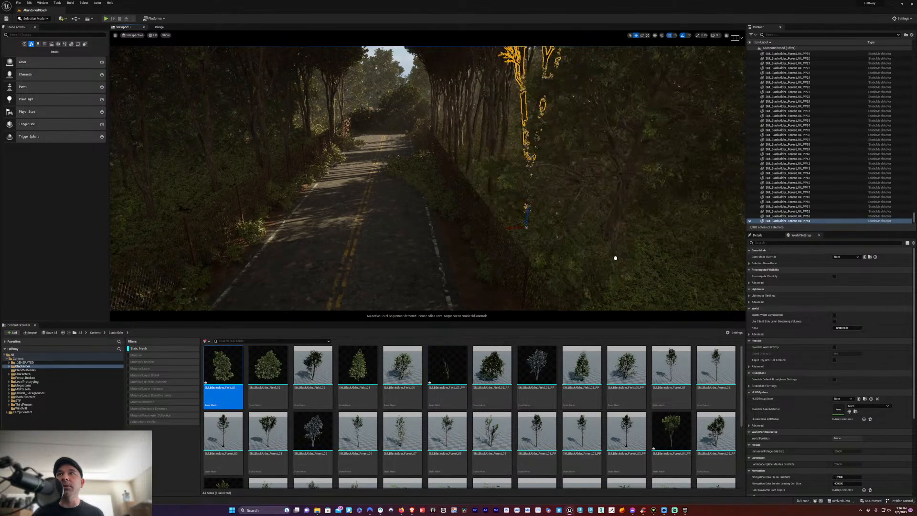
pyautogui.moveTo(615, 258); pyautogui.dragTo(649, 234)
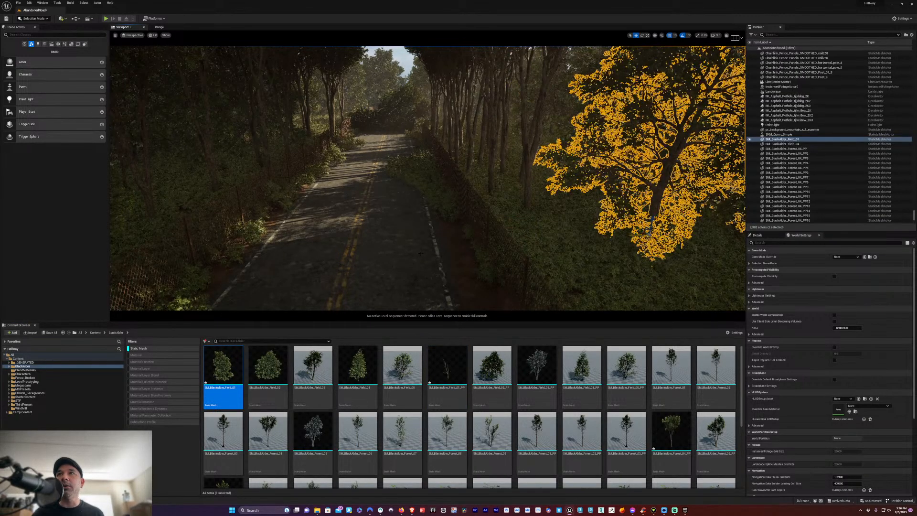
pyautogui.moveTo(421, 253); pyautogui.dragTo(305, 253, button='right')
pyautogui.press('w')
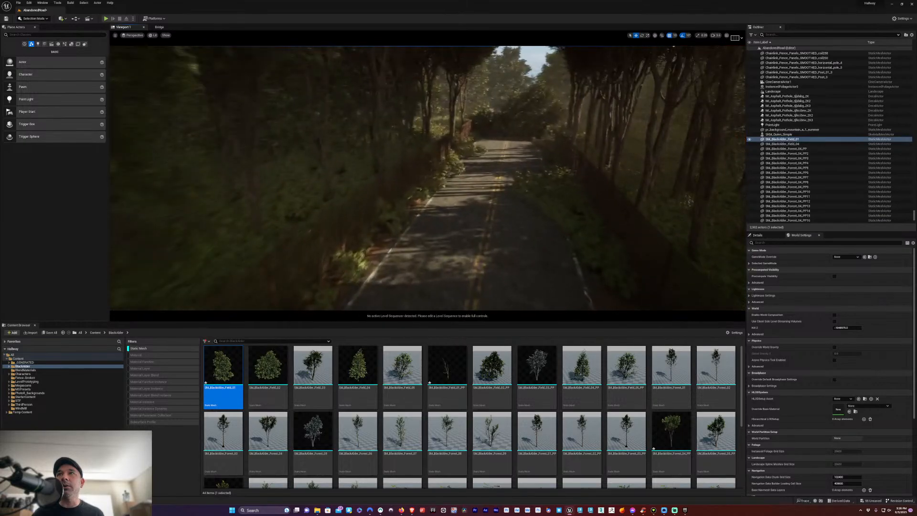
pyautogui.press('f')
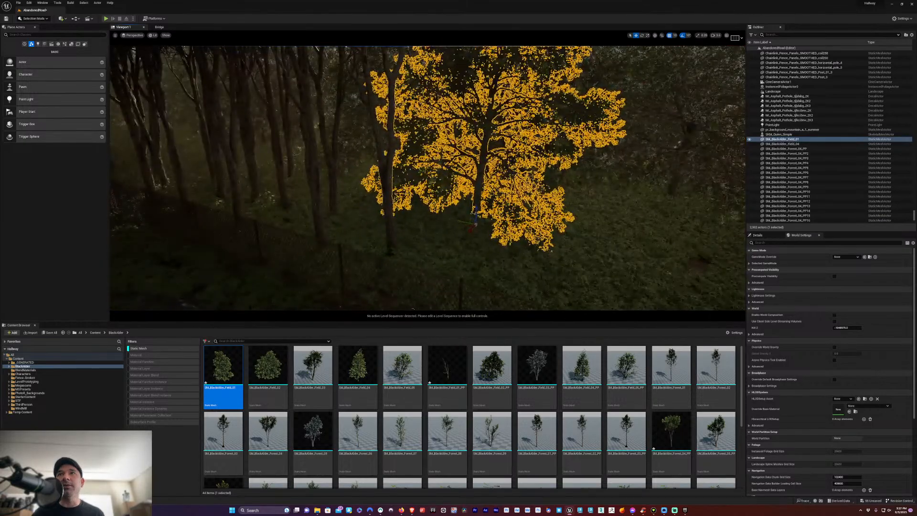
pyautogui.hotkey('ctrl', 'z')
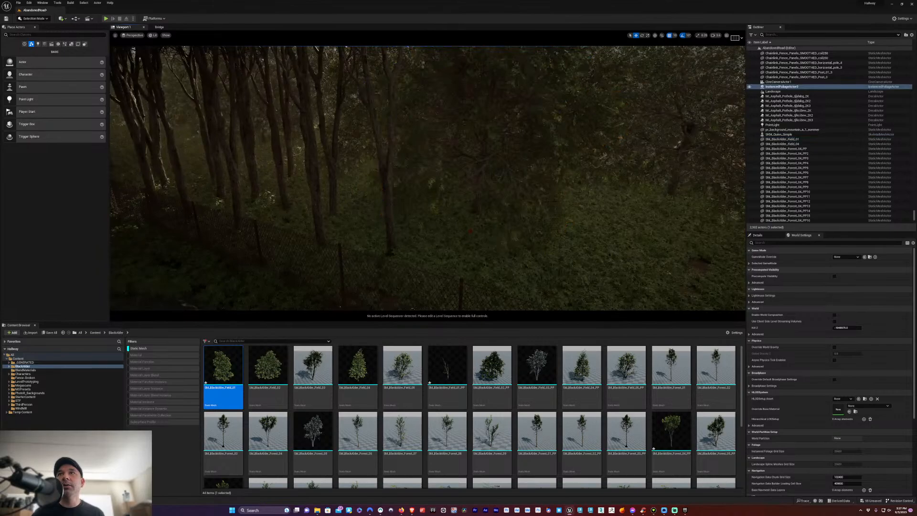
pyautogui.hotkey('ctrl', 'y')
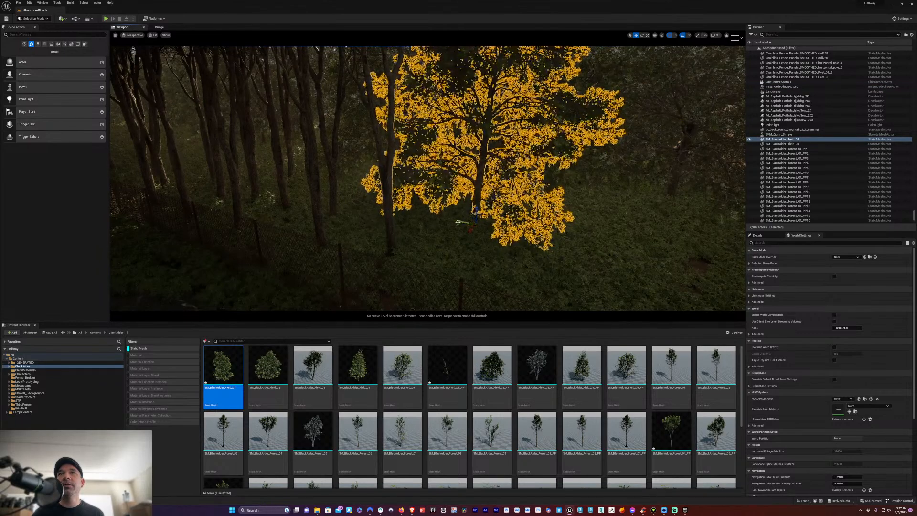
# Duplicate the field tree farther down the road behind the fence-side grove and rotate the newest copy around its vertical axis
pyautogui.keyDown('alt'); pyautogui.moveTo(457, 222); pyautogui.dragTo(155, 125); pyautogui.keyUp('alt')
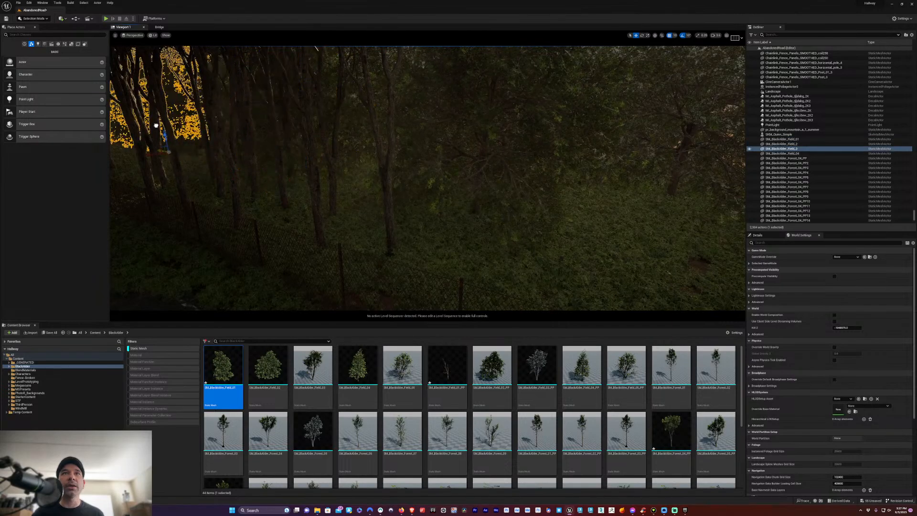
pyautogui.press('e')
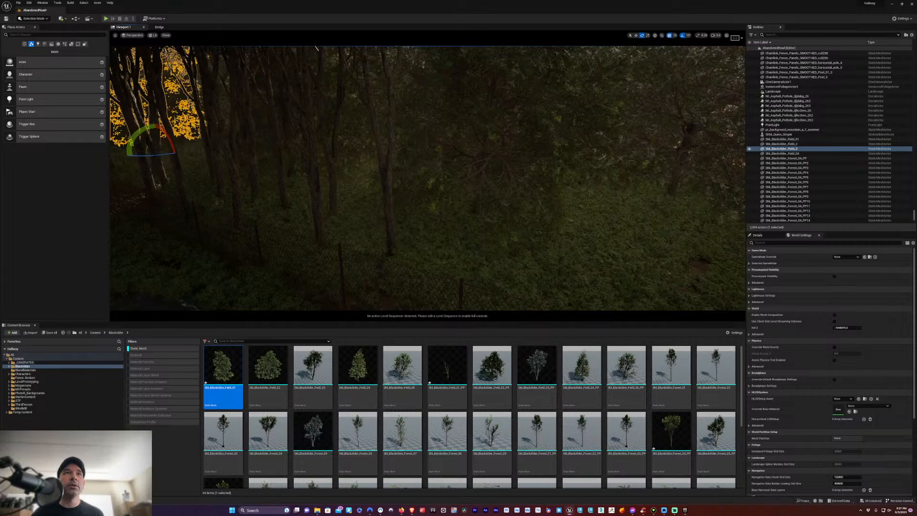
pyautogui.moveTo(151, 154); pyautogui.dragTo(200, 148)
# Duplicate the field tree across the road behind the opposite fence, and place another copy farther down that side
pyautogui.moveTo(200, 148); pyautogui.dragTo(105, 148, button='right')
pyautogui.press('w')
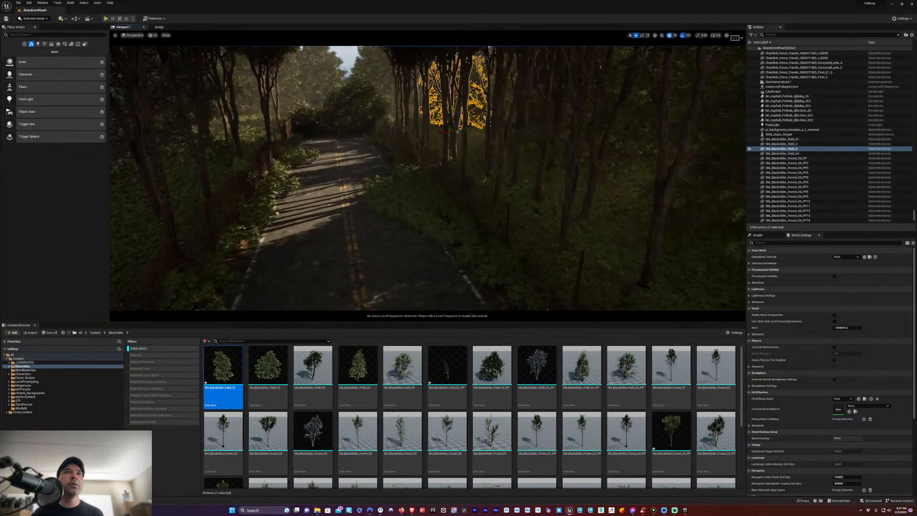
pyautogui.press('w')
pyautogui.moveTo(427, 178); pyautogui.dragTo(359, 181, button='right')
pyautogui.press('w')
pyautogui.press('s')
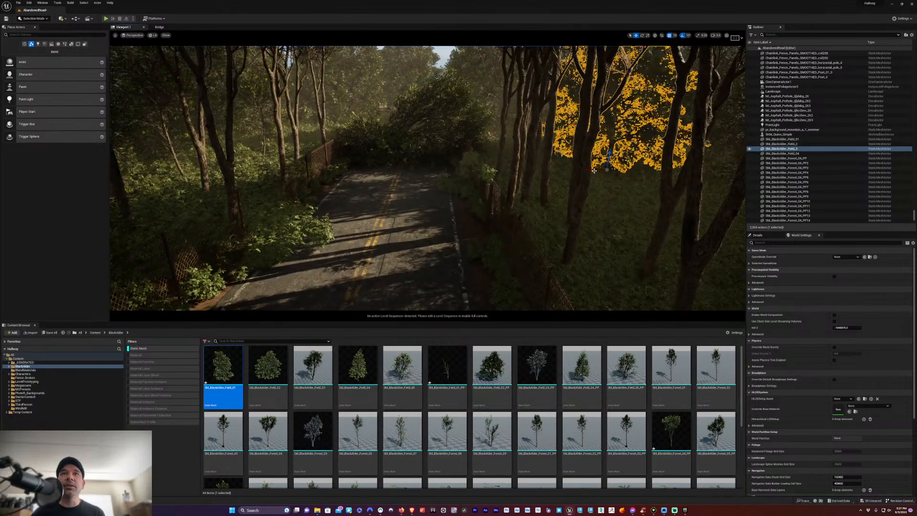
pyautogui.keyDown('alt'); pyautogui.moveTo(594, 171); pyautogui.dragTo(211, 146); pyautogui.keyUp('alt')
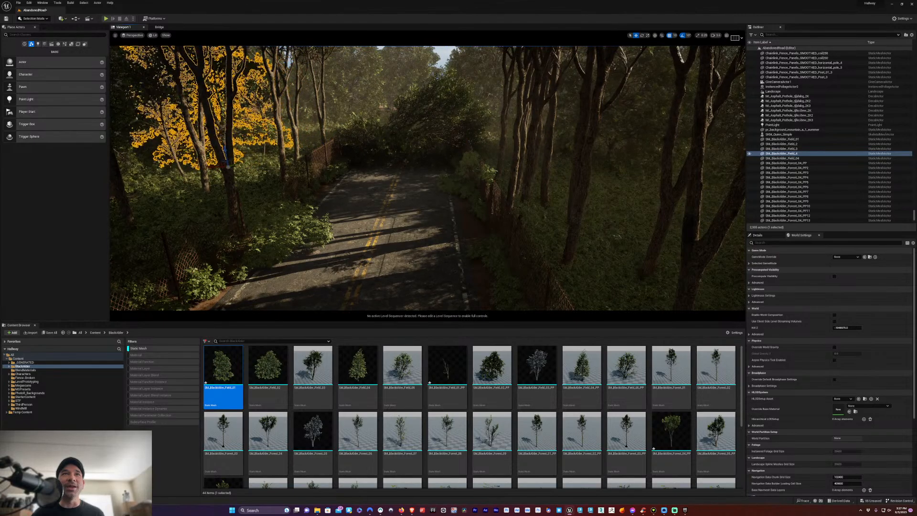
pyautogui.keyDown('alt'); pyautogui.moveTo(228, 165); pyautogui.dragTo(279, 136); pyautogui.keyUp('alt')
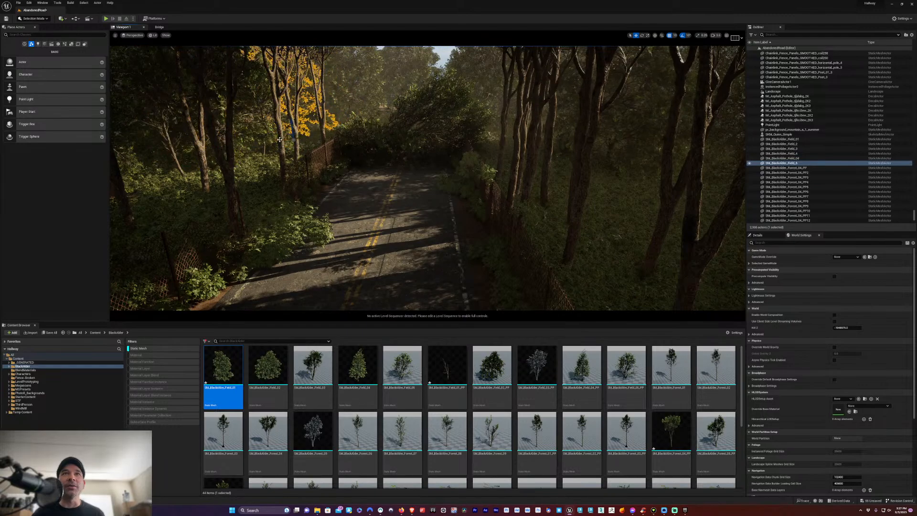
pyautogui.moveTo(288, 142); pyautogui.dragTo(293, 142)
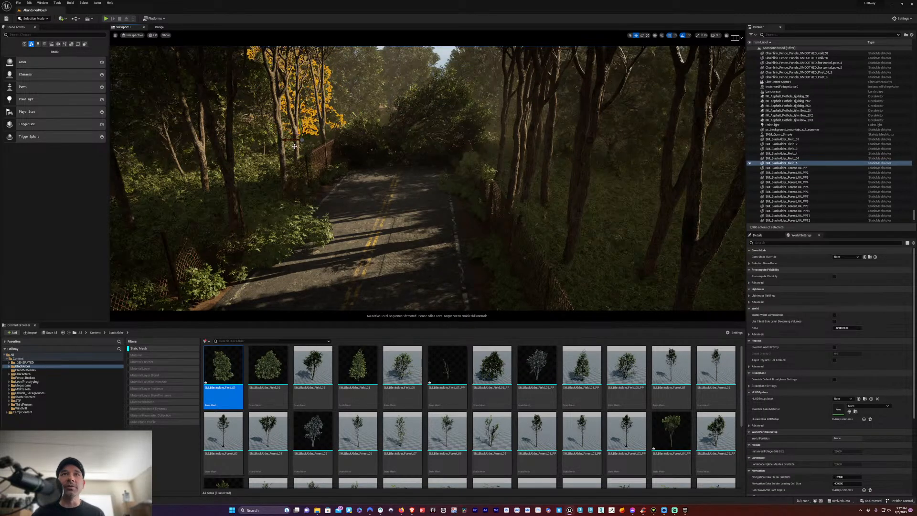
pyautogui.press('e')
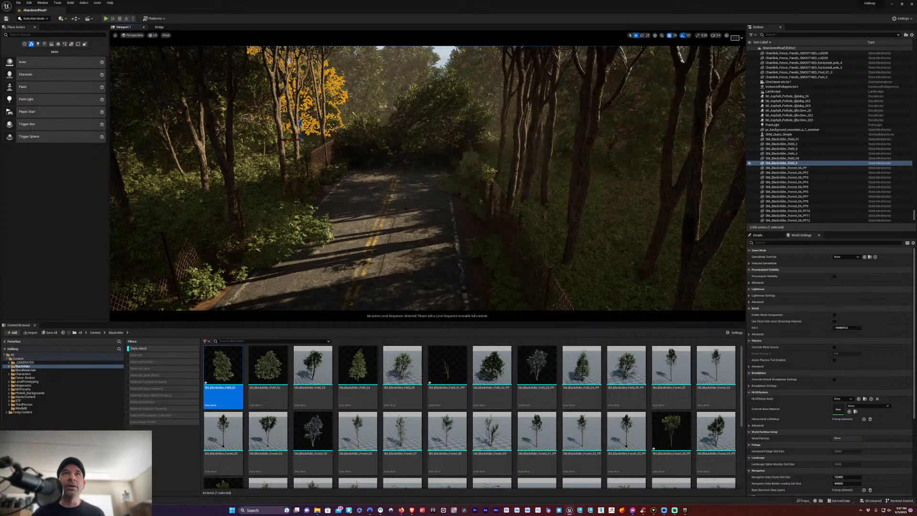
# Try to duplicate the field tree behind the roadside grove to a spot closer along the fence
pyautogui.moveTo(400, 215); pyautogui.dragTo(374, 298, button='right')
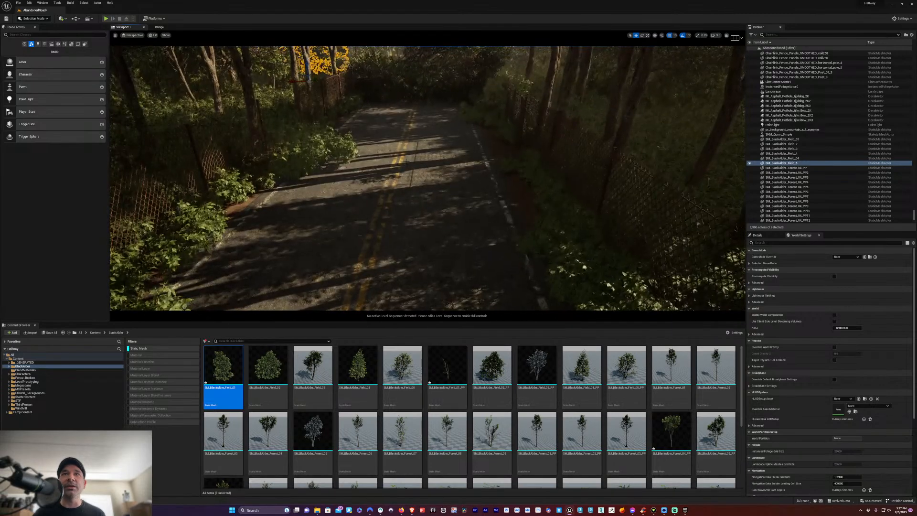
pyautogui.moveTo(405, 167); pyautogui.dragTo(349, 206, button='right')
pyautogui.click(408, 129)
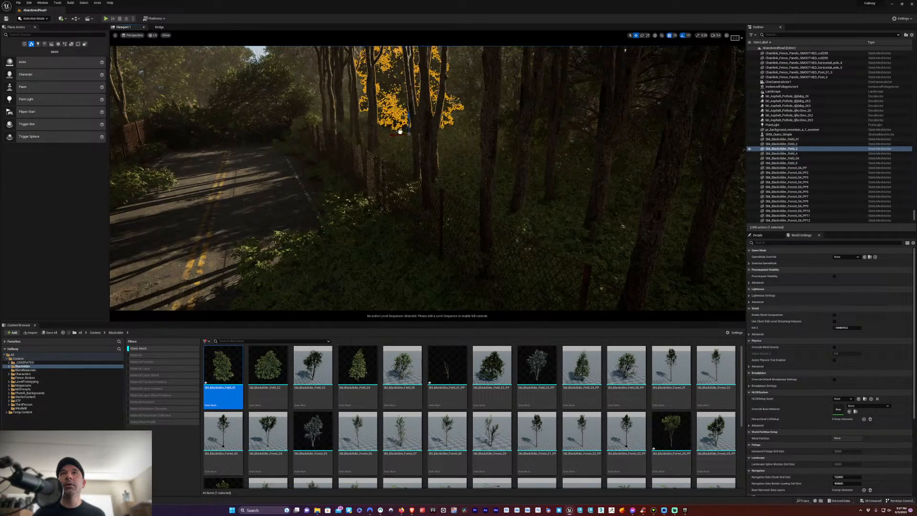
pyautogui.keyDown('alt'); pyautogui.moveTo(400, 131); pyautogui.dragTo(448, 168); pyautogui.keyUp('alt')
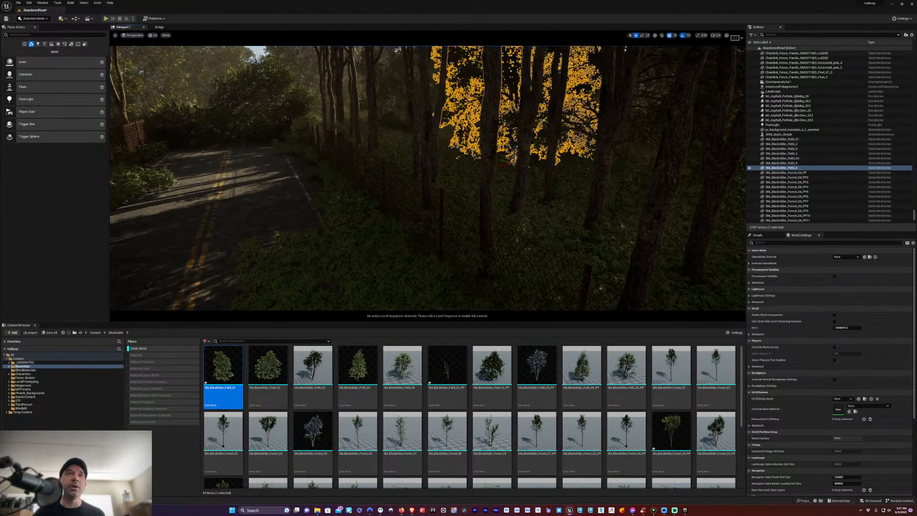
pyautogui.hotkey('ctrl', 'z')
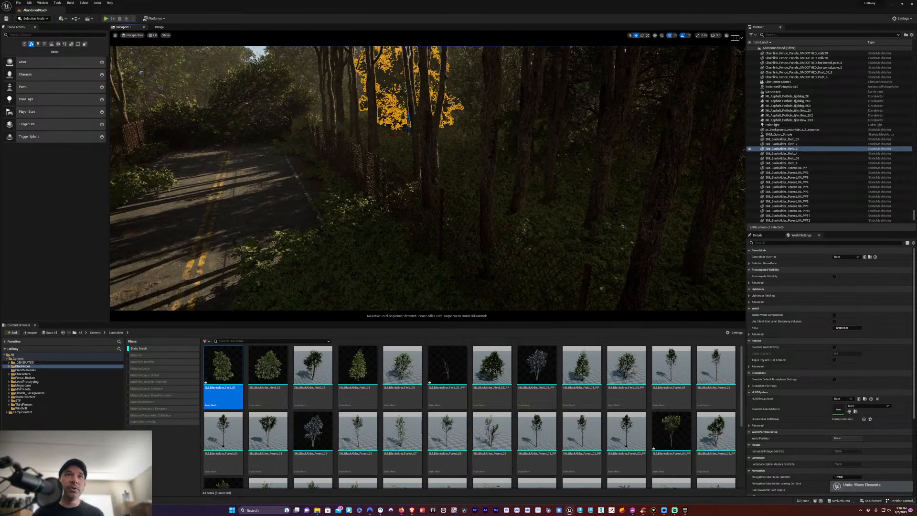
# Examine the tree coverage along both fenced sides of the road, from the broken fence section to the open grass
pyautogui.moveTo(428, 178); pyautogui.dragTo(289, 187, button='right')
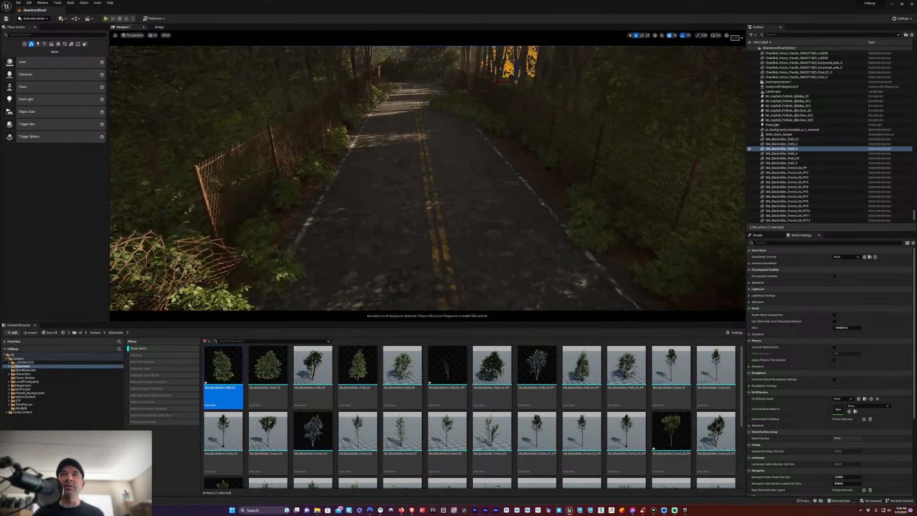
pyautogui.moveTo(398, 132); pyautogui.dragTo(387, 150, button='right')
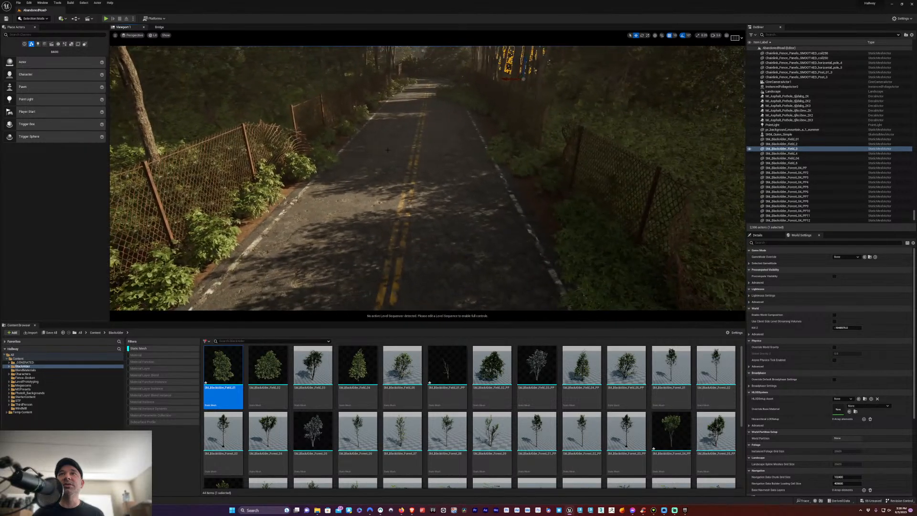
pyautogui.click(381, 205)
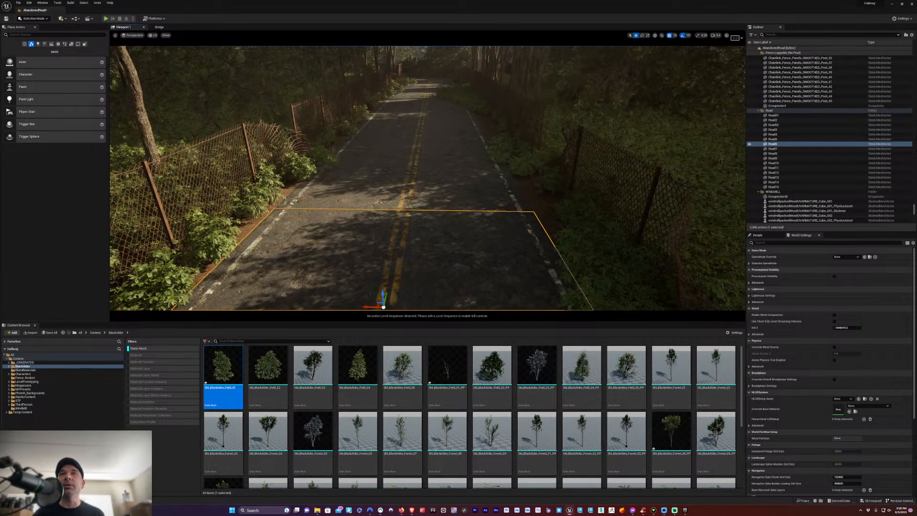
pyautogui.click(603, 90)
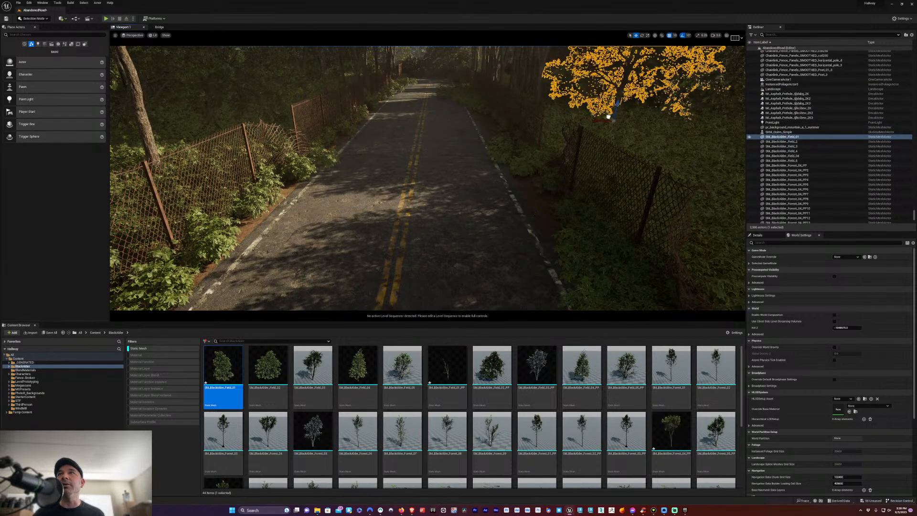
pyautogui.moveTo(608, 116); pyautogui.dragTo(609, 119)
pyautogui.moveTo(570, 116); pyautogui.dragTo(625, 99, button='right')
pyautogui.click(570, 115)
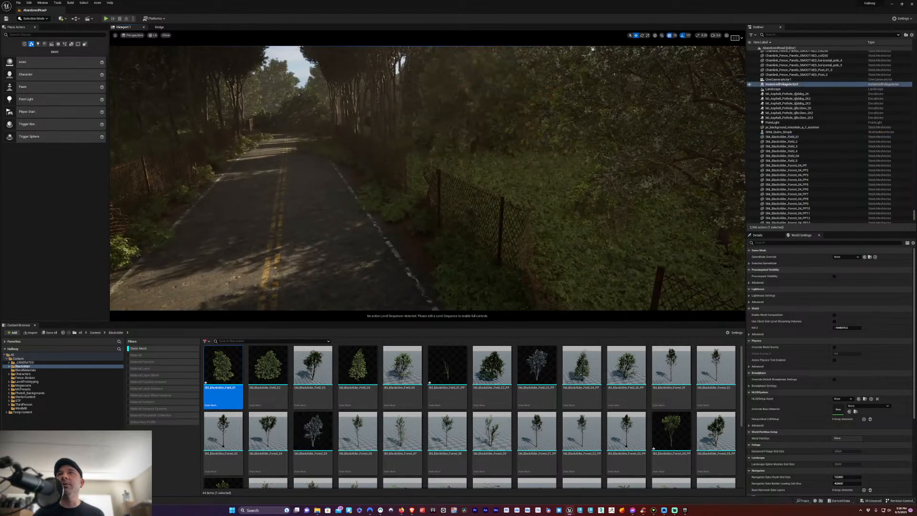
pyautogui.moveTo(344, 200); pyautogui.dragTo(286, 198, button='right')
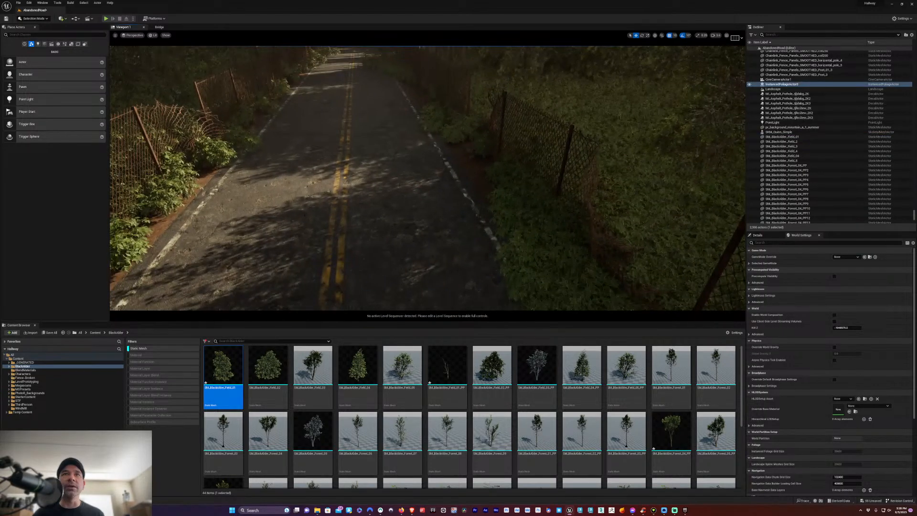
pyautogui.moveTo(345, 200); pyautogui.dragTo(378, 115)
pyautogui.moveTo(516, 108); pyautogui.dragTo(520, 54, button='right')
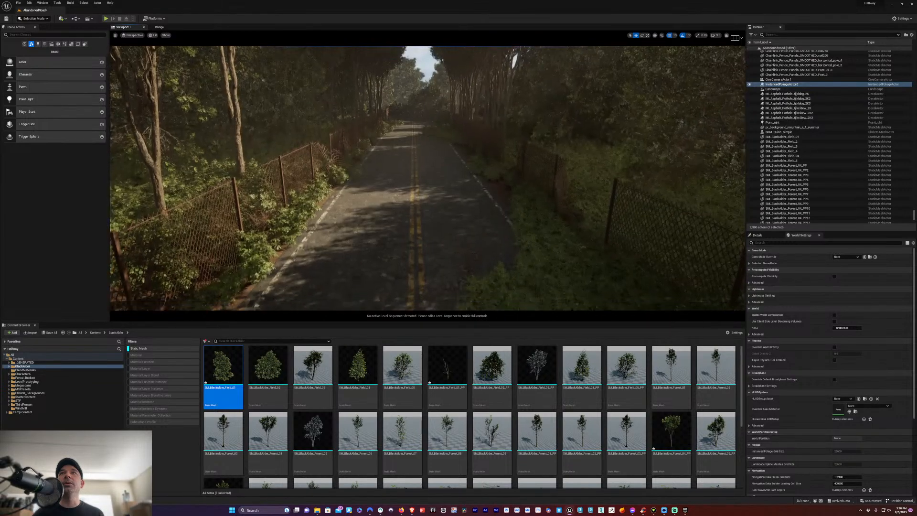
# Duplicate the nearest thin forest tree closer along the fence line and vary the rotation of the copies
pyautogui.click(507, 117)
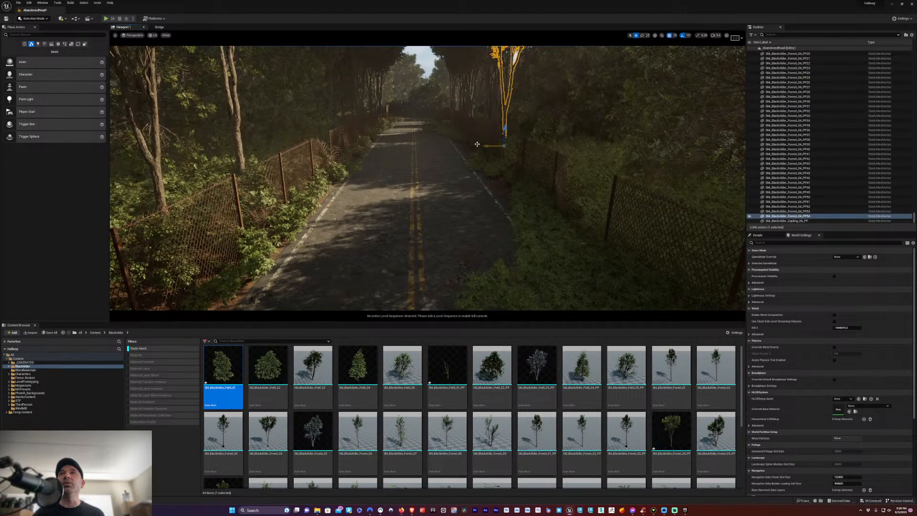
pyautogui.moveTo(506, 143); pyautogui.dragTo(543, 169, button='right')
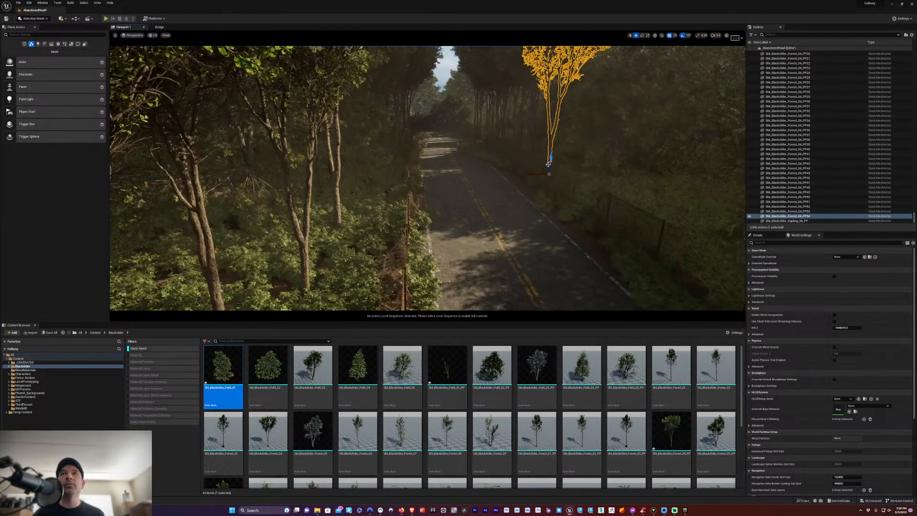
pyautogui.keyDown('alt'); pyautogui.moveTo(543, 170); pyautogui.dragTo(576, 208); pyautogui.keyUp('alt')
pyautogui.press('e')
pyautogui.press('w')
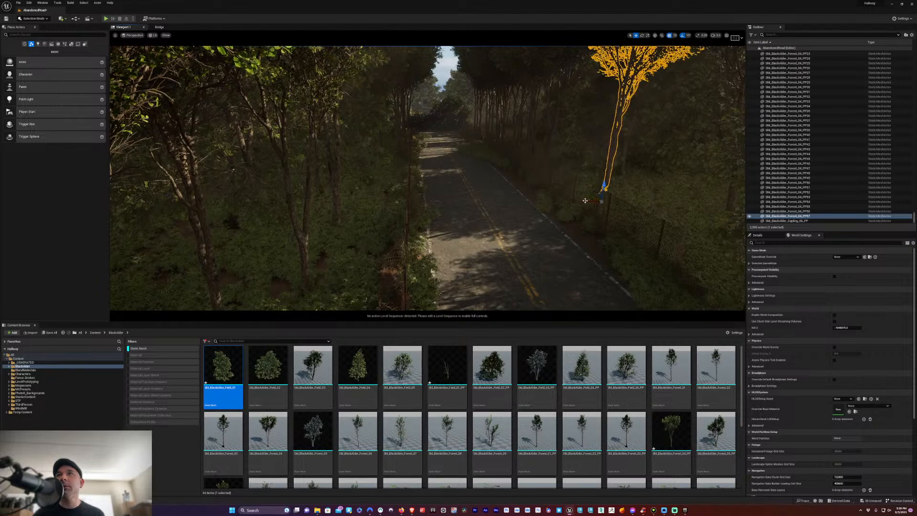
# Duplicate the newest forest tree into the grass beyond the fence and adjust the copy's distance from the fence
pyautogui.keyDown('alt'); pyautogui.moveTo(584, 202); pyautogui.dragTo(626, 199); pyautogui.keyUp('alt')
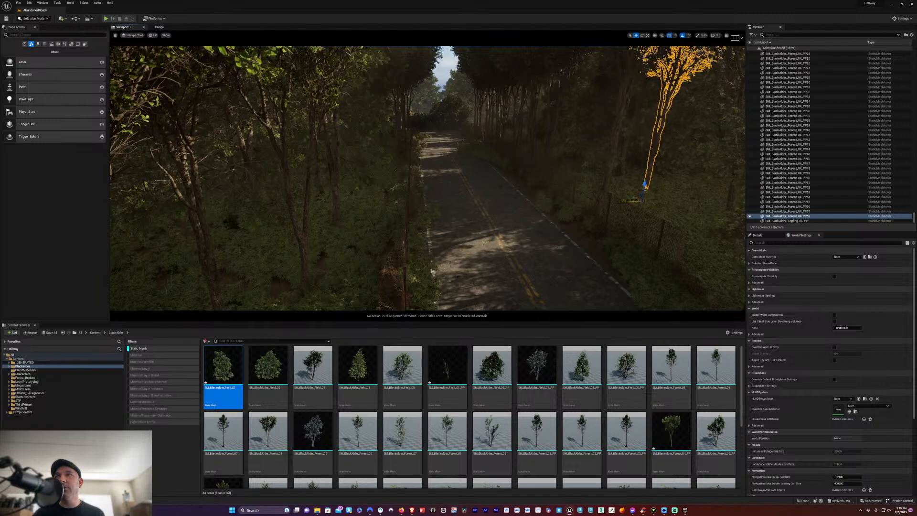
pyautogui.moveTo(623, 202); pyautogui.dragTo(645, 192)
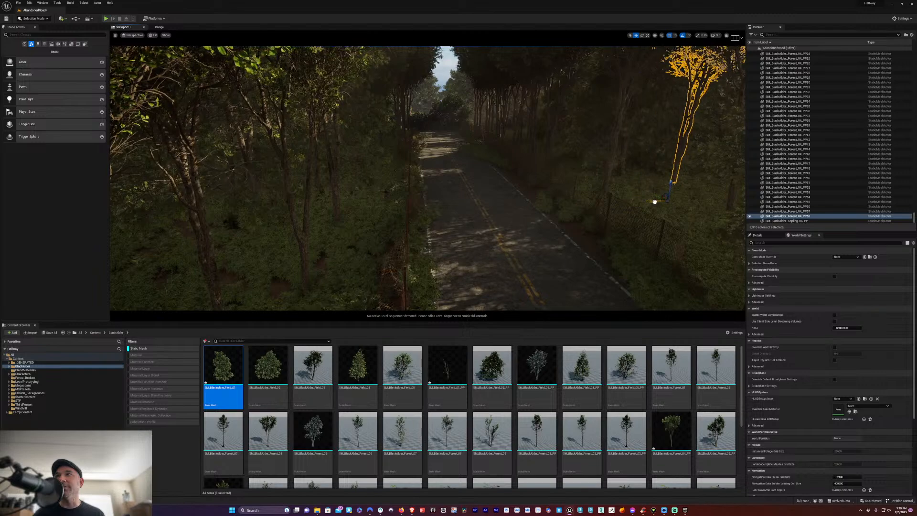
pyautogui.moveTo(654, 202); pyautogui.dragTo(626, 214)
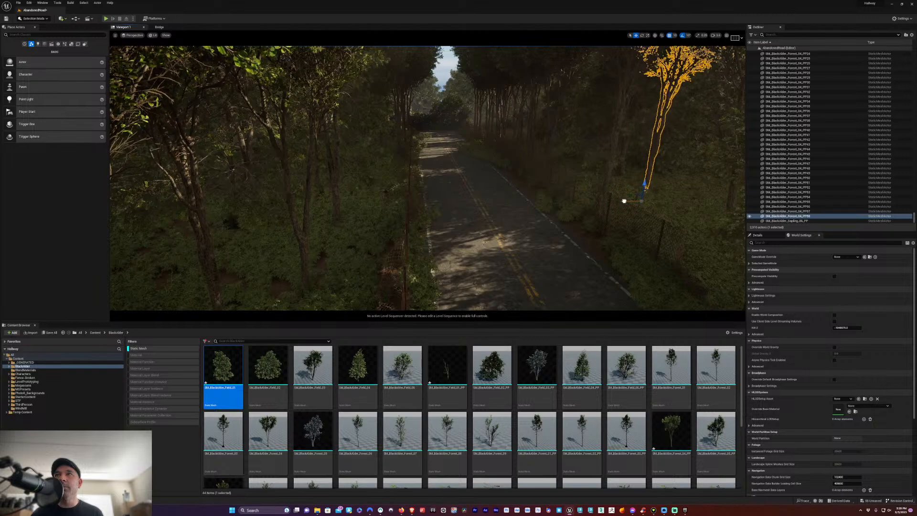
pyautogui.moveTo(623, 201)
pyautogui.mouseDown()
pyautogui.moveTo(661, 195)
pyautogui.moveTo(617, 207)
pyautogui.mouseUp()
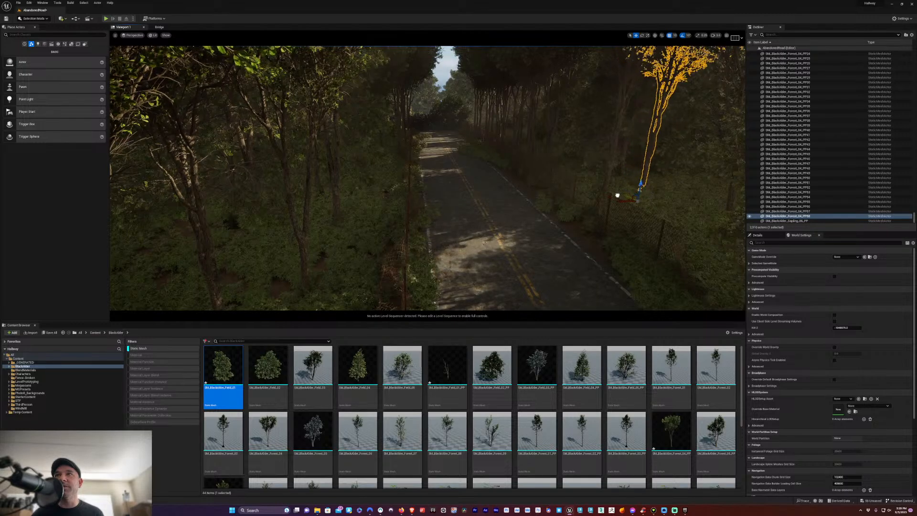
# Duplicate that forest tree nearer along the fence and shift the copy toward the fence posts
pyautogui.keyDown('alt'); pyautogui.moveTo(628, 196); pyautogui.dragTo(684, 247); pyautogui.keyUp('alt')
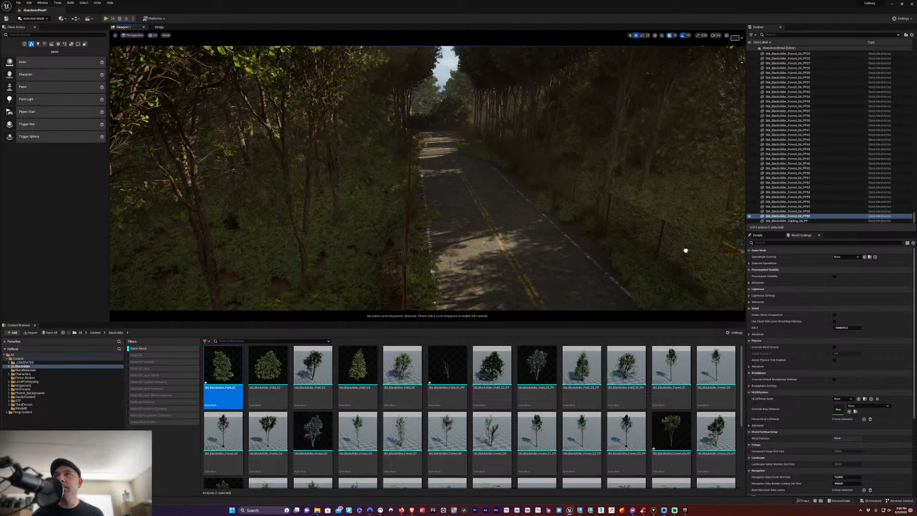
pyautogui.moveTo(428, 179); pyautogui.dragTo(523, 193, button='right')
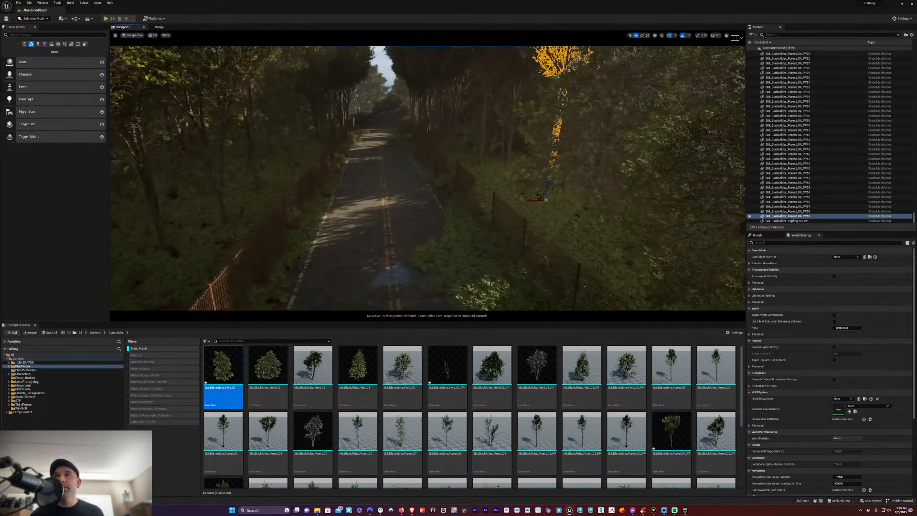
pyautogui.moveTo(501, 205); pyautogui.dragTo(504, 205)
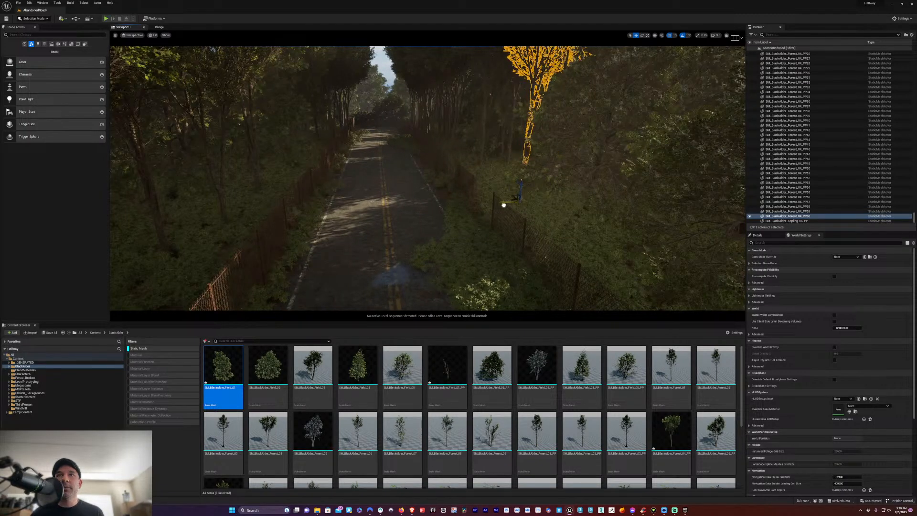
# Duplicate a thin forest tree behind the roadside fence and place the copy much nearer along the fence line
pyautogui.click(505, 195)
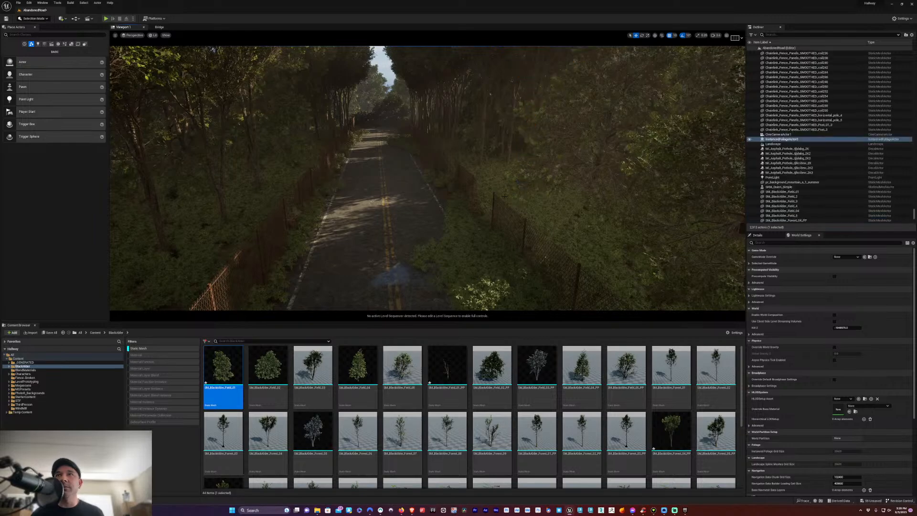
pyautogui.click(510, 119)
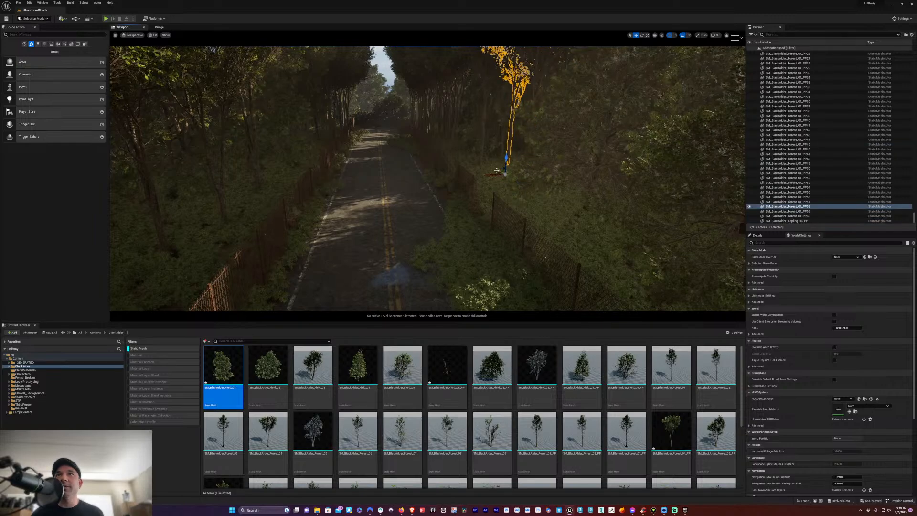
pyautogui.keyDown('alt'); pyautogui.moveTo(505, 172); pyautogui.dragTo(605, 257); pyautogui.keyUp('alt')
pyautogui.moveTo(605, 256)
pyautogui.mouseDown(button='right')
pyautogui.moveTo(604, 110)
pyautogui.moveTo(605, 239)
pyautogui.mouseUp(button='right')
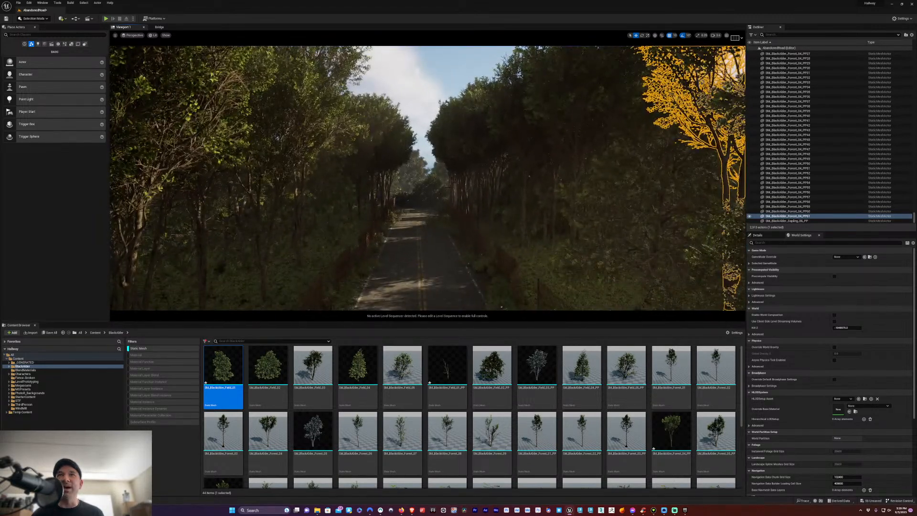
# Duplicate a distant forest tree twice, spacing the two copies along the far stretch of the fence
pyautogui.press('s')
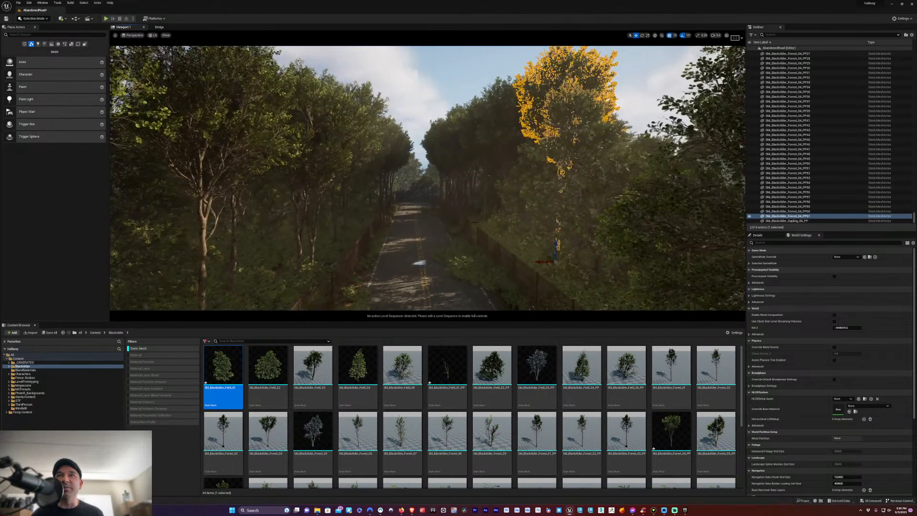
pyautogui.press('s')
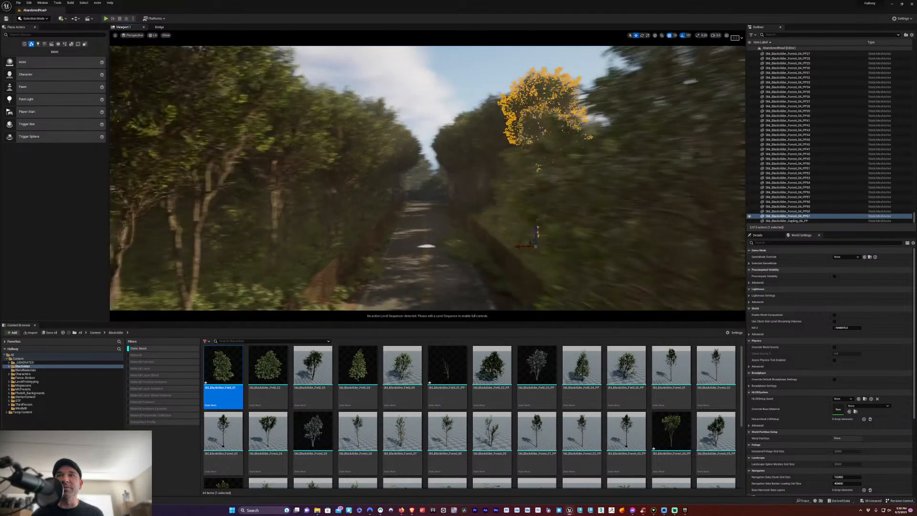
pyautogui.moveTo(389, 207); pyautogui.dragTo(388, 241, button='right')
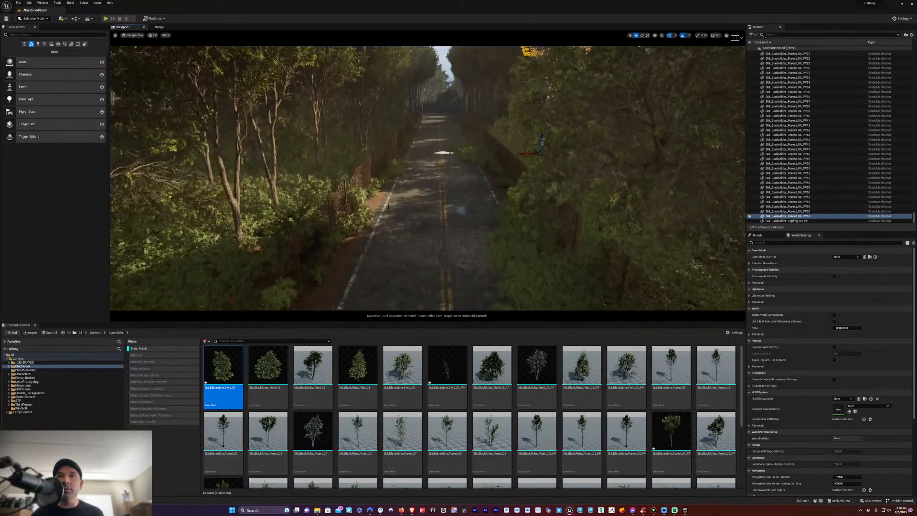
pyautogui.rightClick(446, 185)
pyautogui.press('w')
pyautogui.moveTo(446, 184); pyautogui.dragTo(423, 184, button='right')
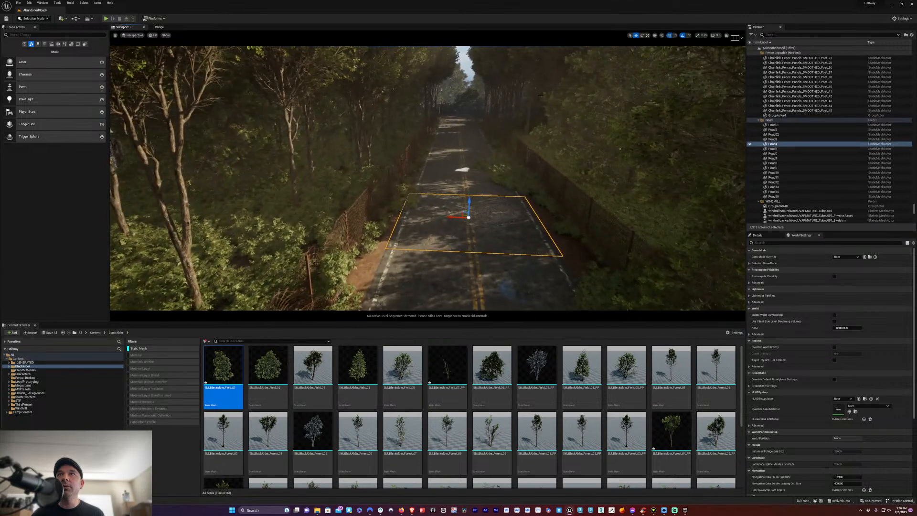
pyautogui.click(526, 131)
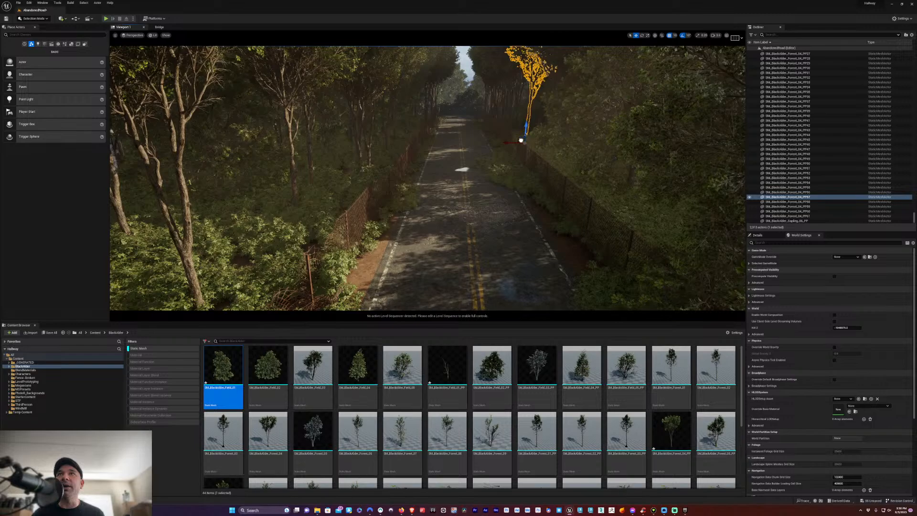
pyautogui.keyDown('alt'); pyautogui.moveTo(520, 140); pyautogui.dragTo(562, 160); pyautogui.keyUp('alt')
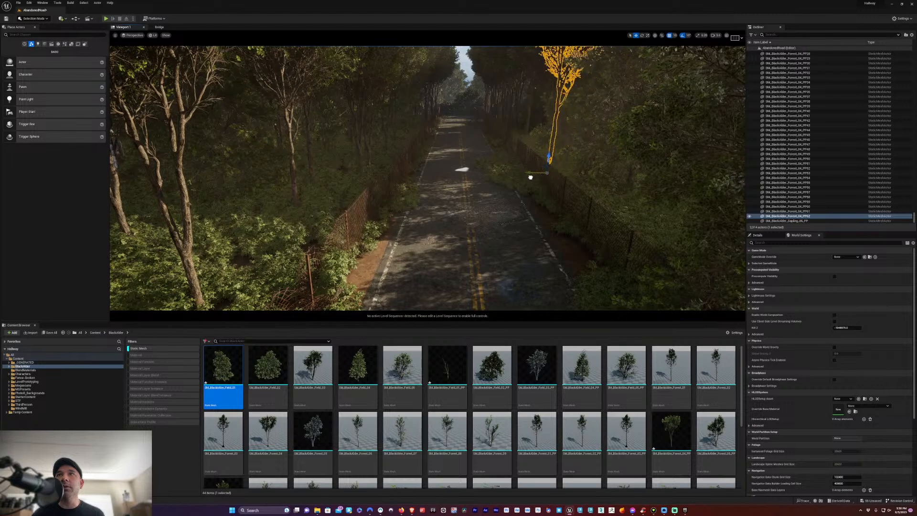
pyautogui.keyDown('alt'); pyautogui.moveTo(530, 177); pyautogui.dragTo(526, 156); pyautogui.keyUp('alt')
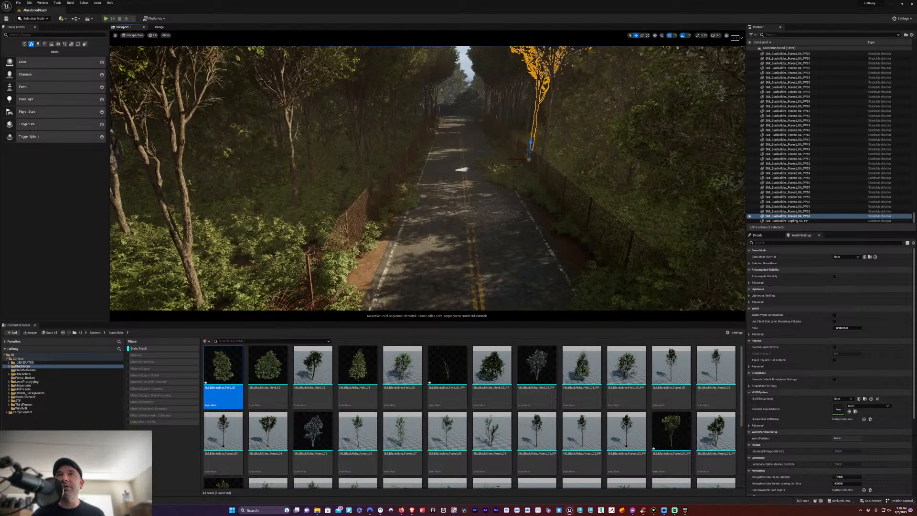
# Duplicate the newest forest tree twice toward the foreground along the fence and rotate the nearest copy about its vertical axis
pyautogui.keyDown('alt'); pyautogui.moveTo(537, 152); pyautogui.dragTo(574, 233); pyautogui.keyUp('alt')
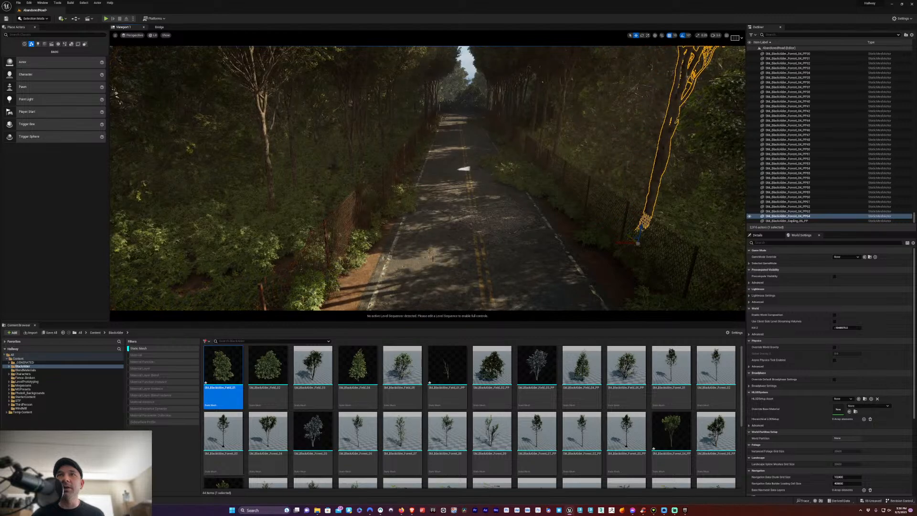
pyautogui.moveTo(619, 243)
pyautogui.keyDown('alt'); pyautogui.mouseDown()
pyautogui.moveTo(690, 228)
pyautogui.moveTo(735, 247)
pyautogui.moveTo(706, 225)
pyautogui.moveTo(717, 229)
pyautogui.moveTo(712, 246)
pyautogui.moveTo(675, 205)
pyautogui.moveTo(692, 216)
pyautogui.moveTo(667, 216)
pyautogui.moveTo(641, 203)
pyautogui.moveTo(585, 234)
pyautogui.moveTo(606, 213)
pyautogui.moveTo(614, 224)
pyautogui.mouseUp(); pyautogui.keyUp('alt')
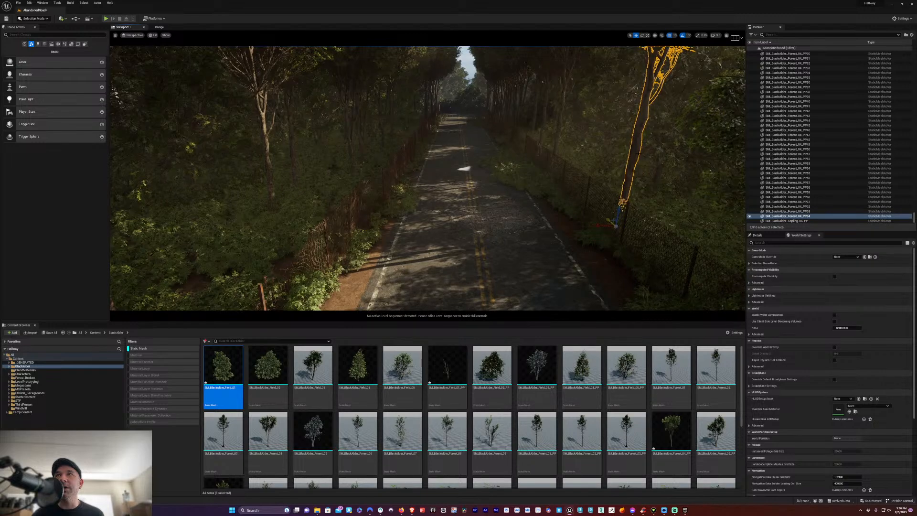
pyautogui.press('e')
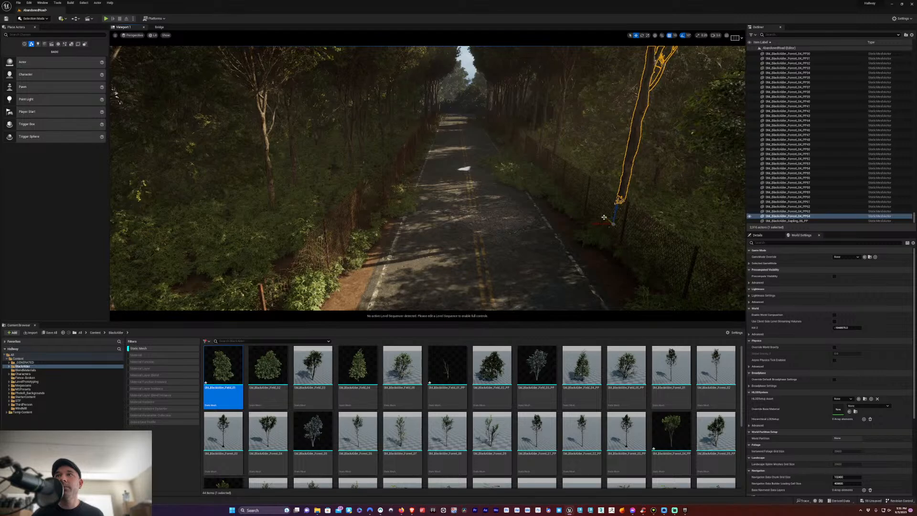
pyautogui.keyDown('alt'); pyautogui.moveTo(604, 218); pyautogui.dragTo(653, 274); pyautogui.keyUp('alt')
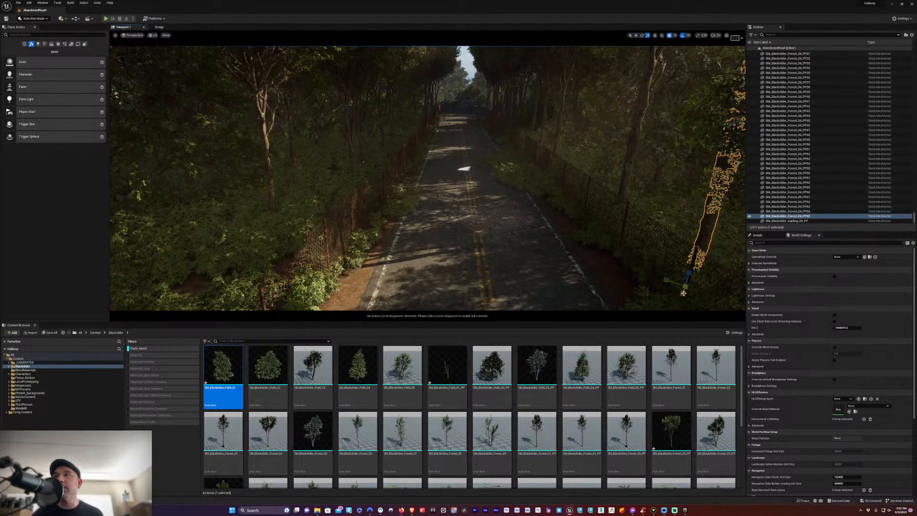
pyautogui.press('e')
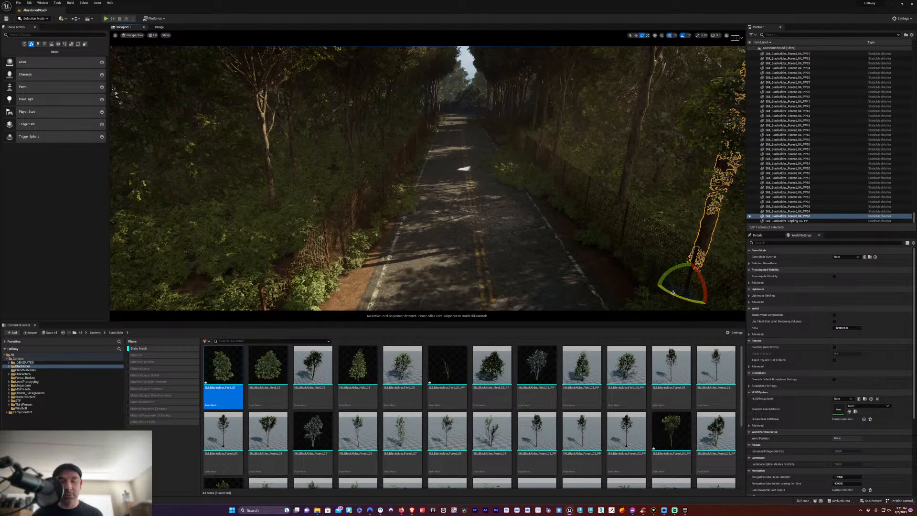
pyautogui.moveTo(673, 293); pyautogui.dragTo(712, 301)
pyautogui.click(547, 250)
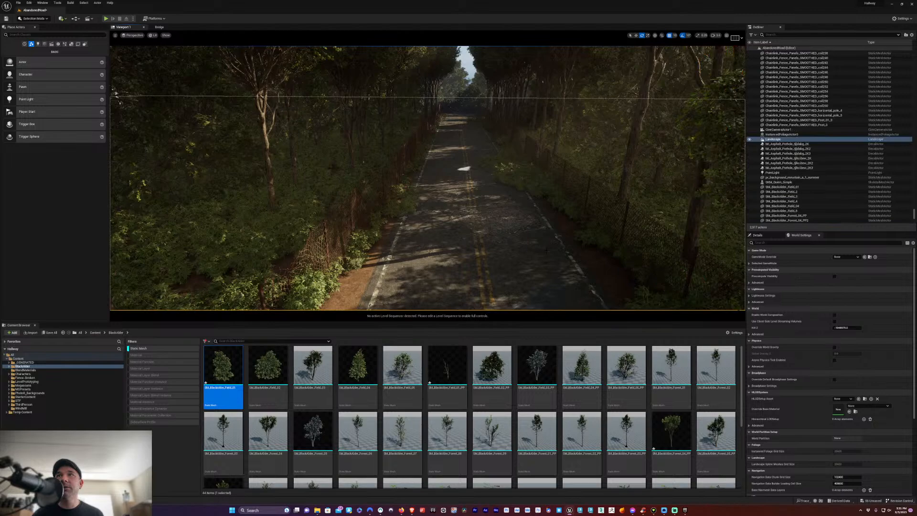
# Duplicate the mid-distance forest tree by the fence and place the copy deeper in the woods behind the fence
pyautogui.click(554, 154)
pyautogui.press('w')
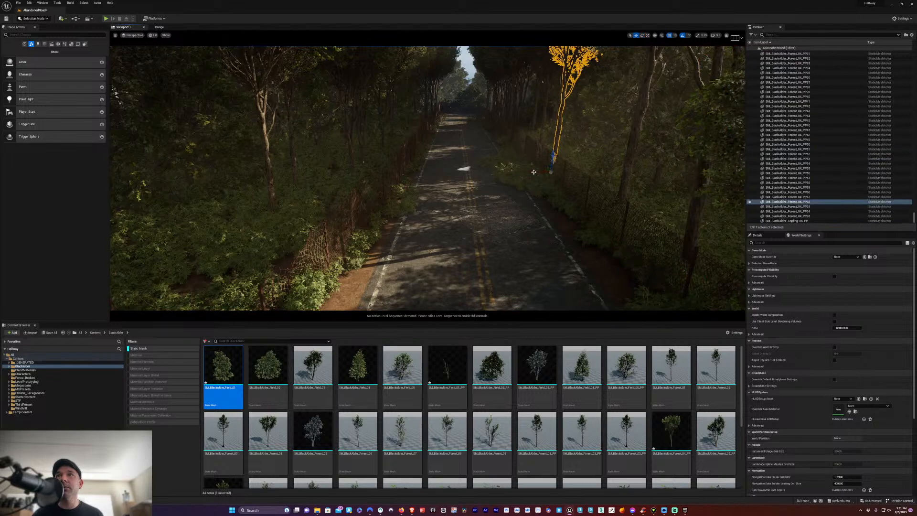
pyautogui.keyDown('alt'); pyautogui.moveTo(534, 172); pyautogui.dragTo(590, 179); pyautogui.keyUp('alt')
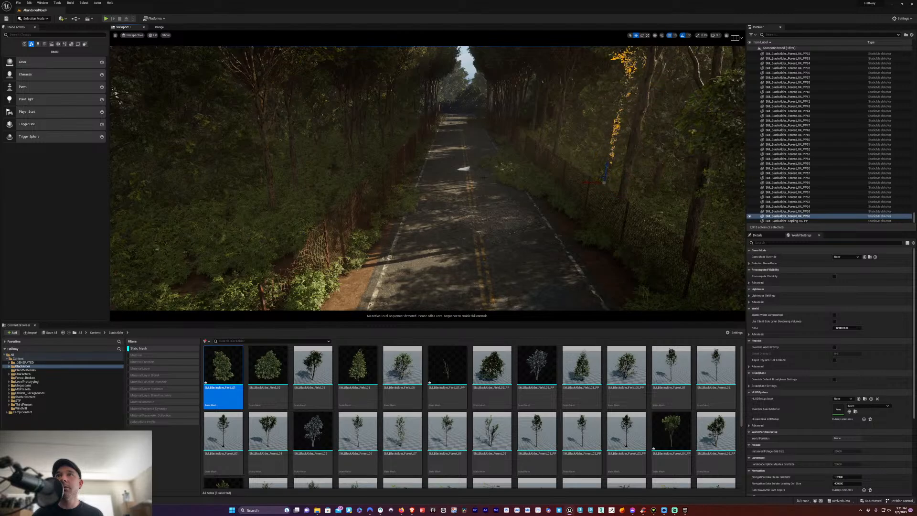
# Examine the tree cover along both roadsides and how well the windmill shows through the woods
pyautogui.moveTo(483, 178); pyautogui.dragTo(402, 178, button='right')
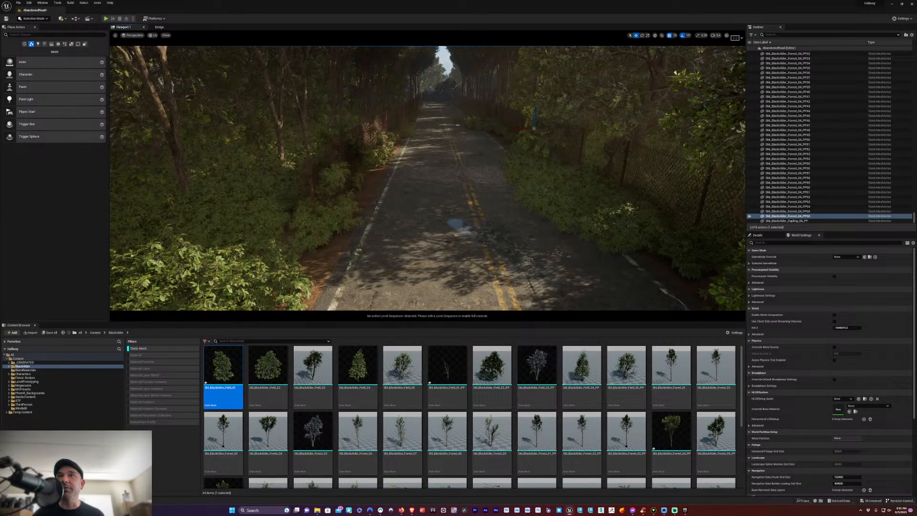
pyautogui.click(459, 226)
pyautogui.moveTo(470, 235); pyautogui.dragTo(482, 182, button='right')
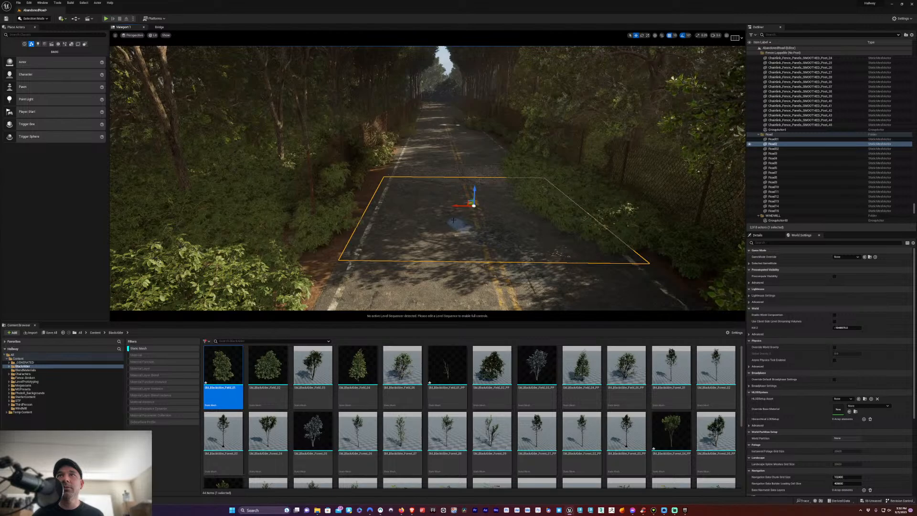
pyautogui.moveTo(453, 221); pyautogui.dragTo(454, 201, button='right')
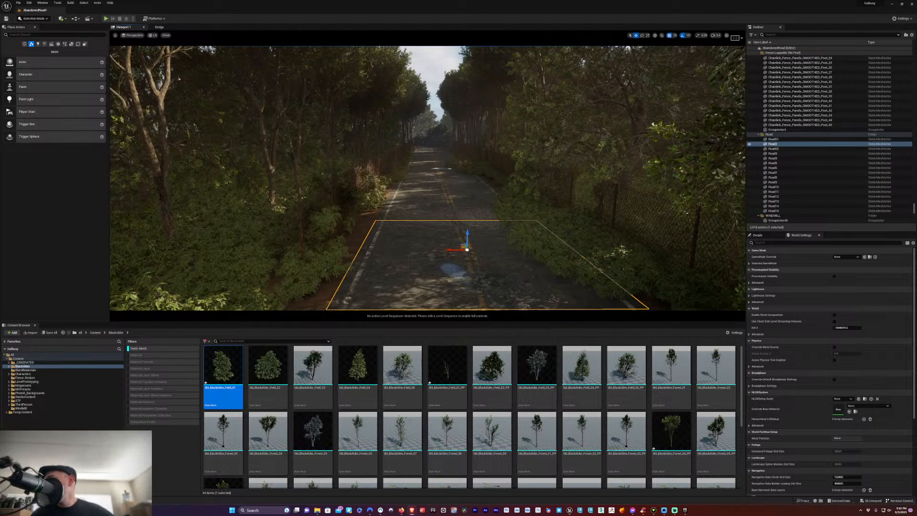
pyautogui.press('w')
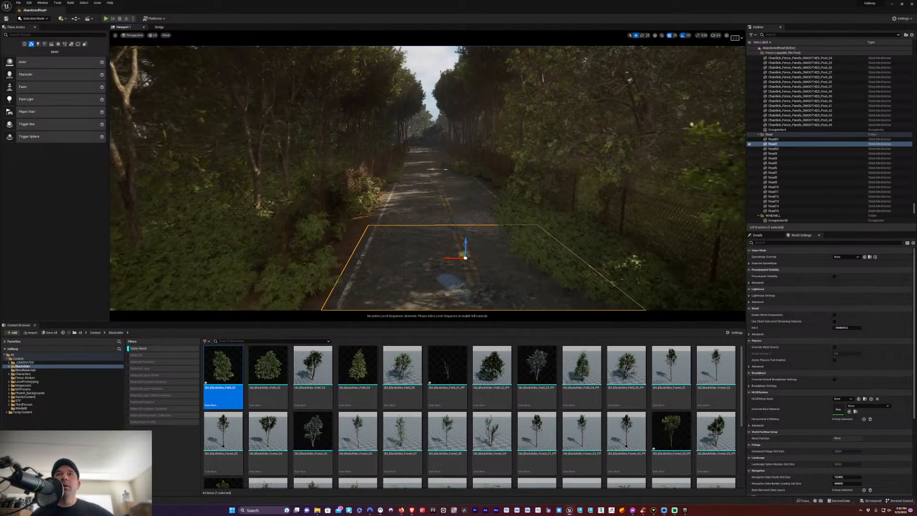
pyautogui.press('w')
pyautogui.moveTo(427, 178); pyautogui.dragTo(253, 105, button='right')
pyautogui.press('w')
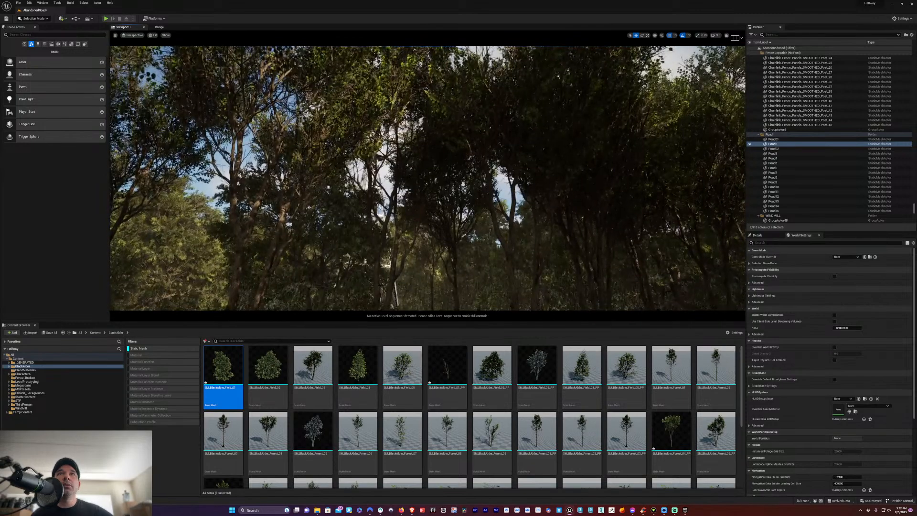
# Move the forest tree standing in front of the windmill sideways, out of the line of sight to the tower
pyautogui.moveTo(416, 207); pyautogui.dragTo(416, 253, button='right')
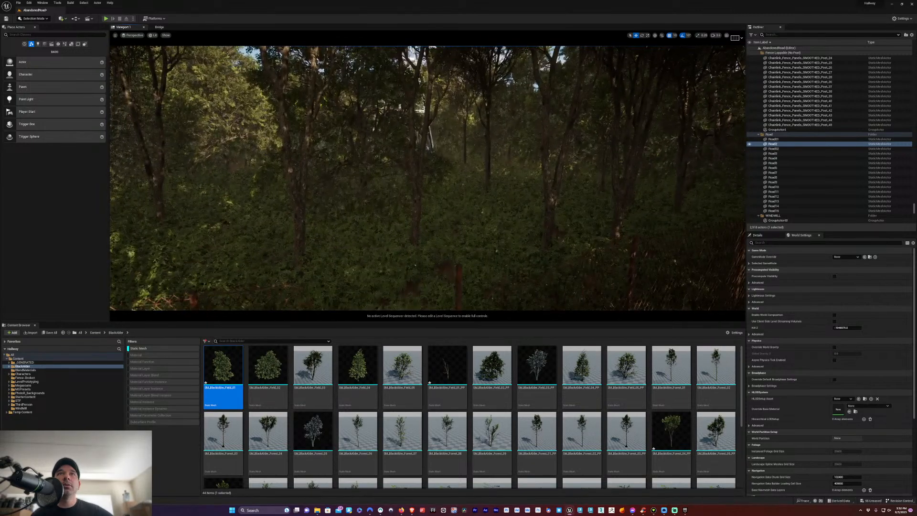
pyautogui.click(415, 220)
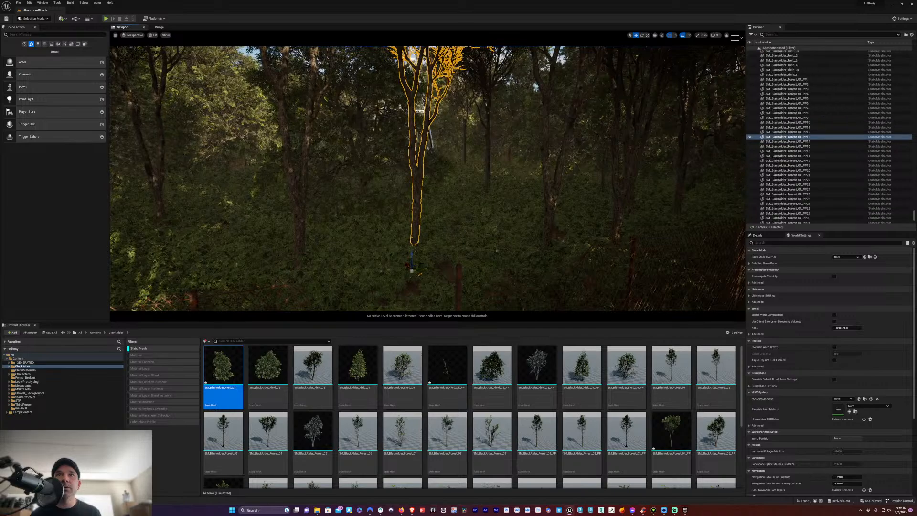
pyautogui.moveTo(424, 270); pyautogui.dragTo(408, 273)
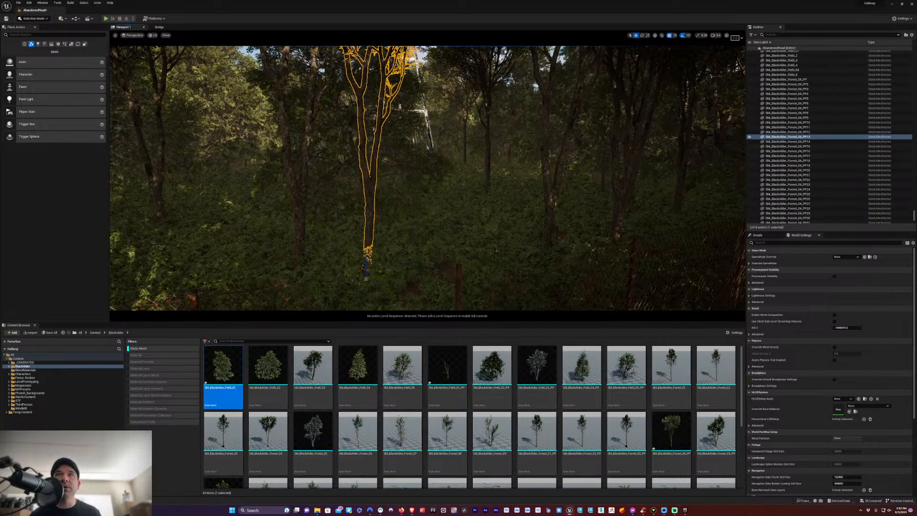
pyautogui.click(487, 188)
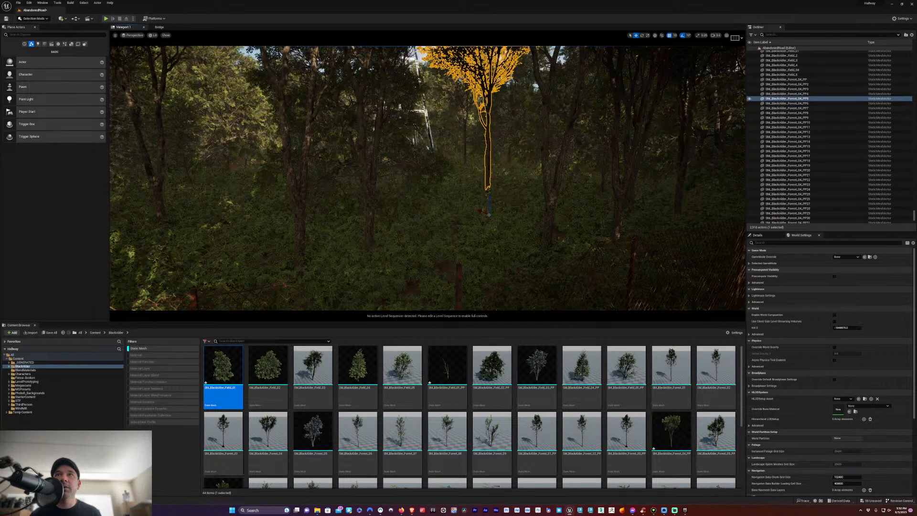
pyautogui.click(431, 163)
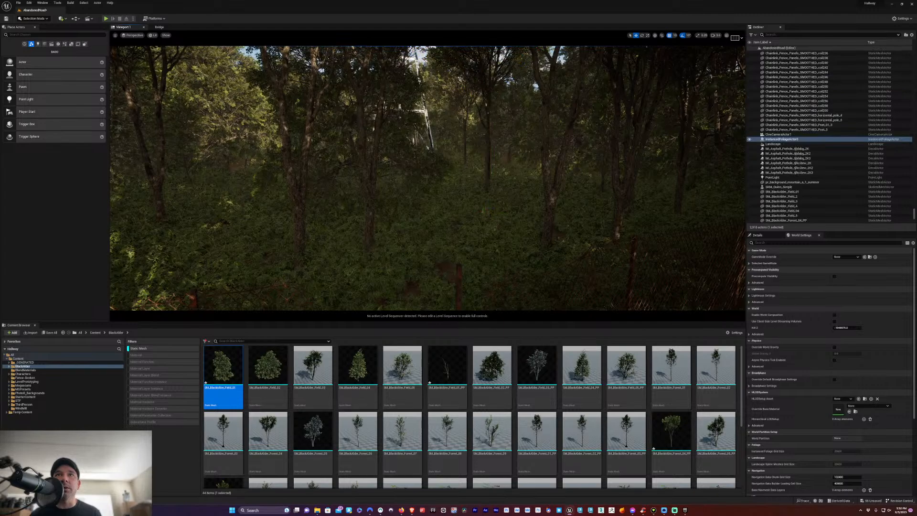
# Move a second forest tree sideways away from the windmill tower and check the opening from the road
pyautogui.moveTo(431, 163)
pyautogui.mouseDown(button='right')
pyautogui.moveTo(592, 167)
pyautogui.moveTo(439, 165)
pyautogui.moveTo(432, 143)
pyautogui.moveTo(434, 172)
pyautogui.mouseUp(button='right')
pyautogui.click(388, 289)
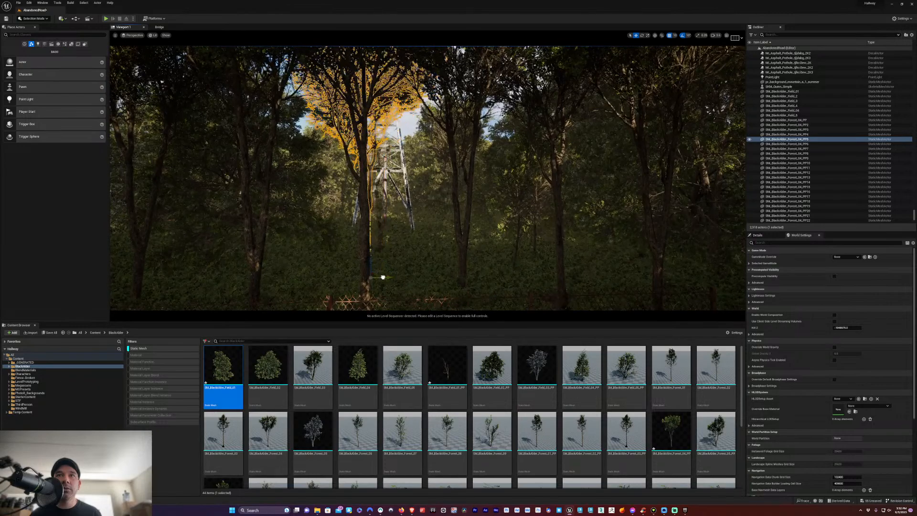
pyautogui.moveTo(382, 277); pyautogui.dragTo(318, 279)
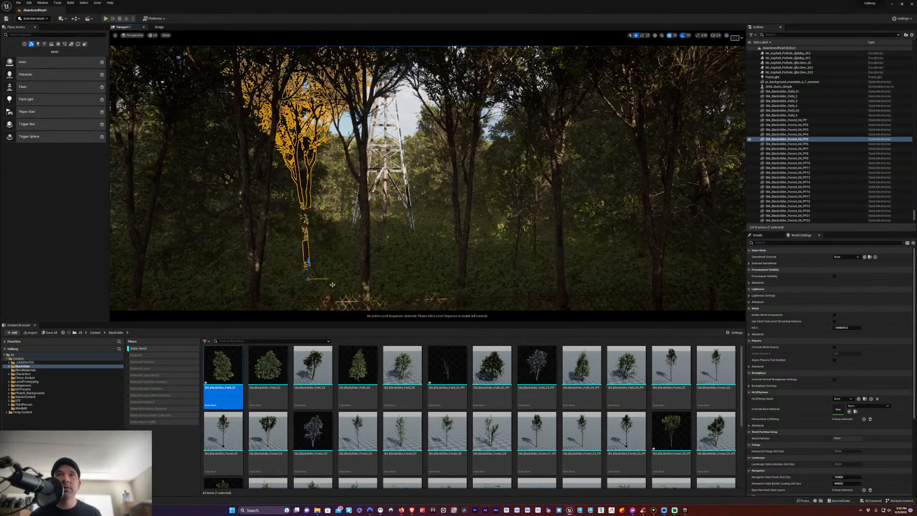
pyautogui.moveTo(438, 270); pyautogui.dragTo(592, 270, button='right')
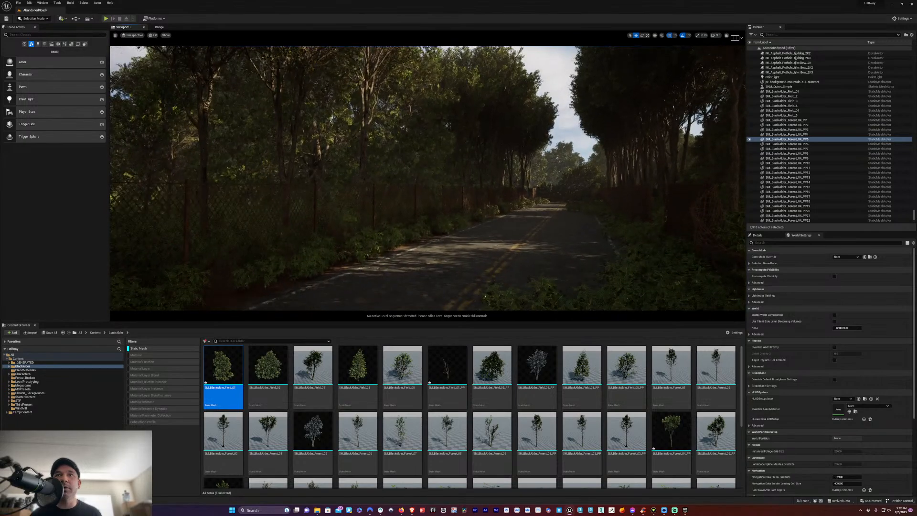
pyautogui.moveTo(592, 270); pyautogui.dragTo(388, 204, button='right')
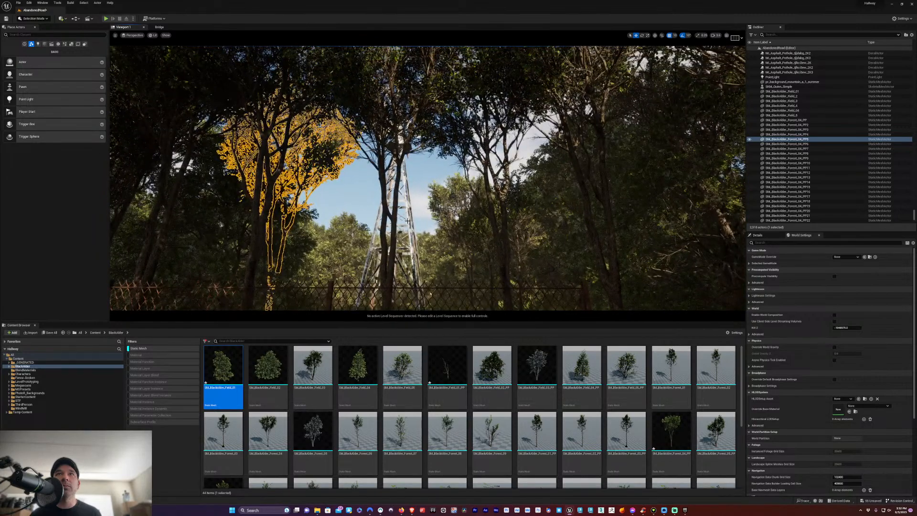
# Try duplicating the grouped windmill in place and undo the duplication
pyautogui.click(402, 238)
pyautogui.press('e')
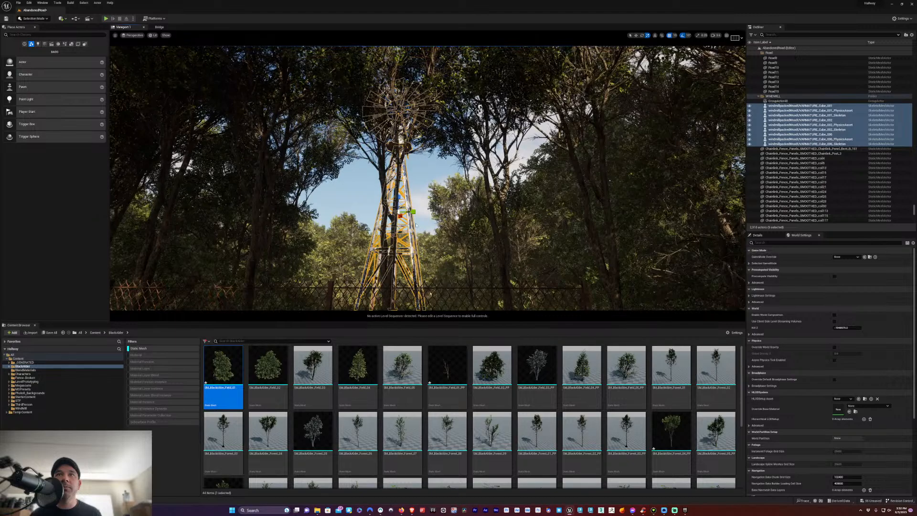
pyautogui.hotkey('ctrl', 'd')
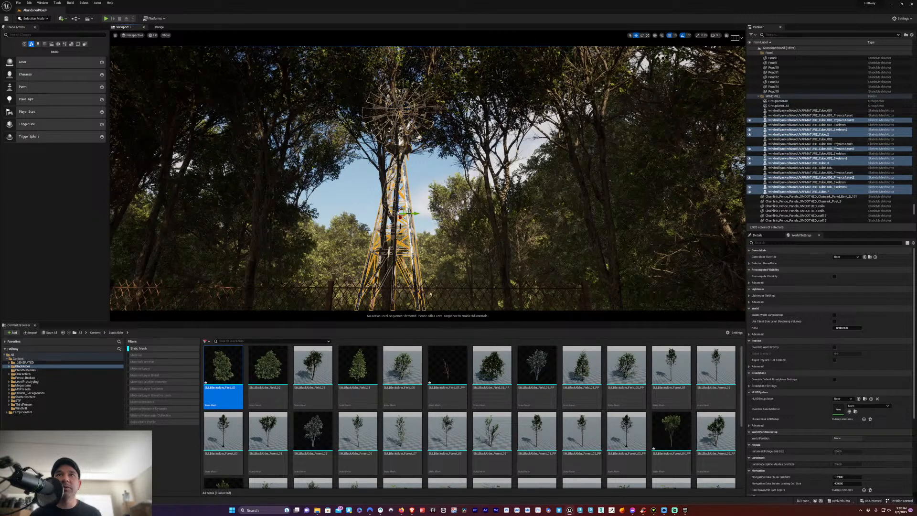
pyautogui.hotkey('ctrl', 'z')
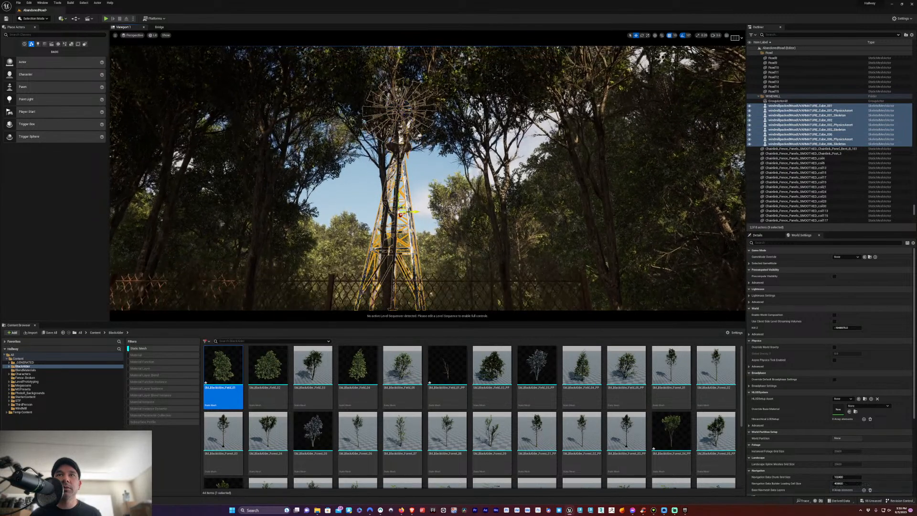
# Undo the last windmill changes and scale the grouped windmill down so its wheel fits the sky opening between the trees
pyautogui.hotkey('ctrl', 'z')
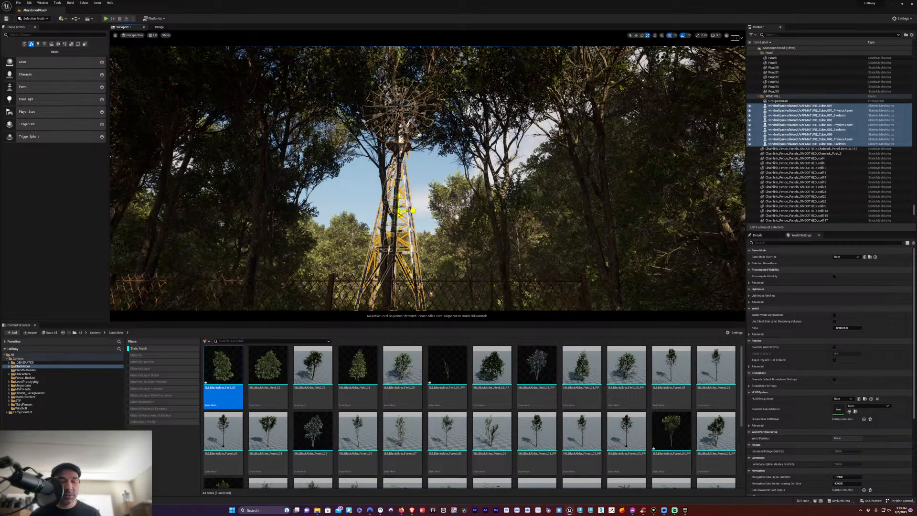
pyautogui.hotkey('ctrl', 'z')
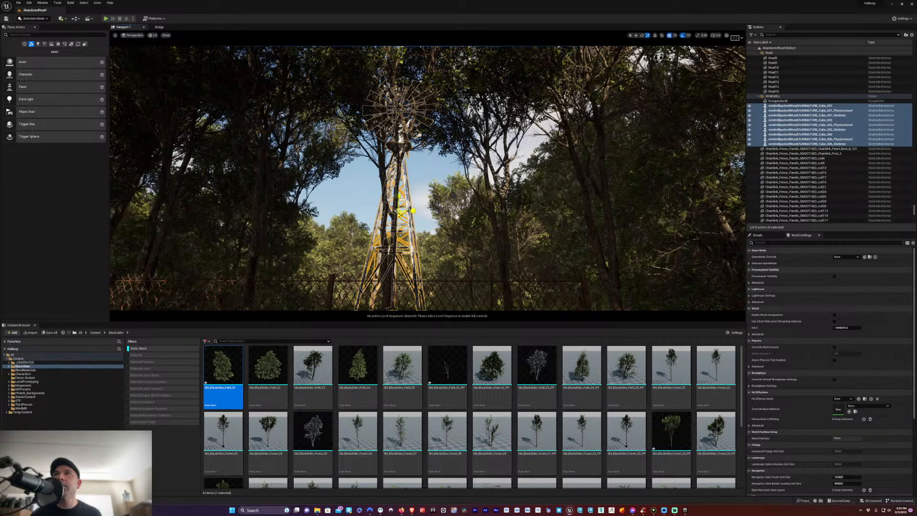
pyautogui.press('w')
pyautogui.press('e')
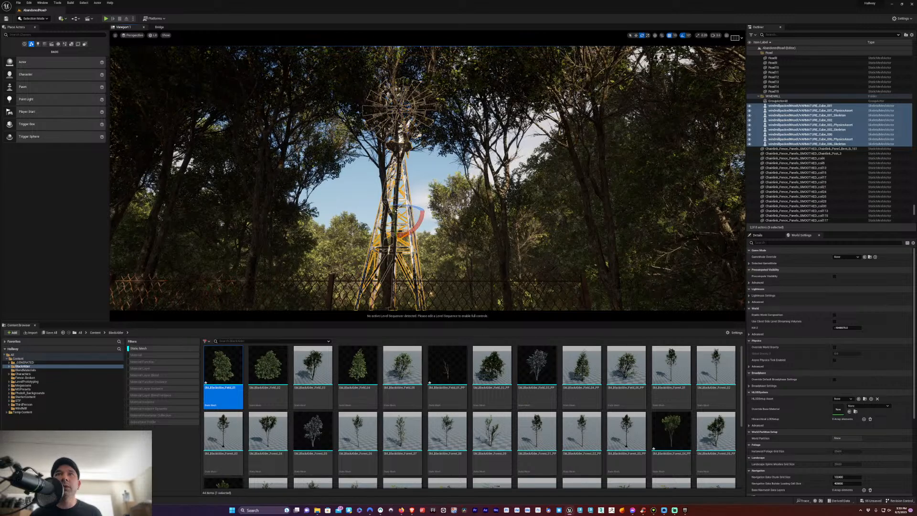
pyautogui.press('r')
pyautogui.moveTo(397, 211); pyautogui.dragTo(397, 244)
pyautogui.press('w')
pyautogui.press('r')
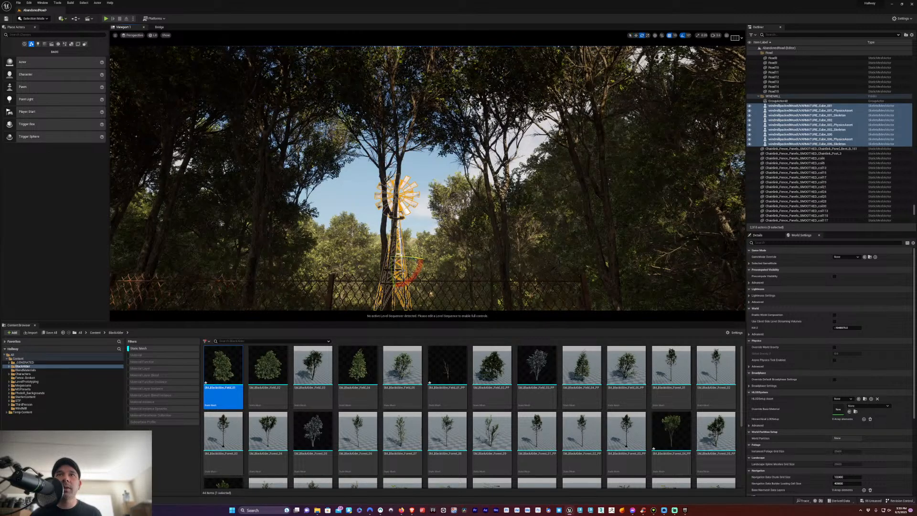
pyautogui.moveTo(396, 259); pyautogui.dragTo(402, 252)
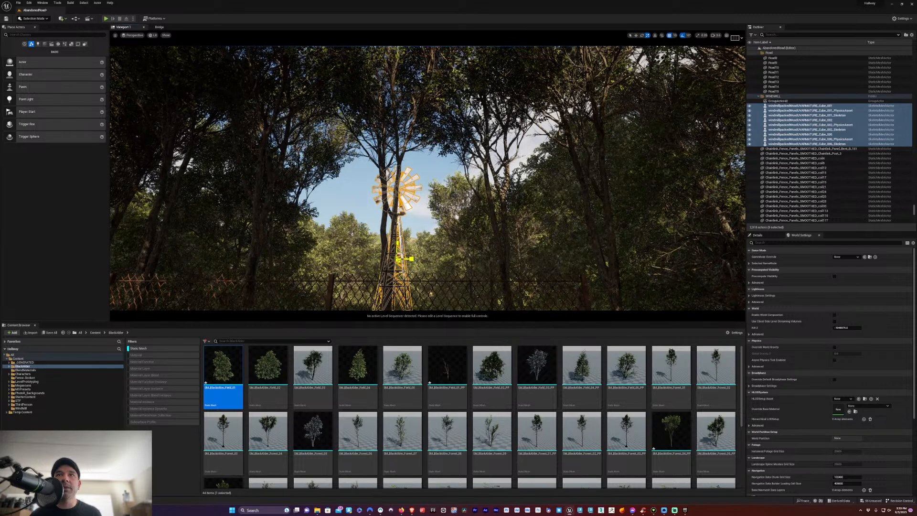
pyautogui.press('w')
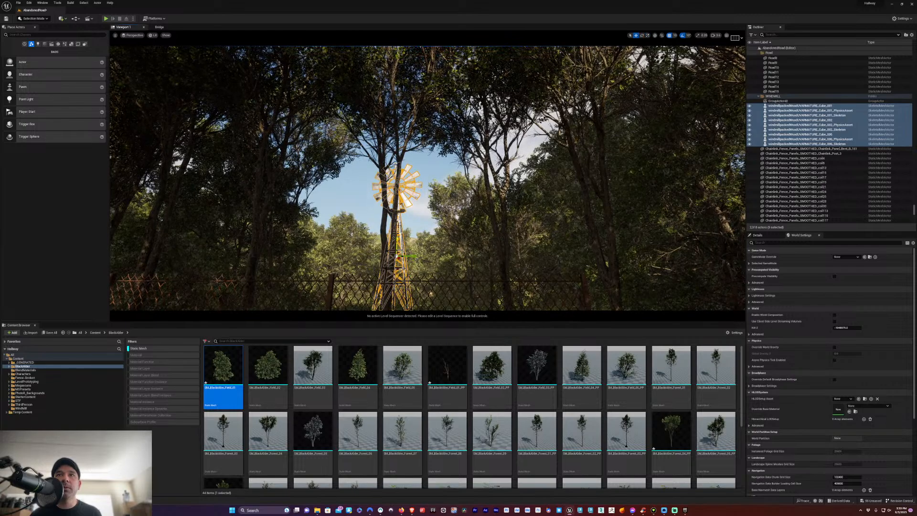
# Lower the grouped windmill until its concrete footing sinks into the undergrowth behind the fence
pyautogui.press('s')
pyautogui.moveTo(421, 232); pyautogui.dragTo(397, 300, button='right')
pyautogui.press('w')
pyautogui.press('w')
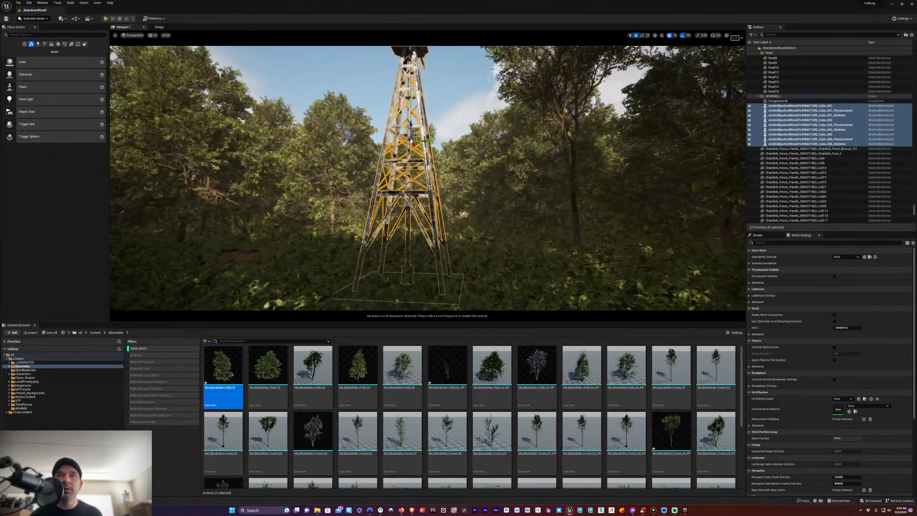
pyautogui.click(396, 300)
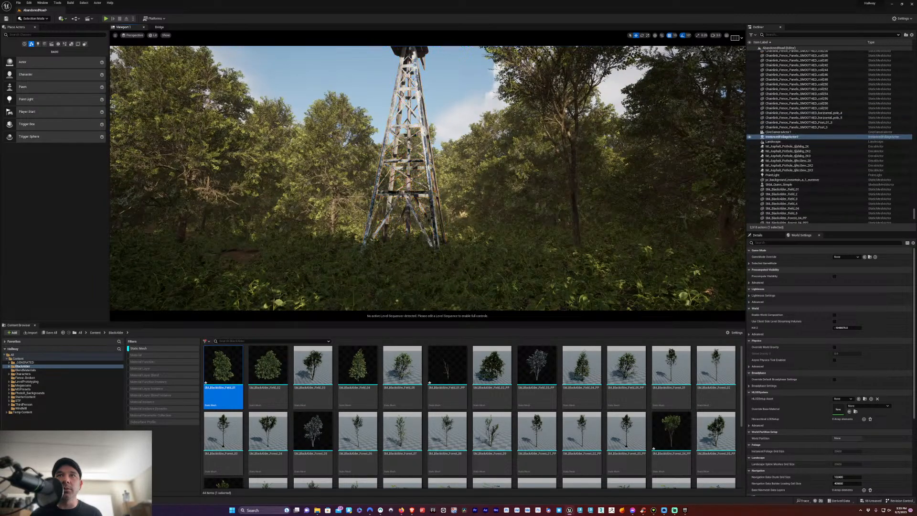
pyautogui.hotkey('ctrl', 'z')
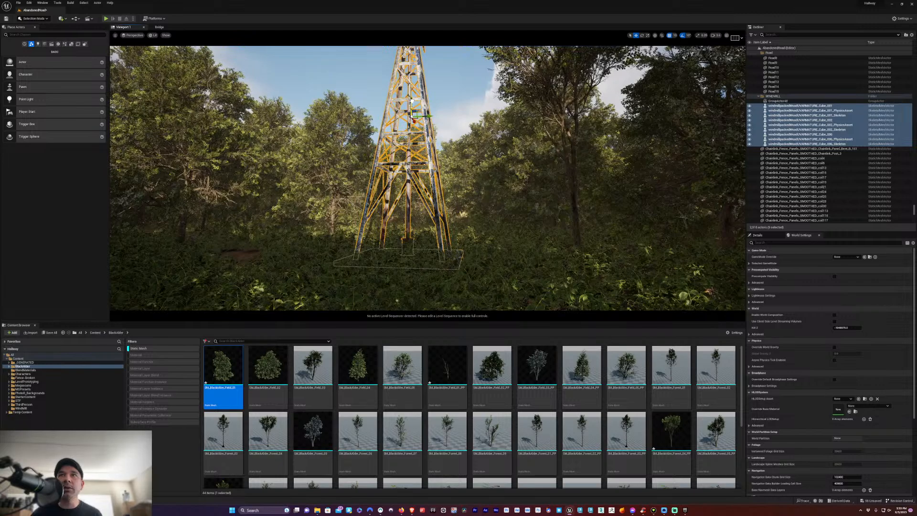
pyautogui.press('w')
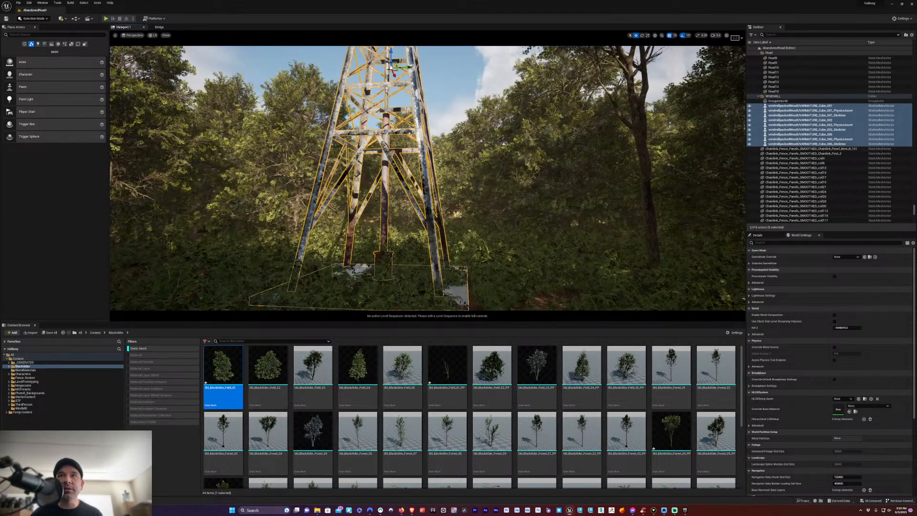
pyautogui.moveTo(392, 52); pyautogui.dragTo(388, 67)
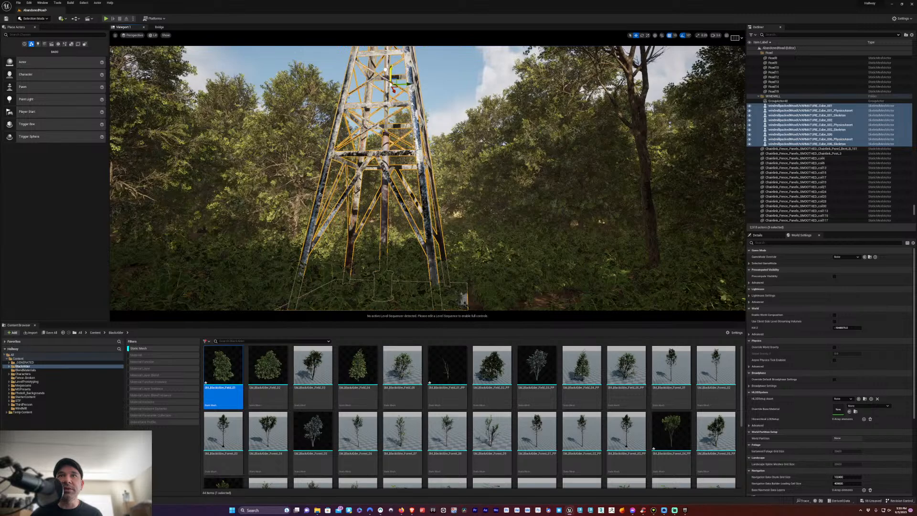
# Enlarge the grouped windmill slightly and check how it sits between the trees from the fenced roadside
pyautogui.moveTo(394, 252); pyautogui.dragTo(389, 215, button='right')
pyautogui.press('s')
pyautogui.press('d')
pyautogui.press('q')
pyautogui.press('e')
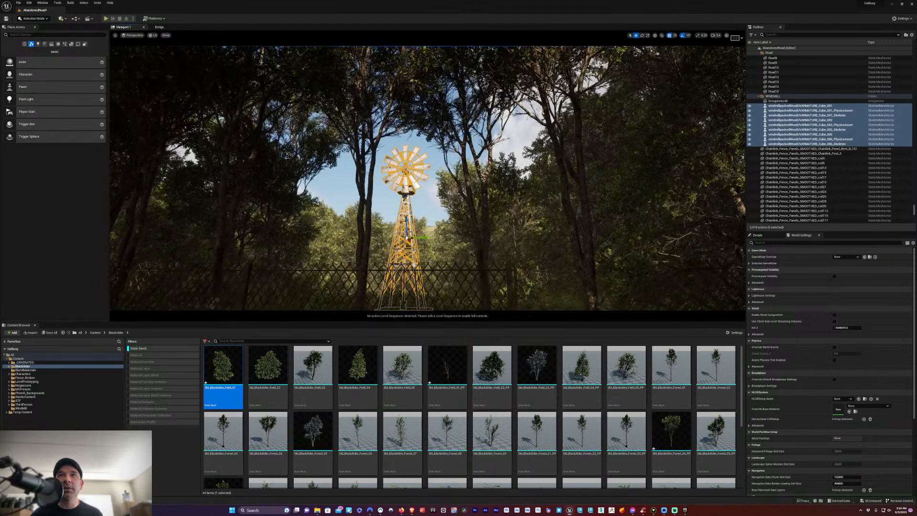
pyautogui.press('e')
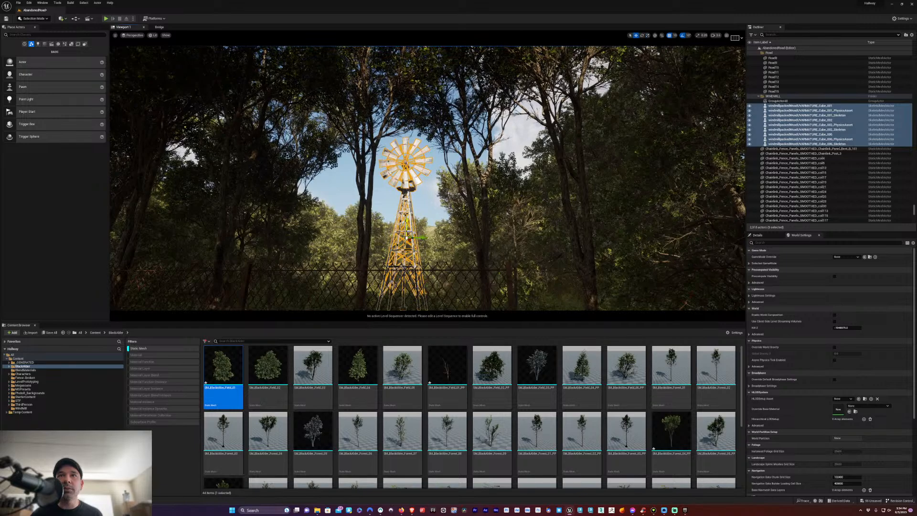
pyautogui.moveTo(407, 219); pyautogui.dragTo(397, 254, button='right')
pyautogui.click(427, 288)
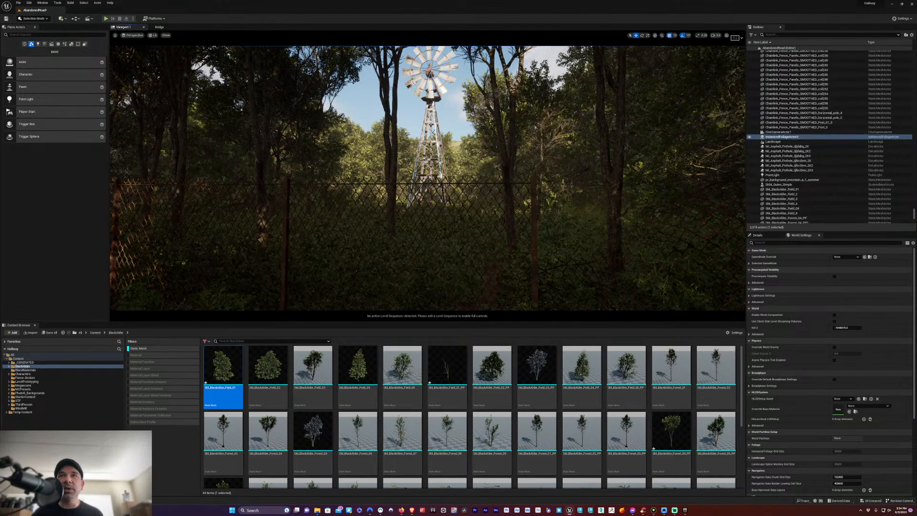
pyautogui.moveTo(428, 288)
pyautogui.mouseDown(button='right')
pyautogui.moveTo(549, 288)
pyautogui.moveTo(414, 288)
pyautogui.moveTo(597, 288)
pyautogui.moveTo(353, 288)
pyautogui.moveTo(441, 281)
pyautogui.mouseUp(button='right')
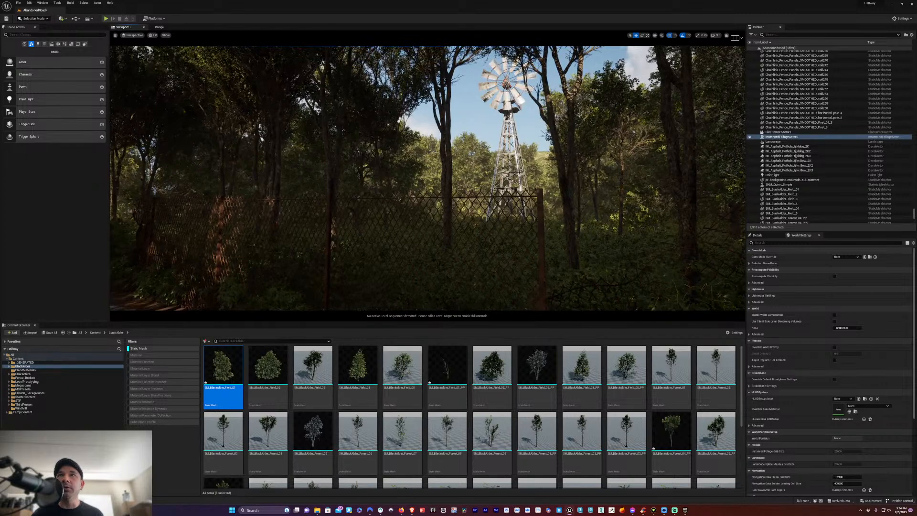
# Adjust the windmill's scale slightly and shift it sideways in the gap between the trees
pyautogui.click(520, 172)
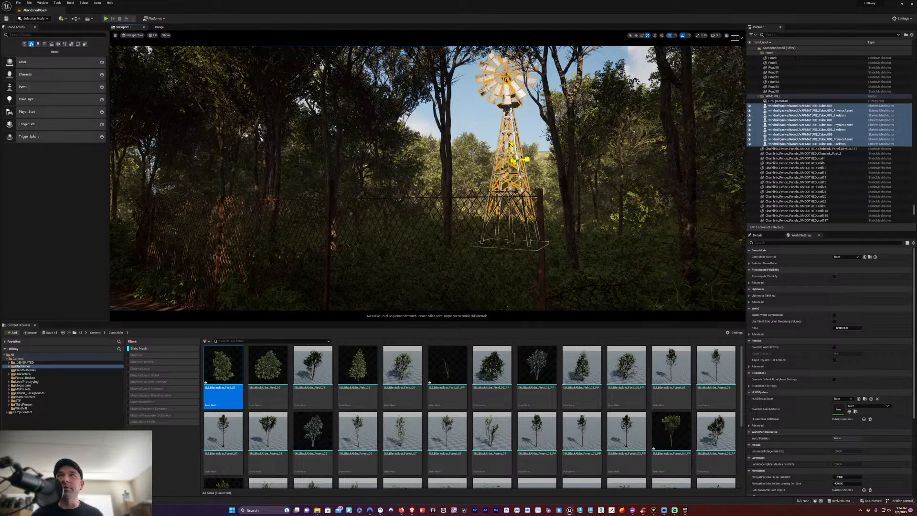
pyautogui.click(504, 163)
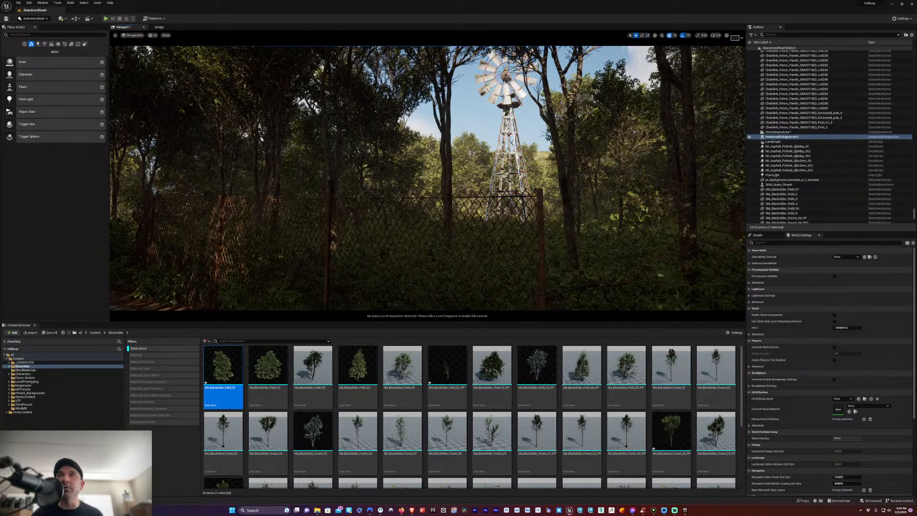
pyautogui.click(507, 156)
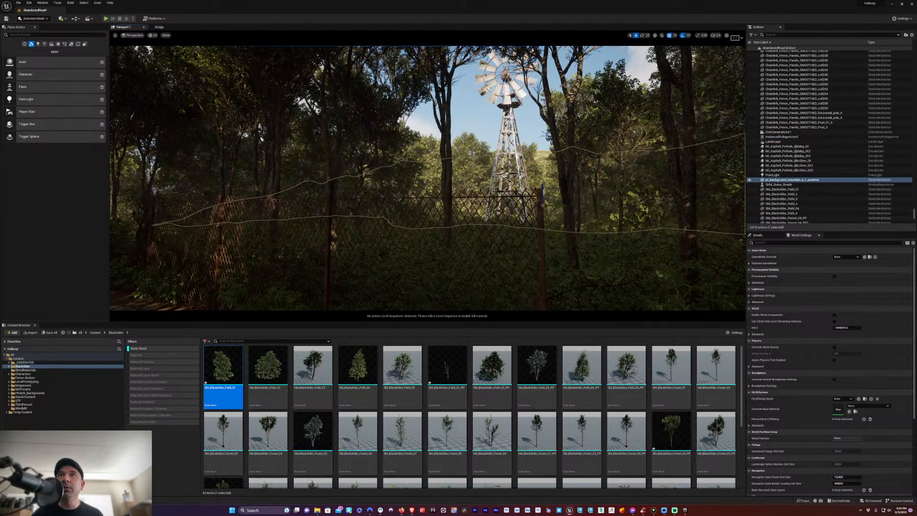
pyautogui.click(512, 162)
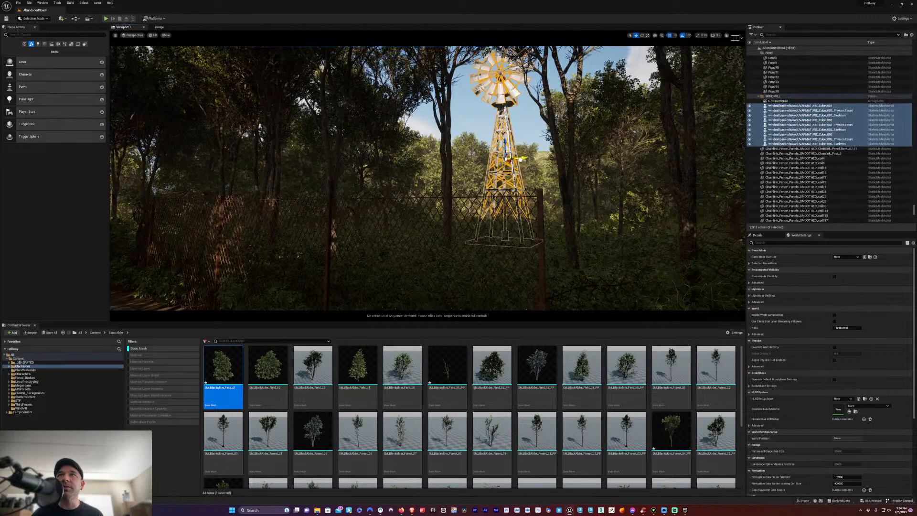
pyautogui.click(540, 162)
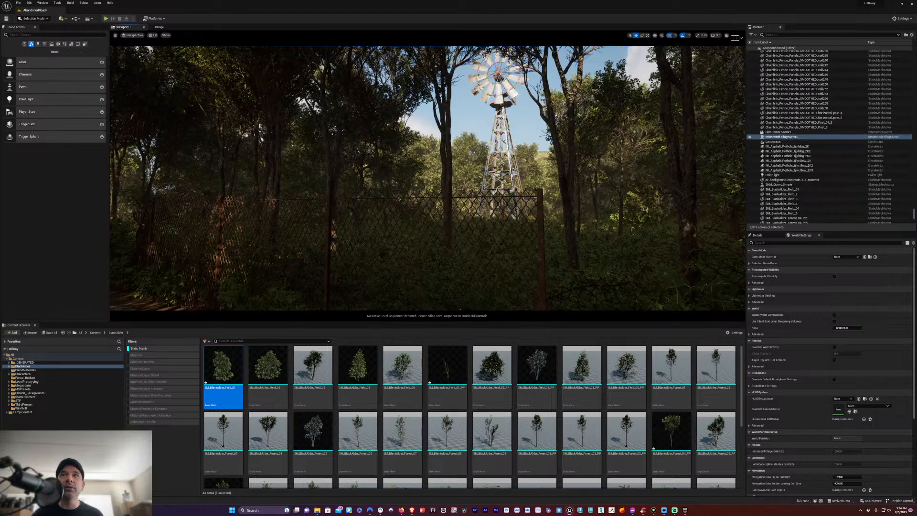
# Duplicate the Black Alder forest tree beside the windmill toward the tower and push the copy deeper into the woods
pyautogui.moveTo(540, 163); pyautogui.dragTo(561, 162, button='right')
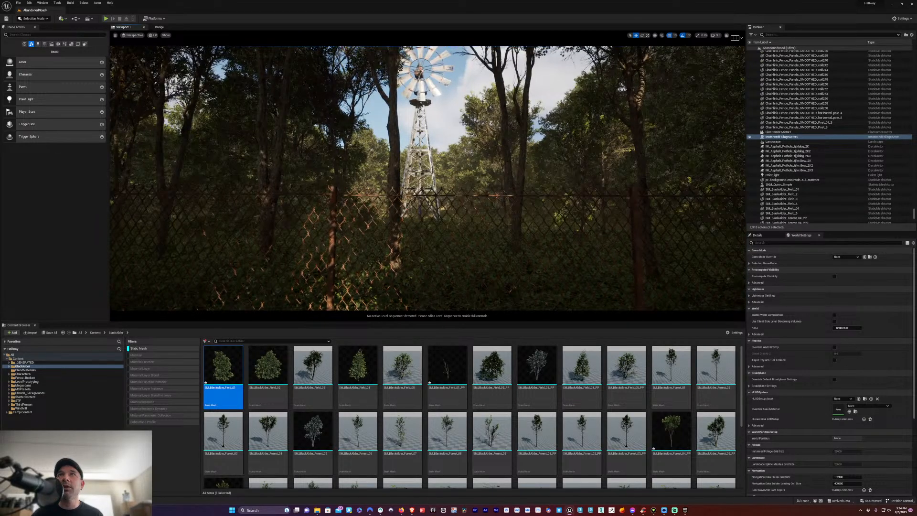
pyautogui.click(508, 168)
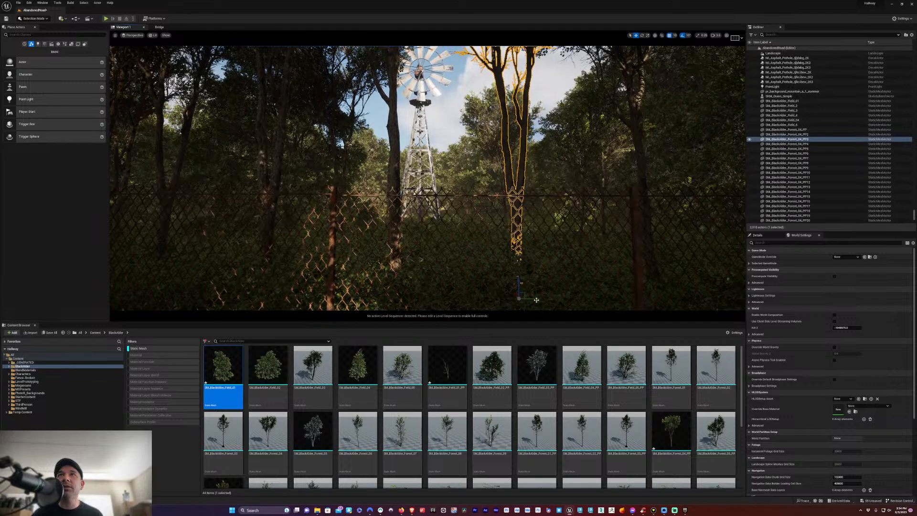
pyautogui.keyDown('alt'); pyautogui.moveTo(537, 299); pyautogui.dragTo(473, 298); pyautogui.keyUp('alt')
pyautogui.moveTo(473, 298); pyautogui.dragTo(860, 298, button='right')
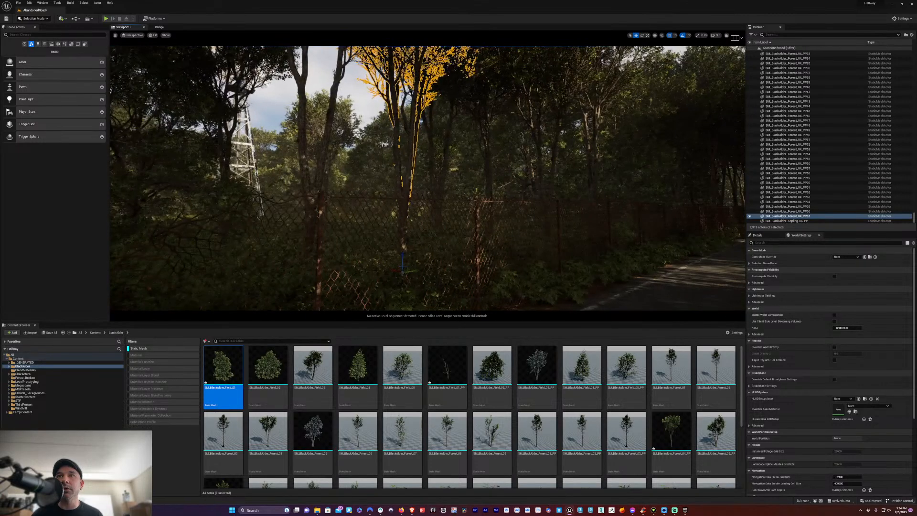
pyautogui.moveTo(393, 271); pyautogui.dragTo(349, 258)
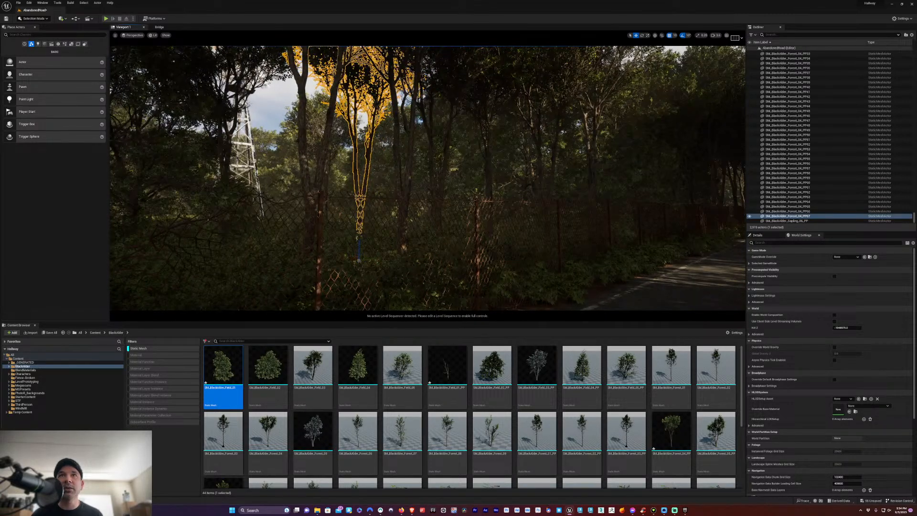
pyautogui.moveTo(352, 258)
pyautogui.mouseDown(button='right')
pyautogui.moveTo(587, 258)
pyautogui.moveTo(324, 258)
pyautogui.moveTo(348, 258)
pyautogui.mouseUp(button='right')
# Move the duplicated forest tree sideways, clear of the windmill tower, and check the scene along the road
pyautogui.click(468, 181)
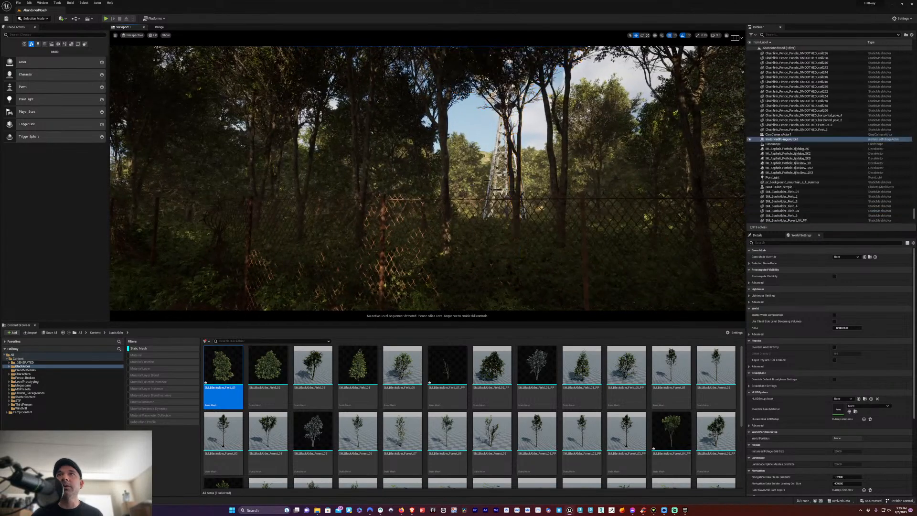
pyautogui.click(514, 177)
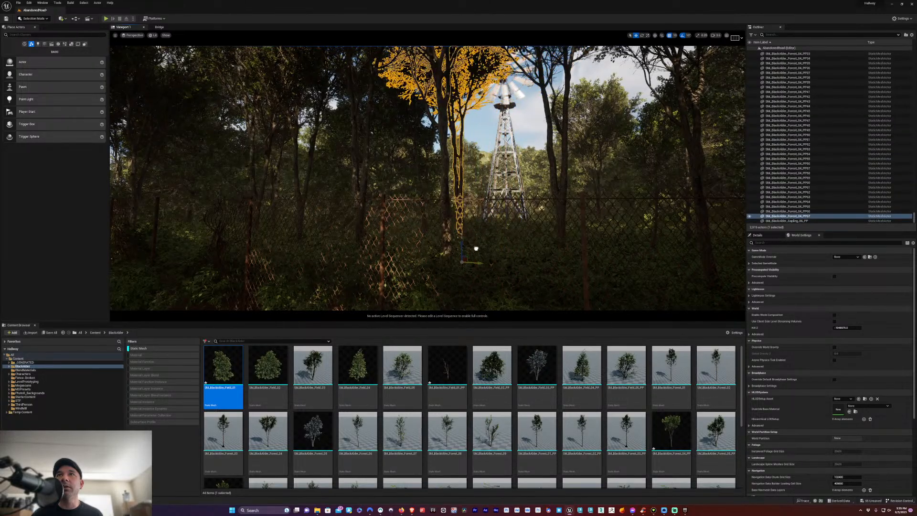
pyautogui.moveTo(487, 249); pyautogui.dragTo(490, 249)
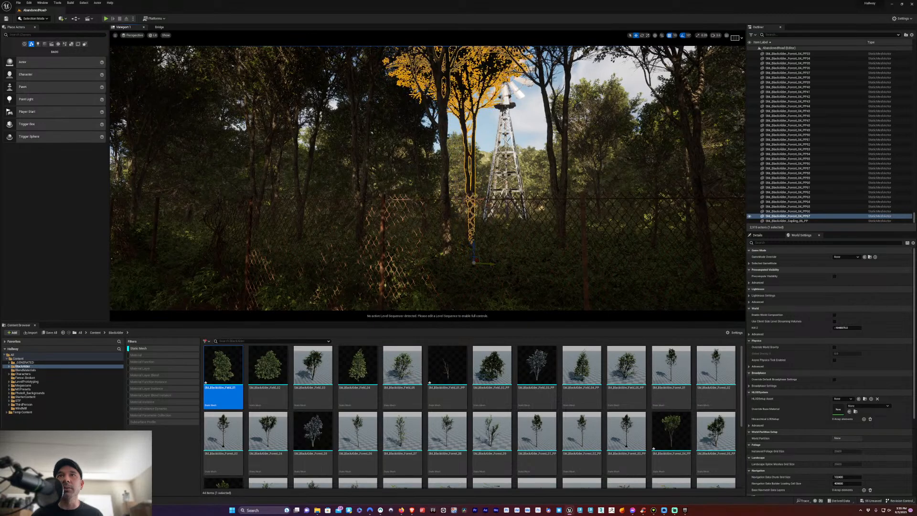
pyautogui.moveTo(489, 249)
pyautogui.mouseDown(button='right')
pyautogui.moveTo(573, 254)
pyautogui.moveTo(659, 243)
pyautogui.moveTo(553, 239)
pyautogui.moveTo(739, 241)
pyautogui.moveTo(311, 244)
pyautogui.moveTo(487, 241)
pyautogui.mouseUp(button='right')
pyautogui.press('w')
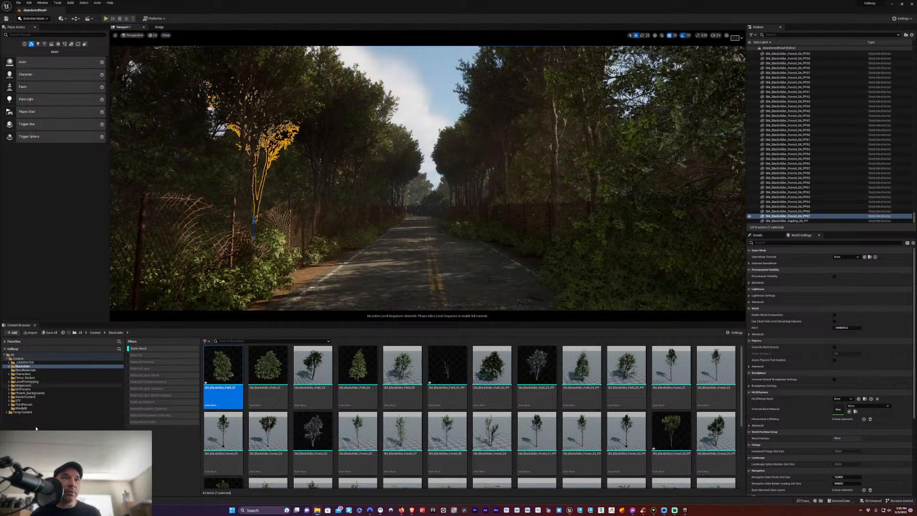
# Create a new folder named CARS inside the project's Content folder
pyautogui.click(26, 366)
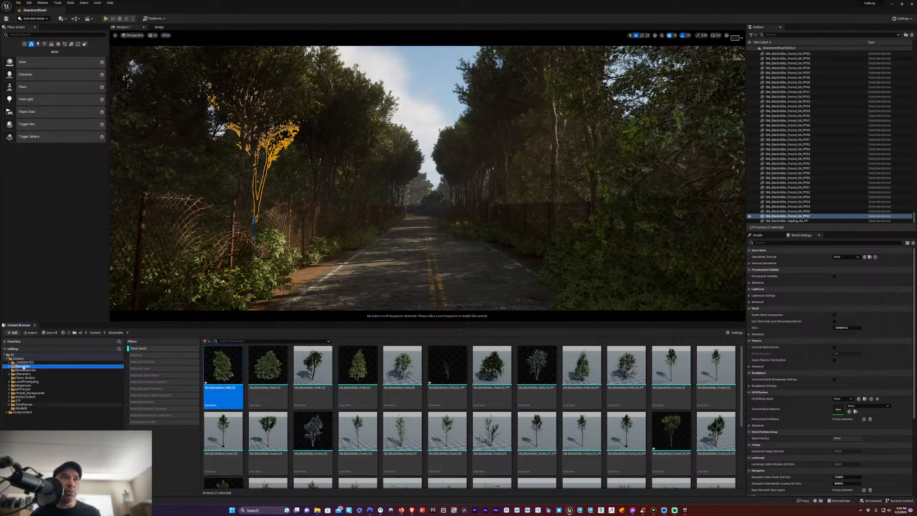
pyautogui.click(22, 358)
pyautogui.rightClick(22, 359)
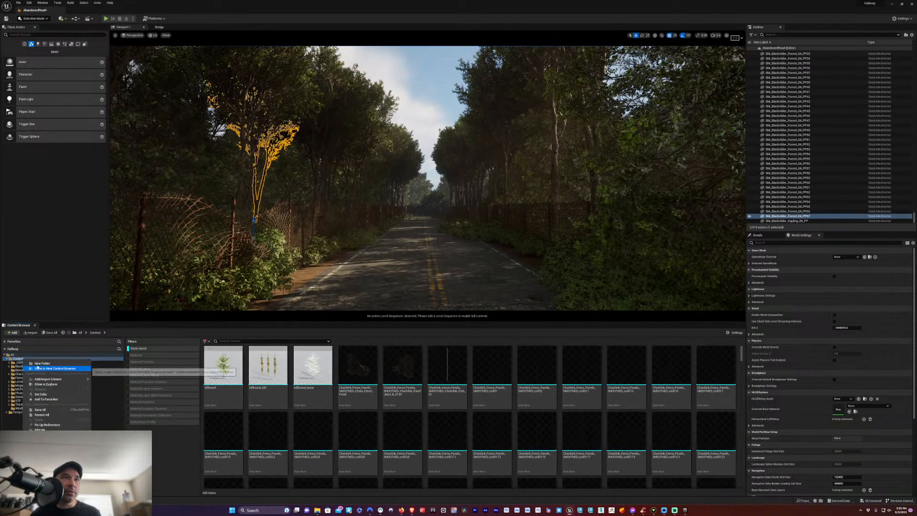
pyautogui.click(38, 363)
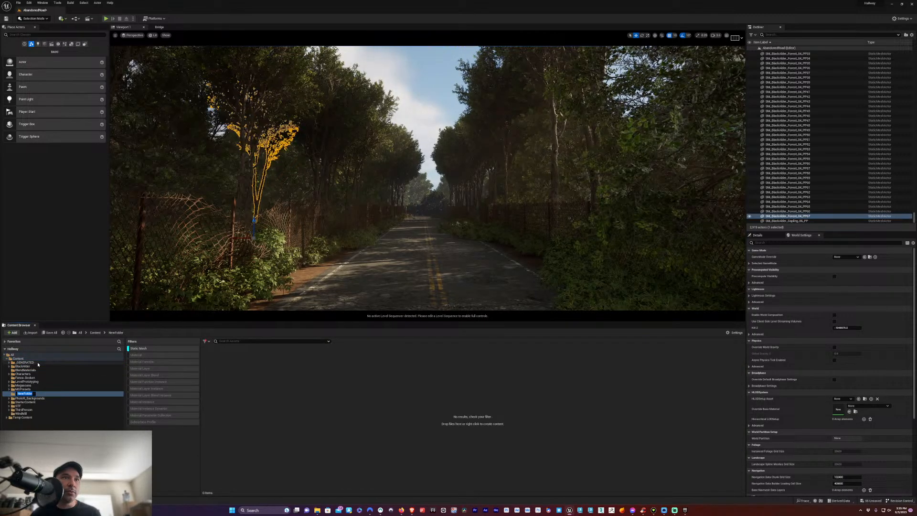
pyautogui.write('CARS')
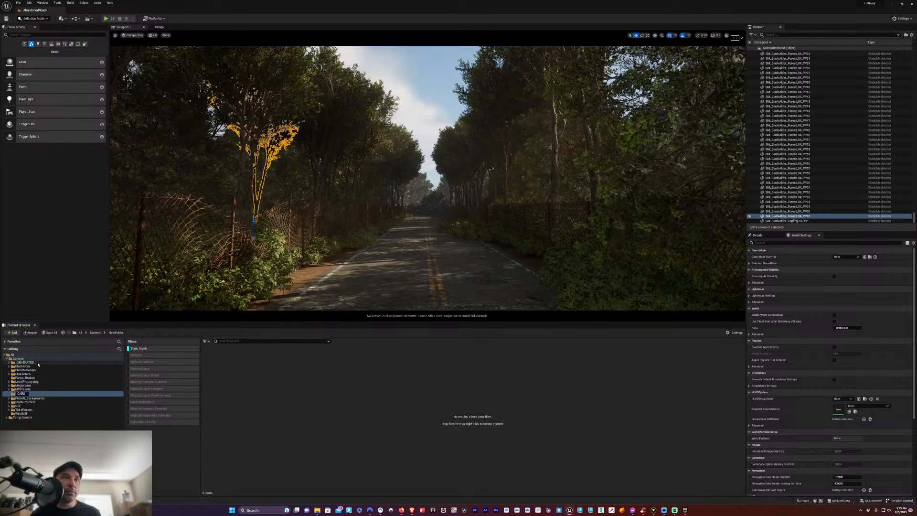
pyautogui.press('Return')
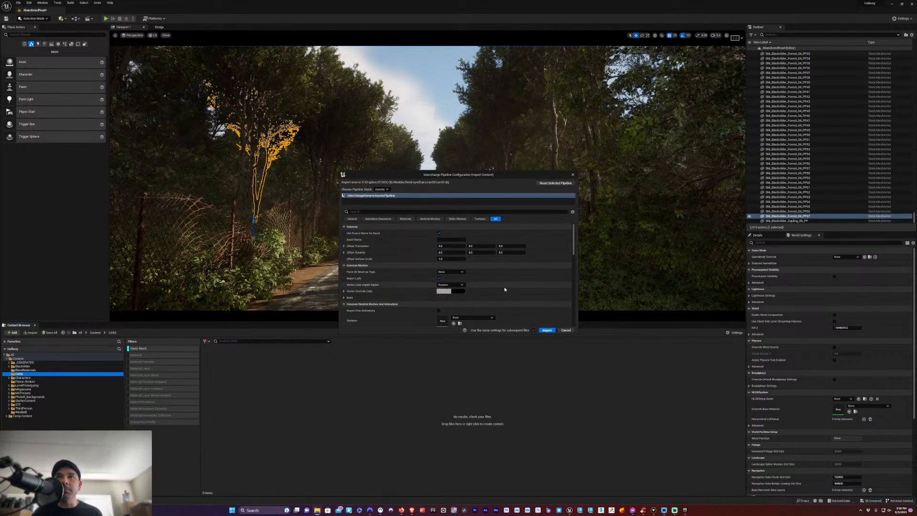
# Import the destroyed car model into the CARS folder with the default pipeline settings and turn off the Static Mesh filter
pyautogui.click(546, 330)
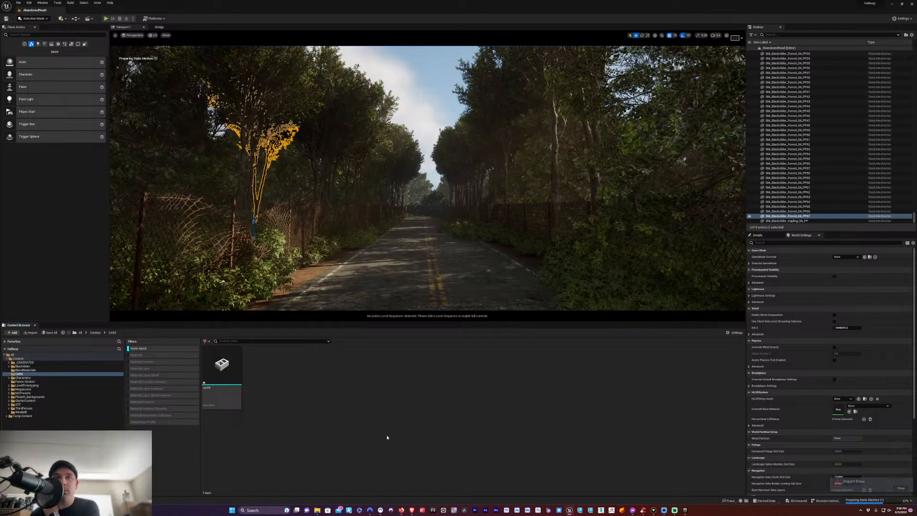
pyautogui.click(143, 349)
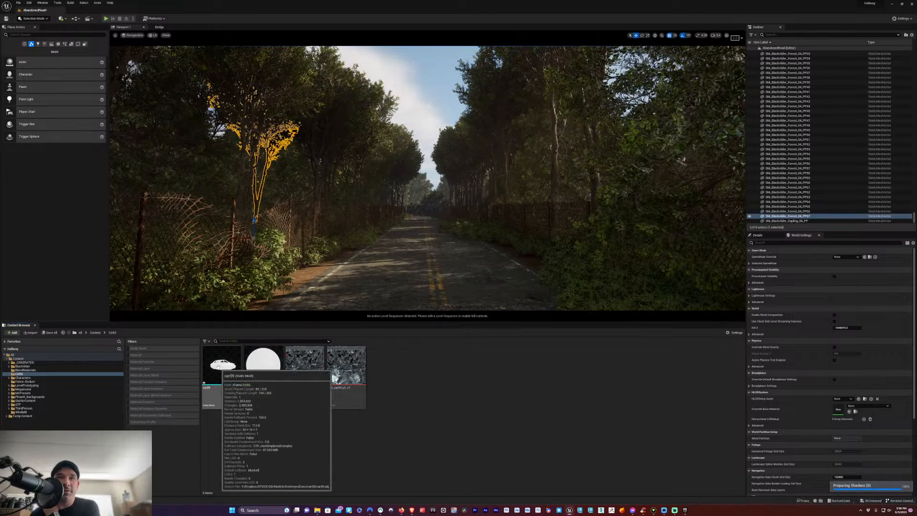
# Open the imported car's material and separate its emissive colour node from the texture node in the graph
pyautogui.click(221, 367)
pyautogui.doubleClick(258, 368)
pyautogui.moveTo(312, 319); pyautogui.dragTo(354, 323, button='right')
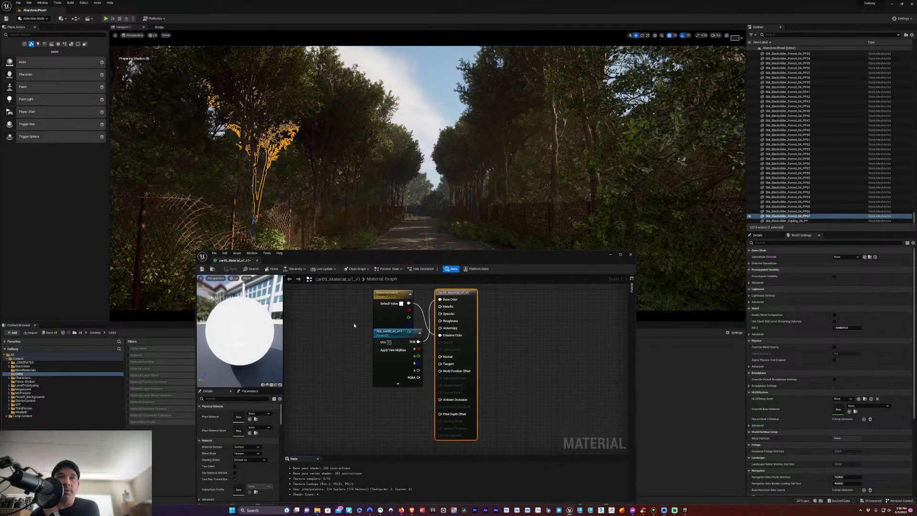
pyautogui.click(330, 346)
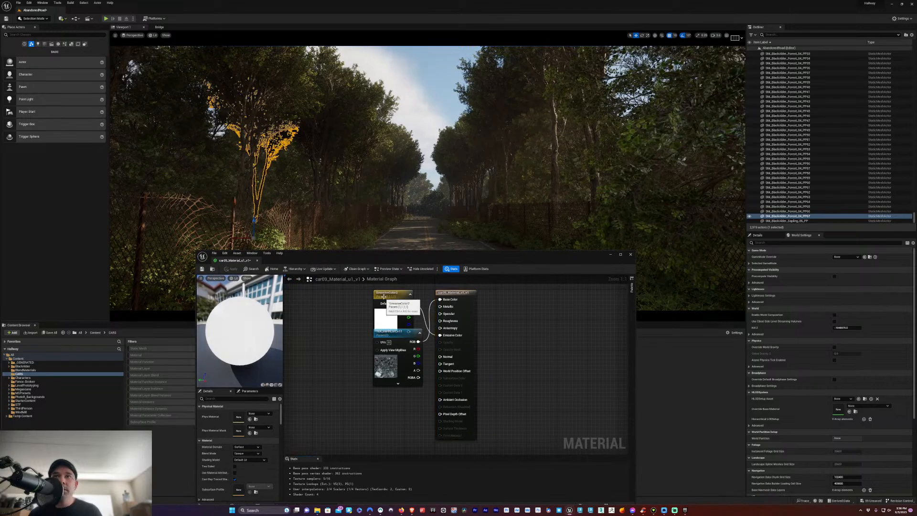
pyautogui.moveTo(383, 293); pyautogui.dragTo(354, 294)
pyautogui.moveTo(344, 343); pyautogui.dragTo(359, 384)
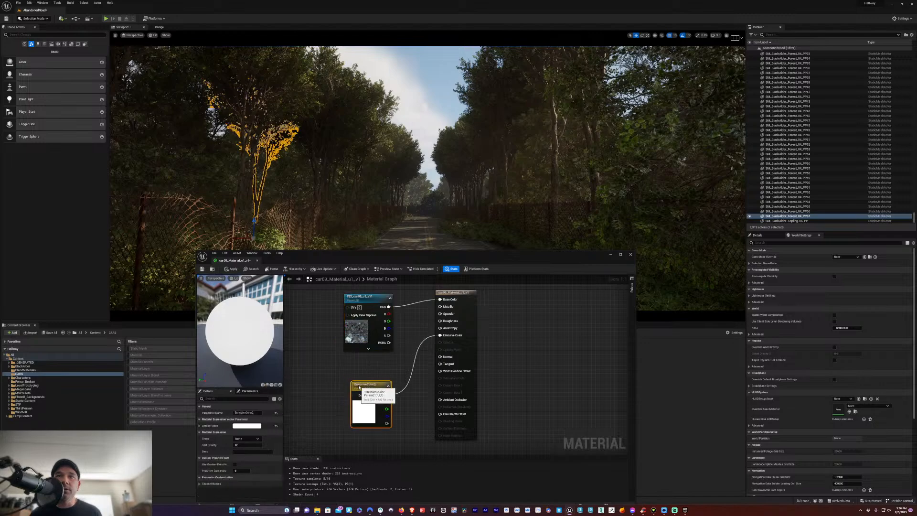
# Delete the white emissive colour parameter node from the car material and save the material
pyautogui.click(365, 379)
pyautogui.click(367, 384)
pyautogui.press('Delete')
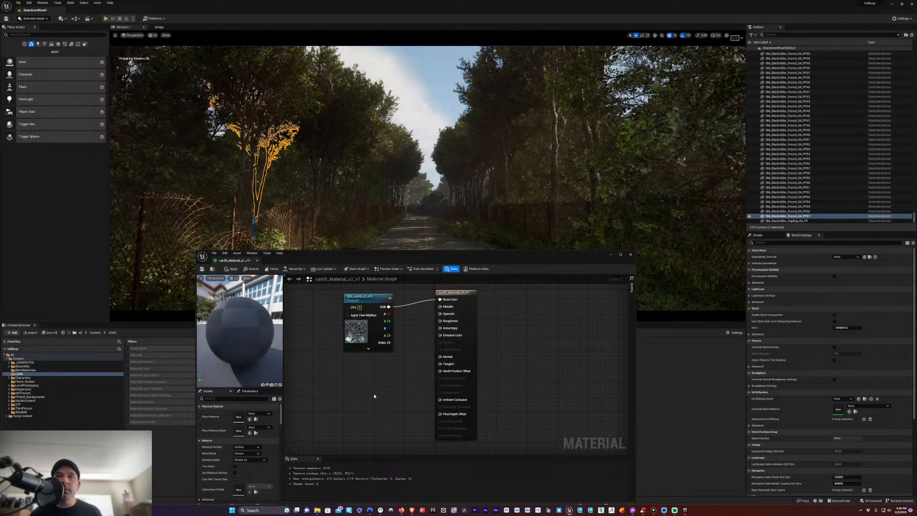
pyautogui.moveTo(344, 256); pyautogui.dragTo(504, 227)
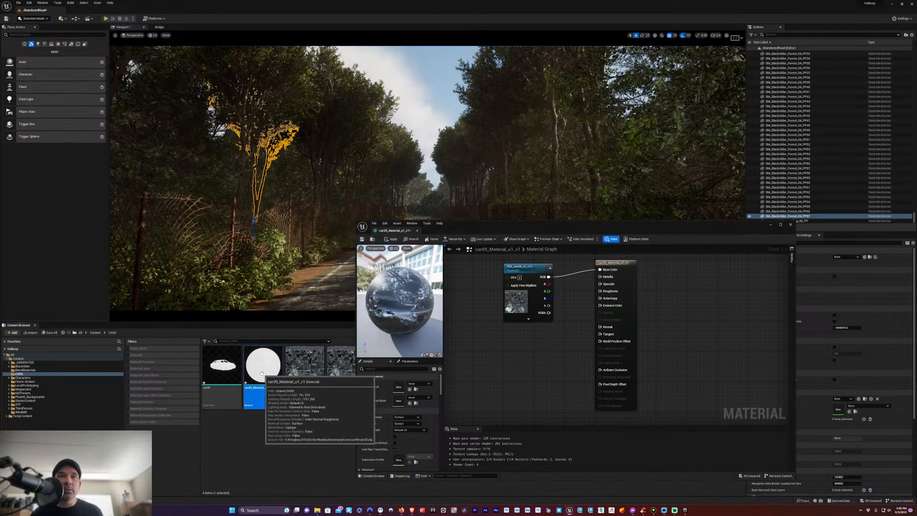
pyautogui.hotkey('ctrl', 's')
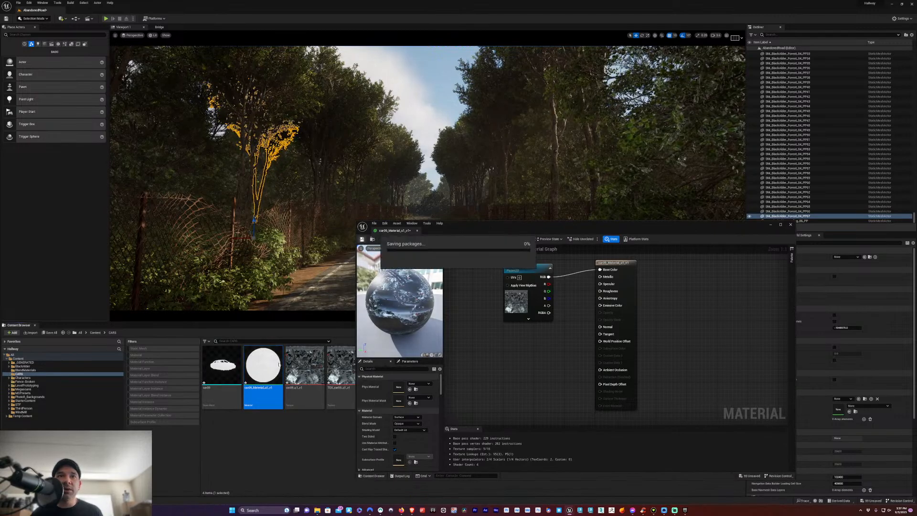
# Place the destroyed car on the road shoulder by the broken fence, close the material editor, and turn the car to face down the road
pyautogui.click(222, 366)
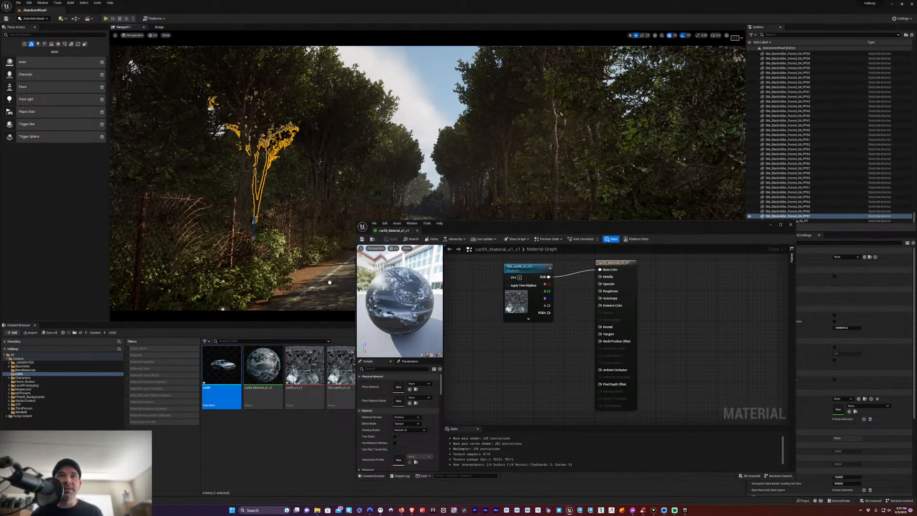
pyautogui.click(330, 283)
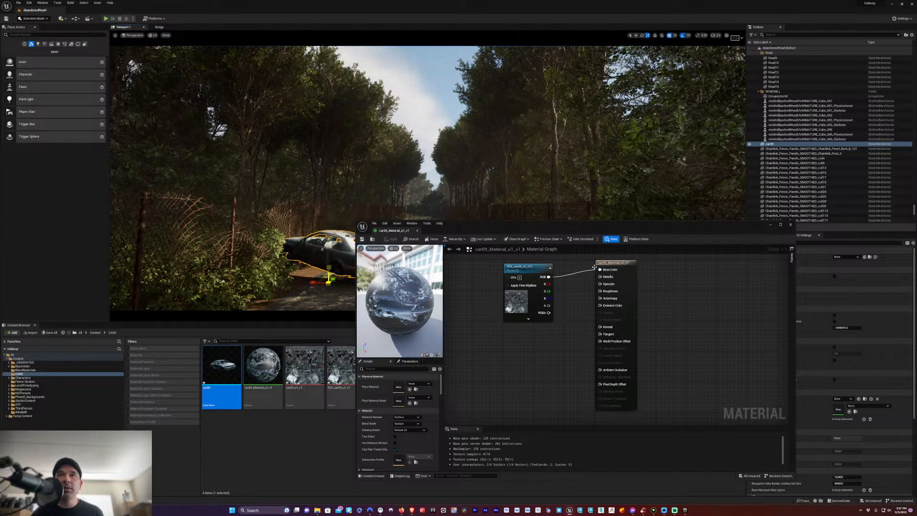
pyautogui.click(791, 225)
pyautogui.moveTo(328, 284); pyautogui.dragTo(363, 297)
pyautogui.press('e')
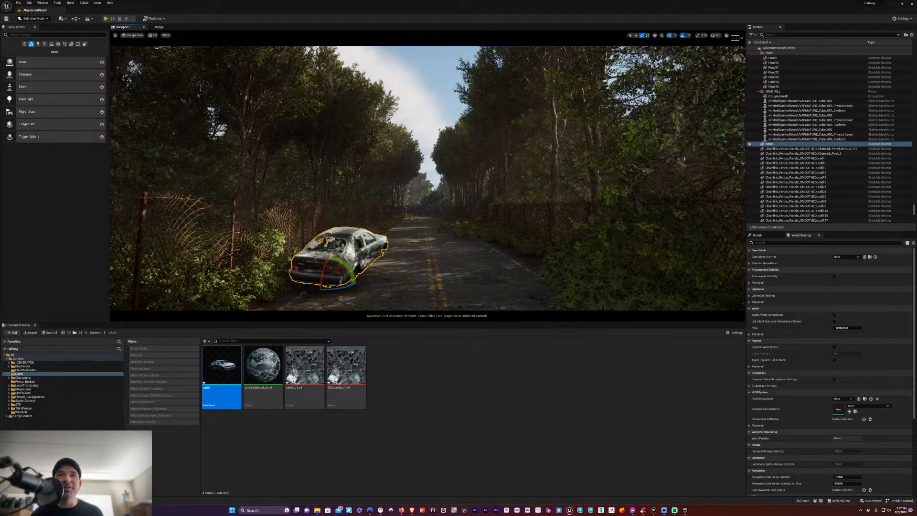
# Lower the destroyed car onto the asphalt and adjust its tilt so it sits level on the road
pyautogui.moveTo(363, 297); pyautogui.dragTo(243, 299, button='right')
pyautogui.press('w')
pyautogui.press('w')
pyautogui.moveTo(351, 299); pyautogui.dragTo(369, 284)
pyautogui.press('w')
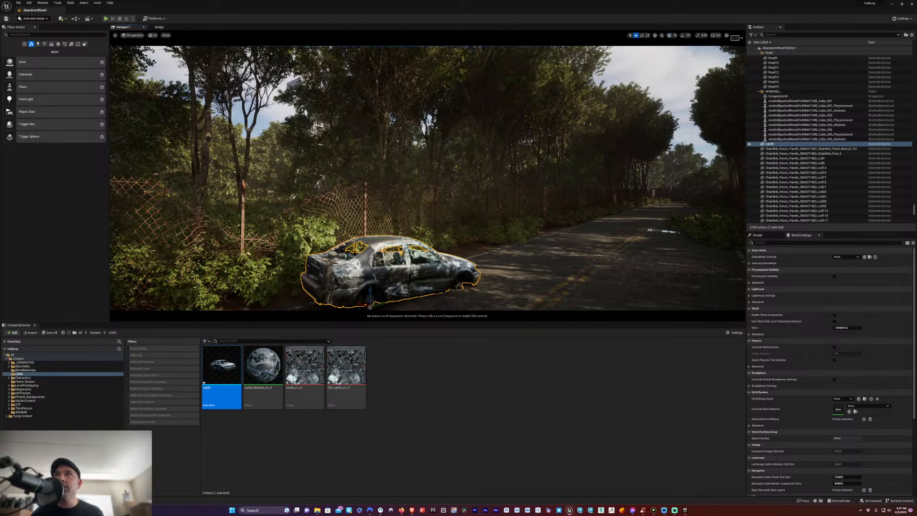
pyautogui.moveTo(369, 292); pyautogui.dragTo(369, 296)
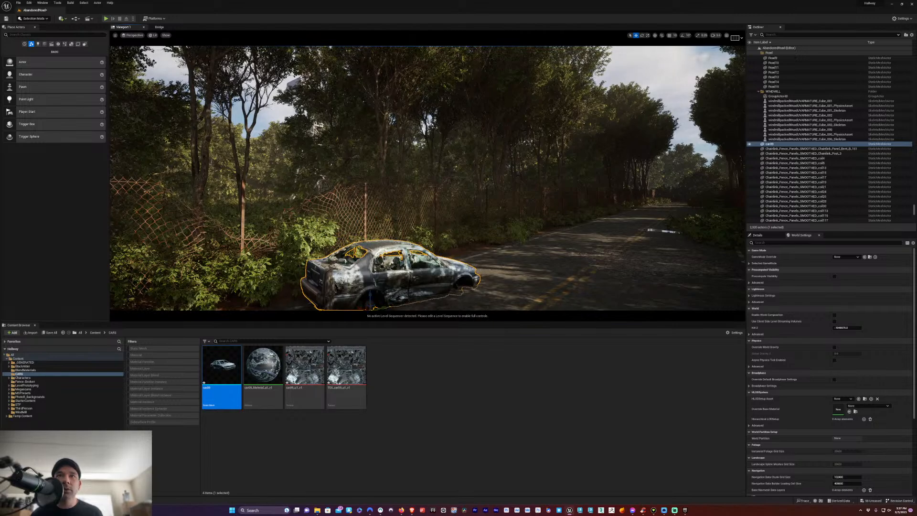
pyautogui.moveTo(369, 296); pyautogui.dragTo(378, 262, button='middle')
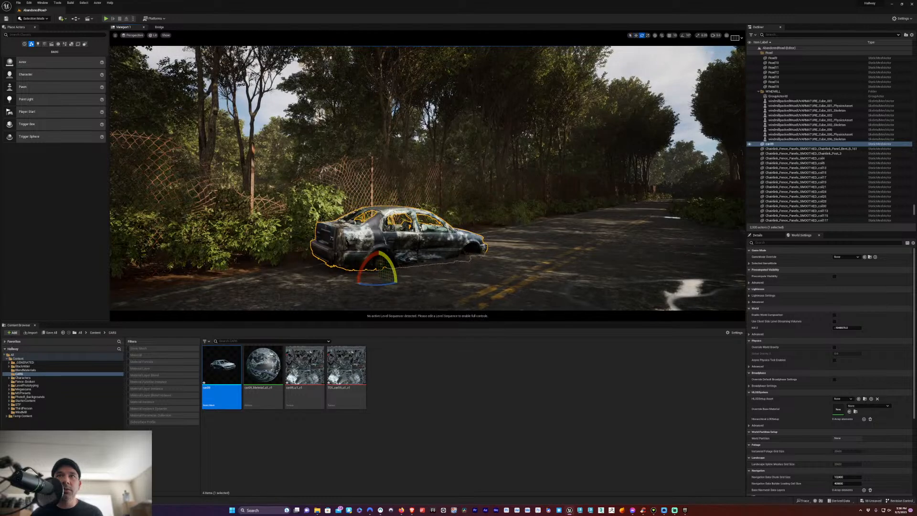
pyautogui.moveTo(369, 260); pyautogui.dragTo(378, 252)
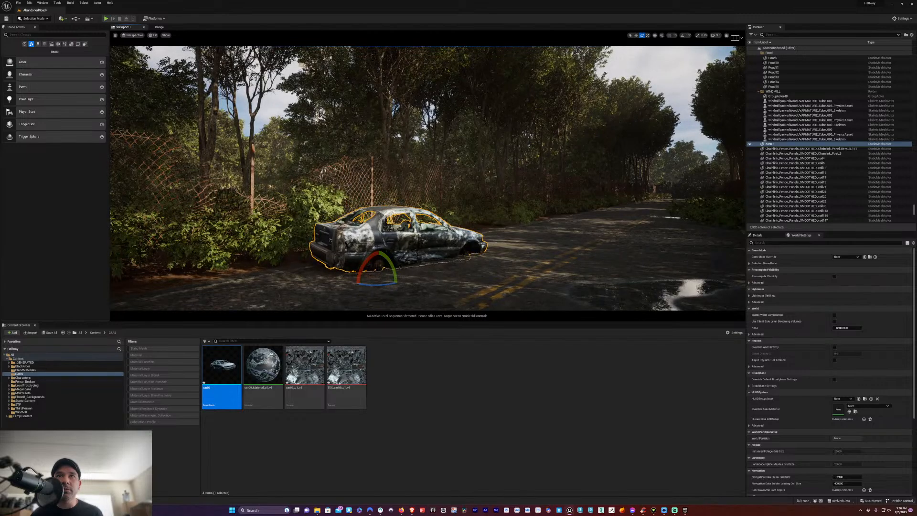
pyautogui.press('w')
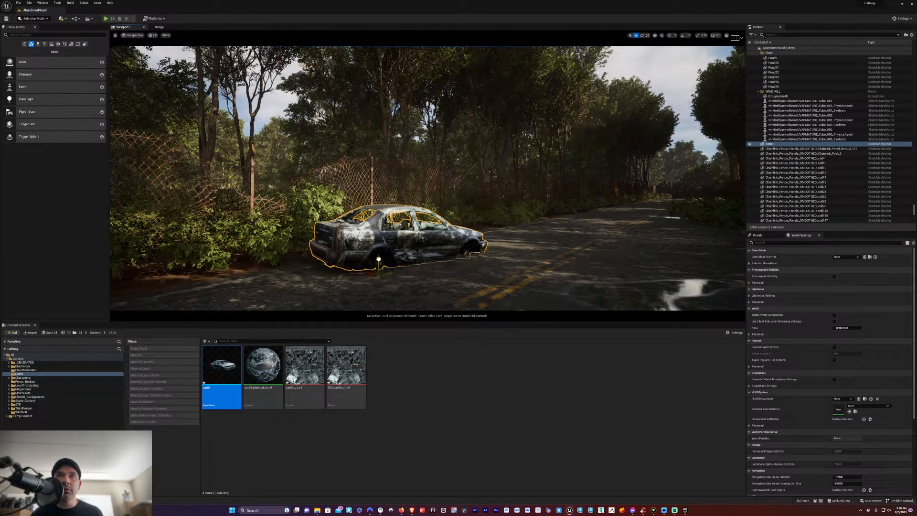
# Move the mannequin from far down the road to just behind the destroyed car's trunk as a scale reference
pyautogui.moveTo(427, 177); pyautogui.dragTo(620, 178, button='right')
pyautogui.click(307, 205)
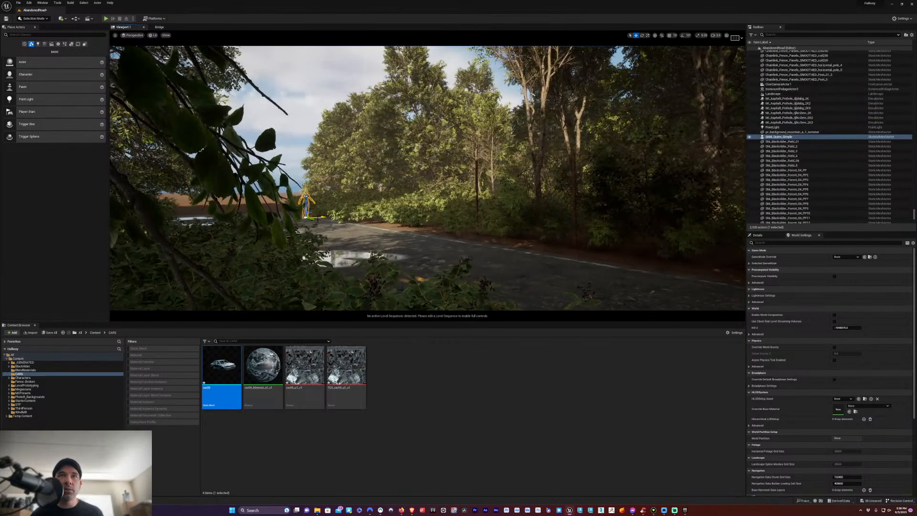
pyautogui.moveTo(317, 222); pyautogui.dragTo(676, 282)
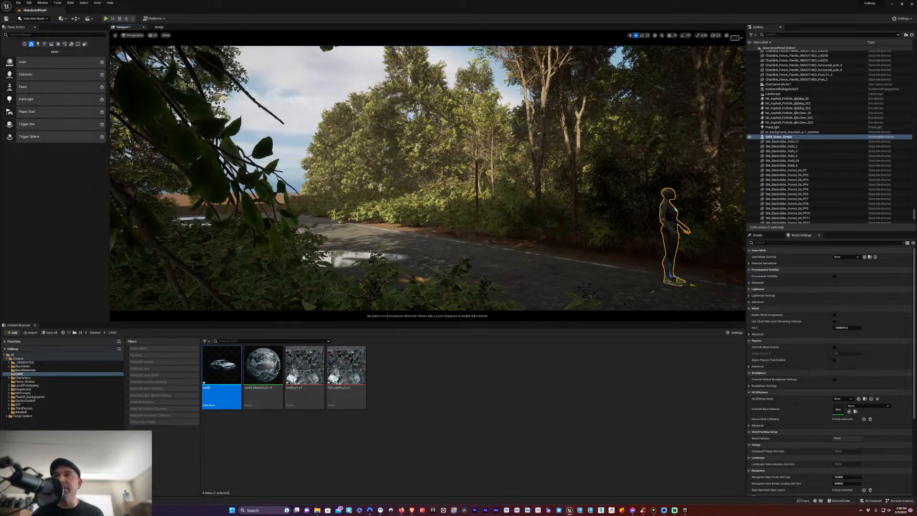
pyautogui.moveTo(427, 177); pyautogui.dragTo(604, 178, button='right')
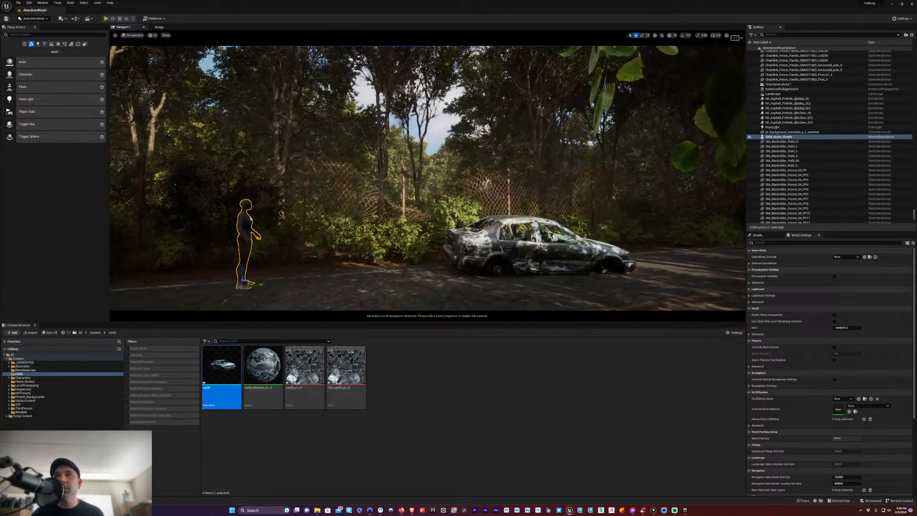
pyautogui.moveTo(262, 285); pyautogui.dragTo(441, 285)
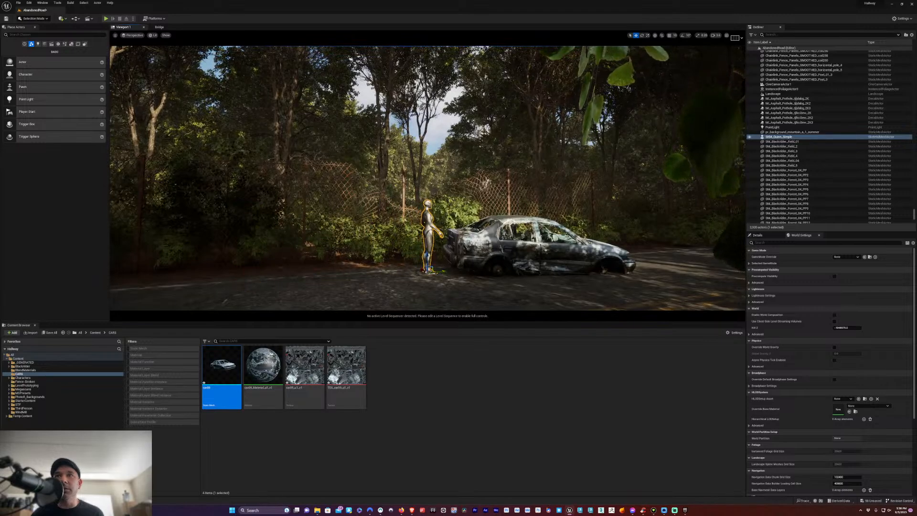
# Scale the destroyed car up slightly to match the mannequin's height and check it along the road
pyautogui.click(499, 253)
pyautogui.press('e')
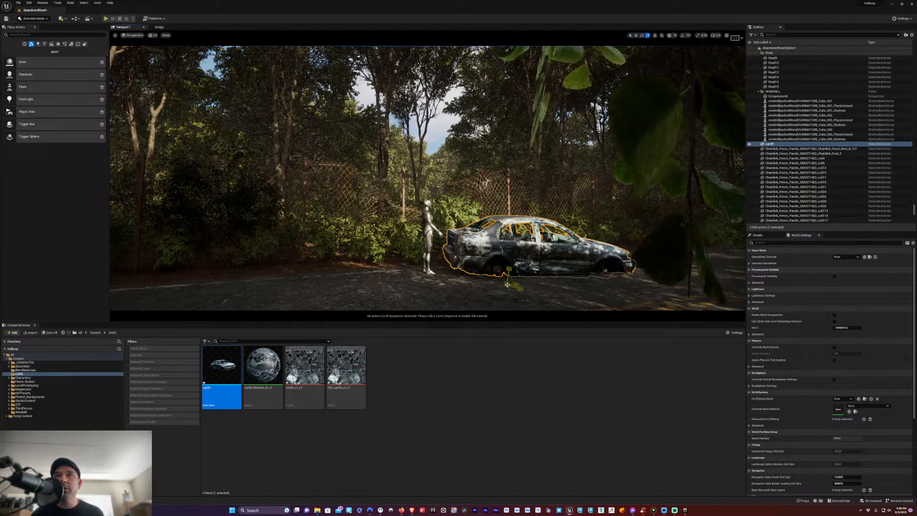
pyautogui.press('r')
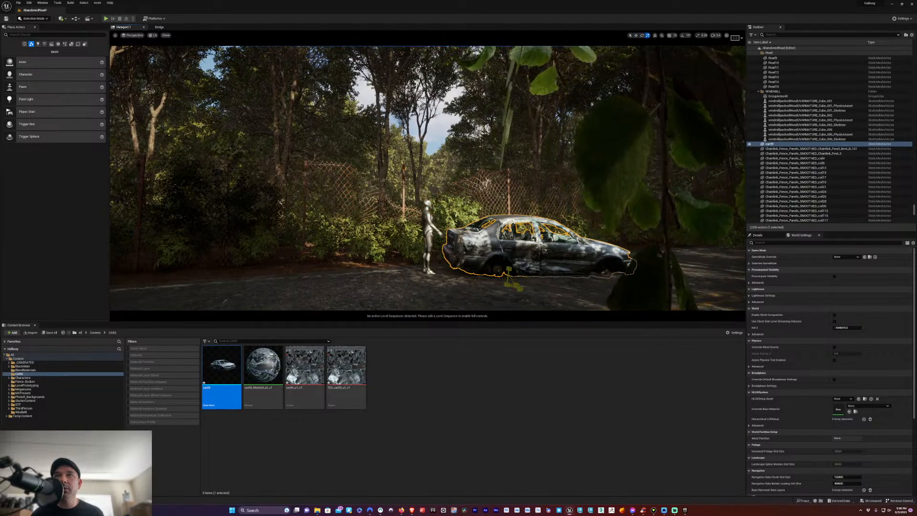
pyautogui.moveTo(508, 284); pyautogui.dragTo(519, 275)
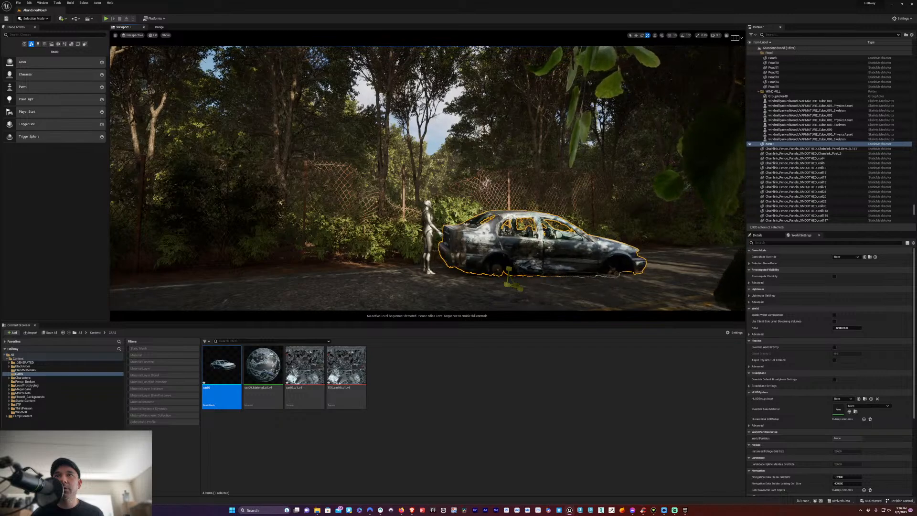
pyautogui.press('w')
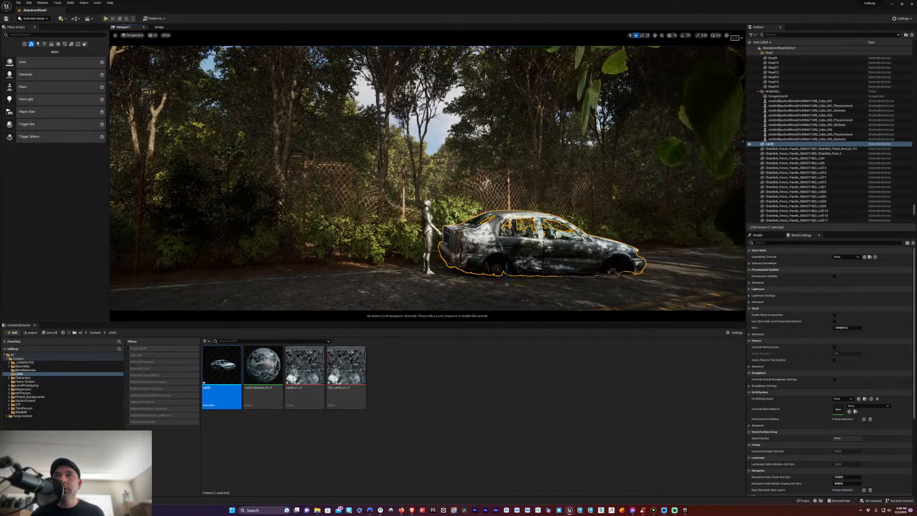
pyautogui.click(487, 183)
pyautogui.moveTo(486, 183); pyautogui.dragTo(602, 183, button='right')
pyautogui.press('w')
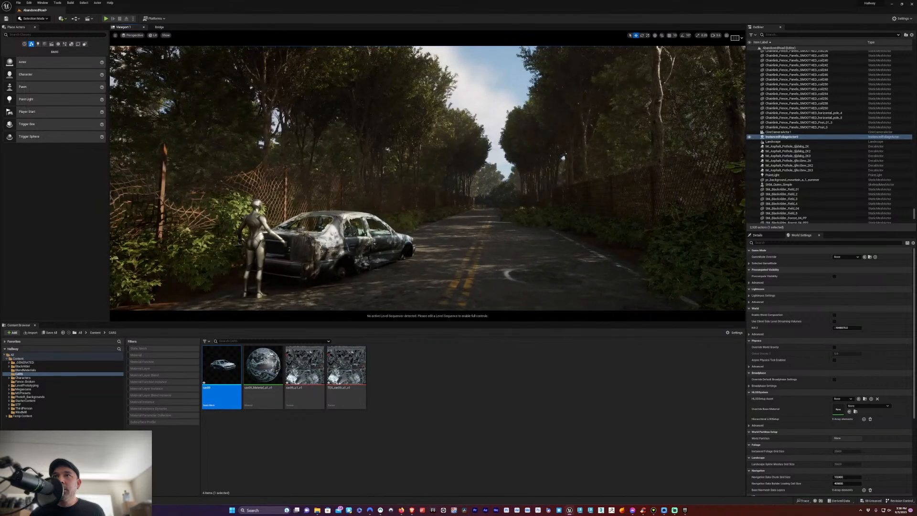
pyautogui.click(661, 136)
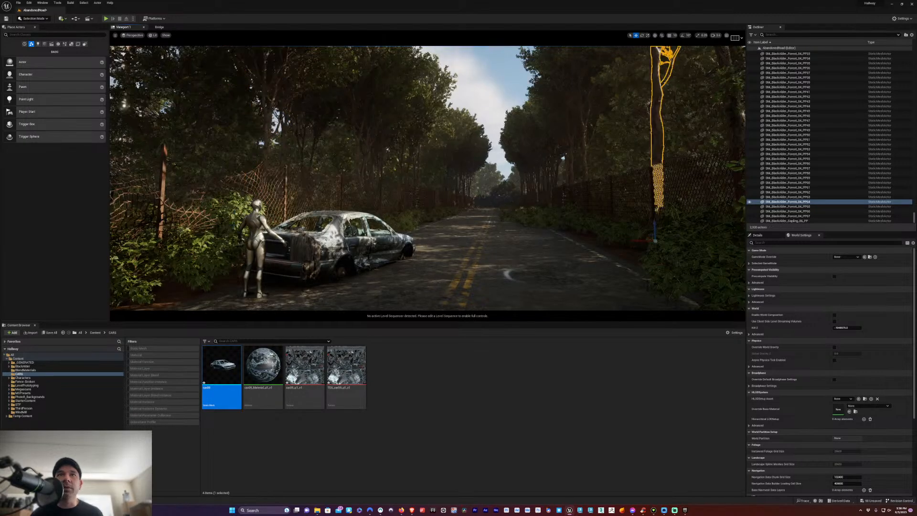
pyautogui.hotkey('ctrl', 'z')
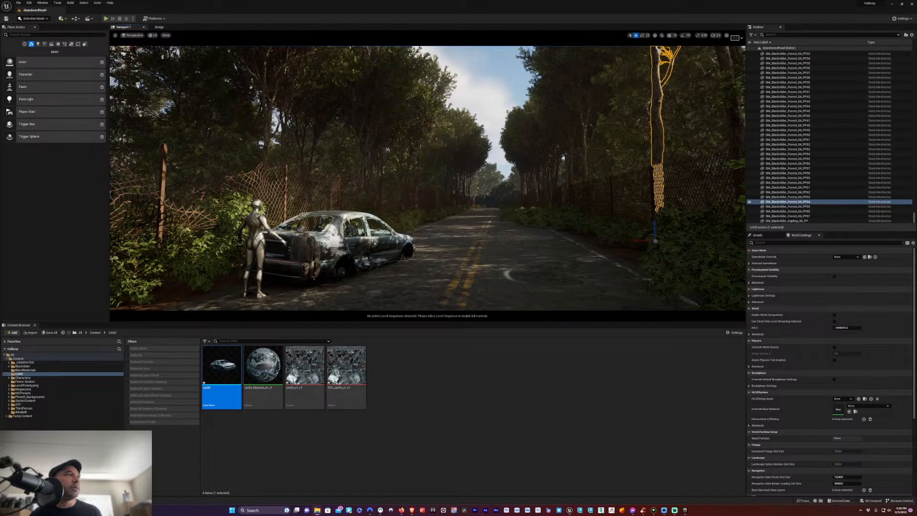
pyautogui.click(330, 434)
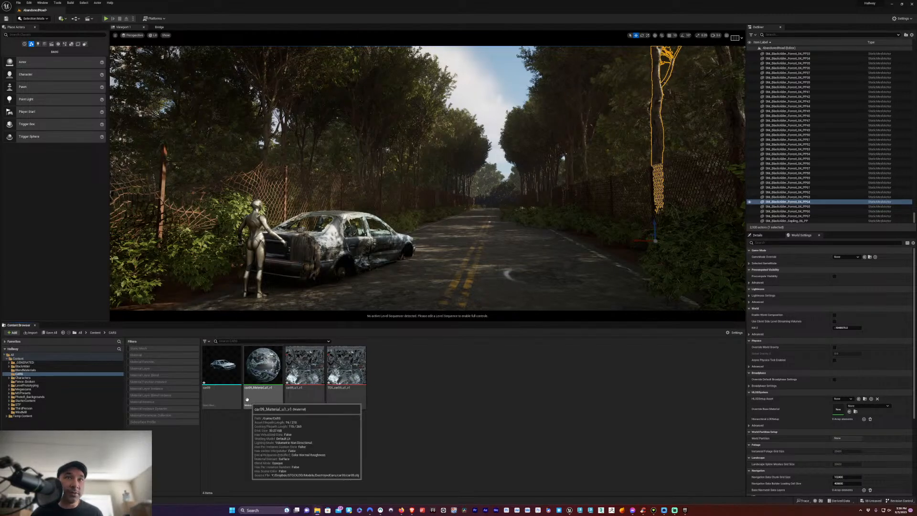
# Create a subfolder named CAR01 inside the CARS folder
pyautogui.rightClick(28, 374)
pyautogui.click(39, 377)
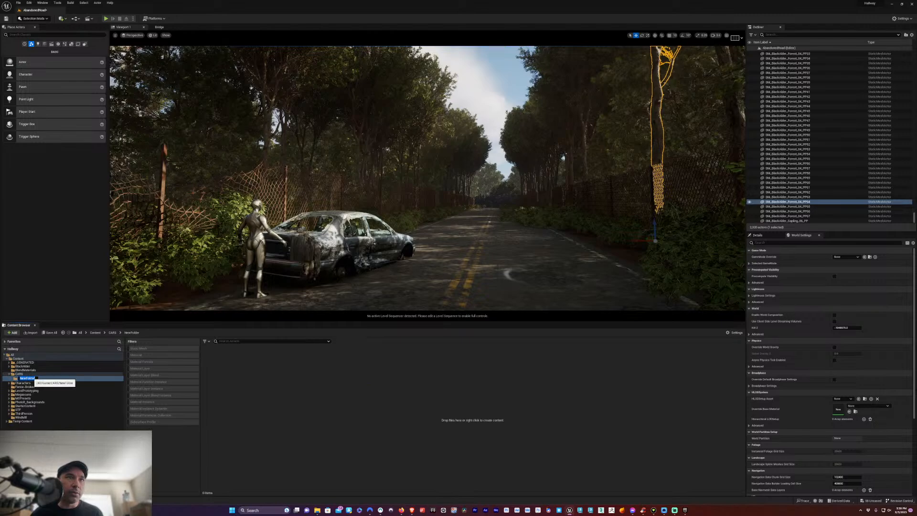
pyautogui.write('CAR01')
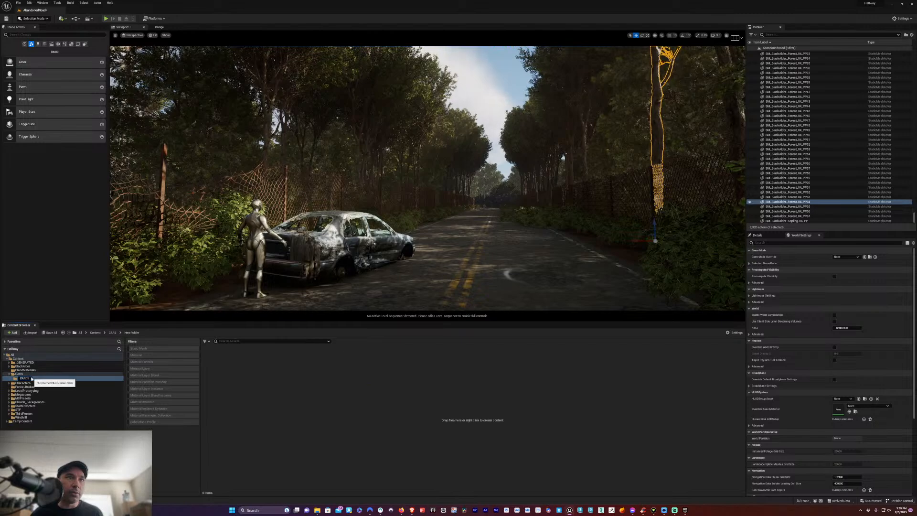
pyautogui.press('Return')
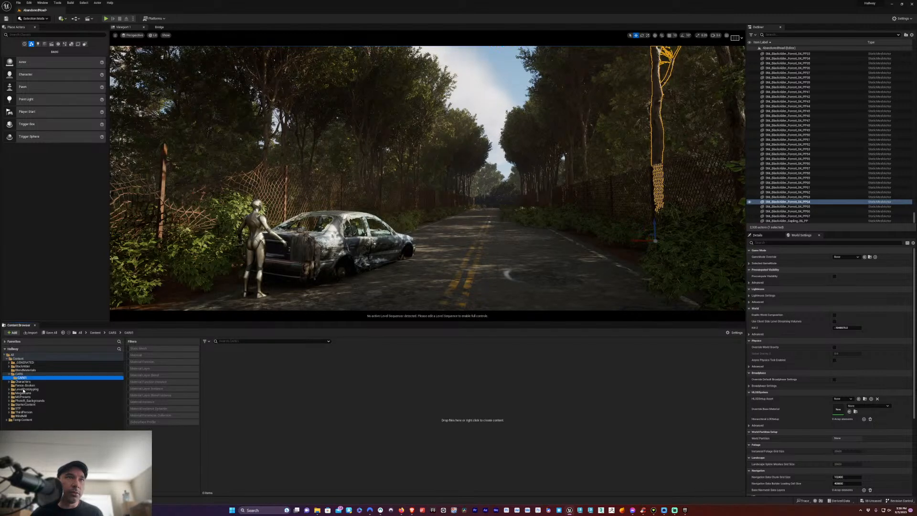
# Move the car mesh, its material and both textures from the CARS folder into CAR01
pyautogui.click(19, 374)
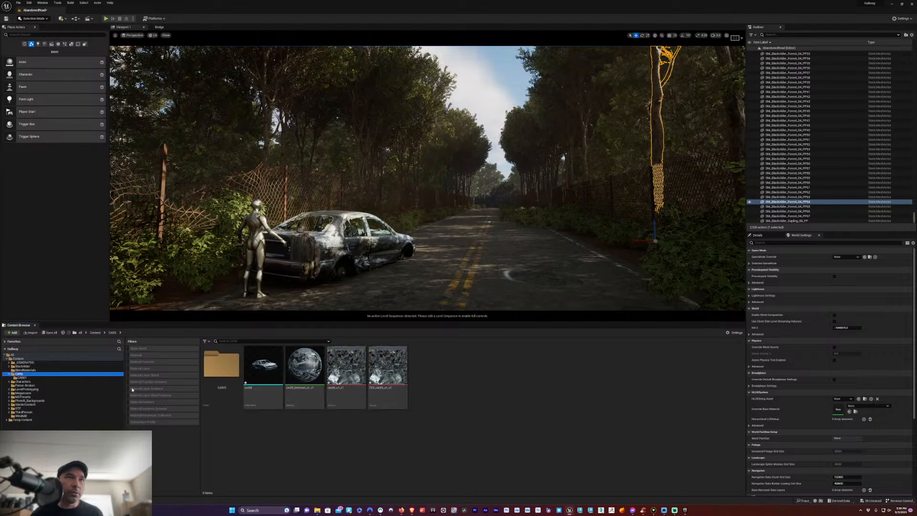
pyautogui.keyDown('shift'); pyautogui.click(385, 371); pyautogui.keyUp('shift')
pyautogui.moveTo(385, 371); pyautogui.dragTo(225, 371)
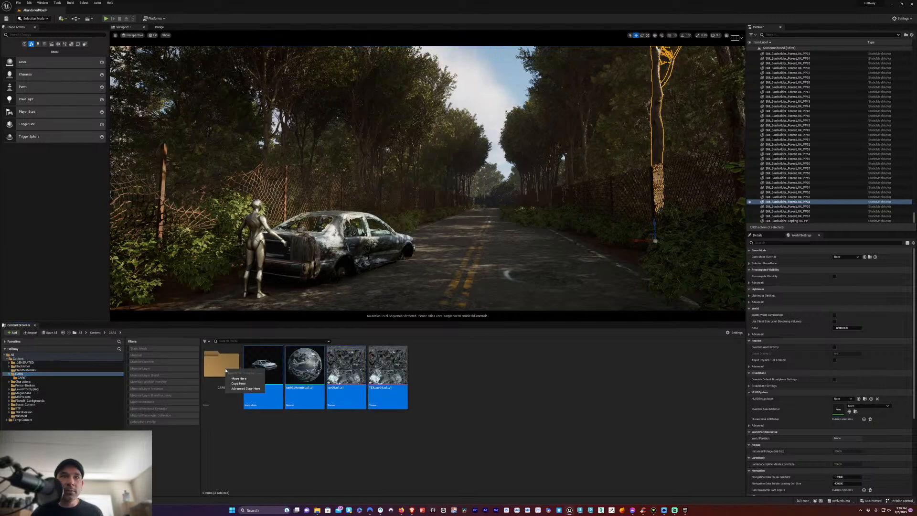
pyautogui.click(239, 379)
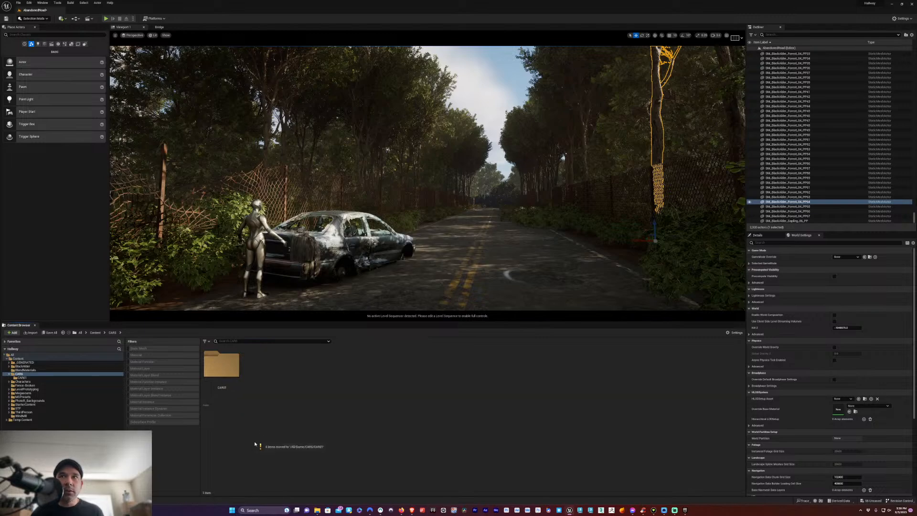
# Switch to File Explorer and inspect the CARS folder on disk inside the Hallway 5.2 project's Content folder
pyautogui.rightClick(284, 374)
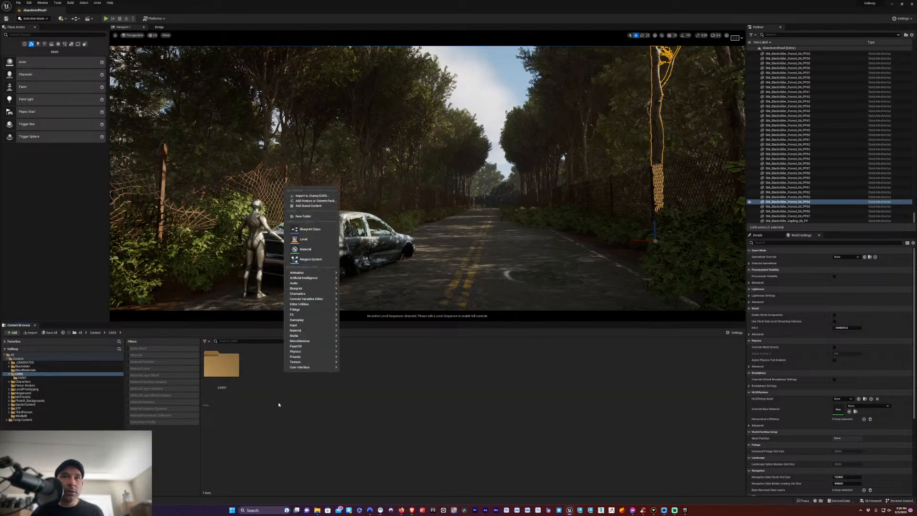
pyautogui.click(277, 402)
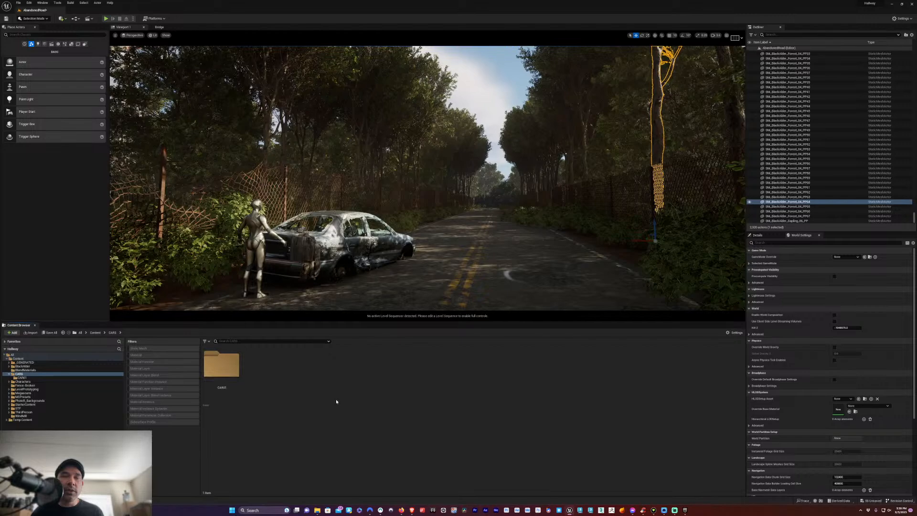
pyautogui.press('super+e')
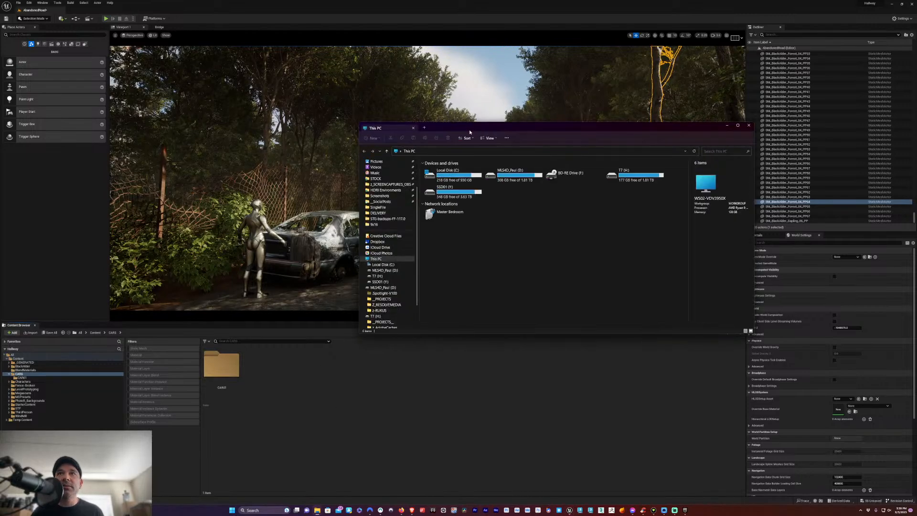
pyautogui.moveTo(469, 133); pyautogui.dragTo(0, 147)
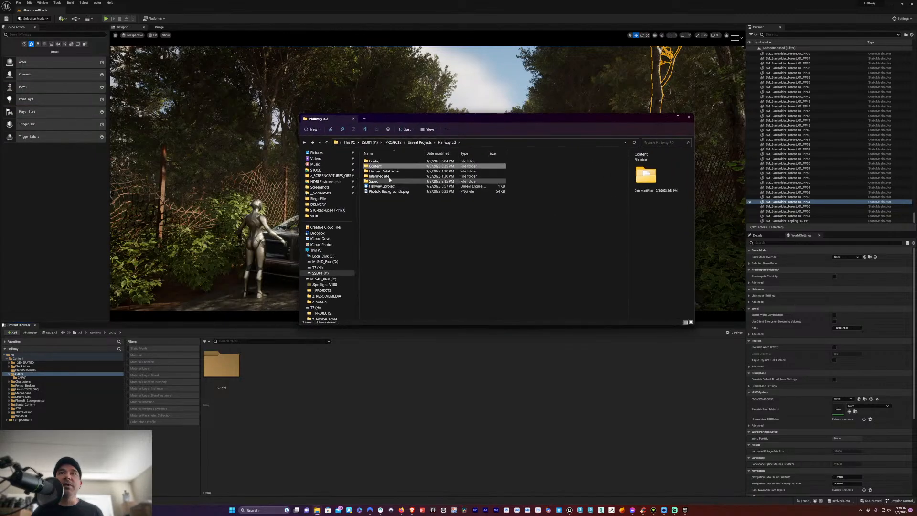
pyautogui.doubleClick(382, 167)
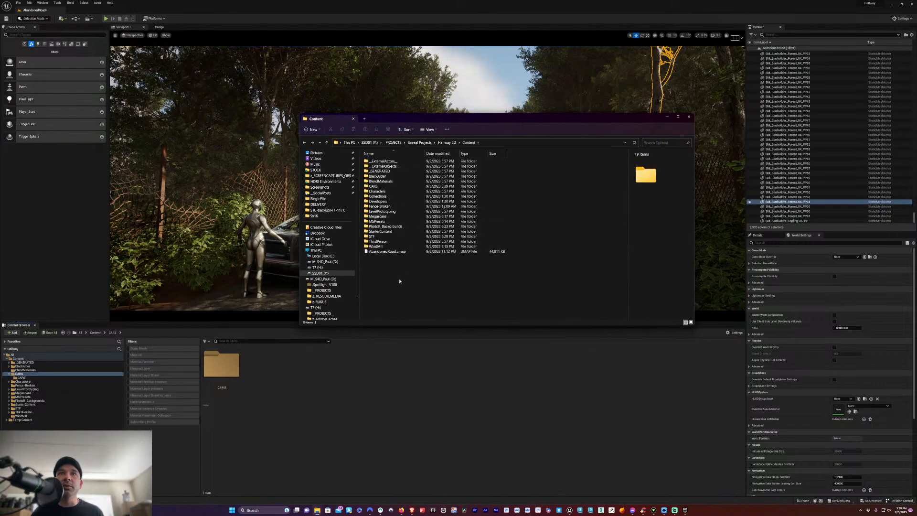
pyautogui.doubleClick(375, 187)
pyautogui.click(376, 163)
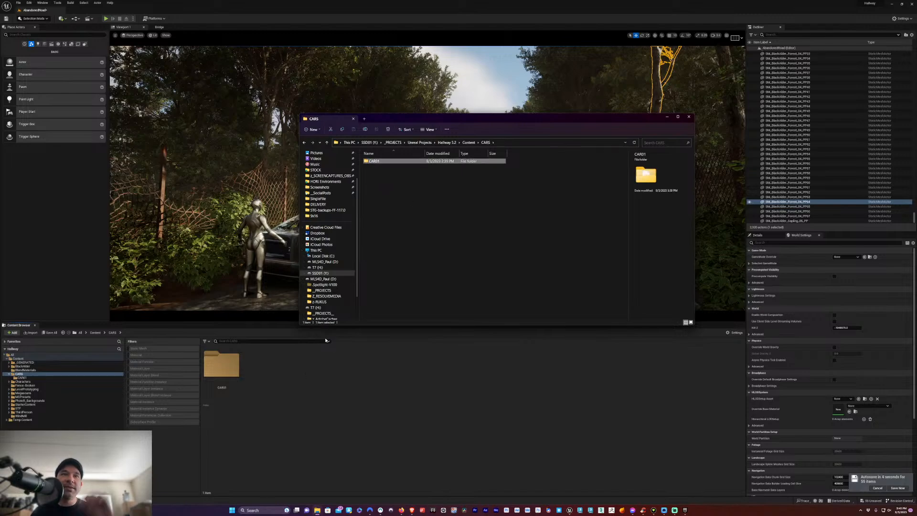
pyautogui.click(441, 197)
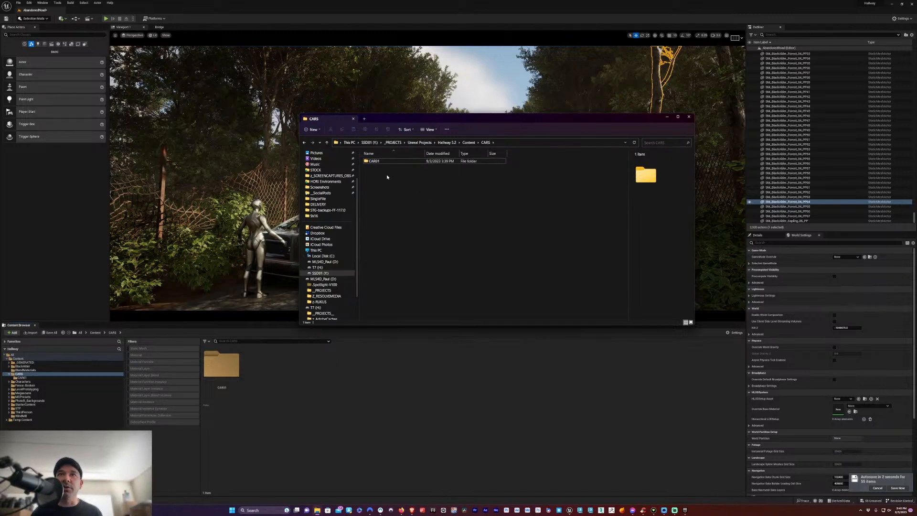
pyautogui.click(667, 117)
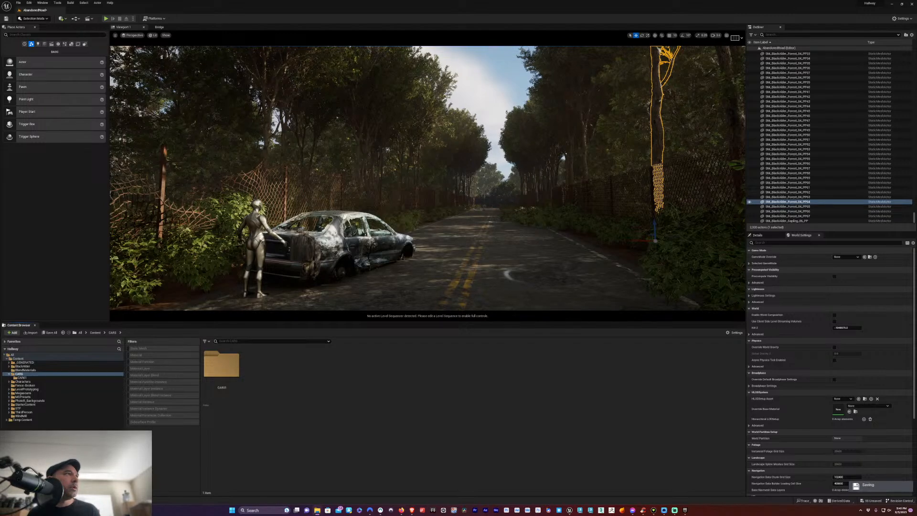
# Rename the CAR01 folder to match the number of the car mesh it holds, and check both resulting folders' contents
pyautogui.doubleClick(221, 364)
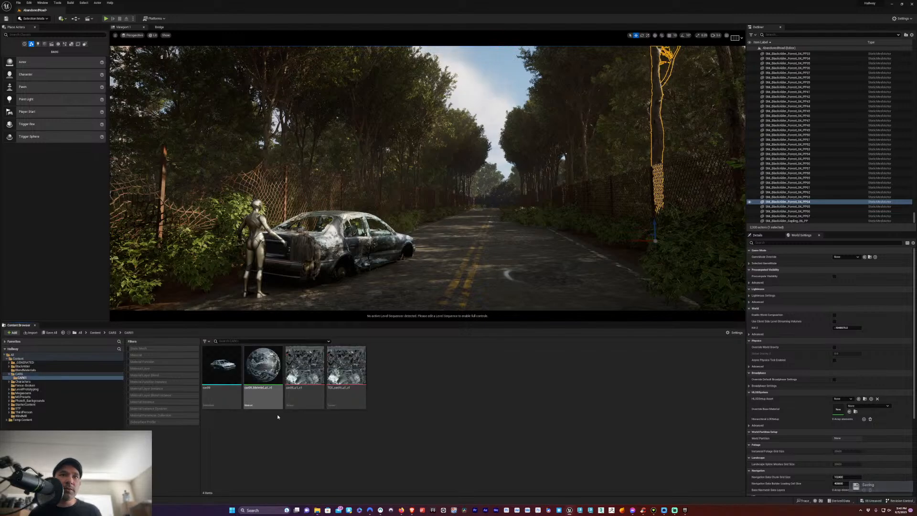
pyautogui.click(24, 378)
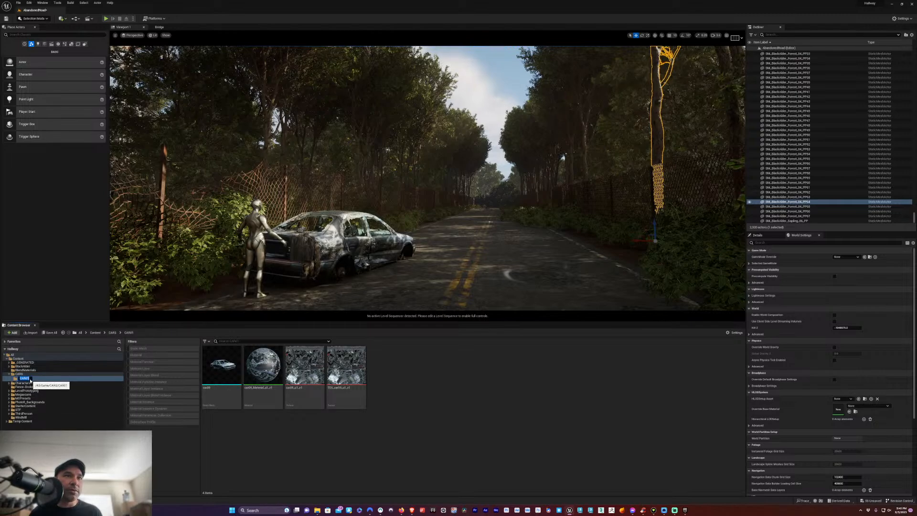
pyautogui.click(23, 378)
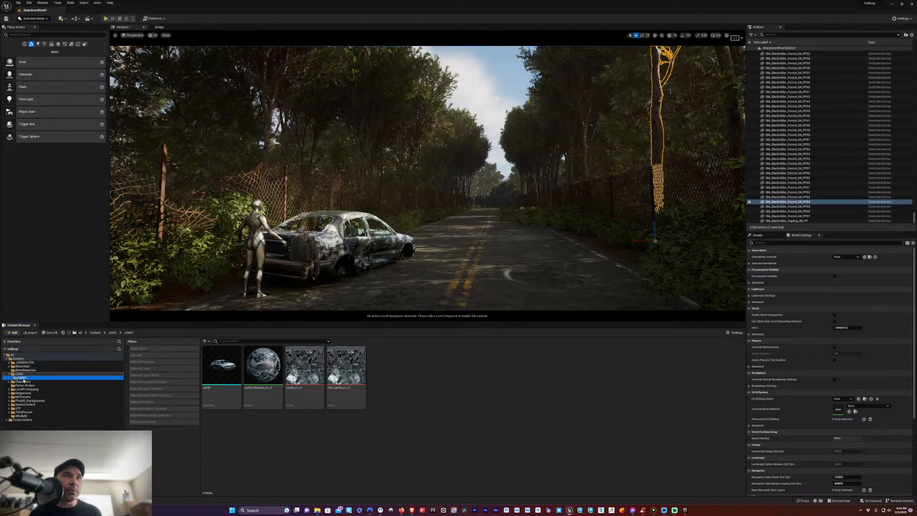
pyautogui.click(25, 377)
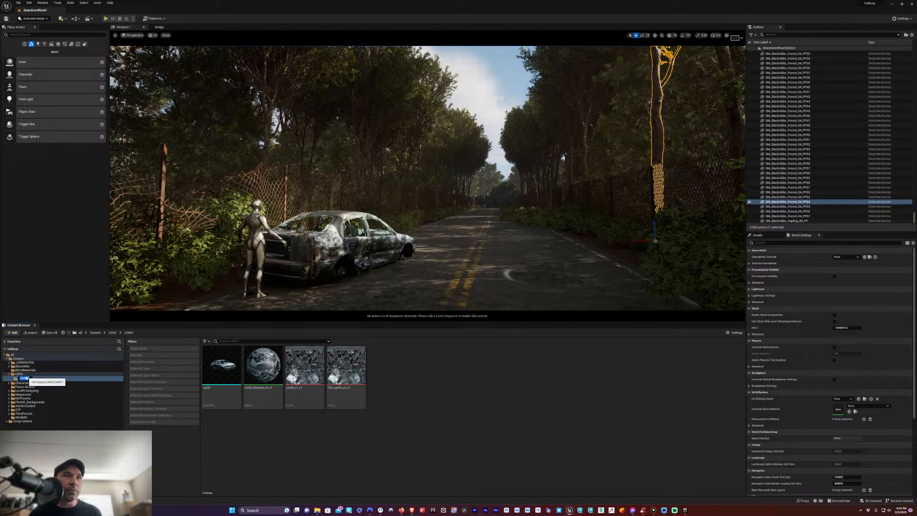
pyautogui.press('Return')
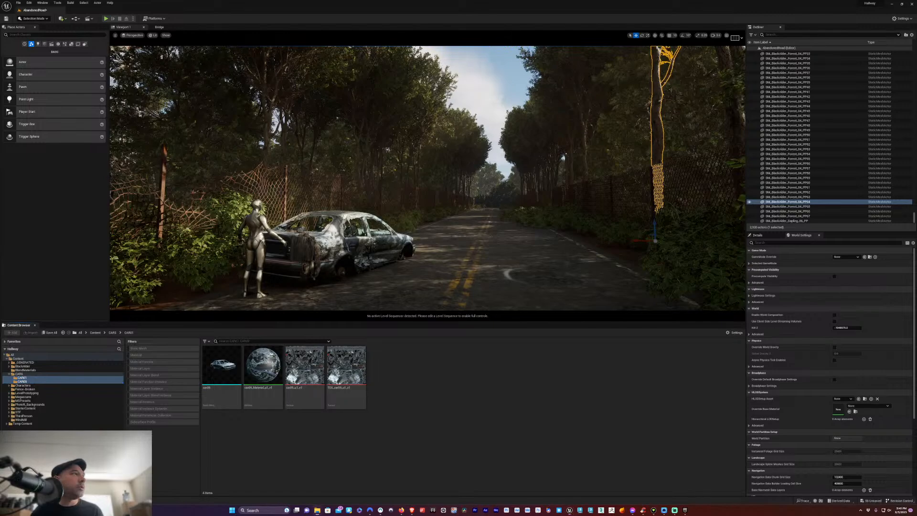
pyautogui.click(25, 389)
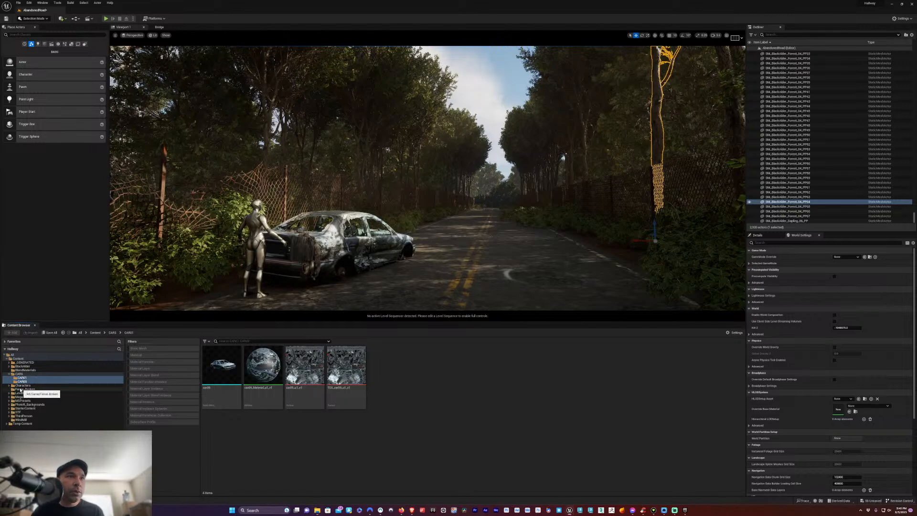
pyautogui.moveTo(25, 380); pyautogui.dragTo(25, 380)
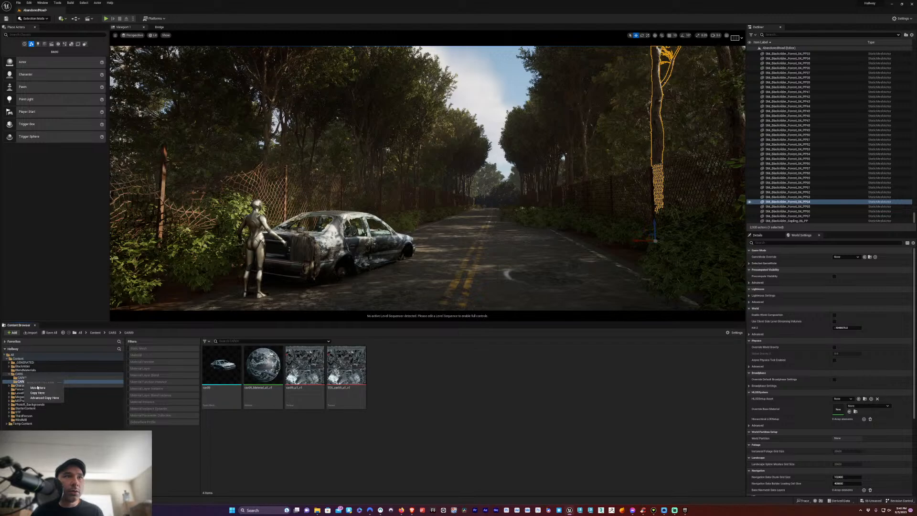
pyautogui.click(8, 378)
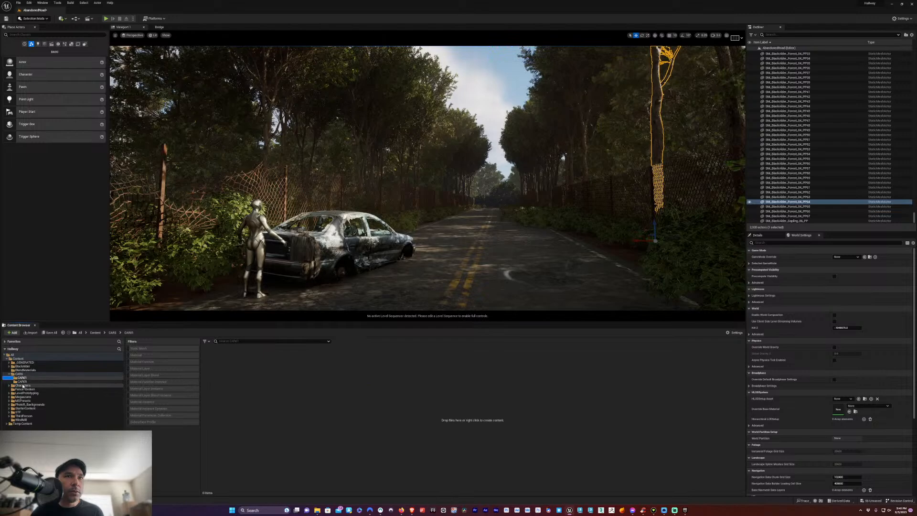
pyautogui.click(22, 382)
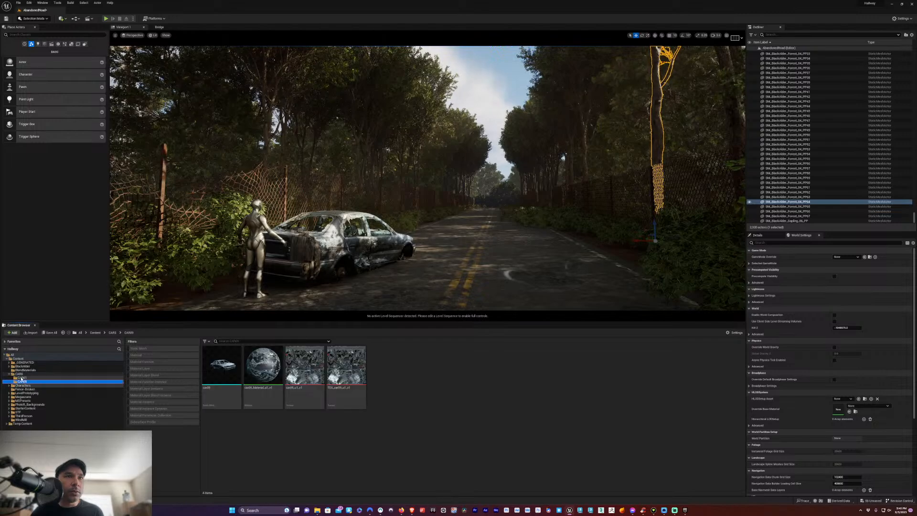
# Import the Car01.obj model into the empty CAR01 folder with Build Nanite enabled, and dismiss the import notice
pyautogui.click(21, 378)
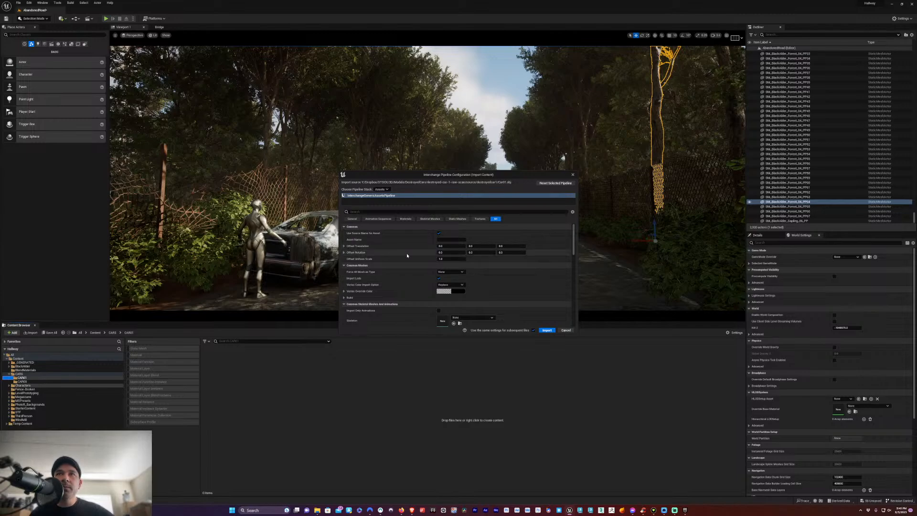
pyautogui.scroll(-1, 406, 255)
pyautogui.scroll(-3, 407, 256)
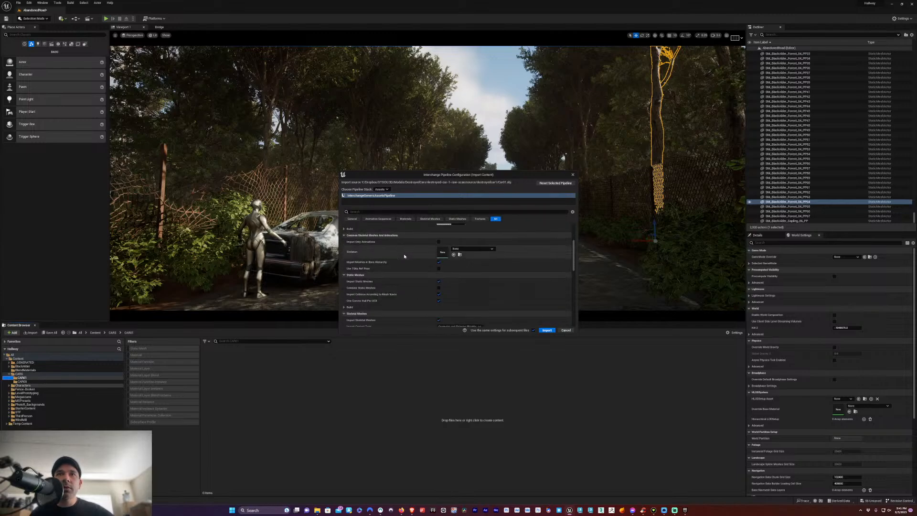
pyautogui.click(374, 213)
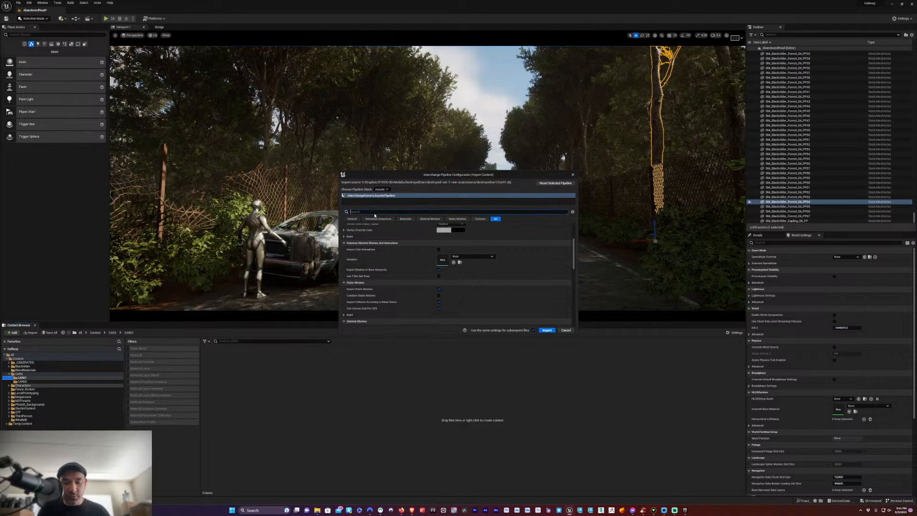
pyautogui.write('nanite')
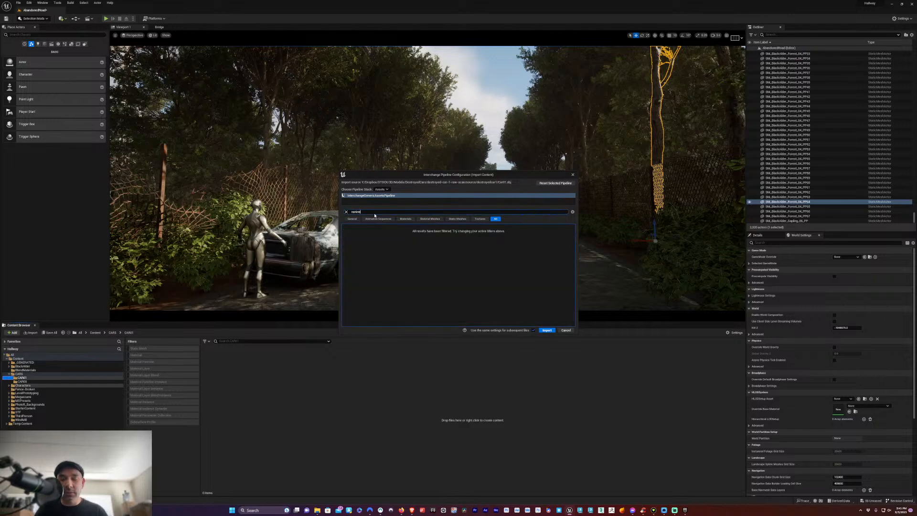
pyautogui.press('BackSpace')
pyautogui.write('te')
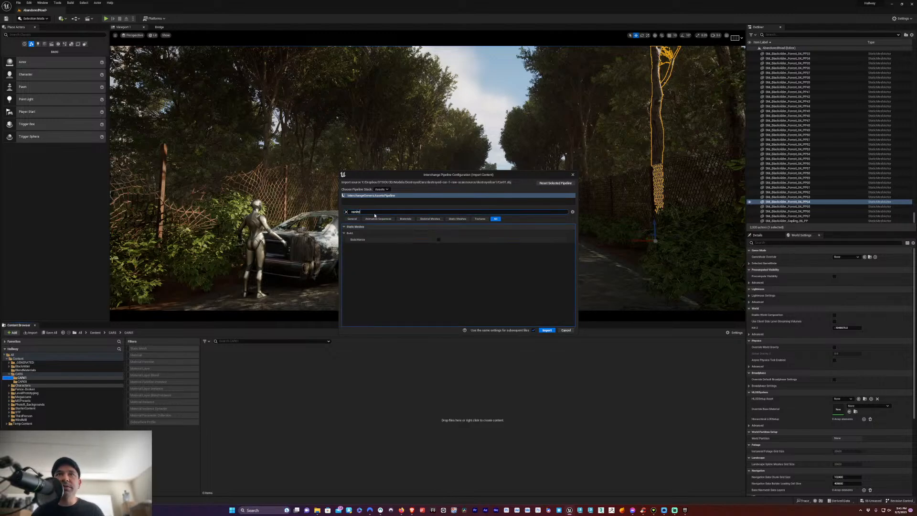
pyautogui.click(439, 239)
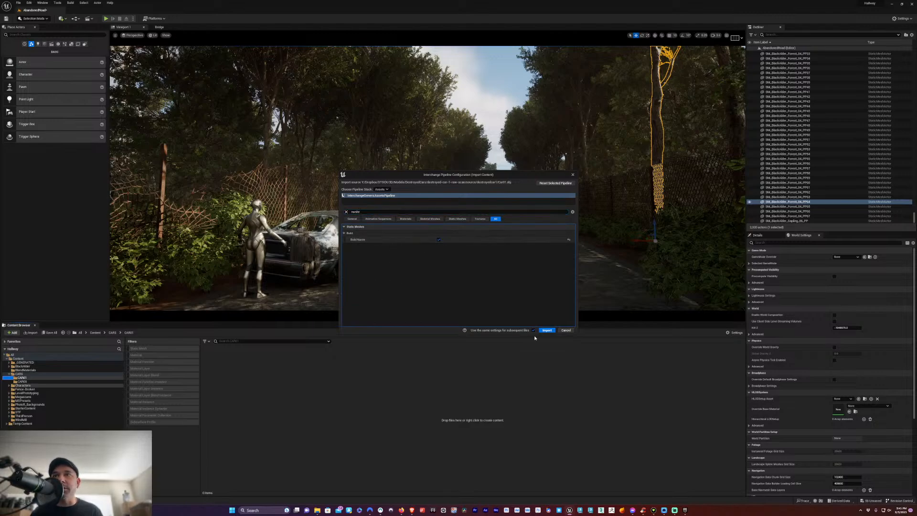
pyautogui.click(546, 330)
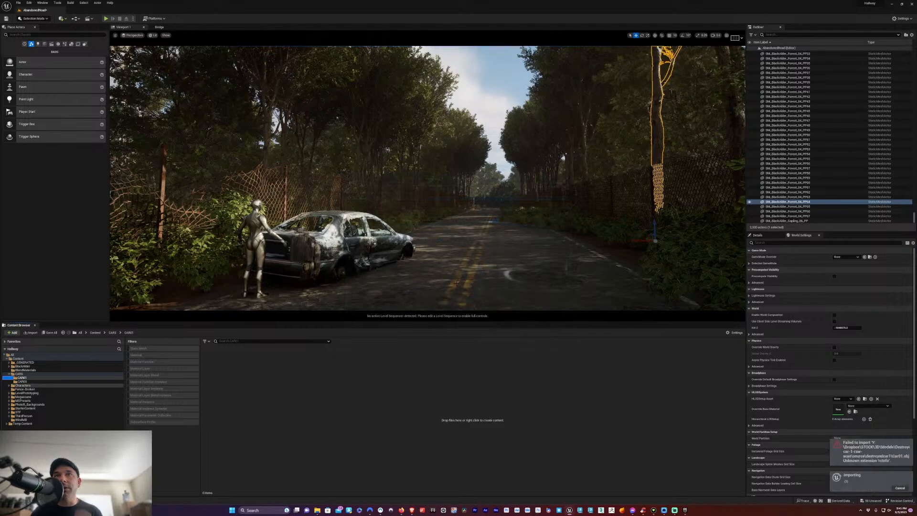
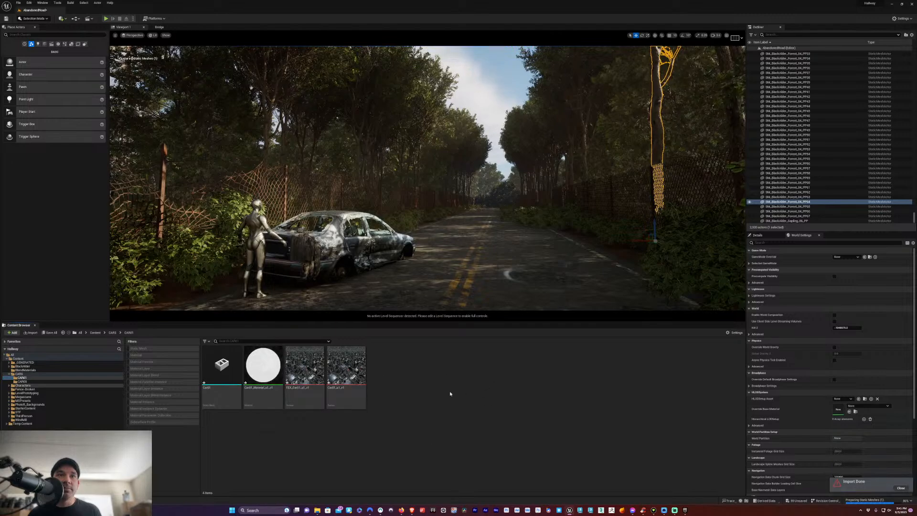
pyautogui.click(252, 393)
pyautogui.click(634, 441)
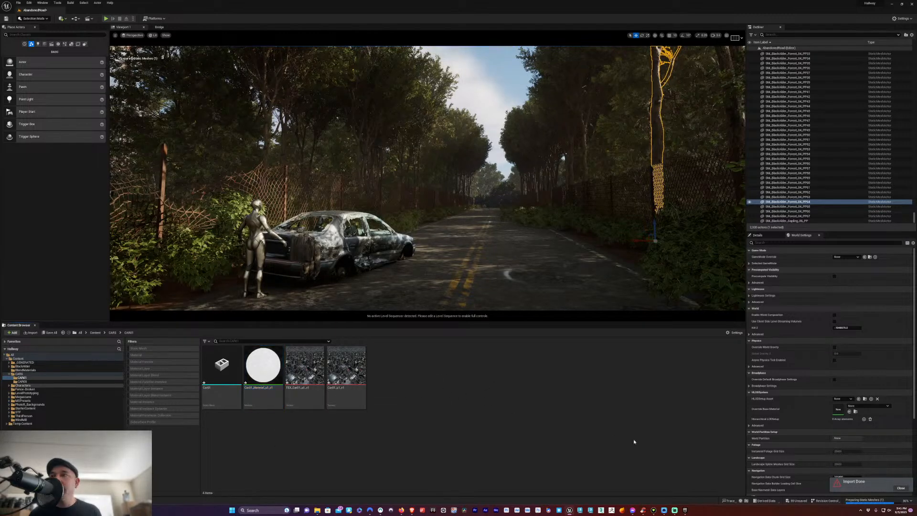
pyautogui.click(900, 488)
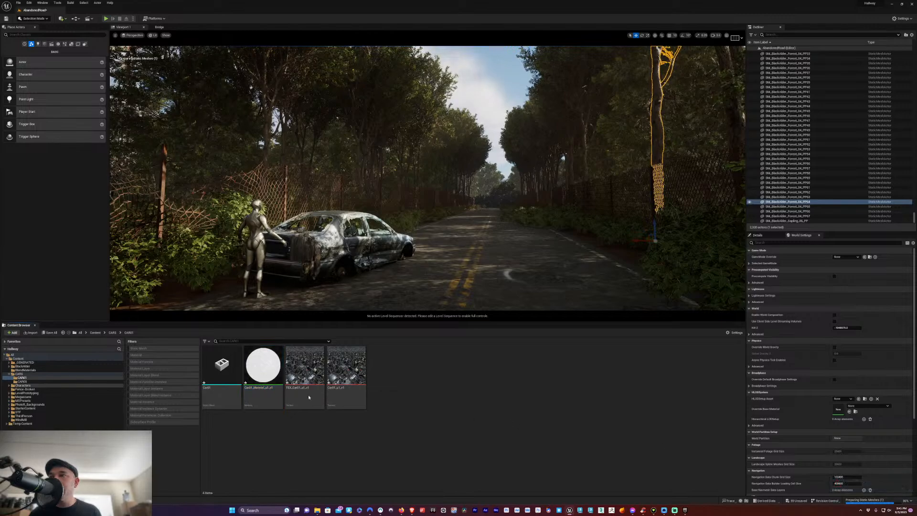
# Delete the emissive colour parameter from the Car01 material's graph and apply the changes to the original material
pyautogui.click(222, 367)
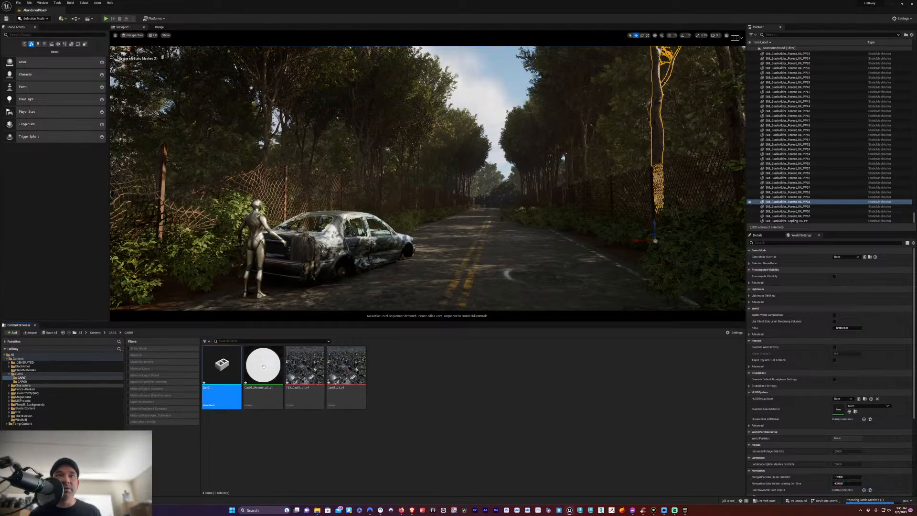
pyautogui.doubleClick(263, 368)
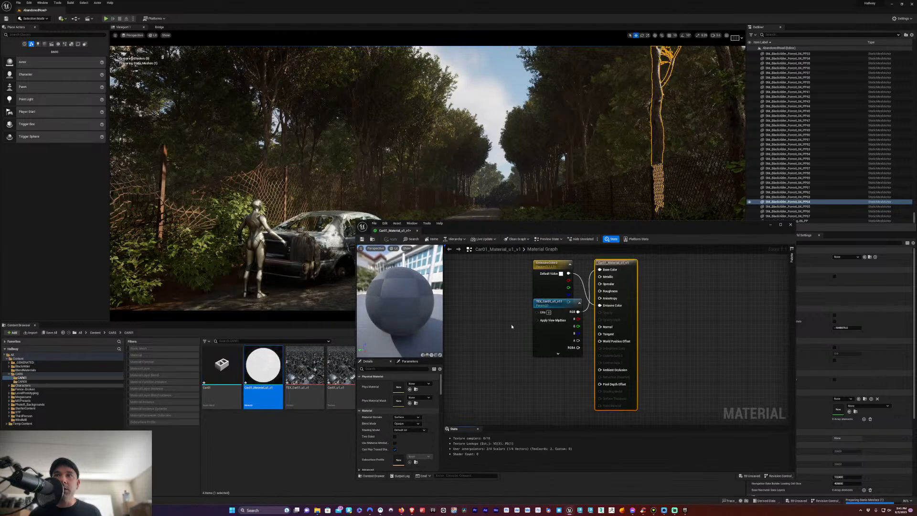
pyautogui.click(511, 324)
pyautogui.moveTo(541, 281); pyautogui.dragTo(519, 300)
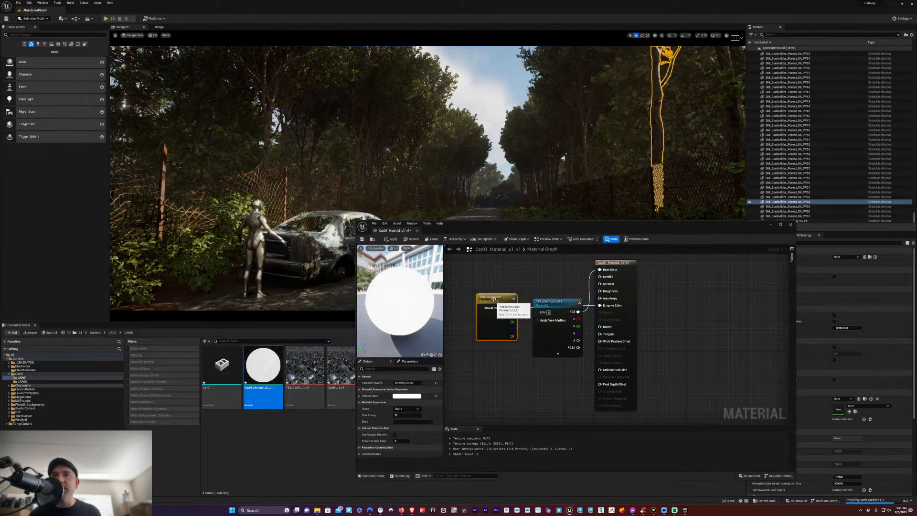
pyautogui.press('Delete')
pyautogui.moveTo(541, 302); pyautogui.dragTo(500, 274)
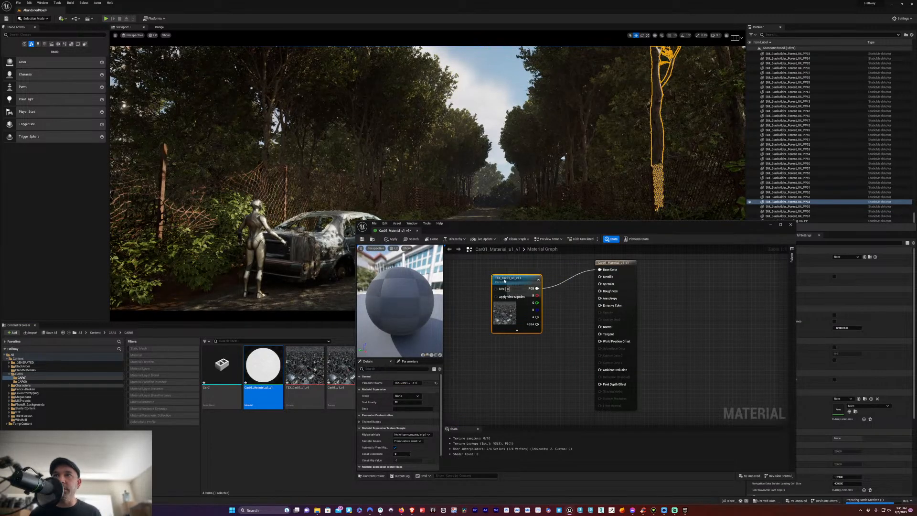
pyautogui.click(518, 377)
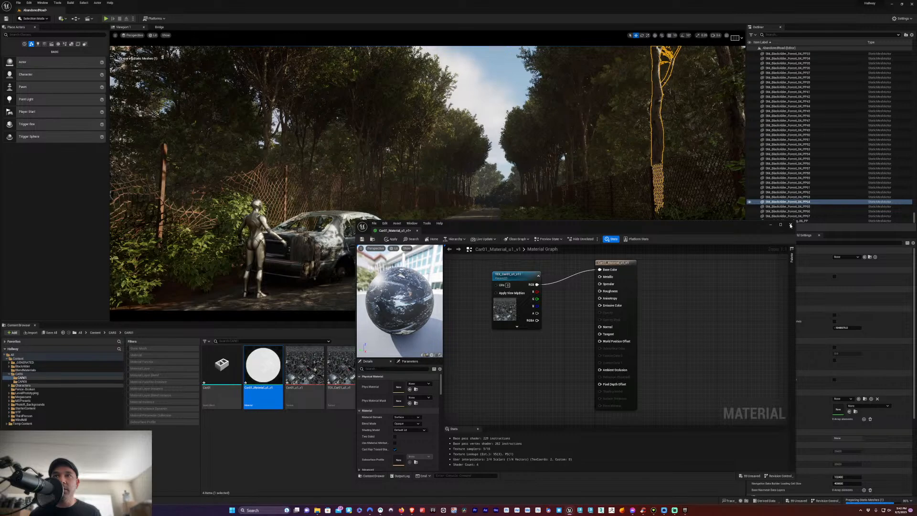
pyautogui.click(790, 224)
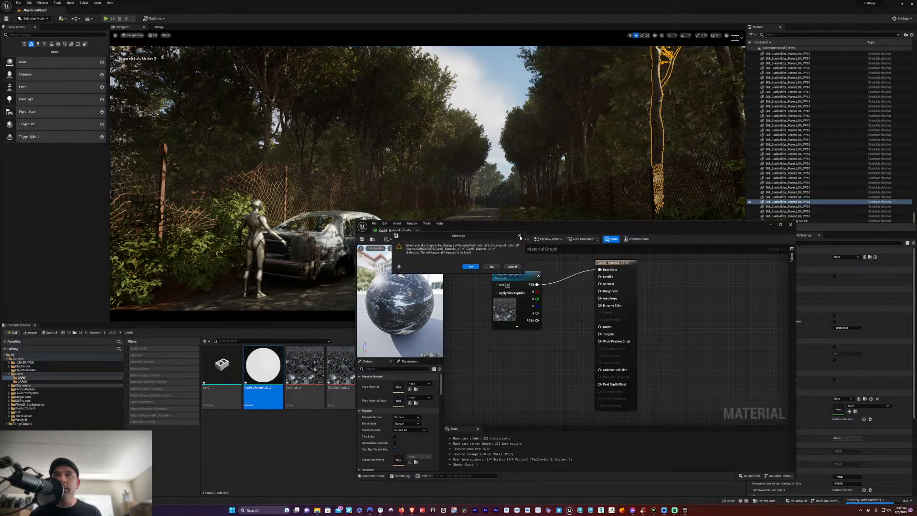
pyautogui.click(470, 267)
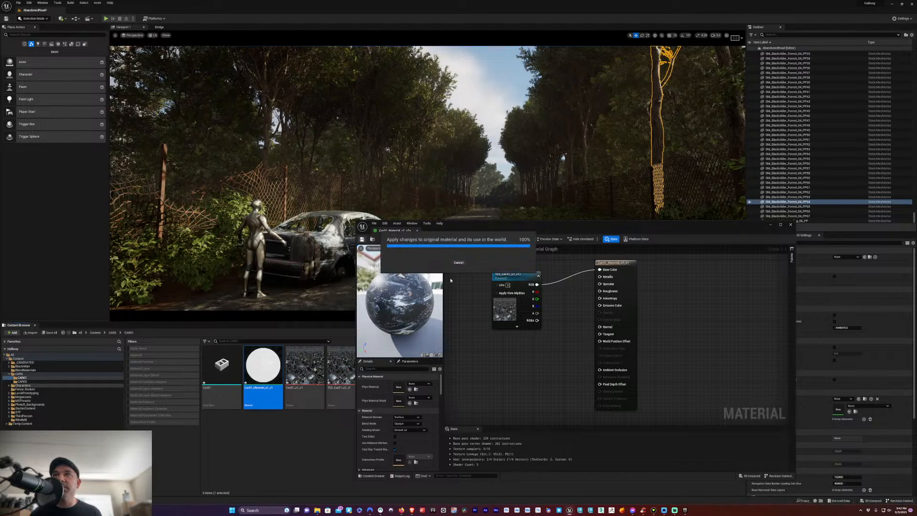
pyautogui.click(791, 225)
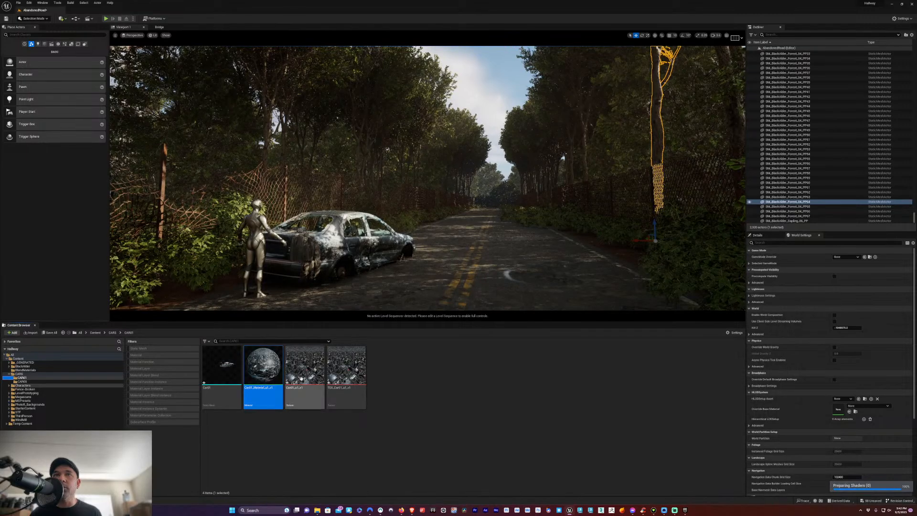
# Enable Nanite on the first imported car's static mesh, stored in the second car folder under CARS
pyautogui.click(227, 416)
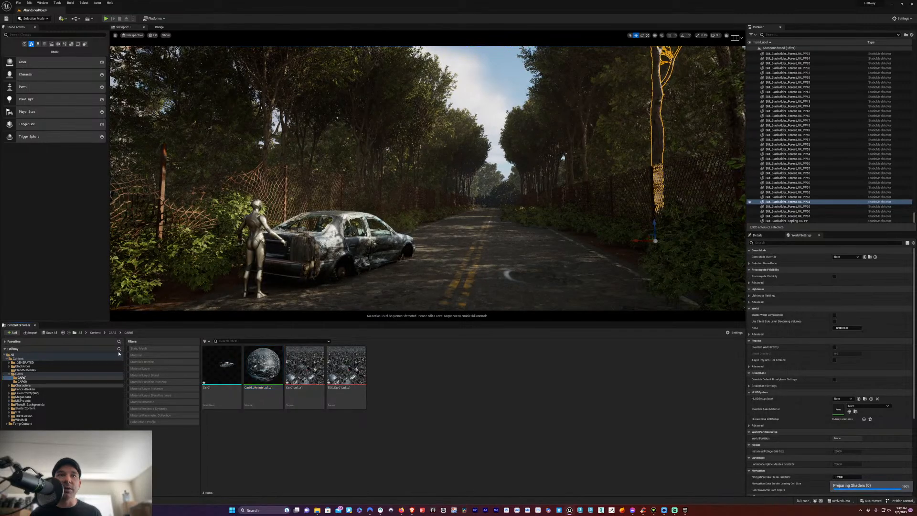
pyautogui.click(22, 381)
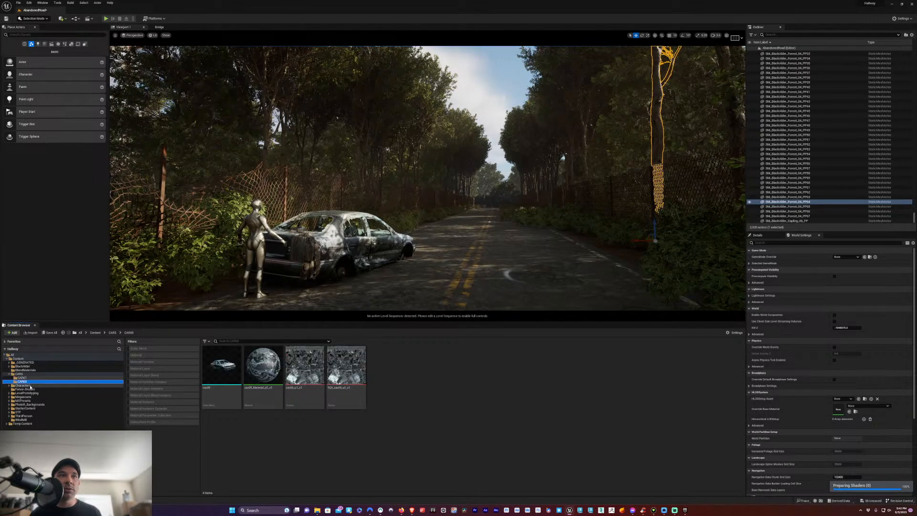
pyautogui.rightClick(224, 367)
pyautogui.click(224, 366)
pyautogui.rightClick(223, 367)
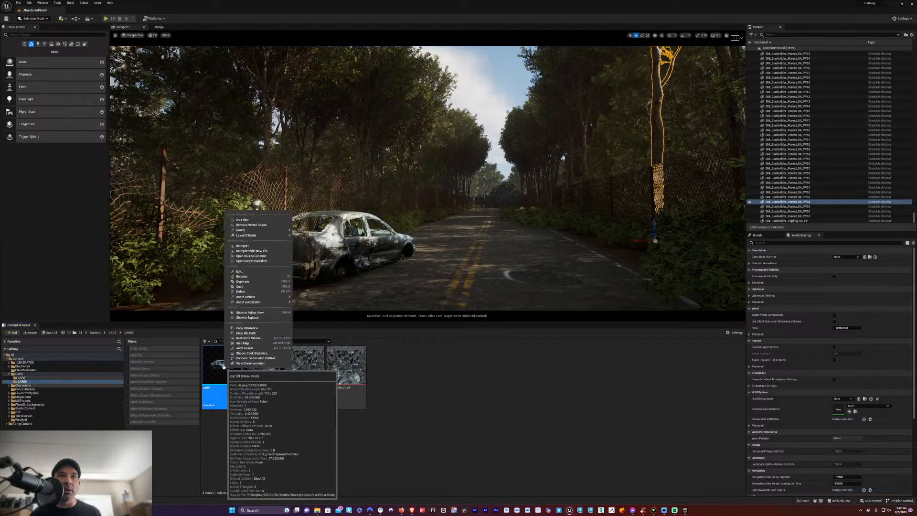
pyautogui.moveTo(253, 232)
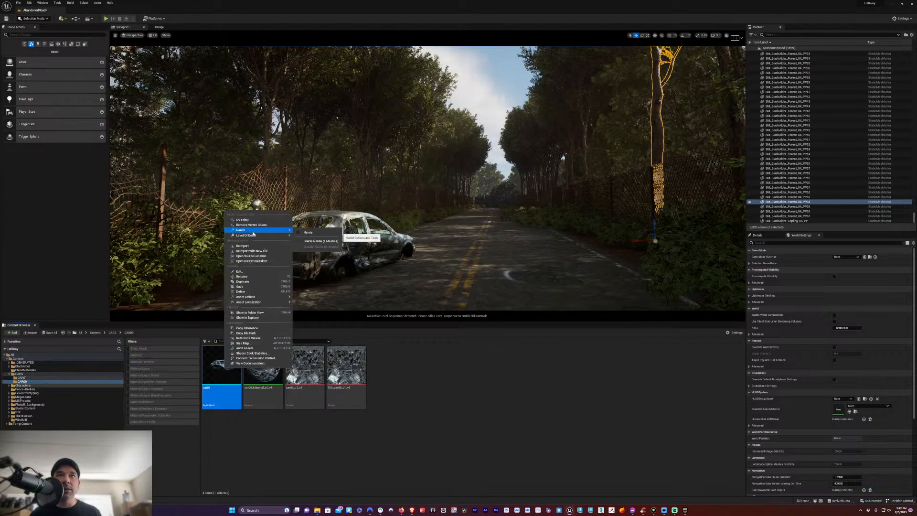
pyautogui.click(321, 240)
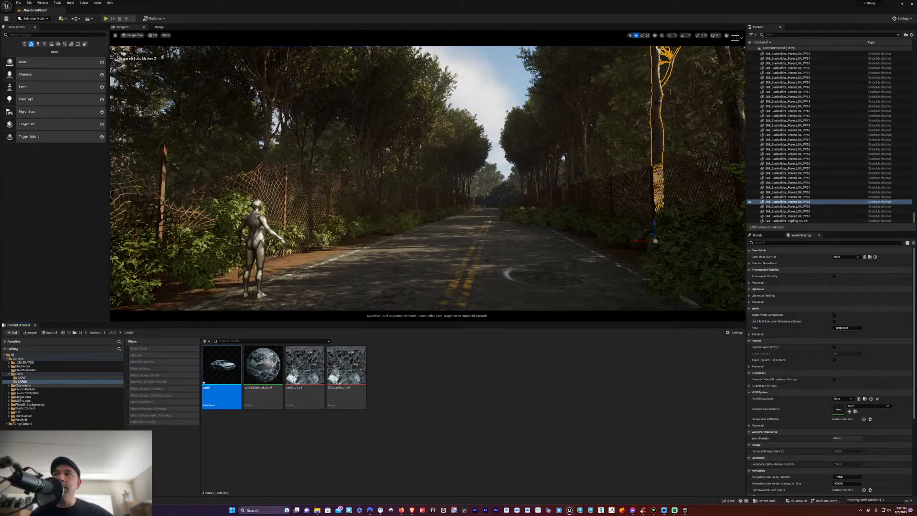
# Move forward along the road to examine the stretch further ahead
pyautogui.press('w')
pyautogui.moveTo(735, 301); pyautogui.dragTo(715, 301, button='right')
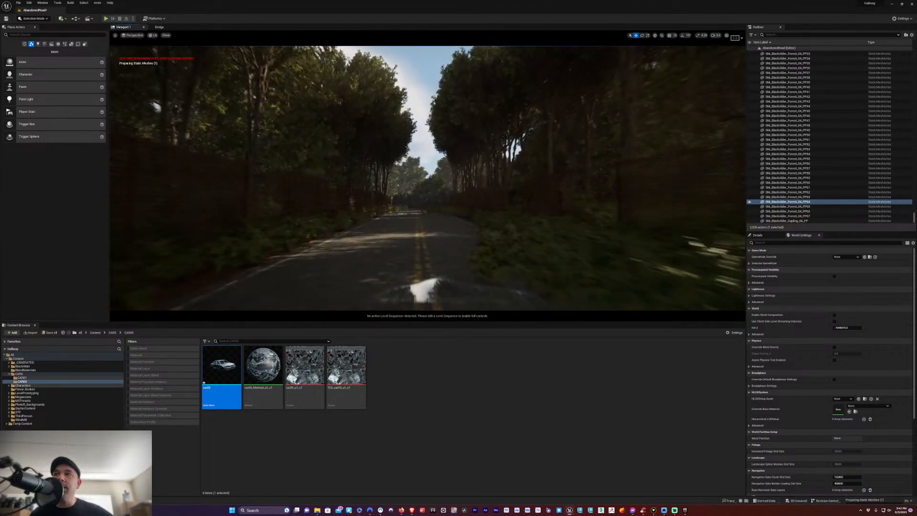
# Examine the wrecked car already placed on the abandoned road and the tree-lined surroundings from several angles
pyautogui.moveTo(115, 301); pyautogui.dragTo(115, 301, button='right')
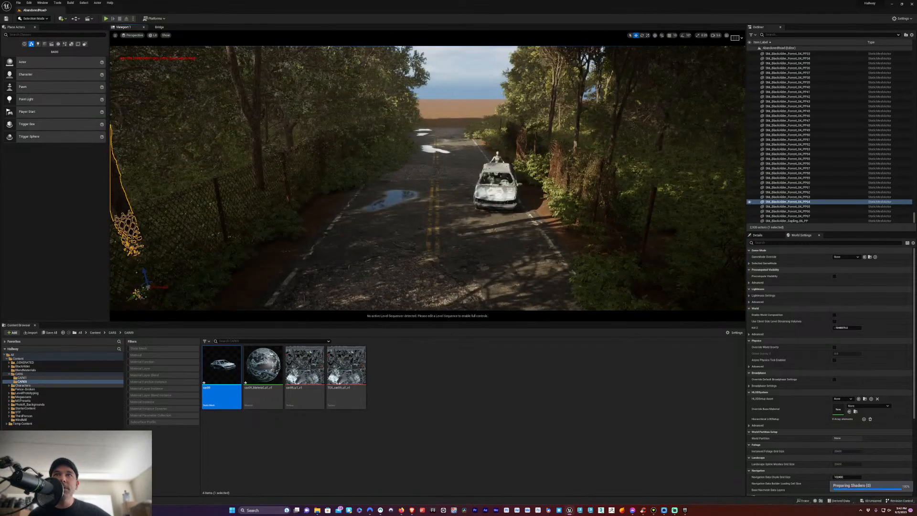
pyautogui.moveTo(421, 266); pyautogui.dragTo(421, 266)
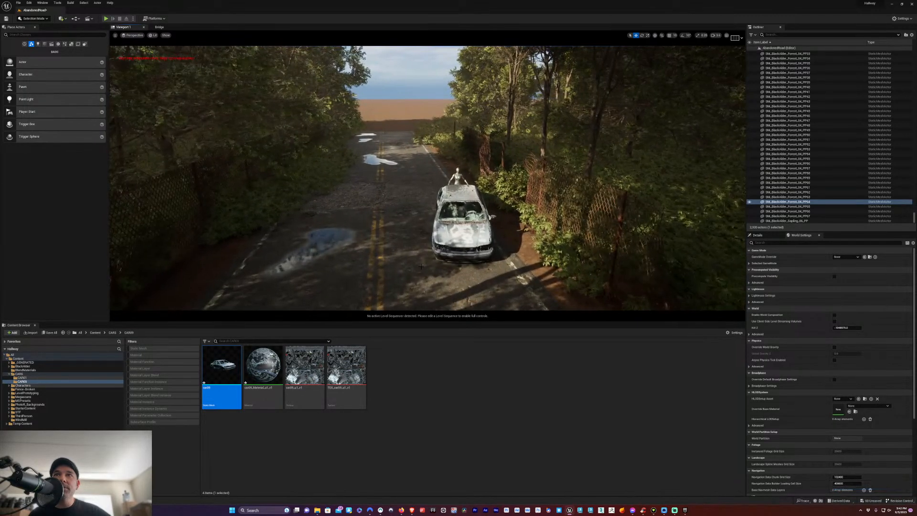
pyautogui.press('w')
pyautogui.moveTo(428, 178); pyautogui.dragTo(402, 178, button='right')
pyautogui.press('s')
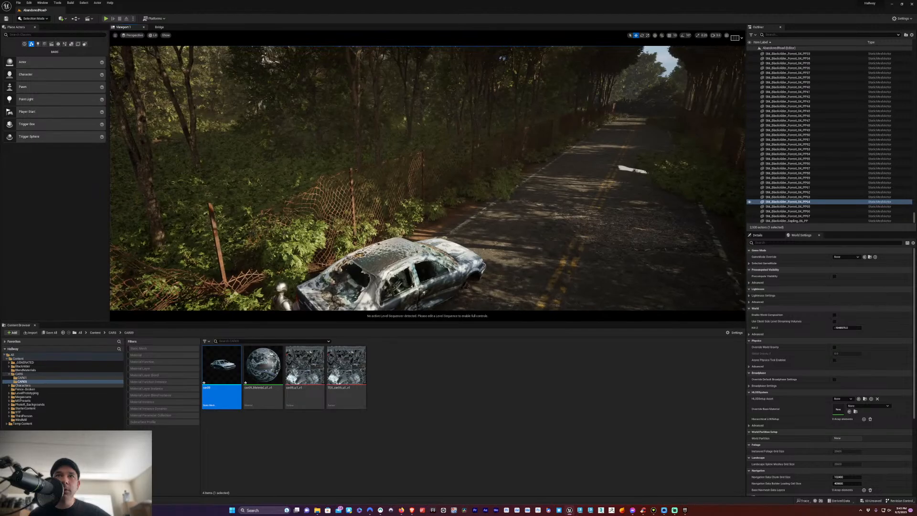
pyautogui.press('q')
pyautogui.moveTo(457, 153); pyautogui.dragTo(480, 121, button='middle')
pyautogui.moveTo(427, 178); pyautogui.dragTo(592, 156, button='right')
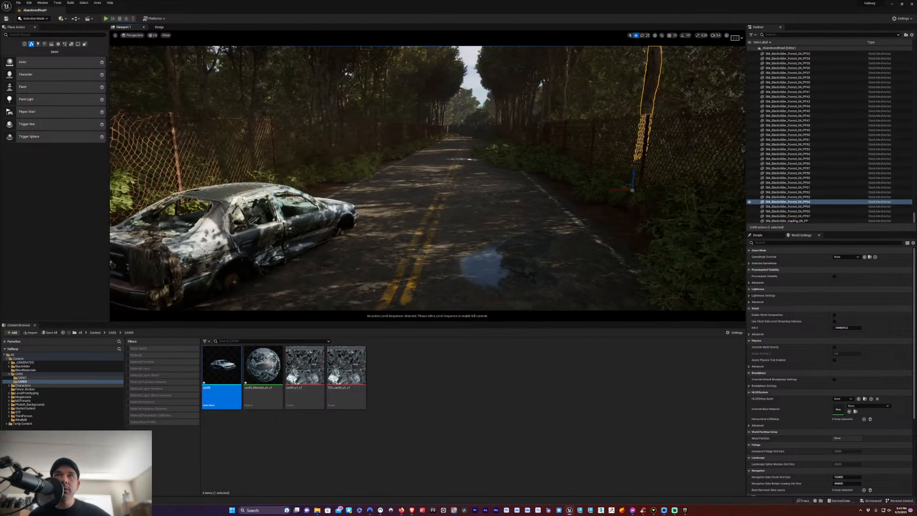
# Create a folder named SATURN inside the CARS content folder
pyautogui.click(467, 396)
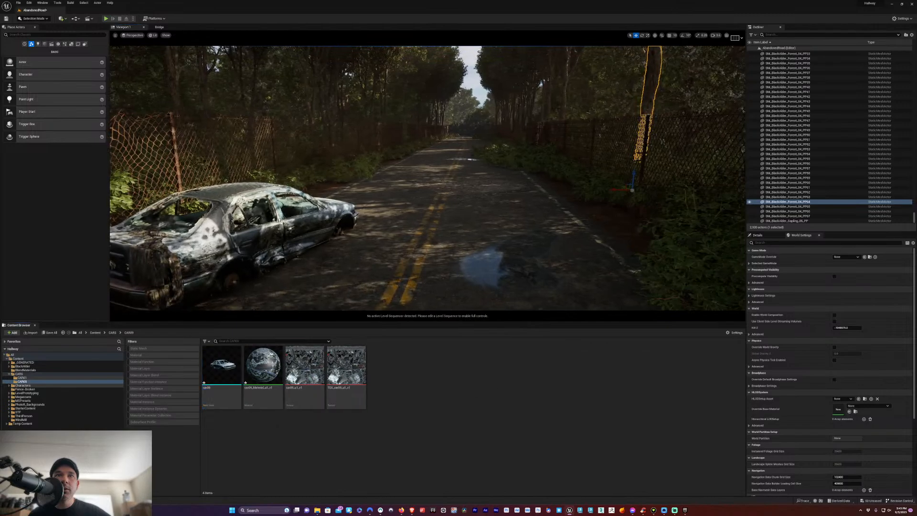
pyautogui.click(35, 377)
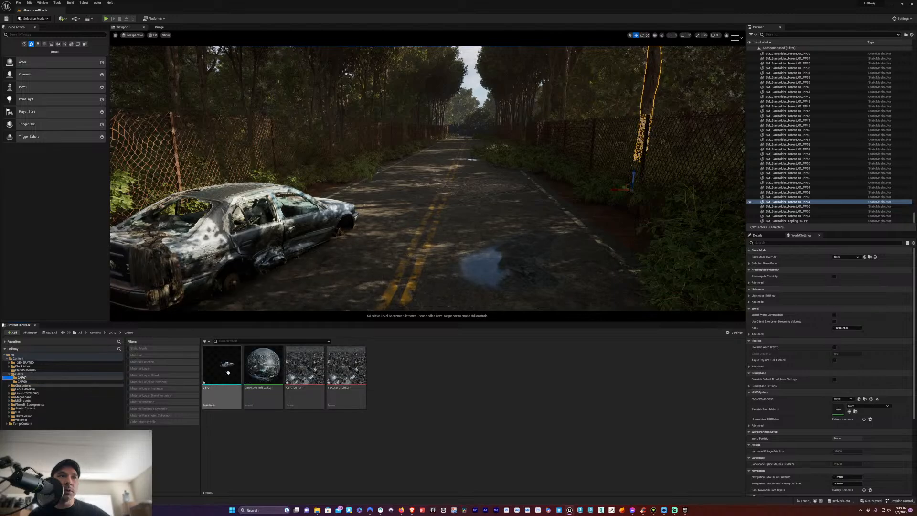
pyautogui.moveTo(216, 378)
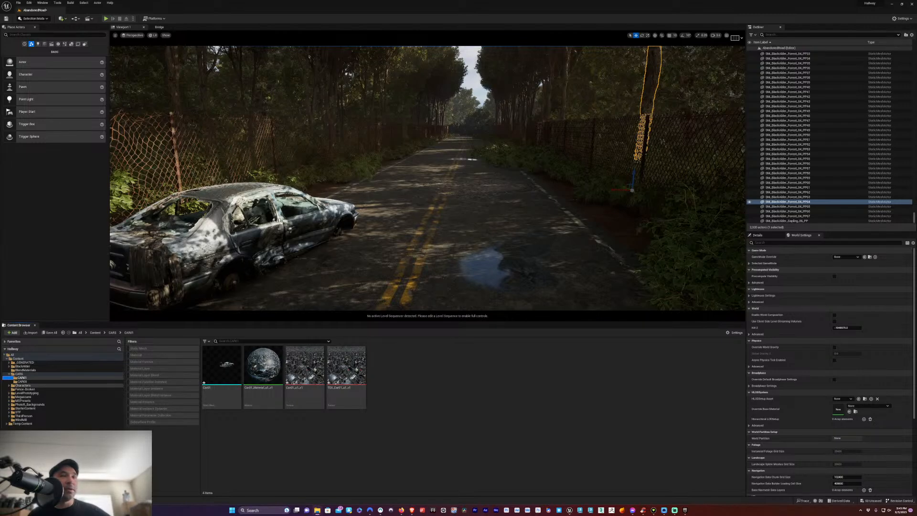
pyautogui.click(19, 374)
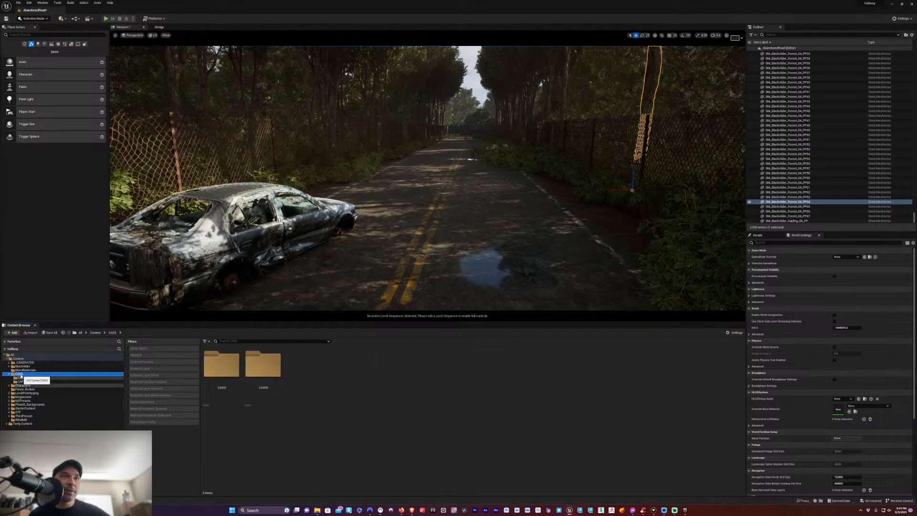
pyautogui.hotkey('ctrl', 'n')
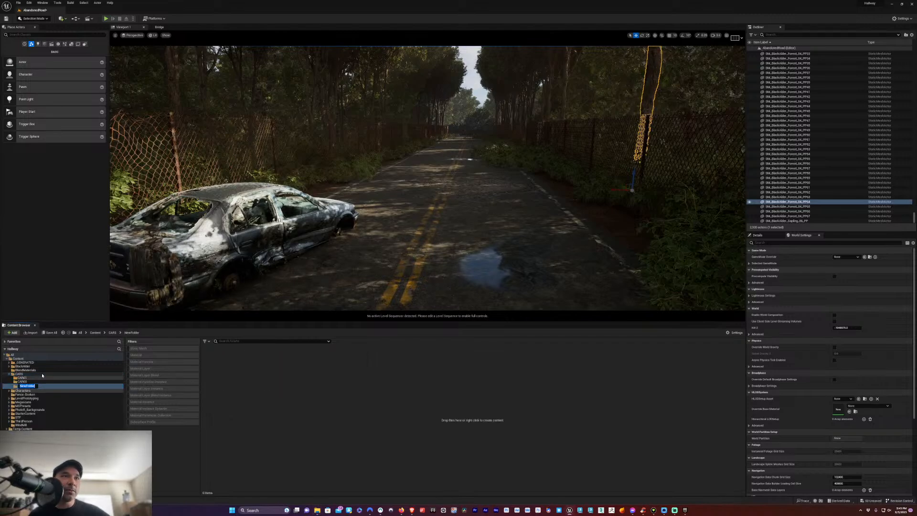
pyautogui.write('SA')
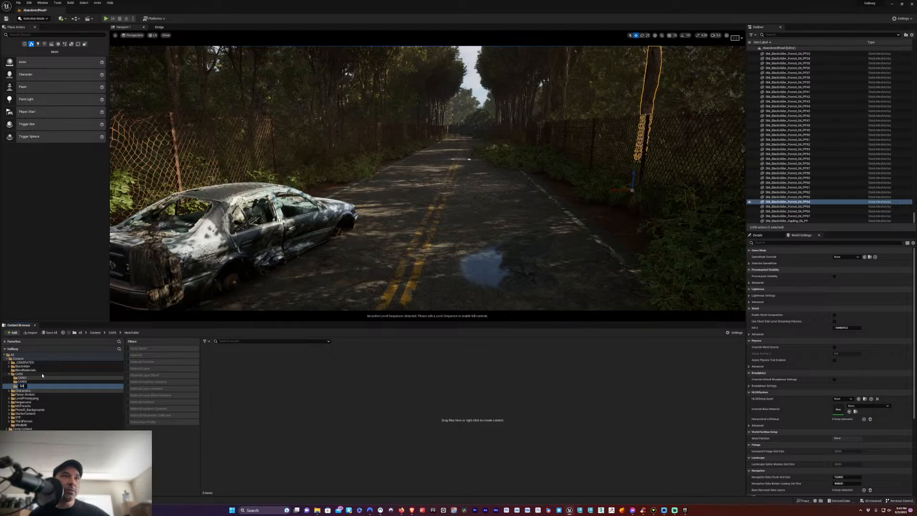
pyautogui.write('TURN')
pyautogui.press('Return')
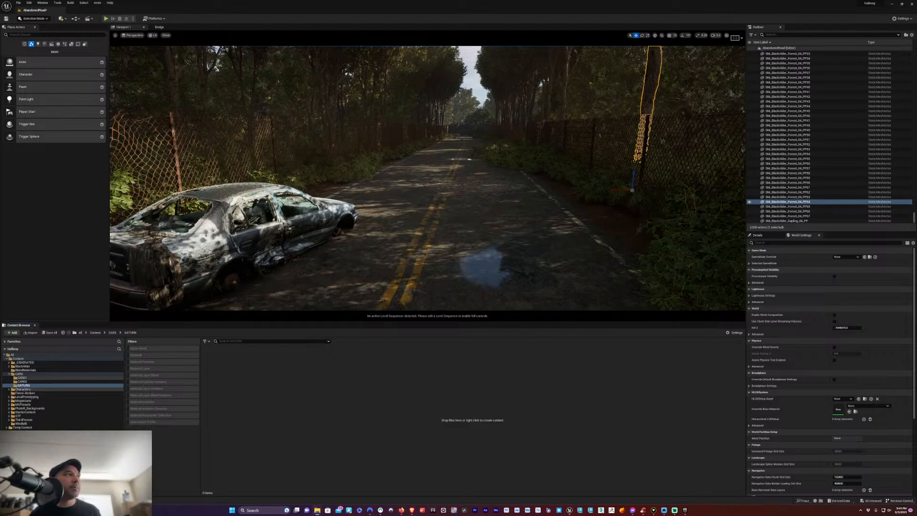
# Bring the saturn_dead model files into the SATURN folder for import and search the import settings for nanite
pyautogui.moveTo(295, 429); pyautogui.dragTo(383, 417)
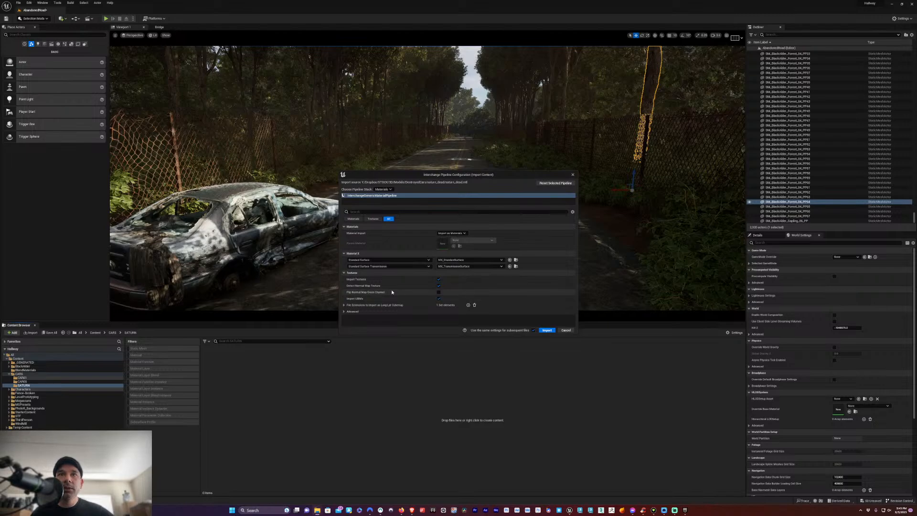
pyautogui.click(411, 212)
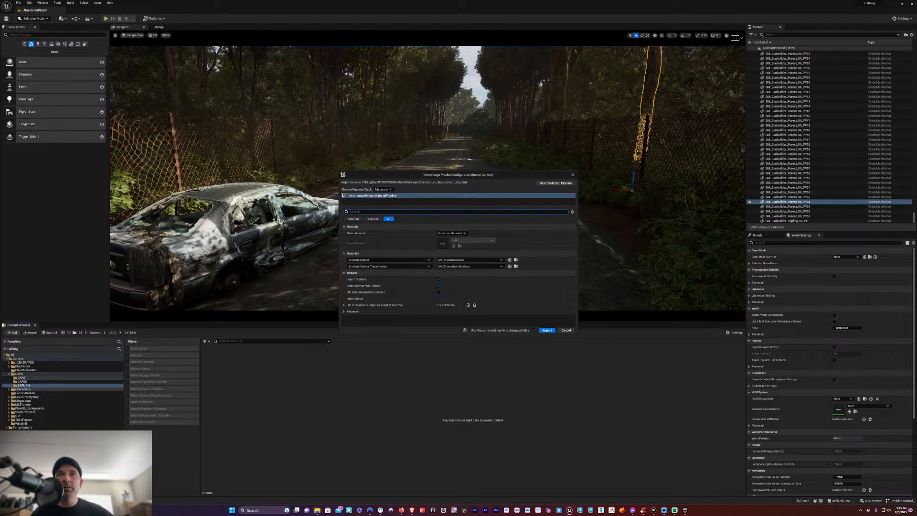
pyautogui.write('ranm')
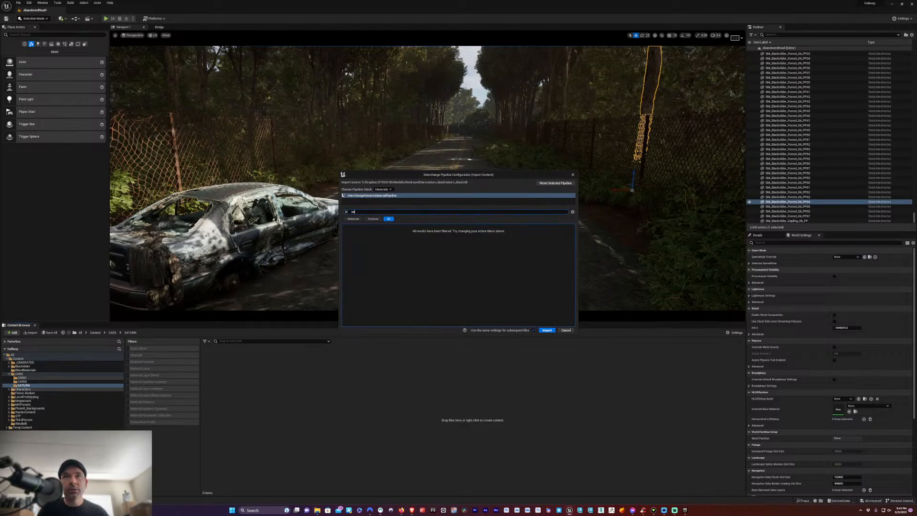
pyautogui.press('BackSpace')
pyautogui.press('BackSpace')
pyautogui.write('nanite')
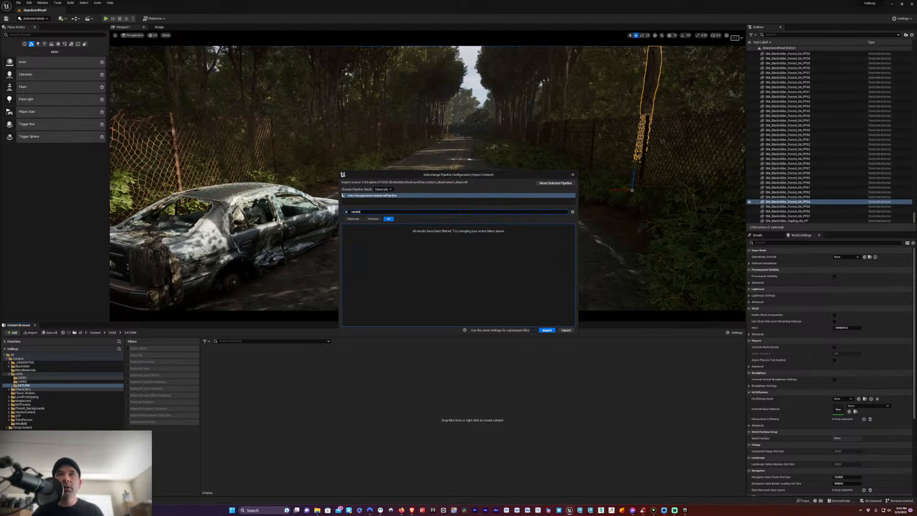
pyautogui.click(345, 212)
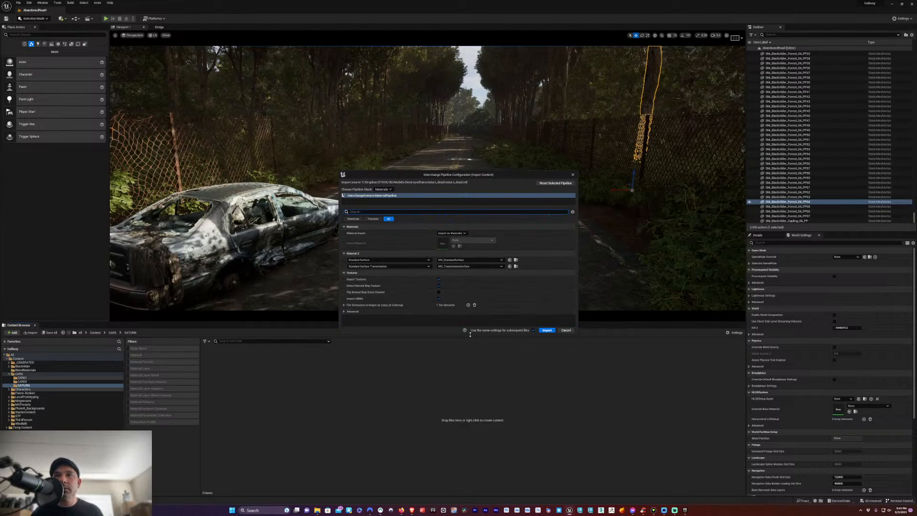
# Check the advanced texture import options and import the saturn_dead files, using the same settings for subsequent files
pyautogui.click(343, 311)
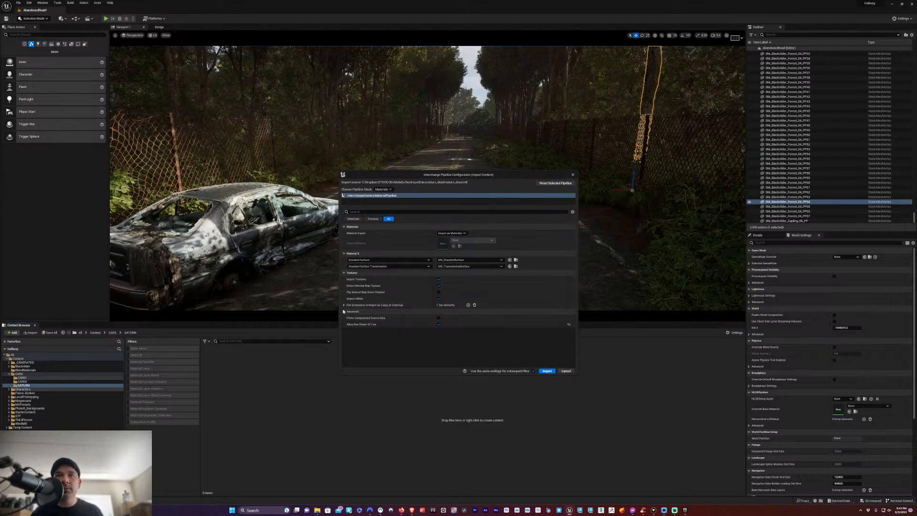
pyautogui.click(344, 304)
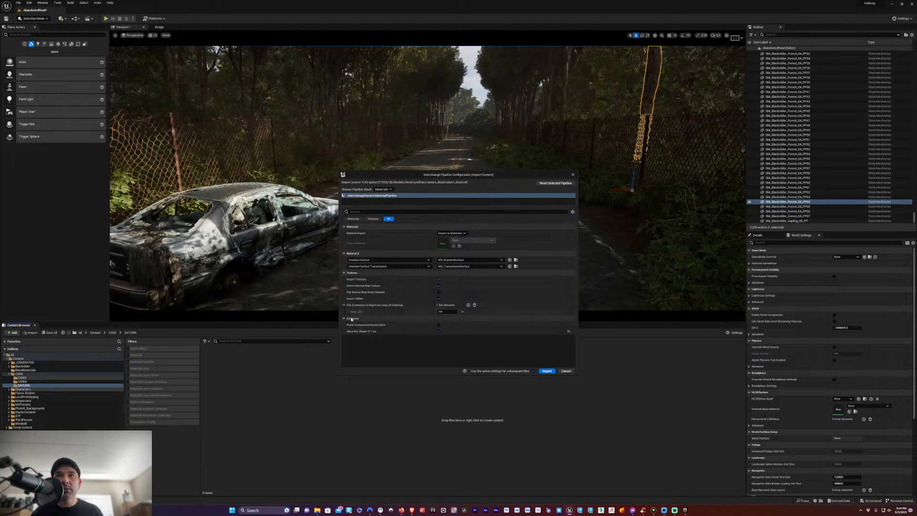
pyautogui.click(344, 305)
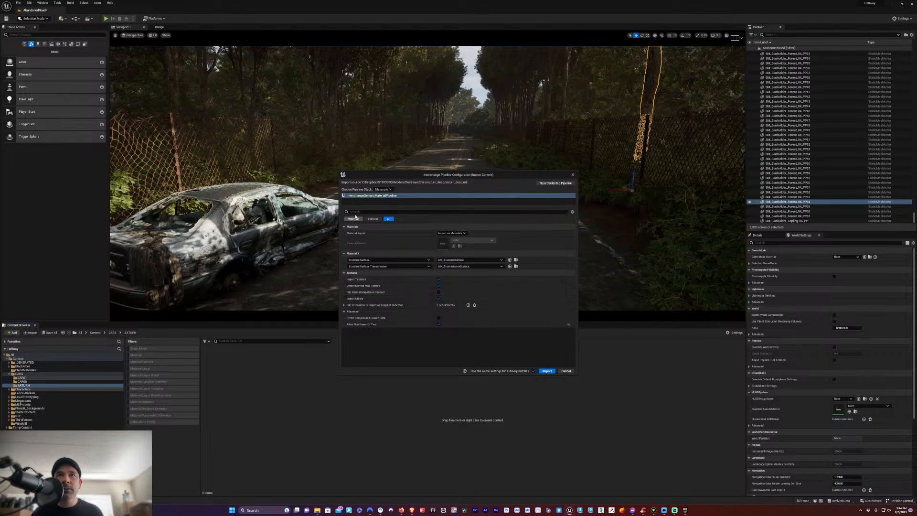
pyautogui.click(547, 370)
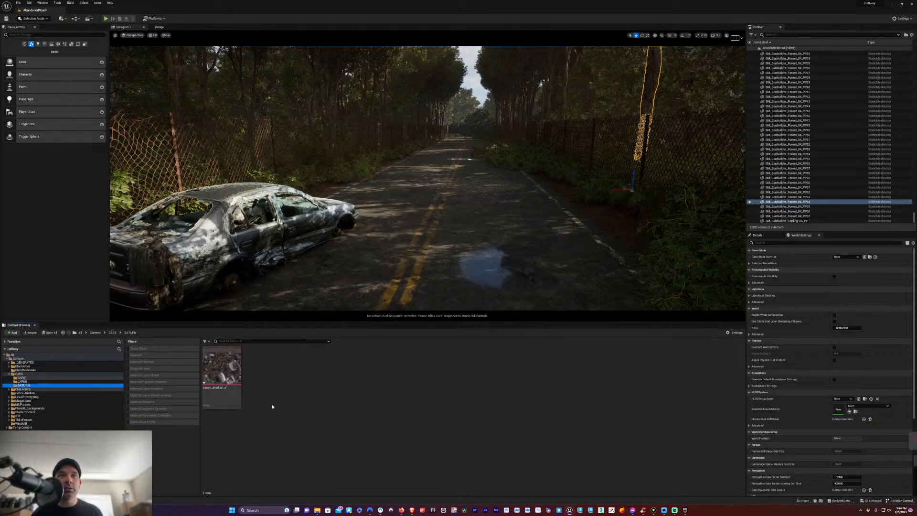
pyautogui.click(288, 425)
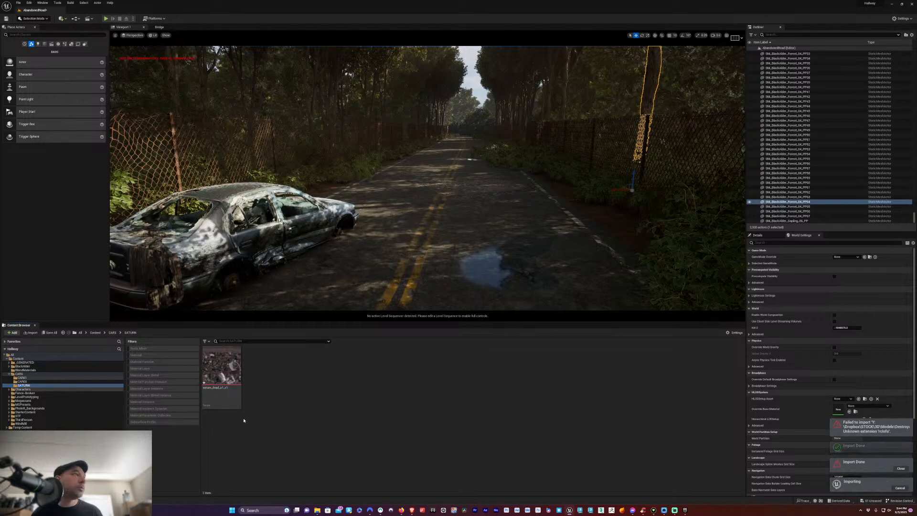
pyautogui.click(224, 403)
pyautogui.click(297, 404)
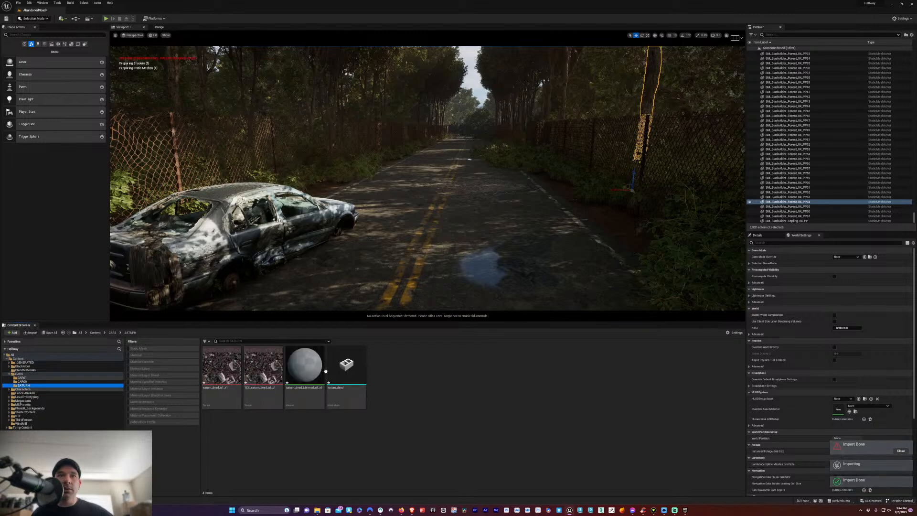
# In the saturn_dead material graph, delete the white colour parameter feeding Emissive Color, reposition the texture node, and save the material
pyautogui.doubleClick(307, 371)
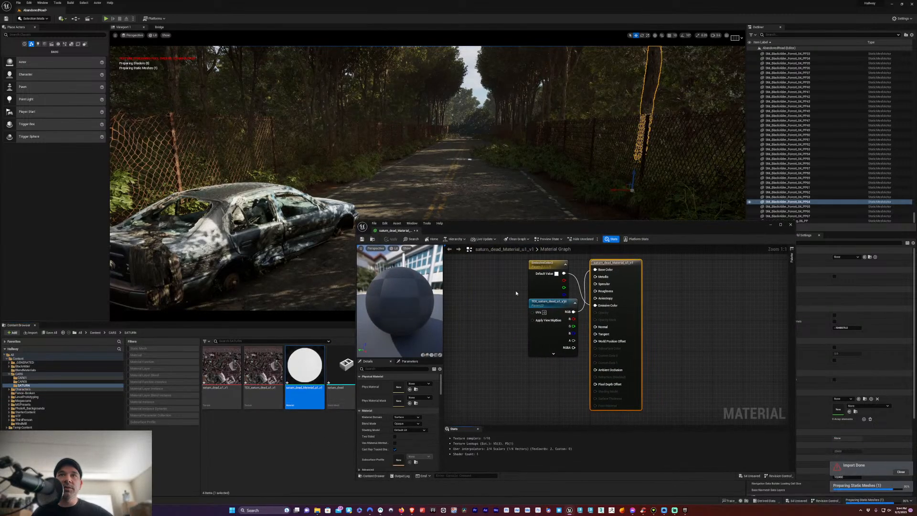
pyautogui.click(538, 266)
pyautogui.press('Delete')
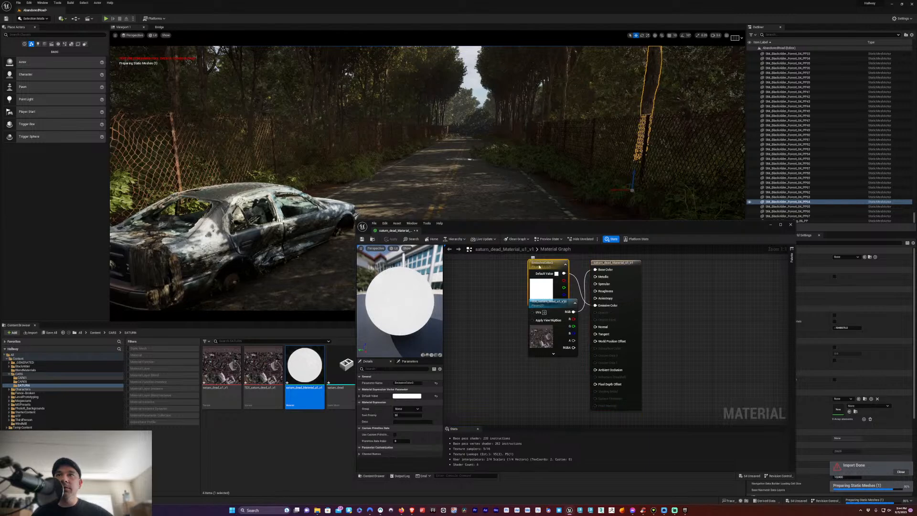
pyautogui.moveTo(554, 304); pyautogui.dragTo(527, 293)
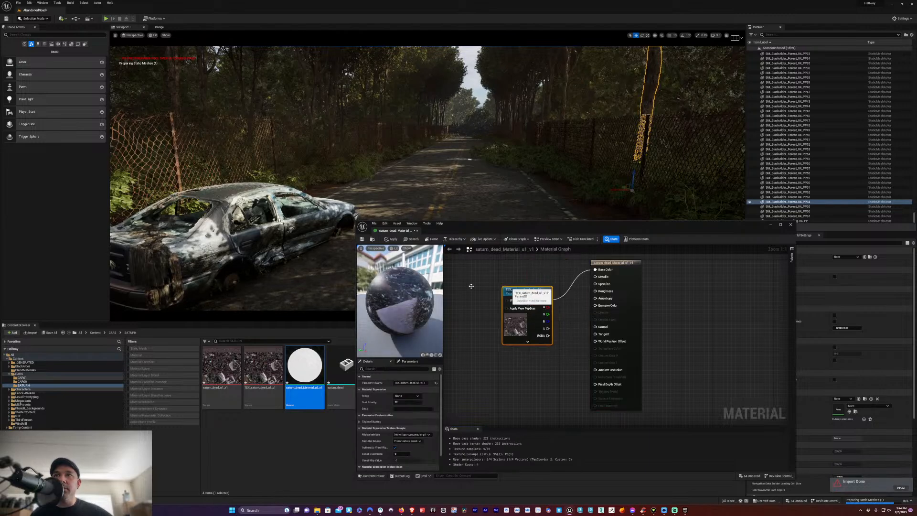
pyautogui.hotkey('ctrl', 's')
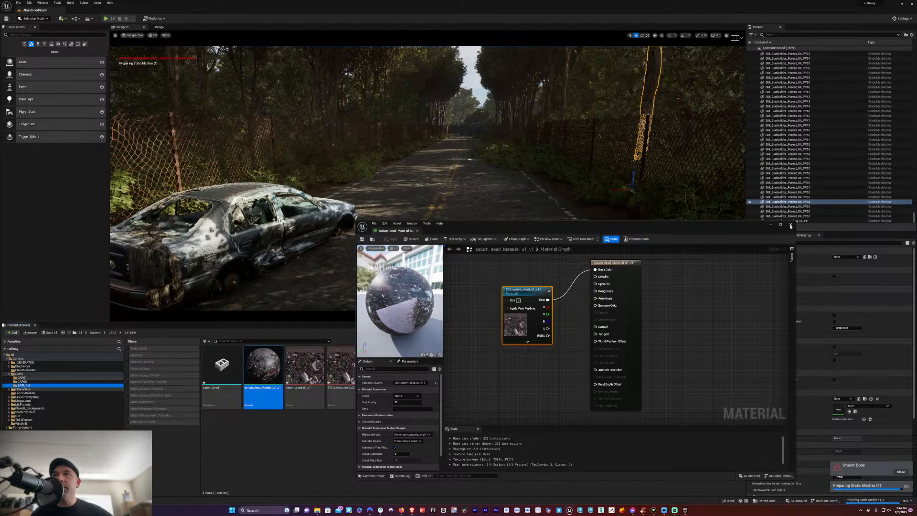
pyautogui.click(791, 225)
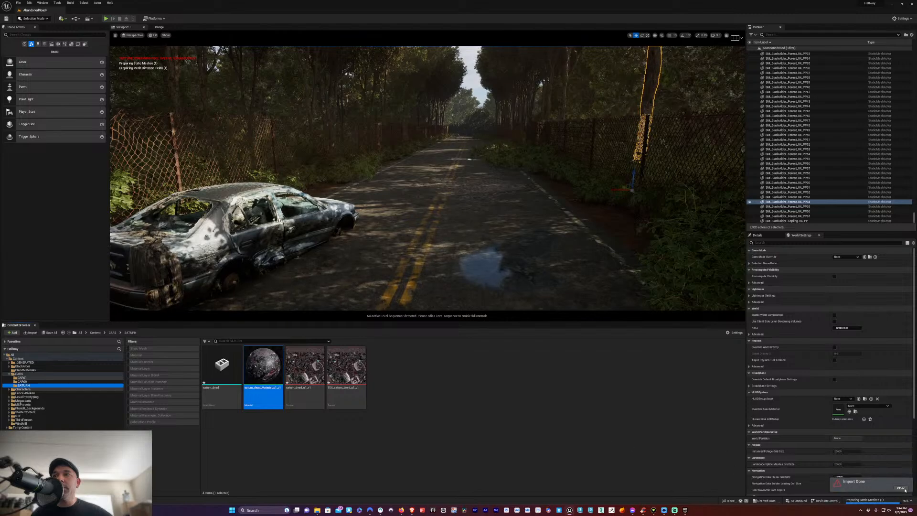
pyautogui.click(903, 489)
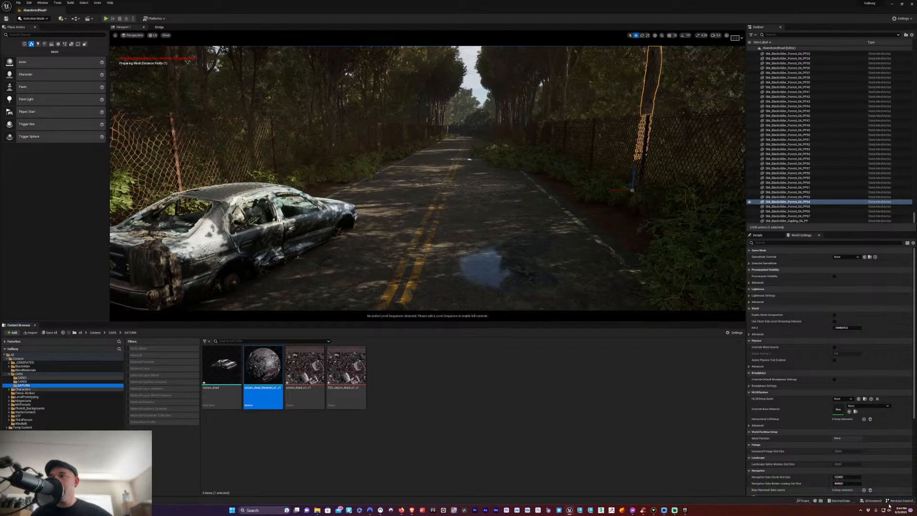
# Enable Nanite on the imported saturn_dead static mesh and check its asset details
pyautogui.rightClick(223, 371)
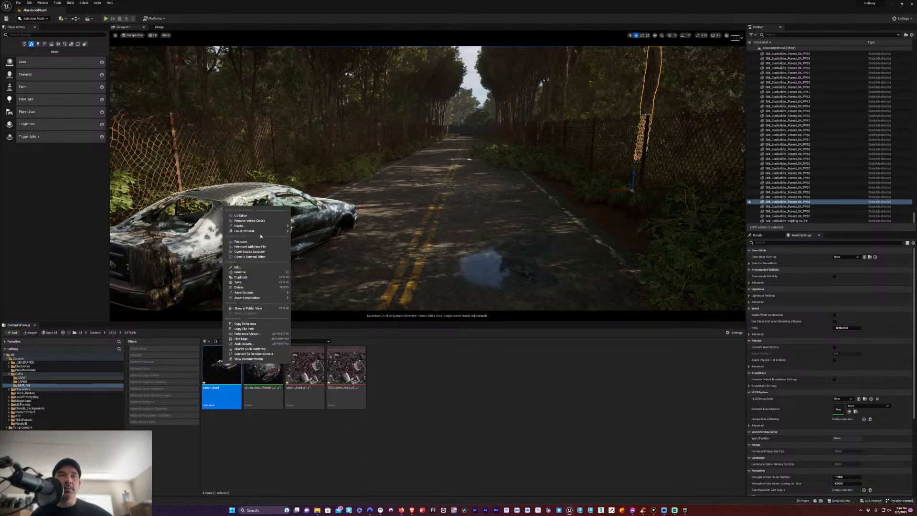
pyautogui.moveTo(258, 225)
pyautogui.click(319, 236)
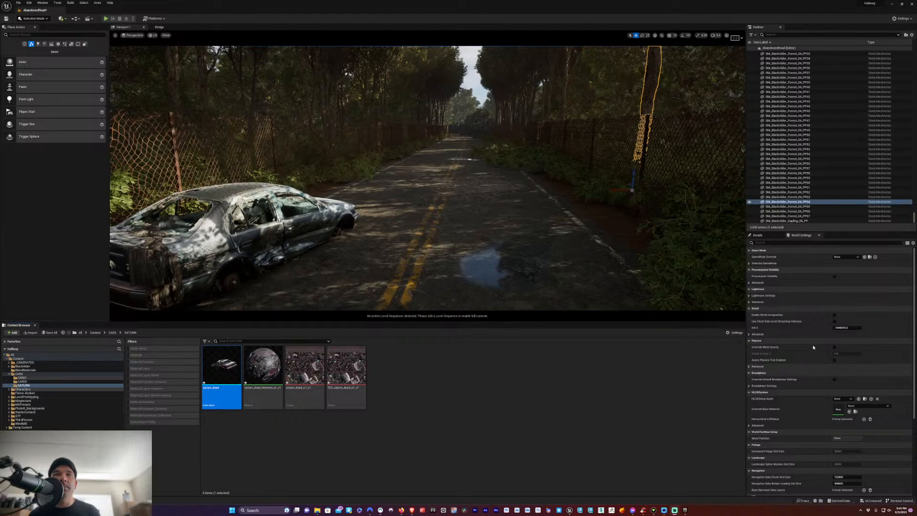
pyautogui.click(467, 406)
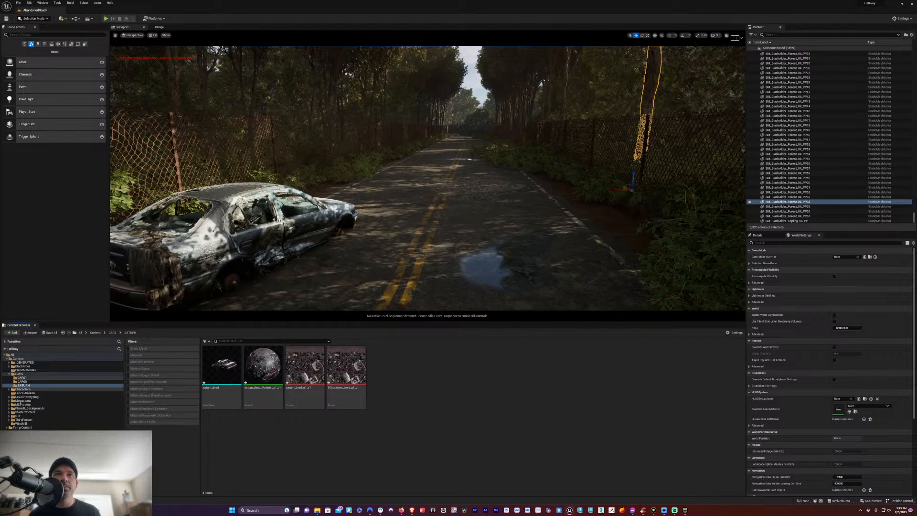
pyautogui.click(220, 368)
pyautogui.rightClick(219, 366)
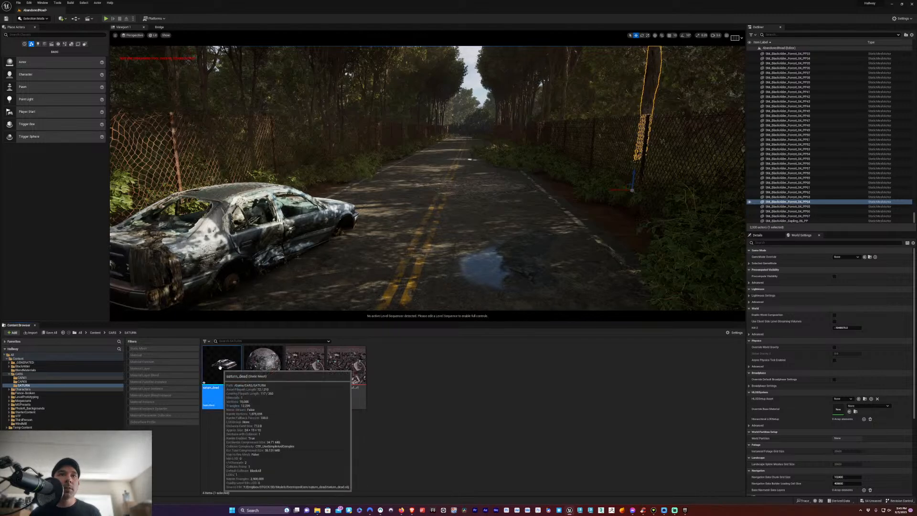
pyautogui.click(418, 388)
# Place the saturn_dead static mesh on the road beyond the white wrecked car and rotate it roughly level with the road
pyautogui.moveTo(210, 371); pyautogui.dragTo(361, 202)
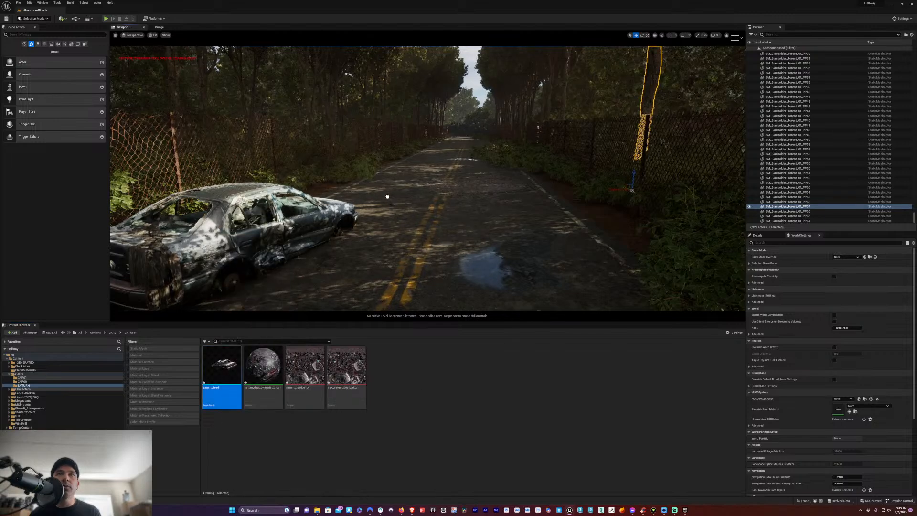
pyautogui.click(391, 210)
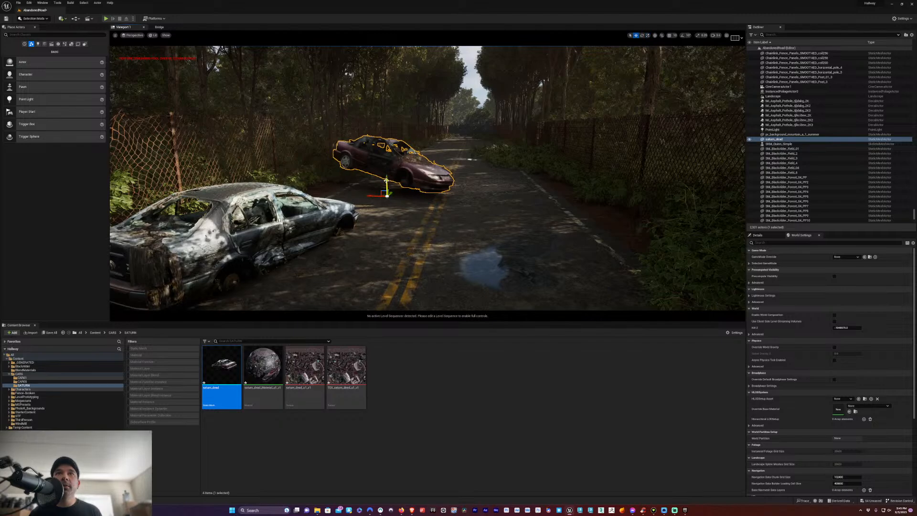
pyautogui.press('e')
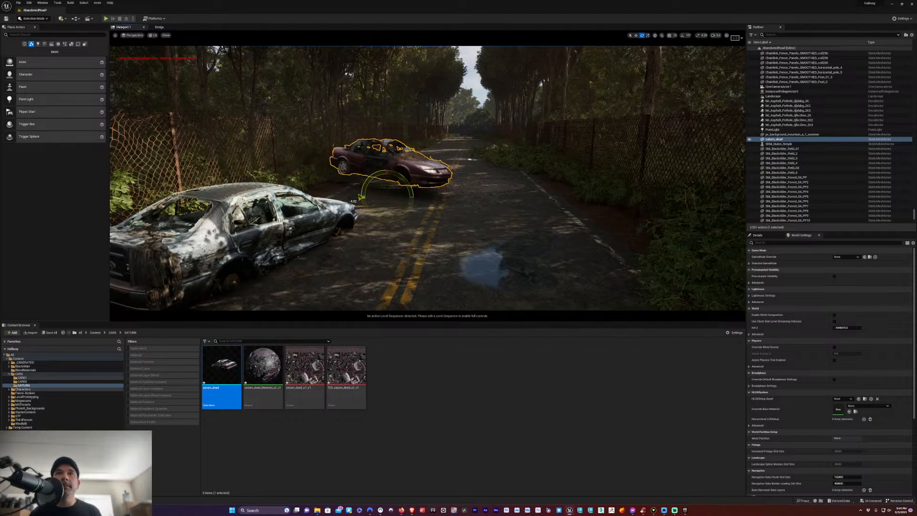
pyautogui.moveTo(361, 196); pyautogui.dragTo(358, 202)
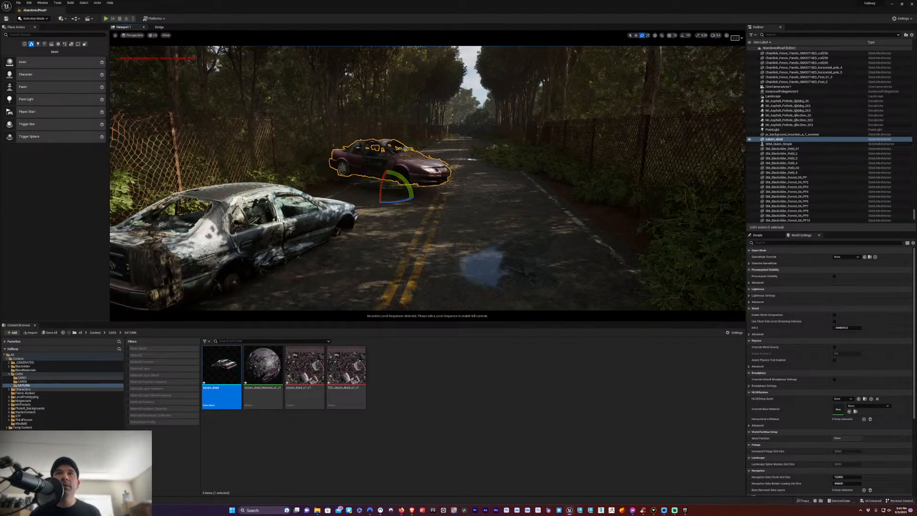
pyautogui.moveTo(386, 168); pyautogui.dragTo(387, 169)
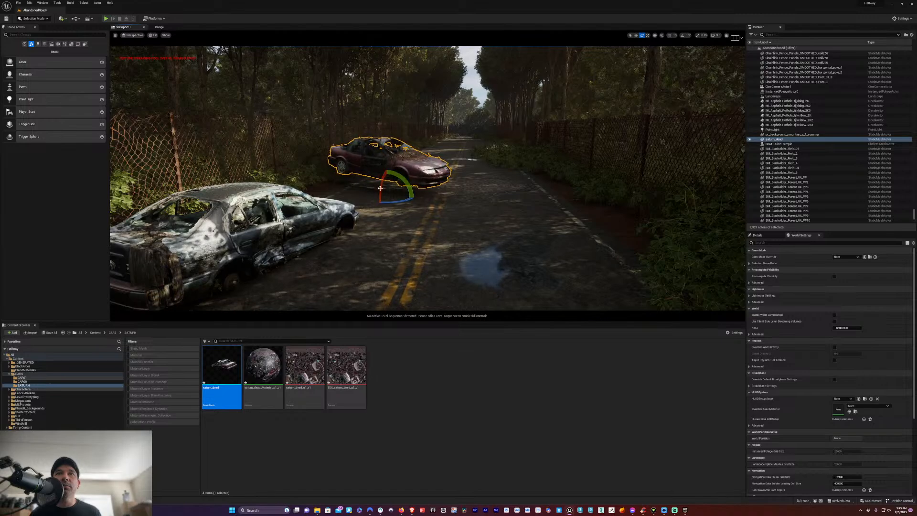
# Lower the saturn_dead car onto the asphalt and fine-tune its tilt and height so it rests on the road
pyautogui.press('w')
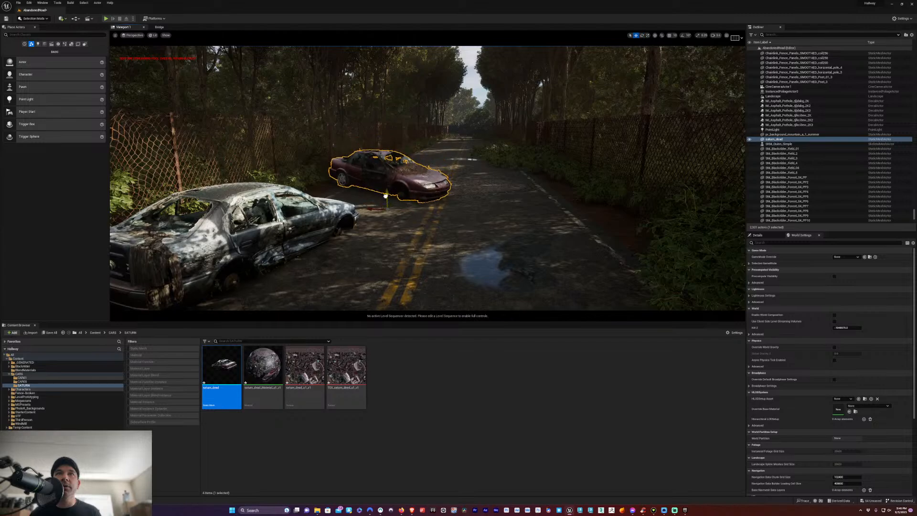
pyautogui.press('e')
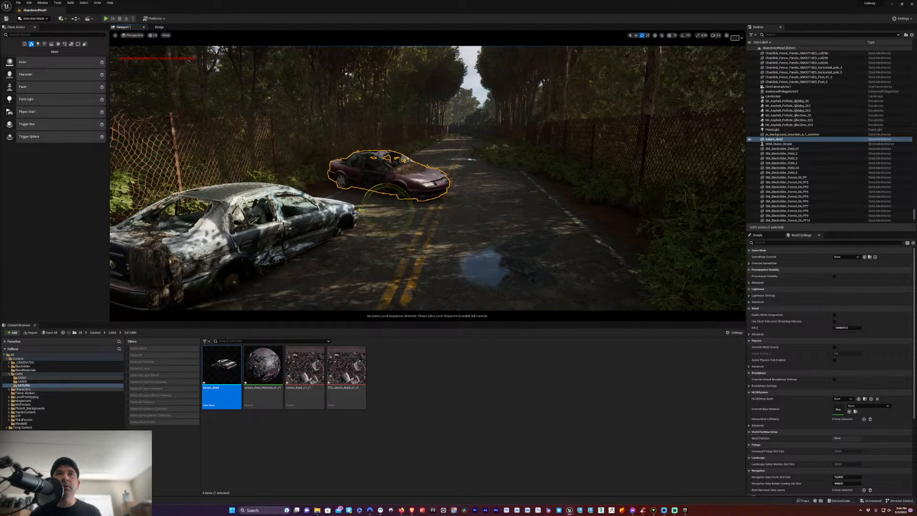
pyautogui.press('w')
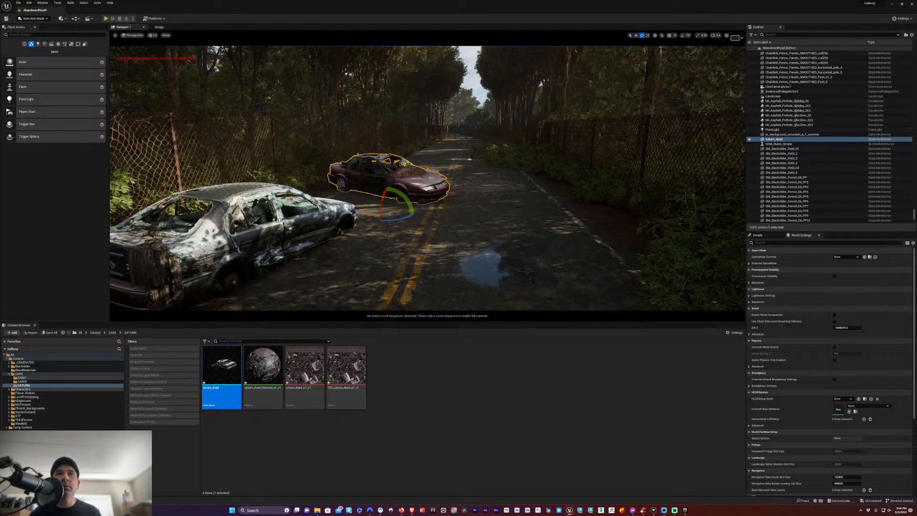
pyautogui.press('f')
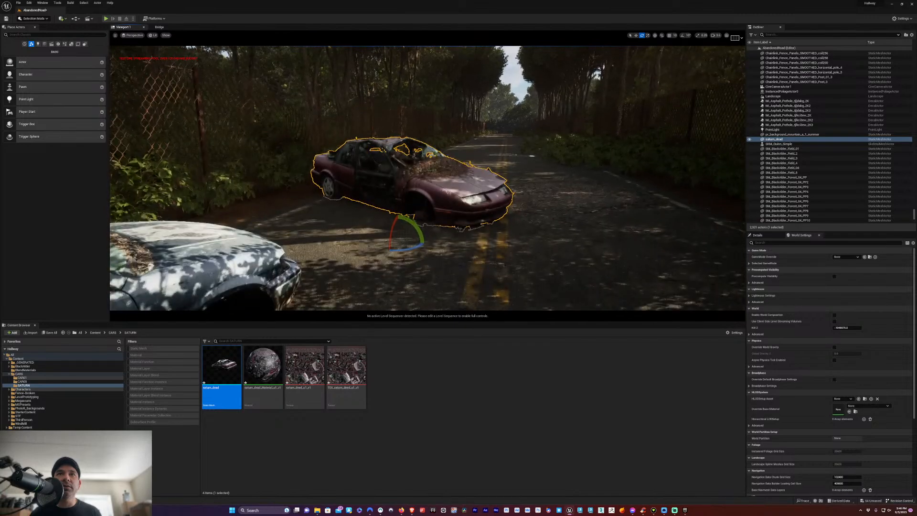
pyautogui.press('w')
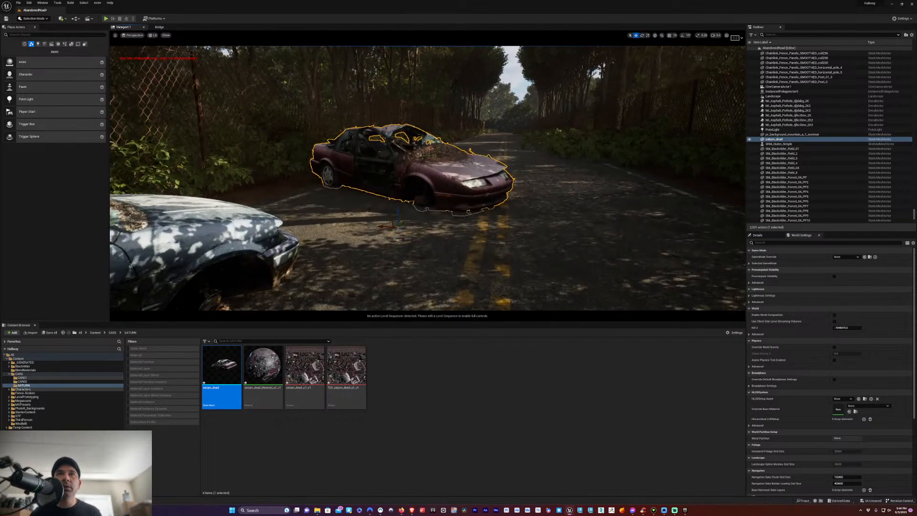
pyautogui.click(370, 209)
pyautogui.hotkey('ctrl', 'z')
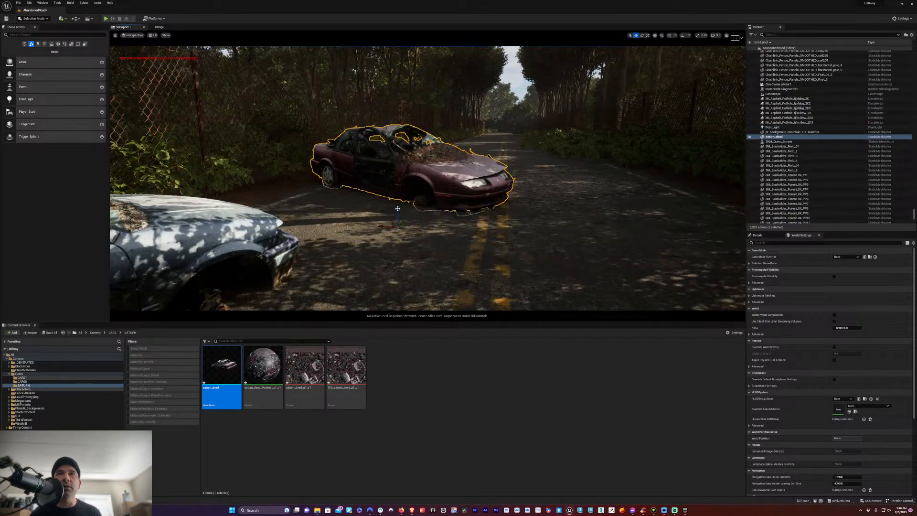
pyautogui.moveTo(398, 209); pyautogui.dragTo(398, 209)
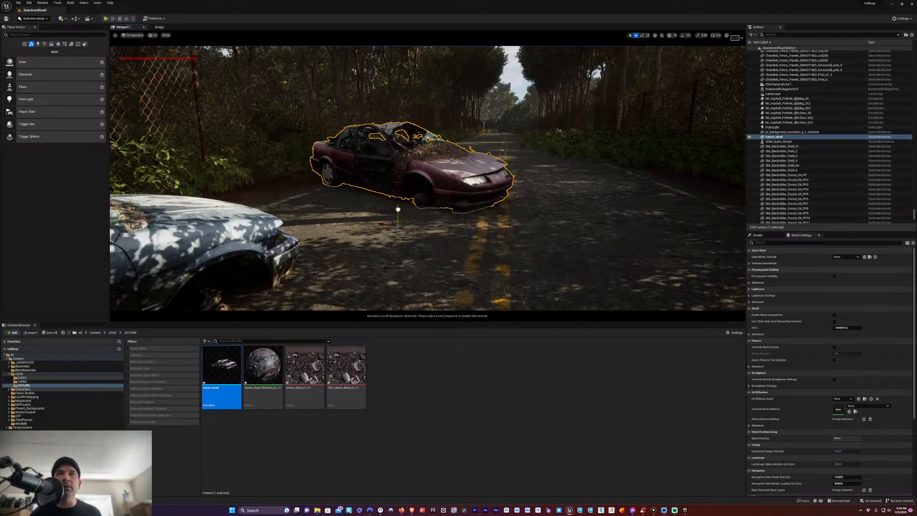
pyautogui.click(429, 230)
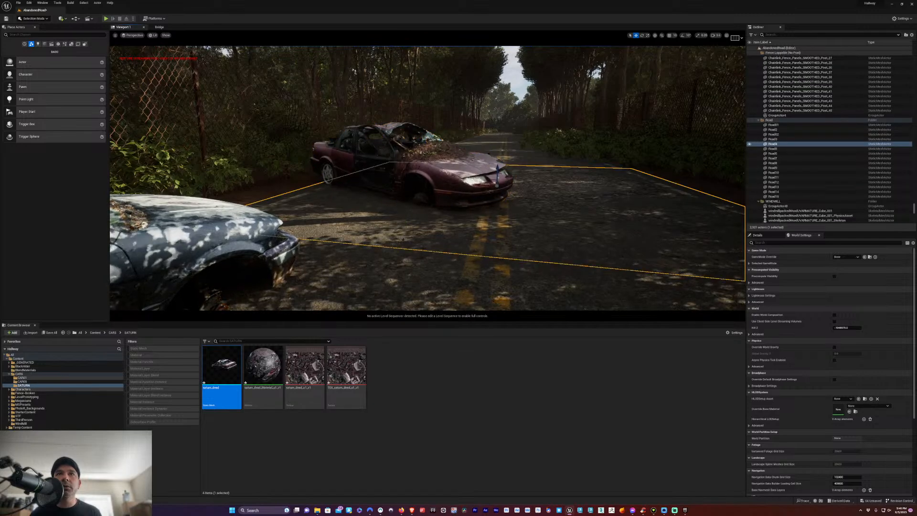
# Examine how the maroon car sits on the road from its front and far side
pyautogui.scroll(3, 427, 178)
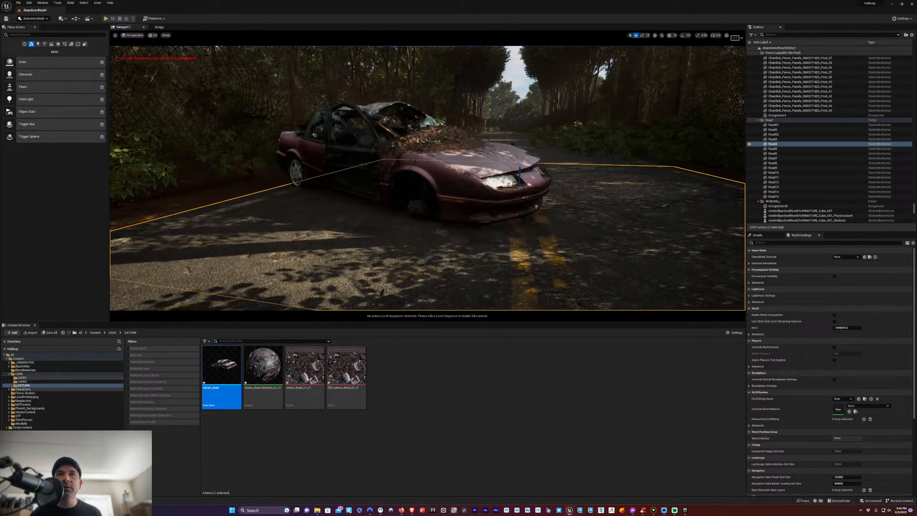
pyautogui.scroll(-3, 407, 210)
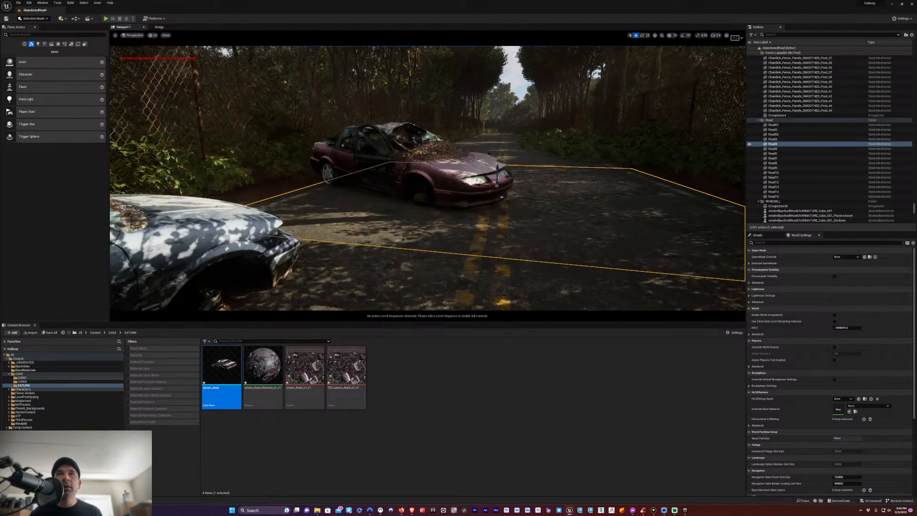
pyautogui.press('d')
pyautogui.press('w')
pyautogui.moveTo(427, 178); pyautogui.dragTo(298, 169, button='right')
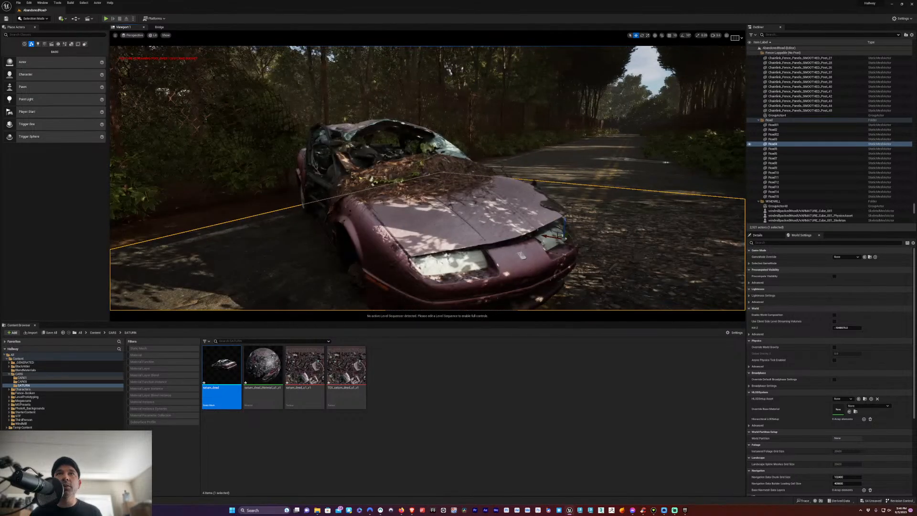
pyautogui.scroll(-3, 449, 191)
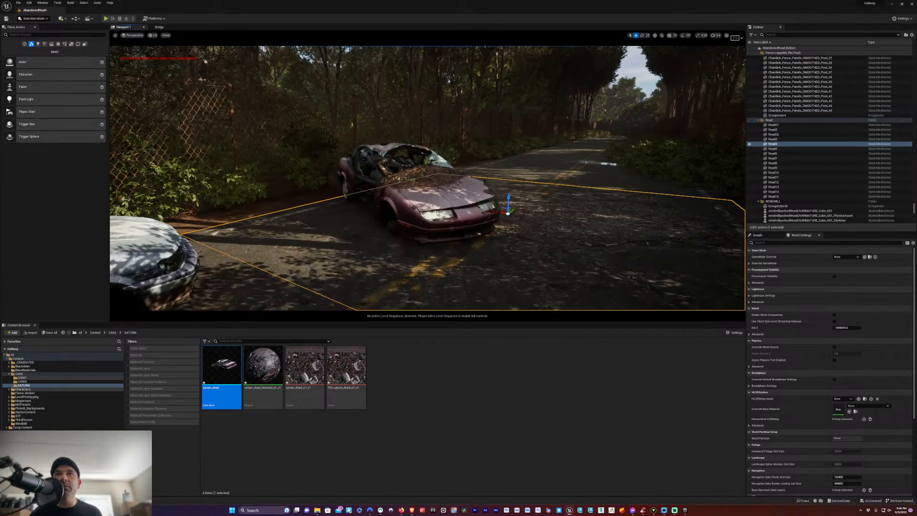
pyautogui.press('w')
pyautogui.moveTo(449, 191); pyautogui.dragTo(239, 191, button='right')
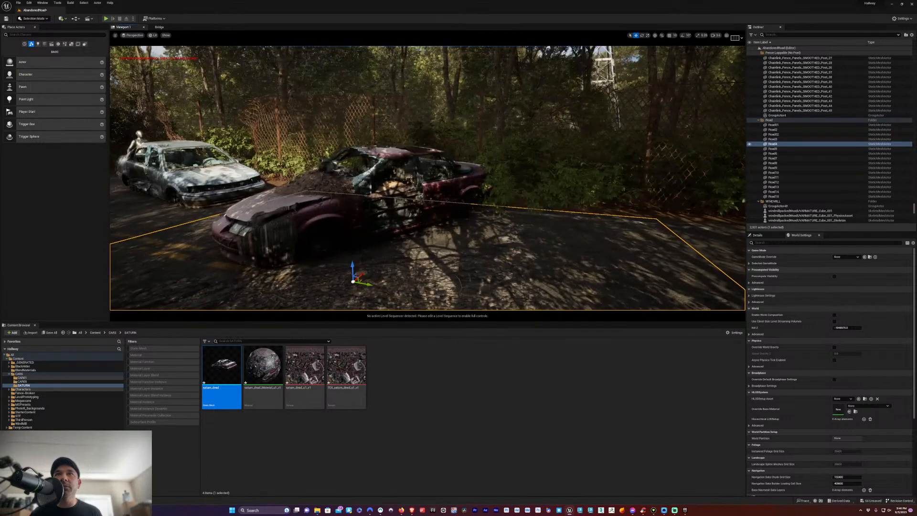
pyautogui.moveTo(428, 178); pyautogui.dragTo(282, 187, button='right')
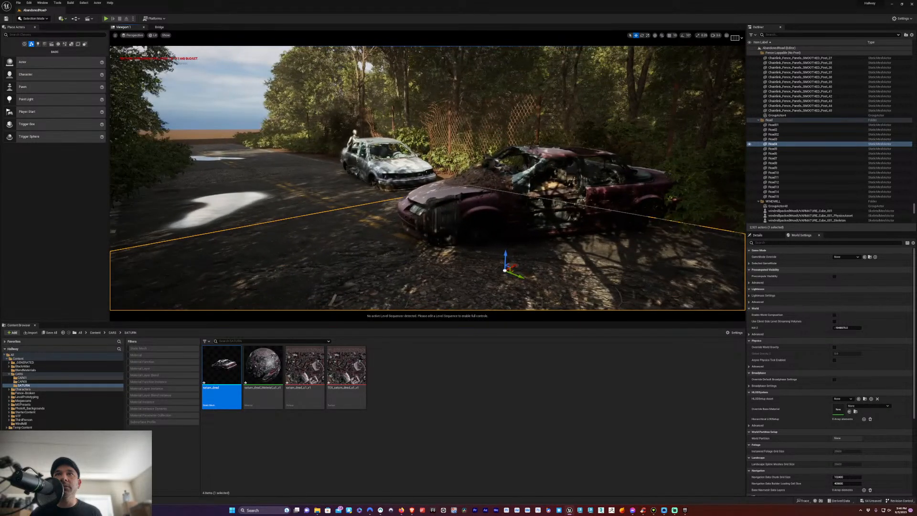
# Move the saturn_dead car back toward the roadside vegetation, ahead of the white wreck
pyautogui.click(526, 200)
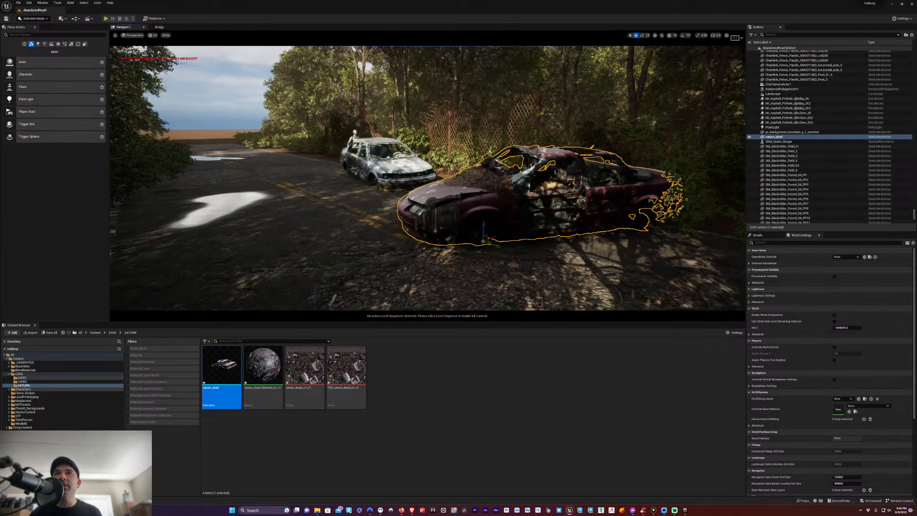
pyautogui.moveTo(428, 178); pyautogui.dragTo(509, 178, button='right')
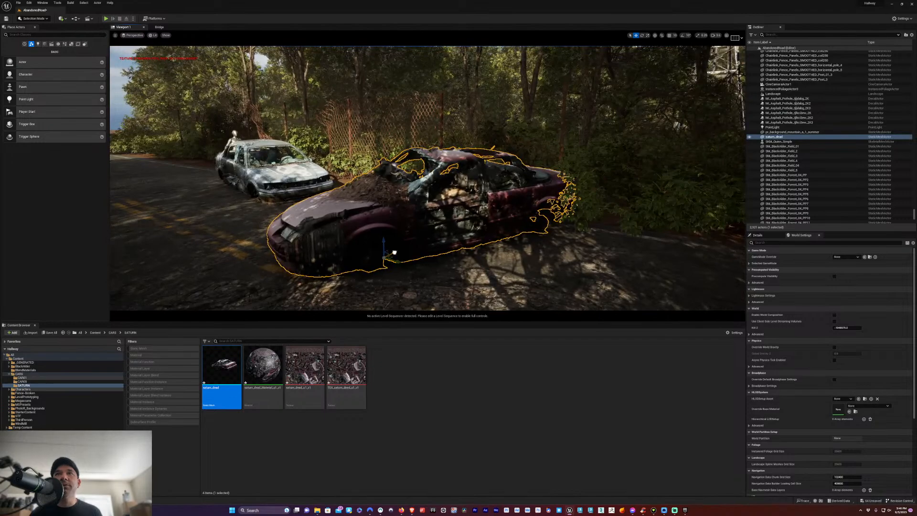
pyautogui.moveTo(394, 252); pyautogui.dragTo(449, 245)
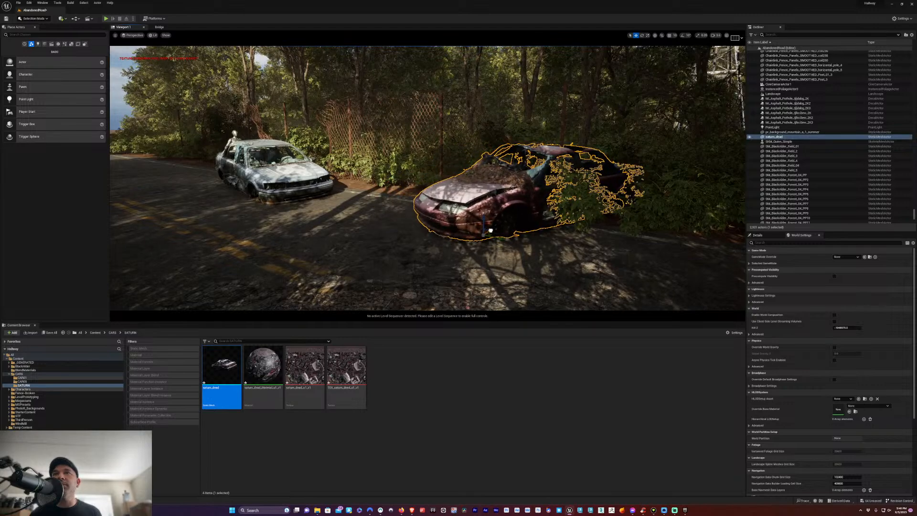
pyautogui.moveTo(491, 230); pyautogui.dragTo(469, 244)
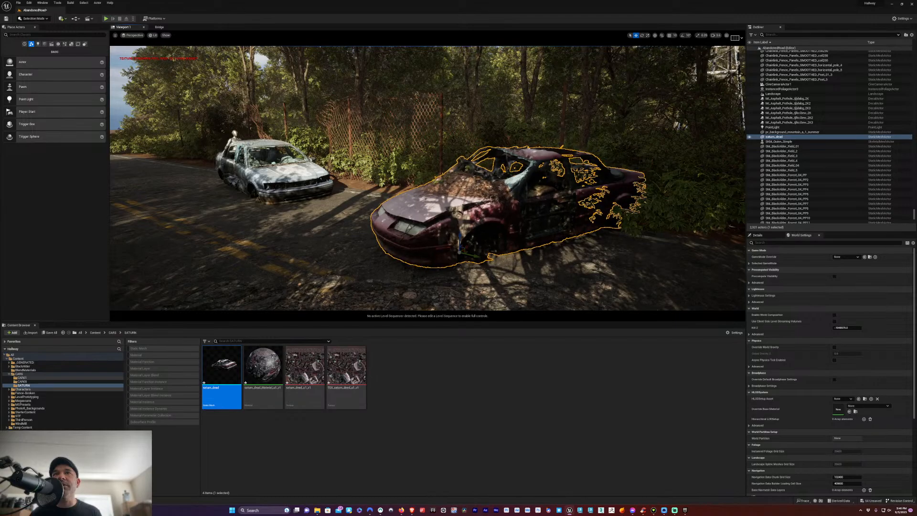
pyautogui.click(378, 202)
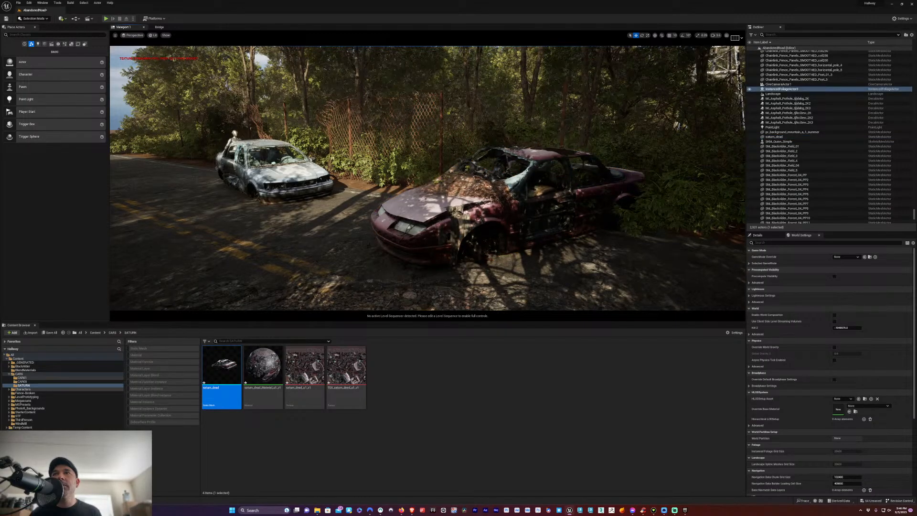
pyautogui.moveTo(368, 244); pyautogui.dragTo(468, 234, button='right')
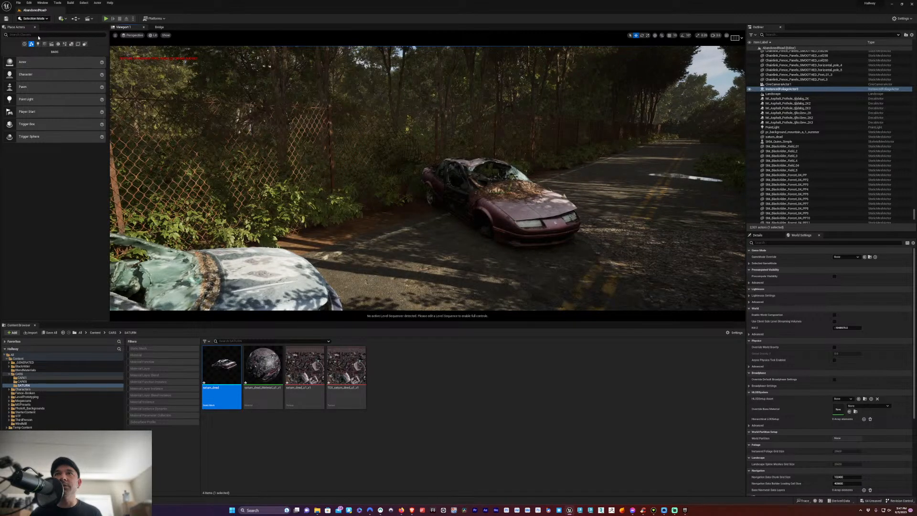
# Switch the editor to Foliage mode and activate the foliage Select tool
pyautogui.click(33, 18)
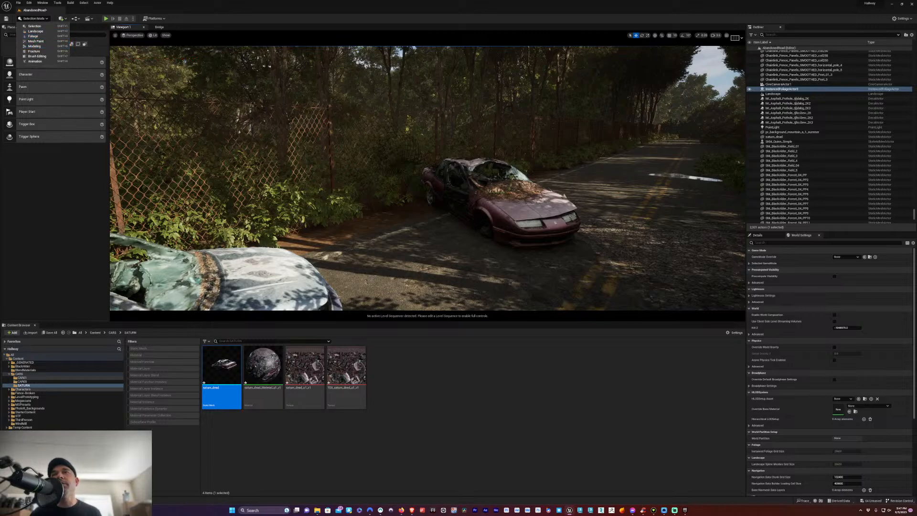
pyautogui.click(54, 41)
pyautogui.click(35, 18)
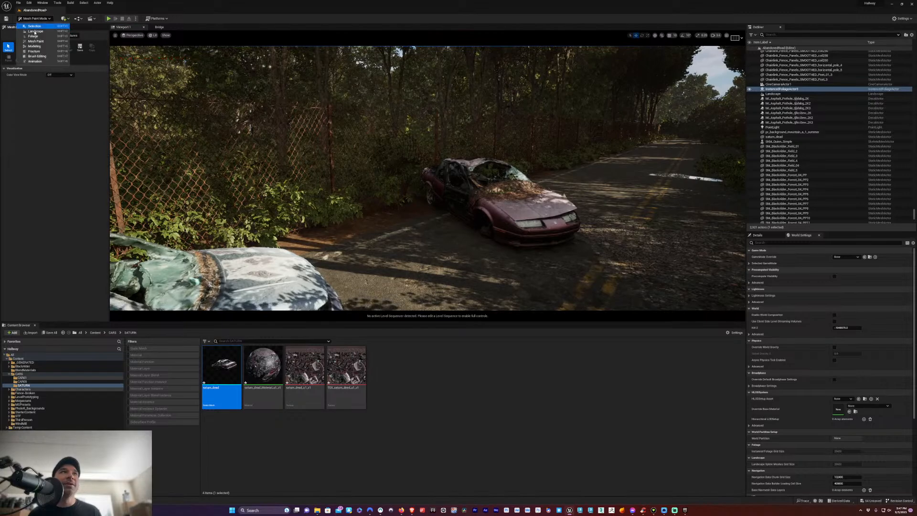
pyautogui.click(26, 35)
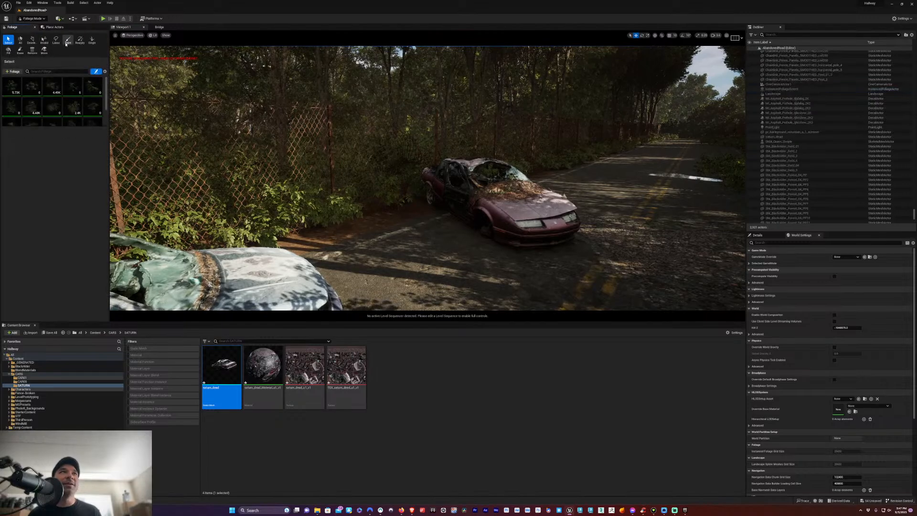
pyautogui.click(68, 41)
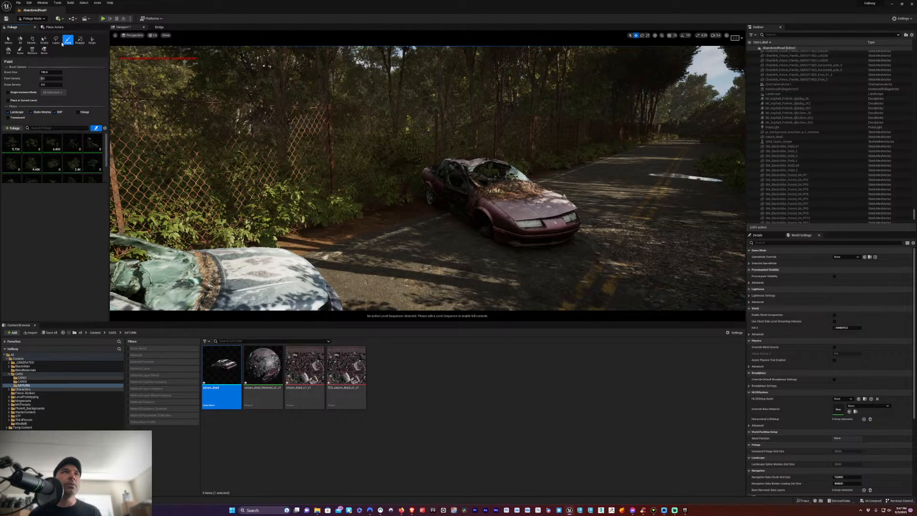
pyautogui.click(12, 41)
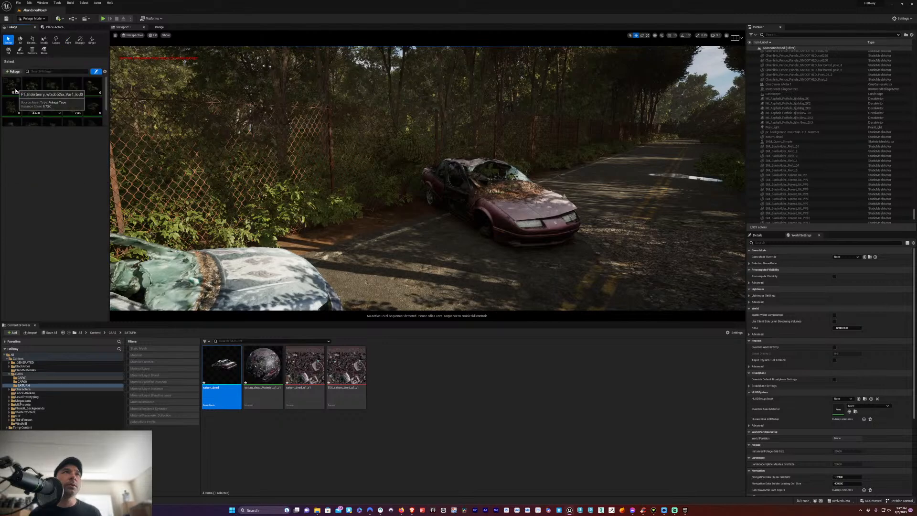
# Look through the available foliage types and select an Elderberry variant to show its painting and placement settings
pyautogui.scroll(-1, 60, 114)
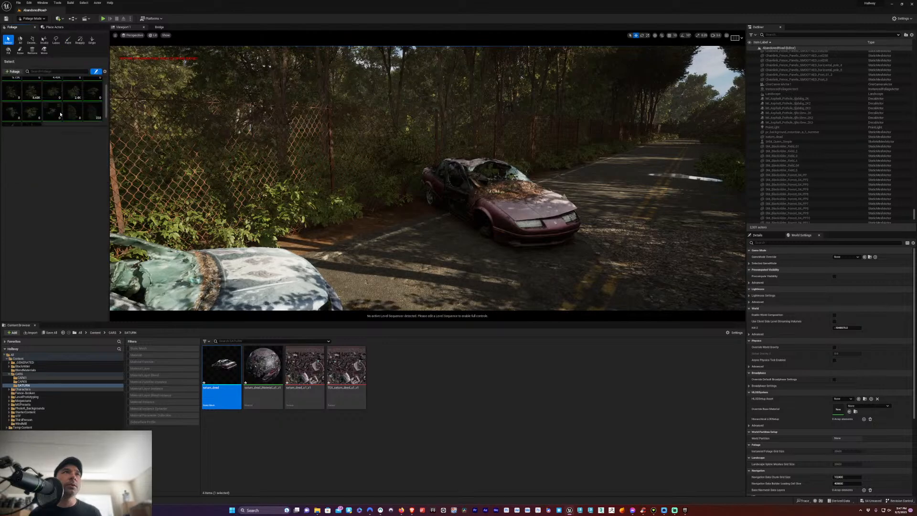
pyautogui.scroll(1, 63, 115)
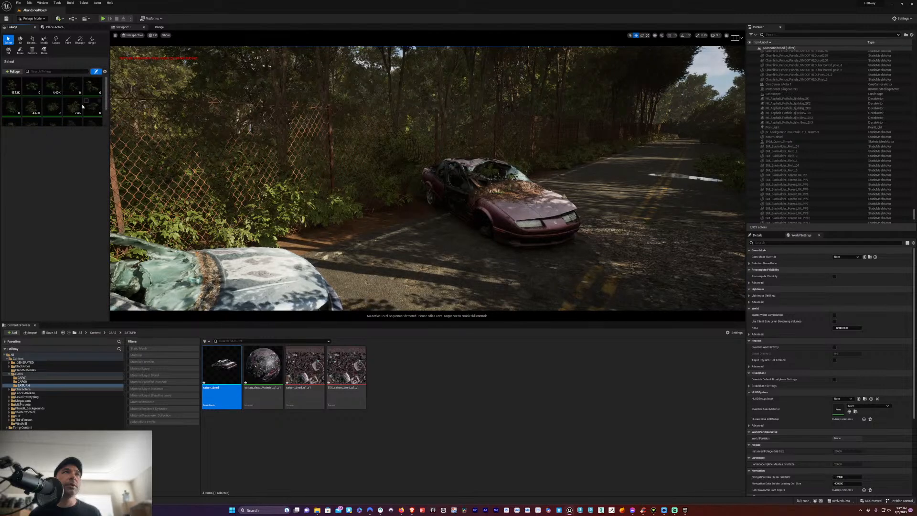
pyautogui.scroll(-1, 8, 102)
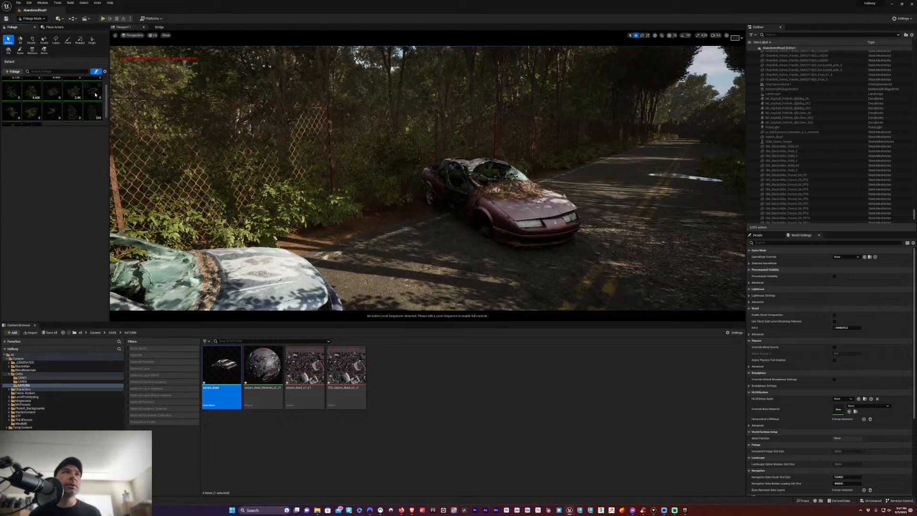
pyautogui.scroll(-1, 91, 109)
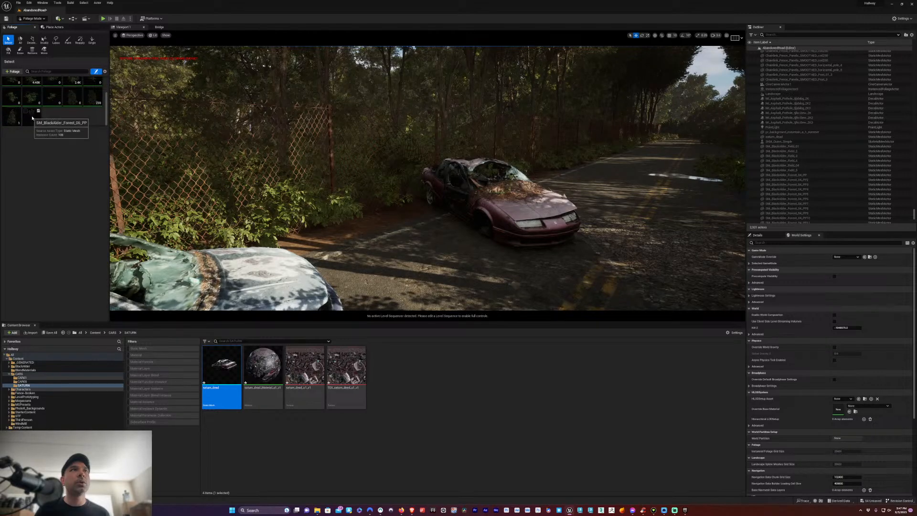
pyautogui.scroll(1, 40, 110)
pyautogui.click(36, 96)
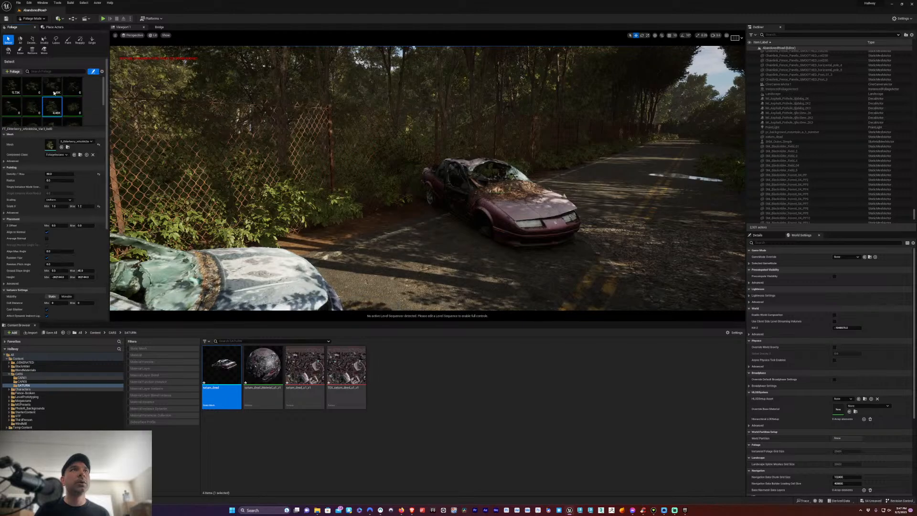
# Select four Elderberry foliage variants together and set their maximum Scale X to 1.4
pyautogui.keyDown('ctrl'); pyautogui.click(53, 91); pyautogui.keyUp('ctrl')
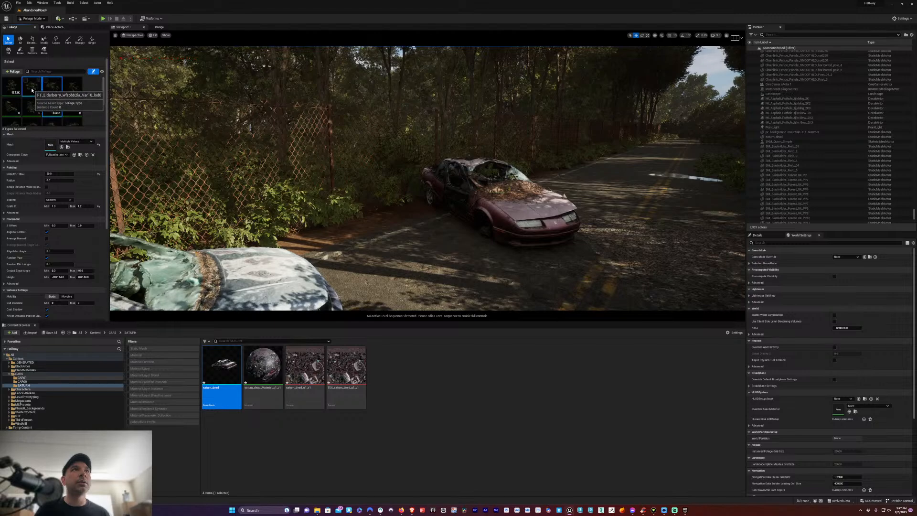
pyautogui.keyDown('ctrl'); pyautogui.click(30, 89); pyautogui.keyUp('ctrl')
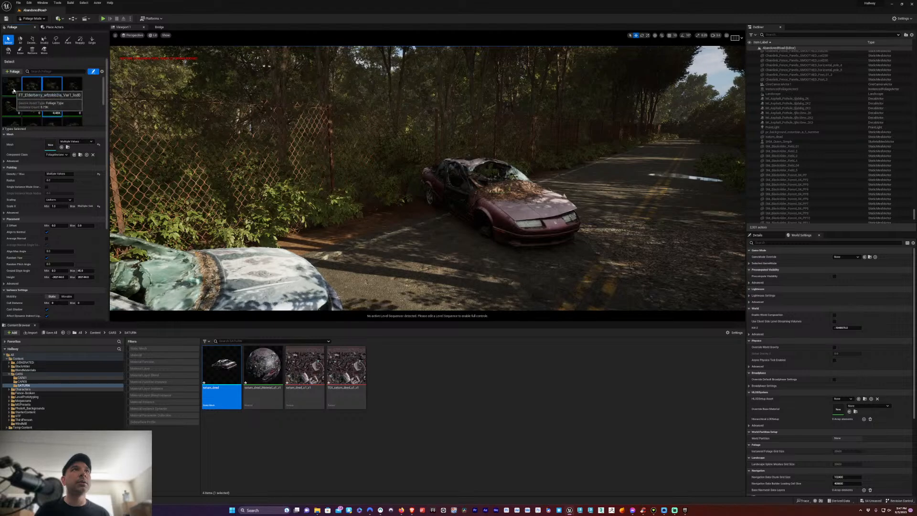
pyautogui.keyDown('ctrl'); pyautogui.click(12, 90); pyautogui.keyUp('ctrl')
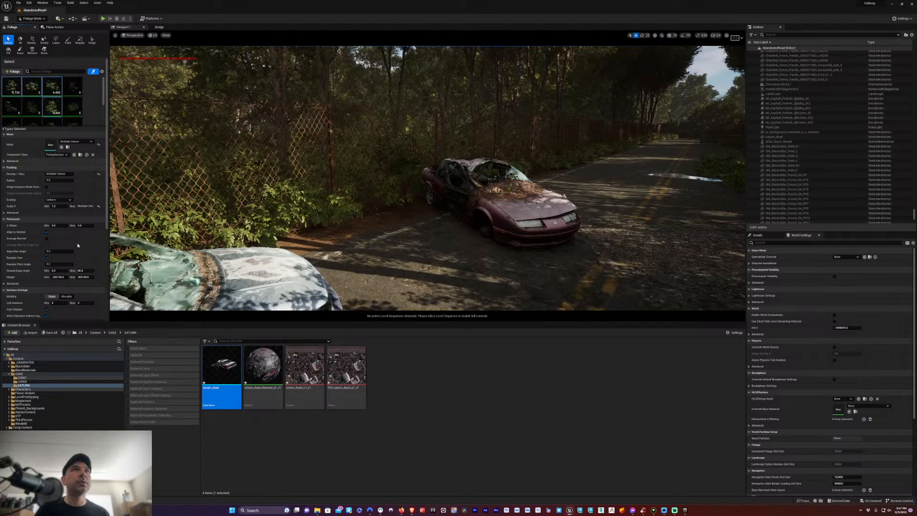
pyautogui.click(98, 208)
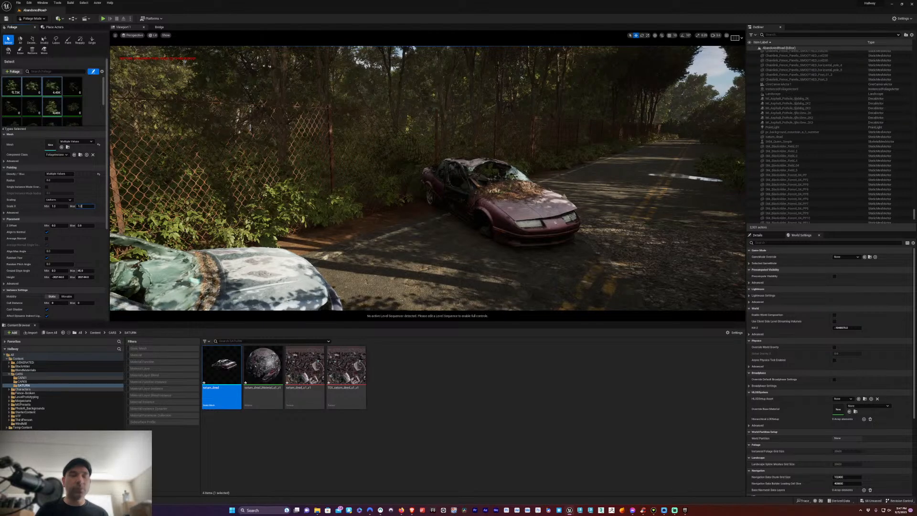
pyautogui.write('1.2')
pyautogui.click(54, 206)
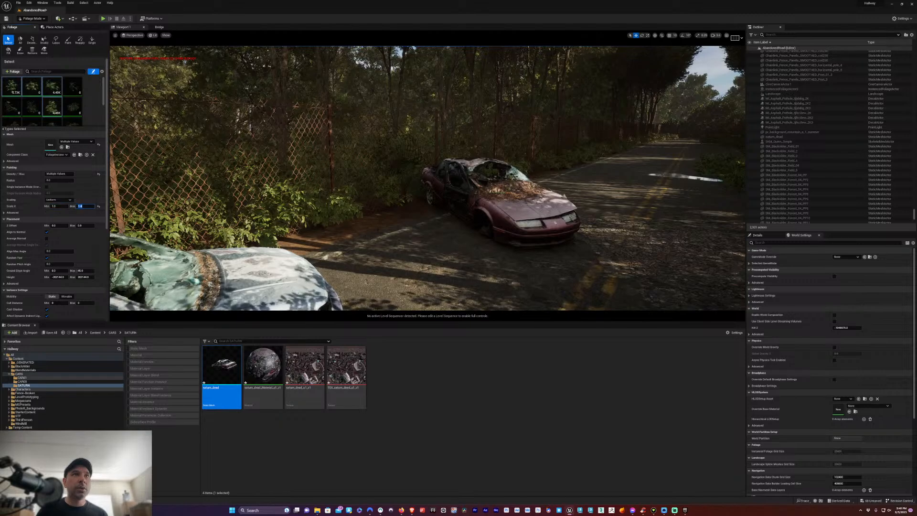
# Activate the foliage Paint tool and set its brush size to 100
pyautogui.click(67, 41)
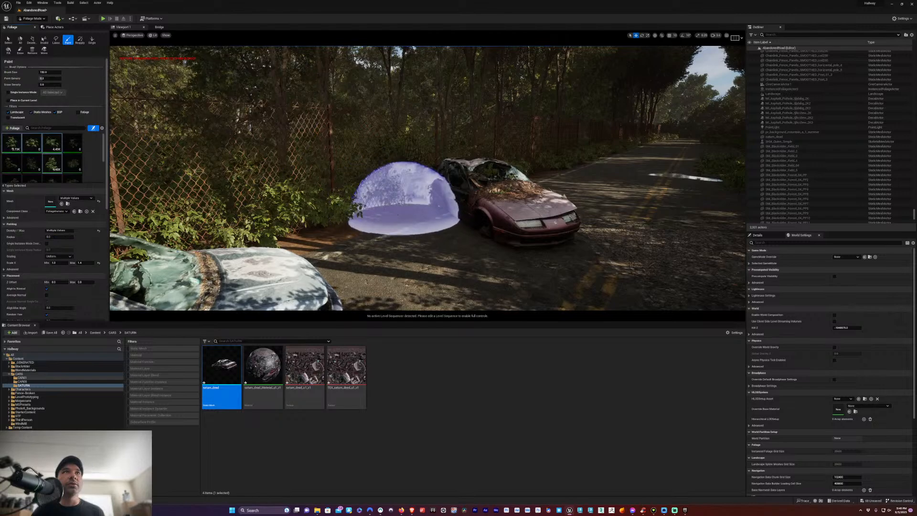
pyautogui.click(49, 72)
pyautogui.write('100')
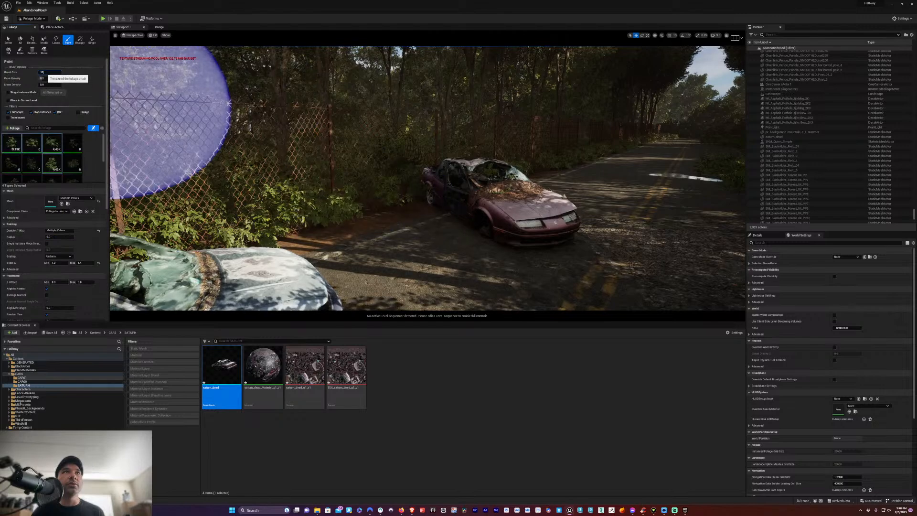
pyautogui.press('Return')
# Paint Elderberry foliage along the fence beside the white wreck and in the gap before the maroon car
pyautogui.moveTo(399, 216)
pyautogui.mouseDown()
pyautogui.moveTo(403, 207)
pyautogui.moveTo(430, 210)
pyautogui.moveTo(499, 188)
pyautogui.moveTo(525, 155)
pyautogui.moveTo(446, 160)
pyautogui.moveTo(338, 224)
pyautogui.moveTo(389, 210)
pyautogui.moveTo(363, 220)
pyautogui.moveTo(442, 234)
pyautogui.moveTo(242, 249)
pyautogui.moveTo(339, 227)
pyautogui.moveTo(363, 232)
pyautogui.mouseUp()
pyautogui.moveTo(363, 232)
pyautogui.mouseDown(button='right')
pyautogui.moveTo(420, 229)
pyautogui.moveTo(344, 244)
pyautogui.moveTo(323, 267)
pyautogui.moveTo(310, 254)
pyautogui.moveTo(325, 263)
pyautogui.moveTo(272, 291)
pyautogui.moveTo(306, 289)
pyautogui.mouseUp(button='right')
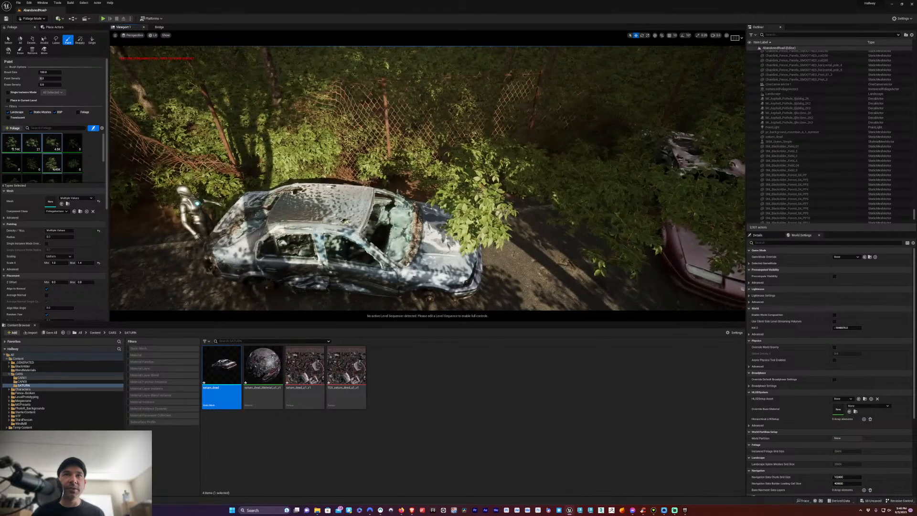
pyautogui.click(437, 138)
pyautogui.moveTo(437, 139)
pyautogui.mouseDown()
pyautogui.moveTo(358, 167)
pyautogui.moveTo(387, 173)
pyautogui.moveTo(340, 172)
pyautogui.moveTo(377, 167)
pyautogui.moveTo(395, 187)
pyautogui.moveTo(379, 185)
pyautogui.moveTo(430, 165)
pyautogui.moveTo(543, 154)
pyautogui.moveTo(591, 171)
pyautogui.moveTo(616, 157)
pyautogui.moveTo(581, 128)
pyautogui.moveTo(669, 239)
pyautogui.mouseUp()
pyautogui.moveTo(668, 239)
pyautogui.mouseDown(button='right')
pyautogui.moveTo(745, 238)
pyautogui.moveTo(707, 215)
pyautogui.mouseUp(button='right')
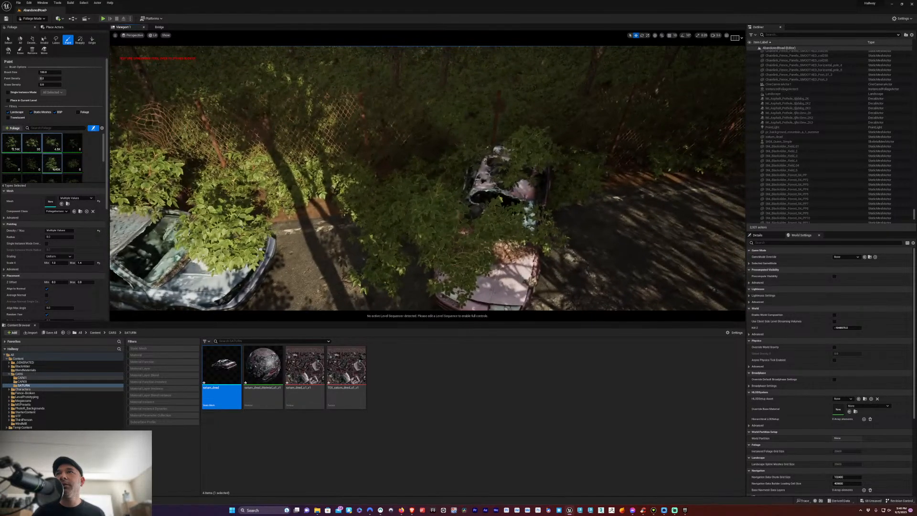
# Paint more Elderberry foliage around the maroon car so it grows against its fence side and over its body
pyautogui.moveTo(640, 232)
pyautogui.mouseDown()
pyautogui.moveTo(573, 243)
pyautogui.moveTo(557, 236)
pyautogui.moveTo(655, 164)
pyautogui.moveTo(548, 210)
pyautogui.moveTo(545, 224)
pyautogui.moveTo(430, 154)
pyautogui.moveTo(621, 195)
pyautogui.moveTo(514, 261)
pyautogui.mouseUp()
pyautogui.moveTo(514, 261)
pyautogui.mouseDown(button='right')
pyautogui.moveTo(554, 201)
pyautogui.moveTo(502, 248)
pyautogui.moveTo(511, 306)
pyautogui.moveTo(569, 265)
pyautogui.moveTo(363, 281)
pyautogui.moveTo(294, 255)
pyautogui.mouseUp(button='right')
pyautogui.moveTo(545, 254)
pyautogui.mouseDown(button='right')
pyautogui.moveTo(678, 191)
pyautogui.moveTo(702, 139)
pyautogui.mouseUp(button='right')
pyautogui.moveTo(435, 282); pyautogui.dragTo(449, 236, button='middle')
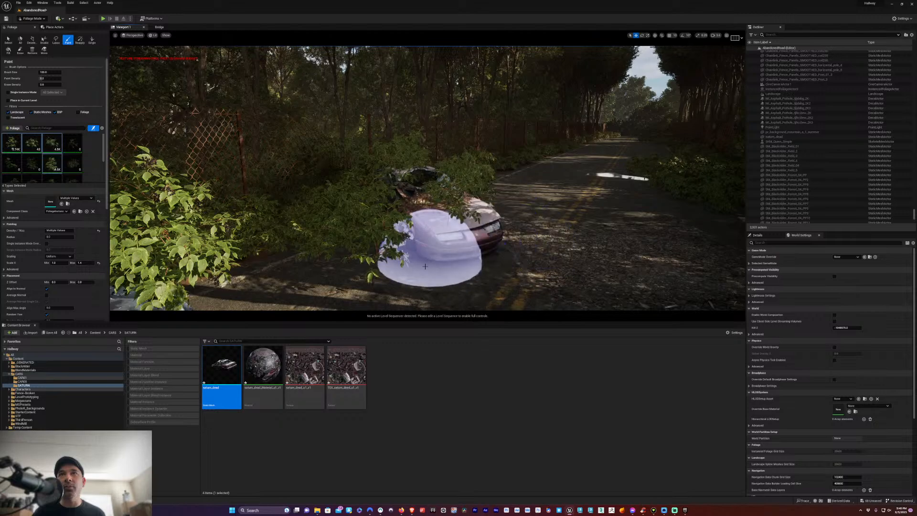
pyautogui.scroll(4, 420, 235)
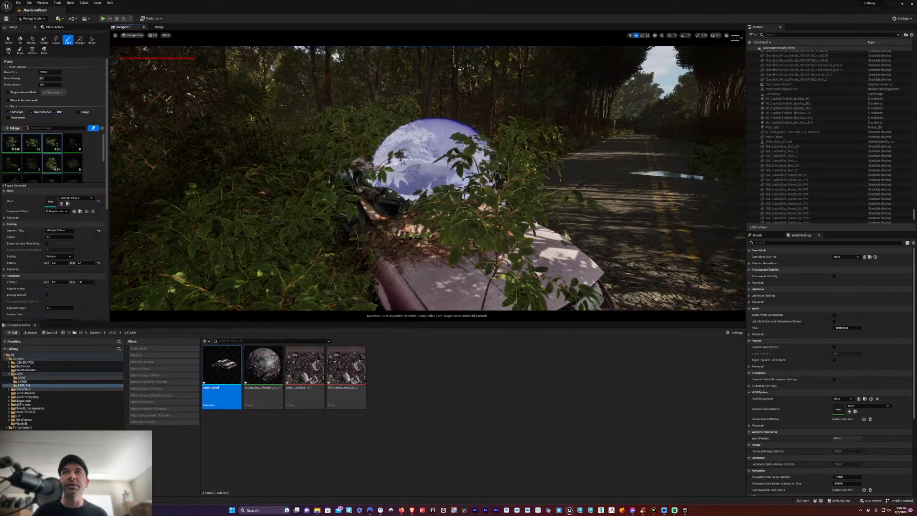
pyautogui.click(449, 165)
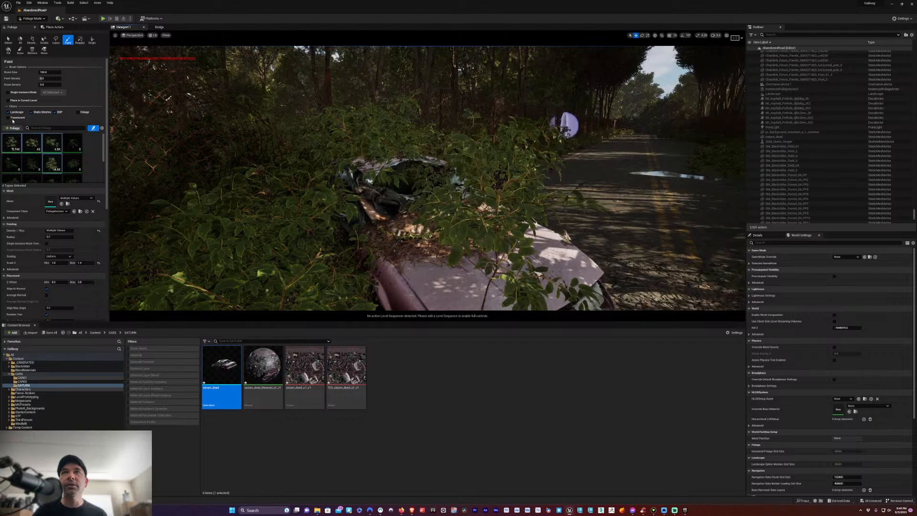
# Paint additional Elderberry bushes behind the maroon car toward the fence, then return to the foliage Select tool
pyautogui.click(8, 39)
pyautogui.scroll(-6, 477, 225)
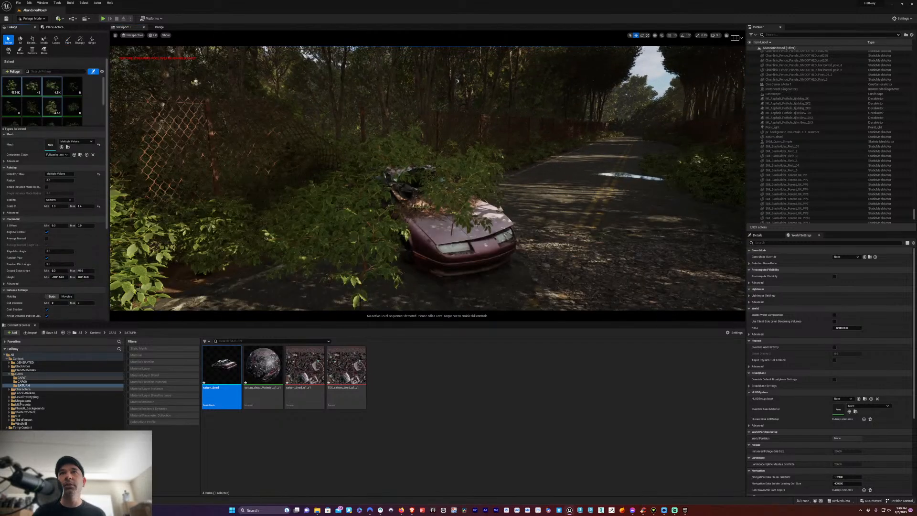
pyautogui.moveTo(461, 222); pyautogui.dragTo(406, 186)
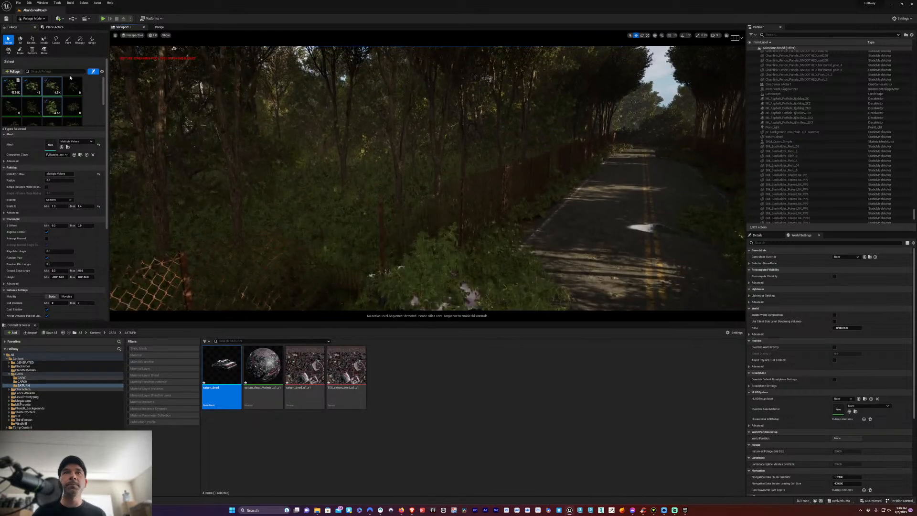
pyautogui.moveTo(427, 178); pyautogui.dragTo(470, 282, button='right')
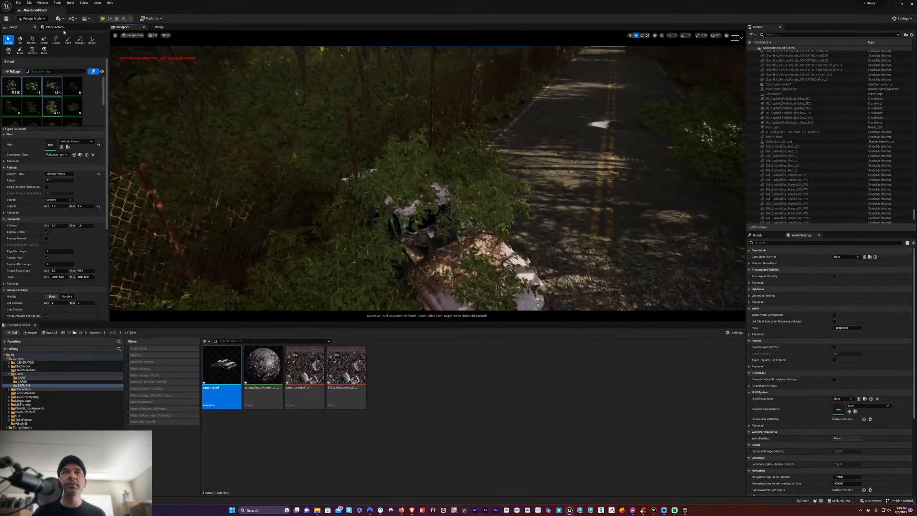
pyautogui.click(68, 40)
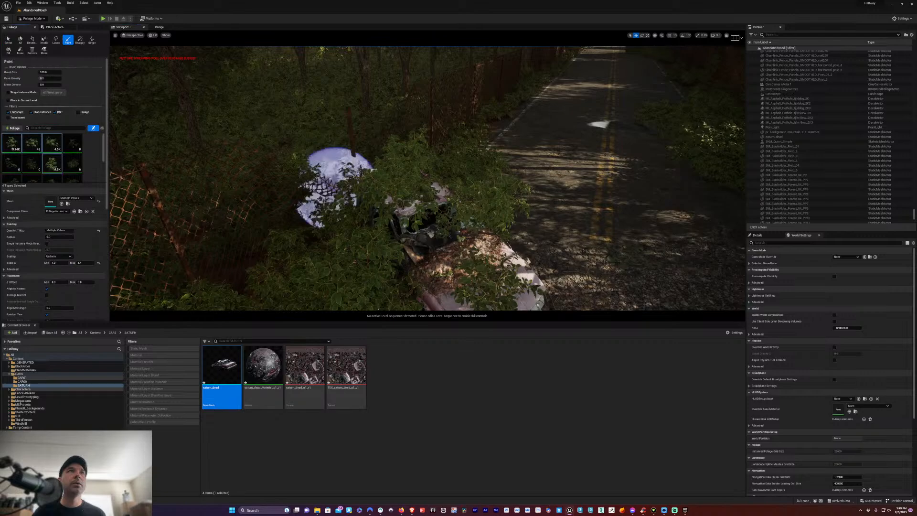
pyautogui.moveTo(341, 149)
pyautogui.mouseDown()
pyautogui.moveTo(353, 164)
pyautogui.moveTo(335, 188)
pyautogui.moveTo(348, 138)
pyautogui.mouseUp()
pyautogui.moveTo(402, 115)
pyautogui.mouseDown()
pyautogui.moveTo(414, 125)
pyautogui.moveTo(286, 200)
pyautogui.moveTo(254, 247)
pyautogui.moveTo(308, 167)
pyautogui.moveTo(263, 224)
pyautogui.moveTo(215, 142)
pyautogui.moveTo(385, 136)
pyautogui.moveTo(438, 97)
pyautogui.moveTo(442, 142)
pyautogui.moveTo(396, 109)
pyautogui.moveTo(420, 143)
pyautogui.moveTo(349, 139)
pyautogui.moveTo(318, 121)
pyautogui.mouseUp()
pyautogui.moveTo(315, 177)
pyautogui.mouseDown()
pyautogui.moveTo(304, 188)
pyautogui.moveTo(335, 138)
pyautogui.mouseUp()
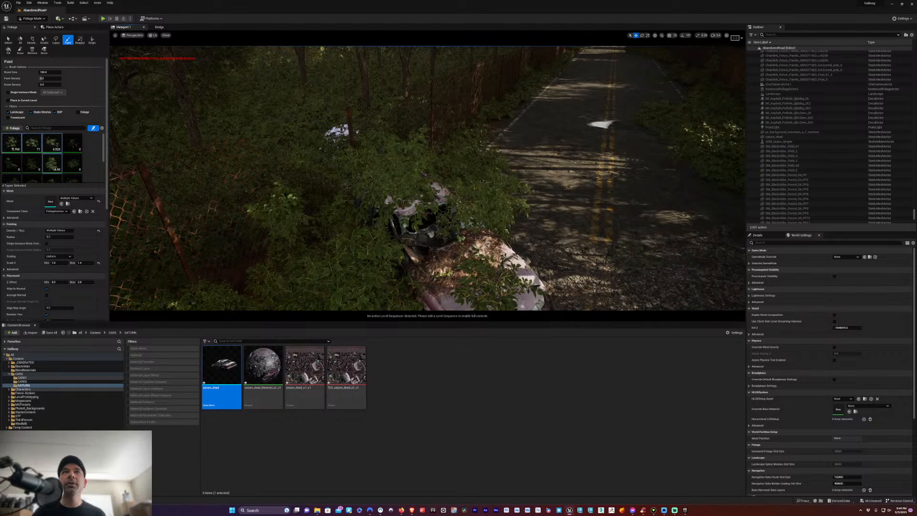
pyautogui.click(8, 41)
# Locate the Car01 static mesh in the CARS content and switch the editor from Foliage to Selection mode
pyautogui.moveTo(427, 178); pyautogui.dragTo(459, 187, button='right')
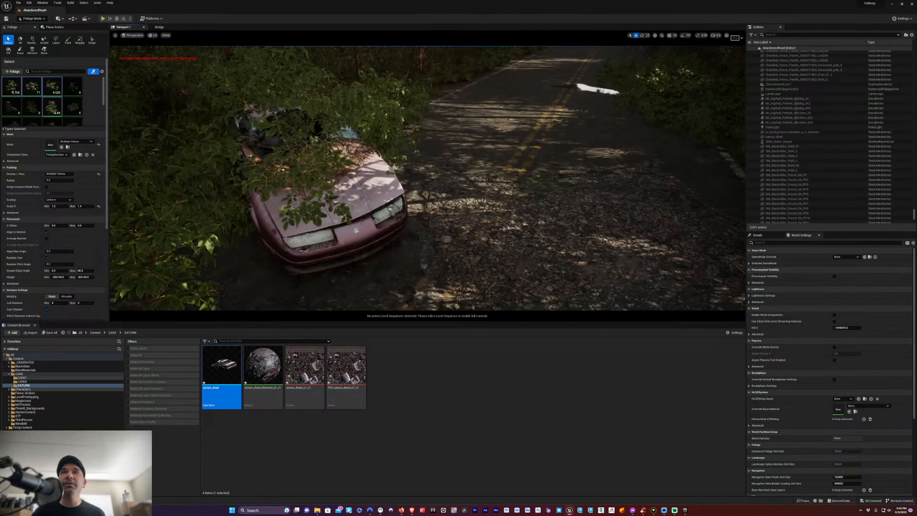
pyautogui.moveTo(427, 178); pyautogui.dragTo(597, 119, button='right')
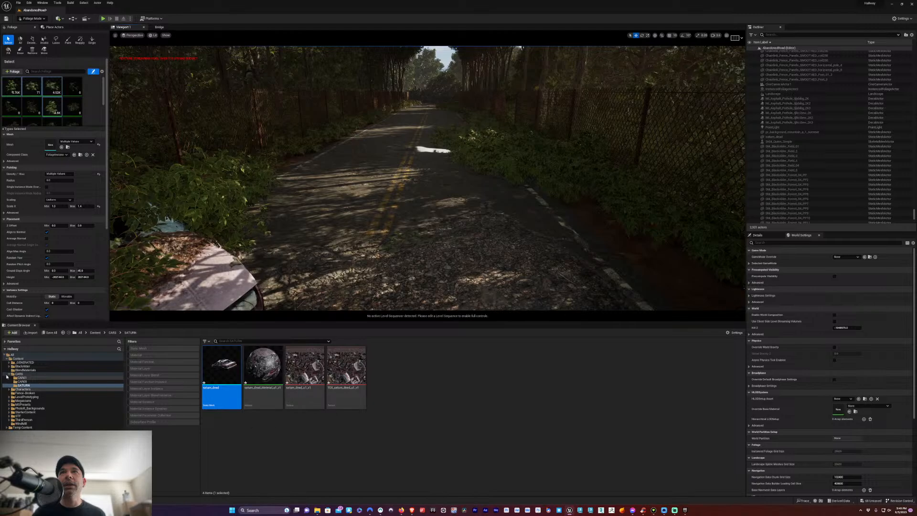
pyautogui.click(22, 381)
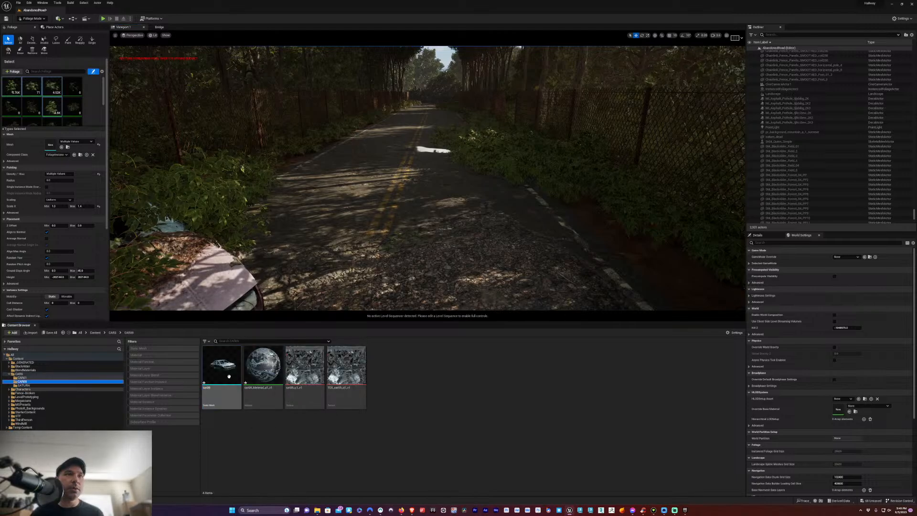
pyautogui.press('Up')
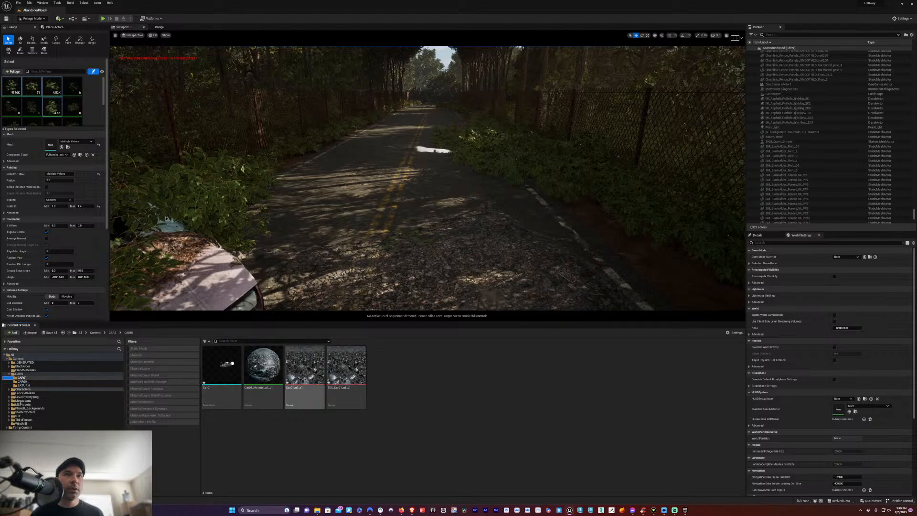
pyautogui.moveTo(232, 363)
pyautogui.mouseDown()
pyautogui.moveTo(364, 188)
pyautogui.moveTo(241, 397)
pyautogui.moveTo(220, 368)
pyautogui.mouseUp()
pyautogui.rightClick(220, 368)
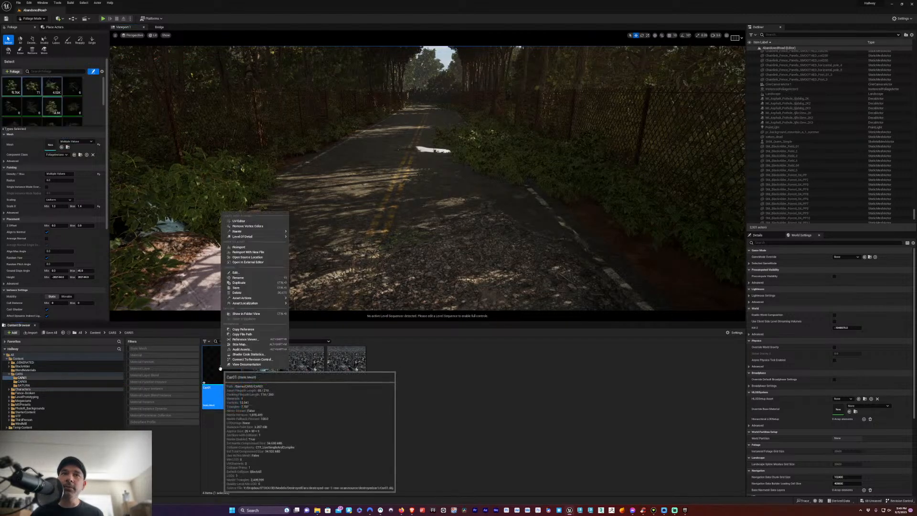
pyautogui.click(32, 18)
pyautogui.click(36, 27)
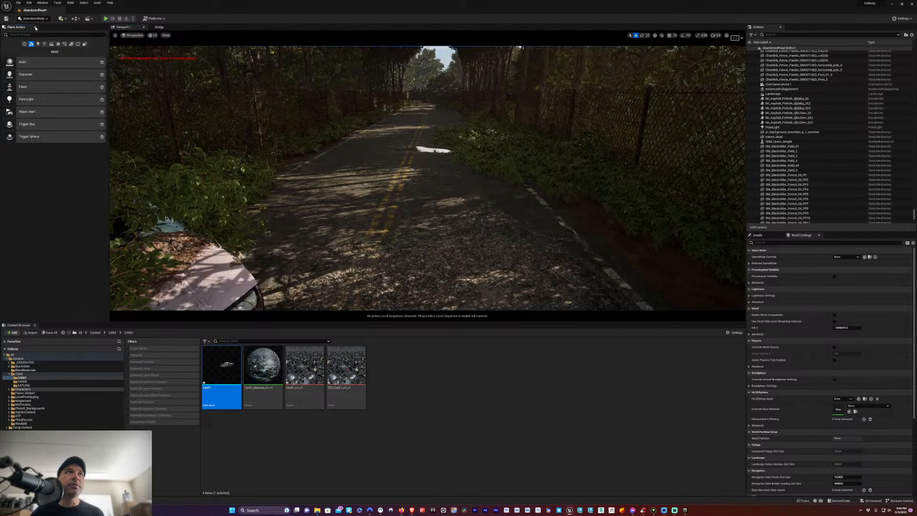
# Check the Nanite options of the Car01 mesh and place the car on the road beyond the maroon car
pyautogui.rightClick(224, 375)
pyautogui.moveTo(261, 234)
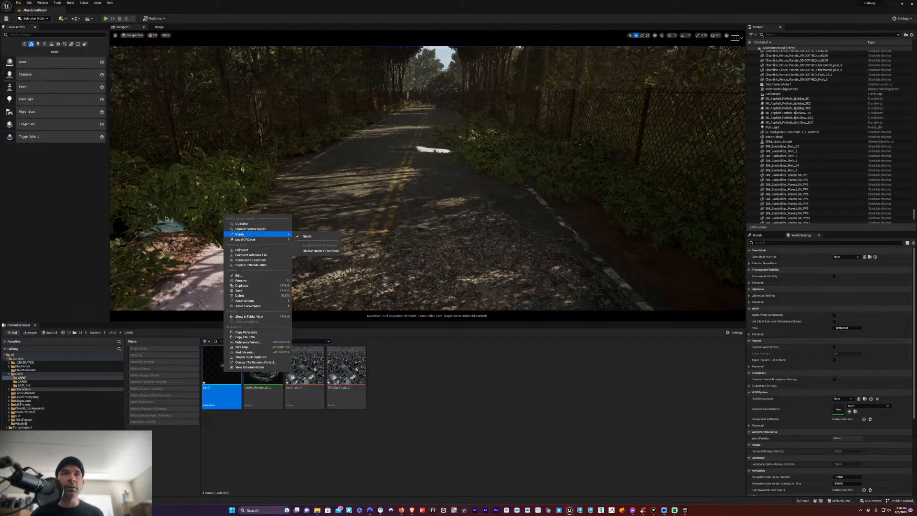
pyautogui.click(319, 250)
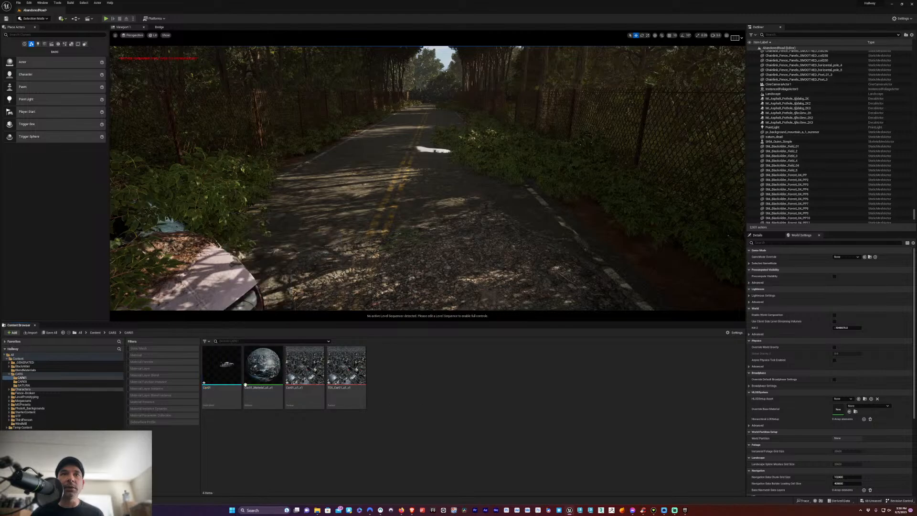
pyautogui.click(326, 192)
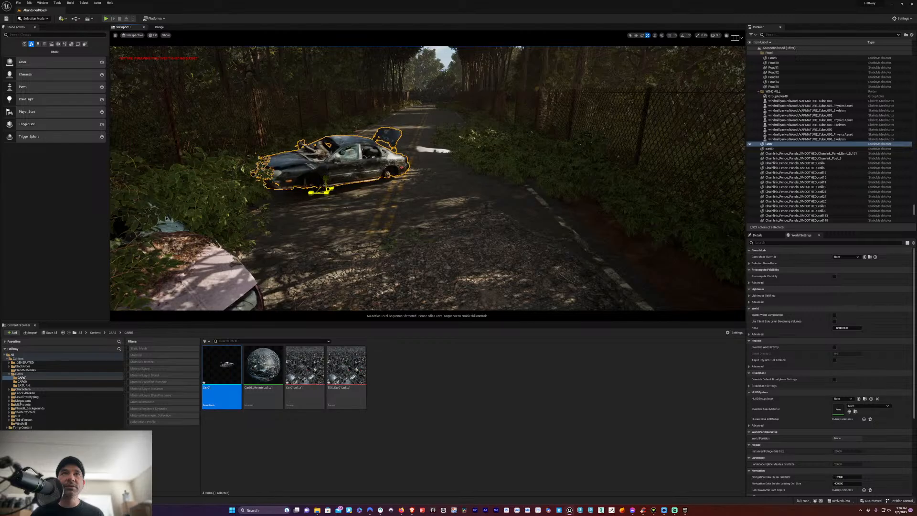
# Rotate the dark Car01 wreck about its vertical axis so it stands diagonally beside the fence
pyautogui.press('w')
pyautogui.moveTo(427, 178); pyautogui.dragTo(654, 177, button='right')
pyautogui.press('w')
pyautogui.press('e')
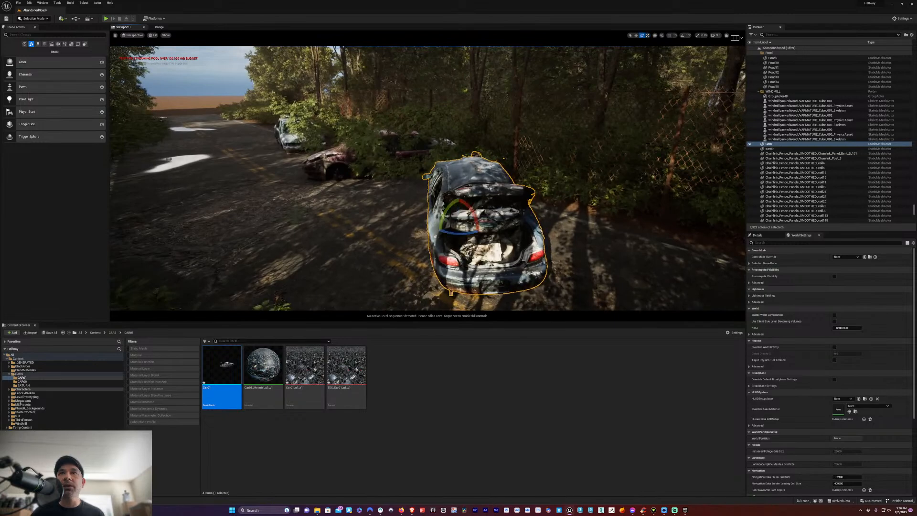
pyautogui.moveTo(459, 234)
pyautogui.mouseDown()
pyautogui.moveTo(425, 236)
pyautogui.moveTo(464, 225)
pyautogui.mouseUp()
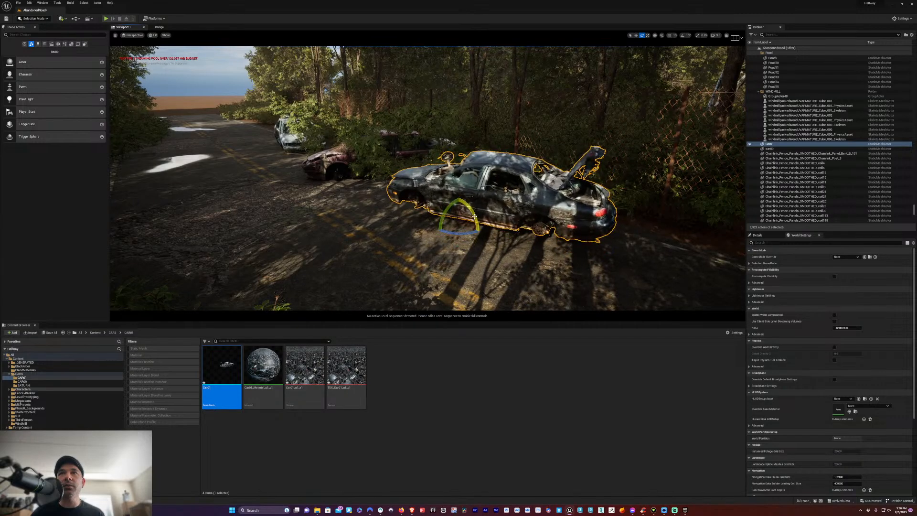
# Check Car01 against the fence, turn it around so its open trunk faces the maroon car, and adjust its position on the road
pyautogui.moveTo(464, 225); pyautogui.dragTo(729, 215, button='right')
pyautogui.press('w')
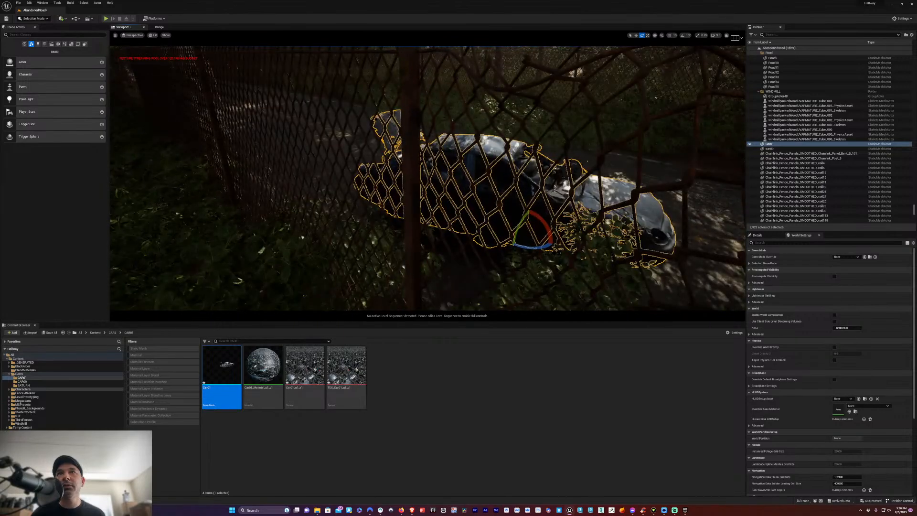
pyautogui.click(357, 230)
pyautogui.click(536, 143)
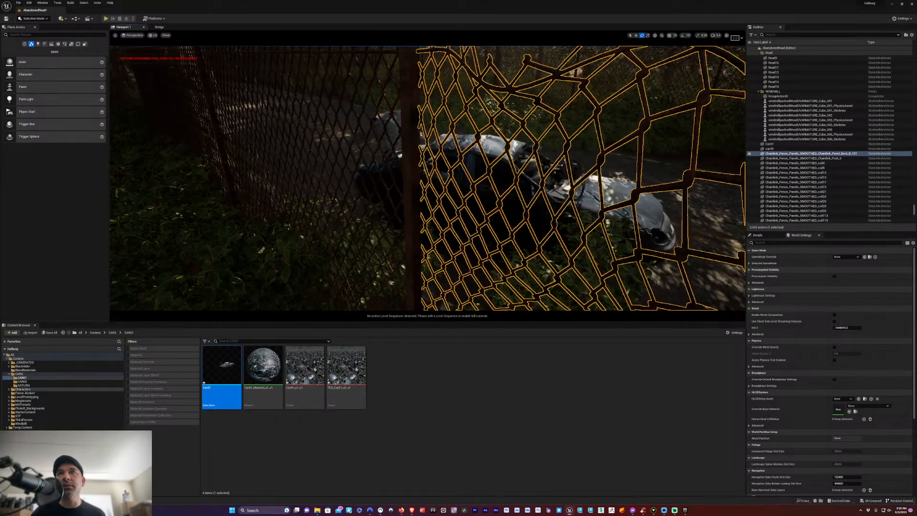
pyautogui.click(597, 196)
pyautogui.moveTo(597, 195); pyautogui.dragTo(597, 119)
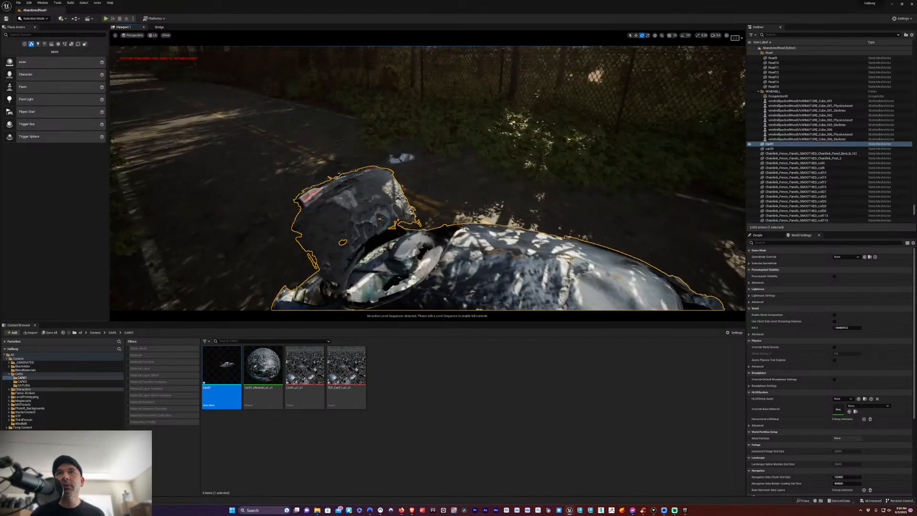
pyautogui.moveTo(427, 177); pyautogui.dragTo(592, 201, button='right')
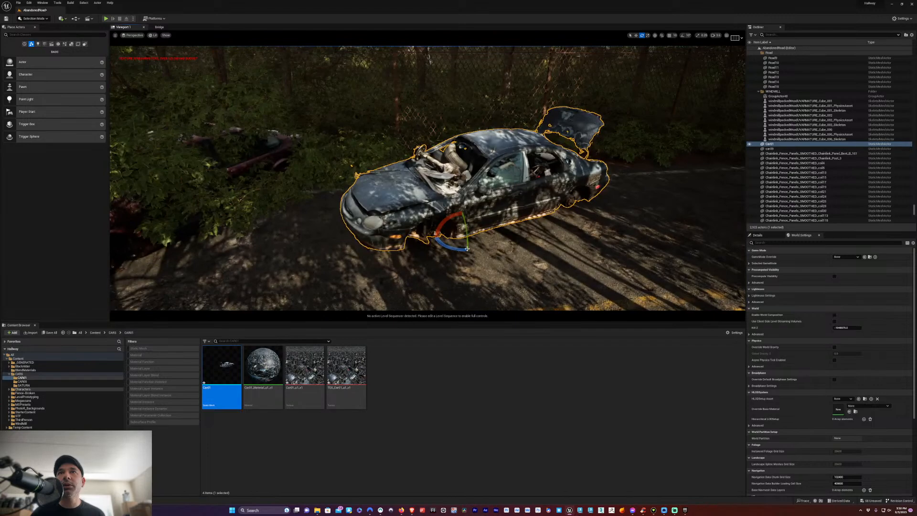
pyautogui.moveTo(452, 246); pyautogui.dragTo(535, 250)
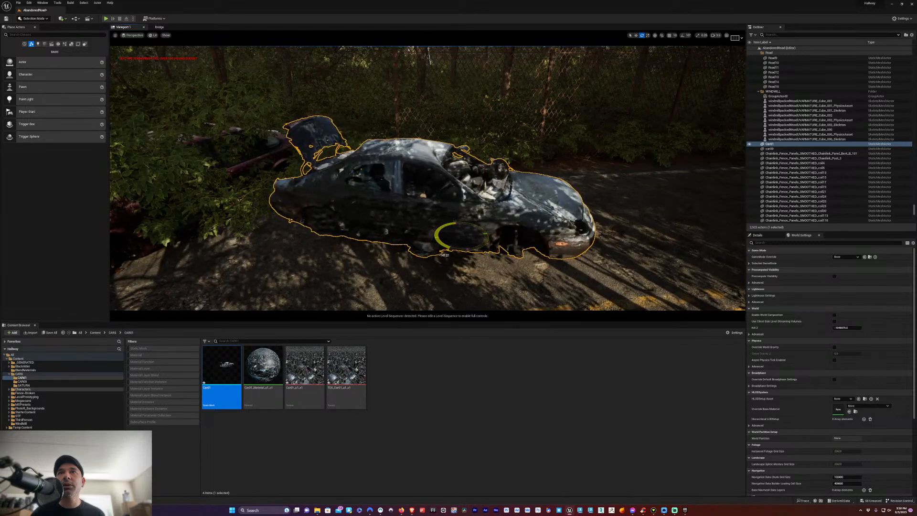
pyautogui.press('w')
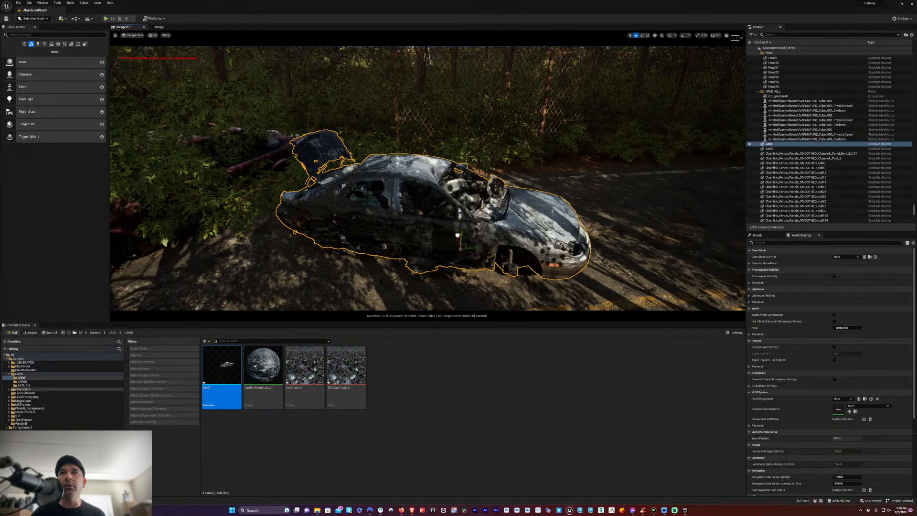
pyautogui.press('e')
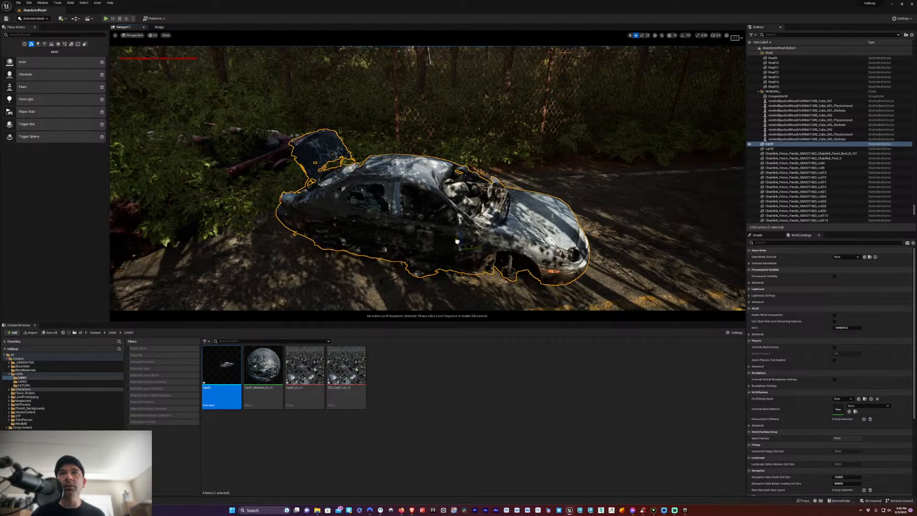
# Adjust the angle of the Car01 wreck and move it farther down the road, away from the maroon car
pyautogui.moveTo(457, 246); pyautogui.dragTo(466, 262)
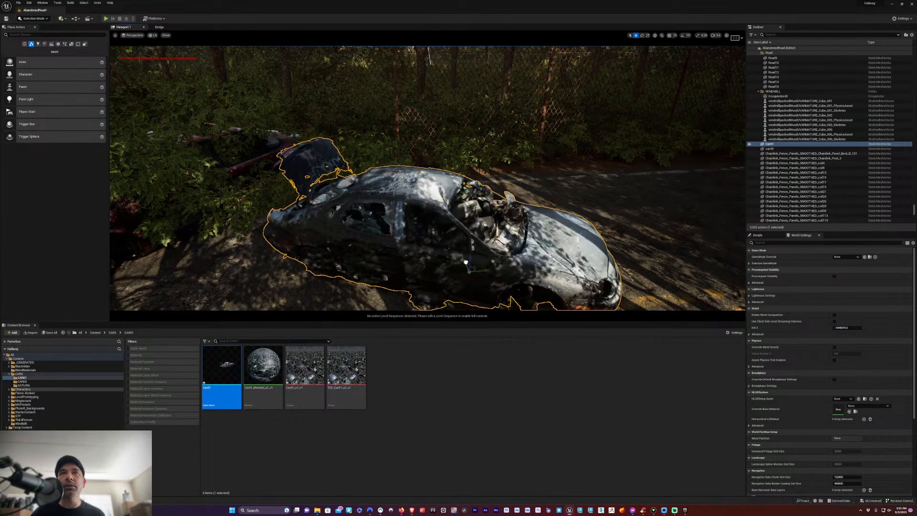
pyautogui.press('e')
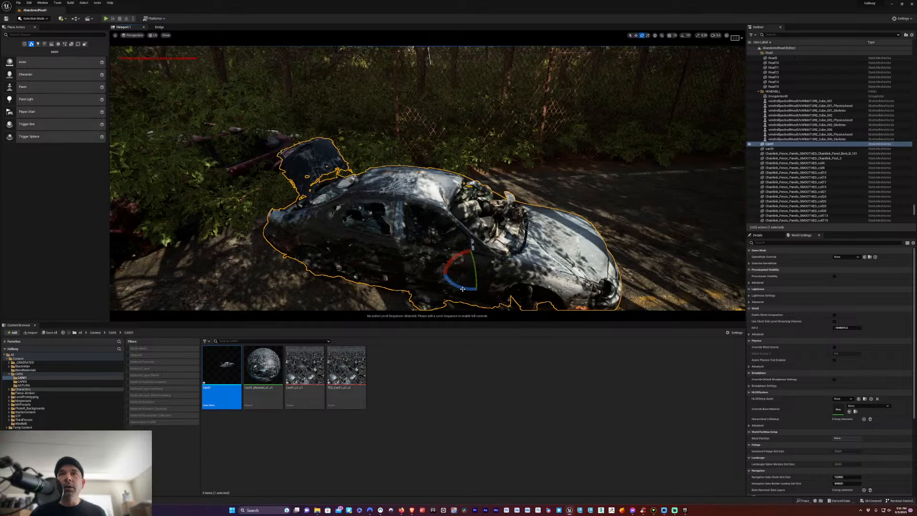
pyautogui.moveTo(449, 281); pyautogui.dragTo(430, 281, button='right')
pyautogui.press('w')
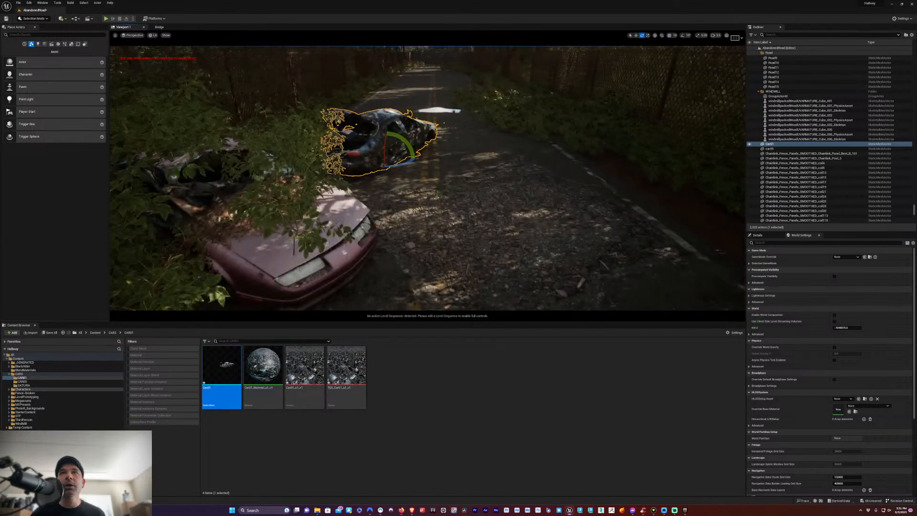
pyautogui.press('r')
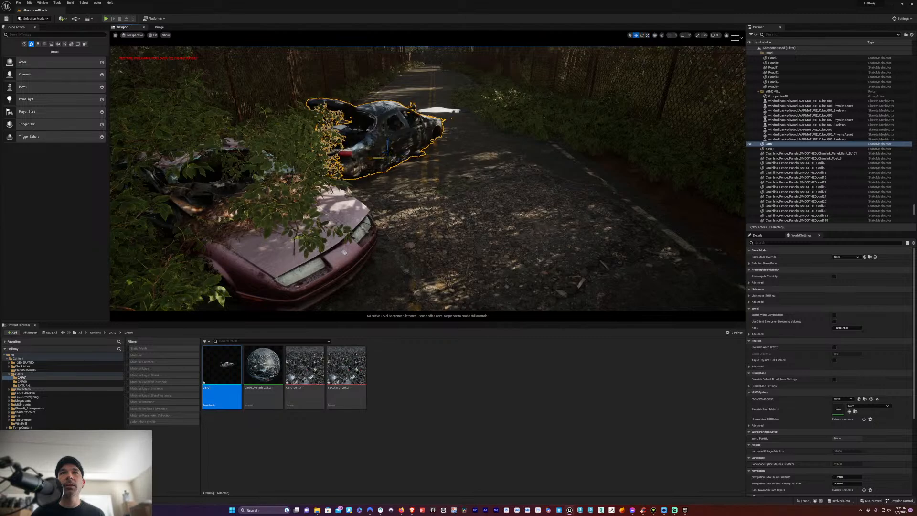
pyautogui.moveTo(379, 158); pyautogui.dragTo(381, 158)
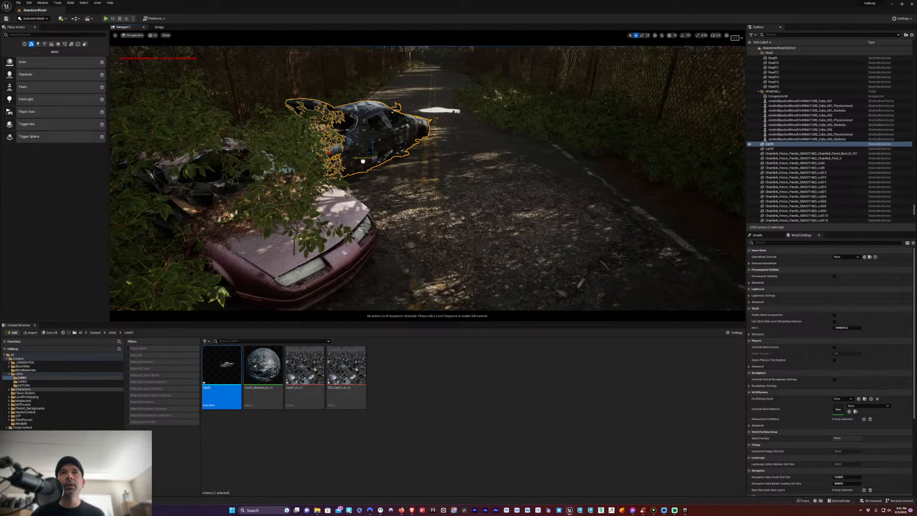
pyautogui.moveTo(363, 162)
pyautogui.mouseDown()
pyautogui.moveTo(330, 161)
pyautogui.moveTo(352, 161)
pyautogui.mouseUp()
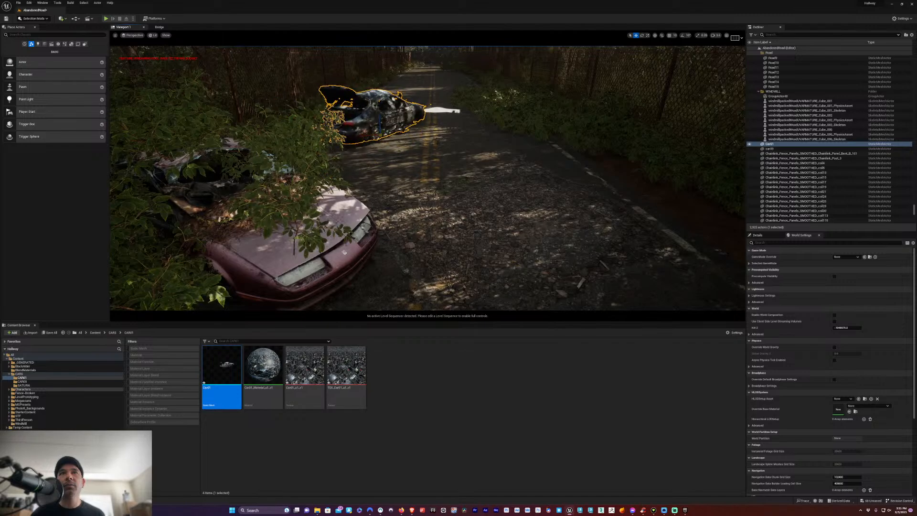
# Examine the empty stretch of road beyond the Car01 wreck as a location for more cars
pyautogui.click(454, 149)
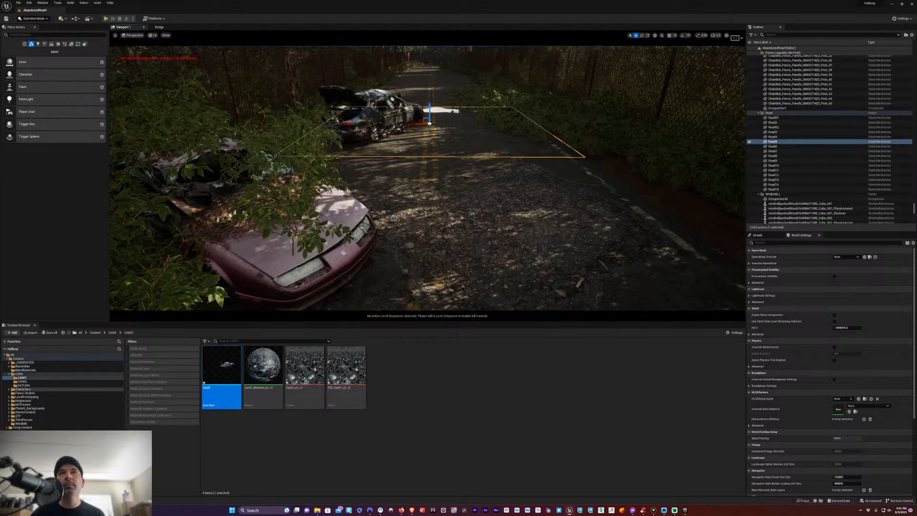
pyautogui.moveTo(453, 149); pyautogui.dragTo(460, 83)
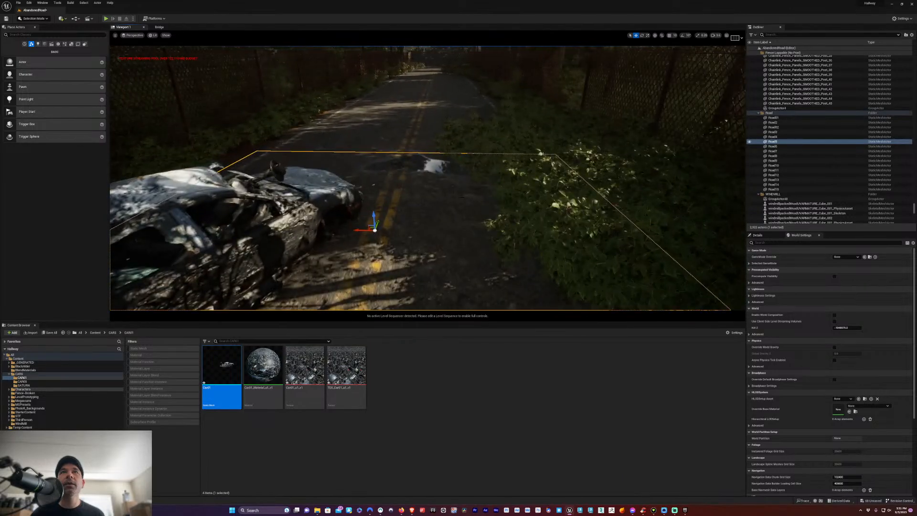
pyautogui.moveTo(462, 197); pyautogui.dragTo(450, 150, button='right')
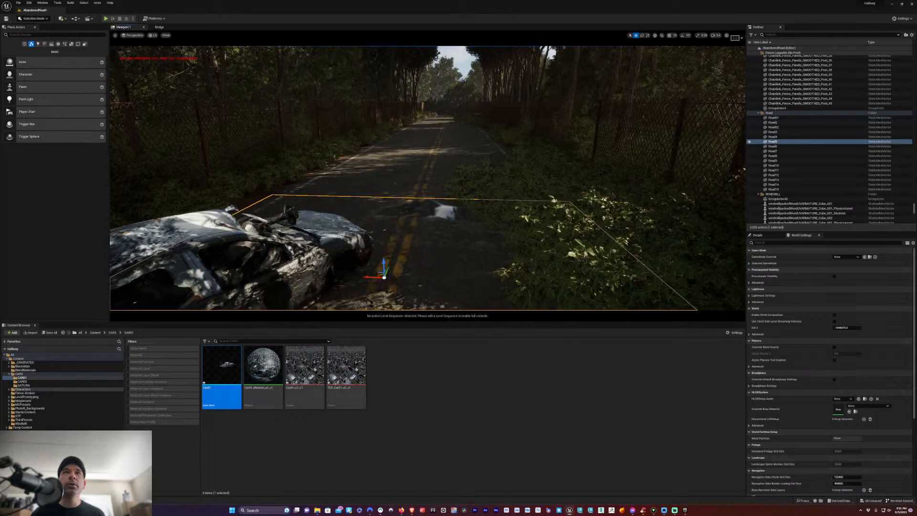
pyautogui.press('w')
pyautogui.moveTo(441, 238); pyautogui.dragTo(431, 273, button='right')
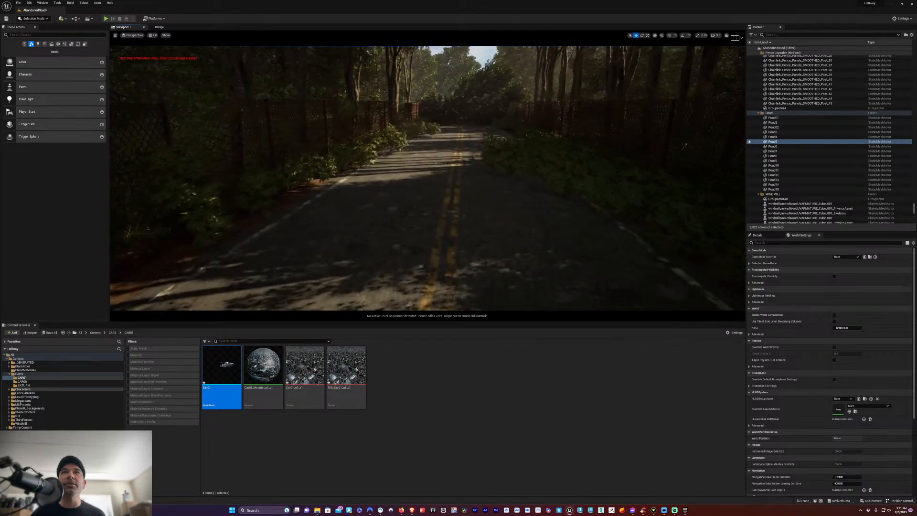
pyautogui.moveTo(432, 242); pyautogui.dragTo(415, 162)
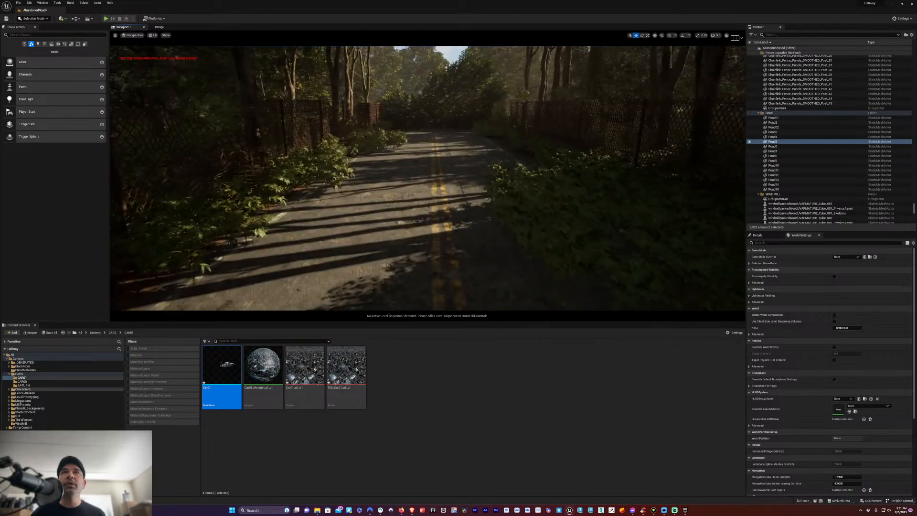
pyautogui.moveTo(440, 224); pyautogui.dragTo(893, 224, button='right')
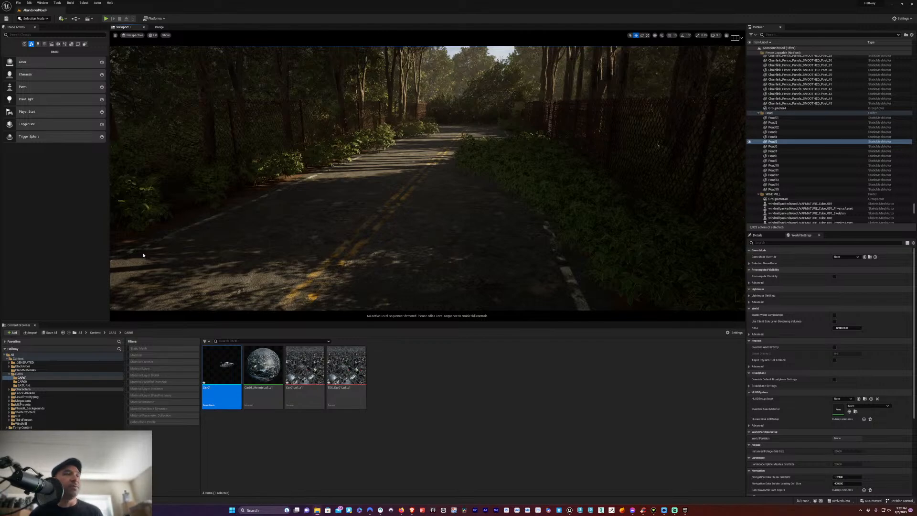
# Create a subfolder named CAR04 in the CARS content folder
pyautogui.moveTo(31, 375); pyautogui.dragTo(21, 377)
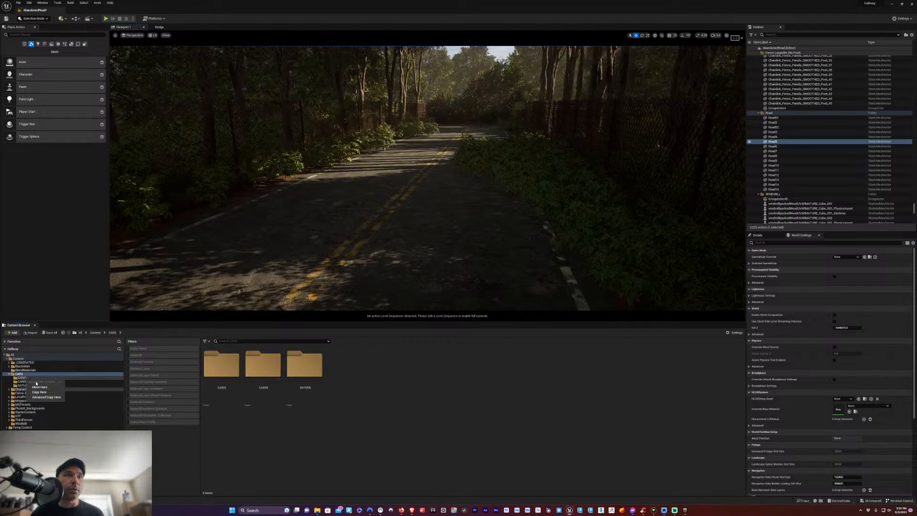
pyautogui.click(26, 374)
pyautogui.rightClick(25, 374)
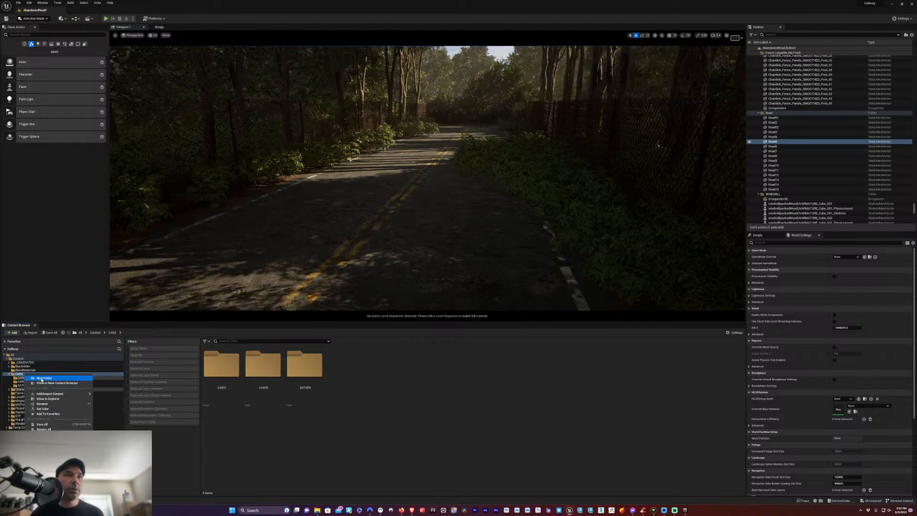
pyautogui.click(41, 378)
pyautogui.write('CAR')
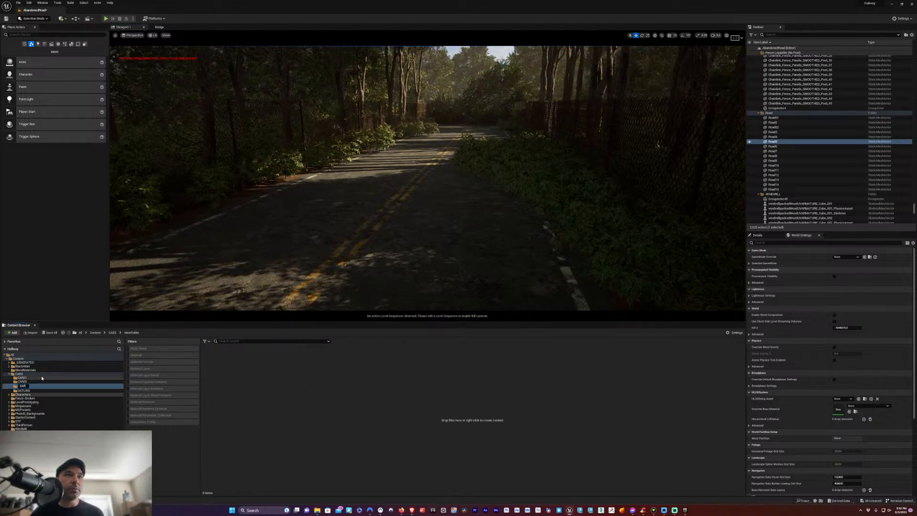
pyautogui.write('04')
pyautogui.press('Return')
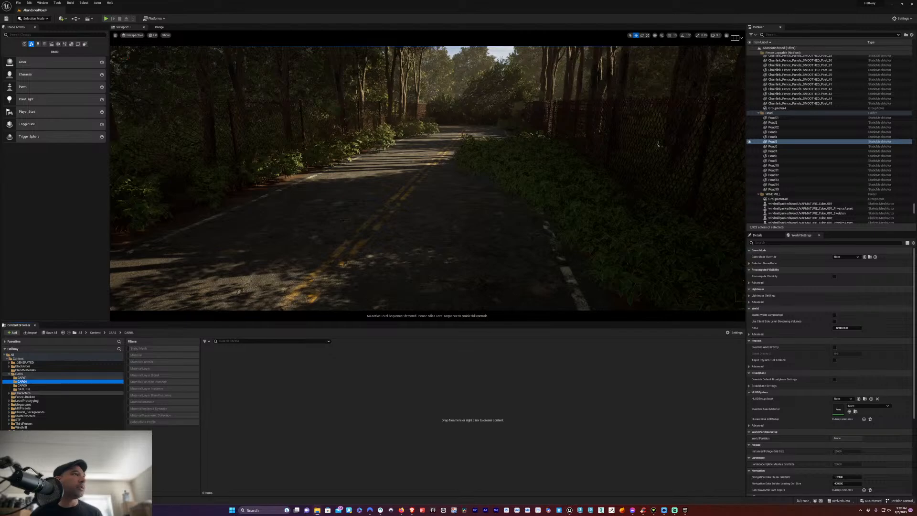
# Import the destroyed car 04 model into the CAR04 folder, checking the nanite build option in the import settings
pyautogui.moveTo(299, 397); pyautogui.dragTo(333, 402)
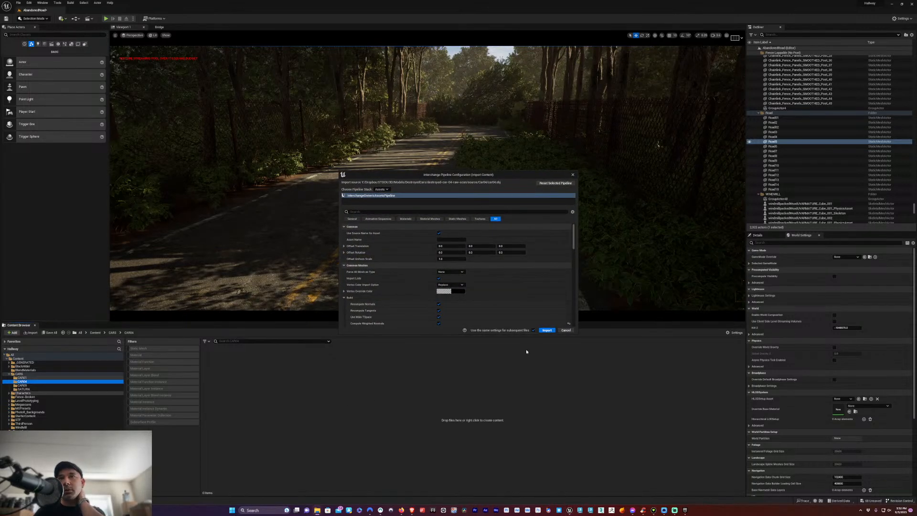
pyautogui.click(430, 211)
pyautogui.write('no')
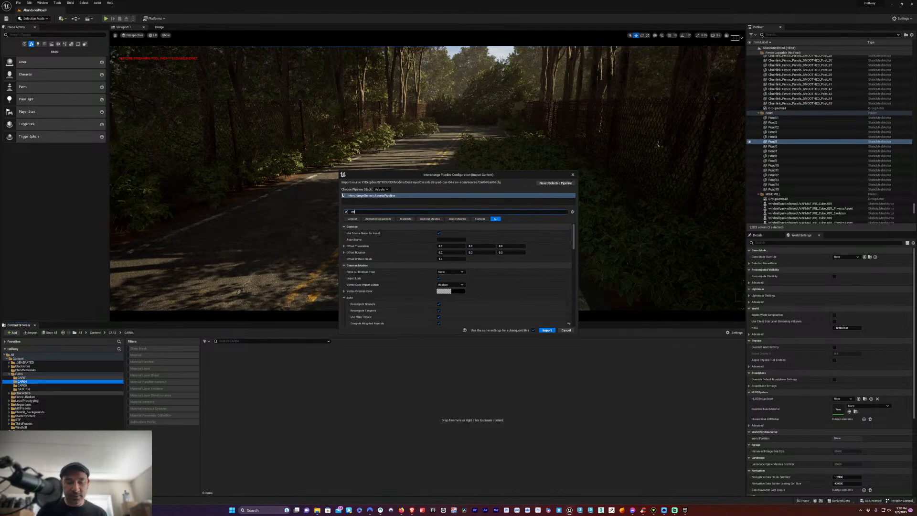
pyautogui.write('nite')
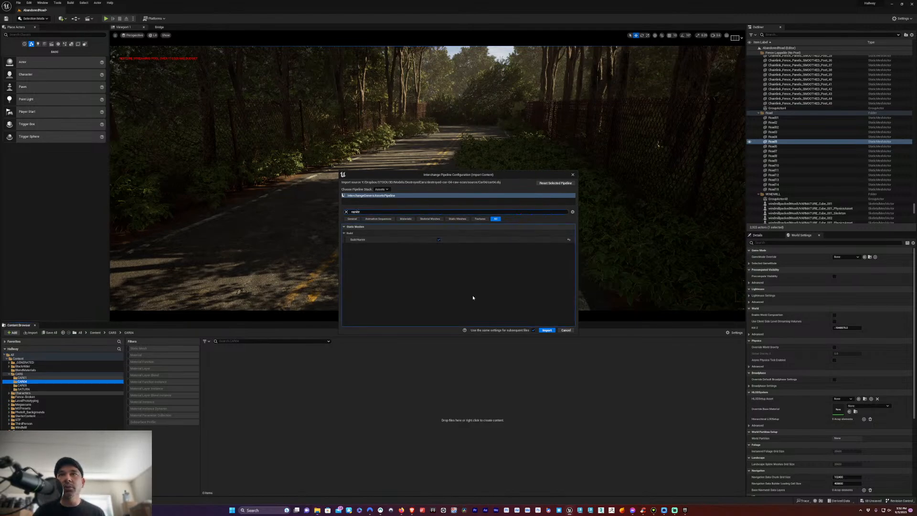
pyautogui.click(547, 330)
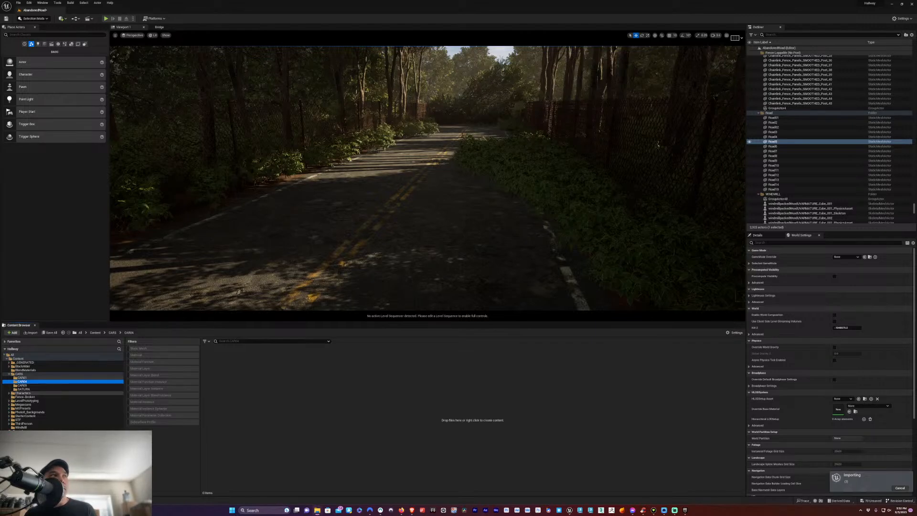
# Create a CAR03 subfolder in CARS and import the destroyed car 03 model into it
pyautogui.click(25, 375)
pyautogui.rightClick(26, 375)
pyautogui.click(34, 380)
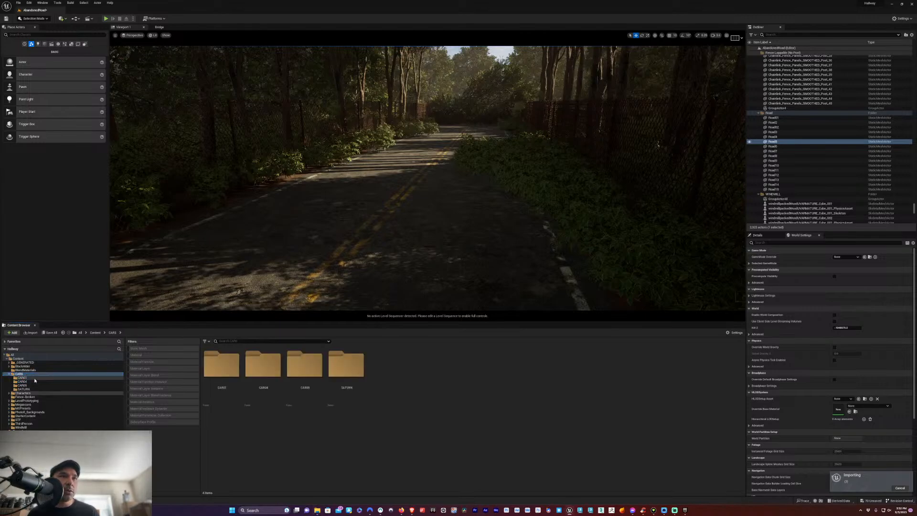
pyautogui.write('CAR')
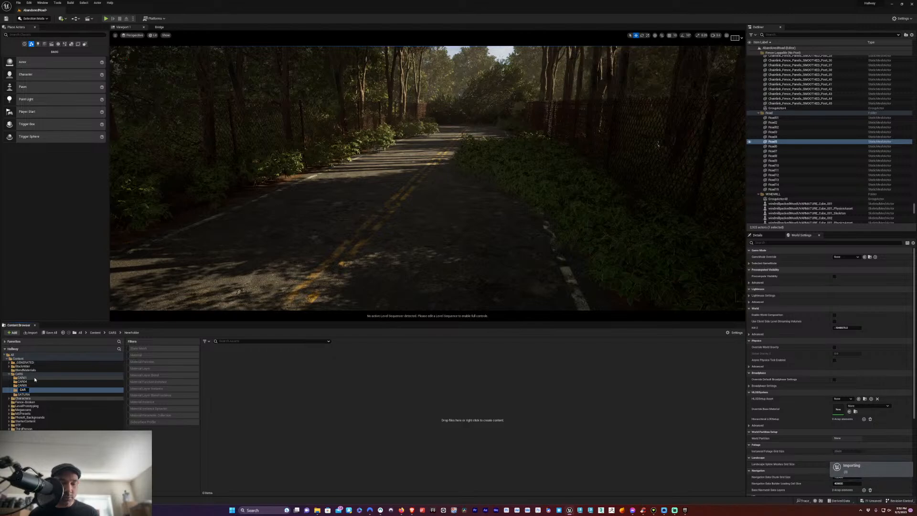
pyautogui.write('03')
pyautogui.press('Return')
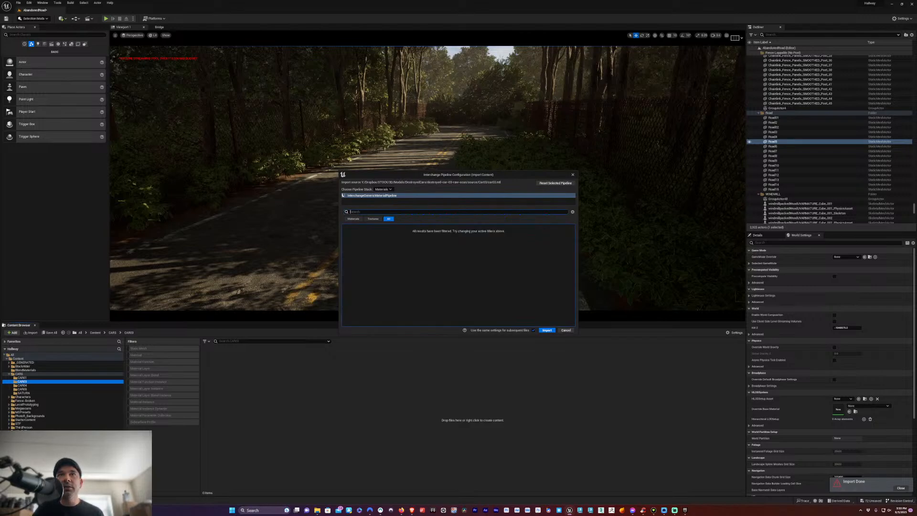
pyautogui.click(547, 330)
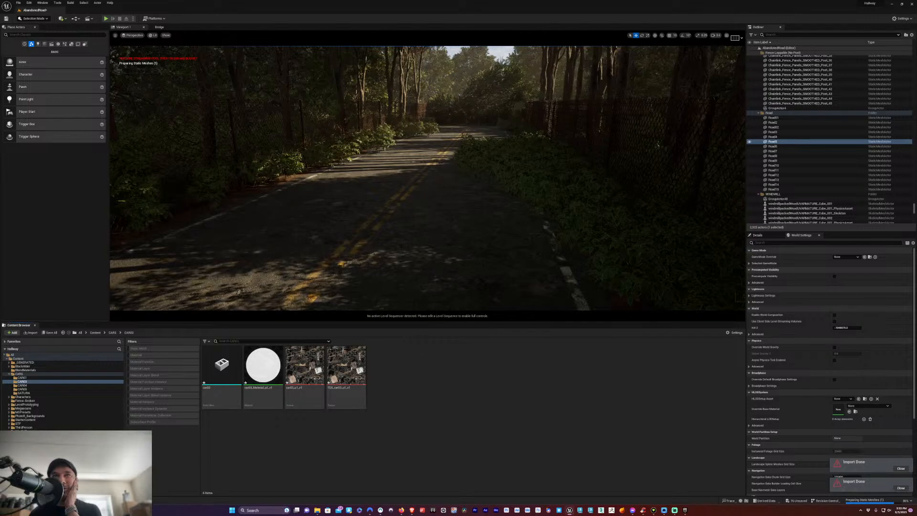
# Delete the white emissive color parameter from the car03 material, reposition its texture node beside Base Color, and save the material
pyautogui.doubleClick(263, 367)
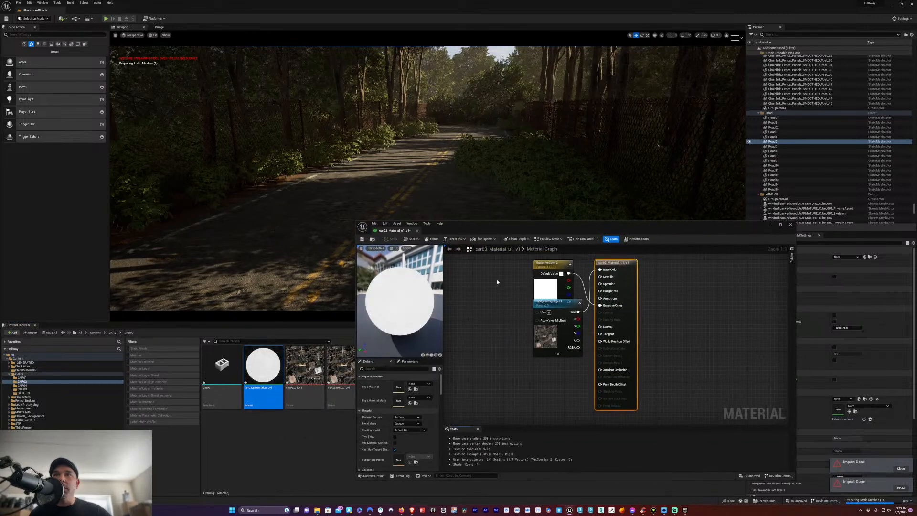
pyautogui.click(548, 262)
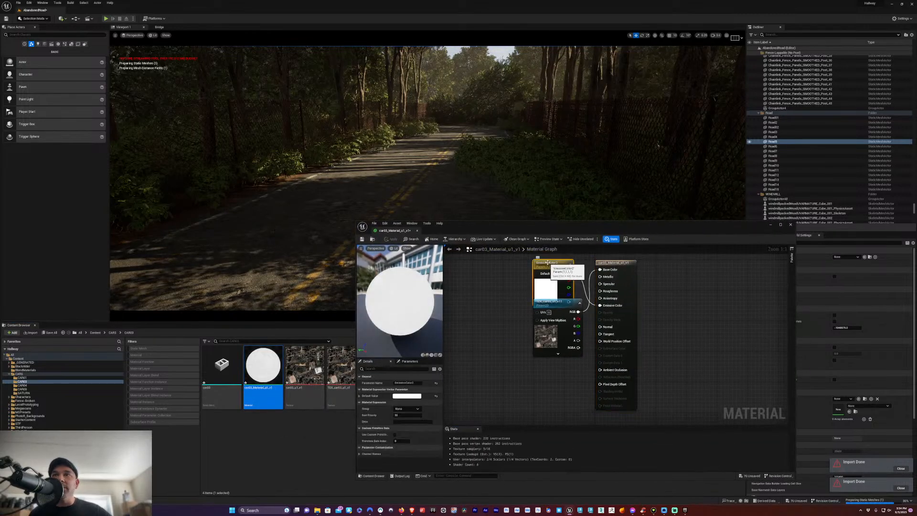
pyautogui.press('Delete')
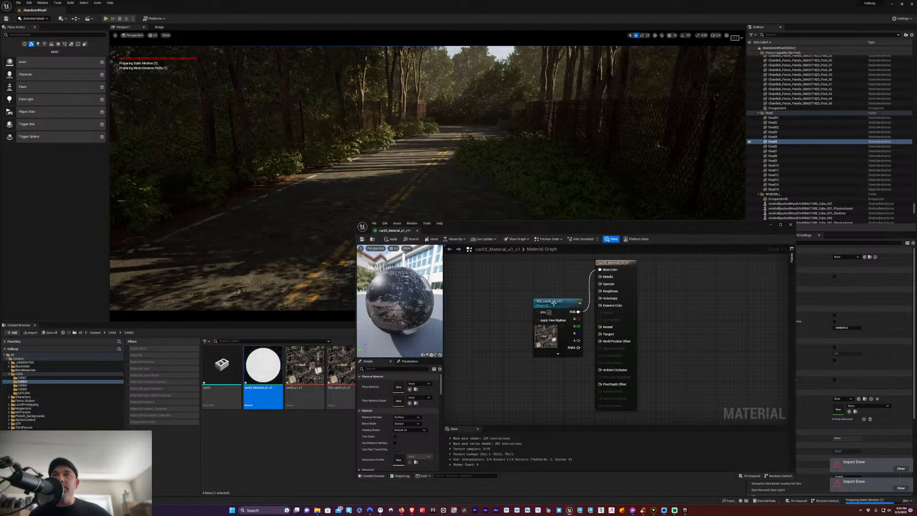
pyautogui.moveTo(554, 303); pyautogui.dragTo(536, 276)
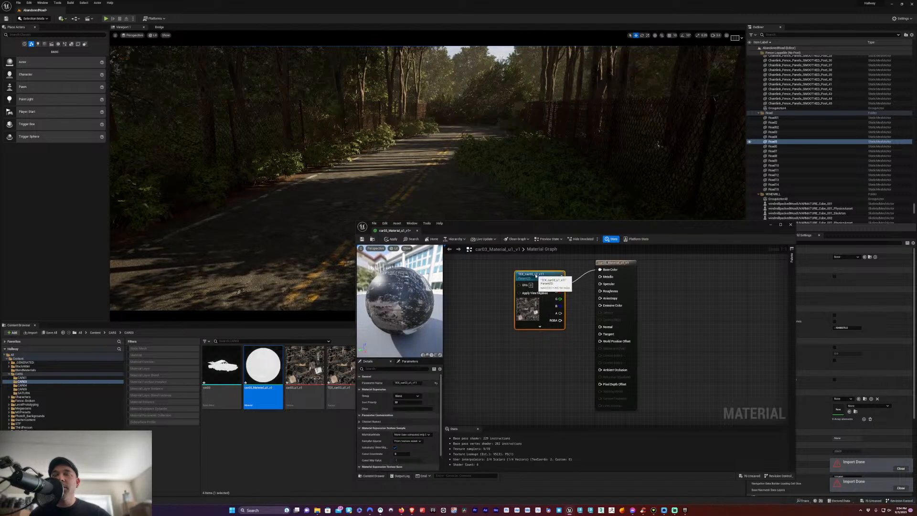
pyautogui.click(489, 346)
pyautogui.click(362, 239)
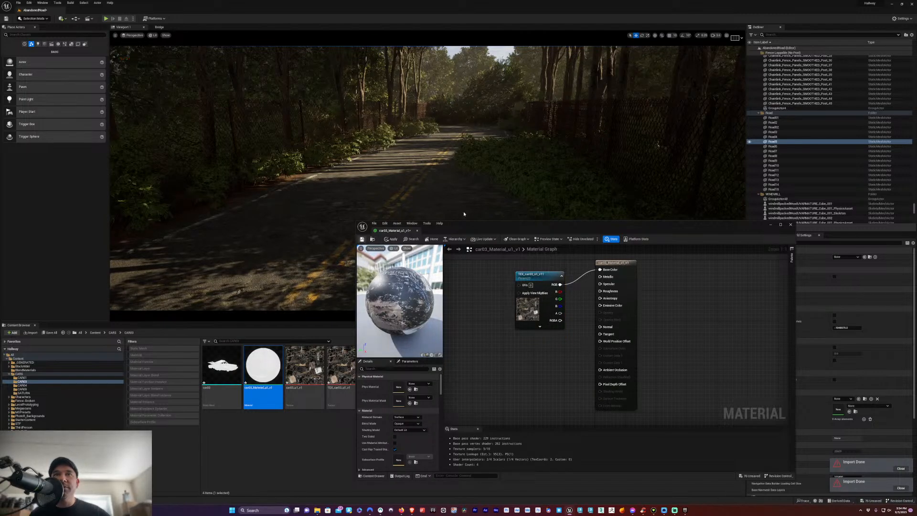
pyautogui.click(791, 225)
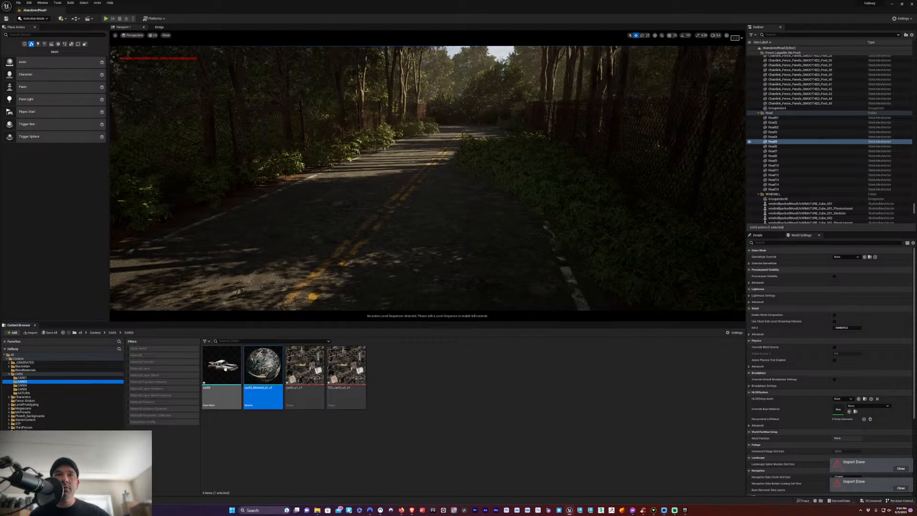
pyautogui.click(475, 399)
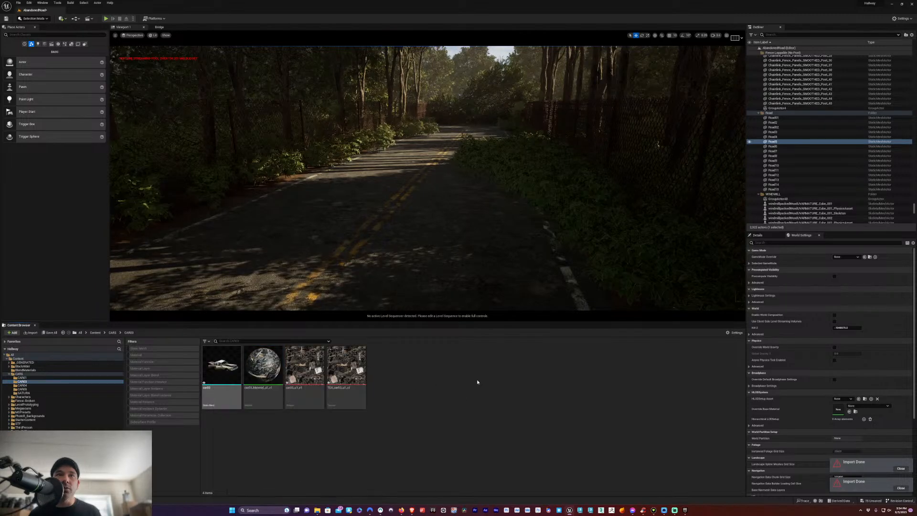
# Enable Nanite on the car03 static mesh
pyautogui.rightClick(234, 367)
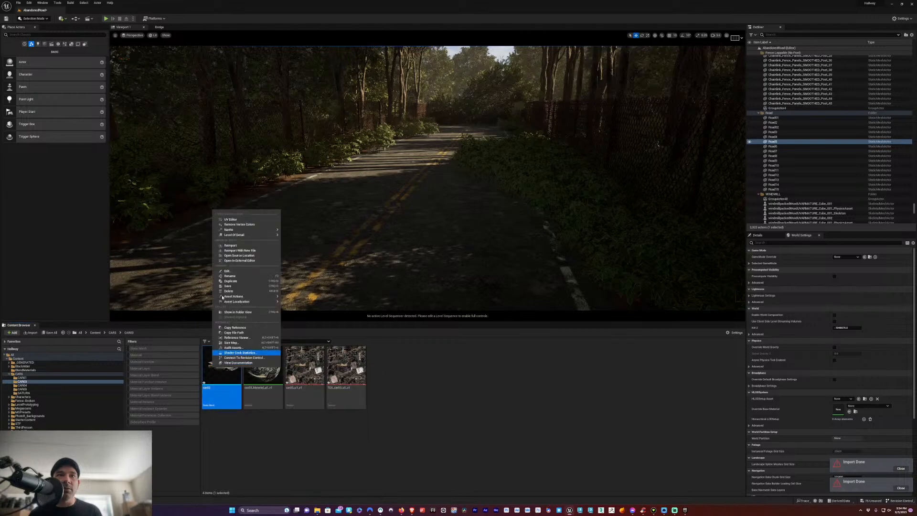
pyautogui.moveTo(248, 229)
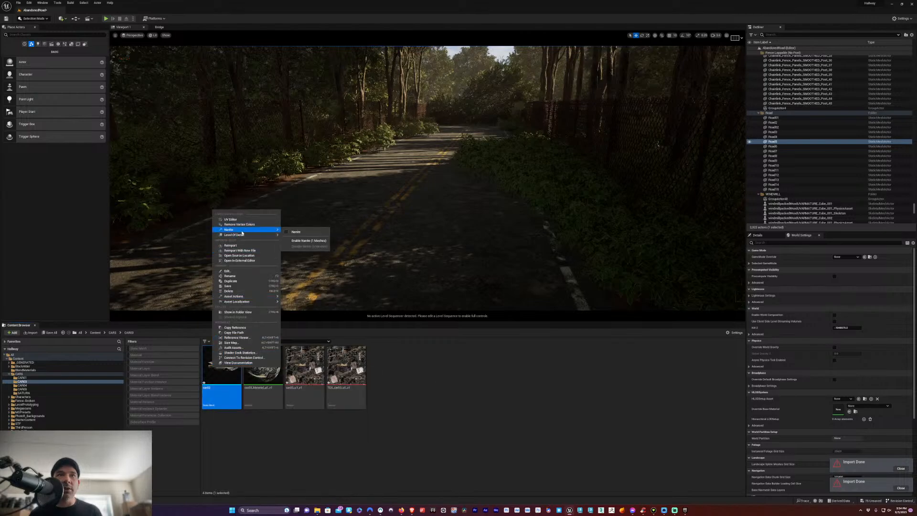
pyautogui.click(309, 240)
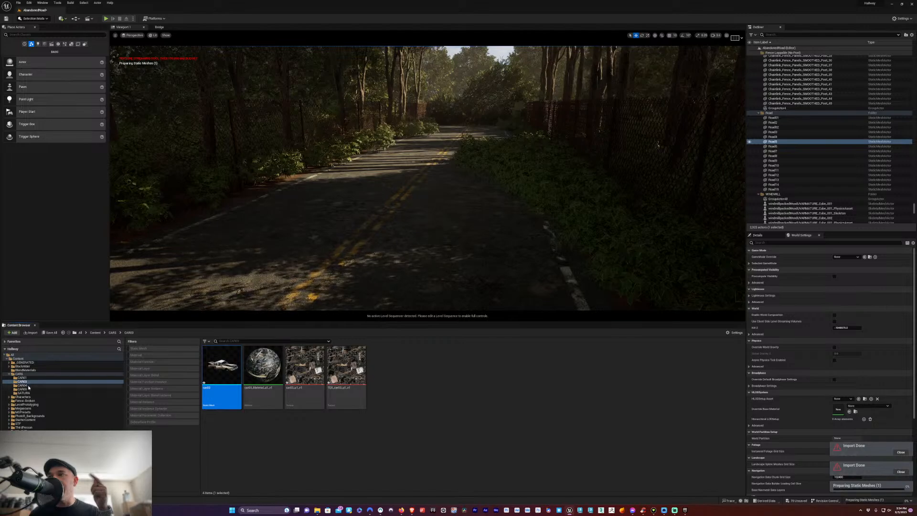
# Delete the white emissive color parameter from the car04 material, move its texture node beside Base Color, and save the material
pyautogui.click(24, 386)
pyautogui.click(249, 374)
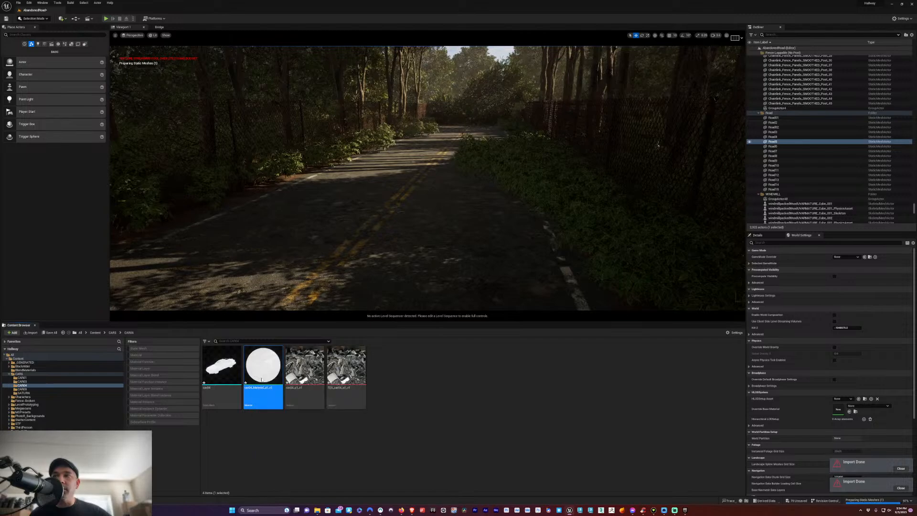
pyautogui.doubleClick(255, 374)
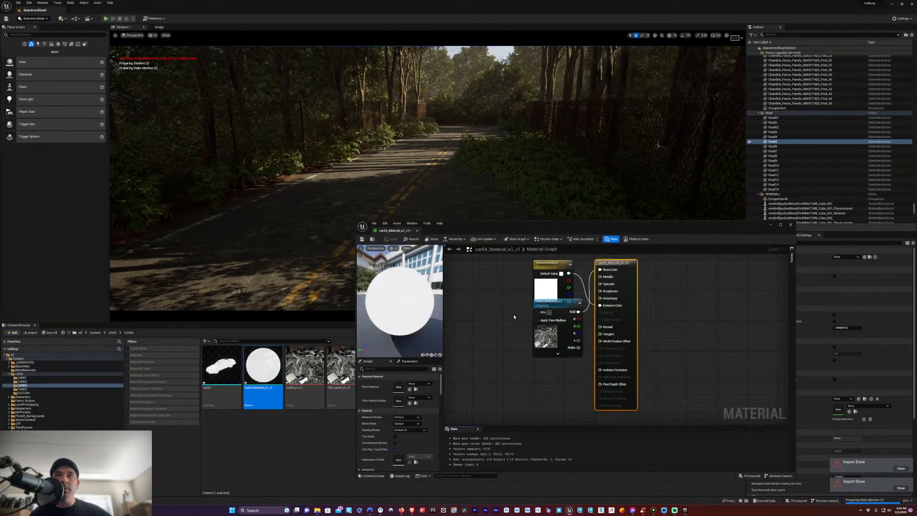
pyautogui.click(545, 266)
pyautogui.press('Delete')
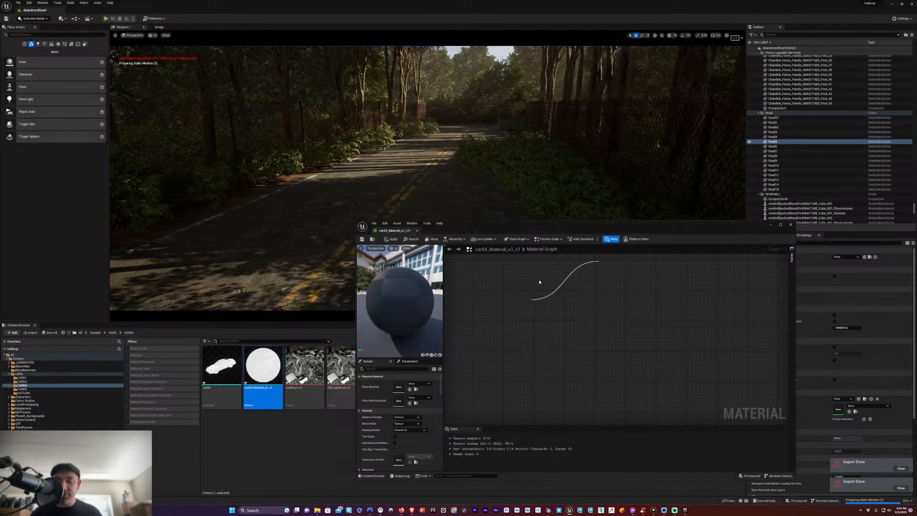
pyautogui.moveTo(560, 303); pyautogui.dragTo(531, 280)
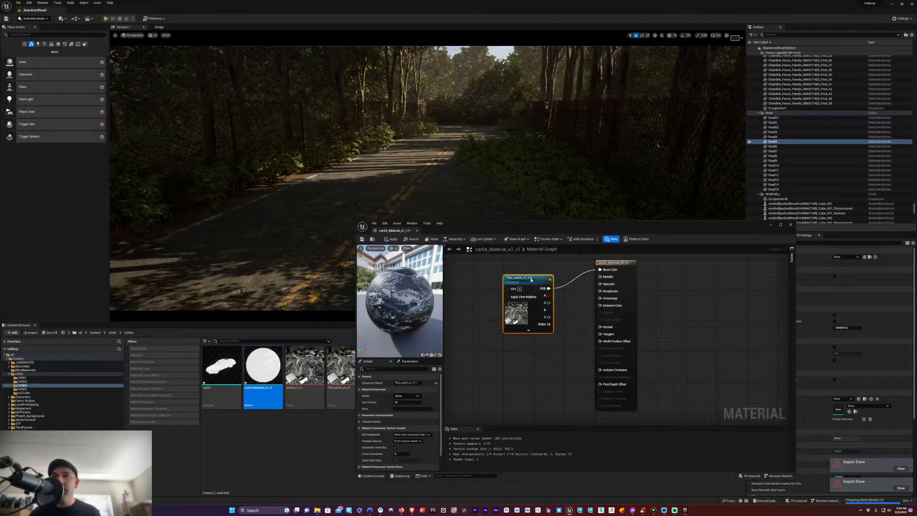
pyautogui.click(363, 238)
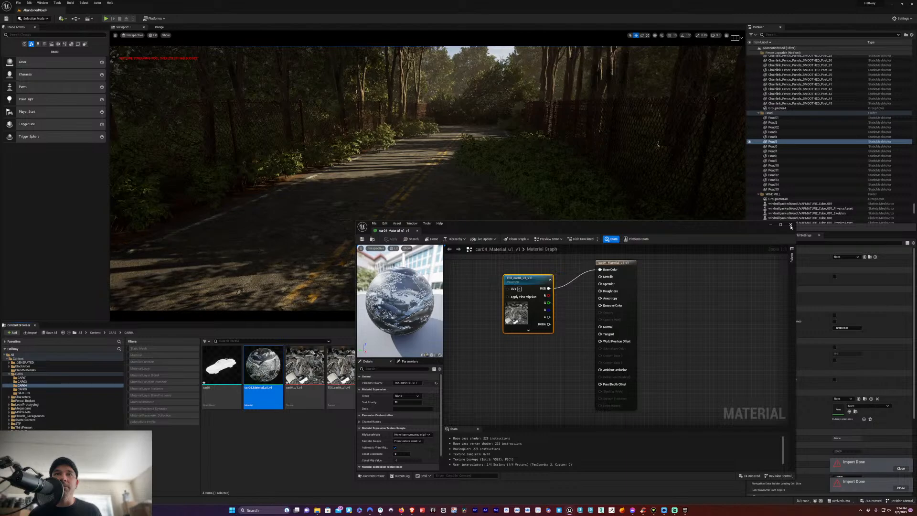
pyautogui.click(791, 226)
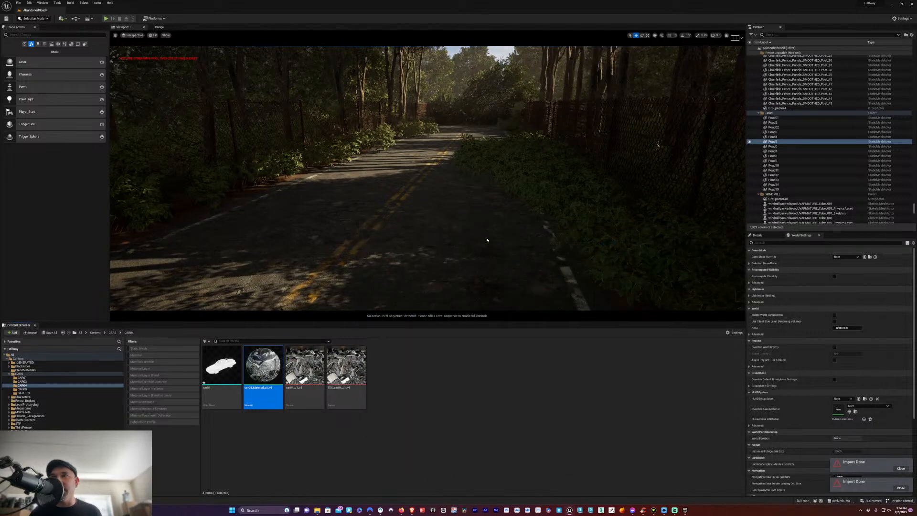
# Place the car04 static mesh from the CAR04 folder onto the road in the level
pyautogui.click(215, 383)
pyautogui.click(471, 421)
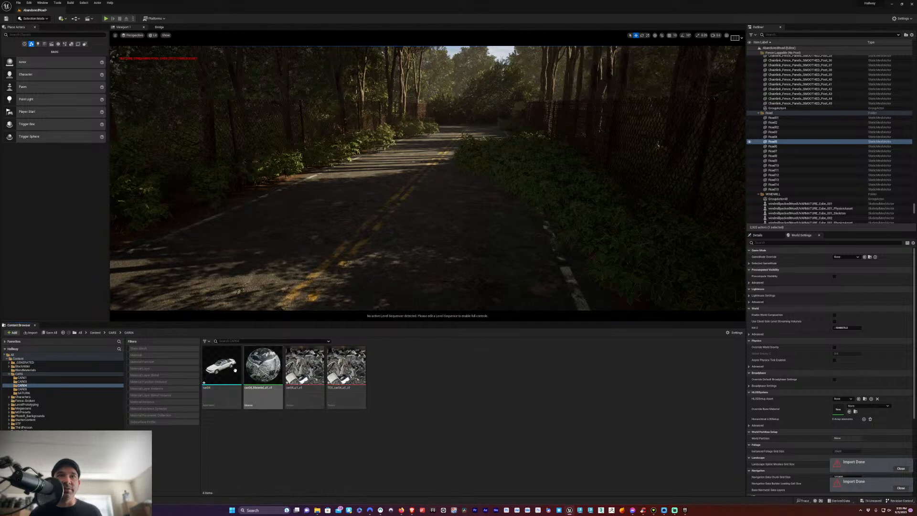
pyautogui.click(232, 371)
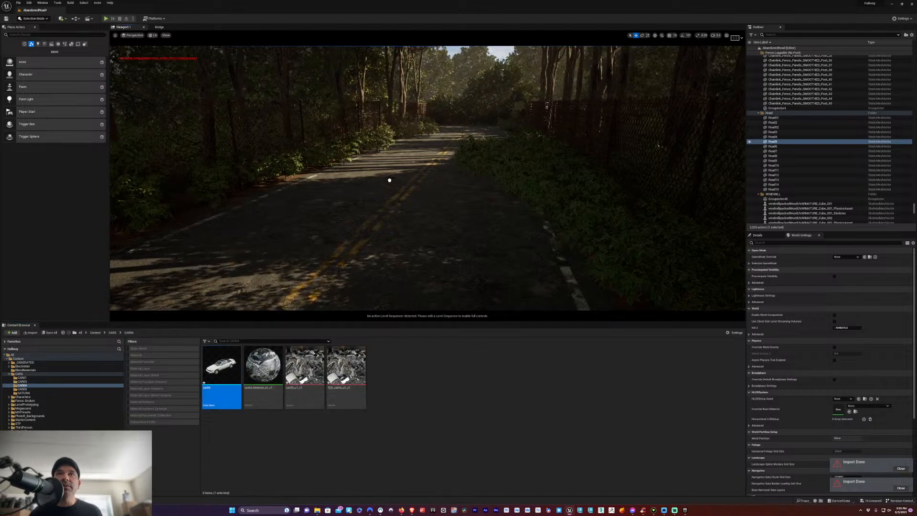
pyautogui.moveTo(389, 180); pyautogui.dragTo(381, 189)
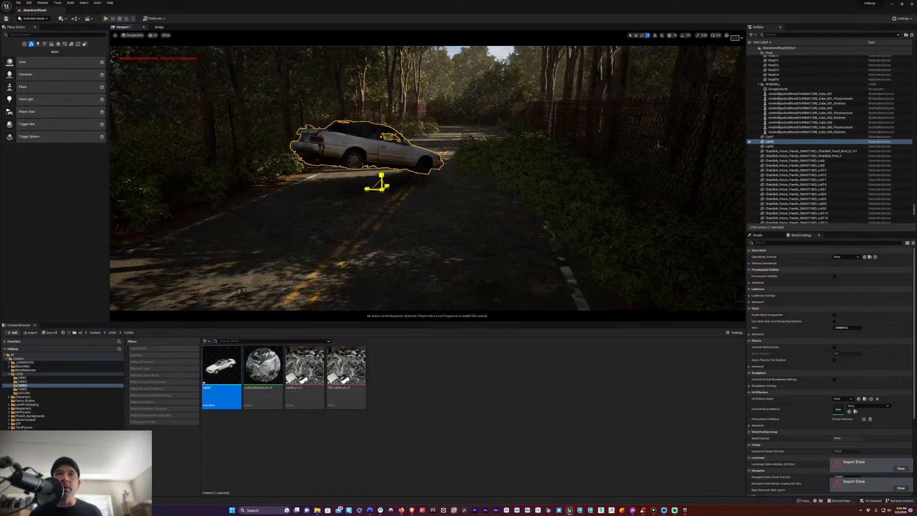
# Rotate the placed car04 wreck so that its tilted body lies closer to level with the road
pyautogui.press('w')
pyautogui.press('e')
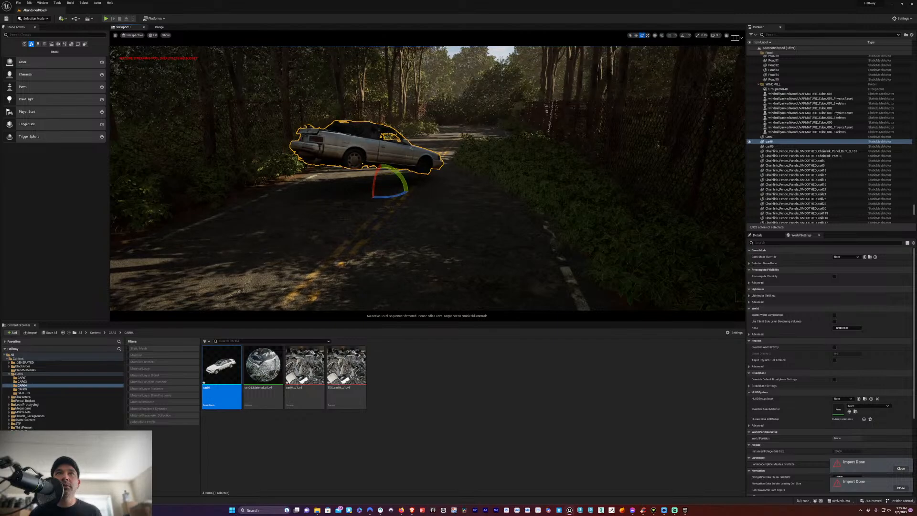
pyautogui.moveTo(380, 165); pyautogui.dragTo(381, 165)
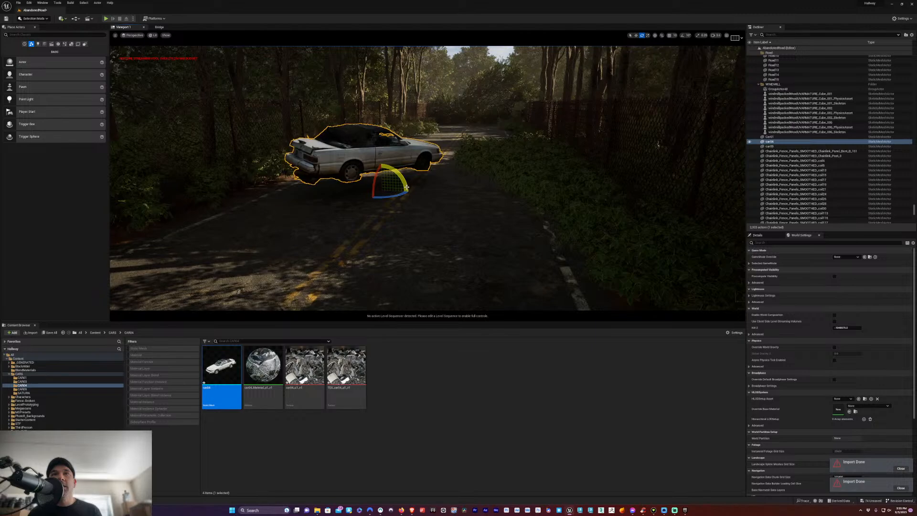
pyautogui.moveTo(406, 188); pyautogui.dragTo(357, 189)
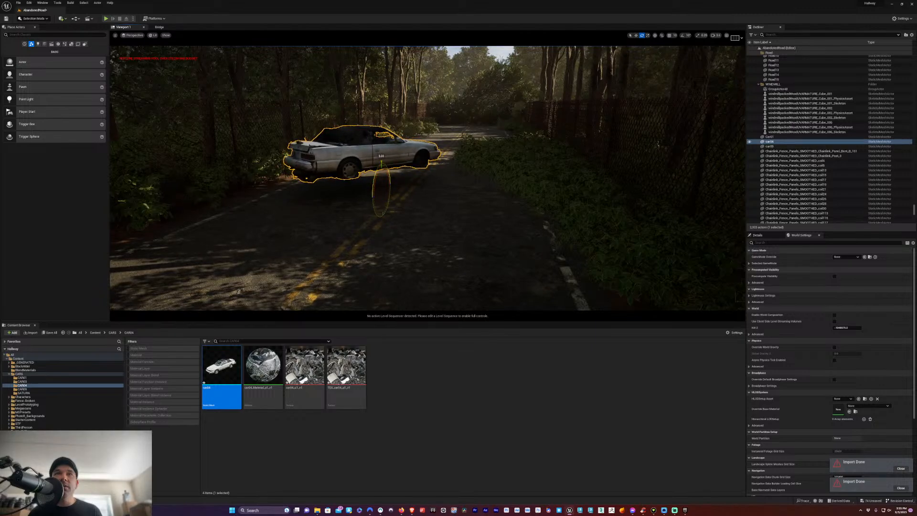
pyautogui.moveTo(404, 180); pyautogui.dragTo(356, 189)
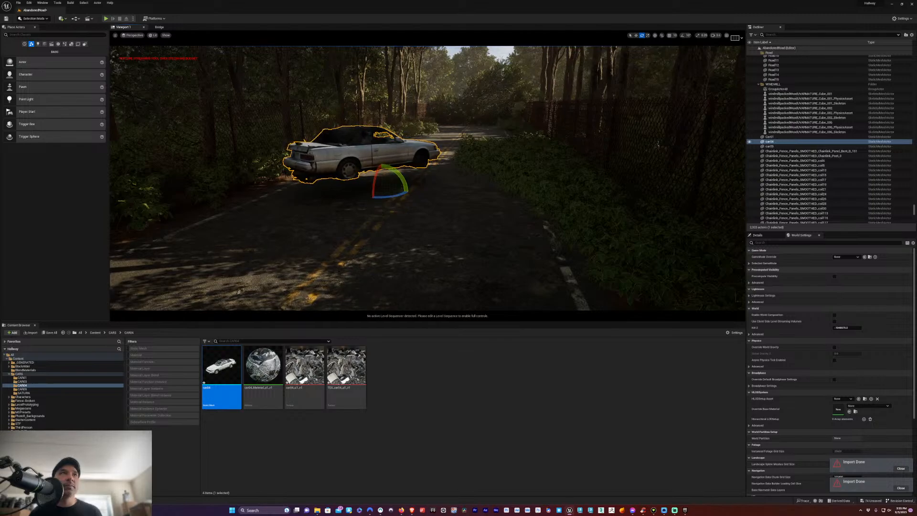
# Lower car04 toward the asphalt and move it farther down the road, across the yellow center line
pyautogui.press('w')
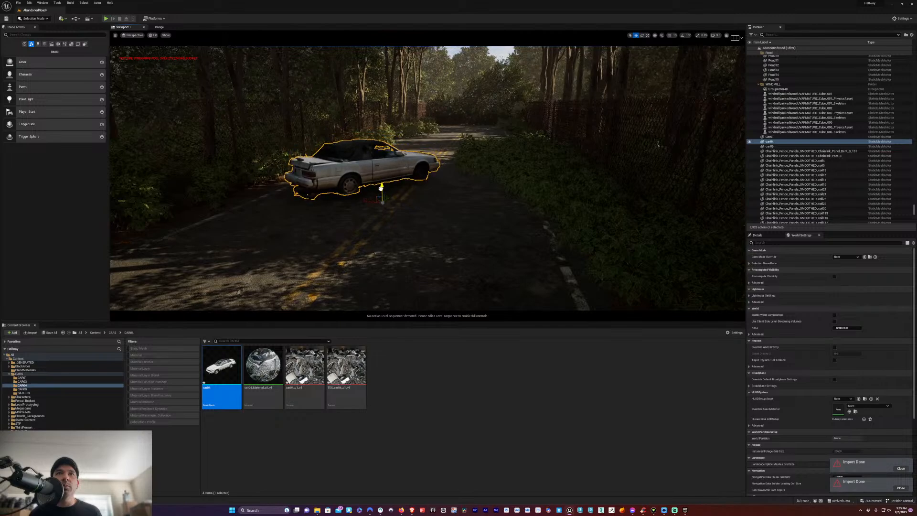
pyautogui.moveTo(380, 196); pyautogui.dragTo(379, 196)
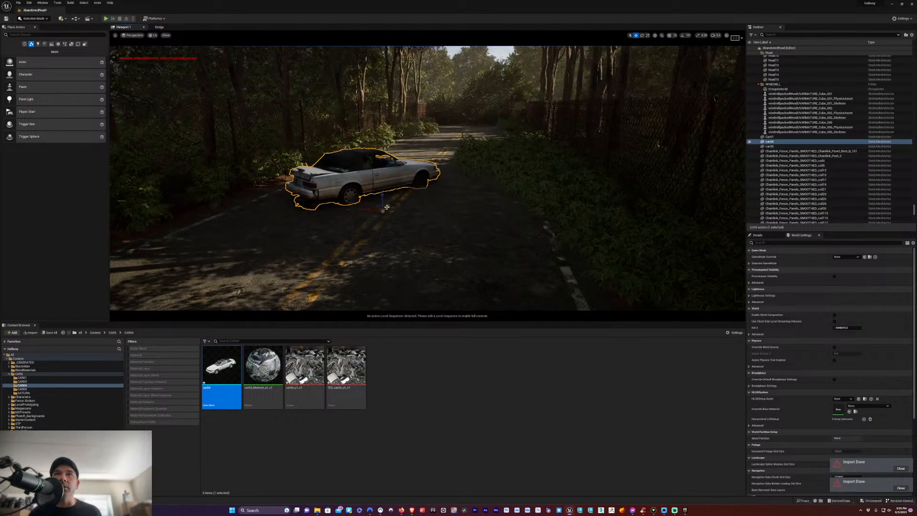
pyautogui.moveTo(387, 207); pyautogui.dragTo(411, 167)
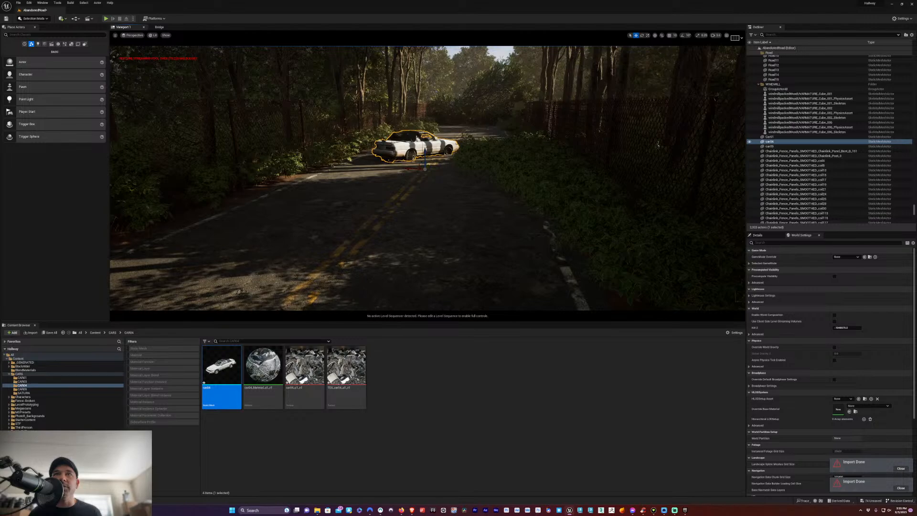
# Find the mannequin hidden behind the wrecked car farther along the road and move it onto the open asphalt
pyautogui.moveTo(383, 194); pyautogui.dragTo(129, 191, button='right')
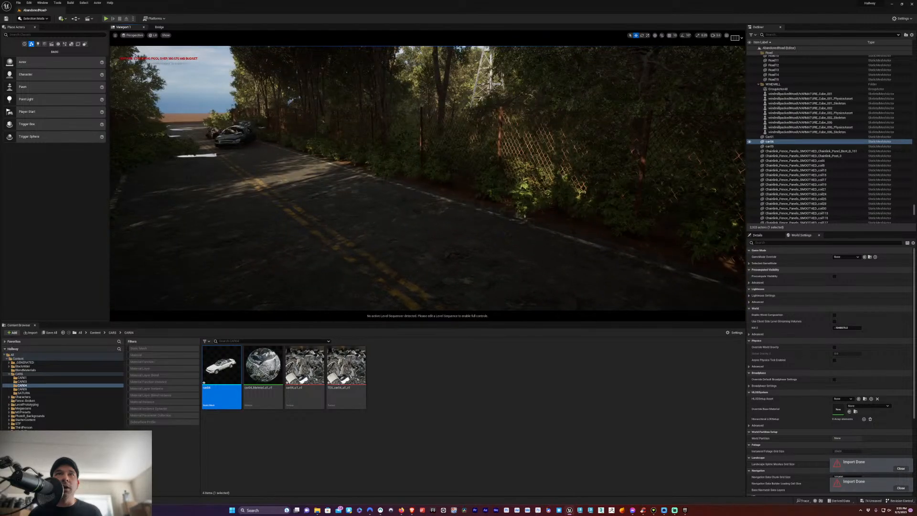
pyautogui.click(191, 131)
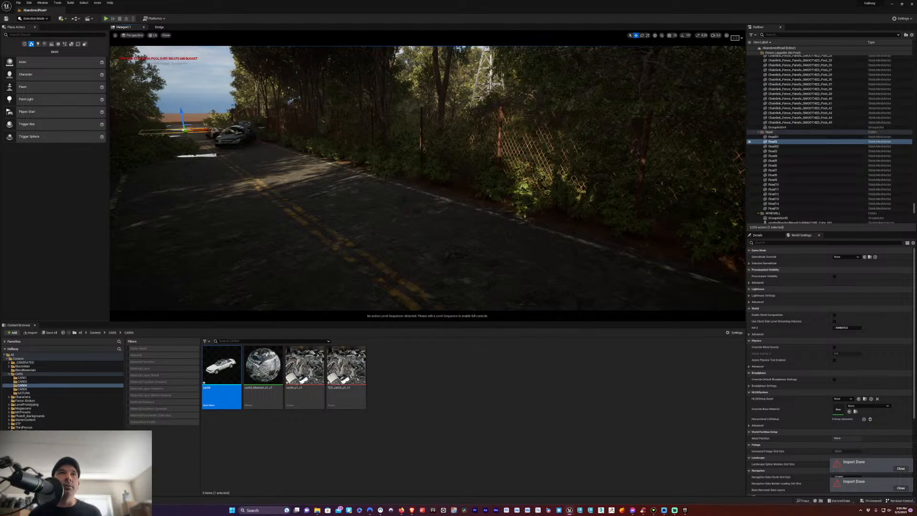
pyautogui.press('w')
pyautogui.moveTo(216, 178); pyautogui.dragTo(139, 178, button='right')
pyautogui.click(331, 295)
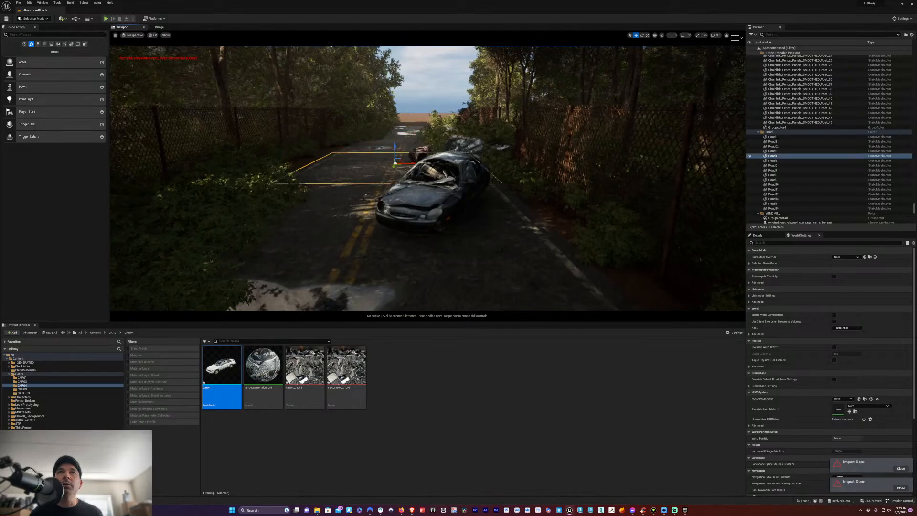
pyautogui.moveTo(301, 307); pyautogui.dragTo(363, 301, button='right')
pyautogui.press('w')
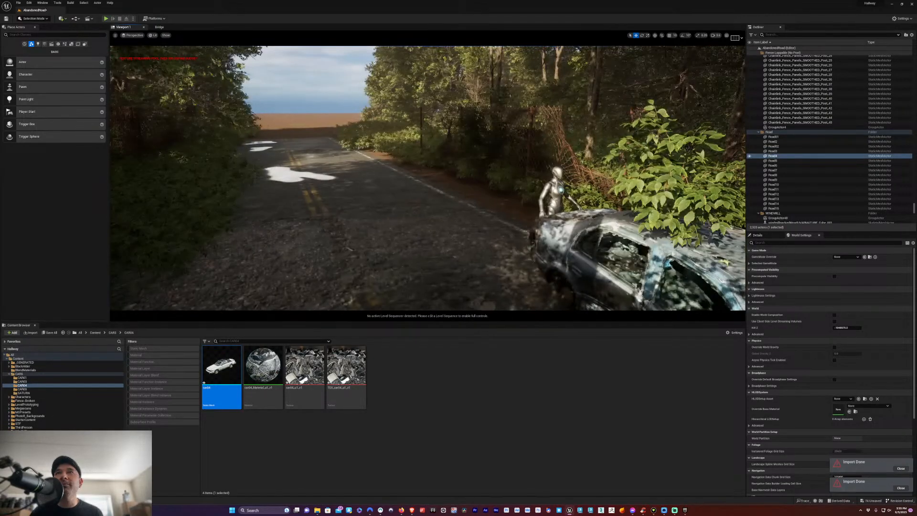
pyautogui.click(555, 196)
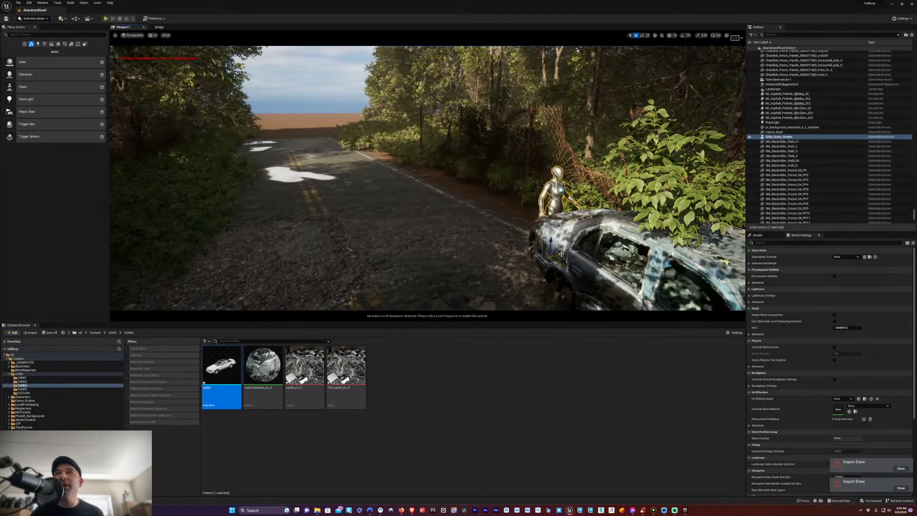
pyautogui.moveTo(554, 261); pyautogui.dragTo(435, 285)
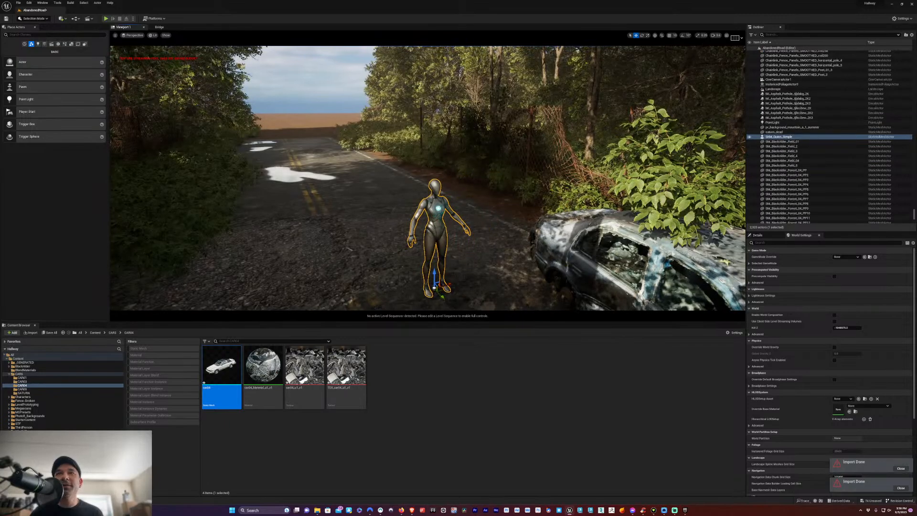
# Move the mannequin down the road to stand next to the white car04 wreck as a size reference
pyautogui.moveTo(453, 273); pyautogui.dragTo(531, 257, button='right')
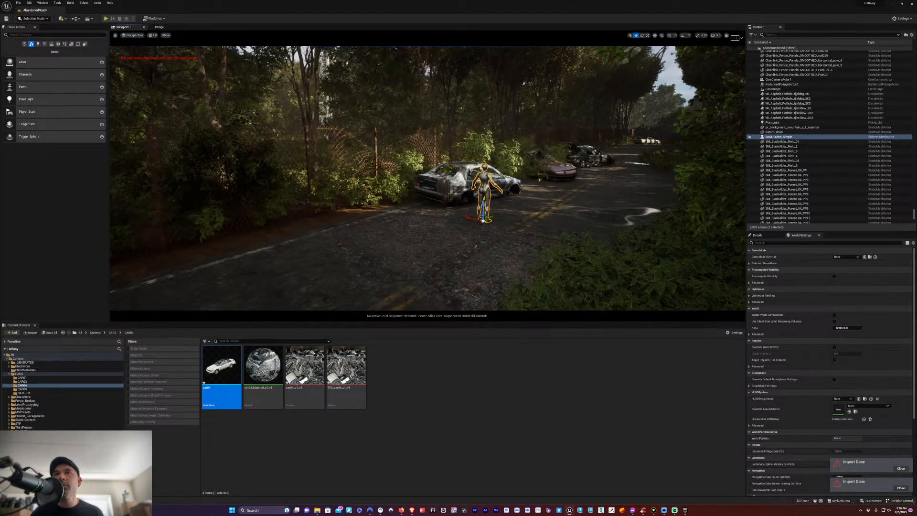
pyautogui.press('h')
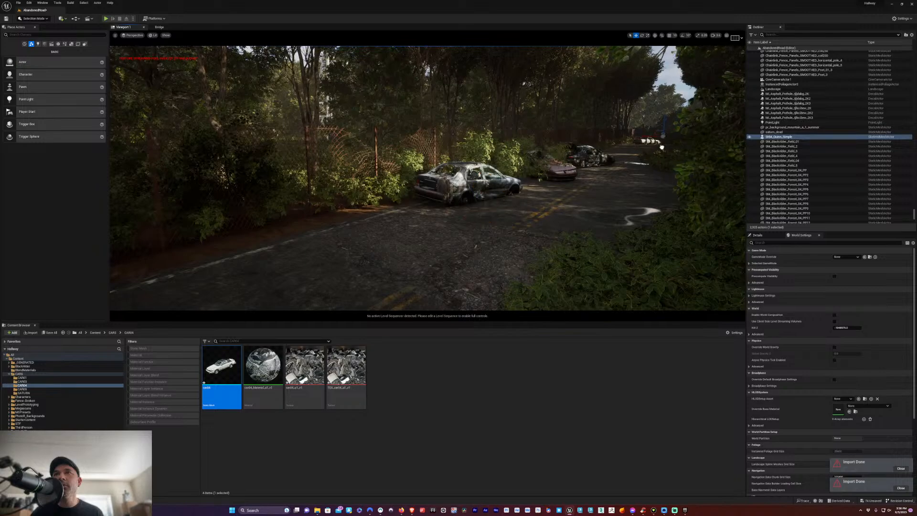
pyautogui.moveTo(663, 135); pyautogui.dragTo(638, 146)
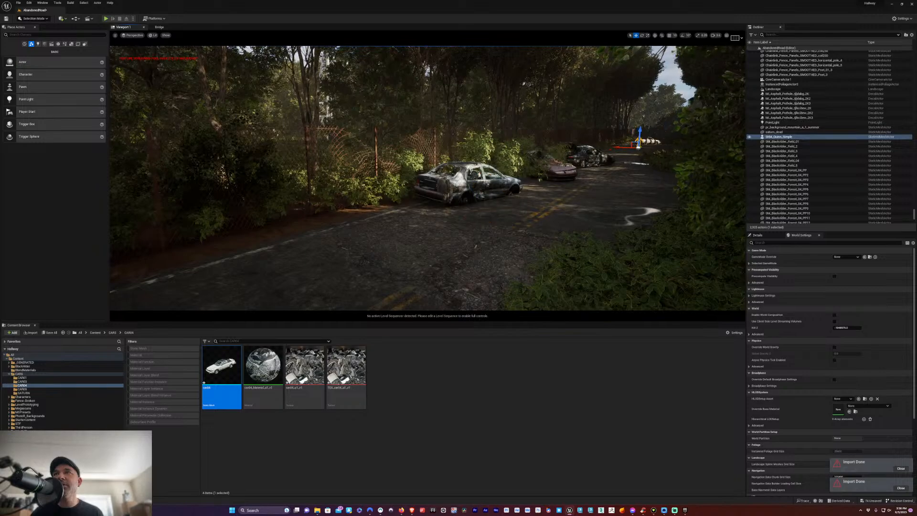
pyautogui.press('w')
pyautogui.moveTo(638, 145); pyautogui.dragTo(683, 143, button='right')
pyautogui.press('w')
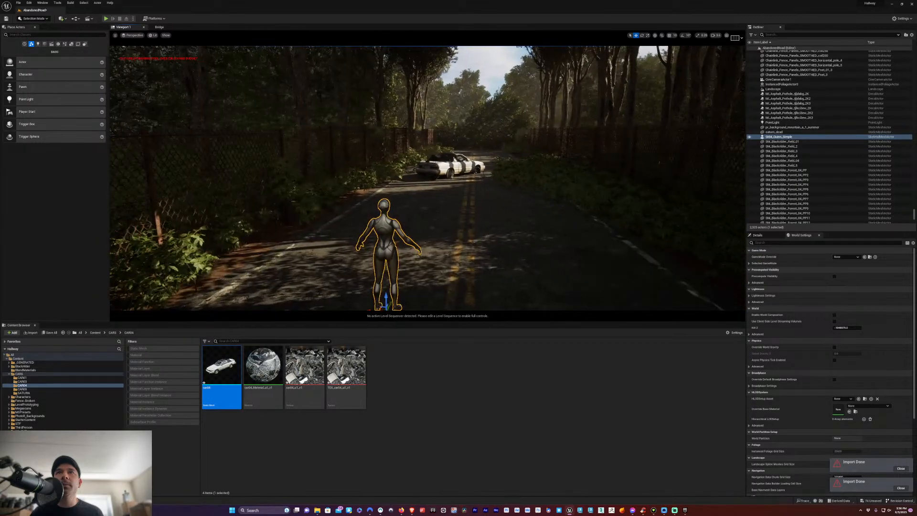
pyautogui.scroll(-3, 428, 178)
pyautogui.moveTo(393, 300); pyautogui.dragTo(434, 193)
pyautogui.press('f')
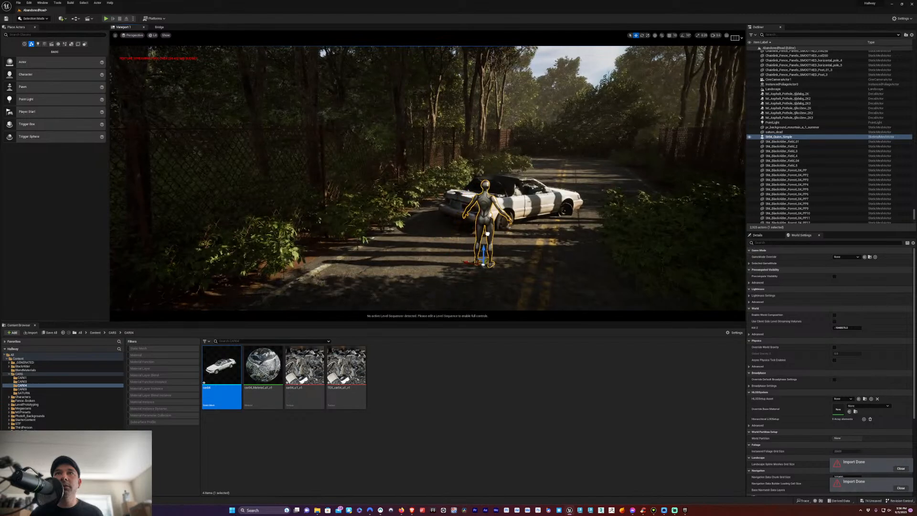
# Scale car04 up slightly and uniformly to match the proportions of the mannequin standing beside it
pyautogui.moveTo(487, 233); pyautogui.dragTo(674, 234, button='right')
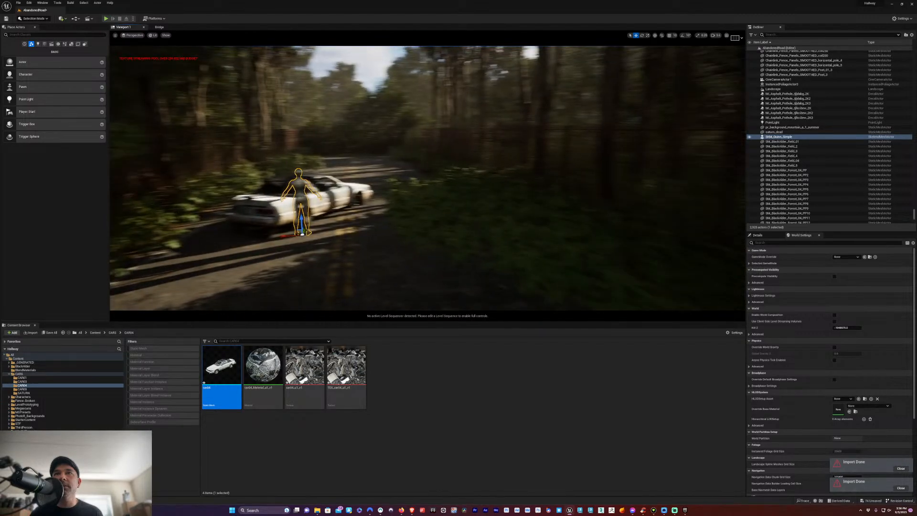
pyautogui.press('w')
pyautogui.moveTo(480, 261); pyautogui.dragTo(258, 261, button='right')
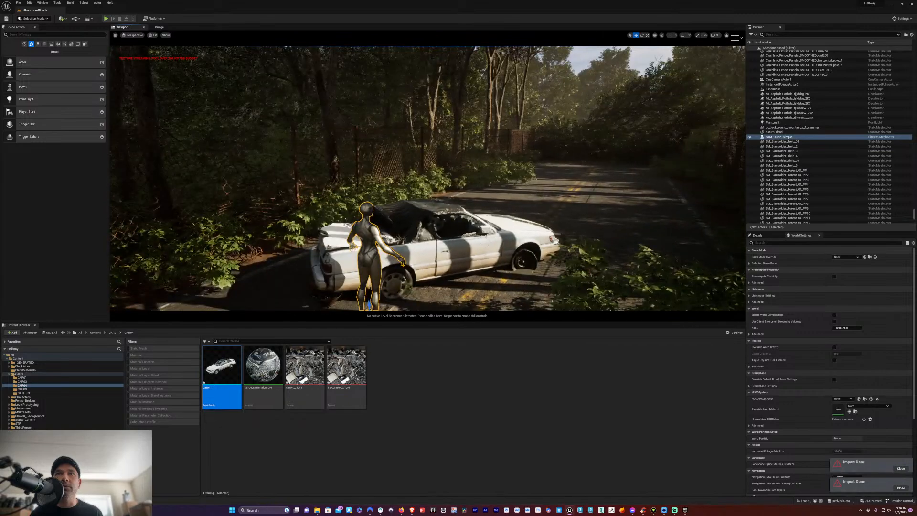
pyautogui.click(449, 260)
pyautogui.press('e')
pyautogui.press('r')
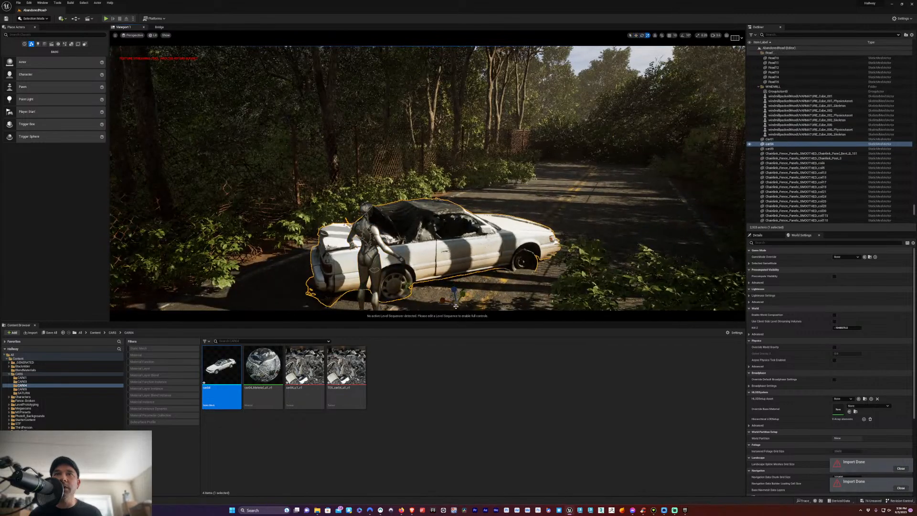
pyautogui.moveTo(454, 296); pyautogui.dragTo(469, 284)
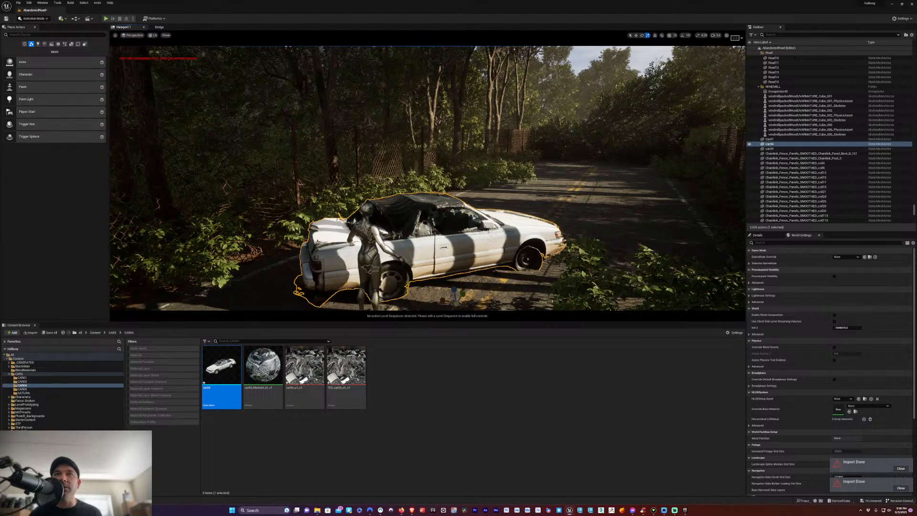
# Tilt the white car04 wreck slightly from a low viewpoint so its rear settles onto the asphalt
pyautogui.press('w')
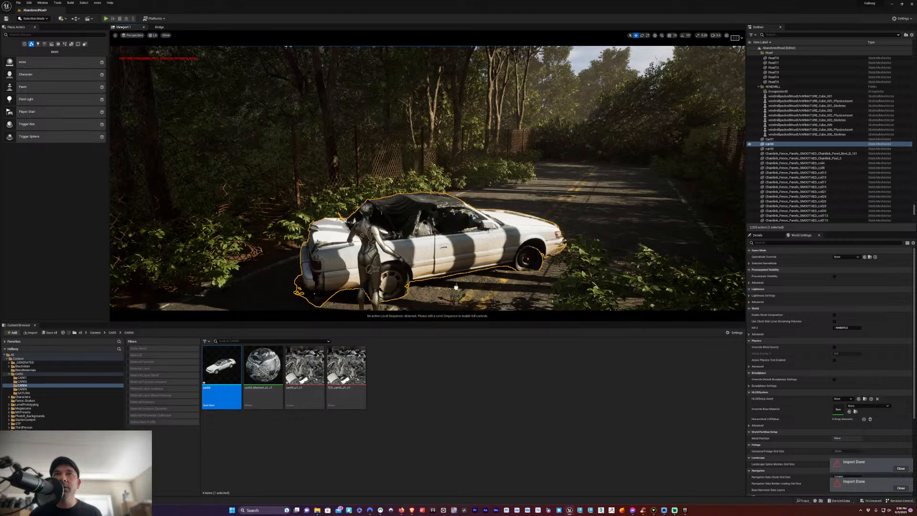
pyautogui.moveTo(428, 178); pyautogui.dragTo(428, 134, button='right')
pyautogui.press('q')
pyautogui.press('e')
pyautogui.click(478, 281)
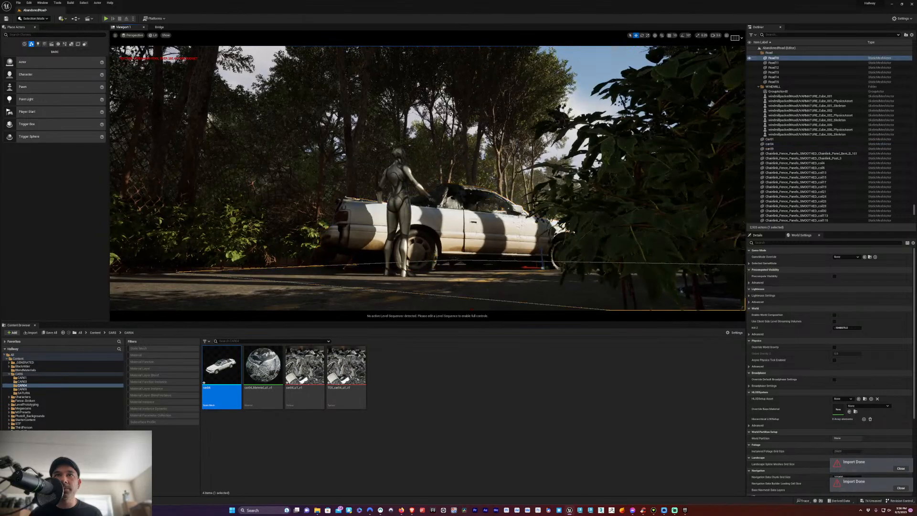
pyautogui.click(487, 239)
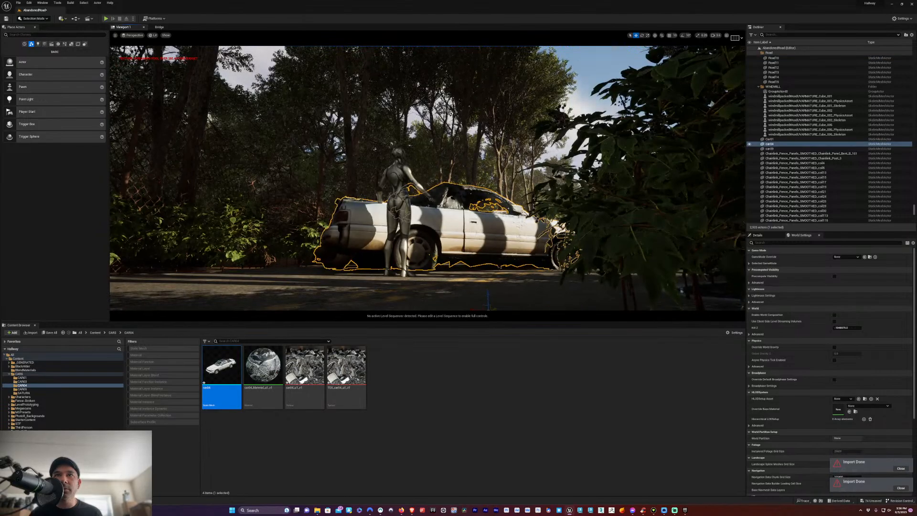
pyautogui.press('e')
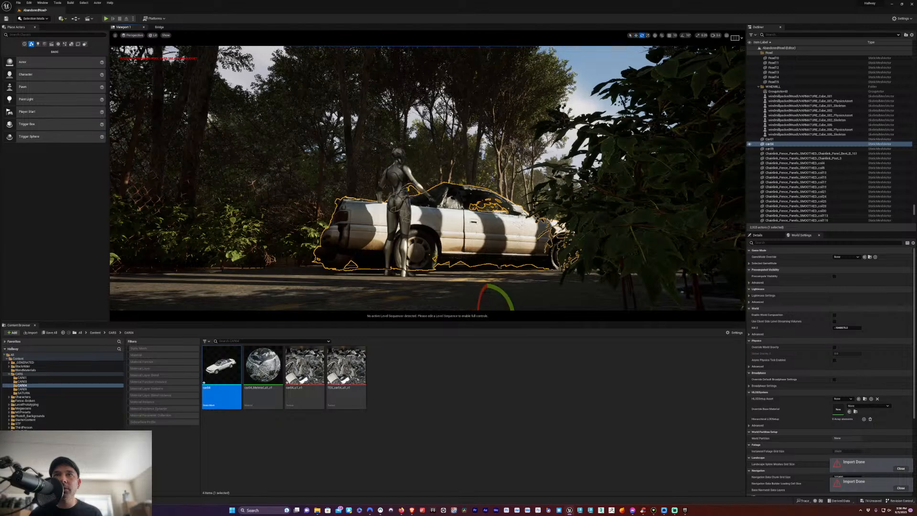
pyautogui.moveTo(490, 285); pyautogui.dragTo(486, 298)
pyautogui.press('w')
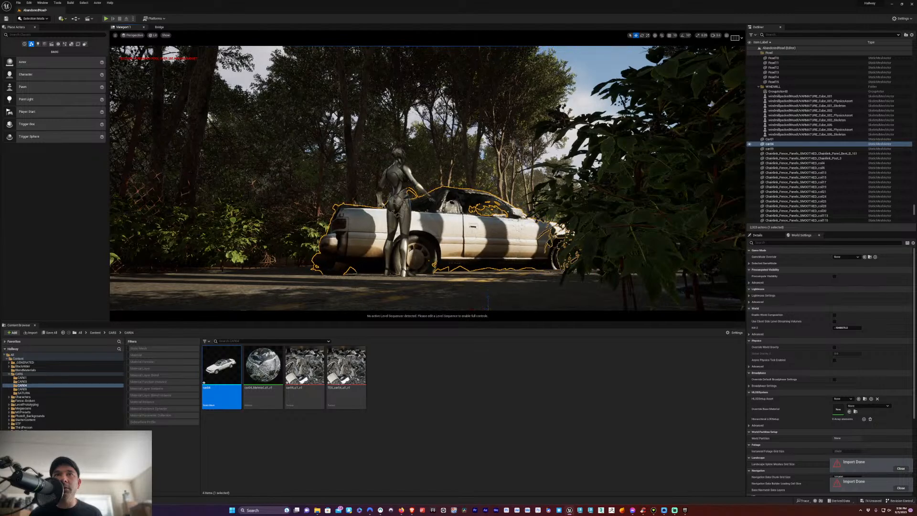
# Fine-tune car04's tilt about its other axis and adjust its height slightly so the body rests level on the road
pyautogui.click(395, 275)
pyautogui.moveTo(469, 244); pyautogui.dragTo(501, 298, button='right')
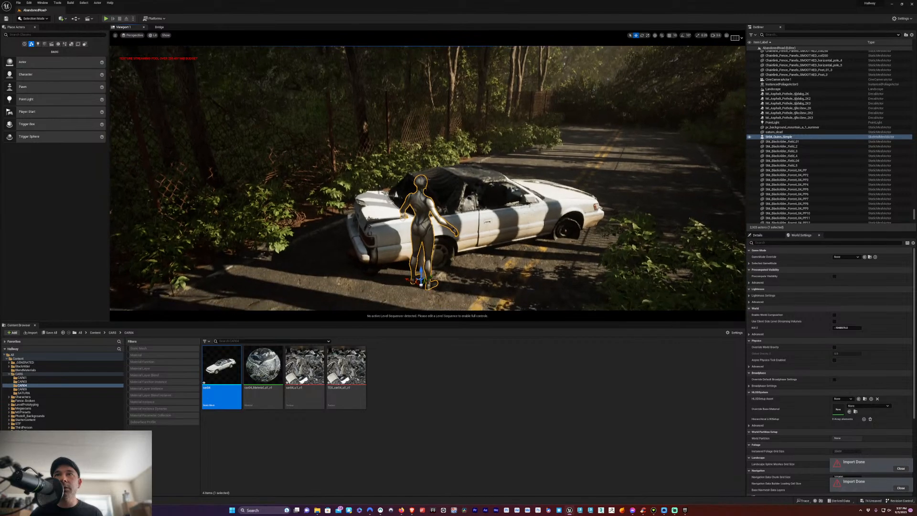
pyautogui.click(366, 265)
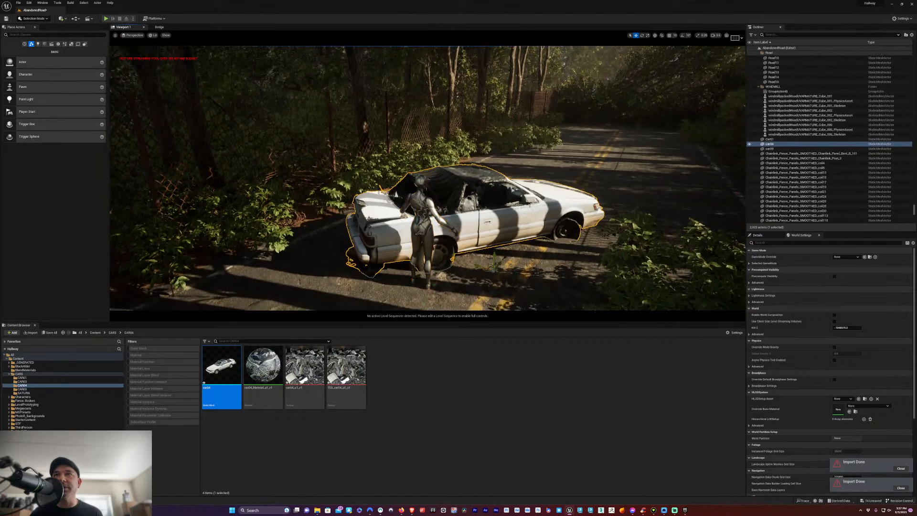
pyautogui.press('e')
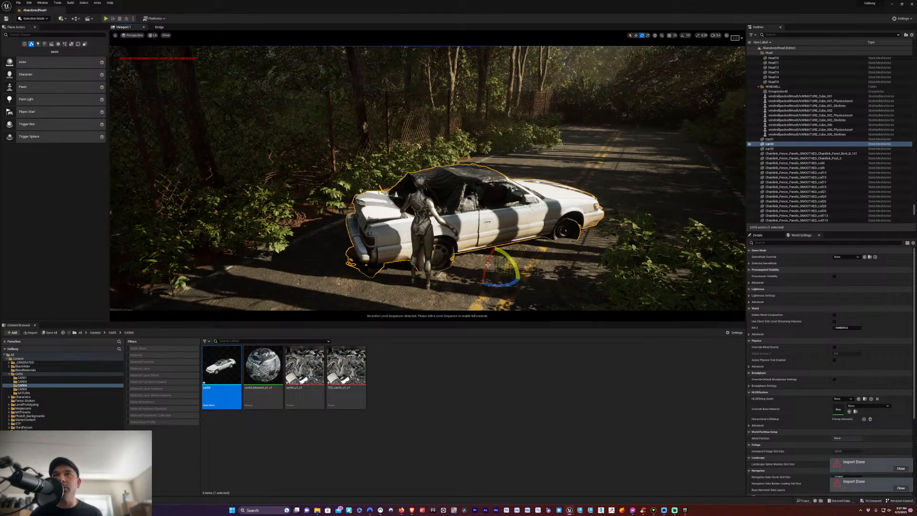
pyautogui.moveTo(486, 262); pyautogui.dragTo(494, 243)
pyautogui.press('w')
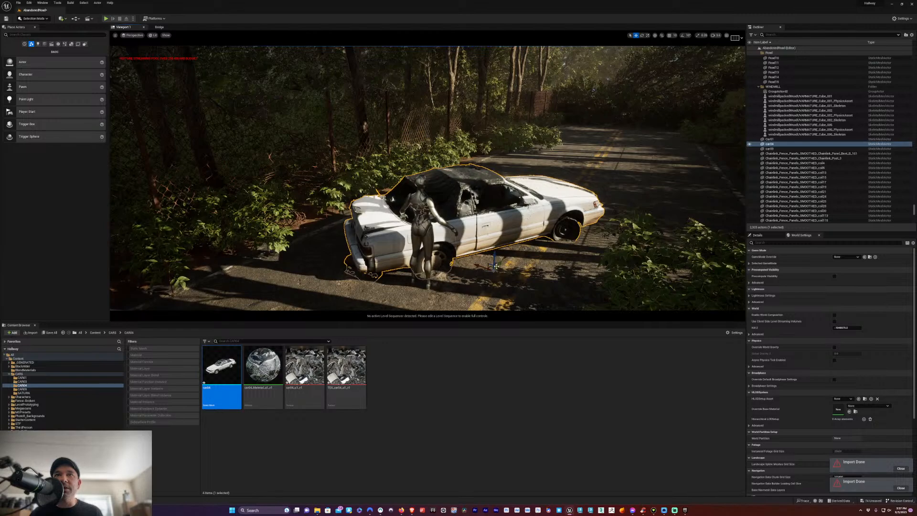
pyautogui.press('e')
pyautogui.moveTo(485, 266); pyautogui.dragTo(492, 264)
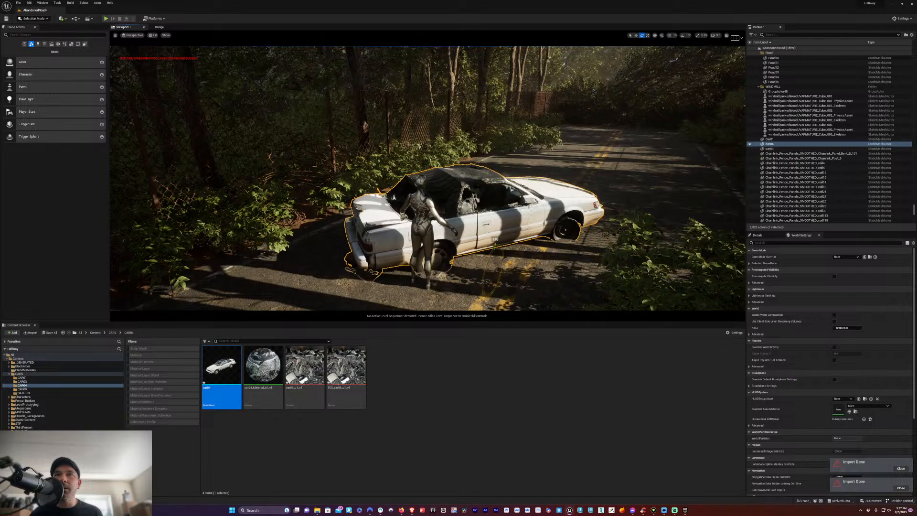
pyautogui.press('w')
pyautogui.moveTo(494, 256); pyautogui.dragTo(495, 253)
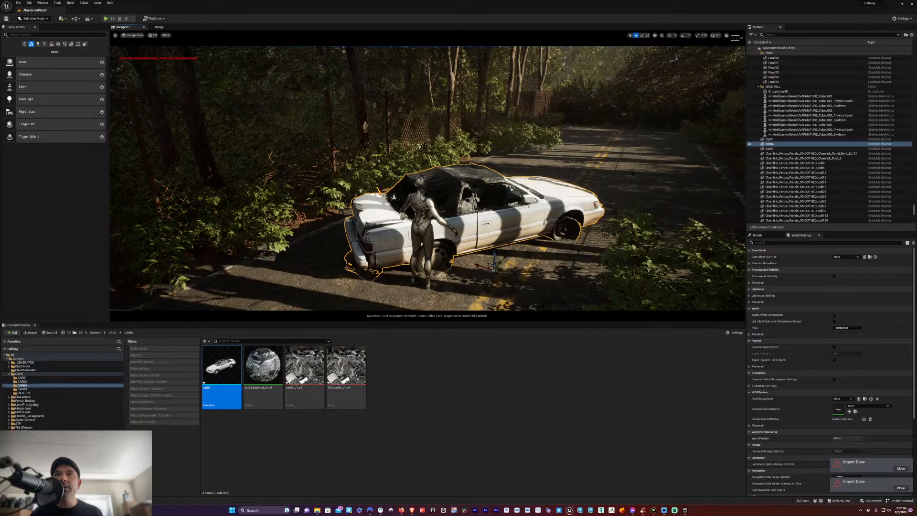
# Try deleting the road section beyond the car04 wreck, and undo the deletion
pyautogui.click(622, 171)
pyautogui.scroll(5, 620, 172)
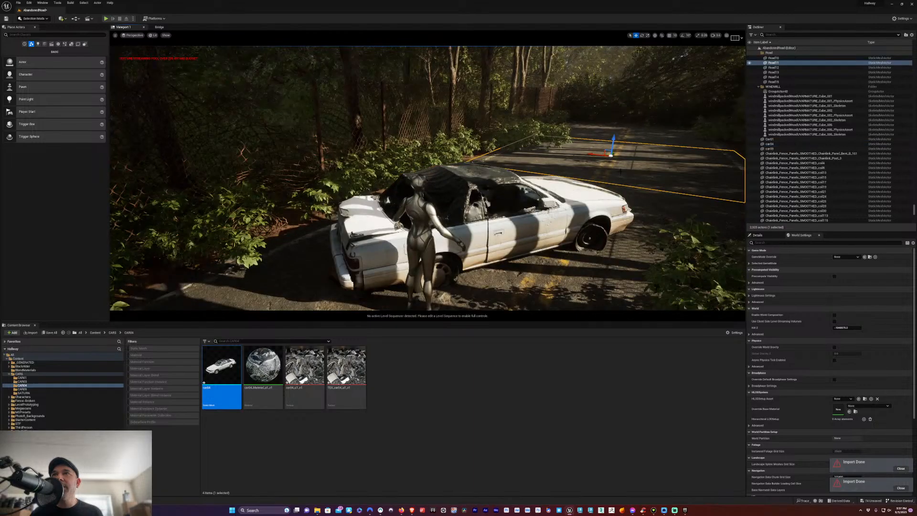
pyautogui.scroll(-5, 620, 172)
pyautogui.press('w')
pyautogui.moveTo(620, 172); pyautogui.dragTo(667, 170, button='right')
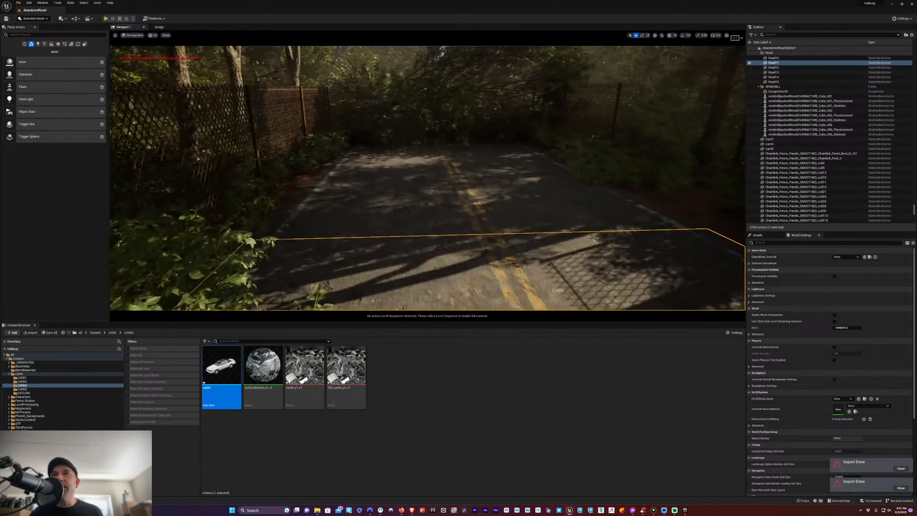
pyautogui.click(454, 191)
pyautogui.click(404, 275)
pyautogui.click(507, 219)
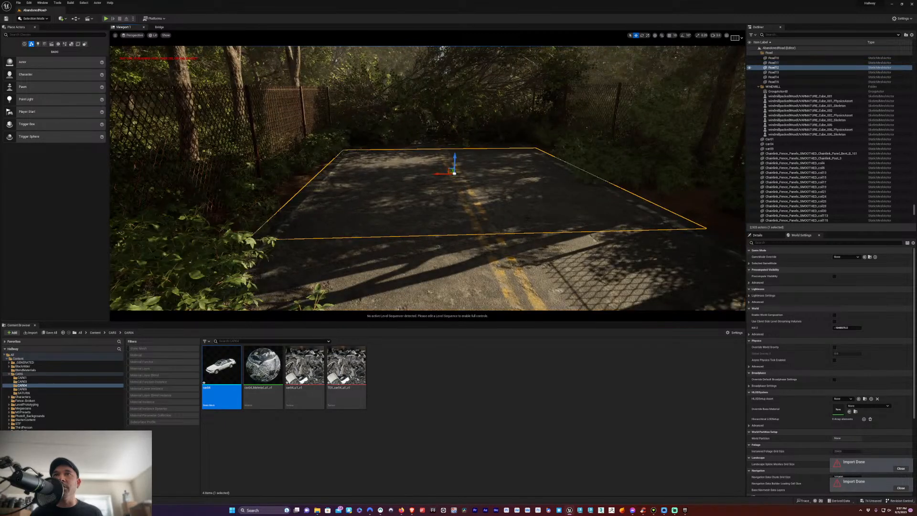
pyautogui.press('Delete')
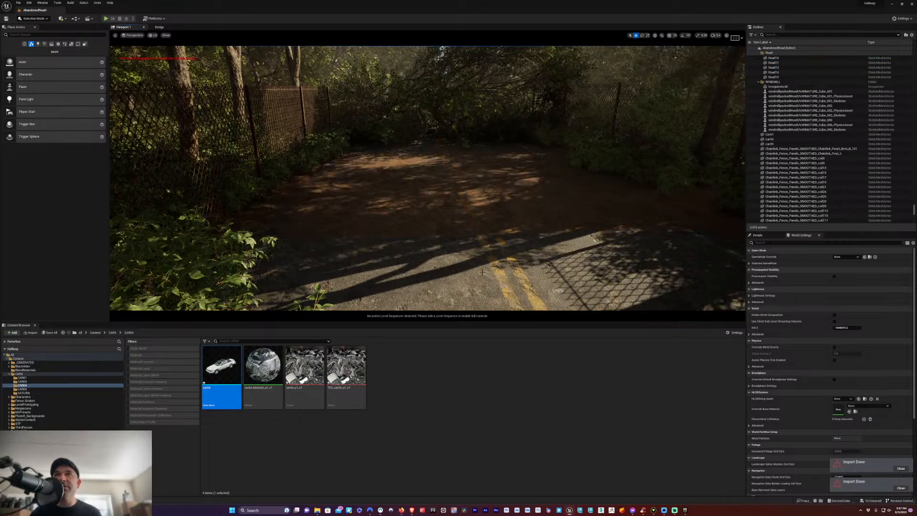
pyautogui.click(503, 280)
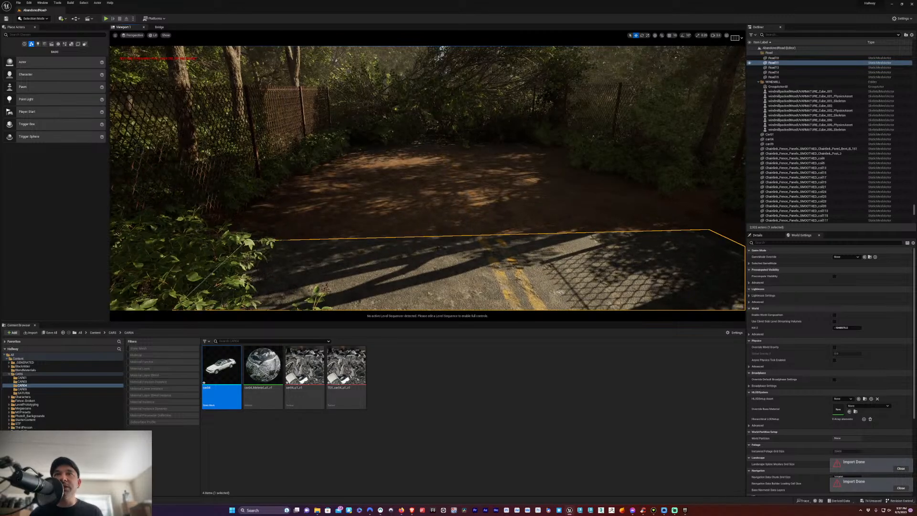
pyautogui.scroll(-3, 524, 280)
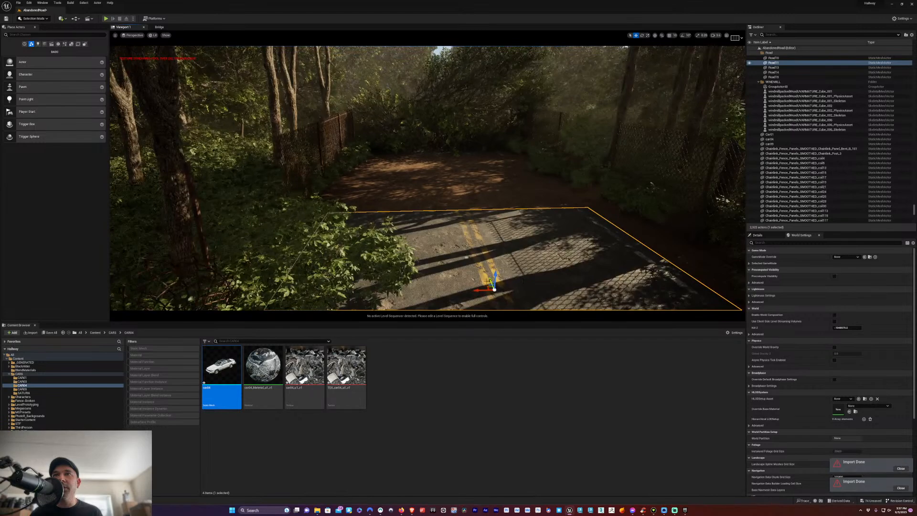
pyautogui.hotkey('ctrl', 'z')
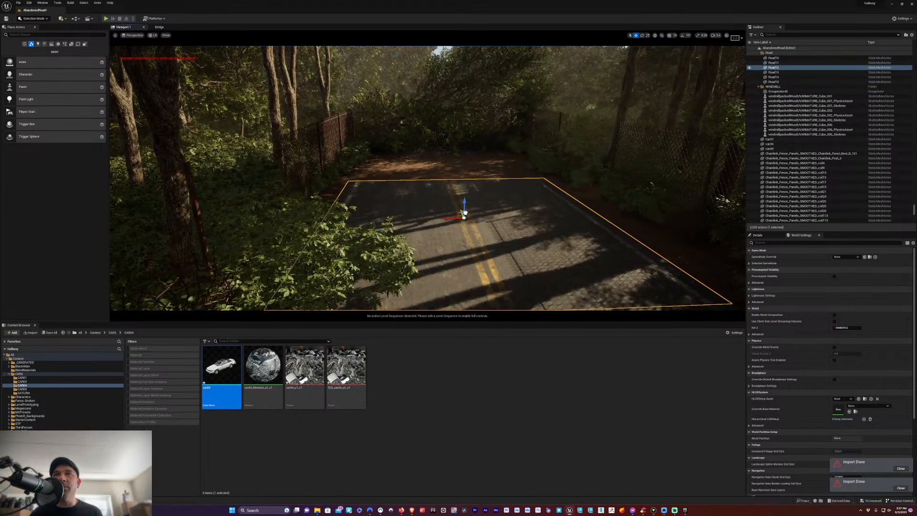
# Slide the far road section along the road until its near edge blends into the adjoining section and hides the seam
pyautogui.moveTo(462, 157); pyautogui.dragTo(459, 178)
pyautogui.scroll(2, 488, 258)
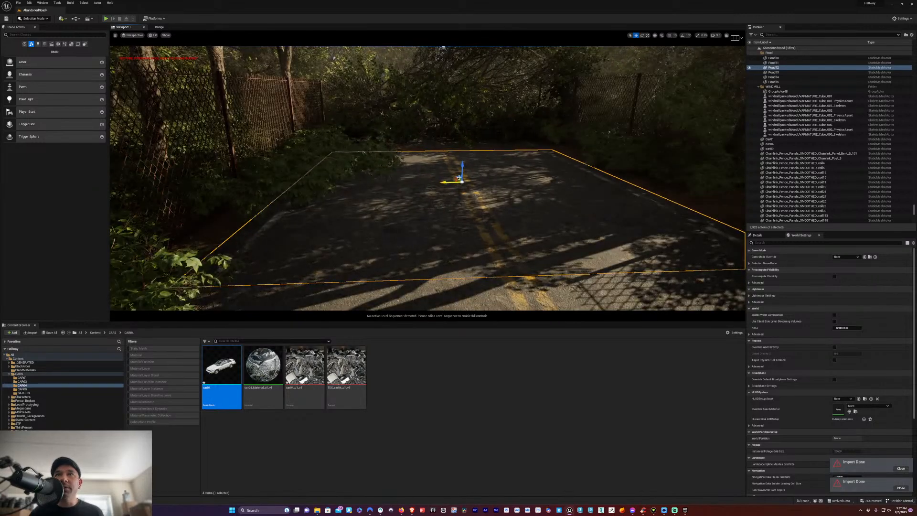
pyautogui.moveTo(489, 258); pyautogui.dragTo(382, 250, button='right')
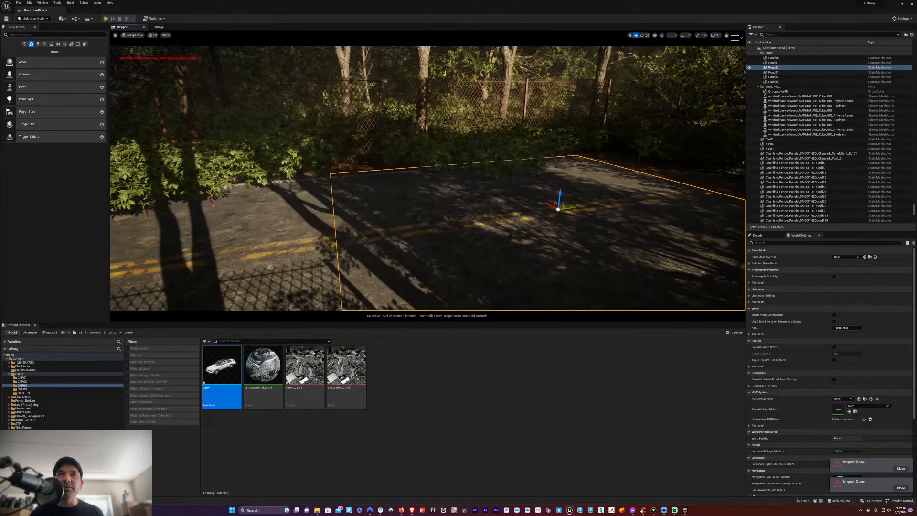
pyautogui.moveTo(573, 210); pyautogui.dragTo(519, 219)
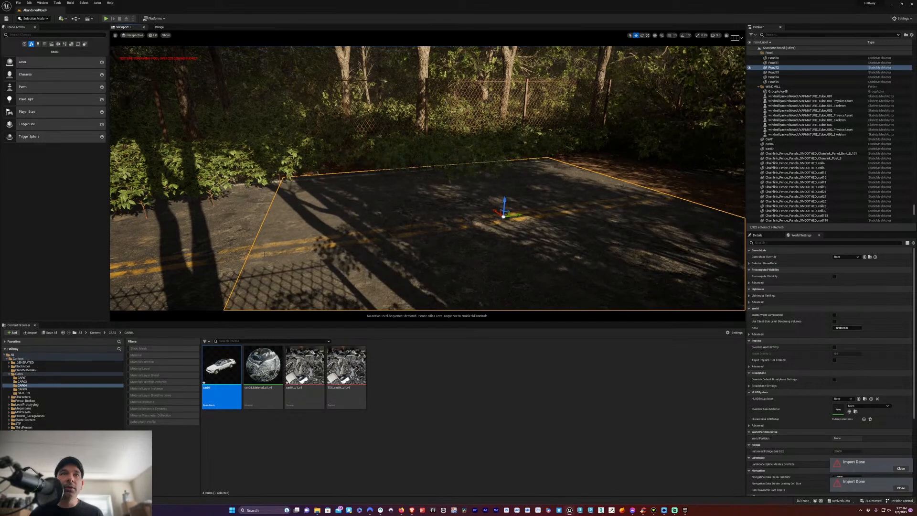
pyautogui.click(244, 244)
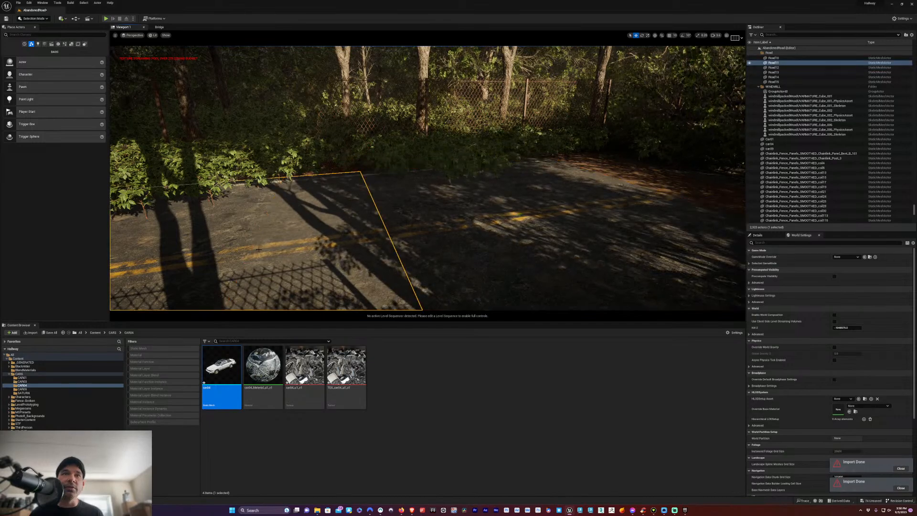
pyautogui.click(432, 242)
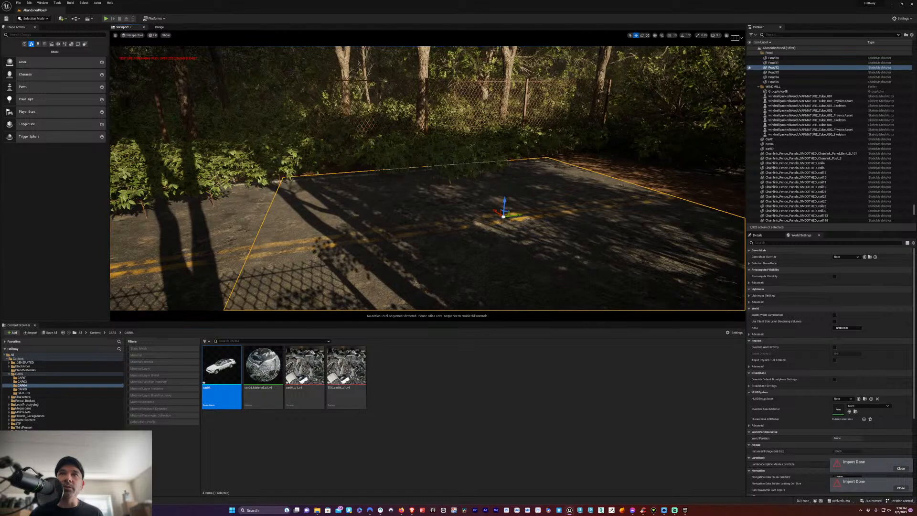
pyautogui.moveTo(516, 218); pyautogui.dragTo(599, 208)
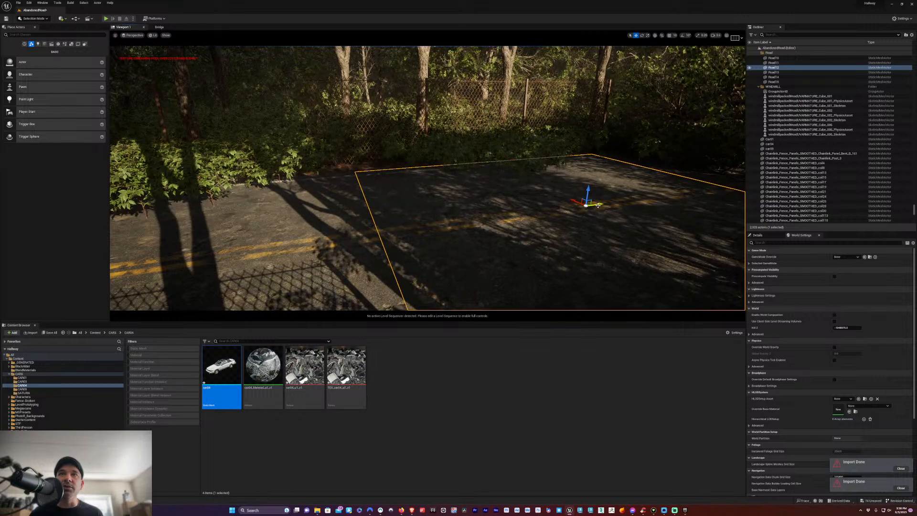
pyautogui.moveTo(598, 203)
pyautogui.mouseDown()
pyautogui.moveTo(610, 199)
pyautogui.moveTo(604, 202)
pyautogui.mouseUp()
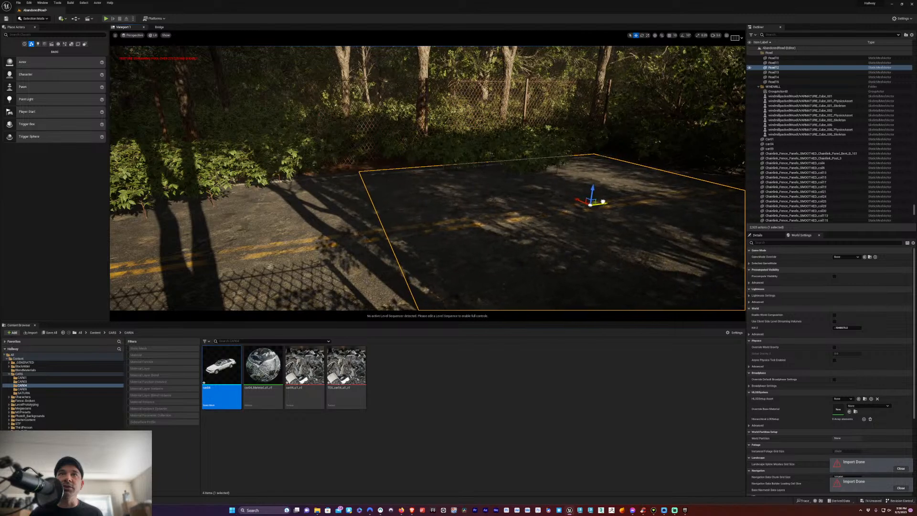
pyautogui.click(372, 222)
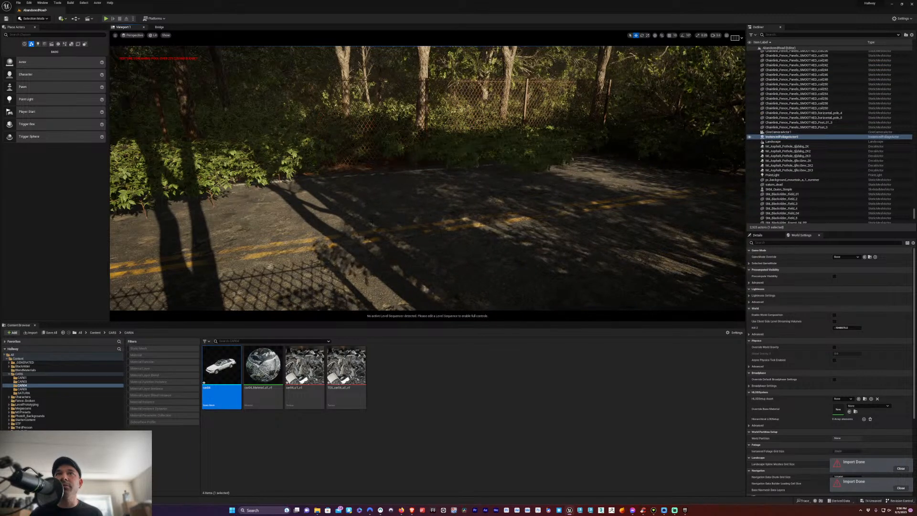
# Place the car03 mesh from its car folder on the road beyond the white wreck and frame it from behind
pyautogui.moveTo(289, 257); pyautogui.dragTo(459, 257, button='right')
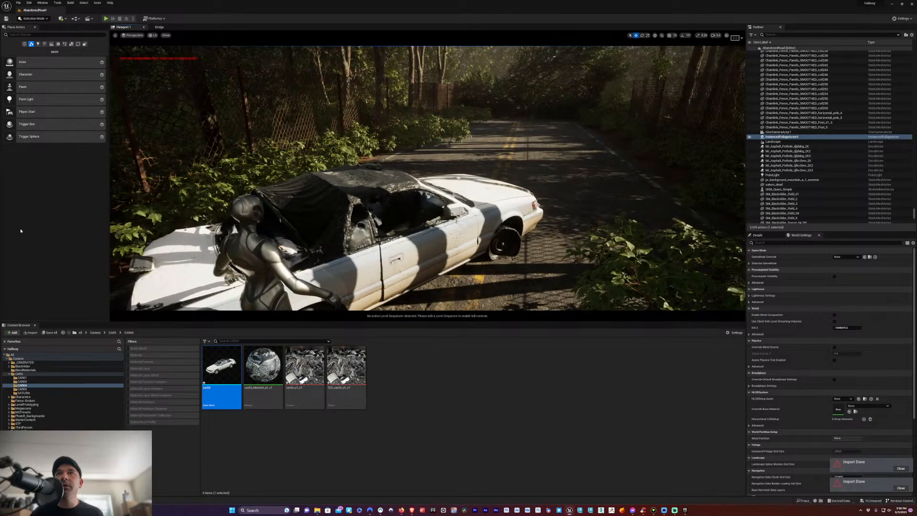
pyautogui.click(31, 382)
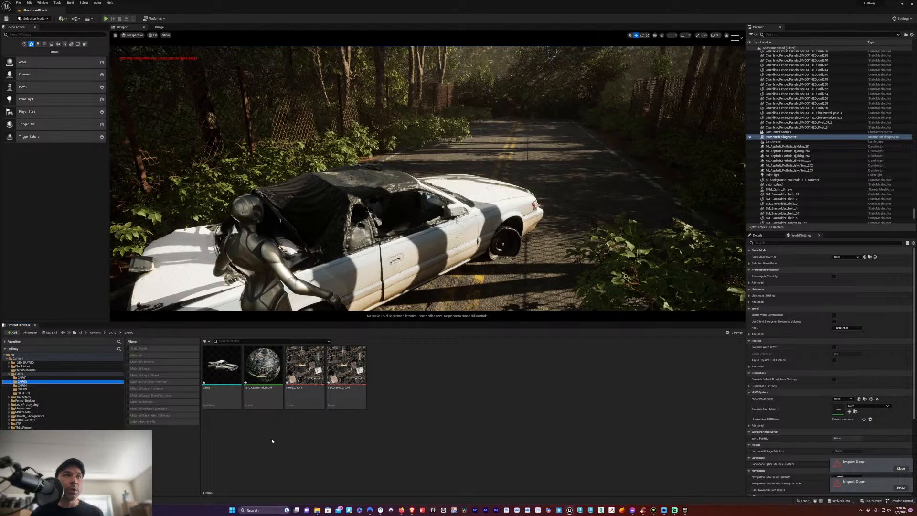
pyautogui.click(22, 385)
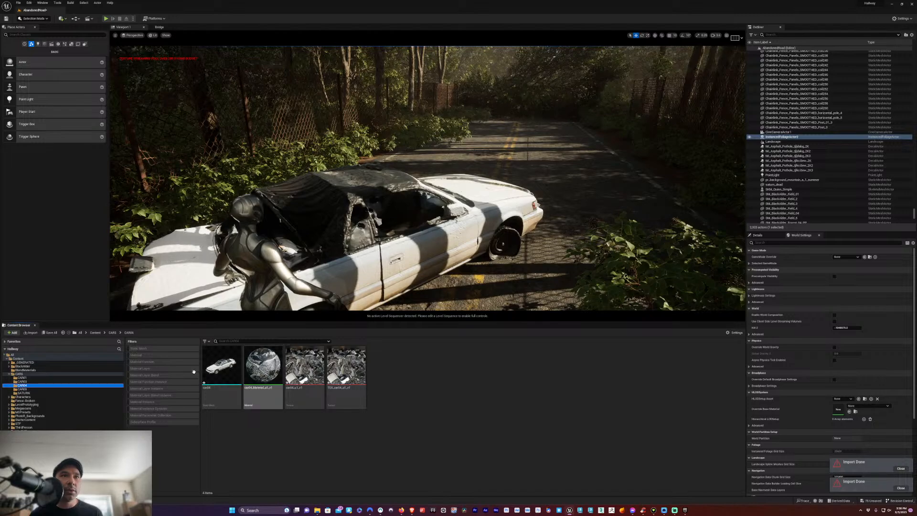
pyautogui.click(22, 381)
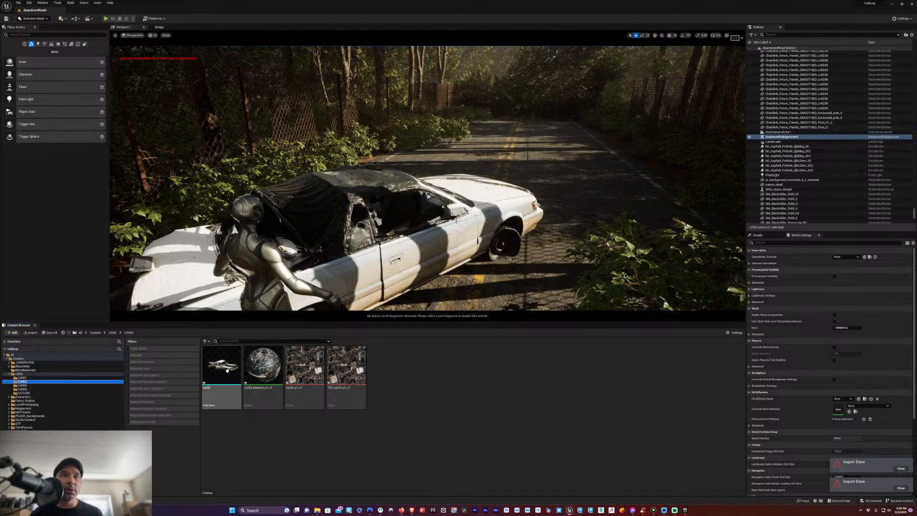
pyautogui.moveTo(215, 378); pyautogui.dragTo(522, 130)
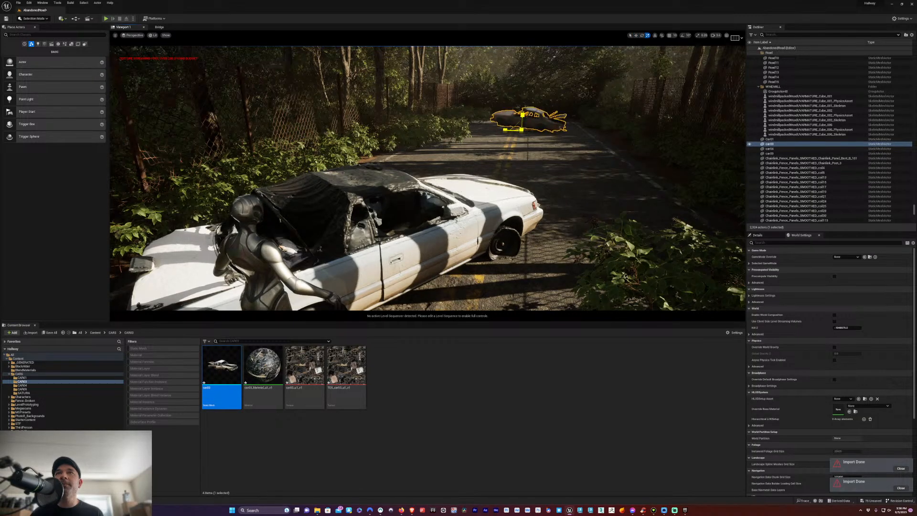
pyautogui.press('f')
pyautogui.press('w')
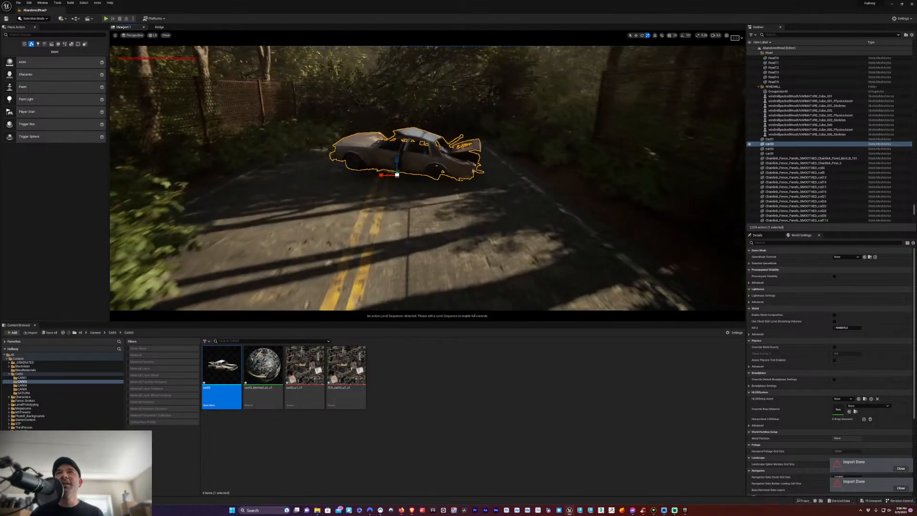
pyautogui.press('w')
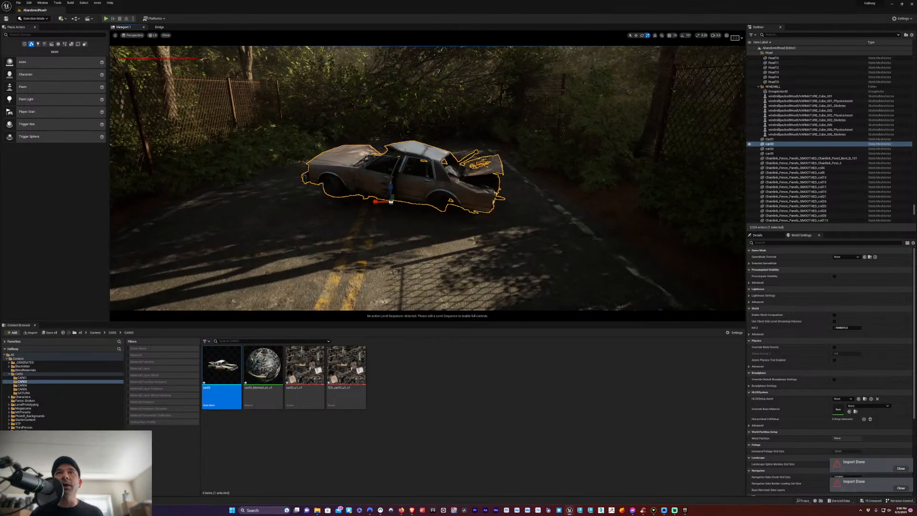
pyautogui.press('w')
pyautogui.press('s')
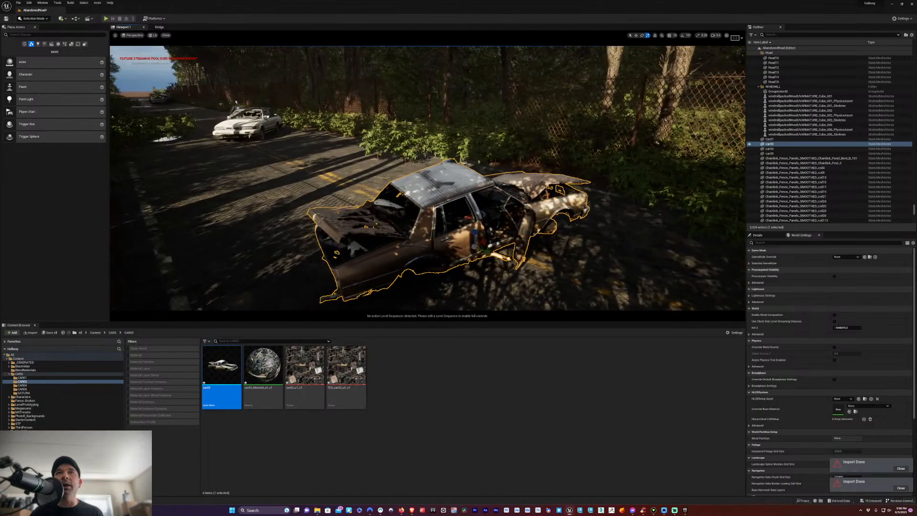
pyautogui.press('s')
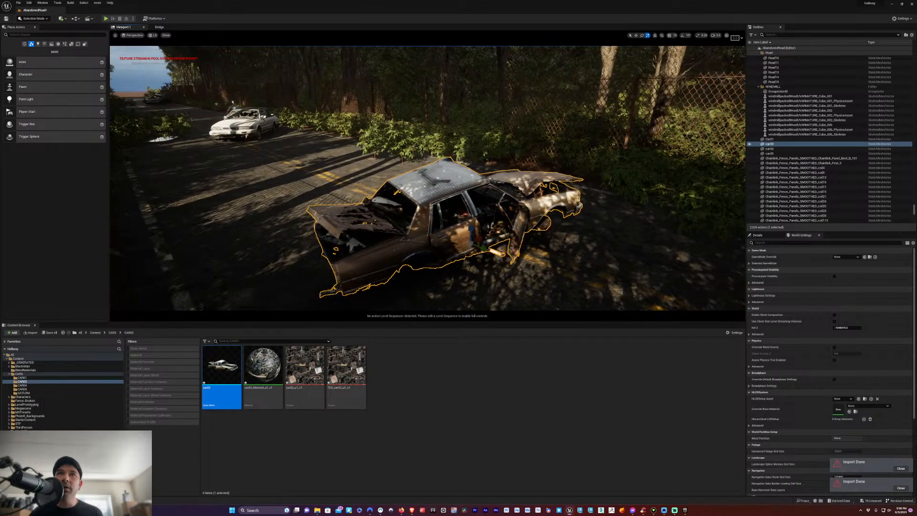
# Rotate car03 to lie diagonally across the lanes and move it farther down the road over the centre line
pyautogui.press('e')
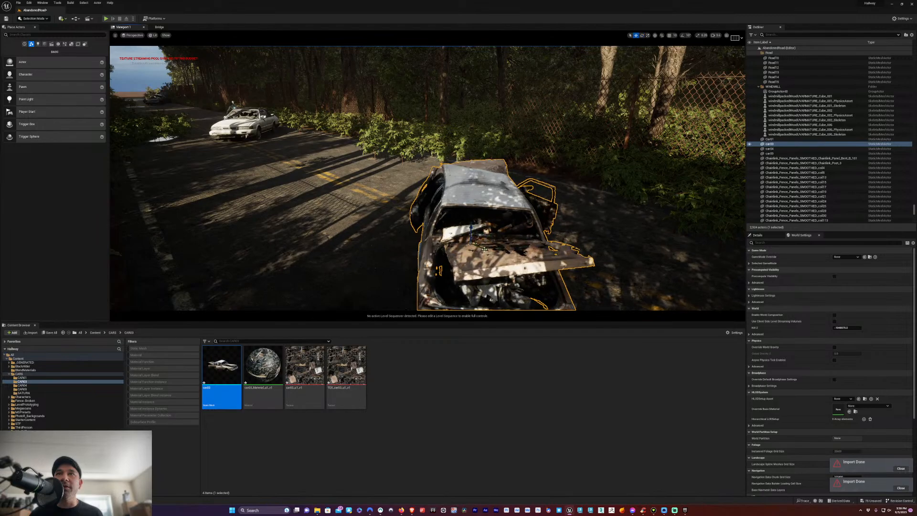
pyautogui.press('w')
pyautogui.moveTo(488, 252); pyautogui.dragTo(564, 281)
pyautogui.press('f')
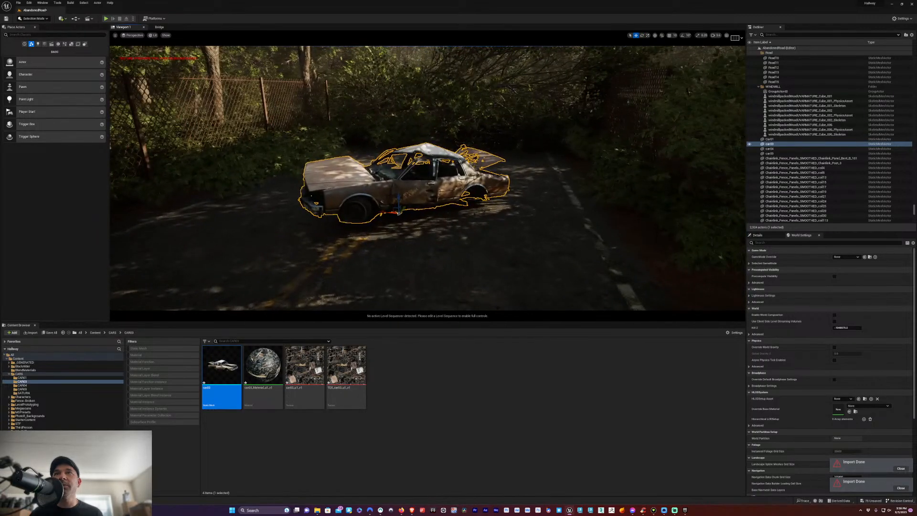
# Bring the Quinn mannequin from beside the white wreck to stand next to car03 as a scale reference
pyautogui.moveTo(427, 178); pyautogui.dragTo(206, 178, button='right')
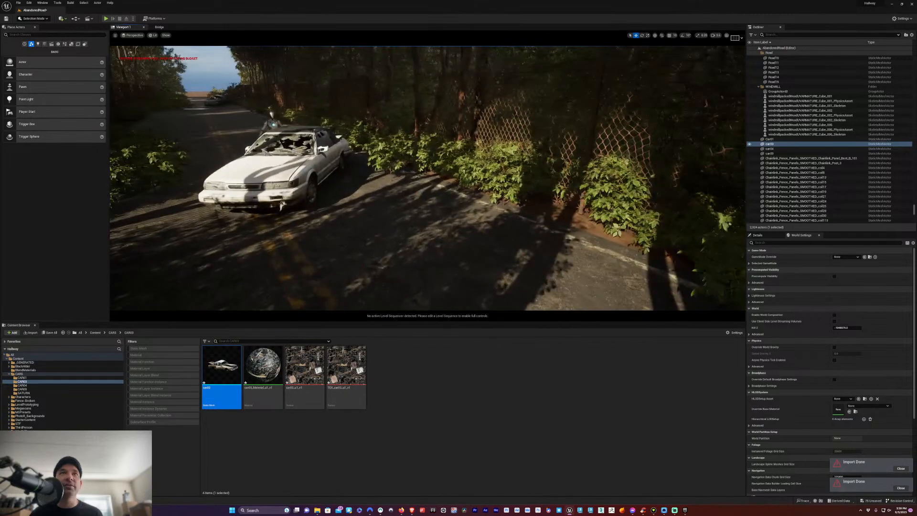
pyautogui.click(270, 122)
pyautogui.moveTo(282, 168); pyautogui.dragTo(446, 256)
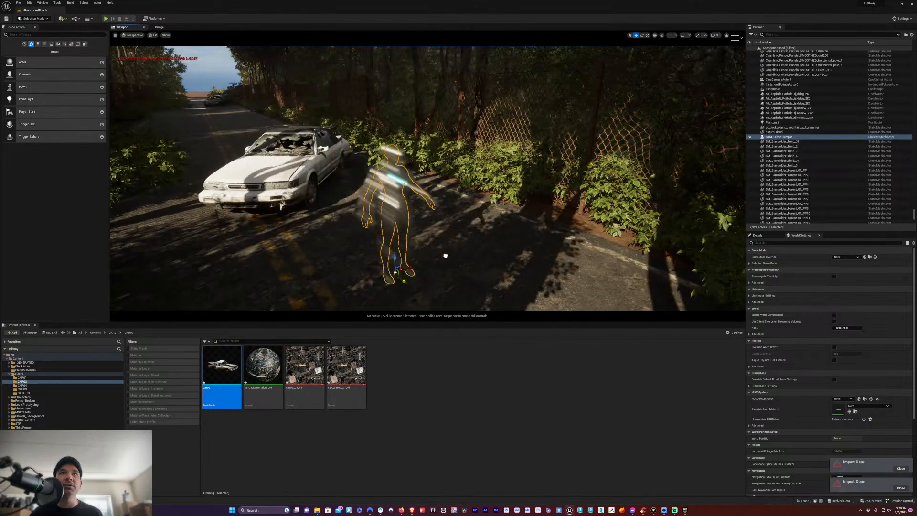
pyautogui.moveTo(445, 256); pyautogui.dragTo(272, 197, button='right')
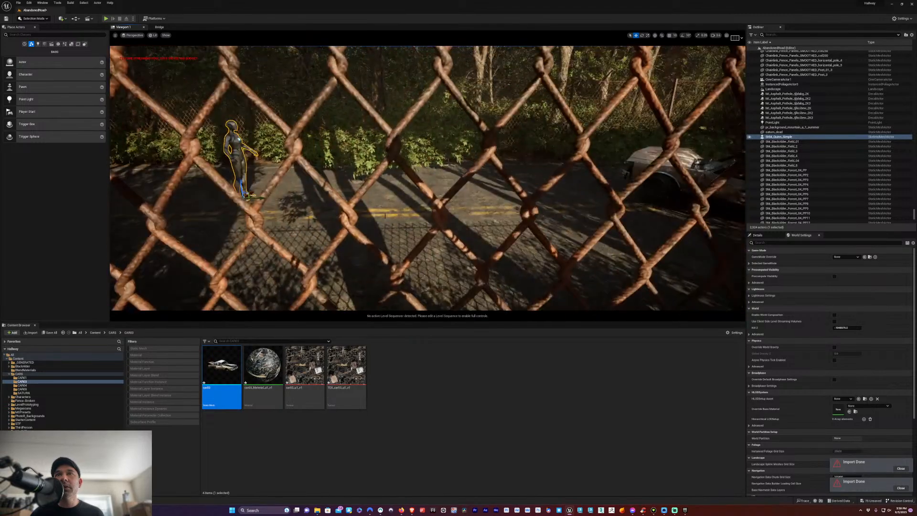
pyautogui.moveTo(273, 197); pyautogui.dragTo(617, 209)
pyautogui.press('w')
pyautogui.moveTo(615, 208); pyautogui.dragTo(740, 208, button='right')
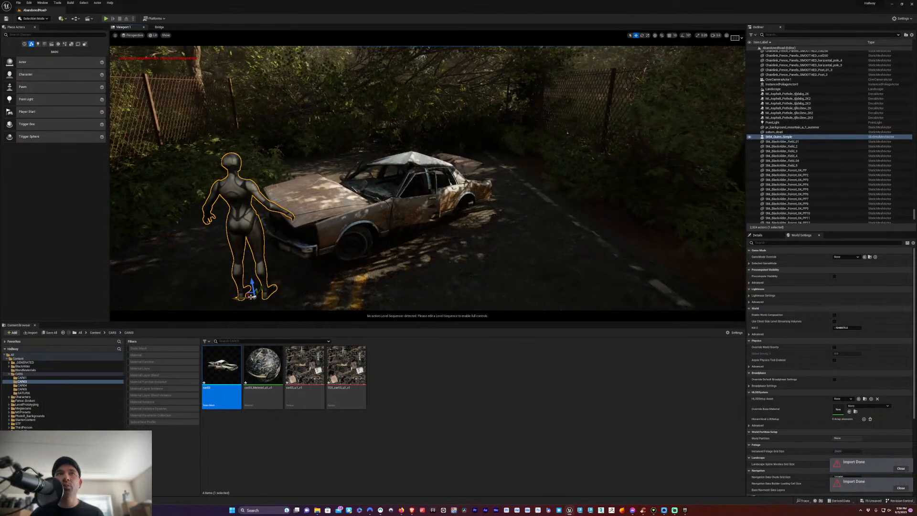
pyautogui.moveTo(250, 295); pyautogui.dragTo(451, 250)
pyautogui.moveTo(355, 273); pyautogui.dragTo(363, 282)
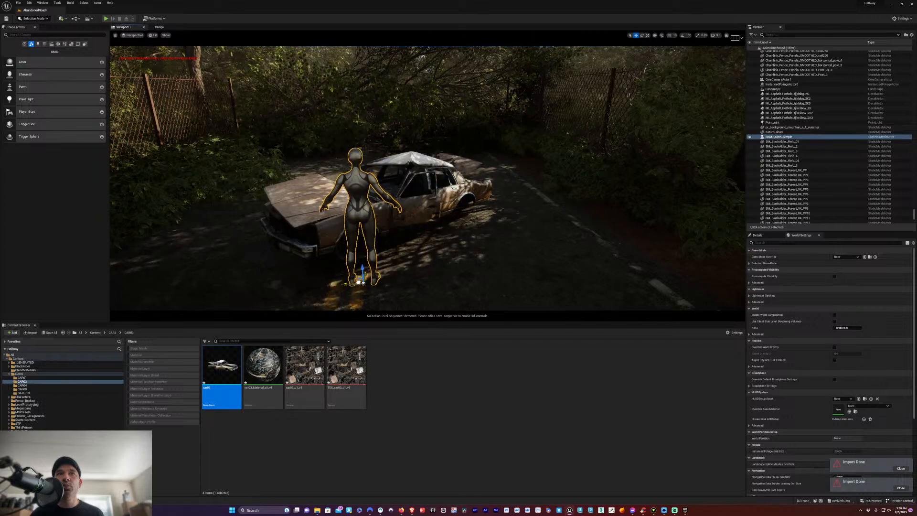
# Enlarge car03 slightly to suit the mannequin's height and adjust its tilt on the road
pyautogui.click(323, 211)
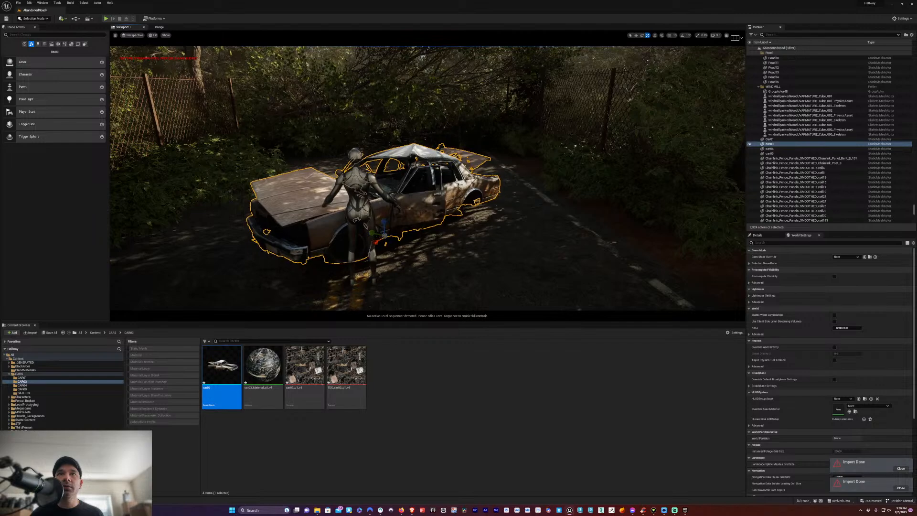
pyautogui.press('e')
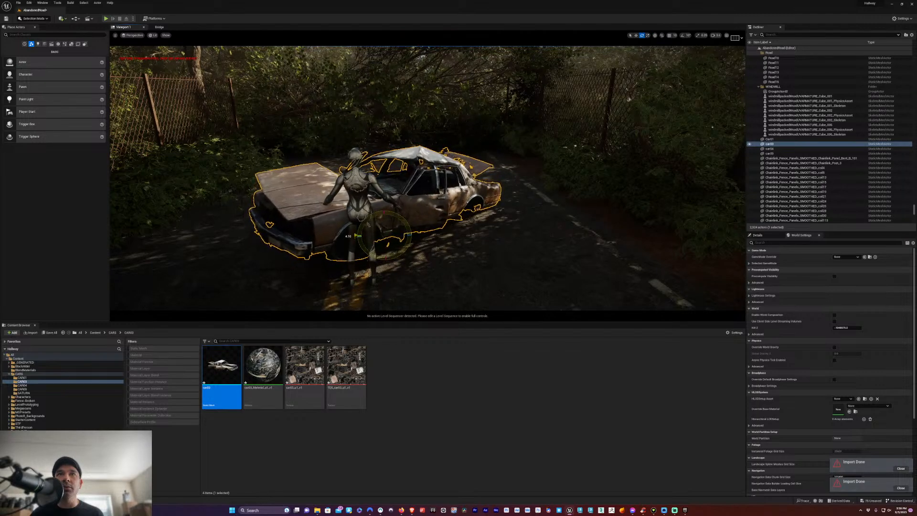
# Push car03 back to the far end of the road until it sits partly inside the overhanging bushes
pyautogui.press('w')
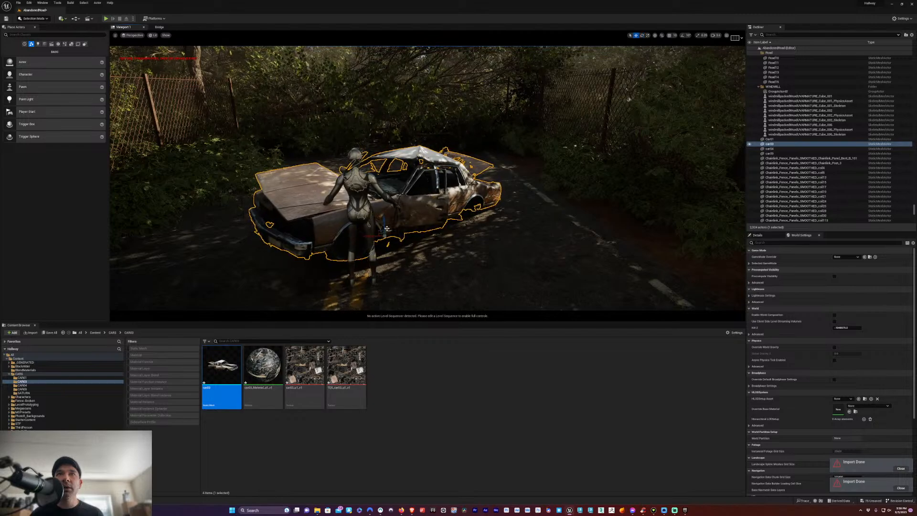
pyautogui.moveTo(387, 229); pyautogui.dragTo(377, 156)
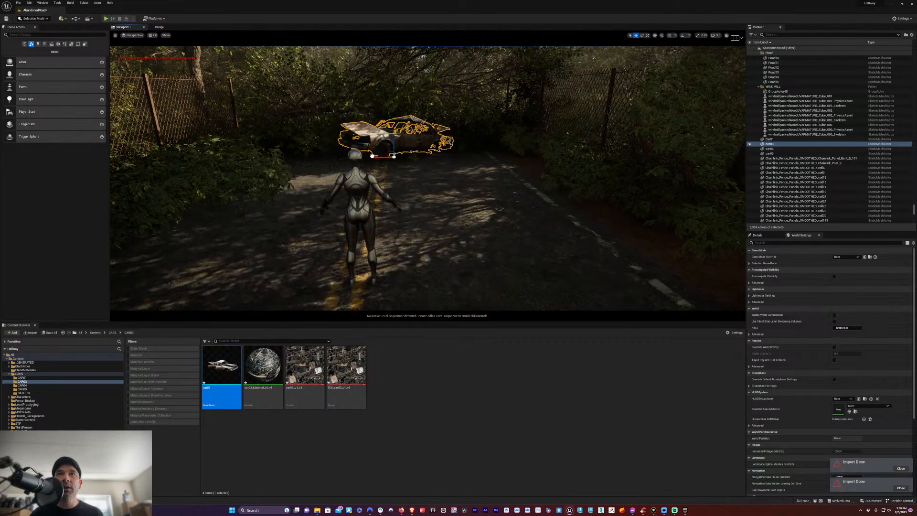
pyautogui.click(392, 166)
pyautogui.click(392, 96)
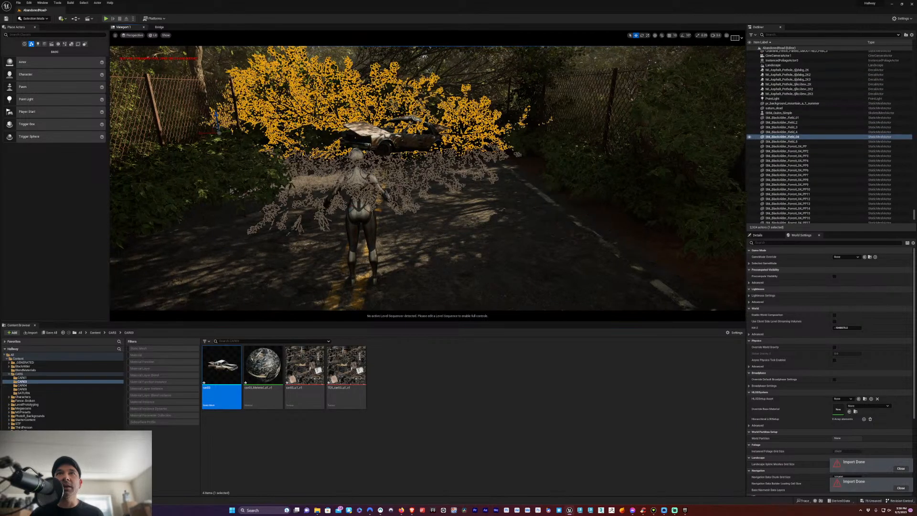
pyautogui.scroll(3, 392, 96)
pyautogui.scroll(-2, 391, 96)
pyautogui.moveTo(392, 143); pyautogui.dragTo(392, 120, button='right')
pyautogui.click(421, 206)
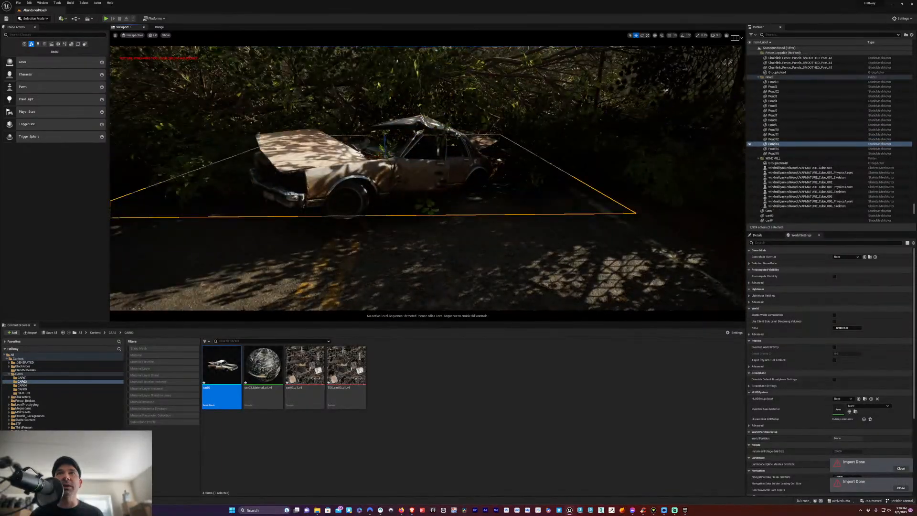
pyautogui.click(401, 172)
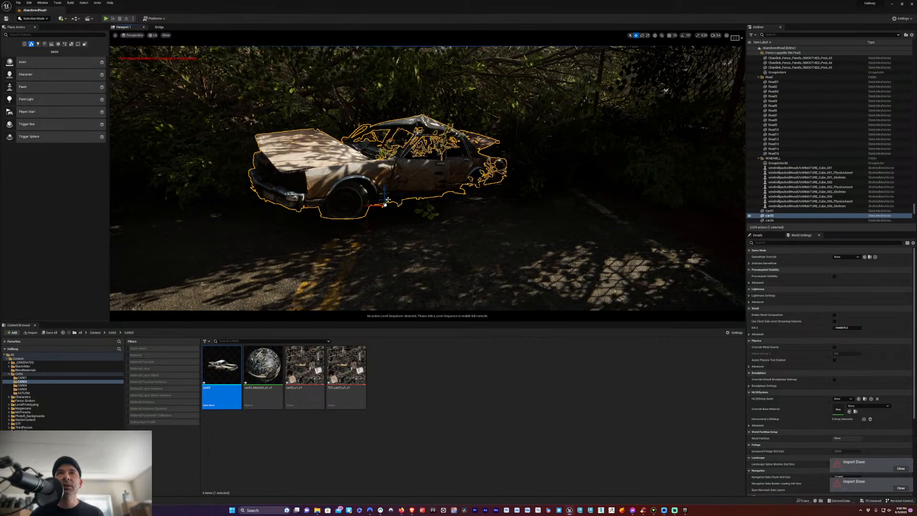
pyautogui.moveTo(385, 204); pyautogui.dragTo(389, 188)
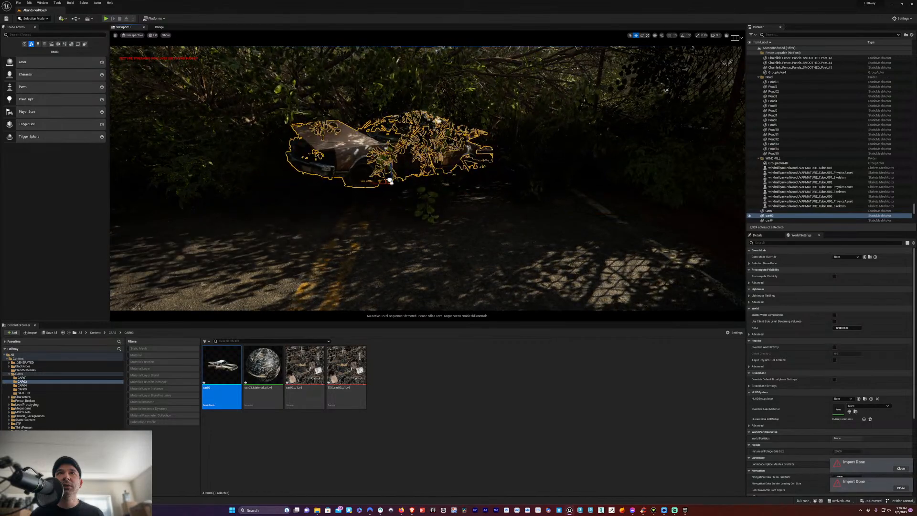
pyautogui.click(432, 118)
pyautogui.click(418, 221)
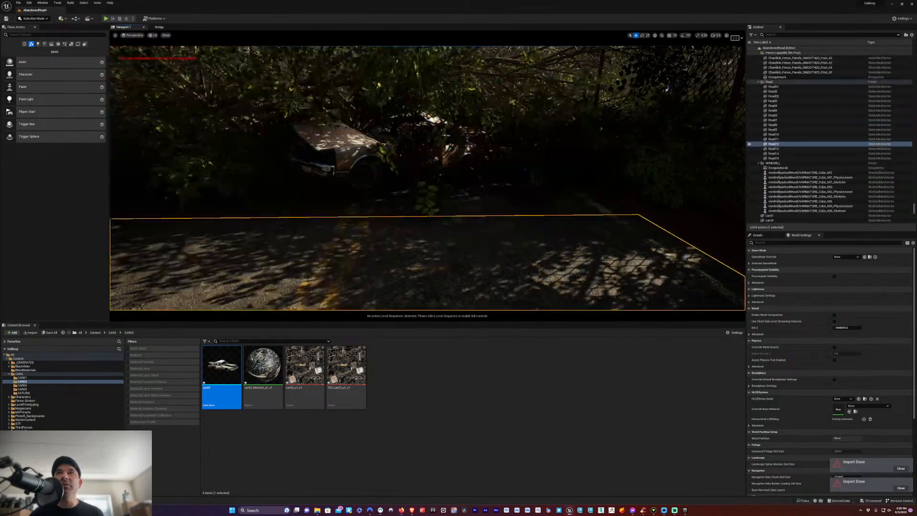
# Rotate car03 and shift it sideways so its front end sticks out of the bushes at the road's end
pyautogui.scroll(-5, 417, 213)
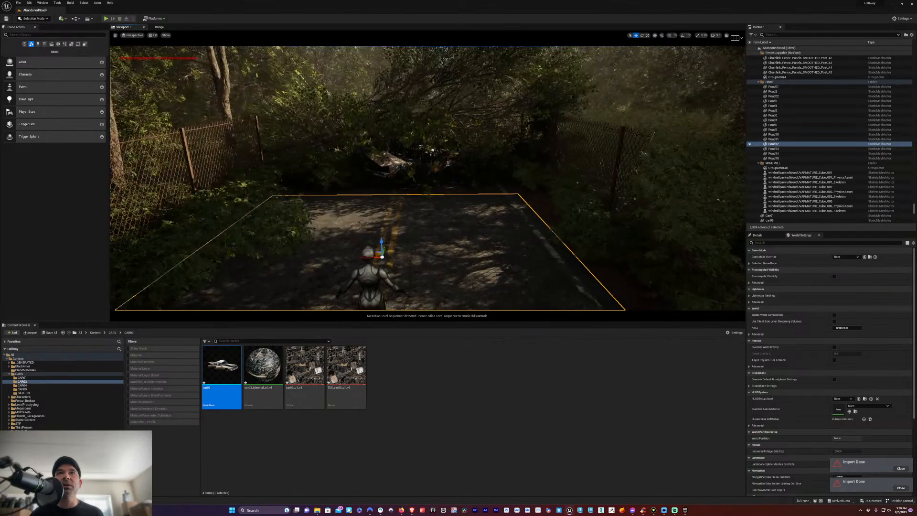
pyautogui.click(432, 150)
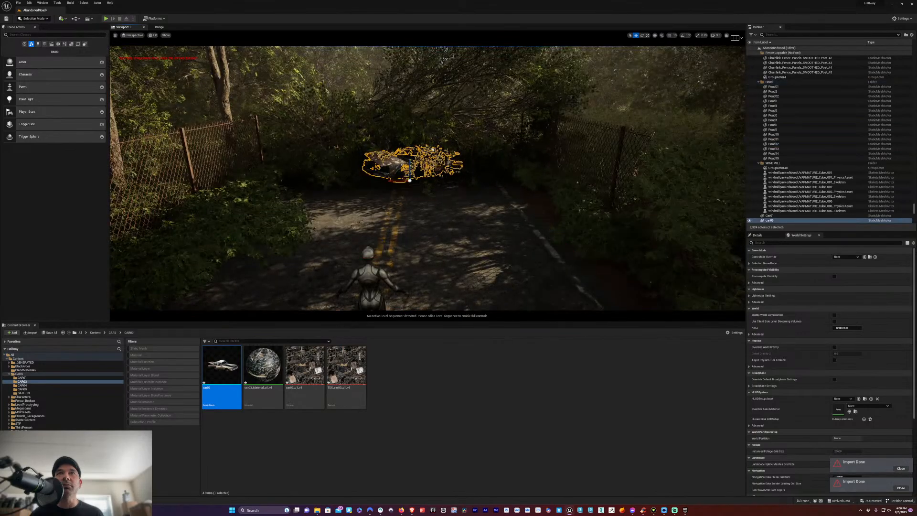
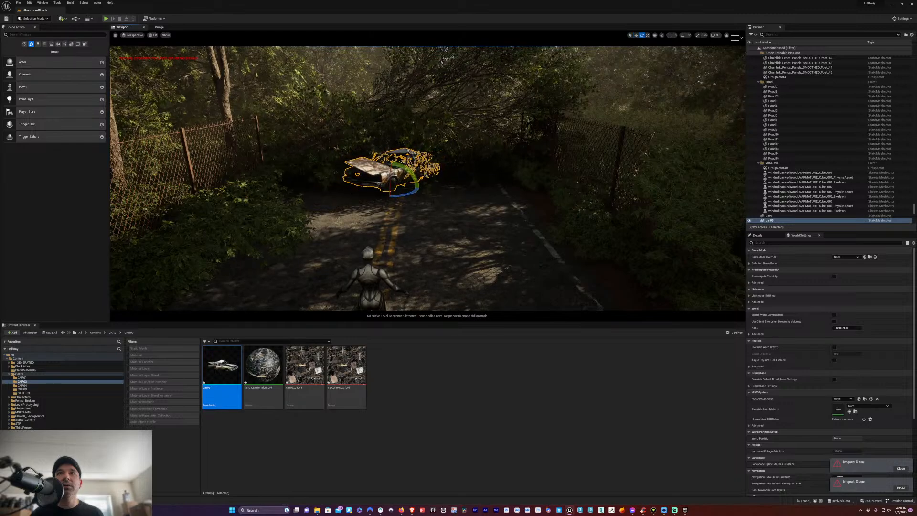
pyautogui.click(453, 207)
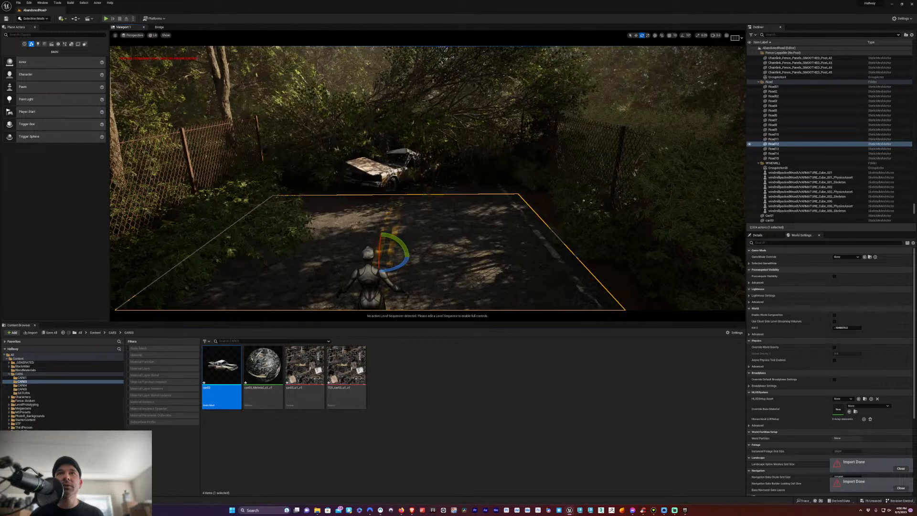
# Review the placed wrecks along the whole road, from the white convertible back to the grey sedan in the bushes
pyautogui.moveTo(427, 220); pyautogui.dragTo(473, 262)
pyautogui.moveTo(427, 220); pyautogui.dragTo(683, 220, button='right')
pyautogui.scroll(3, 427, 178)
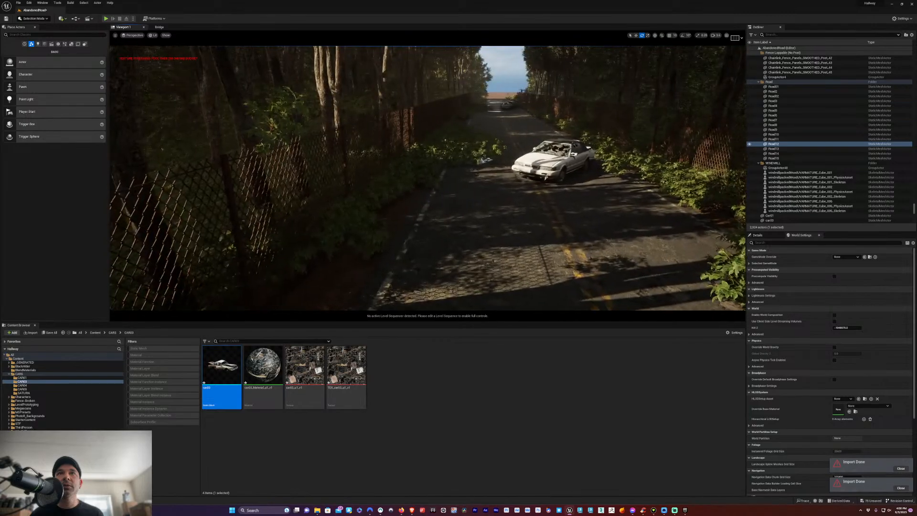
pyautogui.click(553, 156)
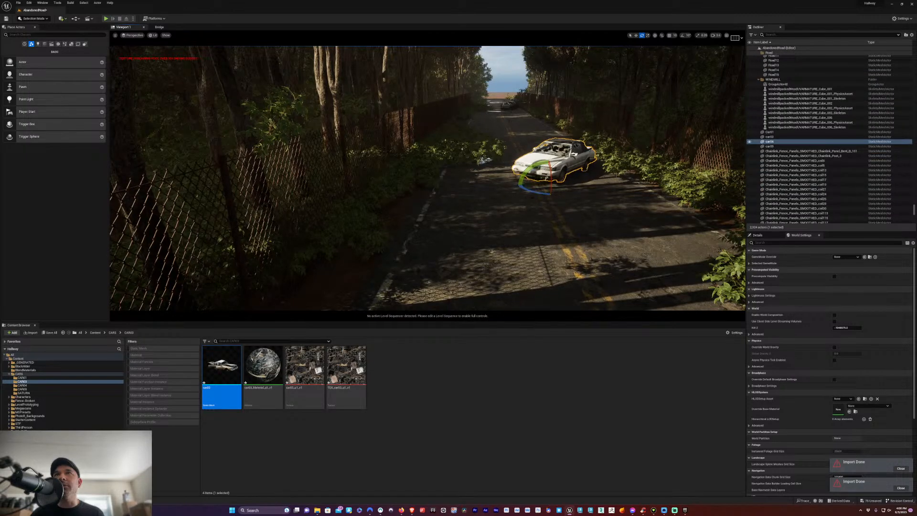
pyautogui.press('w')
pyautogui.moveTo(428, 179); pyautogui.dragTo(531, 178, button='right')
pyautogui.press('w')
pyautogui.press('w')
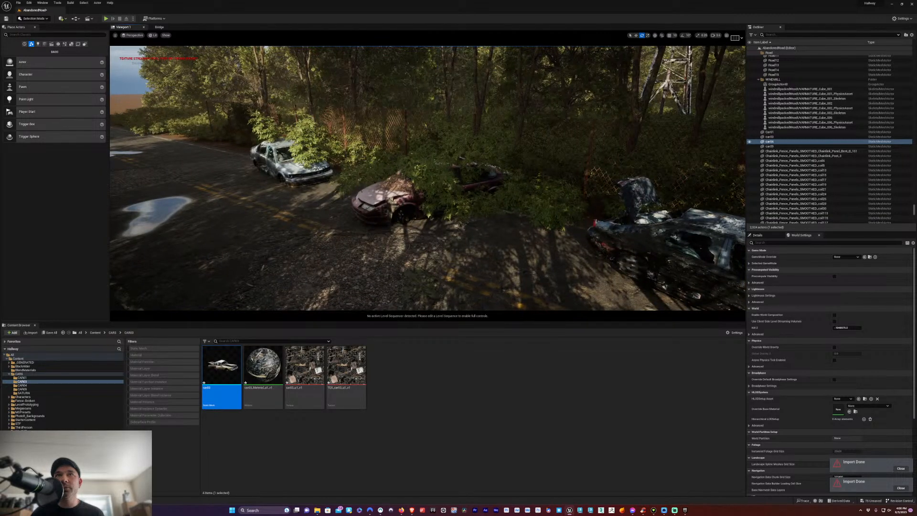
pyautogui.press('w')
pyautogui.moveTo(530, 178); pyautogui.dragTo(440, 178, button='right')
pyautogui.press('w')
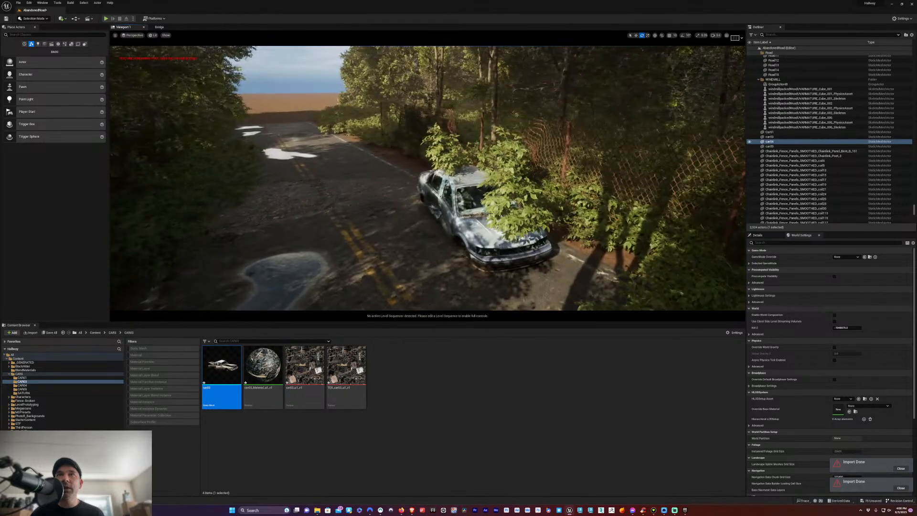
# Duplicate the grey sedan wreck by the fence and place the copy farther down the road, beyond the other roadside wrecks
pyautogui.click(490, 214)
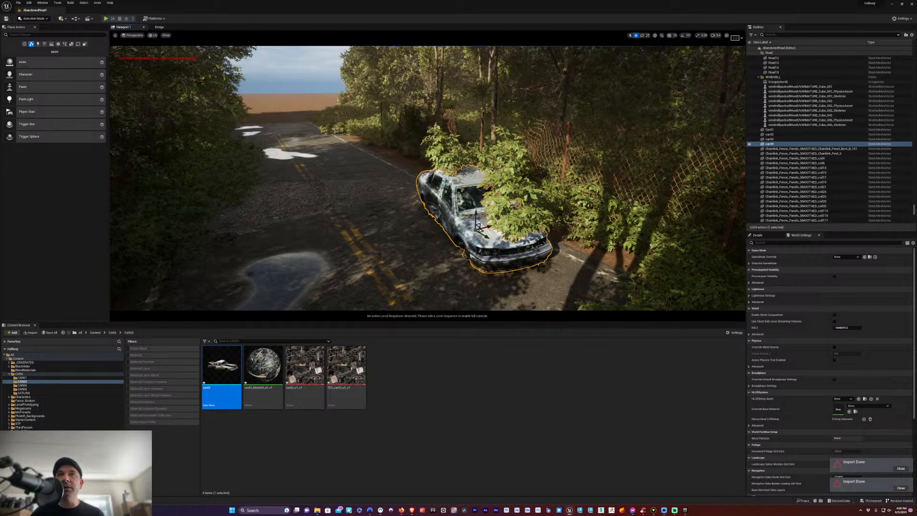
pyautogui.press('w')
pyautogui.moveTo(490, 214); pyautogui.dragTo(717, 215, button='right')
pyautogui.moveTo(362, 278); pyautogui.dragTo(463, 278, button='right')
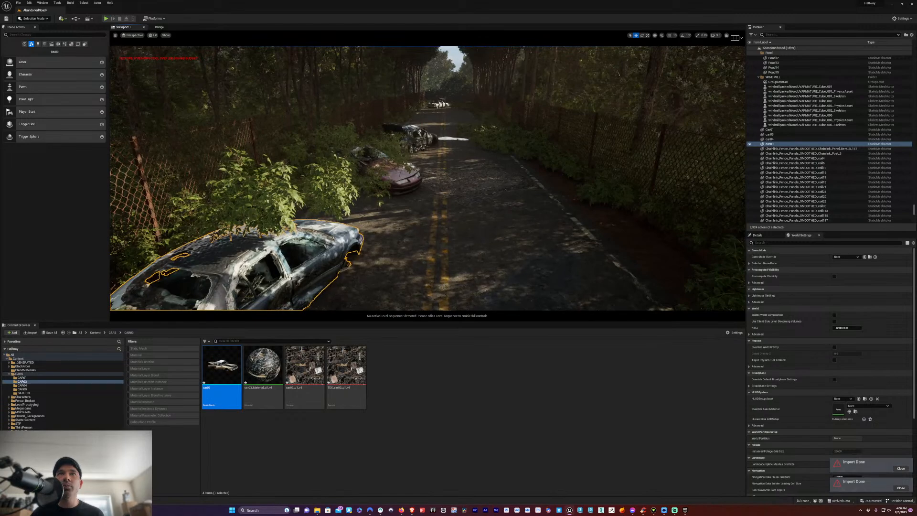
pyautogui.press('s')
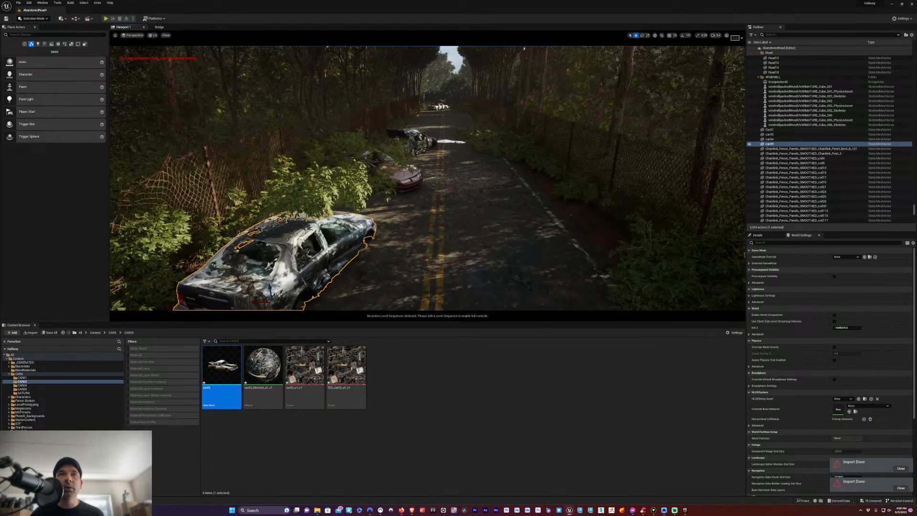
pyautogui.keyDown('alt'); pyautogui.moveTo(279, 292); pyautogui.dragTo(400, 143); pyautogui.keyUp('alt')
pyautogui.moveTo(428, 102); pyautogui.dragTo(418, 127)
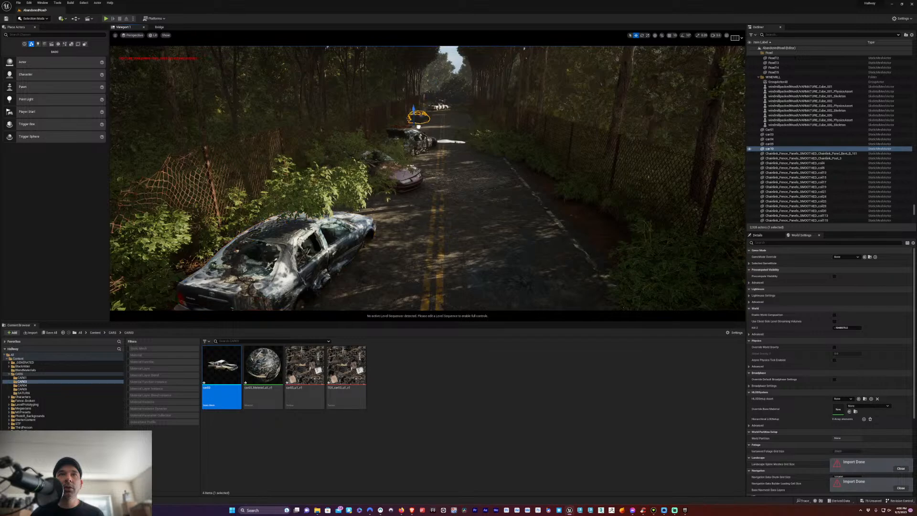
# Turn the copied grey sedan around so its front faces back up the road
pyautogui.press('f')
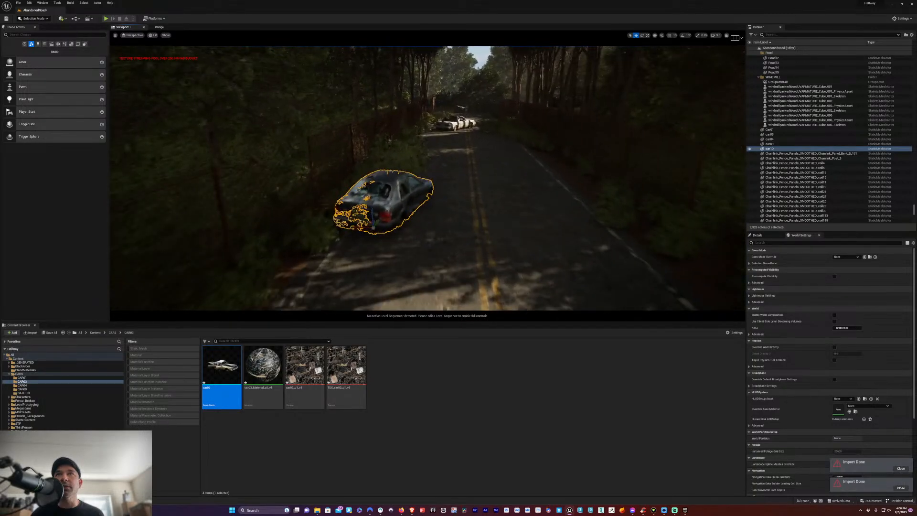
pyautogui.press('e')
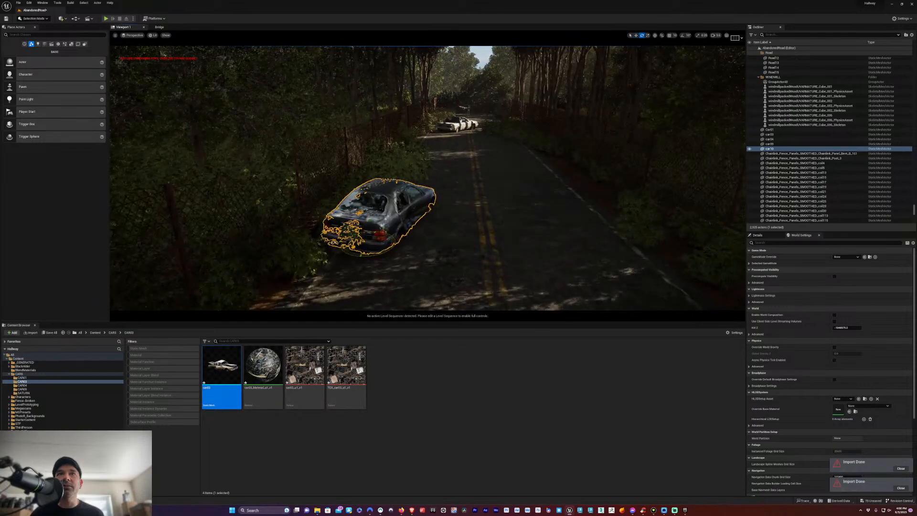
pyautogui.moveTo(363, 251); pyautogui.dragTo(400, 238)
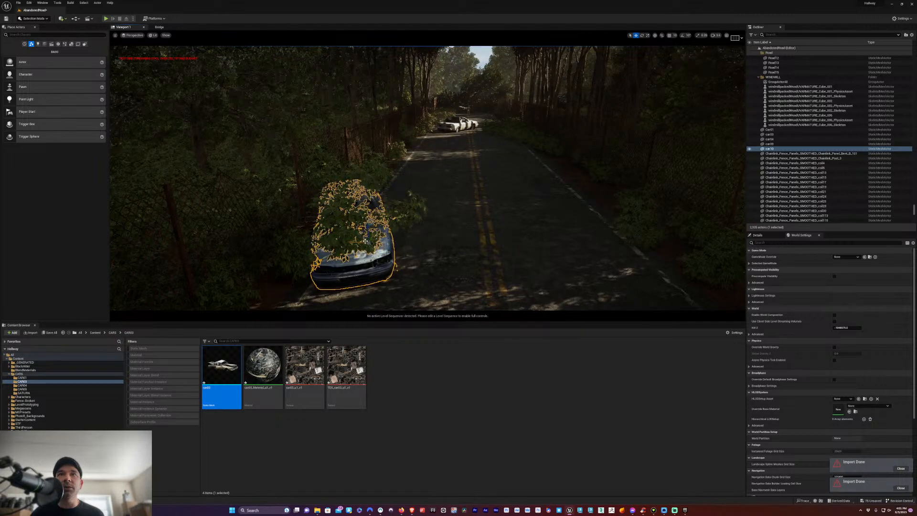
# Move the copied sedan to the opposite roadside, partly in the bushes near the white wreck
pyautogui.moveTo(366, 239); pyautogui.dragTo(504, 149)
pyautogui.moveTo(477, 215); pyautogui.dragTo(470, 148)
pyautogui.click(477, 215)
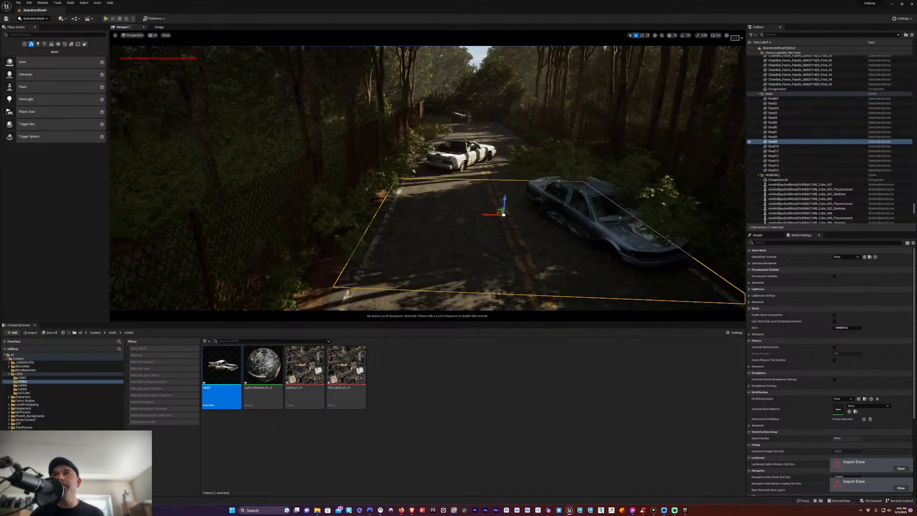
pyautogui.click(582, 225)
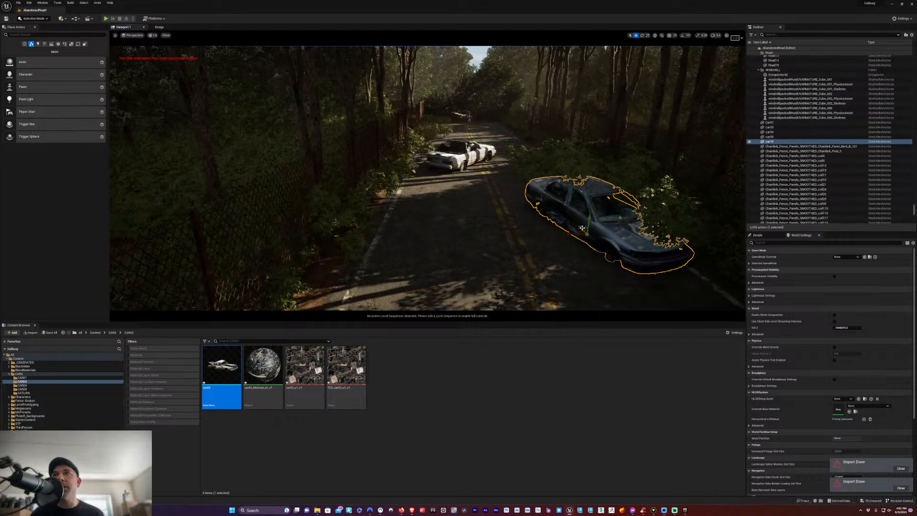
pyautogui.moveTo(582, 228); pyautogui.dragTo(565, 201)
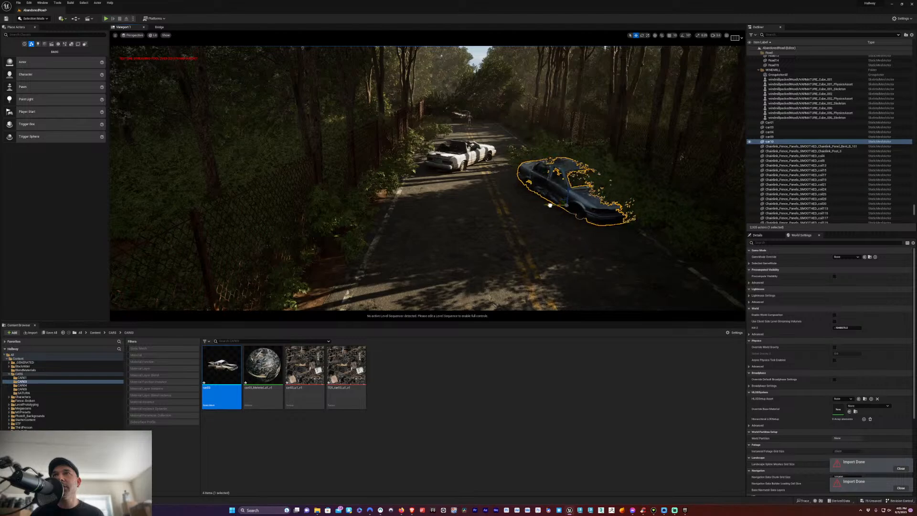
pyautogui.click(503, 215)
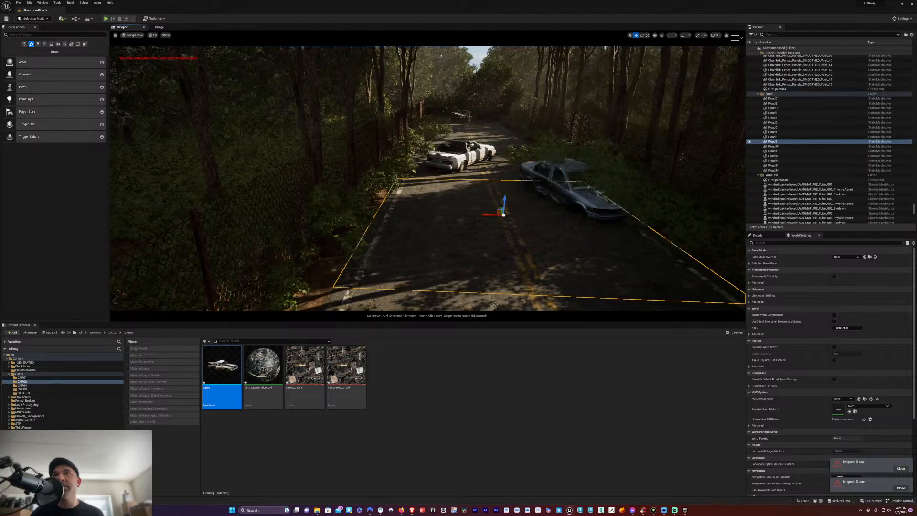
# Shift the copied sedan along the roadside near the white wreck, adjusting how far it sits out of the bushes
pyautogui.click(567, 205)
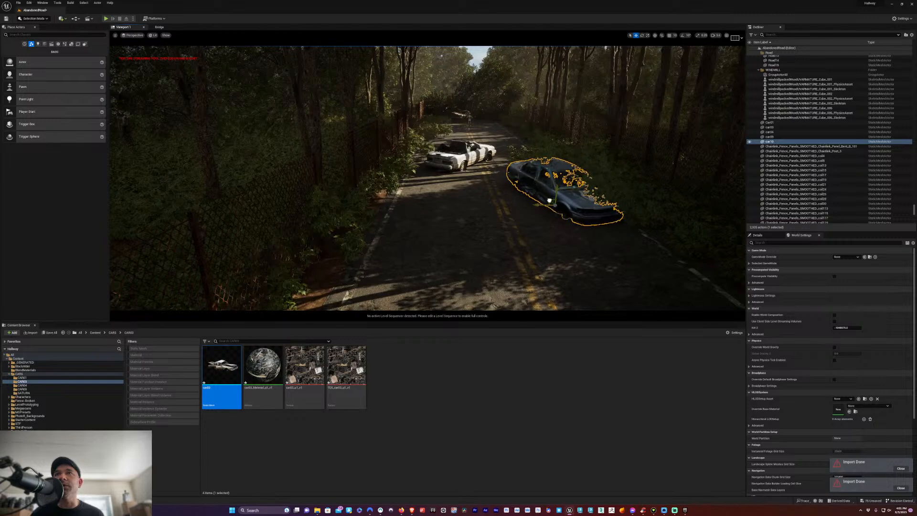
pyautogui.moveTo(516, 107); pyautogui.dragTo(527, 146)
pyautogui.press('w')
pyautogui.moveTo(515, 132); pyautogui.dragTo(577, 117, button='right')
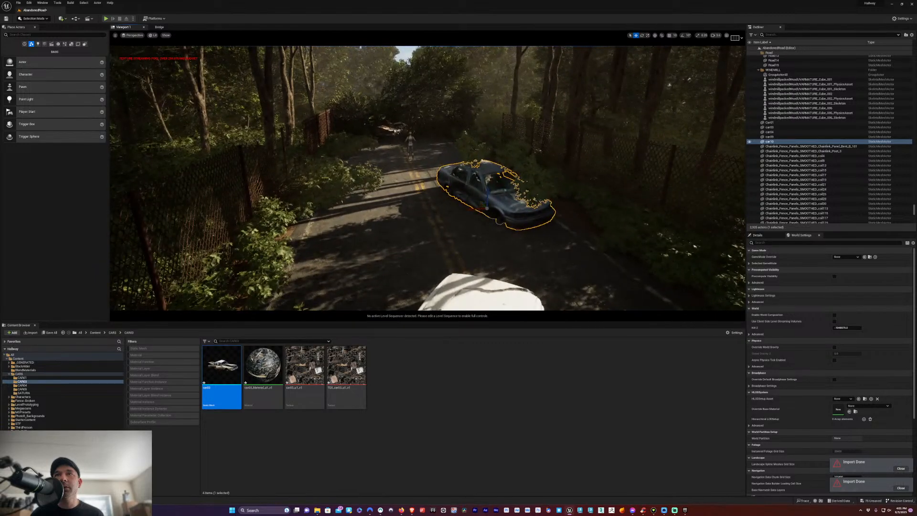
pyautogui.moveTo(481, 202); pyautogui.dragTo(509, 220)
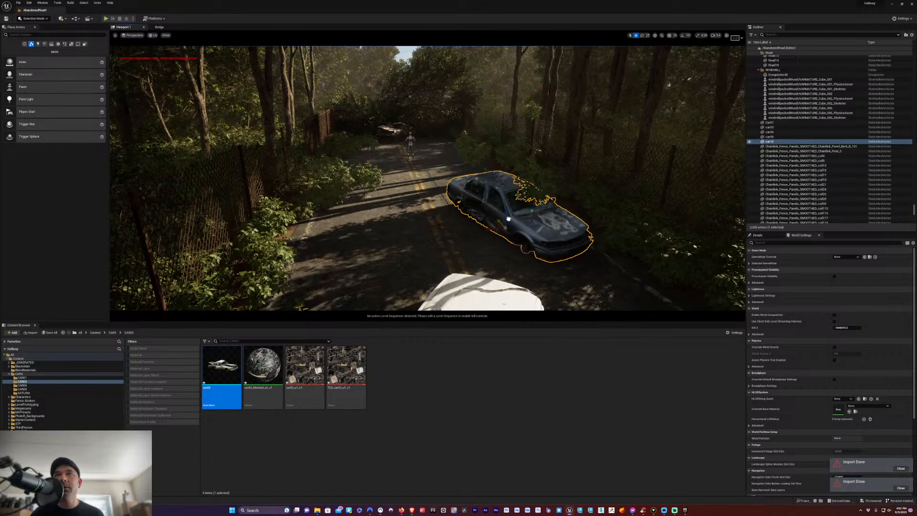
pyautogui.moveTo(501, 223); pyautogui.dragTo(521, 223, button='right')
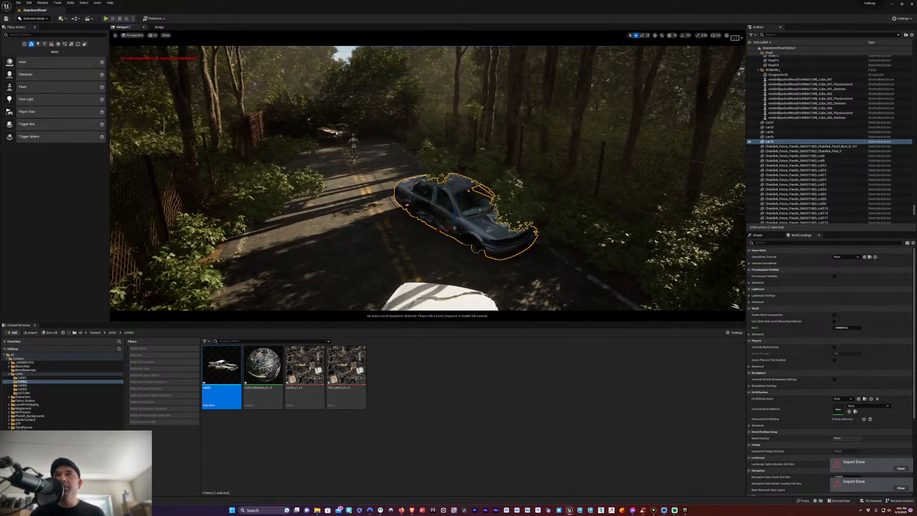
pyautogui.moveTo(443, 230); pyautogui.dragTo(454, 229)
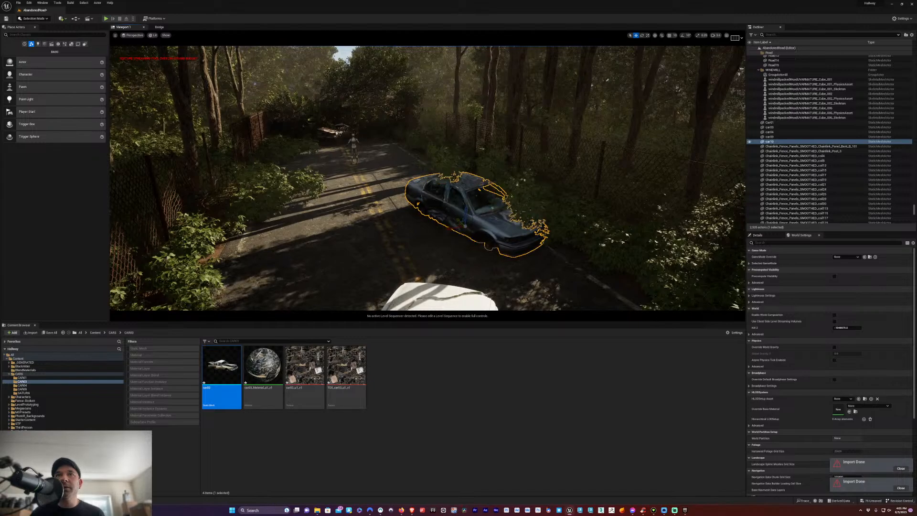
pyautogui.click(454, 229)
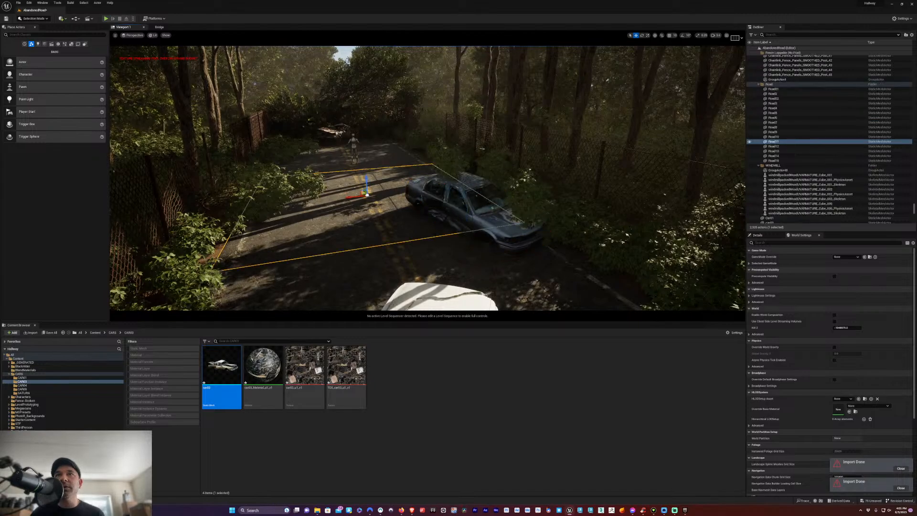
# Move the copied sedan across the road to the opposite fence side, past the white convertible wreck
pyautogui.click(459, 210)
pyautogui.moveTo(447, 229); pyautogui.dragTo(266, 281)
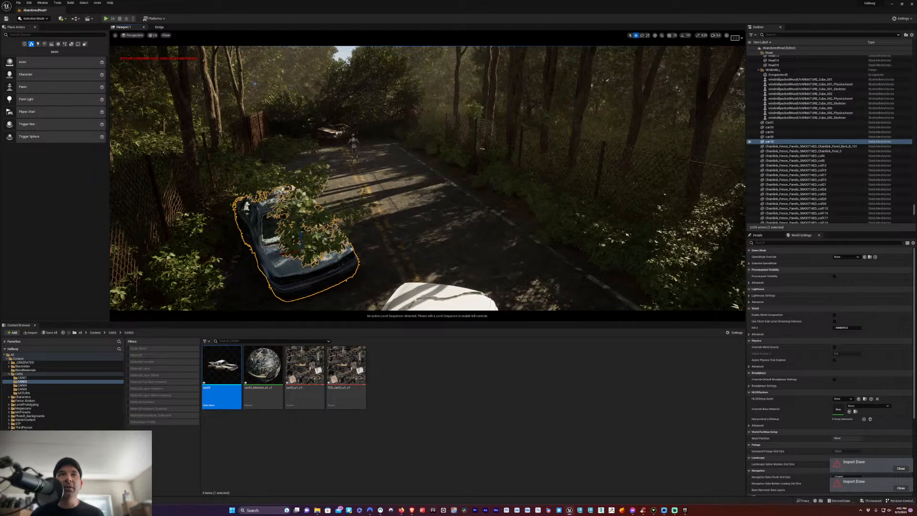
pyautogui.moveTo(266, 281); pyautogui.dragTo(143, 270, button='right')
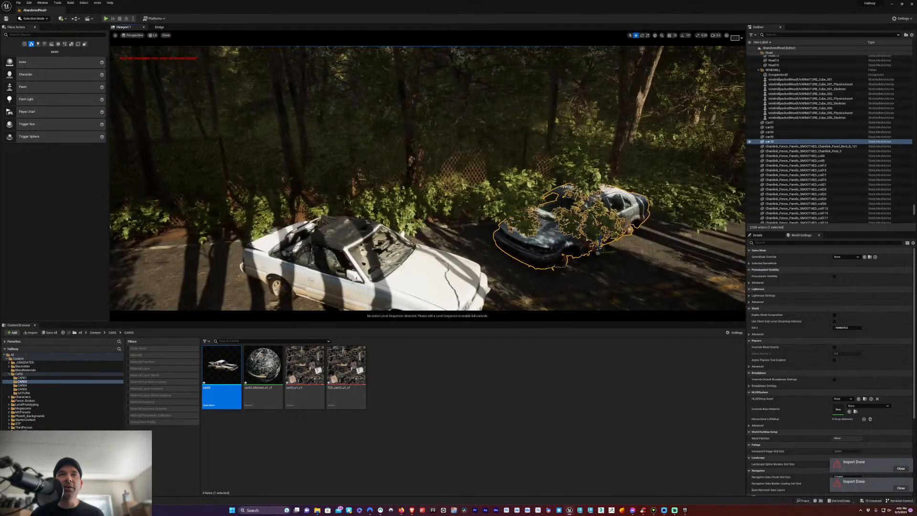
pyautogui.moveTo(611, 251); pyautogui.dragTo(168, 287)
pyautogui.moveTo(402, 234); pyautogui.dragTo(559, 234, button='right')
pyautogui.press('w')
pyautogui.press('w')
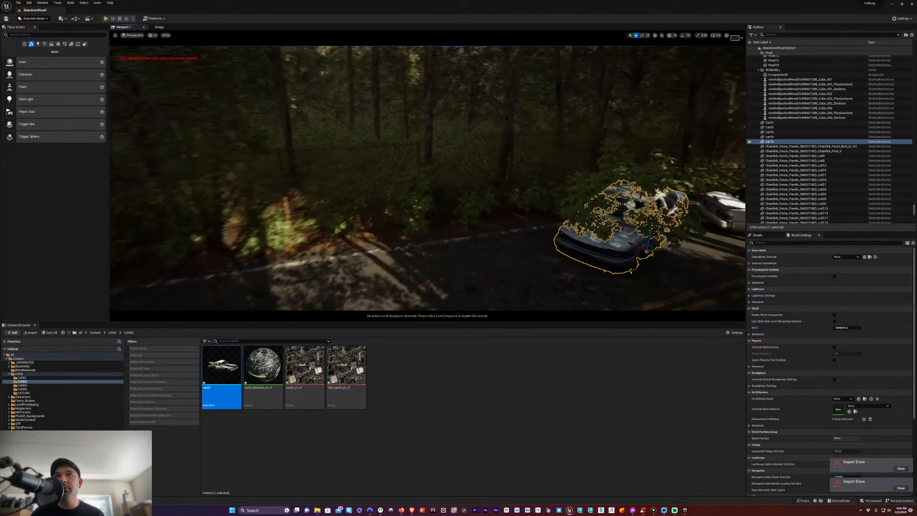
# Move the copied sedan farther down the same lane, away from the white convertible wreck
pyautogui.moveTo(655, 250); pyautogui.dragTo(521, 273)
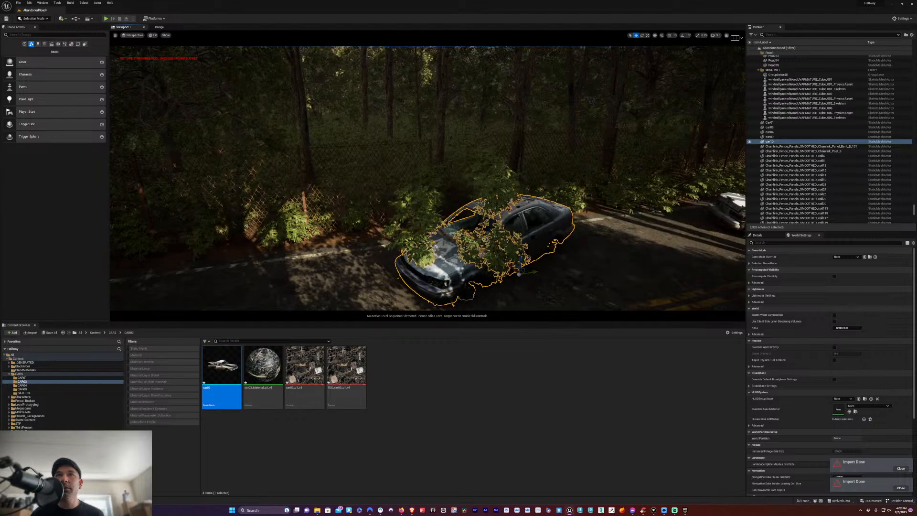
pyautogui.moveTo(565, 273); pyautogui.dragTo(590, 262)
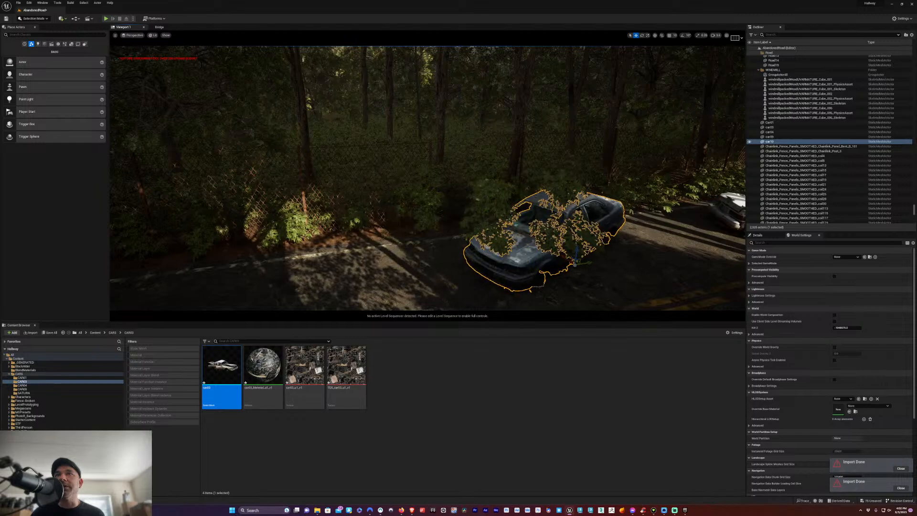
pyautogui.click(511, 290)
pyautogui.click(512, 223)
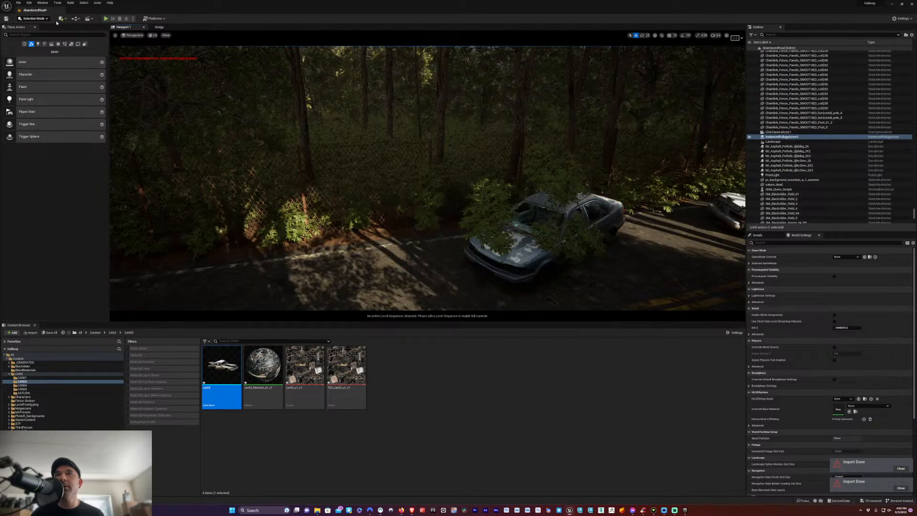
pyautogui.click(530, 253)
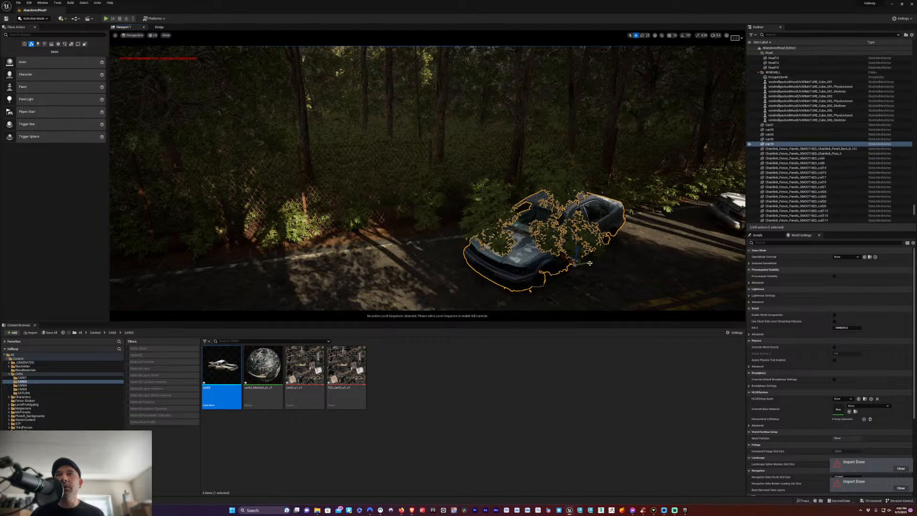
pyautogui.moveTo(589, 268); pyautogui.dragTo(395, 306)
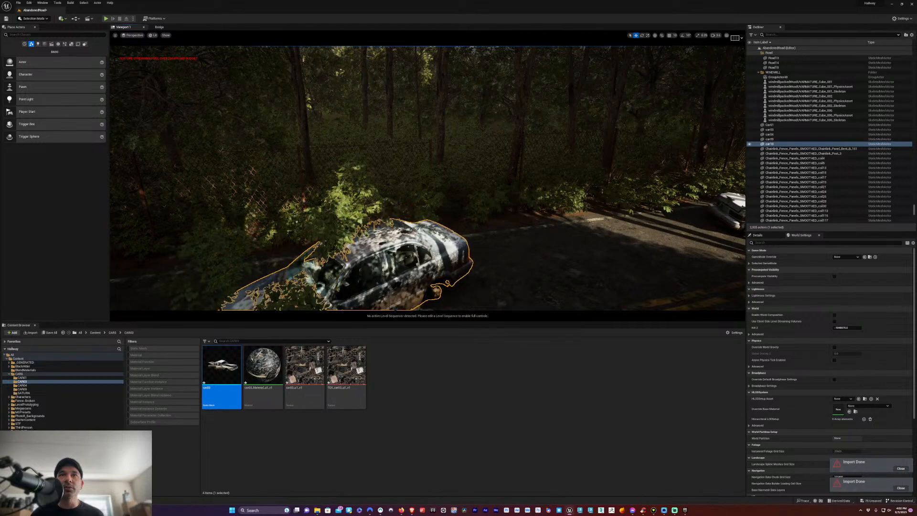
# Erase the foliage growing over the copied sedan with the Foliage mode Paint tool, then return to Selection mode
pyautogui.moveTo(396, 306)
pyautogui.mouseDown(button='right')
pyautogui.moveTo(277, 303)
pyautogui.moveTo(525, 299)
pyautogui.mouseUp(button='right')
pyautogui.press('w')
pyautogui.click(33, 19)
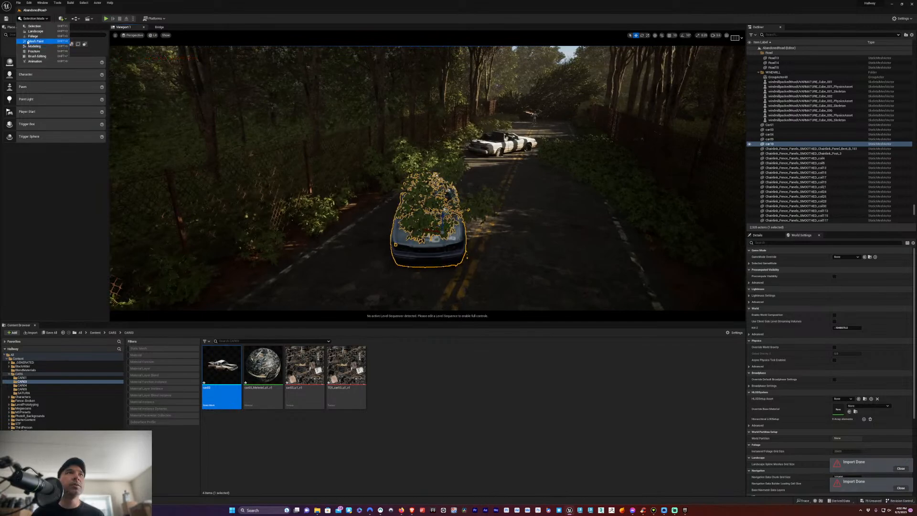
pyautogui.click(33, 36)
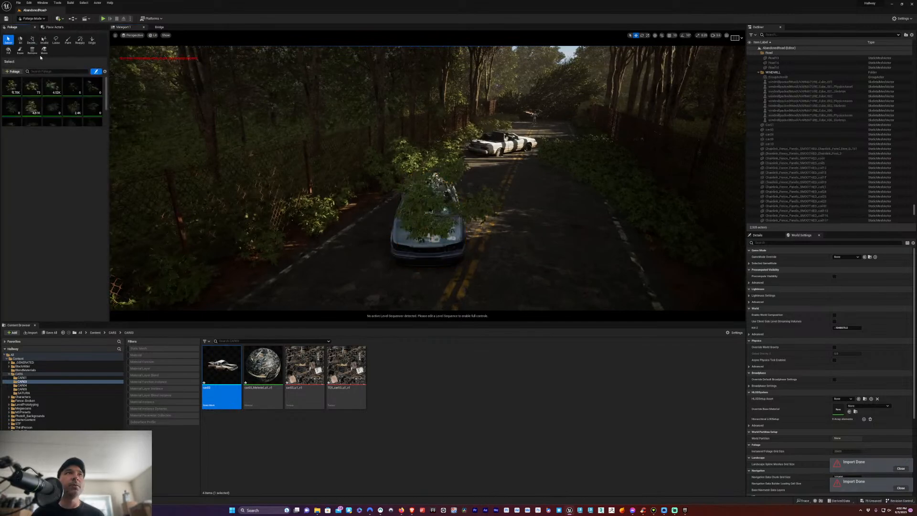
pyautogui.click(67, 42)
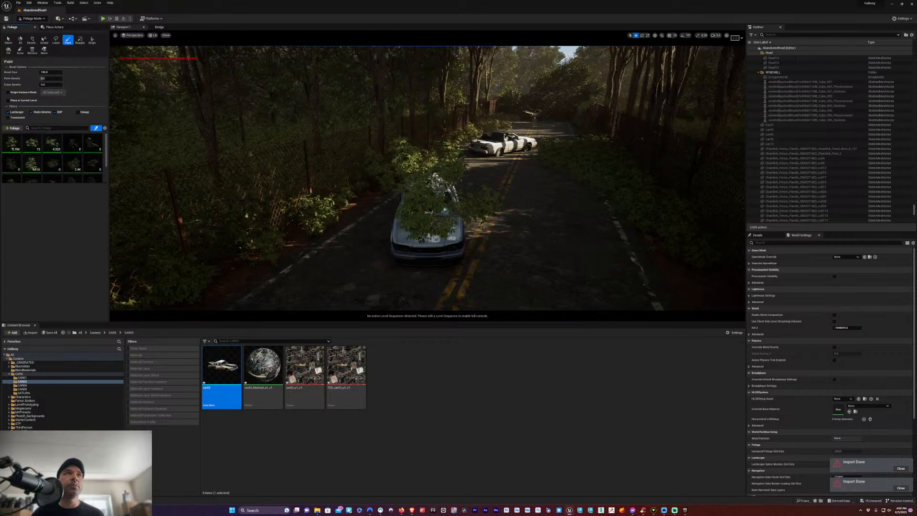
pyautogui.keyDown('shift'); pyautogui.moveTo(418, 222); pyautogui.dragTo(427, 202); pyautogui.keyUp('shift')
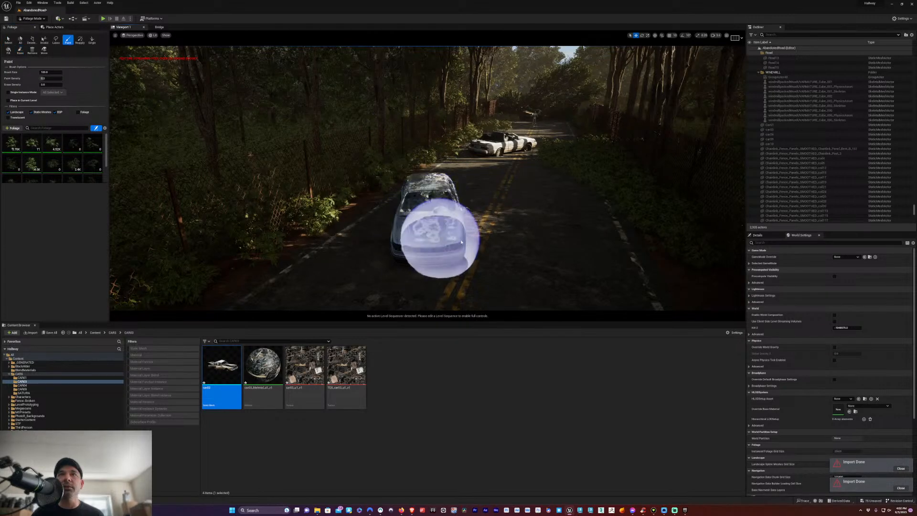
pyautogui.click(32, 18)
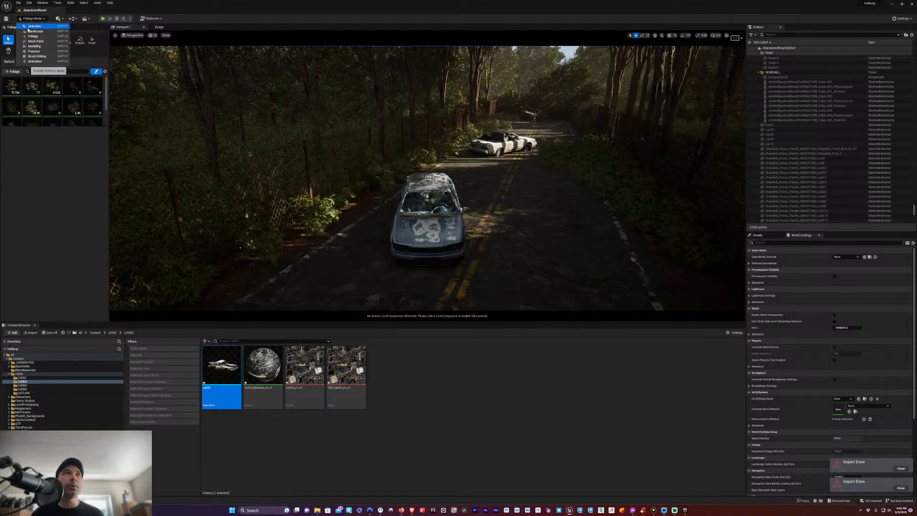
pyautogui.click(36, 27)
# Move the cleared sedan up the road, close to the white convertible wreck
pyautogui.click(434, 235)
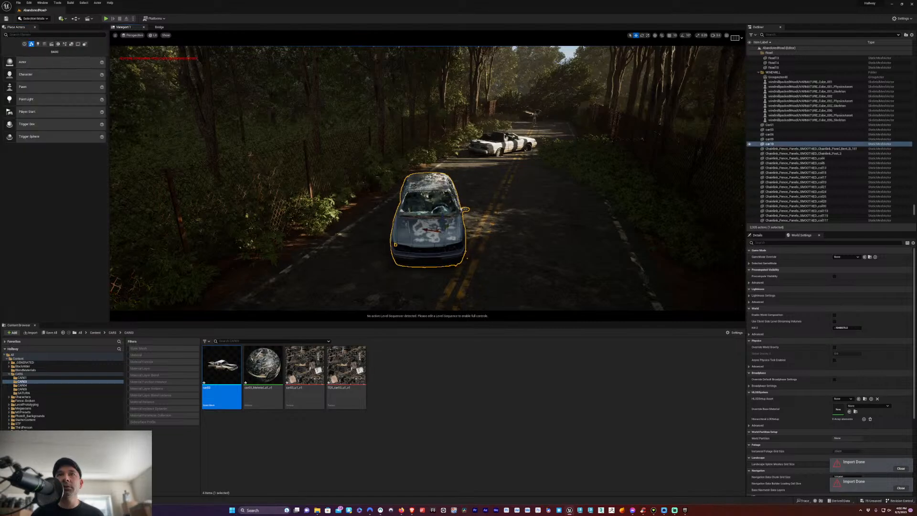
pyautogui.moveTo(449, 223); pyautogui.dragTo(479, 164)
# Review the spacing of all the wrecks along the road from an elevated view
pyautogui.moveTo(475, 187); pyautogui.dragTo(406, 258, button='right')
pyautogui.press('s')
pyautogui.press('w')
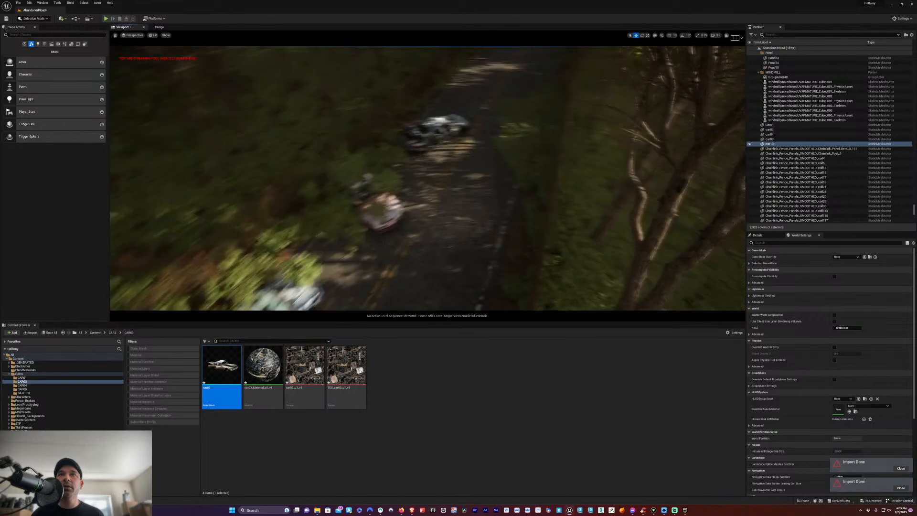
pyautogui.press('s')
pyautogui.moveTo(445, 182)
pyautogui.mouseDown(button='right')
pyautogui.moveTo(451, 138)
pyautogui.moveTo(446, 191)
pyautogui.moveTo(453, 162)
pyautogui.moveTo(437, 183)
pyautogui.moveTo(454, 175)
pyautogui.moveTo(455, 193)
pyautogui.mouseUp(button='right')
pyautogui.press('w')
pyautogui.press('s')
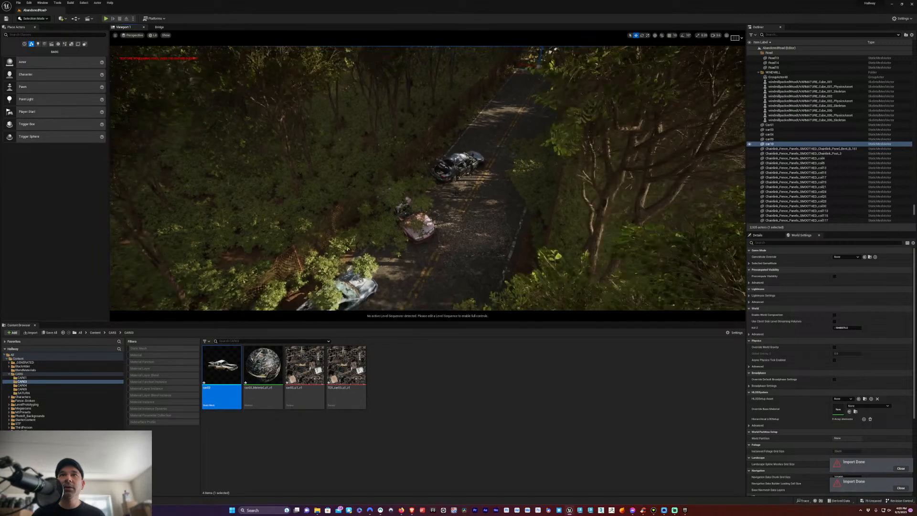
pyautogui.scroll(-1, 456, 193)
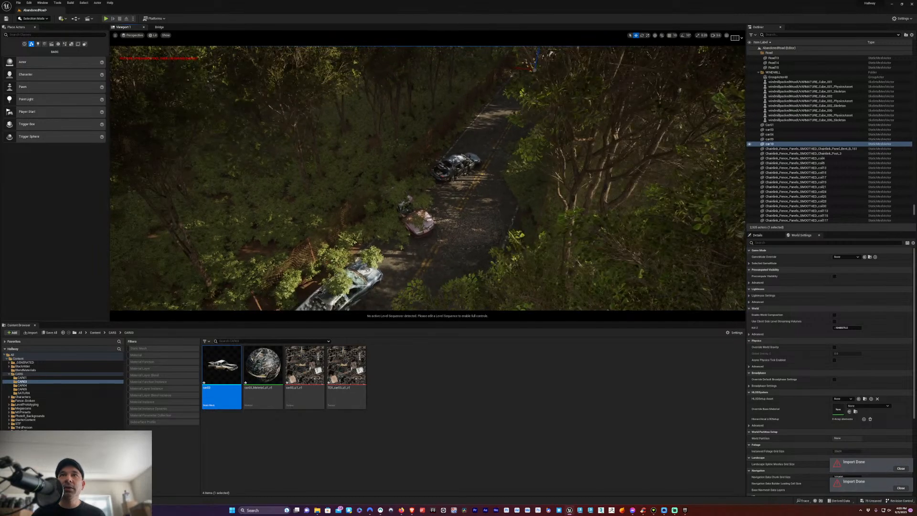
pyautogui.moveTo(436, 261); pyautogui.dragTo(472, 235, button='right')
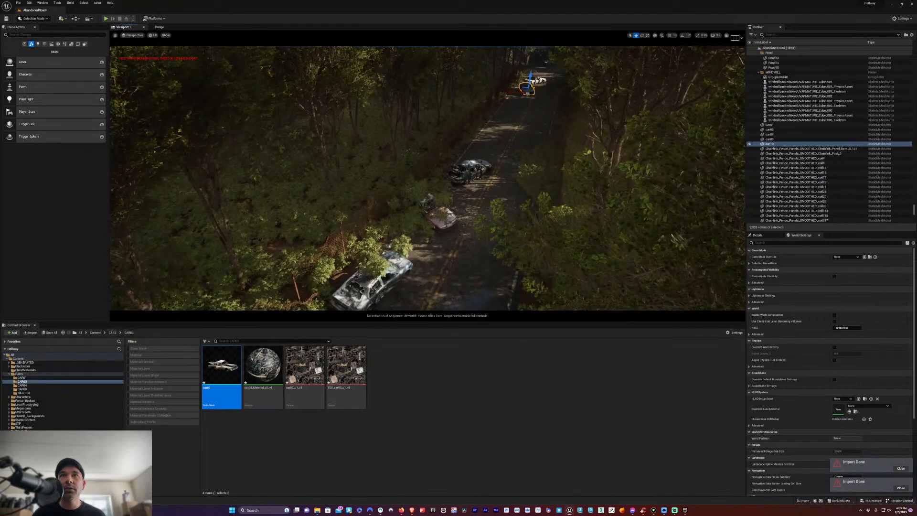
# Check the roadside tree and foliage actors, then locate the fence folder in the Outliner and select its first group actor
pyautogui.click(339, 185)
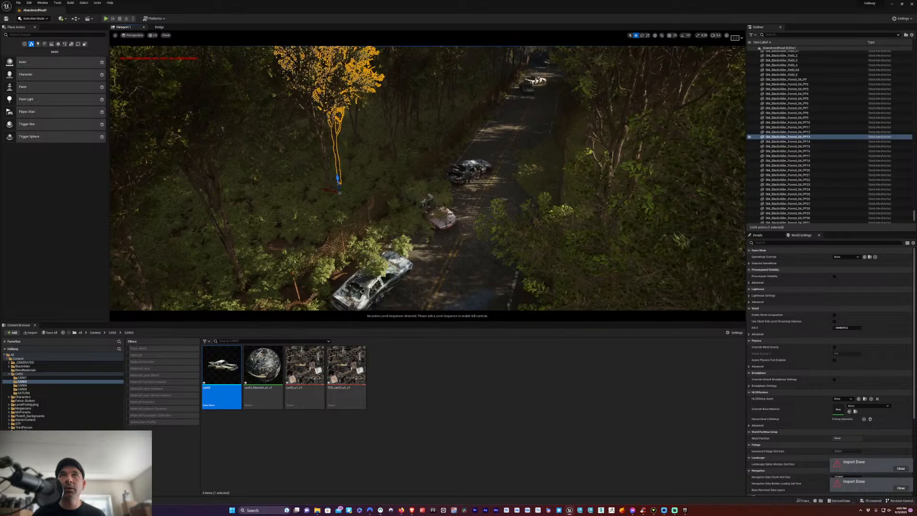
pyautogui.click(375, 222)
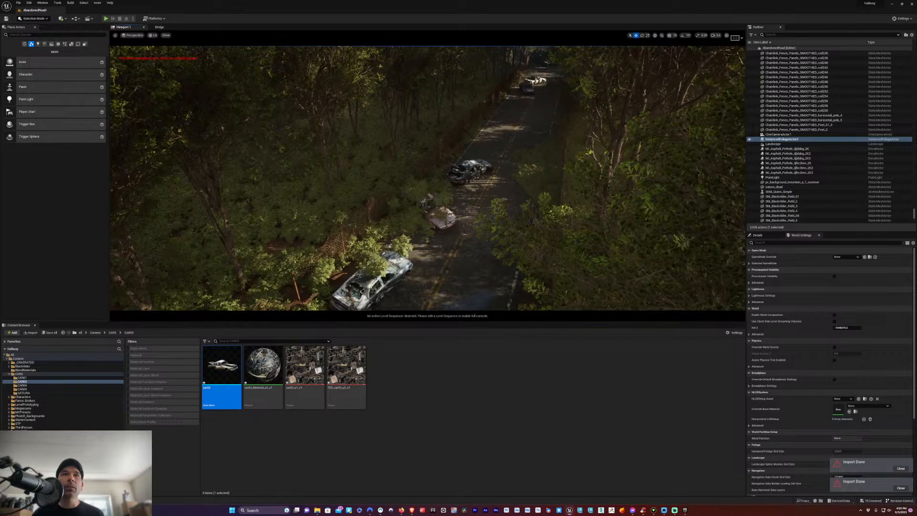
pyautogui.moveTo(222, 128); pyautogui.dragTo(237, 128, button='right')
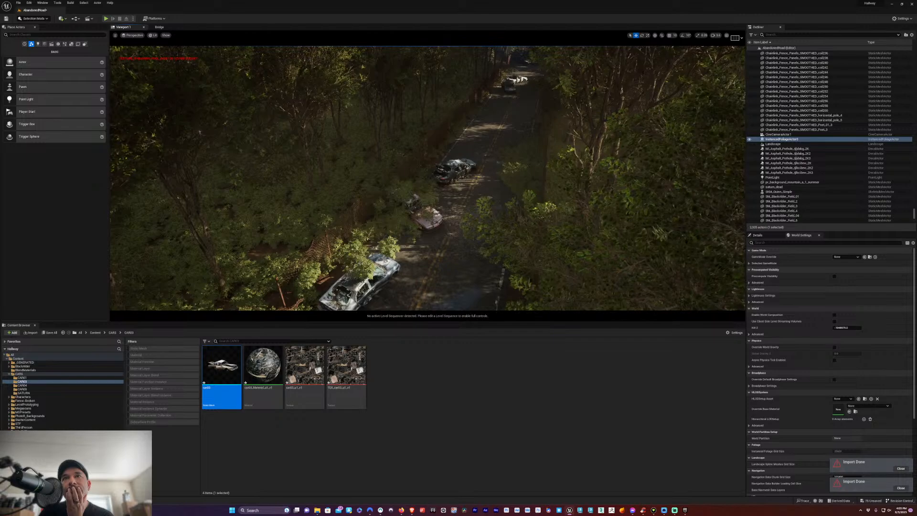
pyautogui.scroll(10, 777, 150)
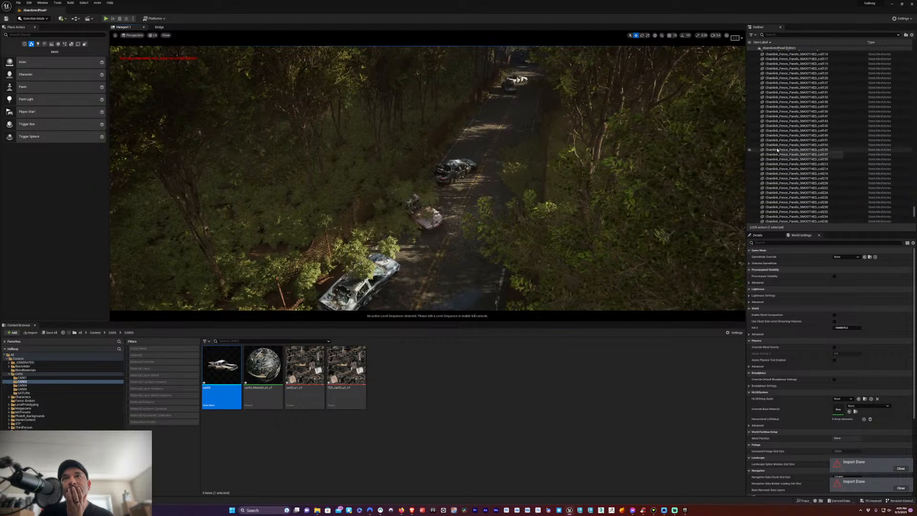
pyautogui.scroll(5, 777, 150)
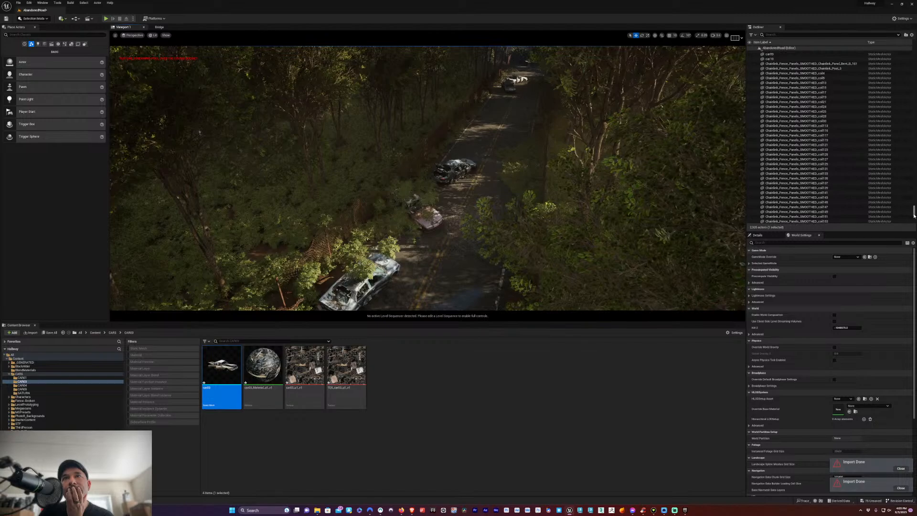
pyautogui.moveTo(914, 215); pyautogui.dragTo(899, 105)
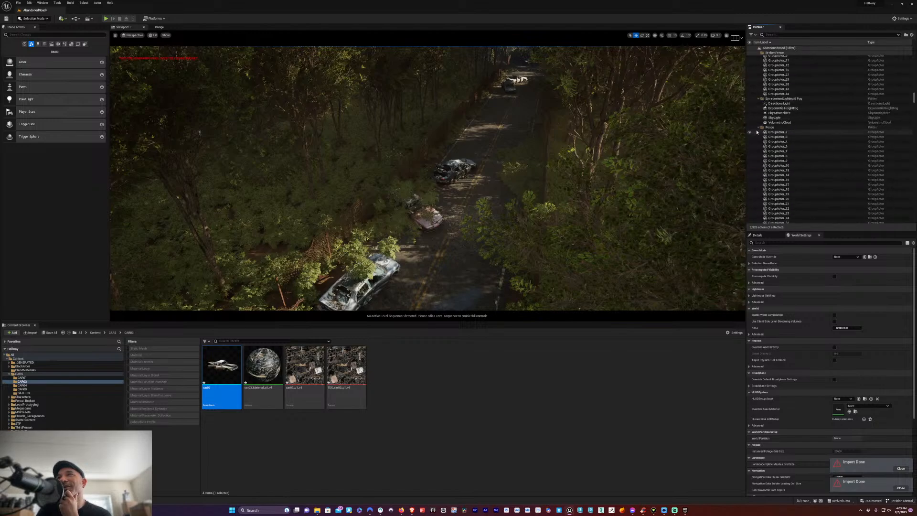
pyautogui.scroll(-2, 771, 144)
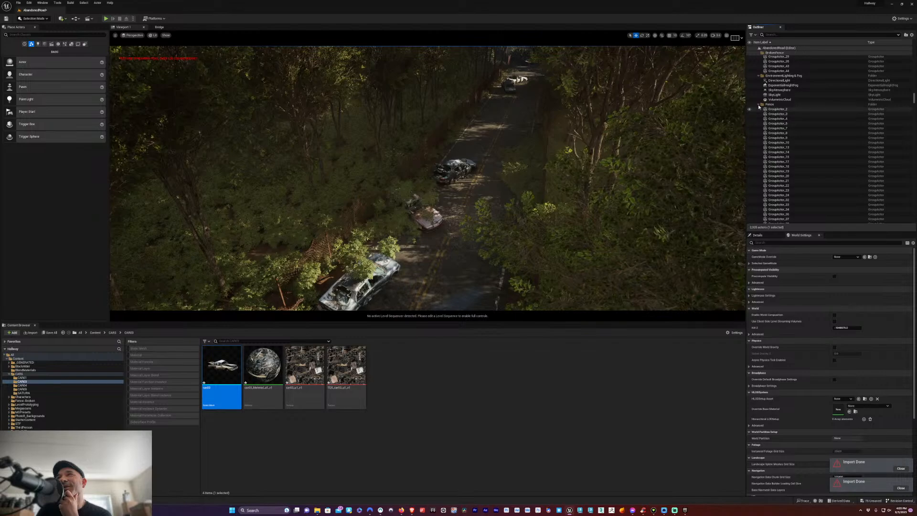
pyautogui.click(776, 109)
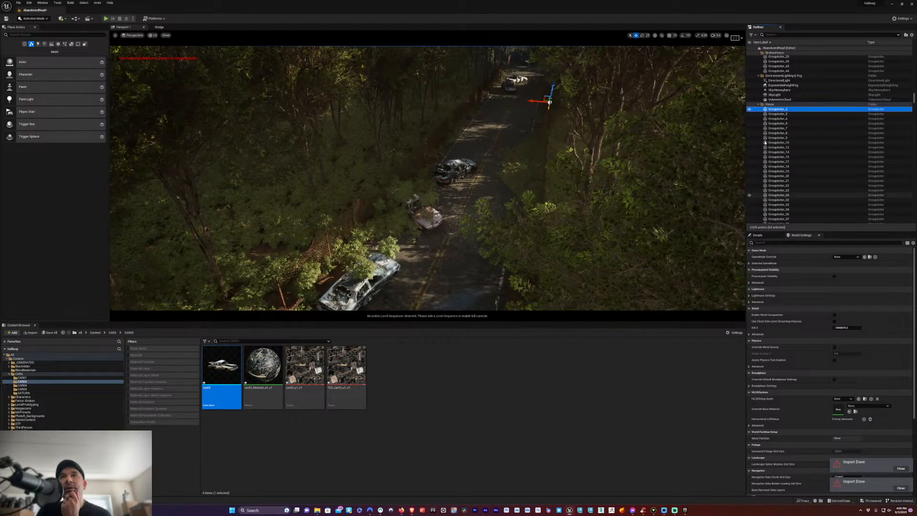
pyautogui.moveTo(428, 178); pyautogui.dragTo(396, 181)
pyautogui.moveTo(397, 182); pyautogui.dragTo(318, 165, button='right')
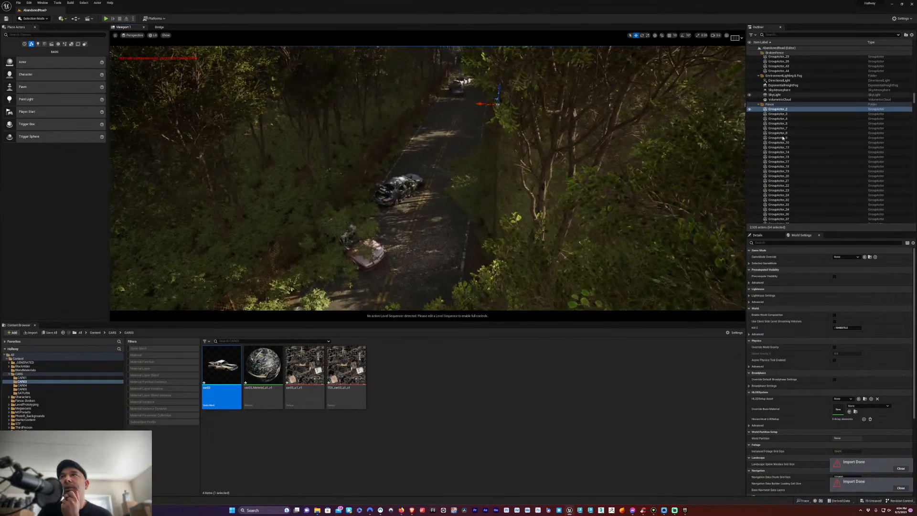
# Examine the fence actors in the Outliner's fence folders, checking a post and a horizontal pole against the scene
pyautogui.scroll(-3, 785, 182)
pyautogui.scroll(-5, 785, 182)
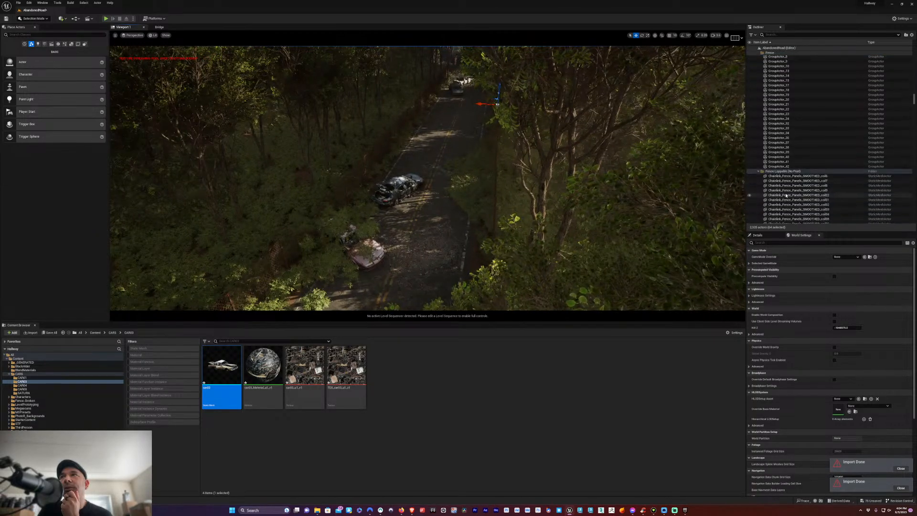
pyautogui.click(783, 182)
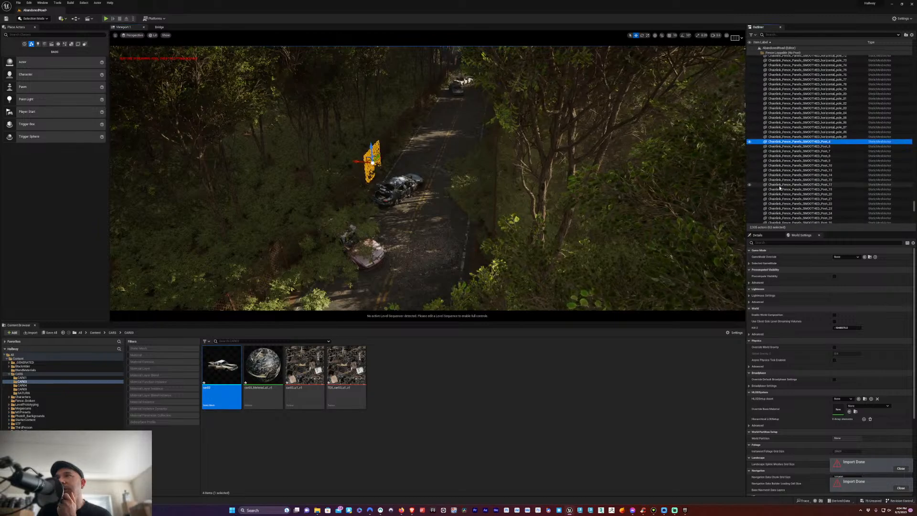
pyautogui.scroll(-2, 793, 179)
pyautogui.click(794, 175)
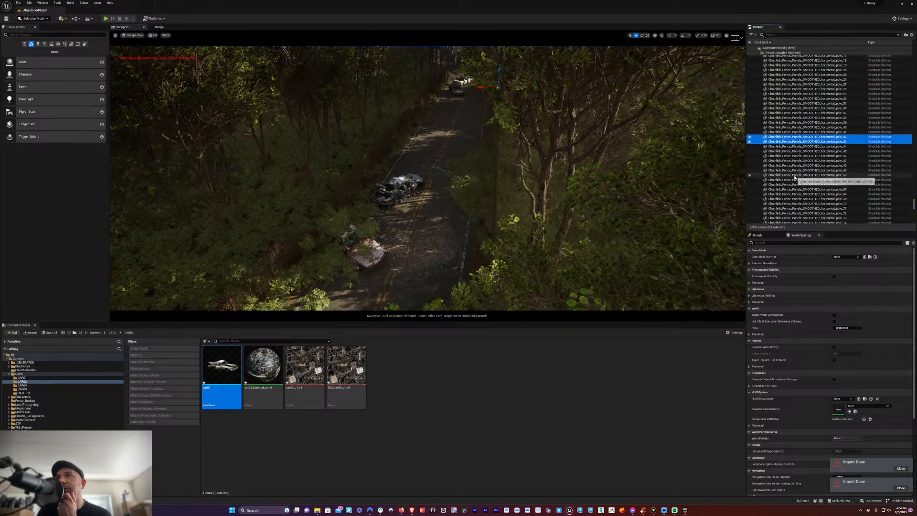
pyautogui.scroll(1, 759, 152)
pyautogui.scroll(1, 794, 175)
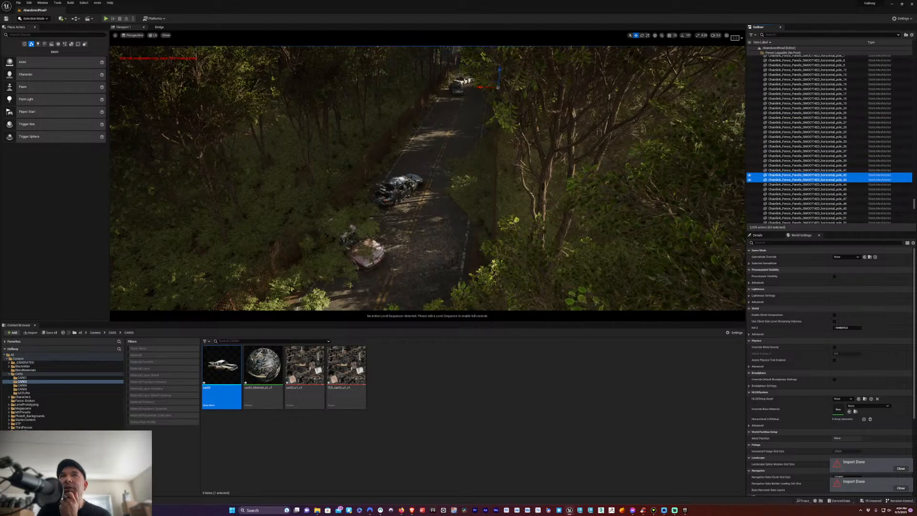
pyautogui.scroll(10, 768, 99)
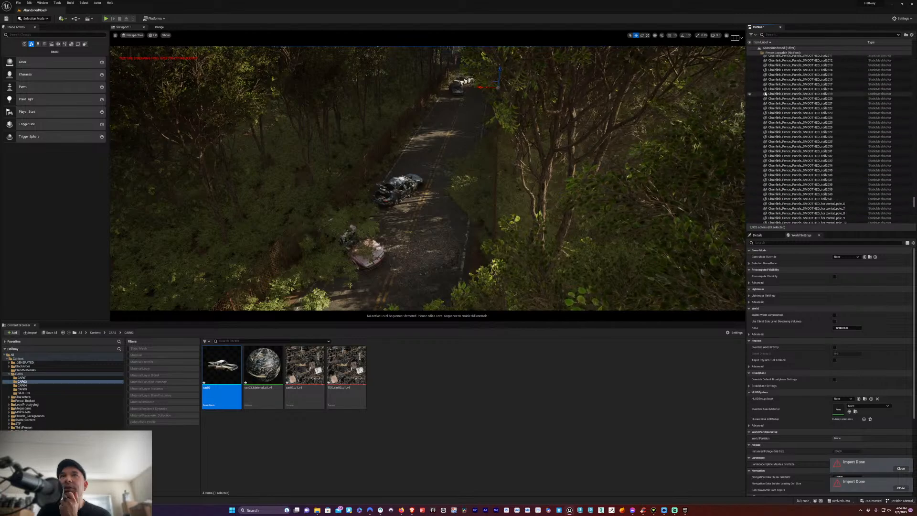
pyautogui.scroll(20, 768, 99)
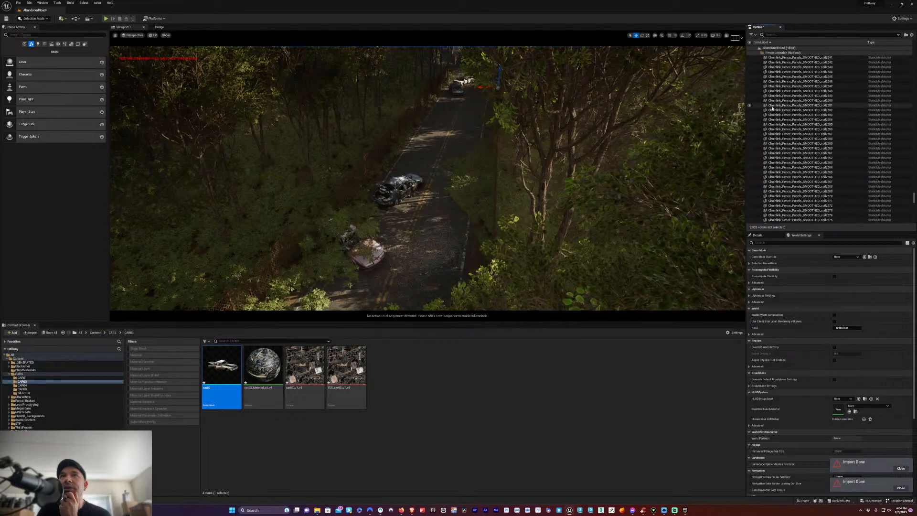
pyautogui.scroll(15, 769, 100)
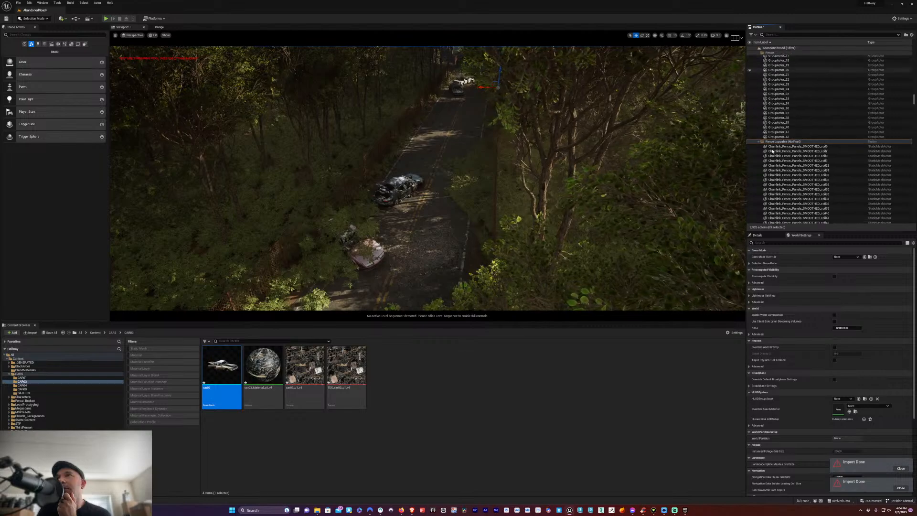
# Collapse both fence folders, the Road folder and the environment lighting and fog folder in the Outliner
pyautogui.click(758, 142)
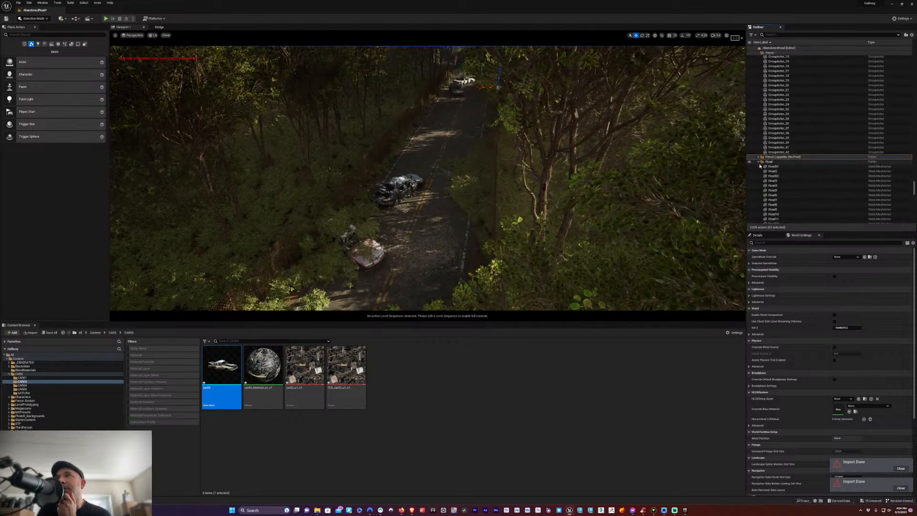
pyautogui.scroll(10, 758, 153)
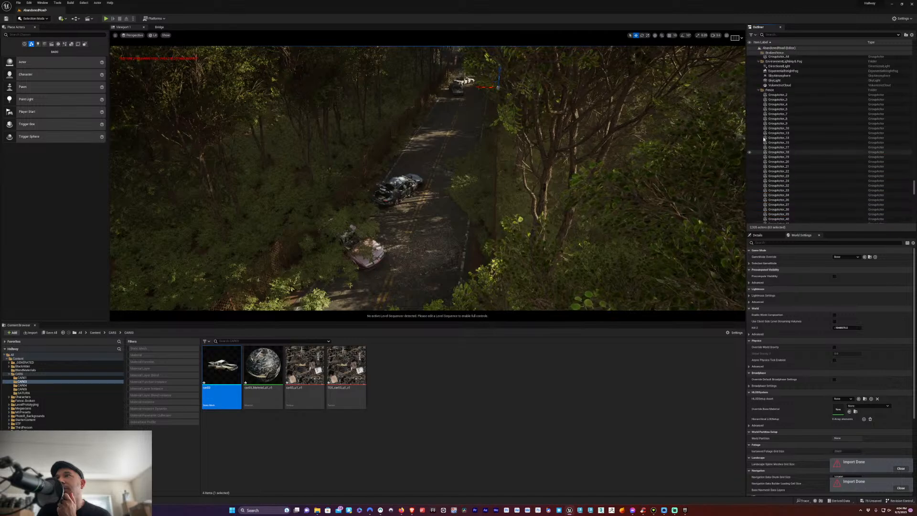
pyautogui.click(759, 136)
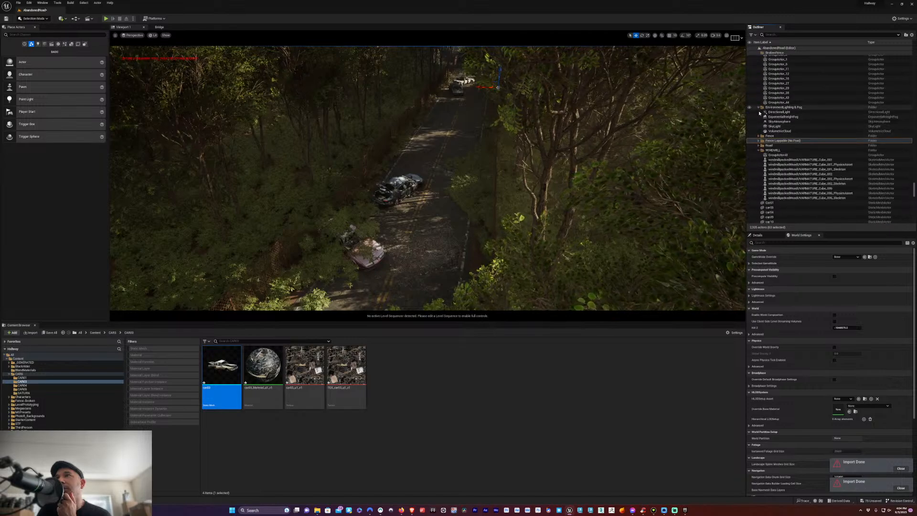
pyautogui.scroll(2, 764, 97)
pyautogui.scroll(12, 765, 97)
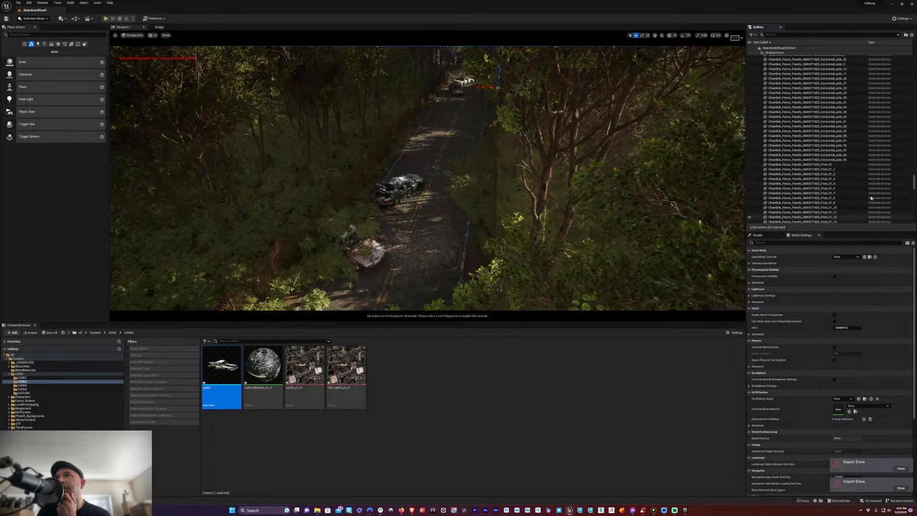
# Bring the view down to road level beside the wrecks, then switch the viewport to the cine camera
pyautogui.moveTo(428, 276); pyautogui.dragTo(471, 255, button='right')
pyautogui.press('w')
pyautogui.press('q')
pyautogui.press('d')
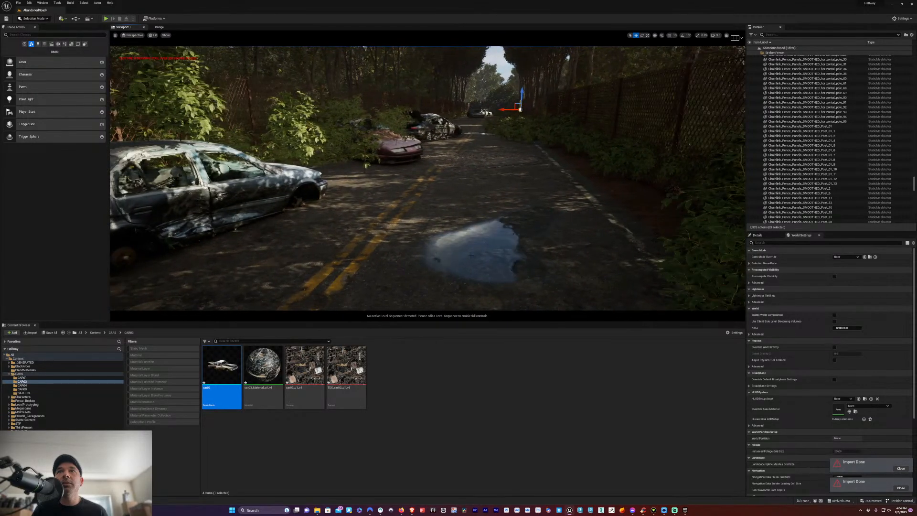
pyautogui.click(132, 35)
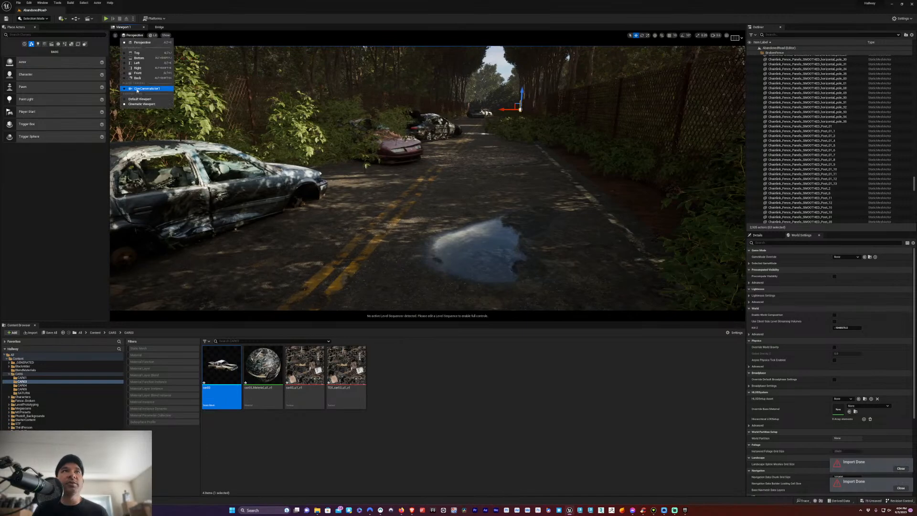
pyautogui.click(137, 89)
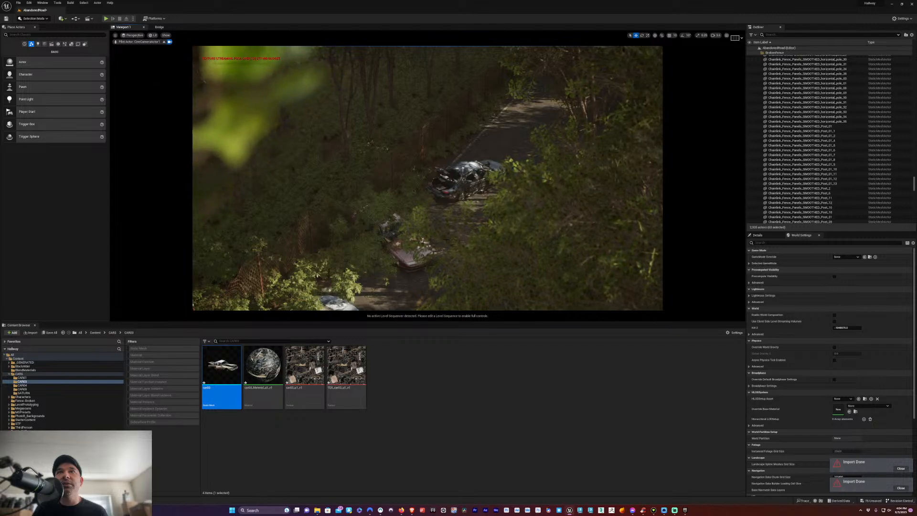
# Try framing the line of wrecked cars from above the road with the piloted cine camera
pyautogui.moveTo(428, 178); pyautogui.dragTo(311, 267, button='right')
pyautogui.press('w')
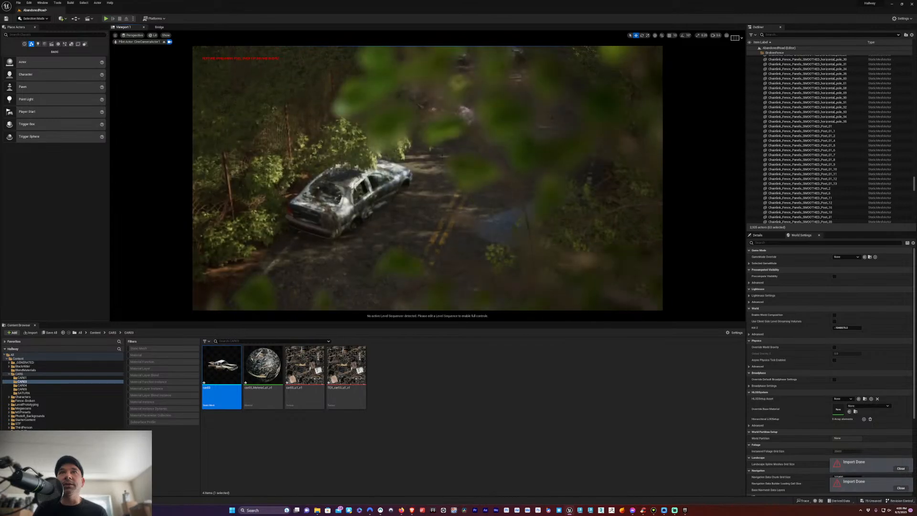
pyautogui.moveTo(413, 173); pyautogui.dragTo(425, 194, button='right')
pyautogui.press('s')
pyautogui.press('w')
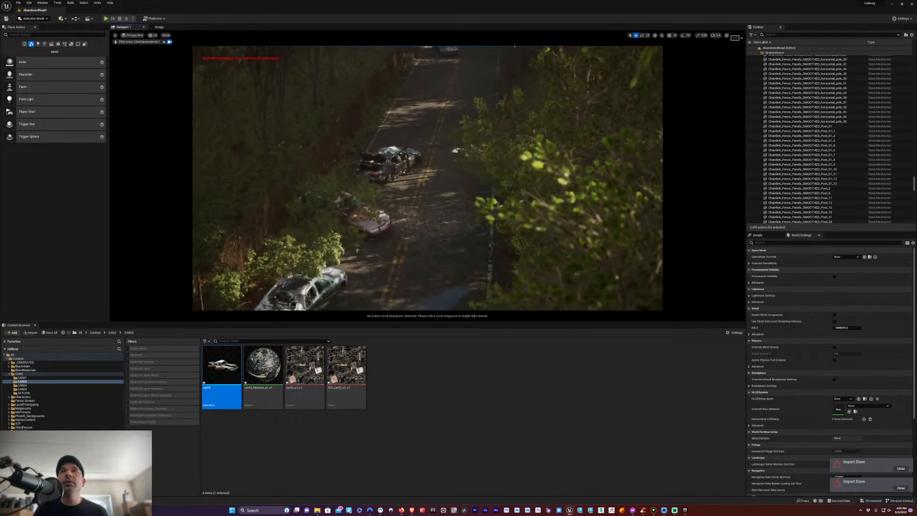
pyautogui.scroll(-3, 428, 180)
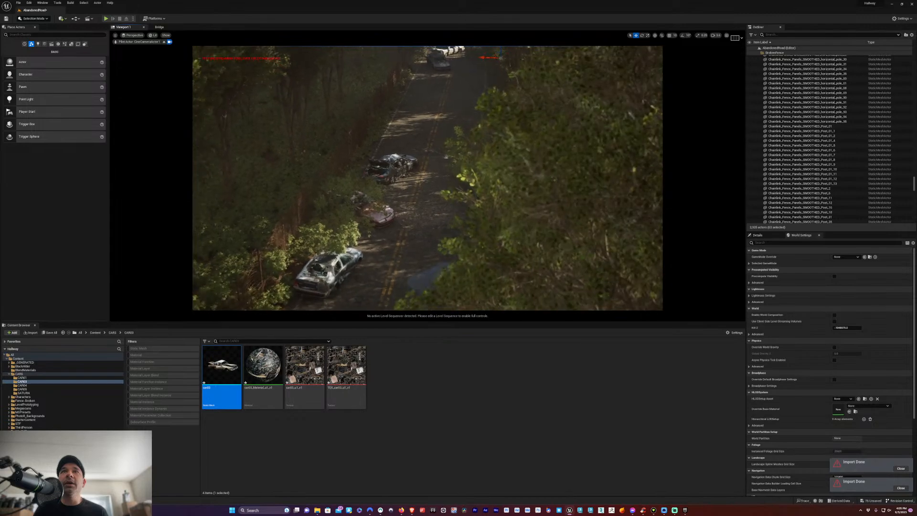
pyautogui.moveTo(425, 193); pyautogui.dragTo(420, 184, button='right')
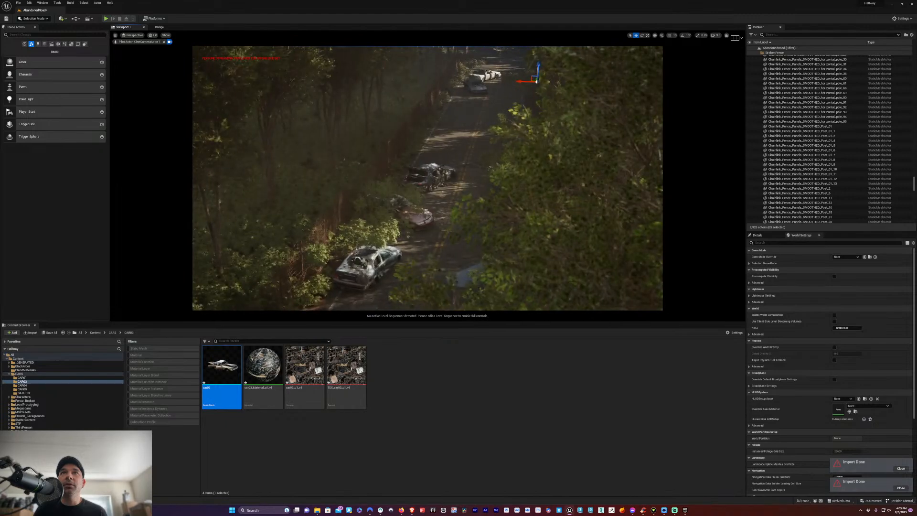
pyautogui.press('d')
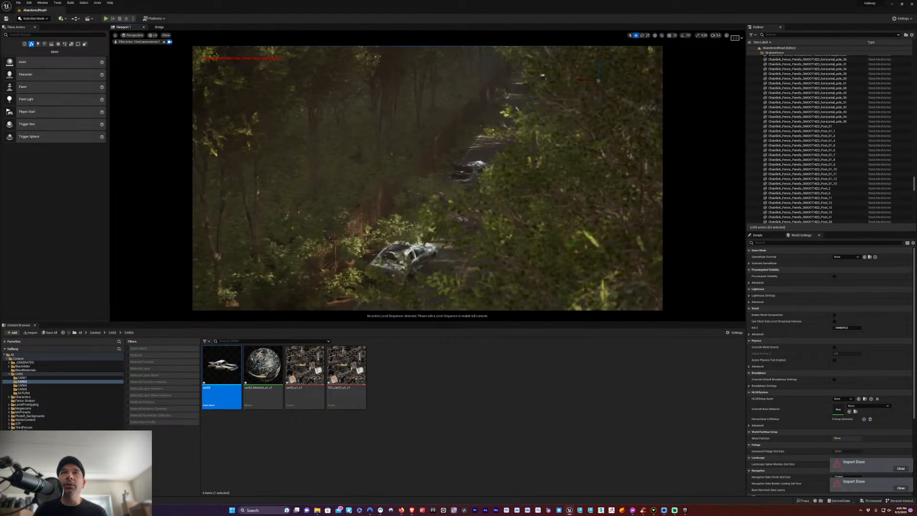
pyautogui.press('a')
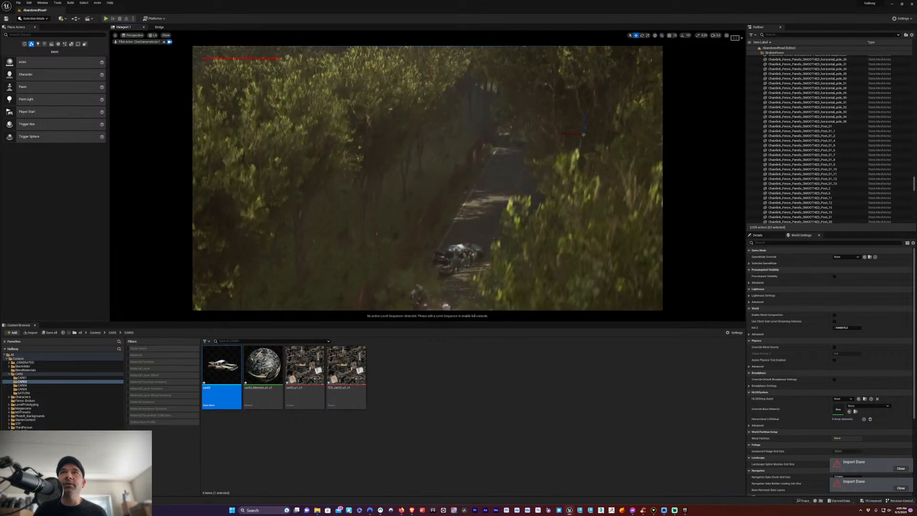
pyautogui.moveTo(438, 209); pyautogui.dragTo(434, 229, button='middle')
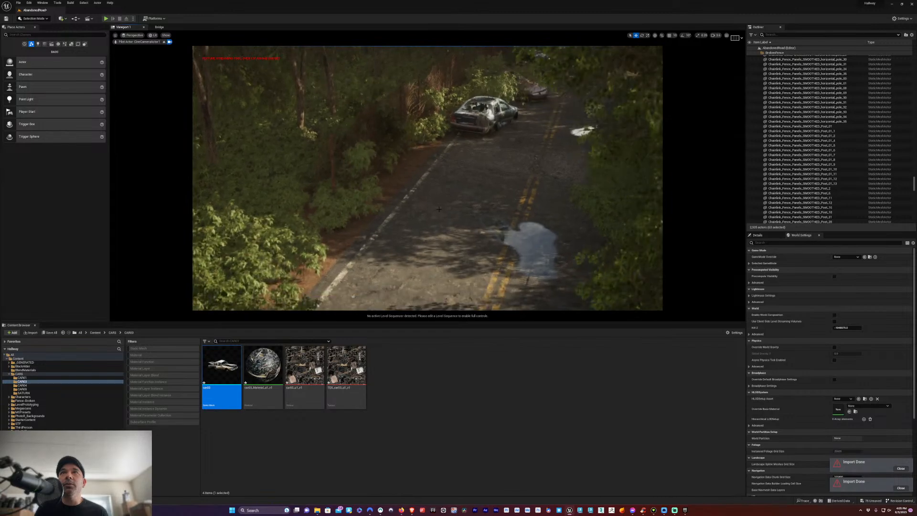
# Lower the piloted camera to the road and advance it past the wrecks toward the white convertible
pyautogui.moveTo(427, 178); pyautogui.dragTo(368, 148, button='right')
pyautogui.press('w')
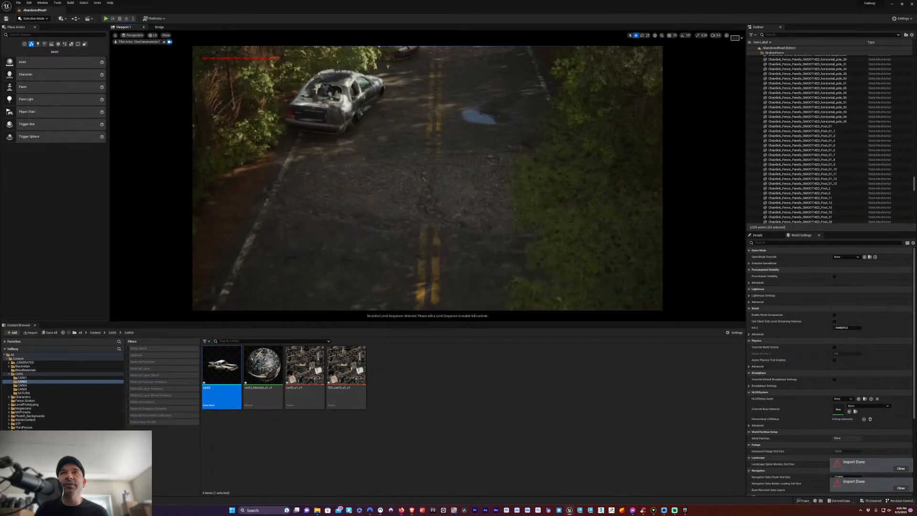
pyautogui.press('w')
pyautogui.moveTo(428, 179); pyautogui.dragTo(427, 119, button='right')
pyautogui.press('s')
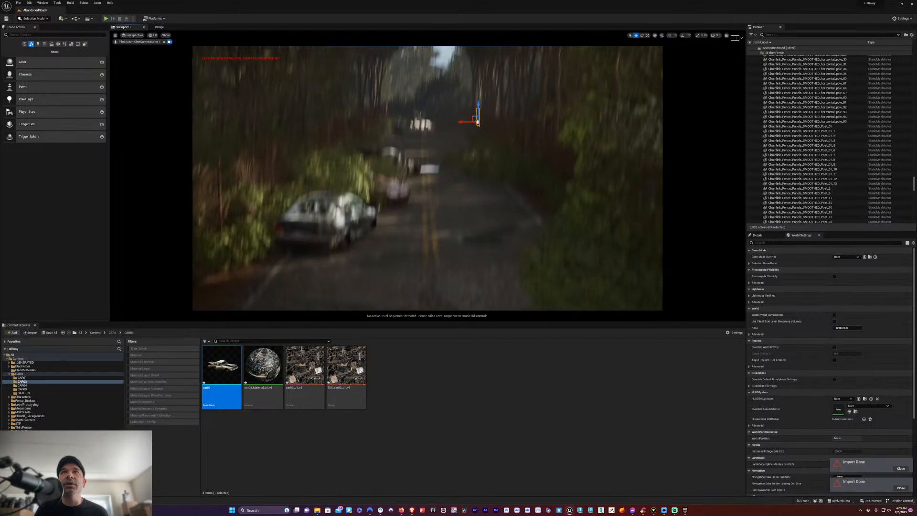
pyautogui.moveTo(434, 260); pyautogui.dragTo(434, 224, button='right')
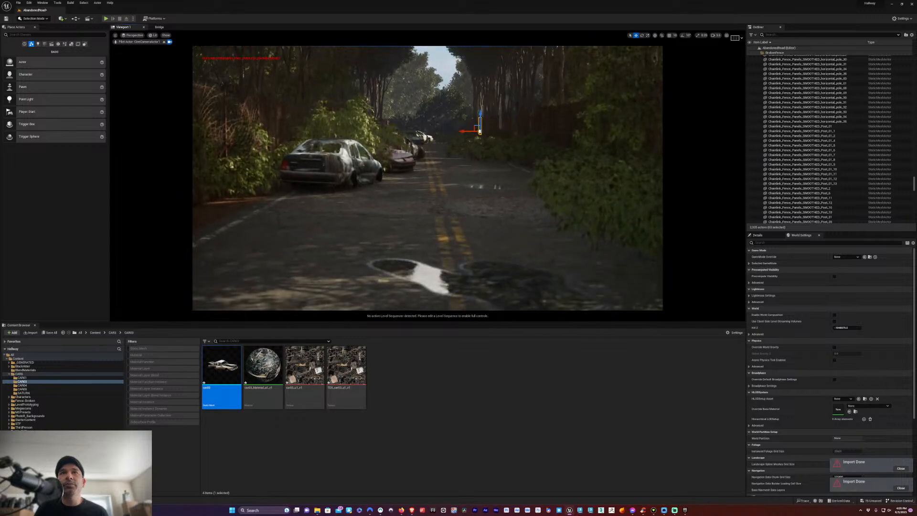
pyautogui.moveTo(428, 191); pyautogui.dragTo(477, 191, button='right')
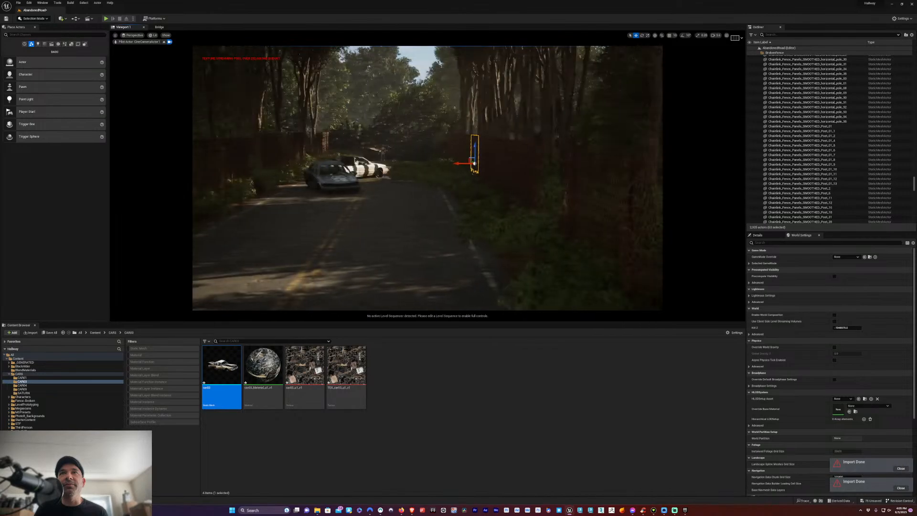
# Frame the windmill through the trees and chain-link fence with the piloted cine camera
pyautogui.moveTo(449, 272); pyautogui.dragTo(387, 272, button='right')
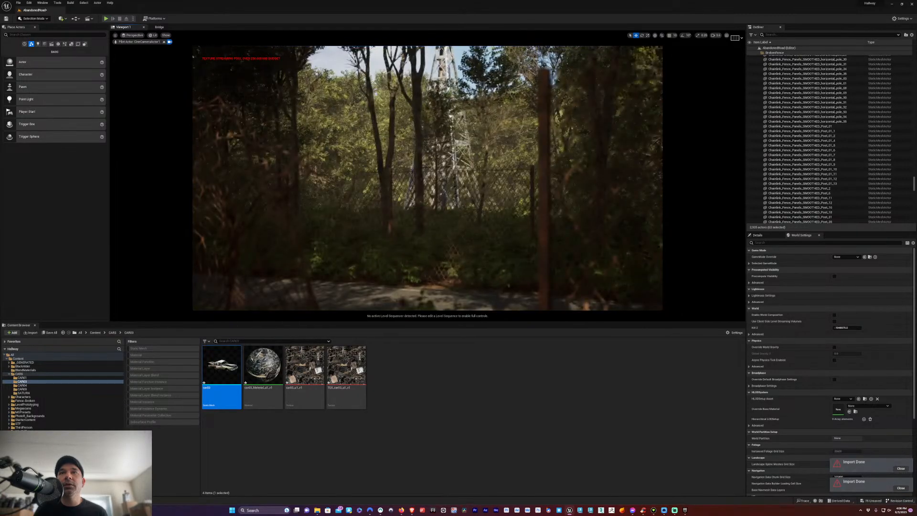
pyautogui.moveTo(428, 178); pyautogui.dragTo(420, 171, button='middle')
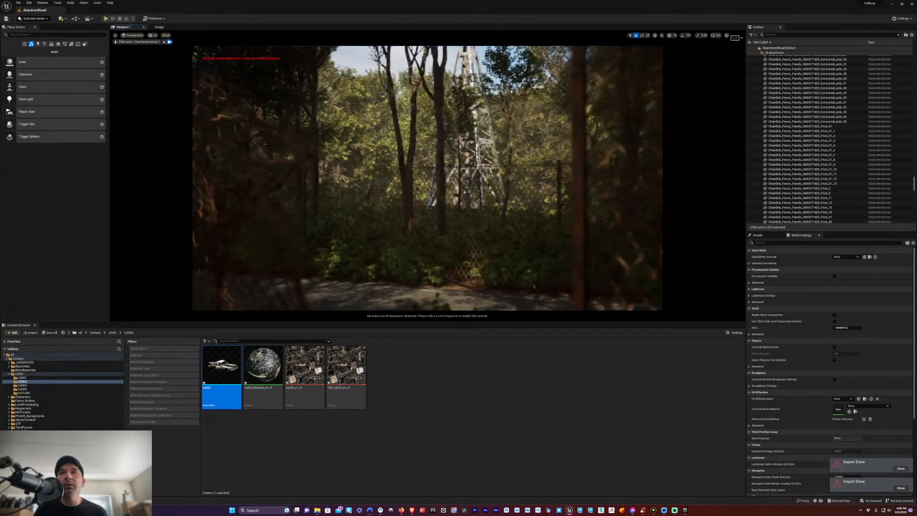
pyautogui.moveTo(427, 177); pyautogui.dragTo(420, 152, button='right')
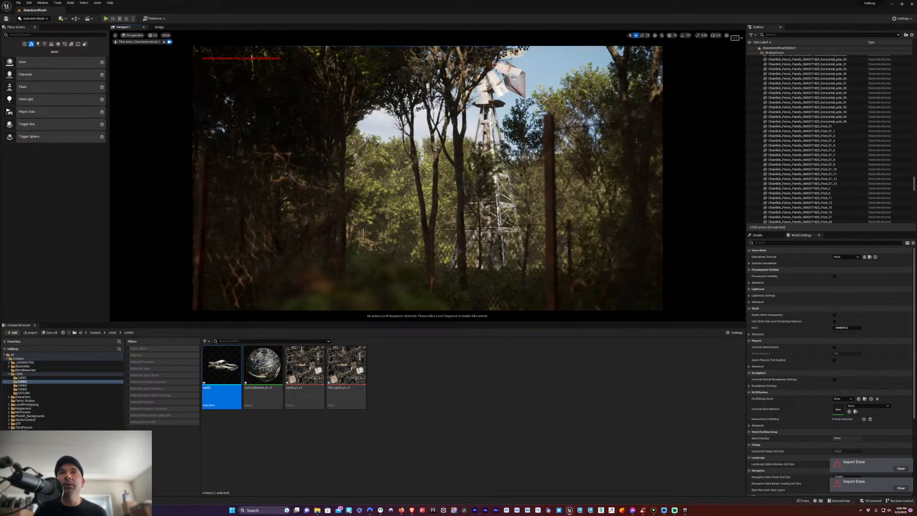
pyautogui.moveTo(427, 178); pyautogui.dragTo(459, 177, button='right')
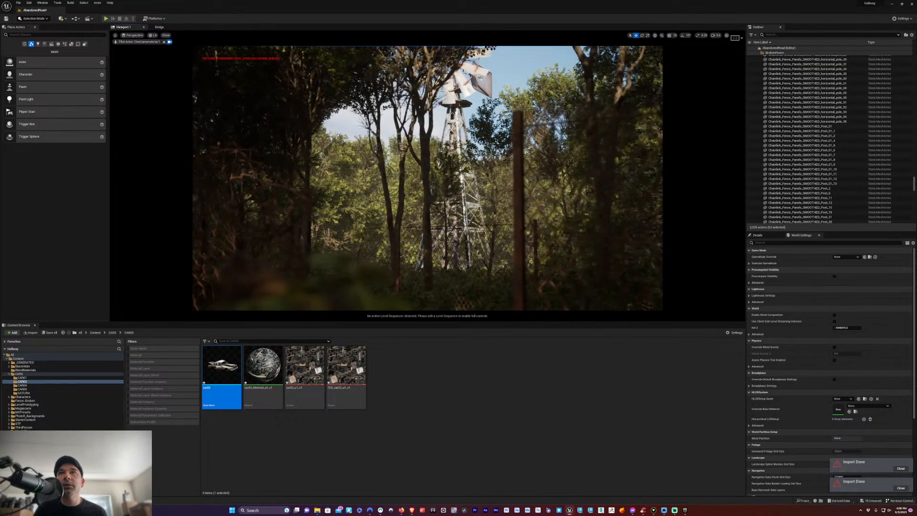
pyautogui.moveTo(722, 141); pyautogui.dragTo(722, 123, button='right')
# Collapse the BrokenFence and WINDMILL folders in the Outliner
pyautogui.scroll(10, 841, 127)
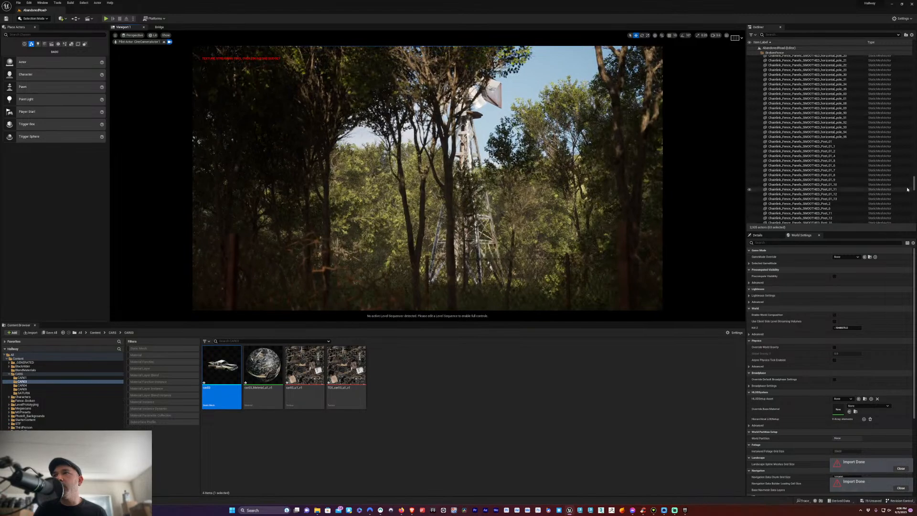
pyautogui.scroll(6, 905, 69)
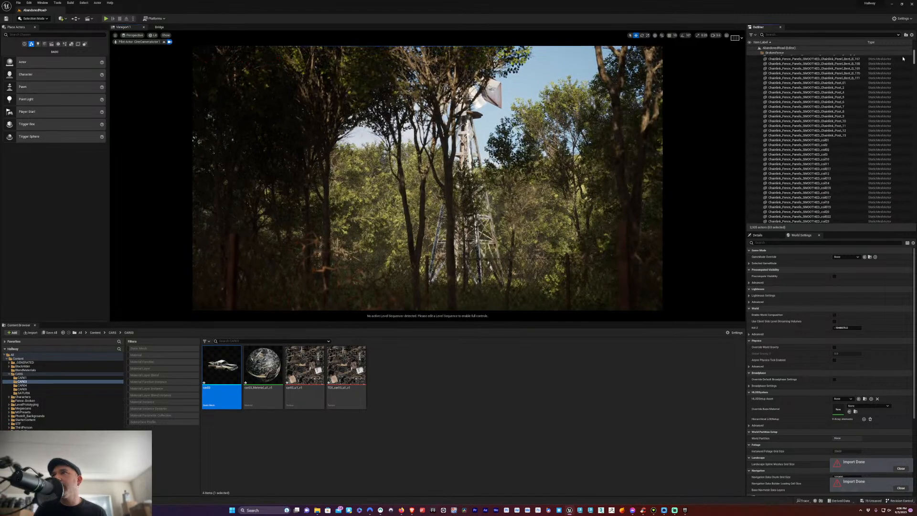
pyautogui.click(758, 53)
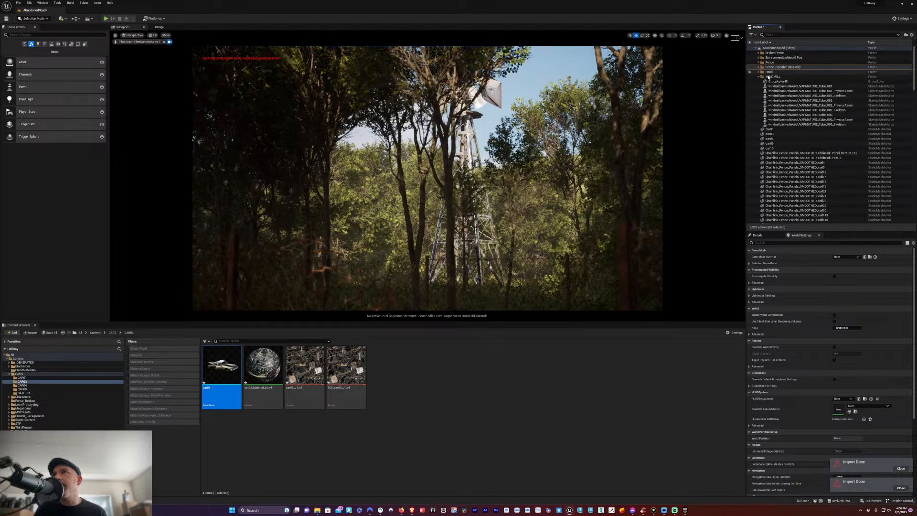
pyautogui.click(758, 77)
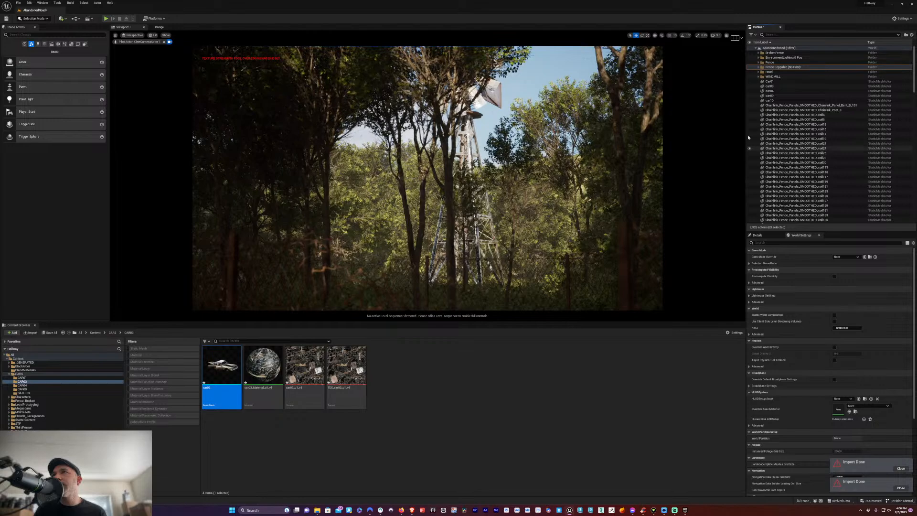
# Filter the Outliner for "camera", select the cine camera actor and show its details
pyautogui.click(788, 35)
pyautogui.write('c')
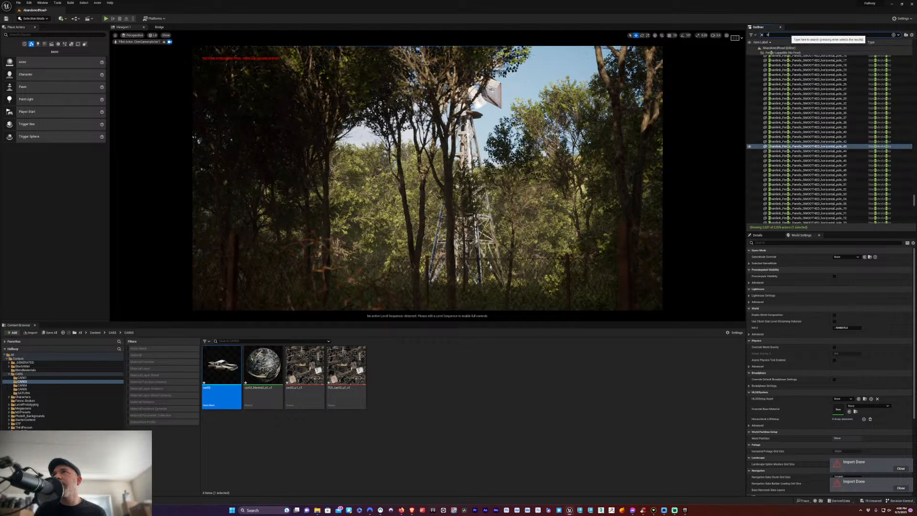
pyautogui.write('a')
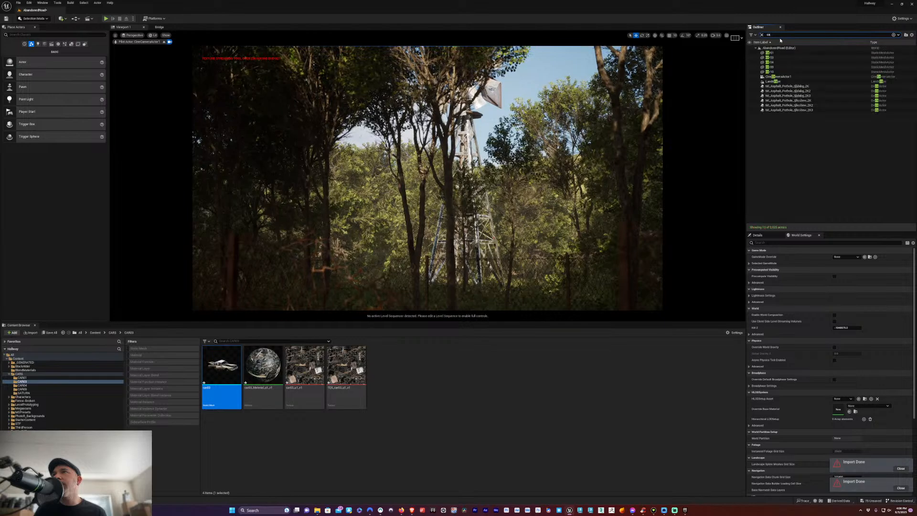
pyautogui.write(',eramera')
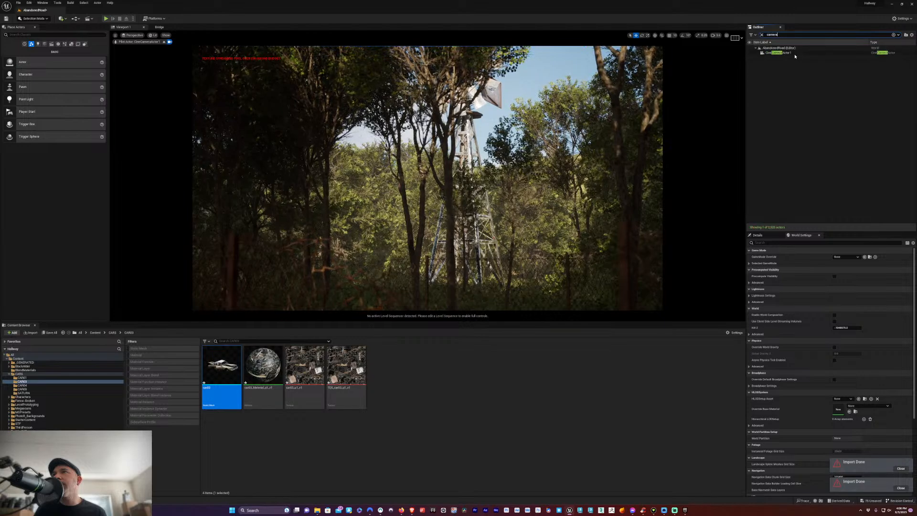
pyautogui.click(793, 53)
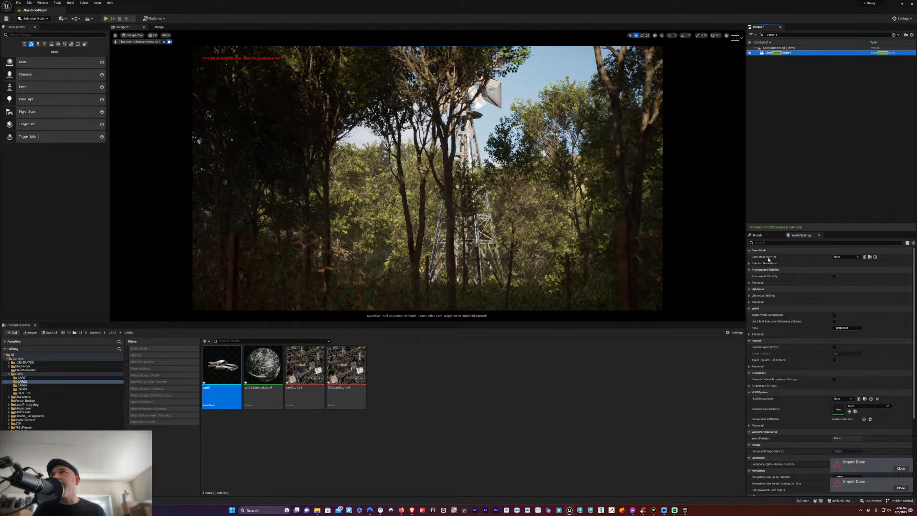
pyautogui.click(758, 236)
# Try a current focal length of 28 mm on the cine camera and nudge the windmill framing
pyautogui.scroll(-2, 782, 371)
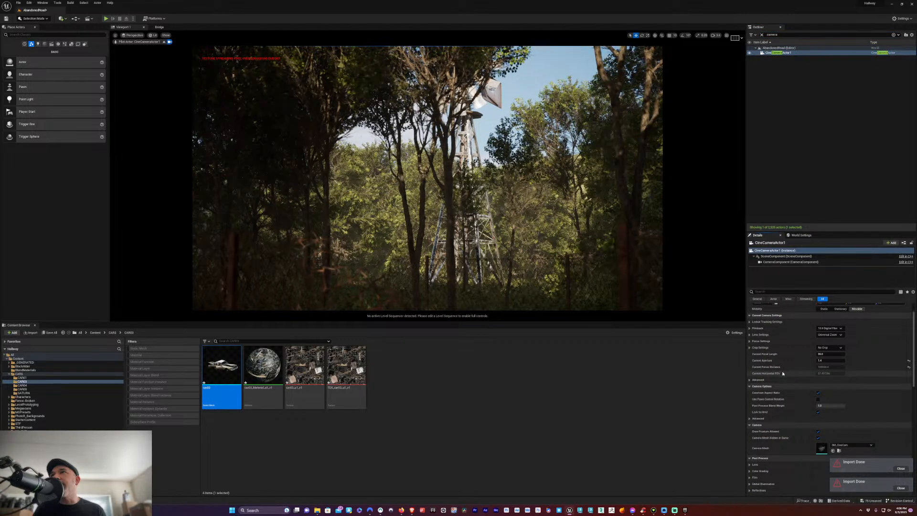
pyautogui.scroll(-1, 787, 373)
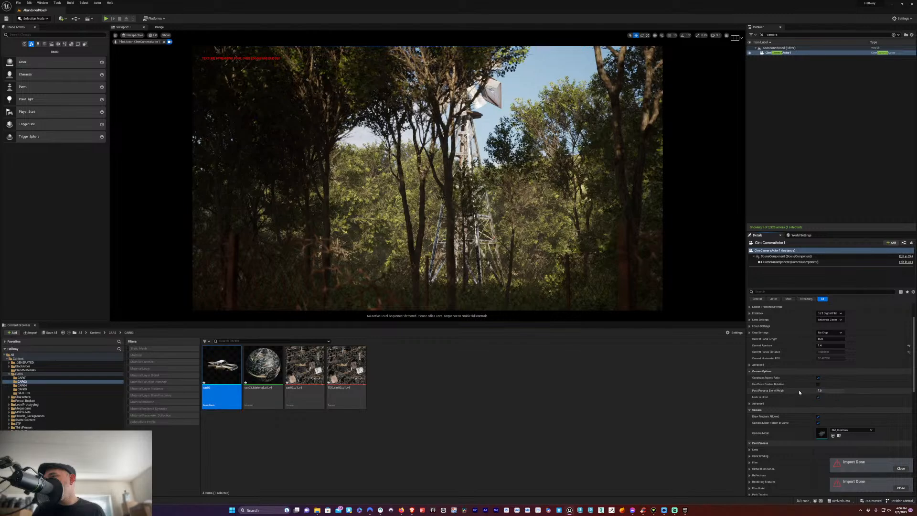
pyautogui.click(825, 339)
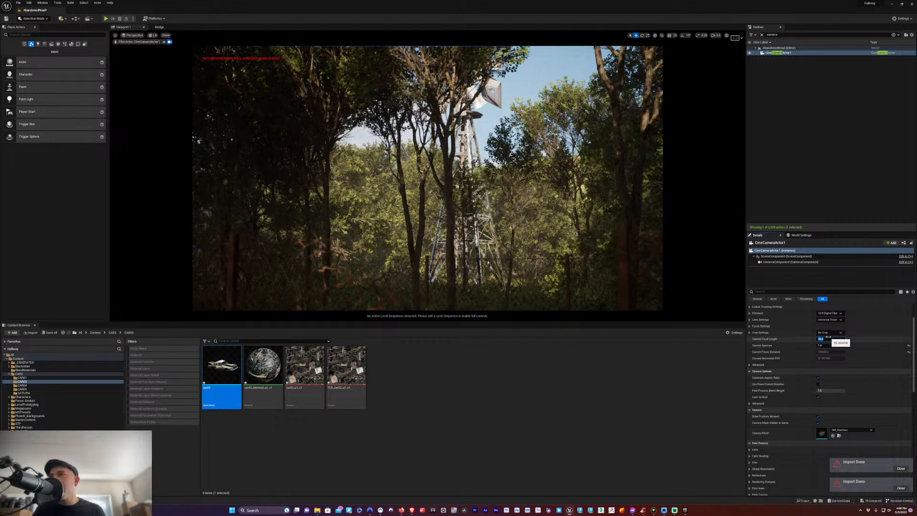
pyautogui.write('28')
pyautogui.press('Return')
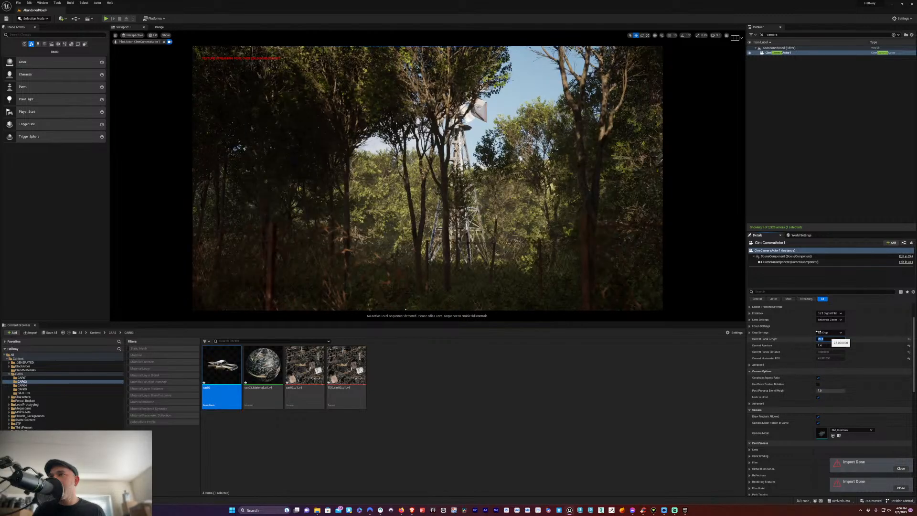
pyautogui.moveTo(480, 263); pyautogui.dragTo(488, 279)
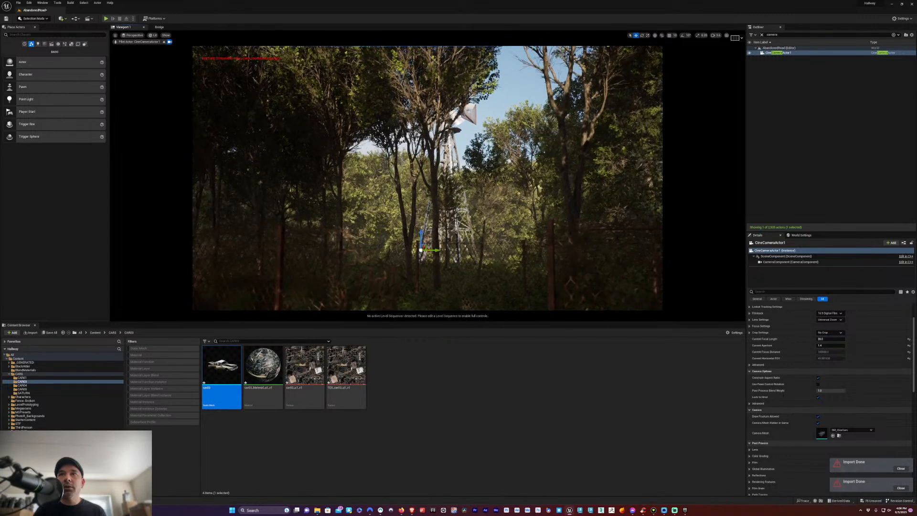
# Change the camera's filmback to Full Frame DSLR, try a 35 mm focal length, and settle on 50 mm
pyautogui.click(828, 314)
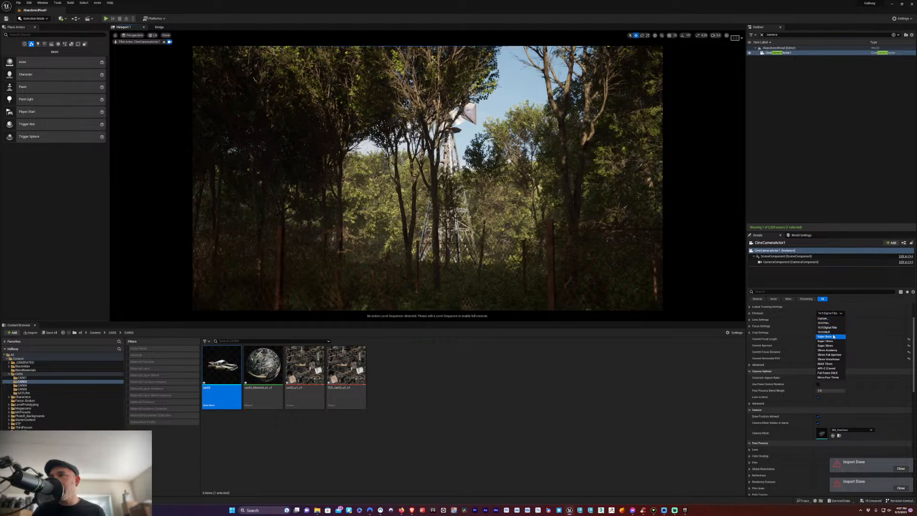
pyautogui.click(829, 372)
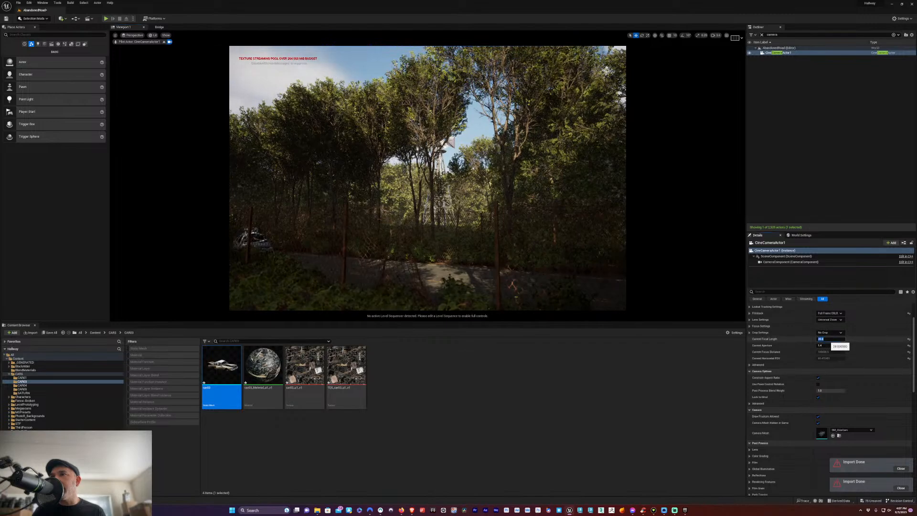
pyautogui.click(824, 339)
pyautogui.write('35')
pyautogui.press('Return')
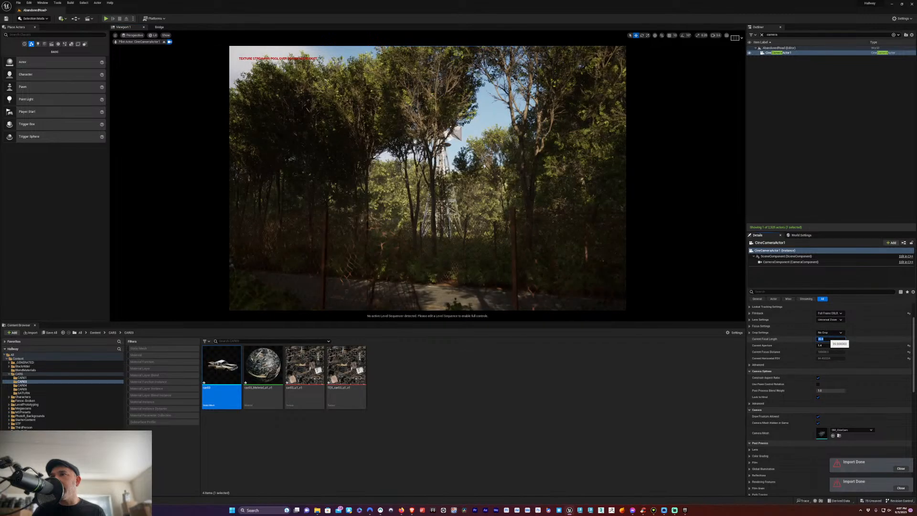
pyautogui.write('50')
pyautogui.press('Return')
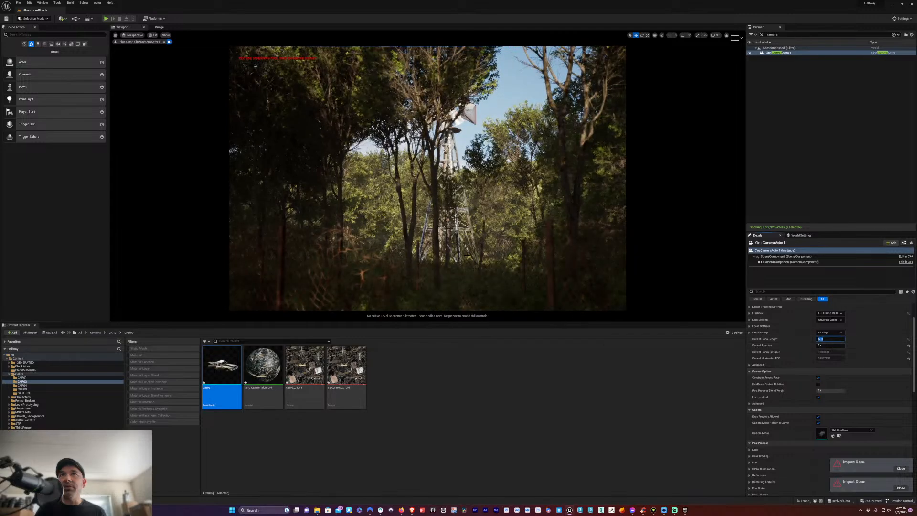
# Frame the burnt-out sedan with its open trunk and the wrecks farther down the road with the piloted cine camera
pyautogui.moveTo(525, 215); pyautogui.dragTo(621, 235, button='right')
pyautogui.press('s')
pyautogui.press('w')
pyautogui.press('w')
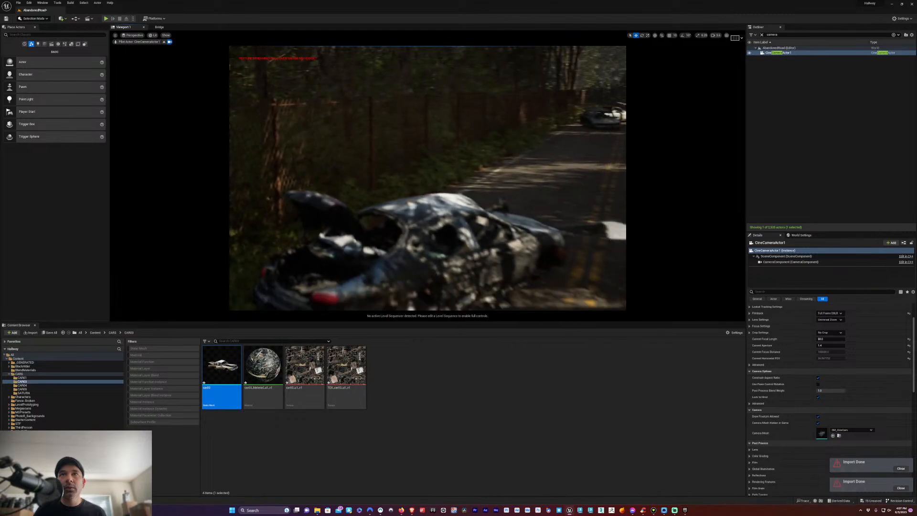
pyautogui.moveTo(428, 178); pyautogui.dragTo(496, 185, button='right')
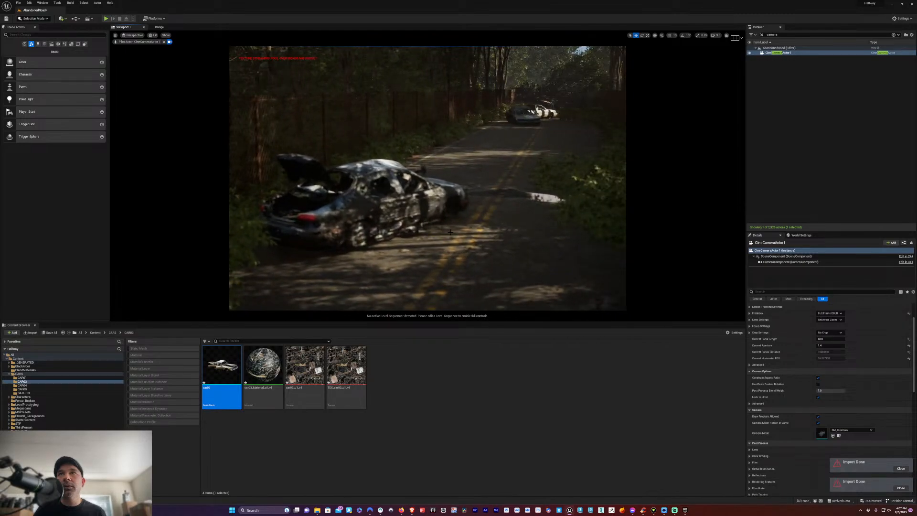
pyautogui.moveTo(451, 232); pyautogui.dragTo(430, 230, button='middle')
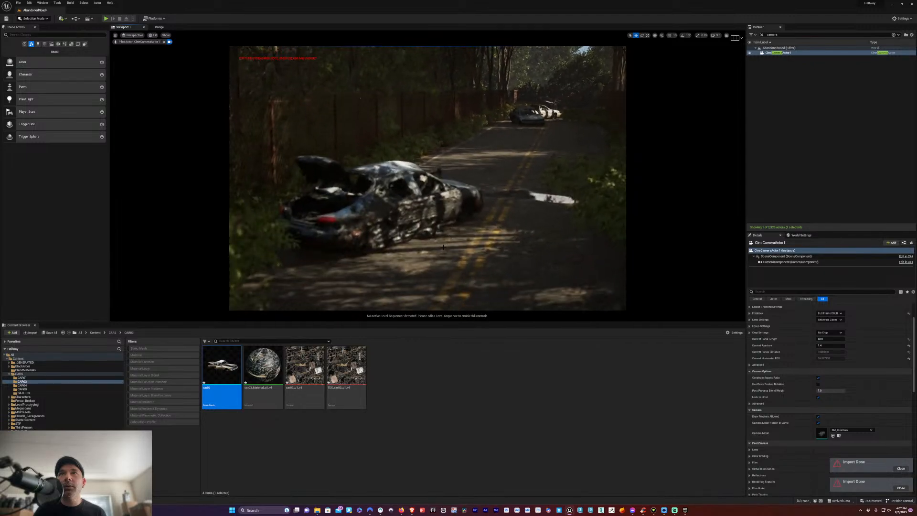
pyautogui.moveTo(430, 229)
pyautogui.mouseDown(button='right')
pyautogui.moveTo(468, 232)
pyautogui.moveTo(441, 231)
pyautogui.mouseUp(button='right')
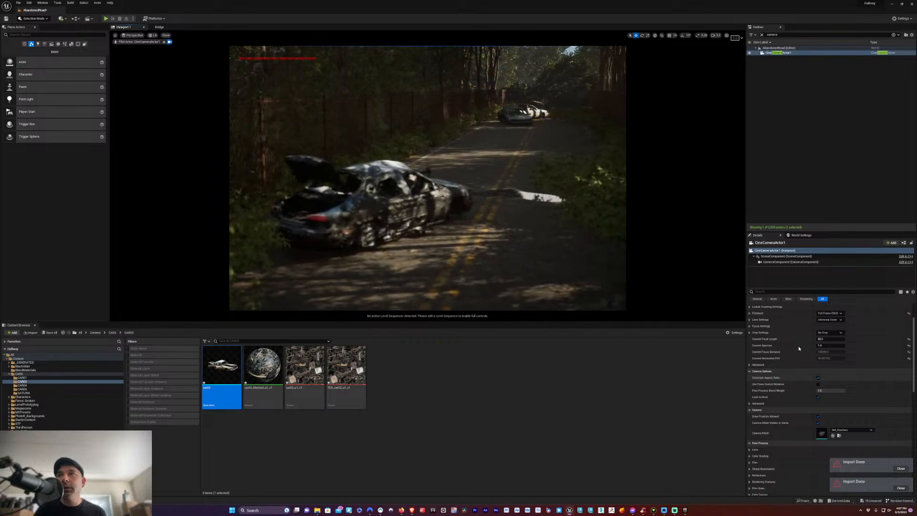
# Look through the cine camera's properties and dismiss both Import Done notifications
pyautogui.scroll(-1, 856, 382)
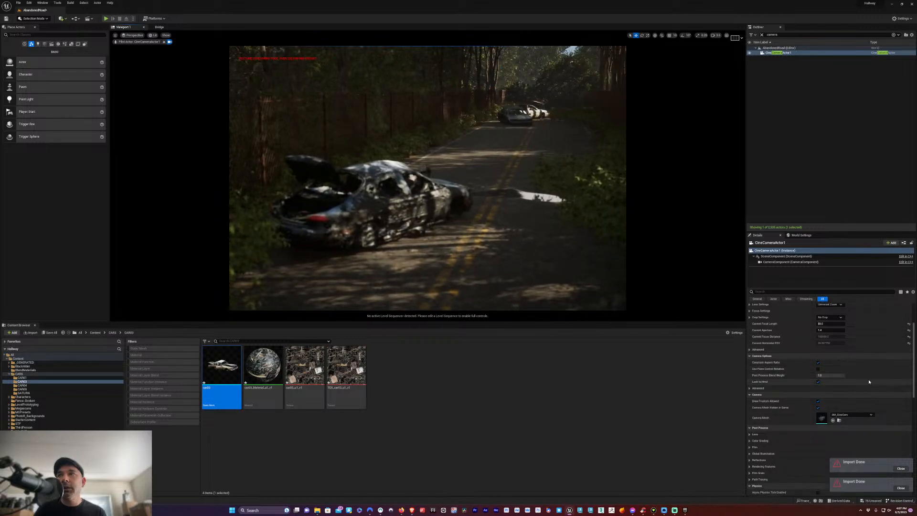
pyautogui.scroll(-7, 855, 338)
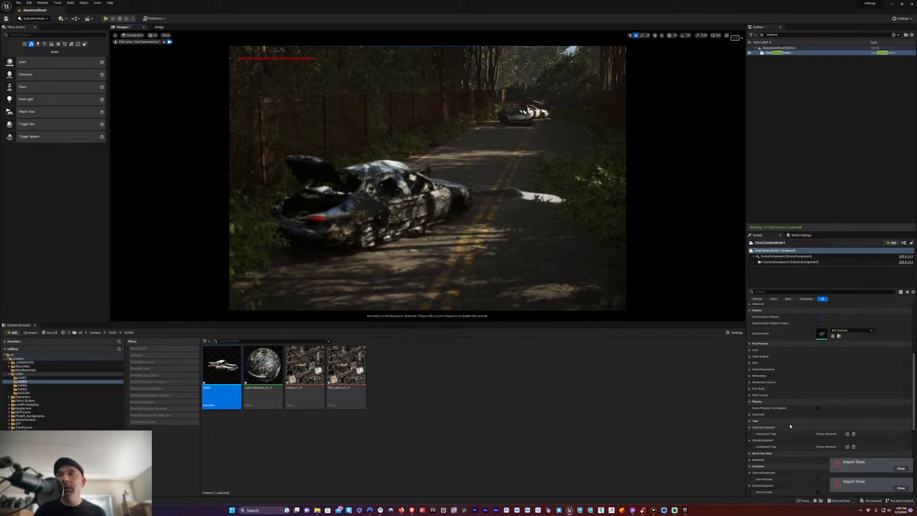
pyautogui.scroll(-4, 787, 424)
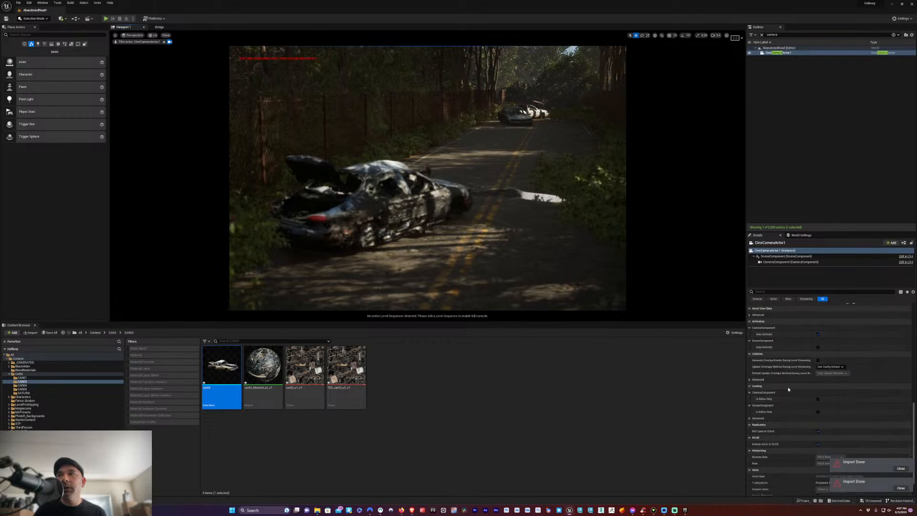
pyautogui.scroll(-2, 787, 391)
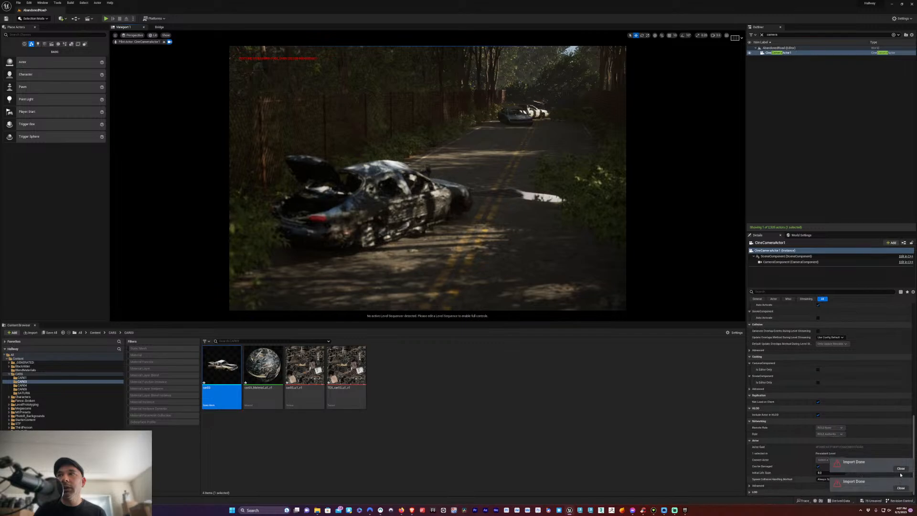
pyautogui.click(901, 468)
pyautogui.click(901, 488)
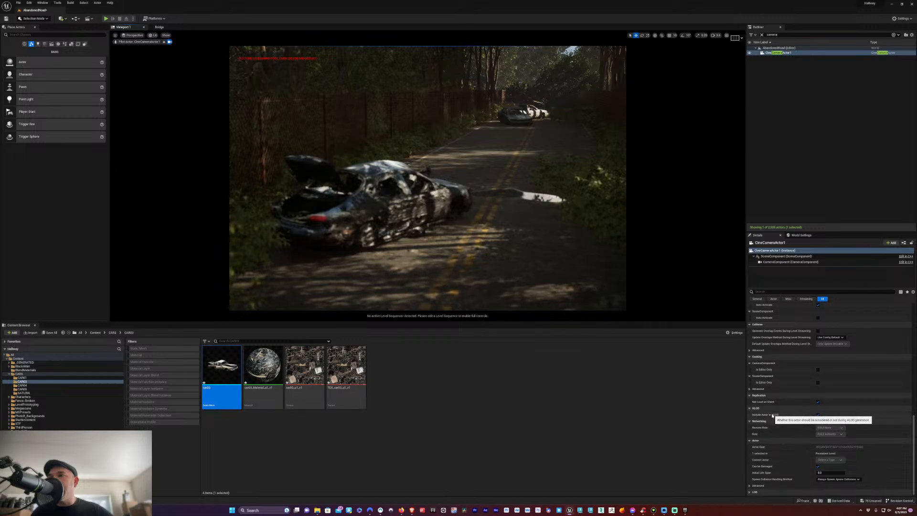
# Try overriding the depth of field focal distance in the camera's post-process lens settings
pyautogui.scroll(2, 773, 417)
pyautogui.scroll(12, 772, 417)
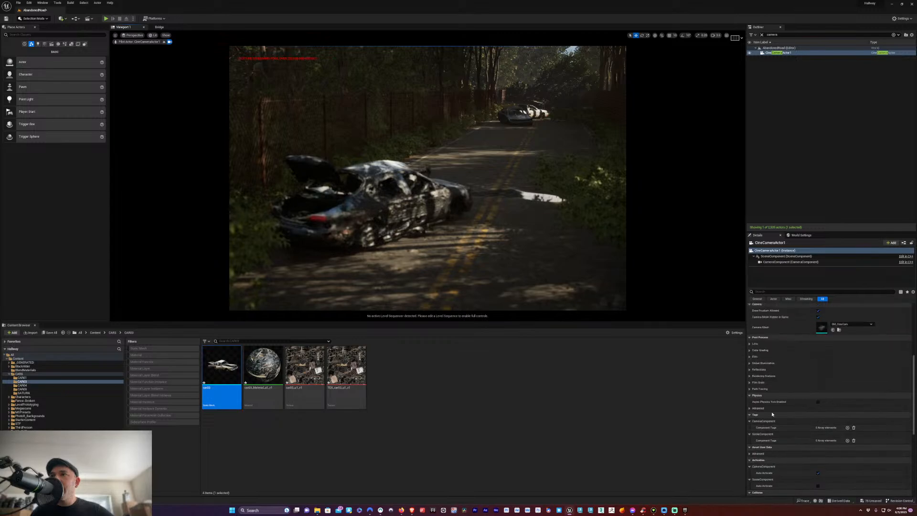
pyautogui.click(749, 343)
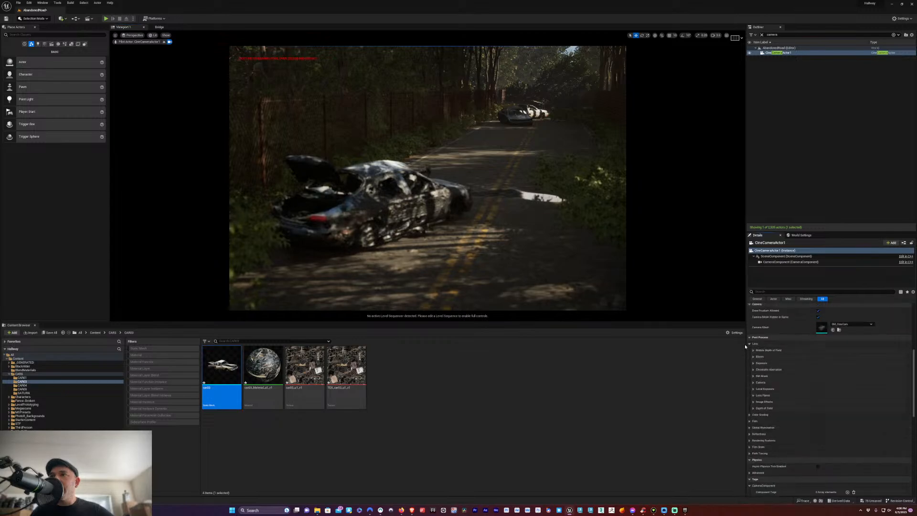
pyautogui.click(753, 409)
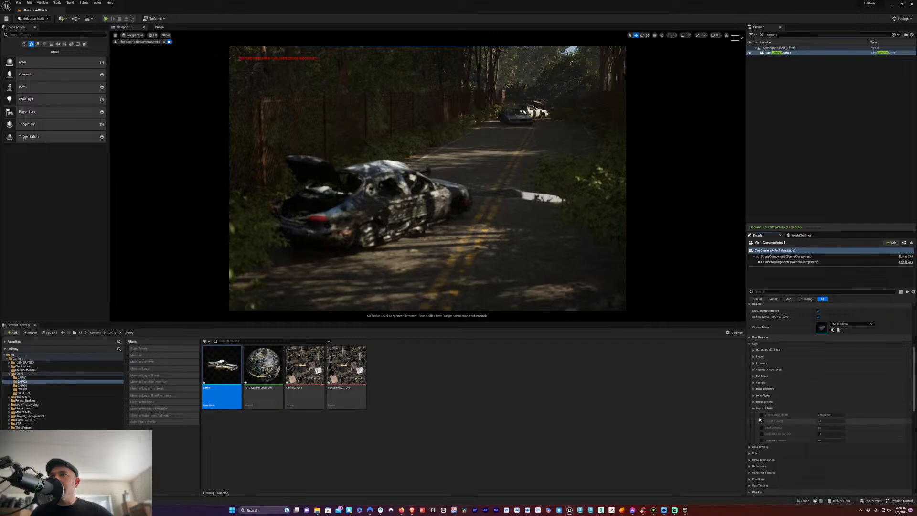
pyautogui.click(762, 428)
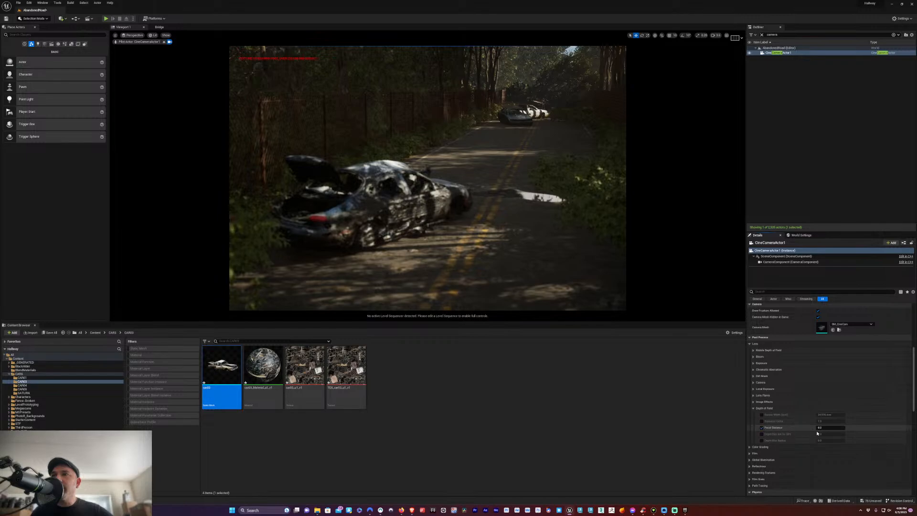
pyautogui.moveTo(824, 428)
pyautogui.mouseDown()
pyautogui.moveTo(860, 429)
pyautogui.moveTo(817, 427)
pyautogui.moveTo(838, 427)
pyautogui.mouseUp()
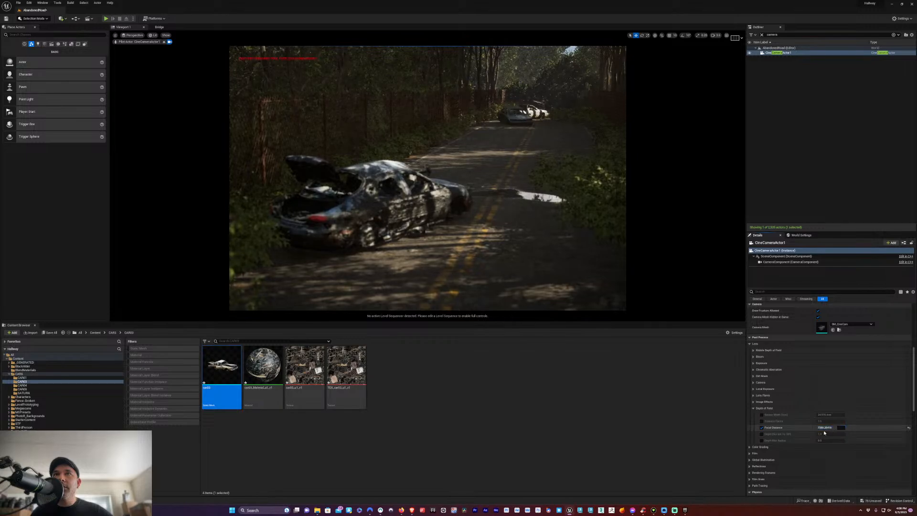
pyautogui.click(762, 428)
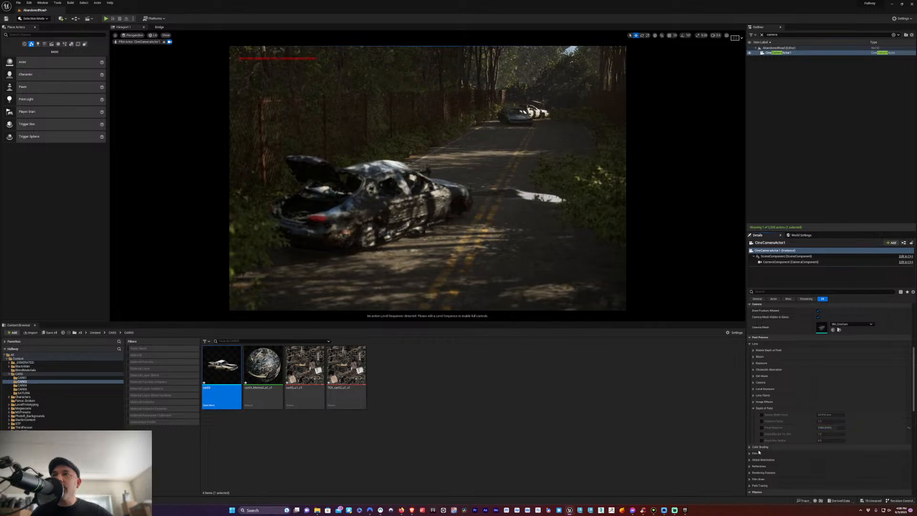
# Enable the camera's Film Grain Intensity override in its post-process settings and set it to 1.0
pyautogui.scroll(-1, 767, 448)
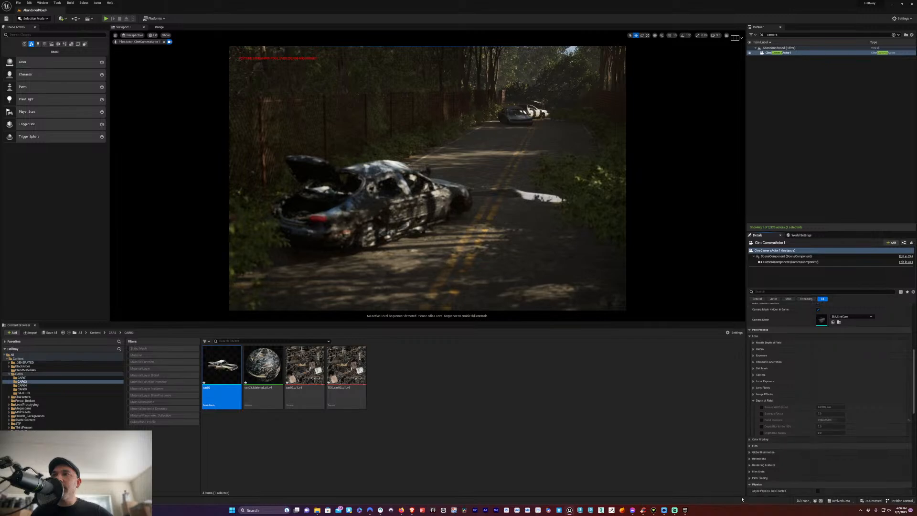
pyautogui.click(758, 471)
pyautogui.scroll(-3, 762, 454)
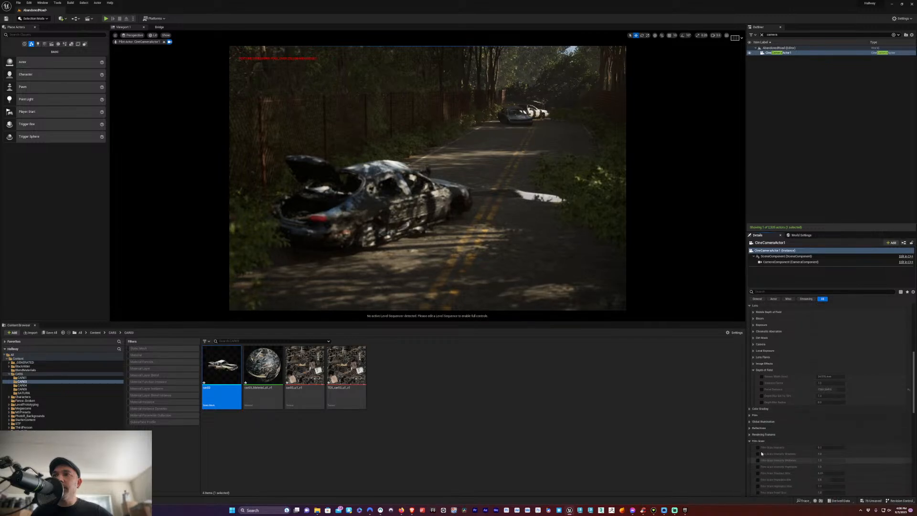
pyautogui.click(757, 447)
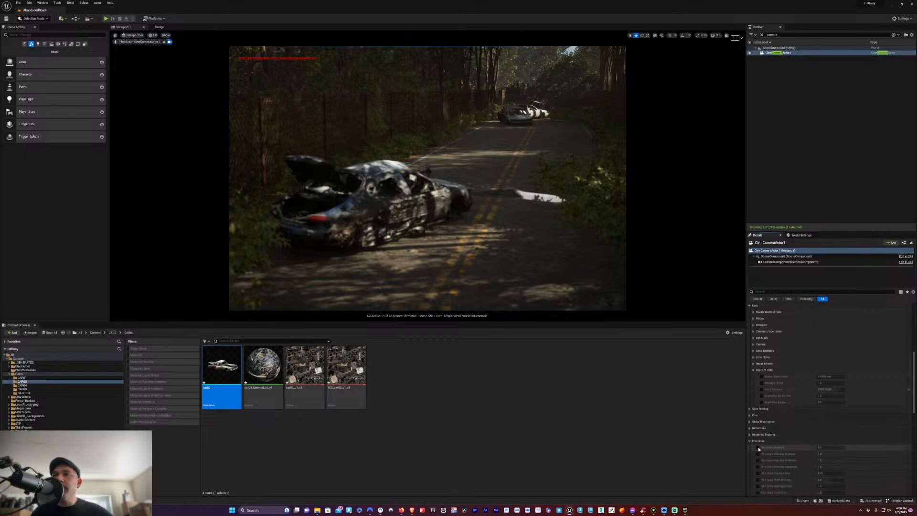
pyautogui.click(831, 447)
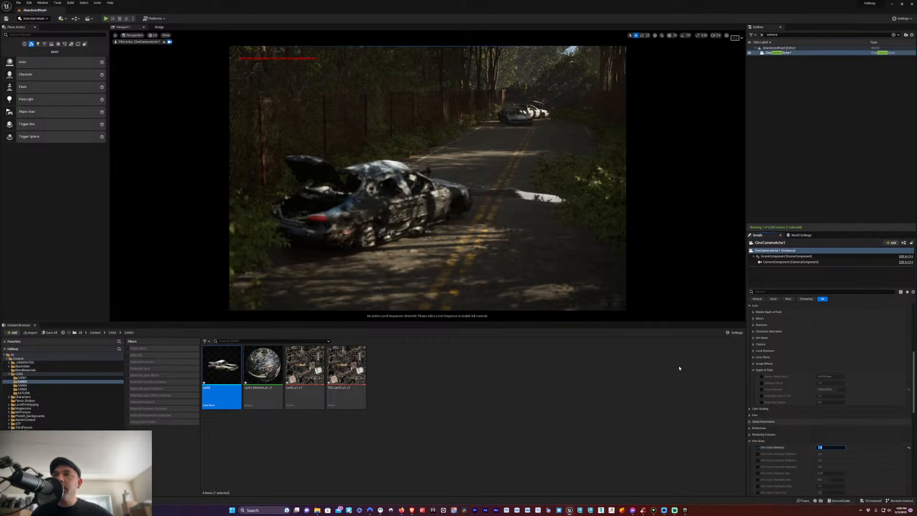
# Fly the piloted camera past the wrecked sedan and frame the windmill behind the trees and chain-link fence
pyautogui.click(478, 266)
pyautogui.moveTo(477, 265); pyautogui.dragTo(481, 242)
pyautogui.scroll(-2, 759, 460)
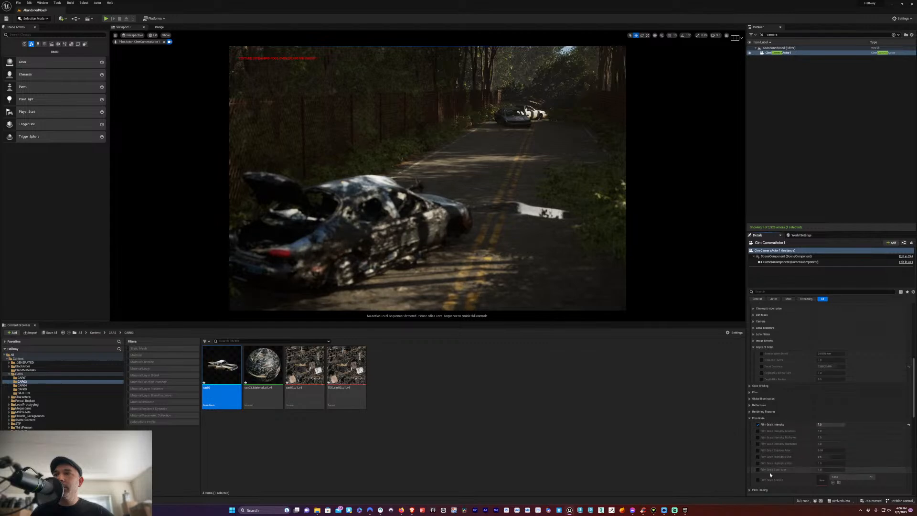
pyautogui.moveTo(431, 254); pyautogui.dragTo(411, 241, button='right')
pyautogui.press('w')
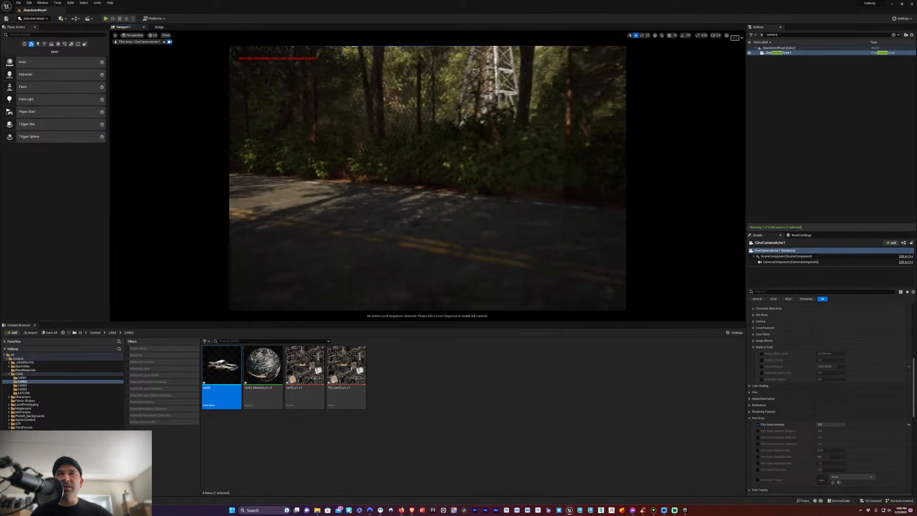
pyautogui.press('s')
pyautogui.press('w')
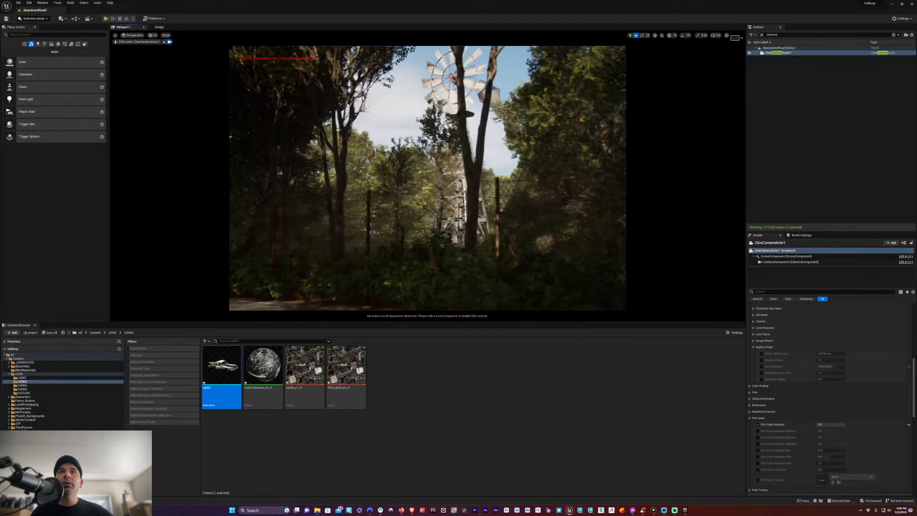
# Fly the piloted camera back to the road and slide the wrecked sedan along it into the foreground before the trees
pyautogui.press('d')
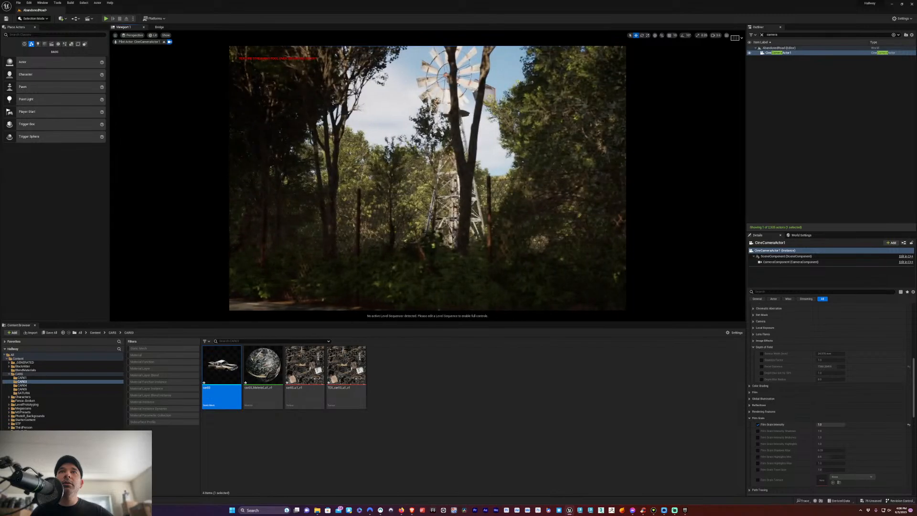
pyautogui.press('d')
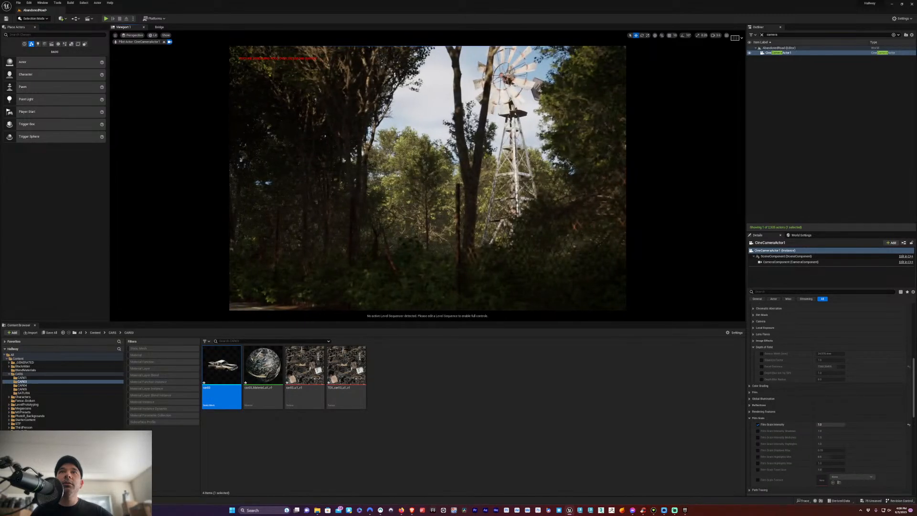
pyautogui.press('d')
pyautogui.press('s')
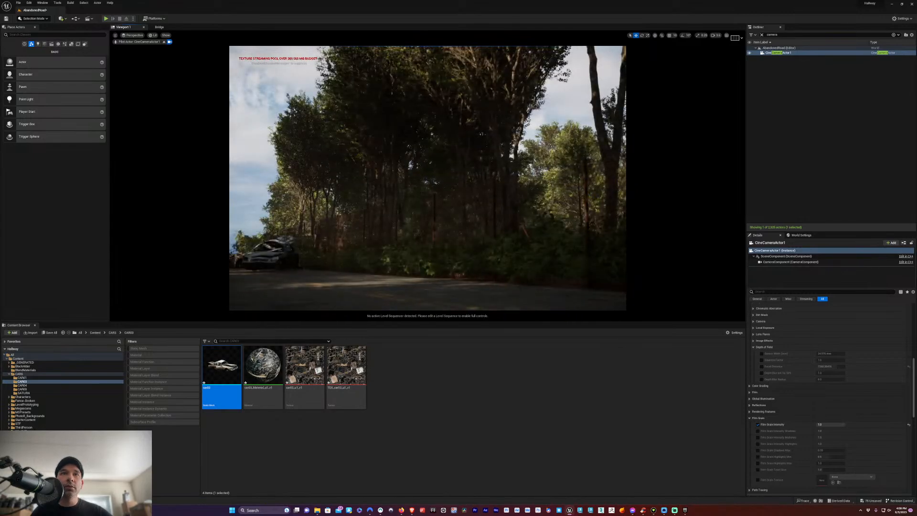
pyautogui.click(270, 253)
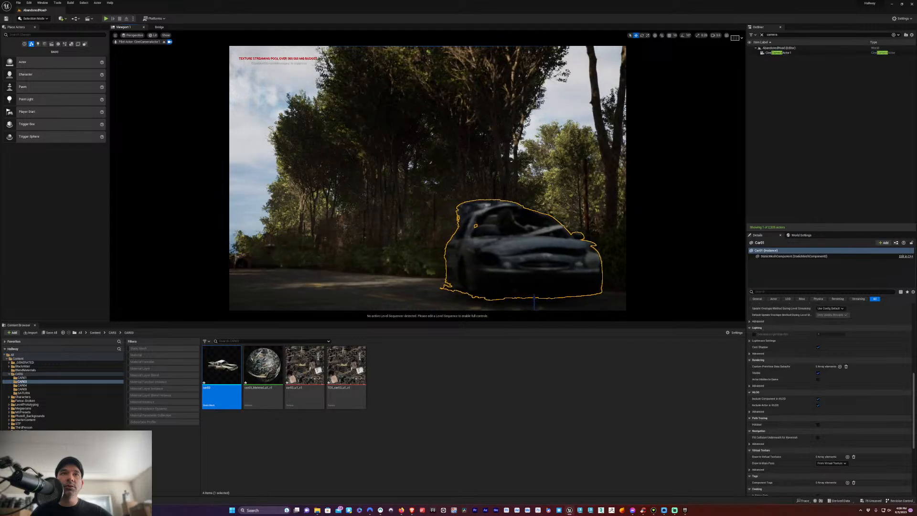
pyautogui.moveTo(534, 302); pyautogui.dragTo(546, 303)
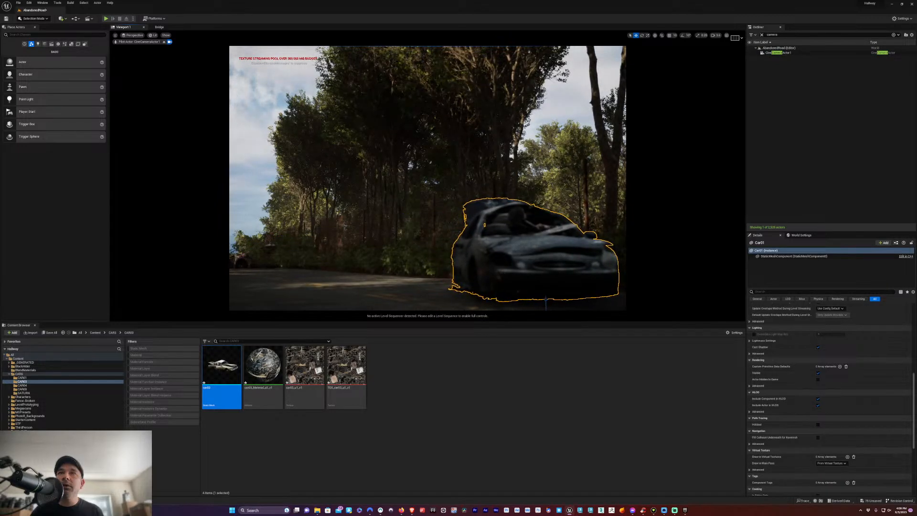
pyautogui.moveTo(427, 178); pyautogui.dragTo(622, 210)
pyautogui.moveTo(342, 293); pyautogui.dragTo(493, 306)
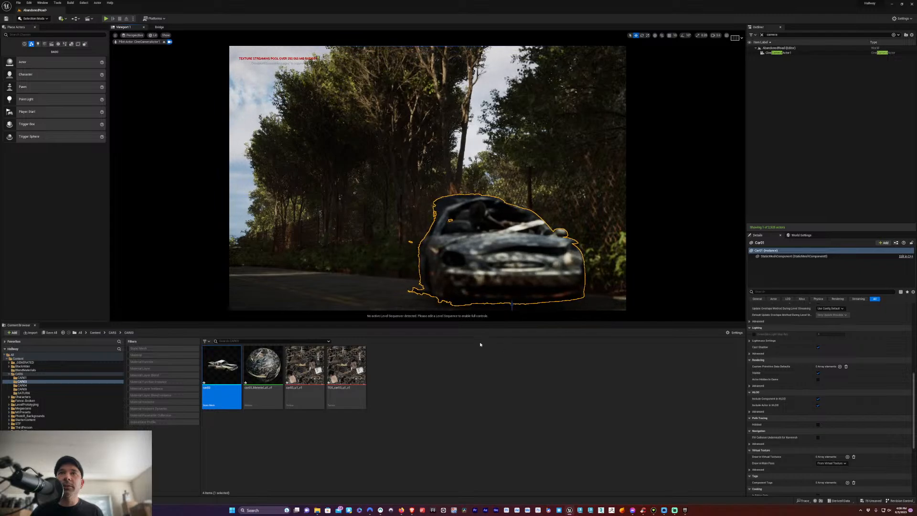
# Swing the piloted camera back toward the windmill and undo the last element moves
pyautogui.moveTo(328, 277); pyautogui.dragTo(424, 268, button='right')
pyautogui.press('s')
pyautogui.press('s')
pyautogui.press('q')
pyautogui.press('w')
pyautogui.press('e')
pyautogui.hotkey('ctrl', 'z')
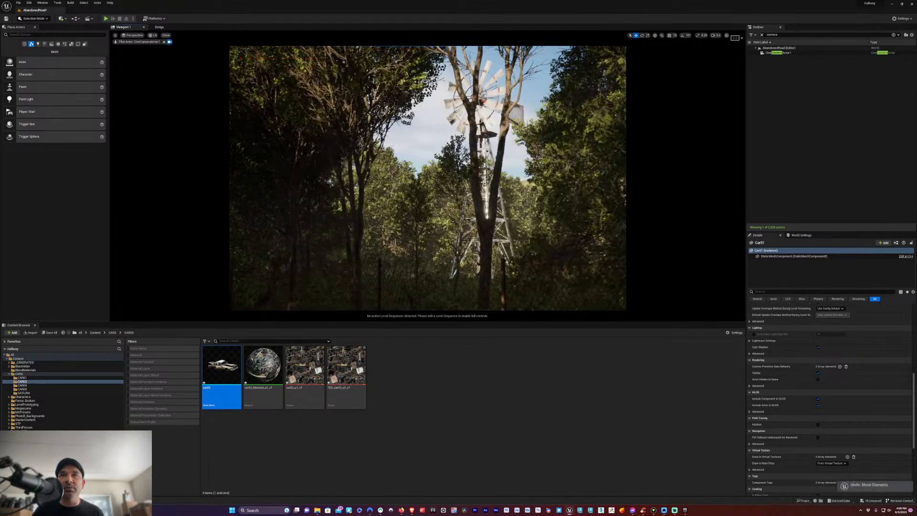
pyautogui.hotkey('ctrl', 'z')
pyautogui.moveTo(427, 178); pyautogui.dragTo(391, 200, button='right')
pyautogui.hotkey('ctrl', 'z')
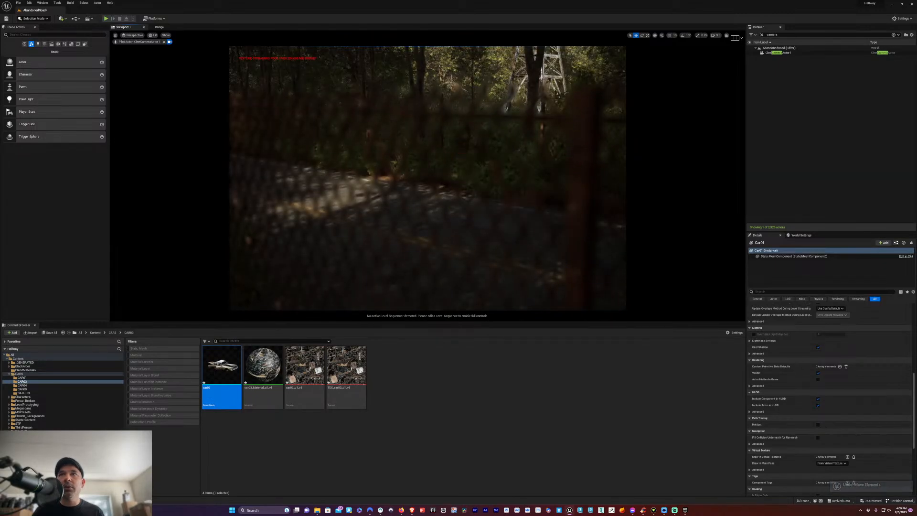
# Reframe the piloted camera behind the chain-link fence with the wrecked sedan in the lower part of the shot below the windmill
pyautogui.moveTo(485, 189); pyautogui.dragTo(363, 191, button='right')
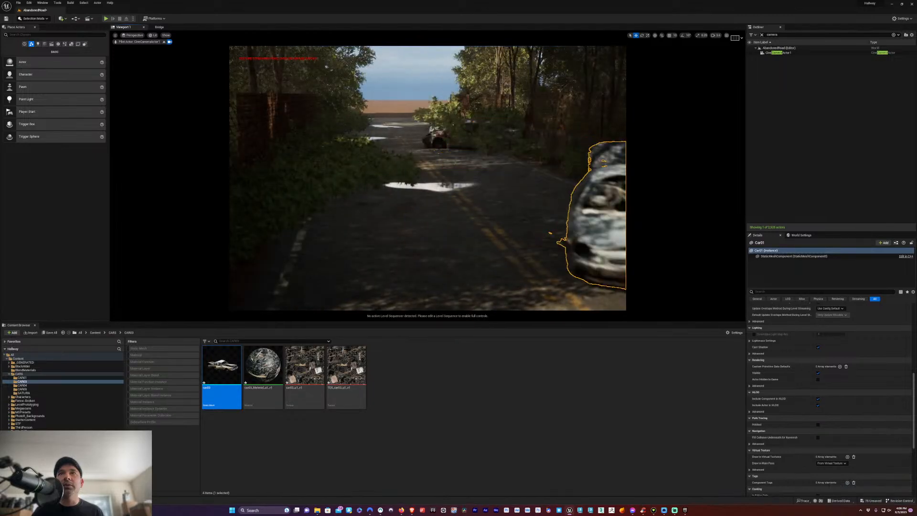
pyautogui.moveTo(428, 178); pyautogui.dragTo(602, 178, button='right')
pyautogui.moveTo(540, 179); pyautogui.dragTo(427, 181, button='right')
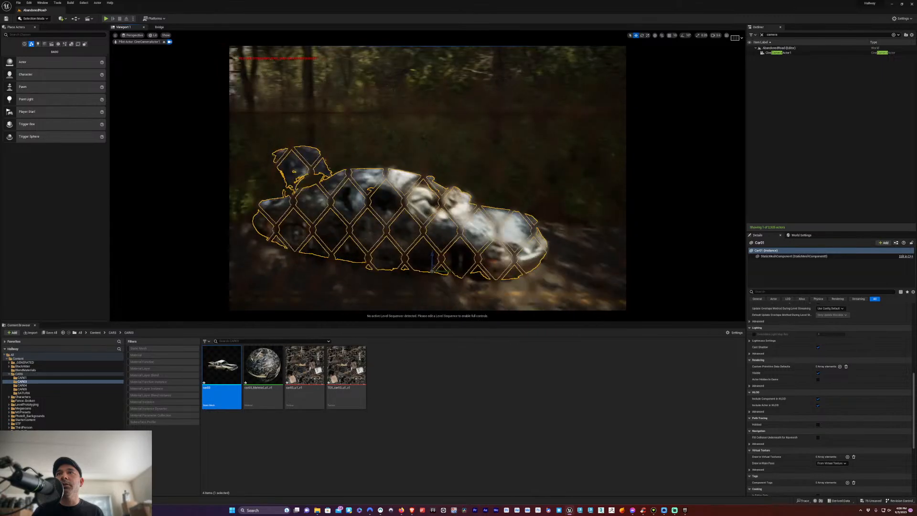
pyautogui.moveTo(428, 178); pyautogui.dragTo(401, 210)
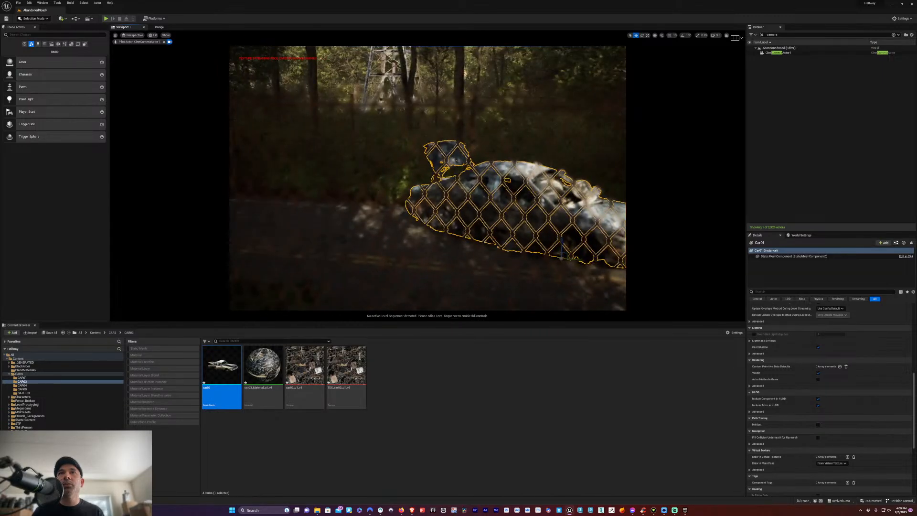
pyautogui.moveTo(427, 178); pyautogui.dragTo(526, 203, button='middle')
pyautogui.moveTo(398, 220); pyautogui.dragTo(363, 188, button='right')
pyautogui.moveTo(427, 178); pyautogui.dragTo(451, 183, button='right')
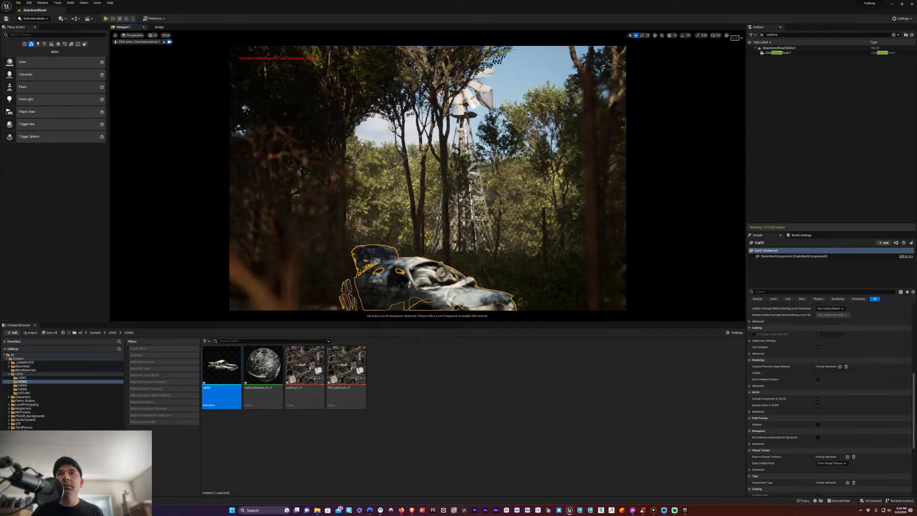
pyautogui.moveTo(451, 183)
pyautogui.mouseDown(button='right')
pyautogui.moveTo(461, 186)
pyautogui.moveTo(439, 181)
pyautogui.mouseUp(button='right')
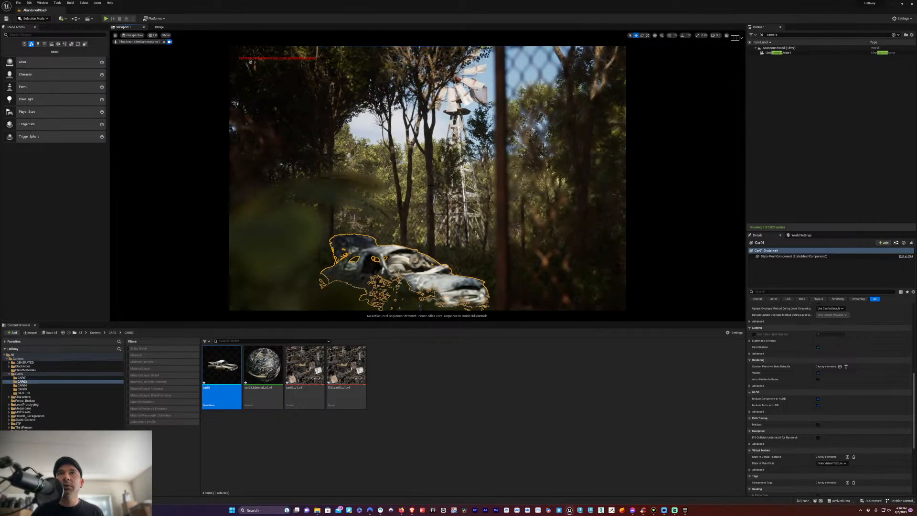
# Move the two black alder trees behind the sedan apart, one away from the windmill and the other toward it
pyautogui.click(430, 184)
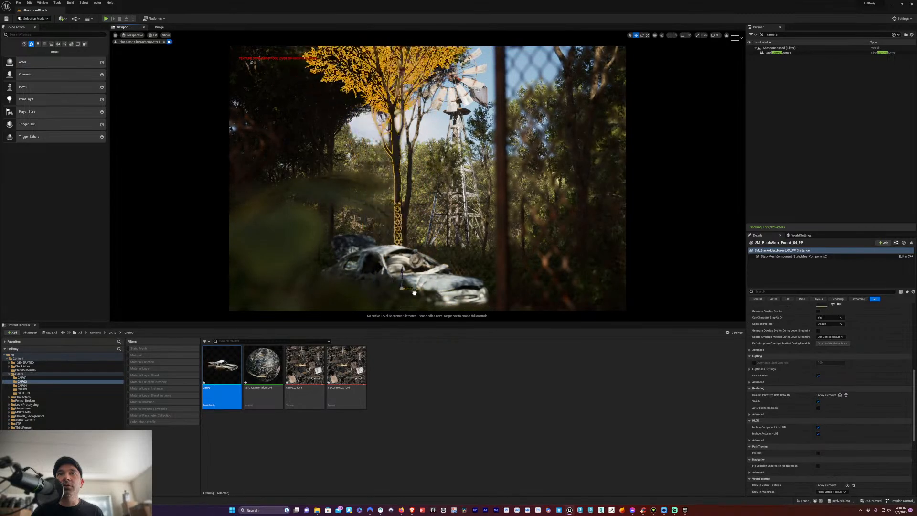
pyautogui.moveTo(397, 295); pyautogui.dragTo(376, 295)
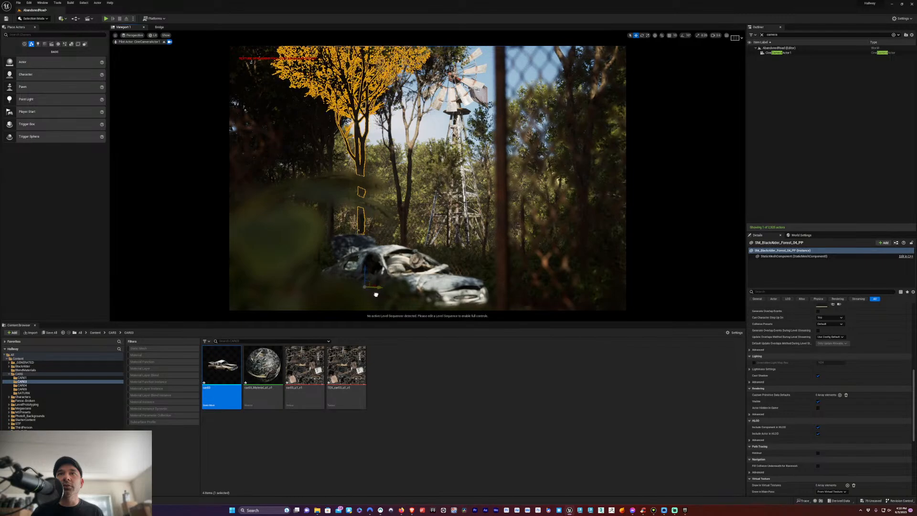
pyautogui.click(409, 183)
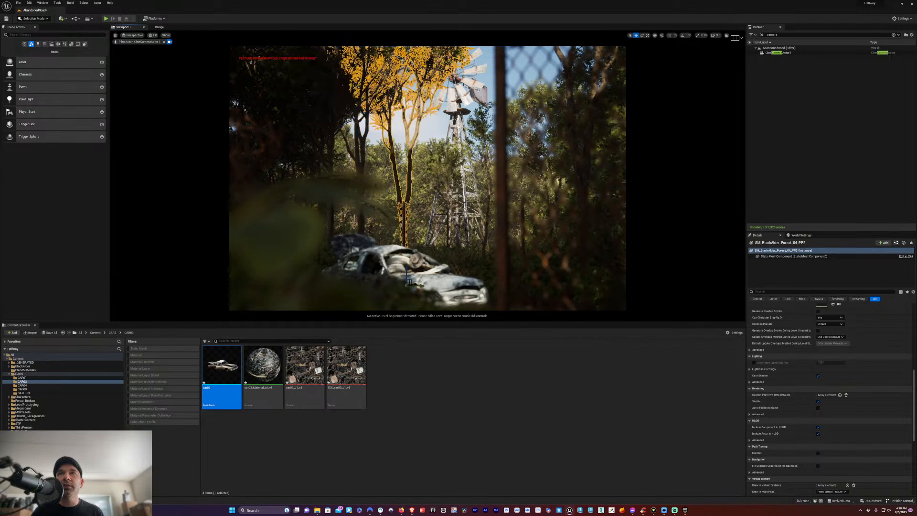
pyautogui.moveTo(411, 287)
pyautogui.mouseDown()
pyautogui.moveTo(382, 287)
pyautogui.moveTo(422, 290)
pyautogui.mouseUp()
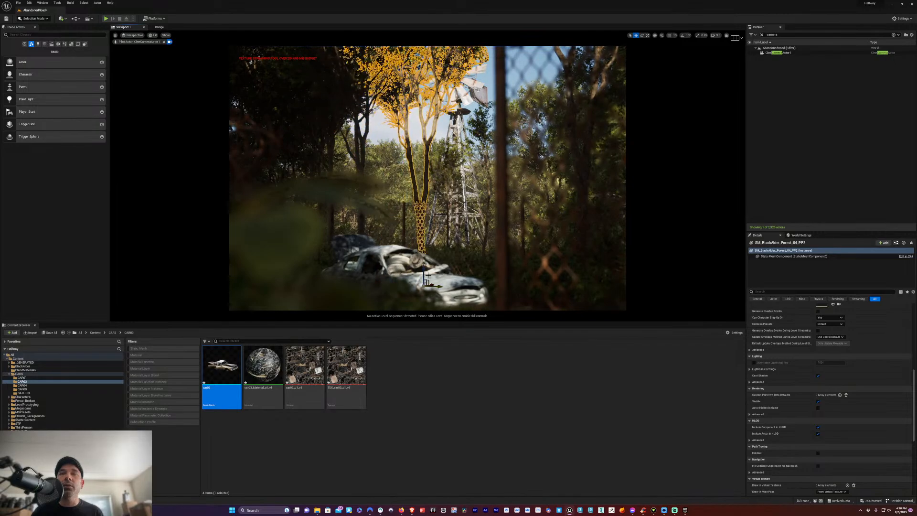
# Scale the alder tree in front of the windmill down uniformly until its crown sits below the windmill's blades
pyautogui.press('e')
pyautogui.press('r')
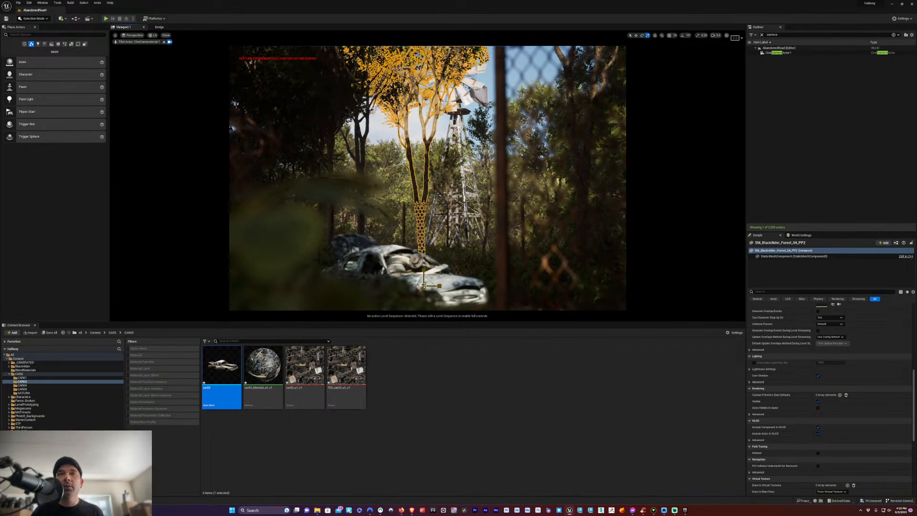
pyautogui.moveTo(423, 286); pyautogui.dragTo(405, 301)
pyautogui.press('w')
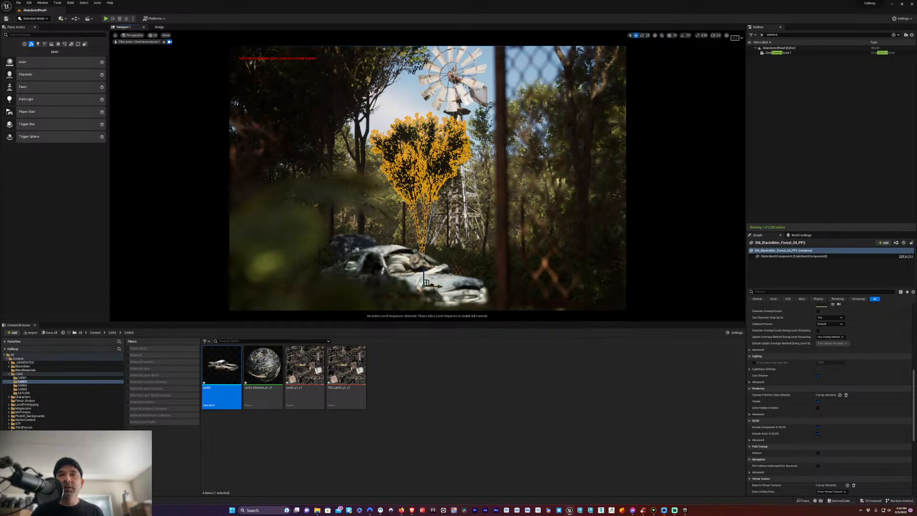
# Leave the cine camera for the free Perspective view and fly up to the shrunken alder tree
pyautogui.click(128, 38)
pyautogui.click(132, 39)
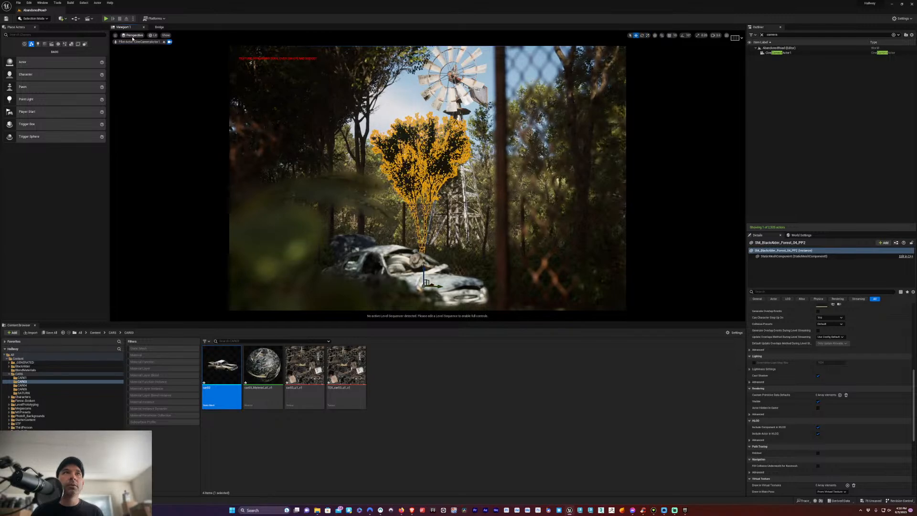
pyautogui.click(132, 38)
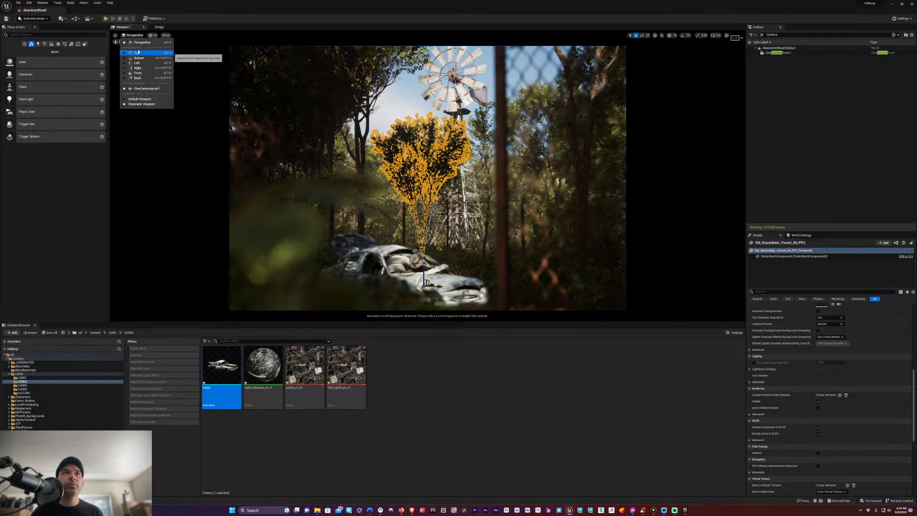
pyautogui.click(153, 43)
pyautogui.click(163, 41)
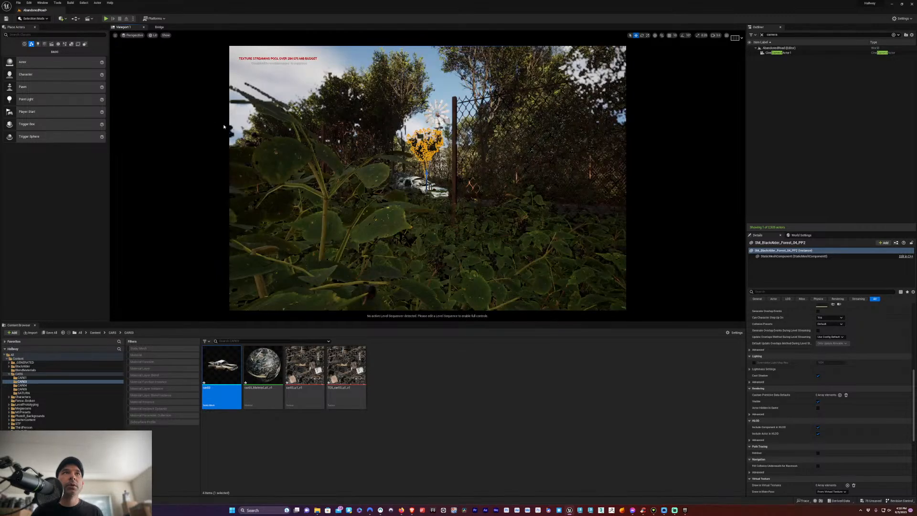
pyautogui.press('w')
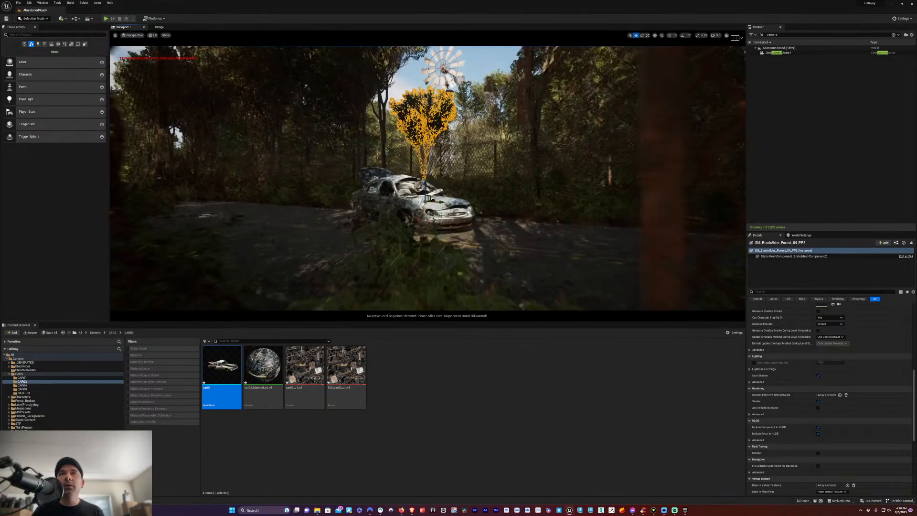
pyautogui.press('f')
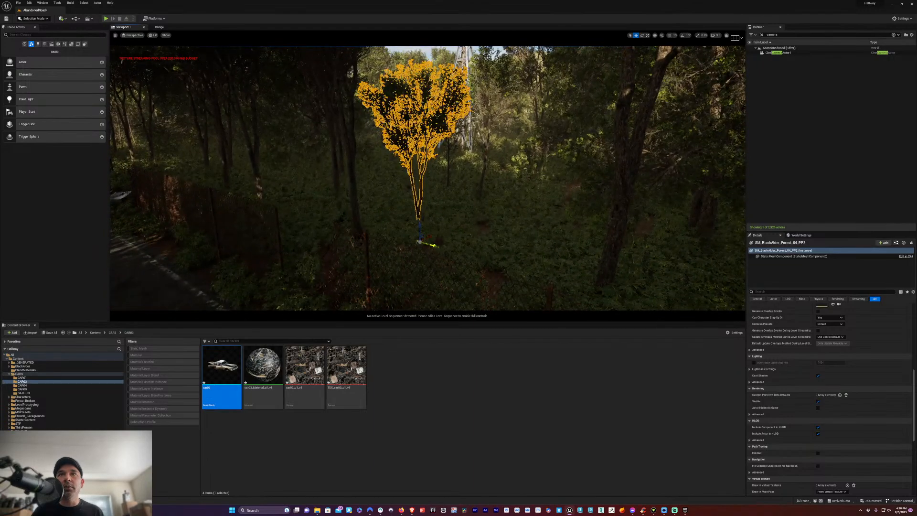
# Duplicate the small alder tree to its right and rotate the copy around its vertical axis
pyautogui.click(516, 264)
pyautogui.press('e')
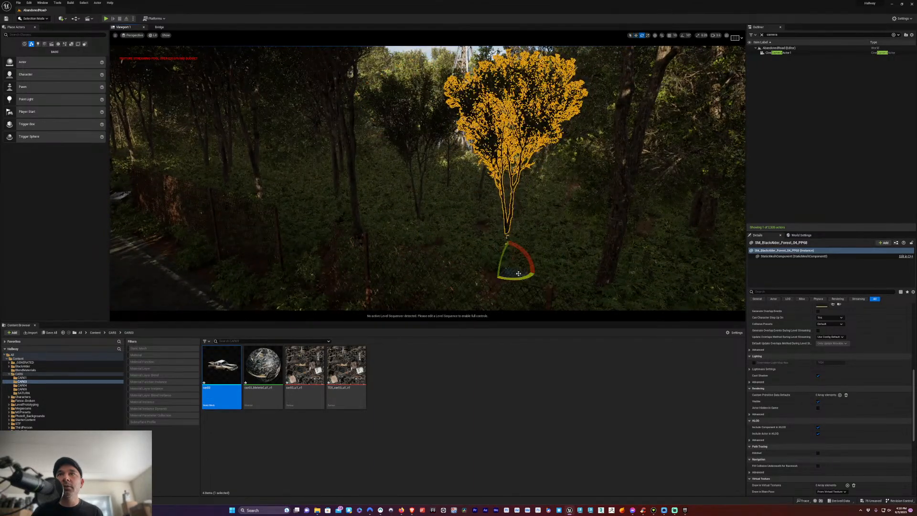
pyautogui.moveTo(527, 277); pyautogui.dragTo(504, 280)
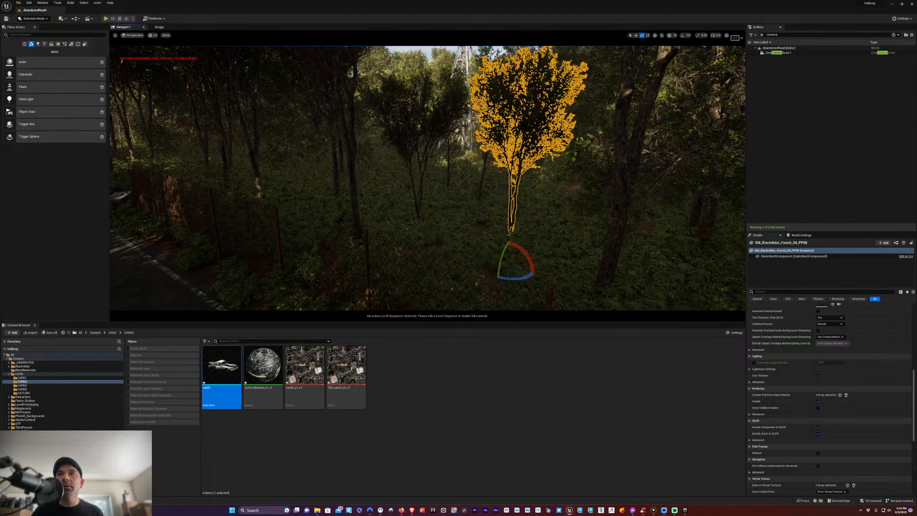
pyautogui.press('w')
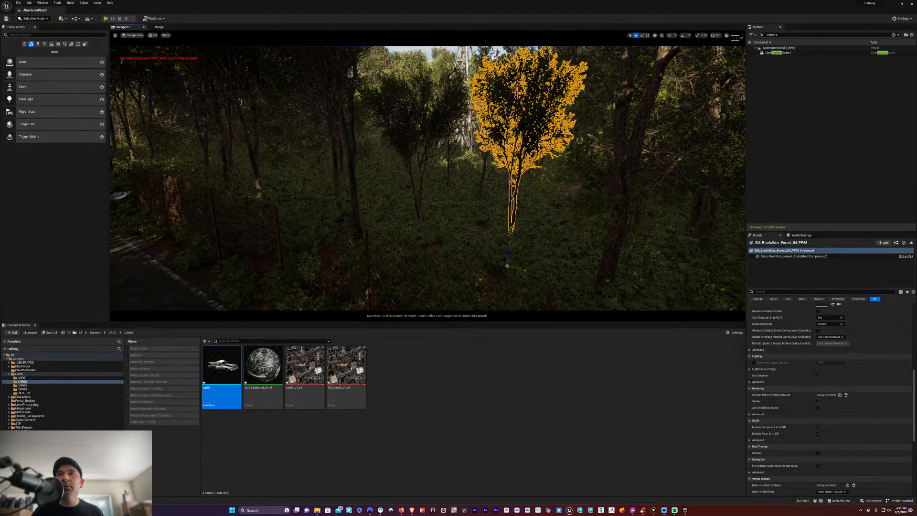
# Place three more copies of the small alder, two farther back in the woods and one closer in the foreground
pyautogui.keyDown('alt'); pyautogui.moveTo(513, 259); pyautogui.dragTo(545, 233); pyautogui.keyUp('alt')
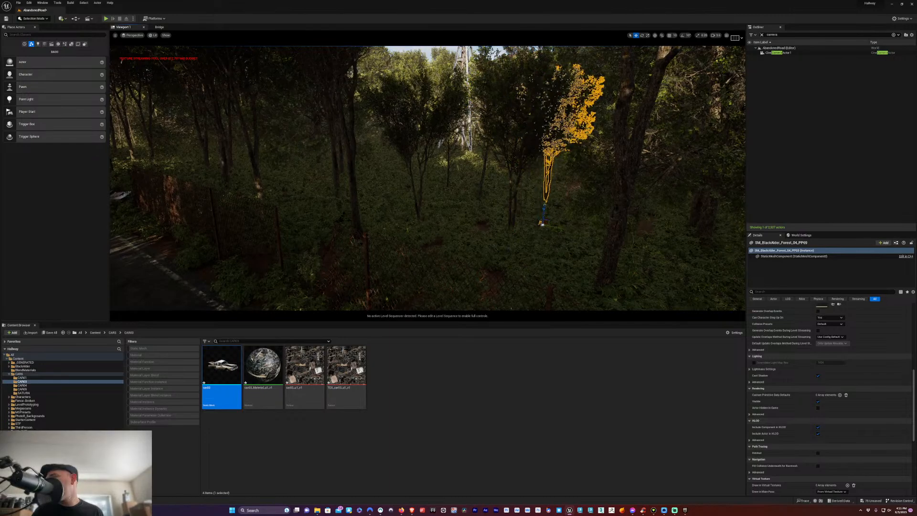
pyautogui.moveTo(543, 224); pyautogui.dragTo(478, 213)
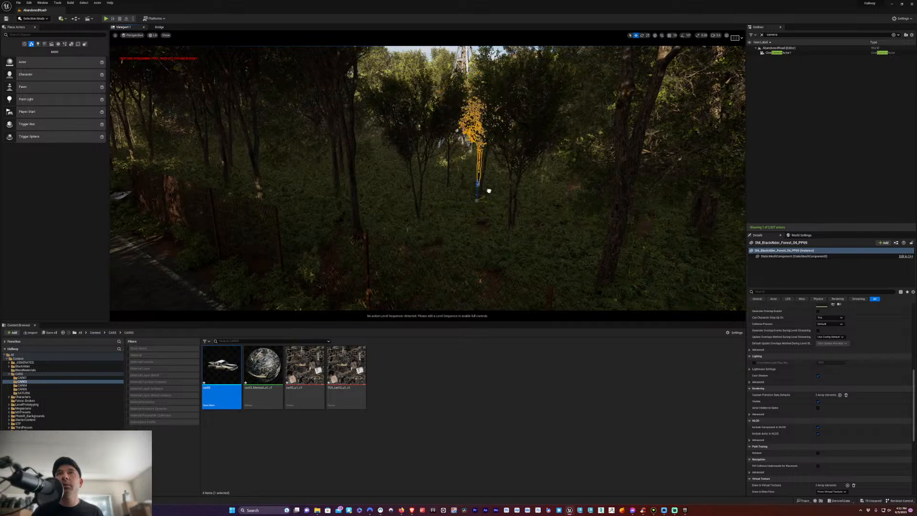
pyautogui.keyDown('alt'); pyautogui.moveTo(477, 185); pyautogui.dragTo(370, 179); pyautogui.keyUp('alt')
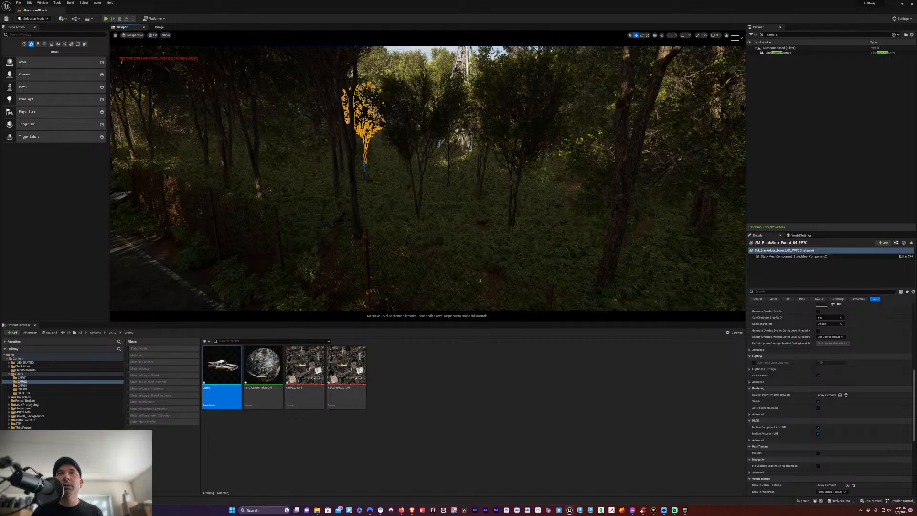
pyautogui.keyDown('alt'); pyautogui.moveTo(371, 179); pyautogui.dragTo(443, 261); pyautogui.keyUp('alt')
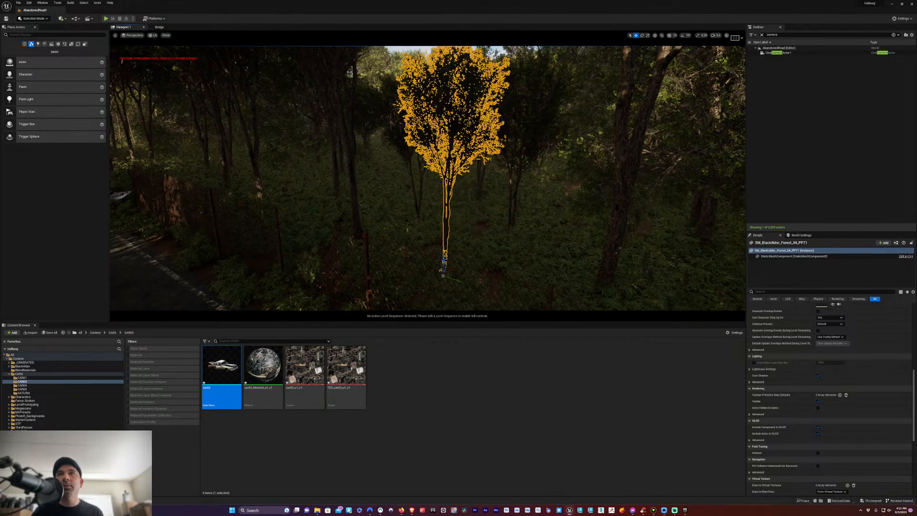
# Scale the foreground alder copy down uniformly, undoing the first scaling attempt
pyautogui.press('e')
pyautogui.press('r')
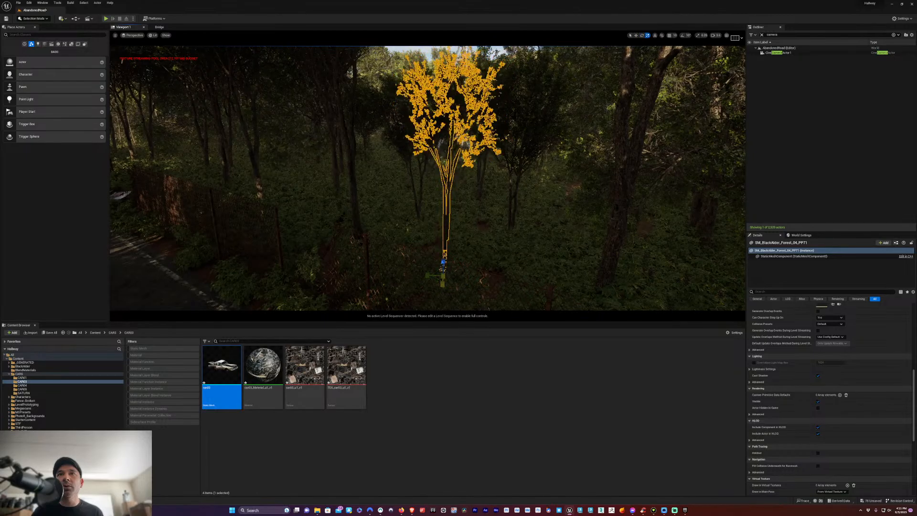
pyautogui.hotkey('ctrl', 'z')
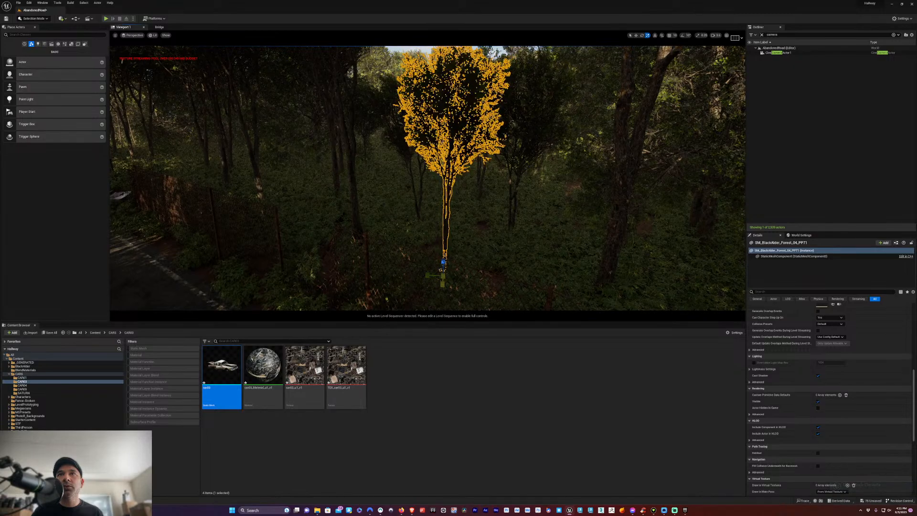
pyautogui.hotkey('ctrl', 'z')
pyautogui.moveTo(445, 283); pyautogui.dragTo(498, 308, button='right')
pyautogui.moveTo(391, 250); pyautogui.dragTo(409, 266, button='right')
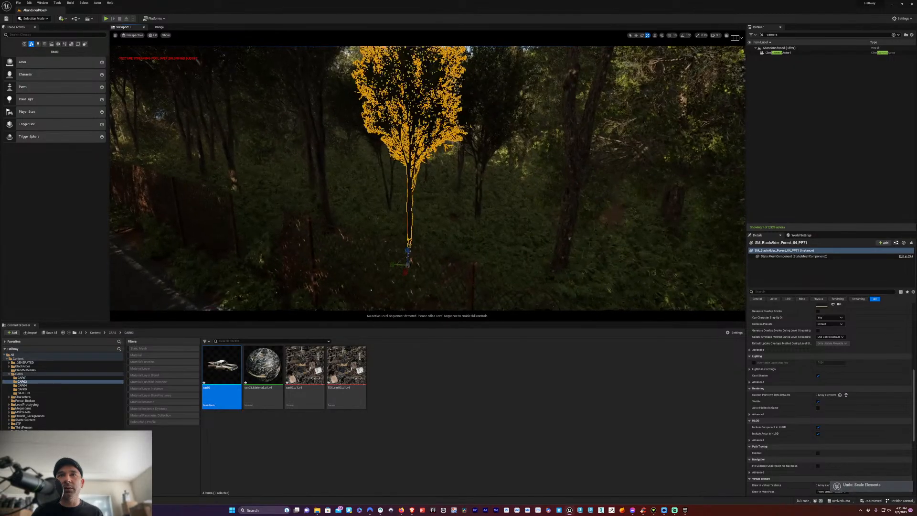
pyautogui.moveTo(409, 266); pyautogui.dragTo(401, 273)
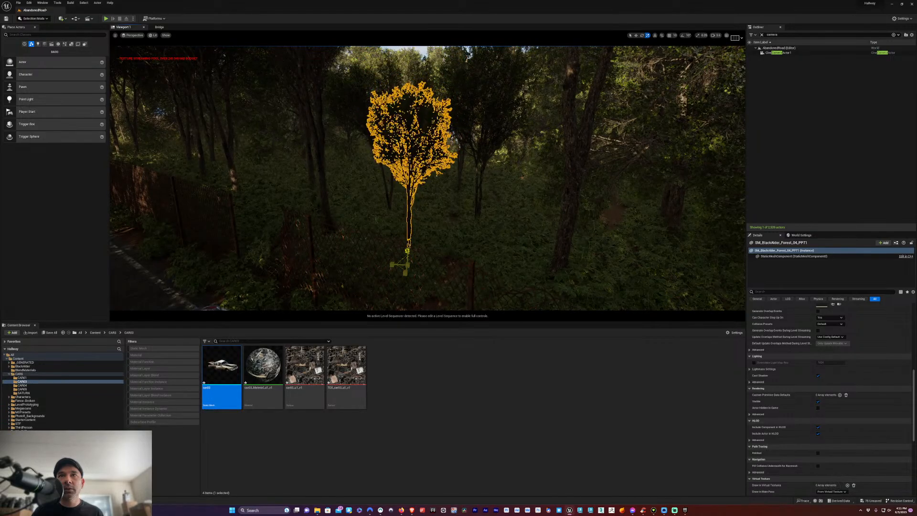
# Duplicate the scaled-down foreground alder to its right and return to the CineCameraActor1 view
pyautogui.press('w')
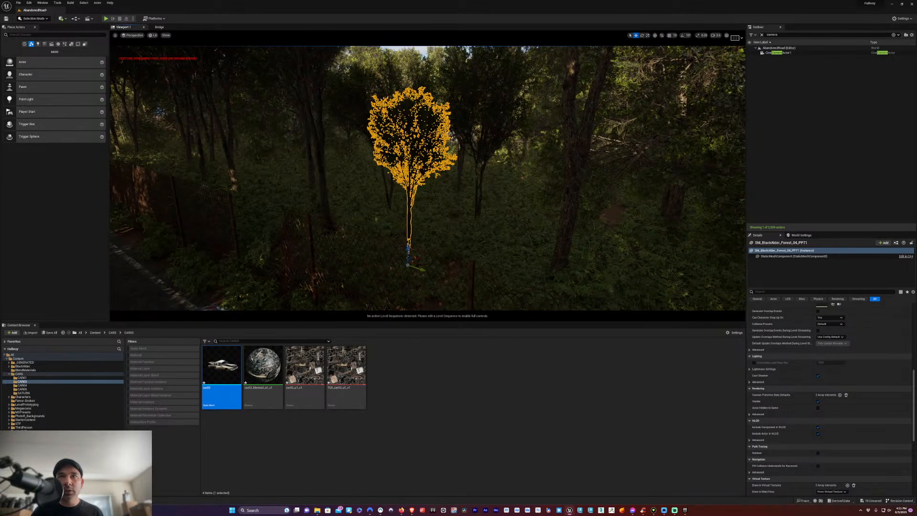
pyautogui.keyDown('alt'); pyautogui.moveTo(415, 265); pyautogui.dragTo(510, 273); pyautogui.keyUp('alt')
pyautogui.moveTo(510, 273); pyautogui.dragTo(186, 287, button='right')
pyautogui.click(134, 35)
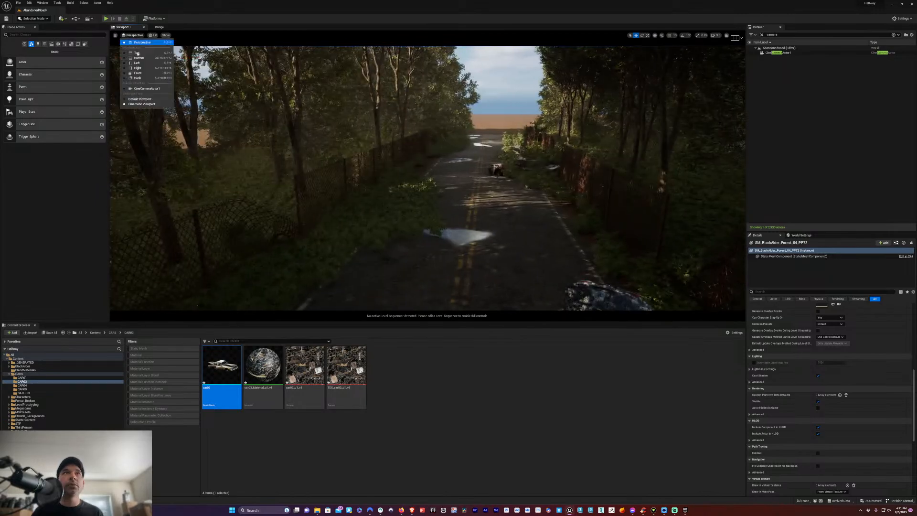
pyautogui.click(143, 91)
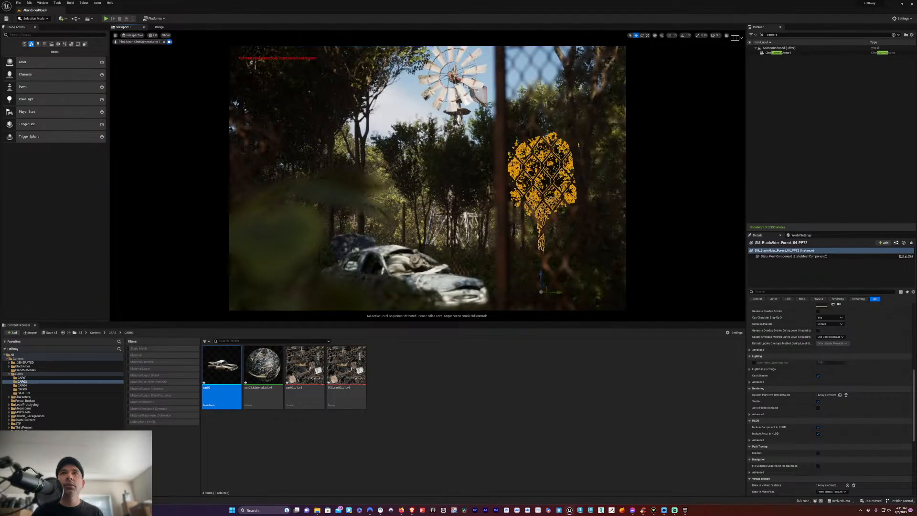
# Move the small alder copy across the shot from in front of the windmill to behind the wrecked sedan, and deselect it
pyautogui.press('Escape')
pyautogui.click(463, 194)
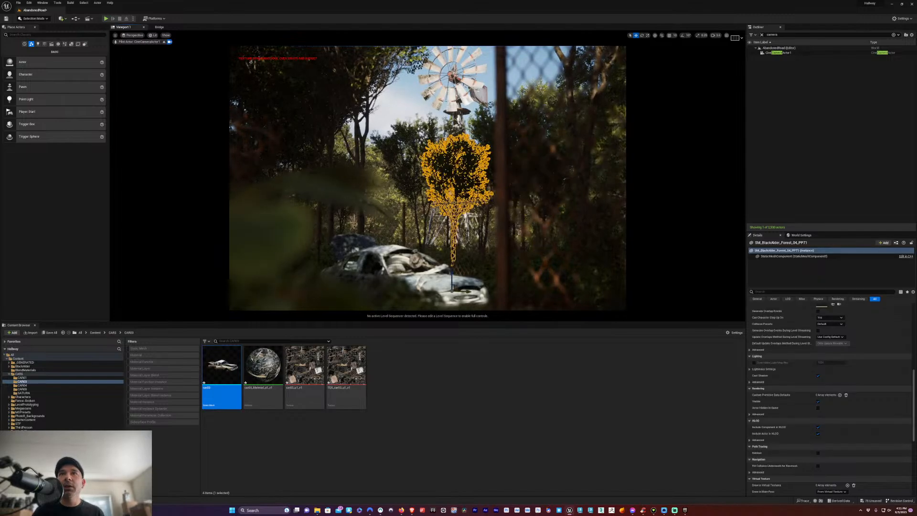
pyautogui.moveTo(467, 293); pyautogui.dragTo(364, 288)
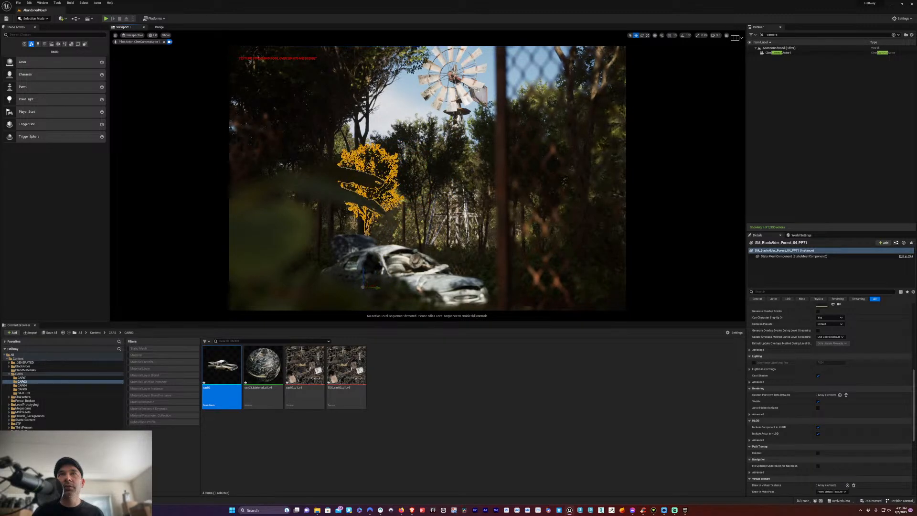
pyautogui.click(399, 121)
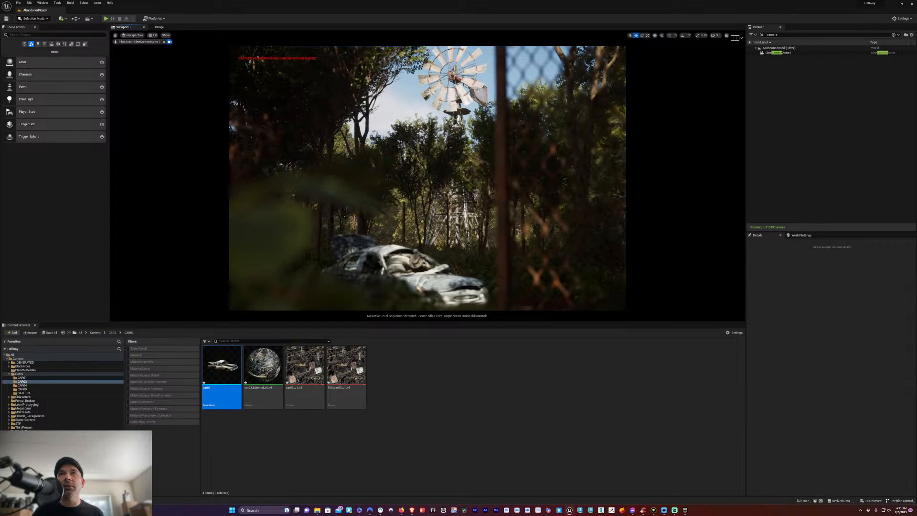
# Reframe the piloted cine camera by tilting it down toward the sedan, and select CineCameraActor1 to go through its lens settings
pyautogui.moveTo(427, 178)
pyautogui.mouseDown(button='middle')
pyautogui.moveTo(425, 160)
pyautogui.moveTo(437, 174)
pyautogui.mouseUp(button='middle')
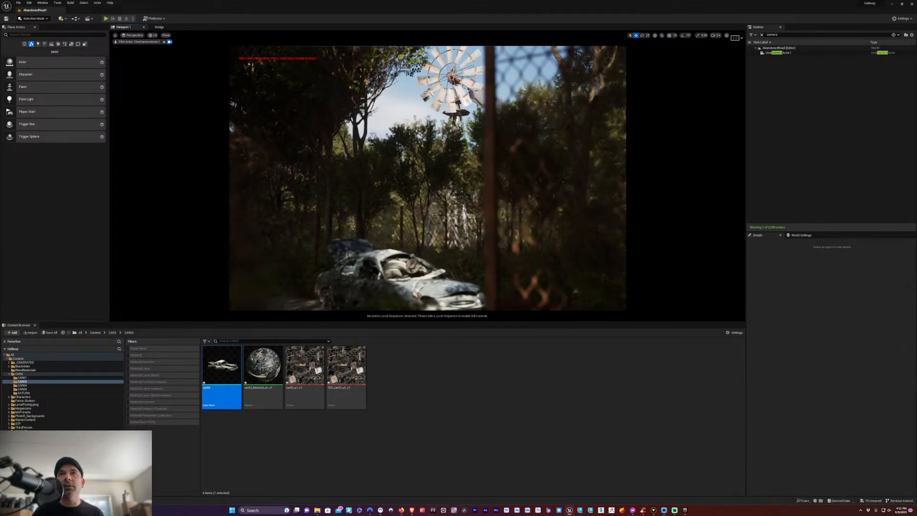
pyautogui.moveTo(428, 179); pyautogui.dragTo(422, 208, button='right')
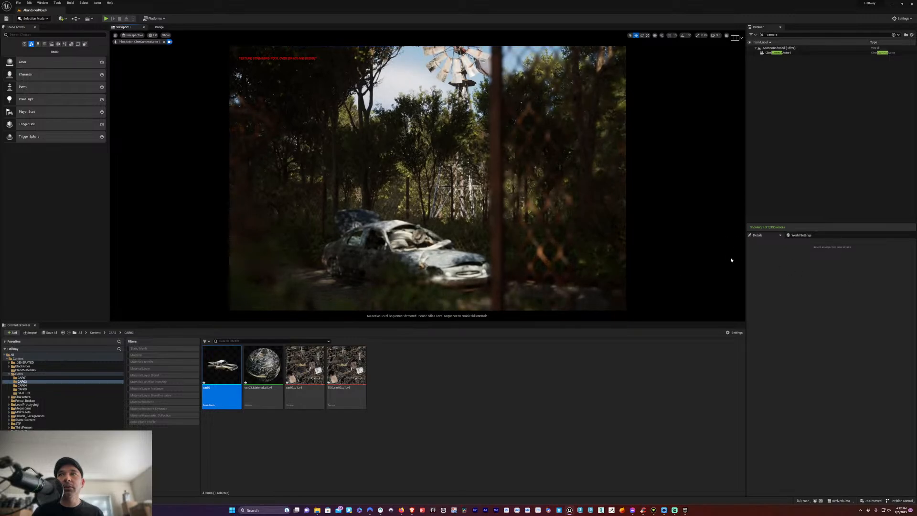
pyautogui.click(776, 53)
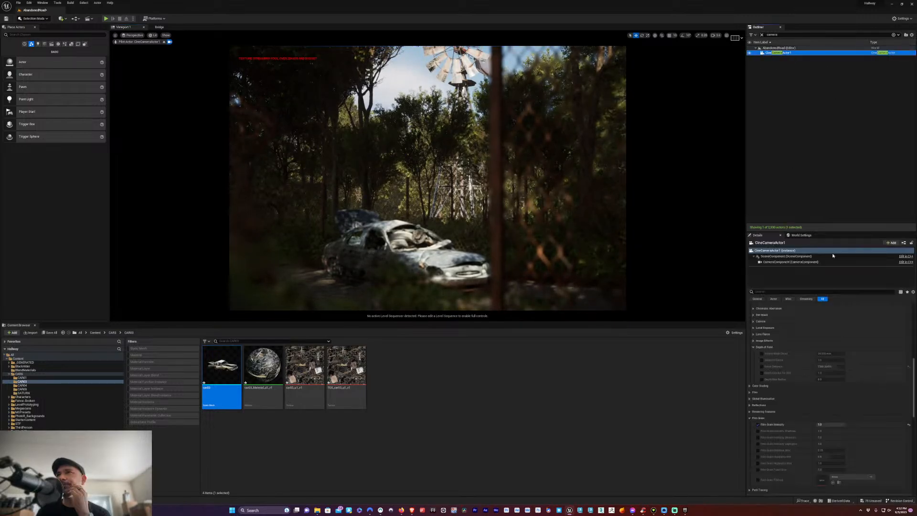
pyautogui.scroll(5, 784, 340)
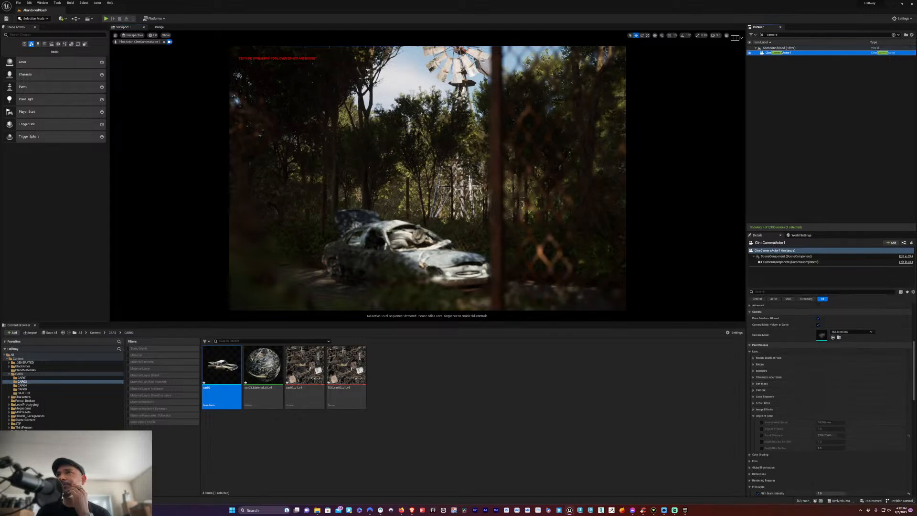
# Set the cine camera's Filmback preset to 16:9 DSLR
pyautogui.scroll(4, 821, 377)
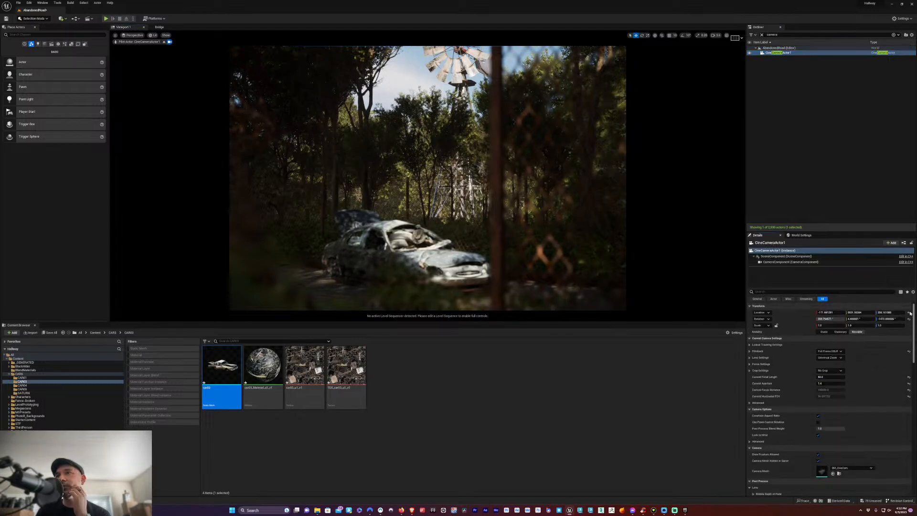
pyautogui.click(834, 353)
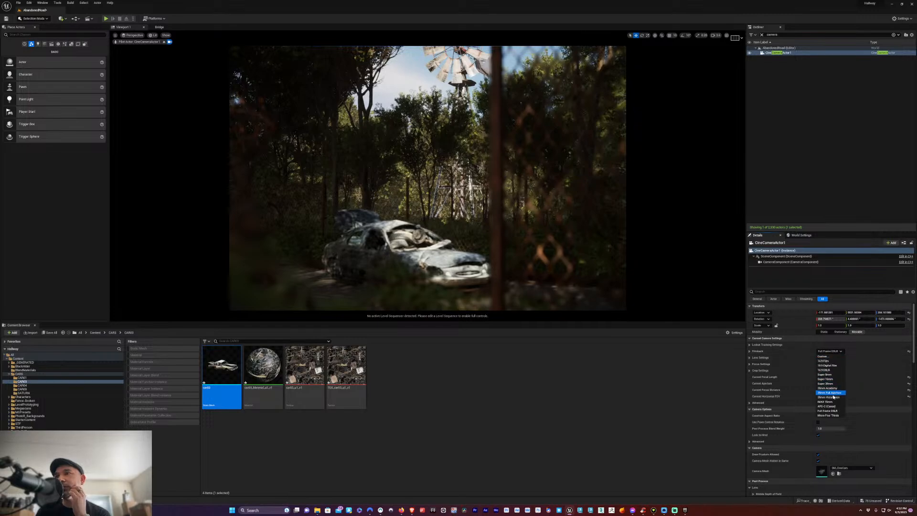
pyautogui.click(837, 371)
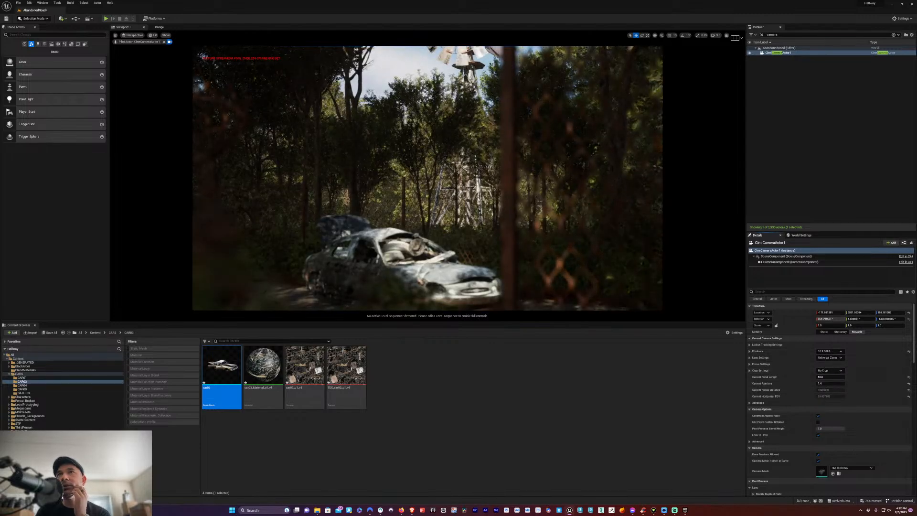
# Reposition the piloted cine camera sideways and in height to frame the wrecked car between the fence posts with the windmill behind
pyautogui.scroll(-3, 439, 203)
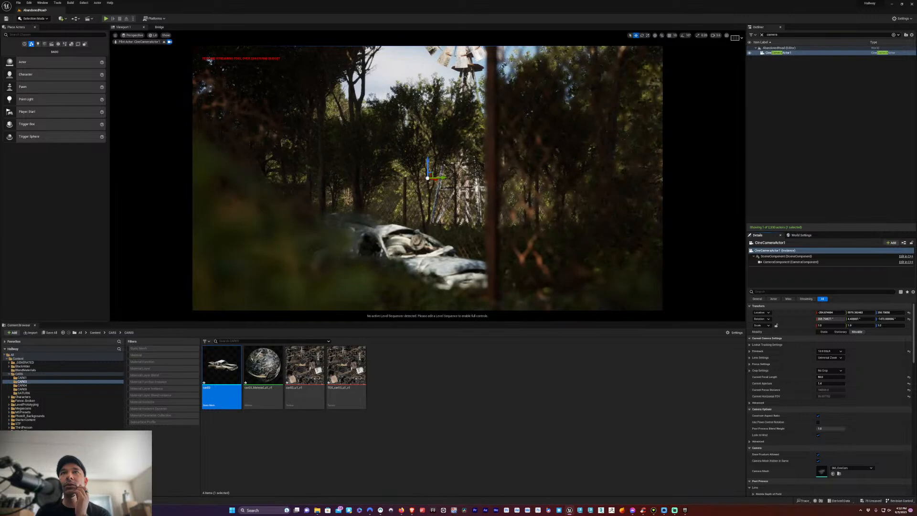
pyautogui.scroll(-3, 441, 224)
pyautogui.moveTo(440, 223)
pyautogui.mouseDown(button='right')
pyautogui.moveTo(441, 213)
pyautogui.moveTo(440, 228)
pyautogui.mouseUp(button='right')
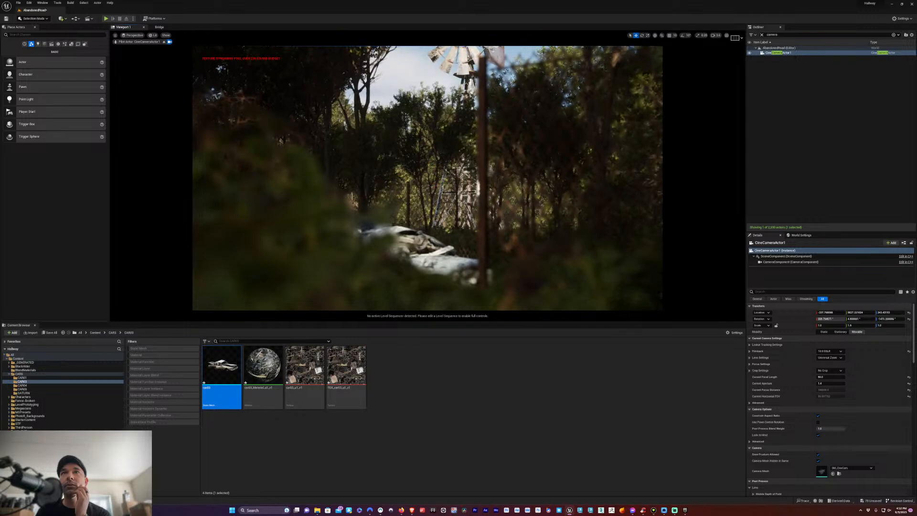
pyautogui.scroll(3, 439, 228)
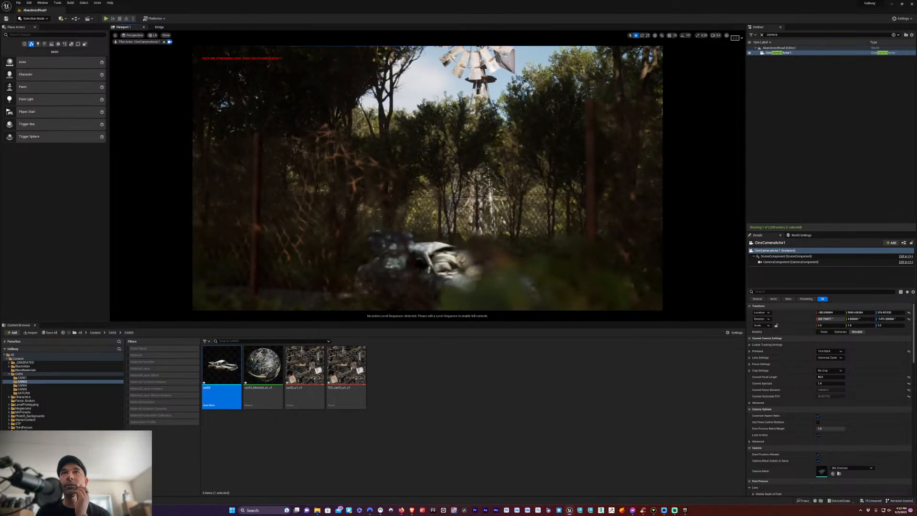
pyautogui.press('q')
pyautogui.press('e')
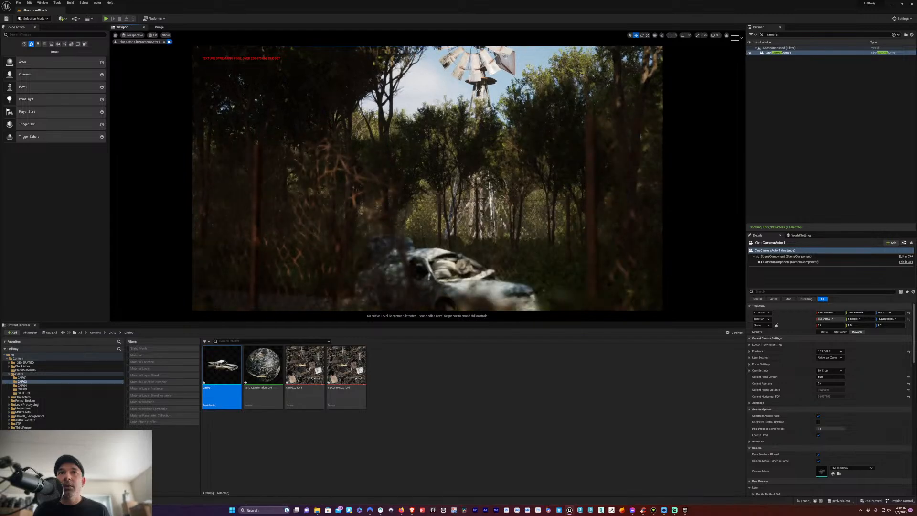
pyautogui.press('d')
pyautogui.press('s')
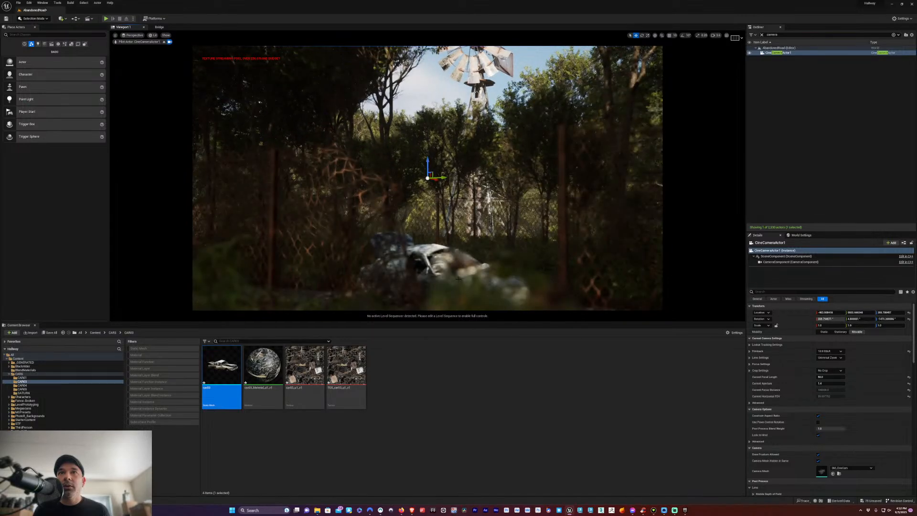
pyautogui.press('q')
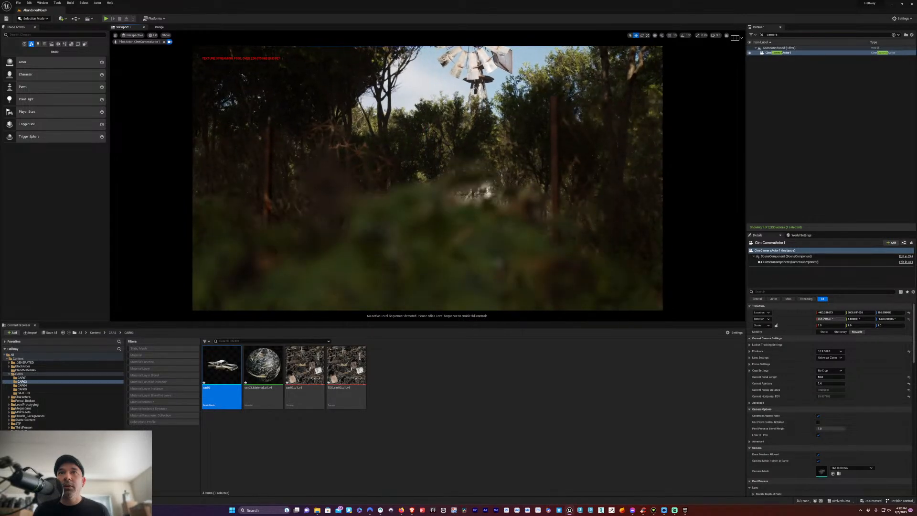
pyautogui.press('e')
pyautogui.press('s')
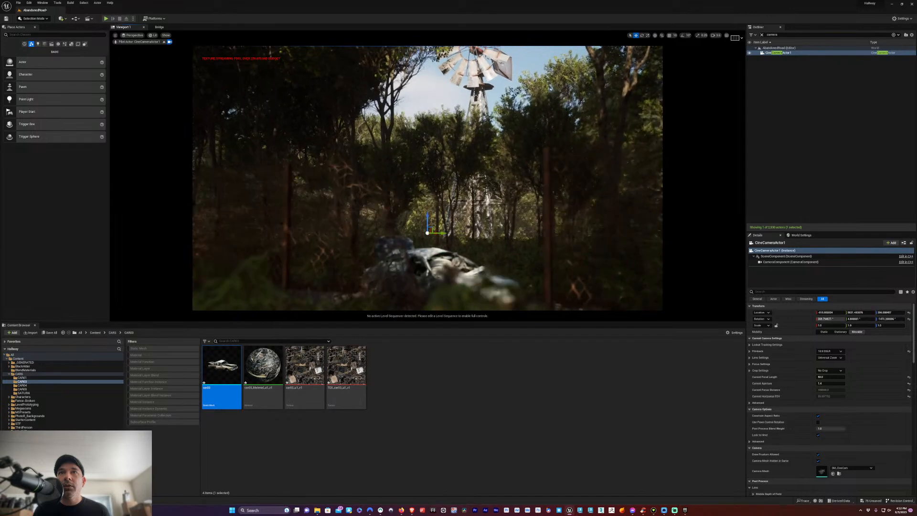
# Pull the piloted camera back into the woods and frame the wrecked car and windmill beside a foreground tree trunk
pyautogui.press('s')
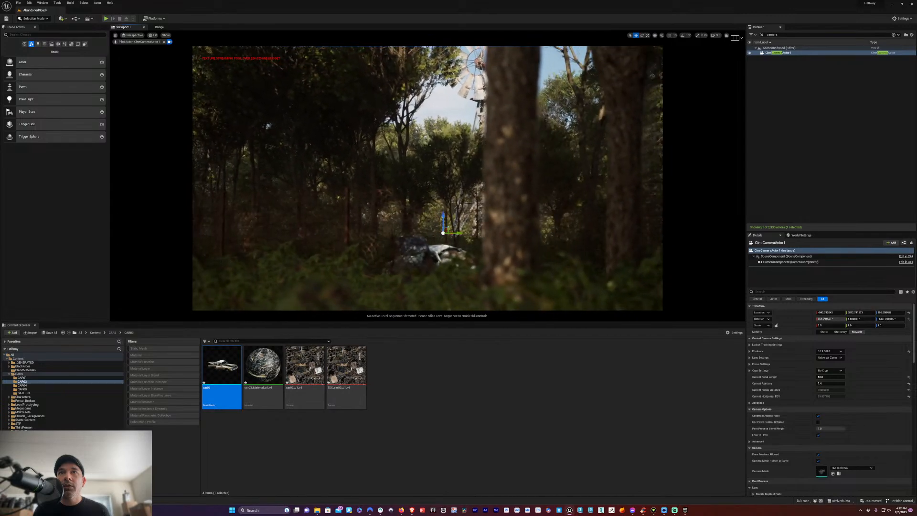
pyautogui.press('s')
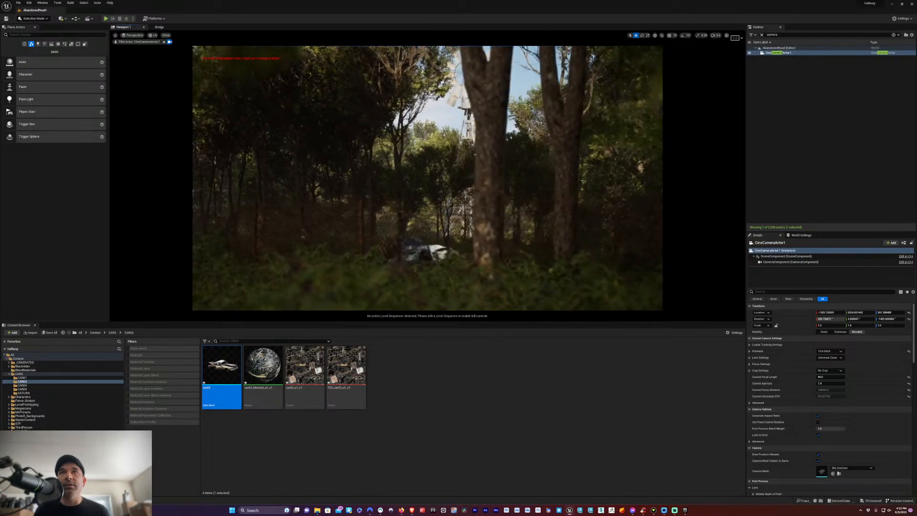
pyautogui.moveTo(441, 243); pyautogui.dragTo(420, 260, button='middle')
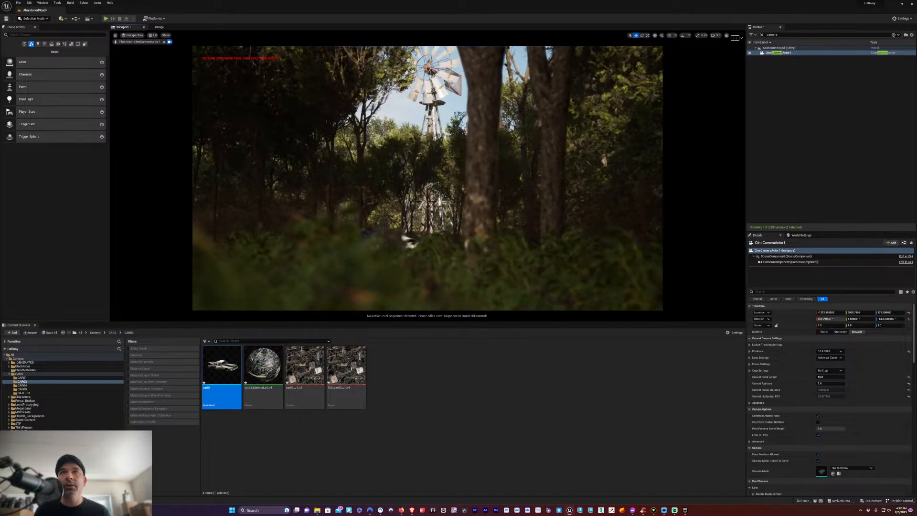
pyautogui.moveTo(428, 201); pyautogui.dragTo(428, 183, button='middle')
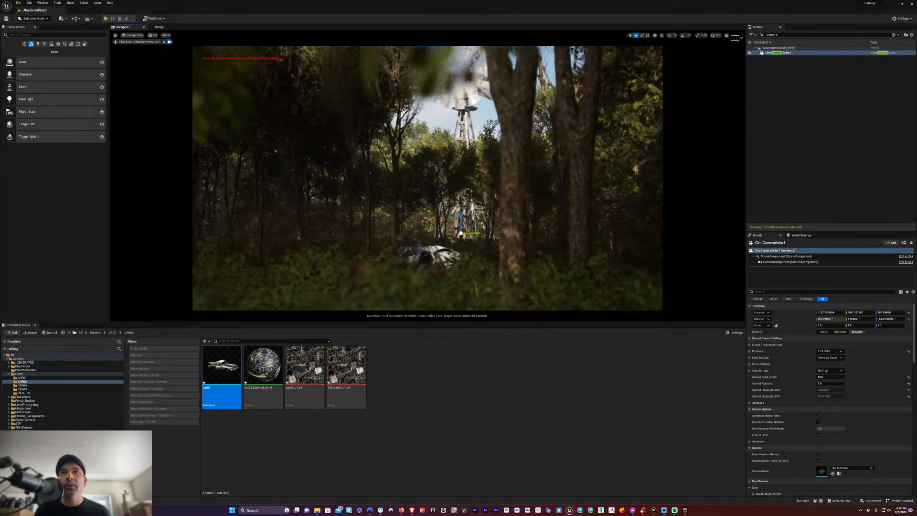
pyautogui.moveTo(427, 200); pyautogui.dragTo(427, 229)
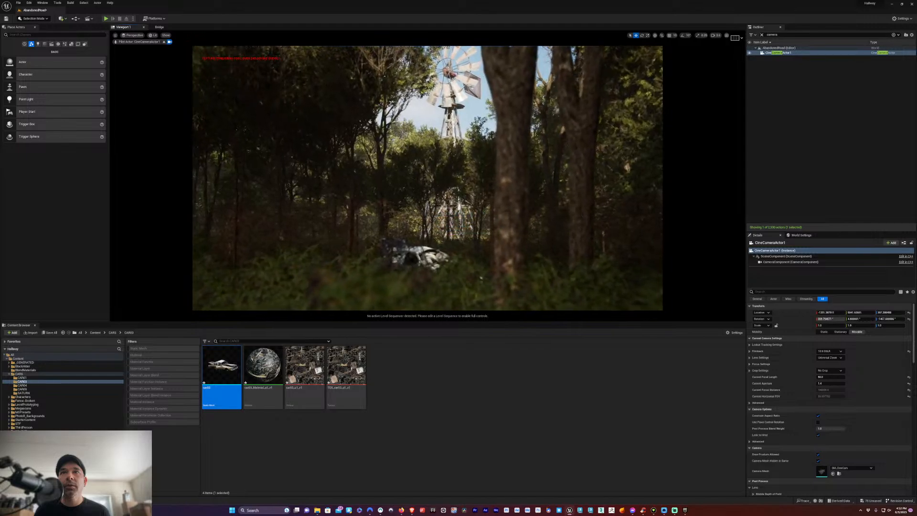
pyautogui.moveTo(427, 191); pyautogui.dragTo(419, 151)
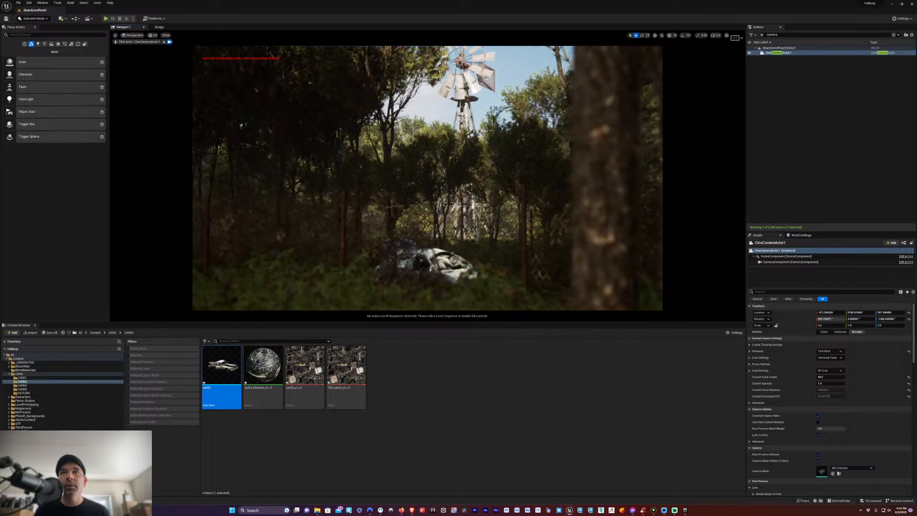
# Stop piloting the cine camera and fly the free view past the wrecked car to look along the road
pyautogui.click(163, 42)
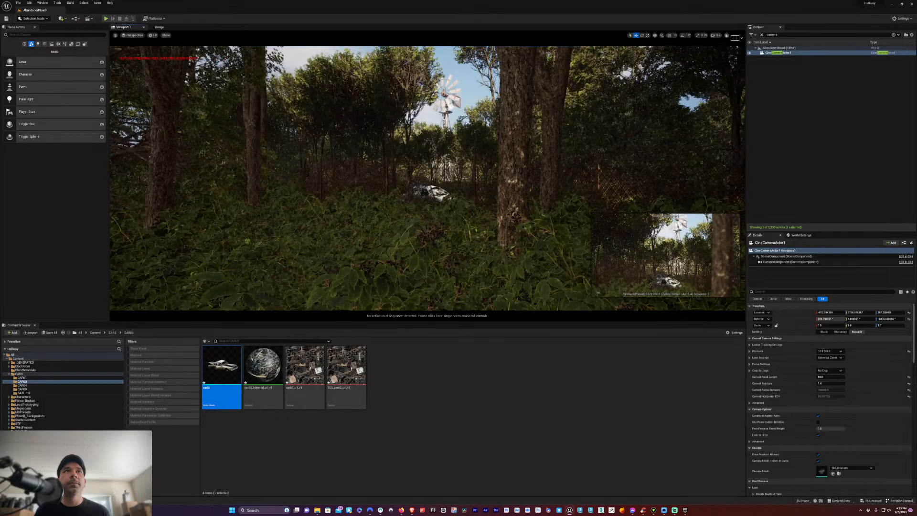
pyautogui.press('w')
pyautogui.press('w')
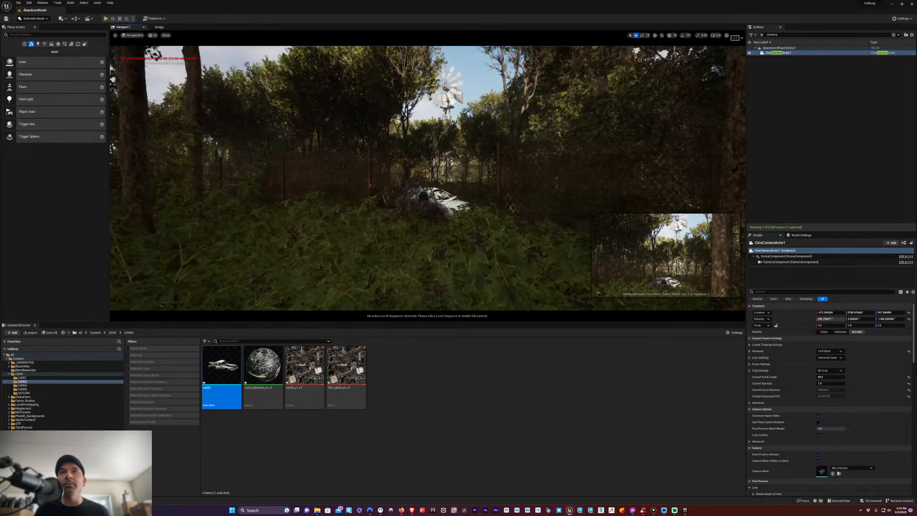
pyautogui.press('w')
pyautogui.press('w')
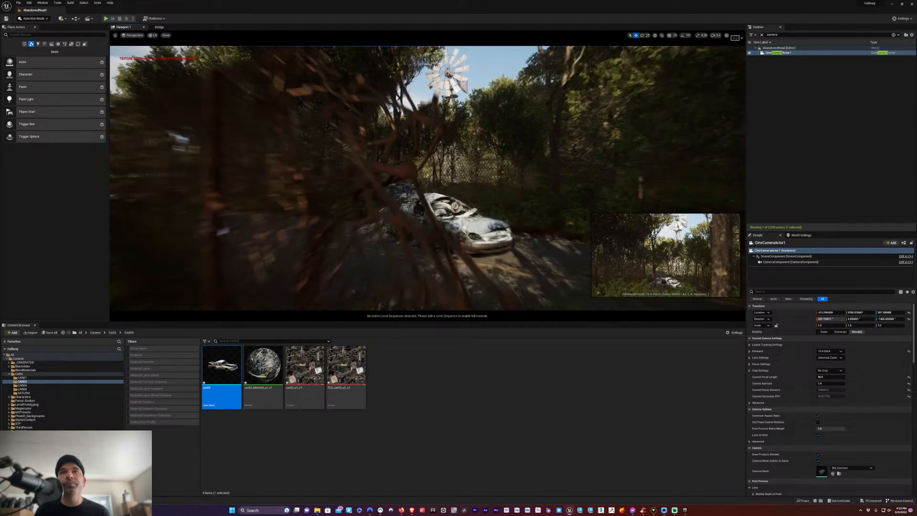
pyautogui.press('w')
pyautogui.moveTo(445, 266); pyautogui.dragTo(376, 267, button='right')
pyautogui.press('w')
pyautogui.moveTo(234, 171); pyautogui.dragTo(238, 171, button='right')
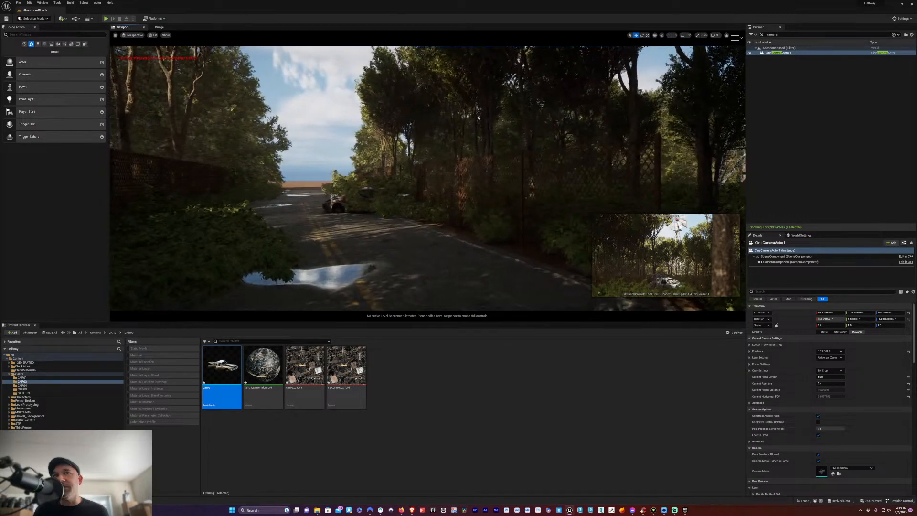
# Show the project's top-level Content folder and open Quixel Bridge from there to add Quixel content
pyautogui.click(33, 18)
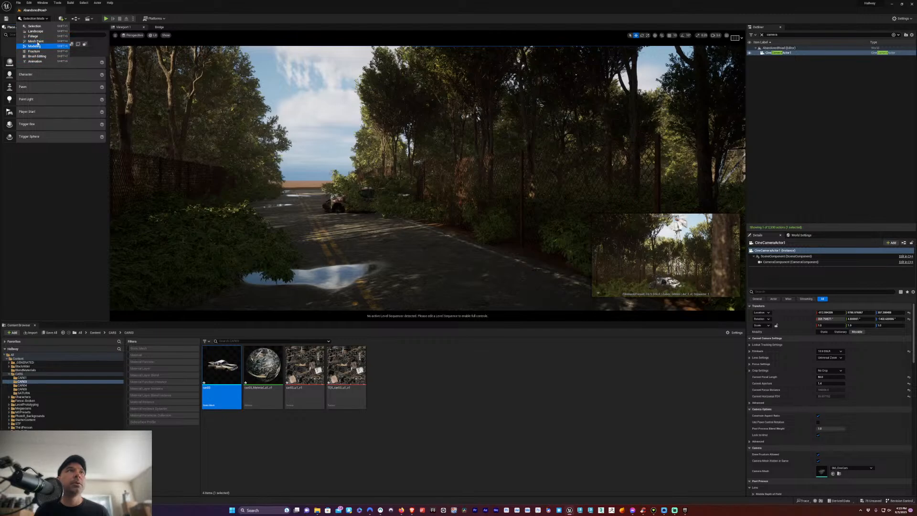
pyautogui.click(434, 383)
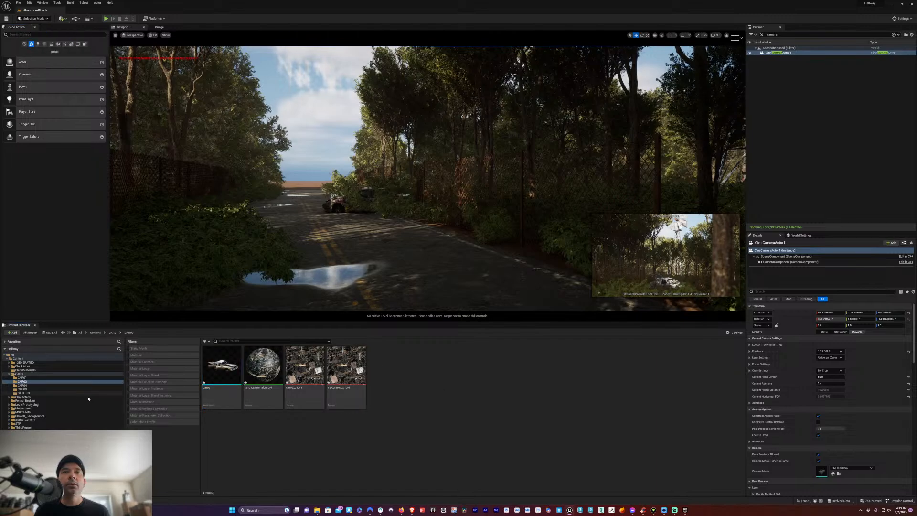
pyautogui.click(21, 359)
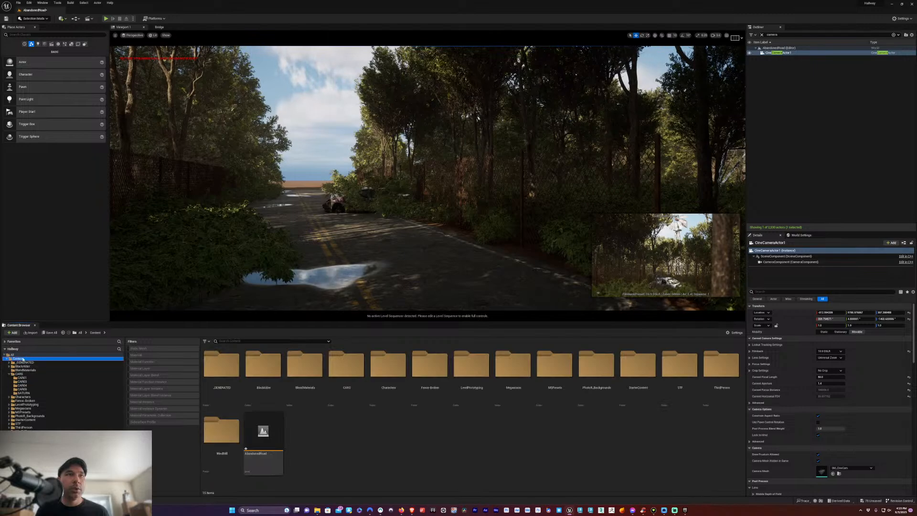
pyautogui.rightClick(373, 453)
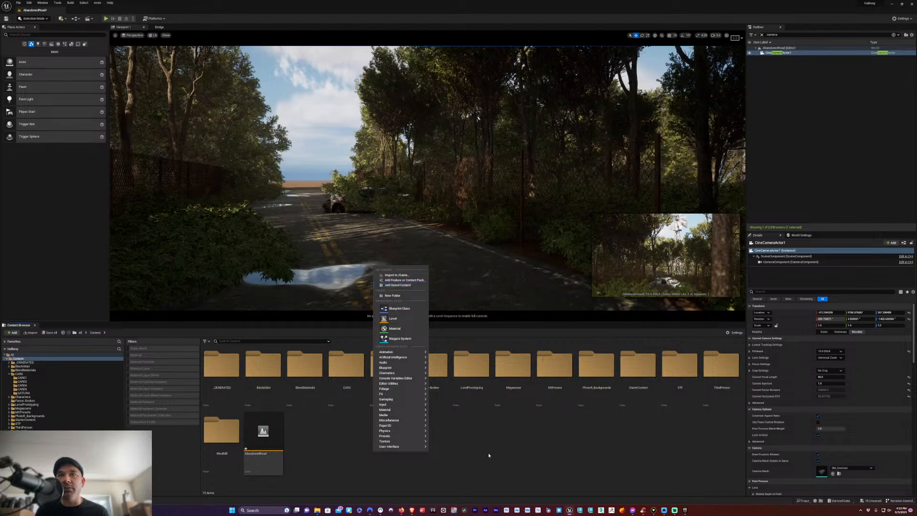
pyautogui.click(398, 285)
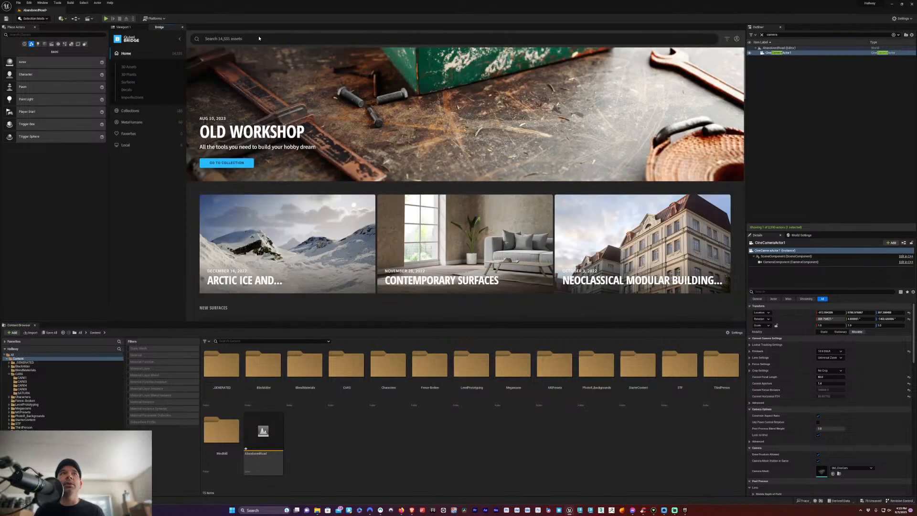
# Search the Bridge library for "Leaves" and browse the matching surfaces and plants
pyautogui.click(256, 37)
pyautogui.write('Leaves')
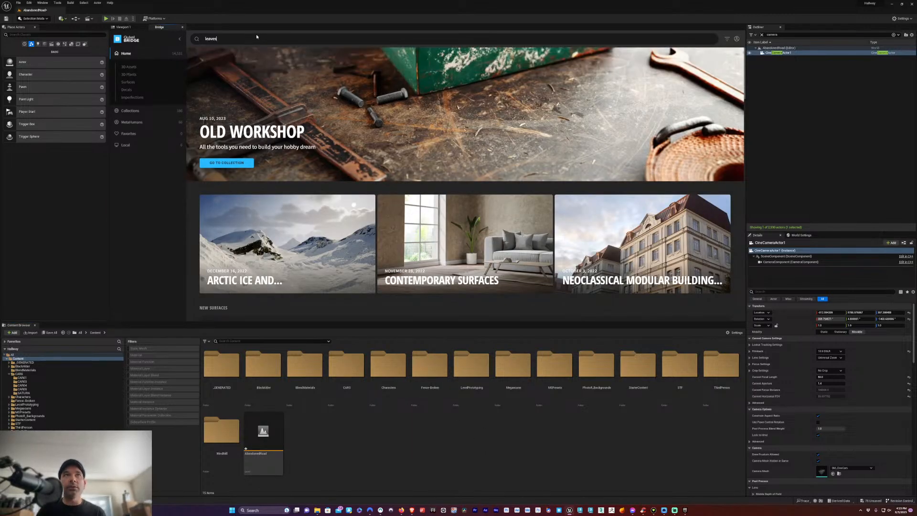
pyautogui.press('Return')
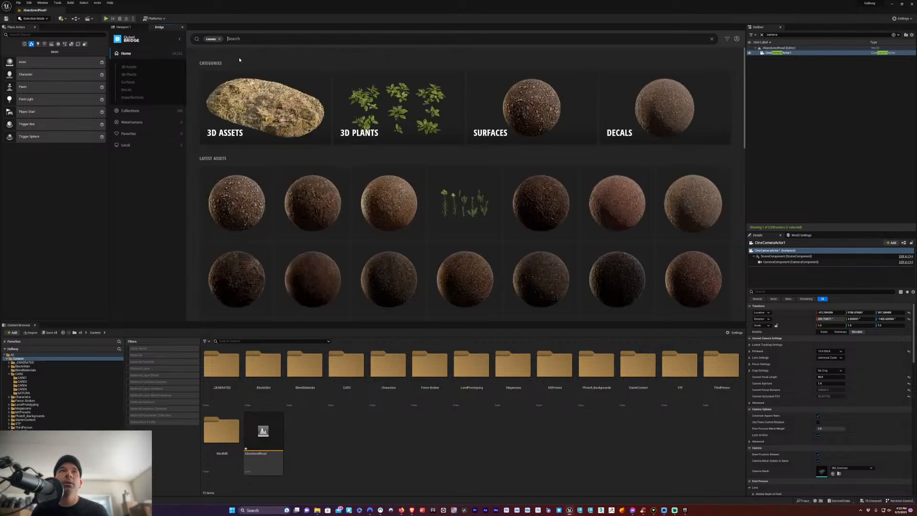
pyautogui.scroll(-6, 391, 201)
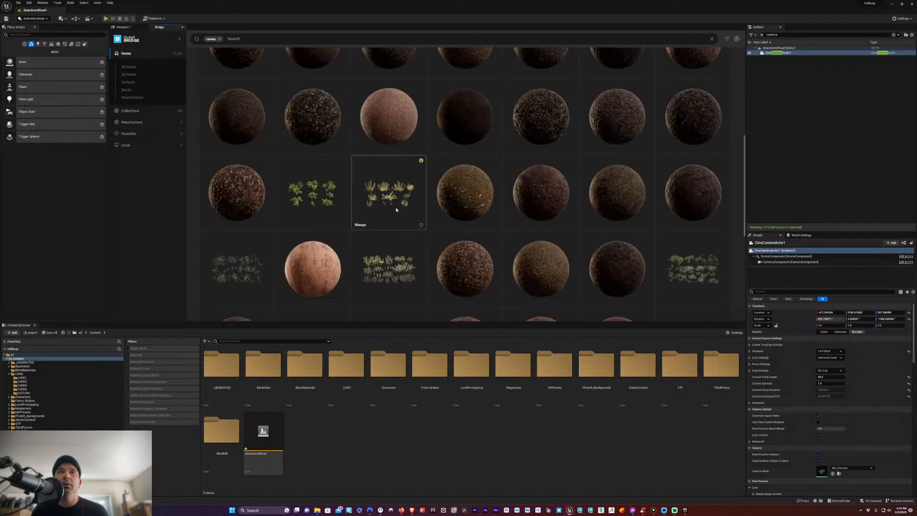
pyautogui.scroll(-1, 396, 209)
pyautogui.scroll(2, 392, 203)
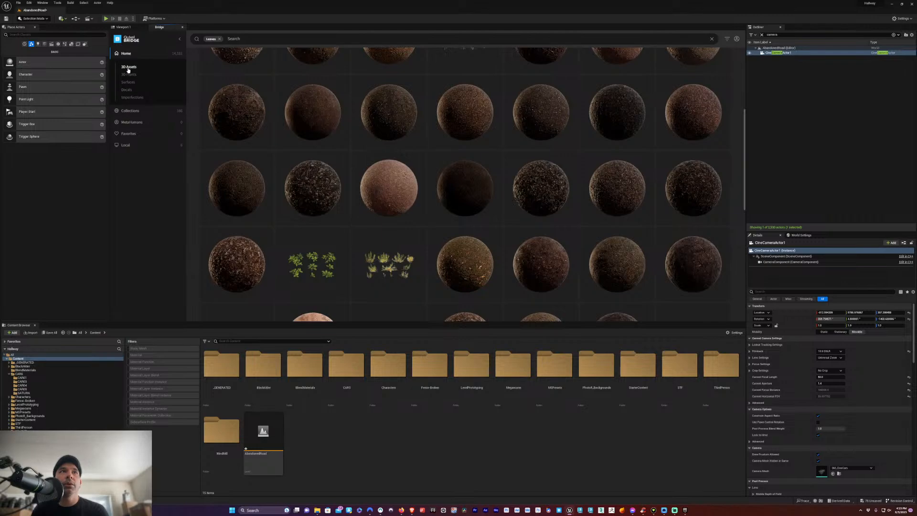
# Limit the Bridge library to 3D Assets, search it for "leaves" and browse the matching models
pyautogui.click(128, 67)
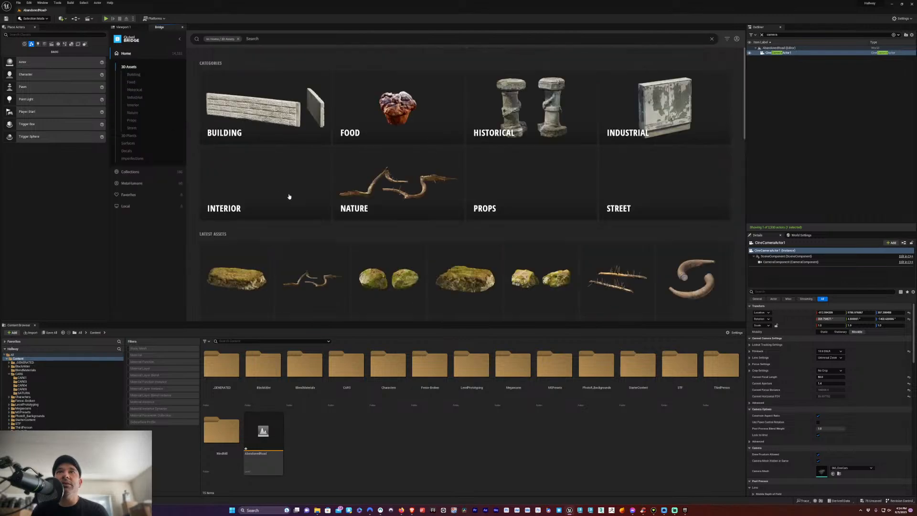
pyautogui.scroll(-3, 303, 212)
pyautogui.scroll(-4, 329, 213)
pyautogui.scroll(3, 283, 88)
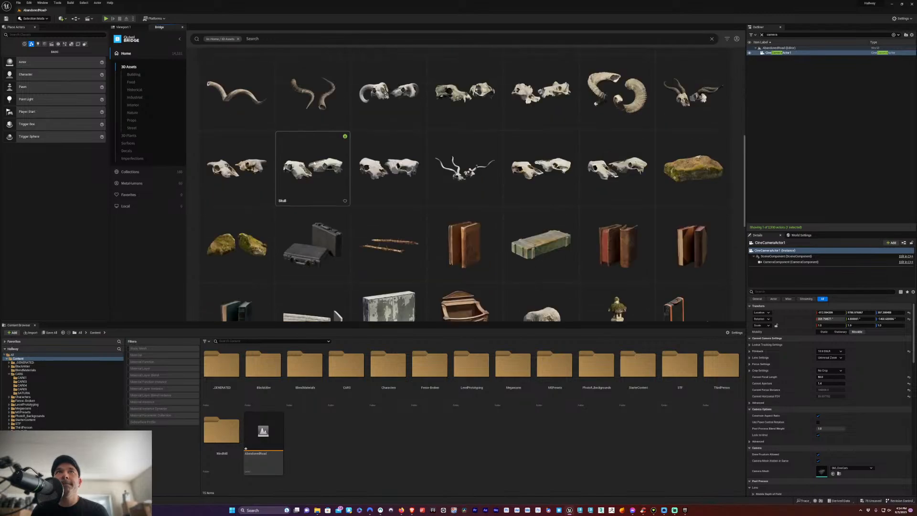
pyautogui.click(252, 39)
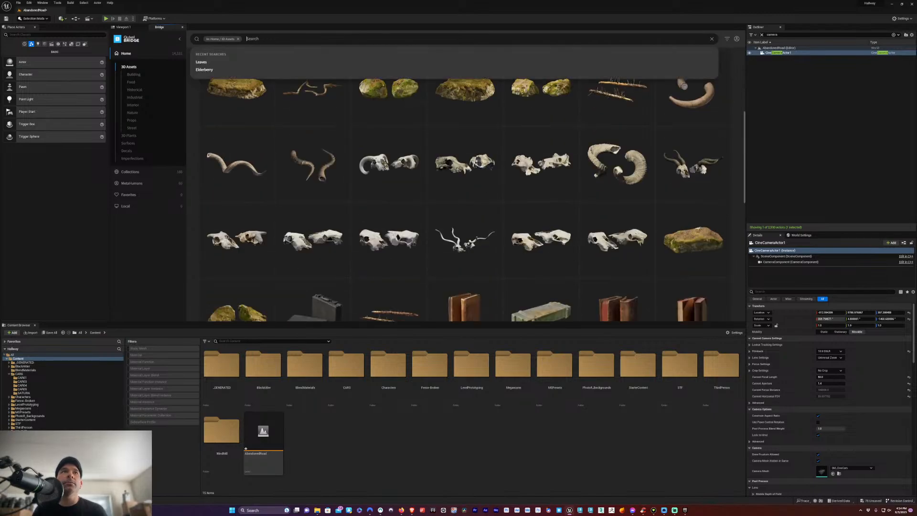
pyautogui.write('leva')
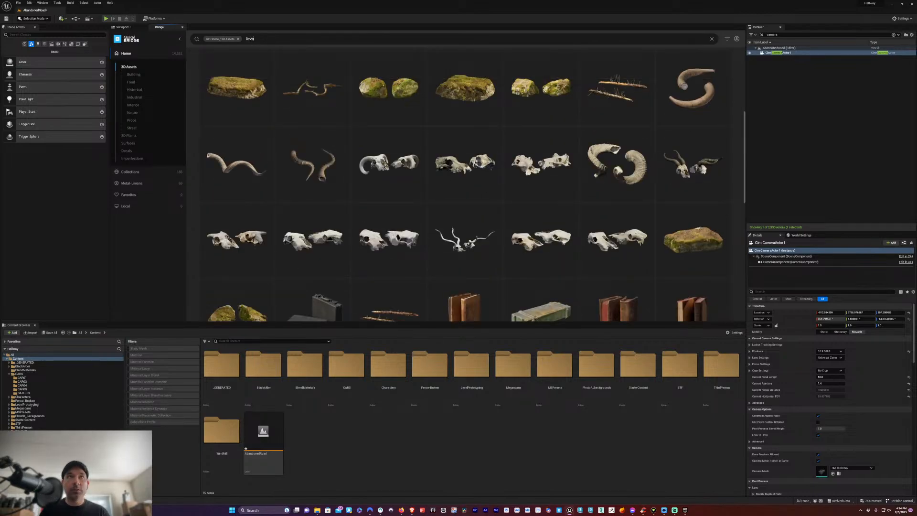
pyautogui.write('aves')
pyautogui.press('Return')
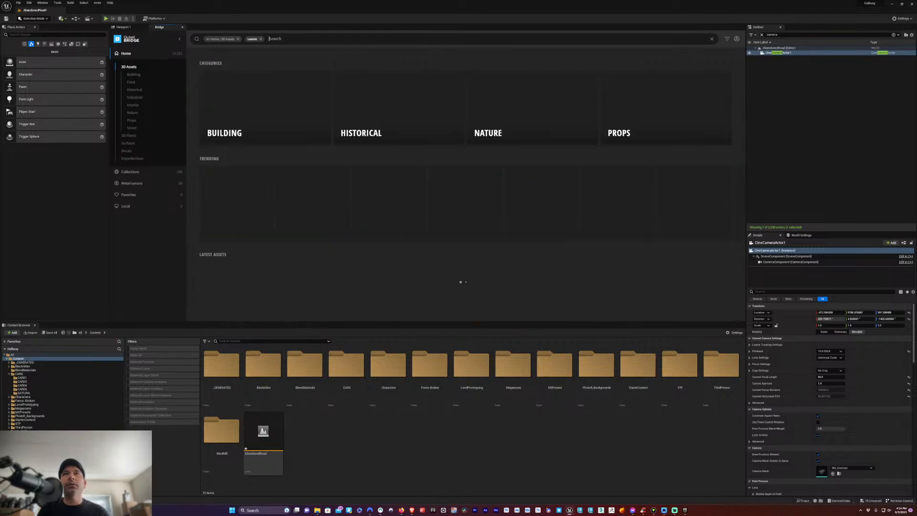
pyautogui.scroll(-10, 388, 260)
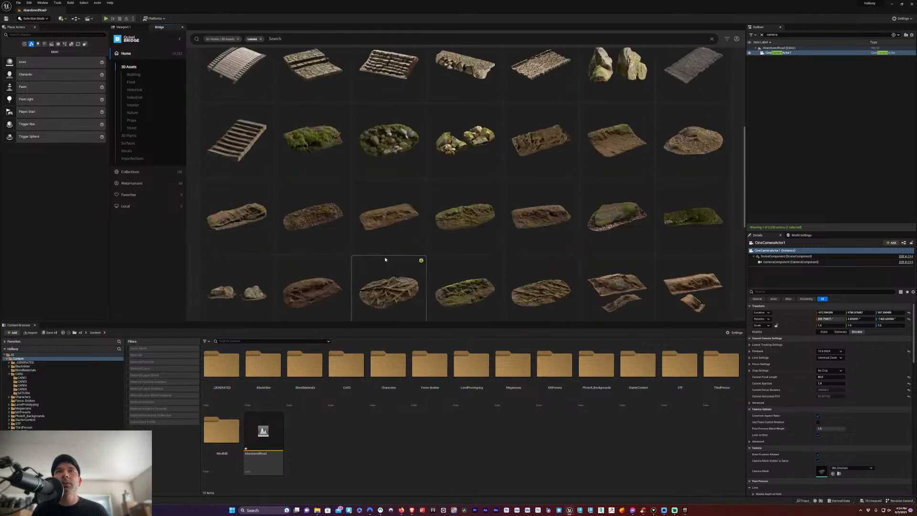
# Look through the remaining 3D leaf models down to the end of the results
pyautogui.scroll(-6, 388, 254)
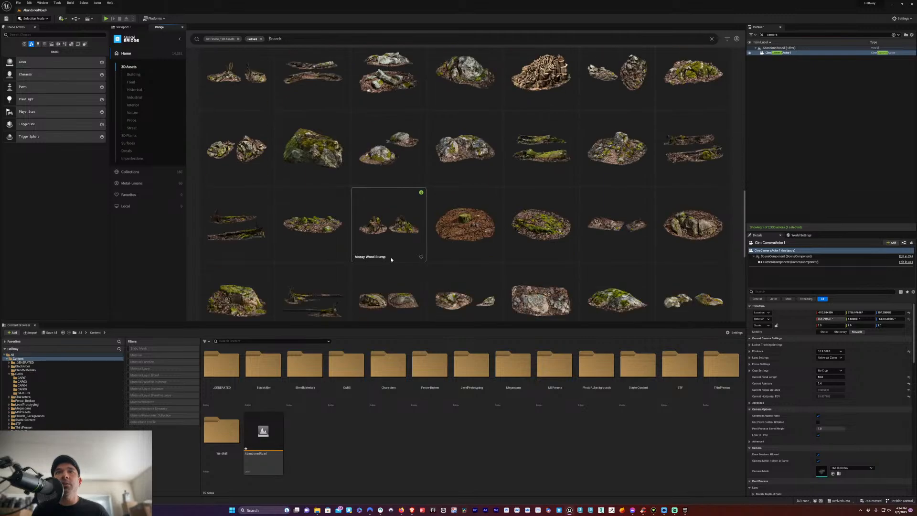
pyautogui.scroll(-1, 403, 261)
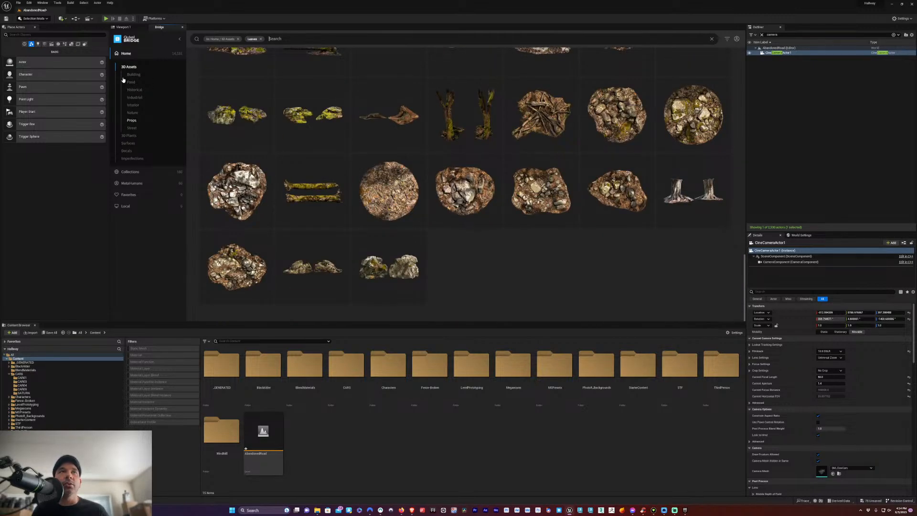
pyautogui.click(132, 29)
pyautogui.click(159, 28)
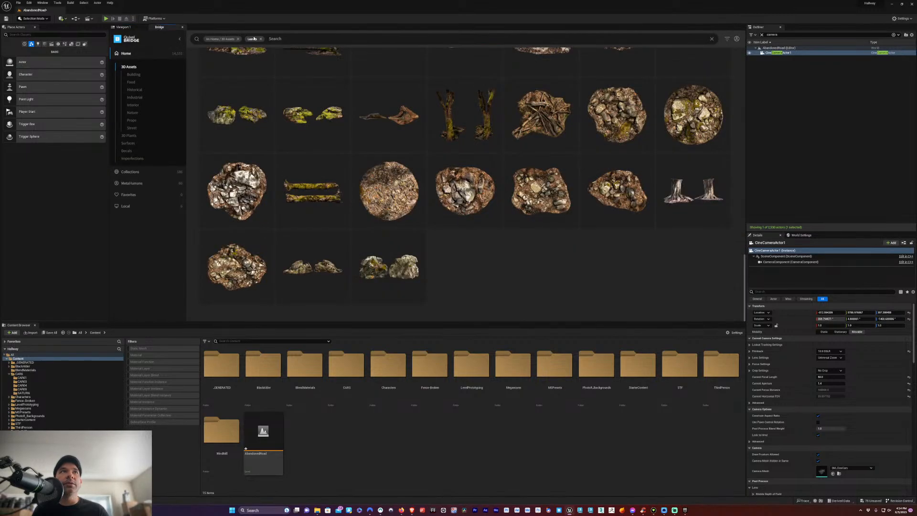
# Remove the current search term and 3D Assets filter, and search the whole Bridge library for "leaves"
pyautogui.click(260, 38)
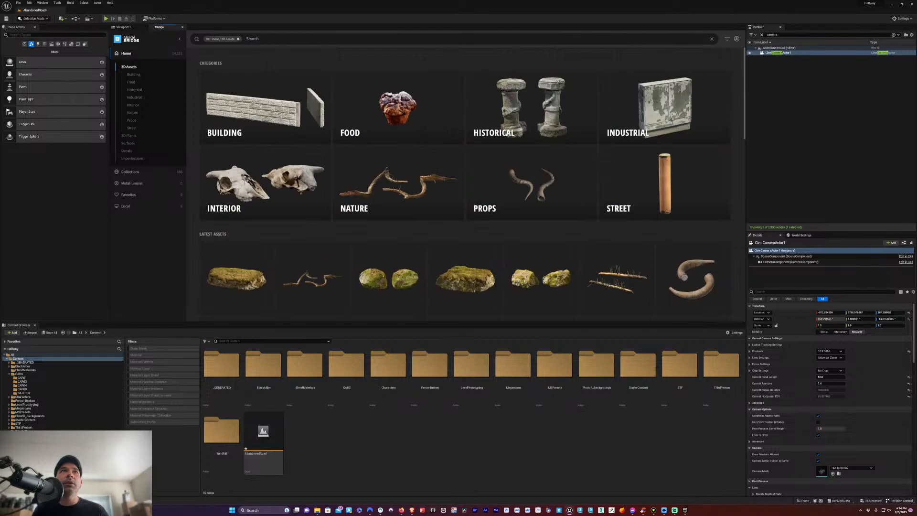
pyautogui.click(238, 39)
pyautogui.write('leaves')
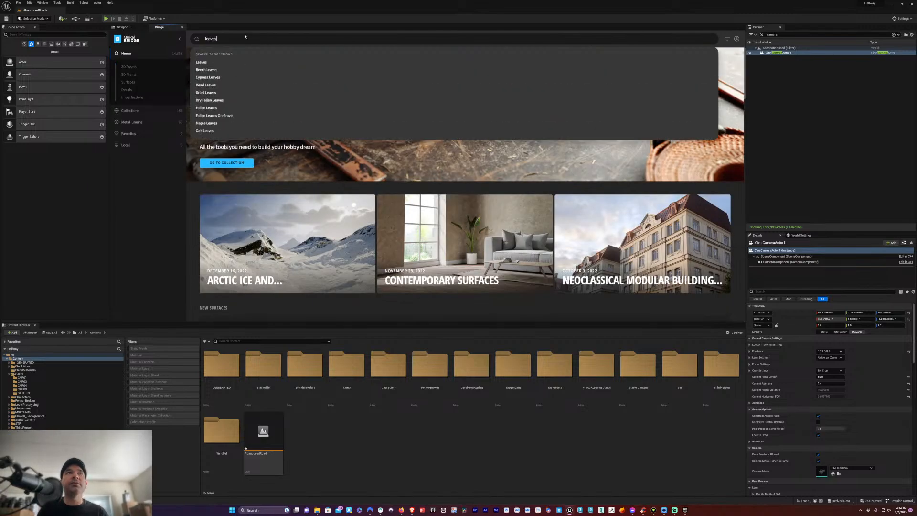
pyautogui.press('Return')
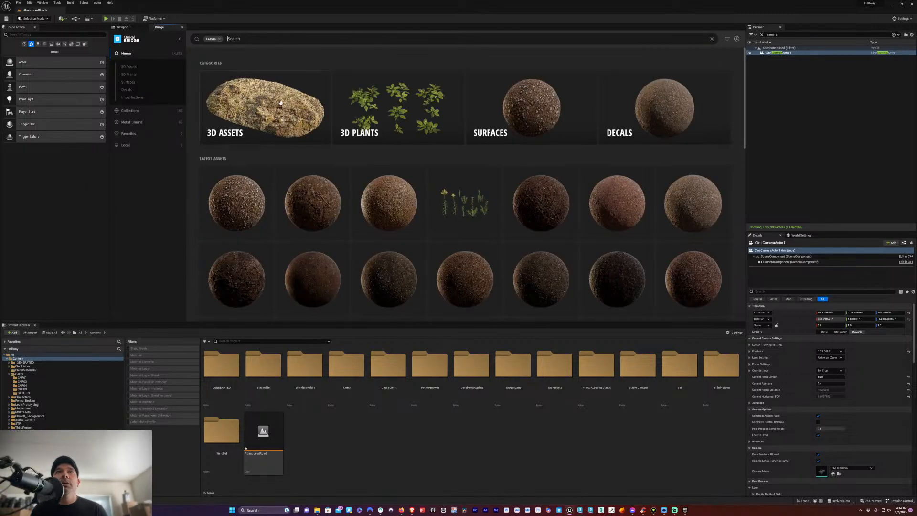
# Examine the leaf search results for decals of scattered fallen leaves, such as elm and oak leaves
pyautogui.scroll(-8, 411, 234)
pyautogui.scroll(-10, 411, 233)
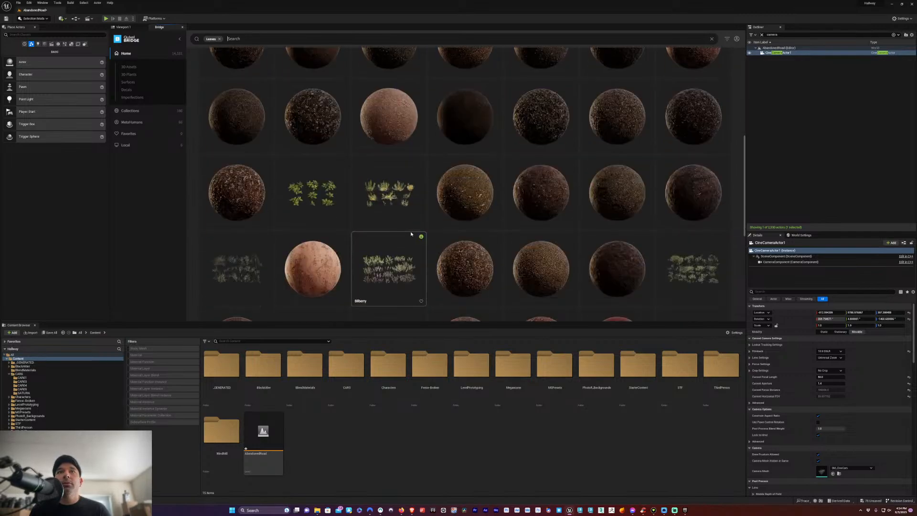
pyautogui.scroll(-12, 403, 231)
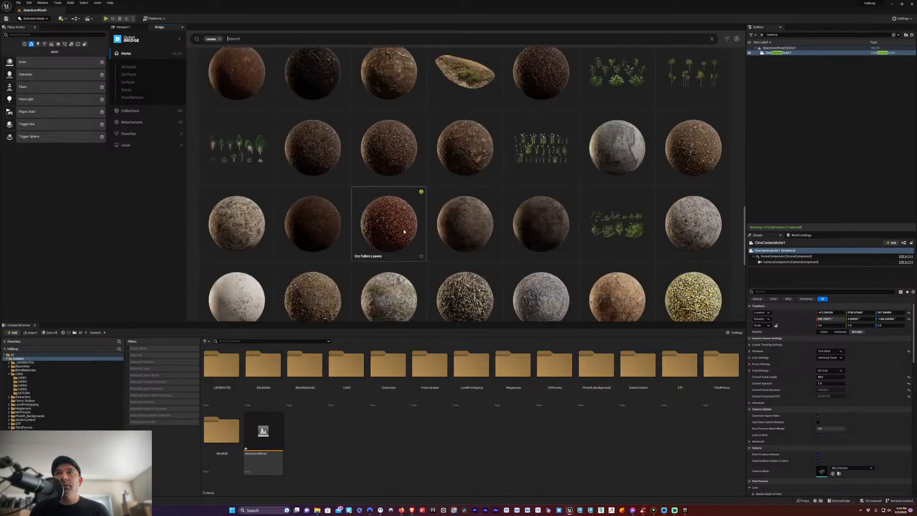
pyautogui.scroll(-6, 401, 230)
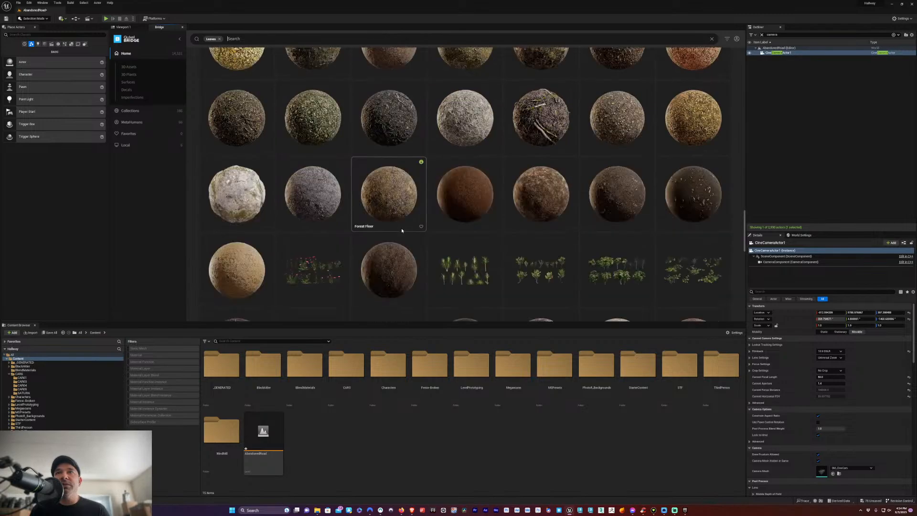
pyautogui.scroll(-8, 394, 230)
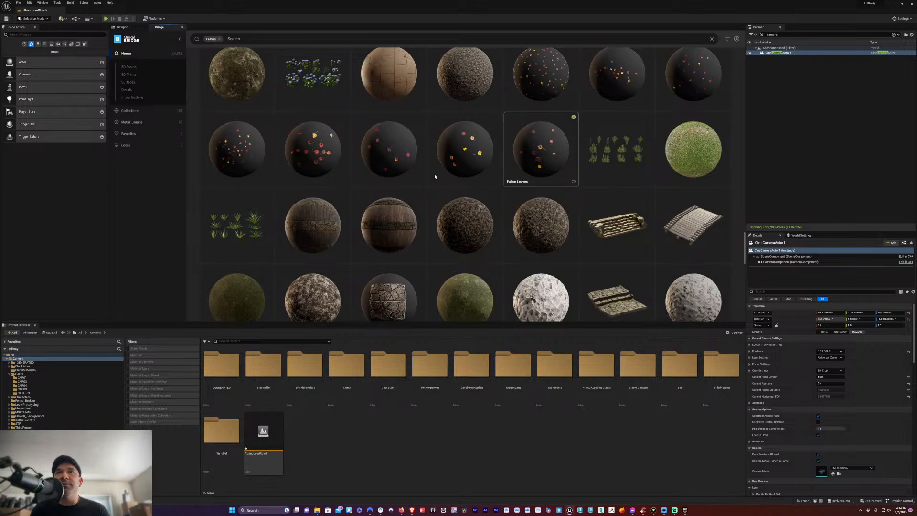
pyautogui.scroll(-3, 403, 183)
pyautogui.scroll(-2, 403, 183)
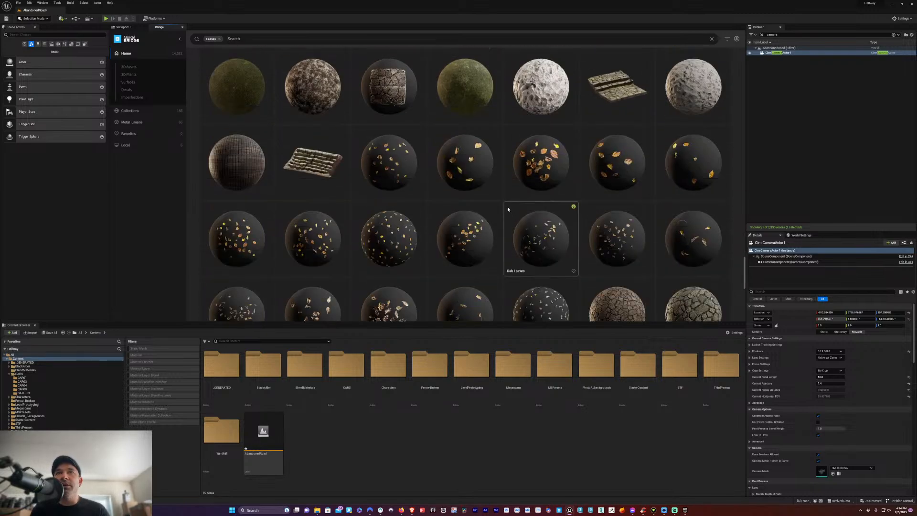
pyautogui.scroll(-2, 540, 239)
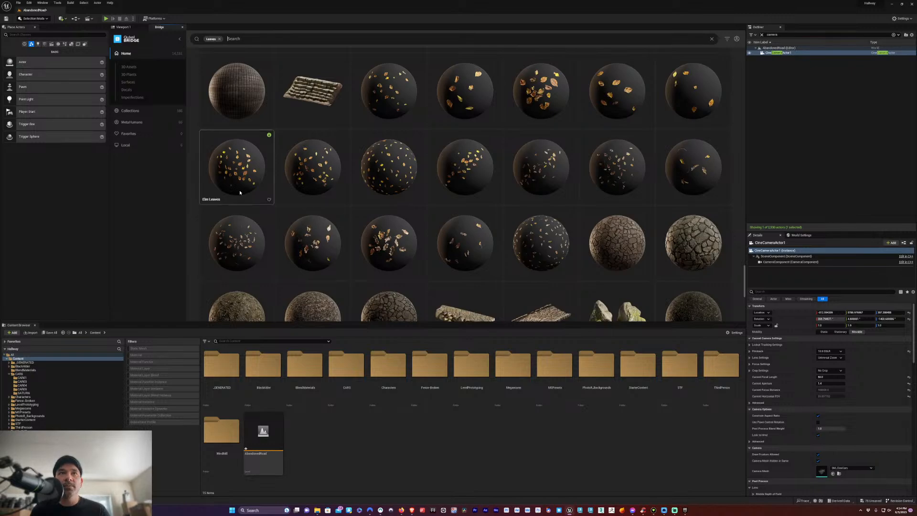
pyautogui.scroll(-5, 374, 223)
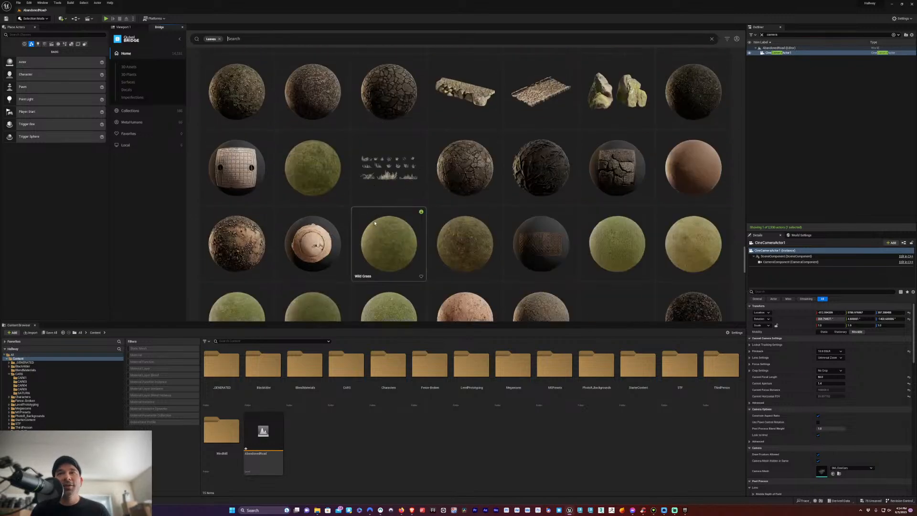
pyautogui.scroll(5, 374, 223)
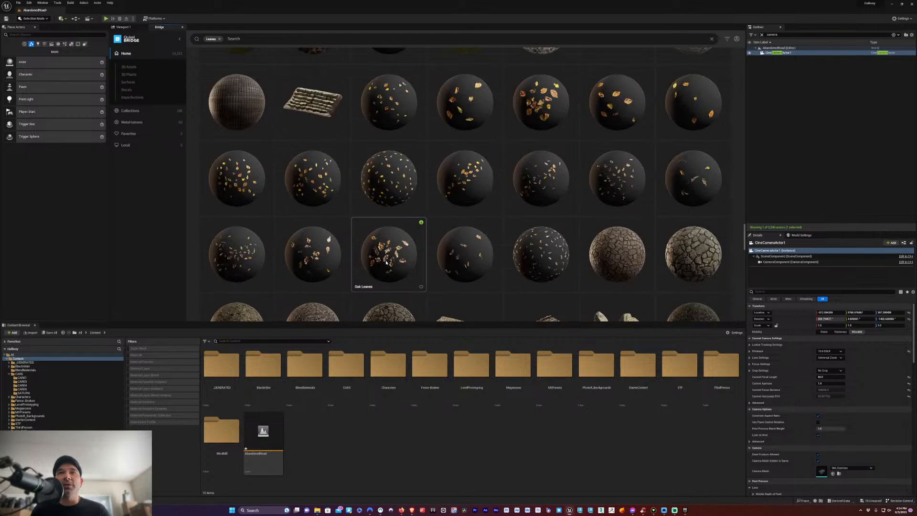
# Open the Oak Leaves decal with scattered brown leaves and download it in High Quality
pyautogui.click(343, 225)
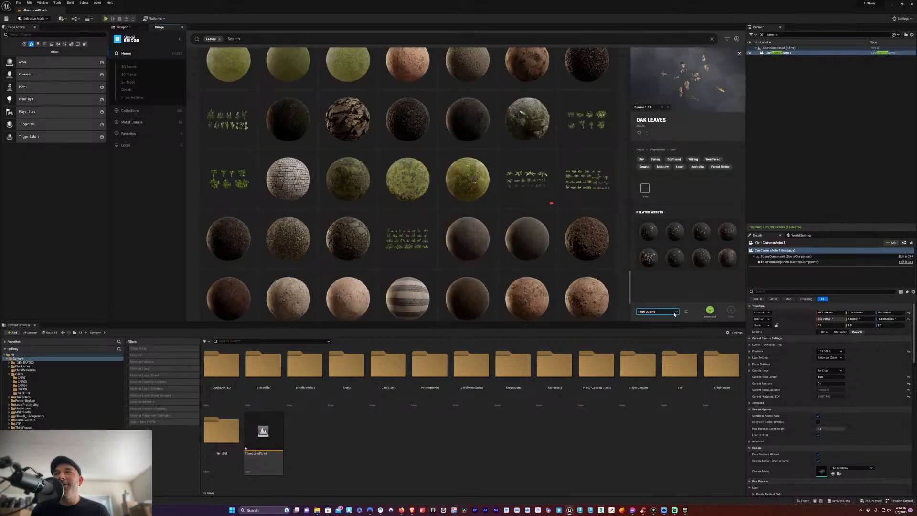
pyautogui.click(656, 311)
pyautogui.click(649, 302)
pyautogui.click(709, 310)
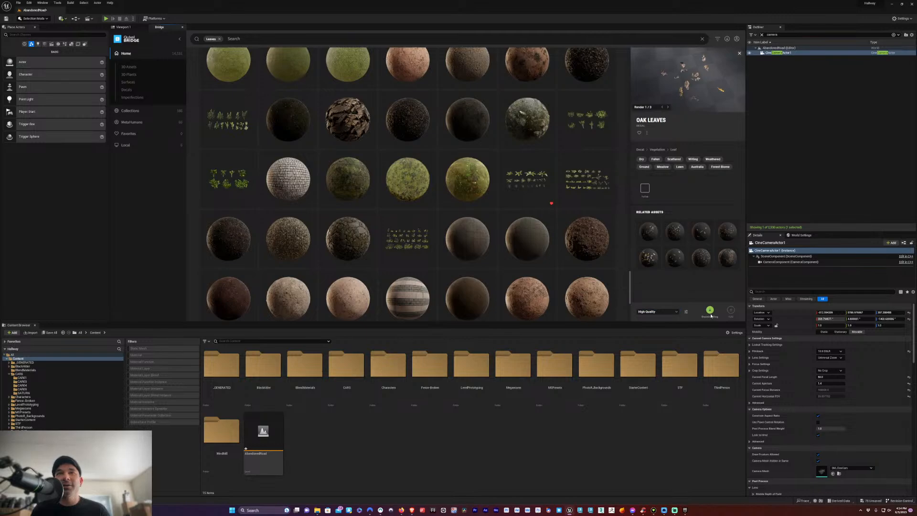
# Download the Elm Leaves decal with the dense leaf cluster and check both leaf decals in the download list
pyautogui.scroll(-10, 429, 227)
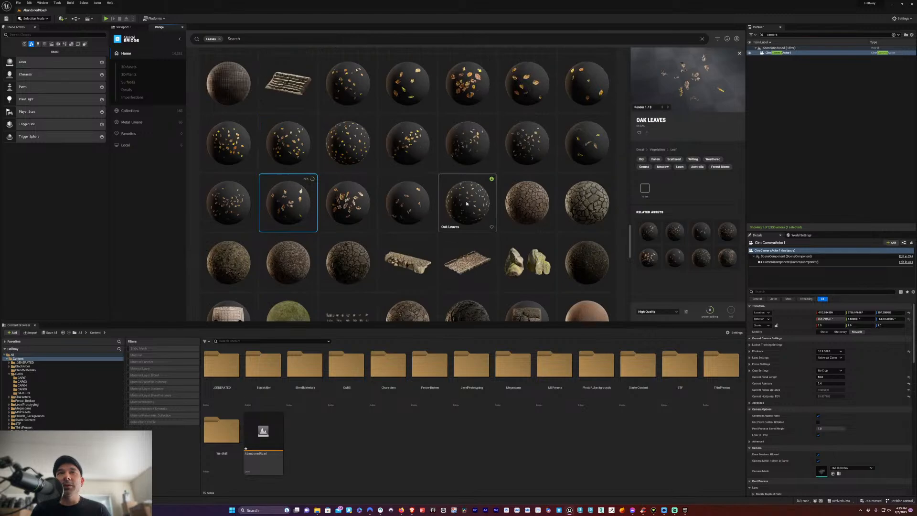
pyautogui.click(470, 86)
pyautogui.click(710, 309)
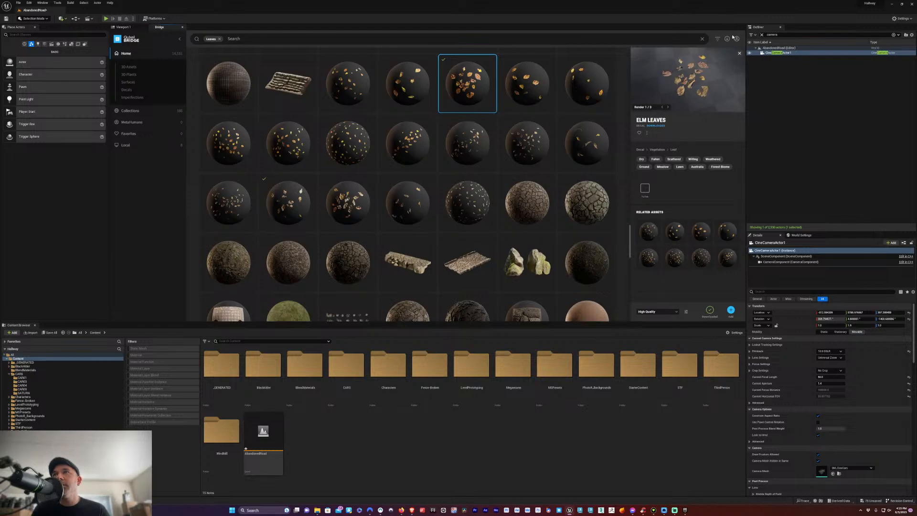
pyautogui.click(728, 40)
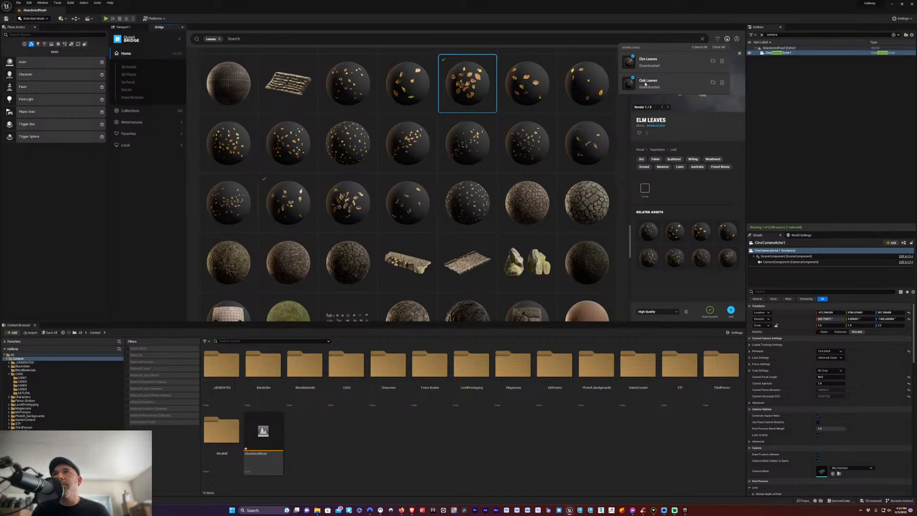
pyautogui.click(672, 297)
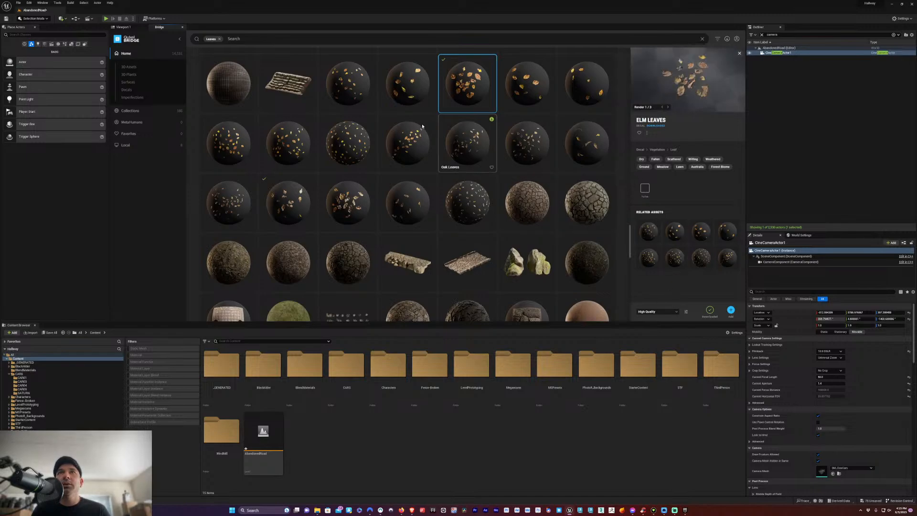
# Show the locally downloaded Bridge assets, select Elm Leaves and Oak Leaves together and add them to the project
pyautogui.scroll(2, 370, 198)
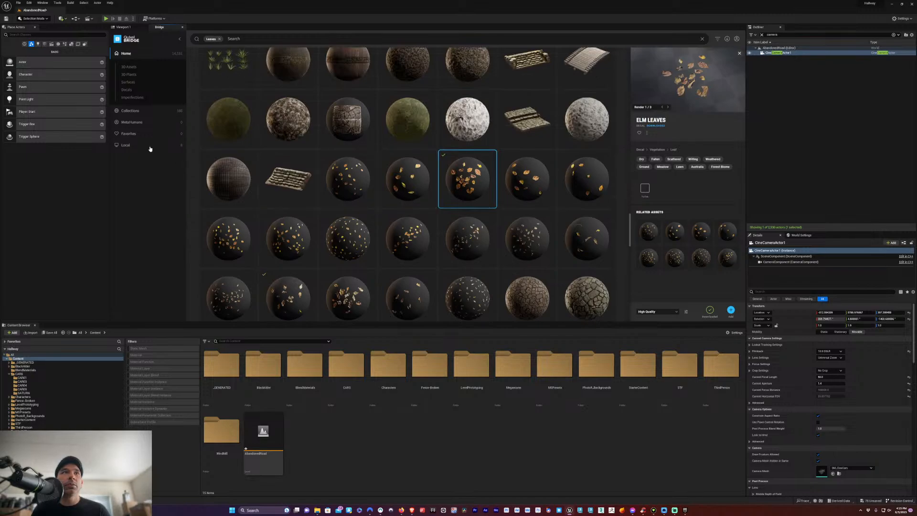
pyautogui.click(129, 146)
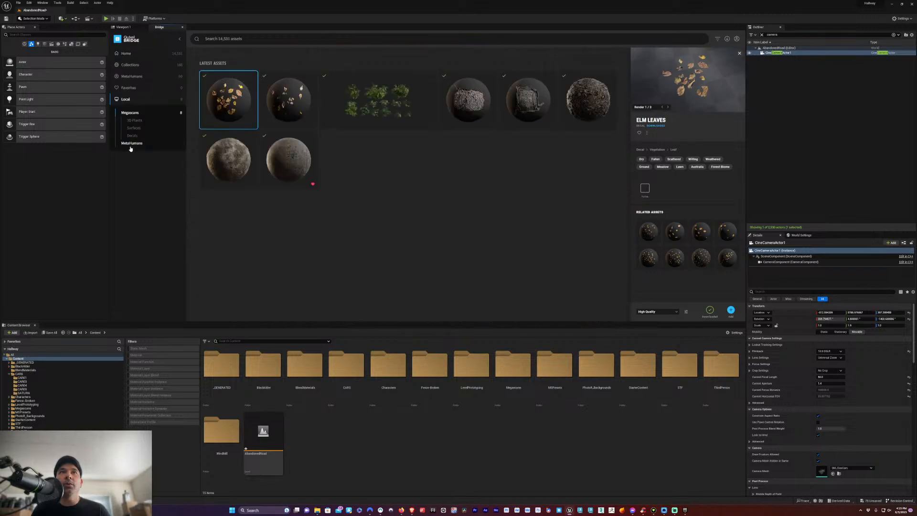
pyautogui.keyDown('ctrl'); pyautogui.click(279, 103); pyautogui.keyUp('ctrl')
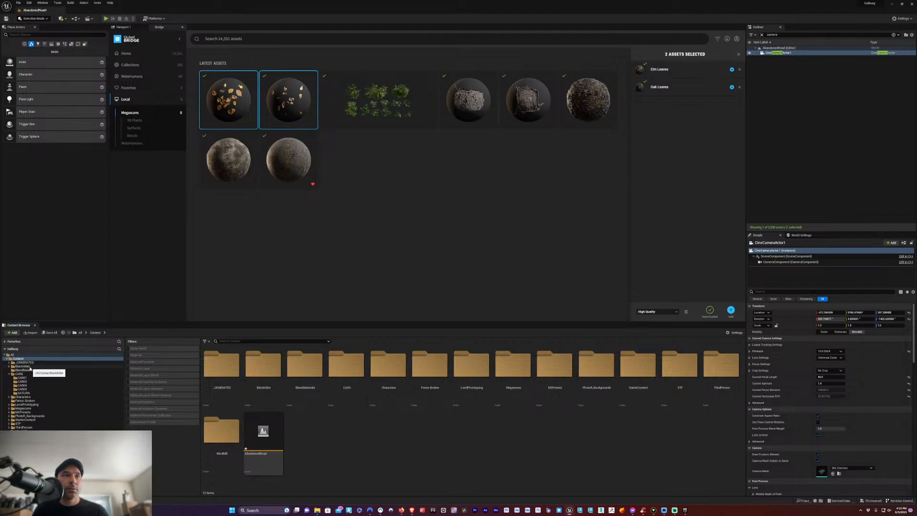
# Open the Decals folder inside the project's Megascans folder
pyautogui.click(23, 409)
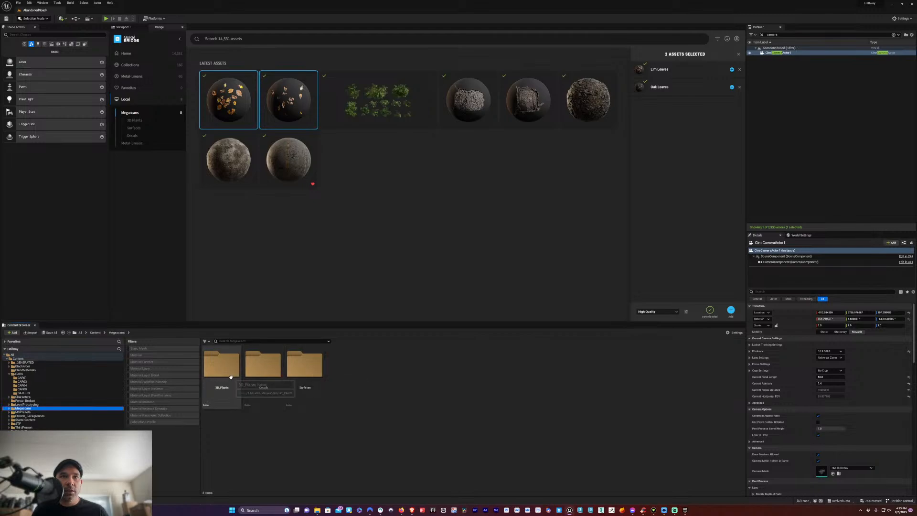
pyautogui.click(233, 105)
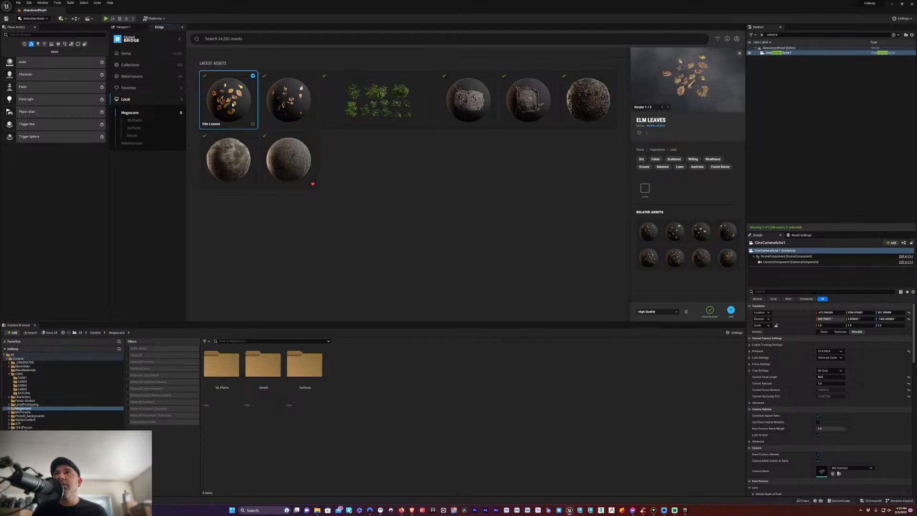
pyautogui.doubleClick(248, 373)
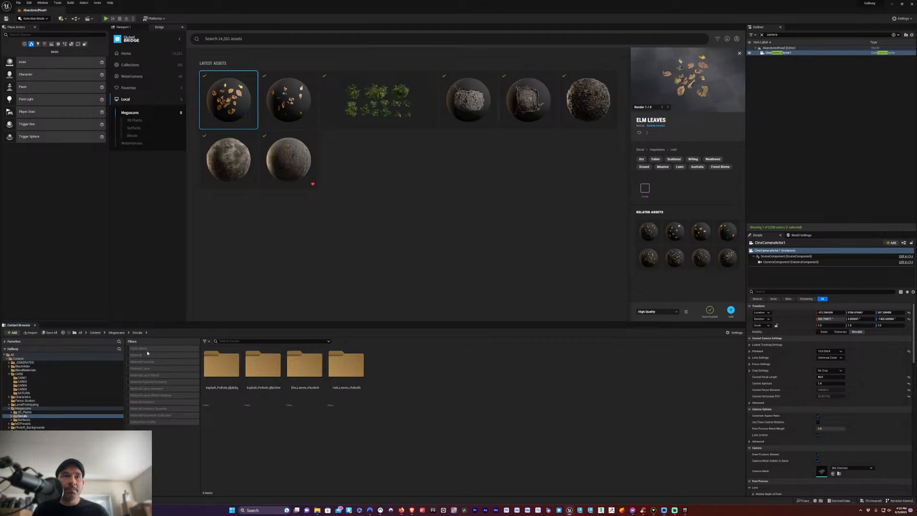
pyautogui.click(23, 416)
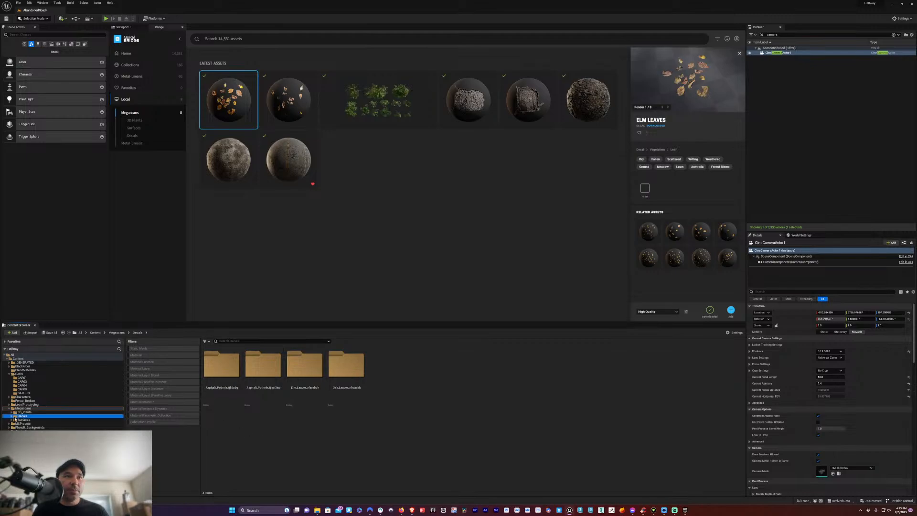
pyautogui.click(141, 349)
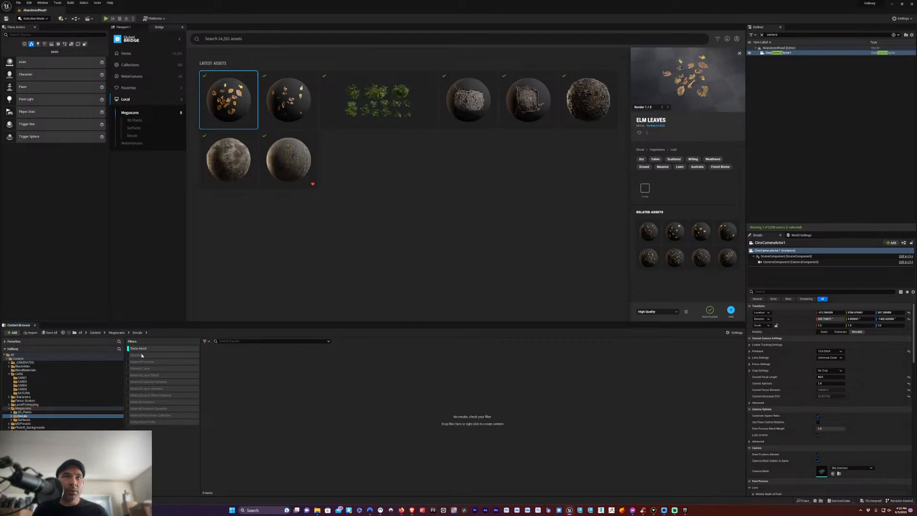
pyautogui.click(136, 350)
pyautogui.click(134, 355)
pyautogui.click(135, 356)
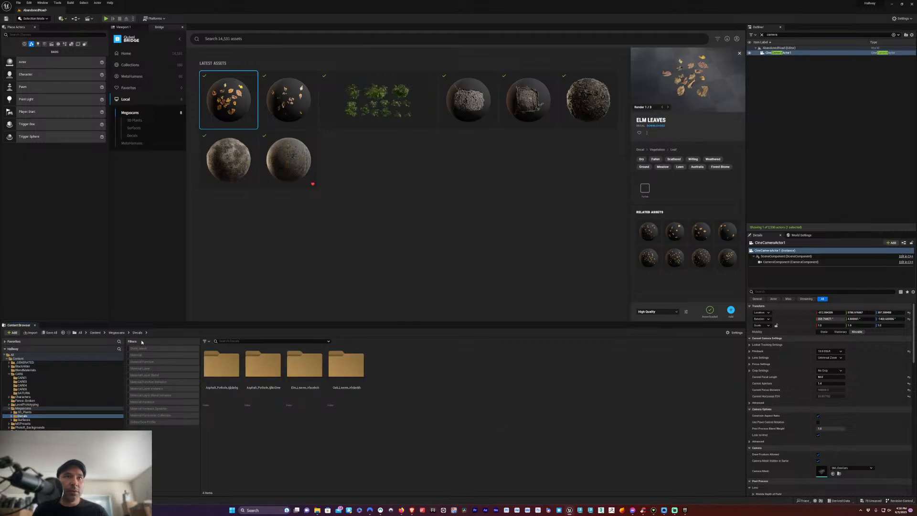
pyautogui.click(205, 341)
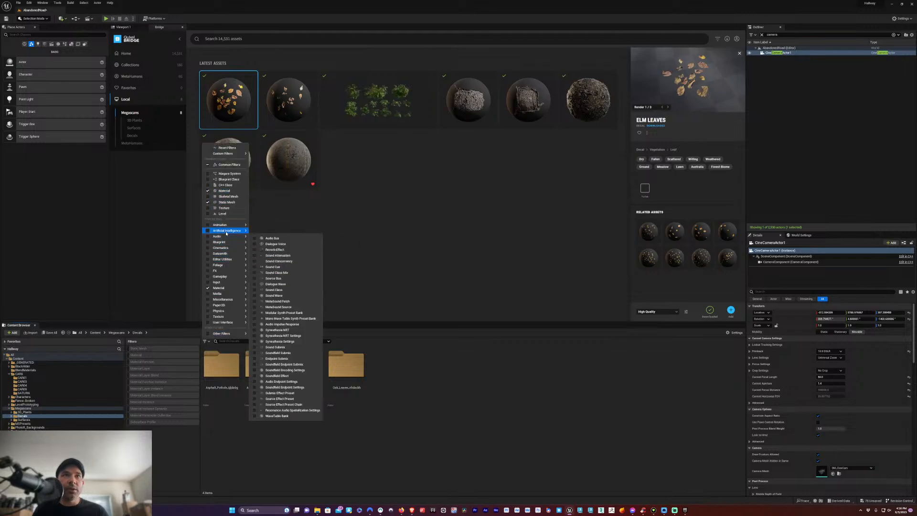
pyautogui.moveTo(226, 259)
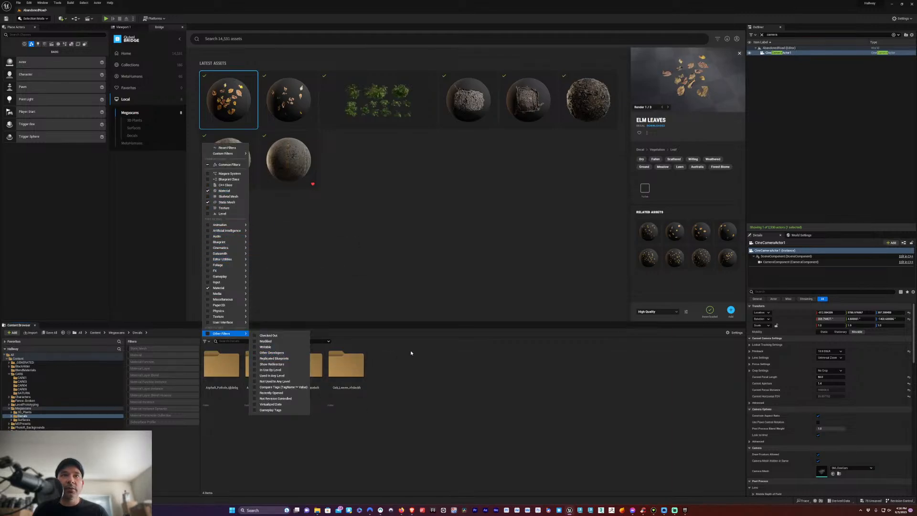
# Search the Decals folder for "decal" and select the Elm Leaves and Oak Leaves material instances
pyautogui.click(279, 337)
pyautogui.write('deca')
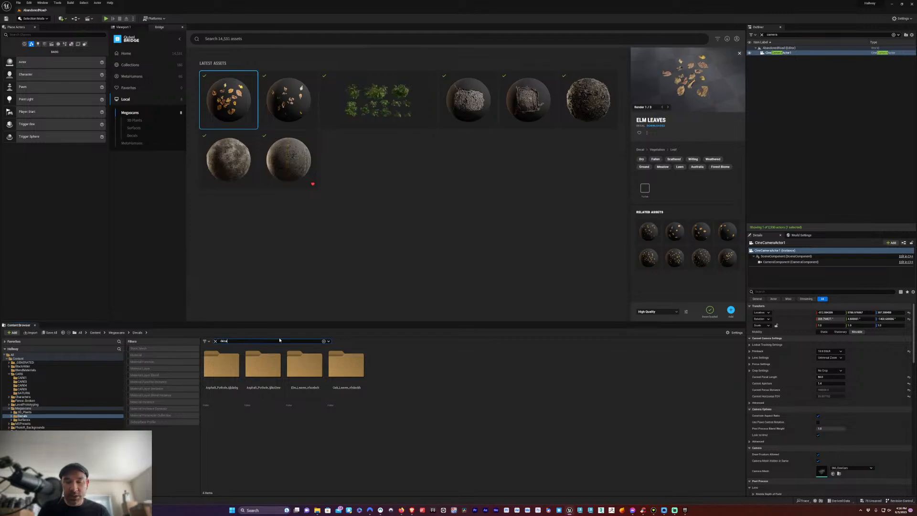
pyautogui.write('l')
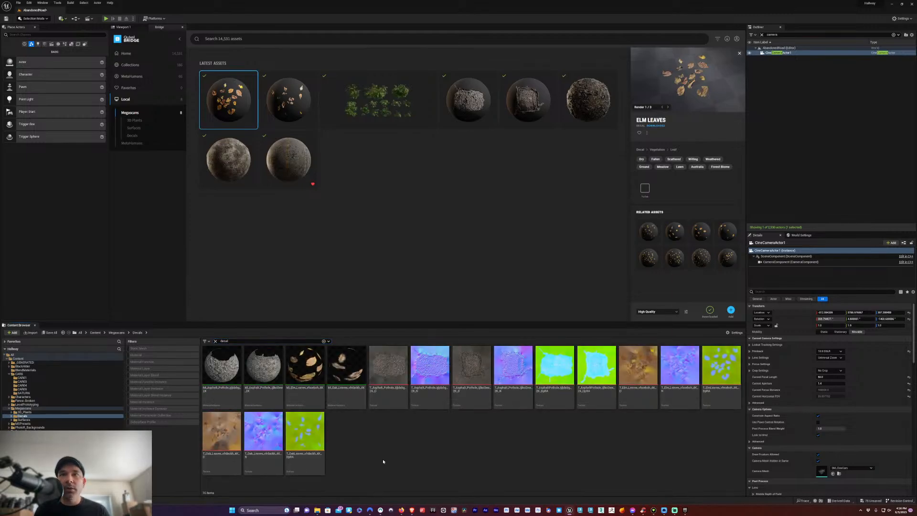
pyautogui.click(304, 368)
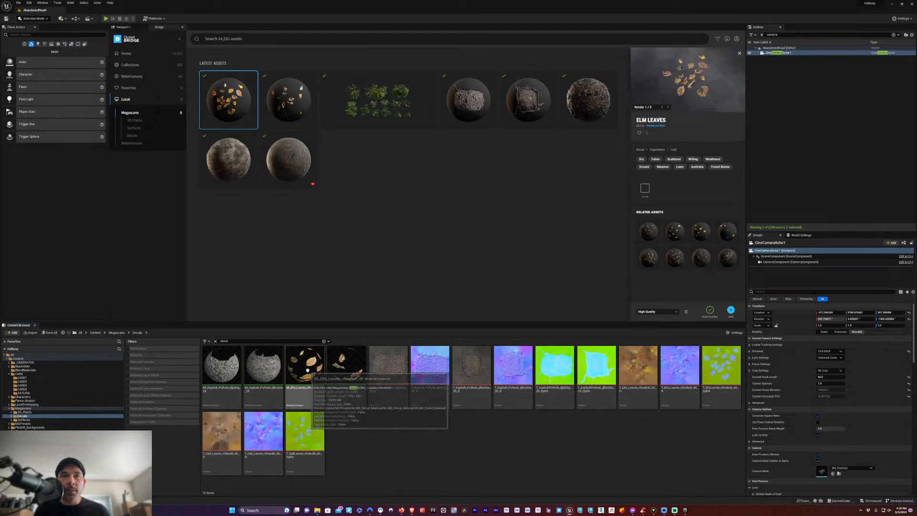
pyautogui.keyDown('ctrl'); pyautogui.click(343, 371); pyautogui.keyUp('ctrl')
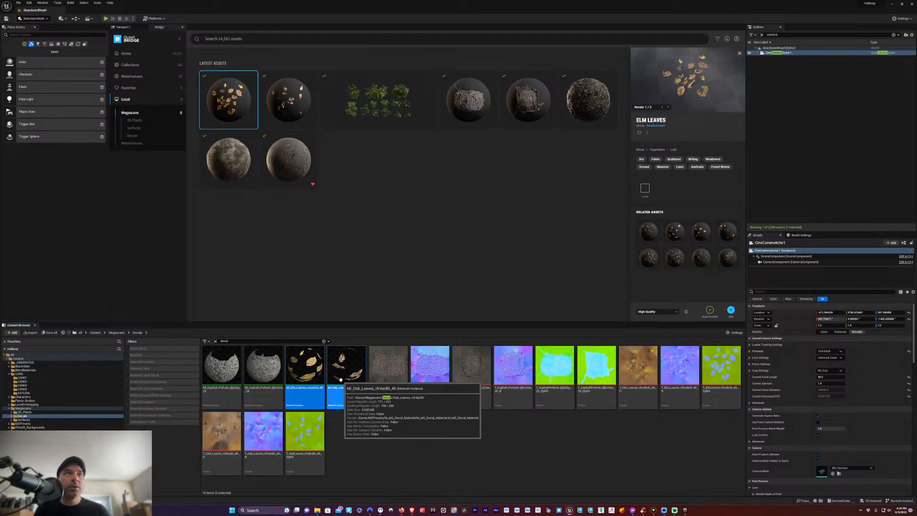
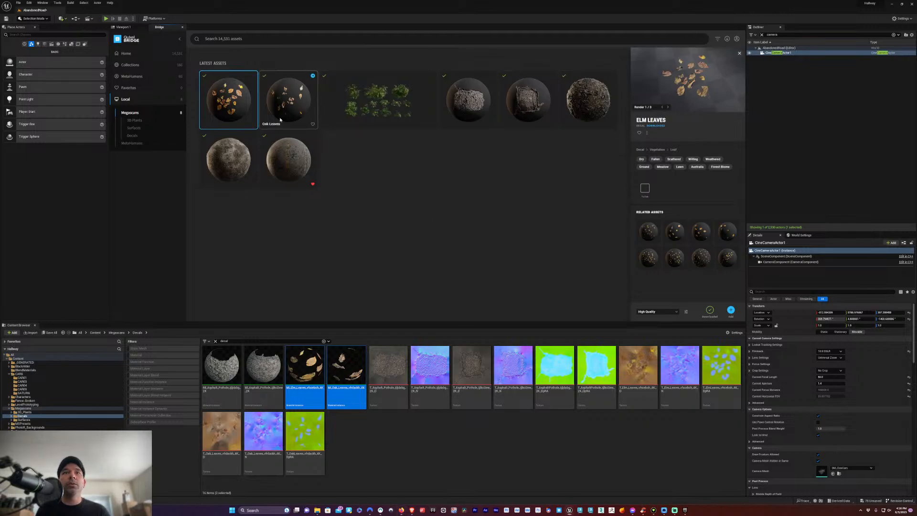
# Filter the Decals folder for "leaves", select the Oak Leaves material instance and bring the level view back up
pyautogui.click(299, 370)
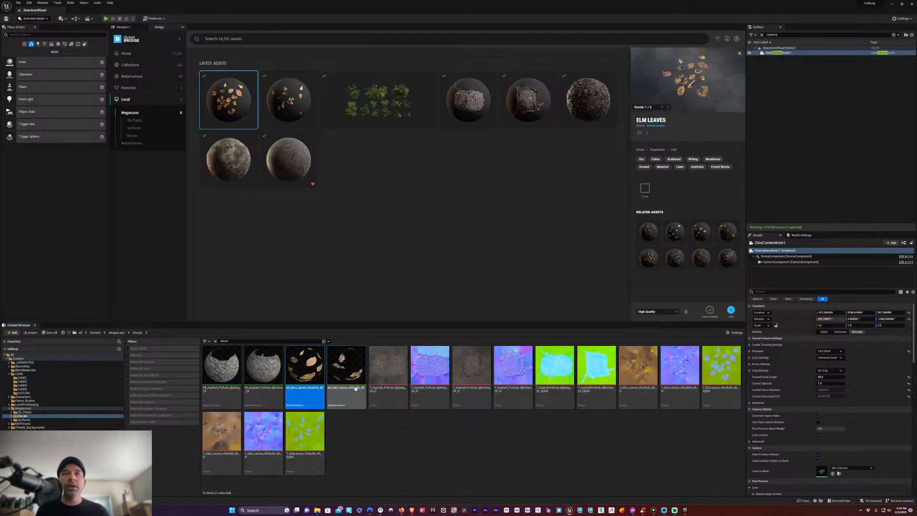
pyautogui.click(387, 445)
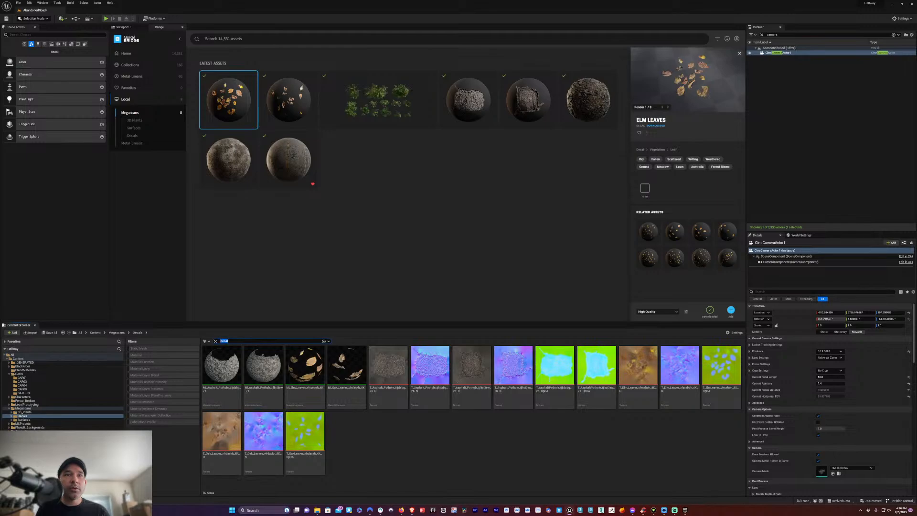
pyautogui.write('M')
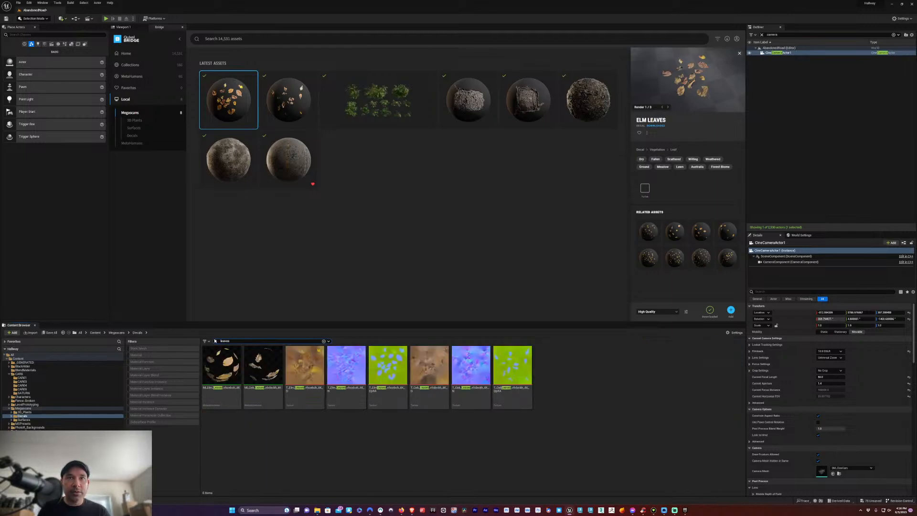
pyautogui.click(263, 387)
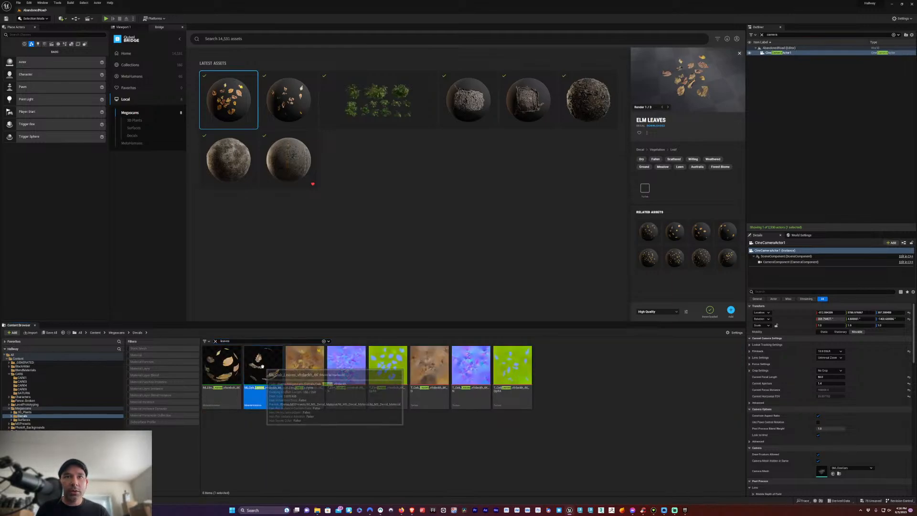
pyautogui.click(159, 27)
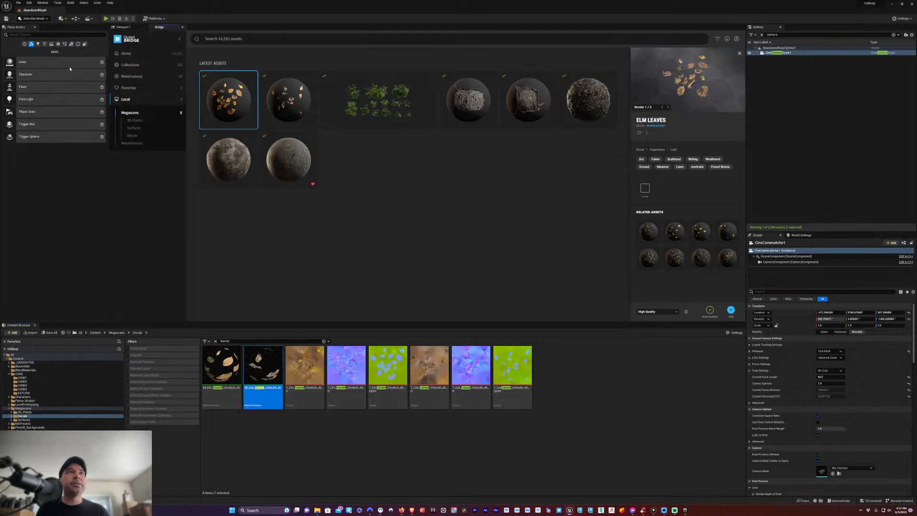
pyautogui.click(123, 27)
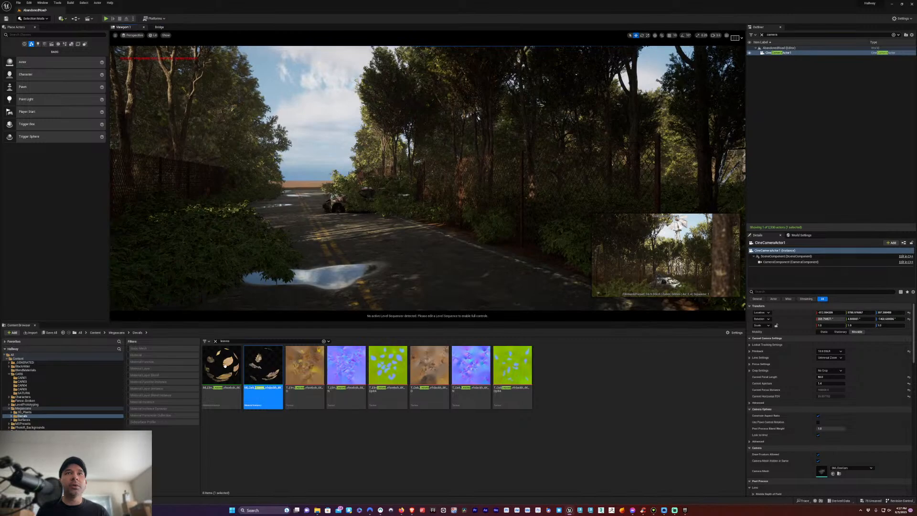
# Place the Elm Leaves decal on the road beyond the puddle, then adjust its scale and height above the asphalt
pyautogui.click(221, 365)
pyautogui.moveTo(442, 267); pyautogui.dragTo(416, 249)
pyautogui.press('e')
pyautogui.press('r')
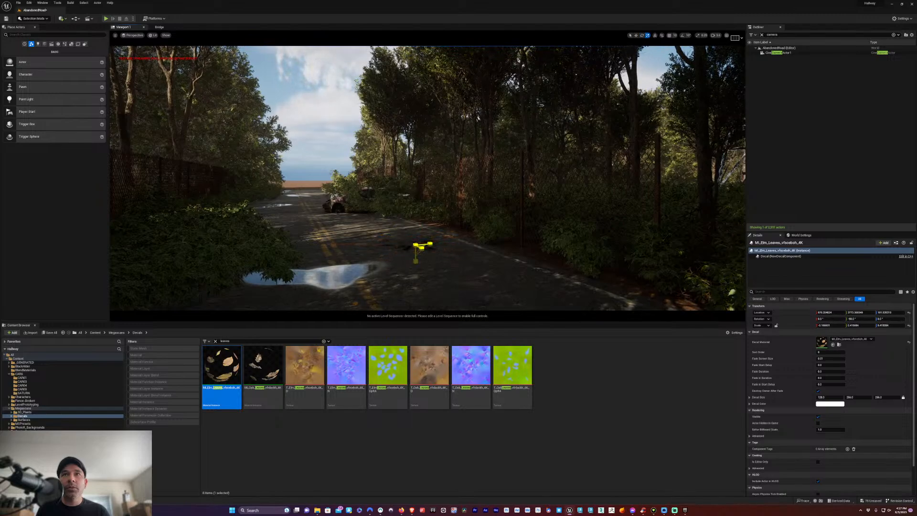
pyautogui.press('w')
pyautogui.moveTo(415, 228); pyautogui.dragTo(414, 185)
pyautogui.moveTo(414, 233); pyautogui.dragTo(414, 233)
pyautogui.press('w')
# Move the Elm Leaves decal farther along the road toward the wrecked car and frame it in the view
pyautogui.moveTo(411, 258); pyautogui.dragTo(399, 348, button='right')
pyautogui.press('w')
pyautogui.press('s')
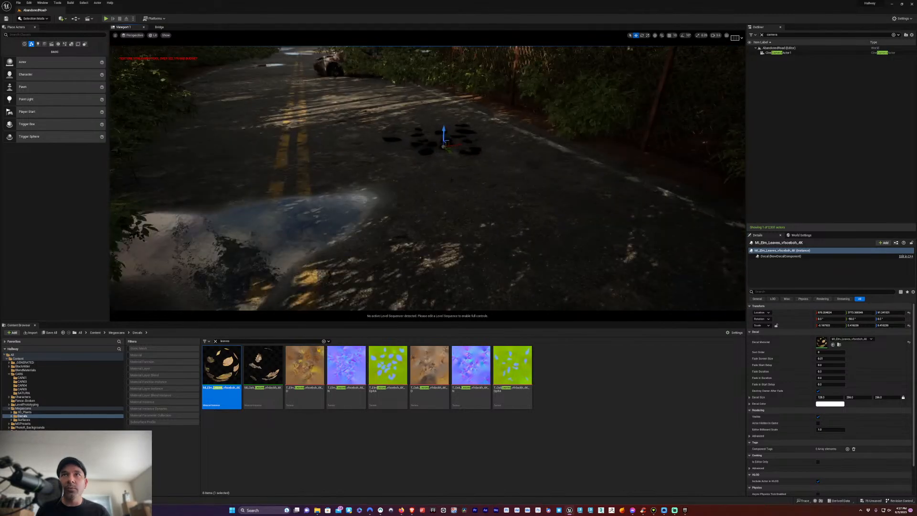
pyautogui.moveTo(448, 151); pyautogui.dragTo(397, 109)
pyautogui.press('f')
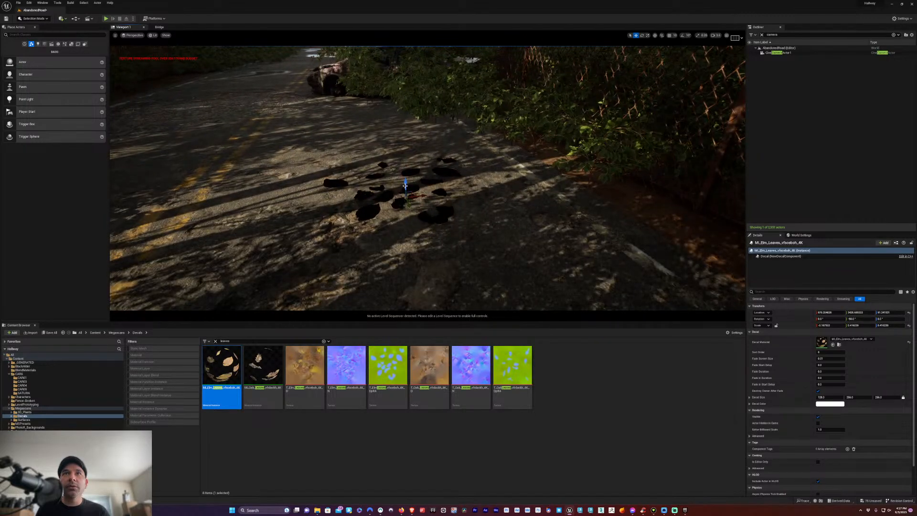
# Adjust the height of the Elm Leaves decal above the road and scale it down
pyautogui.moveTo(405, 185)
pyautogui.mouseDown()
pyautogui.moveTo(408, 133)
pyautogui.moveTo(411, 199)
pyautogui.mouseUp()
pyautogui.press('r')
pyautogui.press('e')
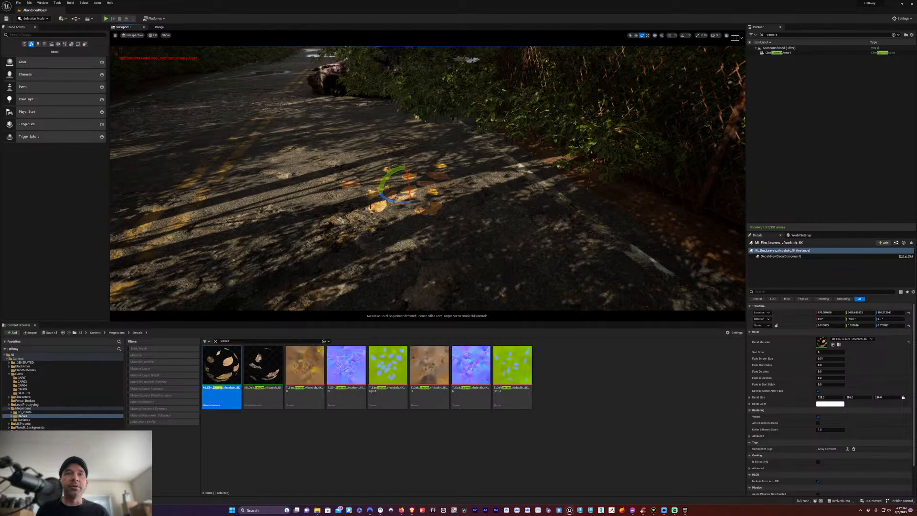
pyautogui.press('w')
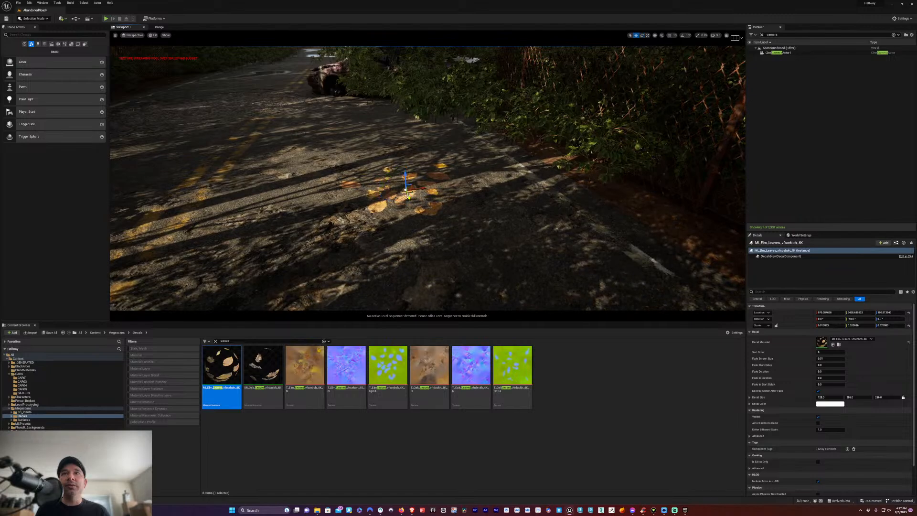
pyautogui.press('e')
pyautogui.press('r')
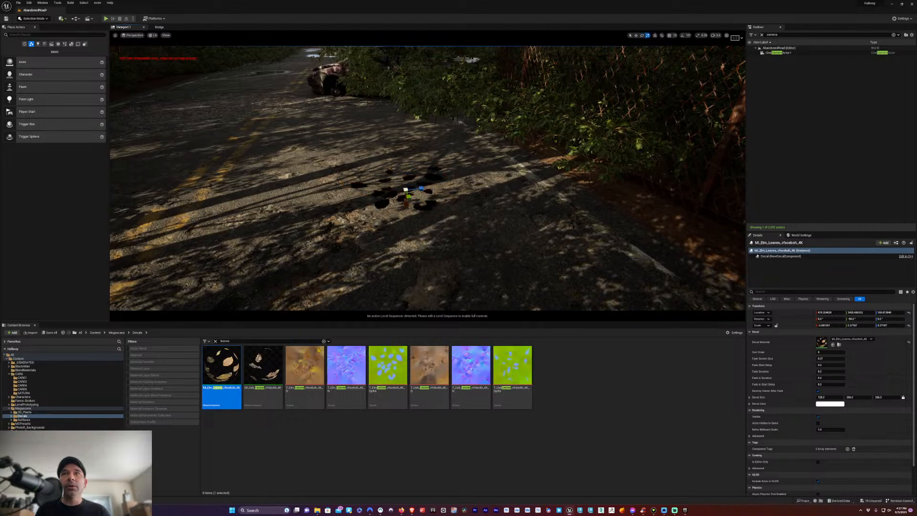
# Shift the Elm Leaves decal slightly along the road while viewing it facing the roadside fence
pyautogui.press('w')
pyautogui.moveTo(404, 222); pyautogui.dragTo(535, 223, button='right')
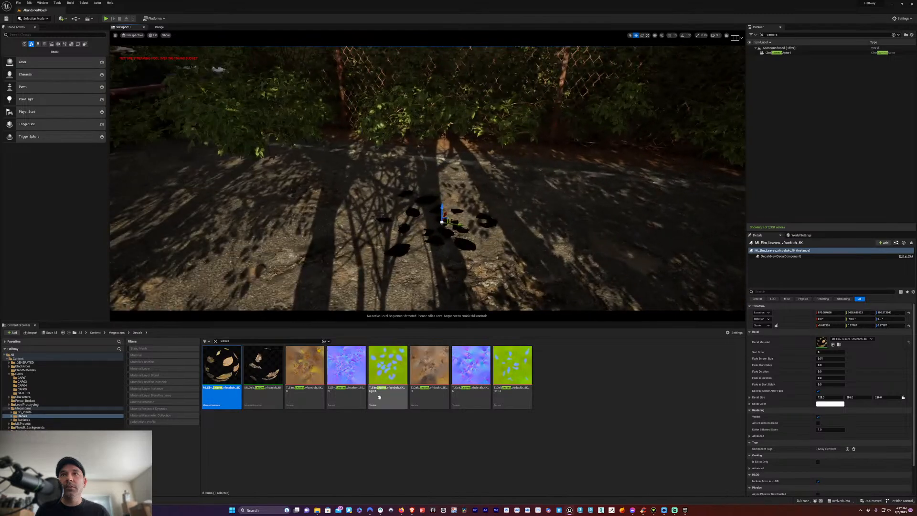
pyautogui.click(358, 401)
pyautogui.click(336, 468)
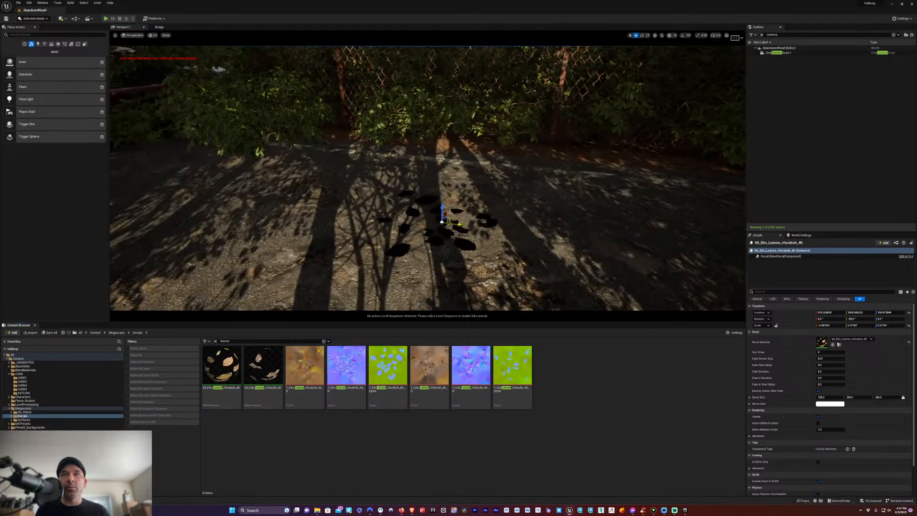
pyautogui.moveTo(460, 224); pyautogui.dragTo(435, 203)
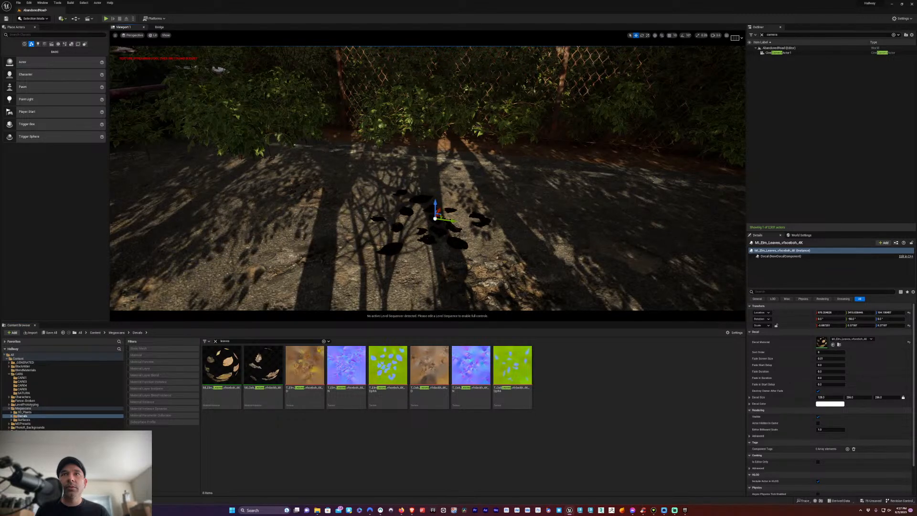
# Try to place the Oak Leaves decal on the road beside the elm leaves
pyautogui.moveTo(263, 366)
pyautogui.mouseDown()
pyautogui.moveTo(277, 248)
pyautogui.moveTo(286, 238)
pyautogui.moveTo(258, 250)
pyautogui.moveTo(306, 233)
pyautogui.moveTo(287, 240)
pyautogui.moveTo(275, 214)
pyautogui.mouseUp()
pyautogui.press('e')
pyautogui.press('w')
pyautogui.click(316, 216)
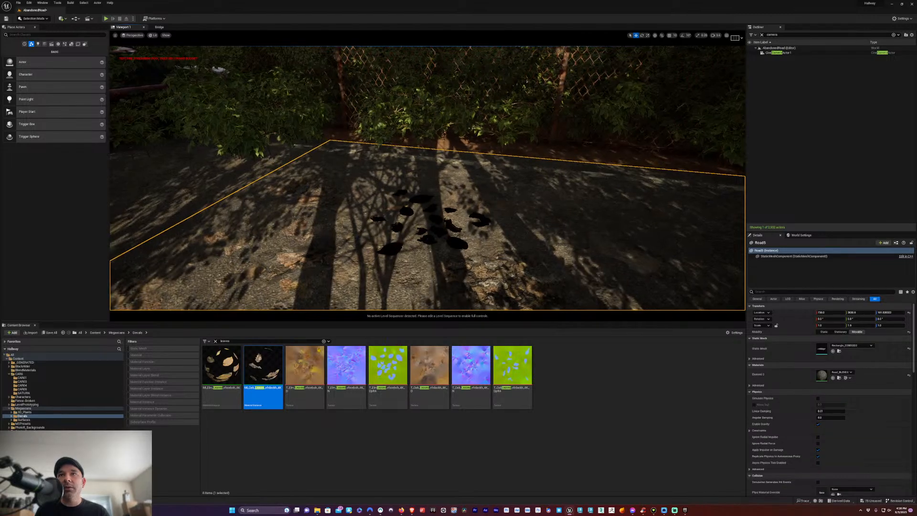
pyautogui.click(516, 162)
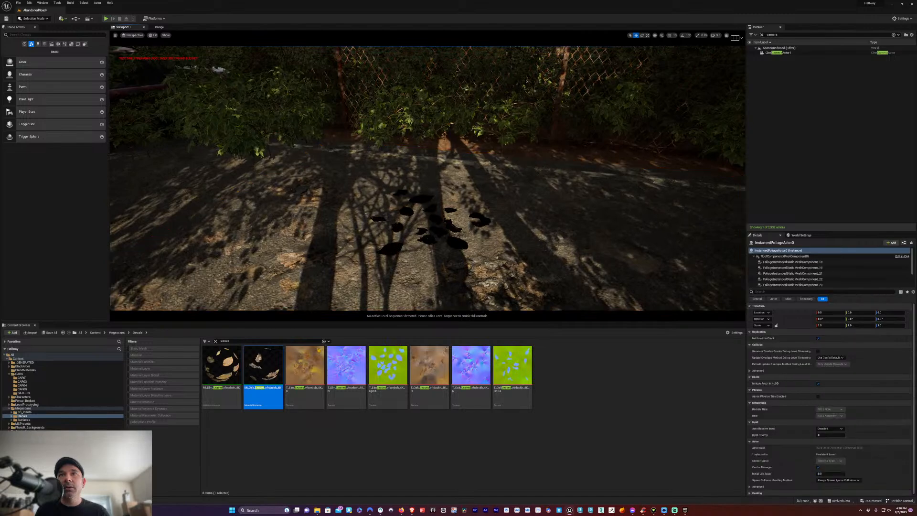
pyautogui.click(301, 480)
# Return to Quixel Bridge and search the locally downloaded assets for "leaves"
pyautogui.click(159, 27)
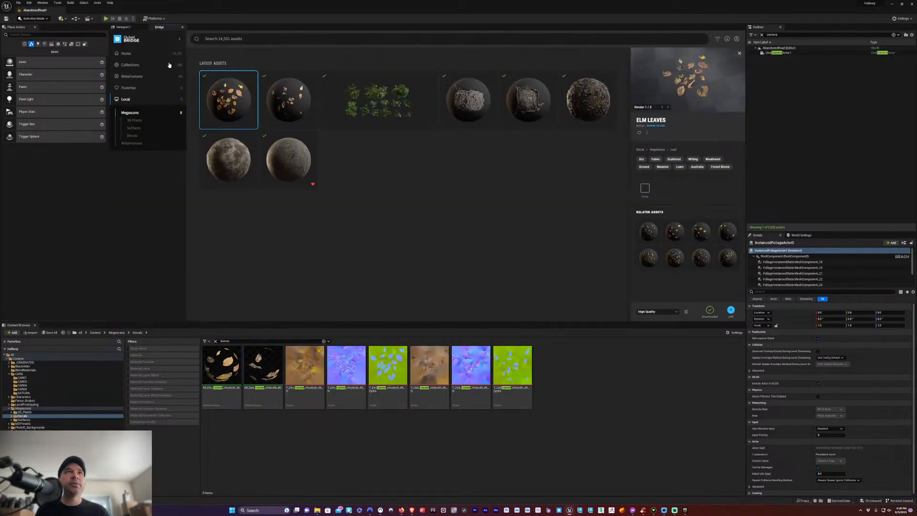
pyautogui.write('de')
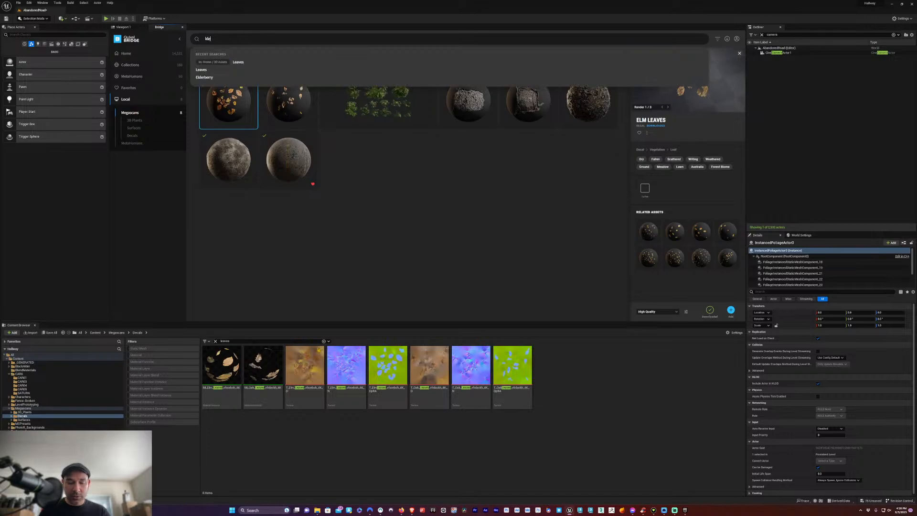
pyautogui.press('BackSpace')
pyautogui.press('BackSpace')
pyautogui.write('leva')
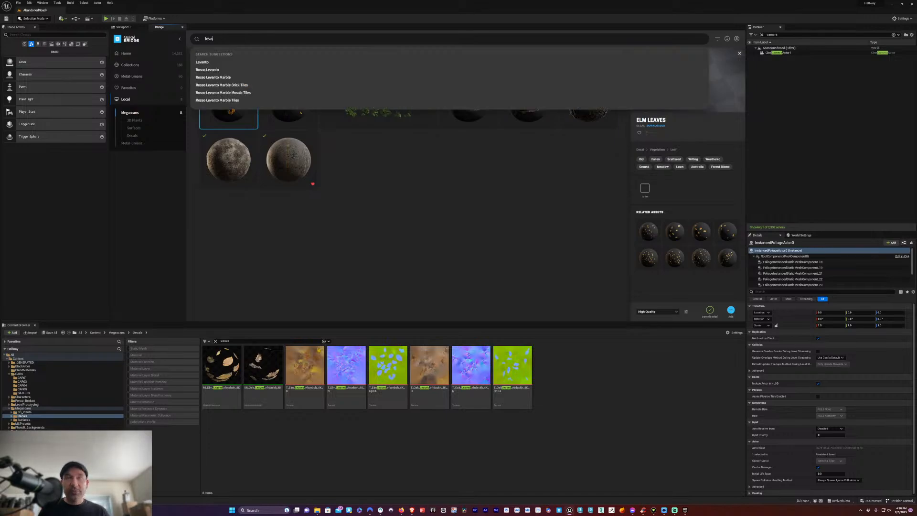
pyautogui.write('ves')
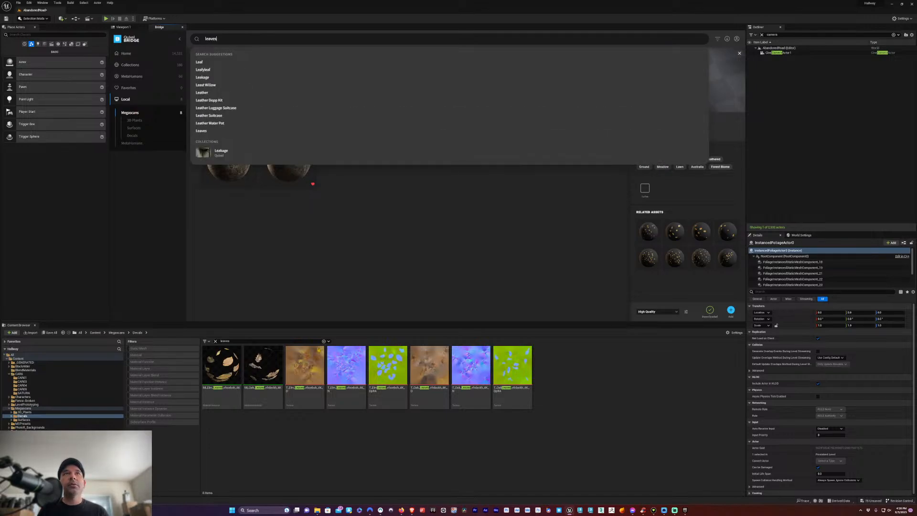
pyautogui.press('Return')
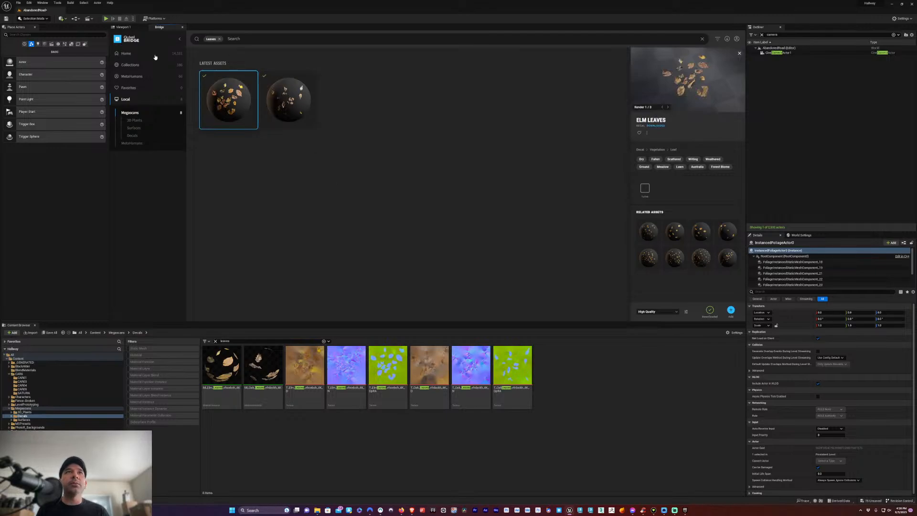
# Search the entire Bridge library for "leaves" and open the details of the Fallen Leaves decal with small scattered leaves
pyautogui.click(126, 53)
pyautogui.click(227, 39)
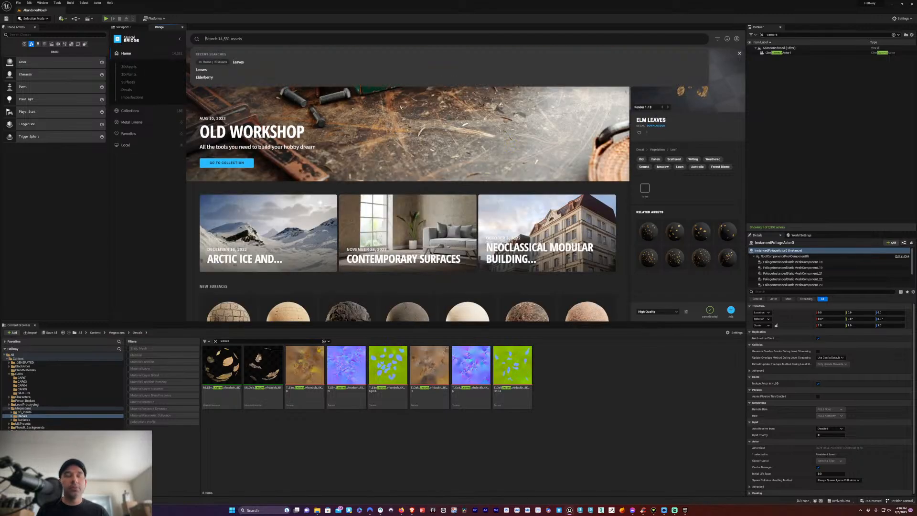
pyautogui.write('leaves')
pyautogui.press('Return')
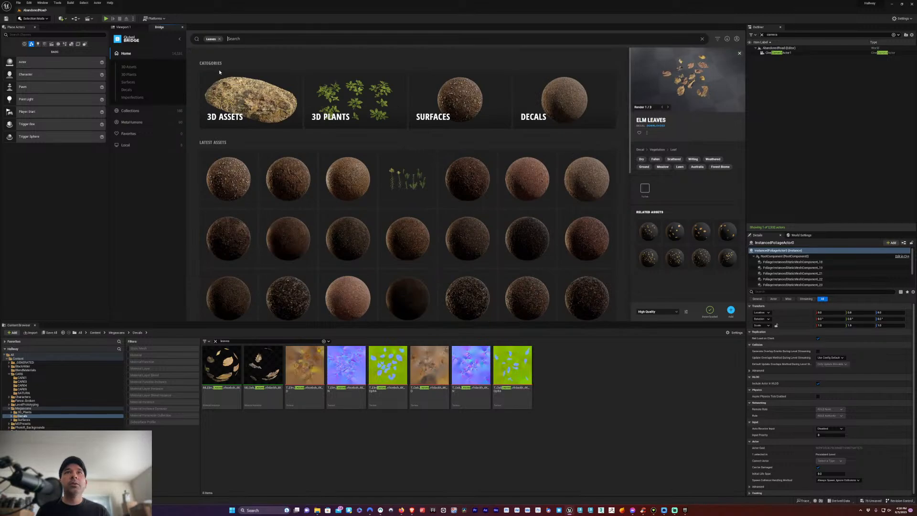
pyautogui.scroll(-3, 308, 165)
pyautogui.scroll(-10, 303, 185)
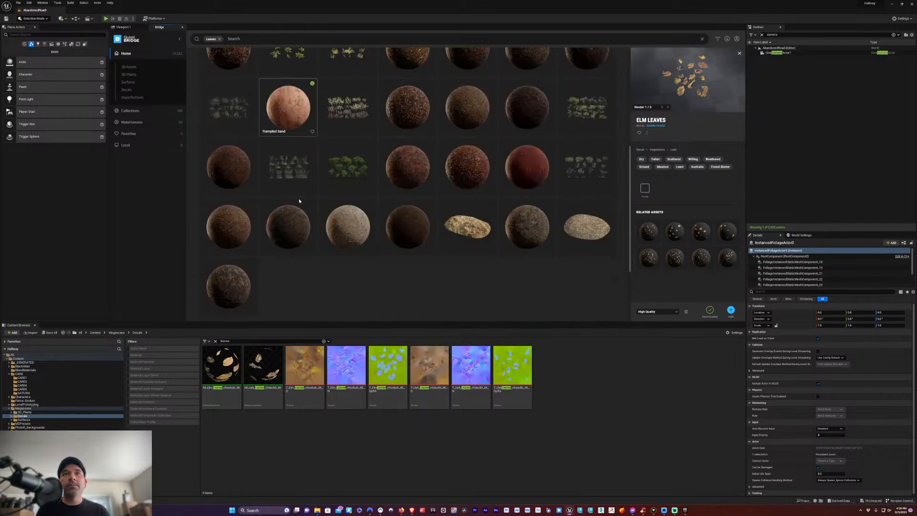
pyautogui.scroll(-10, 327, 212)
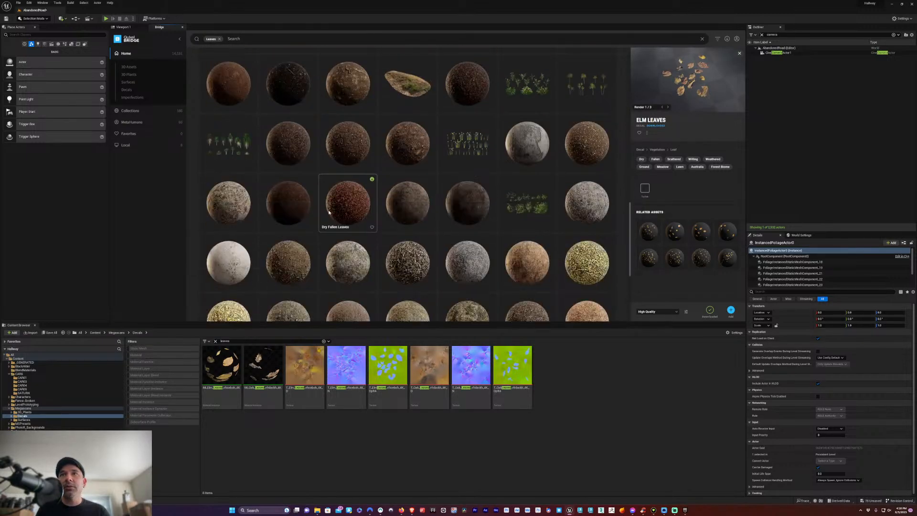
pyautogui.scroll(-10, 325, 216)
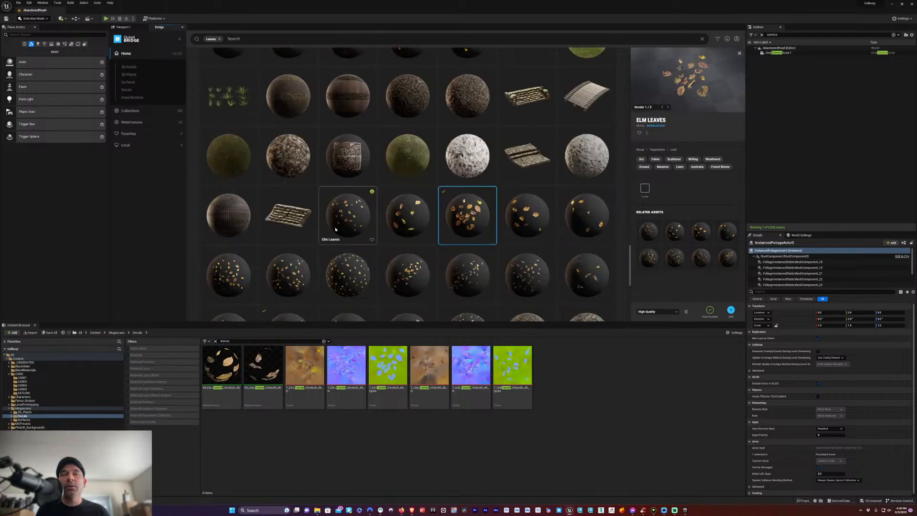
pyautogui.scroll(5, 348, 232)
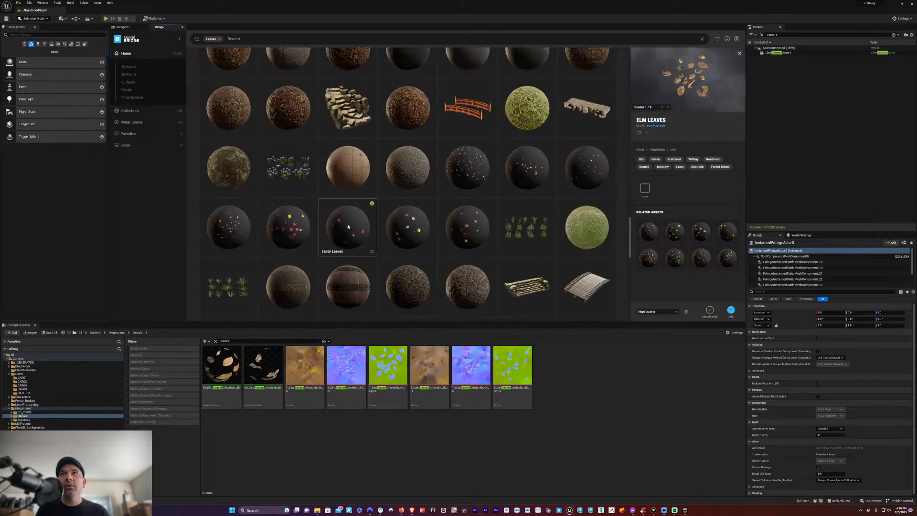
pyautogui.click(466, 173)
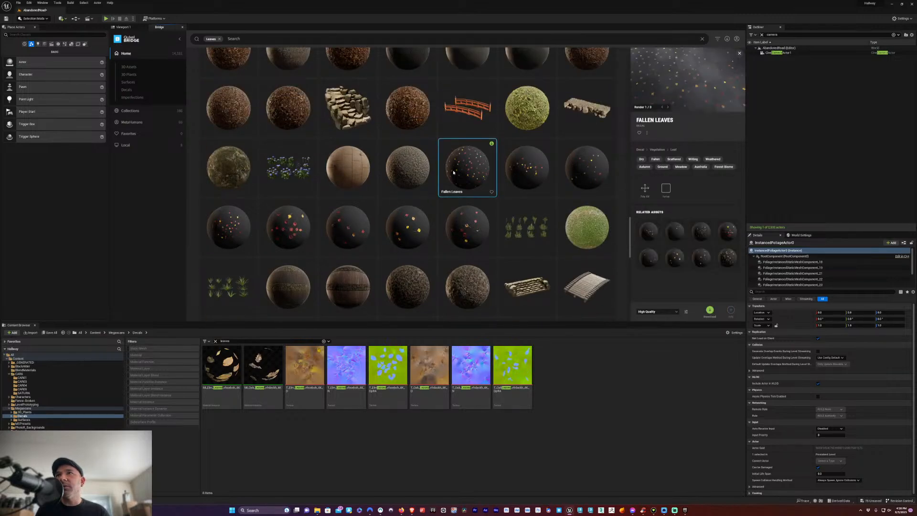
# Browse the Bridge search results for "leaves", checking the details of the Rembrandt and Carolana Water Lily plants
pyautogui.scroll(-5, 454, 173)
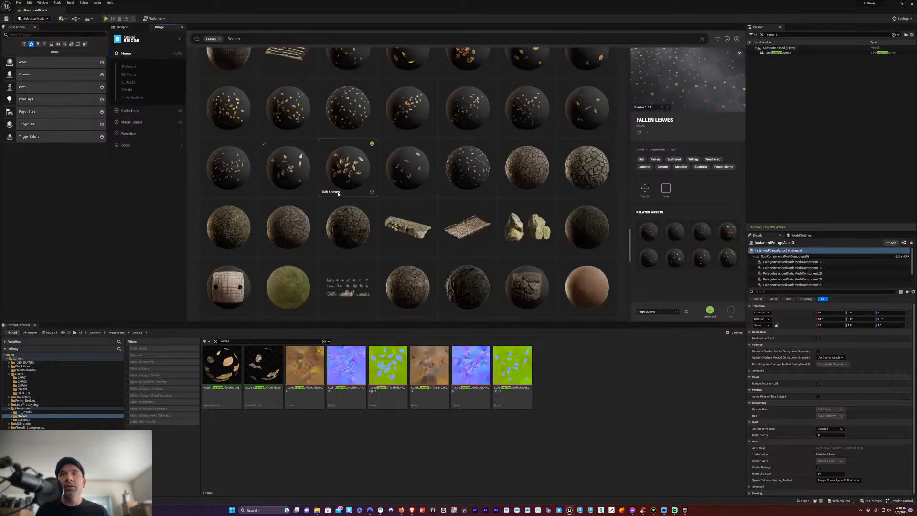
pyautogui.scroll(-5, 379, 237)
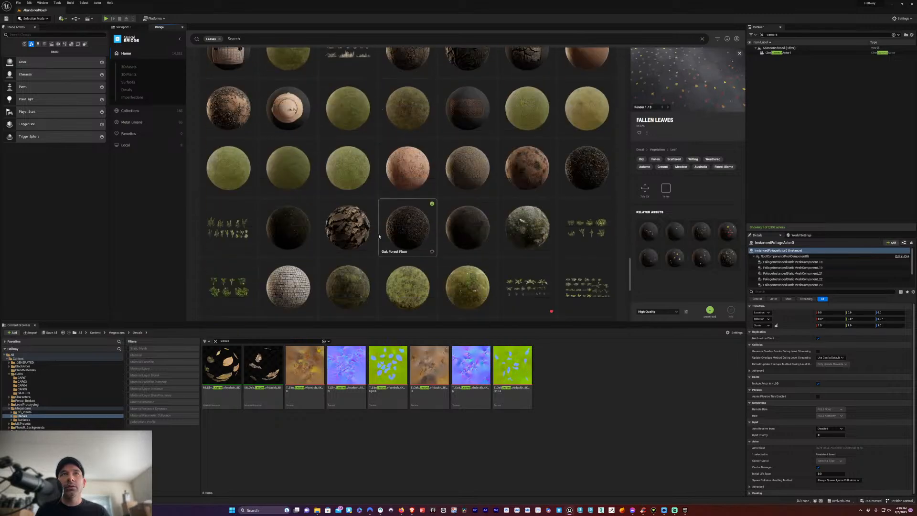
pyautogui.scroll(-5, 378, 237)
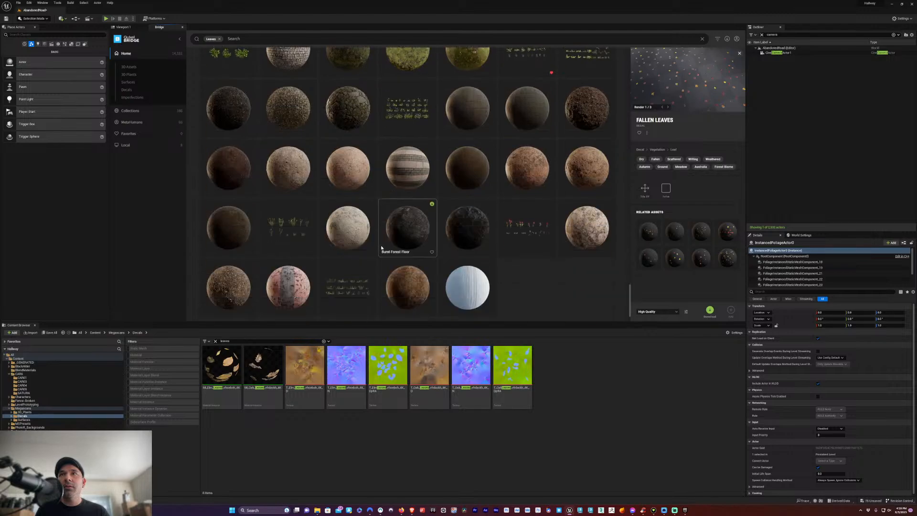
pyautogui.scroll(-3, 381, 248)
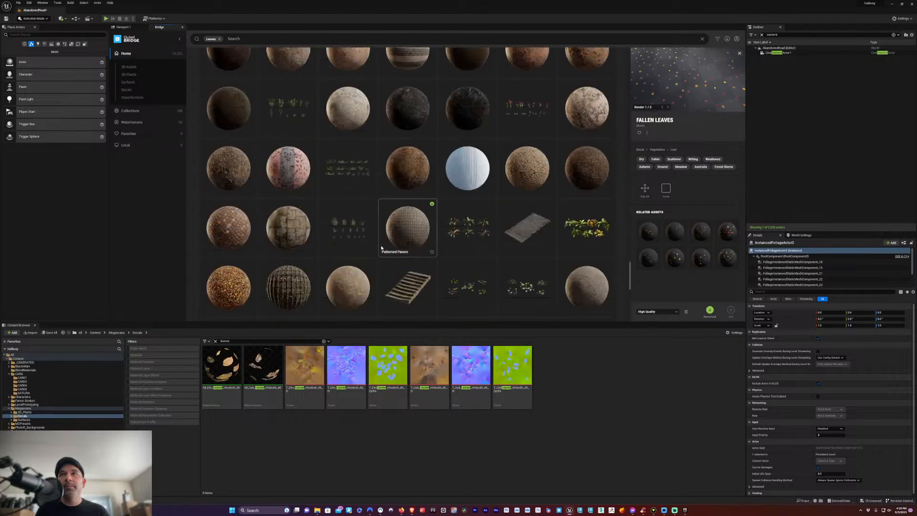
pyautogui.scroll(-2, 381, 248)
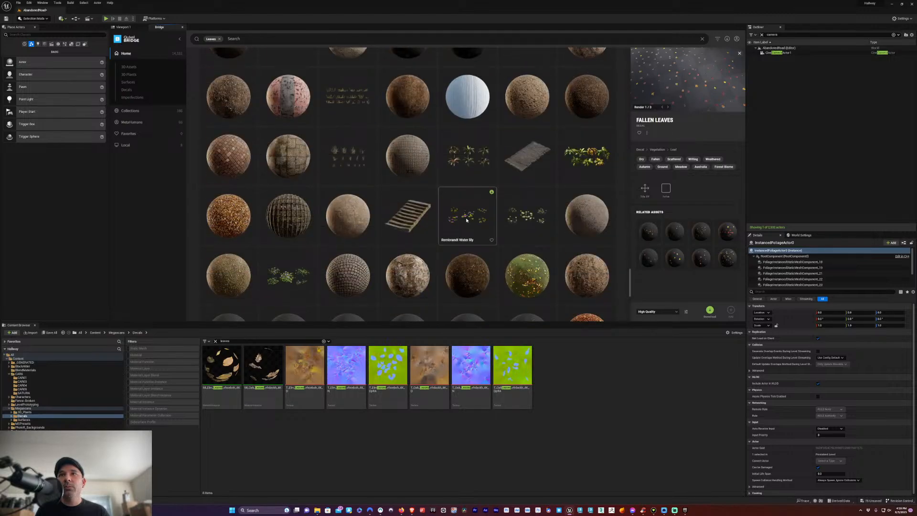
pyautogui.click(467, 219)
pyautogui.click(505, 220)
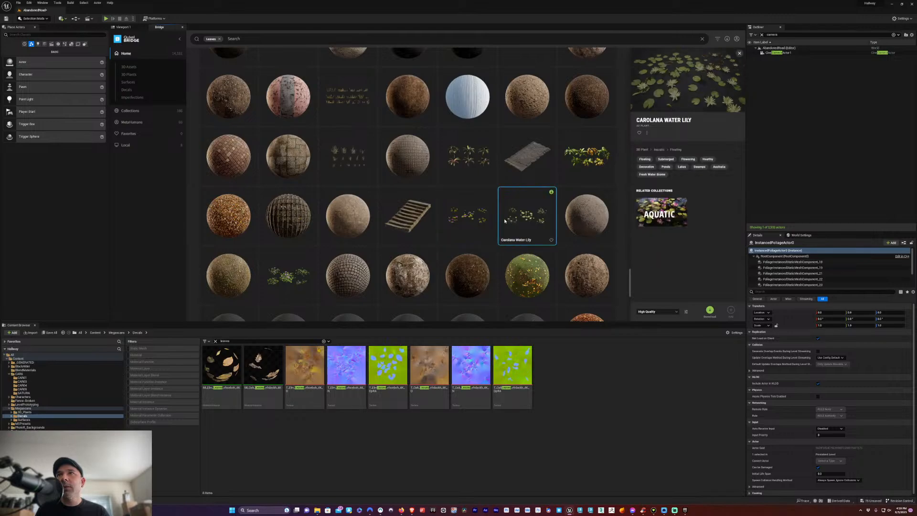
pyautogui.scroll(-10, 505, 221)
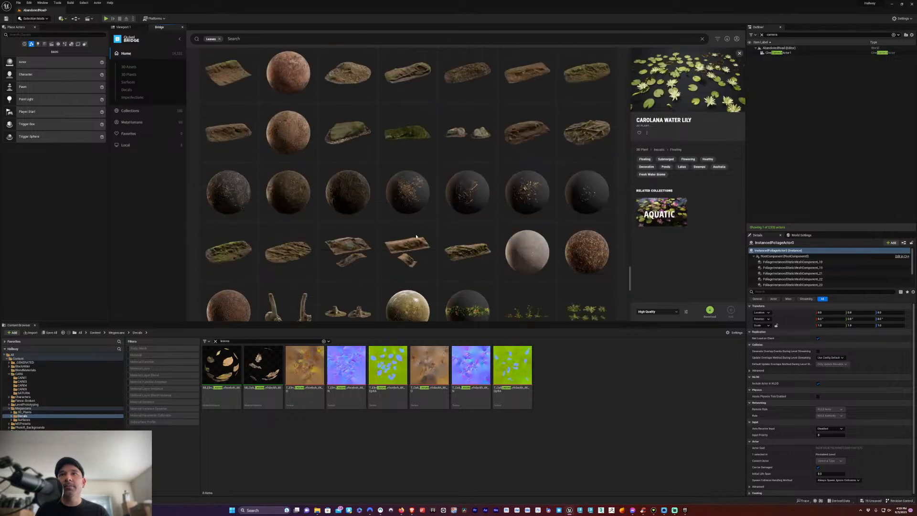
pyautogui.scroll(-6, 416, 236)
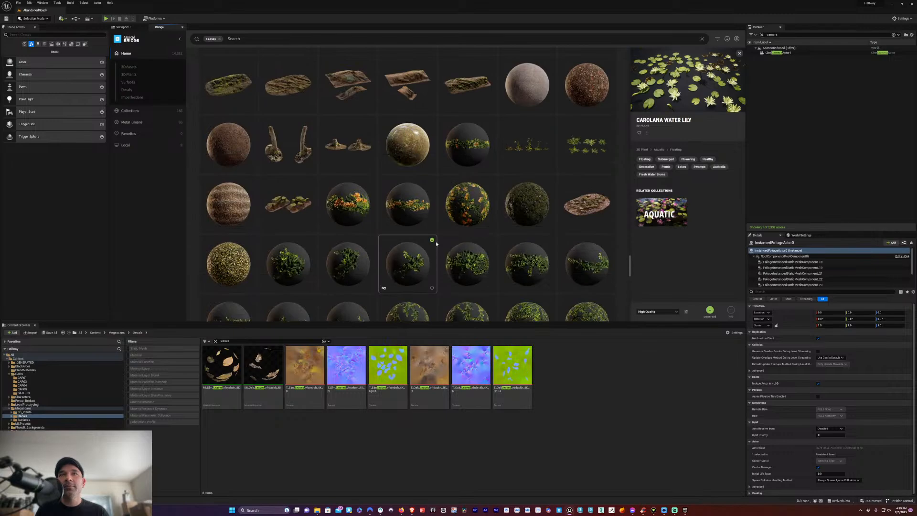
pyautogui.scroll(-6, 436, 244)
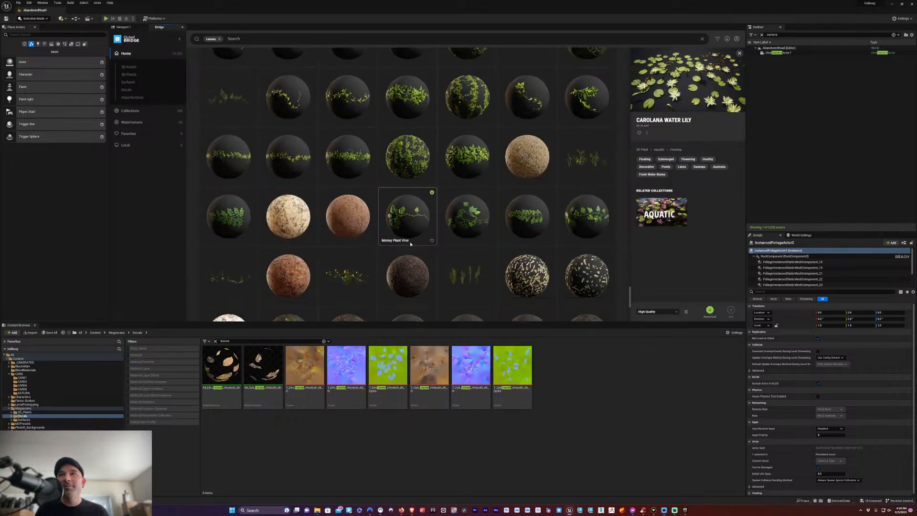
# Inspect the details of the Money Plant Vine, Dried Ridged Gourd and Dried Ridge Gourd decals
pyautogui.click(587, 216)
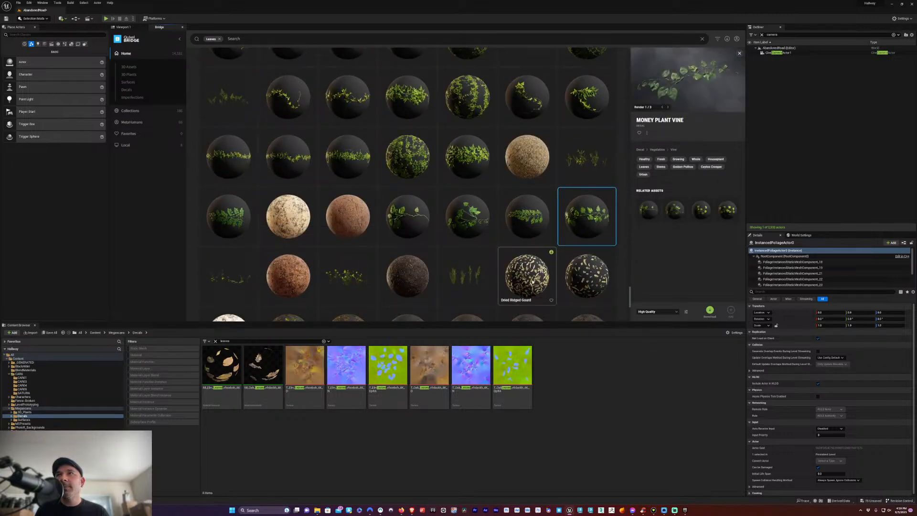
pyautogui.click(534, 282)
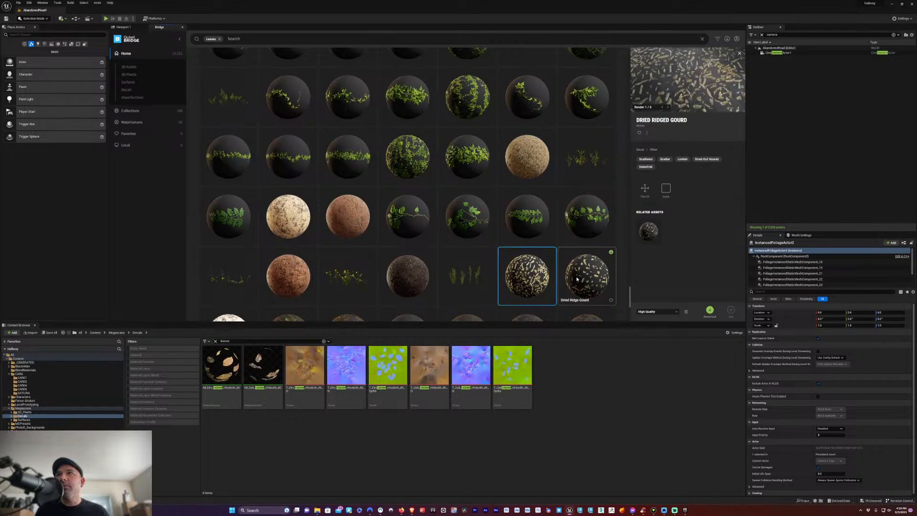
pyautogui.click(577, 278)
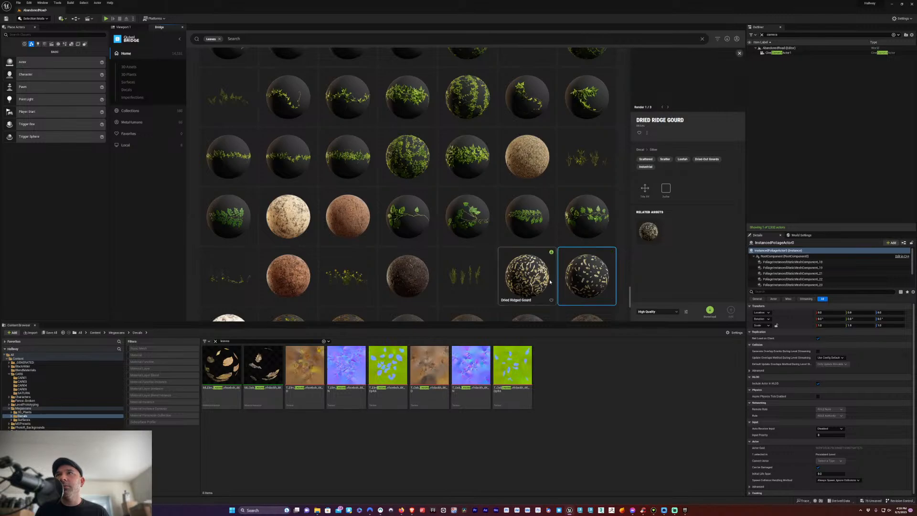
pyautogui.scroll(-2, 414, 251)
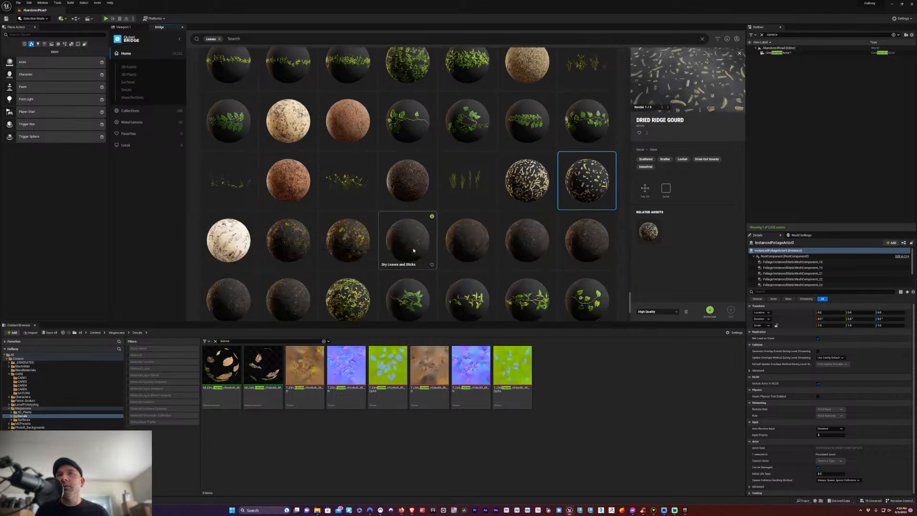
# Compare the two Fallen Leaves Scatter decals and look through the remaining leaf results for a suitable alternative
pyautogui.click(350, 238)
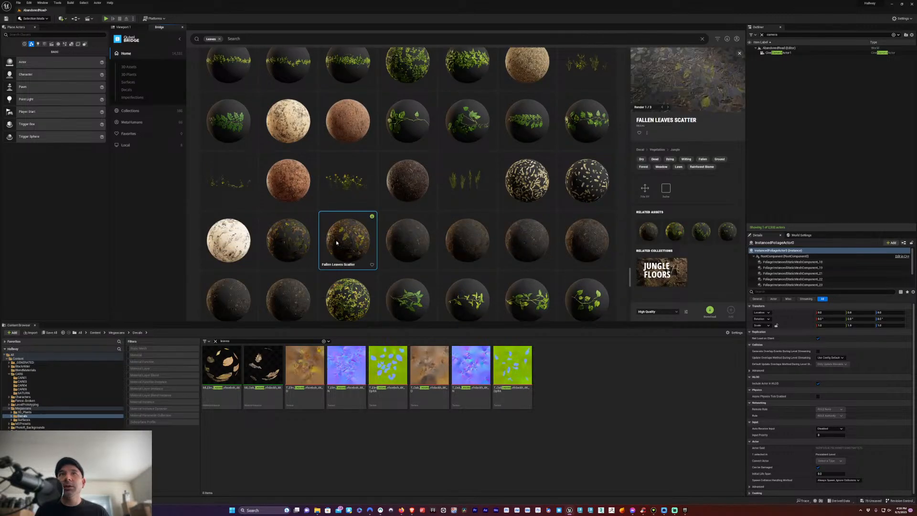
pyautogui.click(288, 239)
pyautogui.scroll(-4, 399, 233)
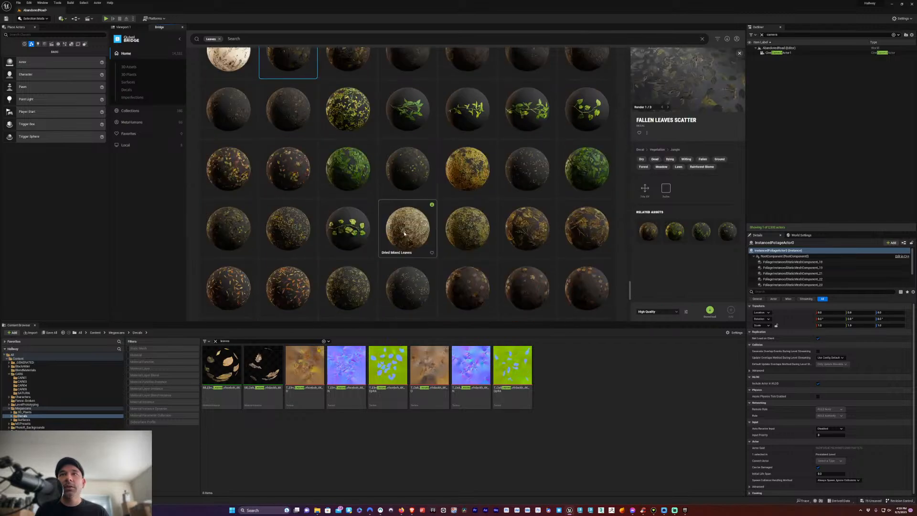
pyautogui.scroll(-10, 404, 245)
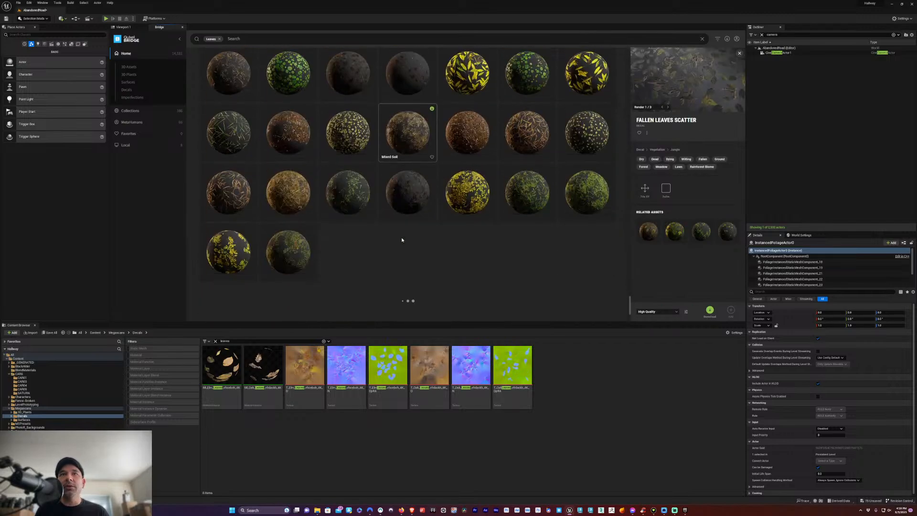
pyautogui.scroll(-6, 402, 248)
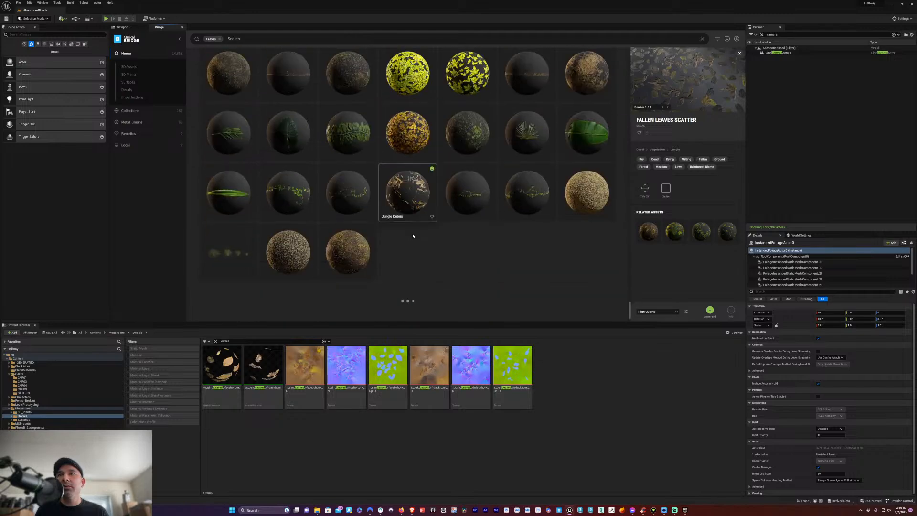
pyautogui.scroll(5, 391, 203)
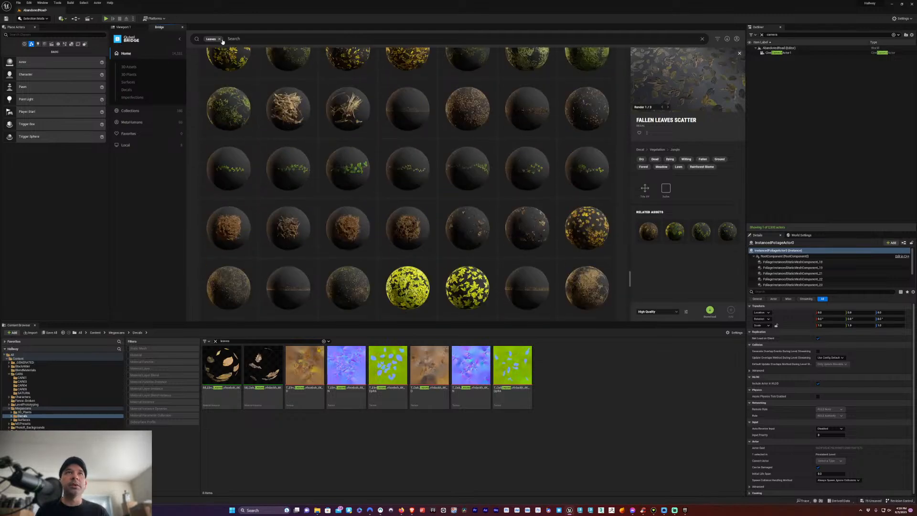
# Look through the 3D Plants and 3D Assets categories of the Bridge library for usable ground debris
pyautogui.click(148, 75)
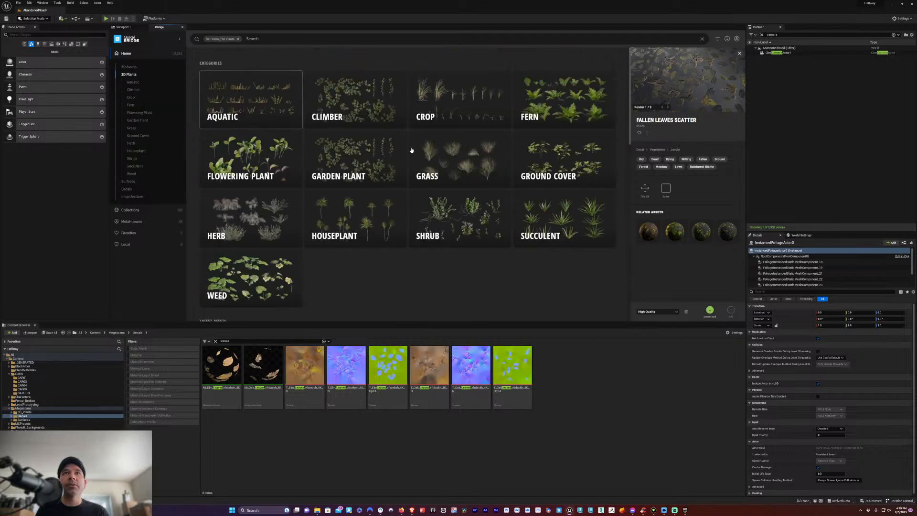
pyautogui.scroll(-1, 384, 282)
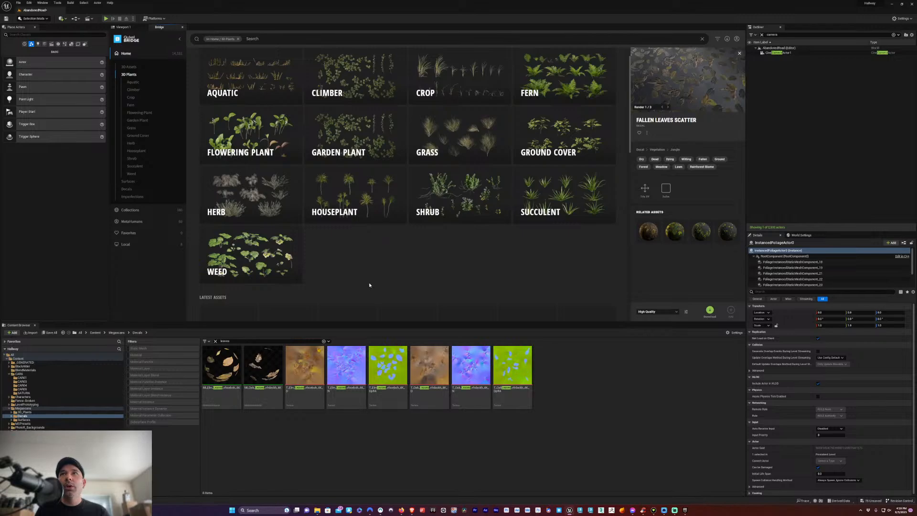
pyautogui.scroll(1, 370, 285)
pyautogui.click(174, 67)
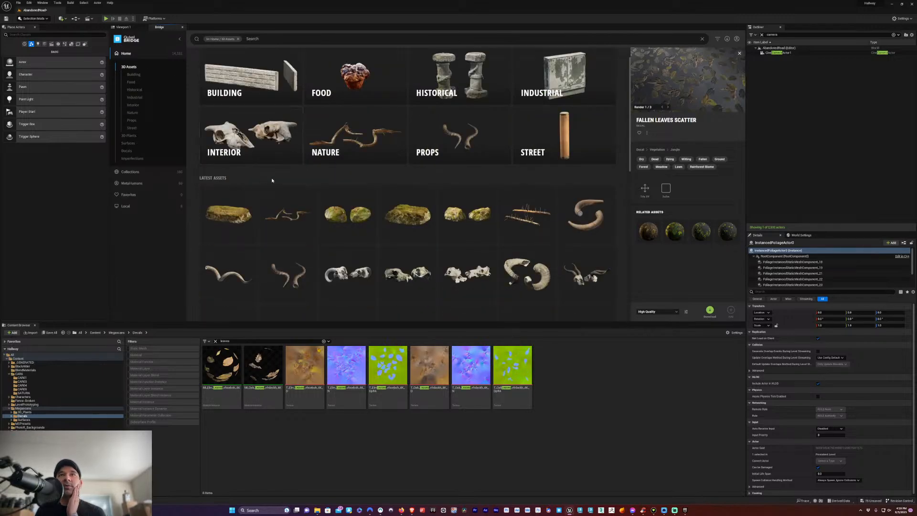
pyautogui.scroll(-4, 248, 167)
pyautogui.scroll(-12, 251, 166)
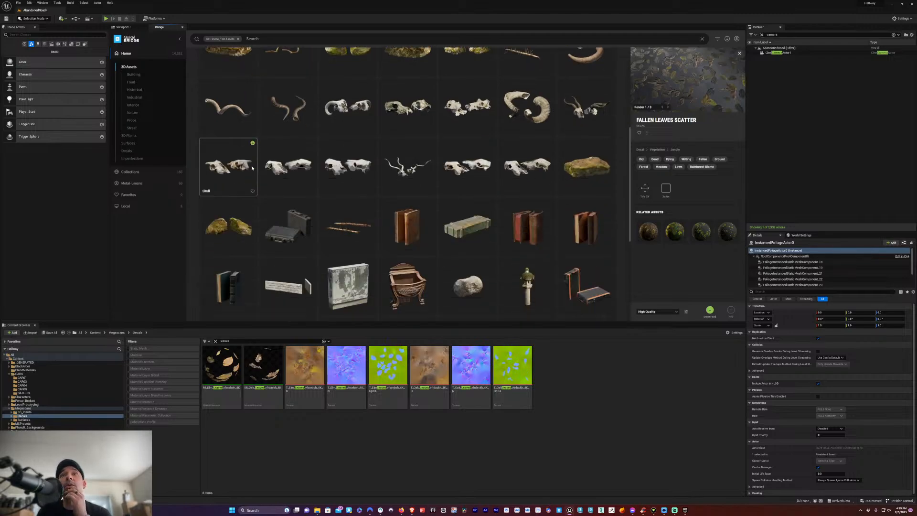
pyautogui.scroll(-10, 400, 177)
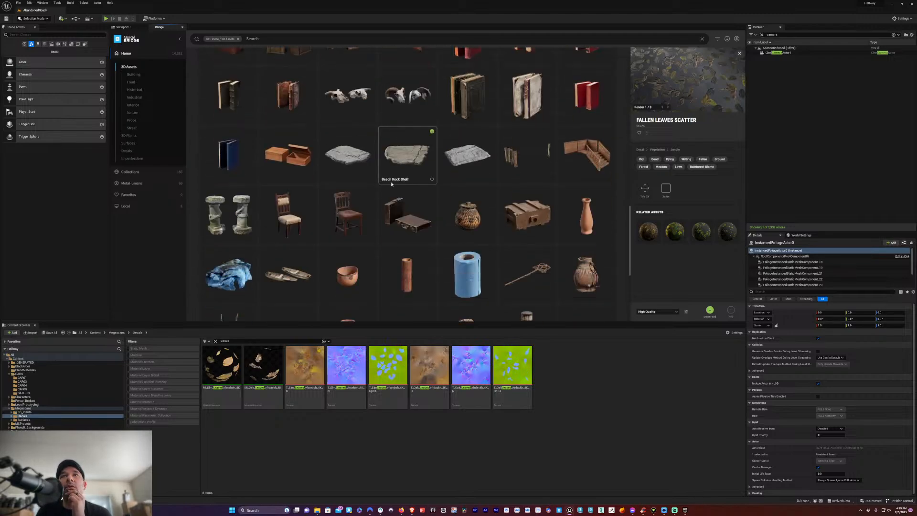
# Repeat the "leaves" search across the Bridge library and narrow it to 3D Plants
pyautogui.click(237, 39)
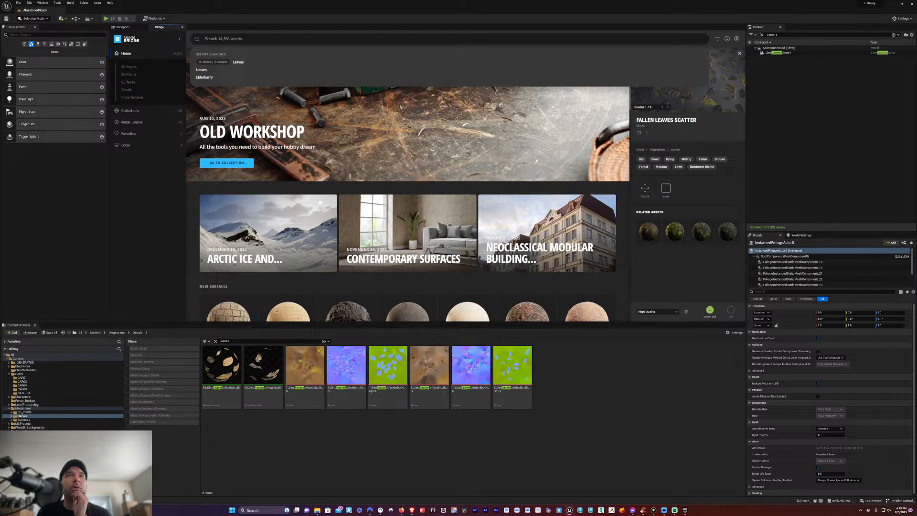
pyautogui.click(201, 70)
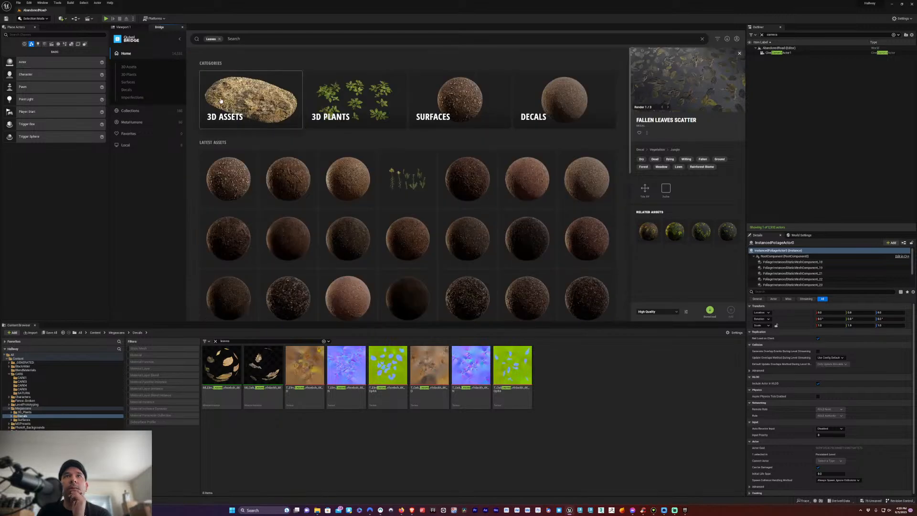
pyautogui.click(369, 97)
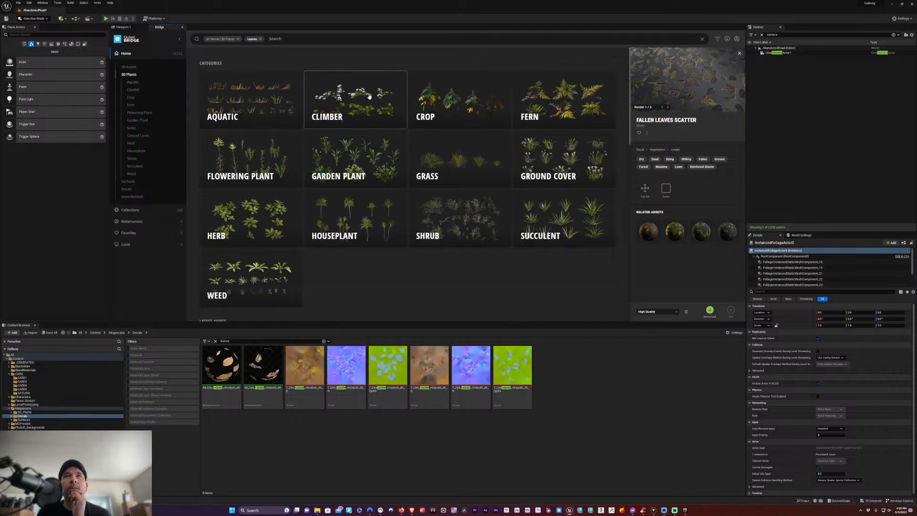
pyautogui.scroll(-5, 369, 97)
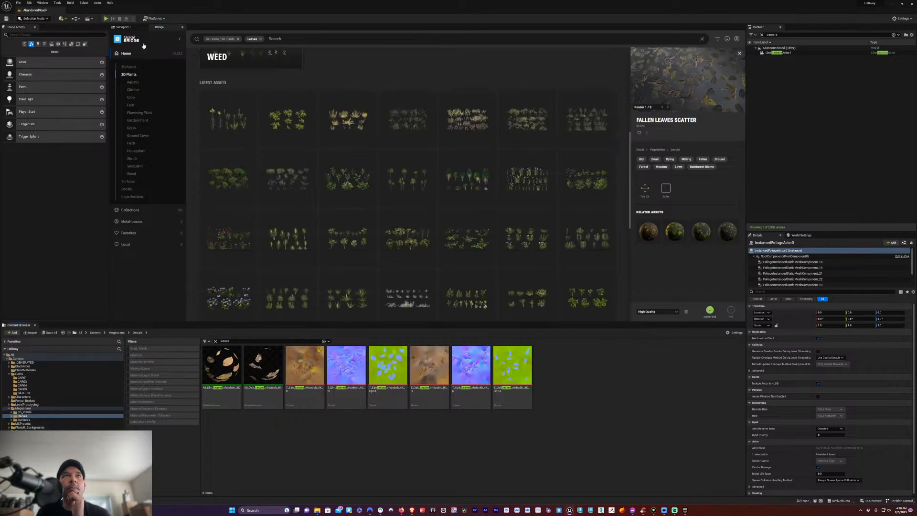
# Return to the level view and filter the scene's actor list by "leaves"
pyautogui.click(123, 27)
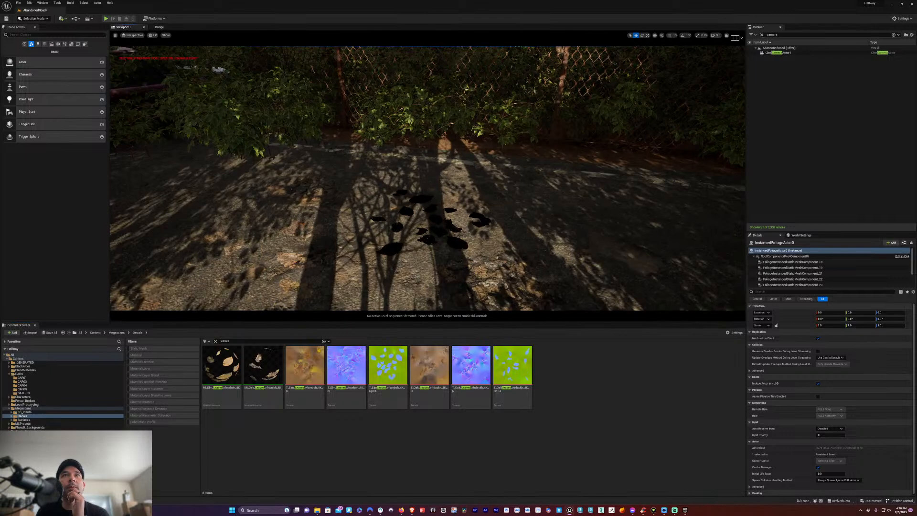
pyautogui.click(427, 225)
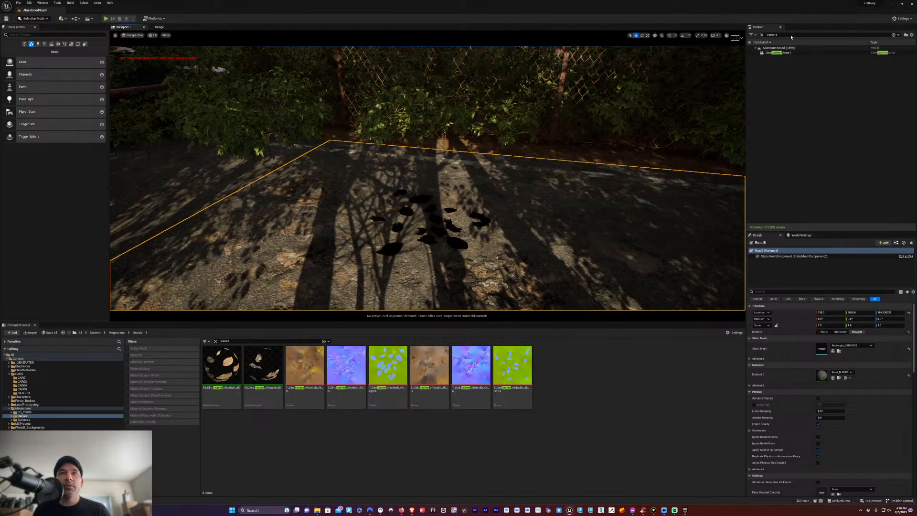
pyautogui.write('leaves')
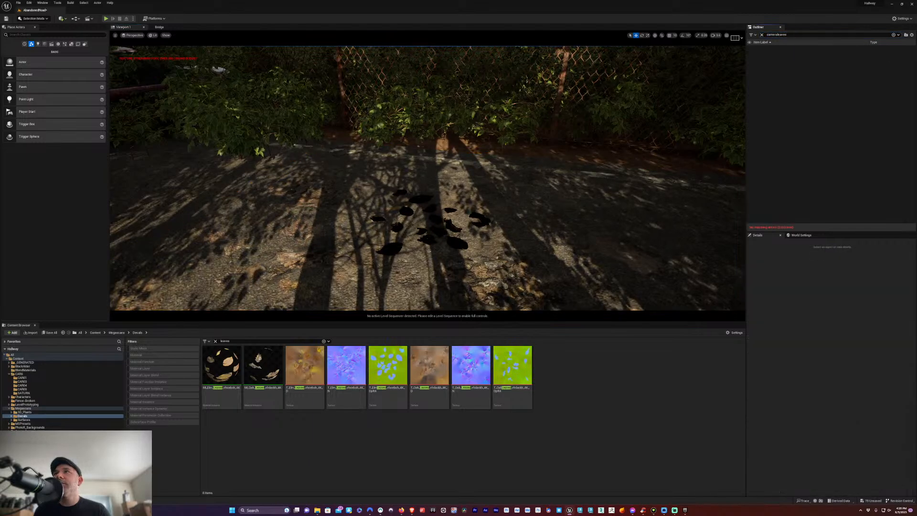
pyautogui.doubleClick(777, 34)
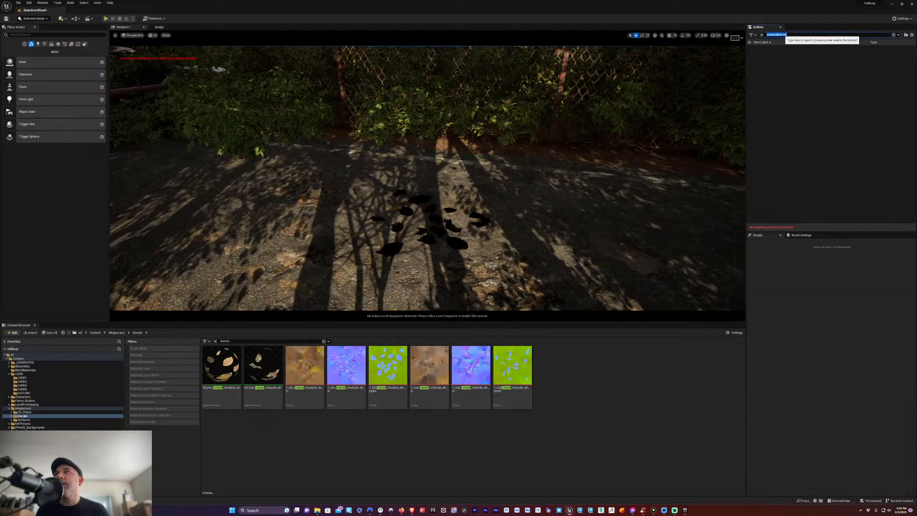
pyautogui.click(777, 35)
pyautogui.doubleClick(777, 35)
pyautogui.write('leaves')
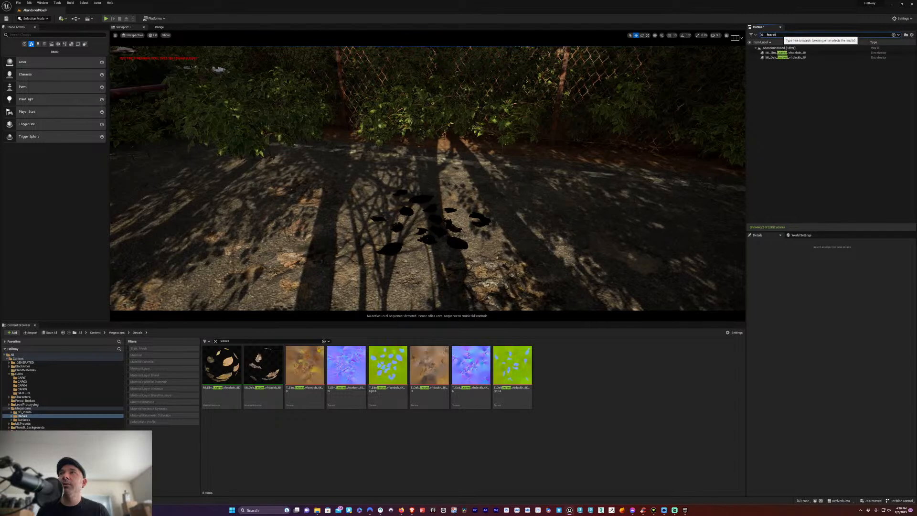
pyautogui.press('Return')
# Select the Elm Leaves decal actor and raise it slightly above the road surface
pyautogui.click(767, 70)
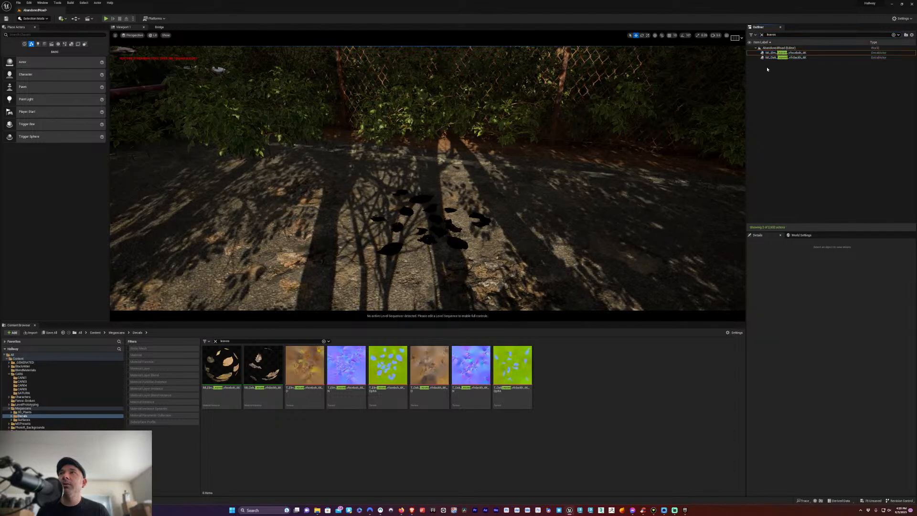
pyautogui.click(768, 52)
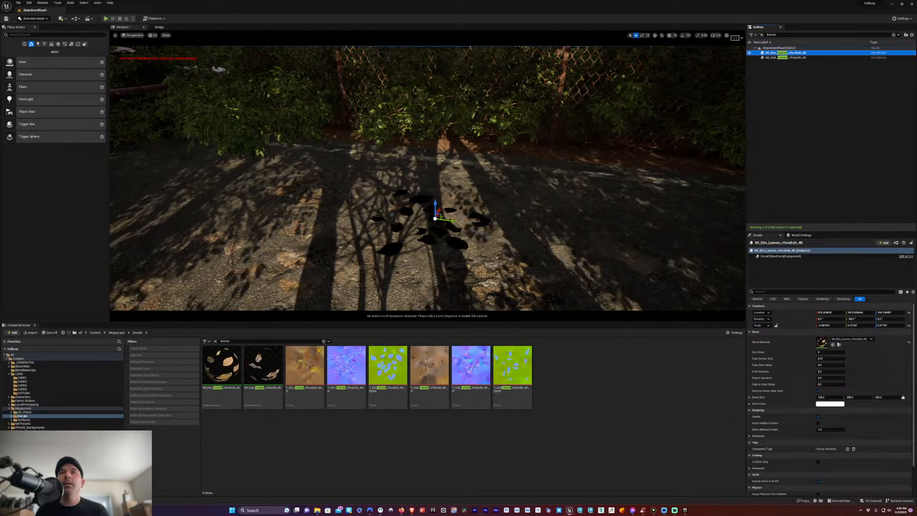
pyautogui.moveTo(436, 205); pyautogui.dragTo(436, 198)
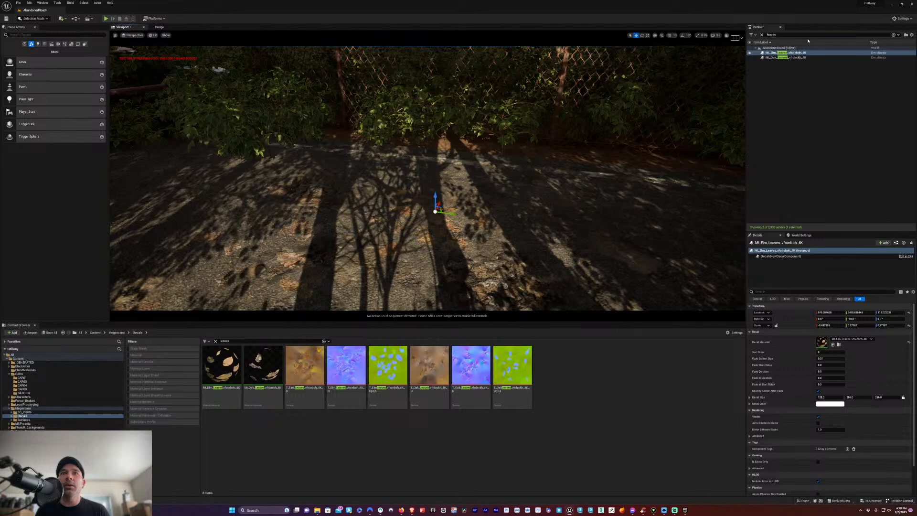
pyautogui.keyDown('ctrl'); pyautogui.click(288, 260); pyautogui.keyUp('ctrl')
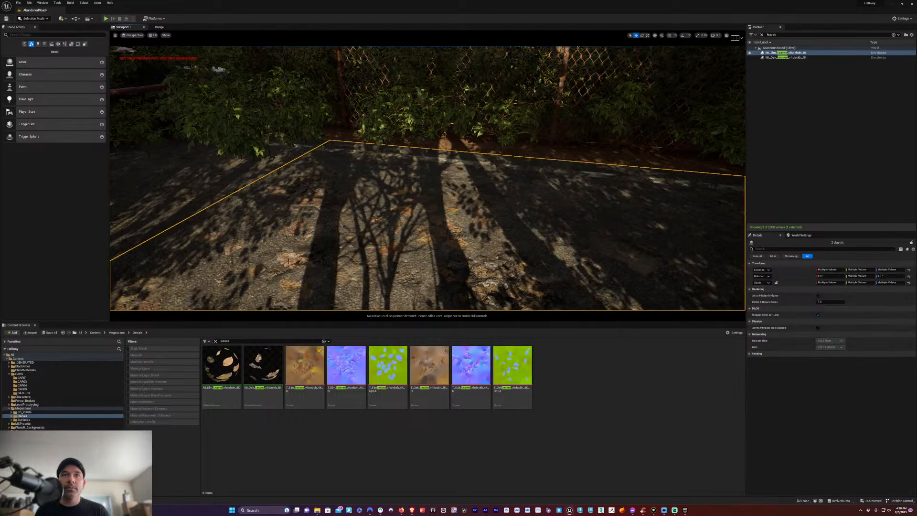
pyautogui.click(783, 52)
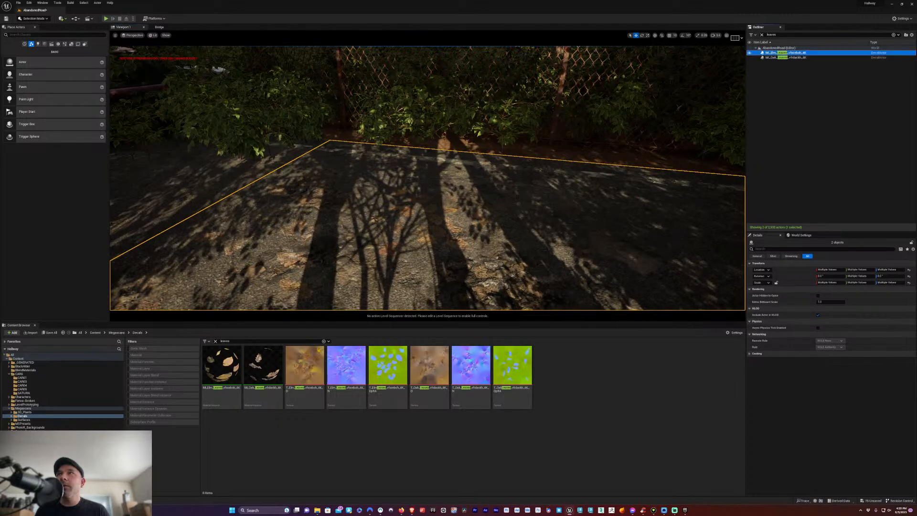
pyautogui.click(434, 223)
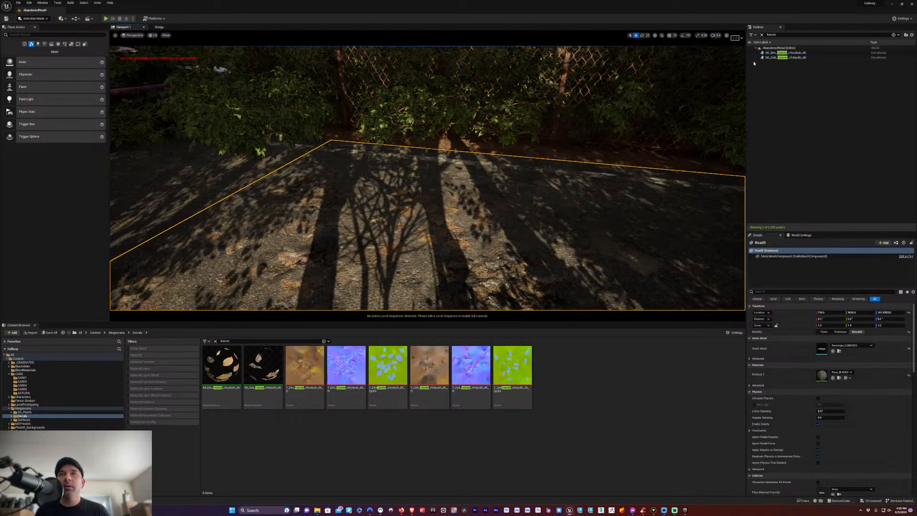
# Select the Elm Leaves and Oak Leaves decals together and duplicate the pair farther along the same side of the road
pyautogui.click(784, 58)
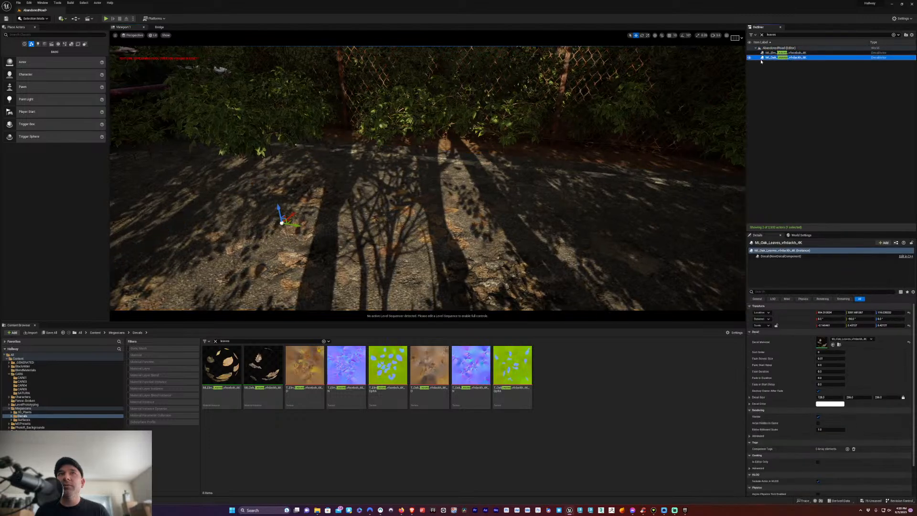
pyautogui.keyDown('ctrl'); pyautogui.click(778, 52); pyautogui.keyUp('ctrl')
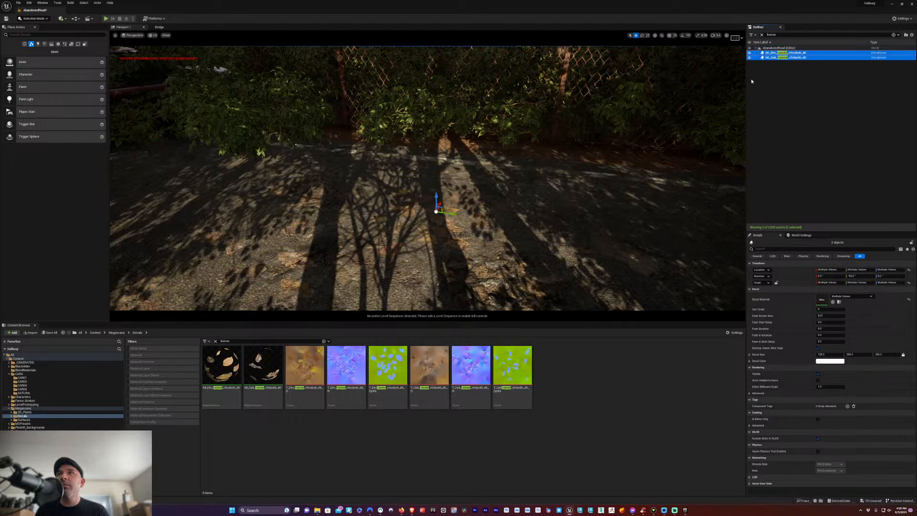
pyautogui.press('e')
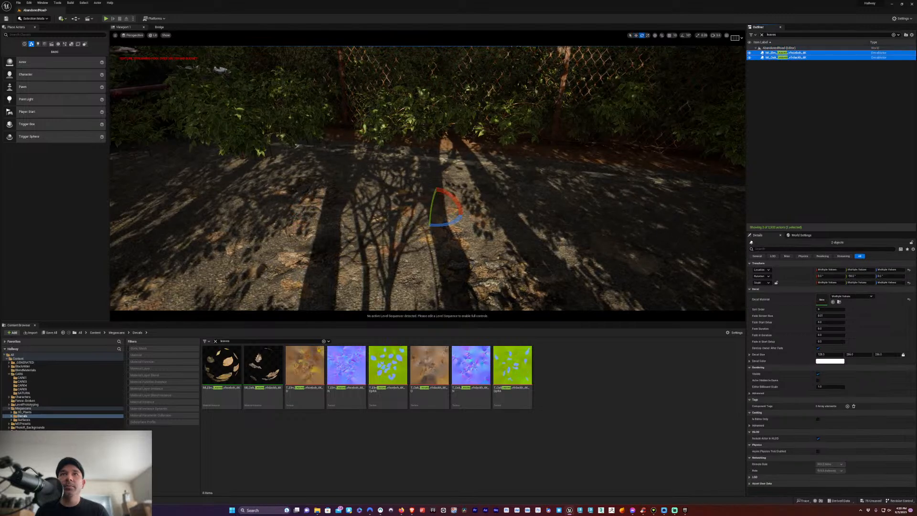
pyautogui.press('w')
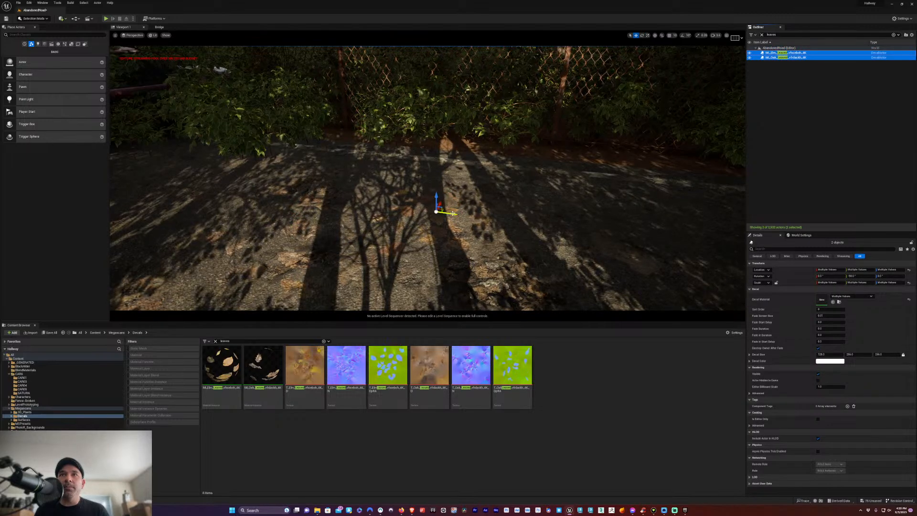
pyautogui.keyDown('alt'); pyautogui.moveTo(451, 213); pyautogui.dragTo(669, 235); pyautogui.keyUp('alt')
# Select all four leaf decals and place a duplicate of the set across the road, past the yellow centre line
pyautogui.click(783, 52)
pyautogui.keyDown('shift'); pyautogui.click(785, 67); pyautogui.keyUp('shift')
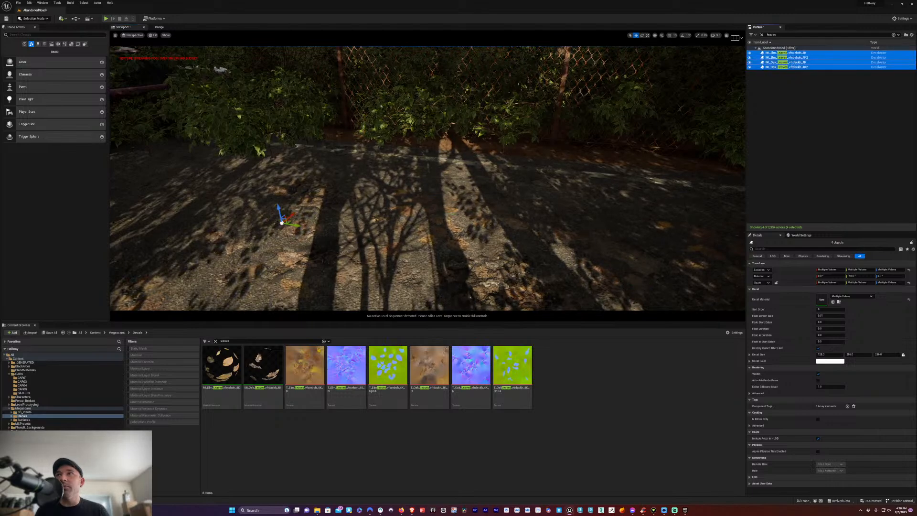
pyautogui.moveTo(290, 215); pyautogui.dragTo(210, 210, button='right')
pyautogui.press('f')
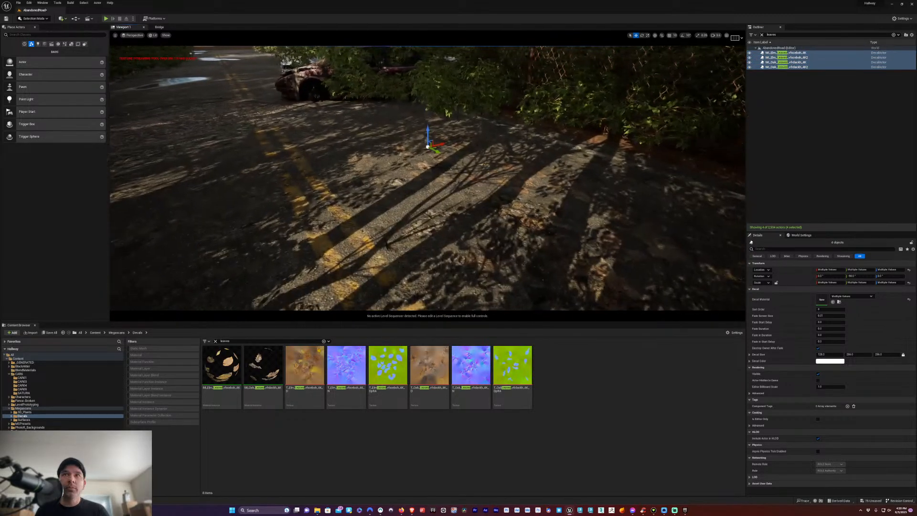
pyautogui.keyDown('alt'); pyautogui.moveTo(442, 145); pyautogui.dragTo(291, 203); pyautogui.keyUp('alt')
pyautogui.scroll(-4, 600, 236)
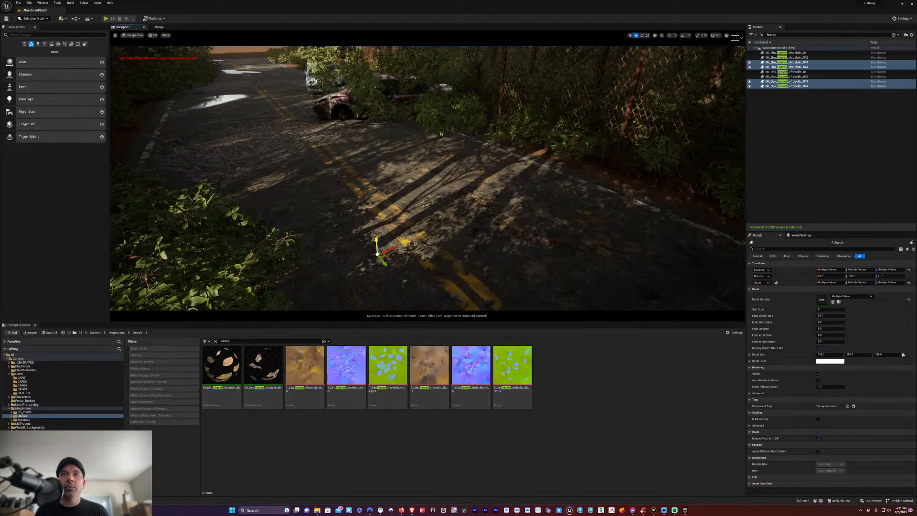
# Duplicate the four selected leaf decals again and move the copies back across the road, beside the roadside bushes near the wrecked car
pyautogui.keyDown('alt'); pyautogui.moveTo(384, 263); pyautogui.dragTo(308, 200); pyautogui.keyUp('alt')
pyautogui.moveTo(314, 151); pyautogui.dragTo(389, 117)
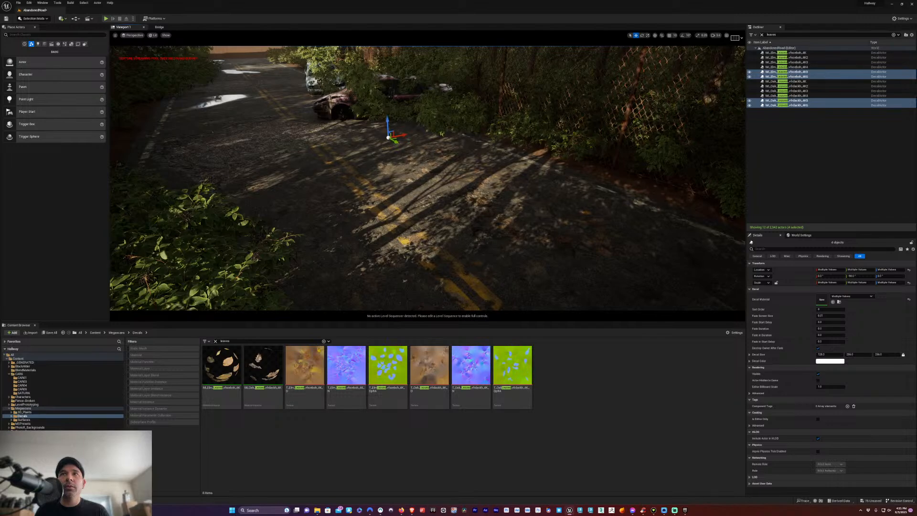
pyautogui.press('w')
pyautogui.moveTo(389, 120); pyautogui.dragTo(559, 122, button='right')
pyautogui.press('w')
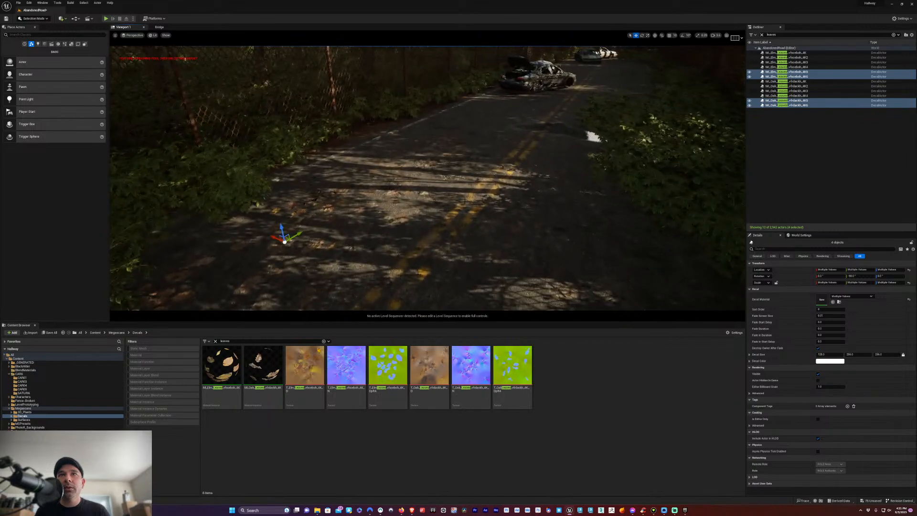
pyautogui.click(425, 175)
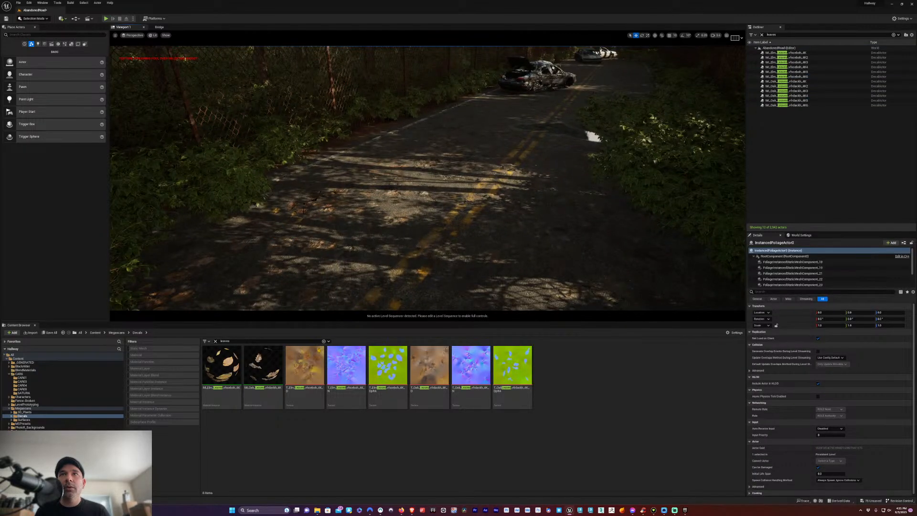
# Select all twelve leaf decals and duplicate them farther down the road, adjusting the copies' height to the surface
pyautogui.click(788, 52)
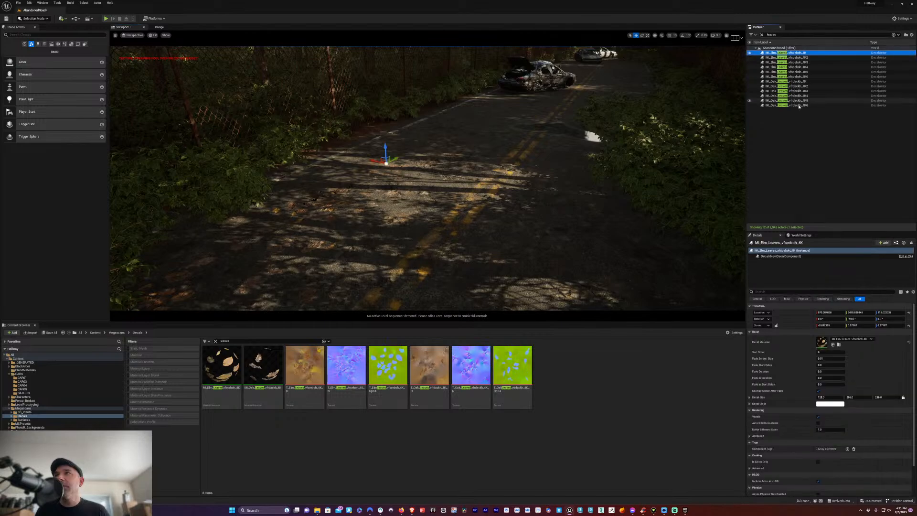
pyautogui.keyDown('shift'); pyautogui.click(788, 105); pyautogui.keyUp('shift')
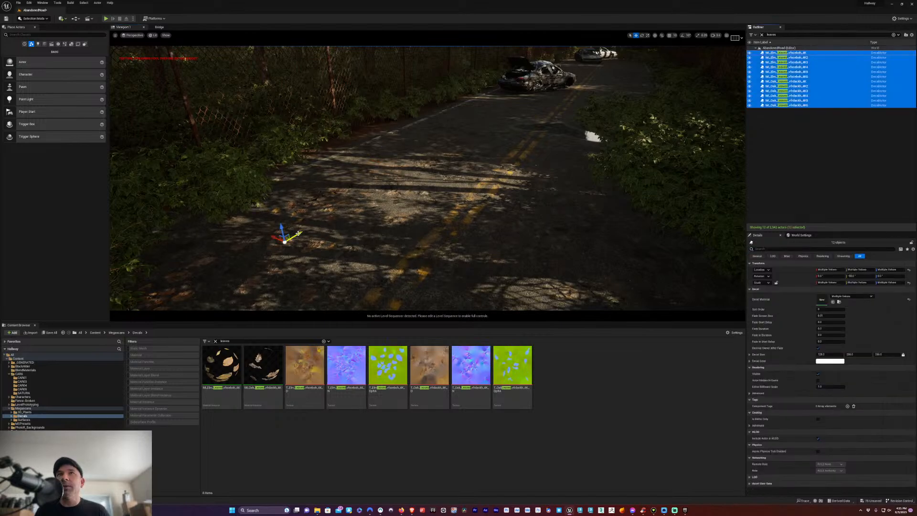
pyautogui.keyDown('alt'); pyautogui.moveTo(298, 233); pyautogui.dragTo(395, 136); pyautogui.keyUp('alt')
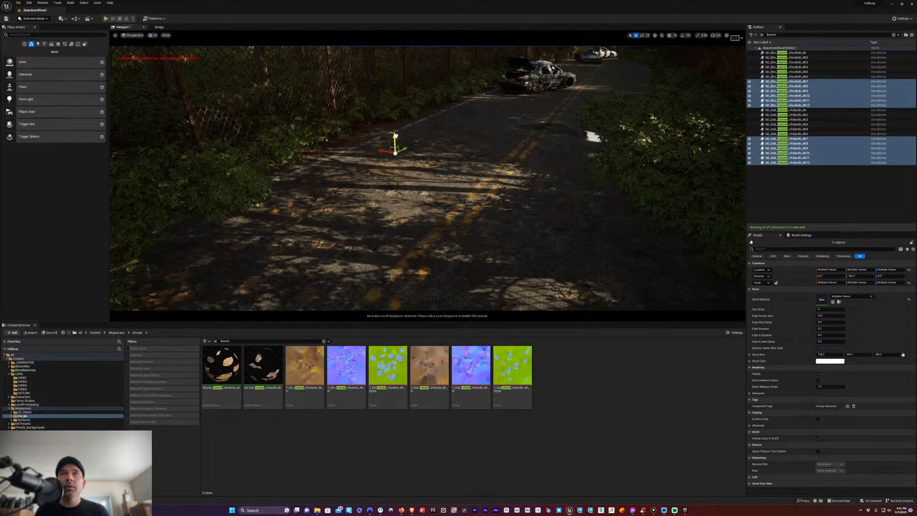
pyautogui.click(395, 127)
pyautogui.moveTo(394, 127); pyautogui.dragTo(427, 281)
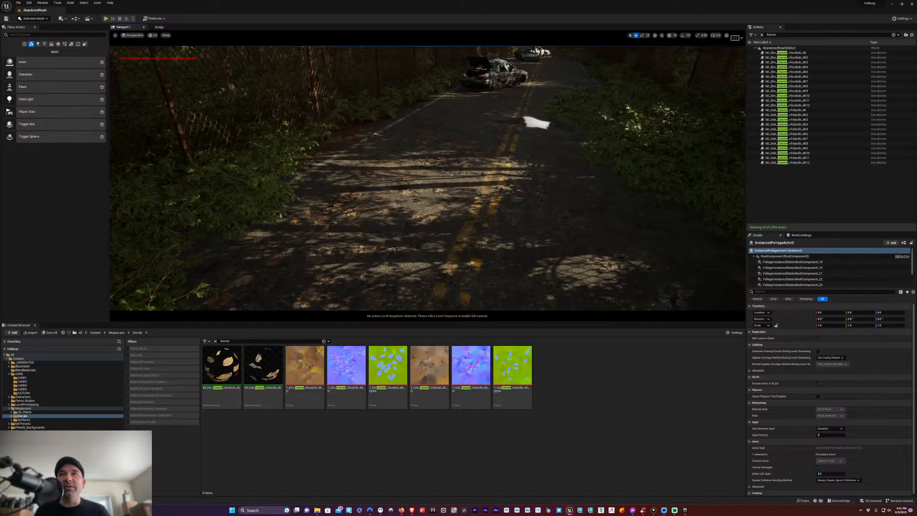
pyautogui.moveTo(423, 276); pyautogui.dragTo(421, 260)
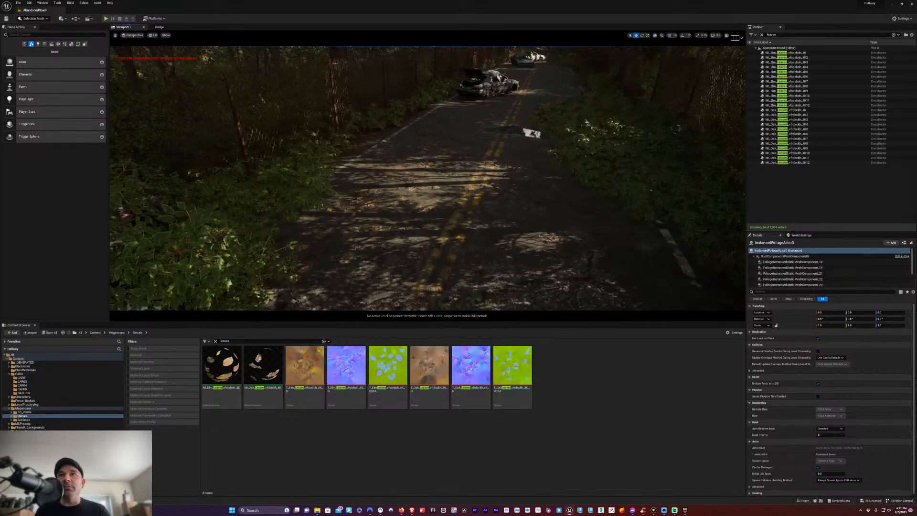
# Select all 24 leaf decals and duplicate them down the road to just in front of the distant burnt-out car
pyautogui.click(793, 53)
pyautogui.keyDown('shift'); pyautogui.click(792, 162); pyautogui.keyUp('shift')
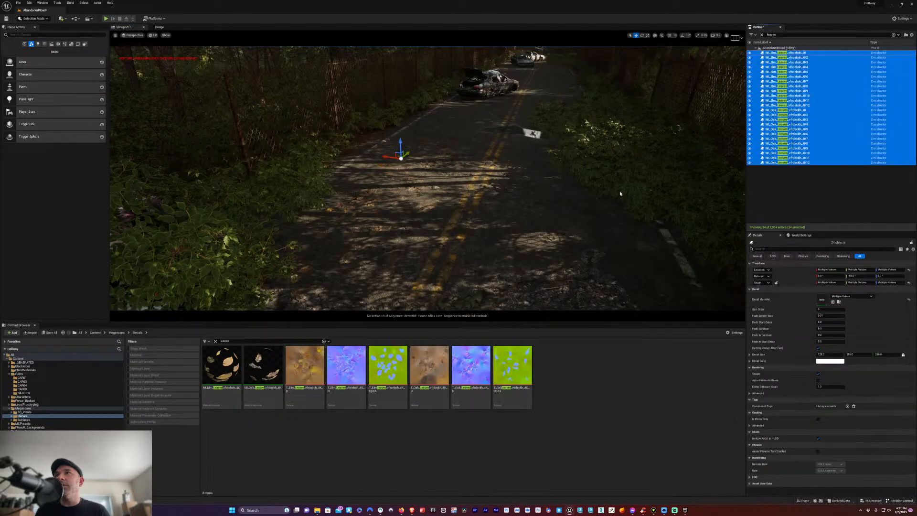
pyautogui.keyDown('alt'); pyautogui.moveTo(405, 154); pyautogui.dragTo(484, 106); pyautogui.keyUp('alt')
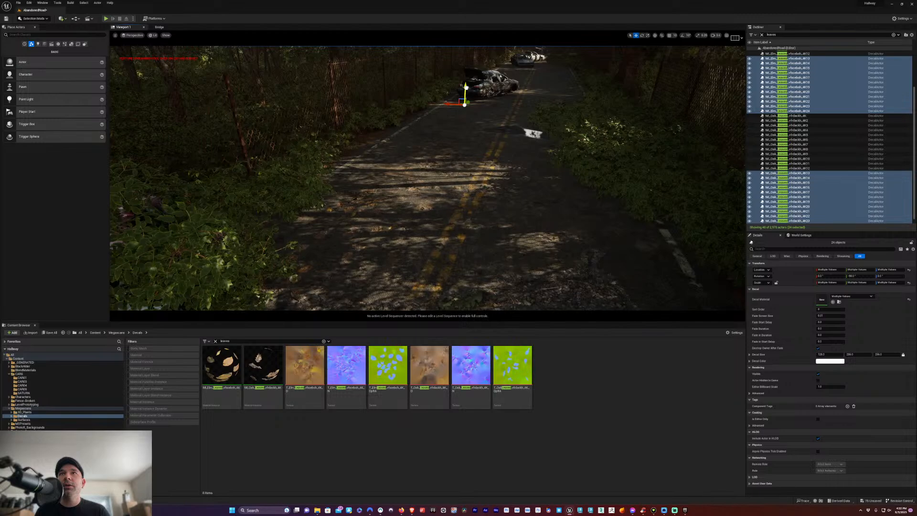
# Select all 48 leaf decals and duplicate them sideways across to the opposite lane of the road
pyautogui.scroll(4, 758, 139)
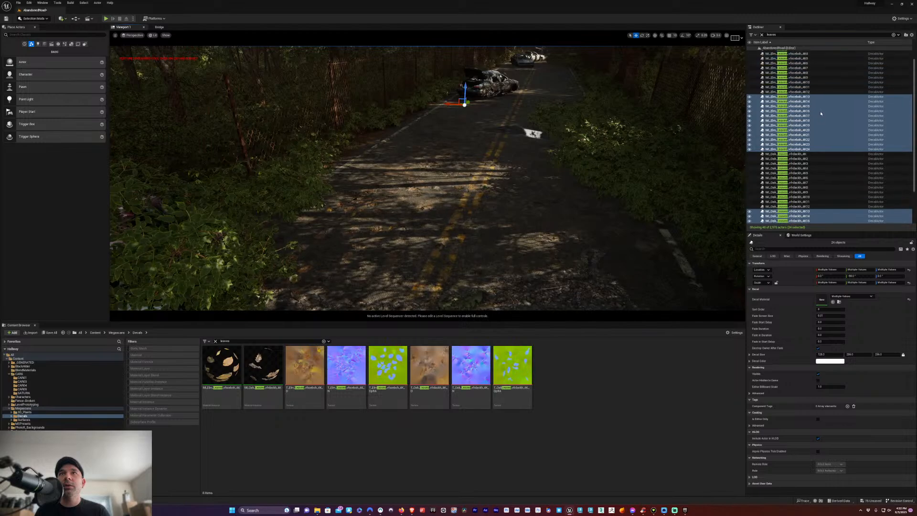
pyautogui.click(788, 53)
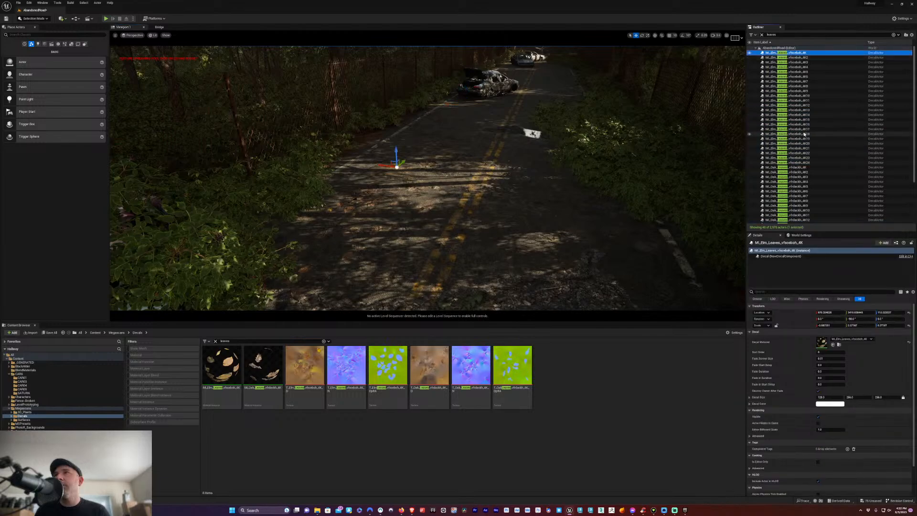
pyautogui.scroll(-4, 802, 167)
pyautogui.keyDown('shift'); pyautogui.click(808, 218); pyautogui.keyUp('shift')
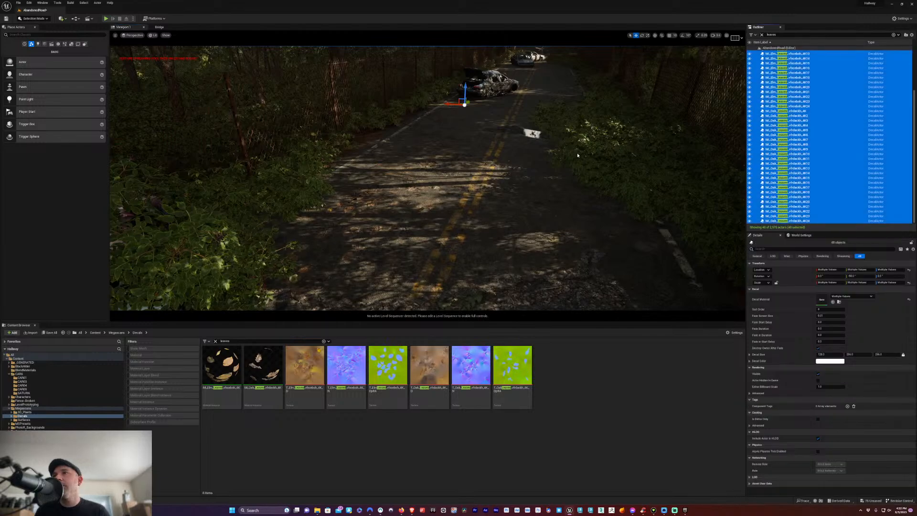
pyautogui.keyDown('alt'); pyautogui.moveTo(447, 104); pyautogui.dragTo(518, 118); pyautogui.keyUp('alt')
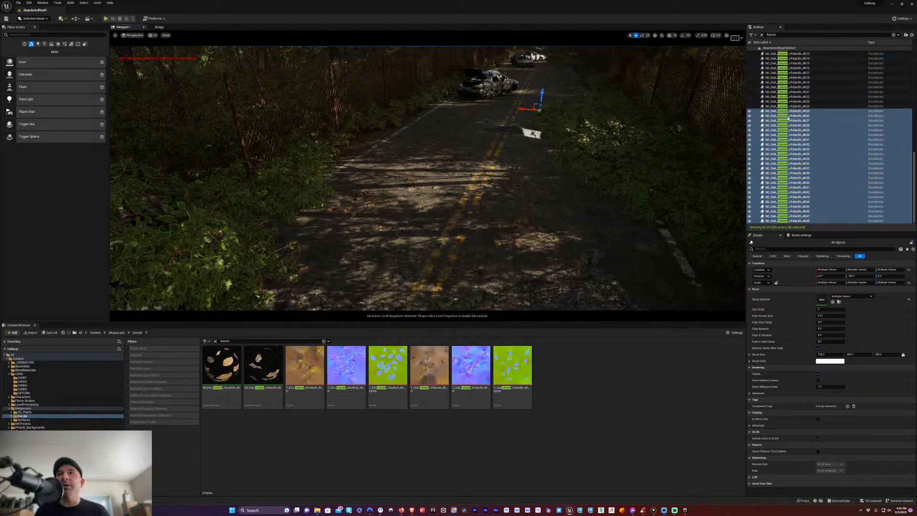
# Select all 96 leaf decals, duplicate them farther down the road and position the copies around the distant burnt-out car
pyautogui.scroll(10, 789, 119)
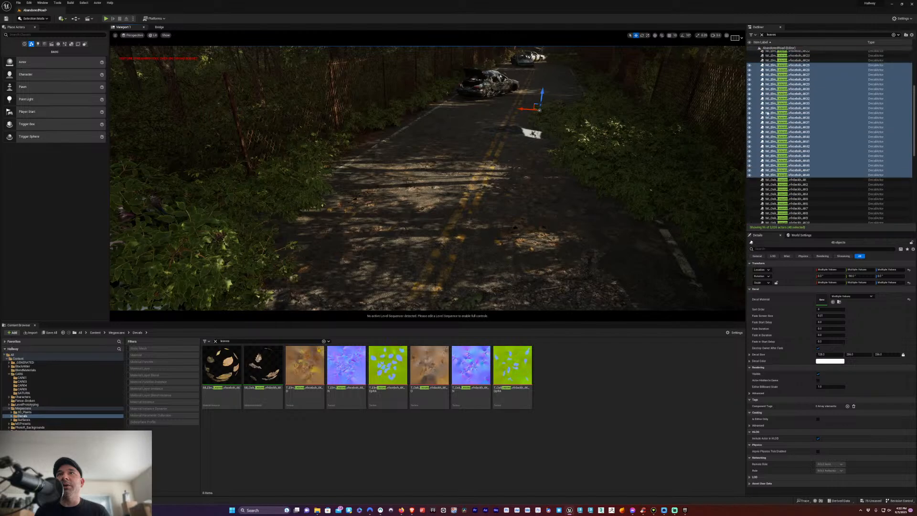
pyautogui.scroll(8, 762, 112)
pyautogui.click(812, 52)
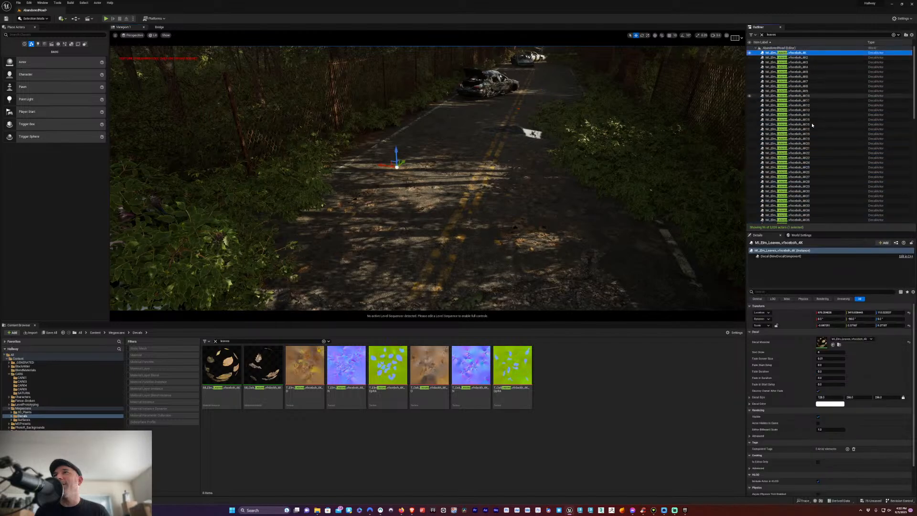
pyautogui.scroll(-18, 812, 125)
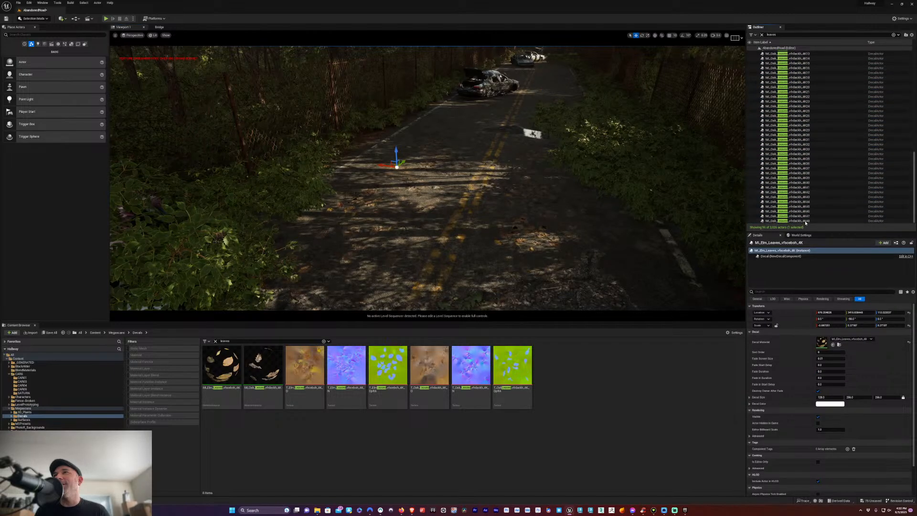
pyautogui.keyDown('shift'); pyautogui.click(806, 221); pyautogui.keyUp('shift')
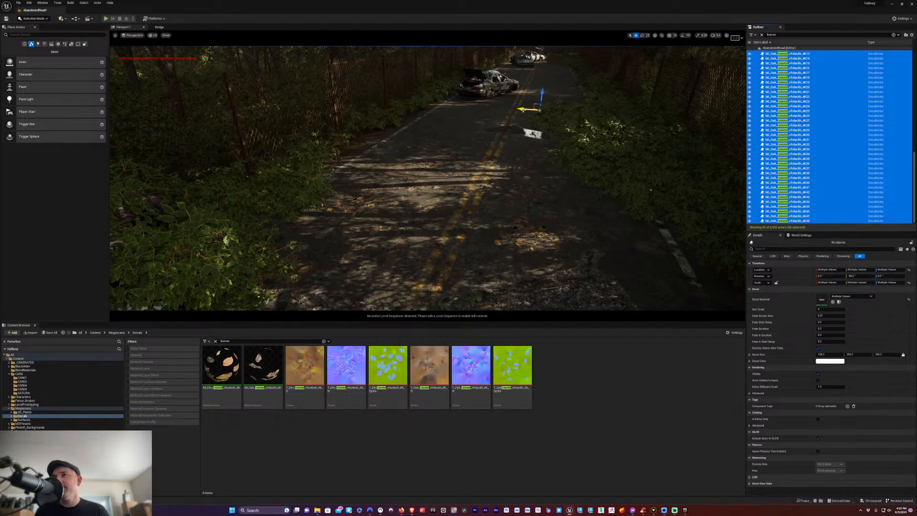
pyautogui.keyDown('alt'); pyautogui.moveTo(523, 109); pyautogui.dragTo(457, 82); pyautogui.keyUp('alt')
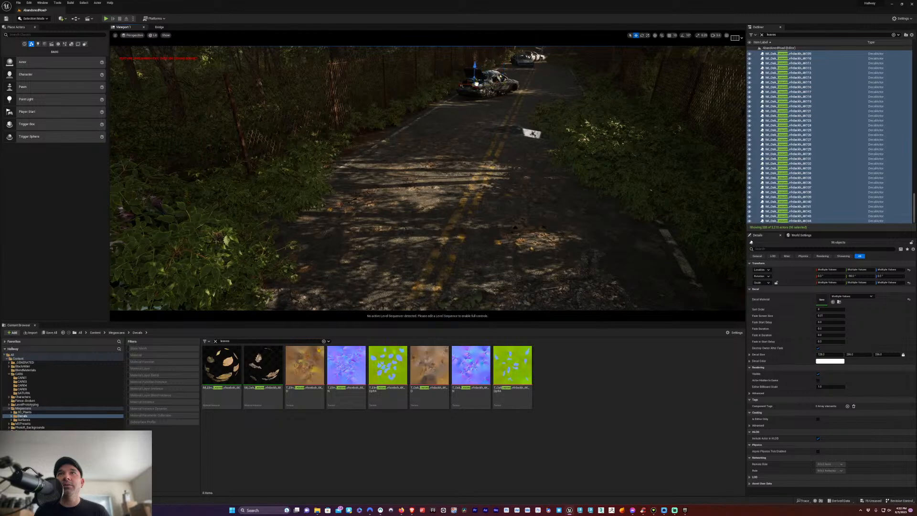
pyautogui.keyDown('alt'); pyautogui.moveTo(476, 84); pyautogui.dragTo(482, 79); pyautogui.keyUp('alt')
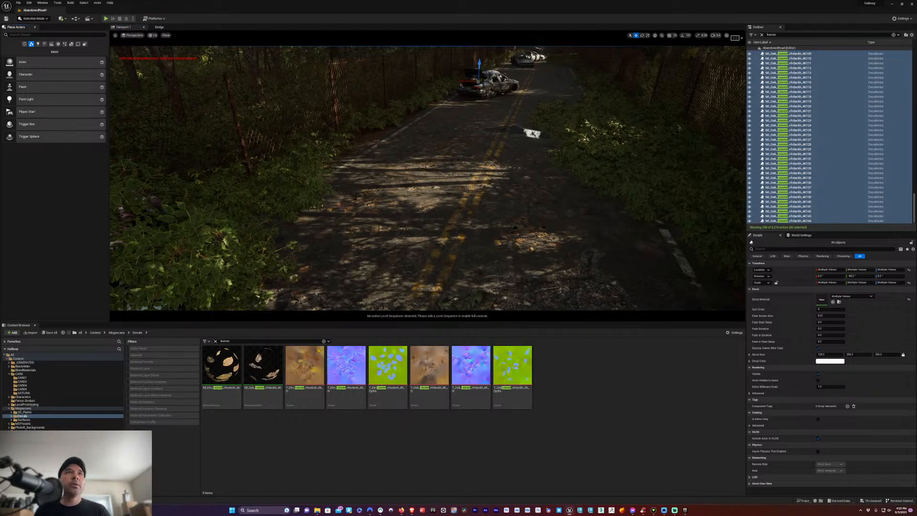
pyautogui.click(812, 149)
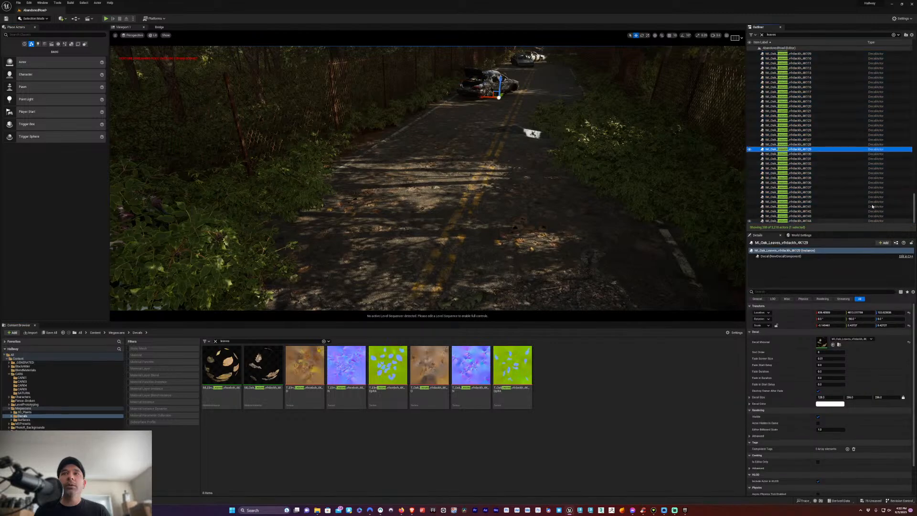
pyautogui.scroll(20, 873, 207)
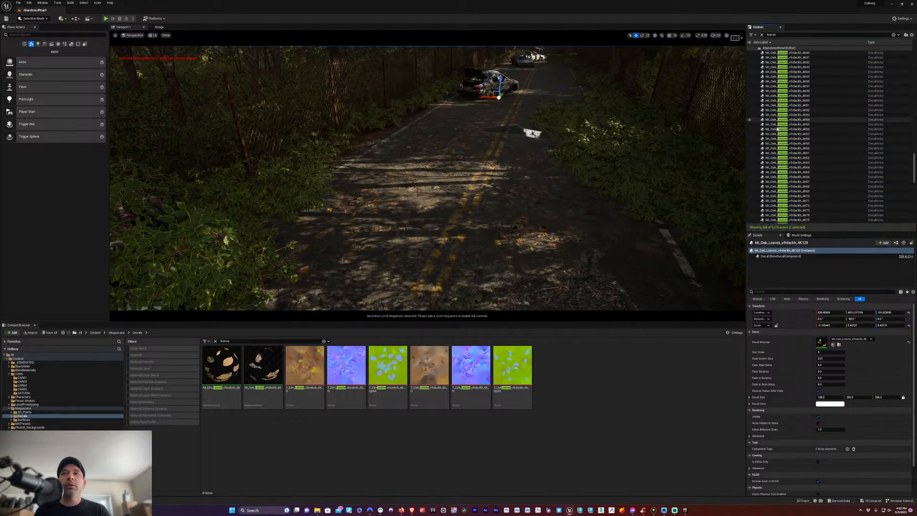
pyautogui.scroll(7, 777, 129)
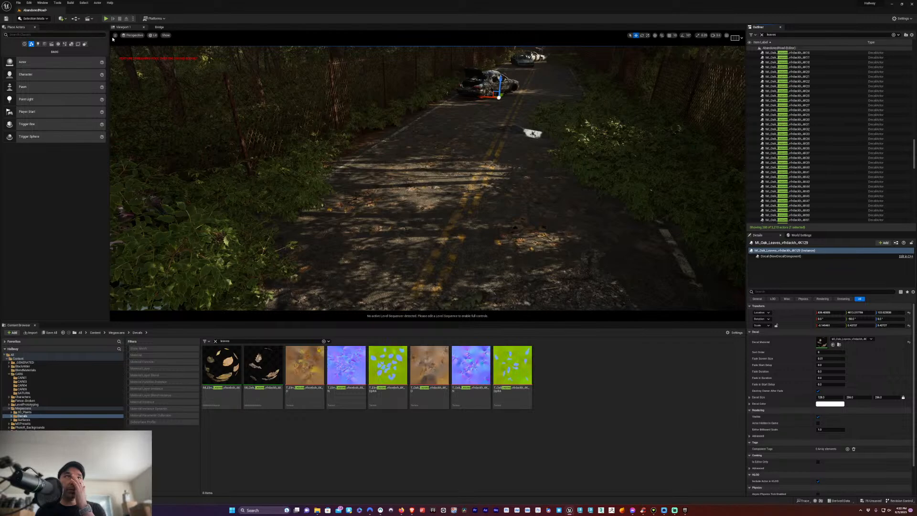
# Browse the fern category of leafy 3D plants in Quixel Bridge and view the Bracken Fern asset
pyautogui.click(159, 27)
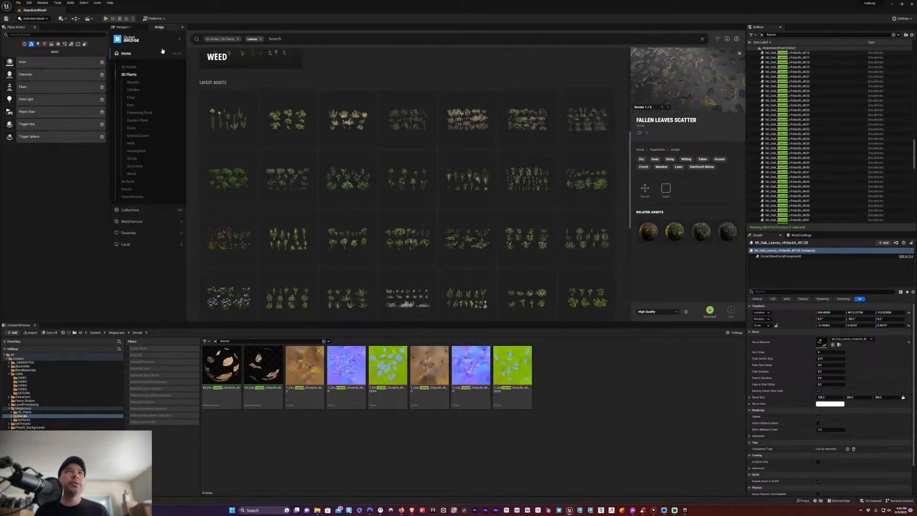
pyautogui.scroll(5, 419, 184)
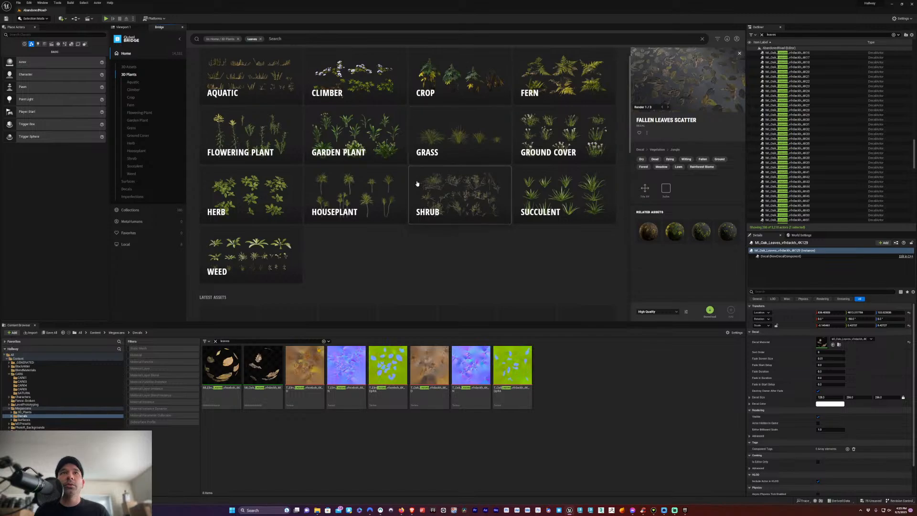
pyautogui.click(585, 81)
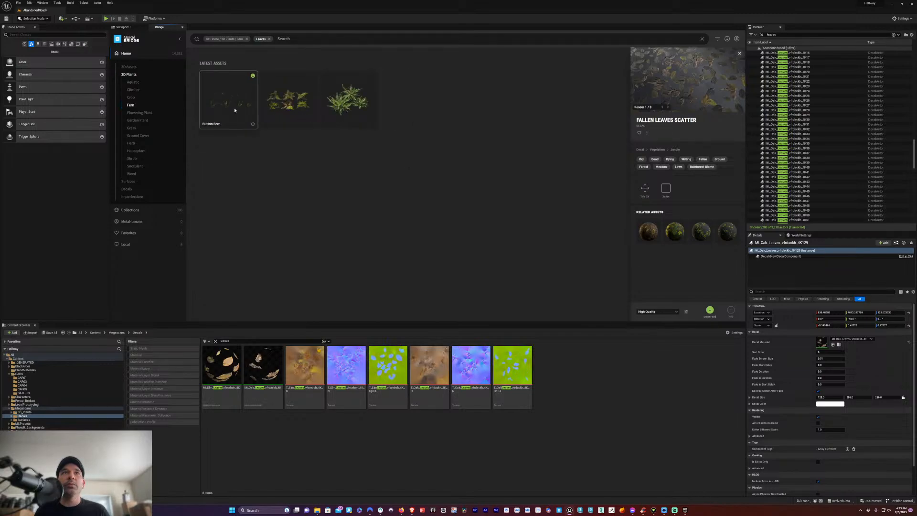
pyautogui.click(282, 113)
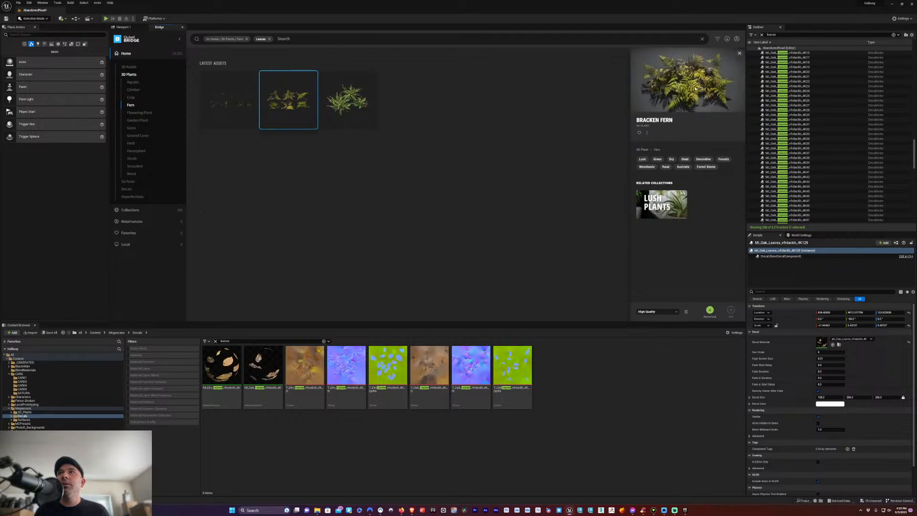
# Clear the leaves and fern filters, search the asset library for rocks and restrict the results to 3D assets
pyautogui.click(270, 40)
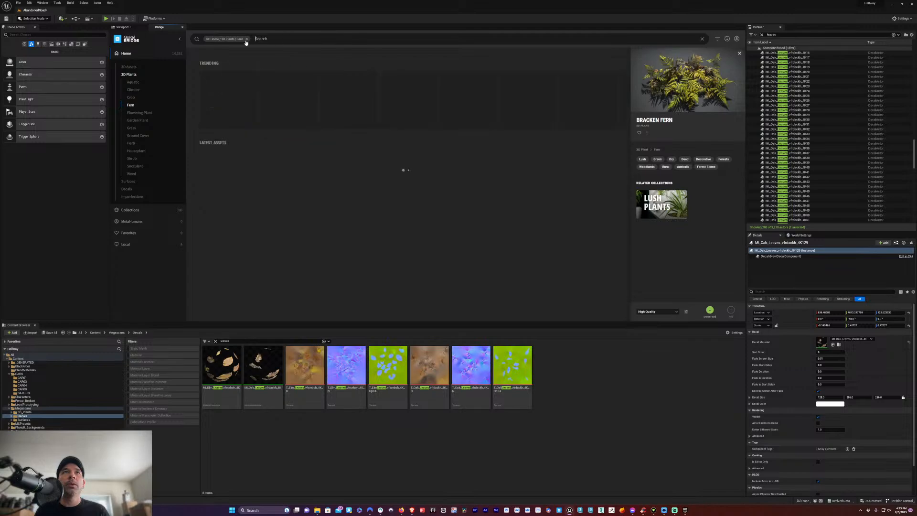
pyautogui.click(246, 39)
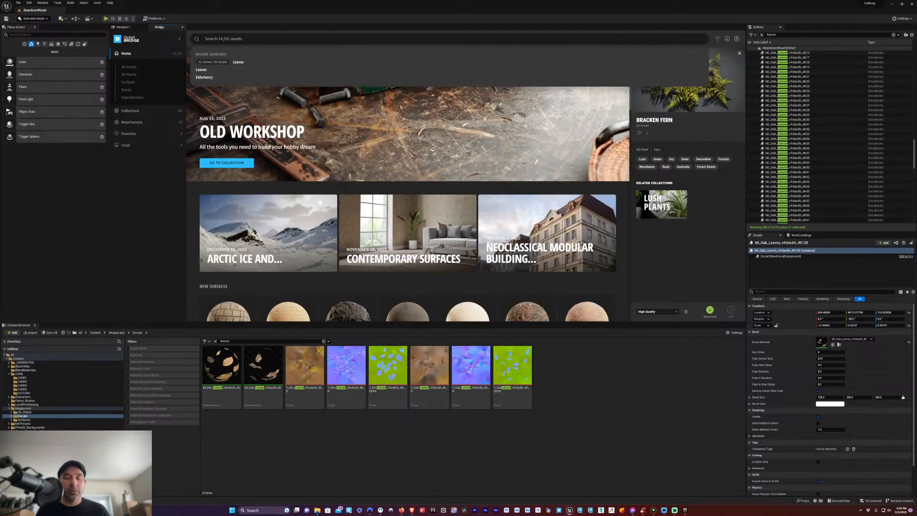
pyautogui.write('rocks')
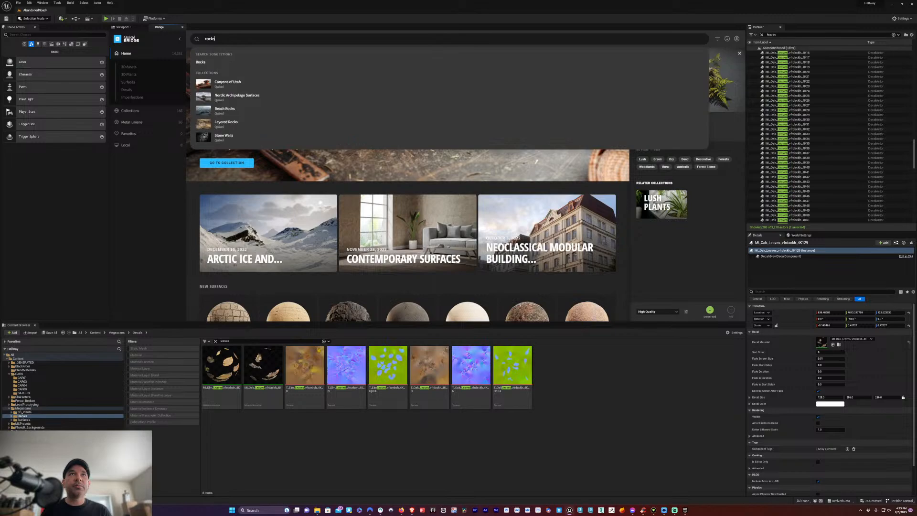
pyautogui.press('Return')
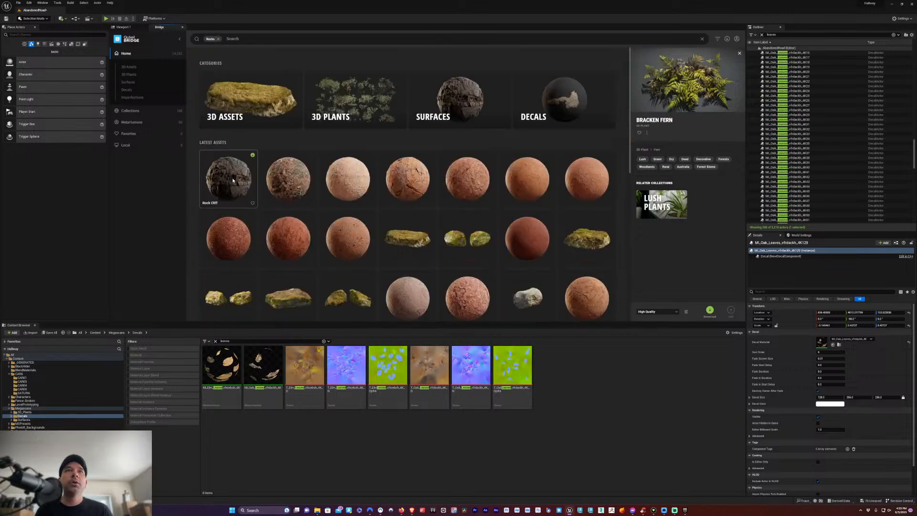
pyautogui.click(326, 105)
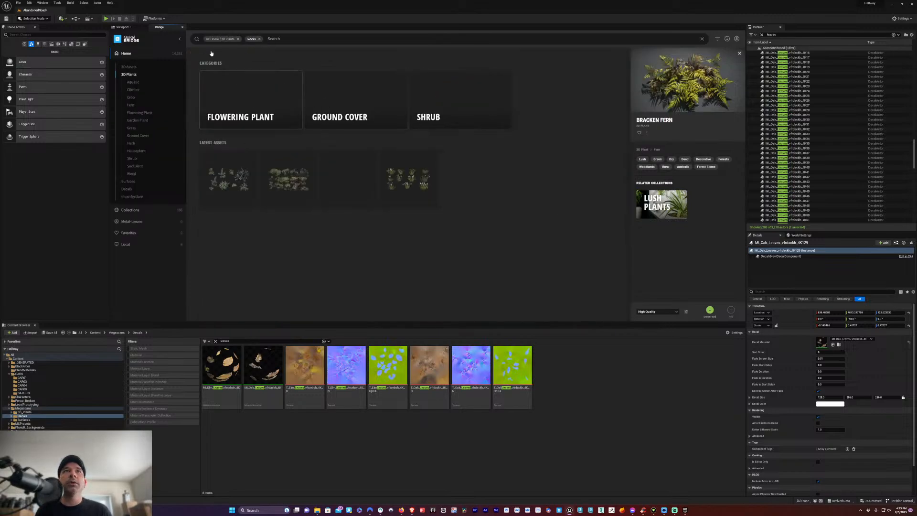
pyautogui.click(238, 39)
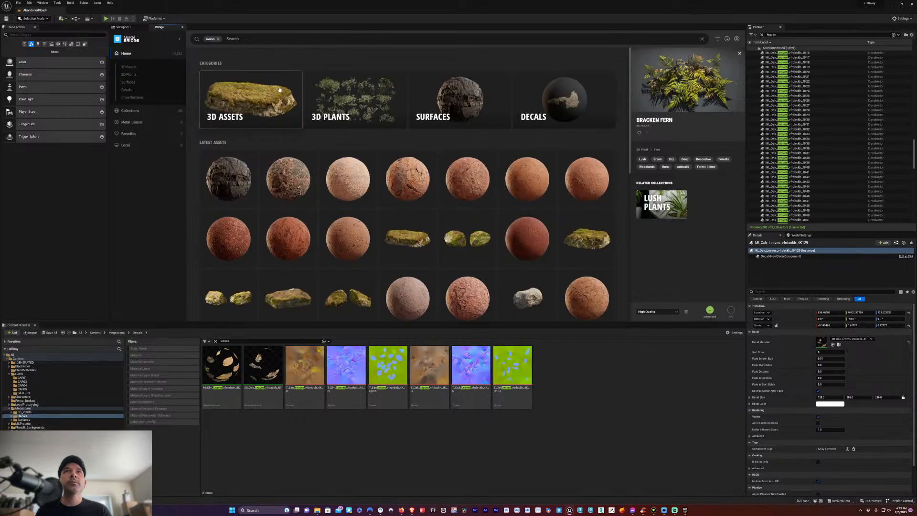
pyautogui.click(250, 105)
# Look through the rock 3D assets for small stones and debris suited to the forest road
pyautogui.scroll(-3, 301, 191)
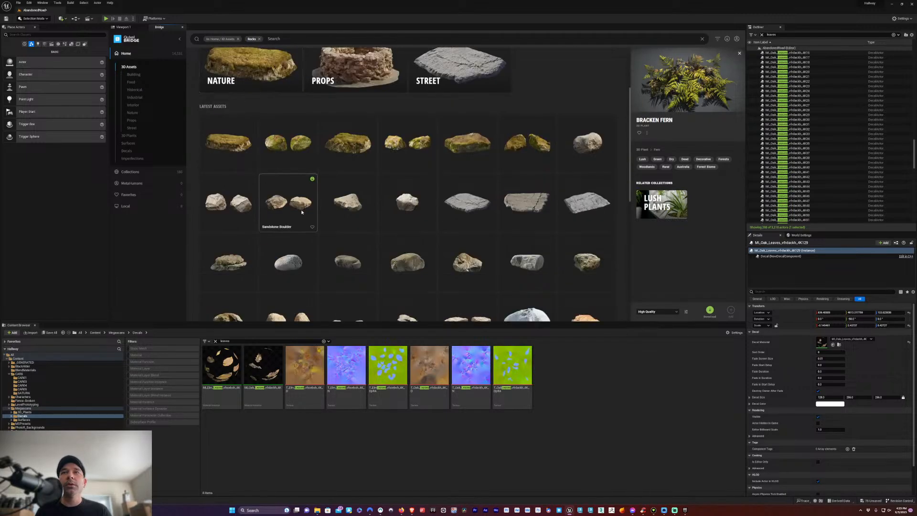
pyautogui.scroll(-10, 302, 212)
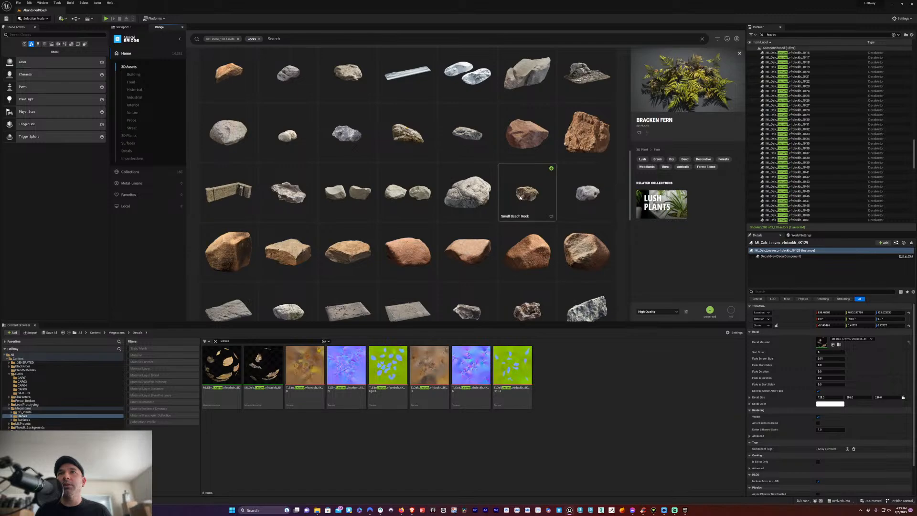
pyautogui.scroll(-5, 351, 249)
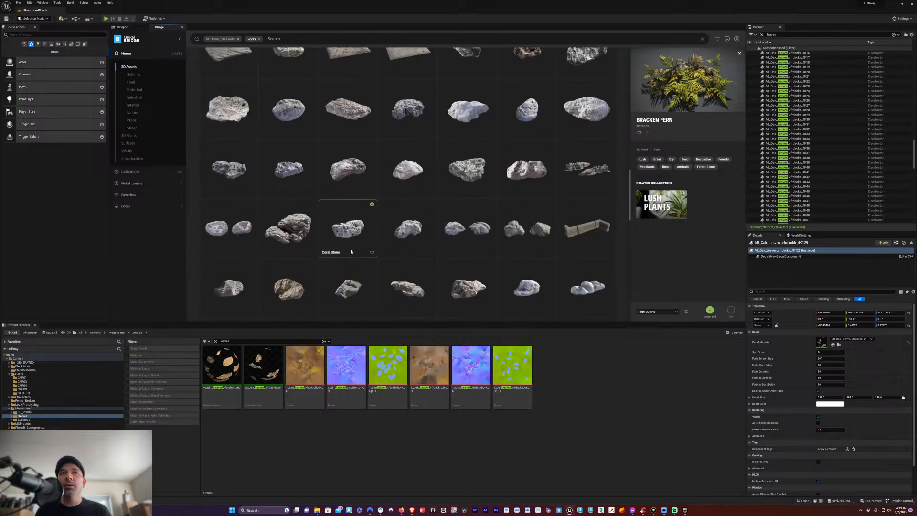
pyautogui.scroll(-1, 351, 249)
pyautogui.scroll(-2, 300, 217)
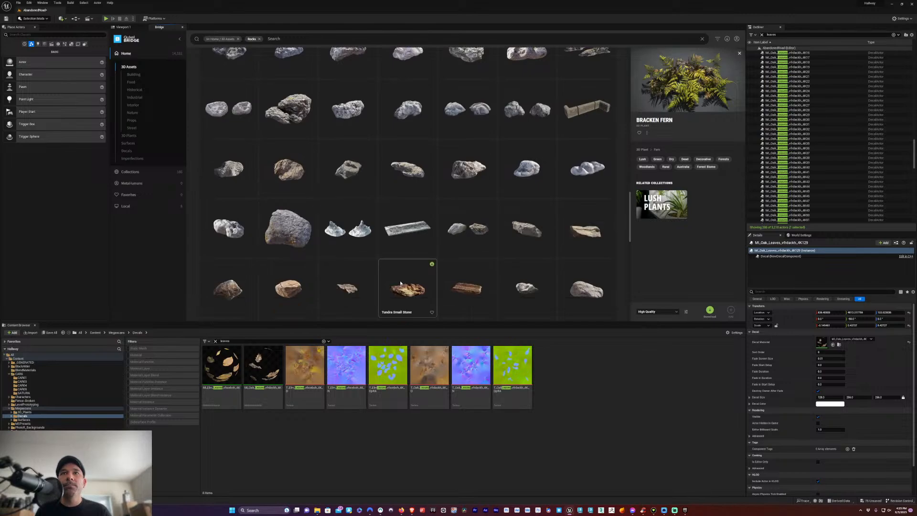
pyautogui.scroll(-2, 414, 268)
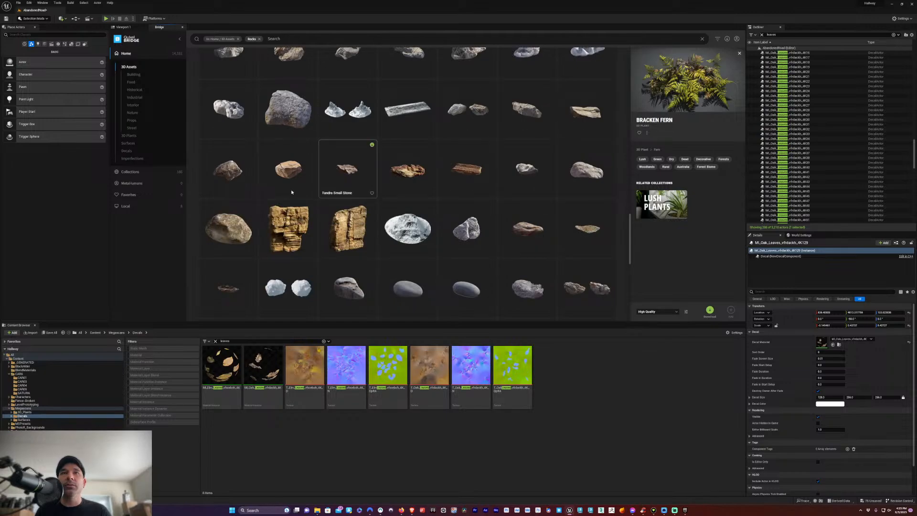
pyautogui.scroll(-2, 291, 196)
pyautogui.scroll(-4, 291, 196)
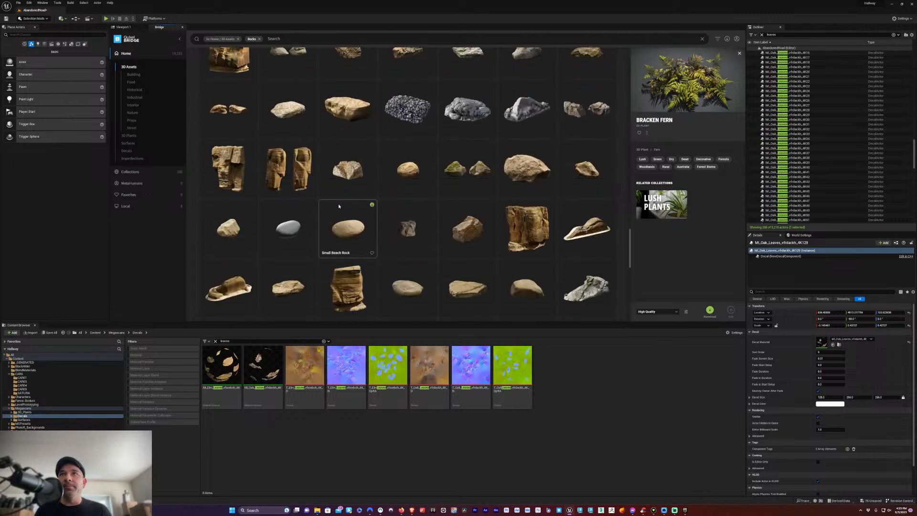
pyautogui.scroll(-5, 337, 202)
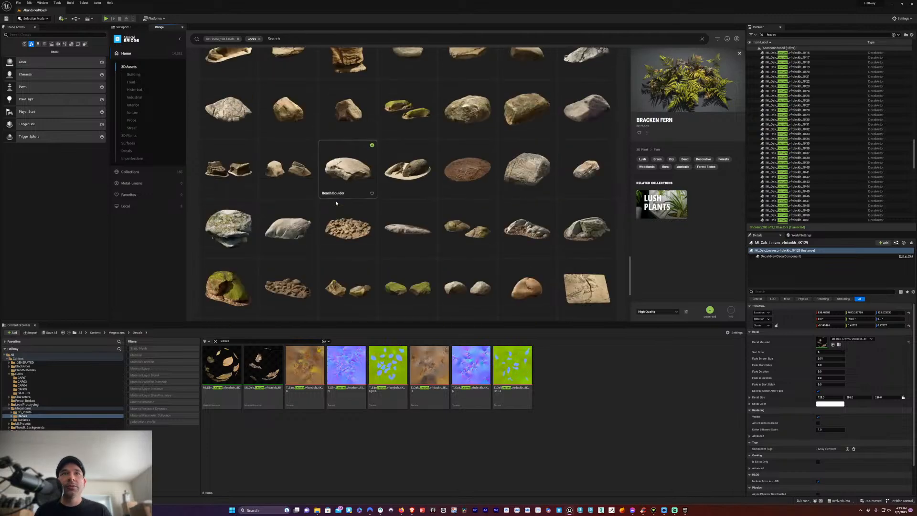
pyautogui.scroll(-2, 335, 200)
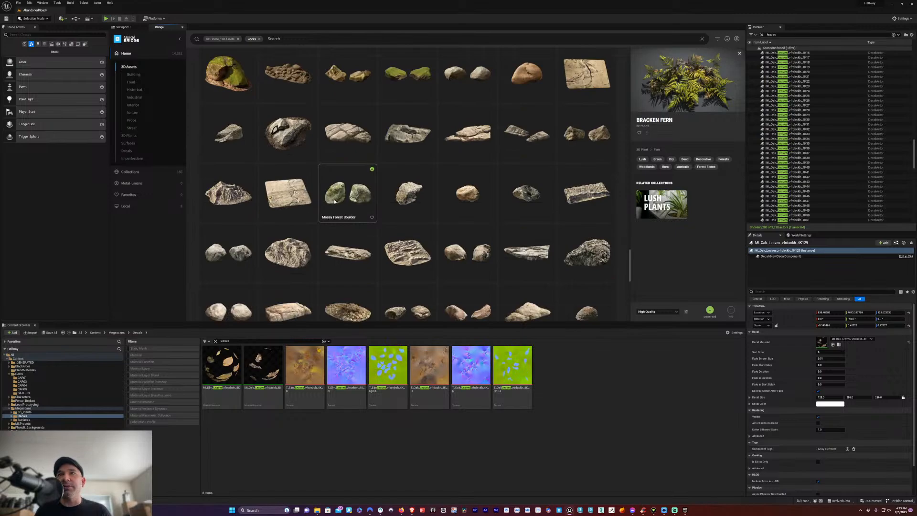
pyautogui.scroll(-2, 331, 210)
pyautogui.scroll(-2, 330, 206)
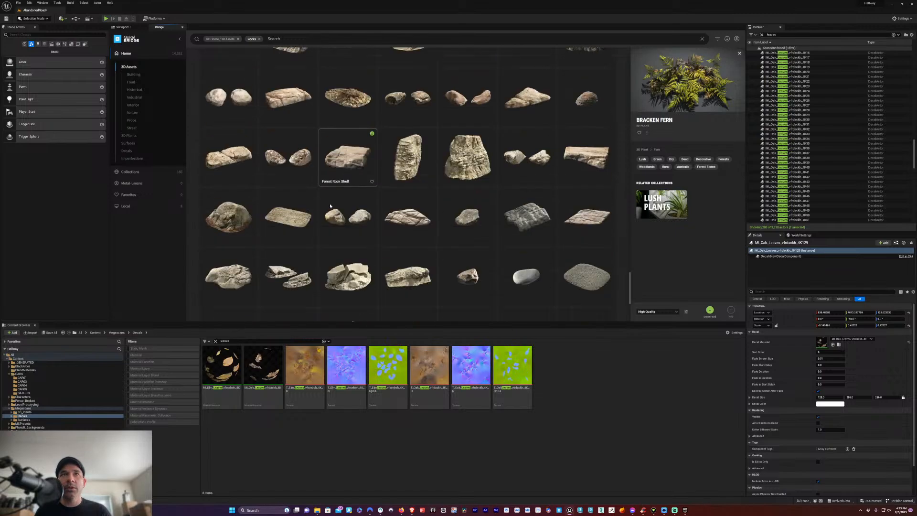
pyautogui.scroll(-1, 334, 212)
# Clear the rocks and 3D Assets filters and search the asset library for bark
pyautogui.click(260, 39)
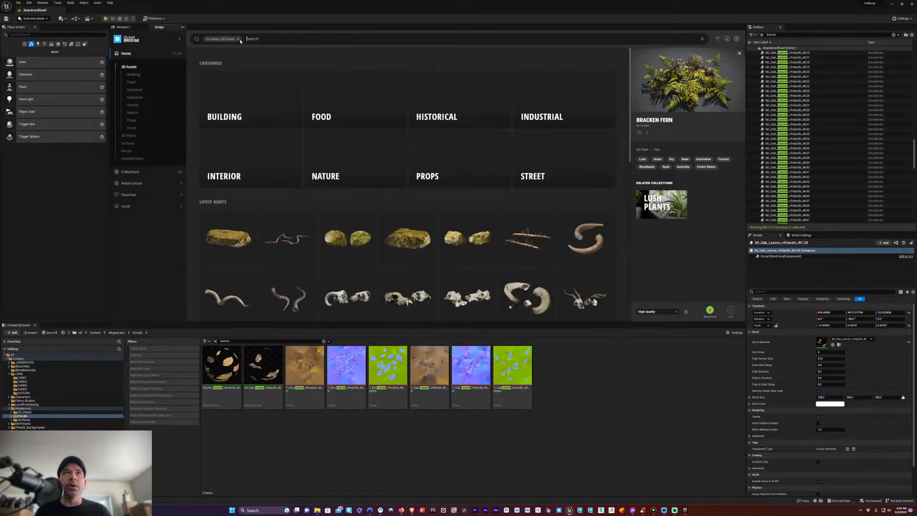
pyautogui.click(238, 38)
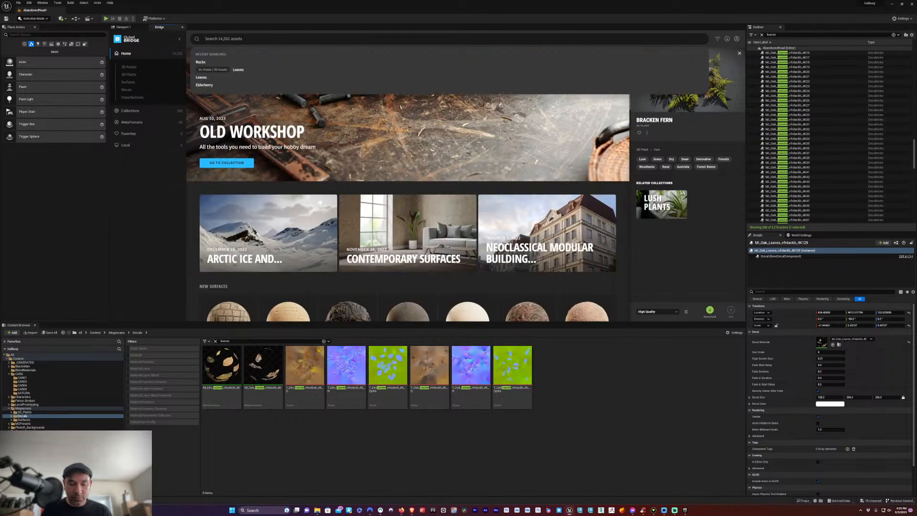
pyautogui.write('bark')
pyautogui.press('Return')
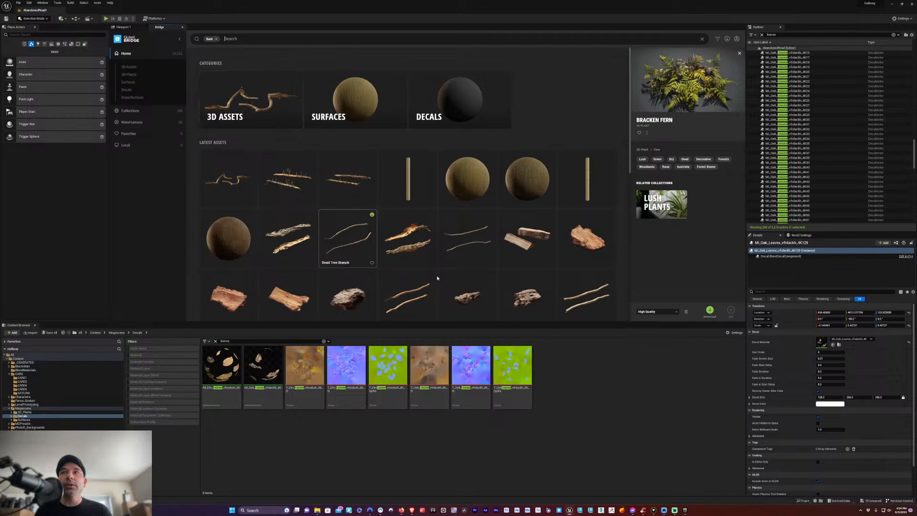
pyautogui.scroll(-2, 489, 231)
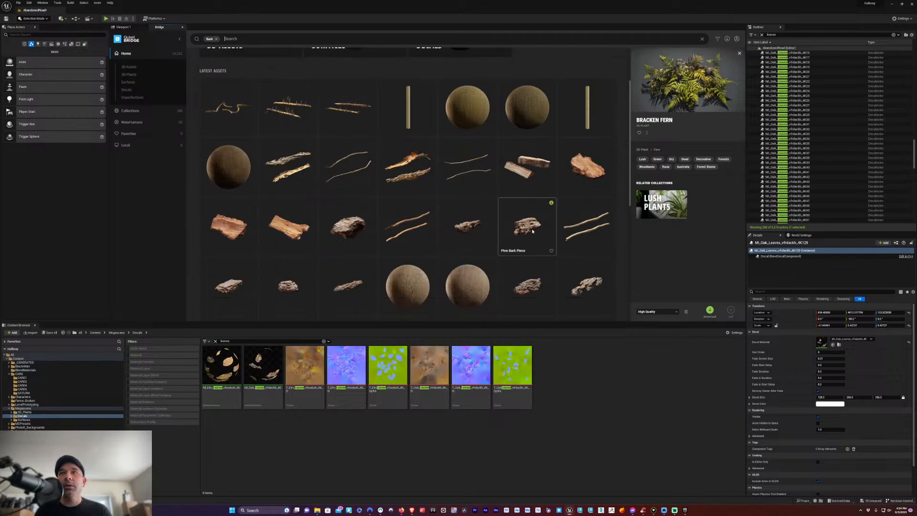
# Select three different Pine Bark Piece assets together from the bark results
pyautogui.click(530, 288)
pyautogui.keyDown('ctrl'); pyautogui.click(587, 286); pyautogui.keyUp('ctrl')
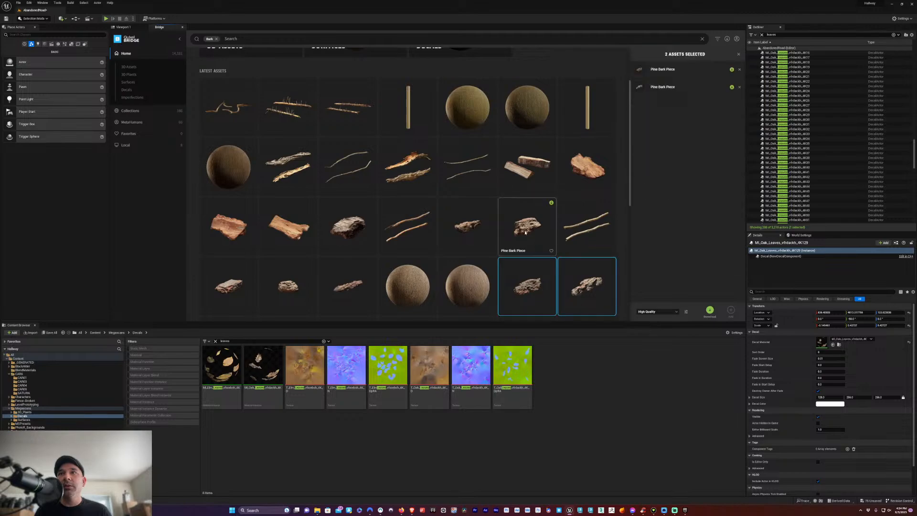
pyautogui.keyDown('ctrl'); pyautogui.click(525, 232); pyautogui.keyUp('ctrl')
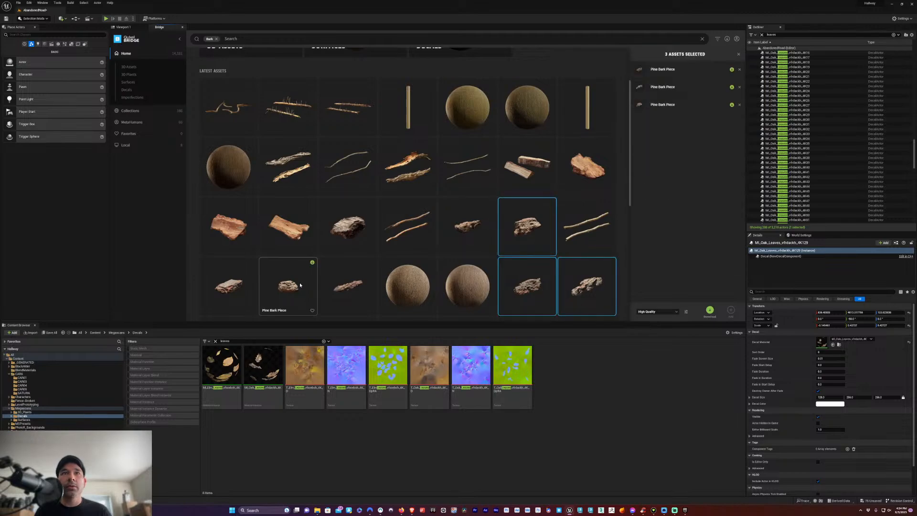
pyautogui.scroll(-2, 313, 279)
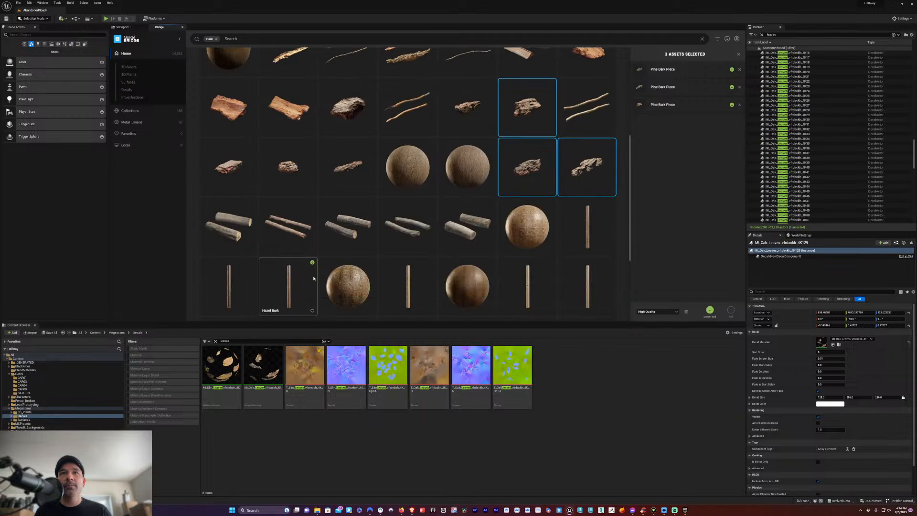
pyautogui.scroll(-1, 327, 276)
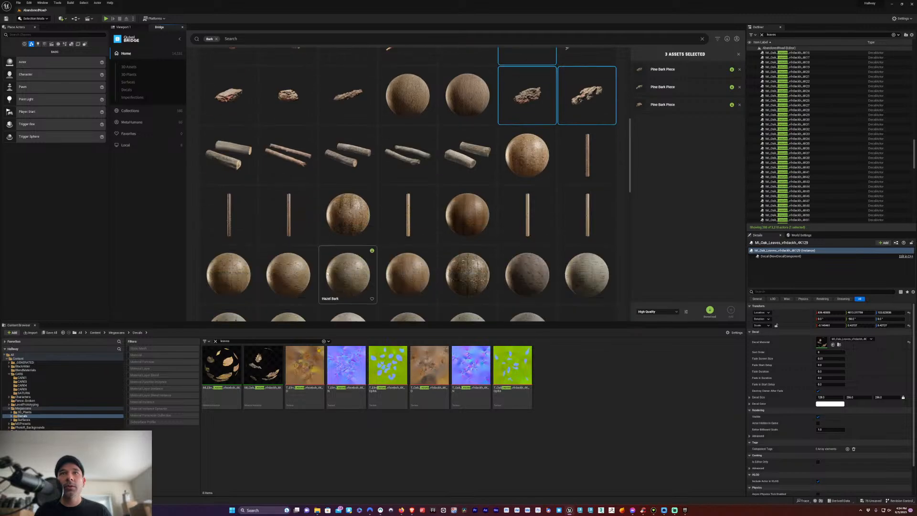
pyautogui.scroll(2, 327, 274)
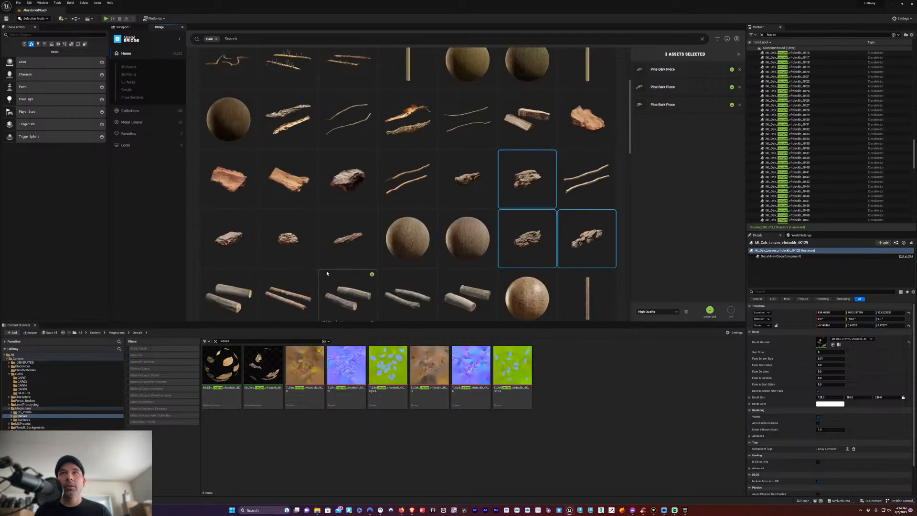
# Add Dead Pine Branch, Dead Tree Branch, Broken Tree Bark and another Pine Bark Piece to the selection and download all seven in High Quality
pyautogui.keyDown('ctrl'); pyautogui.click(587, 185); pyautogui.keyUp('ctrl')
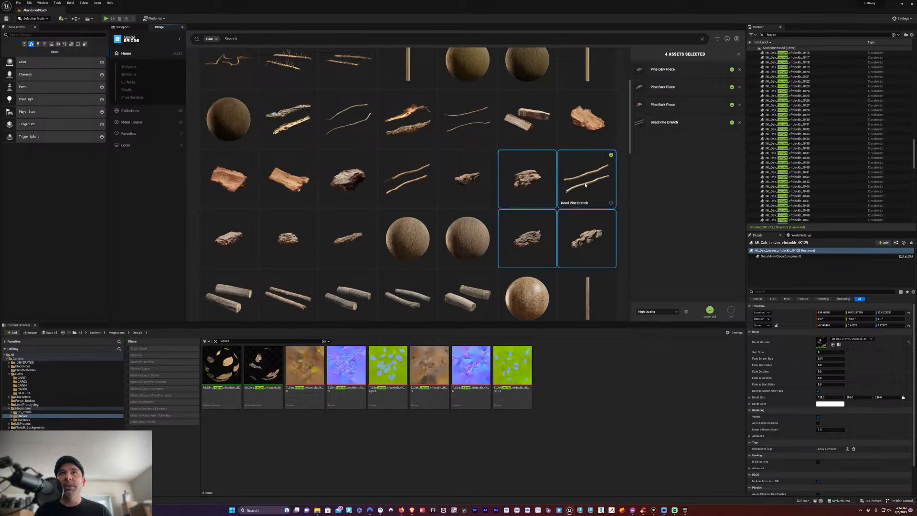
pyautogui.keyDown('ctrl'); pyautogui.click(459, 126); pyautogui.keyUp('ctrl')
pyautogui.keyDown('ctrl'); pyautogui.click(407, 130); pyautogui.keyUp('ctrl')
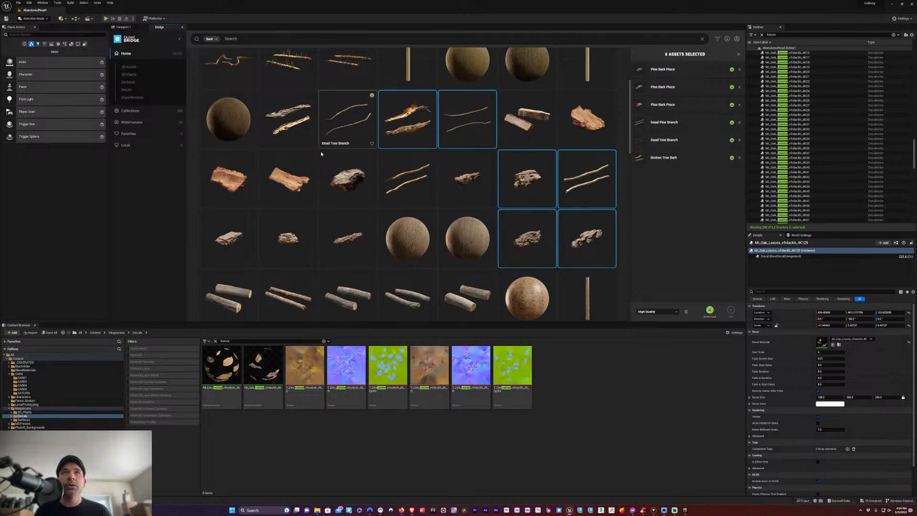
pyautogui.keyDown('ctrl'); pyautogui.click(286, 237); pyautogui.keyUp('ctrl')
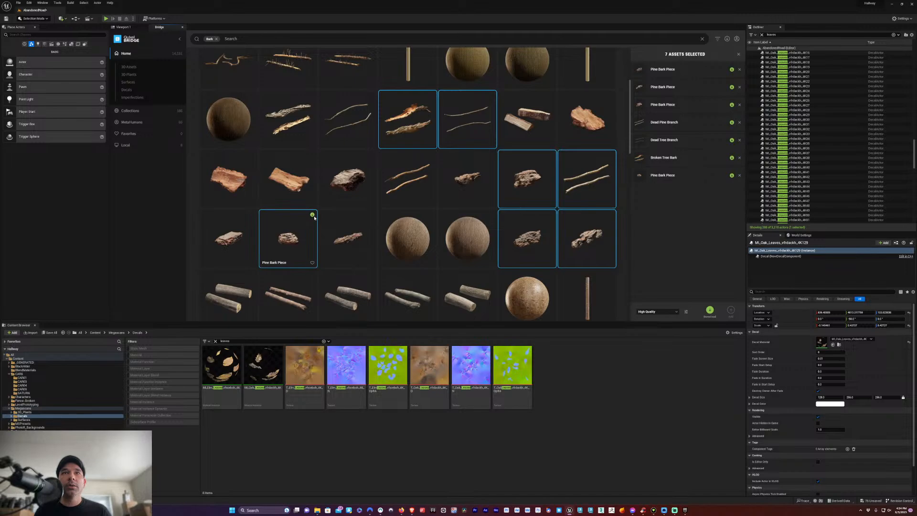
pyautogui.click(709, 311)
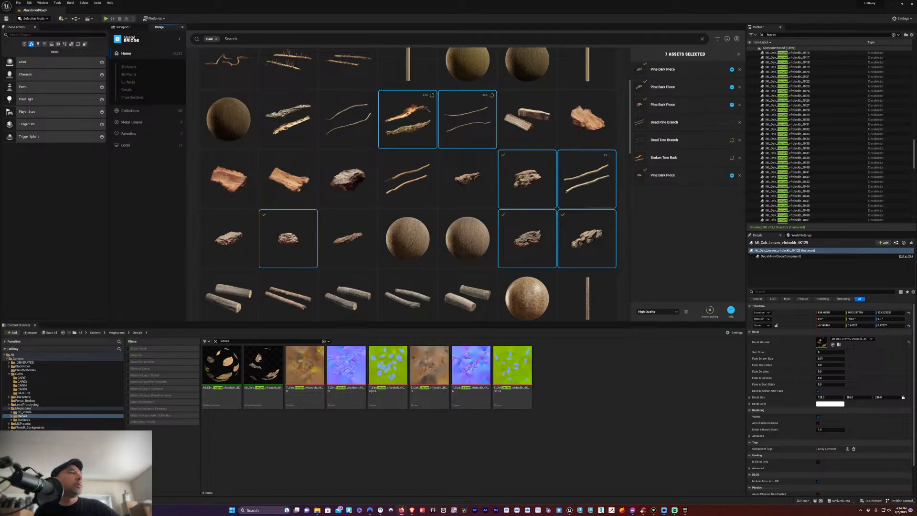
pyautogui.click(230, 341)
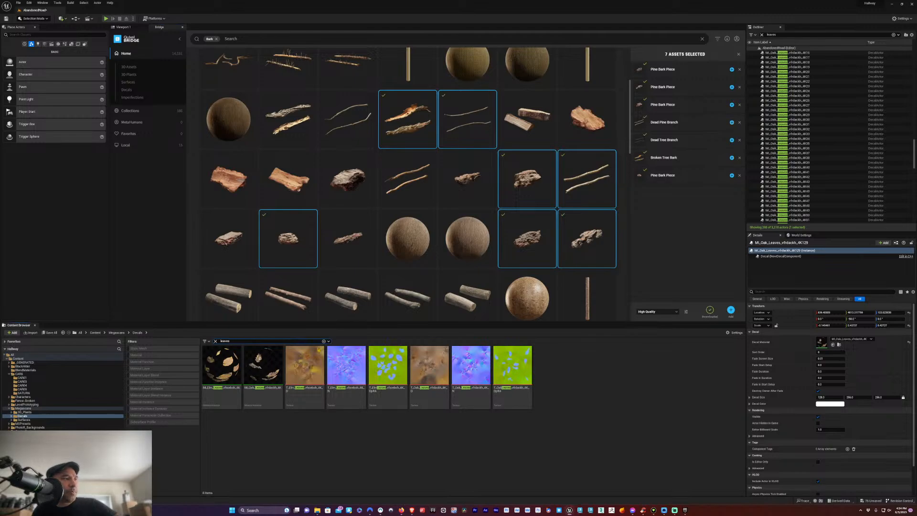
pyautogui.press('super+d')
pyautogui.press('super+d')
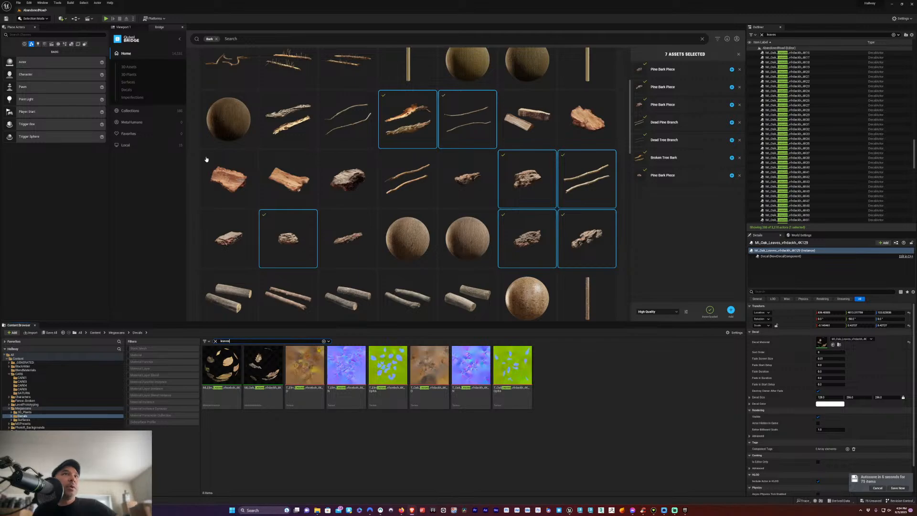
# Switch to Foliage mode and deactivate all the existing foliage types
pyautogui.click(32, 18)
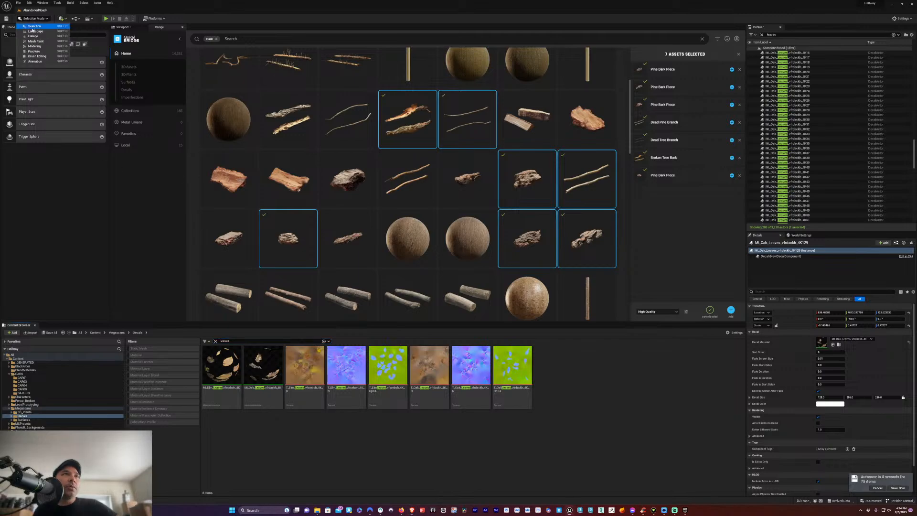
pyautogui.click(38, 36)
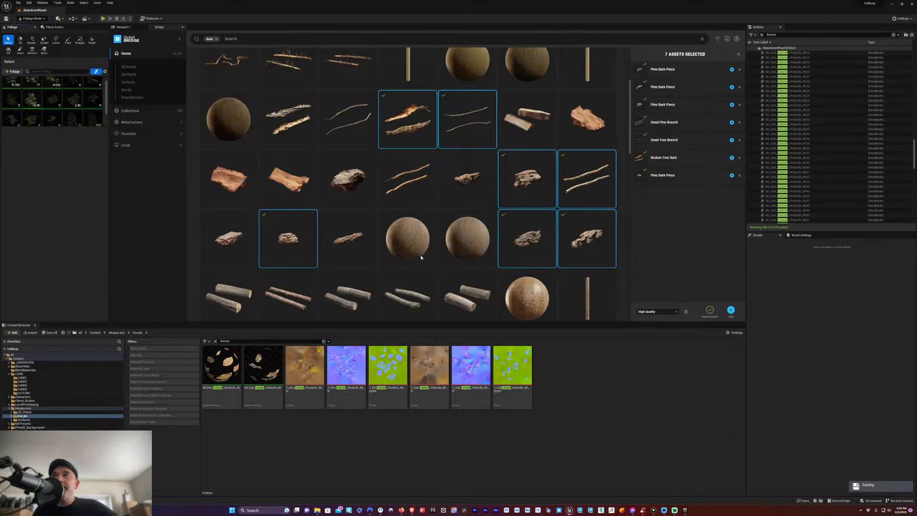
pyautogui.scroll(-1, 79, 118)
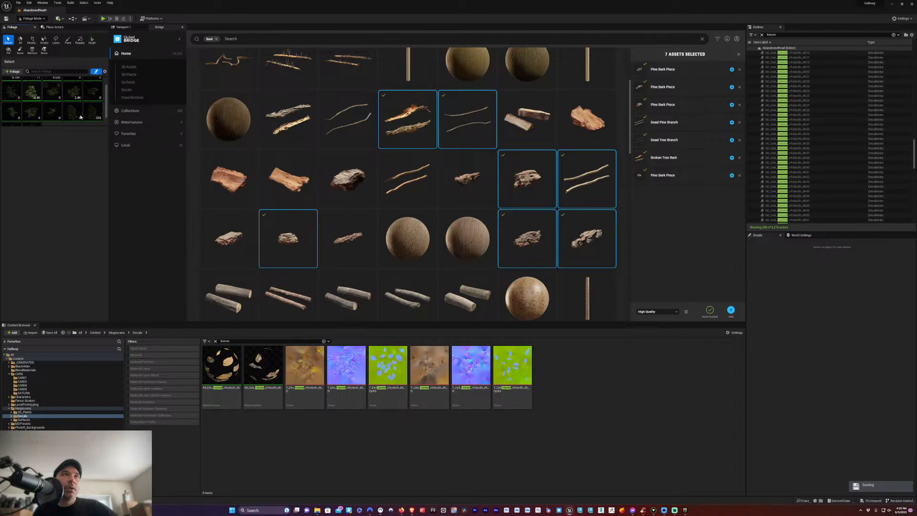
pyautogui.scroll(-1, 80, 117)
pyautogui.click(54, 104)
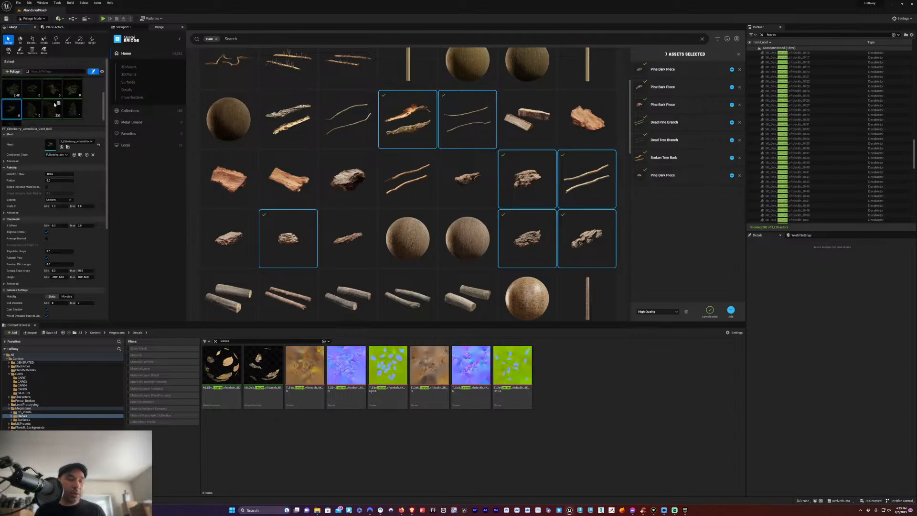
pyautogui.hotkey('ctrl', 'a')
pyautogui.scroll(3, 37, 100)
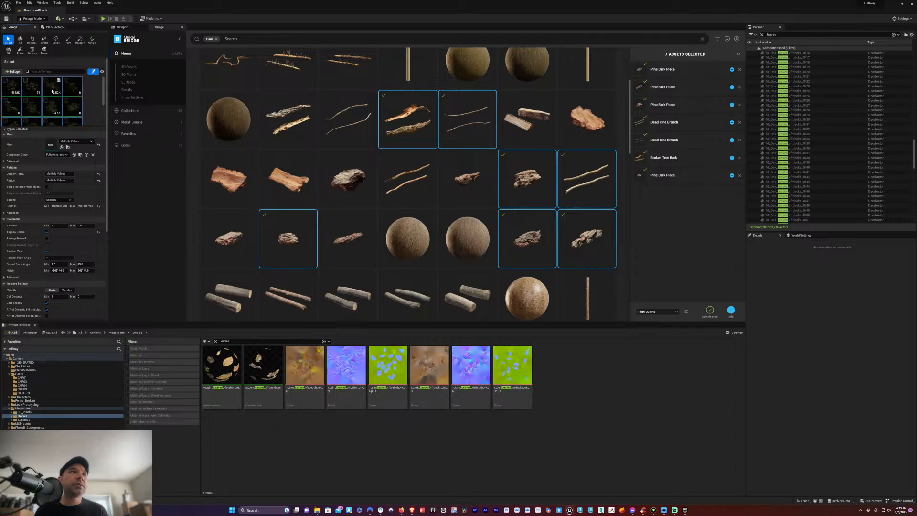
pyautogui.scroll(-3, 52, 94)
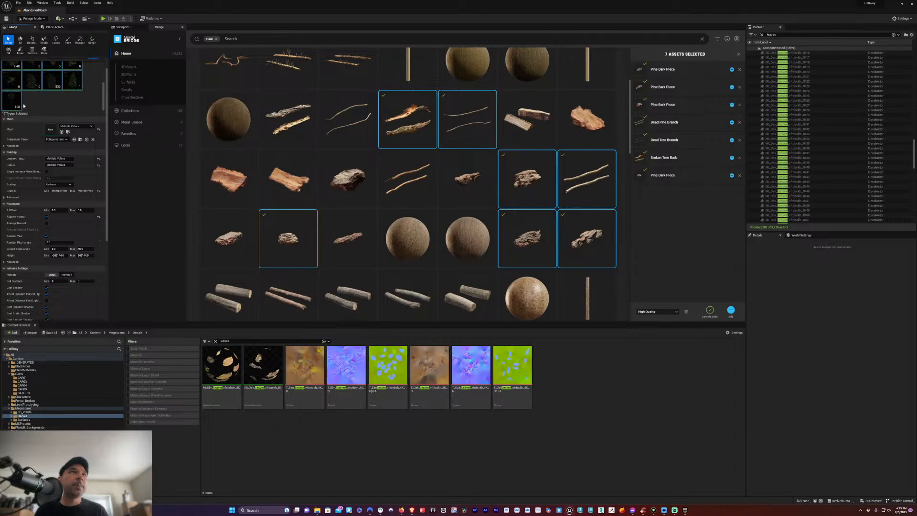
pyautogui.click(83, 108)
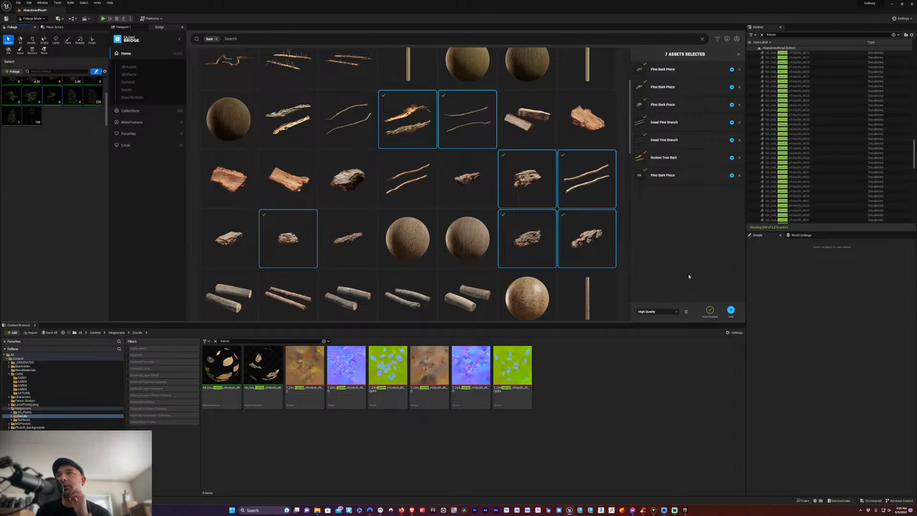
# Add the seven downloaded High Quality assets to the project and filter the 3D_Assets folder to static meshes
pyautogui.click(667, 313)
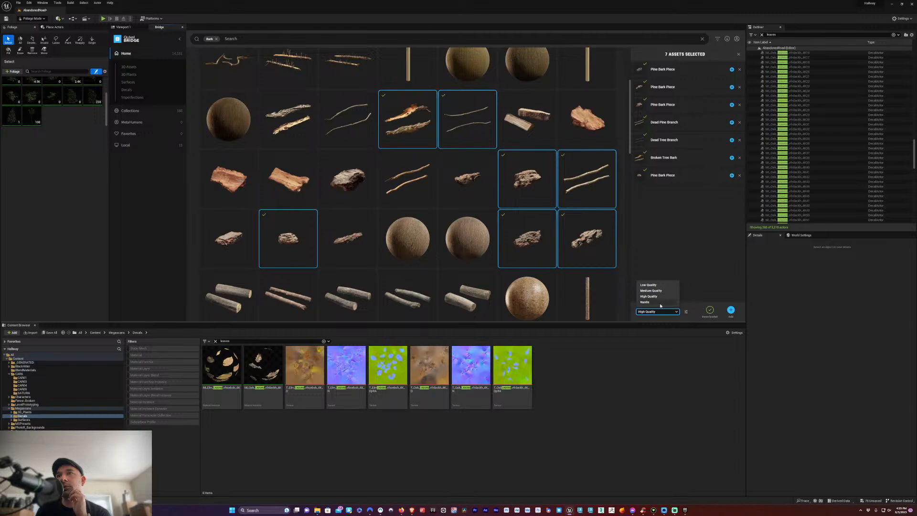
pyautogui.click(730, 310)
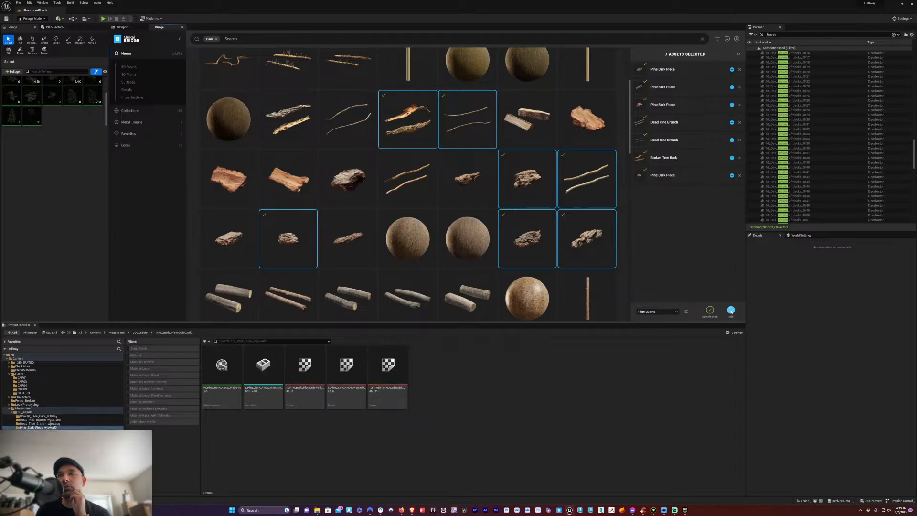
pyautogui.click(27, 412)
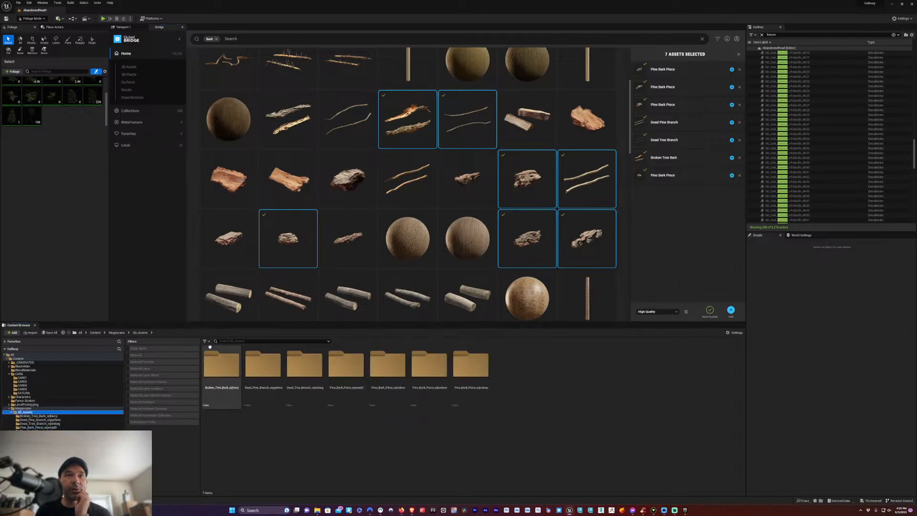
pyautogui.click(139, 348)
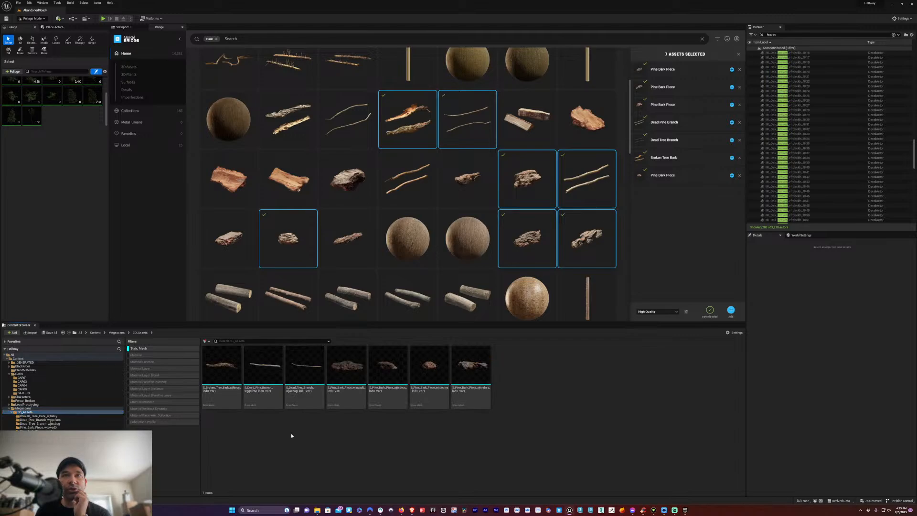
# Add all seven bark and branch static meshes to the foliage types
pyautogui.click(471, 370)
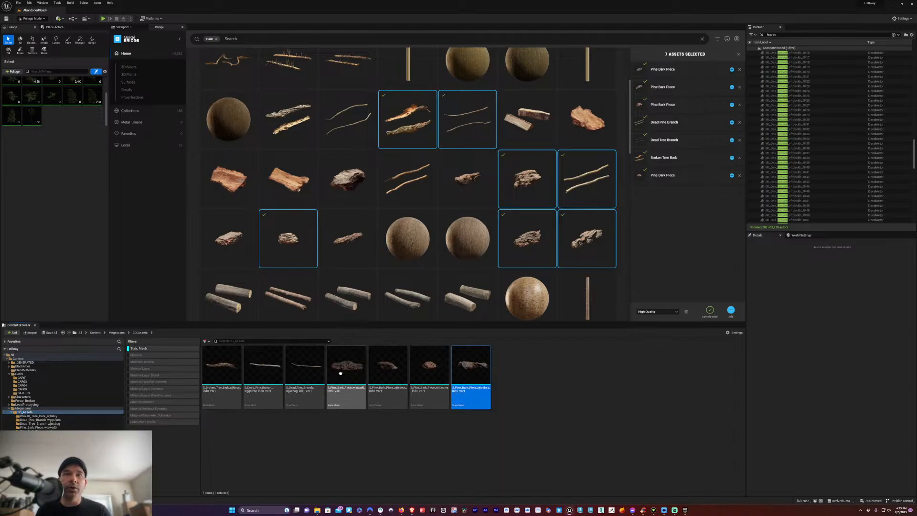
pyautogui.keyDown('shift'); pyautogui.click(349, 370); pyautogui.keyUp('shift')
pyautogui.keyDown('shift'); pyautogui.click(231, 369); pyautogui.keyUp('shift')
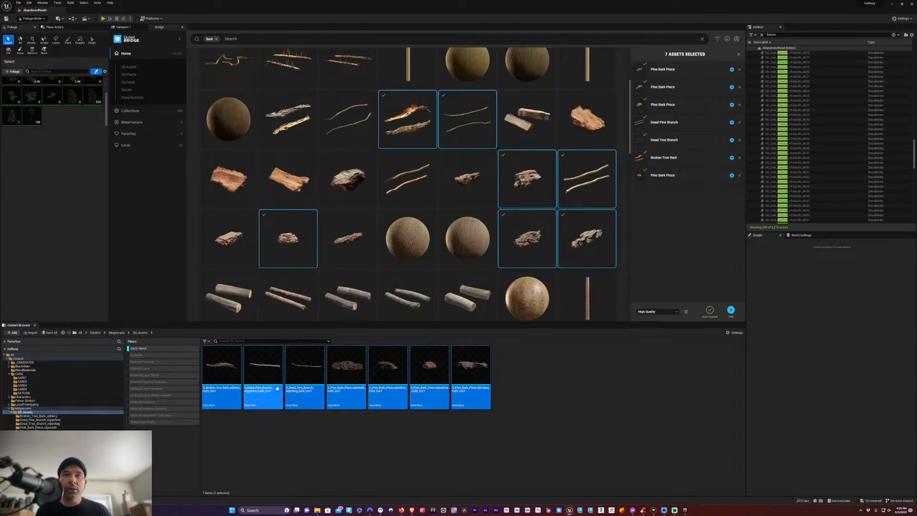
pyautogui.moveTo(277, 389); pyautogui.dragTo(69, 126)
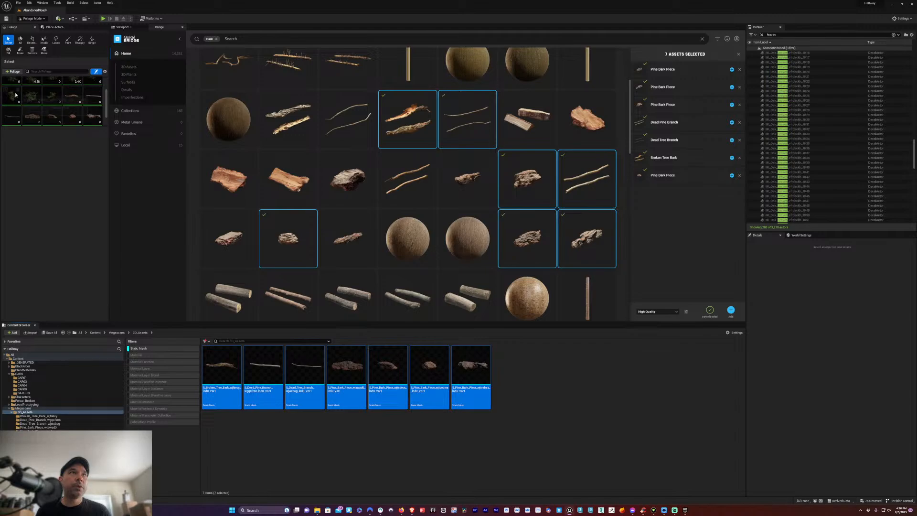
pyautogui.scroll(-2, 48, 99)
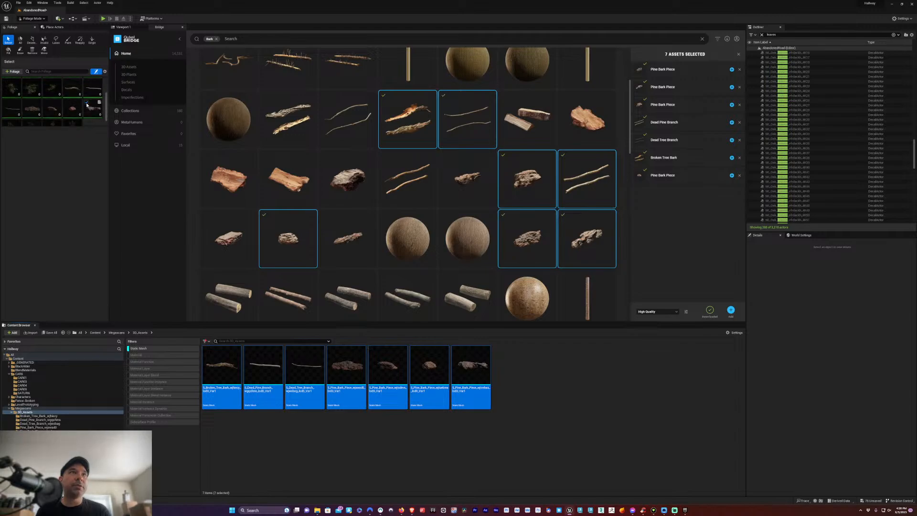
# Enlarge the foliage Paint brush and scatter the bark and branch debris over the near stretch of road
pyautogui.click(69, 43)
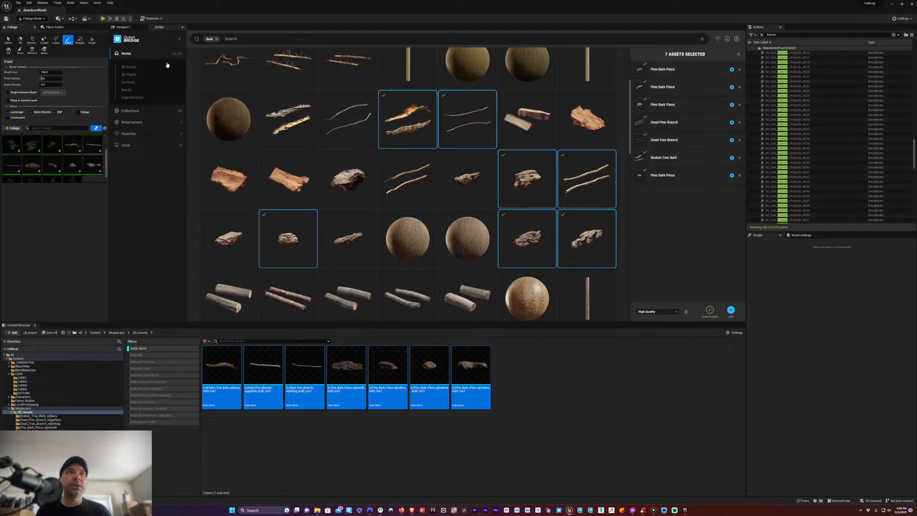
pyautogui.click(123, 26)
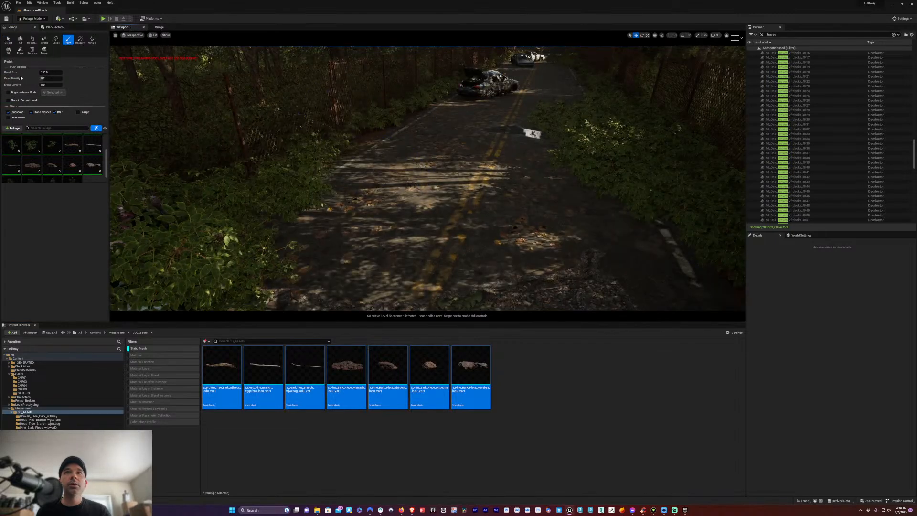
pyautogui.click(46, 72)
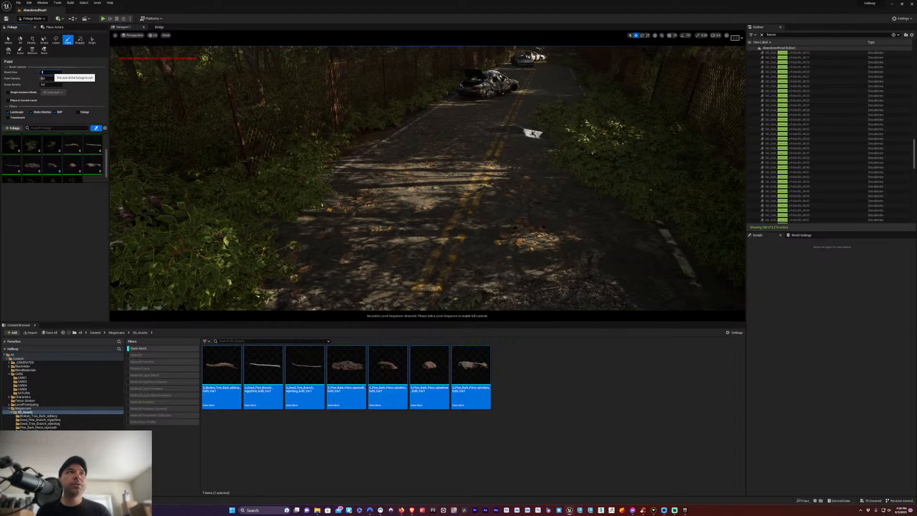
pyautogui.press('Return')
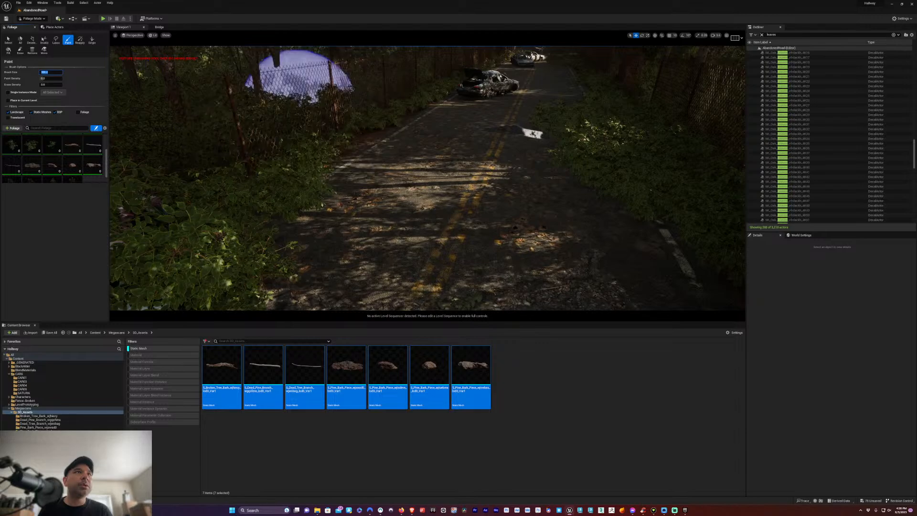
pyautogui.moveTo(300, 93)
pyautogui.mouseDown()
pyautogui.moveTo(368, 215)
pyautogui.moveTo(474, 133)
pyautogui.moveTo(369, 217)
pyautogui.moveTo(513, 148)
pyautogui.mouseUp()
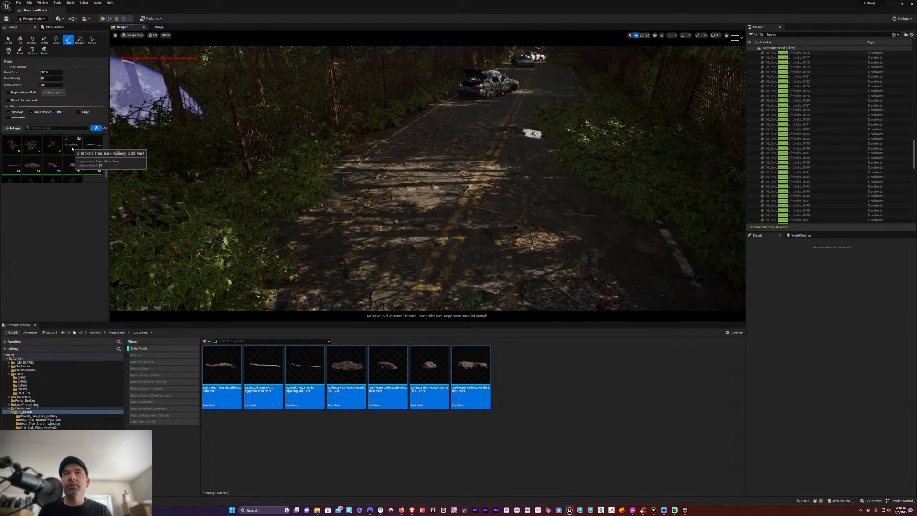
# Set the Dead Tree Branch foliage type's painting density to 25
pyautogui.scroll(-1, 55, 140)
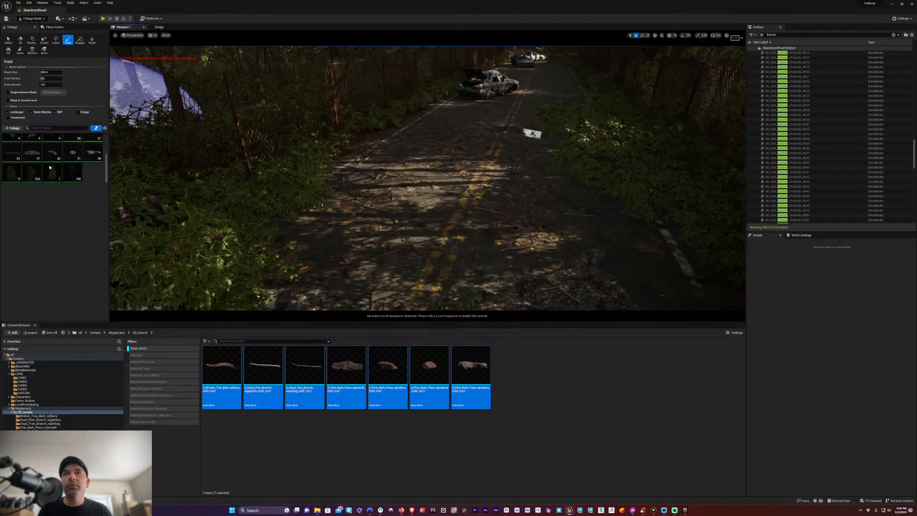
pyautogui.click(15, 153)
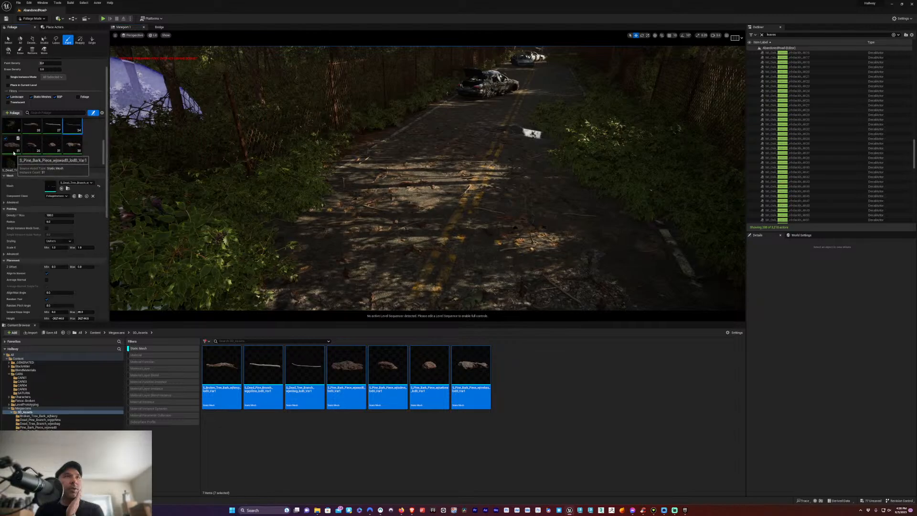
pyautogui.scroll(-1, 35, 235)
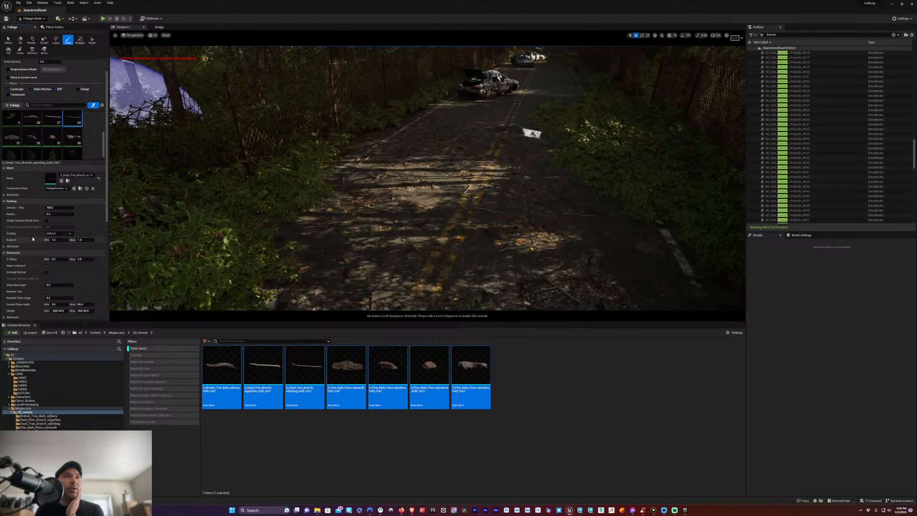
pyautogui.scroll(-1, 26, 252)
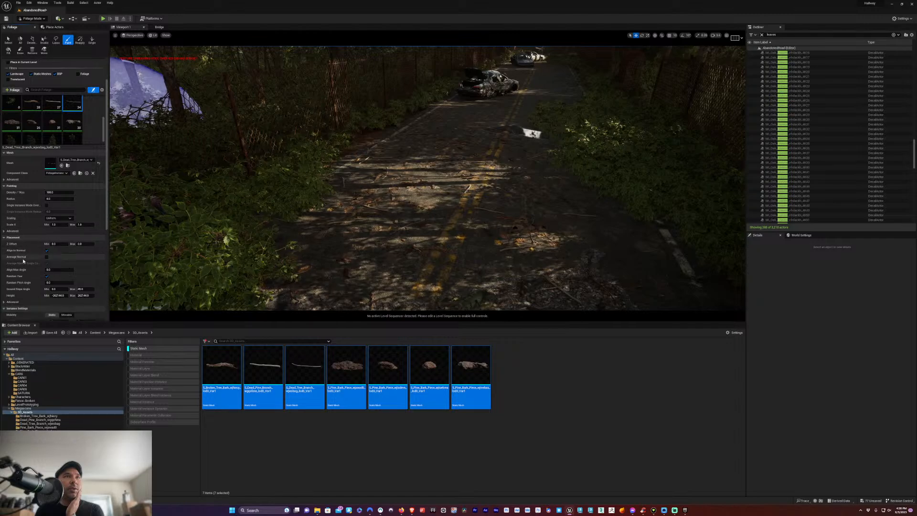
pyautogui.scroll(-3, 25, 262)
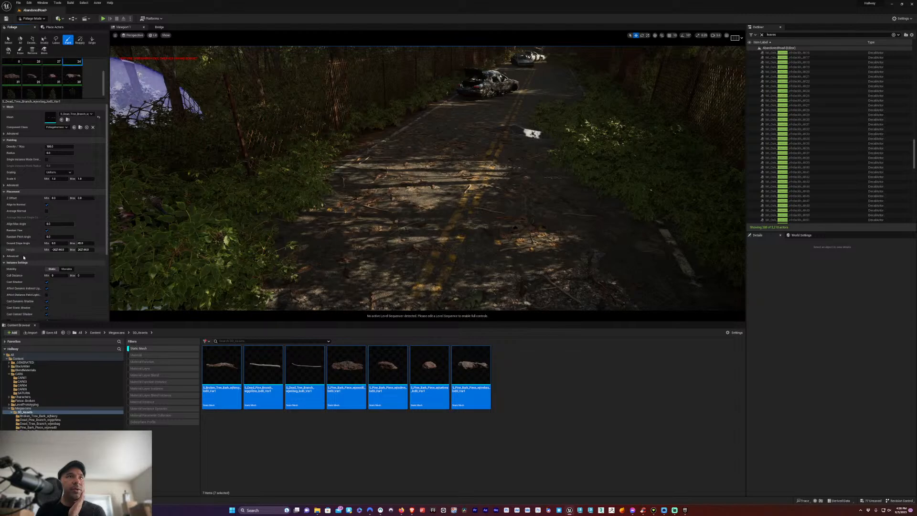
pyautogui.scroll(-3, 23, 255)
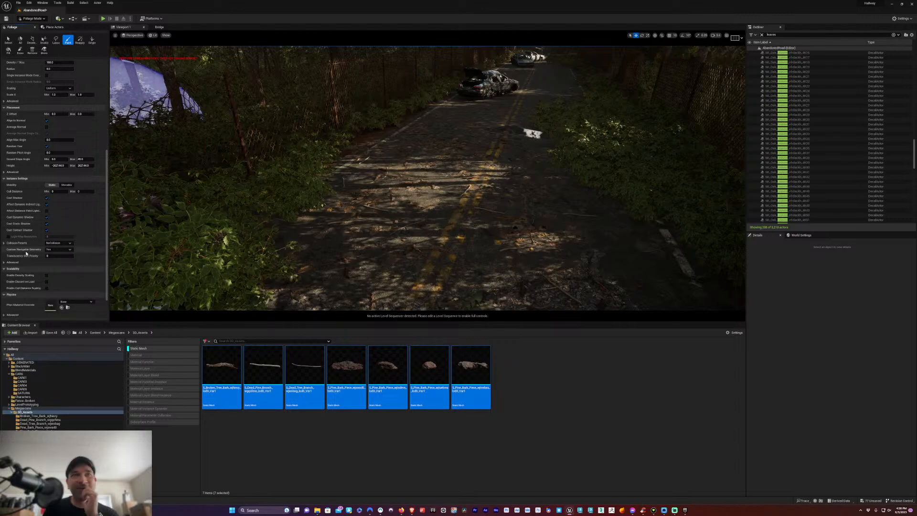
pyautogui.scroll(4, 41, 153)
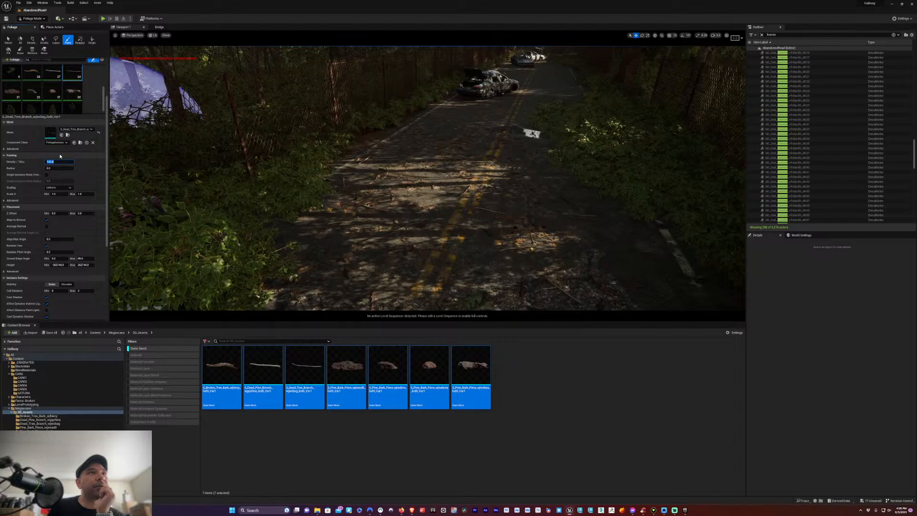
pyautogui.write('25')
pyautogui.press('Return')
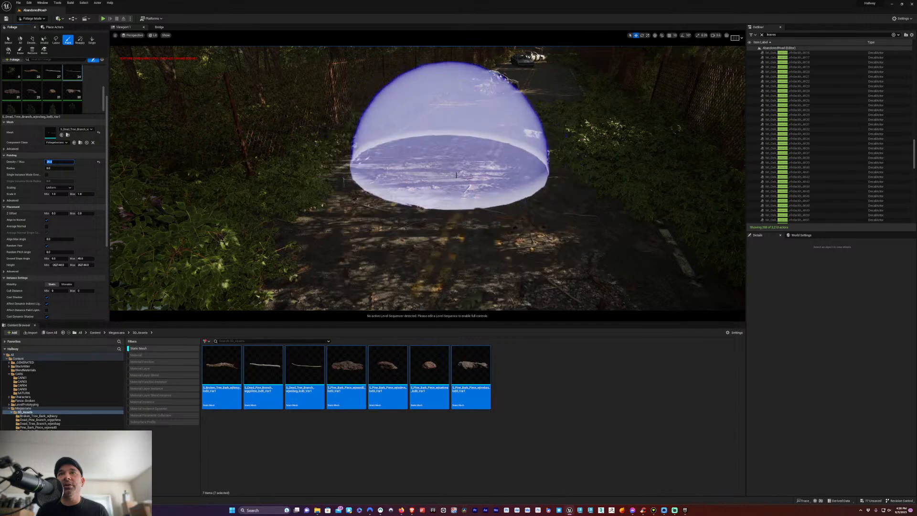
# Paint the bark and branch debris farther along the road around the wrecked cars, then return to the foliage Select tool
pyautogui.scroll(1, 59, 98)
pyautogui.click(55, 88)
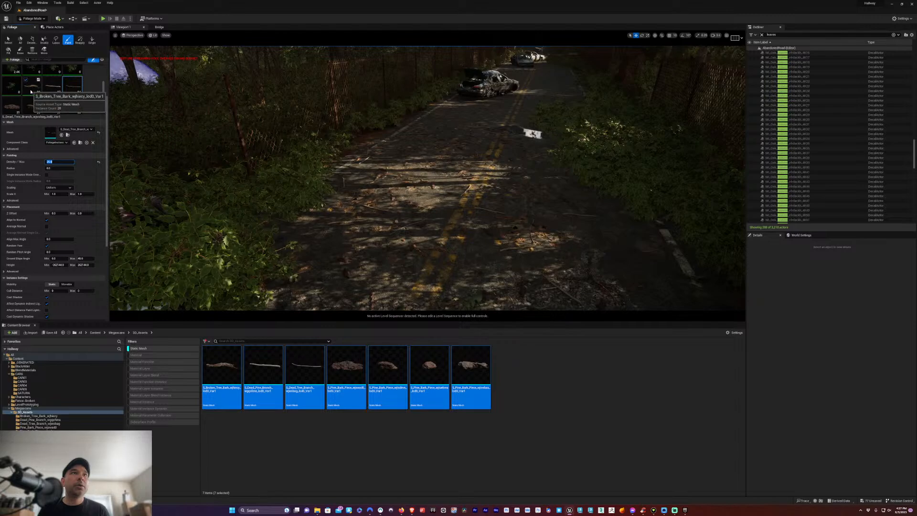
pyautogui.scroll(-1, 33, 105)
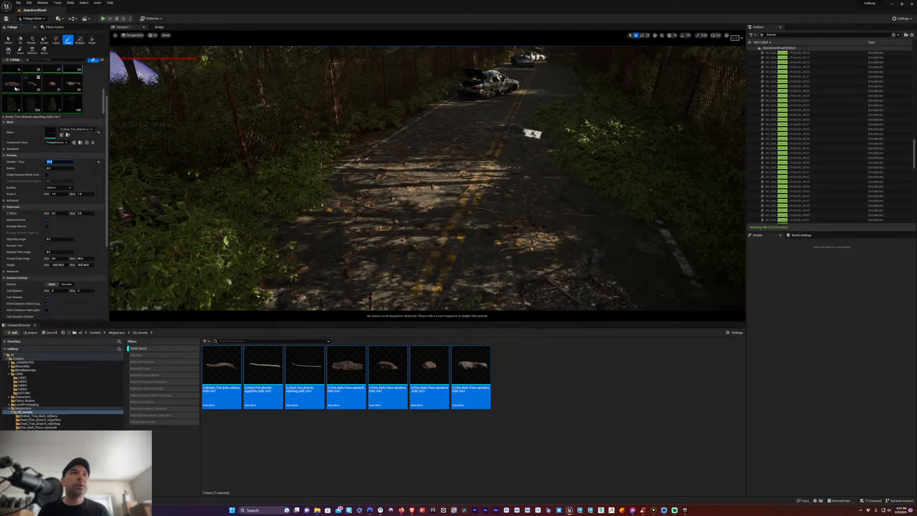
pyautogui.scroll(2, 48, 98)
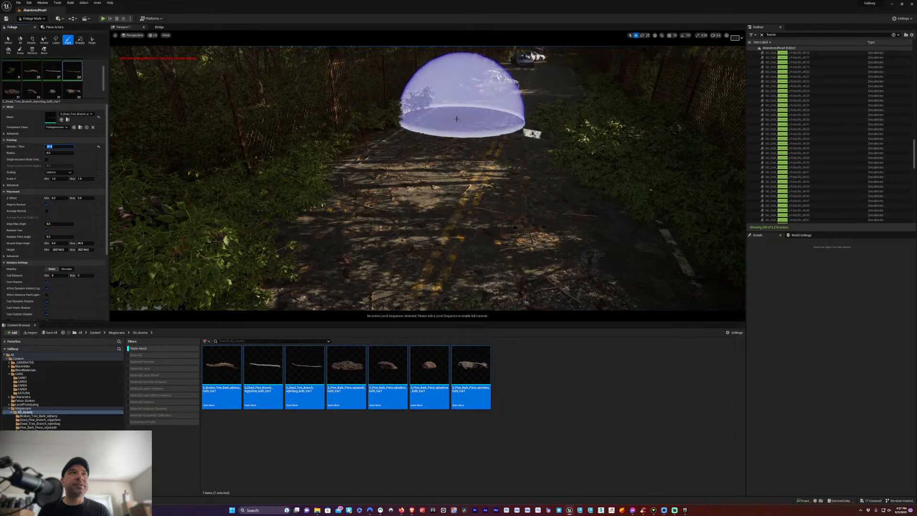
pyautogui.moveTo(455, 117)
pyautogui.mouseDown()
pyautogui.moveTo(499, 92)
pyautogui.moveTo(538, 86)
pyautogui.moveTo(563, 59)
pyautogui.moveTo(521, 81)
pyautogui.moveTo(525, 143)
pyautogui.moveTo(340, 143)
pyautogui.moveTo(466, 102)
pyautogui.moveTo(519, 163)
pyautogui.moveTo(266, 181)
pyautogui.moveTo(635, 206)
pyautogui.moveTo(644, 143)
pyautogui.moveTo(608, 62)
pyautogui.moveTo(590, 60)
pyautogui.mouseUp()
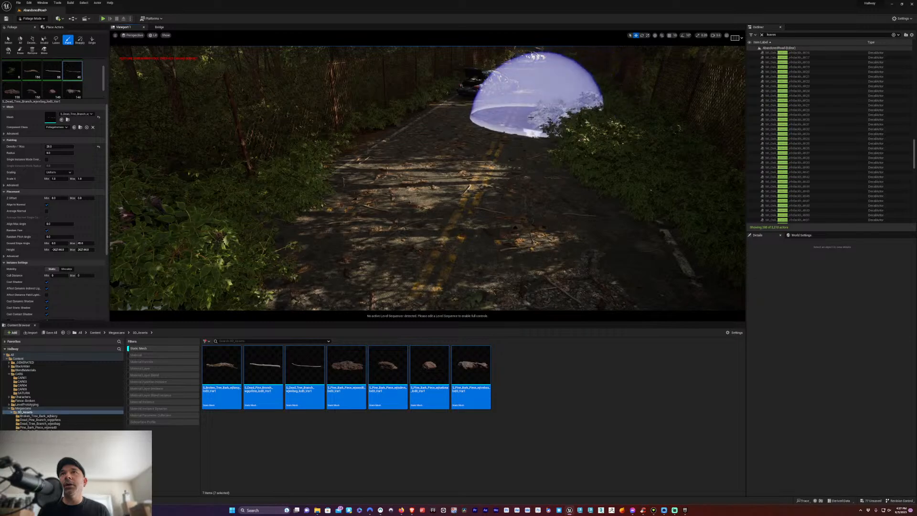
pyautogui.moveTo(531, 117); pyautogui.dragTo(539, 120, button='right')
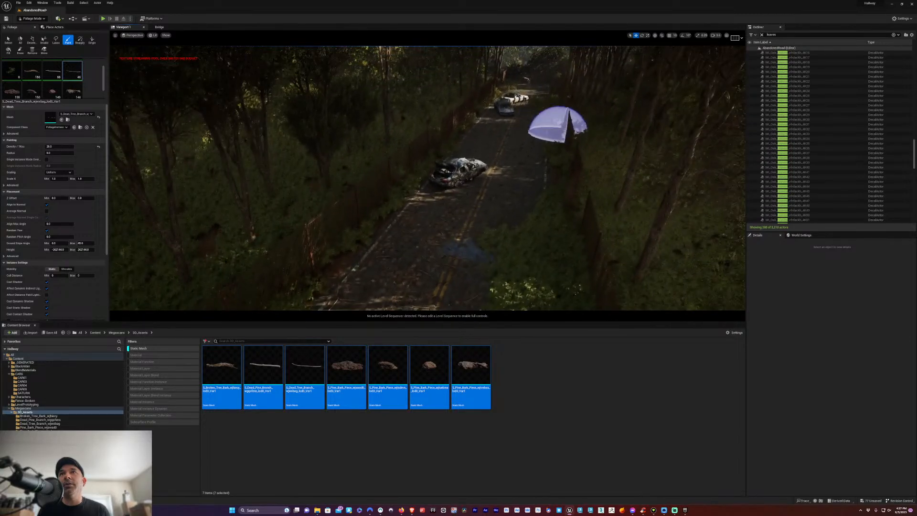
pyautogui.moveTo(557, 126)
pyautogui.mouseDown()
pyautogui.moveTo(546, 164)
pyautogui.moveTo(557, 137)
pyautogui.moveTo(553, 107)
pyautogui.moveTo(545, 171)
pyautogui.moveTo(456, 160)
pyautogui.moveTo(480, 110)
pyautogui.mouseUp()
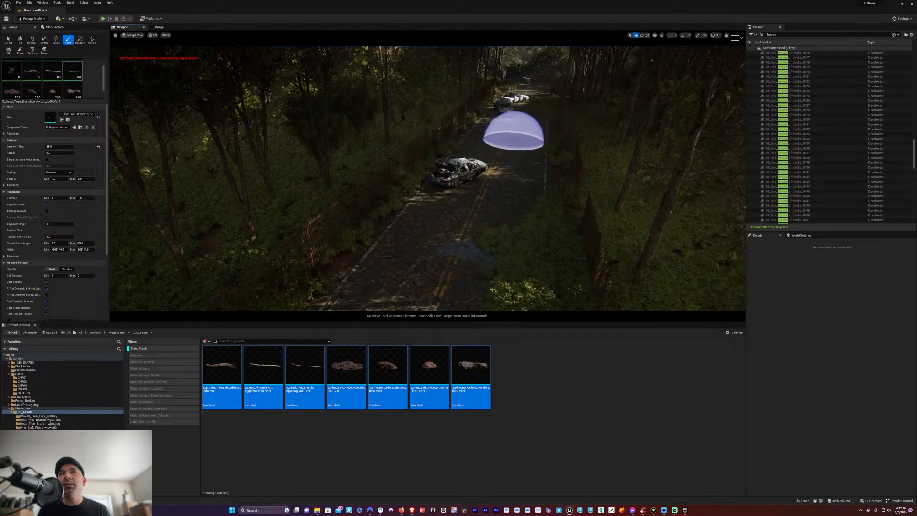
pyautogui.click(8, 40)
pyautogui.press('w')
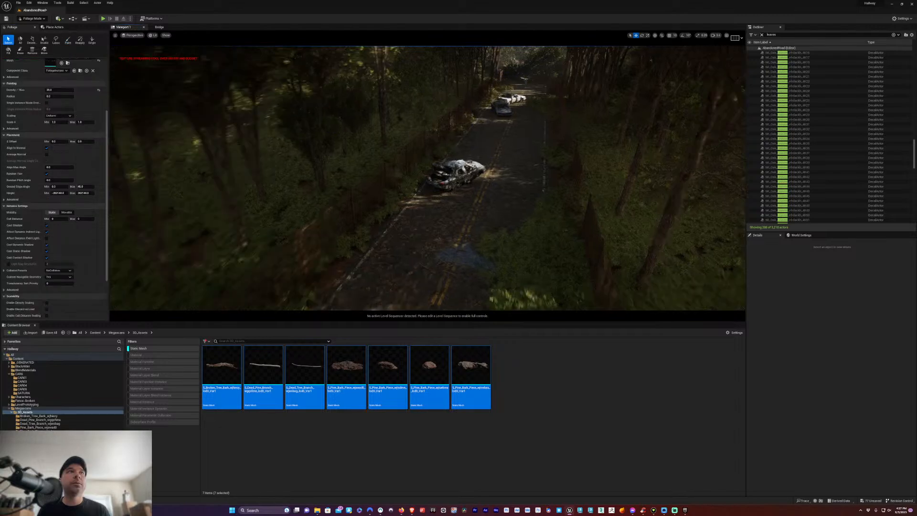
# Paint the bark and branch debris over the road beyond the white wrecked car with the foliage Paint tool
pyautogui.press('w')
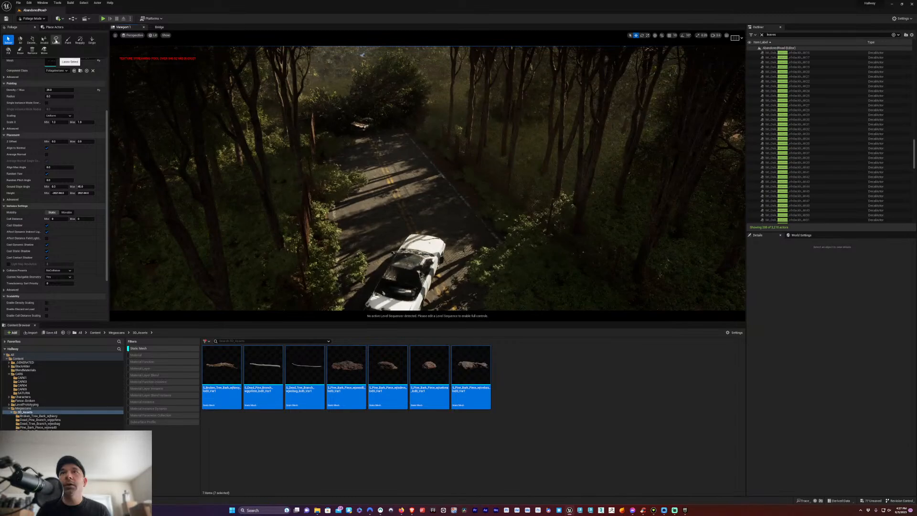
pyautogui.click(68, 42)
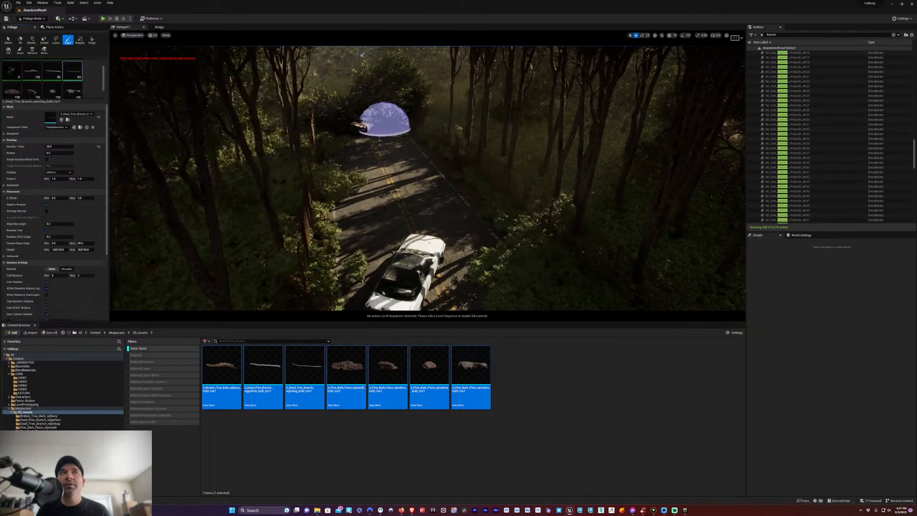
pyautogui.moveTo(425, 143)
pyautogui.mouseDown()
pyautogui.moveTo(483, 199)
pyautogui.moveTo(440, 229)
pyautogui.moveTo(327, 251)
pyautogui.moveTo(315, 239)
pyautogui.moveTo(315, 143)
pyautogui.moveTo(326, 128)
pyautogui.moveTo(334, 211)
pyautogui.moveTo(356, 237)
pyautogui.moveTo(408, 190)
pyautogui.mouseUp()
pyautogui.scroll(3, 394, 218)
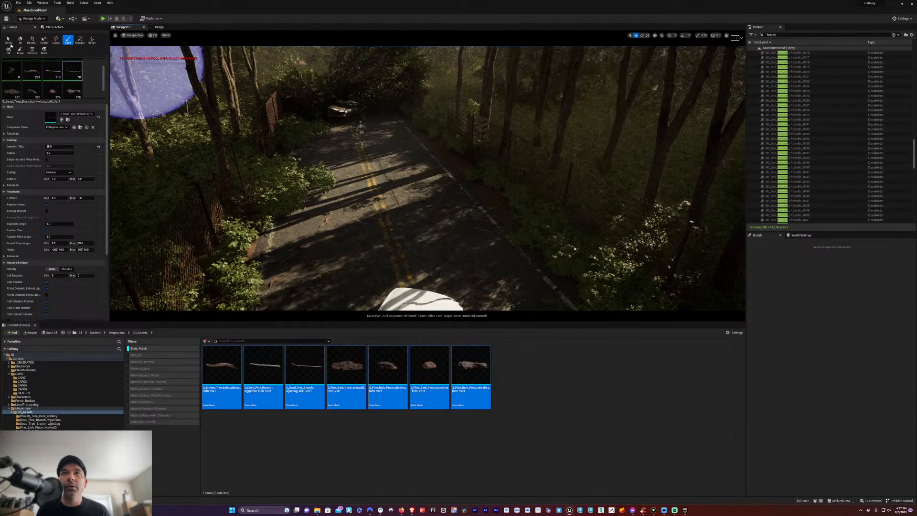
pyautogui.scroll(1, 24, 142)
pyautogui.scroll(2, 23, 142)
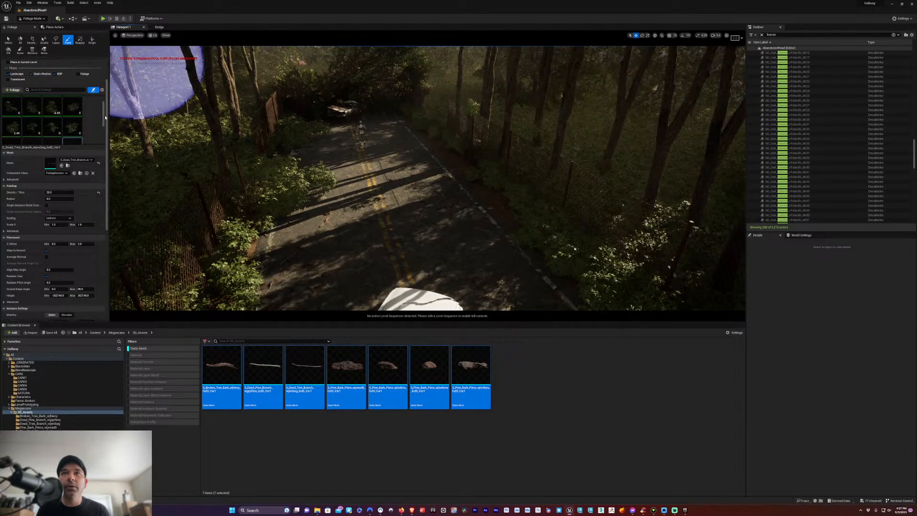
pyautogui.moveTo(104, 119); pyautogui.dragTo(104, 123)
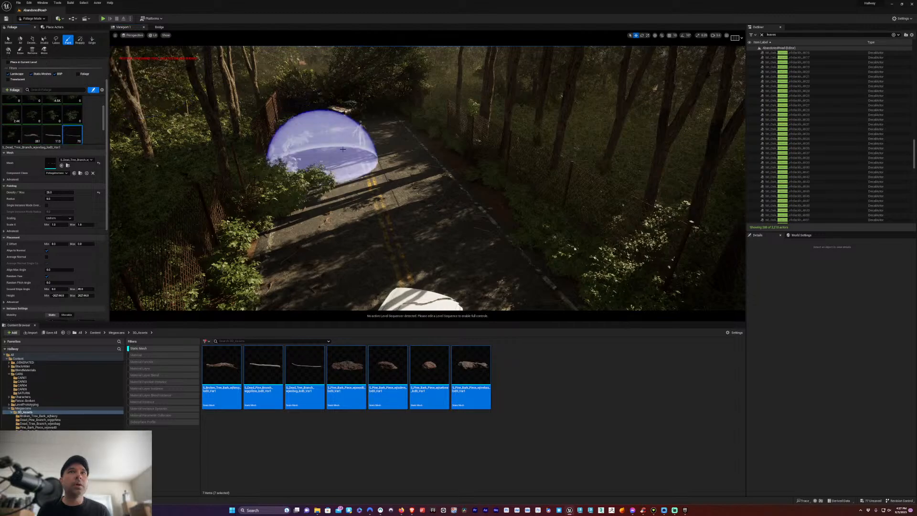
pyautogui.moveTo(331, 154)
pyautogui.mouseDown()
pyautogui.moveTo(377, 173)
pyautogui.moveTo(407, 282)
pyautogui.moveTo(411, 214)
pyautogui.mouseUp()
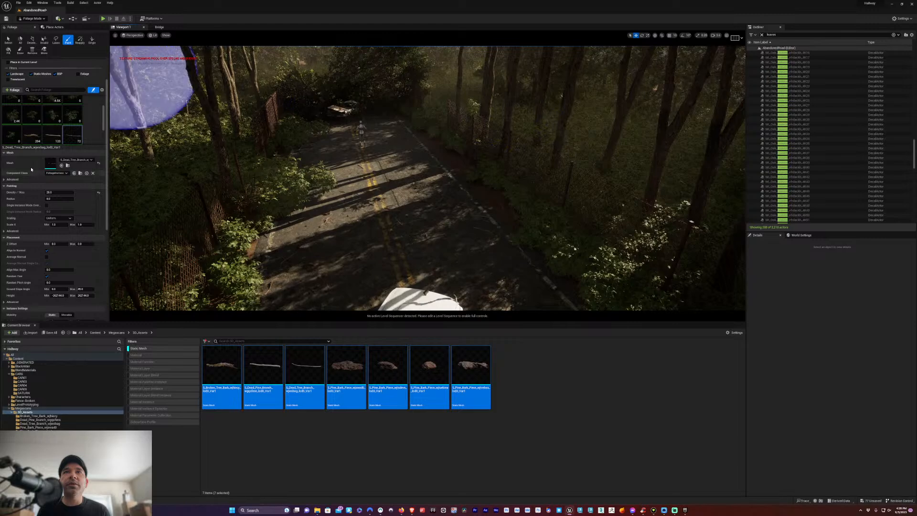
# Select all seven bark and branch foliage types together, from Broken Tree Bark through the last Pine Bark Piece
pyautogui.click(40, 137)
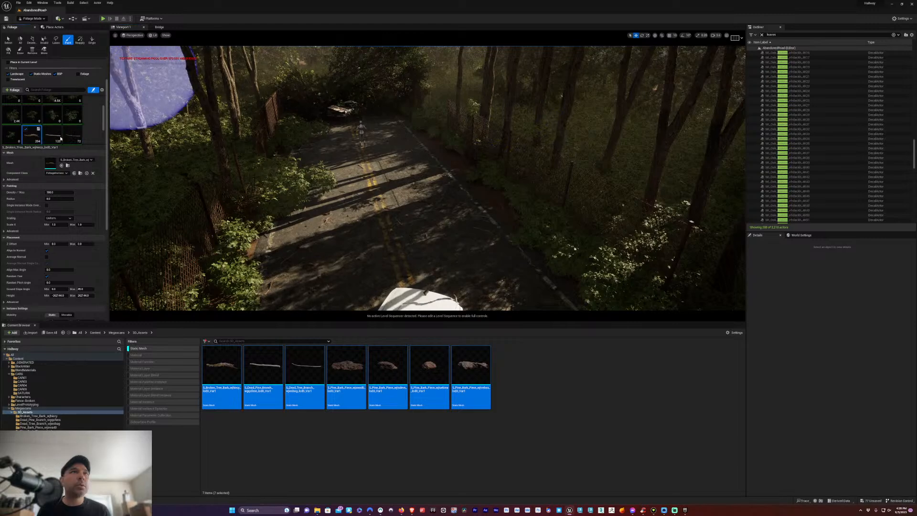
pyautogui.scroll(-1, 43, 131)
pyautogui.keyDown('shift'); pyautogui.click(79, 134); pyautogui.keyUp('shift')
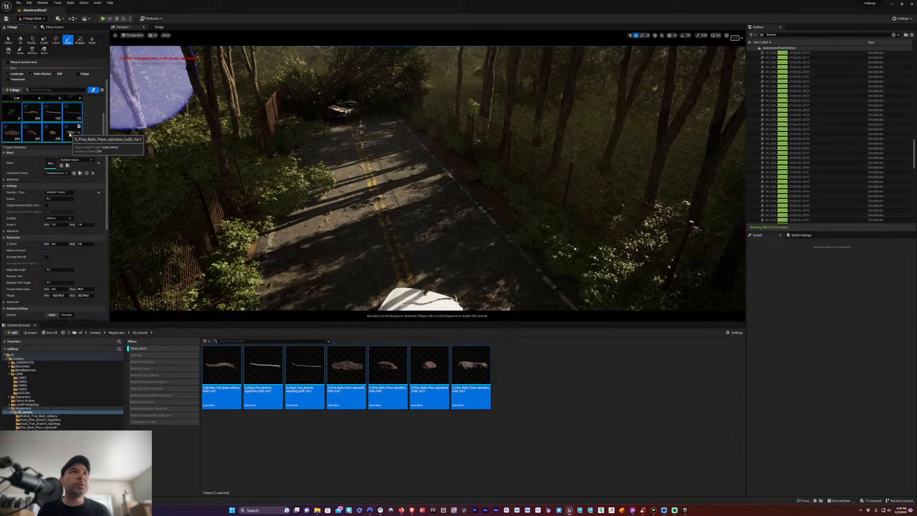
pyautogui.scroll(-1, 61, 177)
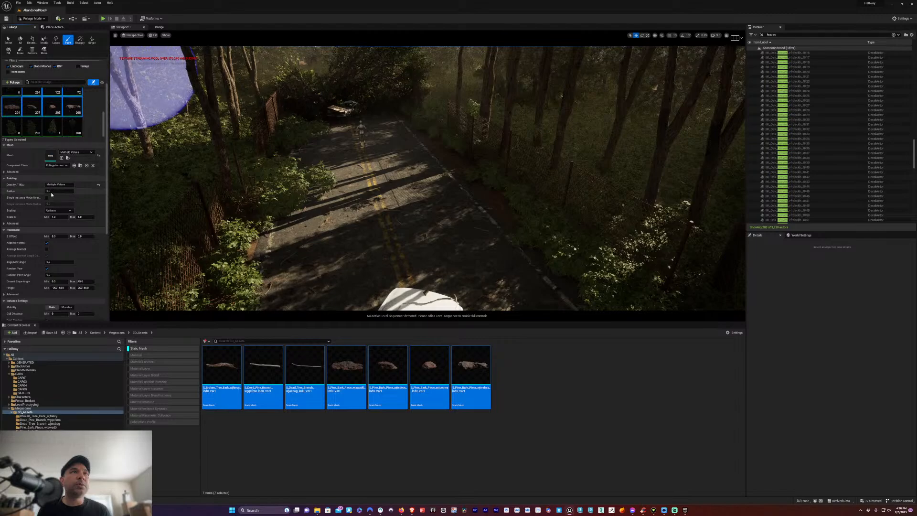
# Set the foliage brush size to 150 and paint debris along the road edges beyond the white car
pyautogui.scroll(1, 52, 188)
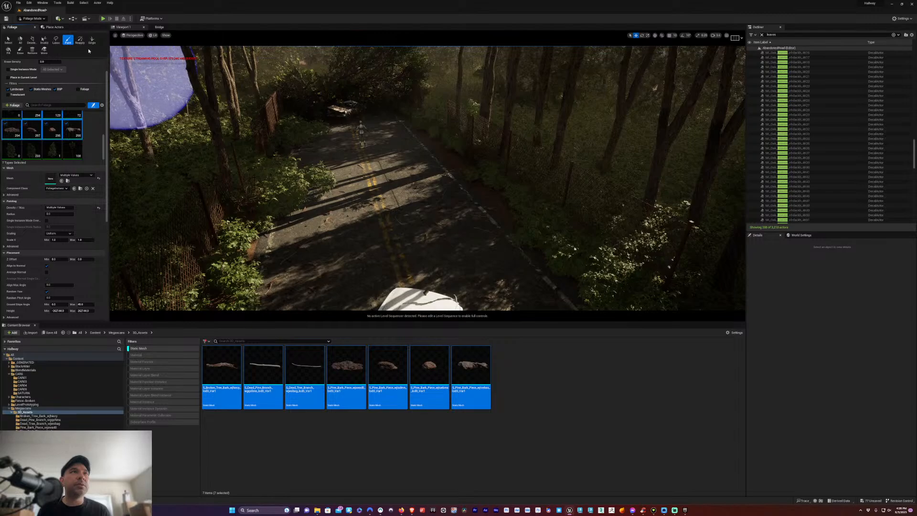
pyautogui.scroll(1, 65, 77)
pyautogui.click(44, 72)
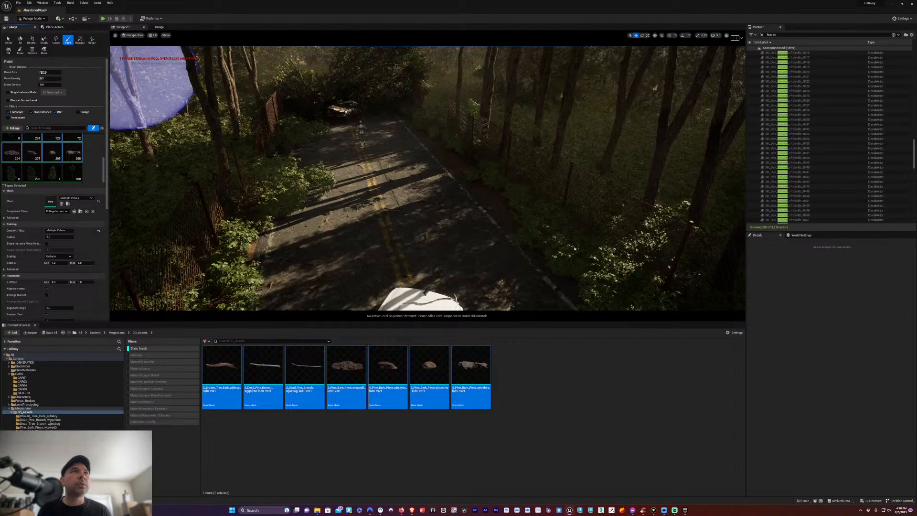
pyautogui.write('150')
pyautogui.press('Return')
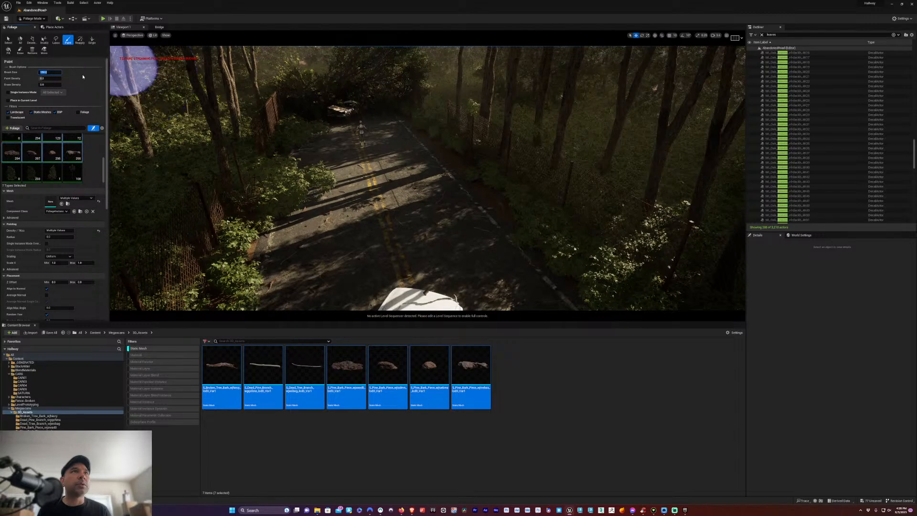
pyautogui.moveTo(408, 142)
pyautogui.mouseDown()
pyautogui.moveTo(509, 274)
pyautogui.moveTo(473, 265)
pyautogui.moveTo(258, 280)
pyautogui.moveTo(347, 294)
pyautogui.moveTo(392, 280)
pyautogui.moveTo(499, 286)
pyautogui.moveTo(265, 254)
pyautogui.moveTo(246, 217)
pyautogui.moveTo(251, 234)
pyautogui.moveTo(253, 217)
pyautogui.moveTo(258, 224)
pyautogui.moveTo(276, 208)
pyautogui.mouseUp()
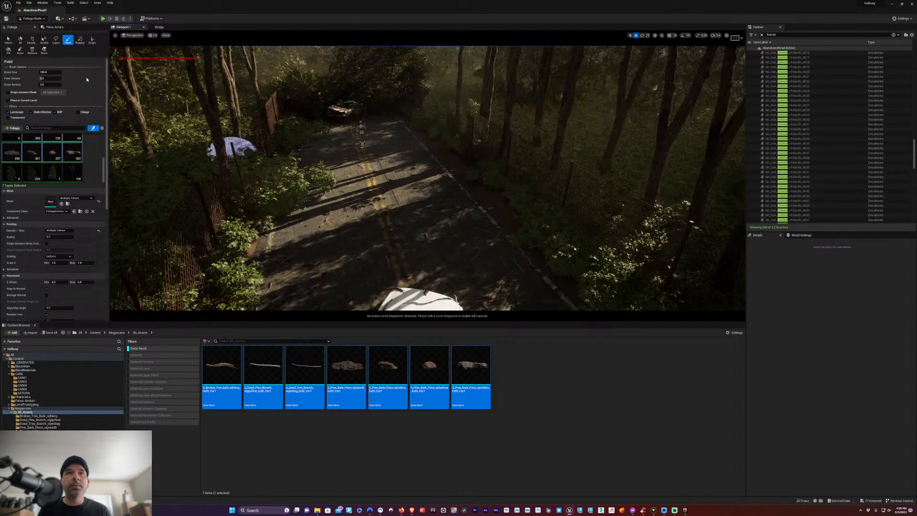
# Set the paint density to 1 and paint denser debris across the same road stretch, finishing with the foliage Select tool
pyautogui.click(48, 79)
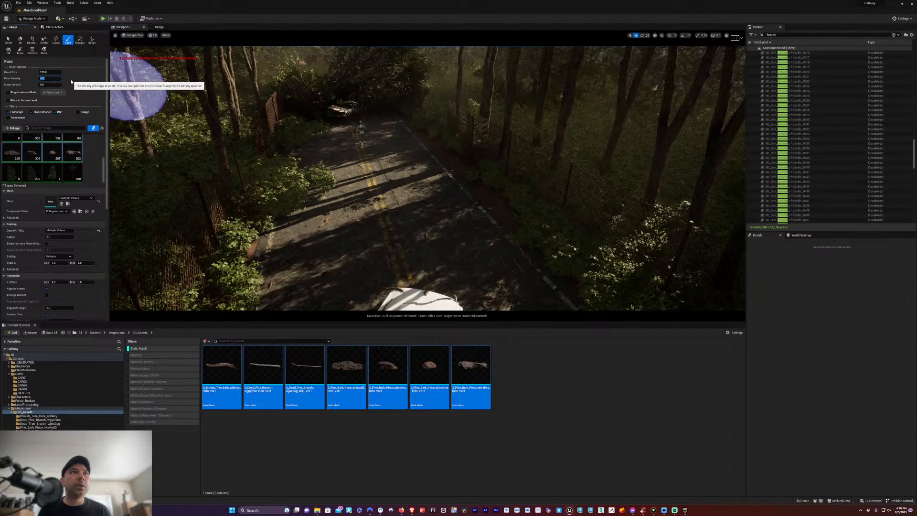
pyautogui.write('1')
pyautogui.moveTo(272, 204)
pyautogui.mouseDown()
pyautogui.moveTo(256, 280)
pyautogui.moveTo(293, 132)
pyautogui.moveTo(389, 123)
pyautogui.moveTo(497, 241)
pyautogui.moveTo(451, 193)
pyautogui.moveTo(503, 270)
pyautogui.moveTo(471, 292)
pyautogui.moveTo(389, 217)
pyautogui.mouseUp()
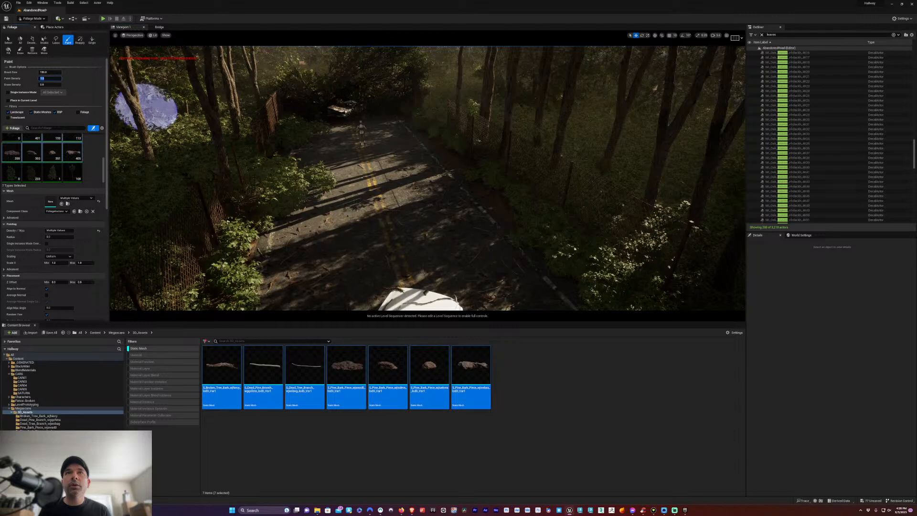
pyautogui.click(9, 41)
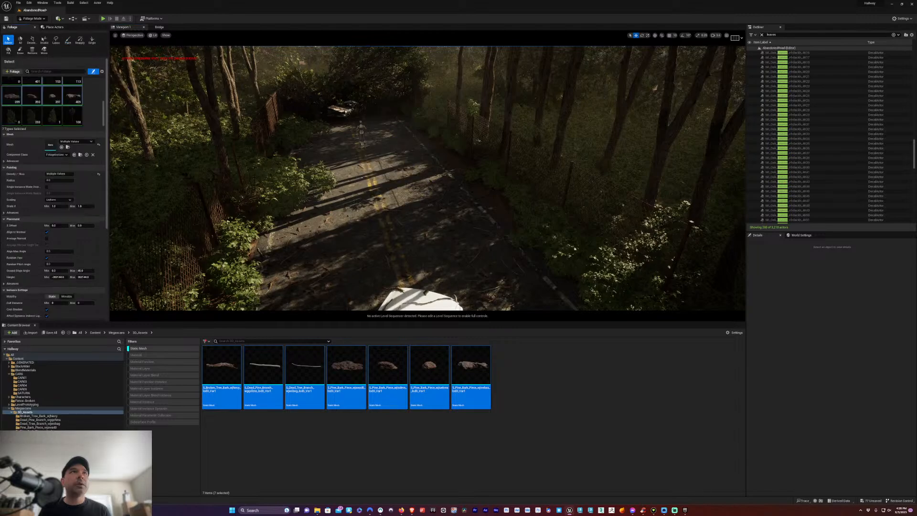
# Paint the debris over the road in the opposite direction, between the blue-grey car and the wreck by the fence
pyautogui.moveTo(334, 182); pyautogui.dragTo(688, 181, button='right')
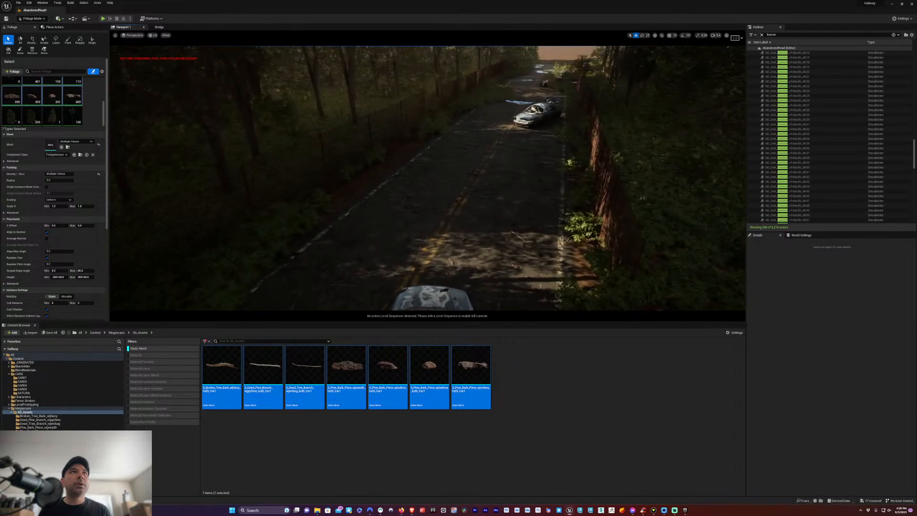
pyautogui.click(68, 41)
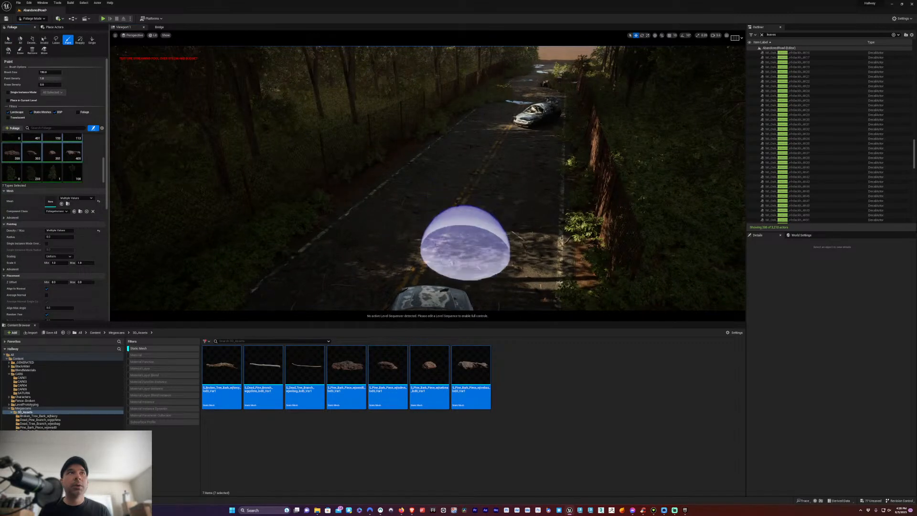
pyautogui.moveTo(469, 160)
pyautogui.mouseDown()
pyautogui.moveTo(442, 135)
pyautogui.moveTo(335, 224)
pyautogui.moveTo(300, 269)
pyautogui.moveTo(443, 217)
pyautogui.moveTo(545, 282)
pyautogui.moveTo(568, 125)
pyautogui.moveTo(544, 164)
pyautogui.moveTo(549, 204)
pyautogui.moveTo(552, 135)
pyautogui.mouseUp()
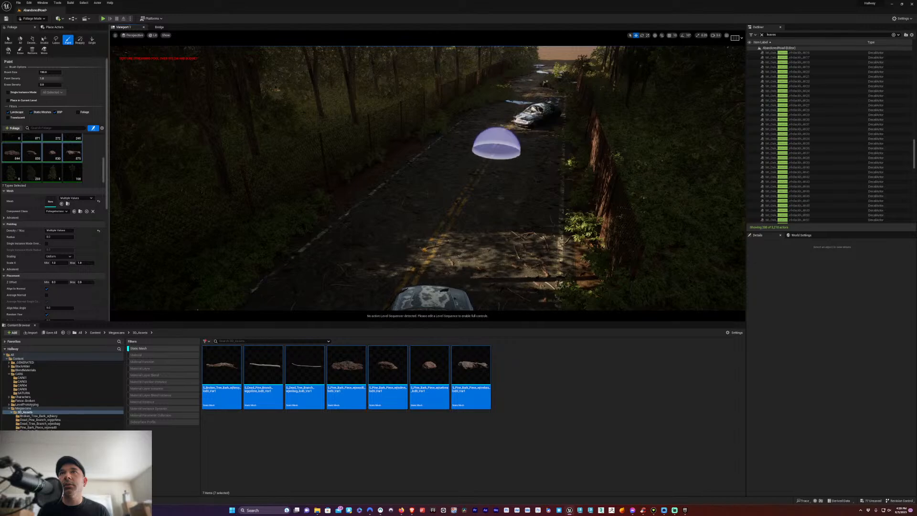
pyautogui.click(8, 40)
# Rotate the sun light so that sunlight and tree shadows fall across the road in front of the blue-grey car
pyautogui.press('w')
pyautogui.moveTo(428, 178); pyautogui.dragTo(552, 193, button='right')
pyautogui.press('w')
pyautogui.press('w')
pyautogui.press('w')
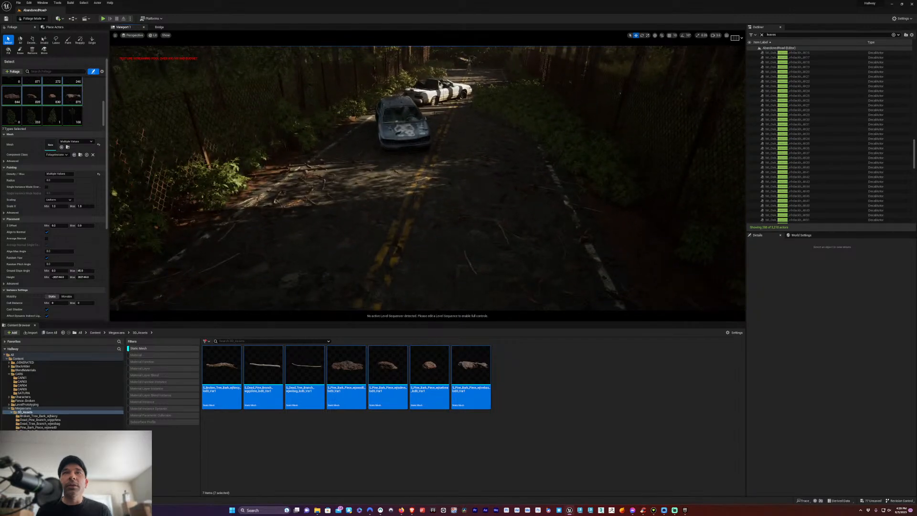
pyautogui.hotkey('ctrl', 'l')
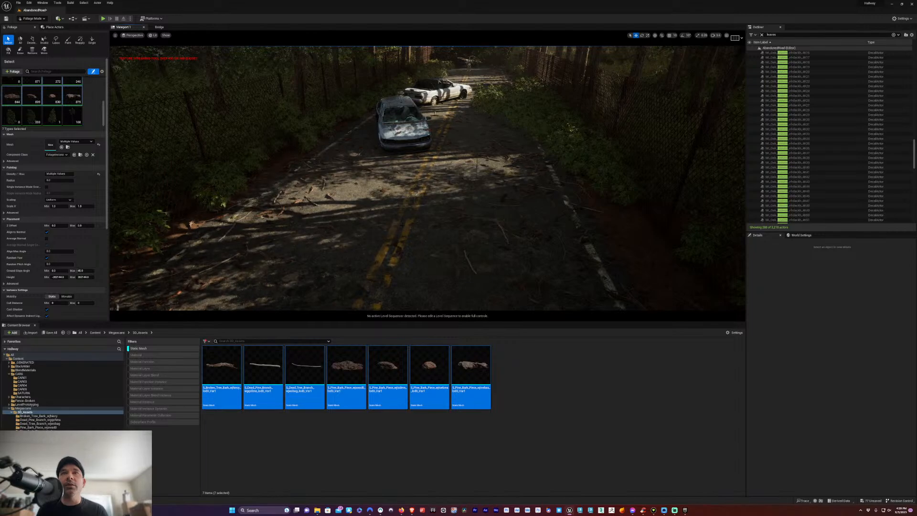
pyautogui.hotkey('ctrl', 'l')
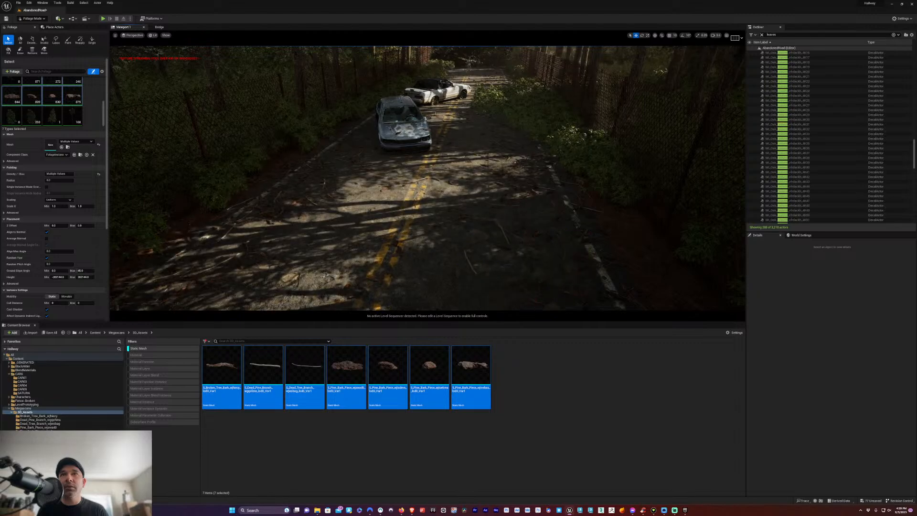
# Fly along the road past the wrecked cars to examine the debris and the lighting at road level
pyautogui.moveTo(350, 246); pyautogui.dragTo(327, 219, button='right')
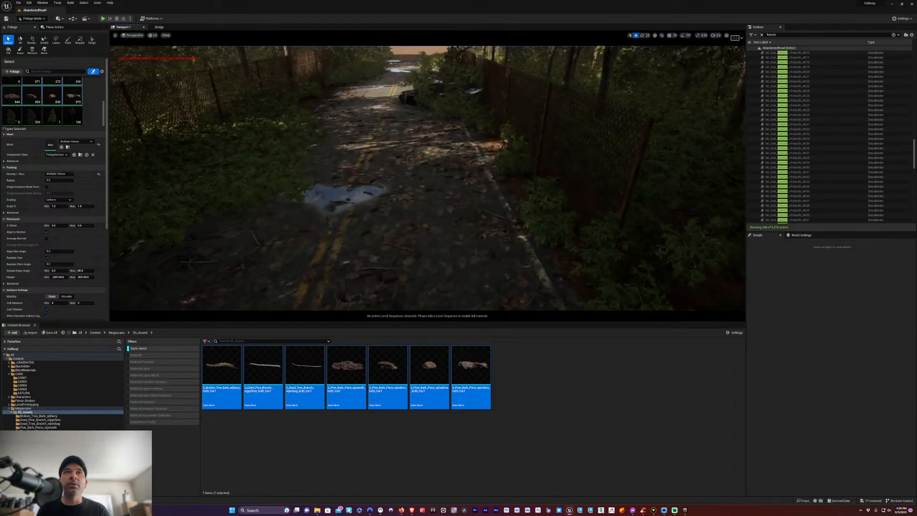
pyautogui.press('w')
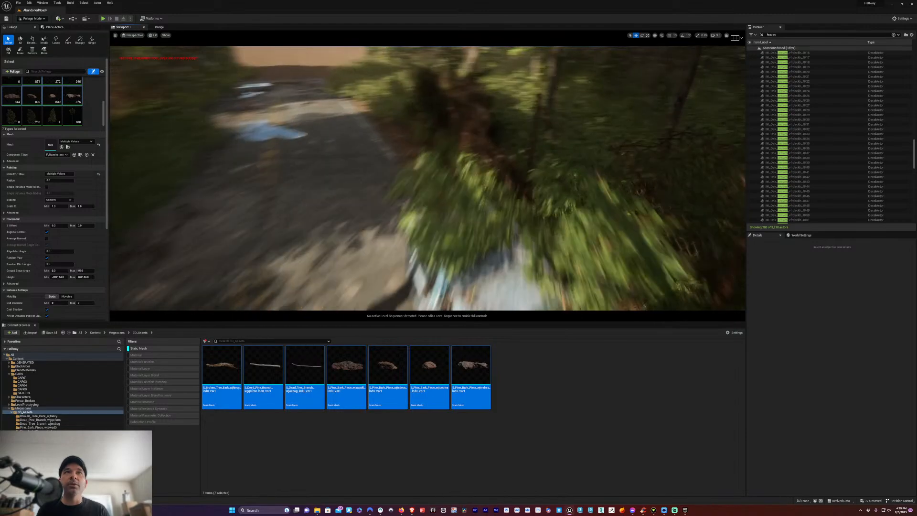
pyautogui.moveTo(328, 219)
pyautogui.mouseDown(button='right')
pyautogui.moveTo(542, 219)
pyautogui.moveTo(528, 226)
pyautogui.mouseUp(button='right')
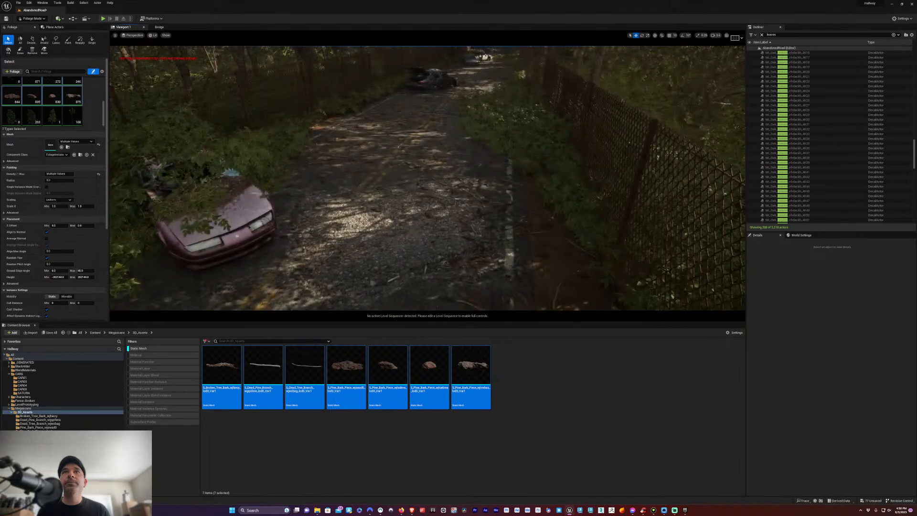
pyautogui.moveTo(427, 191); pyautogui.dragTo(459, 98, button='right')
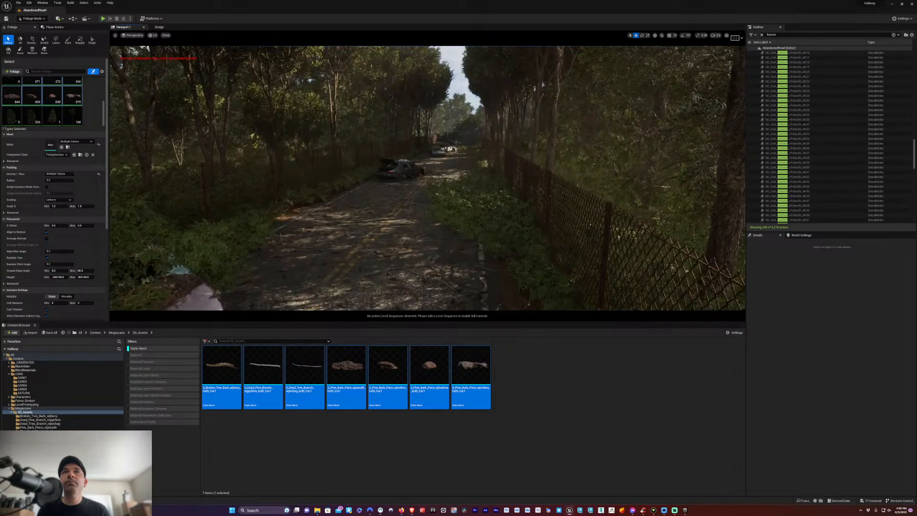
pyautogui.press('w')
pyautogui.moveTo(359, 290)
pyautogui.mouseDown(button='right')
pyautogui.moveTo(390, 287)
pyautogui.moveTo(322, 282)
pyautogui.moveTo(366, 282)
pyautogui.mouseUp(button='right')
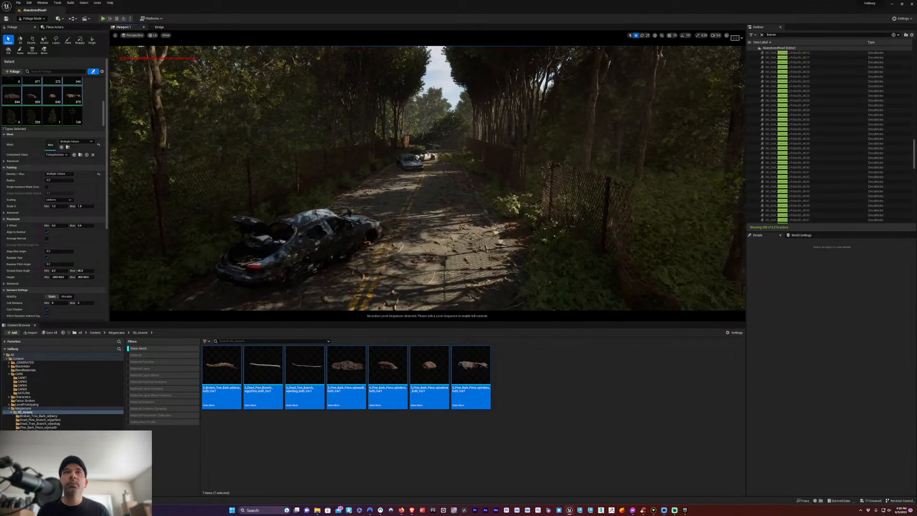
pyautogui.moveTo(461, 260); pyautogui.dragTo(444, 261, button='right')
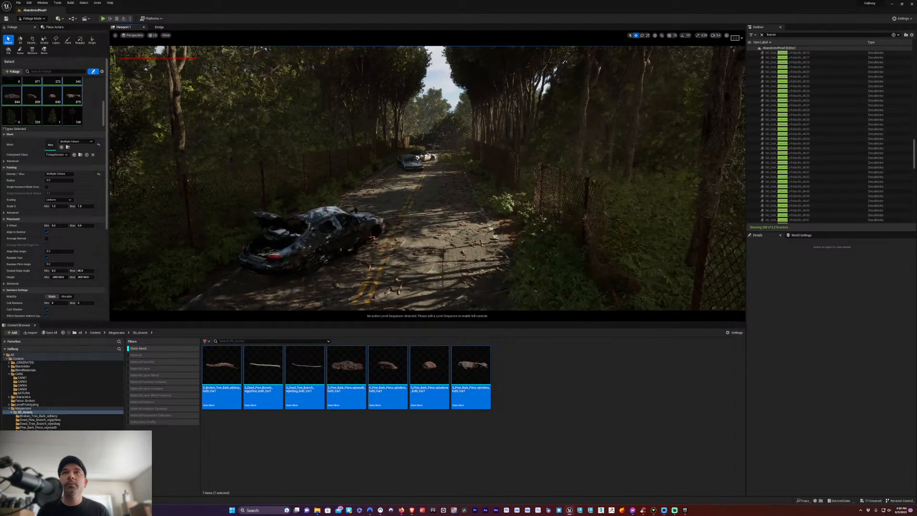
# Switch from foliage painting to Selection mode and bring the windmill behind the roadside fence into view
pyautogui.click(29, 19)
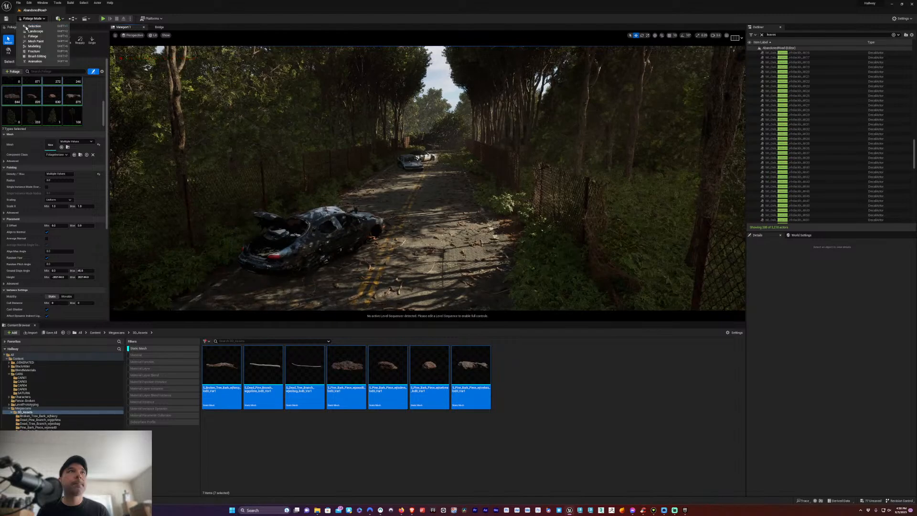
pyautogui.click(30, 27)
pyautogui.moveTo(407, 283); pyautogui.dragTo(403, 248)
pyautogui.moveTo(416, 303); pyautogui.dragTo(409, 239)
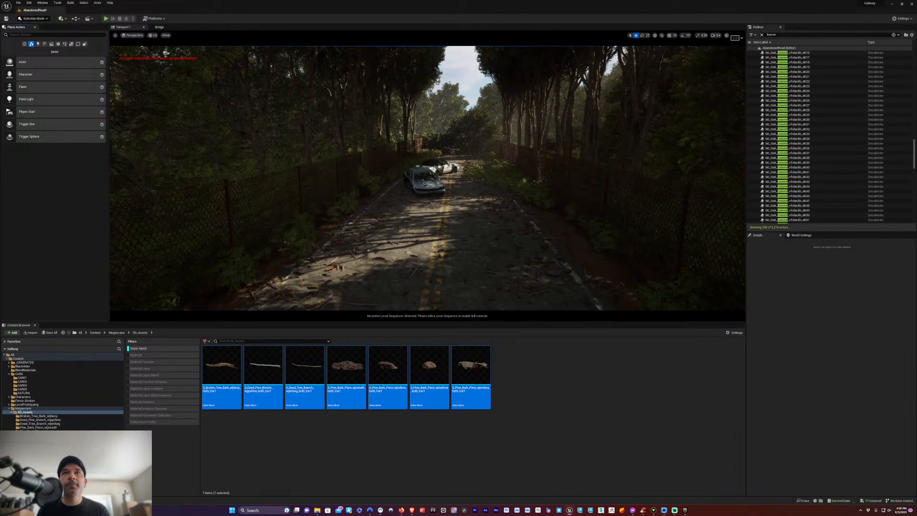
pyautogui.moveTo(461, 281); pyautogui.dragTo(254, 298, button='right')
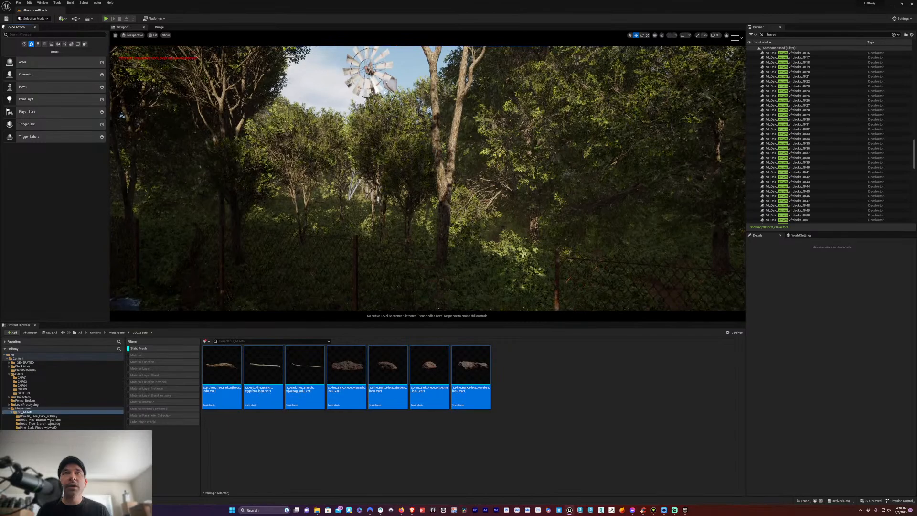
# Select all parts of the windmill behind the trees and scale the whole structure up uniformly
pyautogui.click(374, 82)
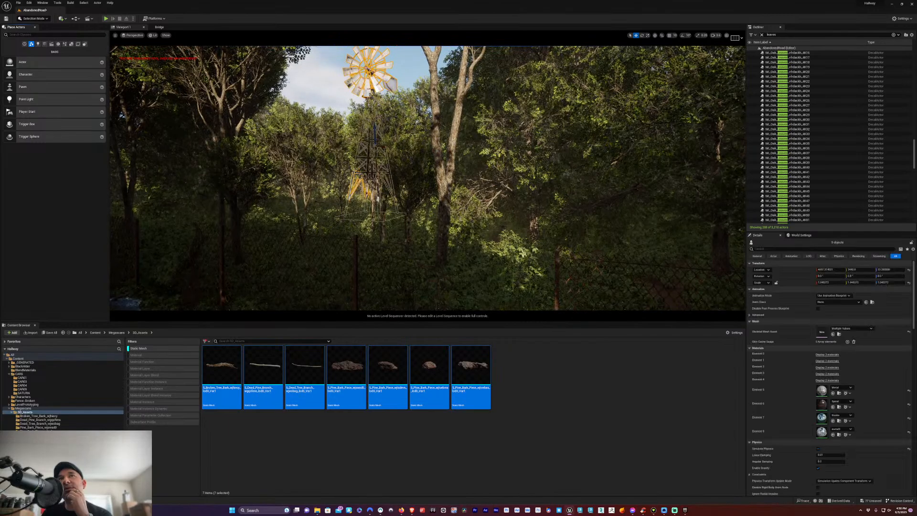
pyautogui.click(134, 275)
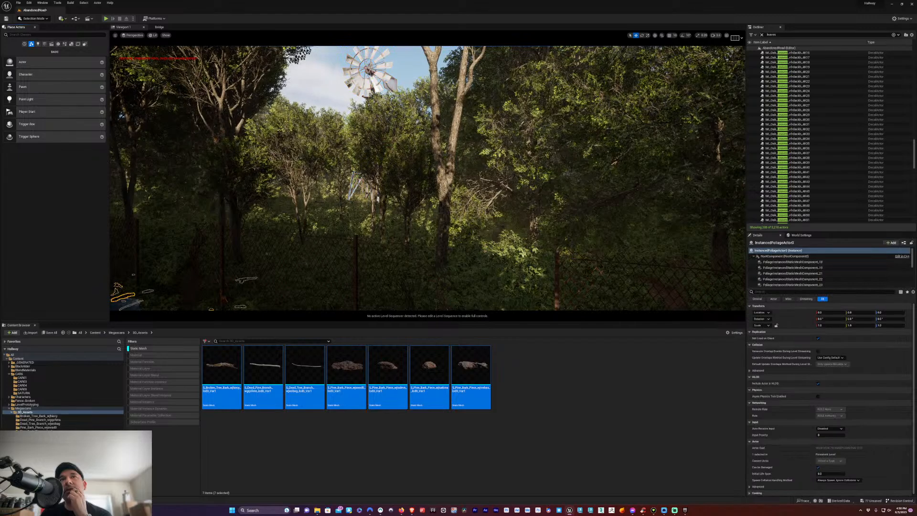
pyautogui.click(378, 80)
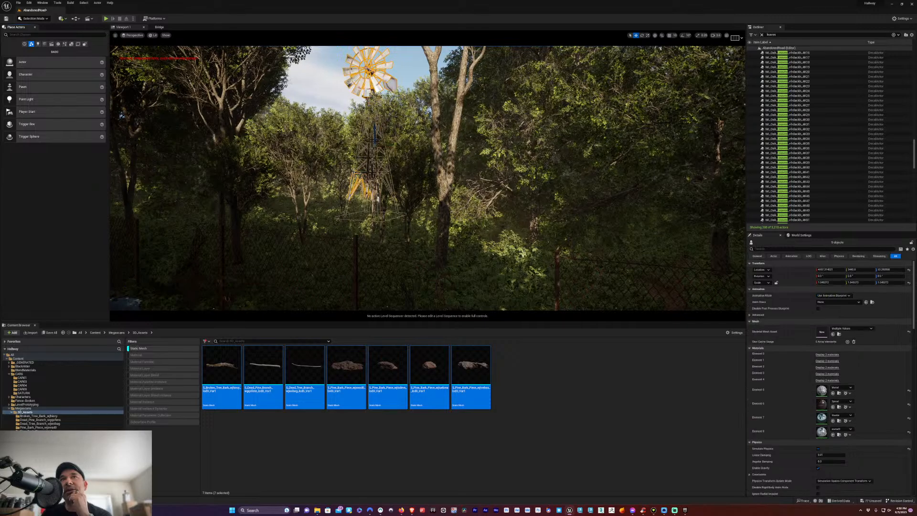
pyautogui.press('r')
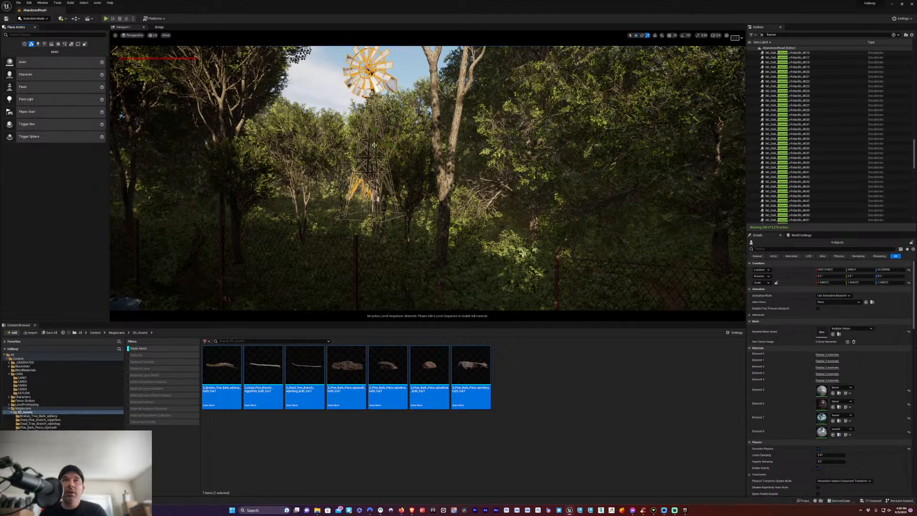
pyautogui.moveTo(376, 142)
pyautogui.mouseDown()
pyautogui.moveTo(411, 115)
pyautogui.moveTo(374, 143)
pyautogui.mouseUp()
pyautogui.press('w')
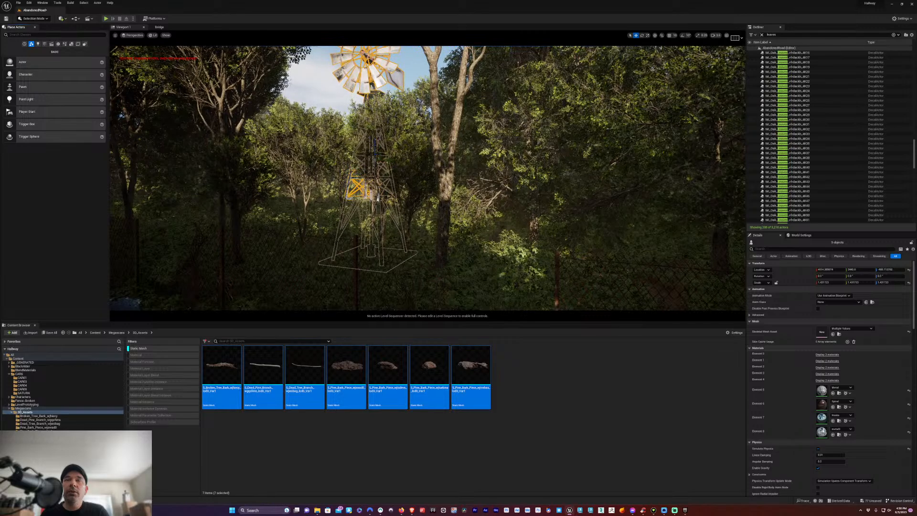
# Raise the windmill above the treeline and shift it slightly sideways, judging its position from beside the wrecked blue-grey car
pyautogui.moveTo(375, 143); pyautogui.dragTo(334, 200, button='middle')
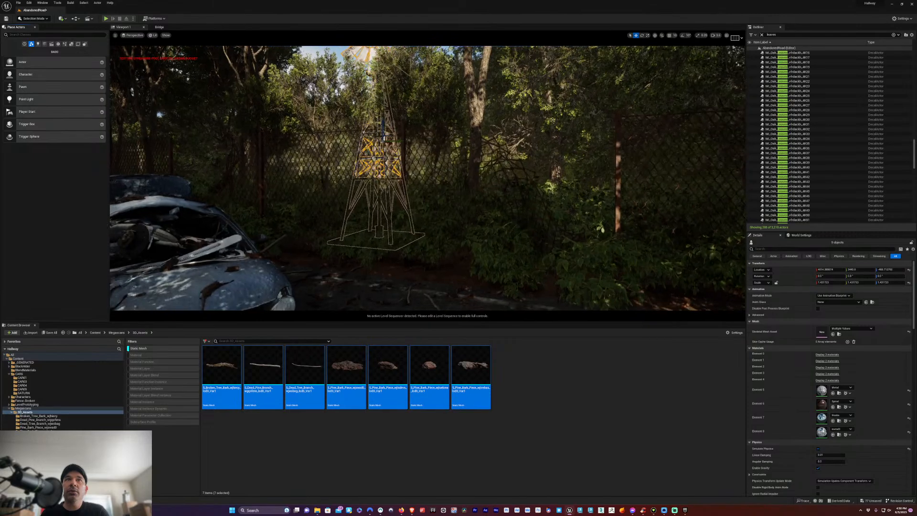
pyautogui.moveTo(334, 200); pyautogui.dragTo(340, 268)
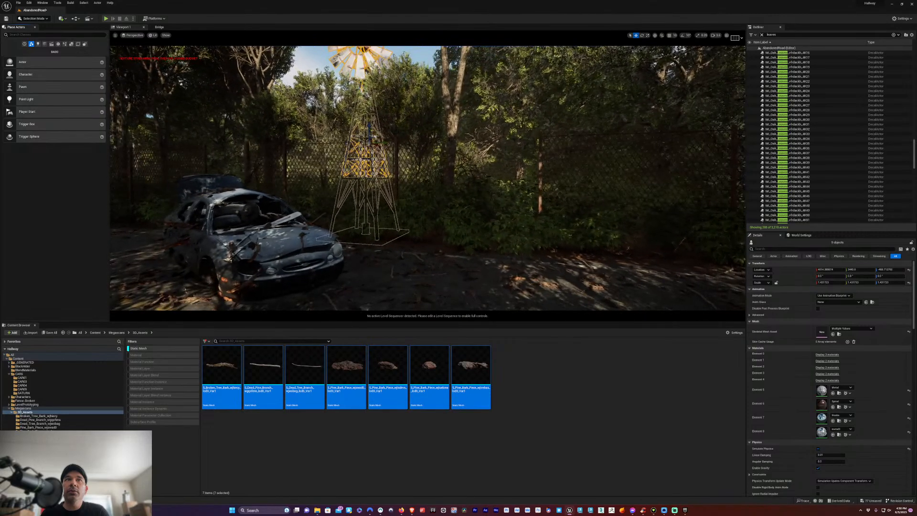
pyautogui.click(242, 254)
pyautogui.moveTo(242, 253); pyautogui.dragTo(215, 206, button='right')
pyautogui.click(426, 108)
pyautogui.click(405, 122)
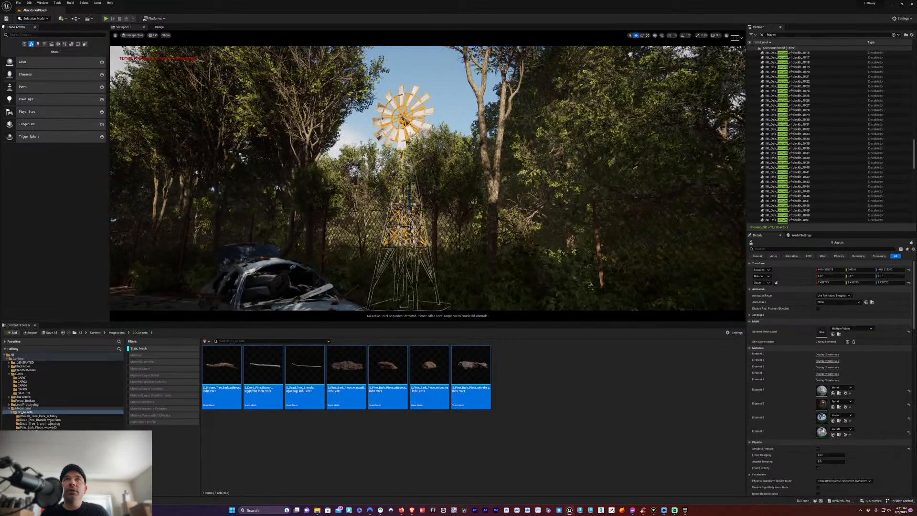
pyautogui.moveTo(408, 196); pyautogui.dragTo(406, 171)
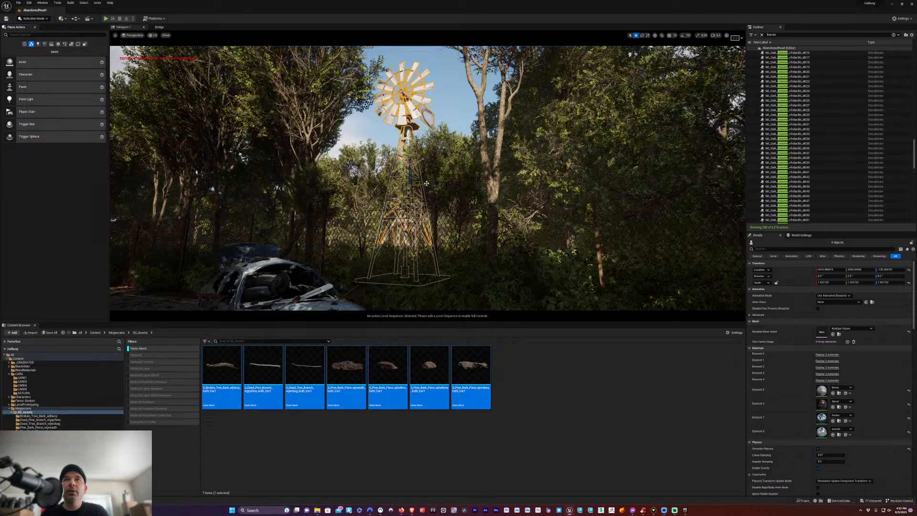
pyautogui.moveTo(427, 183); pyautogui.dragTo(434, 185)
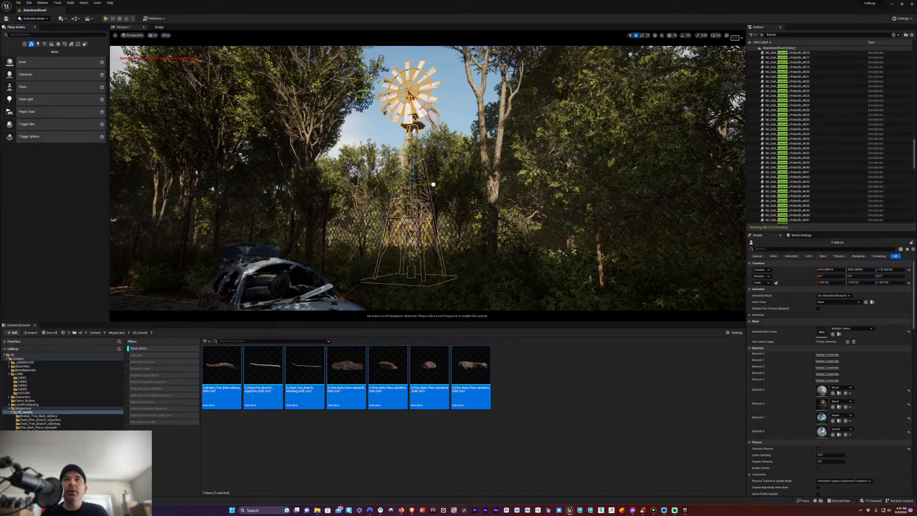
pyautogui.click(351, 291)
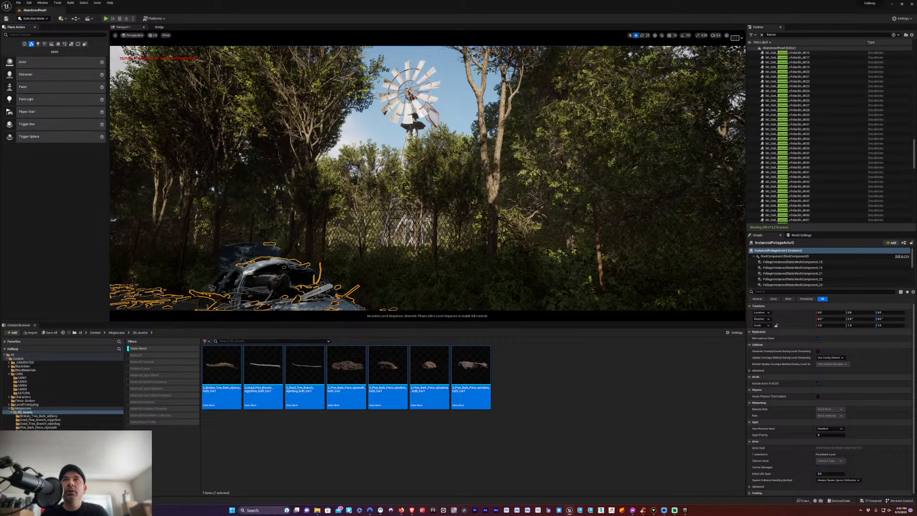
# Duplicate the black alder tree beside the windmill, place the copy in front of the tower's base and scale it down
pyautogui.click(365, 170)
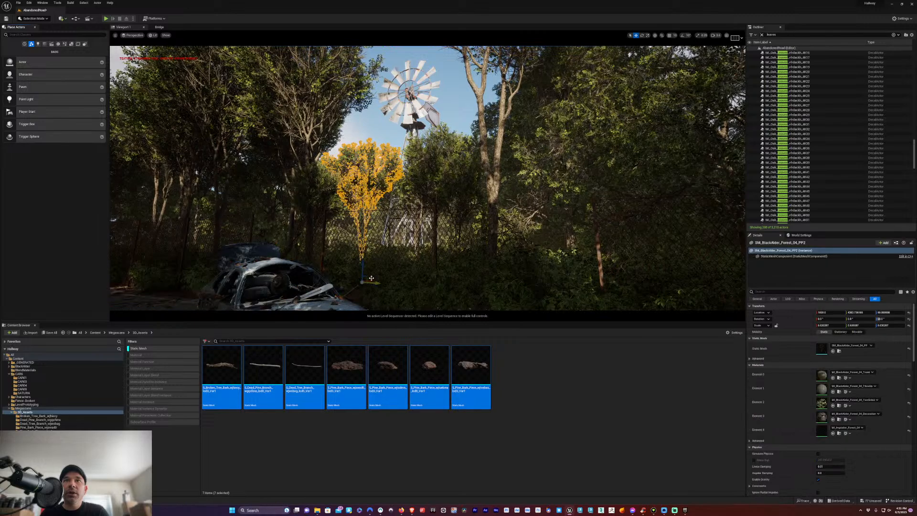
pyautogui.keyDown('alt'); pyautogui.moveTo(376, 282); pyautogui.dragTo(420, 291); pyautogui.keyUp('alt')
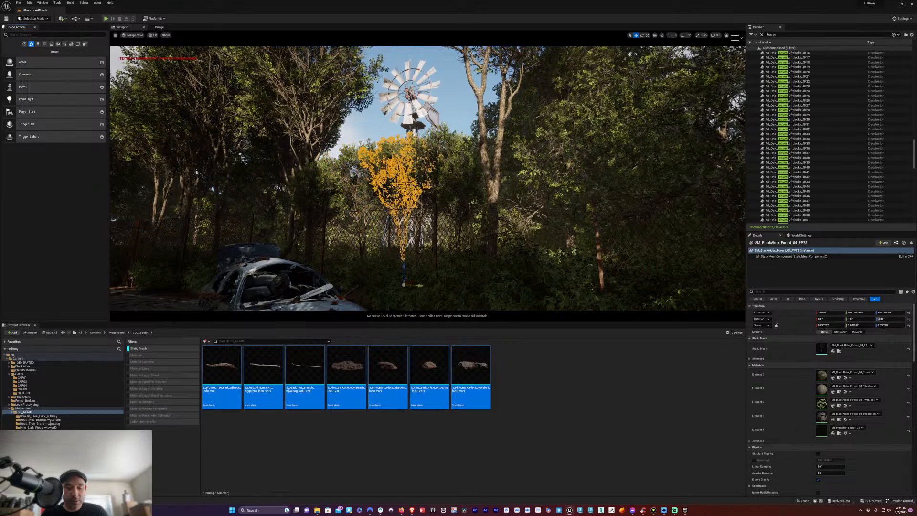
pyautogui.press('e')
pyautogui.press('r')
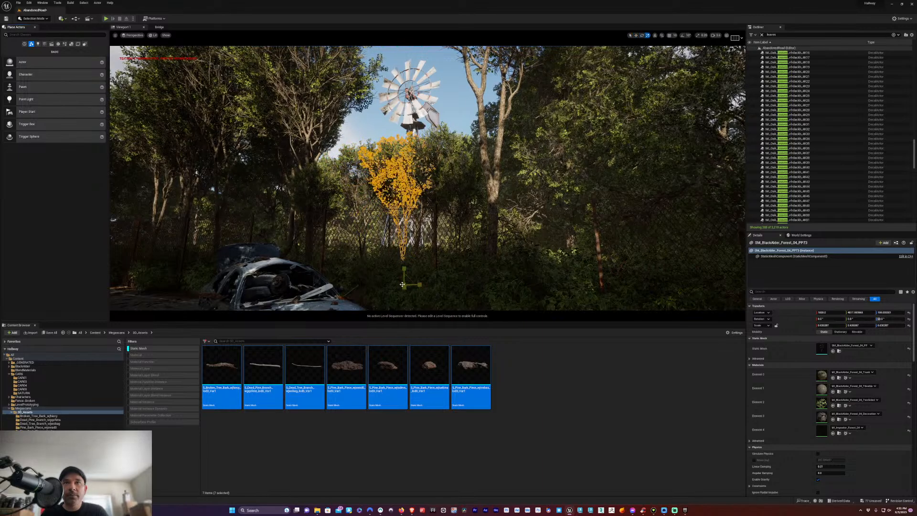
pyautogui.moveTo(402, 286); pyautogui.dragTo(404, 283)
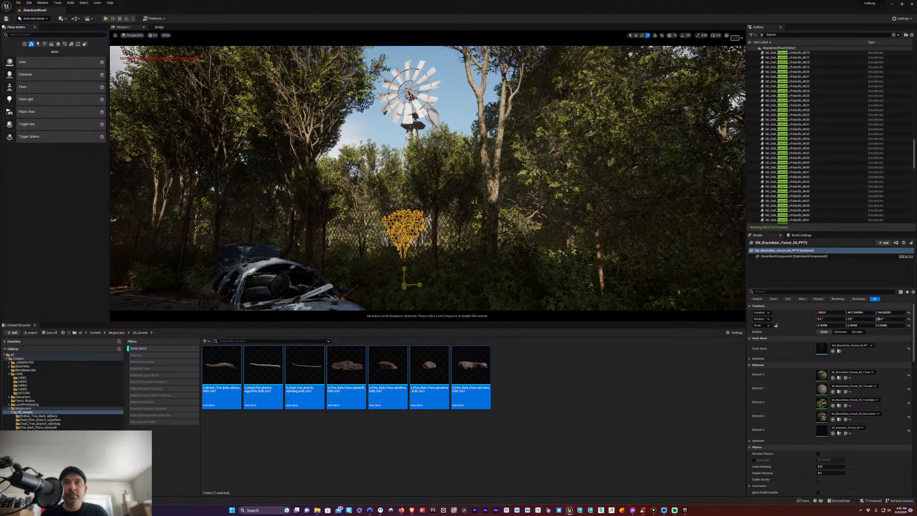
pyautogui.moveTo(404, 284); pyautogui.dragTo(405, 282)
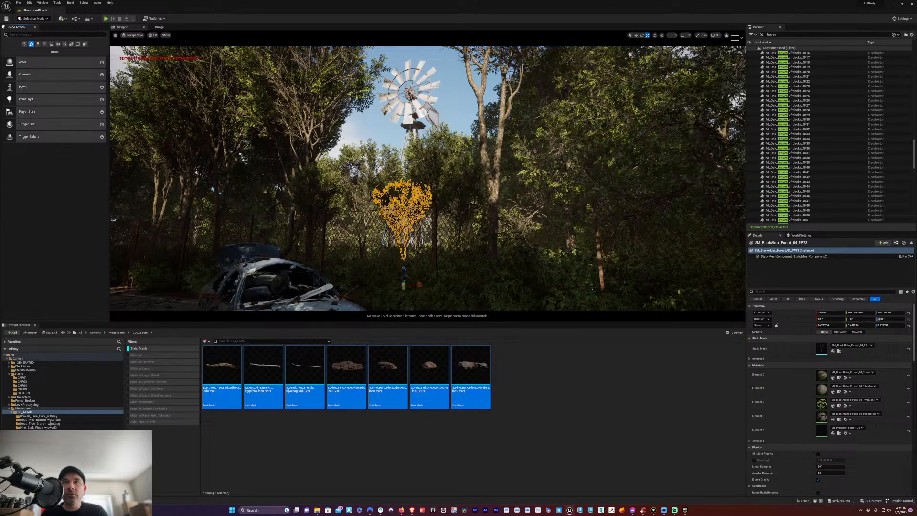
pyautogui.click(425, 266)
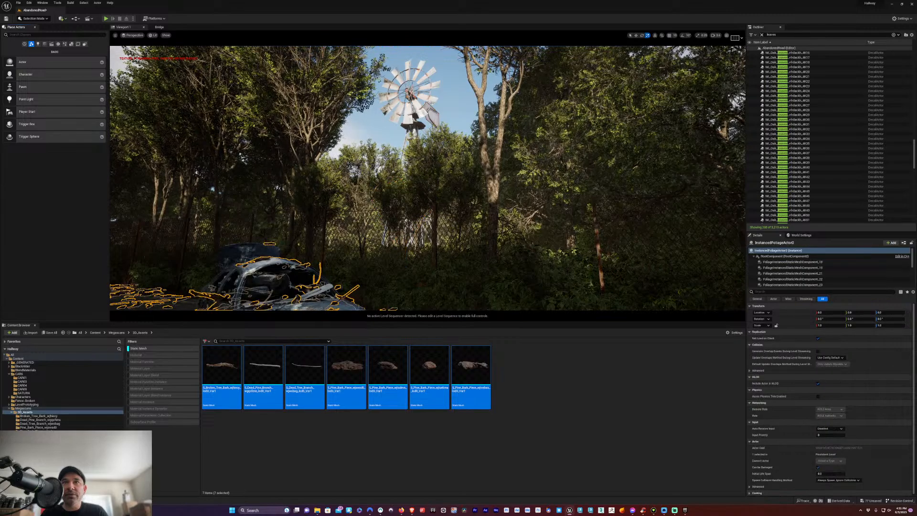
pyautogui.hotkey('ctrl', 'z')
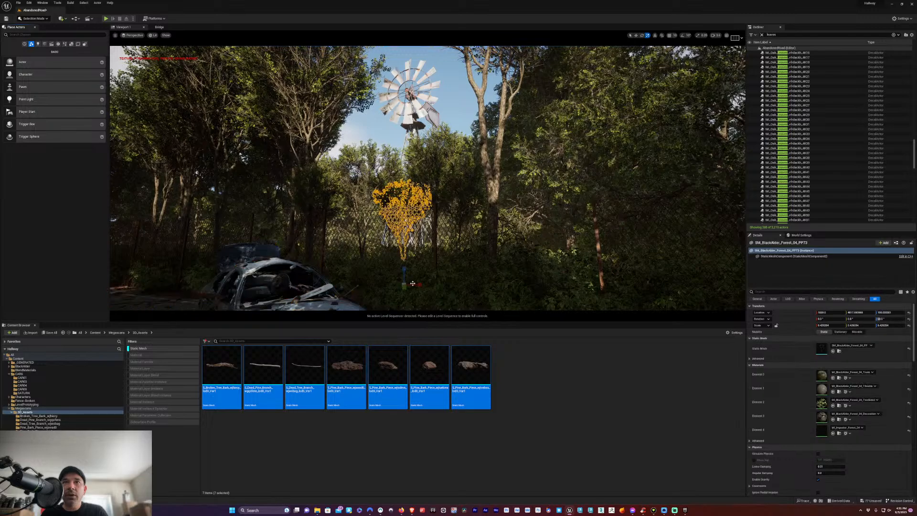
# Try another rotated copy of the small alder nearer the blue-grey car, and delete the copy
pyautogui.press('w')
pyautogui.keyDown('alt'); pyautogui.moveTo(418, 287); pyautogui.dragTo(343, 281); pyautogui.keyUp('alt')
pyautogui.press('e')
pyautogui.press('w')
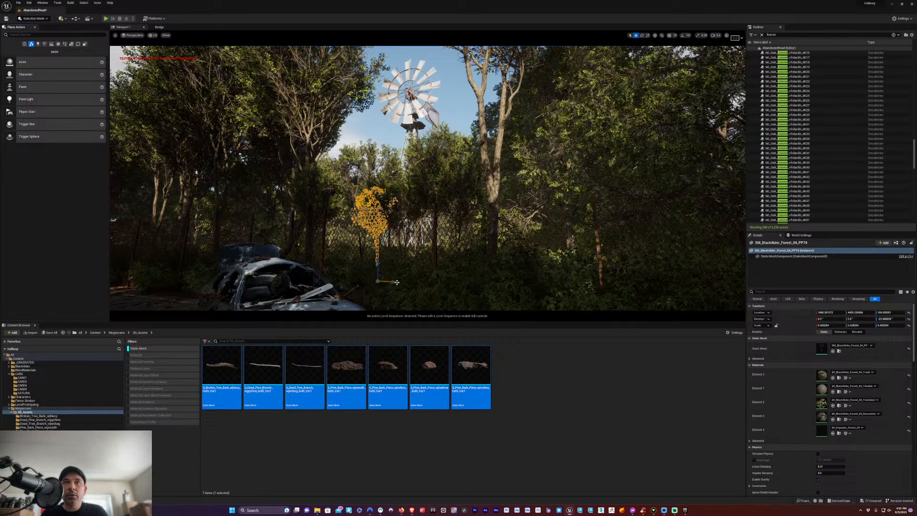
pyautogui.press('Delete')
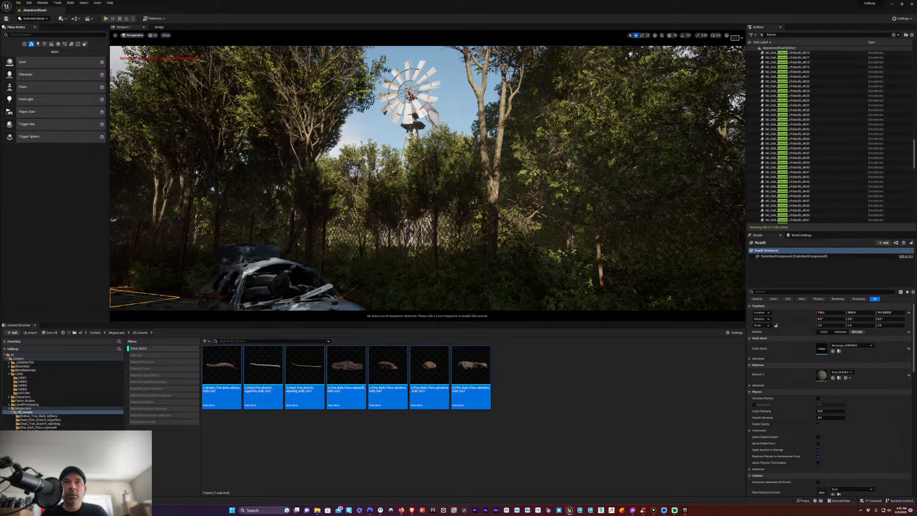
# Look through the cine camera and frame the windmill between the tall trees
pyautogui.click(137, 35)
pyautogui.click(162, 89)
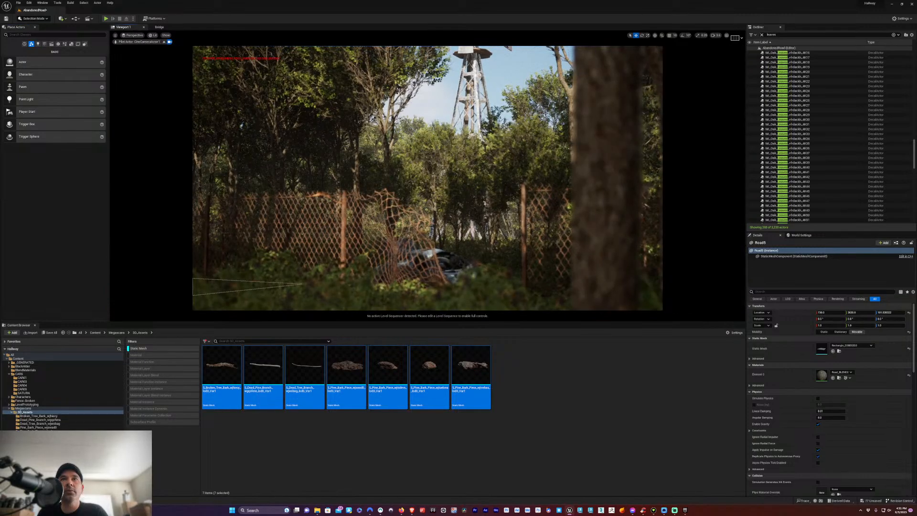
pyautogui.moveTo(456, 278); pyautogui.dragTo(471, 177, button='right')
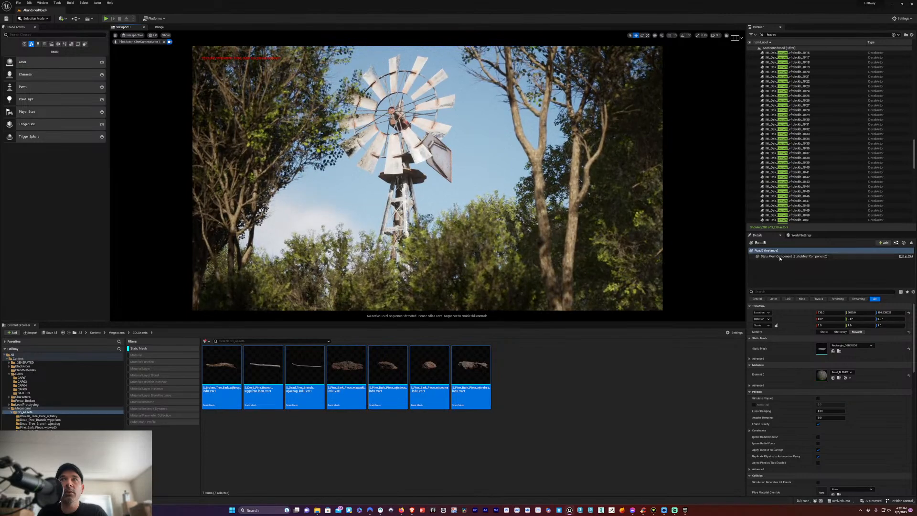
# Find the cine camera actor by searching for "camera" and set its current focal length to 35, trying 40 first
pyautogui.click(772, 35)
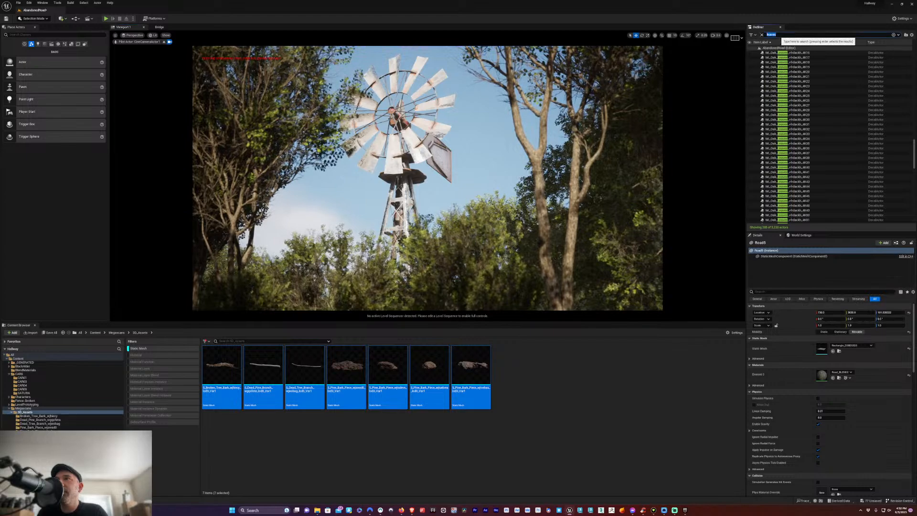
pyautogui.write('ccamera')
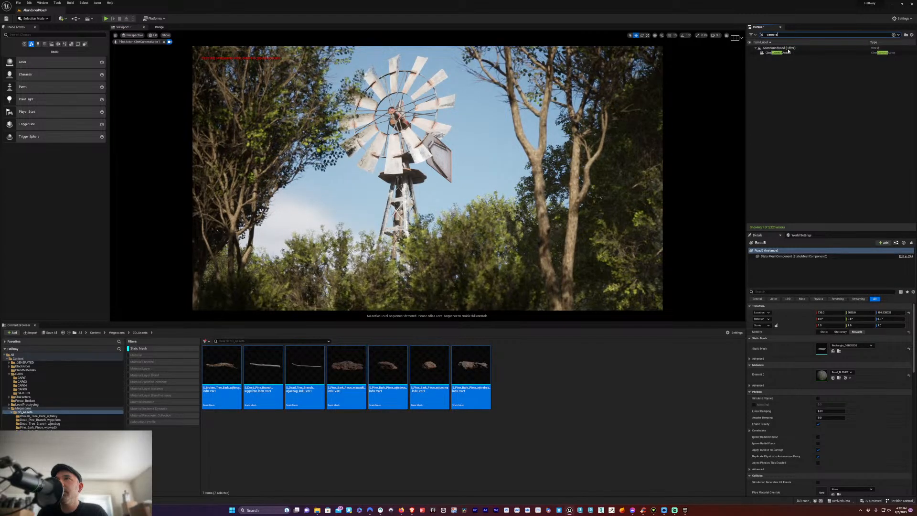
pyautogui.click(788, 52)
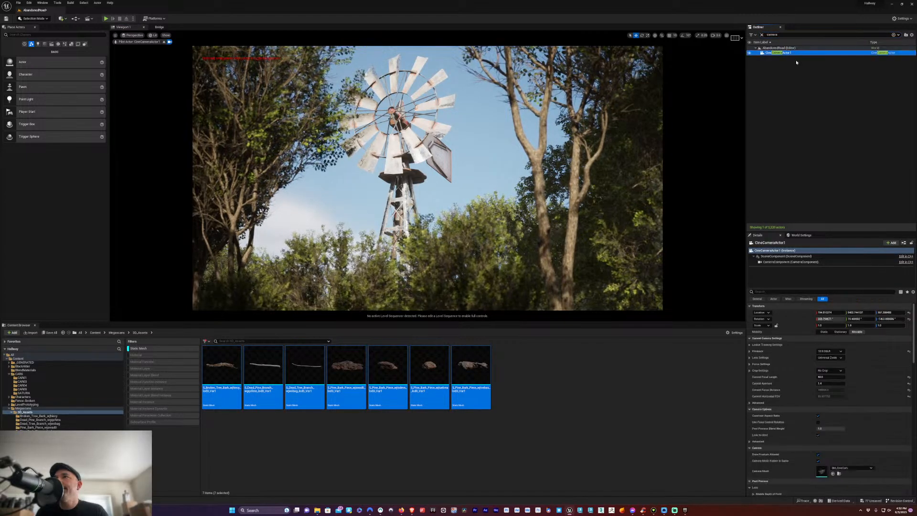
pyautogui.click(818, 377)
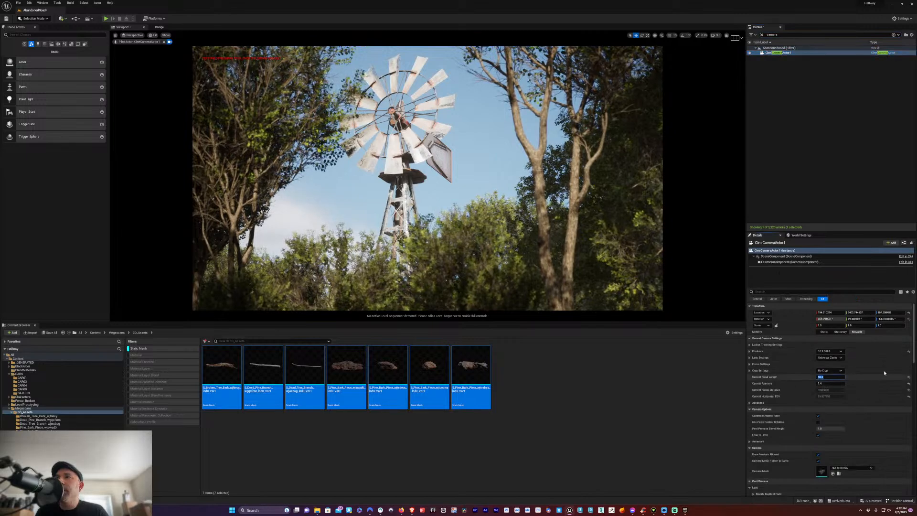
pyautogui.write('40')
pyautogui.press('Return')
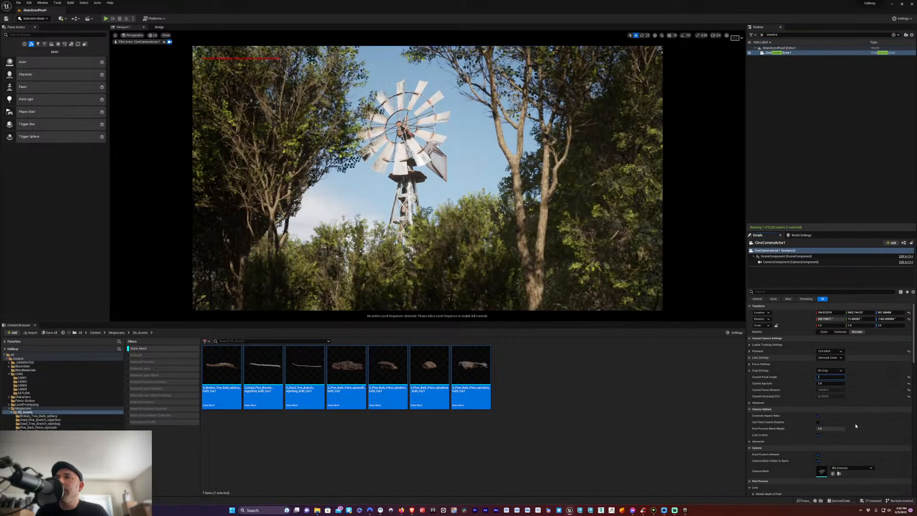
pyautogui.write('35')
pyautogui.press('Return')
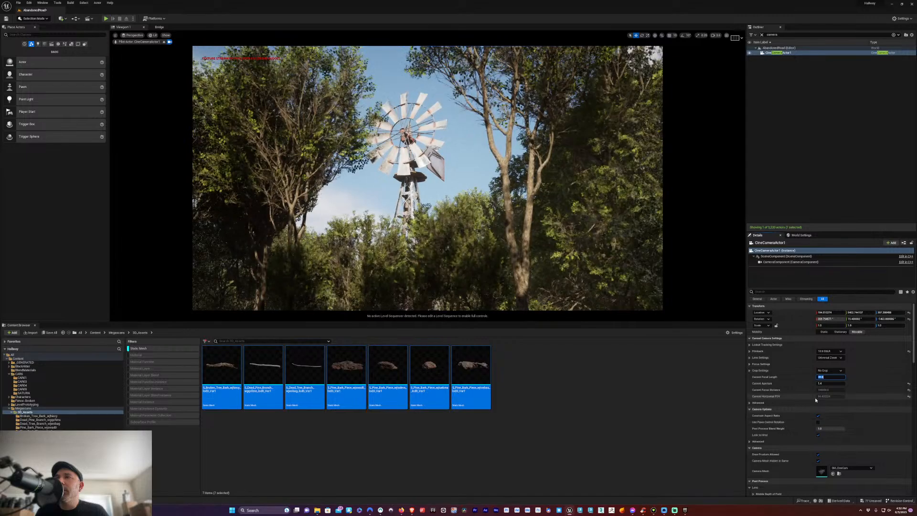
# Delete the alder tree in front of the windmill and reframe the cine camera on the wrecked car and windmill past the rusty fence post
pyautogui.click(448, 217)
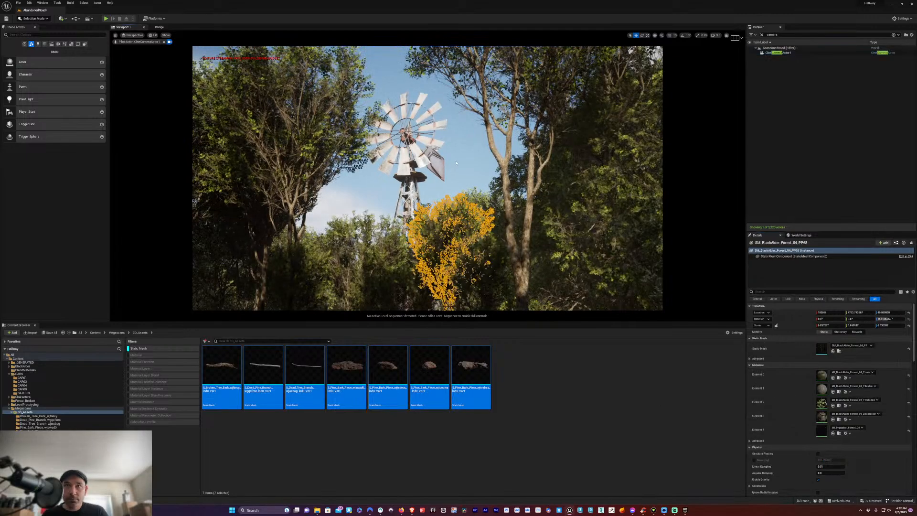
pyautogui.press('Delete')
pyautogui.moveTo(448, 218)
pyautogui.mouseDown(button='right')
pyautogui.moveTo(466, 200)
pyautogui.moveTo(444, 222)
pyautogui.moveTo(422, 222)
pyautogui.moveTo(449, 222)
pyautogui.mouseUp(button='right')
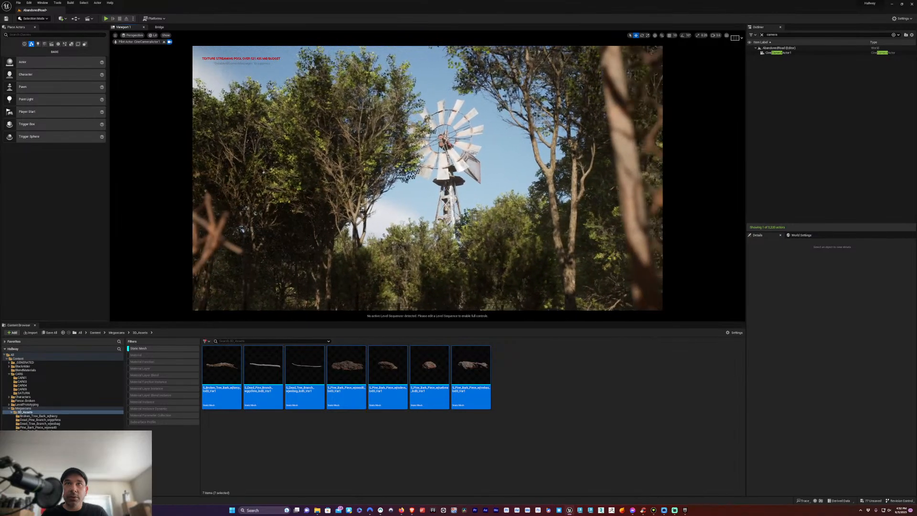
pyautogui.press('d')
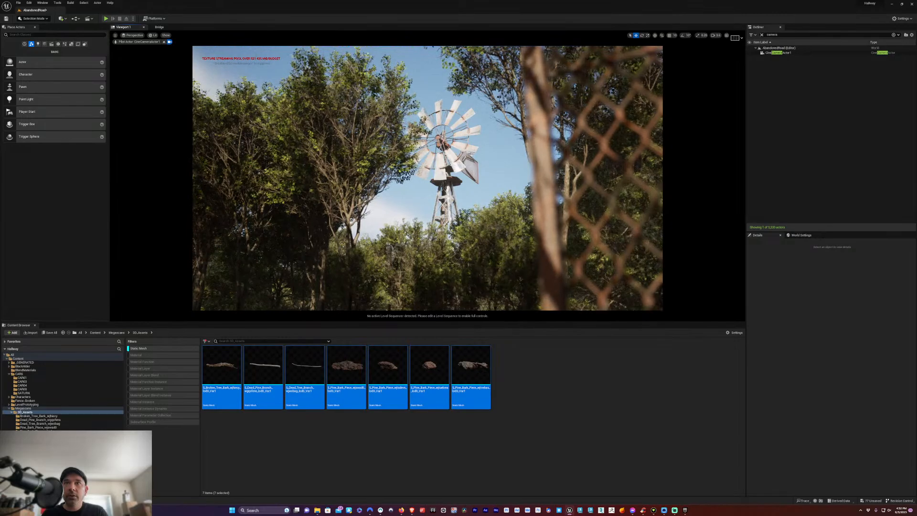
pyautogui.moveTo(449, 222); pyautogui.dragTo(444, 248, button='right')
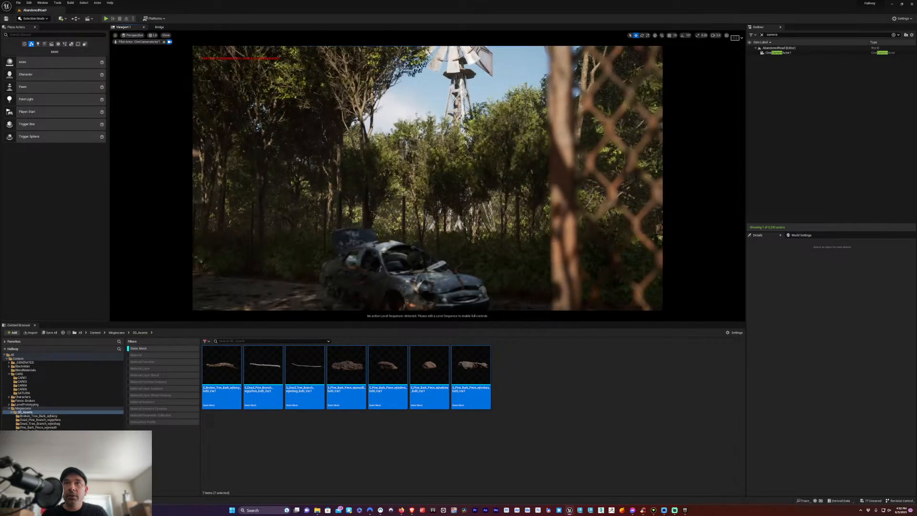
# Pull the cine camera back behind the broken chain-link fence and frame the windmill between its rusty posts
pyautogui.press('q')
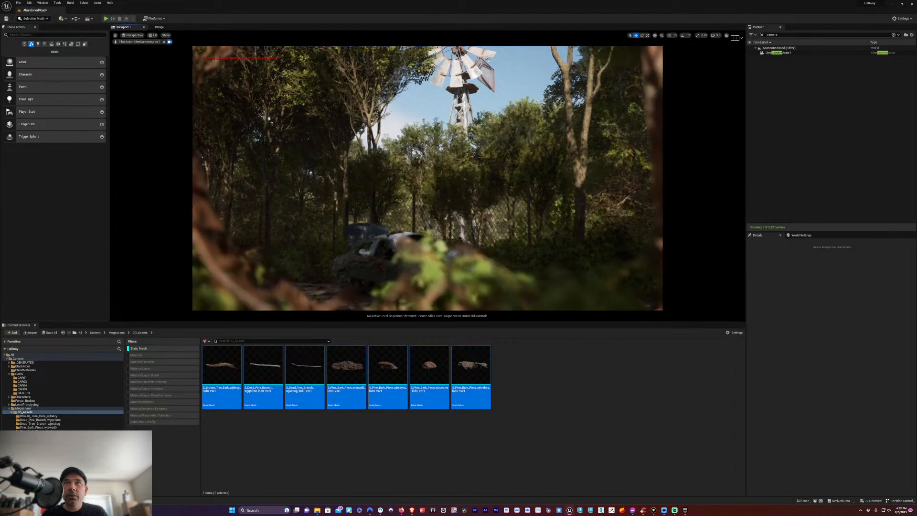
pyautogui.press('a')
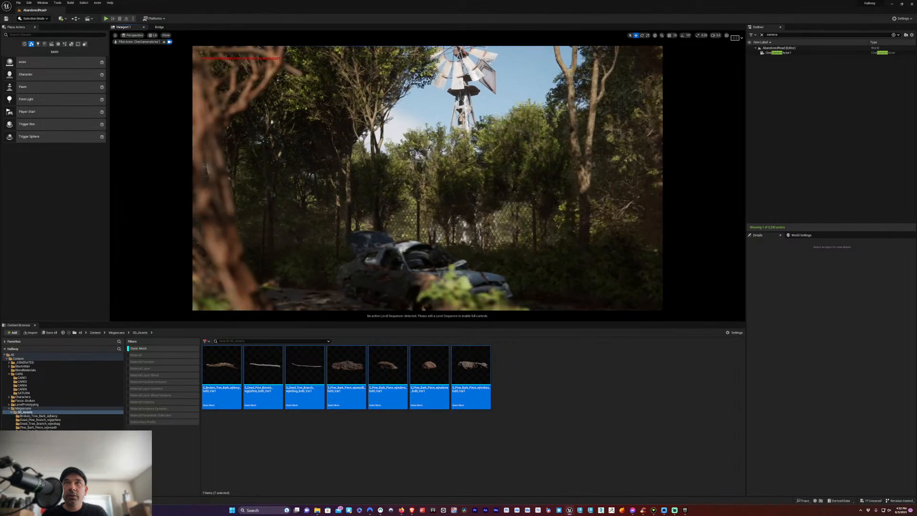
pyautogui.press('d')
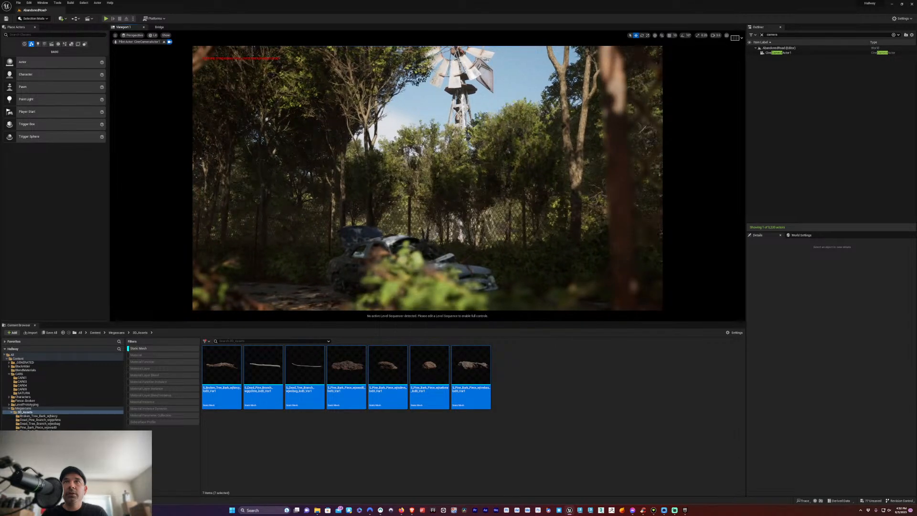
pyautogui.press('w')
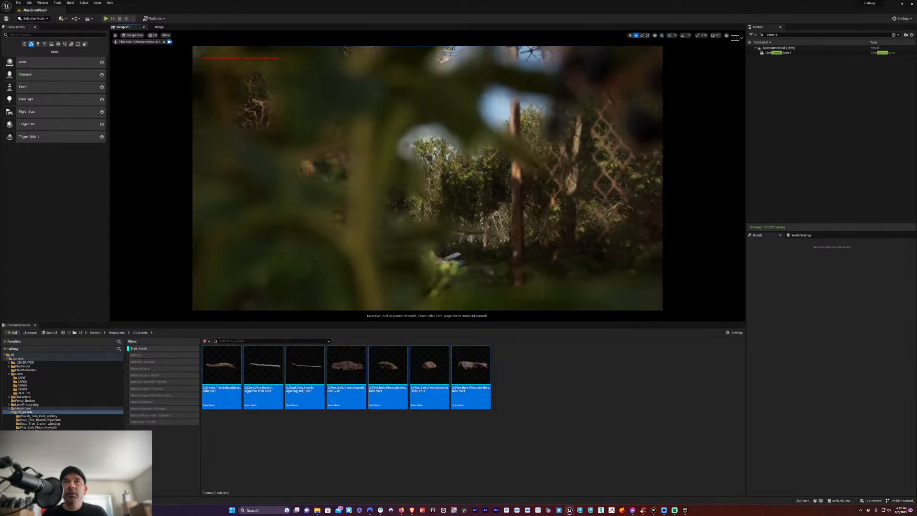
pyautogui.moveTo(420, 194)
pyautogui.mouseDown(button='right')
pyautogui.moveTo(497, 186)
pyautogui.moveTo(480, 203)
pyautogui.moveTo(423, 206)
pyautogui.mouseUp(button='right')
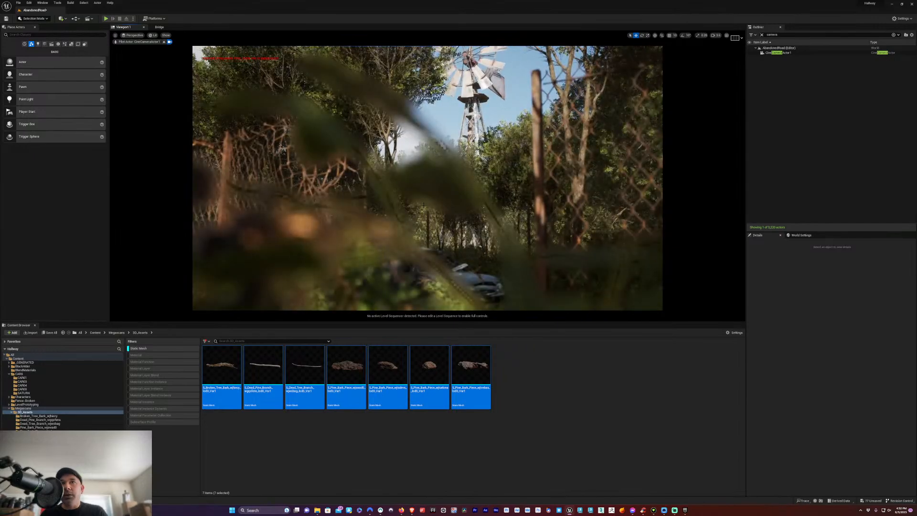
pyautogui.moveTo(415, 213); pyautogui.dragTo(428, 241, button='middle')
pyautogui.scroll(-3, 428, 241)
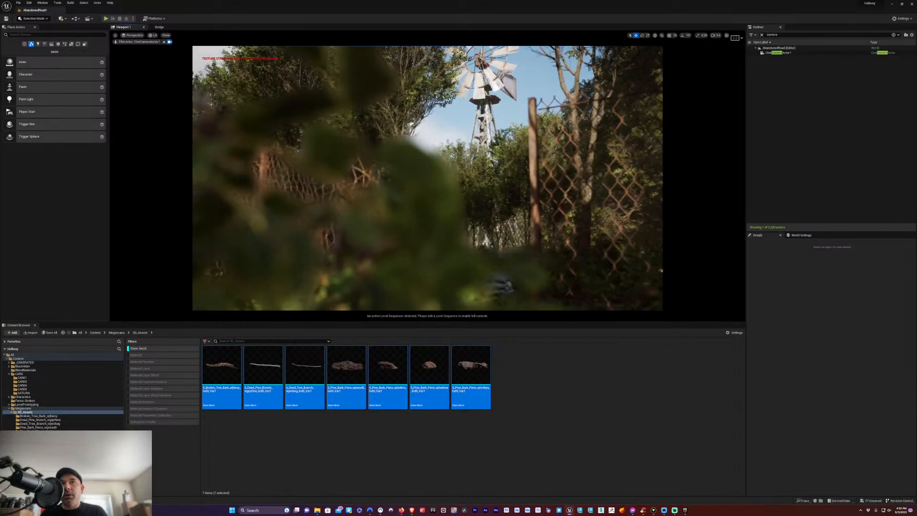
# Switch to Foliage mode, leave the cine camera, and view the plants growing in the fence gap beside the road
pyautogui.click(43, 20)
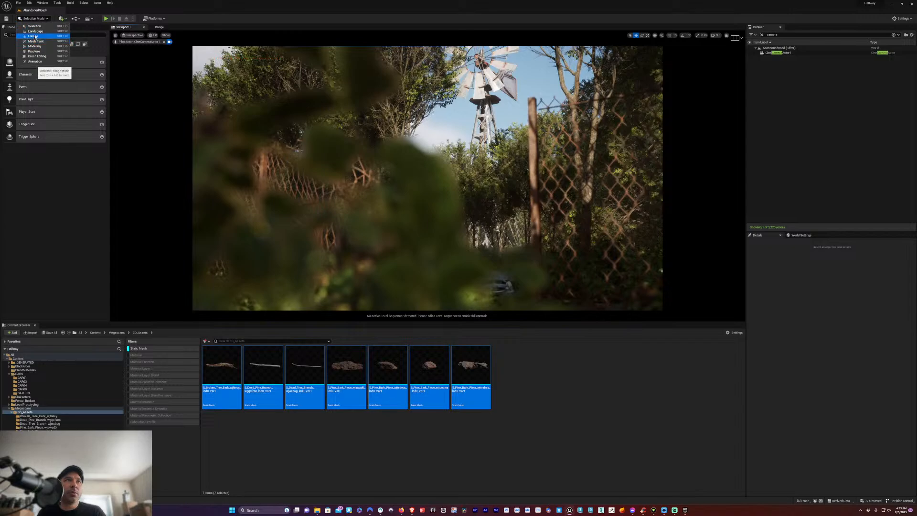
pyautogui.click(33, 35)
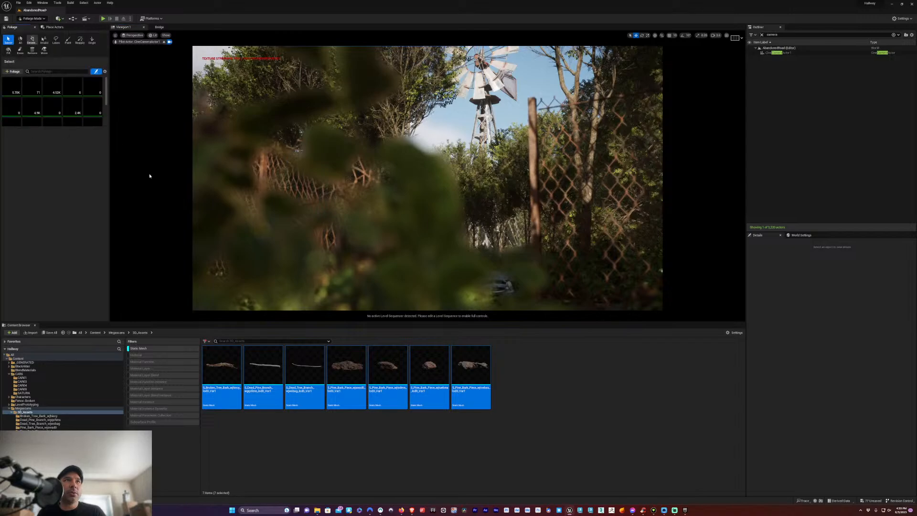
pyautogui.click(67, 40)
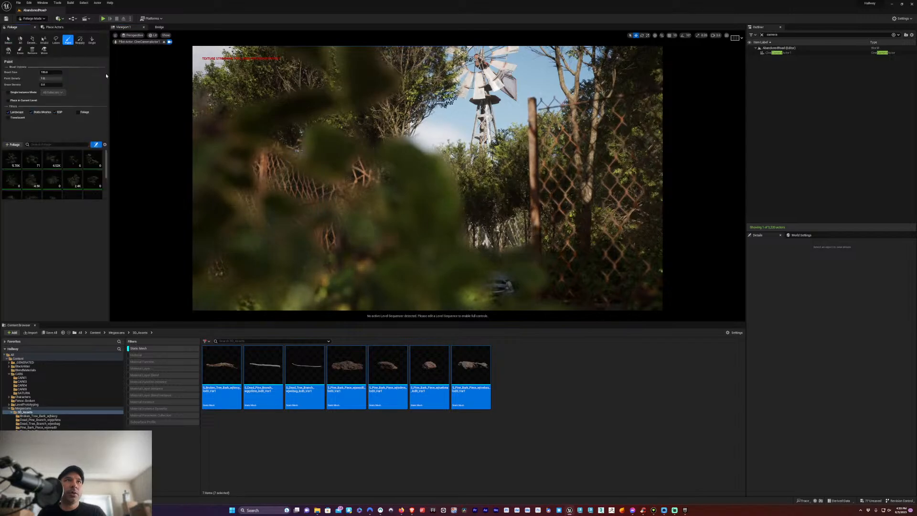
pyautogui.click(132, 36)
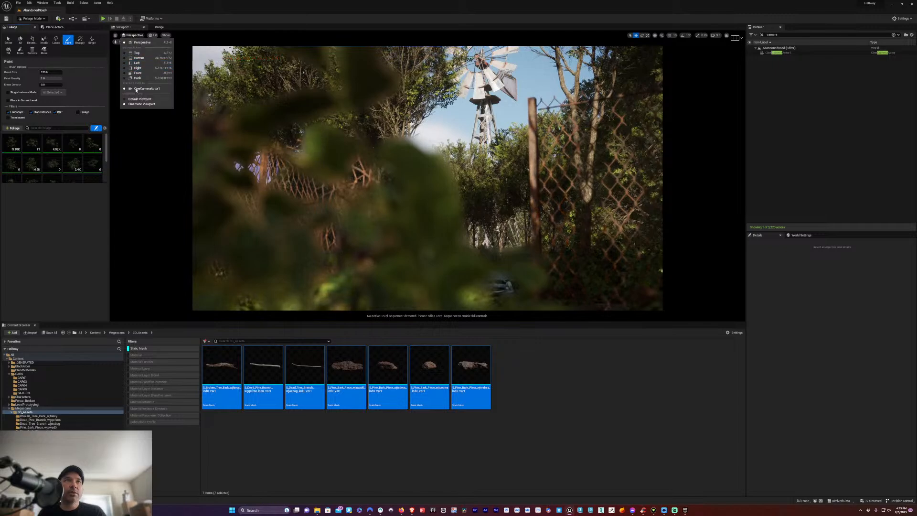
pyautogui.click(149, 152)
pyautogui.click(164, 41)
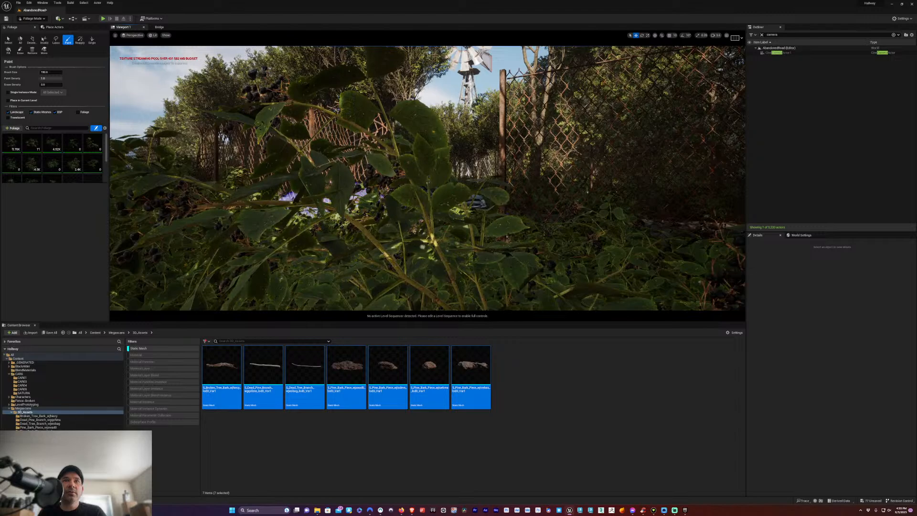
pyautogui.click(20, 51)
pyautogui.press('shift')
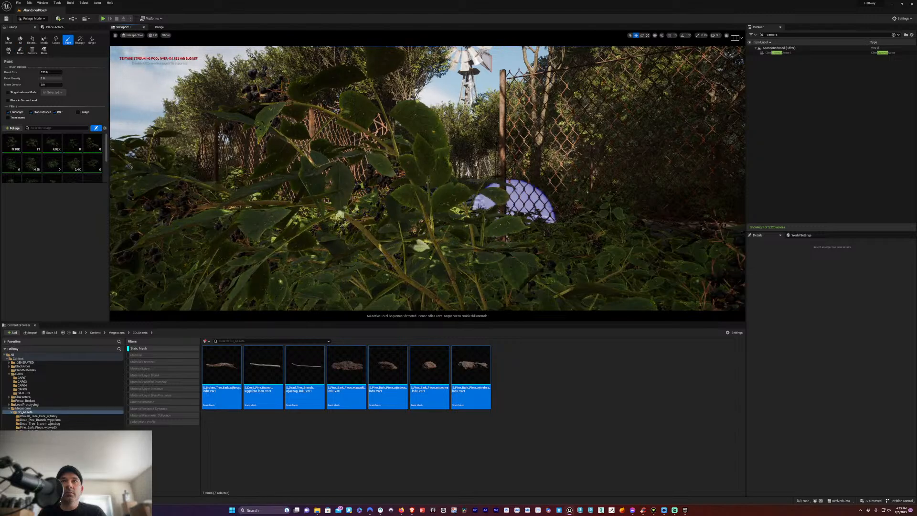
pyautogui.click(9, 39)
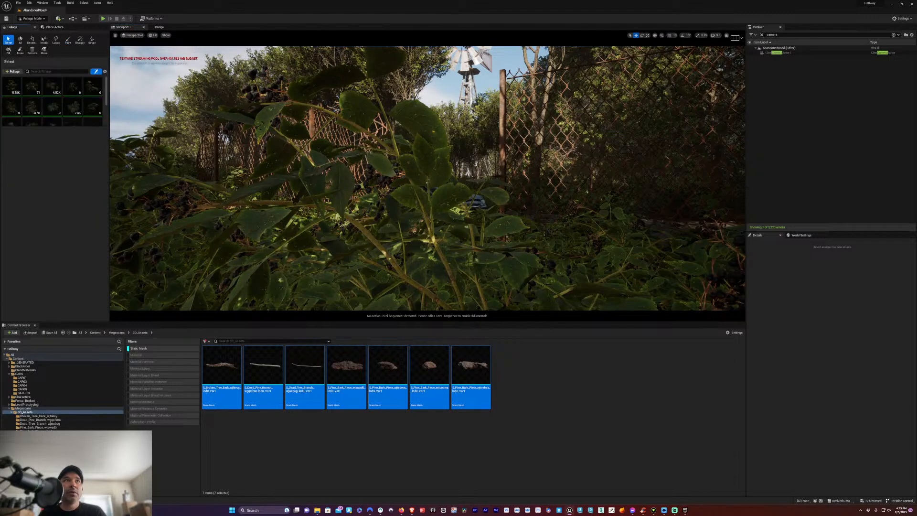
pyautogui.moveTo(526, 177); pyautogui.dragTo(286, 178, button='right')
pyautogui.moveTo(428, 178); pyautogui.dragTo(391, 237, button='right')
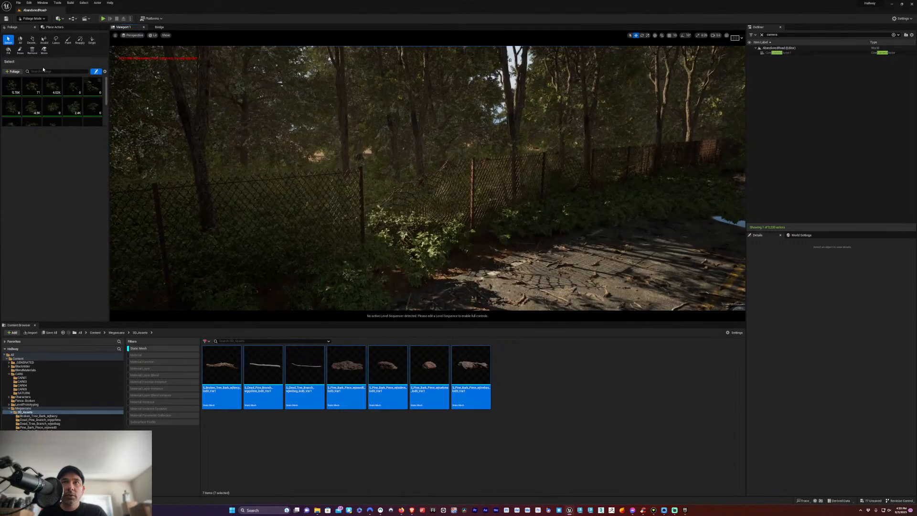
# With the foliage Paint tool, deactivate the seven branch and bark debris types so that only plants and trees are affected
pyautogui.click(68, 40)
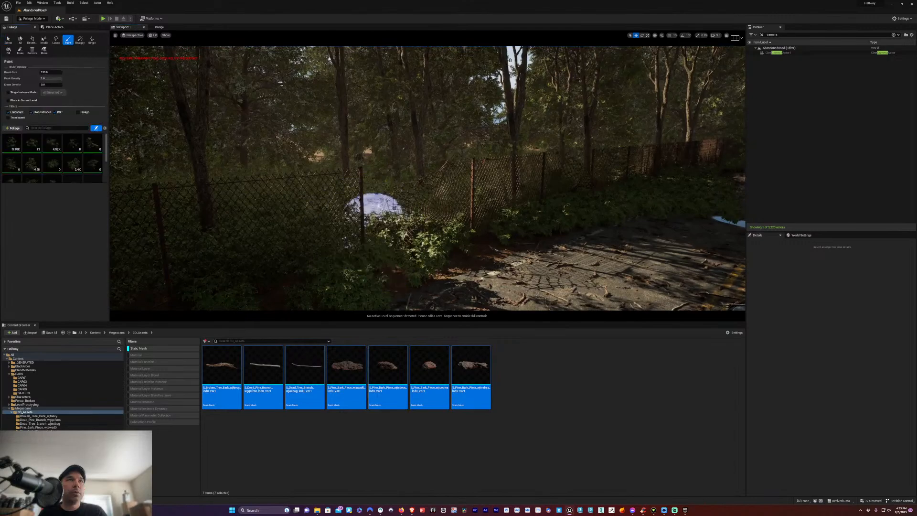
pyautogui.press('shift')
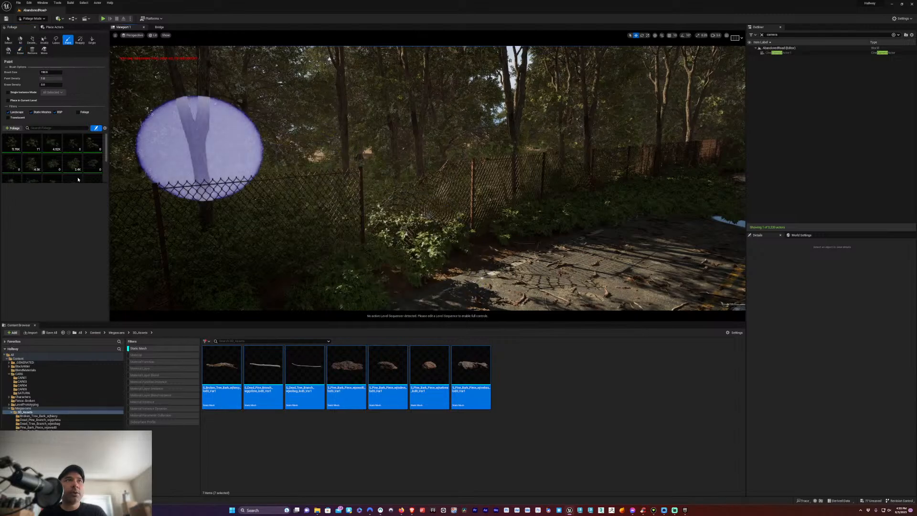
pyautogui.click(14, 143)
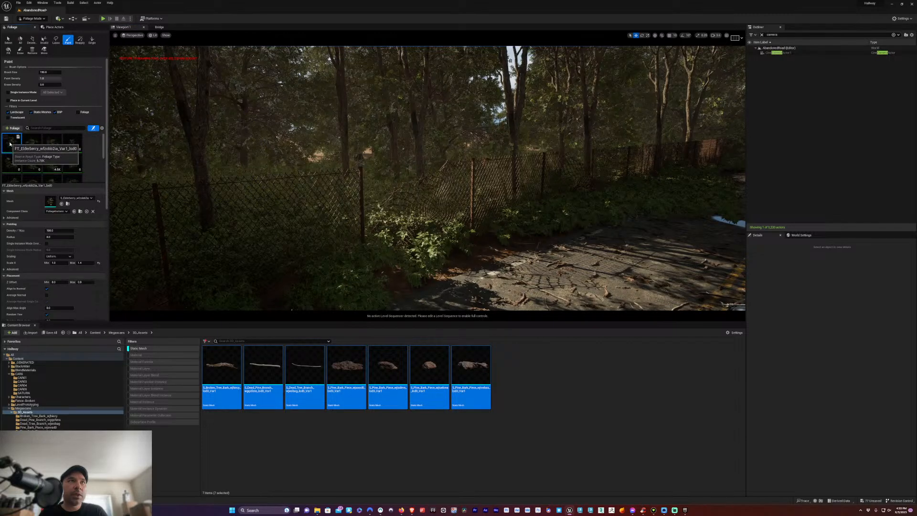
pyautogui.hotkey('ctrl', 'a')
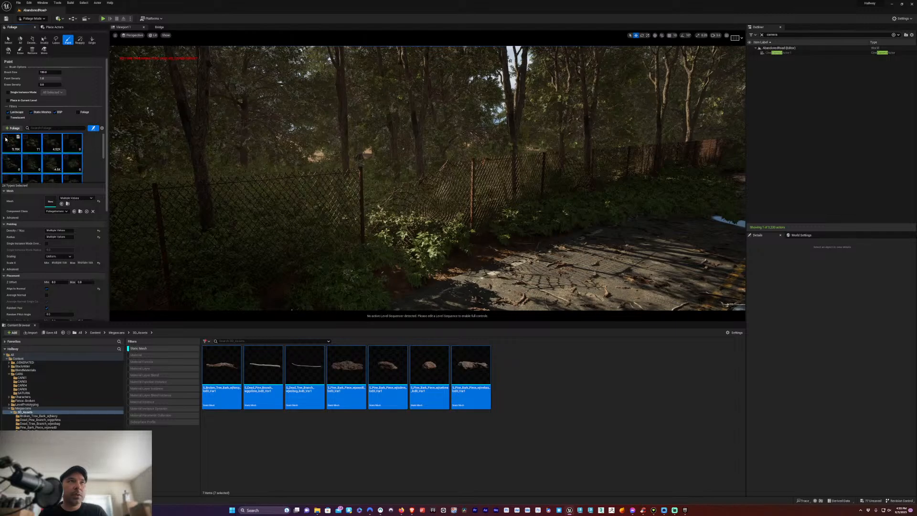
pyautogui.scroll(-5, 96, 153)
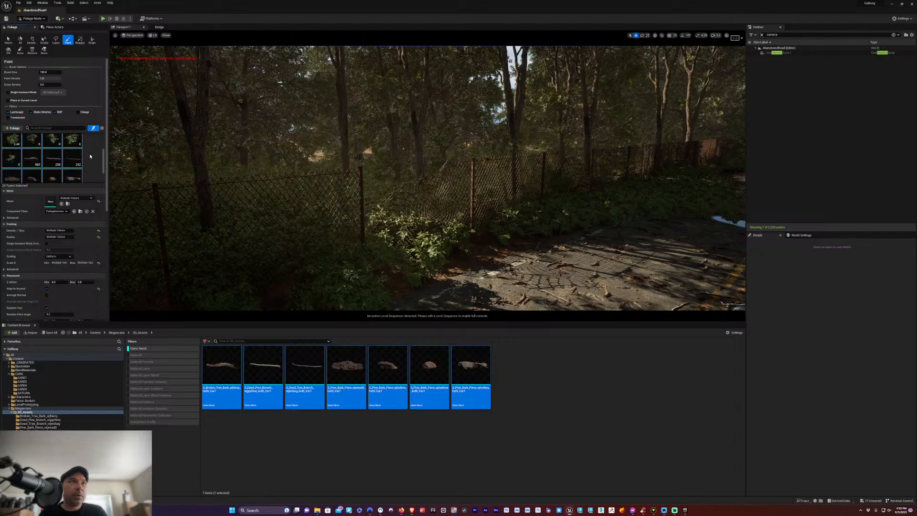
pyautogui.click(93, 149)
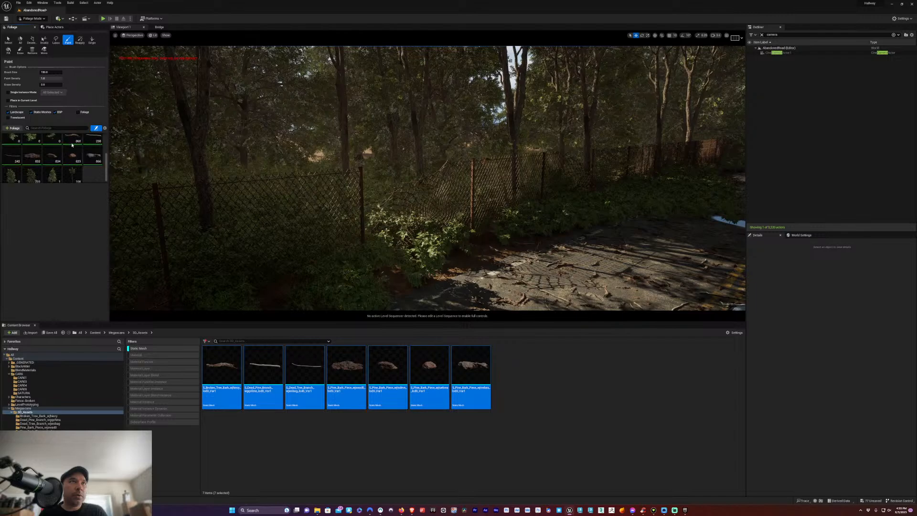
pyautogui.scroll(2, 72, 147)
pyautogui.click(31, 172)
pyautogui.scroll(-2, 67, 168)
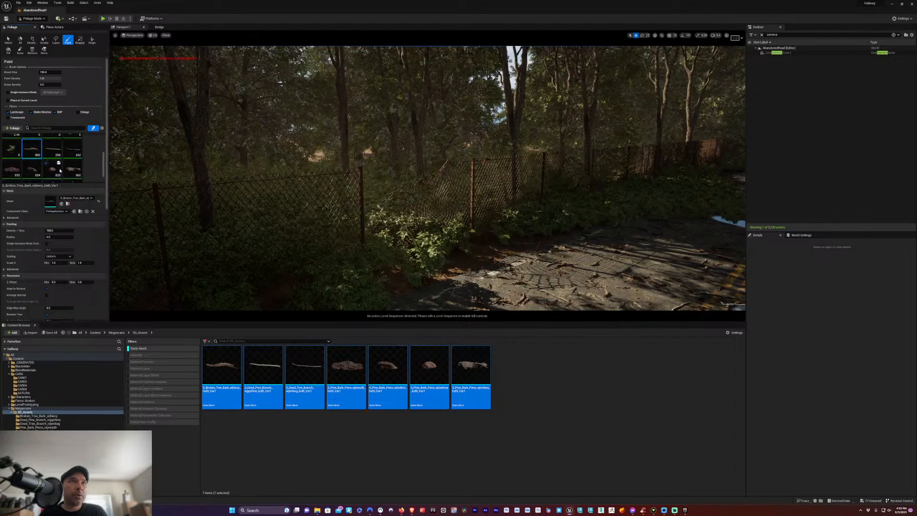
pyautogui.keyDown('shift'); pyautogui.click(72, 163); pyautogui.keyUp('shift')
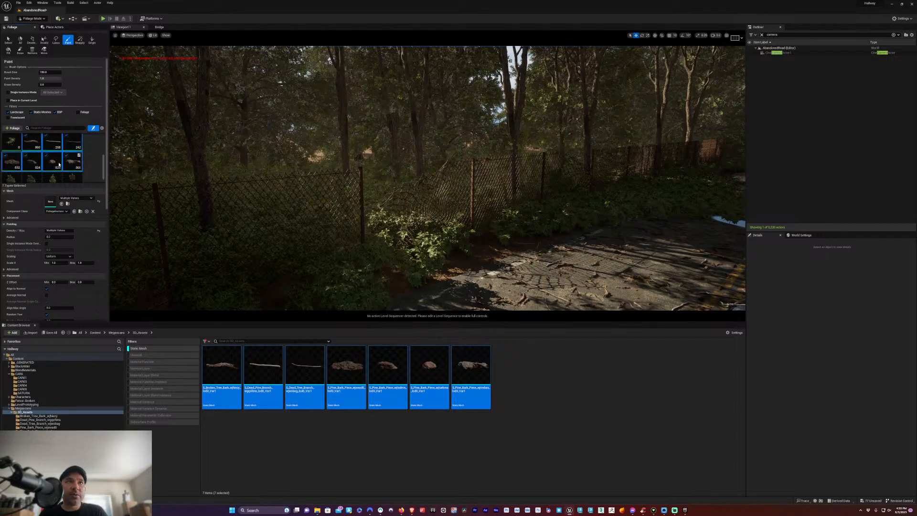
pyautogui.click(66, 156)
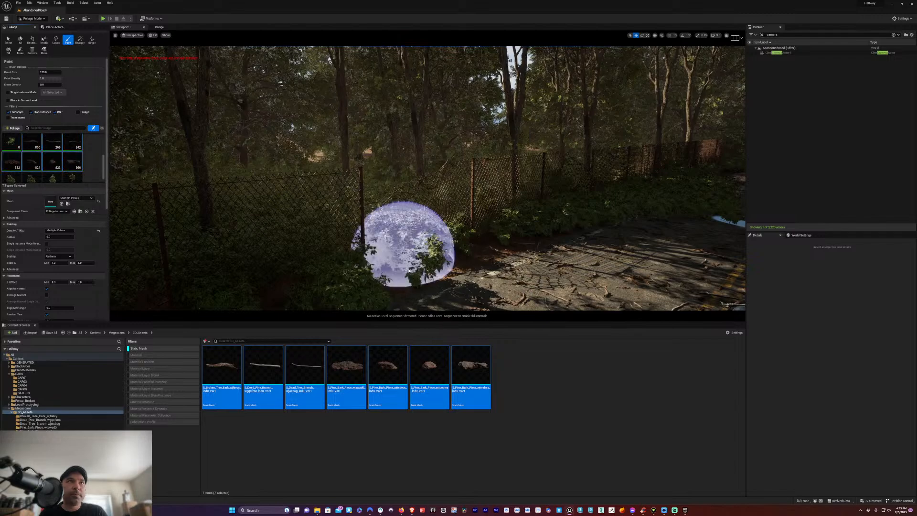
# Erase the plants in the fence gap, then try one foliage stroke there with the trees still active and undo it
pyautogui.moveTo(415, 268)
pyautogui.keyDown('shift'); pyautogui.mouseDown()
pyautogui.moveTo(435, 265)
pyautogui.moveTo(381, 258)
pyautogui.mouseUp(); pyautogui.keyUp('shift')
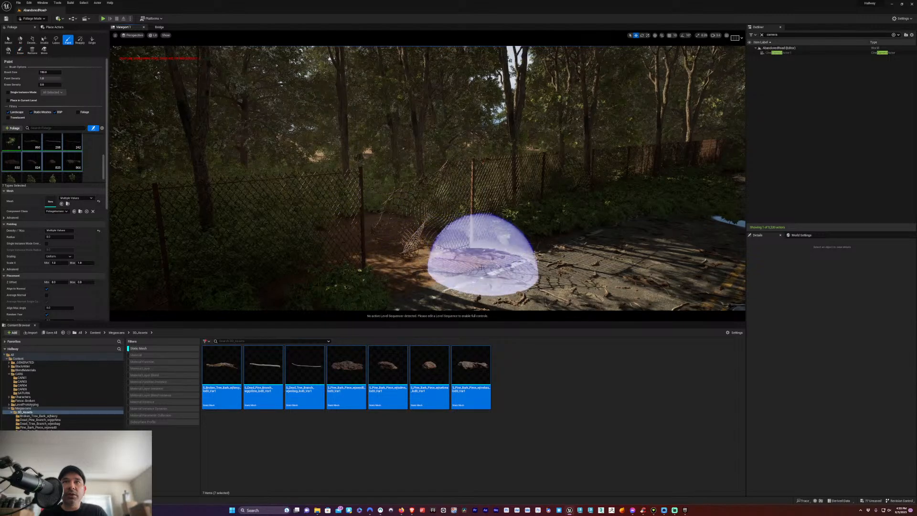
pyautogui.moveTo(491, 256); pyautogui.dragTo(454, 268)
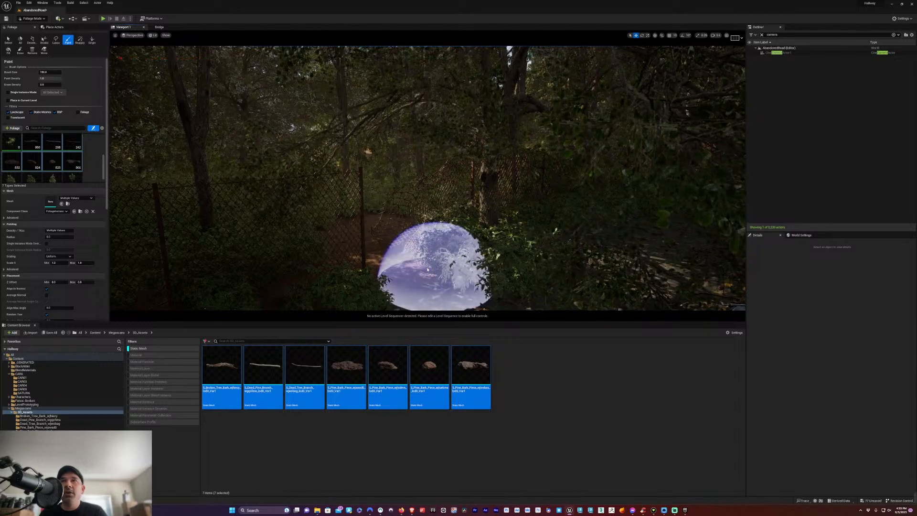
pyautogui.hotkey('ctrl', 'z')
# Deactivate the four Black Alder tree types and paint fresh undergrowth across the fence gap and road edge
pyautogui.scroll(-1, 90, 164)
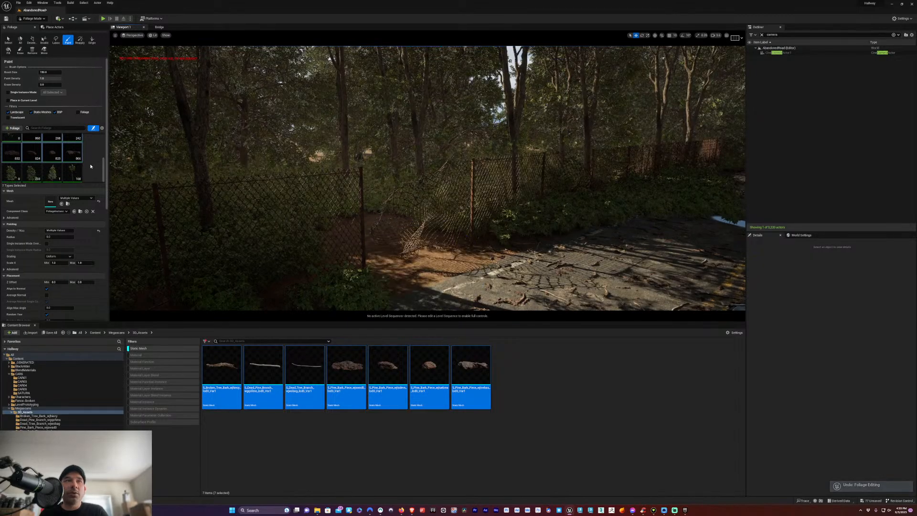
pyautogui.click(13, 172)
pyautogui.keyDown('shift'); pyautogui.click(76, 174); pyautogui.keyUp('shift')
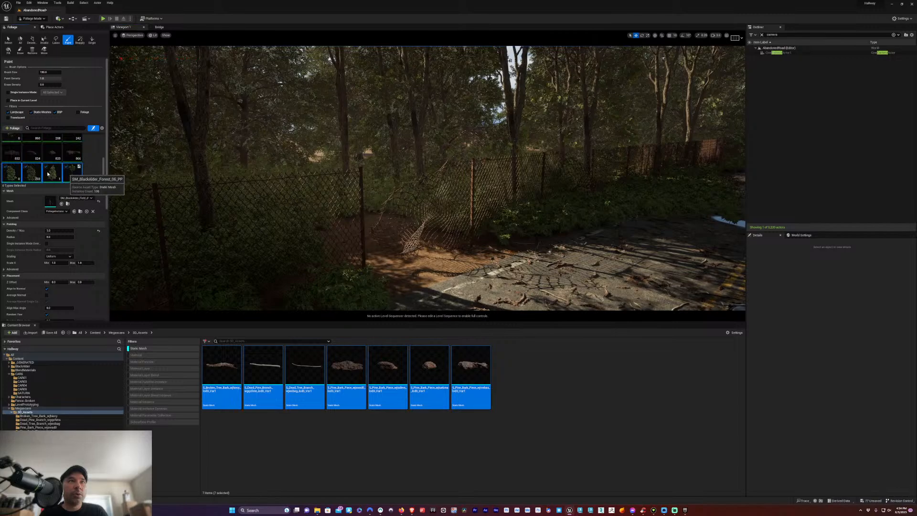
pyautogui.scroll(-1, 87, 168)
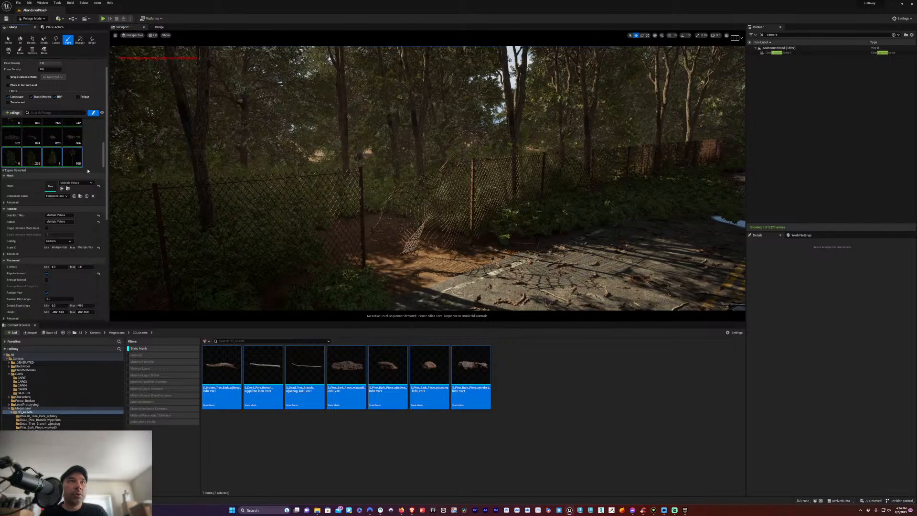
pyautogui.scroll(1, 90, 159)
pyautogui.scroll(2, 91, 159)
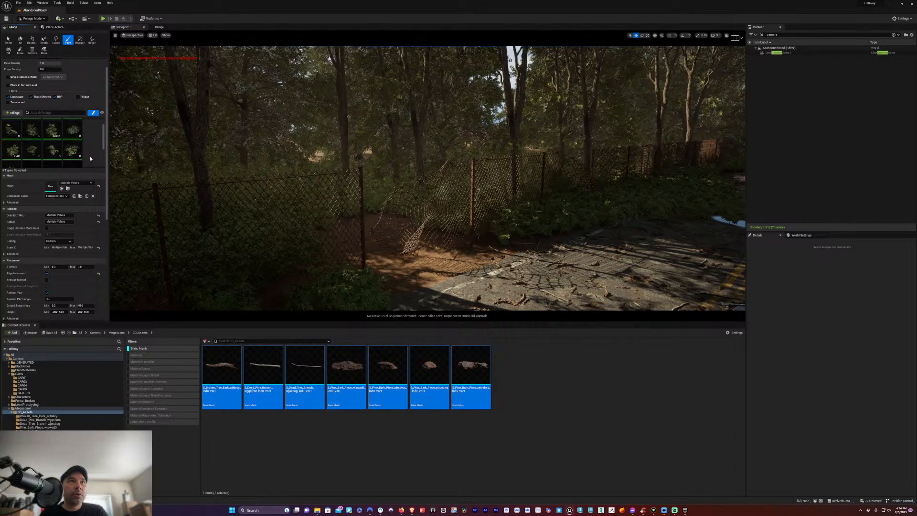
pyautogui.moveTo(477, 258)
pyautogui.mouseDown()
pyautogui.moveTo(453, 265)
pyautogui.moveTo(531, 251)
pyautogui.moveTo(498, 258)
pyautogui.mouseUp()
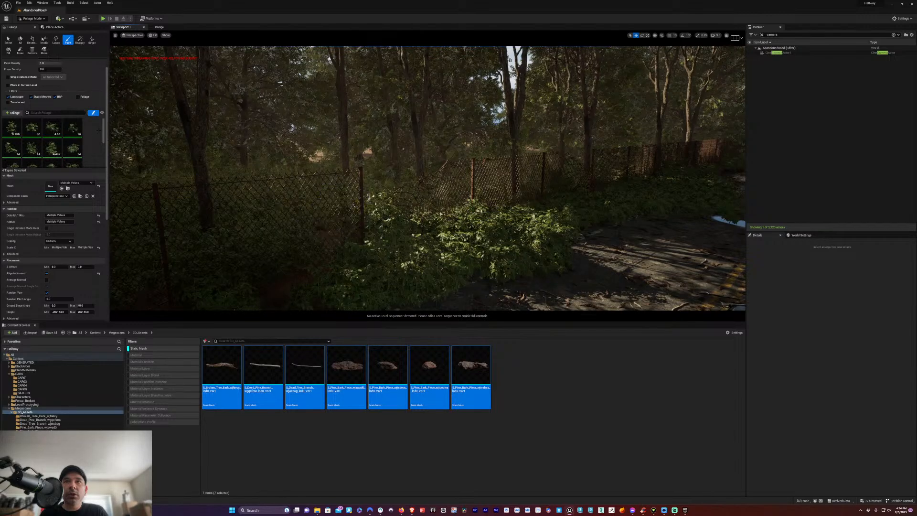
# Return to Selection mode, look through the cine camera, and nudge its framing of the fence gap and windmill
pyautogui.click(8, 40)
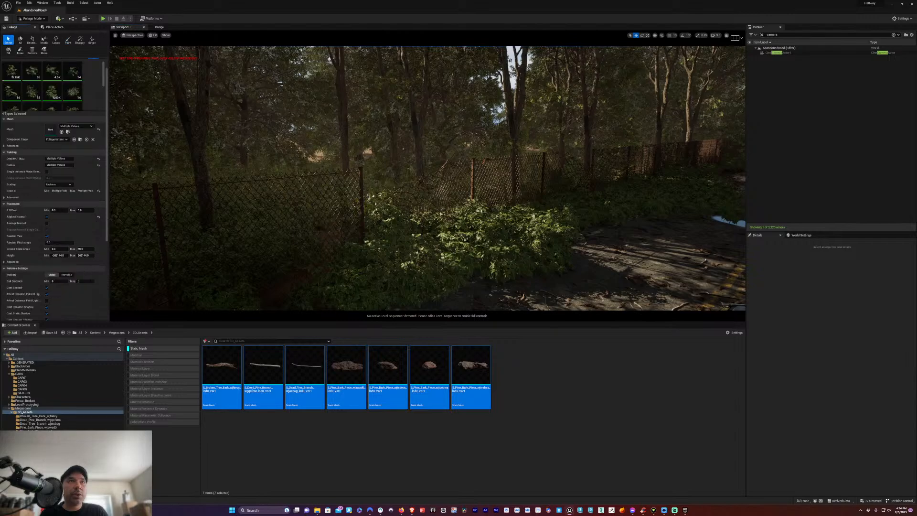
pyautogui.click(132, 35)
pyautogui.click(34, 19)
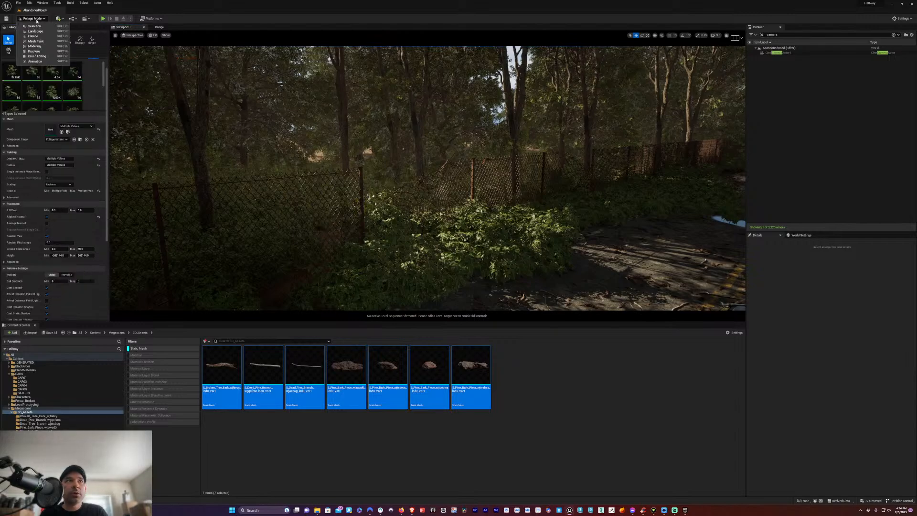
pyautogui.click(40, 27)
pyautogui.click(132, 35)
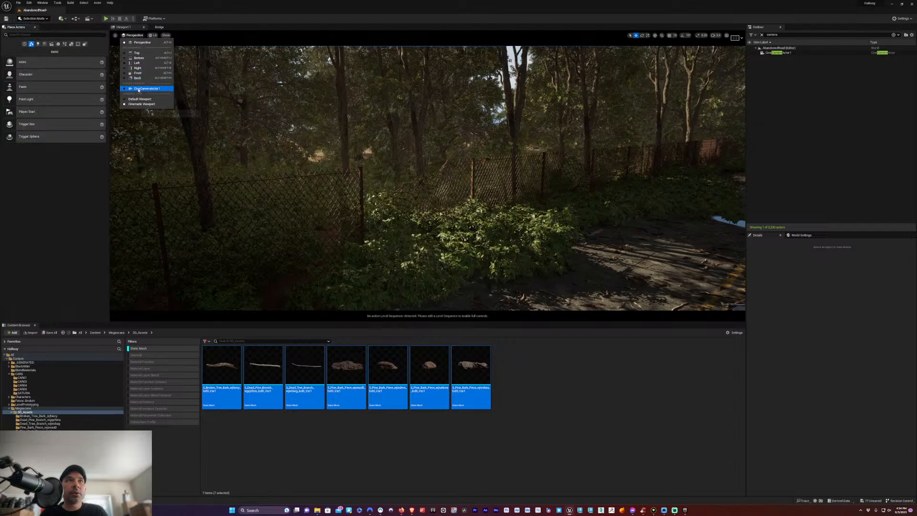
pyautogui.click(146, 92)
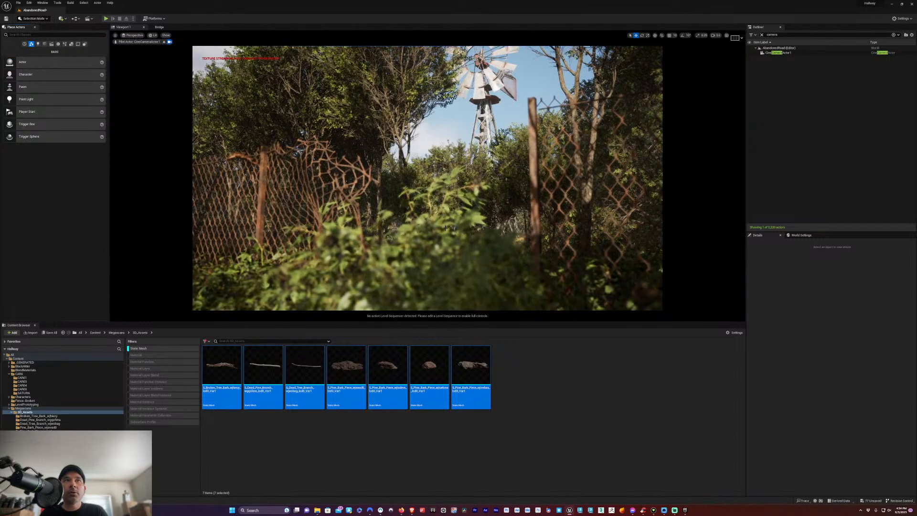
pyautogui.moveTo(449, 240)
pyautogui.mouseDown(button='middle')
pyautogui.moveTo(444, 229)
pyautogui.moveTo(459, 184)
pyautogui.moveTo(453, 246)
pyautogui.mouseUp(button='middle')
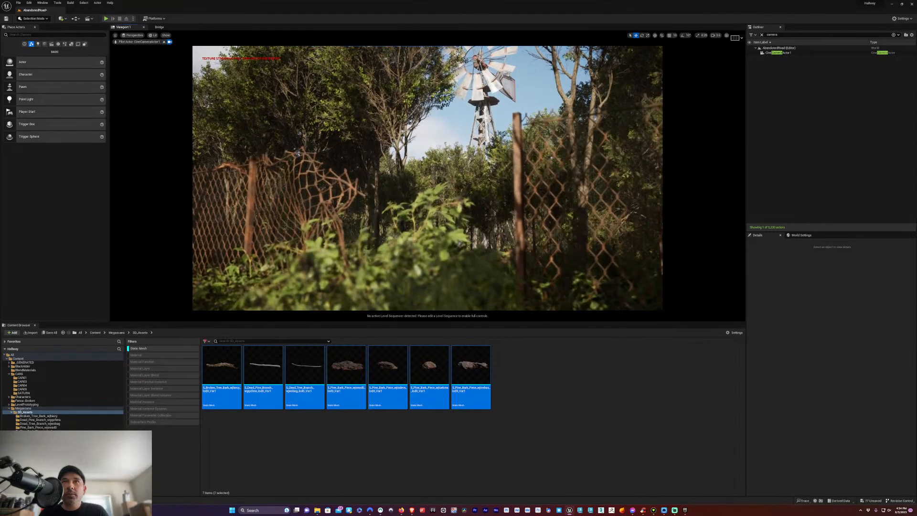
# Fly the piloted cine camera from the fence gap along the road to the fence behind a wrecked car, and save all changes
pyautogui.moveTo(453, 246); pyautogui.dragTo(438, 218)
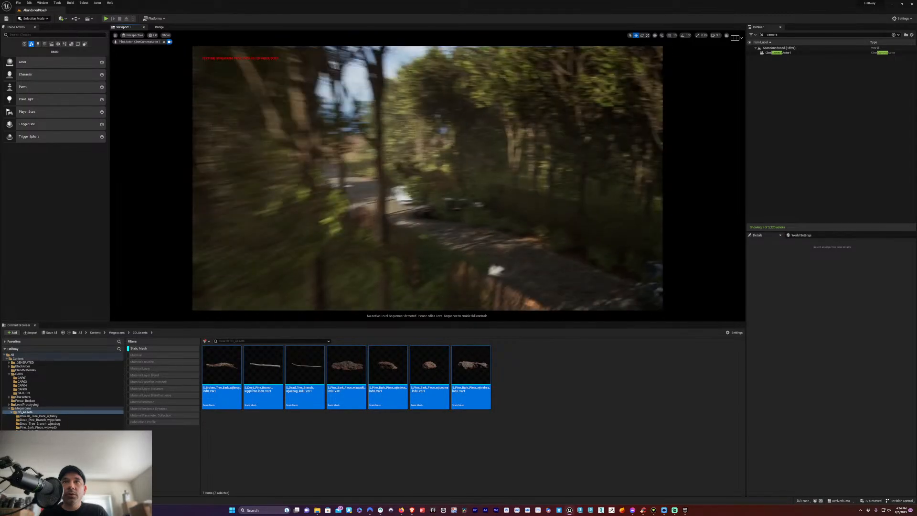
pyautogui.moveTo(476, 243); pyautogui.dragTo(449, 205)
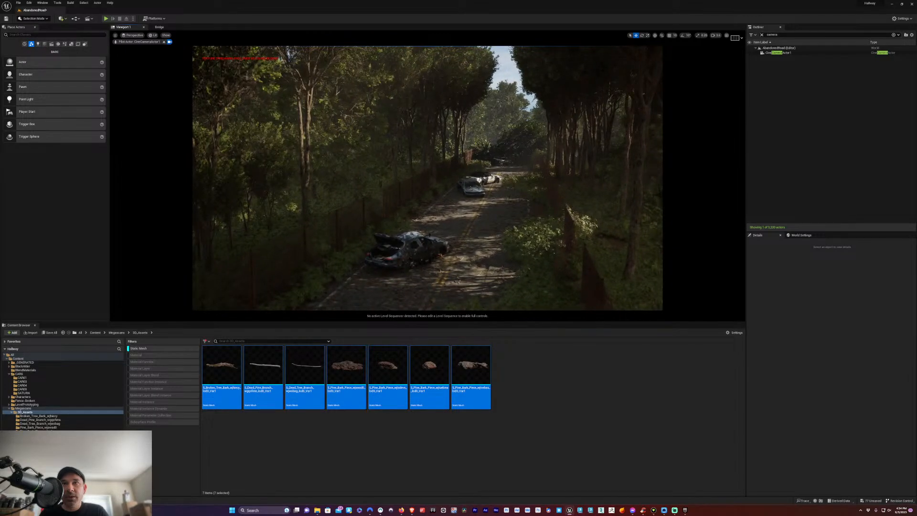
pyautogui.moveTo(428, 178); pyautogui.dragTo(446, 177, button='right')
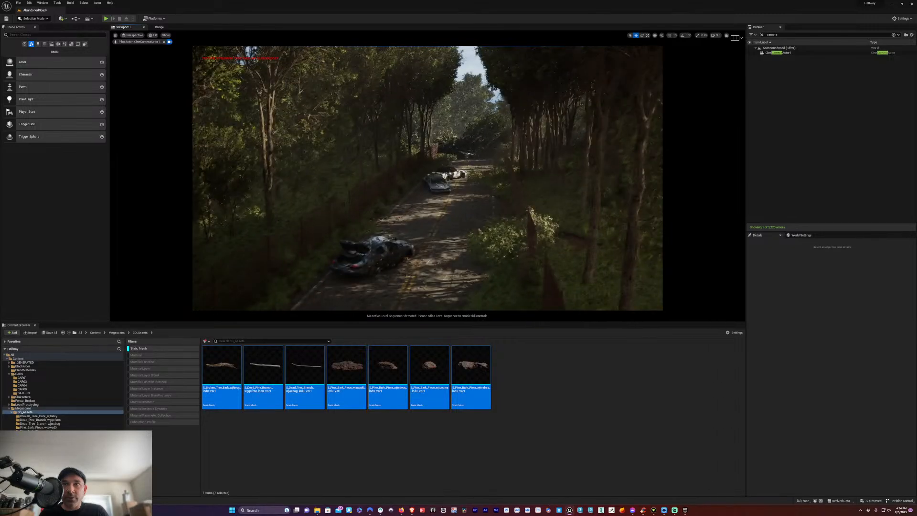
pyautogui.moveTo(392, 260); pyautogui.dragTo(254, 272, button='right')
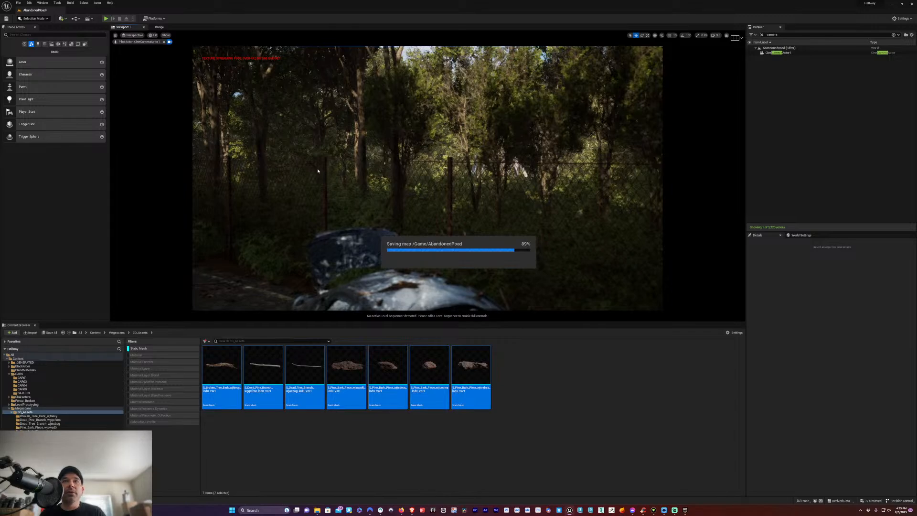
pyautogui.click(19, 3)
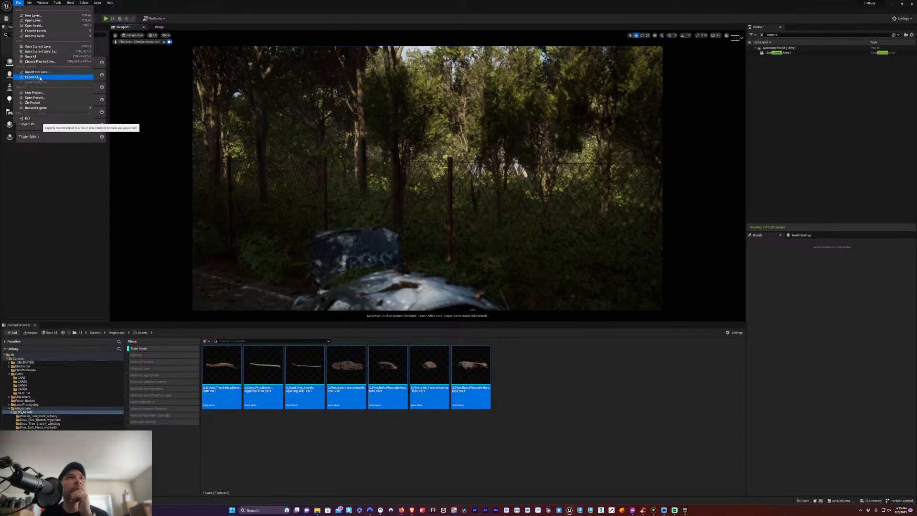
pyautogui.click(31, 56)
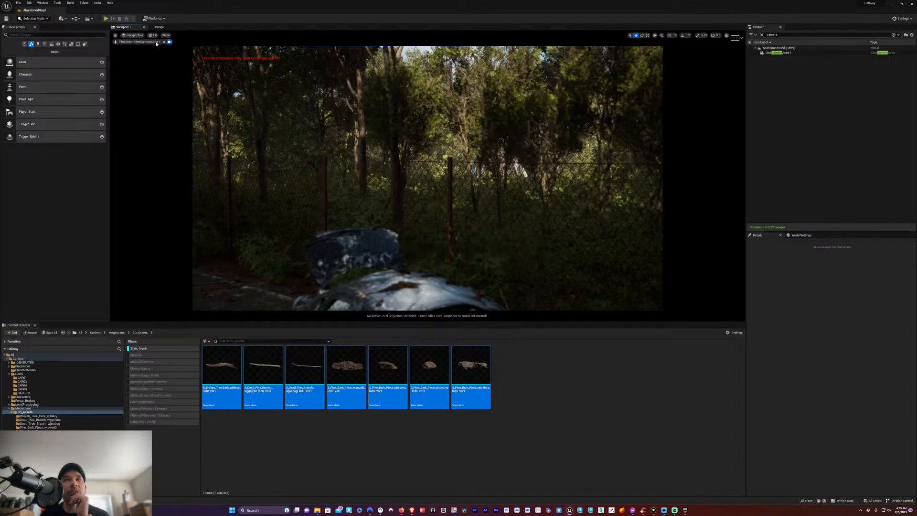
pyautogui.click(132, 35)
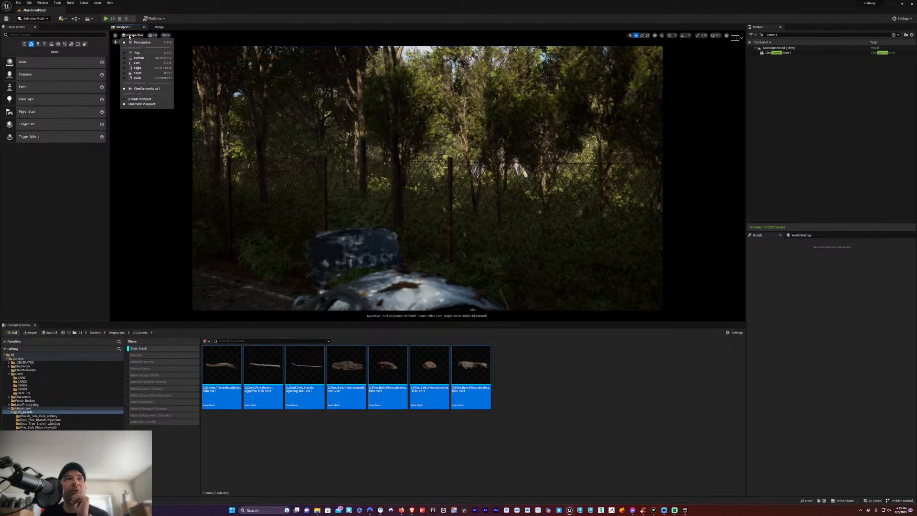
pyautogui.click(136, 35)
pyautogui.click(161, 19)
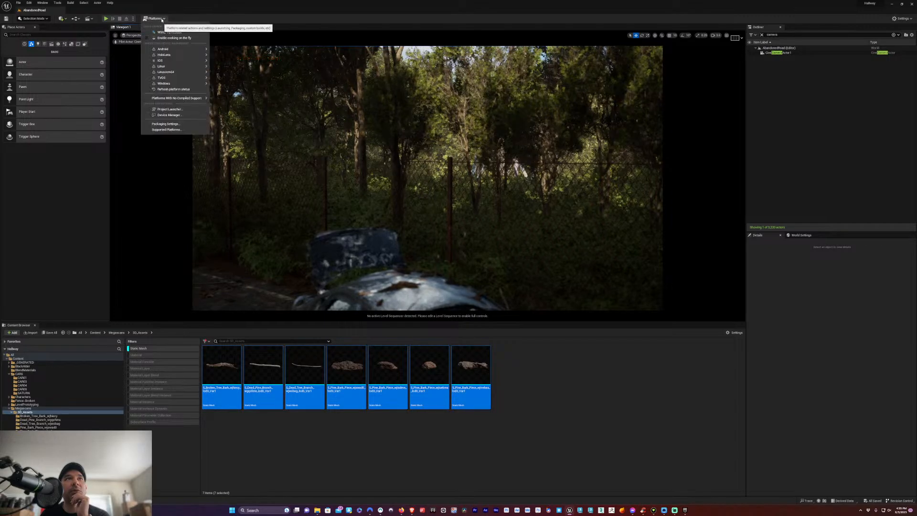
pyautogui.click(186, 8)
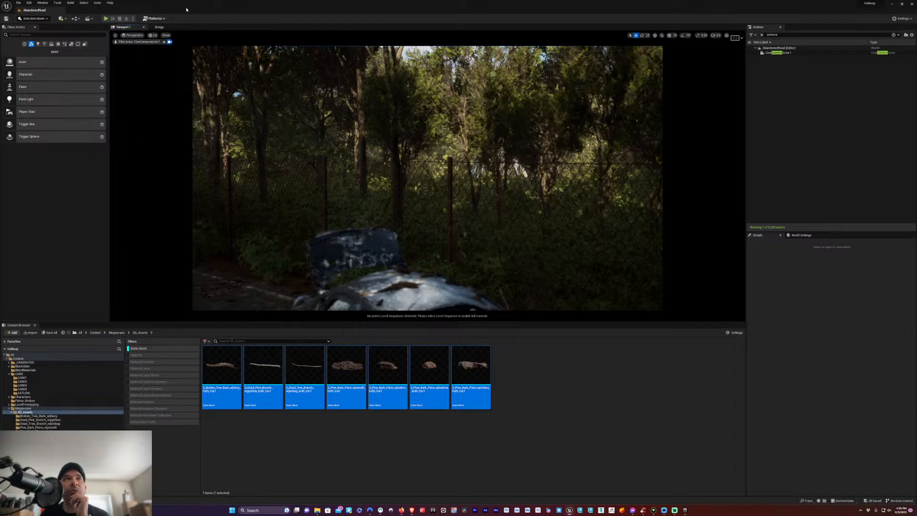
pyautogui.click(164, 35)
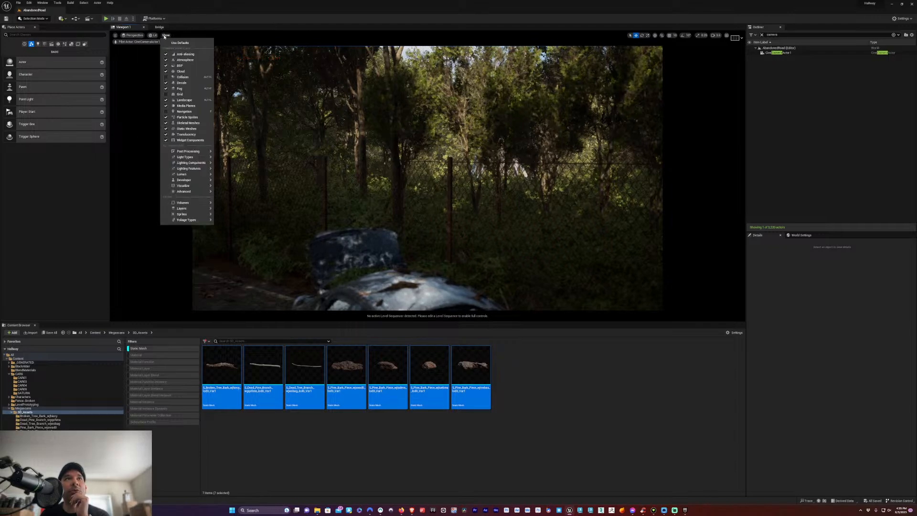
pyautogui.click(165, 36)
pyautogui.click(154, 36)
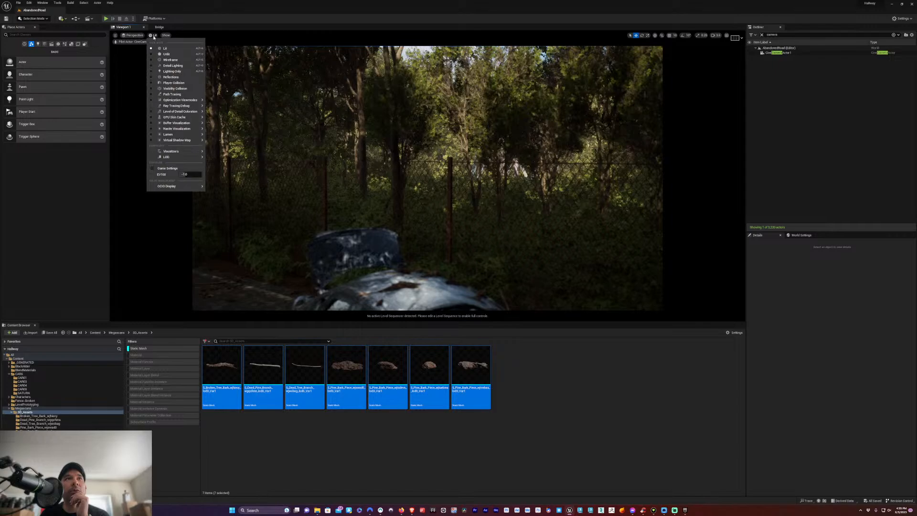
pyautogui.click(154, 36)
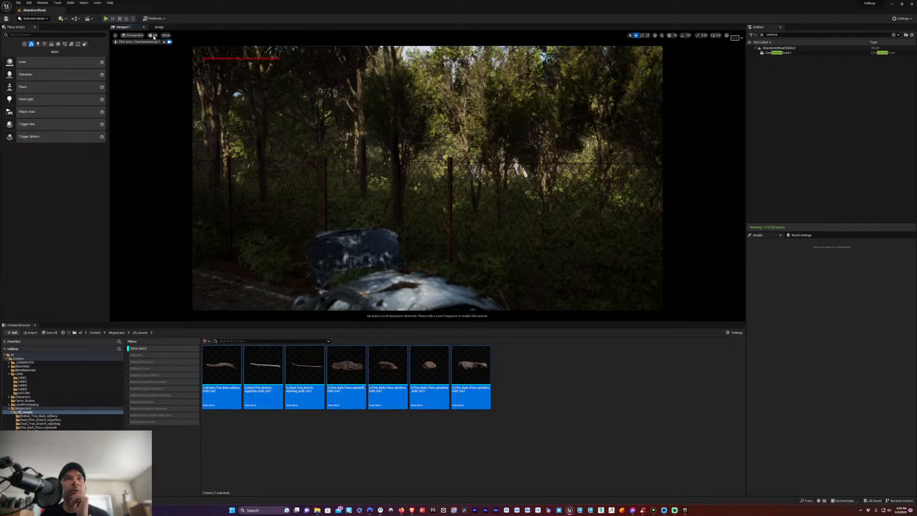
pyautogui.click(115, 36)
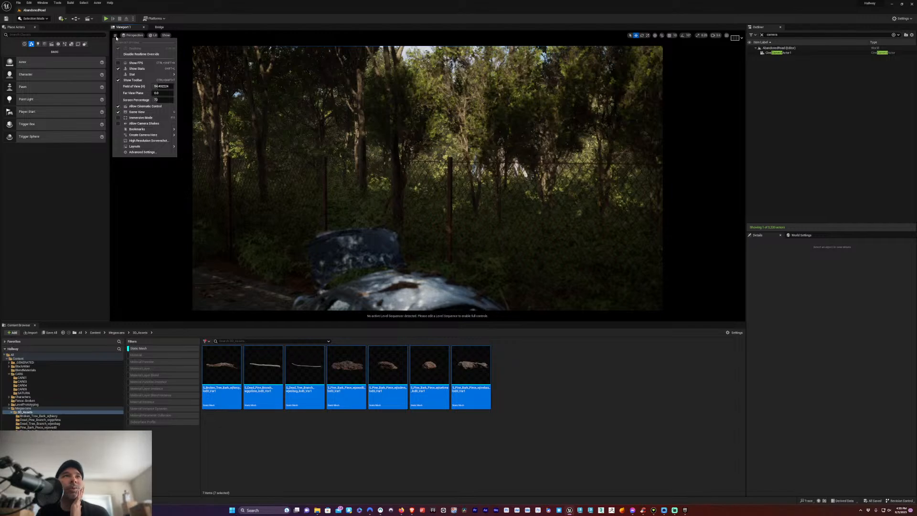
pyautogui.click(122, 36)
pyautogui.click(167, 35)
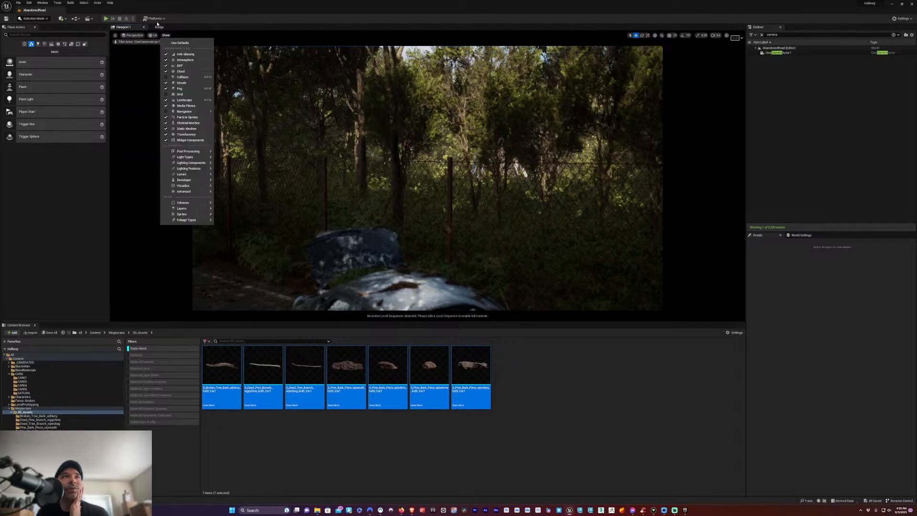
pyautogui.click(155, 18)
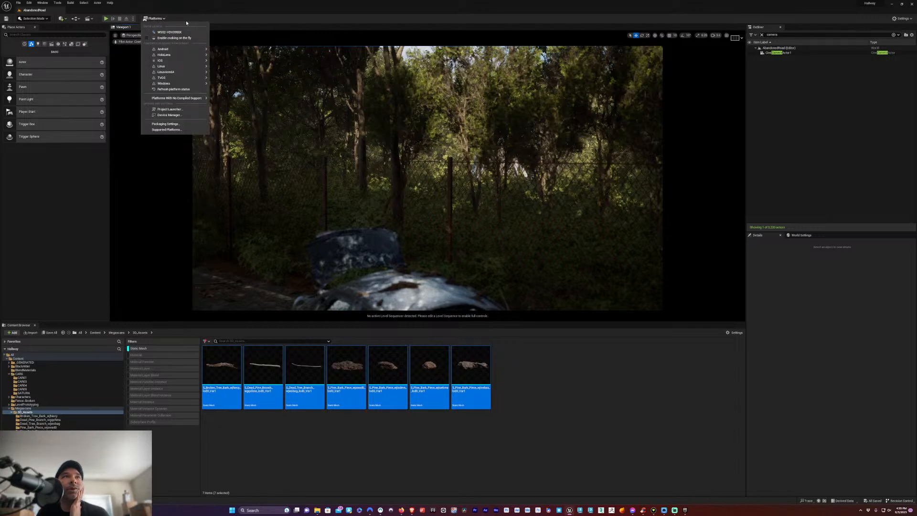
pyautogui.click(182, 21)
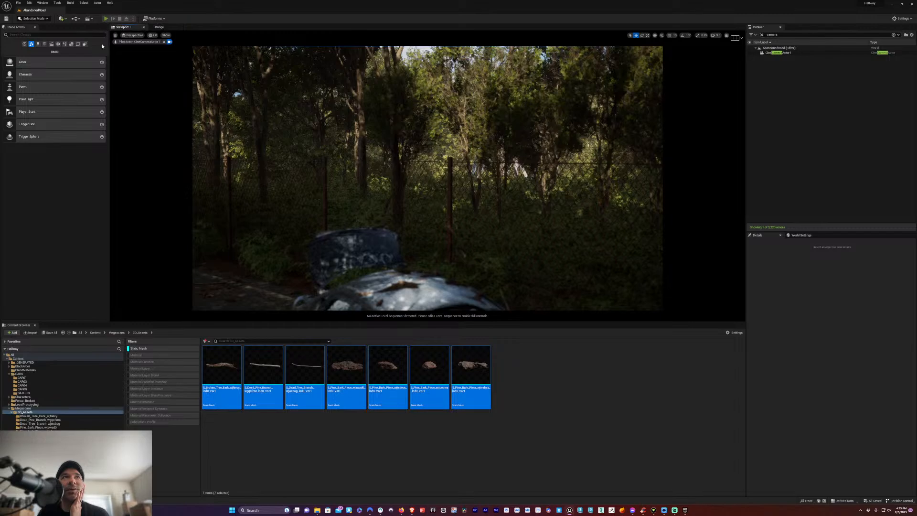
# Play the level and run the mannequin through the undergrowth around the windmill to inspect the scene, ending the play session
pyautogui.hotkey('alt', 'p')
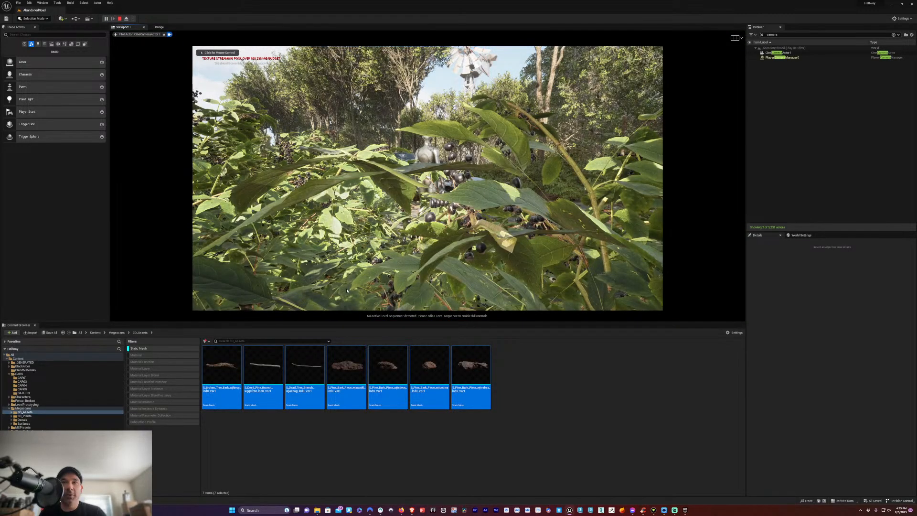
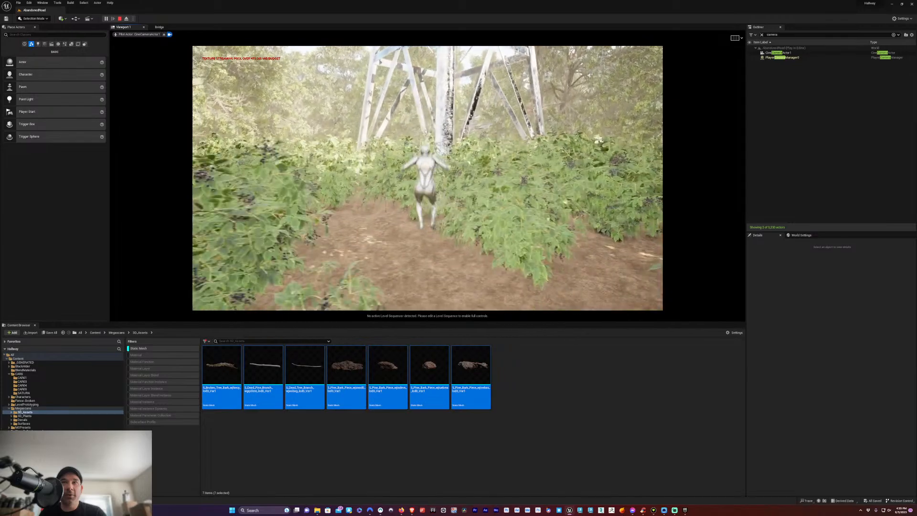
pyautogui.press('w')
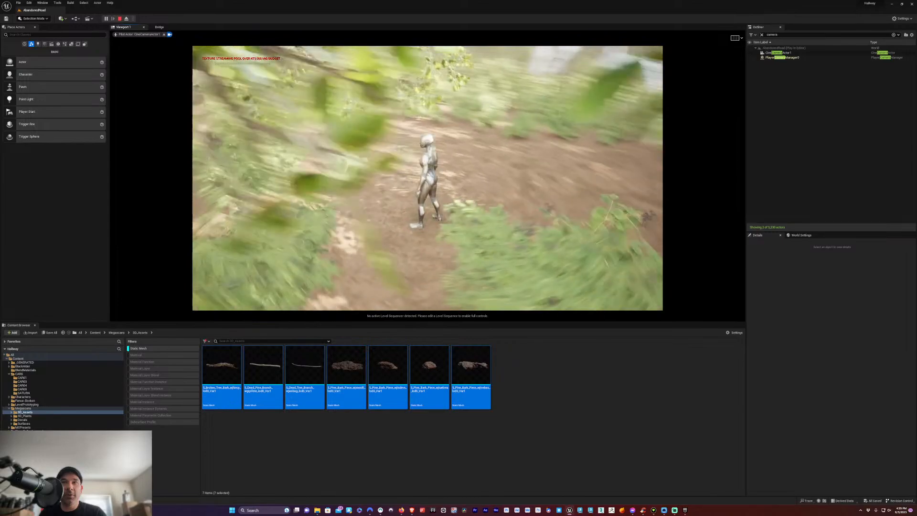
pyautogui.press('w')
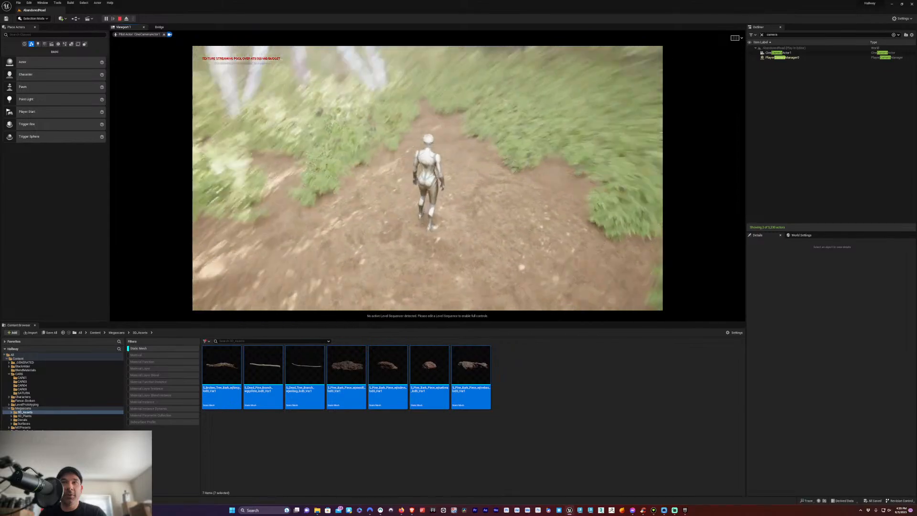
pyautogui.press('w')
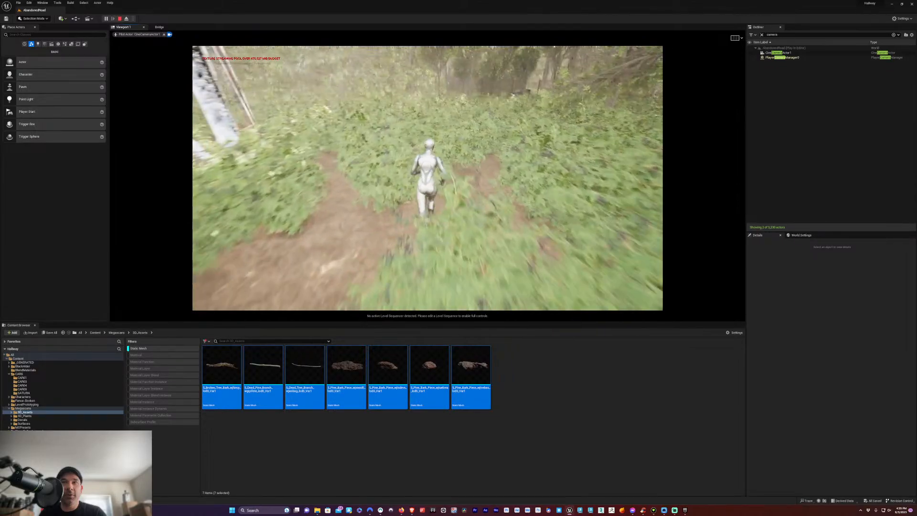
pyautogui.press('w')
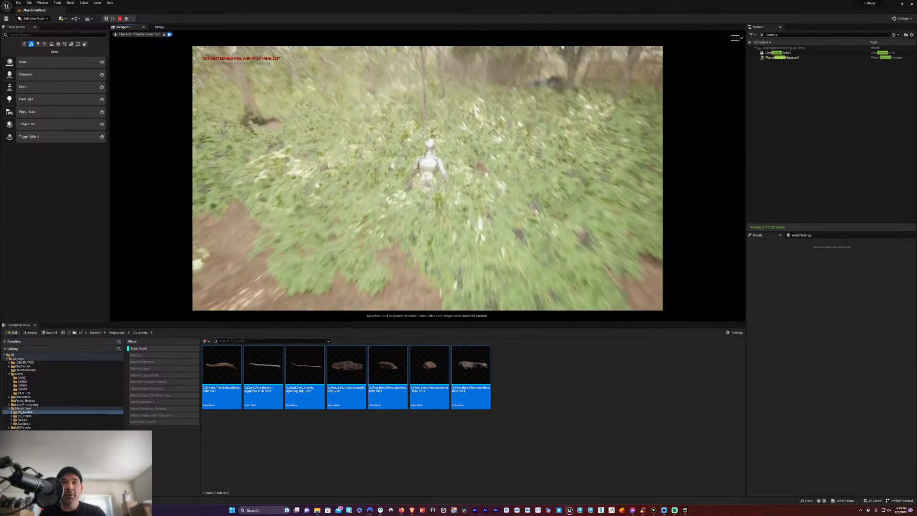
pyautogui.press('w')
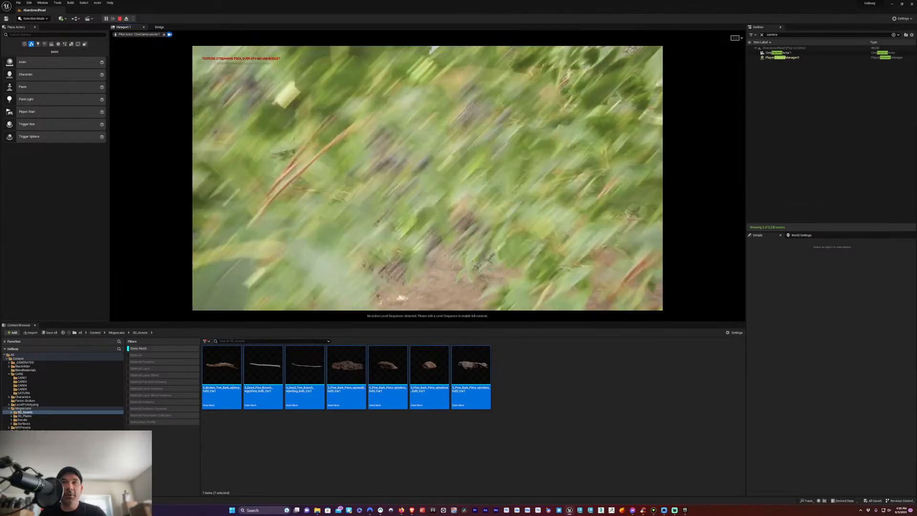
pyautogui.press('w')
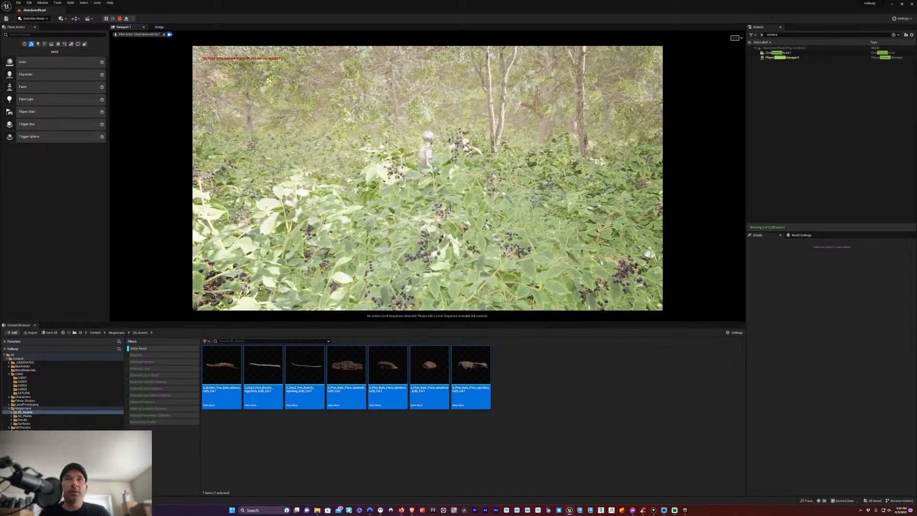
pyautogui.press('Escape')
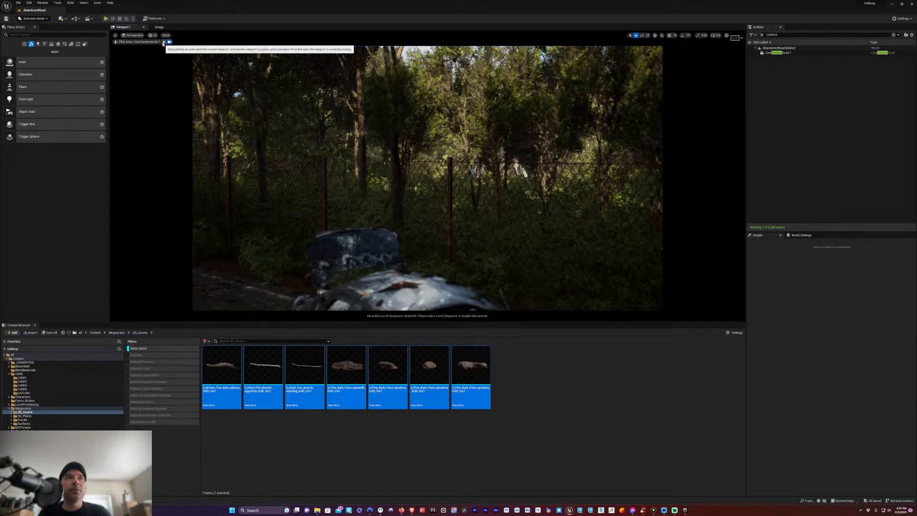
# Enable Game Settings for the viewport's exposure so that it no longer uses the fixed EV100 value
pyautogui.click(115, 38)
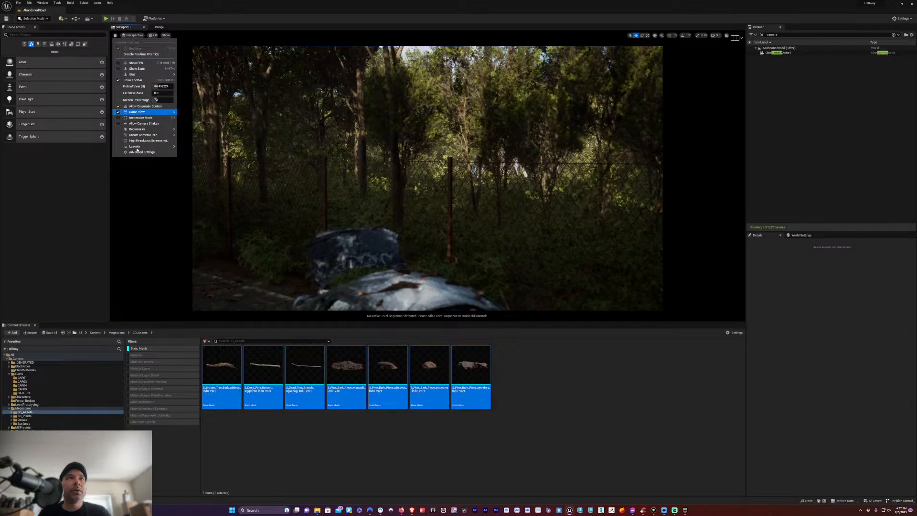
pyautogui.click(115, 37)
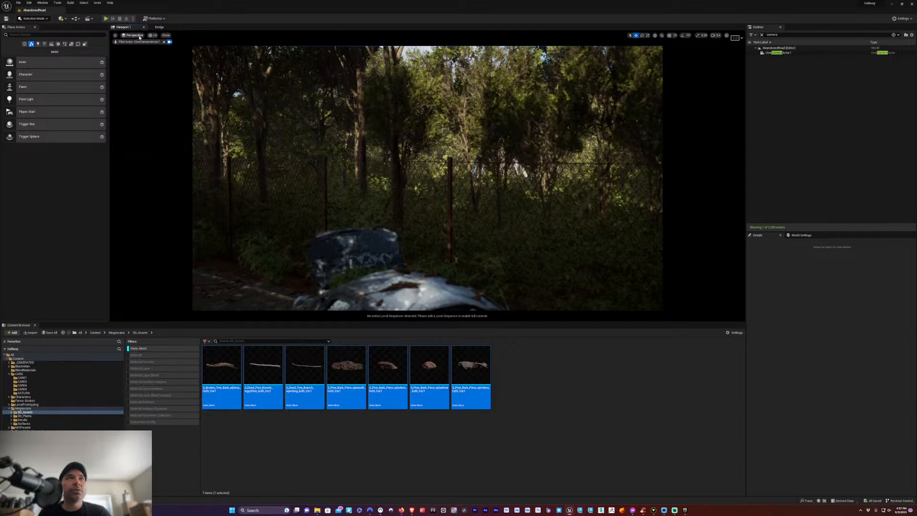
pyautogui.click(134, 35)
pyautogui.click(153, 36)
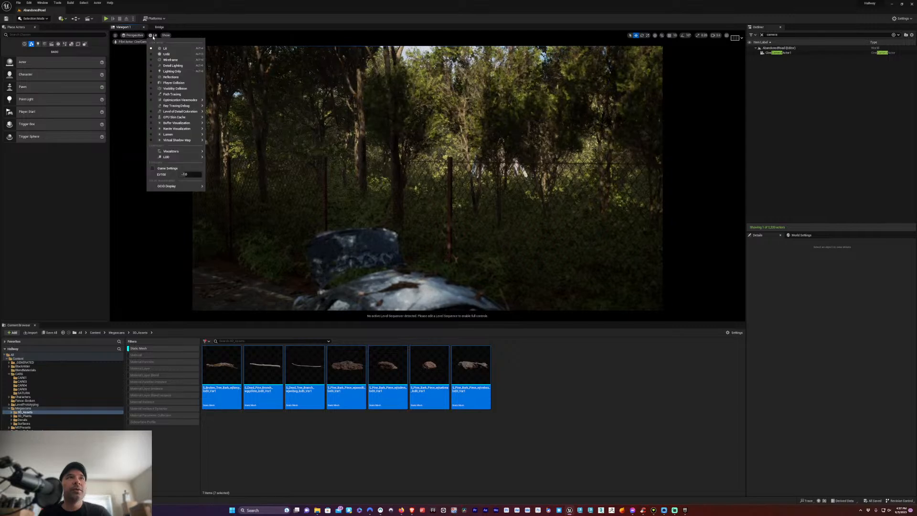
pyautogui.click(153, 36)
pyautogui.click(153, 35)
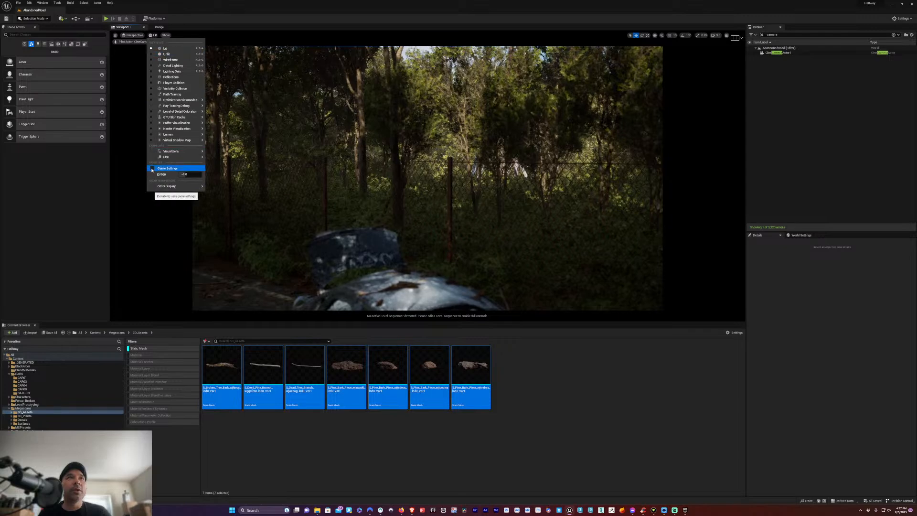
pyautogui.click(152, 169)
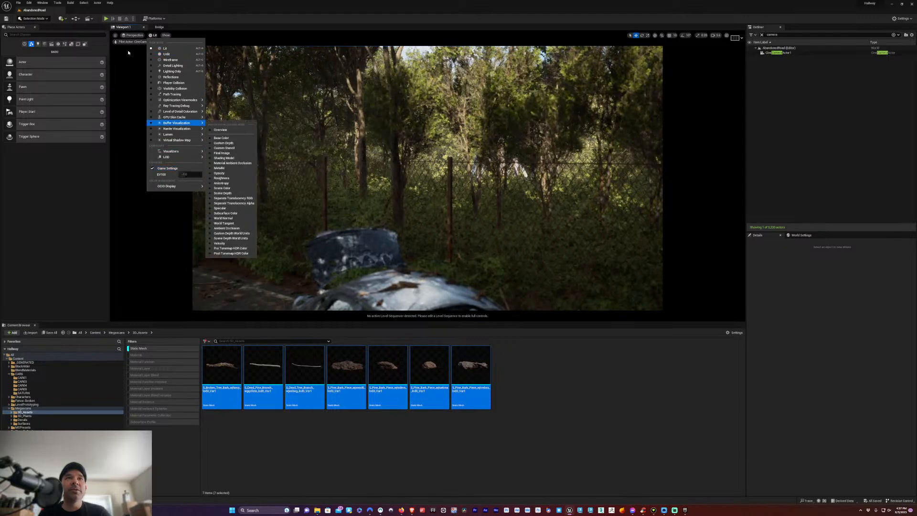
pyautogui.click(128, 70)
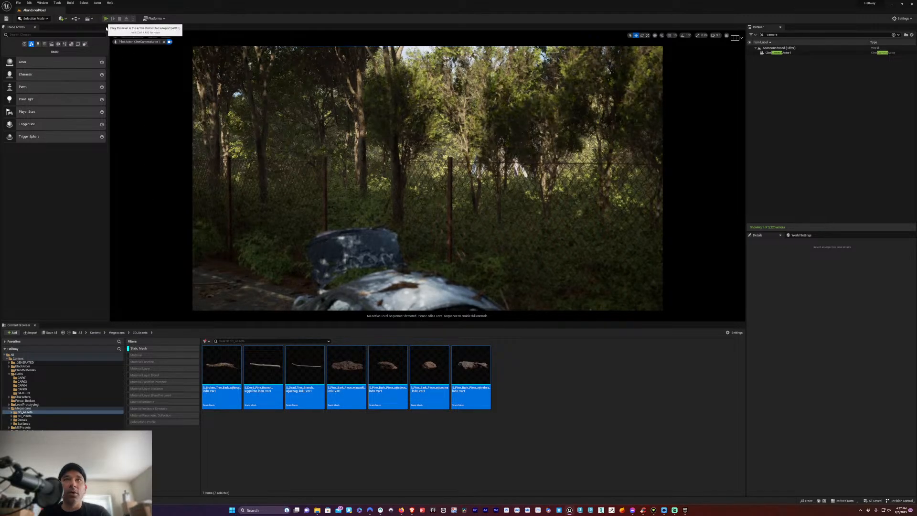
# Play the level and run the mannequin along the road past the wrecked cars to the fallen tree to check the exposure, ending the play session
pyautogui.hotkey('alt', 'p')
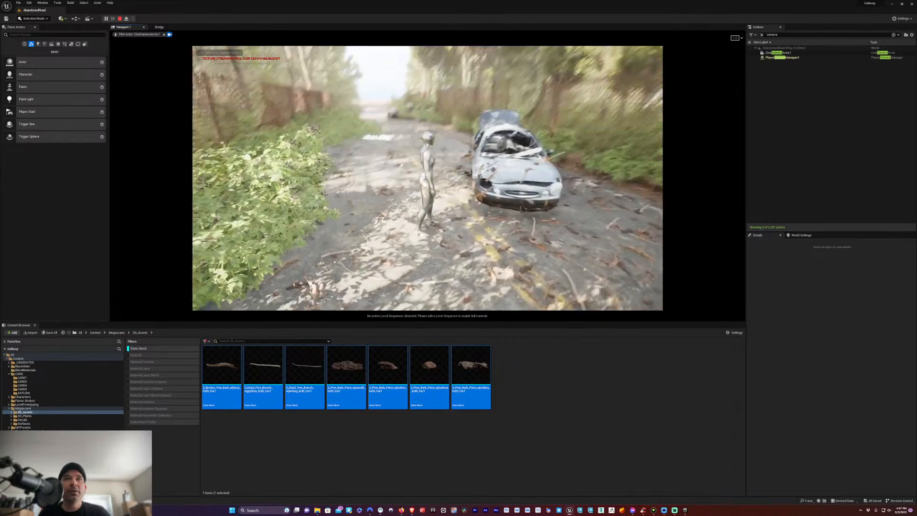
pyautogui.press('w')
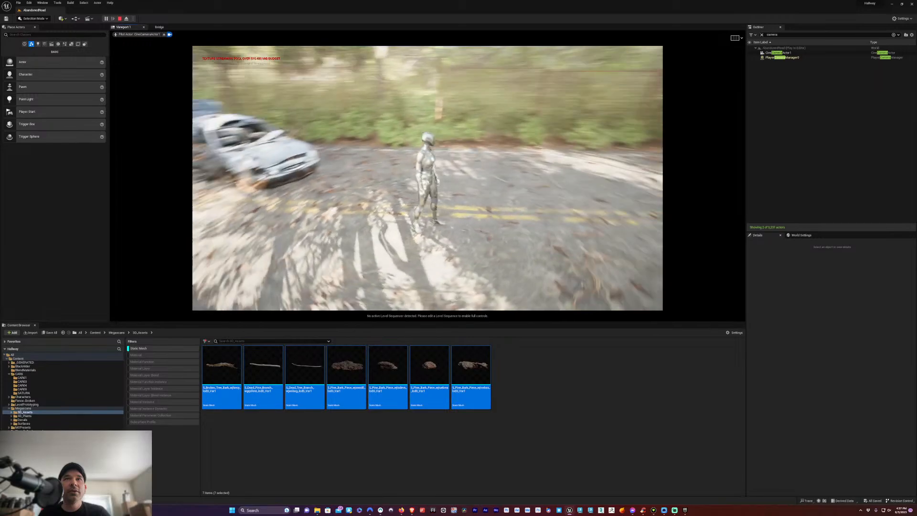
pyautogui.press('w')
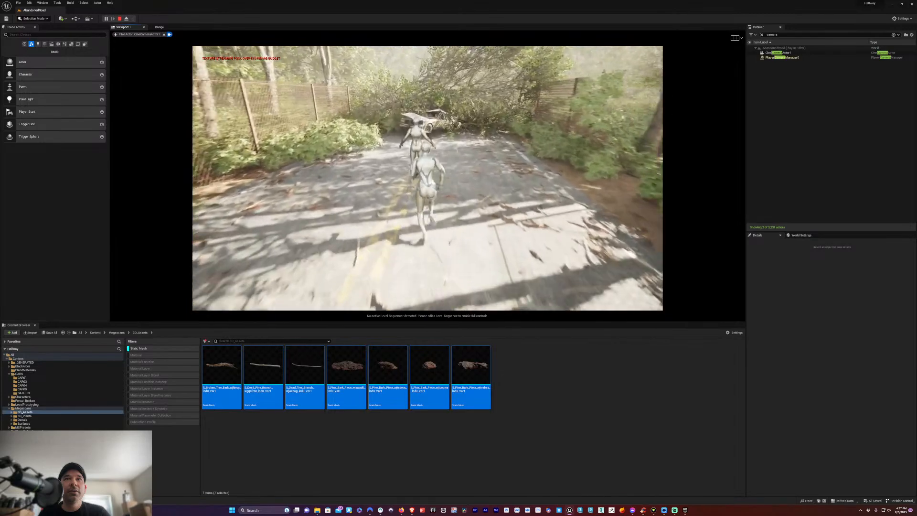
pyautogui.press('w')
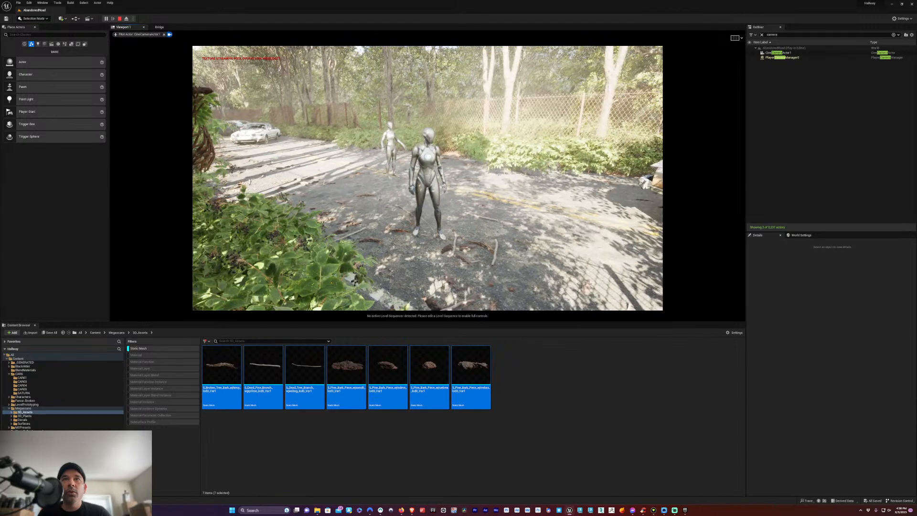
pyautogui.press('w')
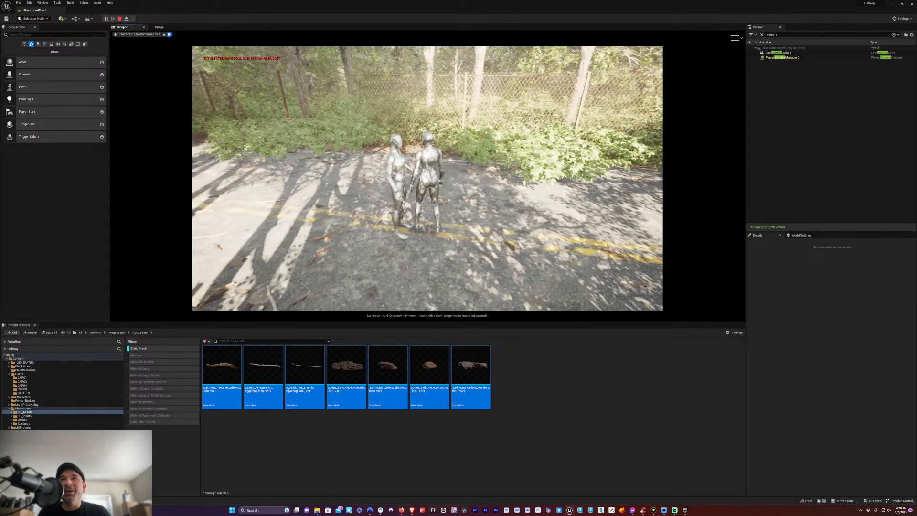
pyautogui.press('w')
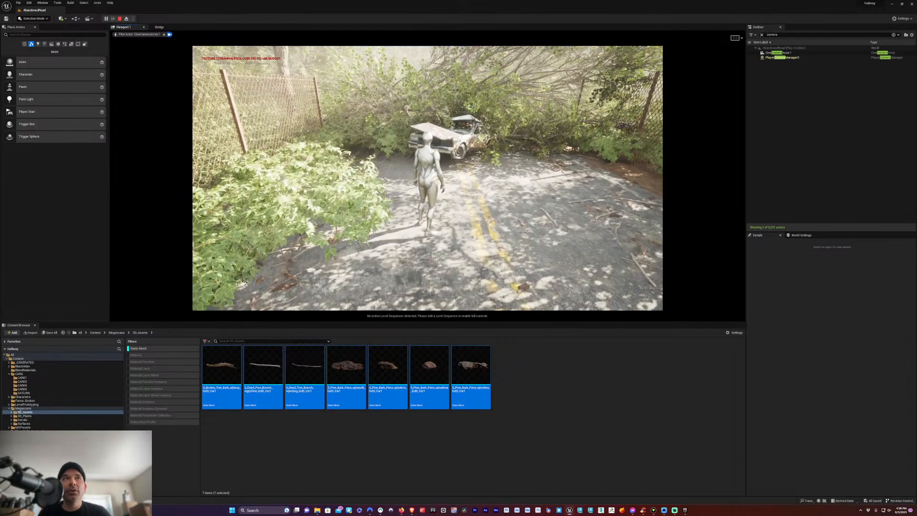
pyautogui.press('Escape')
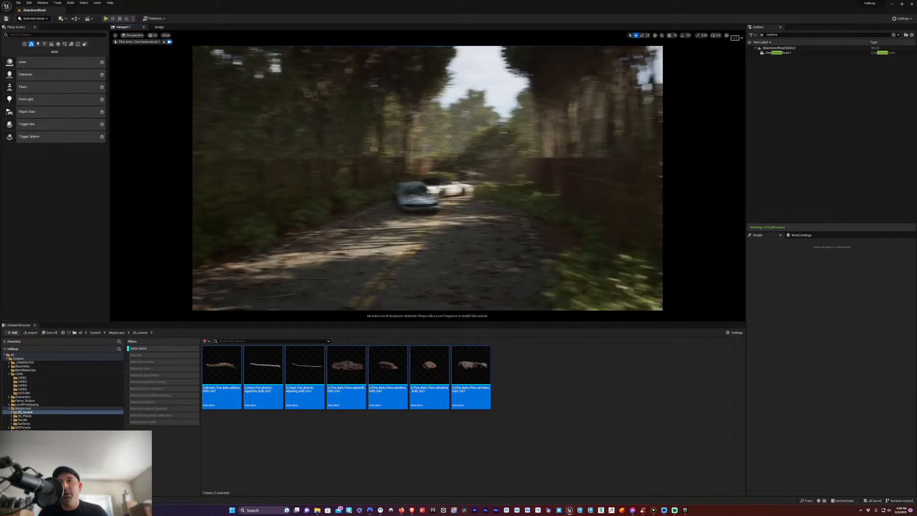
# Fly the piloted cine camera past the fence and fallen tree, and back along the road to examine the wrecked car with the open hood
pyautogui.moveTo(502, 264); pyautogui.dragTo(478, 249)
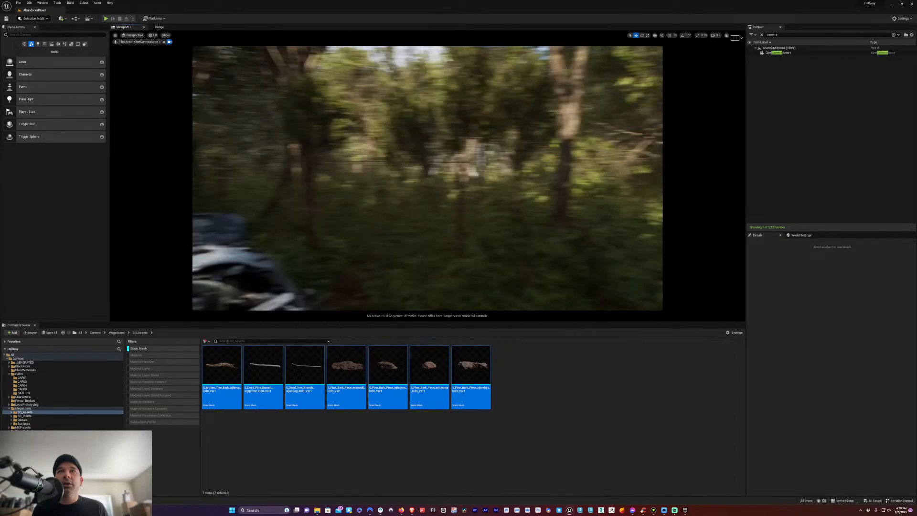
pyautogui.moveTo(497, 213); pyautogui.dragTo(471, 213, button='right')
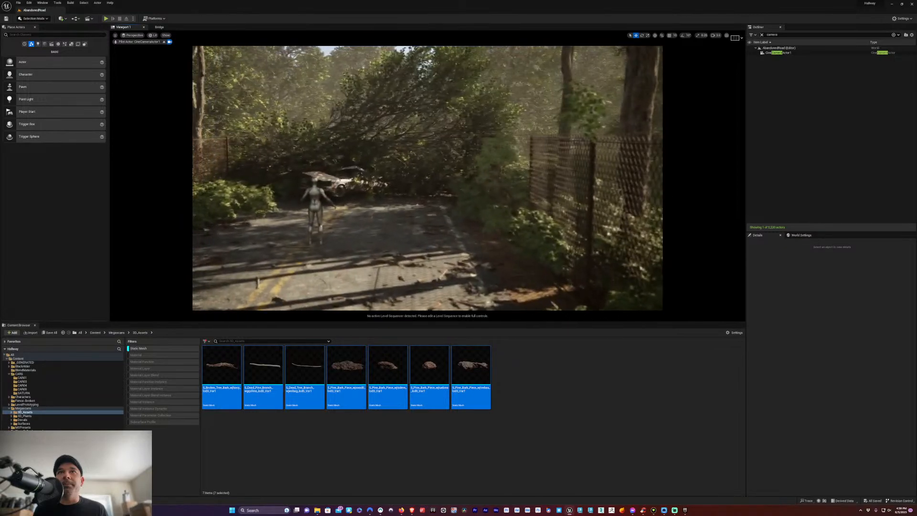
pyautogui.moveTo(463, 122); pyautogui.dragTo(486, 121, button='right')
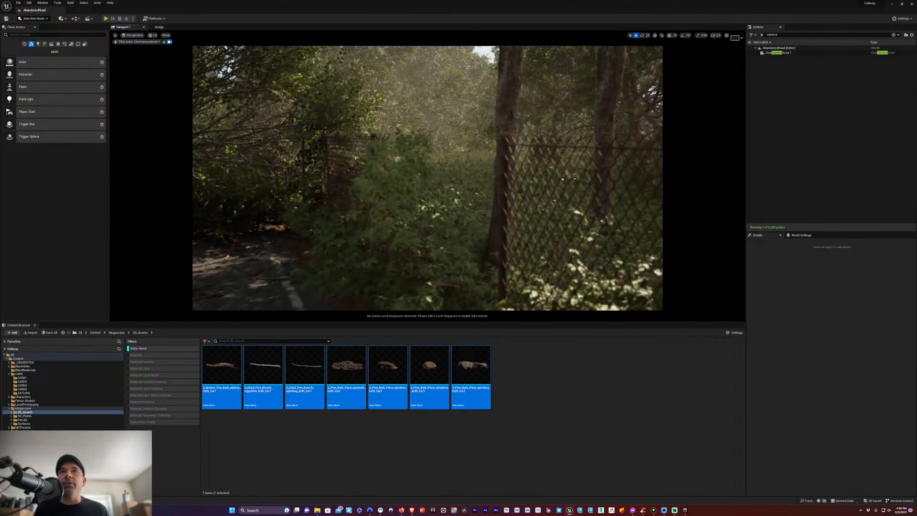
pyautogui.moveTo(271, 227); pyautogui.dragTo(216, 228, button='right')
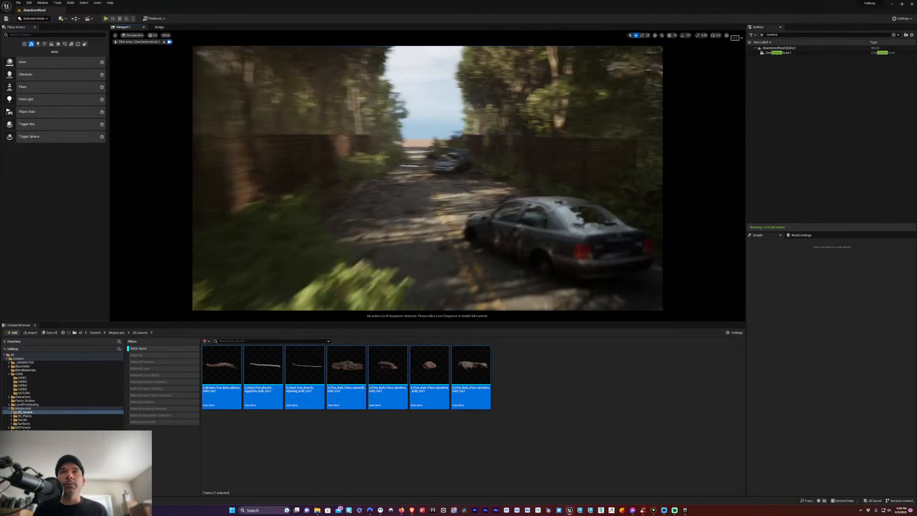
pyautogui.press('w')
pyautogui.moveTo(427, 178); pyautogui.dragTo(466, 181, button='right')
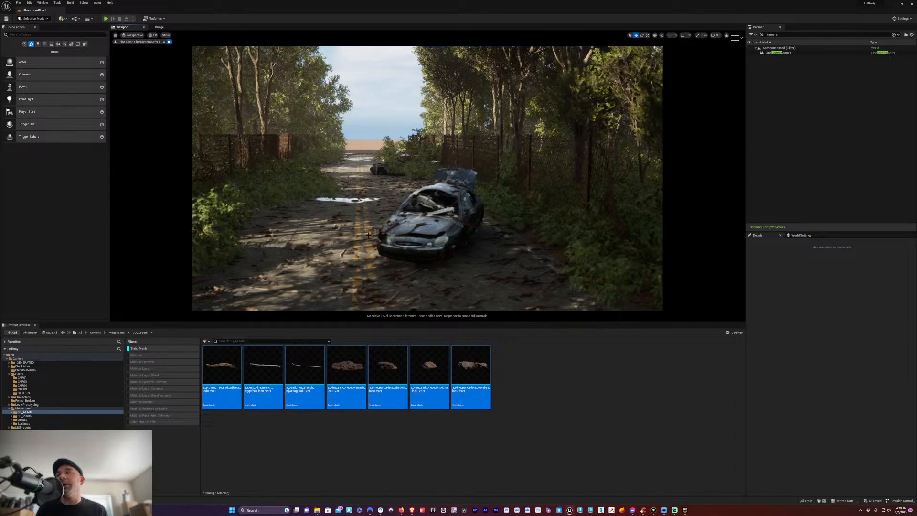
# Fly the piloted cine camera along the road and frame the blue and white wrecked cars with the fallen tree behind them
pyautogui.moveTo(428, 192); pyautogui.dragTo(353, 256)
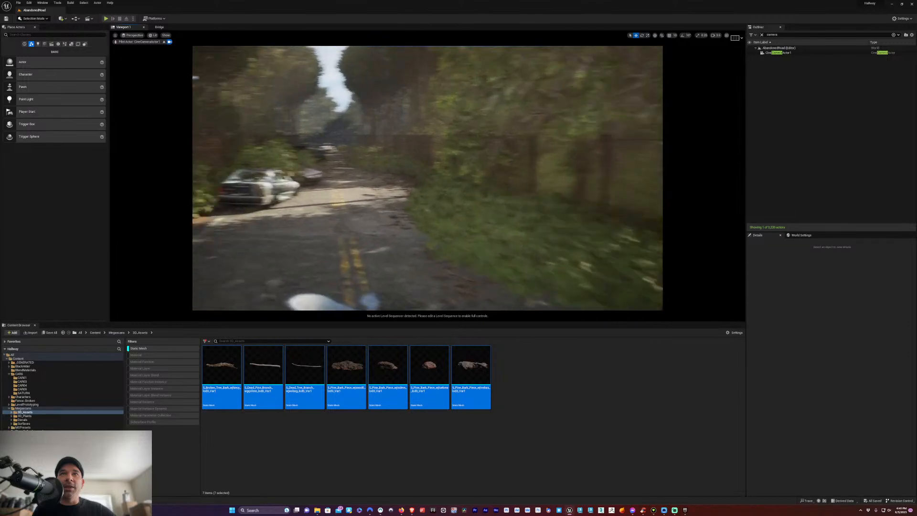
pyautogui.moveTo(391, 256); pyautogui.dragTo(389, 256, button='right')
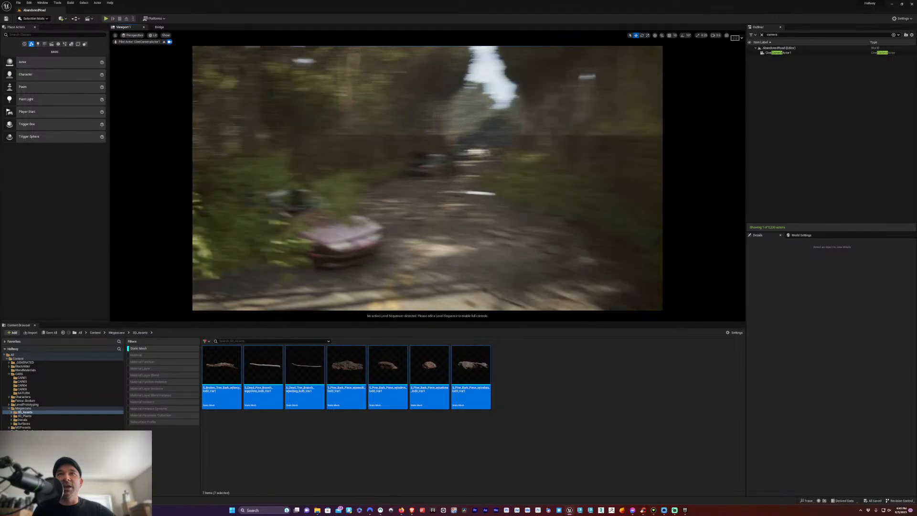
pyautogui.moveTo(438, 277); pyautogui.dragTo(438, 277, button='right')
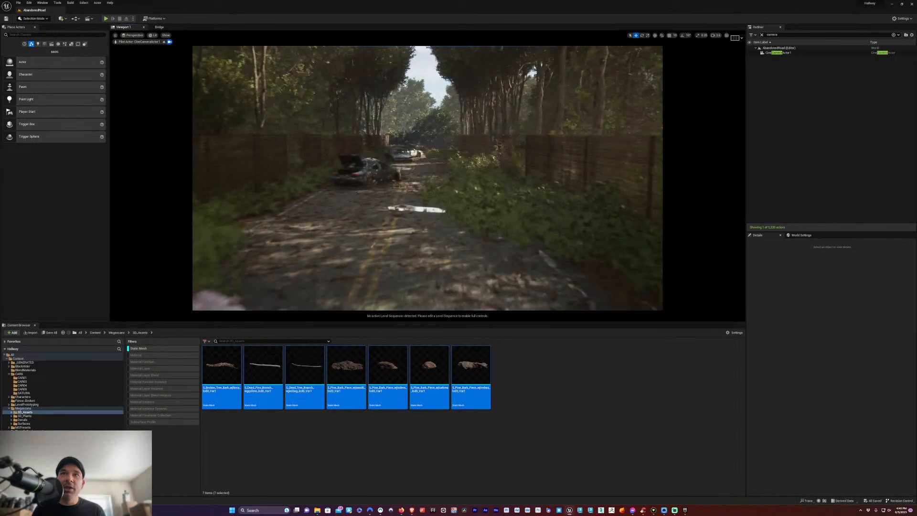
pyautogui.moveTo(478, 273); pyautogui.dragTo(522, 264, button='right')
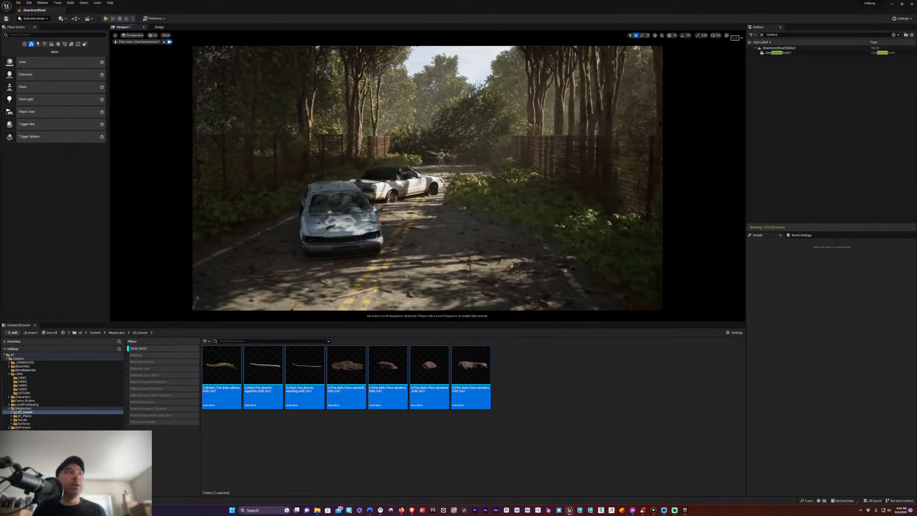